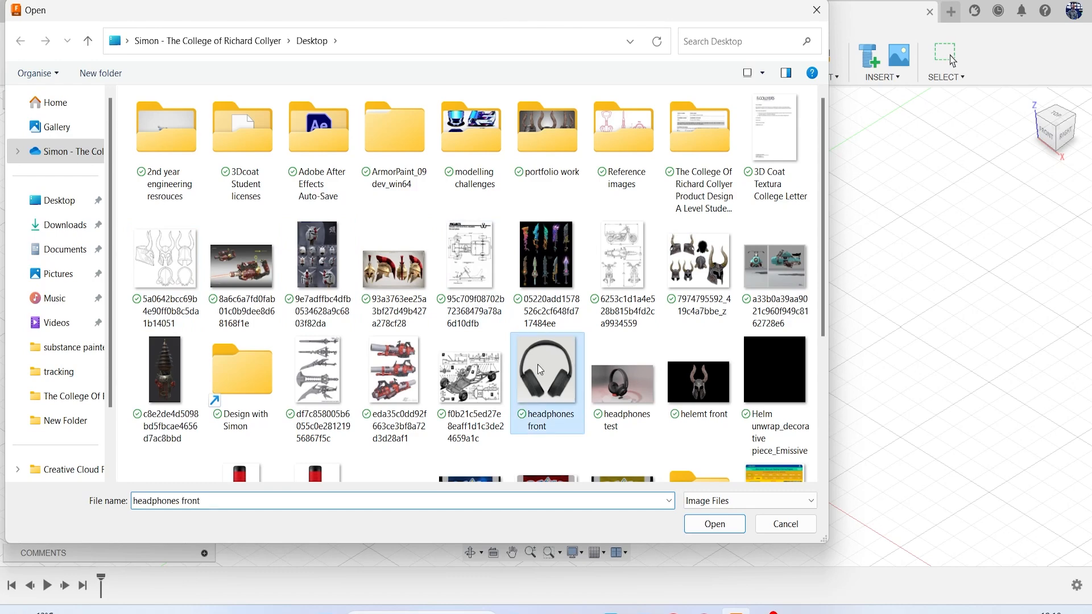
Insert the "headphones front" image as a canvas on the XZ plane and set its planar scale to 10
click(715, 524)
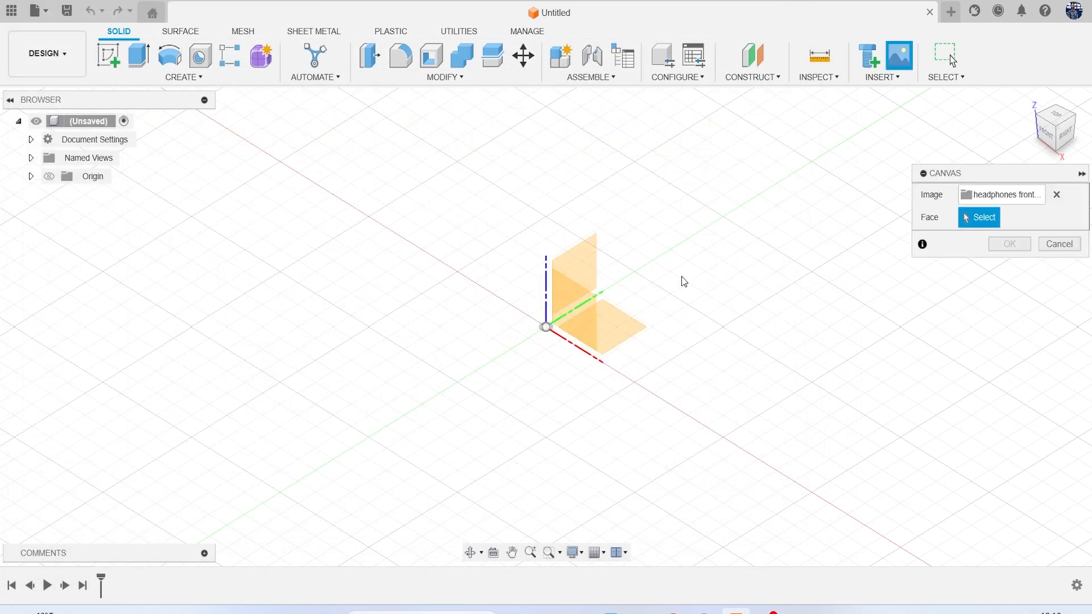
click(564, 312)
click(1050, 139)
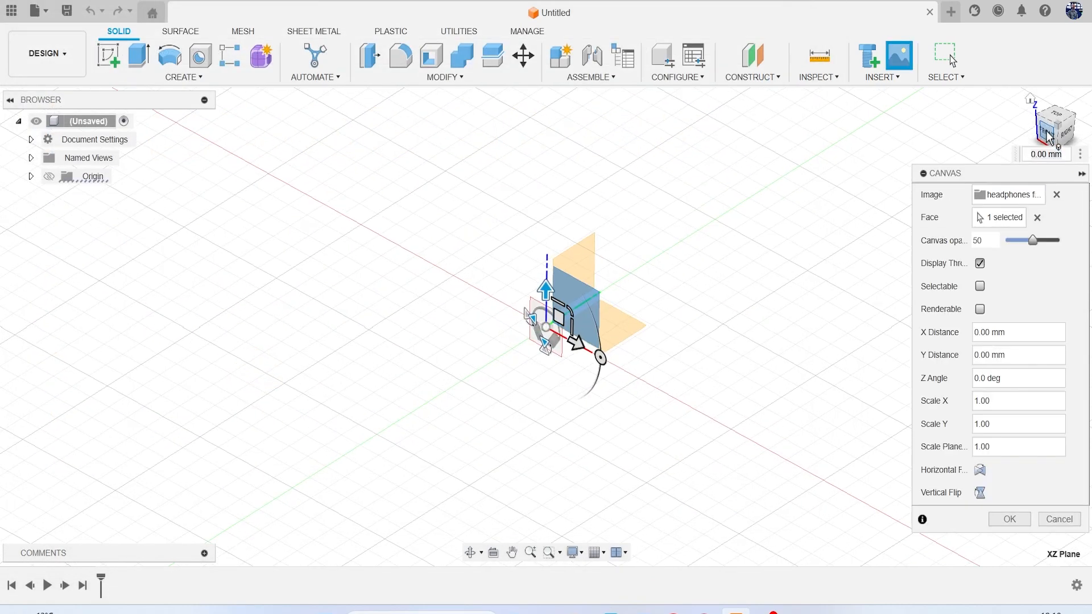
drag(544, 303, 731, 203)
scroll(660, 316, down, 3)
drag(653, 319, 663, 250)
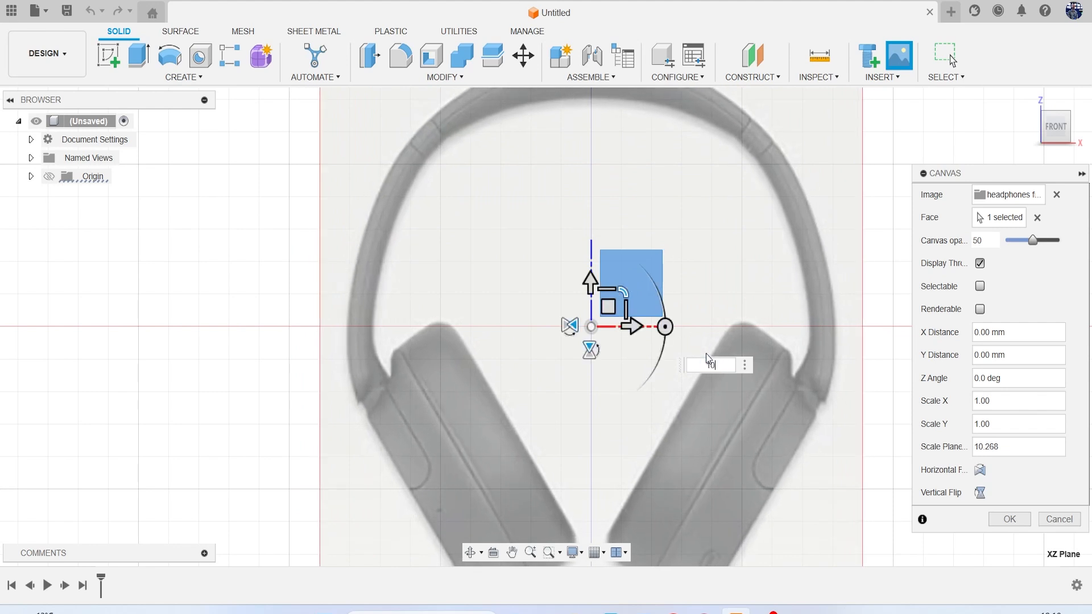
key(Return)
scroll(793, 441, down, 3)
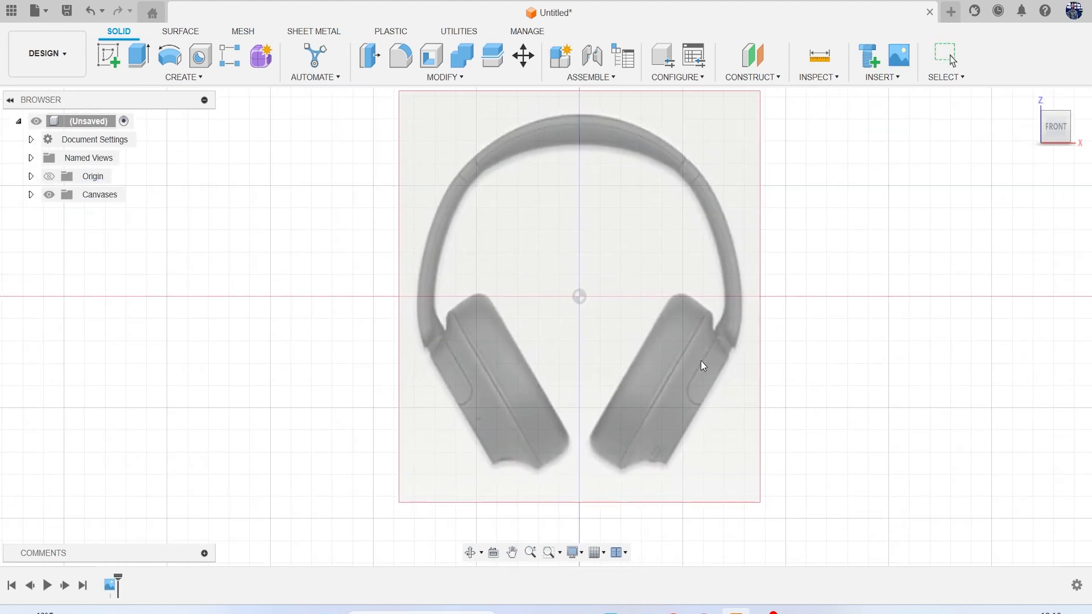
Start a sketch on the front plane and trace the right ear cup's inner edge, about 79 mm, and upper edge, about 19 mm, with connected lines
middle_drag(609, 309, 556, 250)
click(112, 67)
click(549, 223)
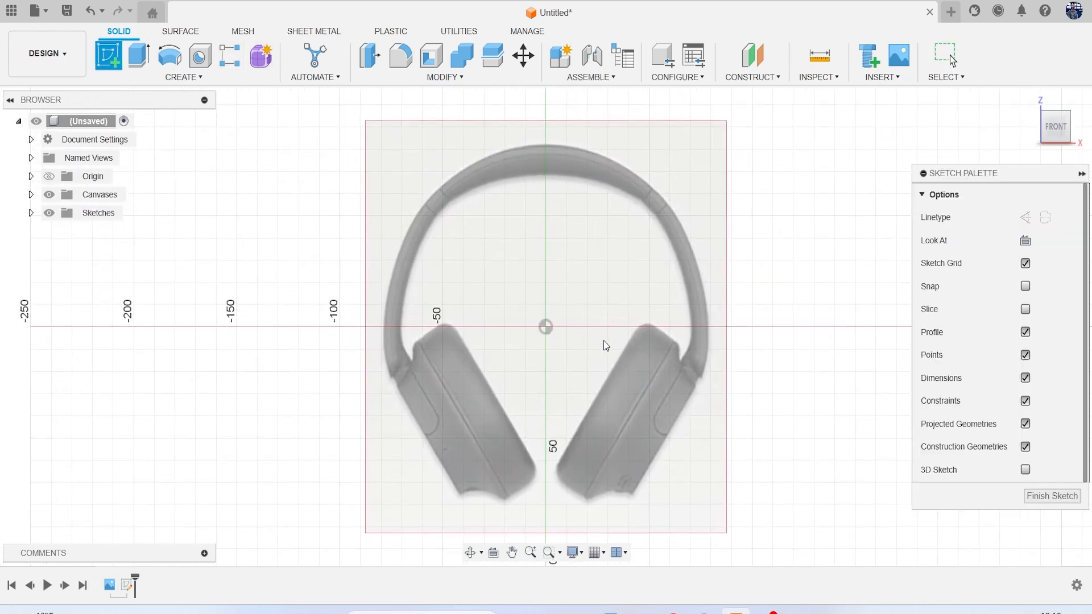
key(l)
scroll(482, 291, up, 2)
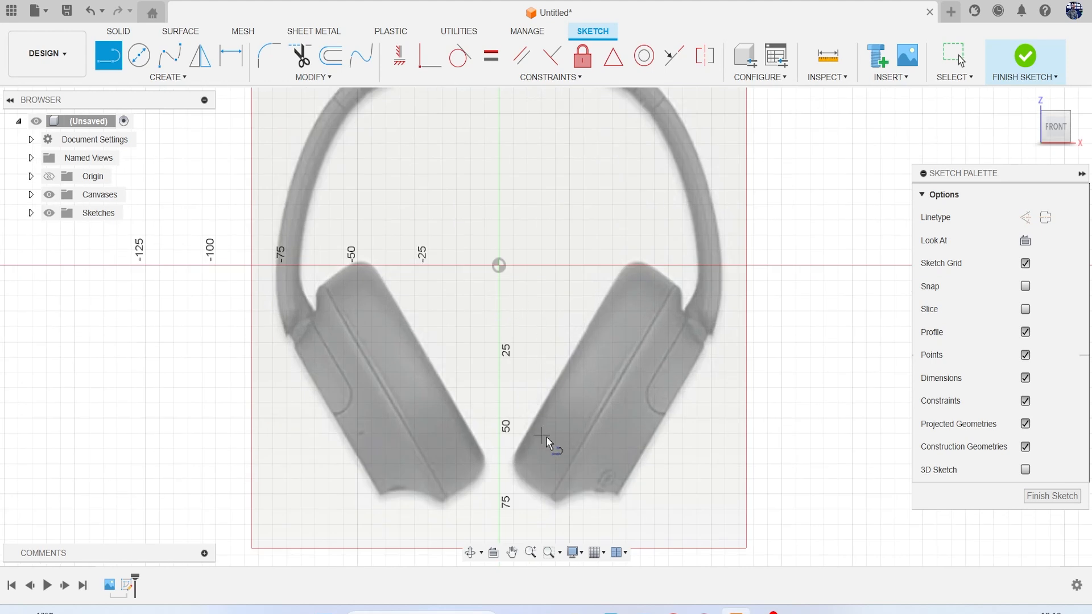
click(513, 461)
click(635, 260)
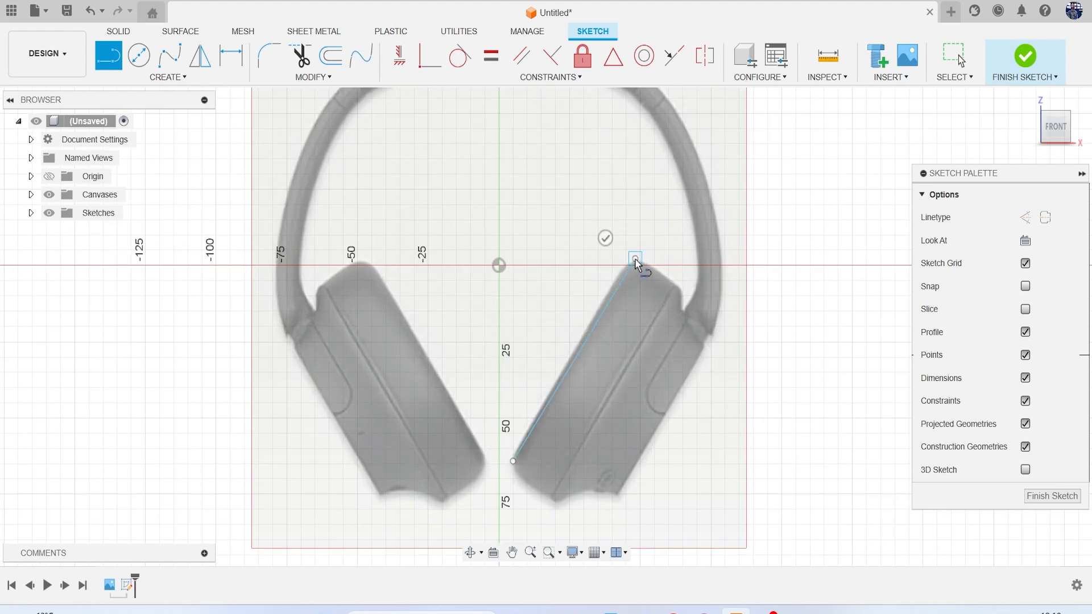
click(680, 291)
key(Escape)
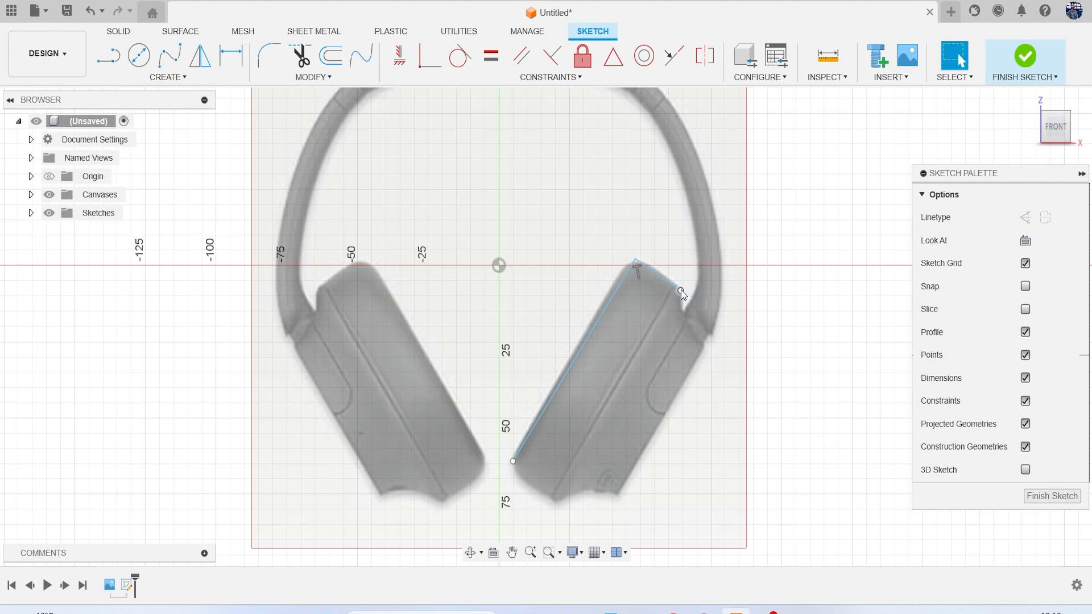
Dimension the aligned length of the ear cup's inner-edge line and the horizontal width of its upper-edge line
key(d)
click(605, 310)
click(580, 312)
key(Return)
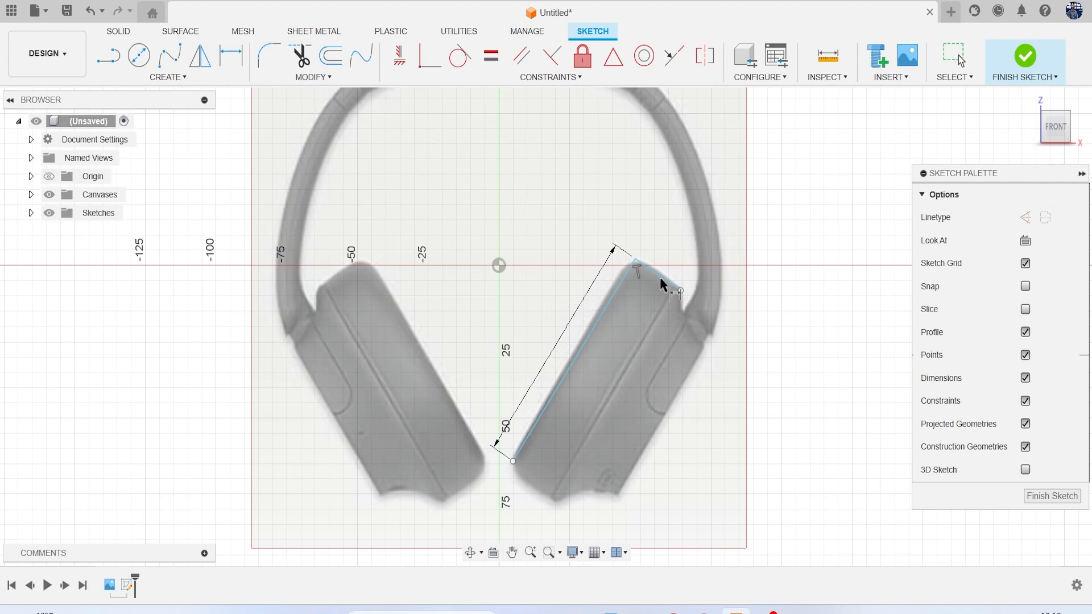
click(654, 266)
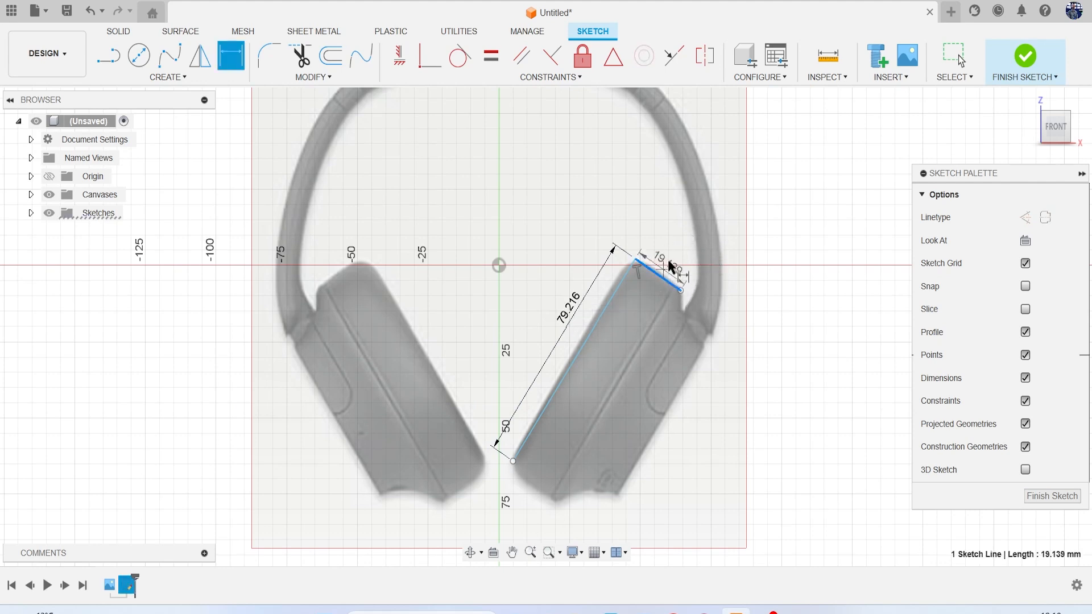
click(685, 256)
key(Return)
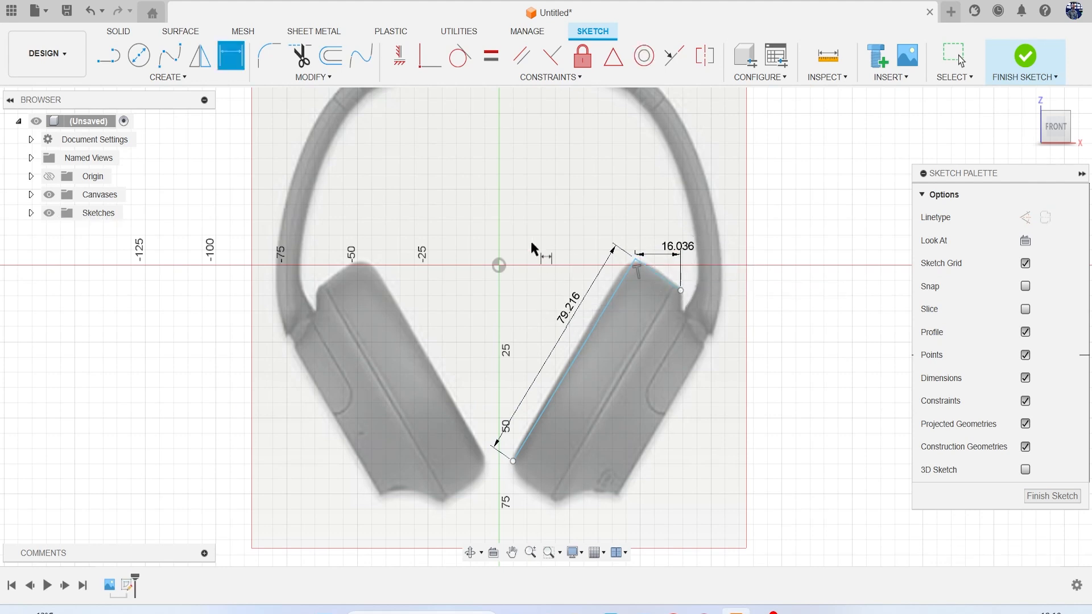
Draw an 80 mm vertical line from the origin up to the crown of the headband
scroll(450, 272, down, 2)
scroll(487, 367, down, 1)
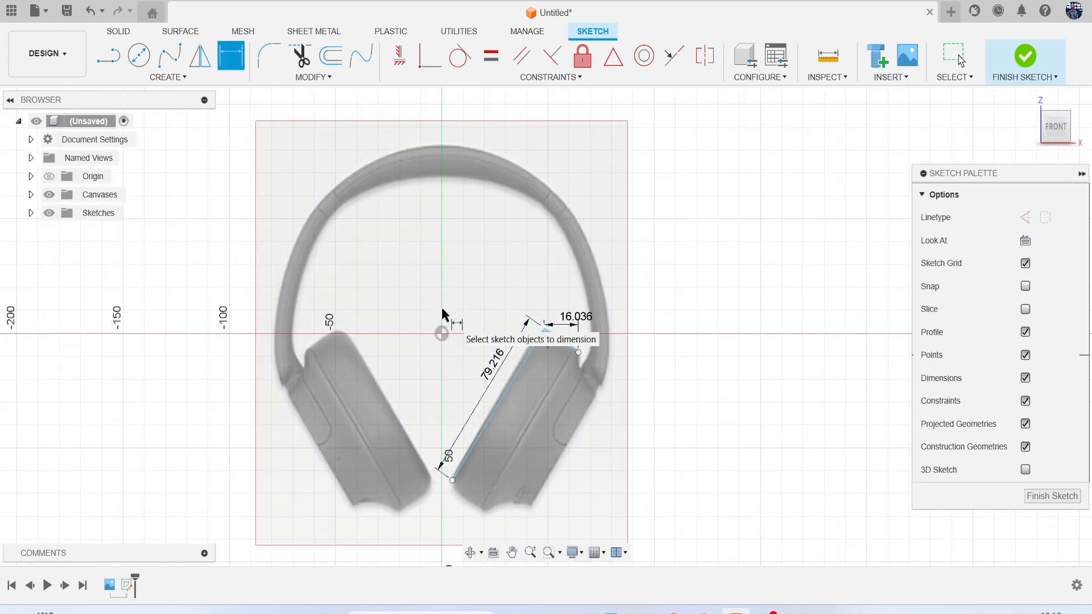
key(l)
middle_drag(440, 273, 420, 262)
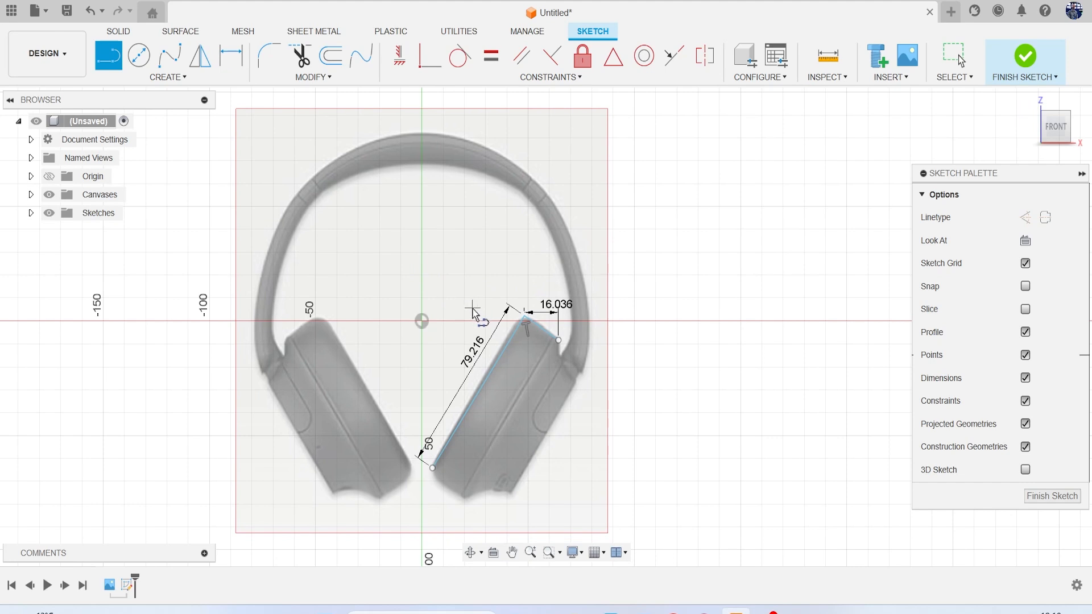
click(421, 321)
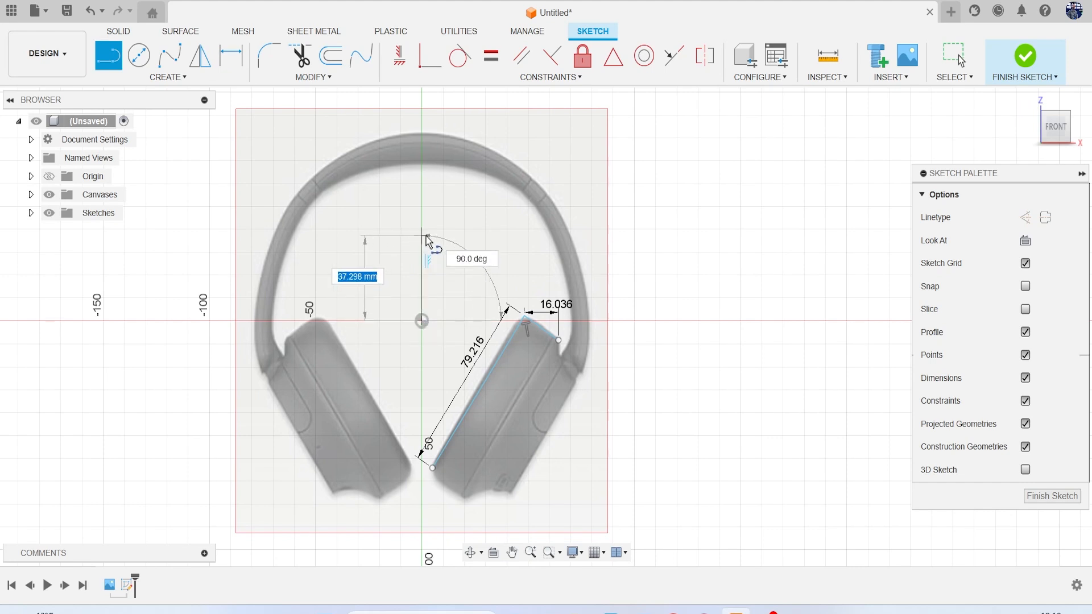
text(80)
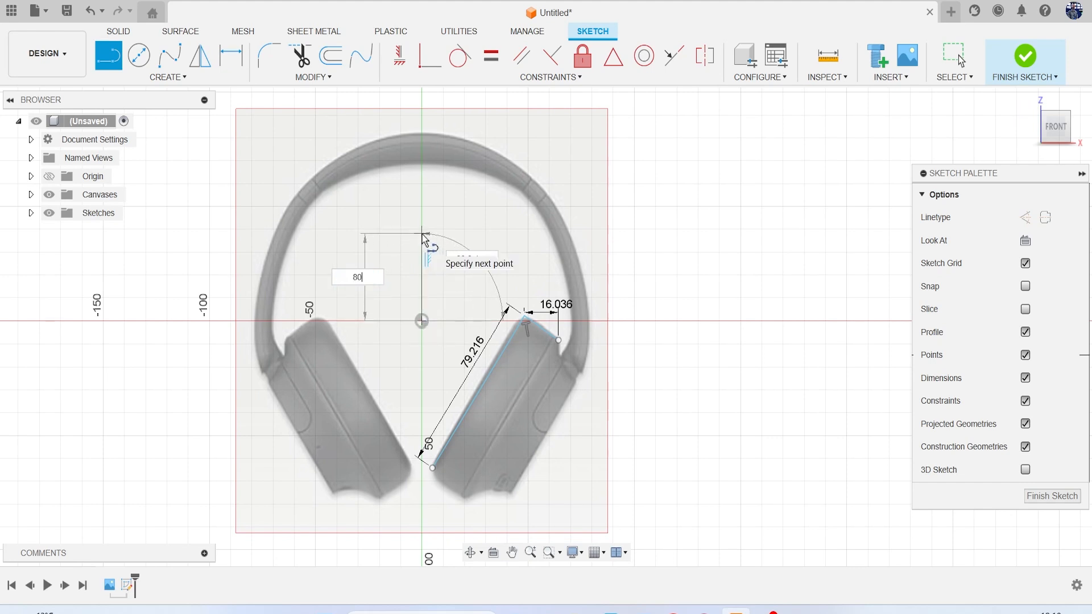
key(Return)
key(Escape)
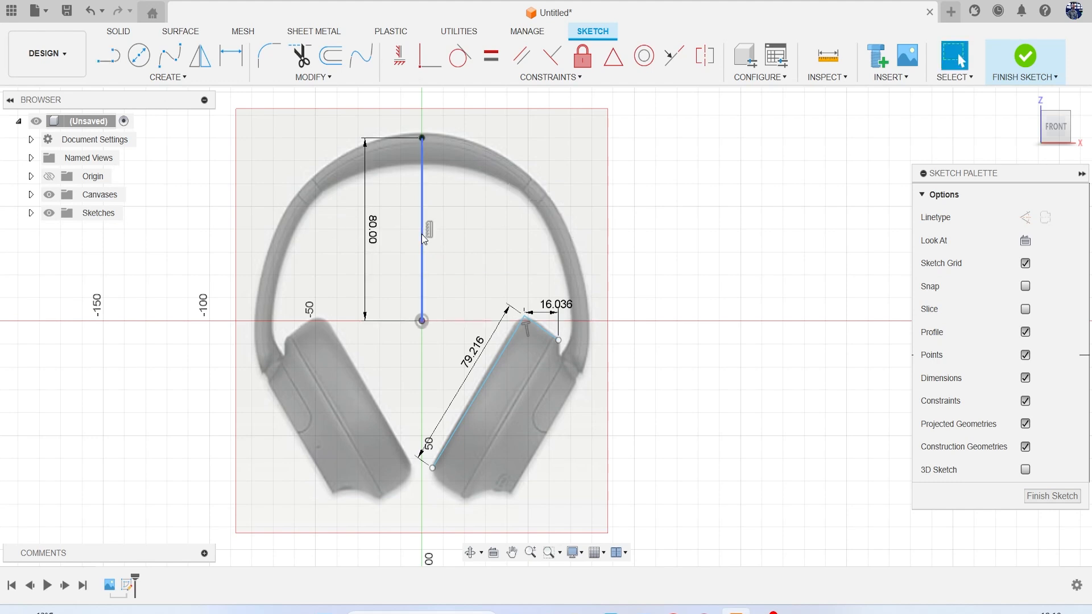
Draw a 16 mm horizontal line to the right from the upper end of the vertical centre line
key(l)
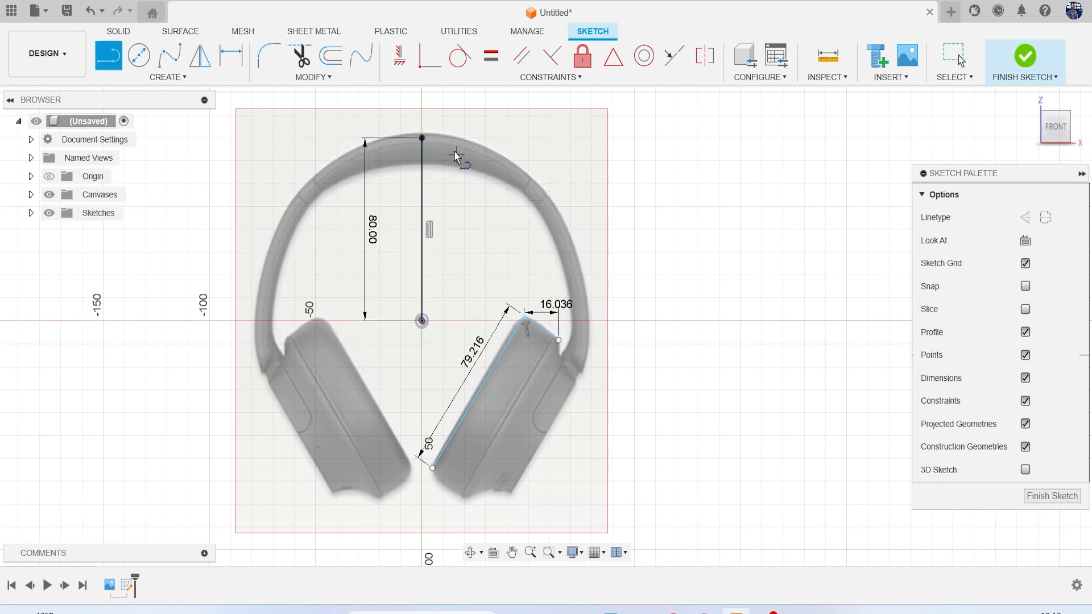
click(421, 138)
text(16)
key(Return)
key(Escape)
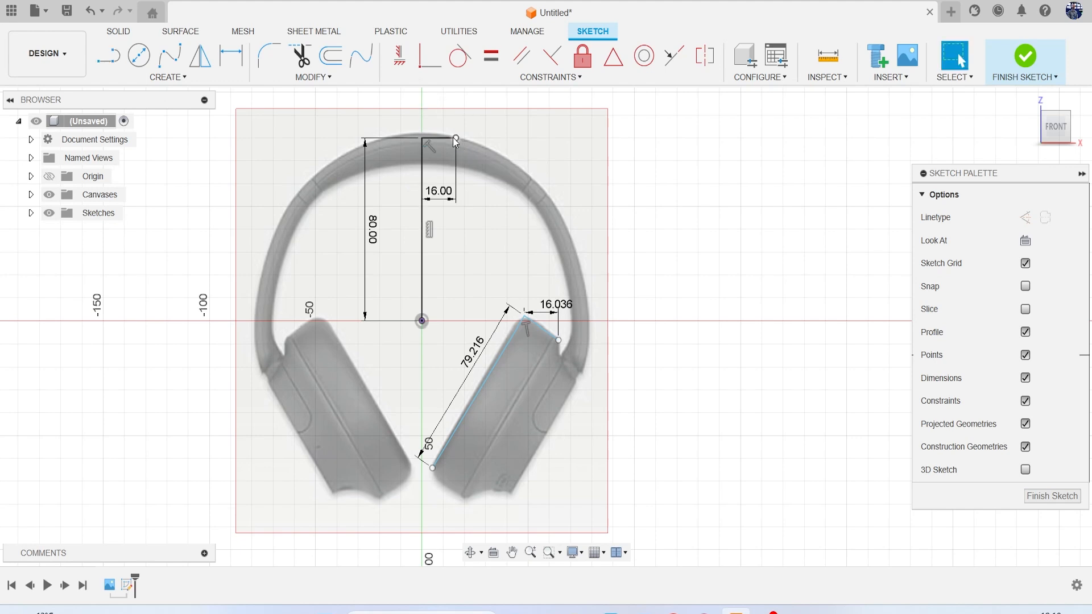
Draw a horizontal line about 50 mm long to the right from the midpoint of the vertical centre line
middle_drag(475, 281, 446, 319)
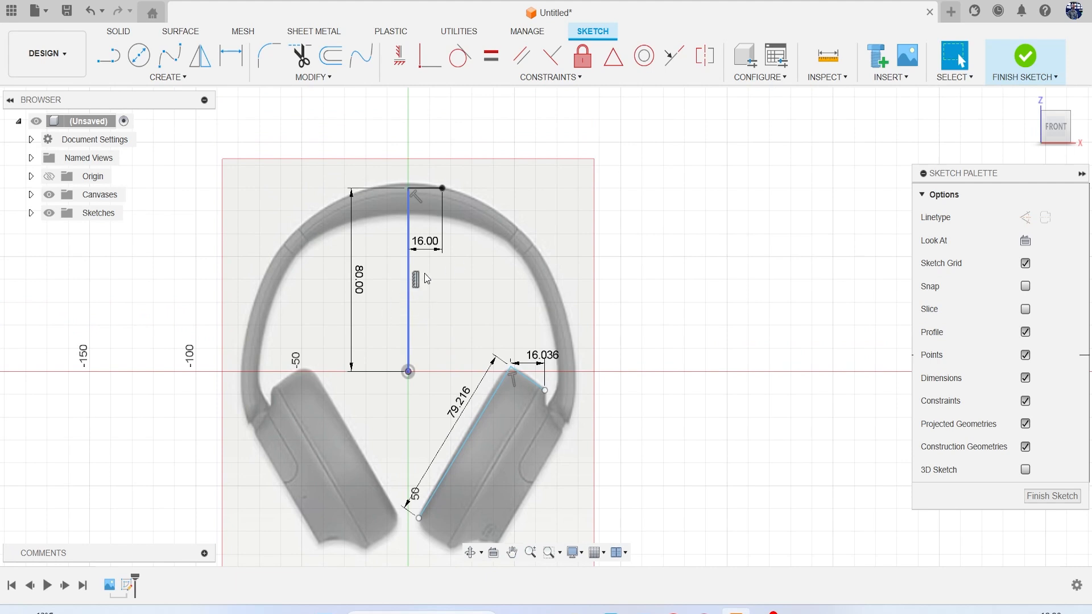
key(l)
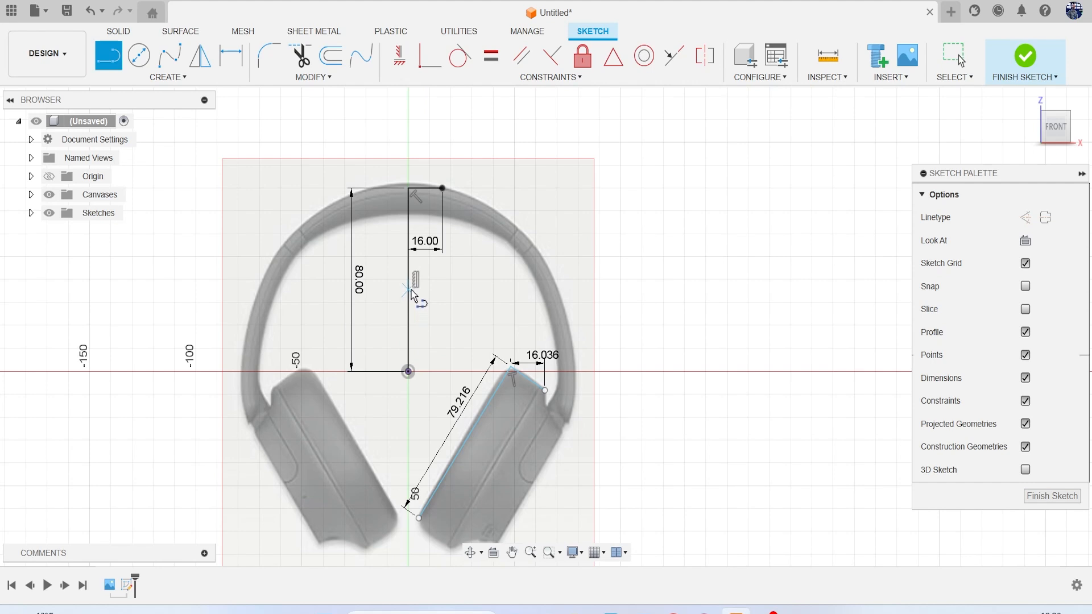
click(409, 279)
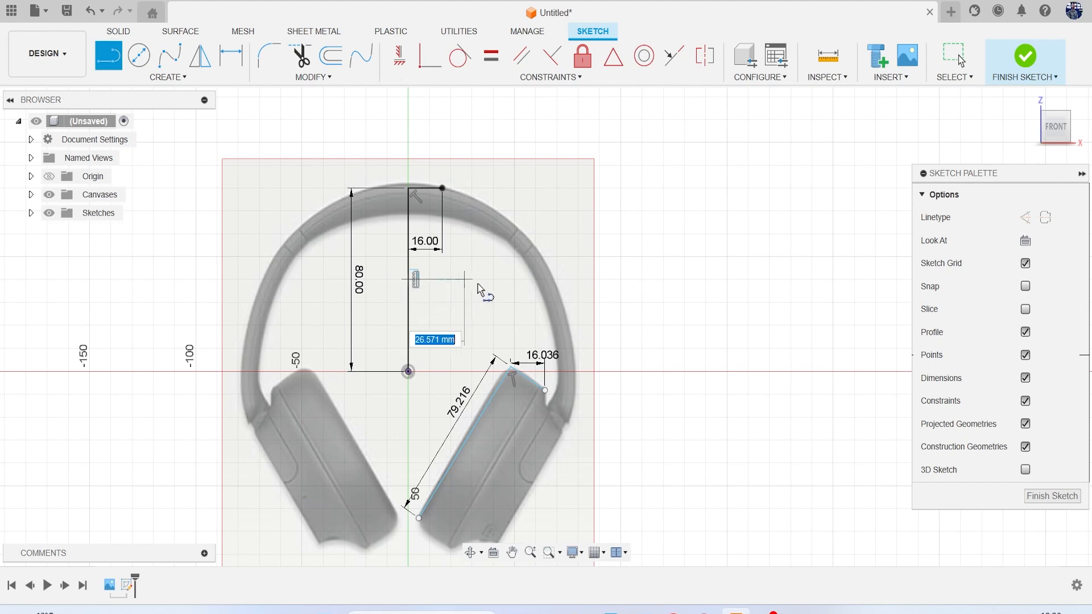
click(514, 280)
key(Escape)
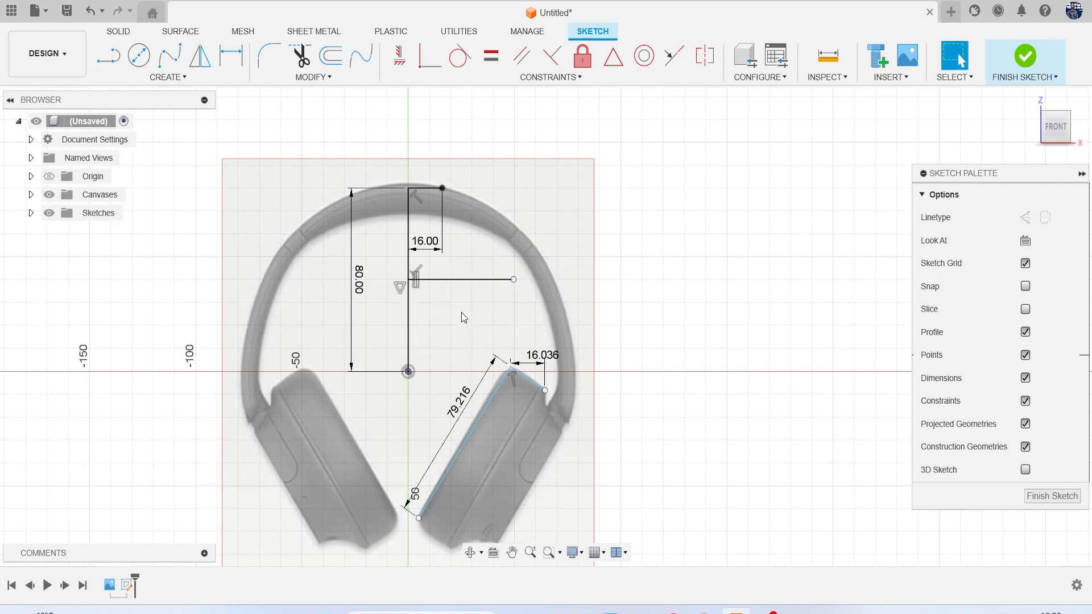
Trim away the lower half of the vertical centre line, between the origin and the mid-height horizontal line
key(t)
click(409, 317)
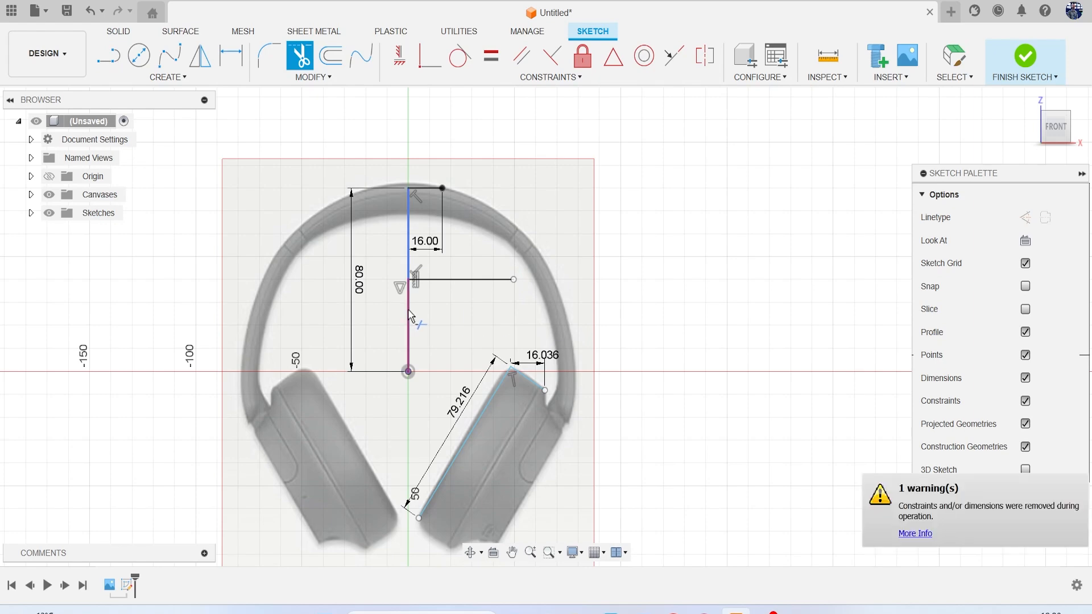
scroll(427, 310, down, 1)
scroll(418, 279, up, 1)
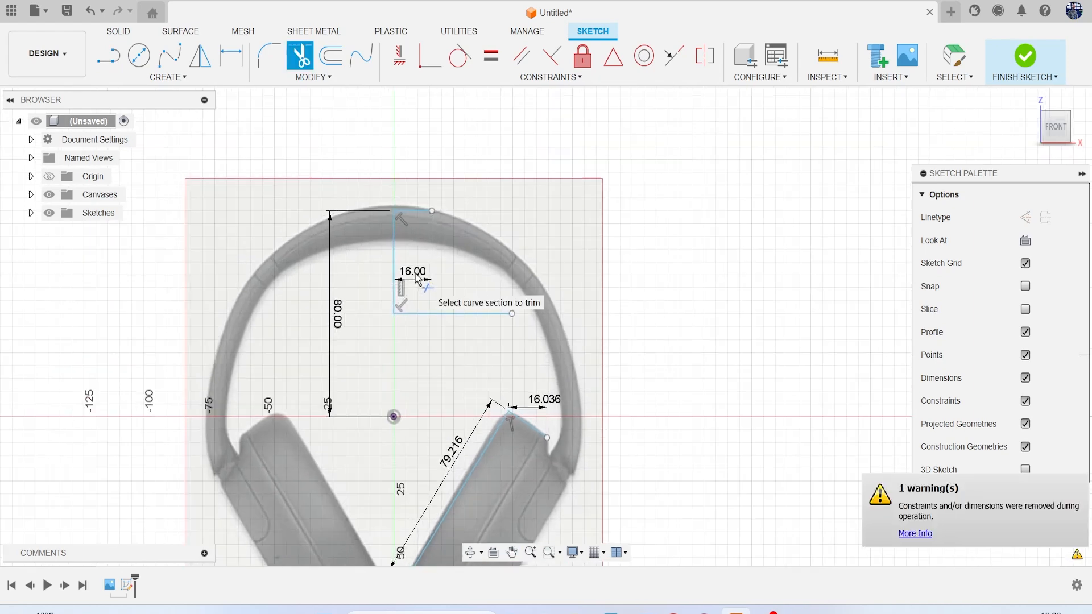
key(l)
middle_drag(432, 284, 393, 232)
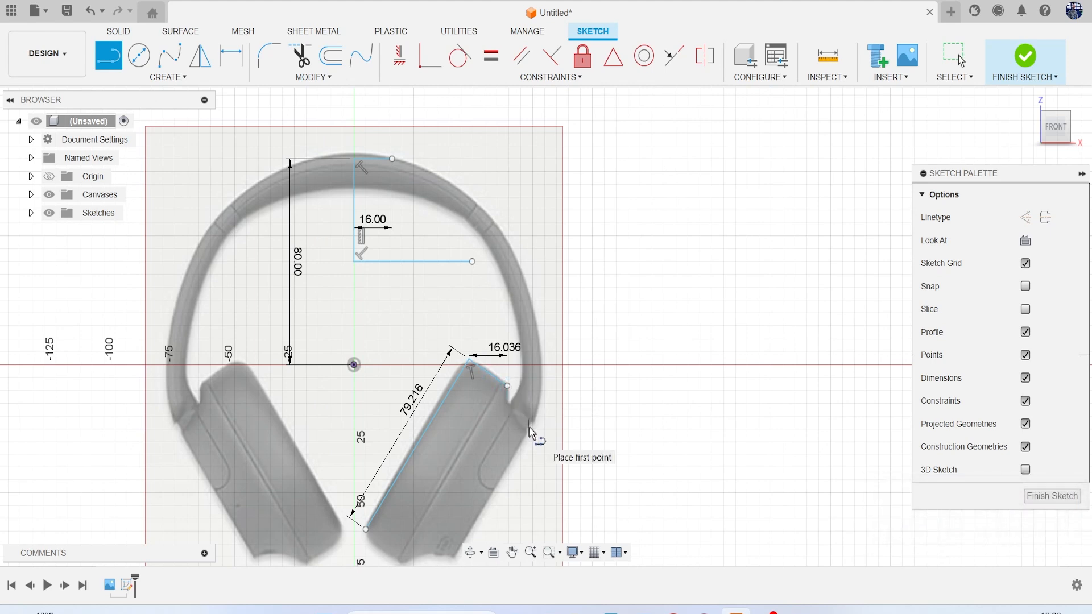
click(393, 159)
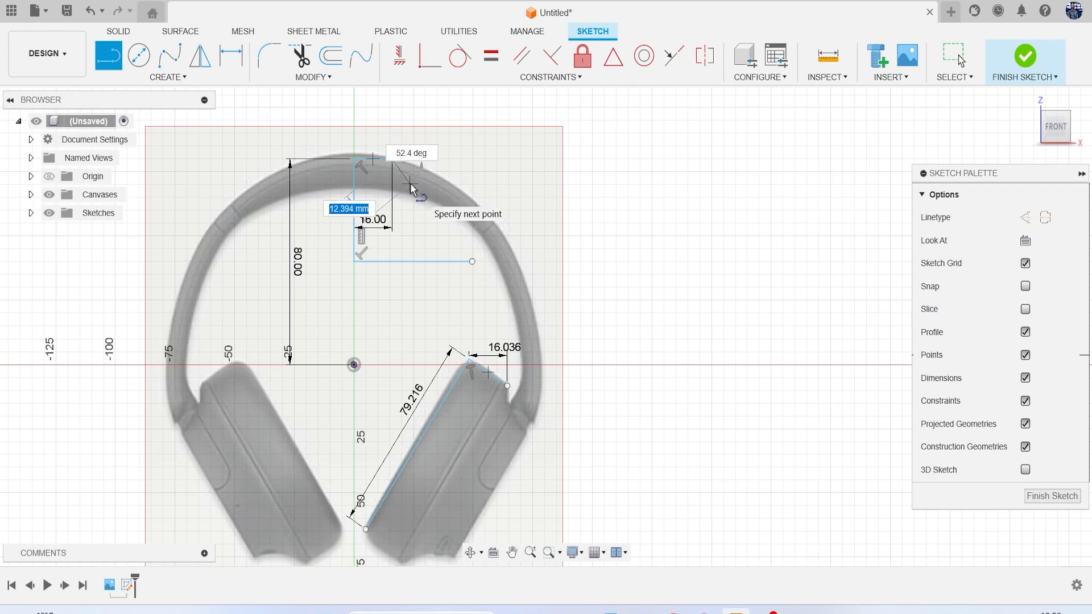
key(Escape)
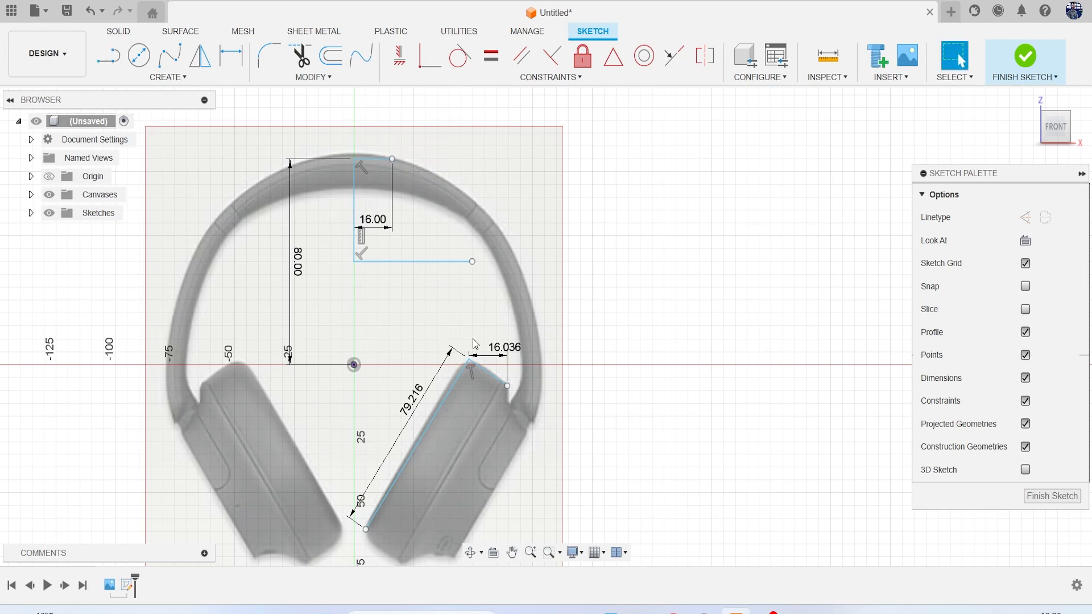
Draw a line about 36 mm long from the right ear cup's upper inner corner to the lower outer end of the headband
key(l)
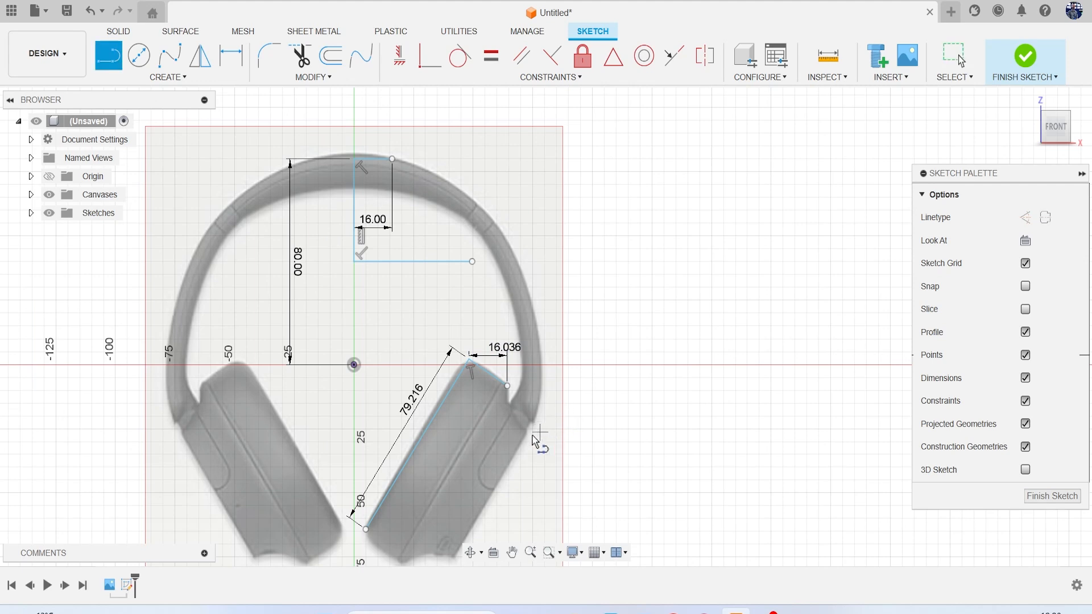
click(470, 361)
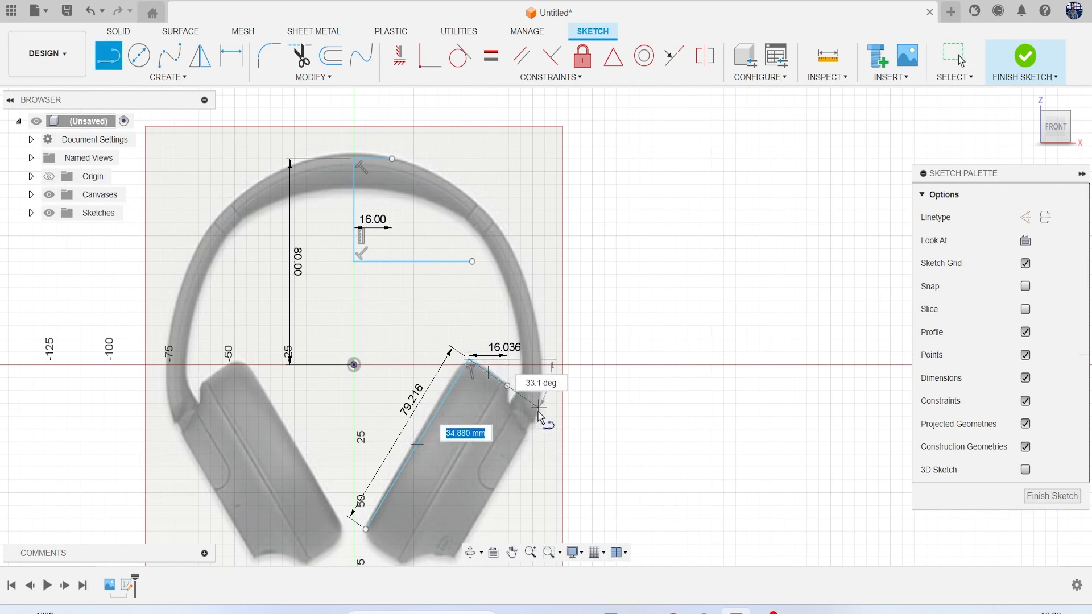
click(540, 409)
key(Escape)
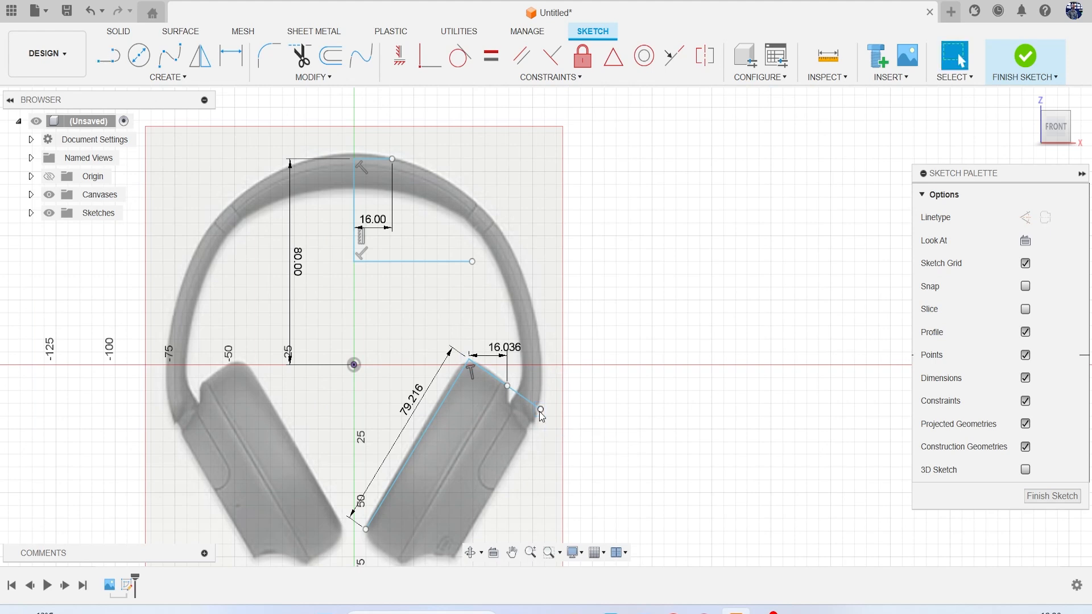
Add a vertical dimension to the sloping line between the ear cup's inner corner and the headband's outer end
key(d)
click(524, 398)
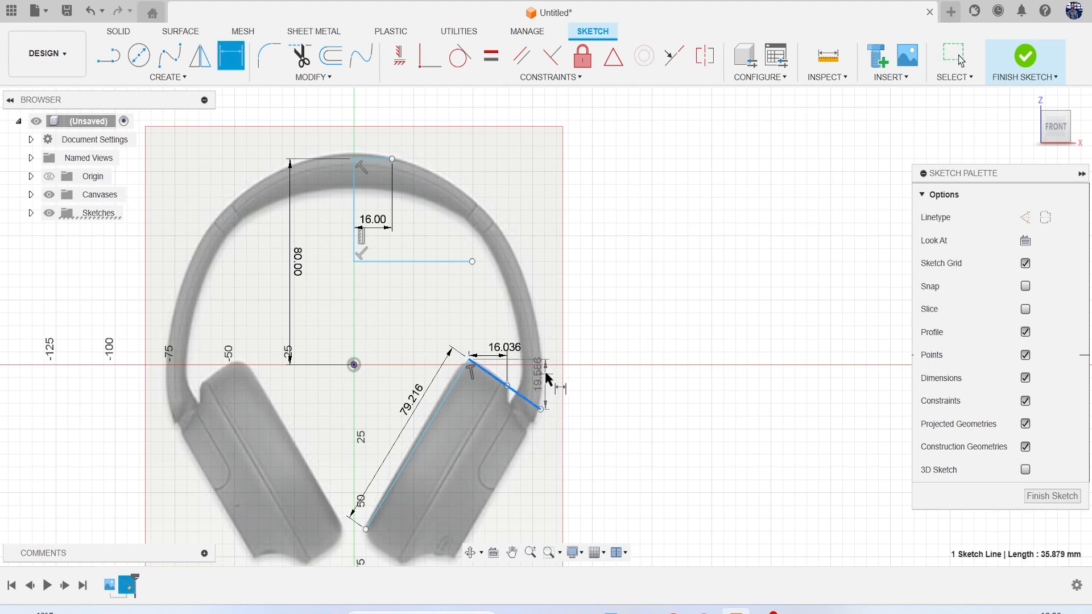
click(545, 373)
key(Return)
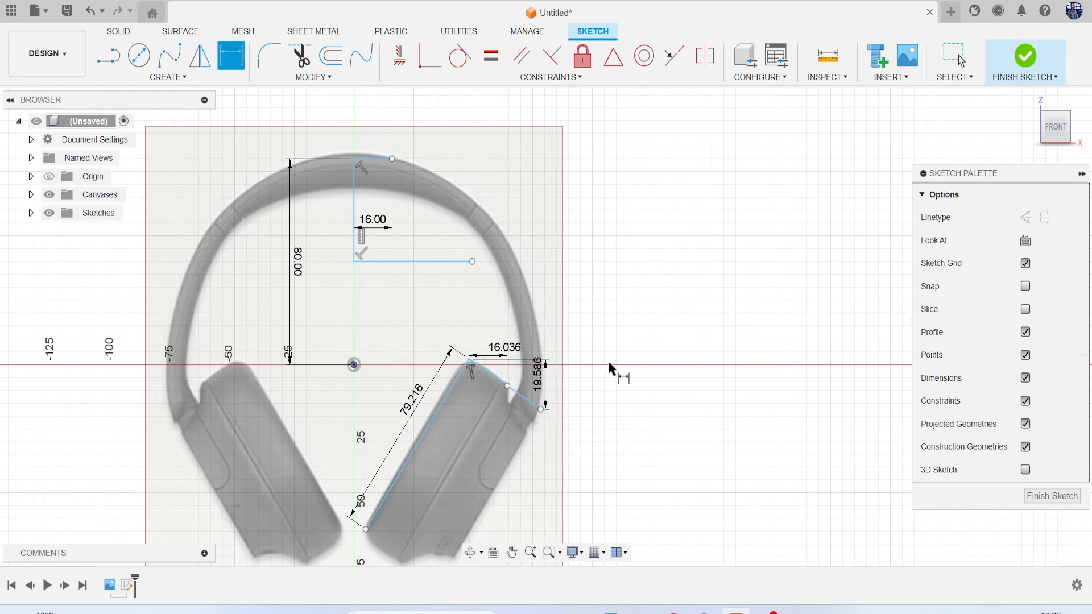
Dimension the lower horizontal line under the headband to a length of 20 mm
click(435, 261)
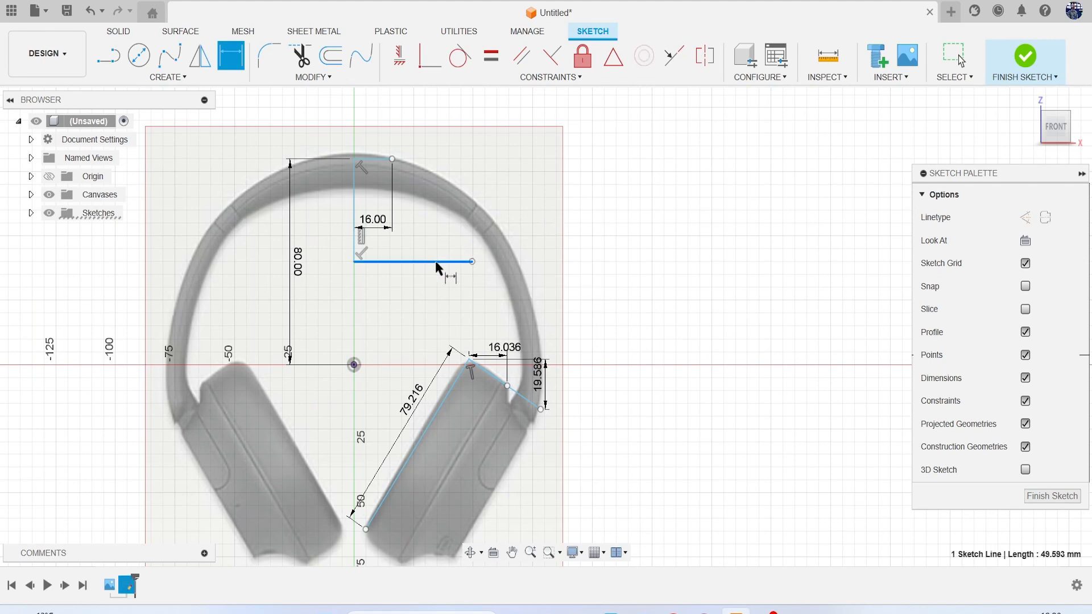
click(434, 275)
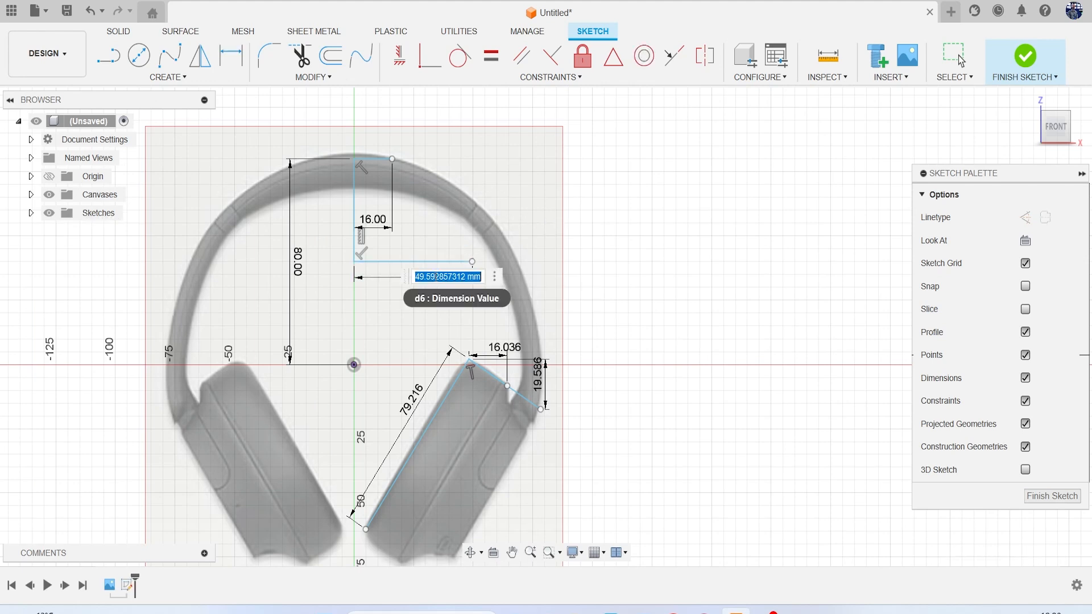
text(20)
key(Return)
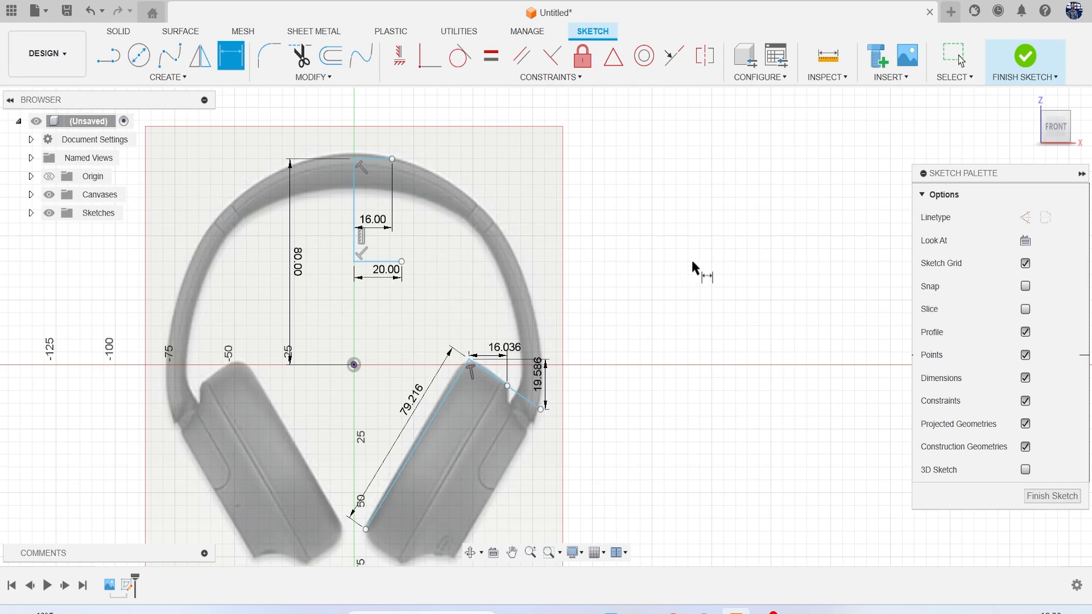
Draw a vertical line from the outer end of the 20 mm horizontal line up into the headband
key(Escape)
scroll(626, 268, up, 1)
key(l)
scroll(406, 239, up, 2)
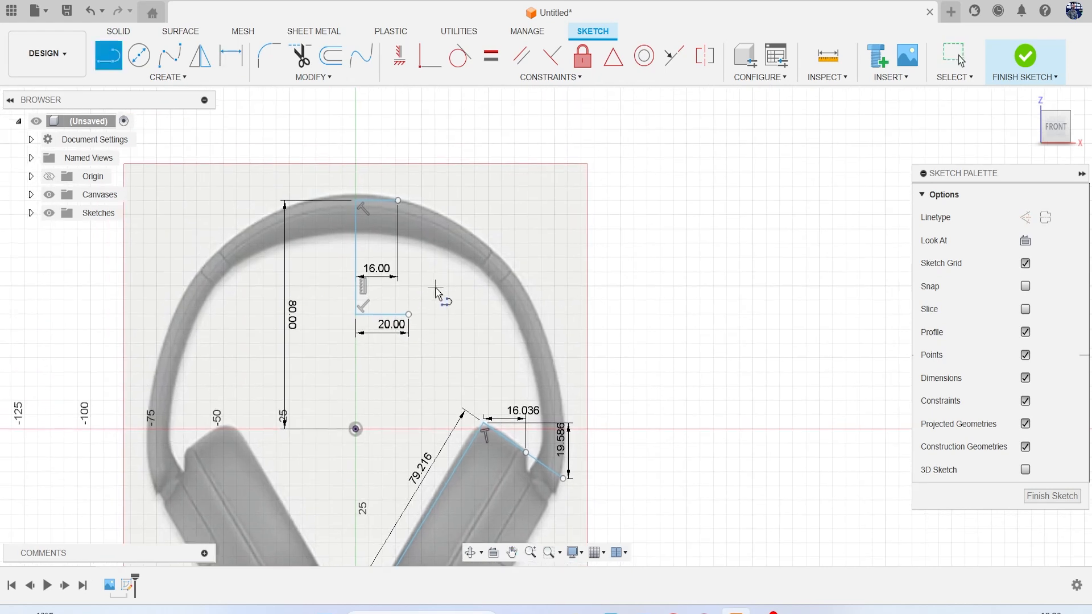
click(381, 262)
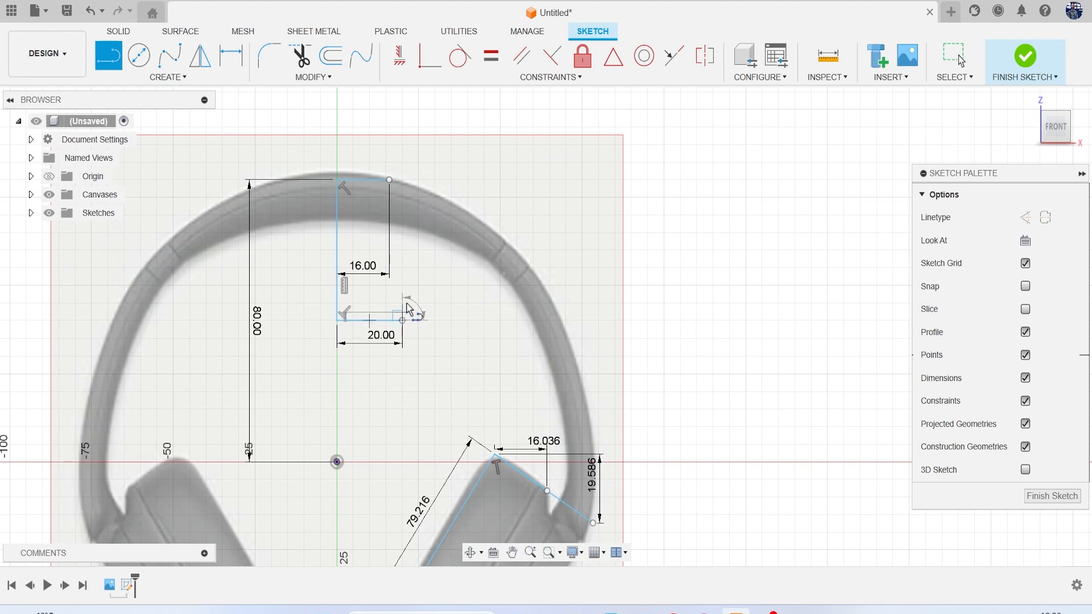
click(402, 212)
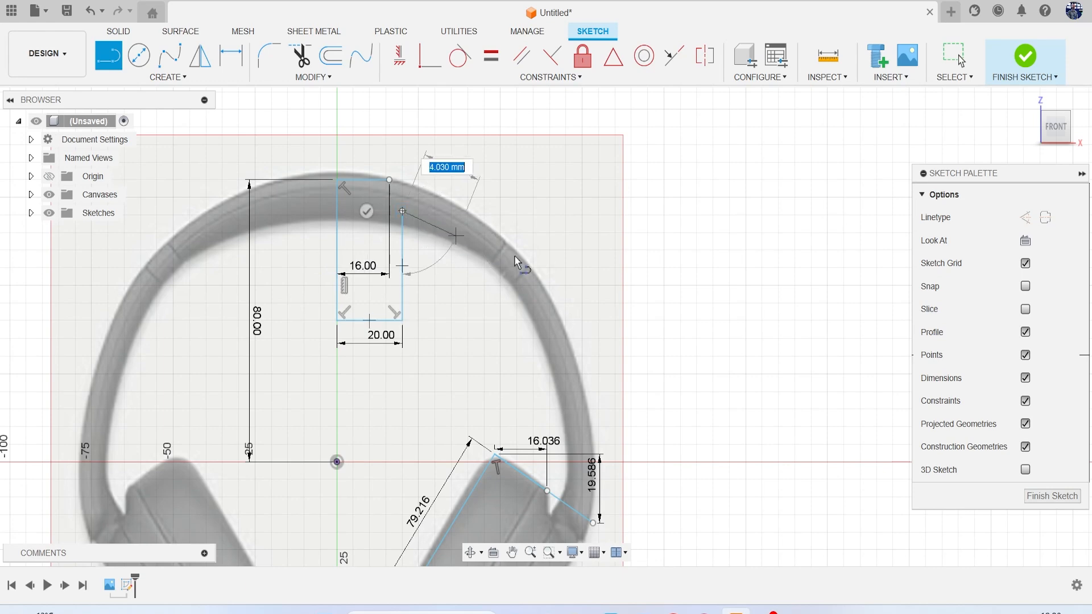
scroll(512, 253, down, 1)
middle_drag(539, 287, 503, 156)
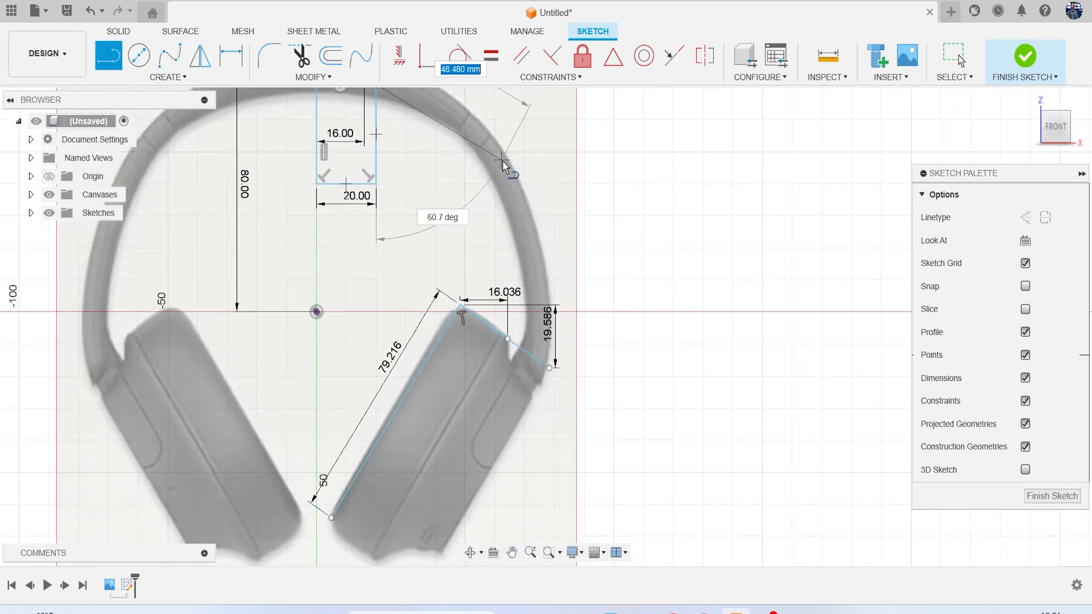
scroll(501, 166, down, 1)
key(Escape)
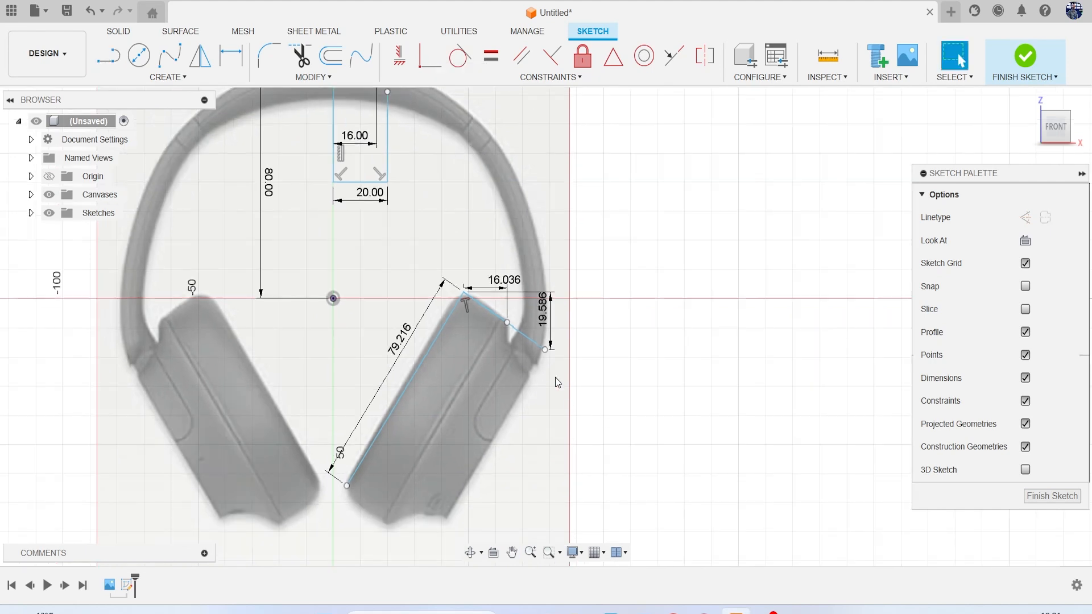
Add an aligned length dimension to the sloping line between the ear cup's inner corner and the headband's outer end
key(d)
click(526, 336)
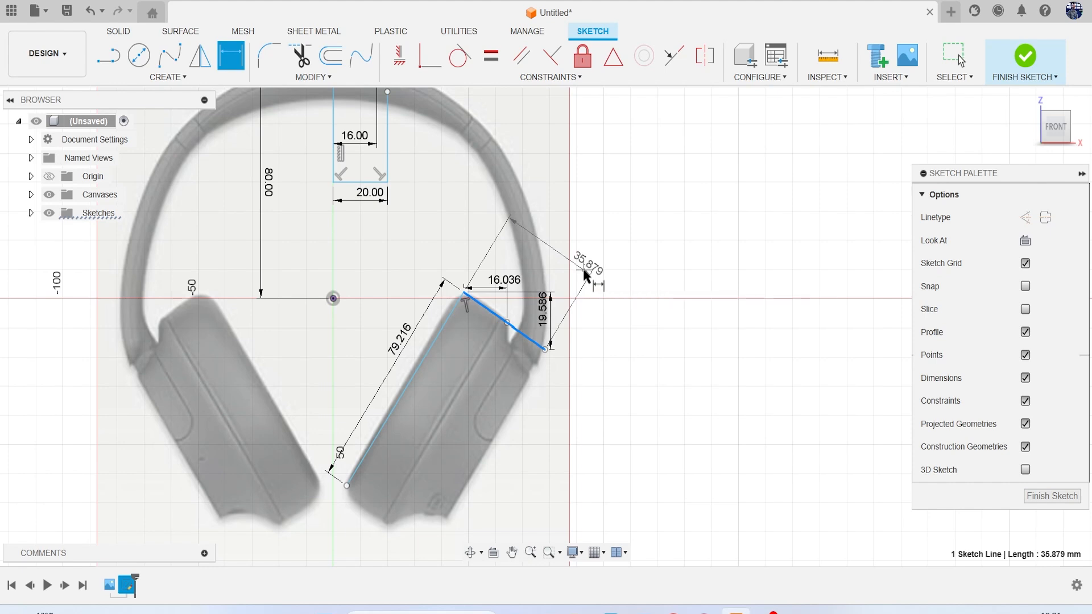
click(584, 274)
key(Return)
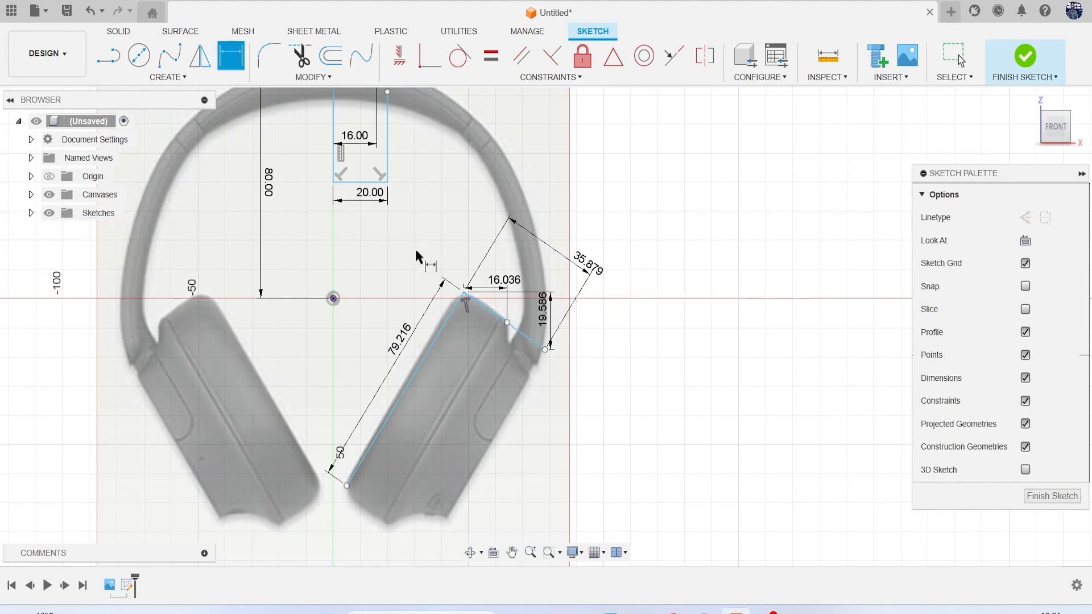
key(Escape)
Set the length of the lower horizontal line under the headband to 35 mm
middle_drag(386, 213, 377, 294)
double_click(368, 276)
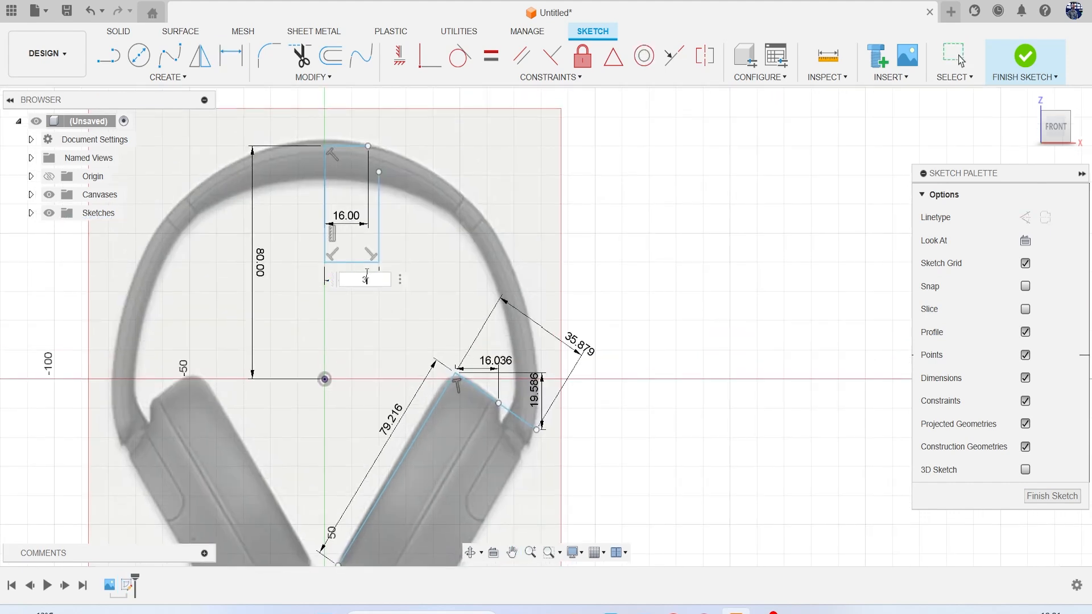
key(Return)
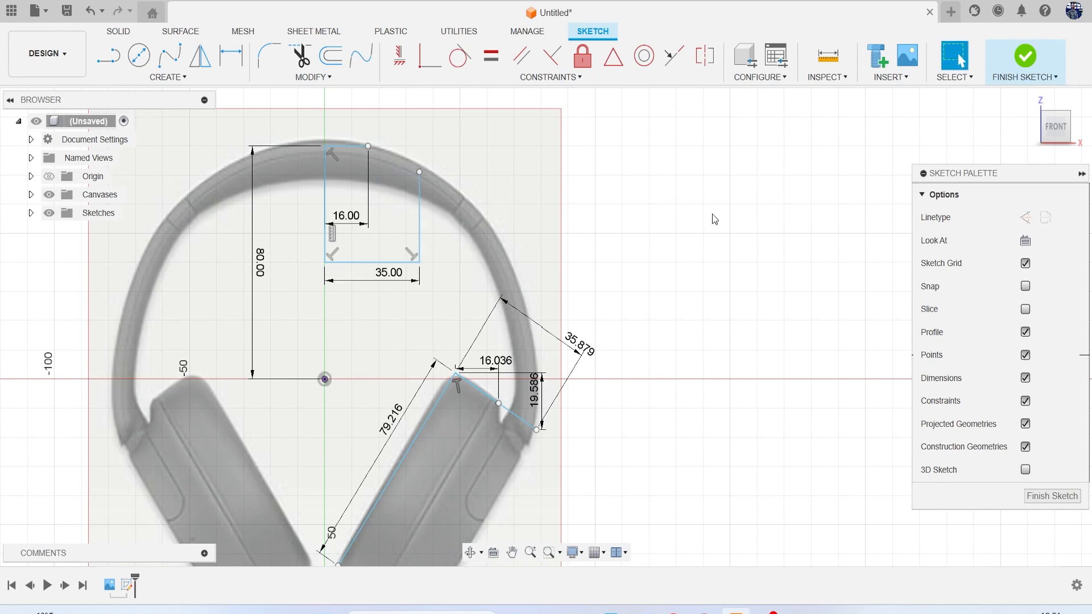
Draw two connected lines from the end of the 16 mm top line to the outer vertical line's upper end, closing the profile
key(l)
scroll(428, 175, up, 4)
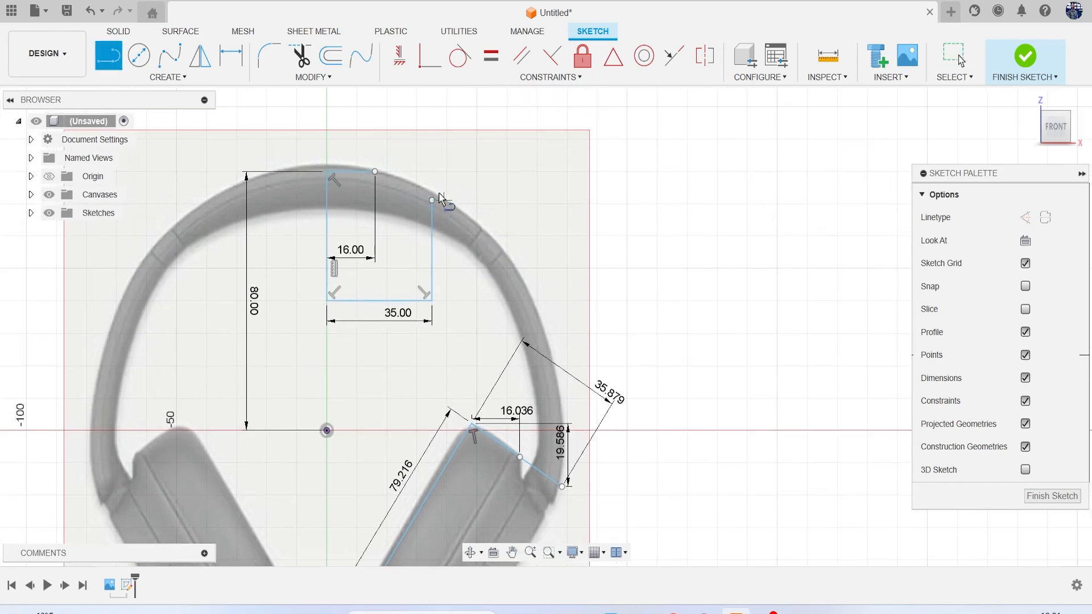
scroll(367, 175, down, 3)
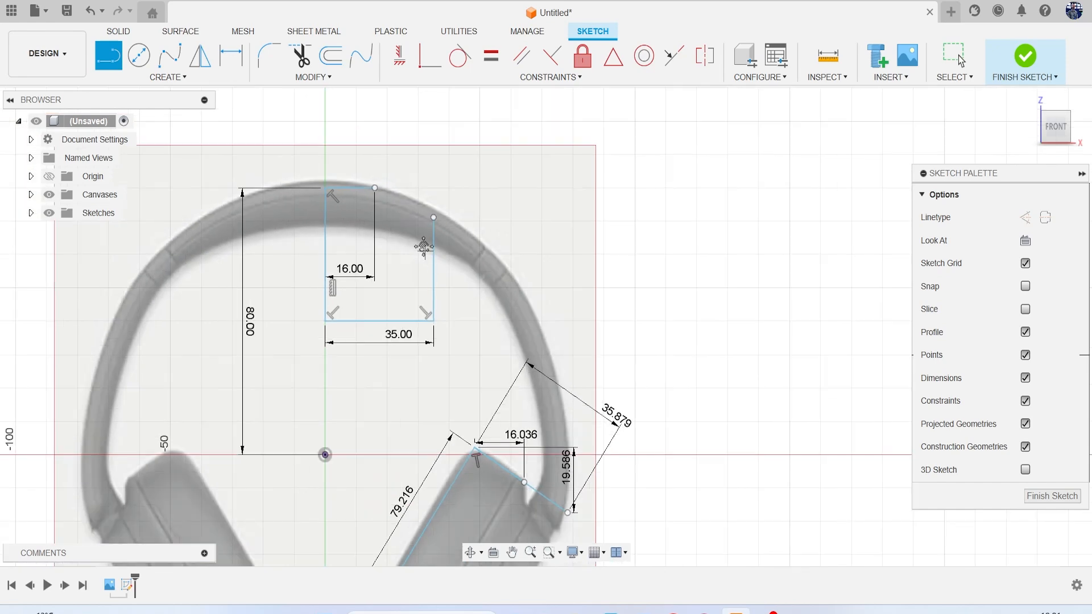
scroll(379, 182, up, 2)
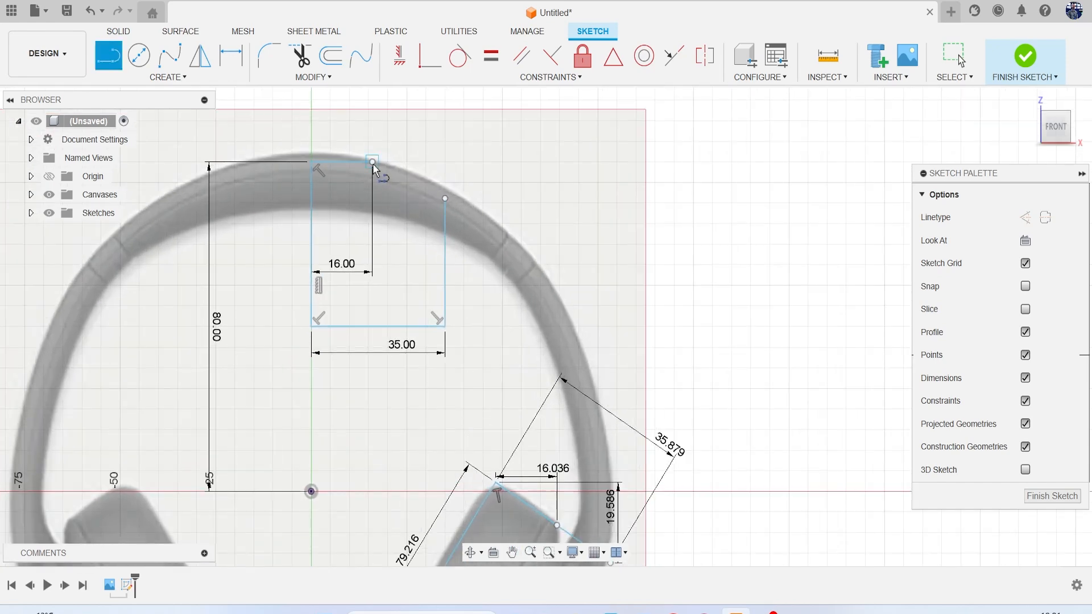
click(372, 162)
click(397, 191)
click(444, 198)
scroll(409, 355, down, 3)
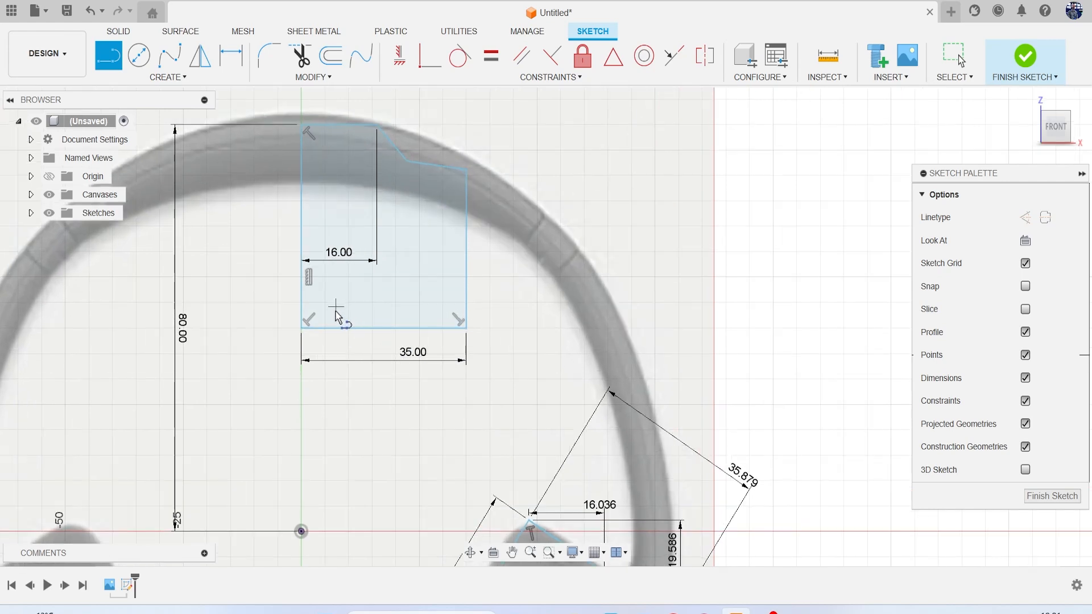
Draw a horizontal line outward from the midpoint of the vertical centre line, followed by a vertical line down to the profile's bottom edge
scroll(320, 276, up, 4)
scroll(320, 277, up, 1)
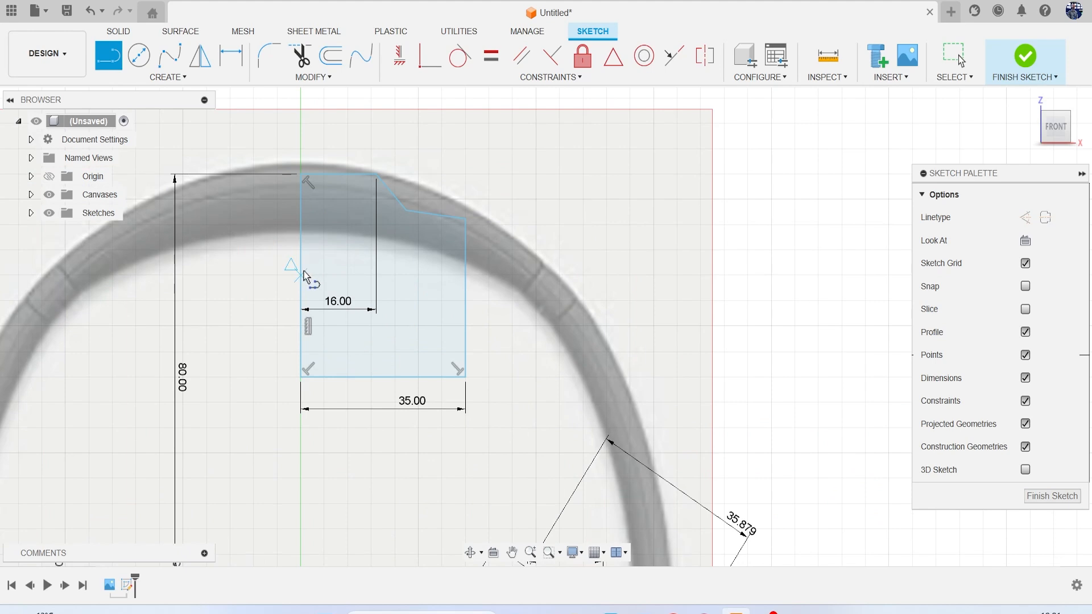
click(301, 276)
click(354, 276)
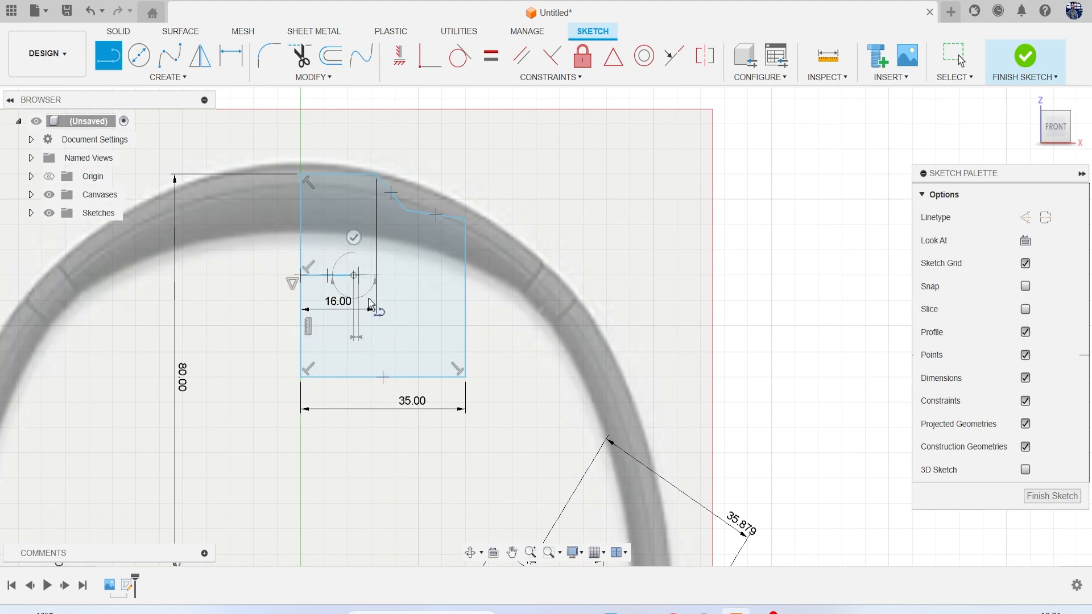
scroll(358, 278, up, 1)
click(353, 387)
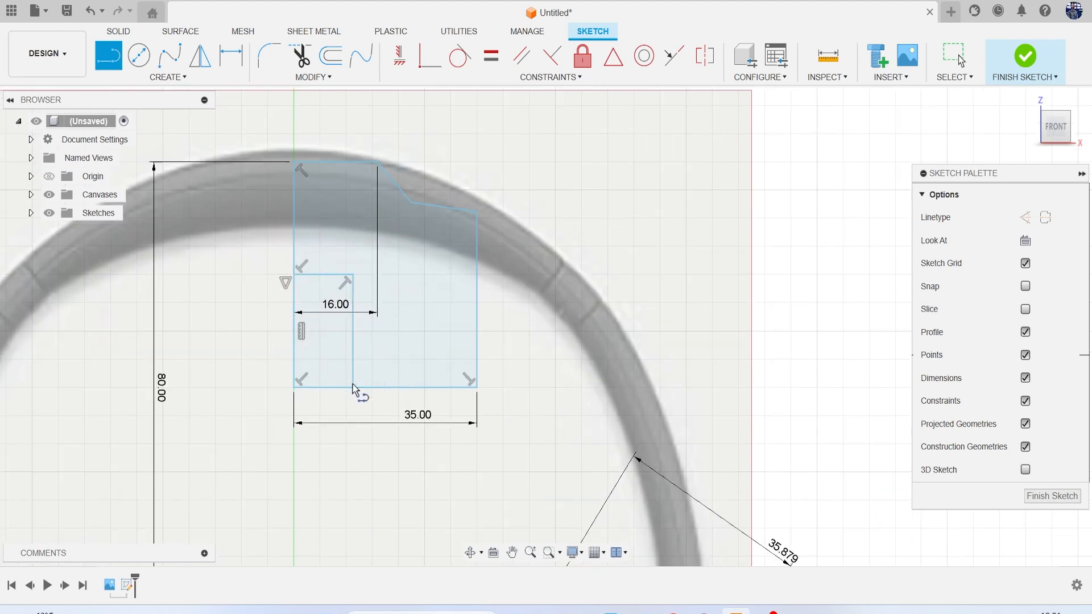
Trim the bottom and centre-line segments around the small lower inner rectangle to leave a stepped profile
key(t)
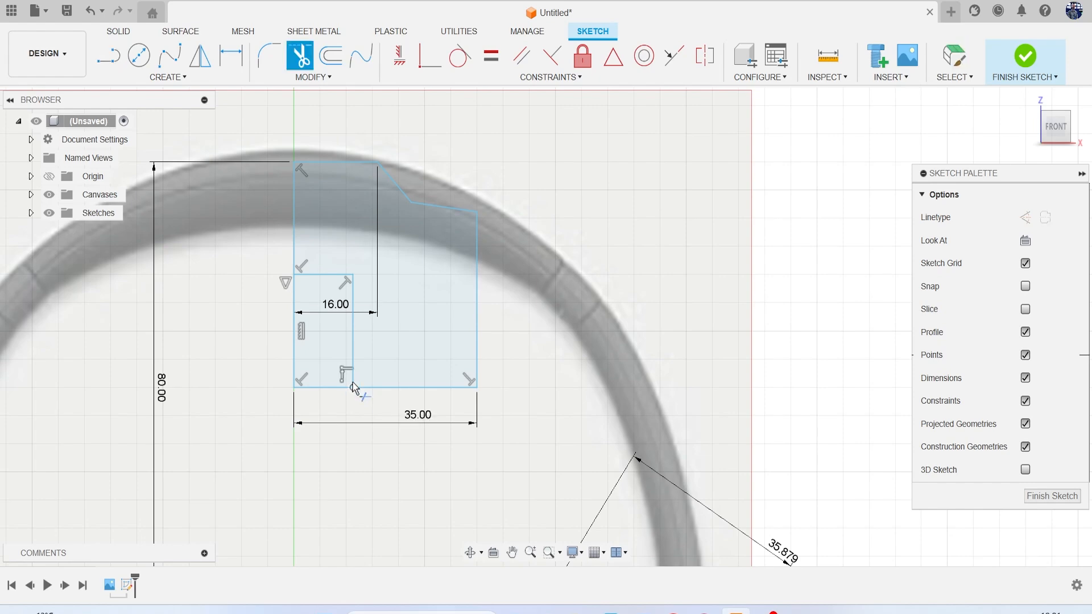
click(321, 387)
click(298, 365)
key(Escape)
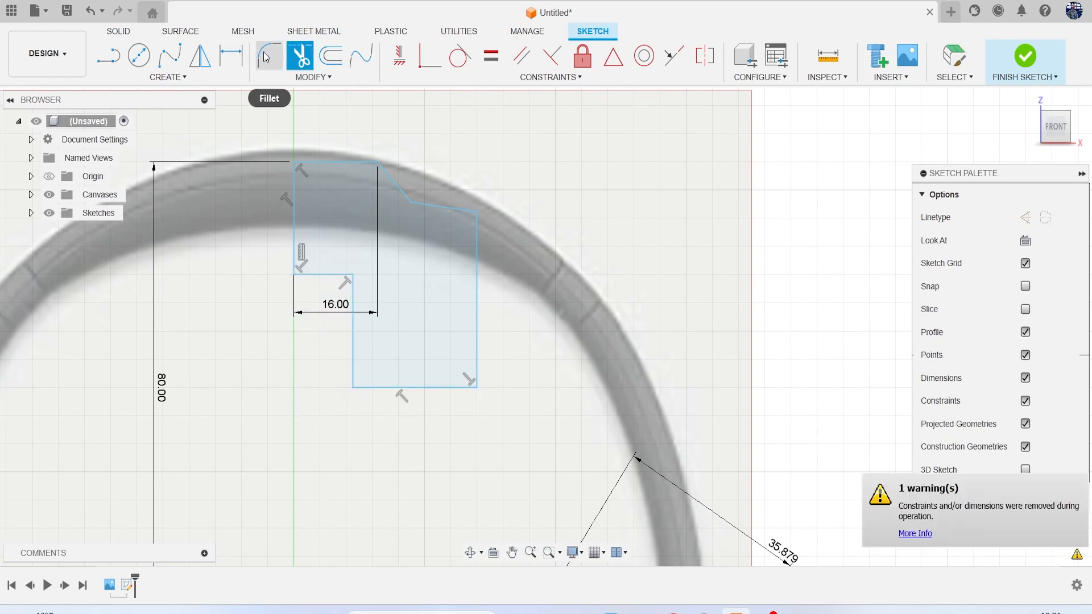
Fillet the profile's two corners on the centre line, the upper to 5.76 mm and the lower to about 5.707 mm
scroll(322, 226, up, 1)
scroll(322, 222, up, 2)
click(283, 140)
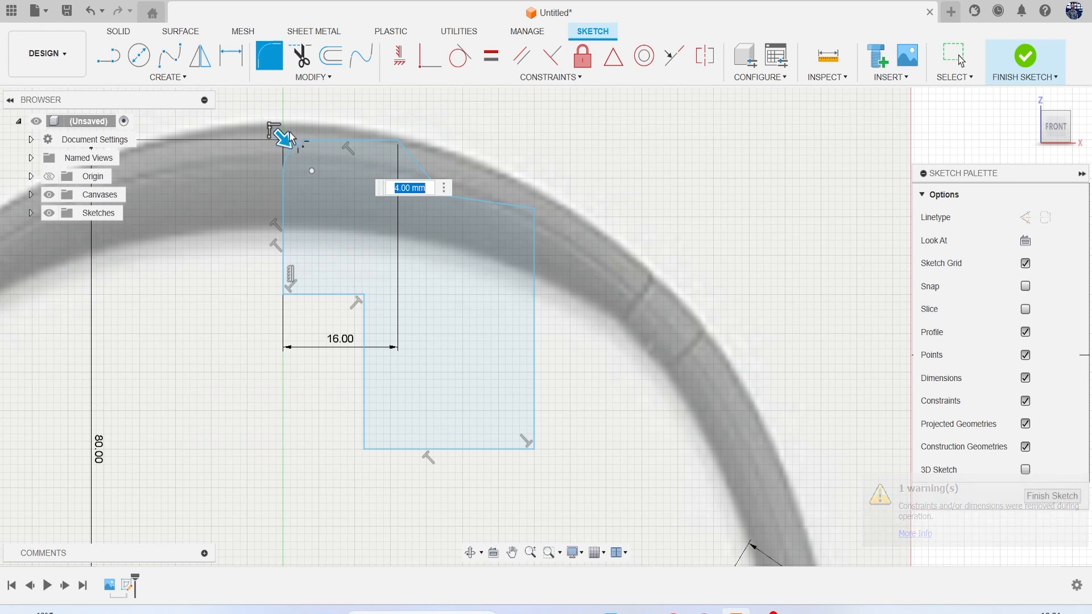
drag(283, 136, 286, 140)
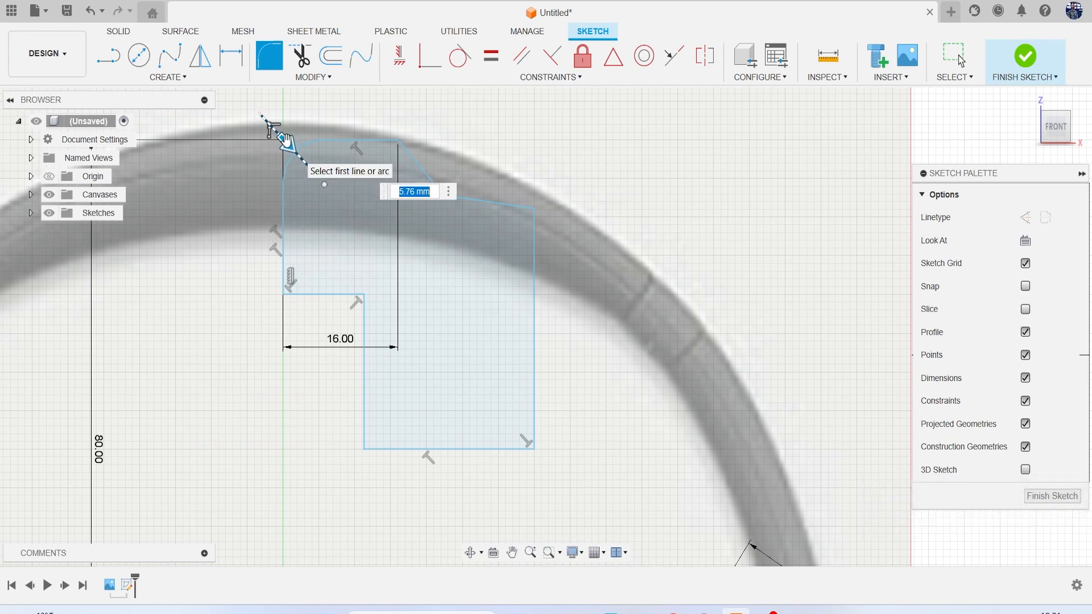
key(Return)
click(269, 55)
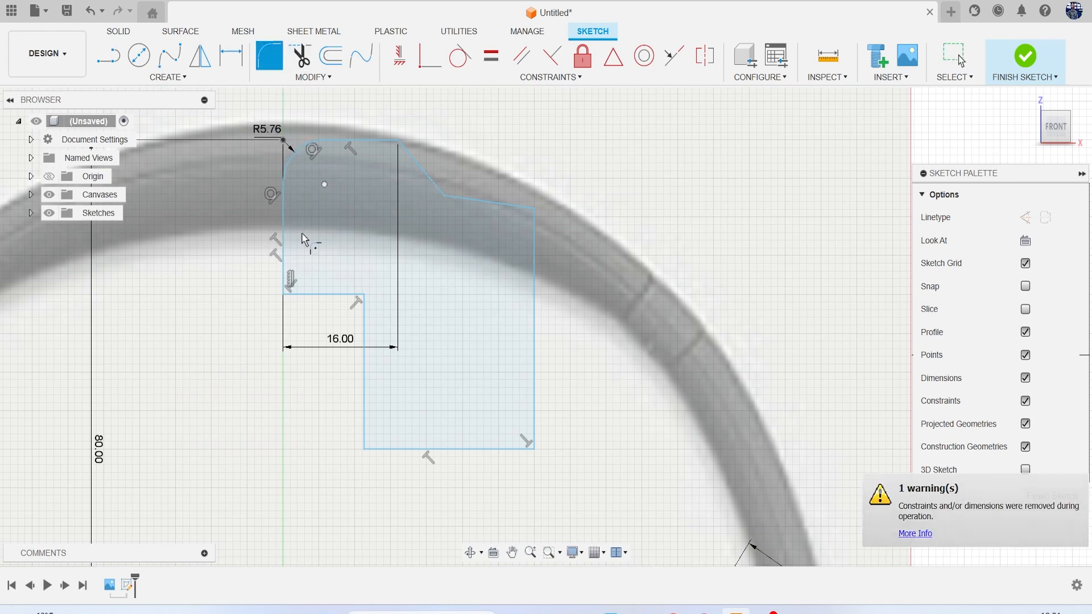
click(284, 293)
drag(280, 296, 285, 287)
key(Return)
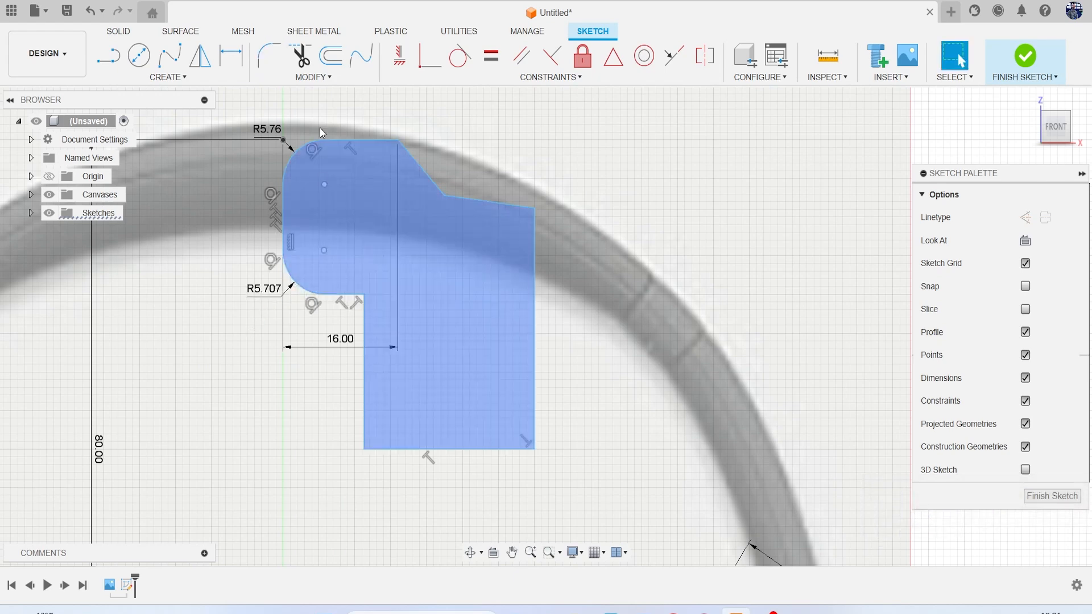
Fillet the profile's inner step corner with a radius of about 3.301 mm
click(268, 55)
click(365, 295)
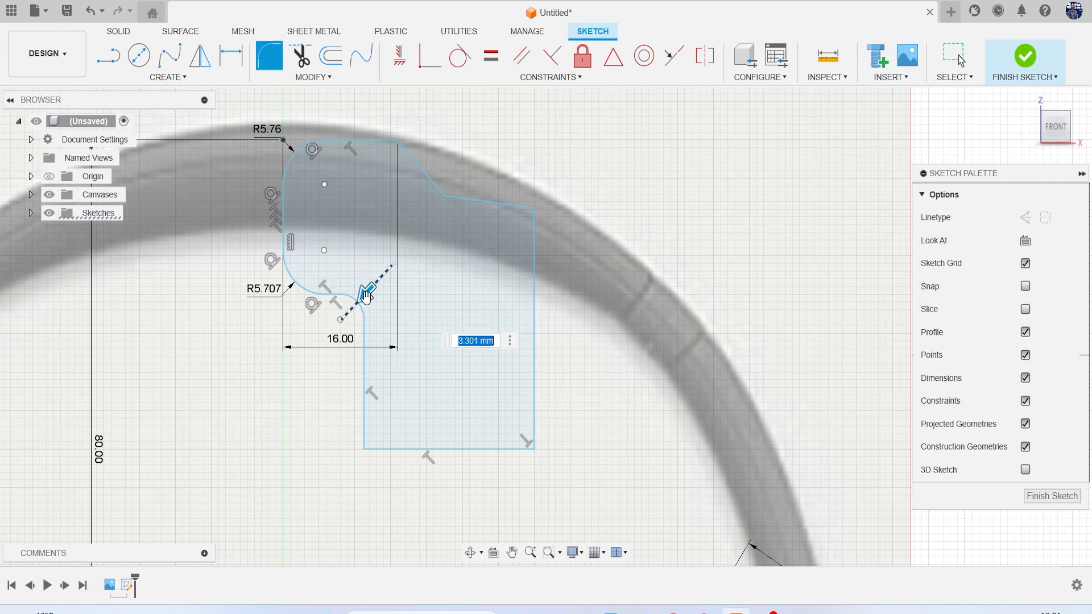
key(Return)
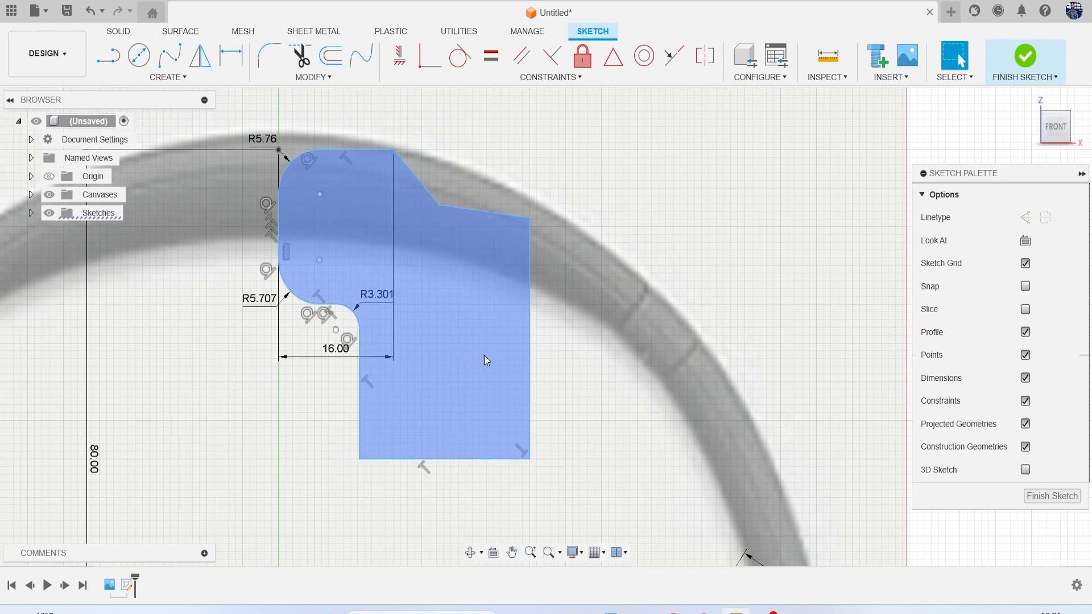
Fillet the outer end of the top line to about 5.976 mm and the bend below it to about 5.103 mm
click(269, 55)
scroll(436, 147, up, 2)
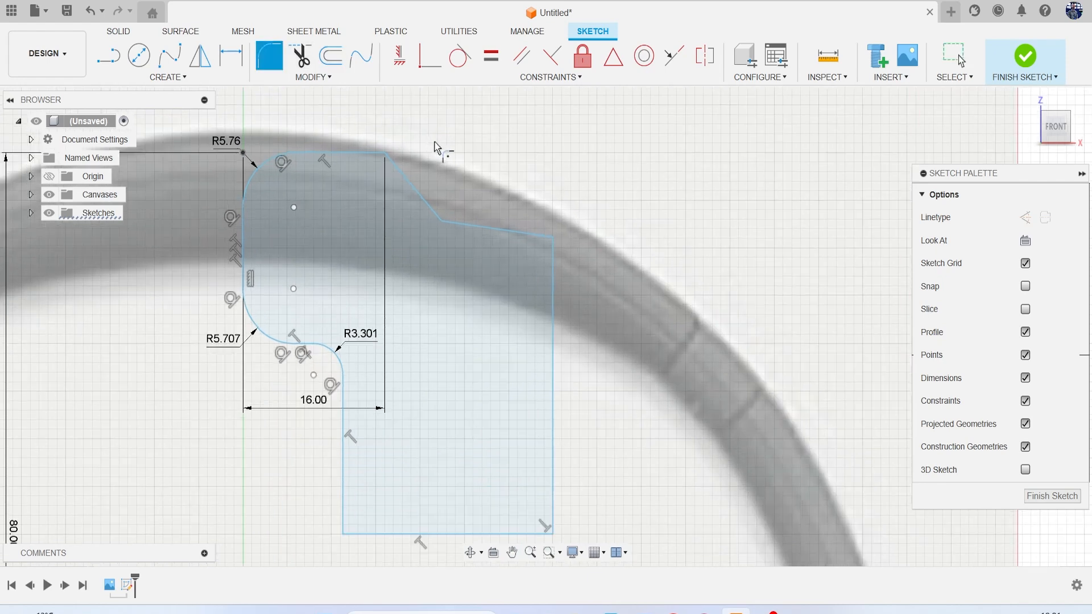
click(389, 155)
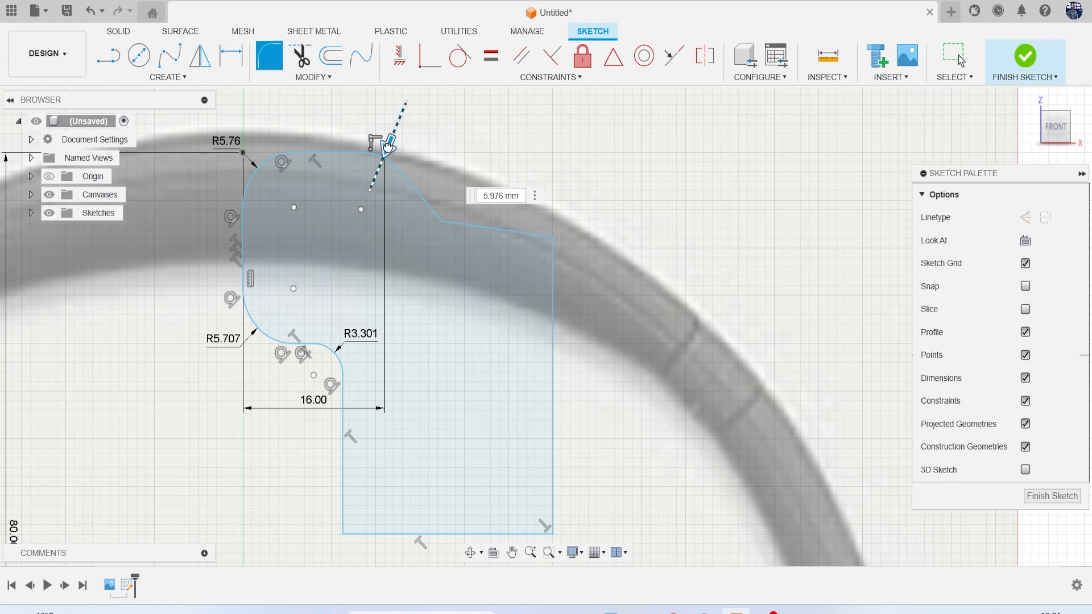
key(Return)
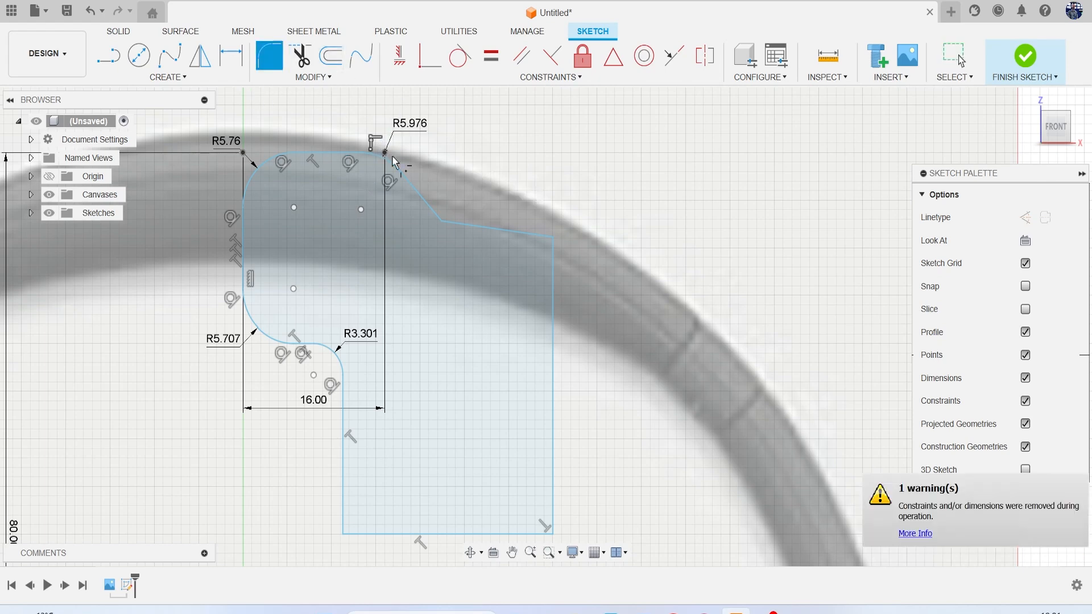
click(441, 223)
drag(437, 233, 438, 229)
key(Return)
scroll(562, 291, down, 2)
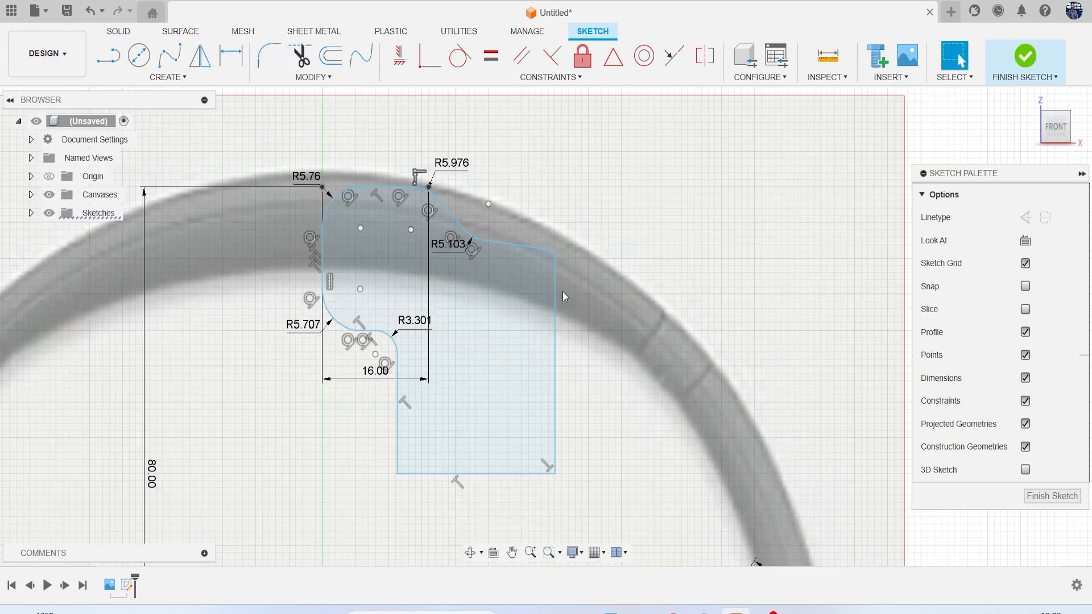
Finish the sketch and revolve the closed profile 360 degrees about its bottom edge as a new body
scroll(563, 296, down, 4)
mouse_move(568, 310)
middle_down()
mouse_move(462, 133)
mouse_move(446, 75)
mouse_move(500, 220)
middle_up()
scroll(520, 191, up, 3)
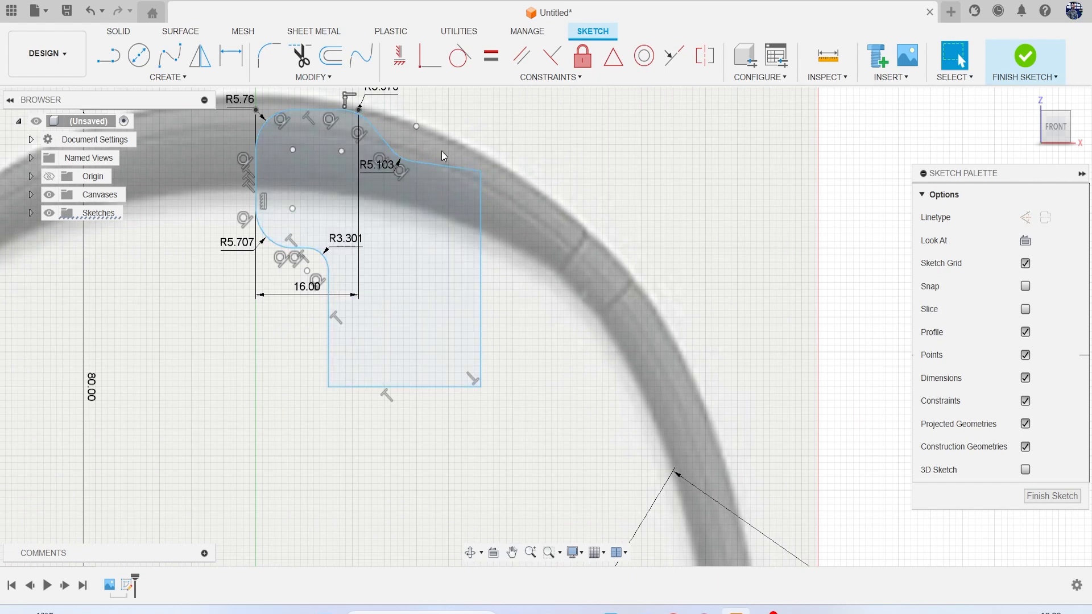
scroll(459, 164, down, 5)
click(1026, 56)
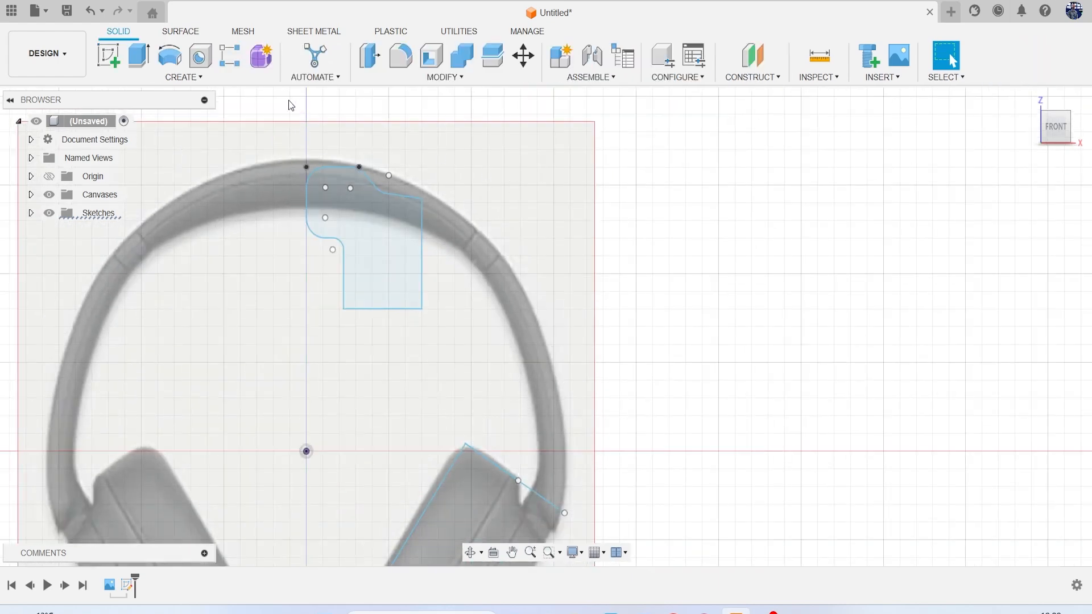
click(176, 77)
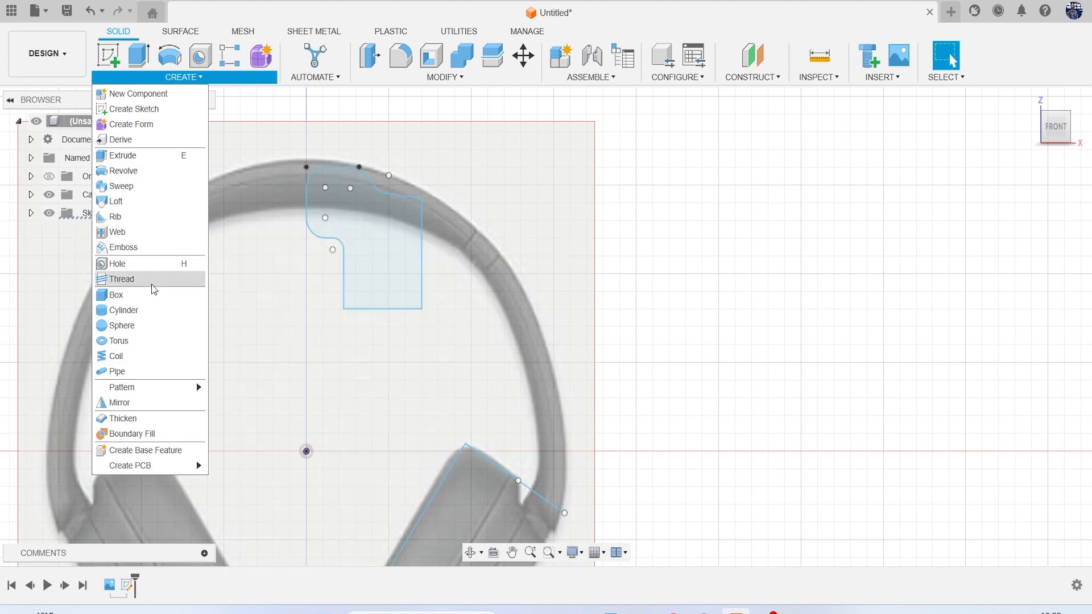
click(134, 170)
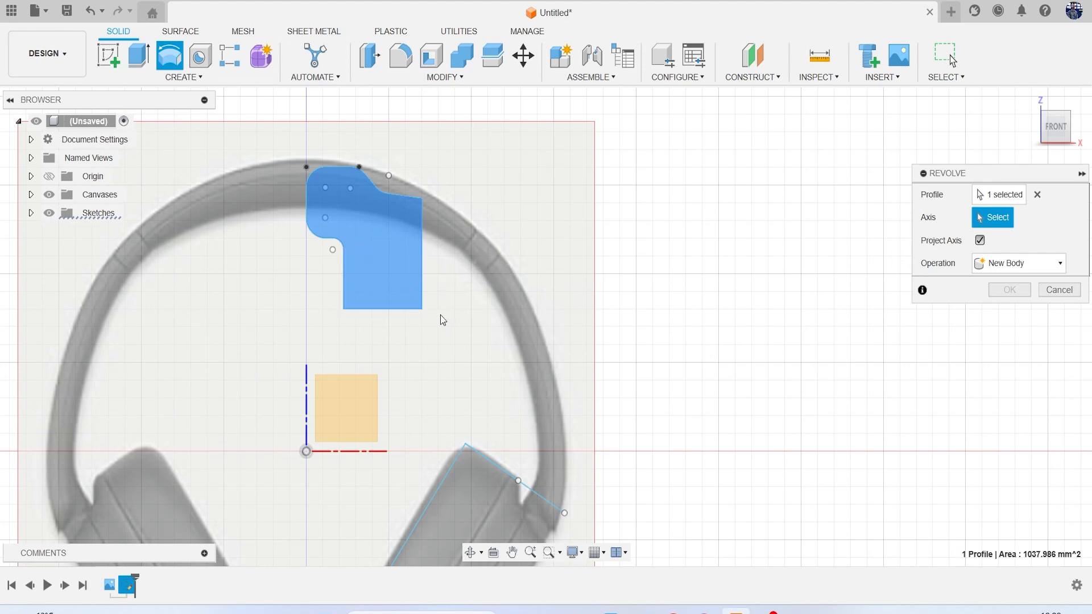
click(380, 309)
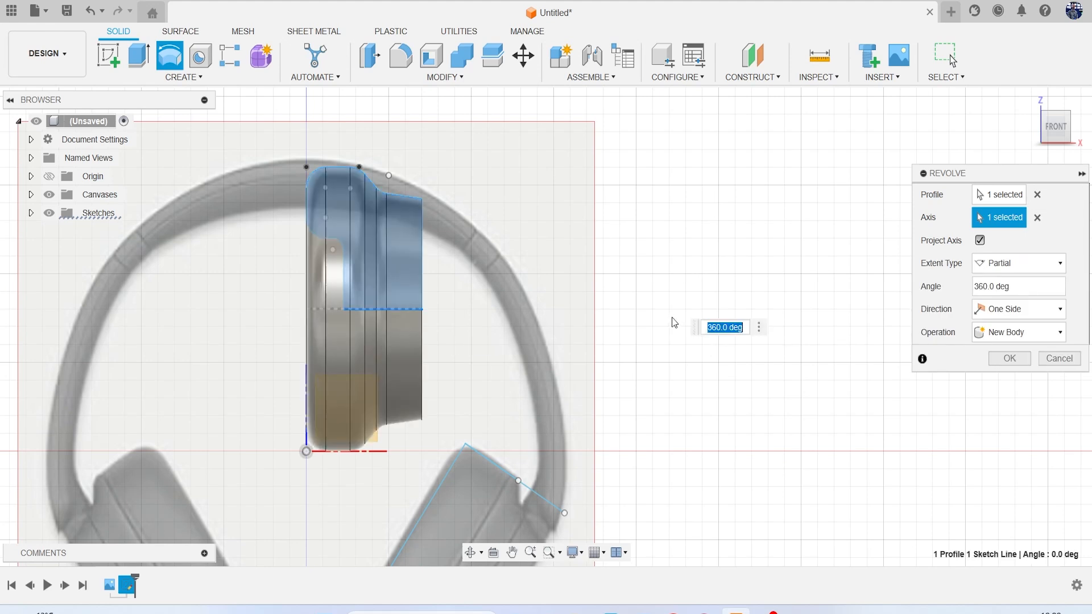
click(1009, 358)
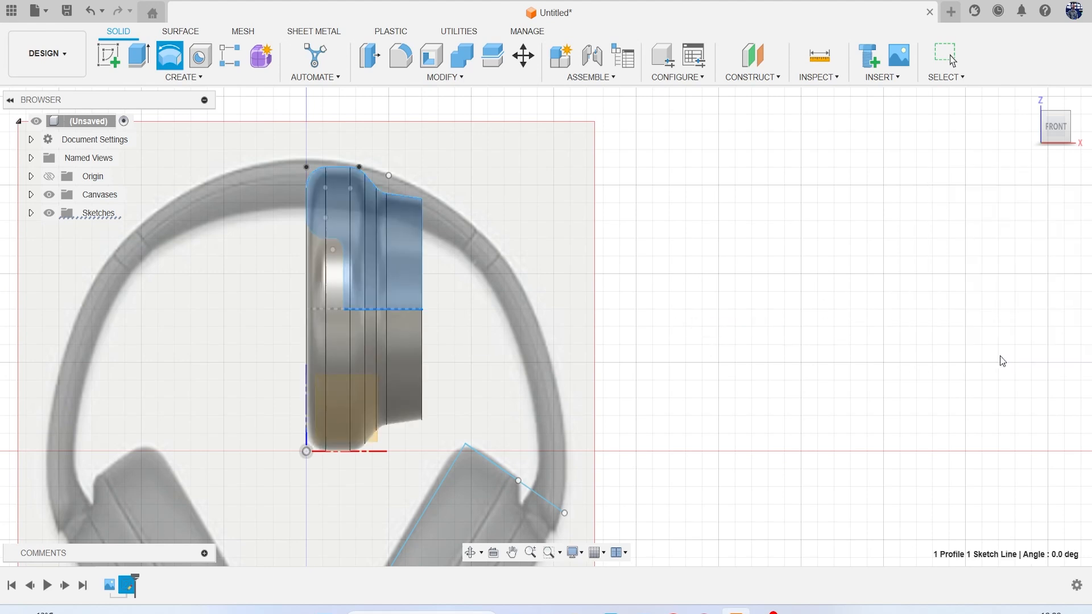
scroll(916, 333, down, 2)
mouse_move(1049, 138)
mouse_down()
mouse_move(1084, 161)
mouse_move(1065, 139)
mouse_move(1041, 141)
mouse_up()
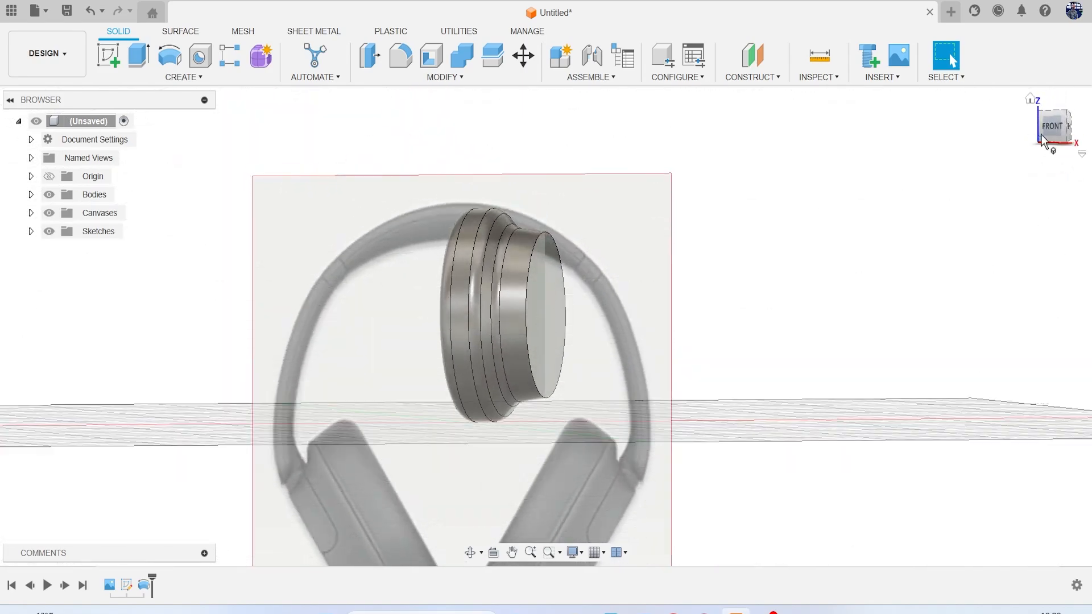
Look at the revolved ear cup straight from the front and start a new sketch on the front plane
click(1044, 137)
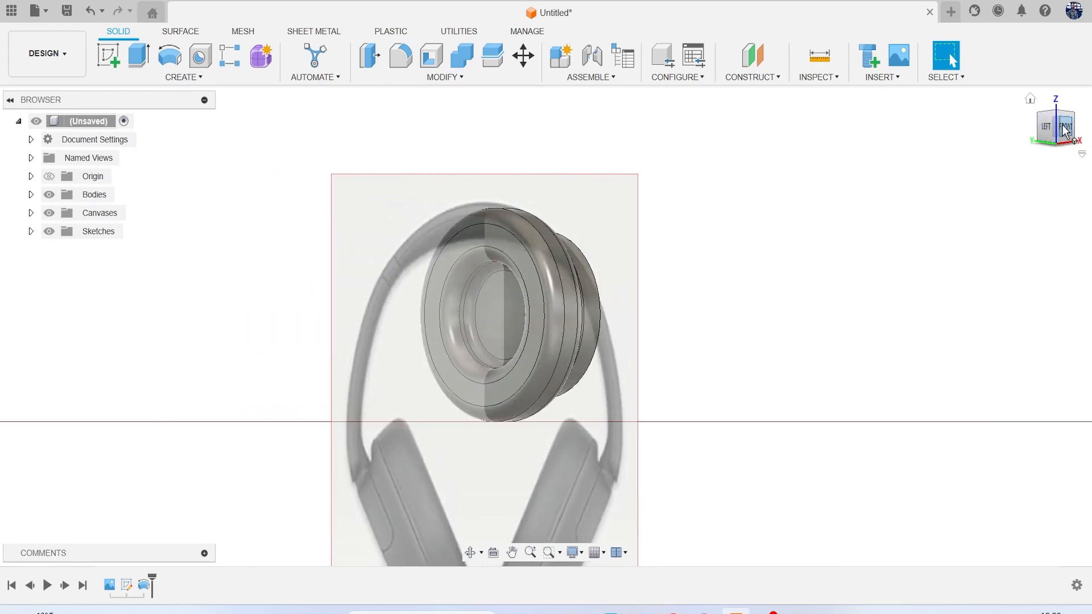
click(1062, 126)
scroll(612, 256, down, 3)
middle_drag(611, 257, 529, 184)
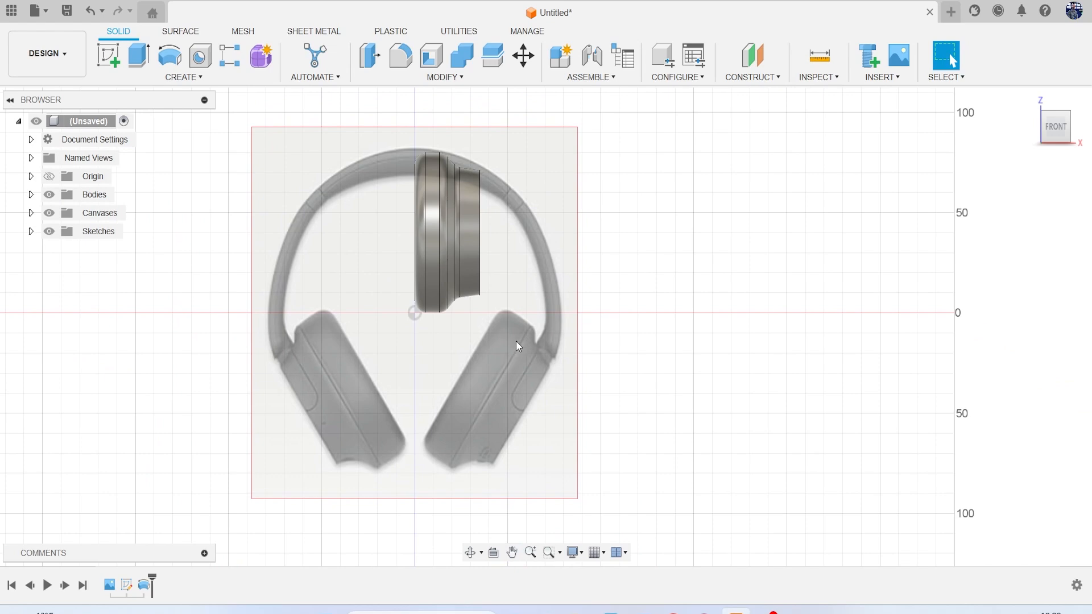
scroll(466, 167, up, 3)
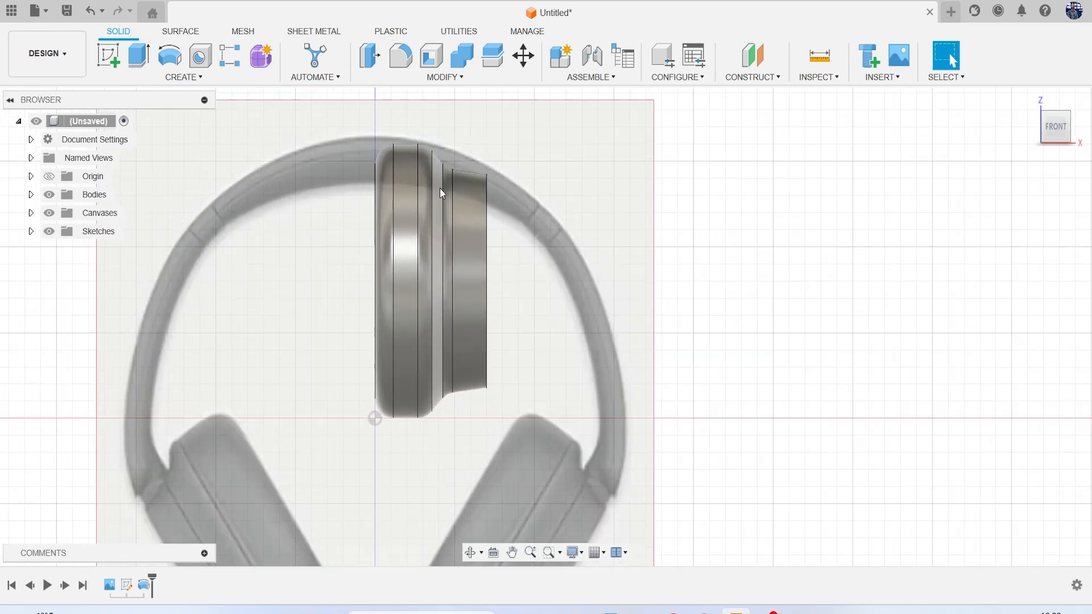
click(108, 56)
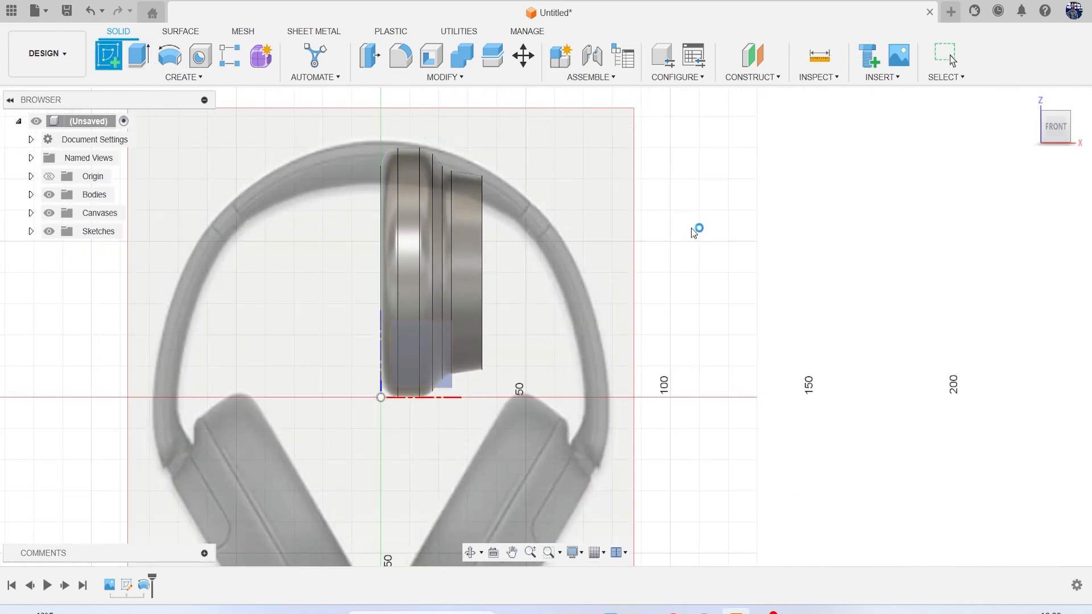
click(572, 231)
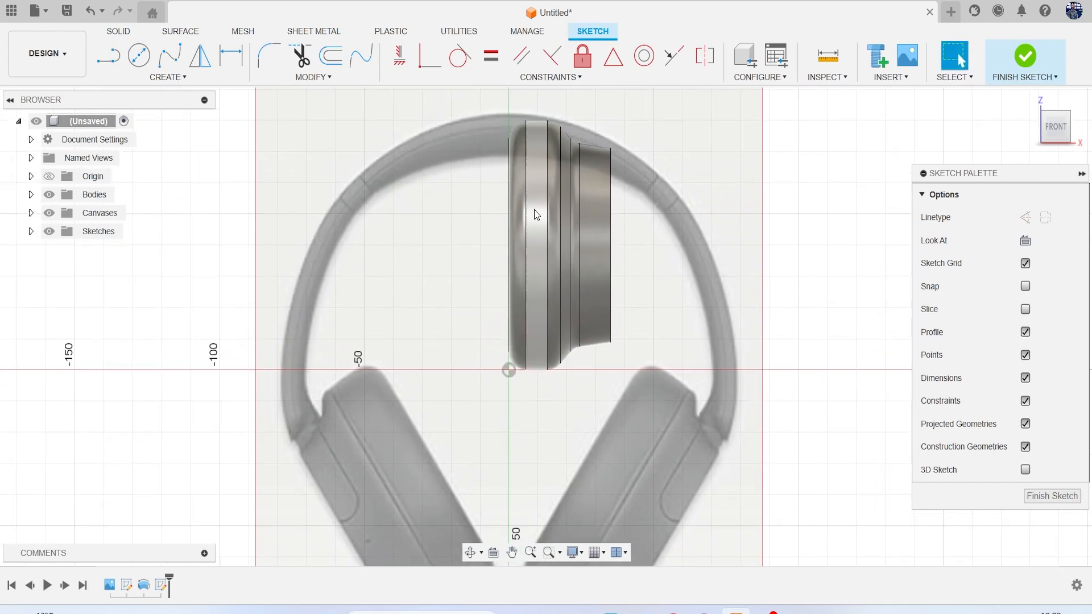
Sketch a vertical line through the ear cup's wide rim, extending beyond the body at both ends, and finish the sketch
key(l)
scroll(551, 119, up, 4)
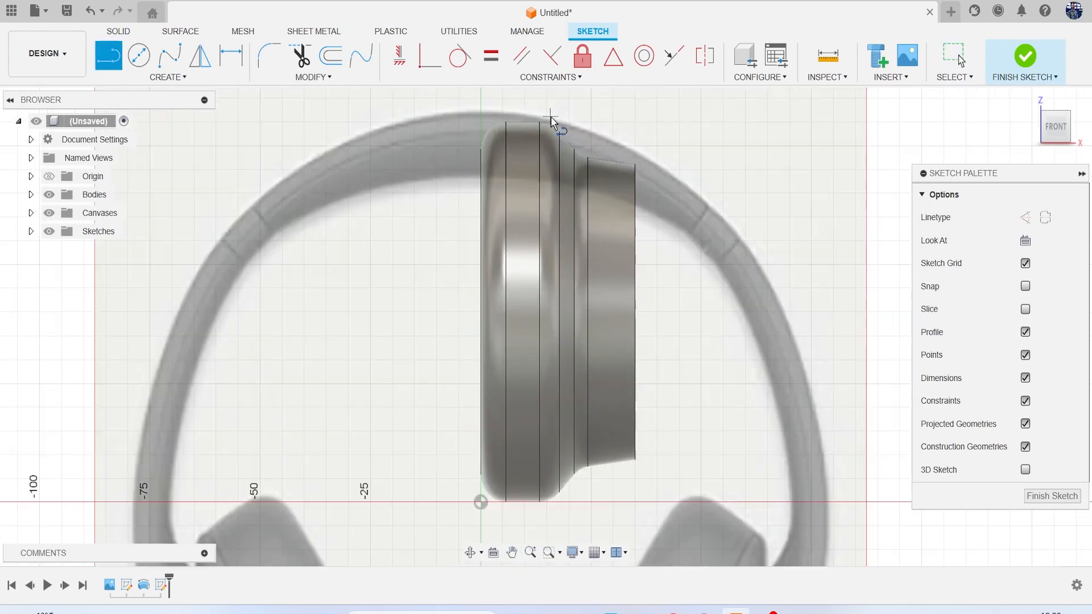
click(545, 109)
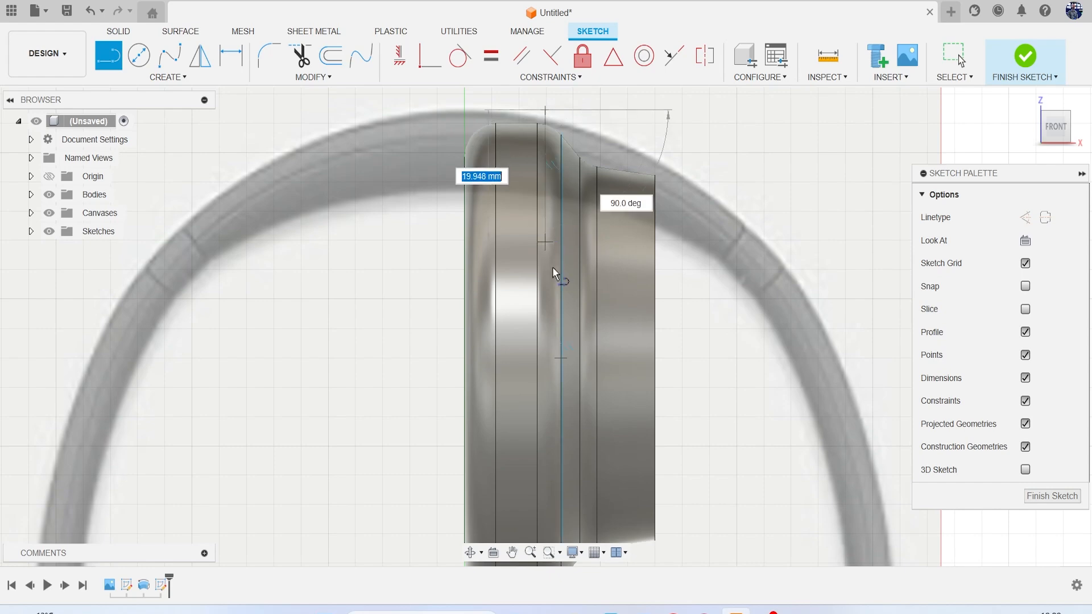
middle_drag(562, 379, 562, 227)
click(550, 503)
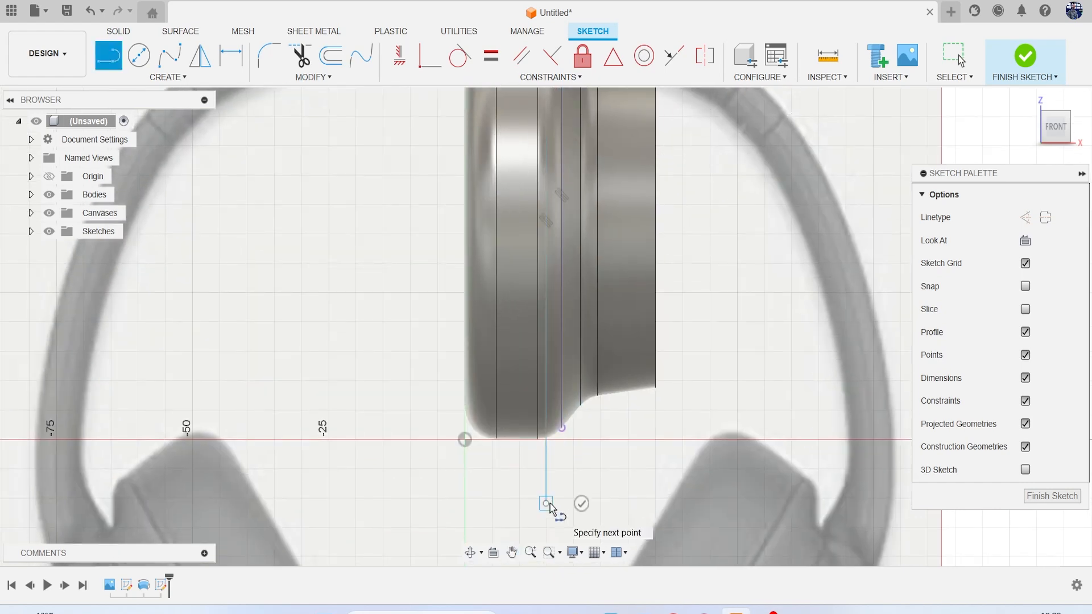
key(Escape)
scroll(634, 360, down, 2)
click(1020, 59)
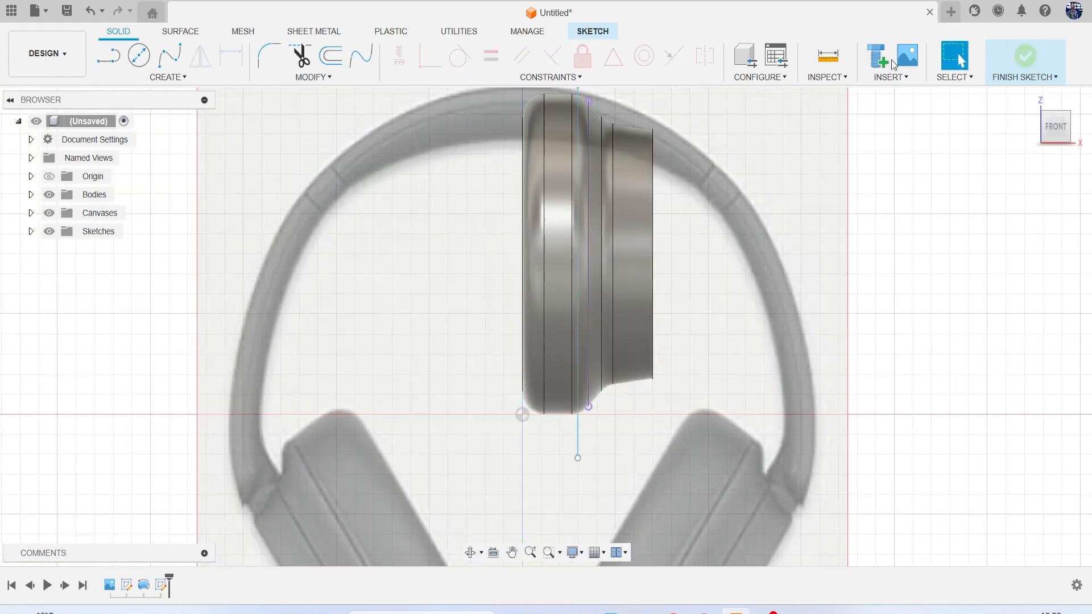
Split the ear cup body in two with the vertical sketch line as the extended splitting tool
click(490, 60)
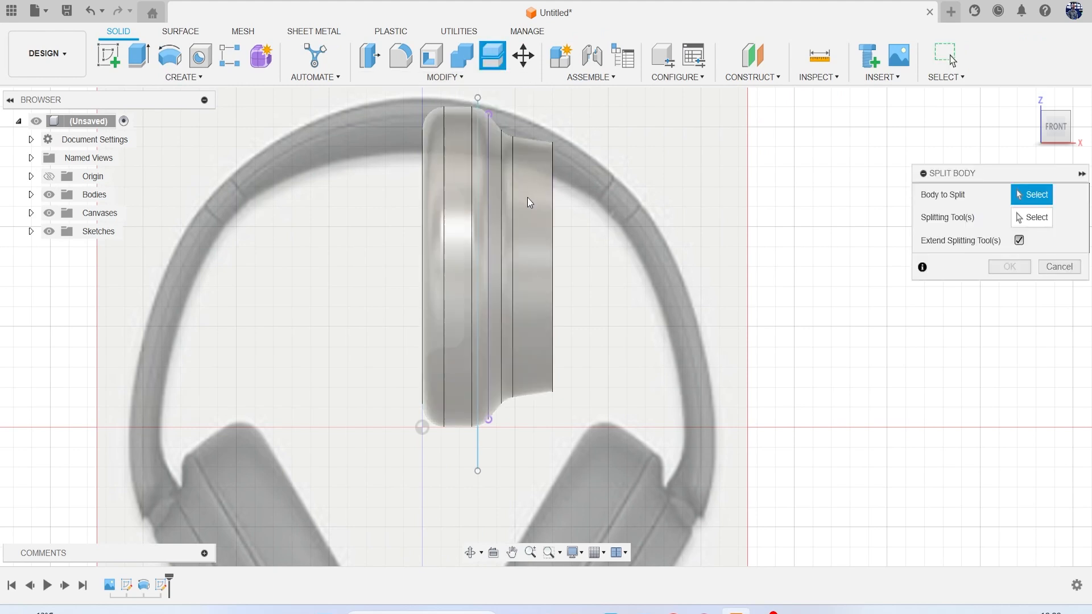
click(527, 199)
click(1024, 211)
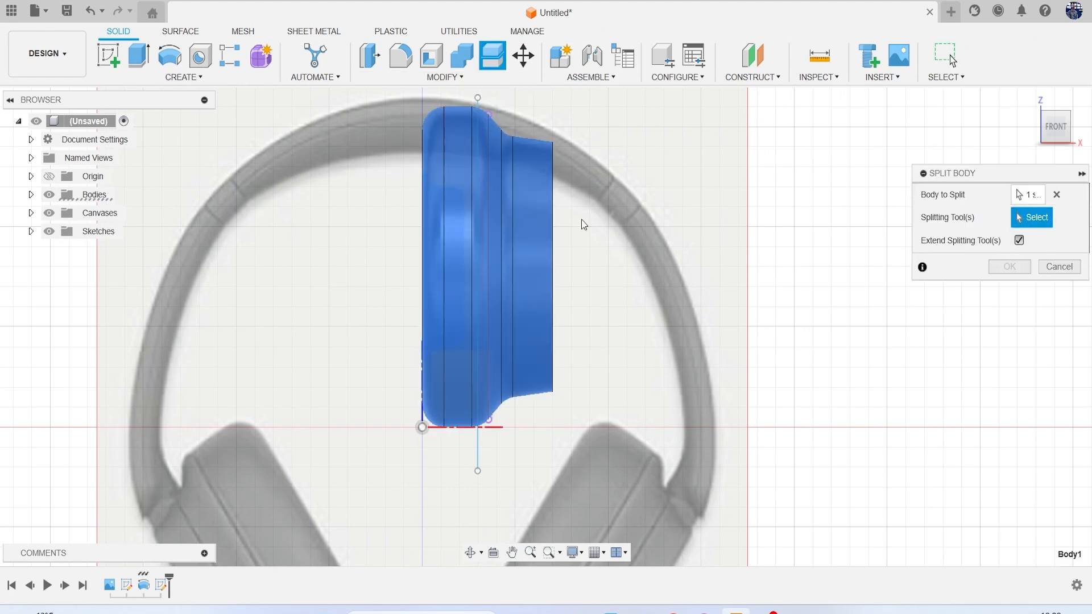
click(479, 459)
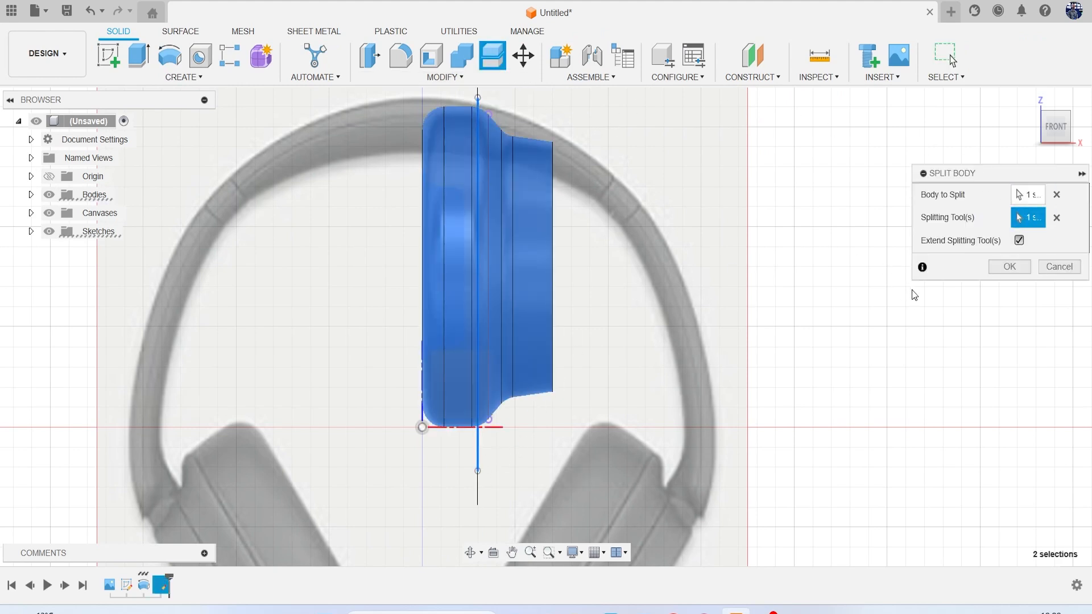
click(1000, 268)
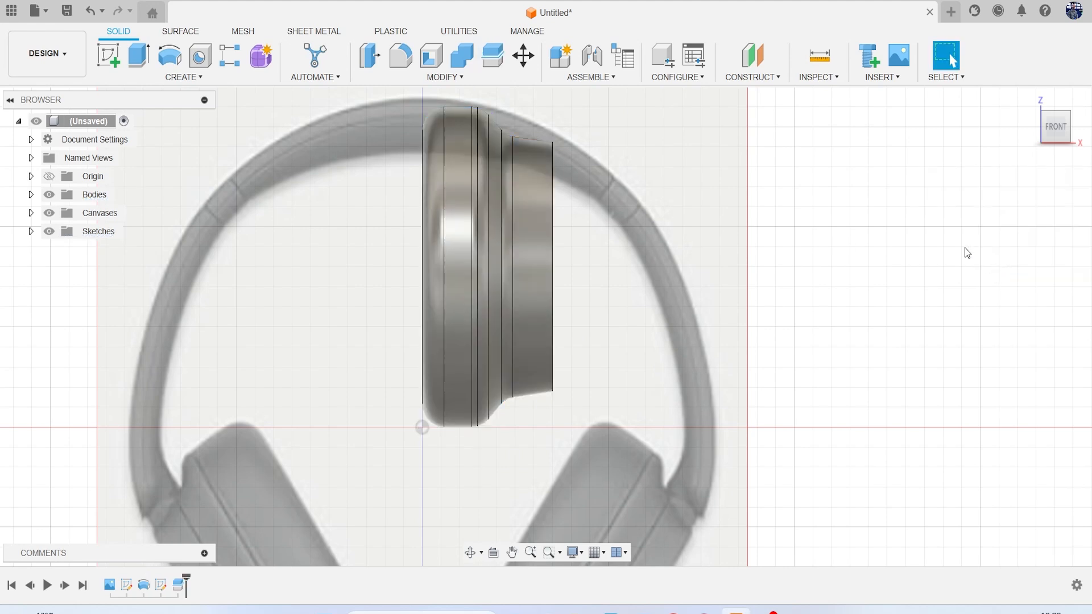
Cut a circular 1 mm pipe groove along the outer edge of the split face, with both ear cup bodies visible
click(31, 195)
click(61, 231)
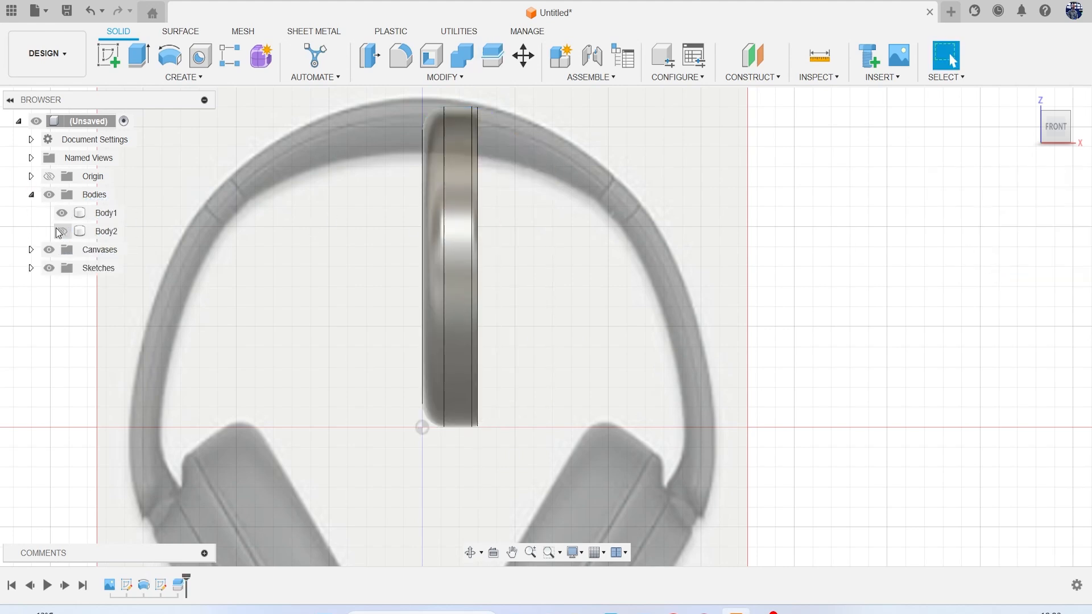
click(183, 77)
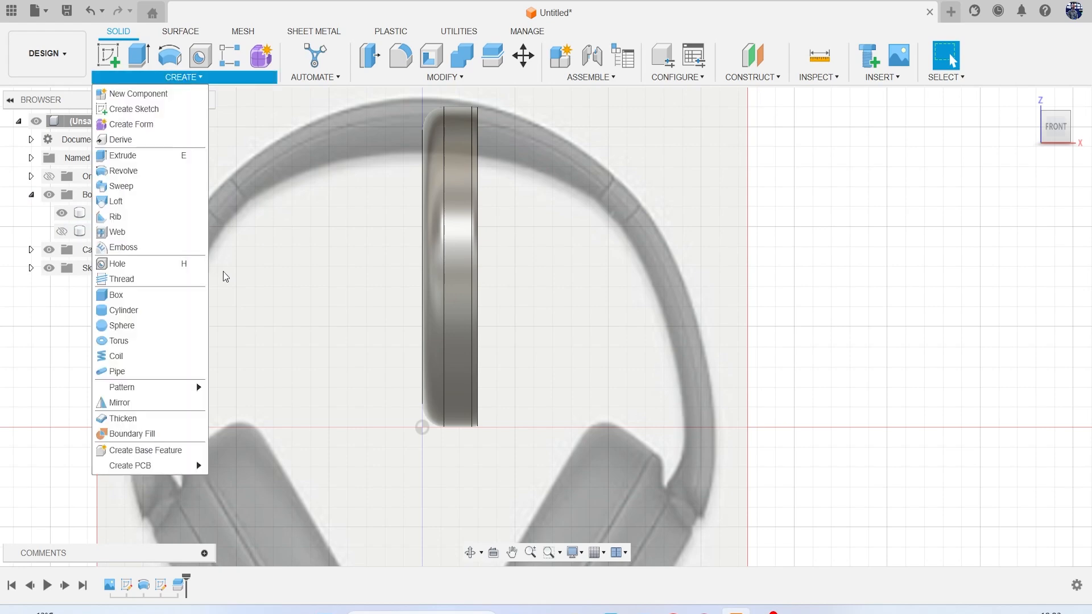
click(152, 368)
drag(1055, 132, 1035, 137)
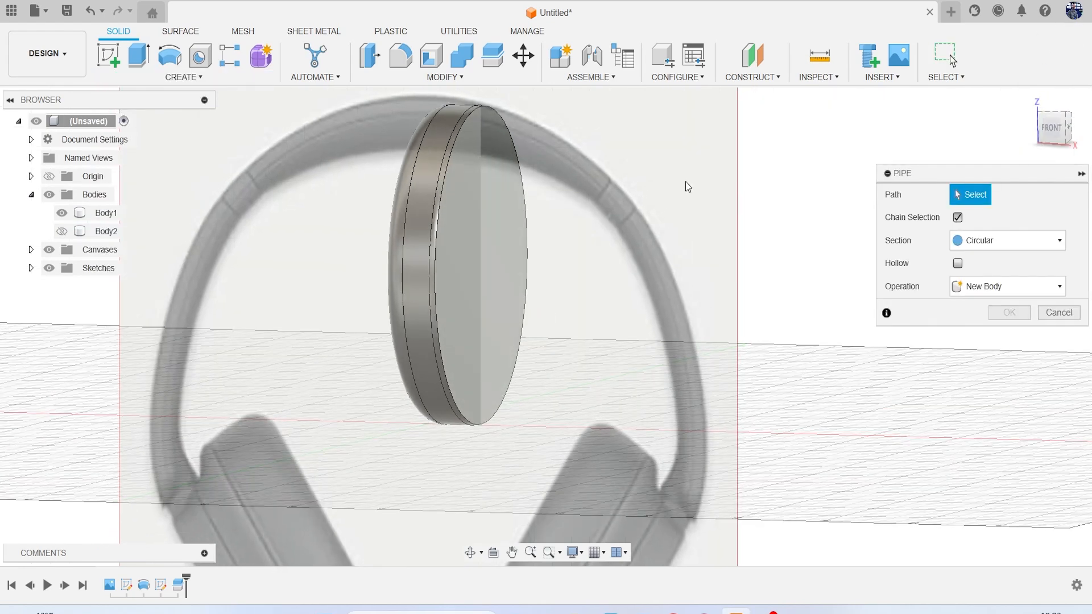
click(441, 202)
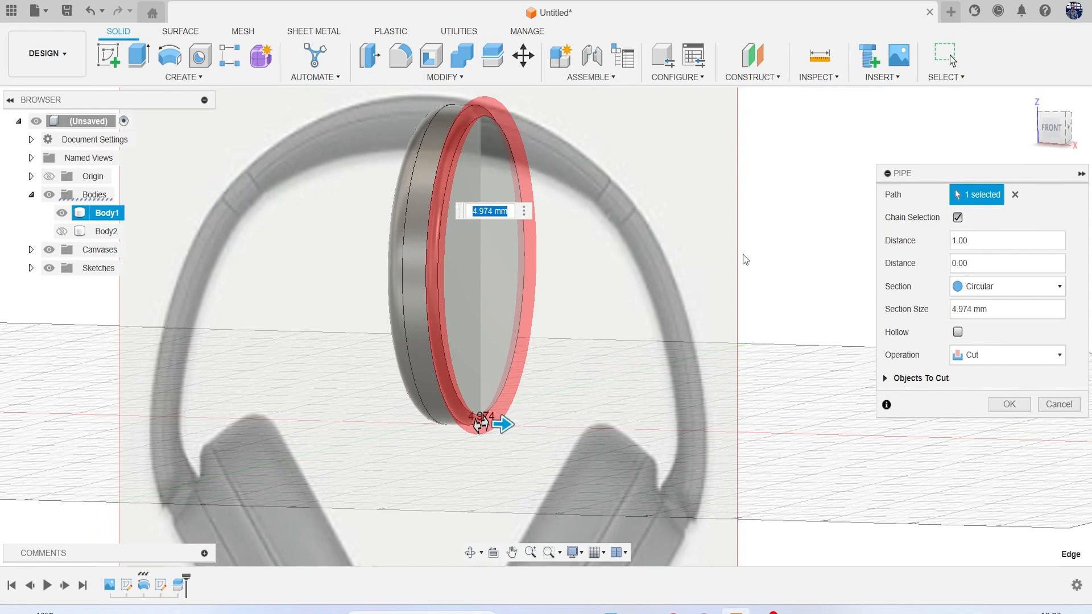
double_click(1010, 317)
click(61, 231)
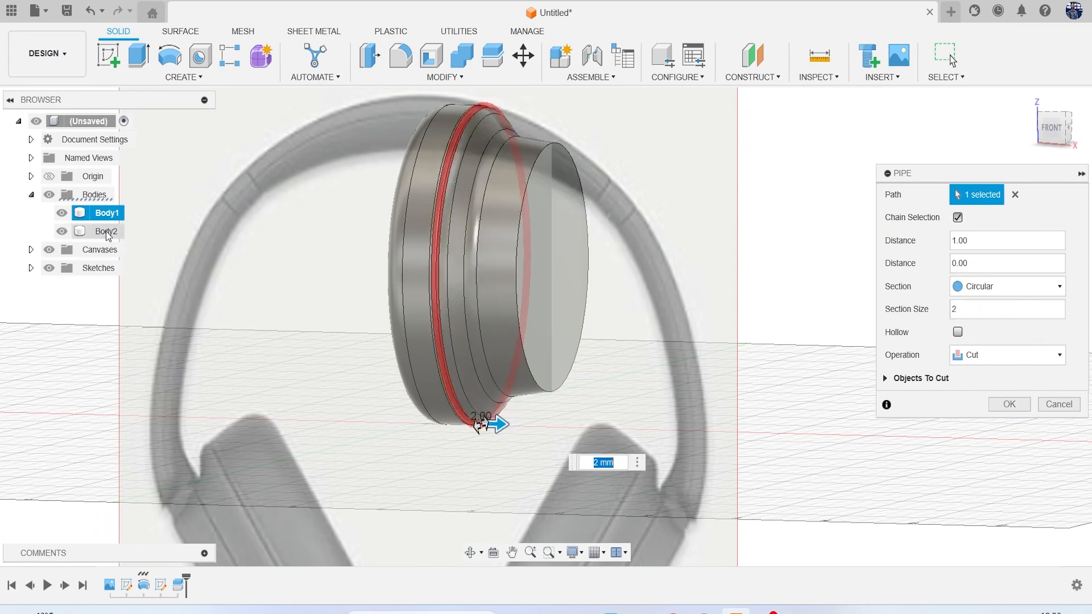
click(1052, 128)
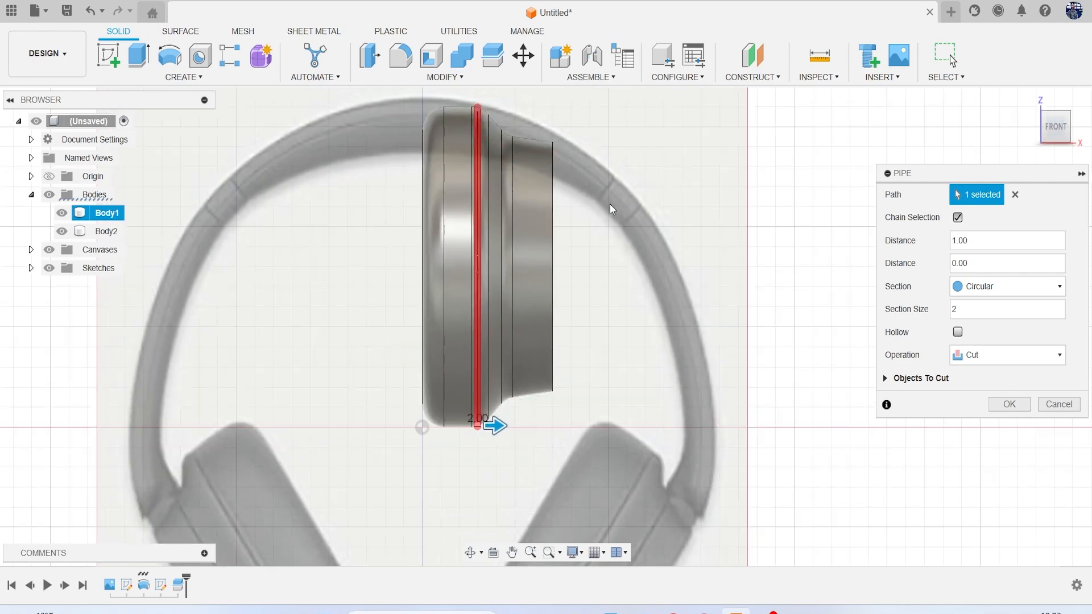
scroll(529, 176, up, 5)
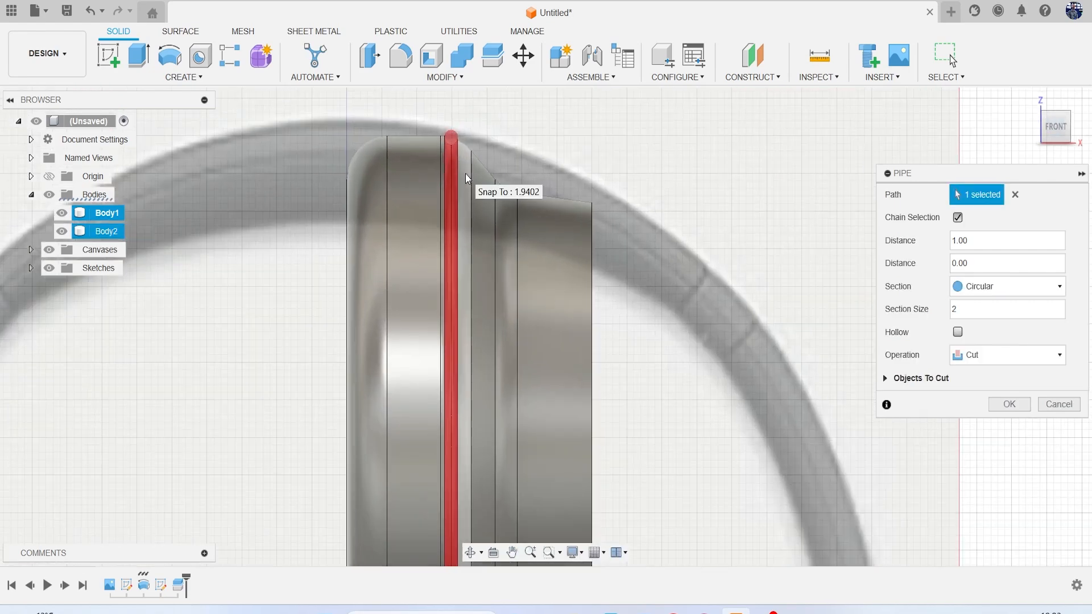
click(984, 309)
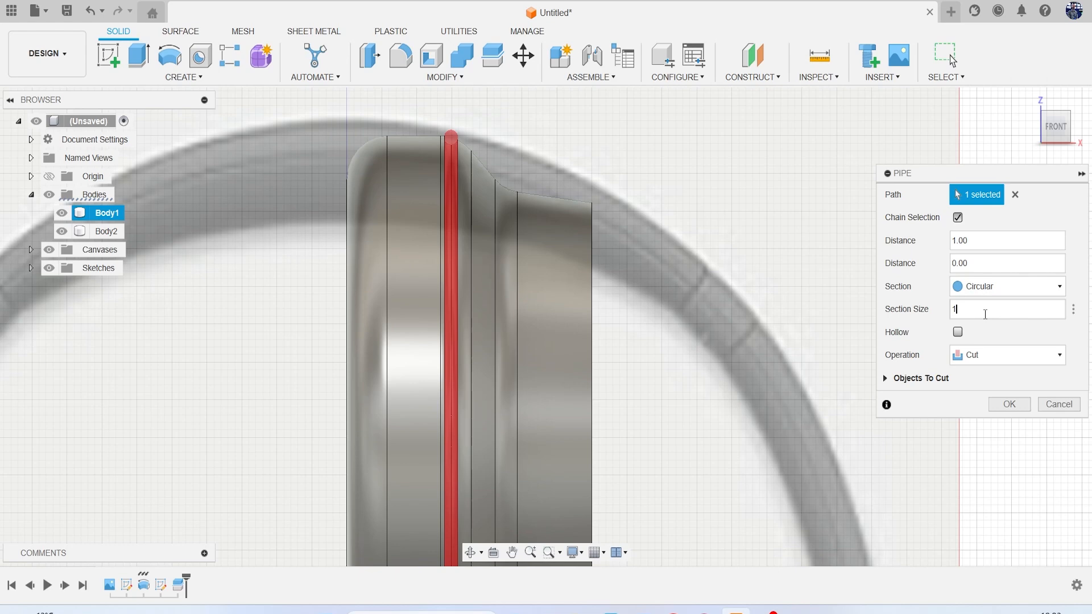
click(1010, 402)
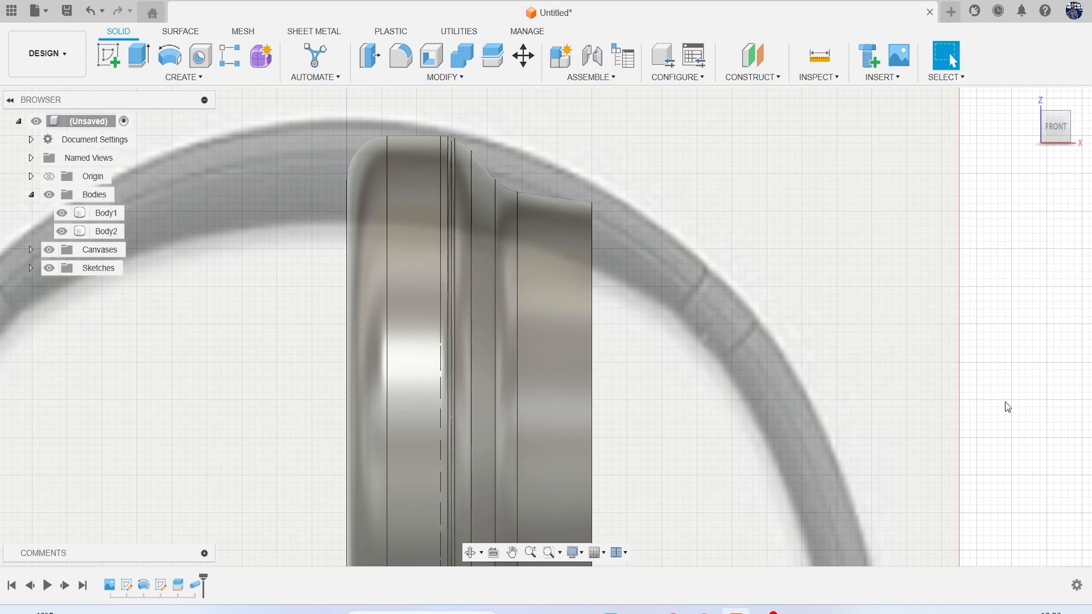
Fillet the groove's outer edge on Body1 with a radius of about 0.222 mm
scroll(400, 128, up, 3)
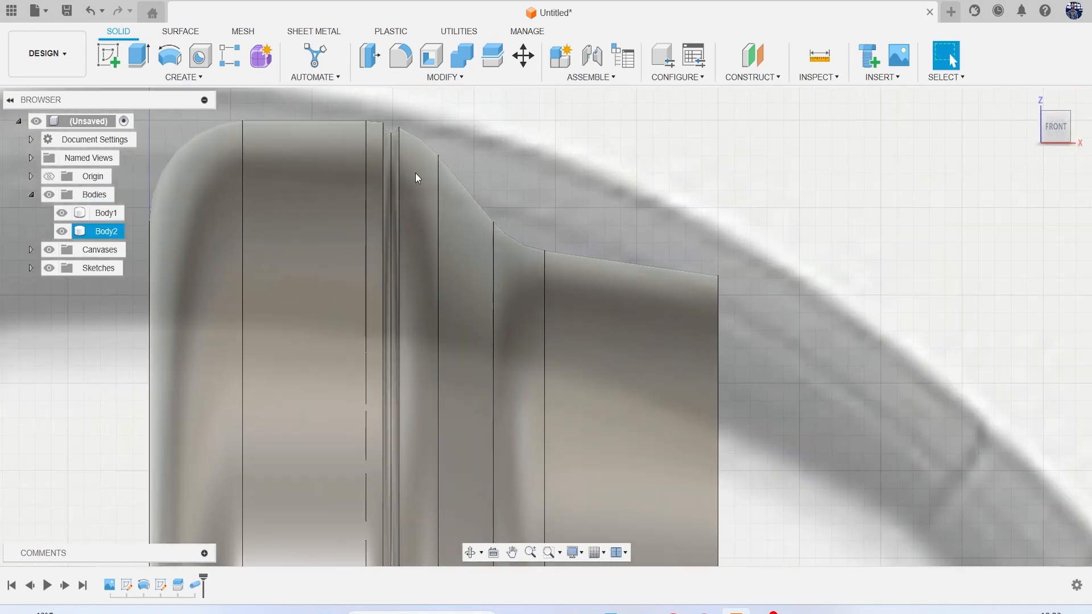
scroll(415, 173, down, 2)
key(f)
scroll(420, 135, up, 3)
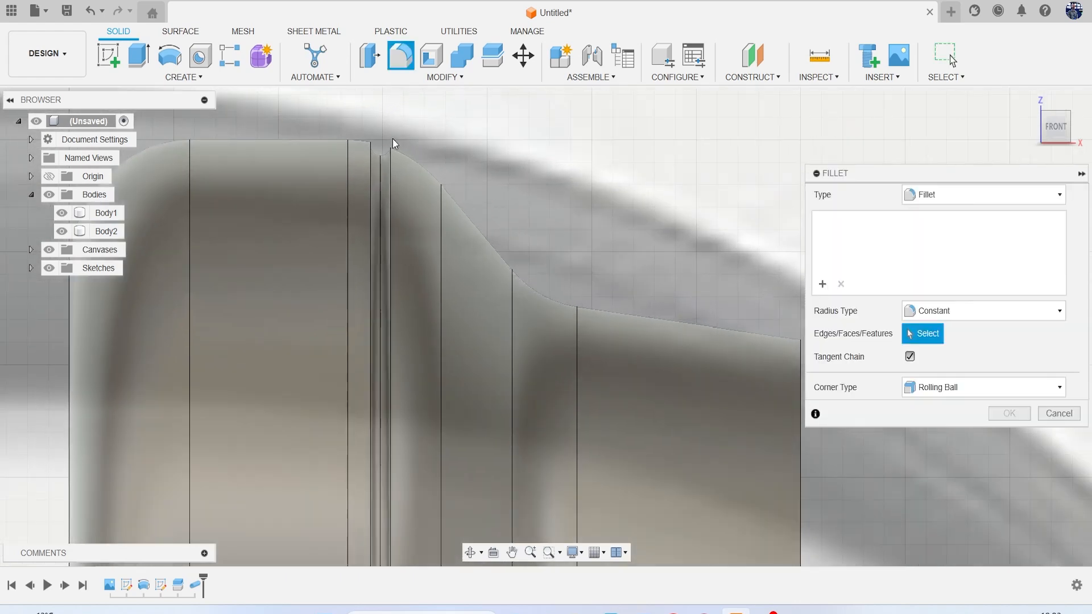
click(370, 159)
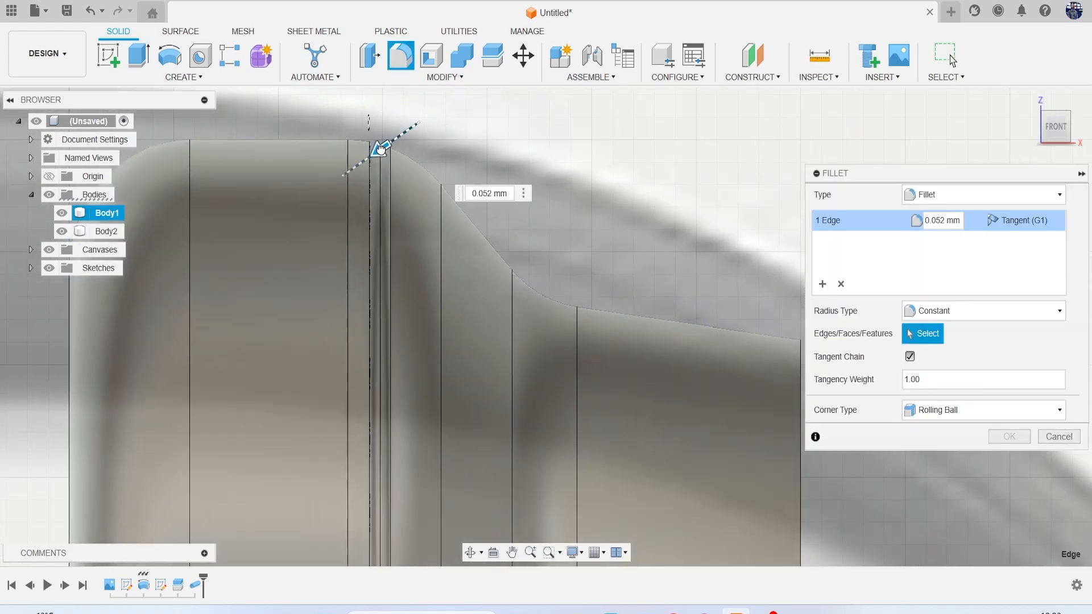
drag(381, 149, 380, 150)
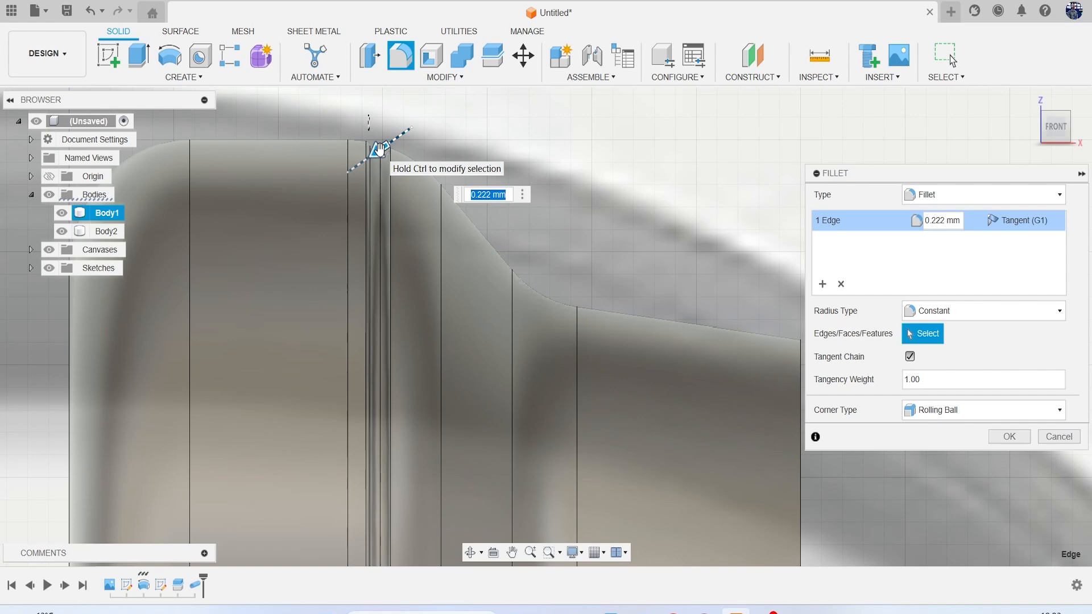
key(Return)
Fillet the groove's outer edge on Body2 with a radius of about 0.167 mm
key(f)
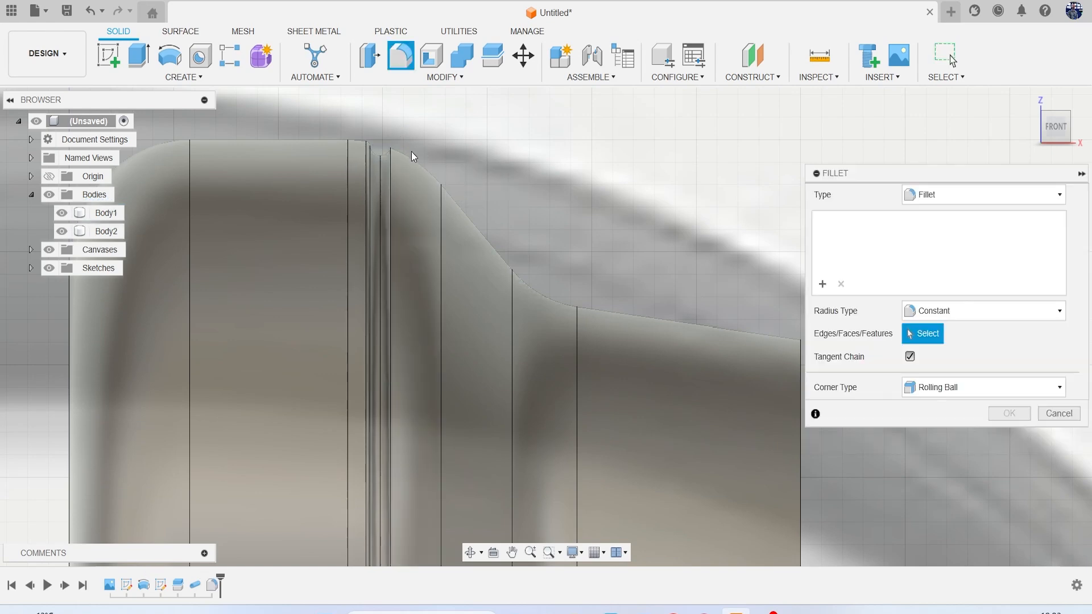
click(393, 168)
drag(384, 154, 388, 161)
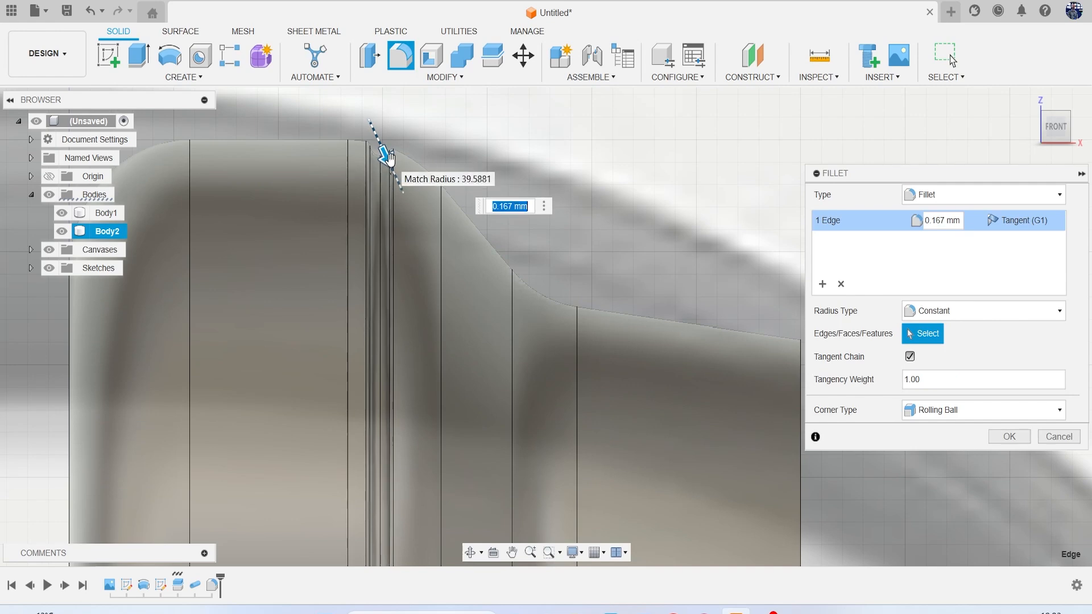
key(Return)
Start a new sketch on the front plane, with the ear cup shown over the headphone reference image
scroll(487, 299, down, 10)
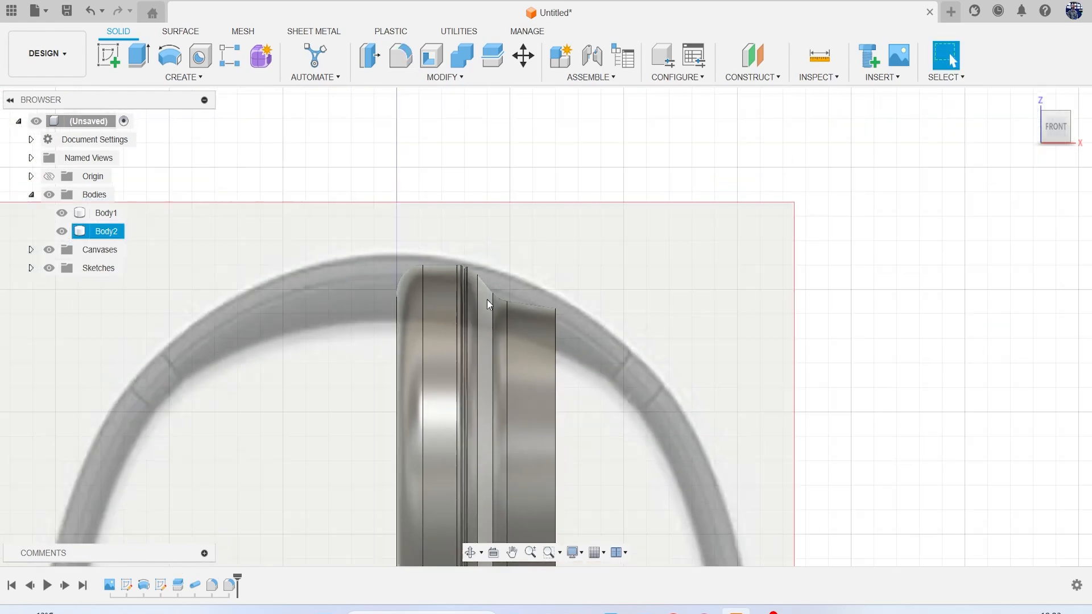
middle_drag(487, 299, 464, 201)
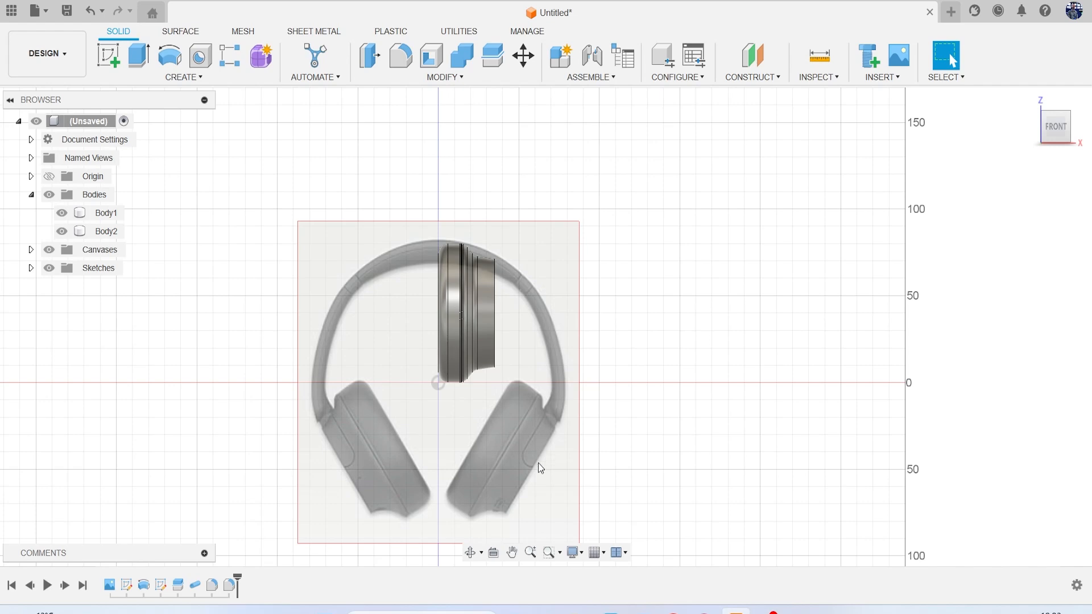
scroll(494, 250, up, 5)
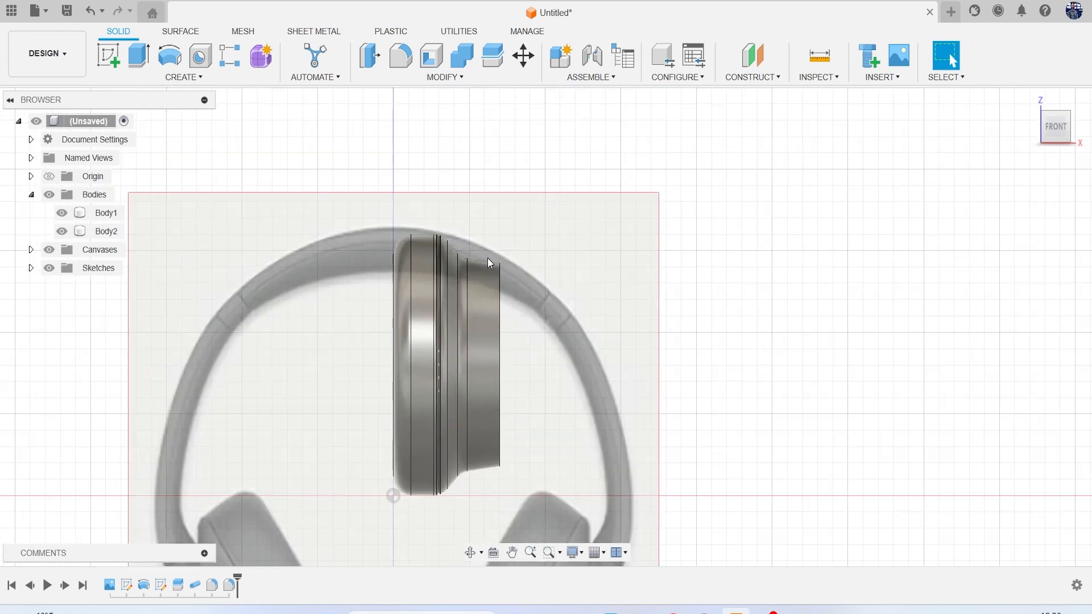
middle_drag(488, 239, 473, 159)
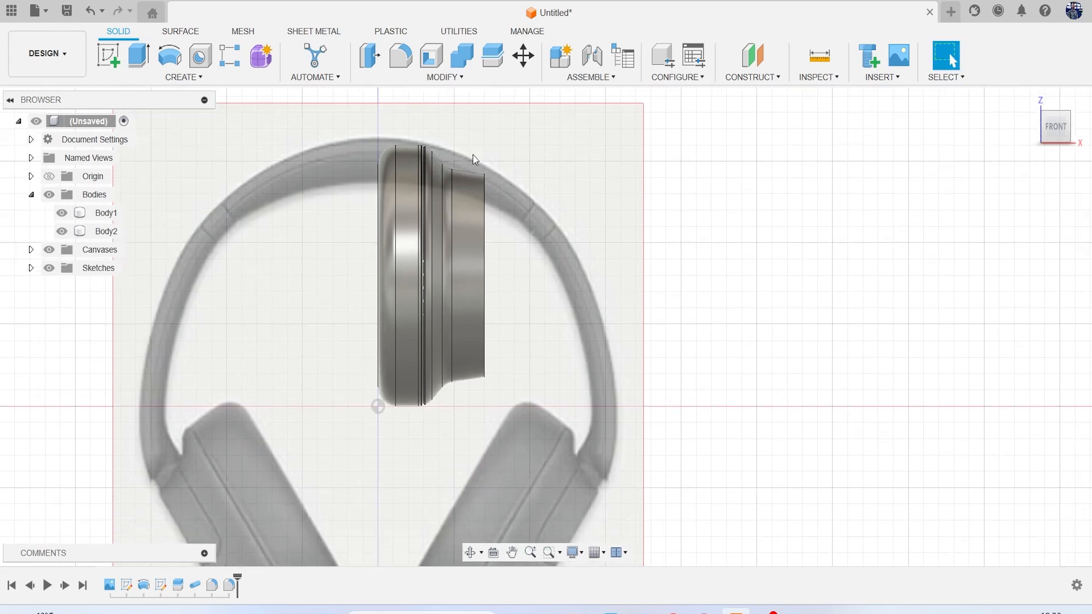
click(108, 55)
click(588, 221)
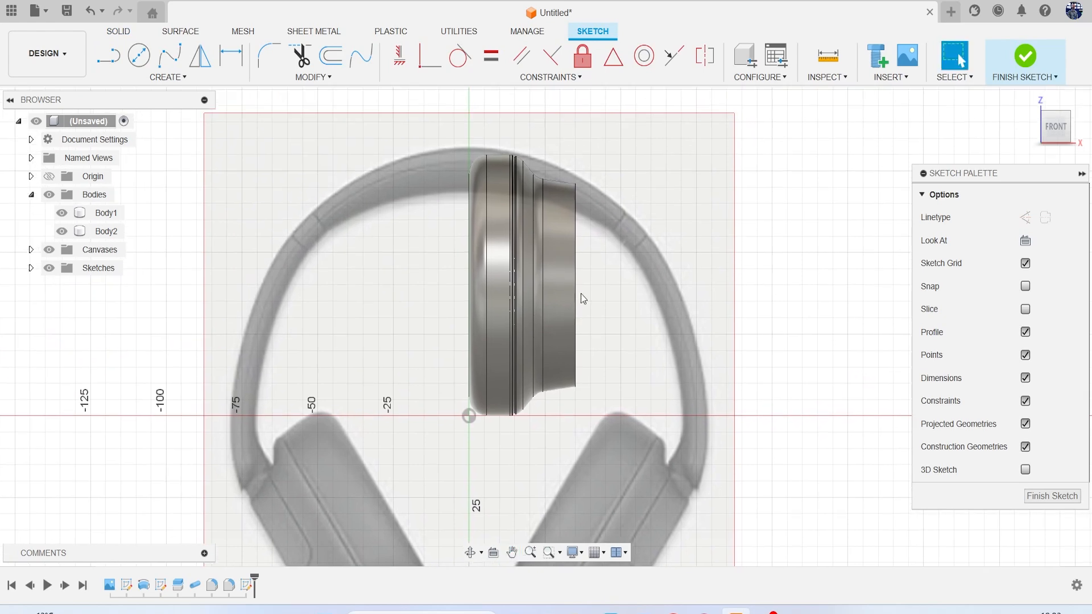
scroll(624, 296, down, 5)
scroll(604, 398, up, 6)
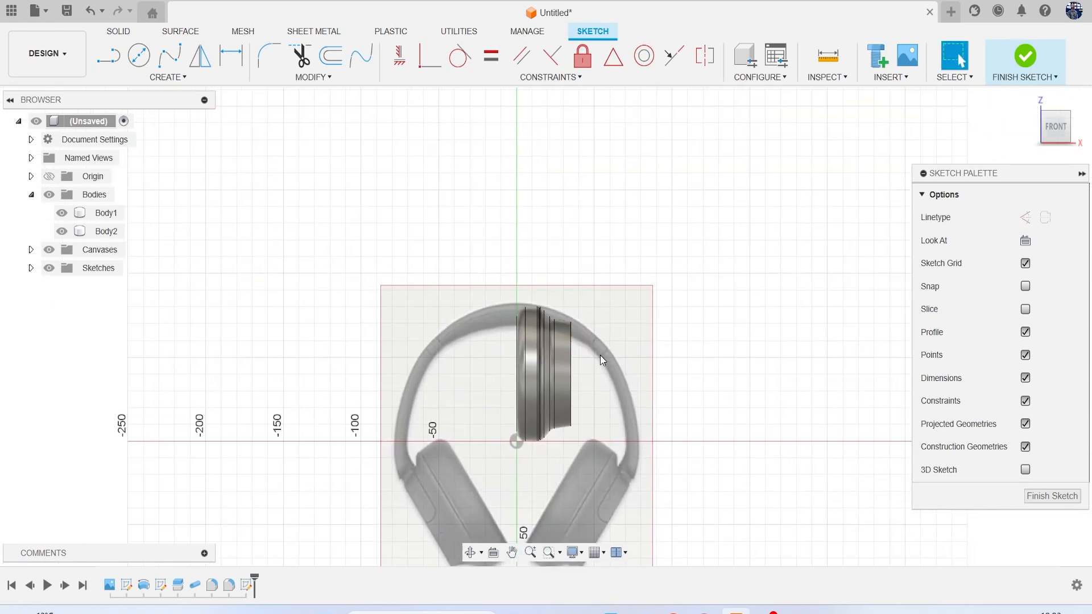
Draw a vertical line down through the ear cup's narrow section from above its upper edge, then a horizontal line outward past its flat face
key(l)
scroll(556, 243, down, 2)
scroll(522, 228, up, 4)
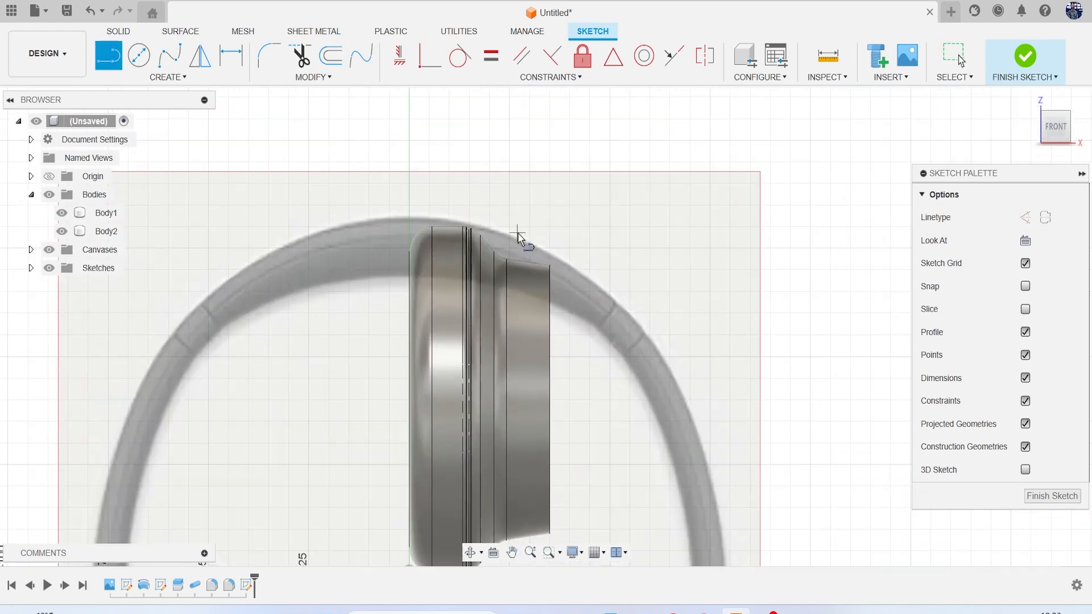
click(510, 229)
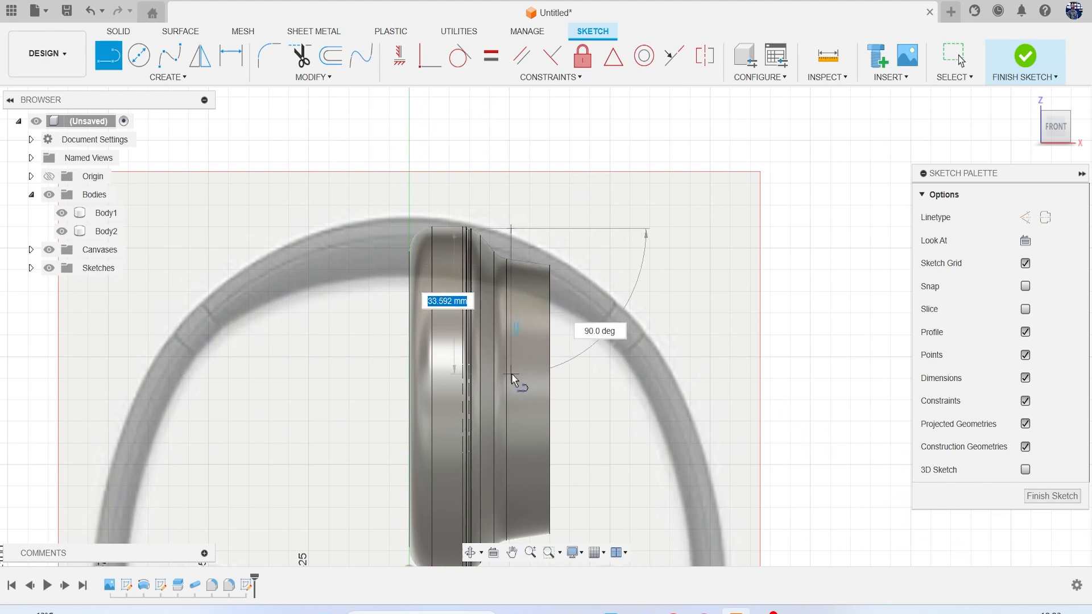
click(511, 406)
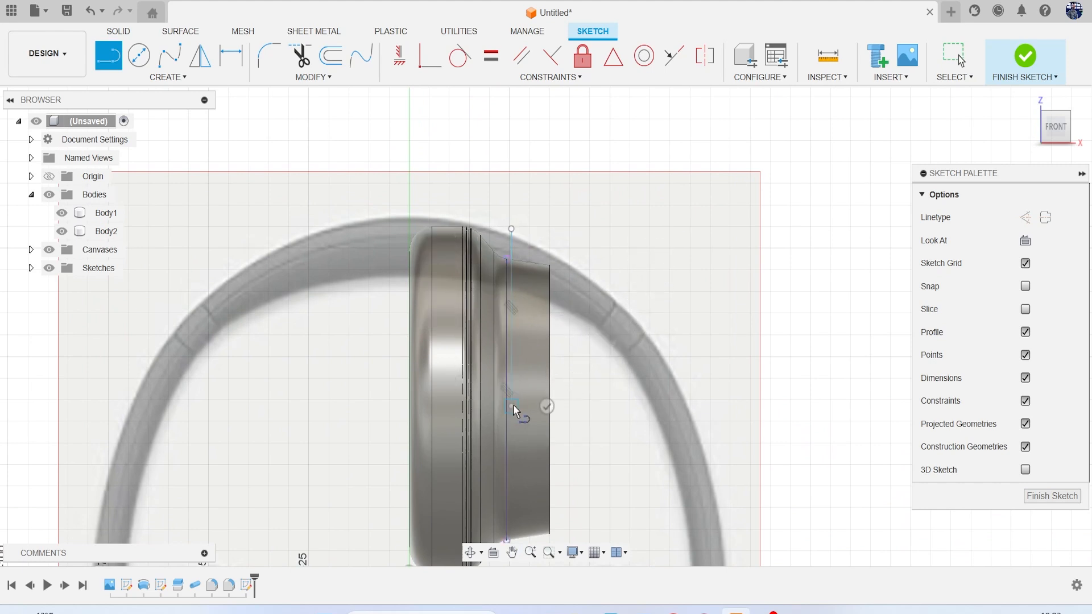
click(602, 406)
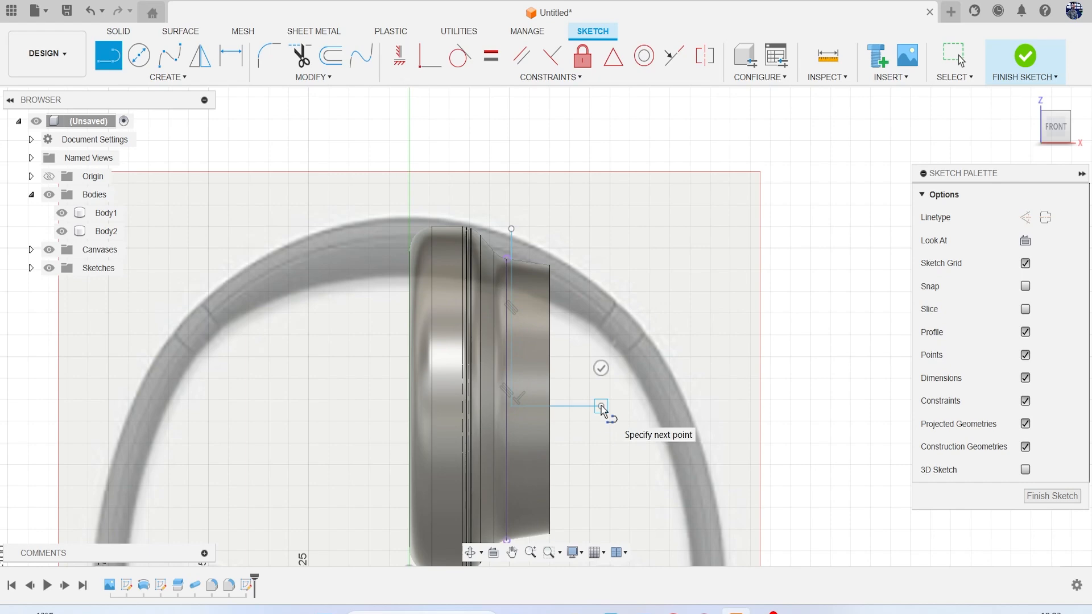
key(Escape)
Fillet the corner between the vertical and horizontal sketch lines with a radius of about 6.794 mm
click(268, 56)
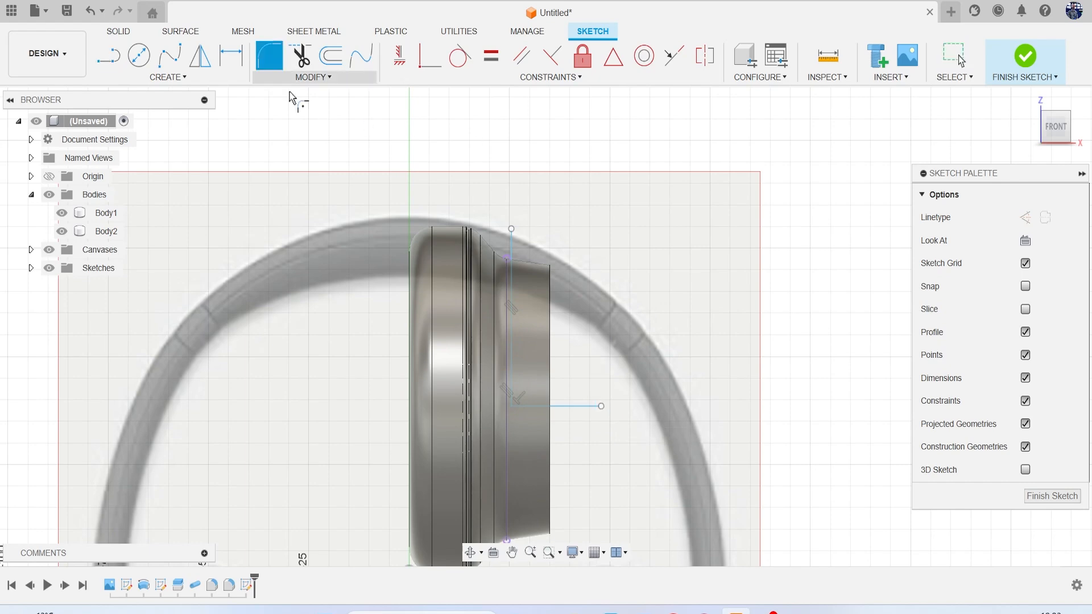
scroll(540, 413, up, 3)
click(529, 438)
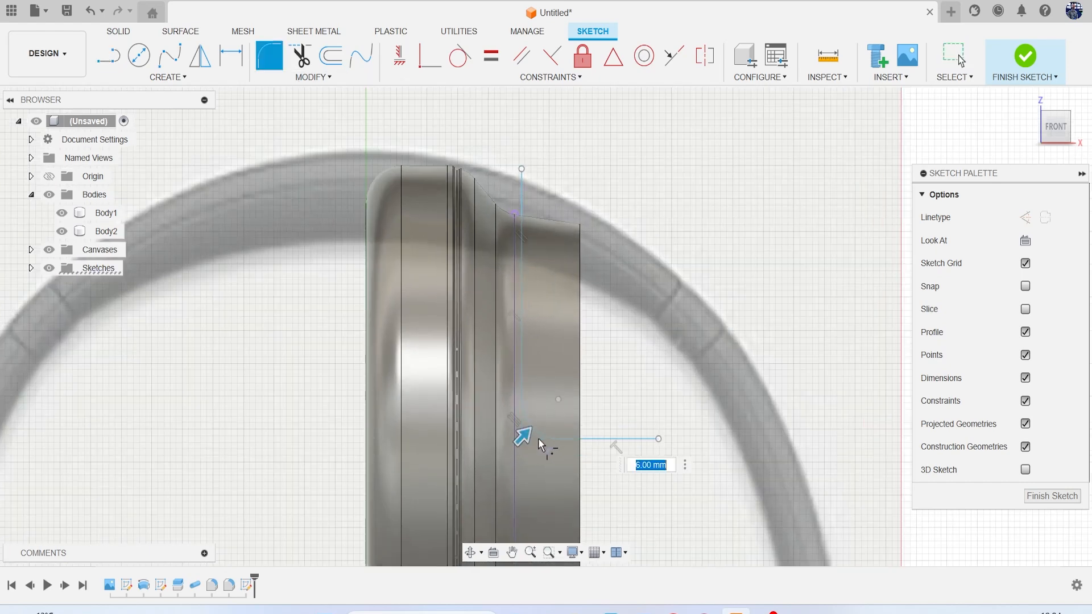
drag(526, 436, 528, 436)
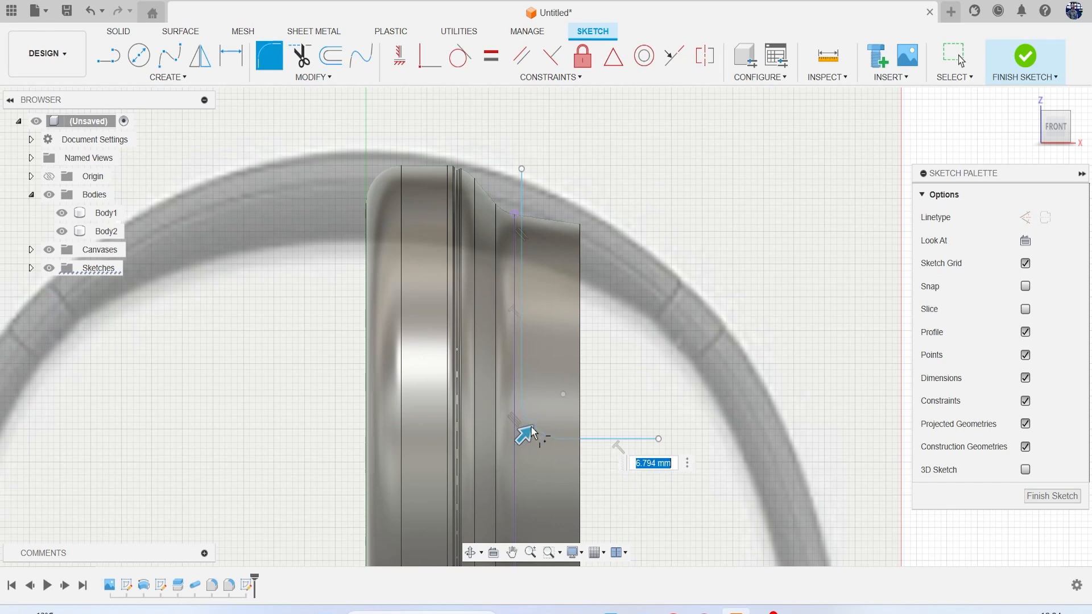
key(Return)
Close the profile with a horizontal line above the ear cup and a line down to the lower line's free end, and finish the sketch
key(l)
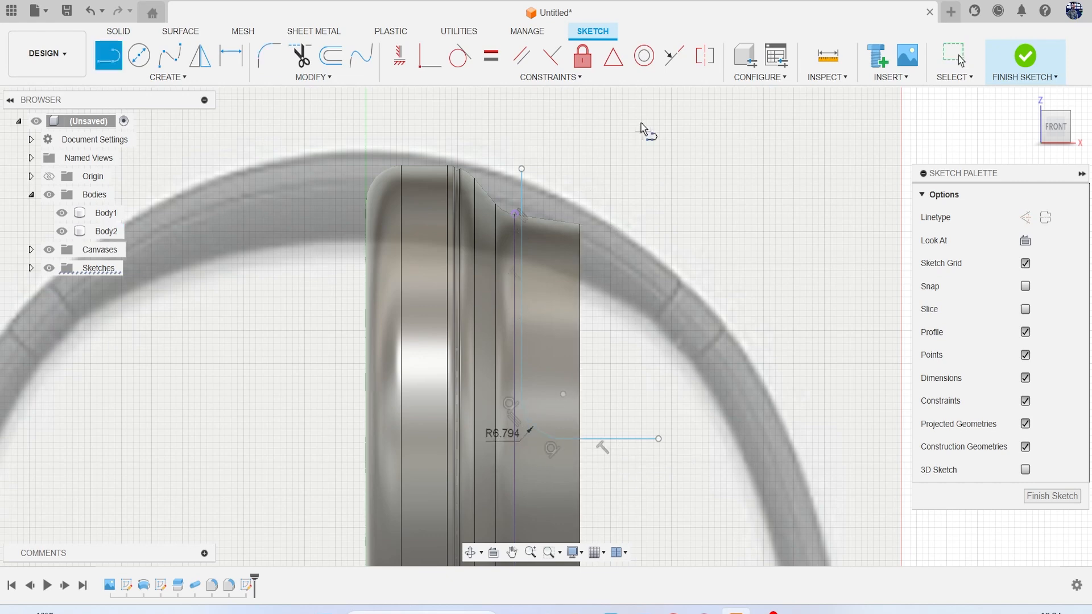
click(522, 169)
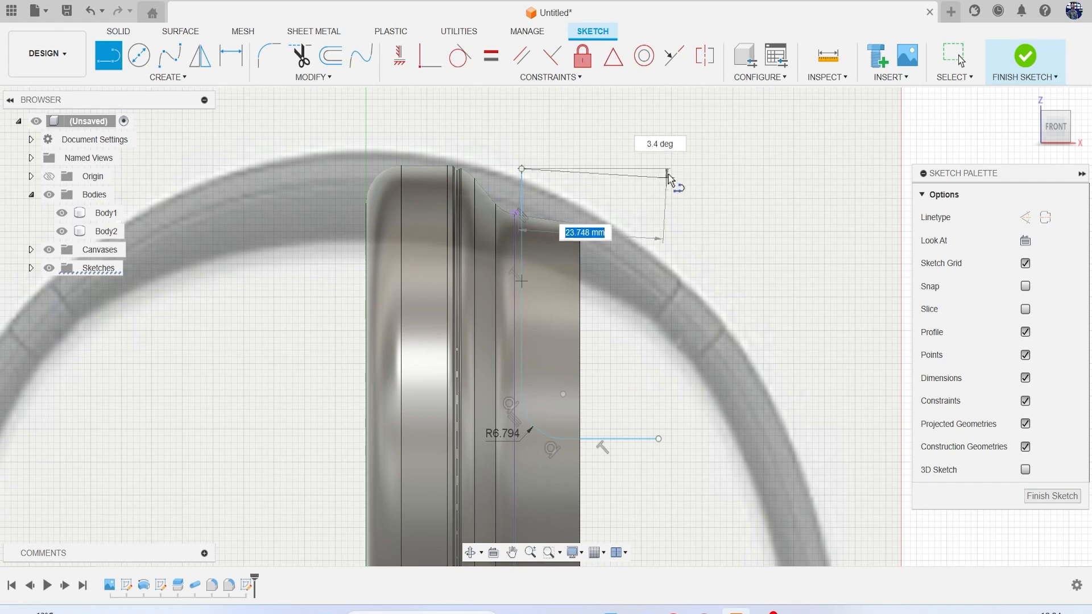
click(667, 169)
click(665, 436)
key(Escape)
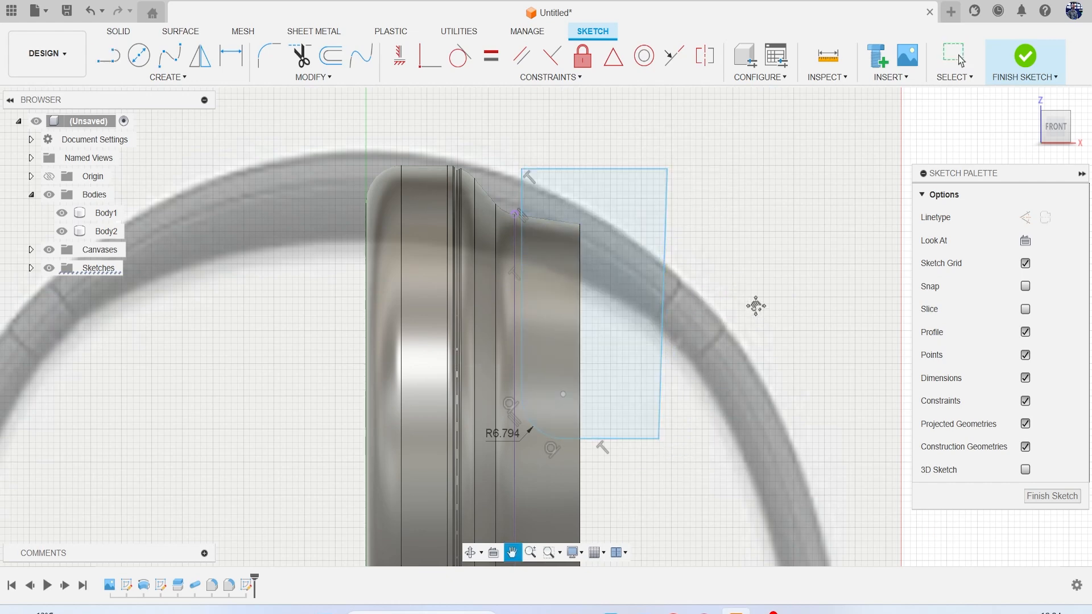
middle_drag(371, 271, 286, 213)
click(1027, 62)
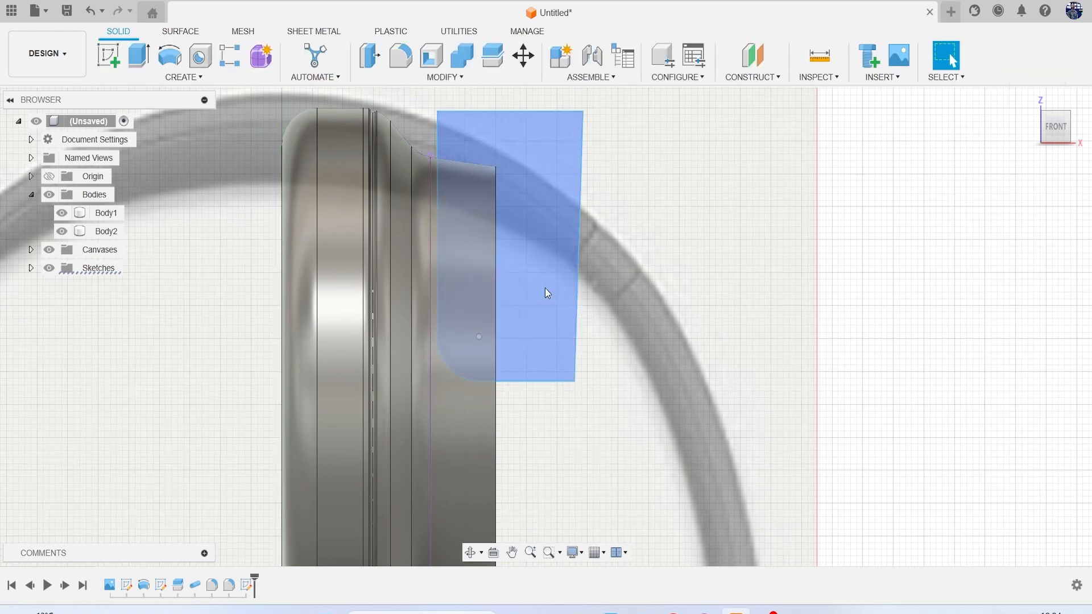
Copy Body2, paste the duplicate in place without moving it, and hide the original Body2
click(122, 234)
key(ctrl+c)
key(ctrl+v)
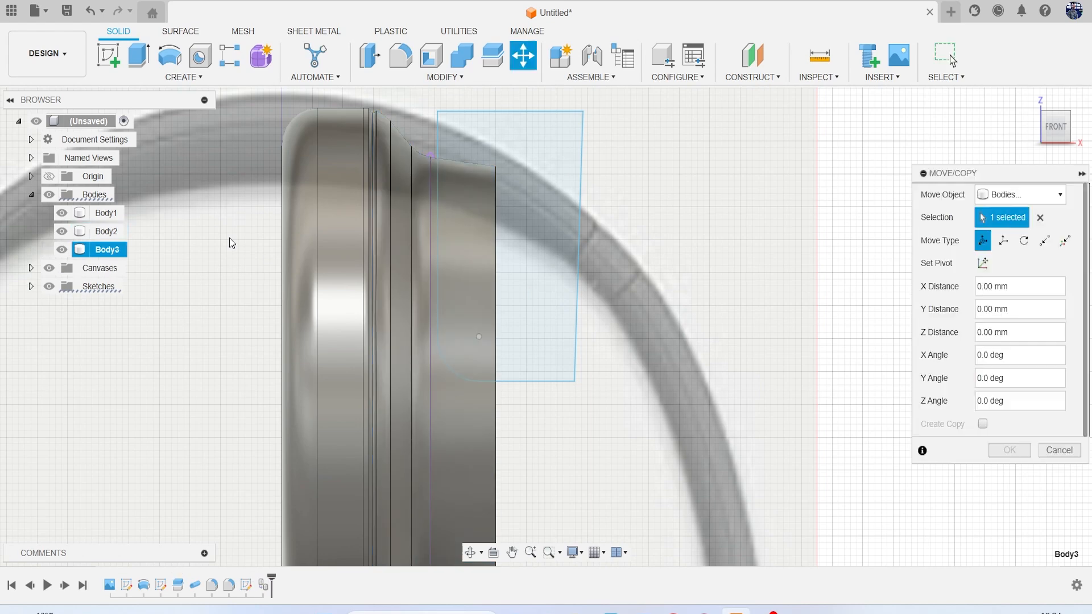
key(Return)
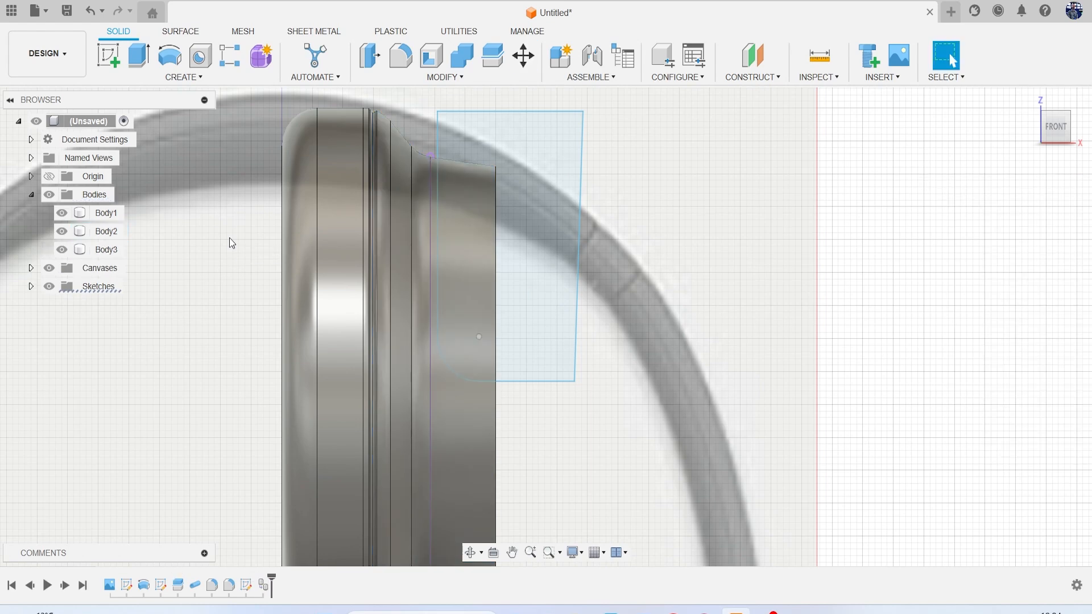
click(60, 232)
Extrude the closed profile on two sides, about 40.703 mm and 54.662 mm, using the Intersect operation on the copied body
click(525, 162)
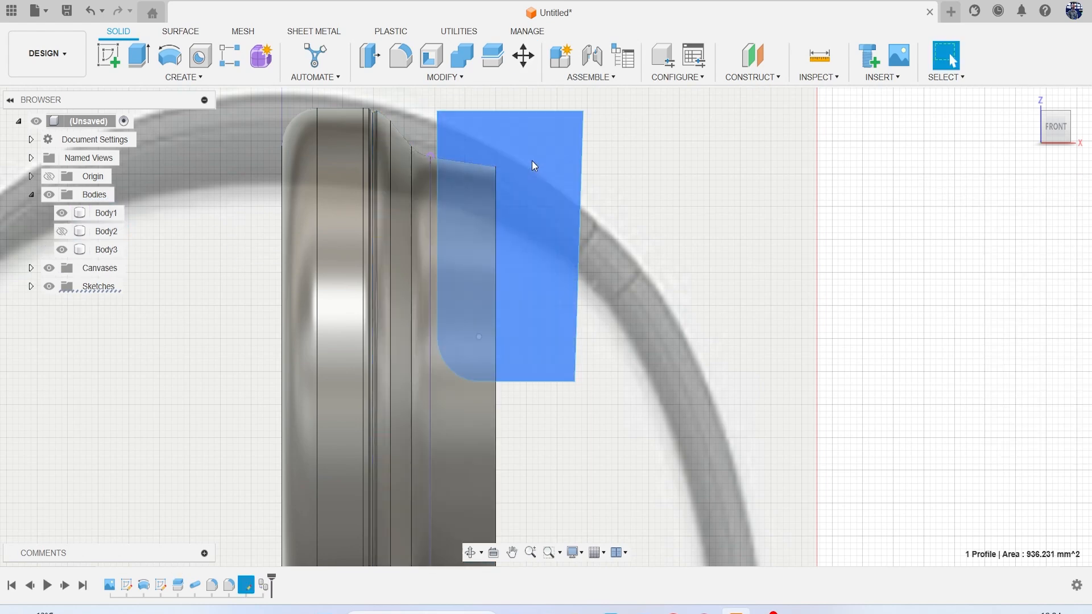
key(e)
click(1063, 139)
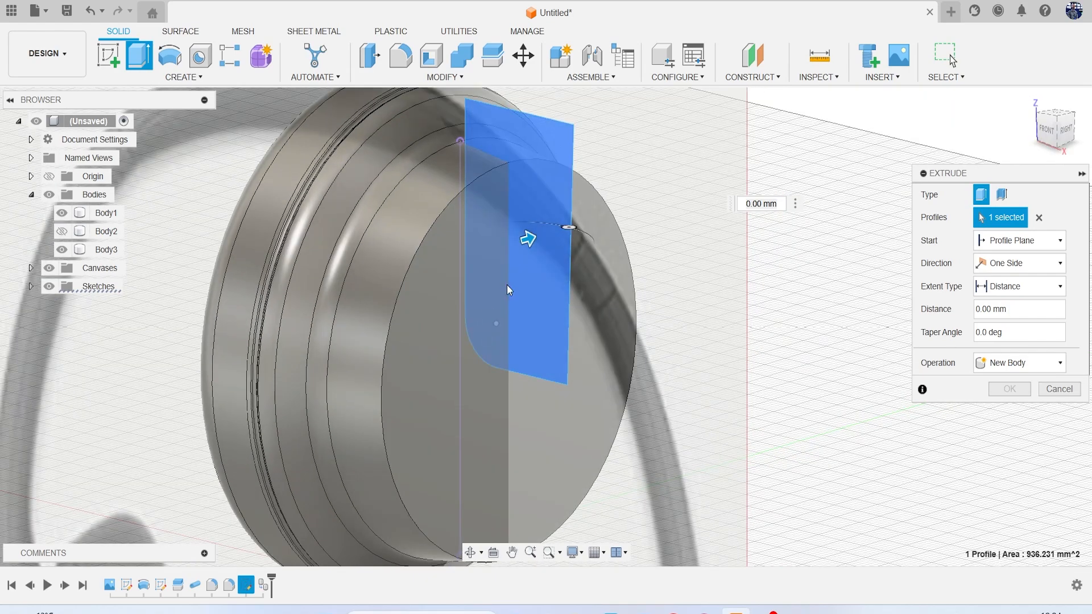
drag(521, 237, 736, 177)
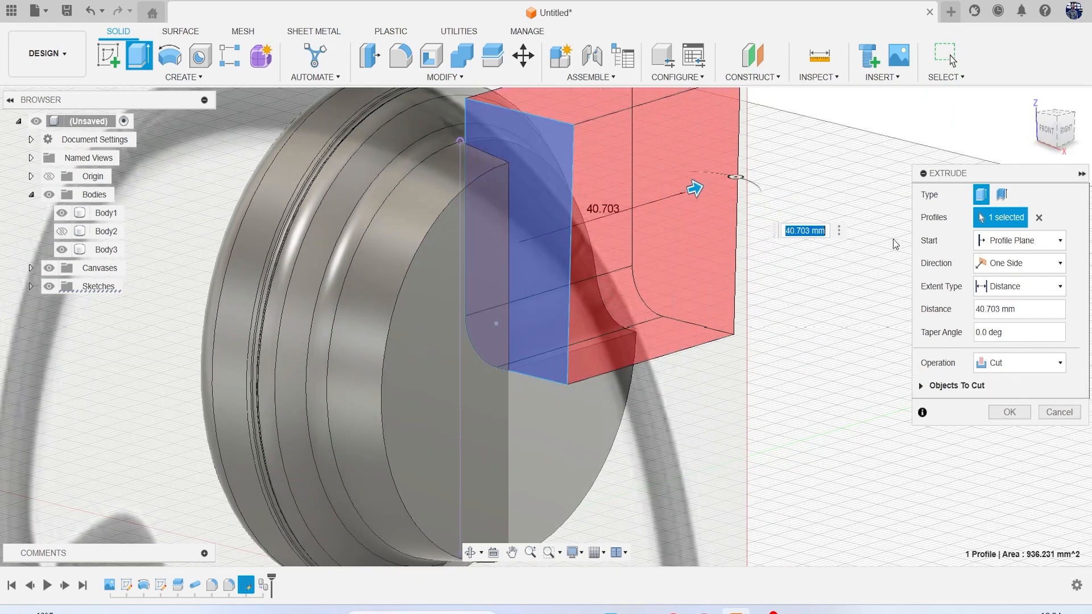
click(1002, 263)
click(1010, 286)
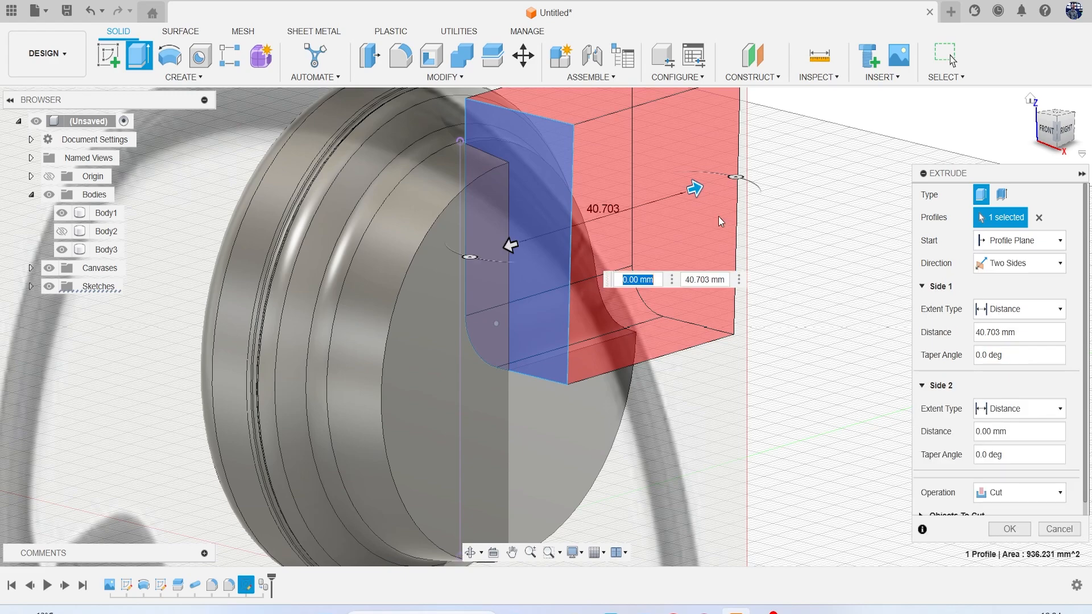
drag(446, 266, 335, 313)
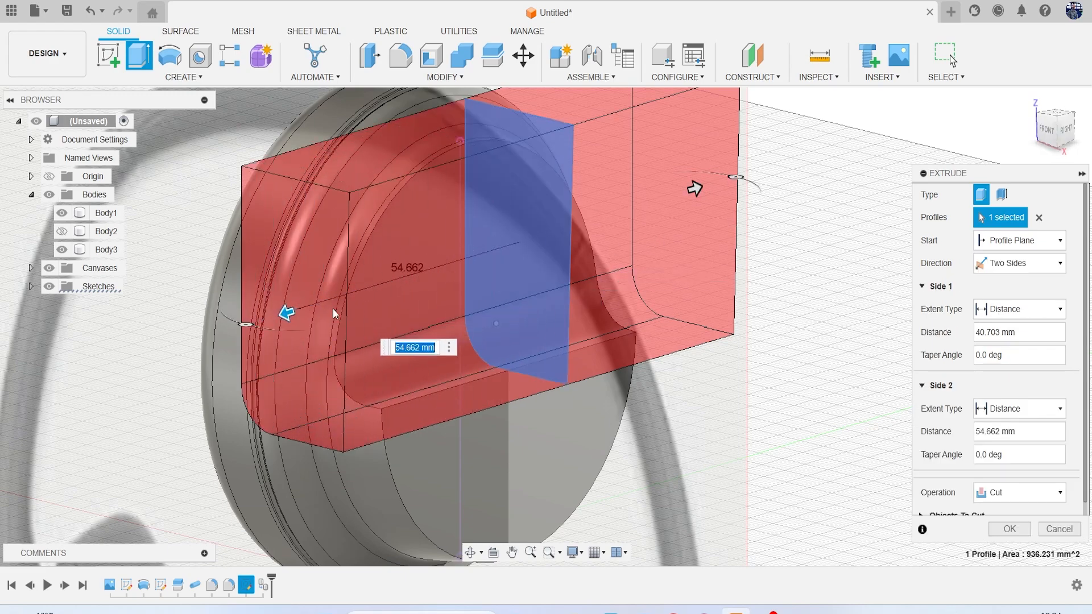
scroll(929, 398, down, 1)
click(1013, 481)
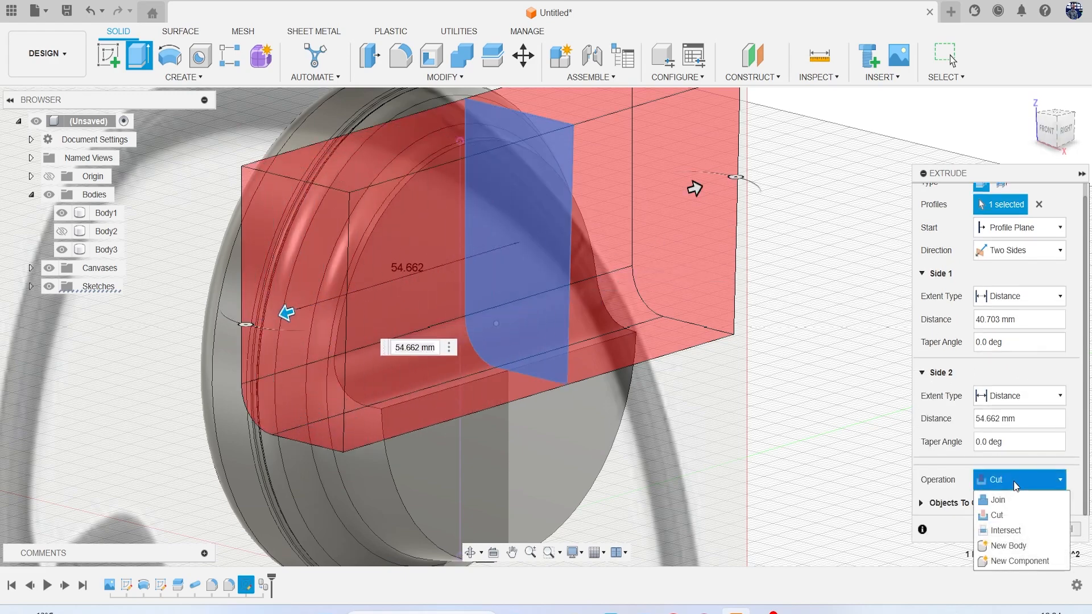
click(1015, 526)
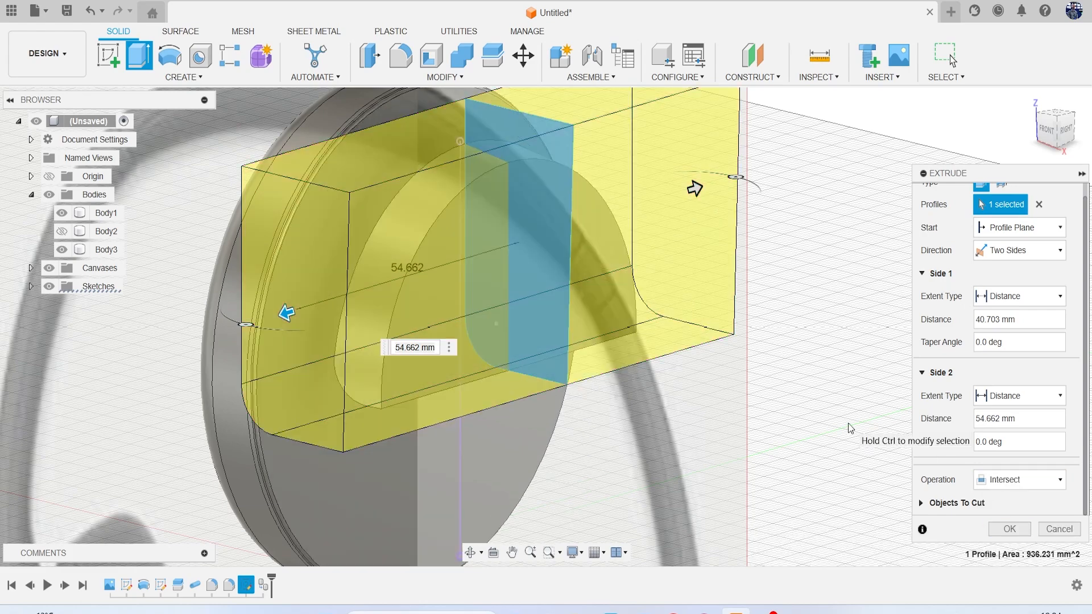
click(1010, 530)
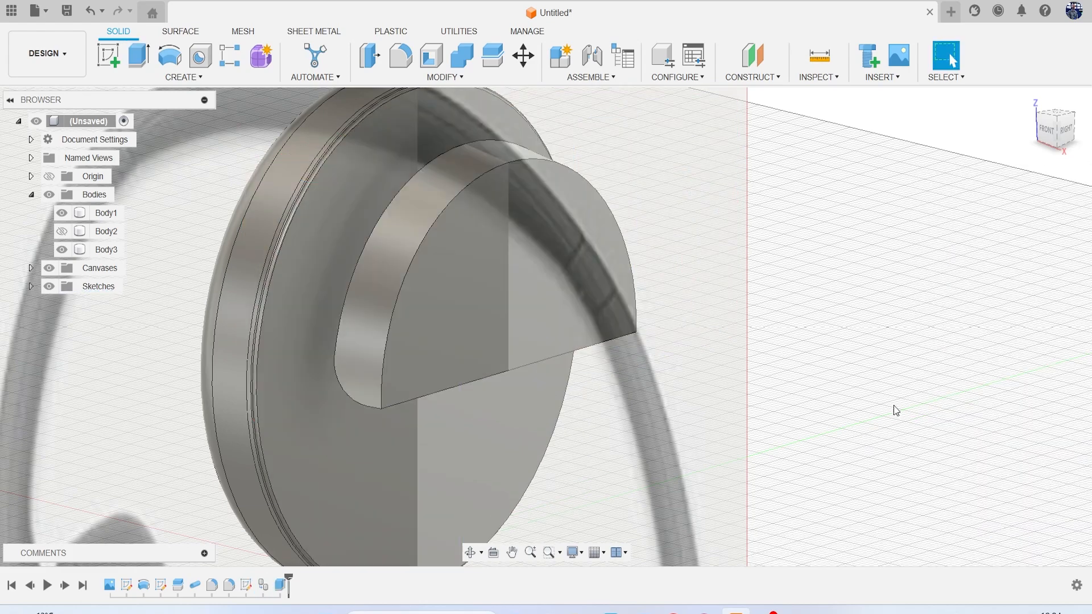
Hide the reference image canvas and view the intersected half-round piece at an angle
click(1064, 130)
drag(1064, 130, 853, 157)
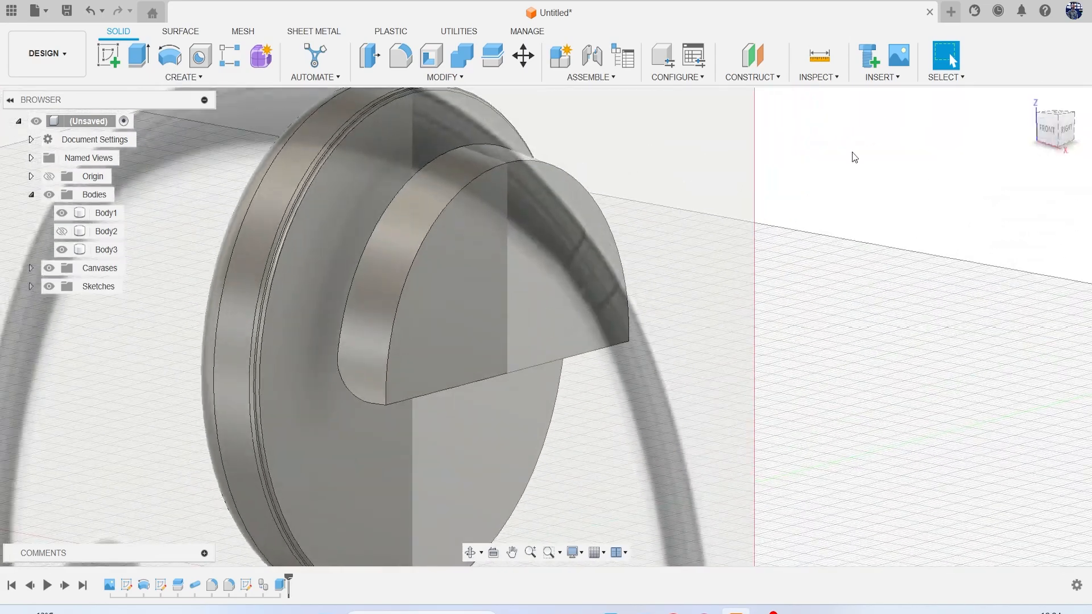
click(50, 269)
drag(1055, 141, 1078, 125)
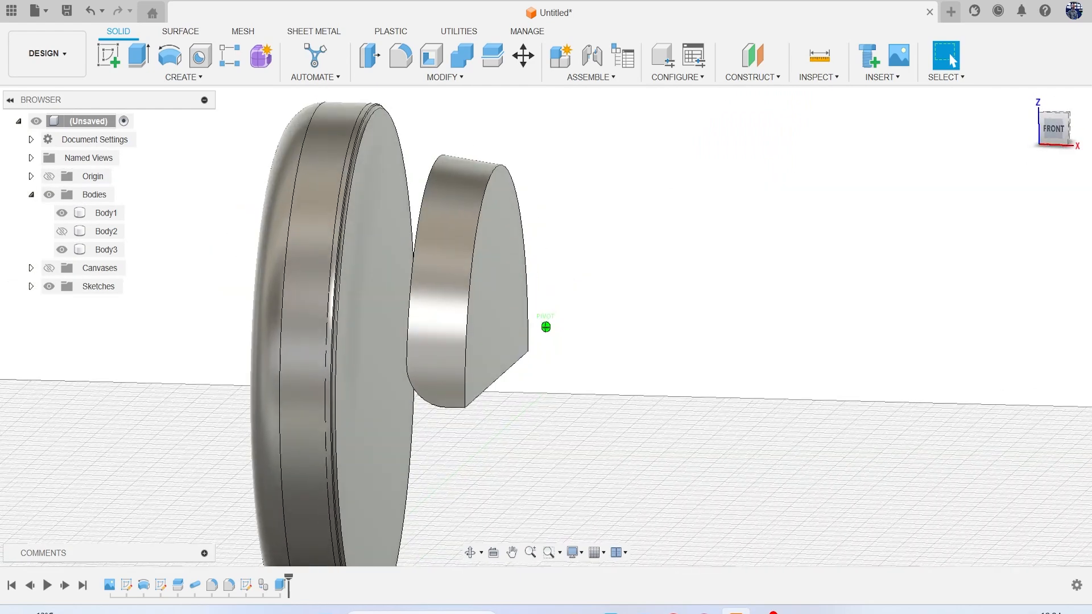
Toggle the visibility of Body2 and Body3 to compare the half-round piece with the full ear cup body
click(62, 231)
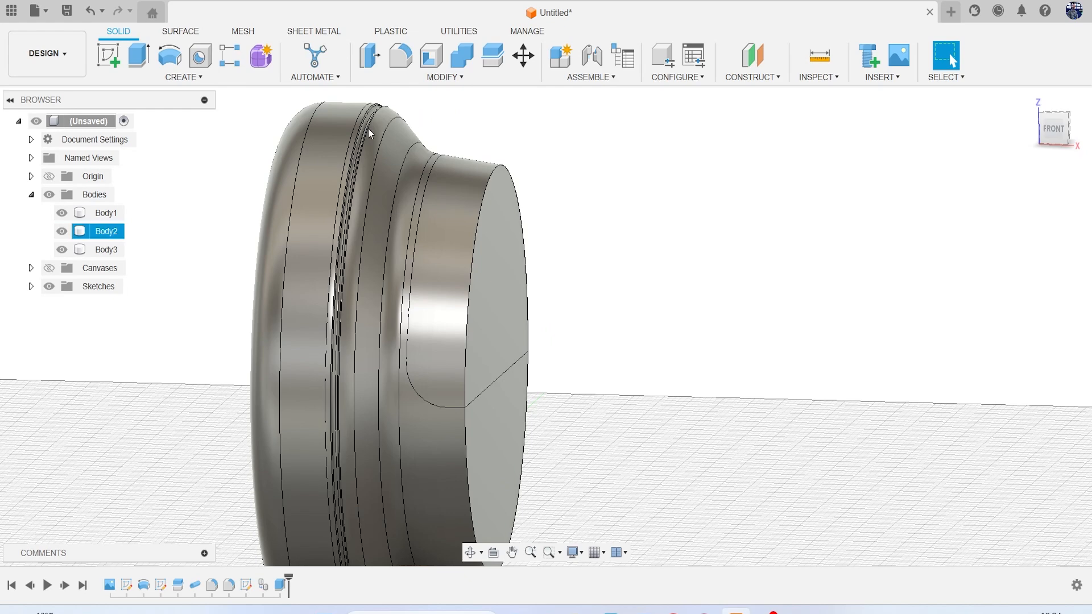
click(68, 235)
click(63, 236)
click(62, 231)
click(62, 249)
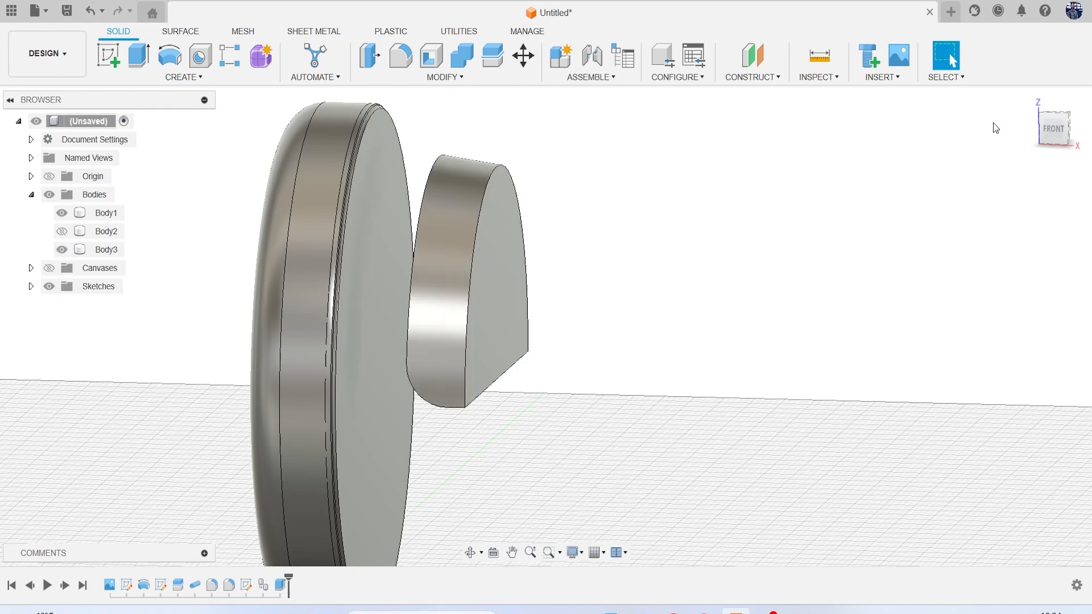
Sketch on the half-round piece's flat outer face and offset its outline about 5.692 mm inward
click(1069, 129)
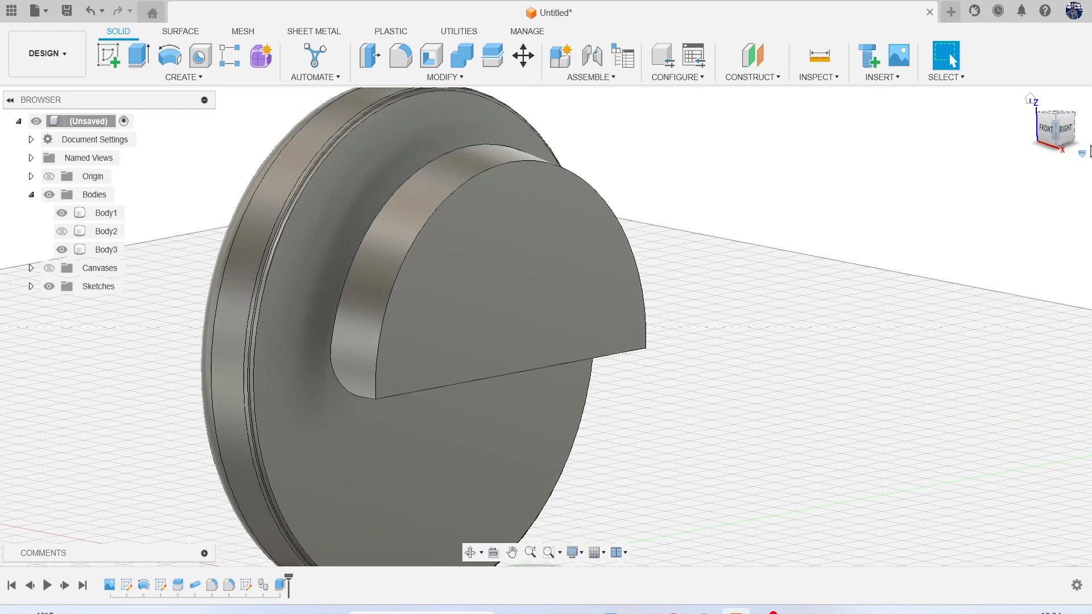
click(1065, 135)
click(108, 55)
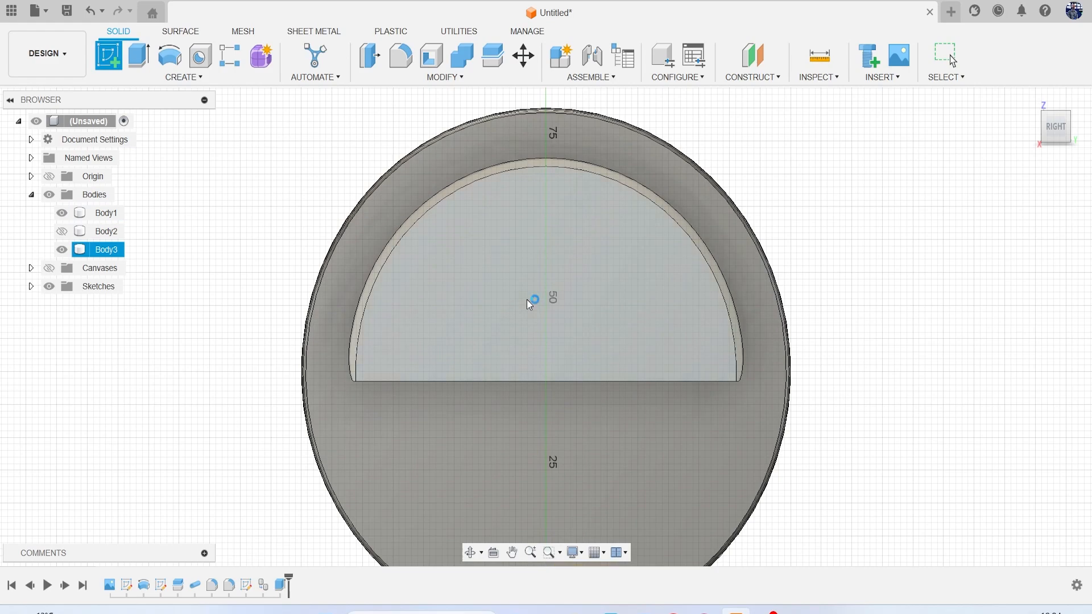
click(526, 299)
click(331, 55)
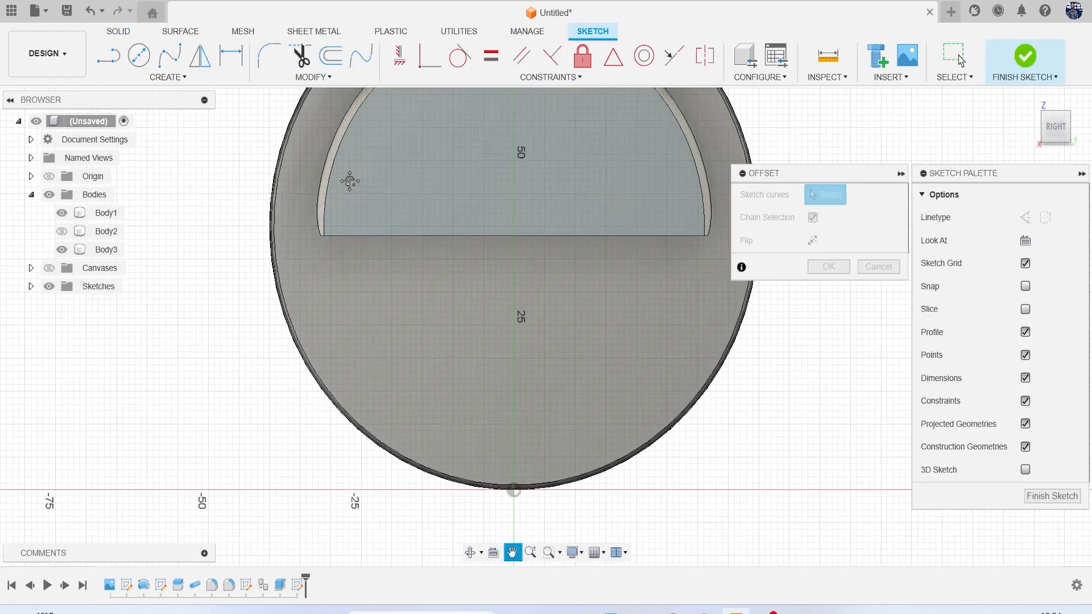
click(438, 141)
drag(438, 141, 454, 183)
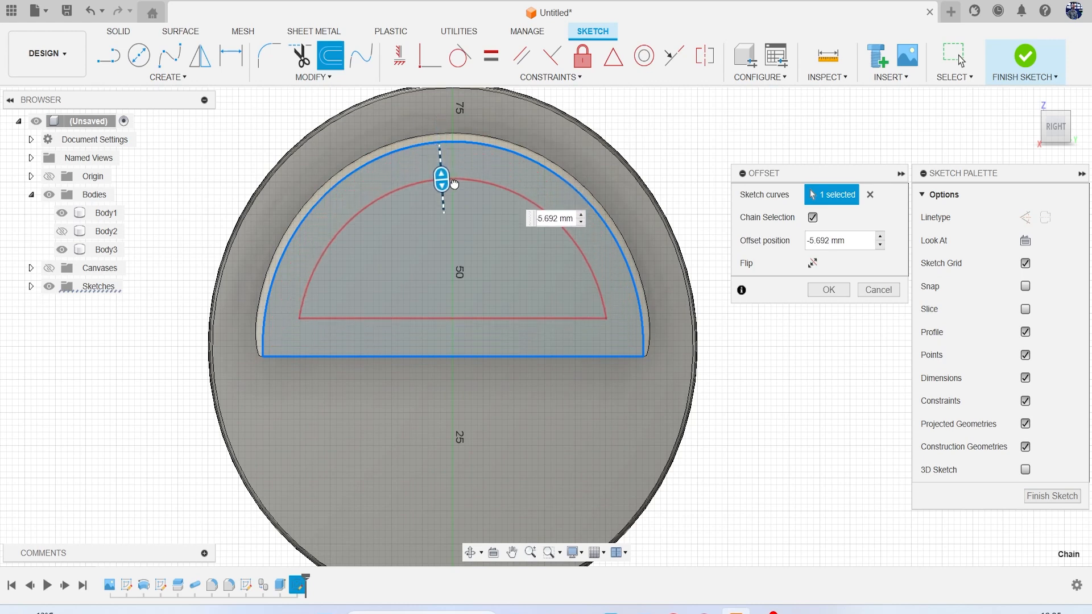
click(828, 290)
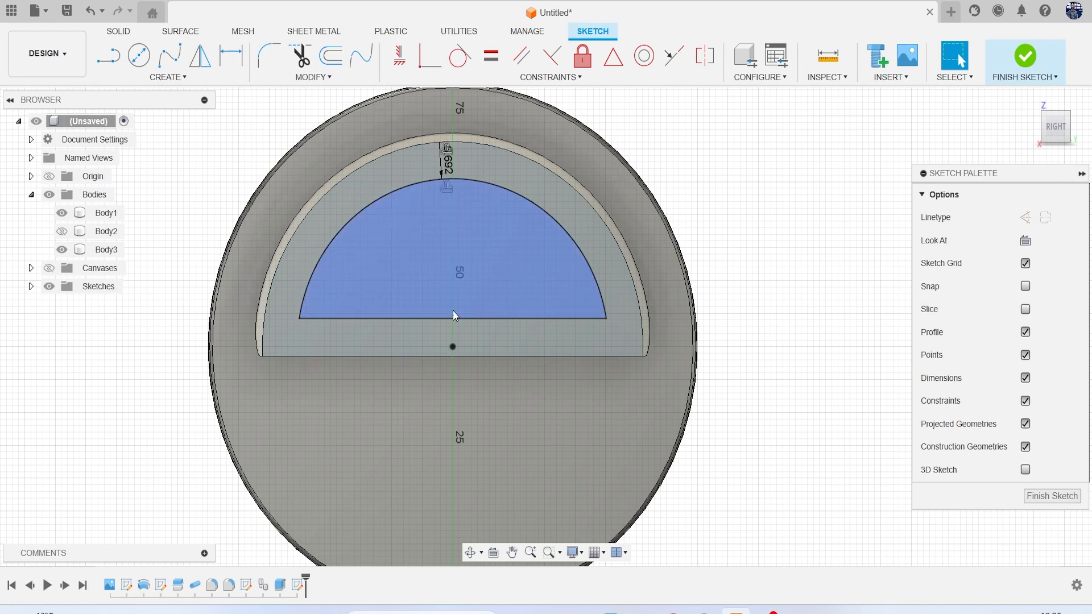
Trim the offset's straight bottom line and extend both arc ends to the piece's straight edge
key(t)
click(390, 319)
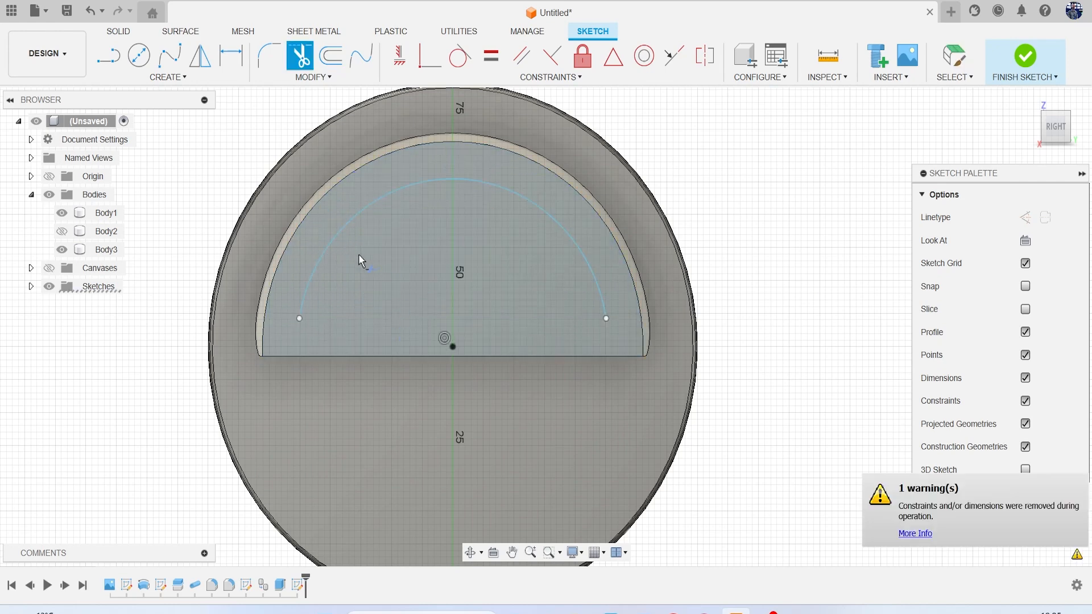
click(168, 76)
click(314, 77)
click(316, 77)
click(316, 77)
click(328, 170)
click(312, 294)
click(602, 295)
key(Escape)
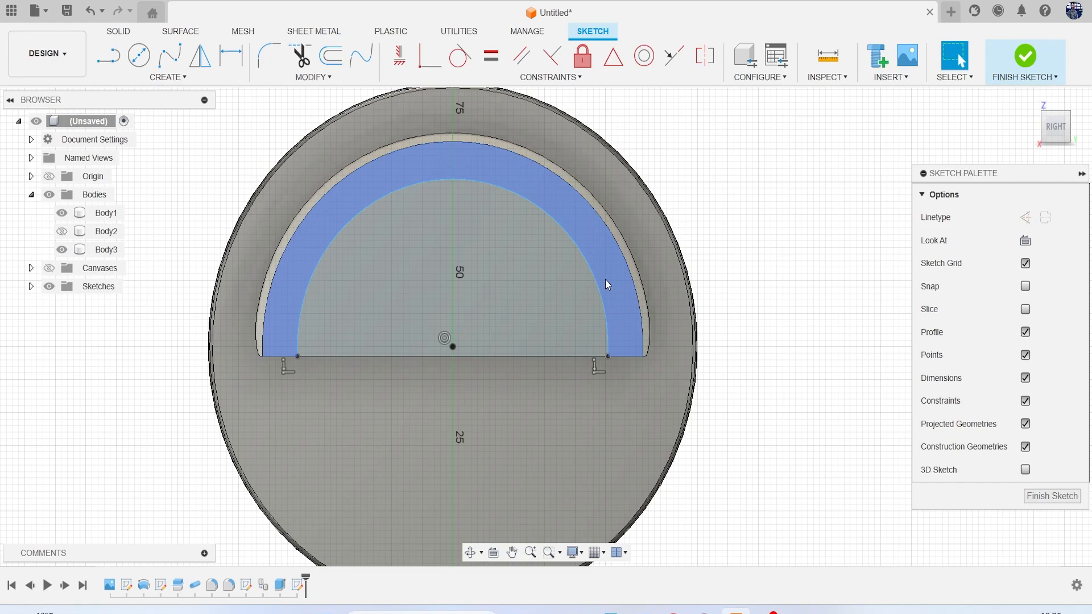
Extrude the inner half-round profile about -15.07 mm as a cut through the half-round piece, leaving an arch
key(e)
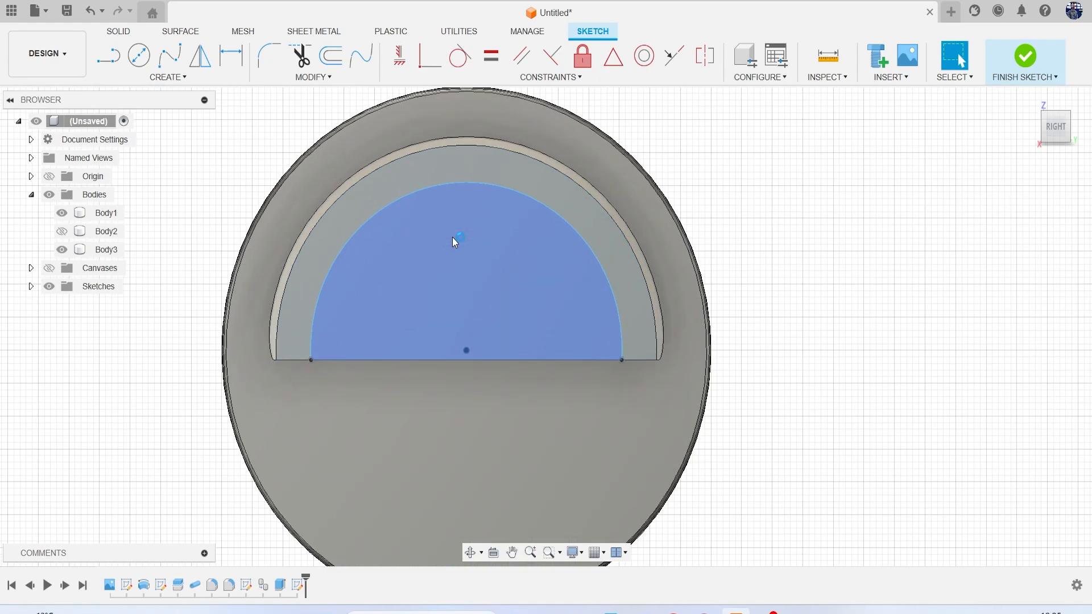
click(593, 285)
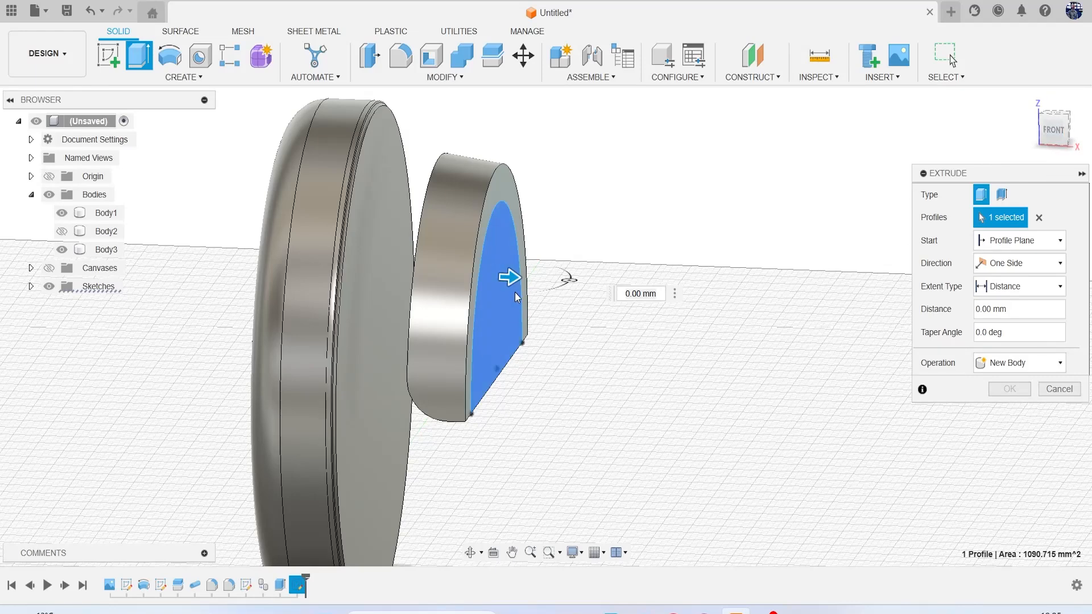
drag(516, 296, 424, 296)
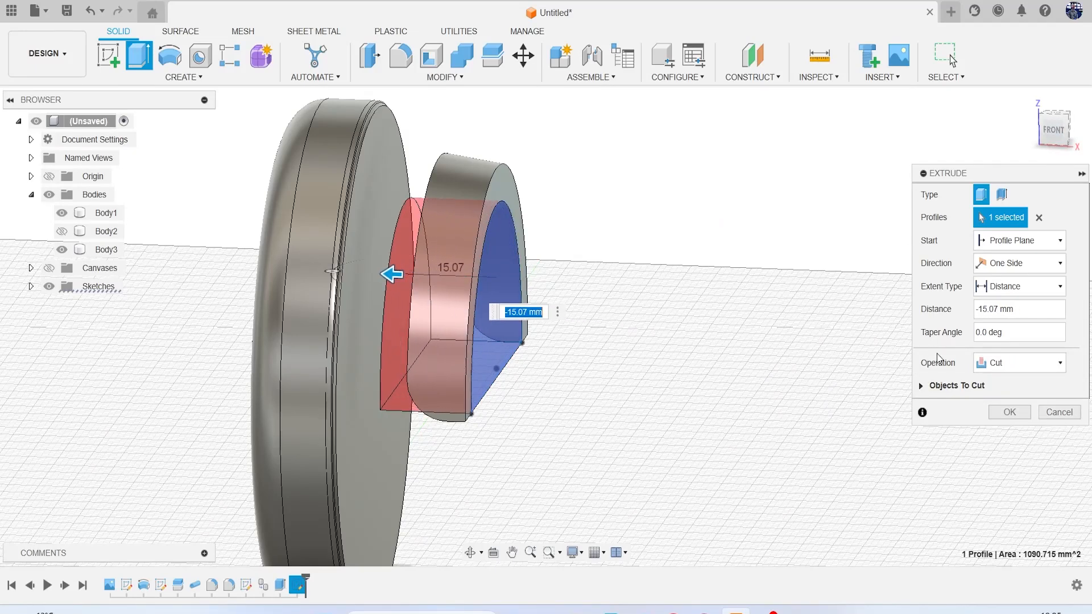
click(996, 413)
Show Body2 again and view the arch in place on the ear cup at an angle
mouse_move(1049, 136)
mouse_down()
mouse_move(973, 136)
mouse_move(953, 91)
mouse_move(1009, 137)
mouse_move(1045, 130)
mouse_up()
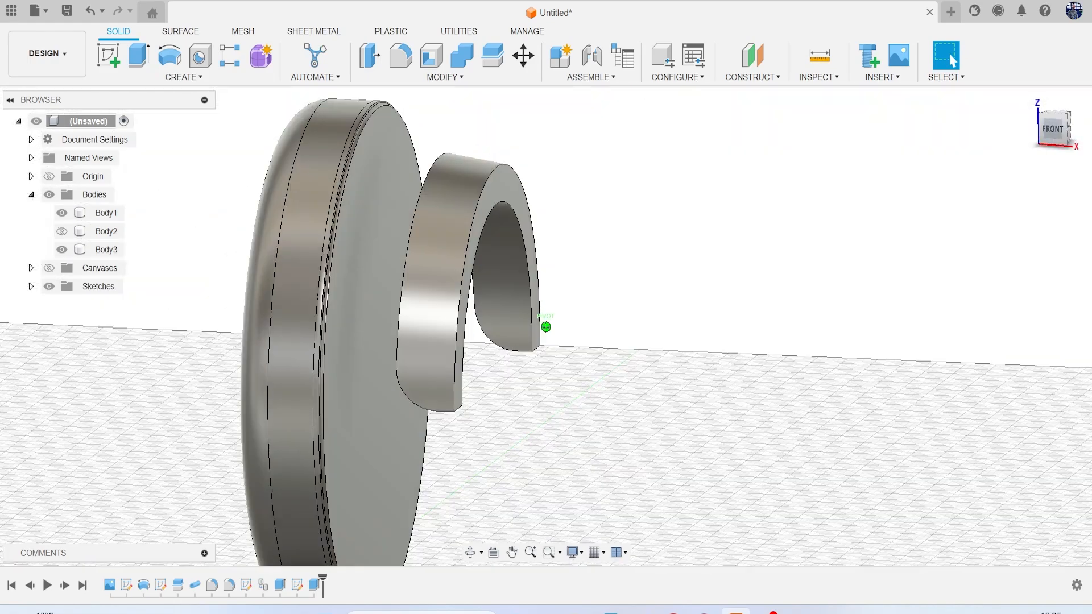
click(62, 231)
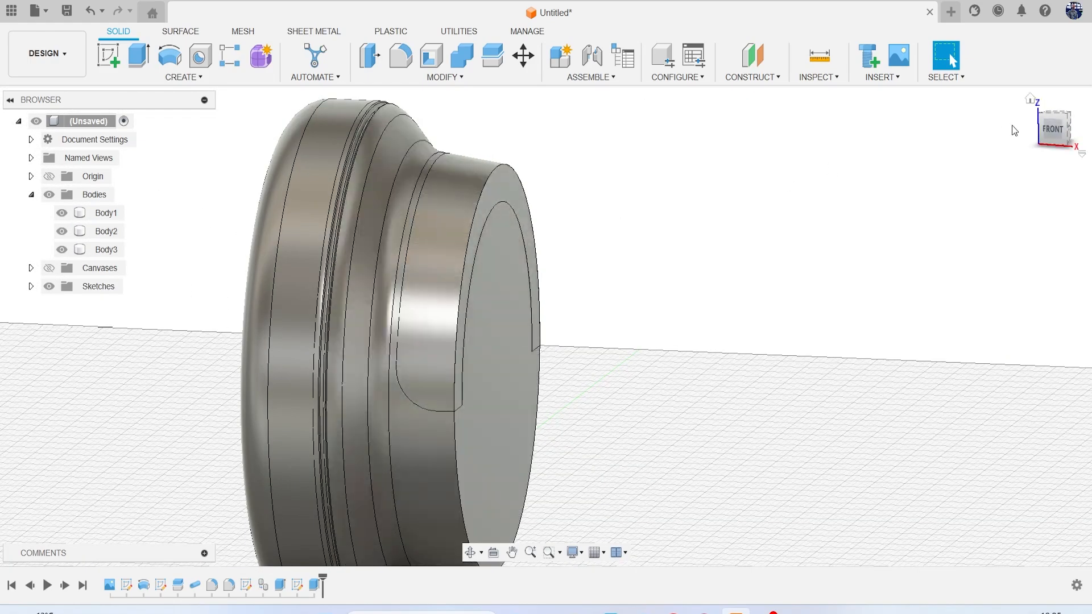
drag(1049, 137, 1018, 159)
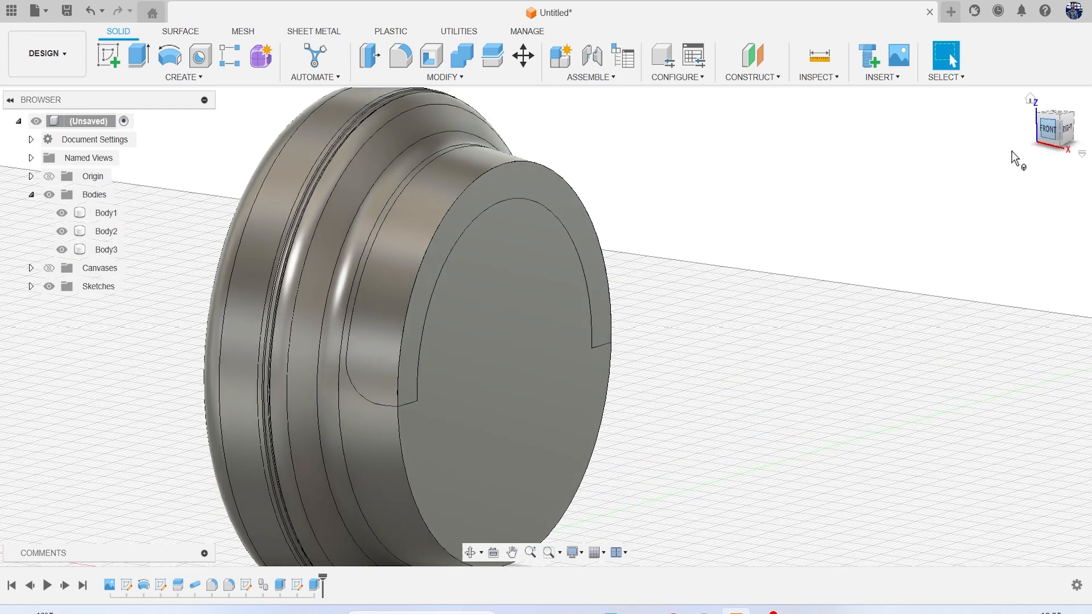
click(498, 347)
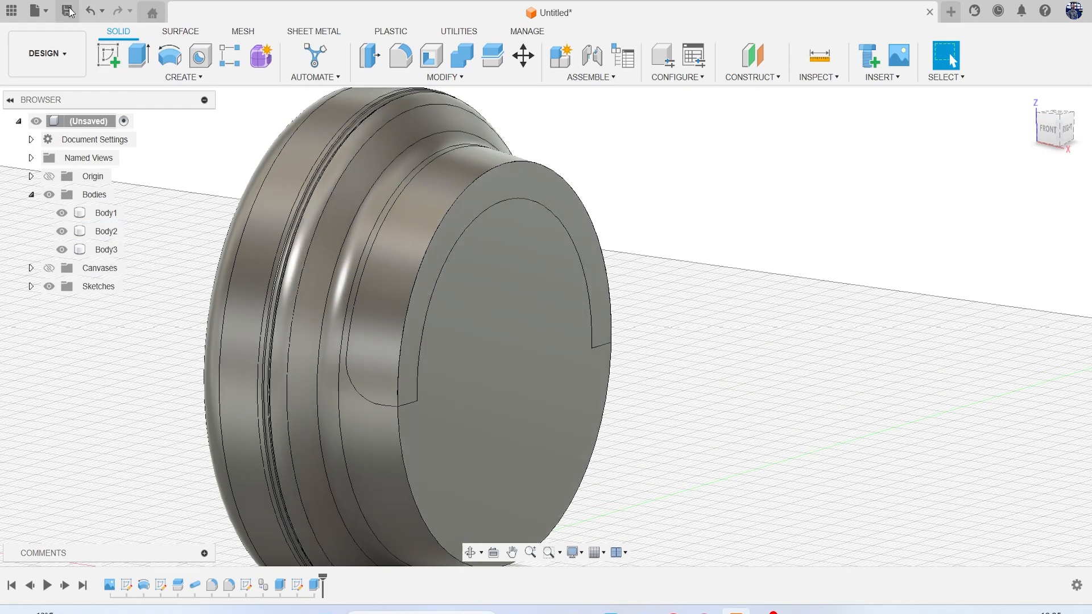
Save the design as "headphones video" in the 2023 teaching groups location
click(66, 11)
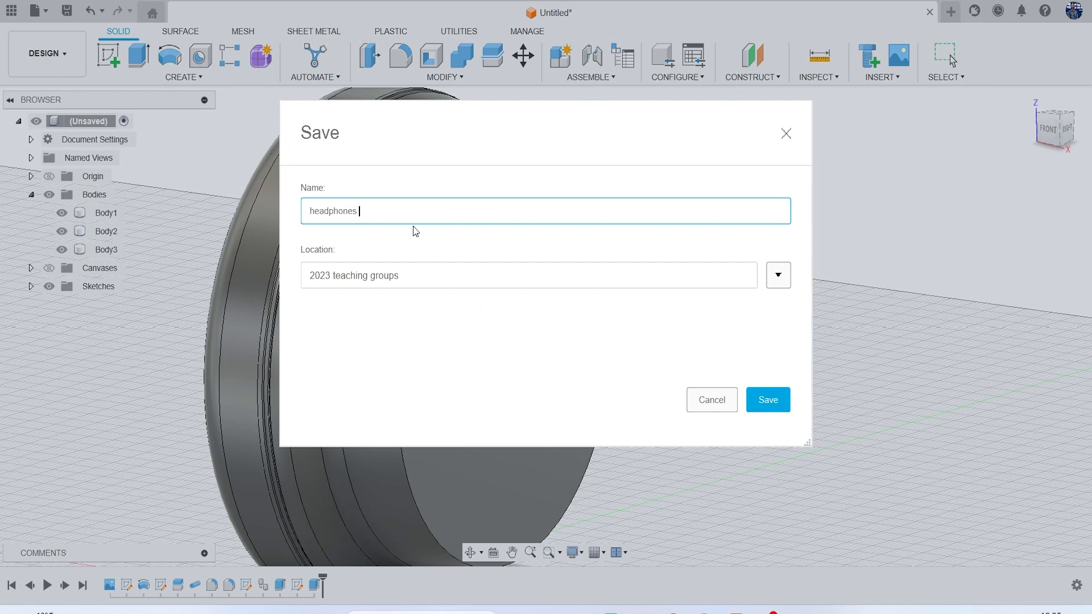
text(headphones video)
key(Return)
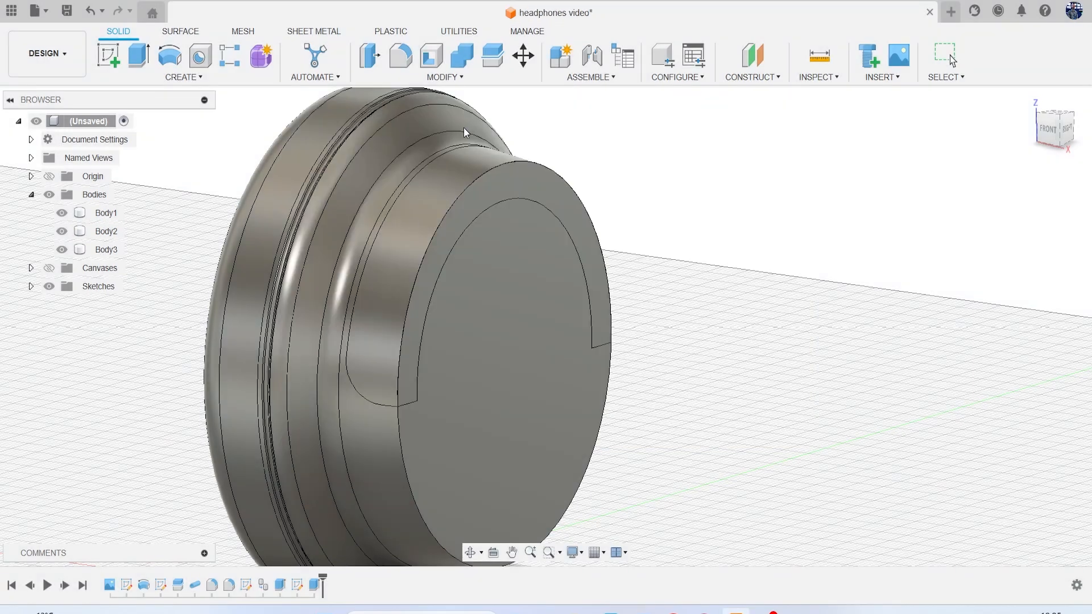
Combine with the Cut operation, using Body2 as target and the arch Body3 as tool, with Keep Tools enabled
click(461, 58)
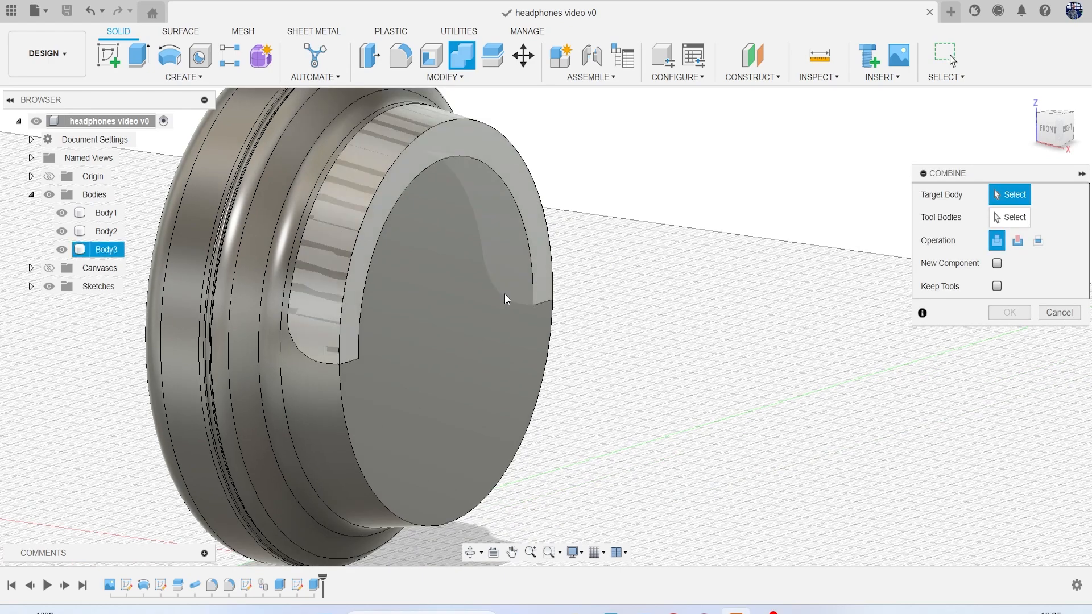
click(462, 269)
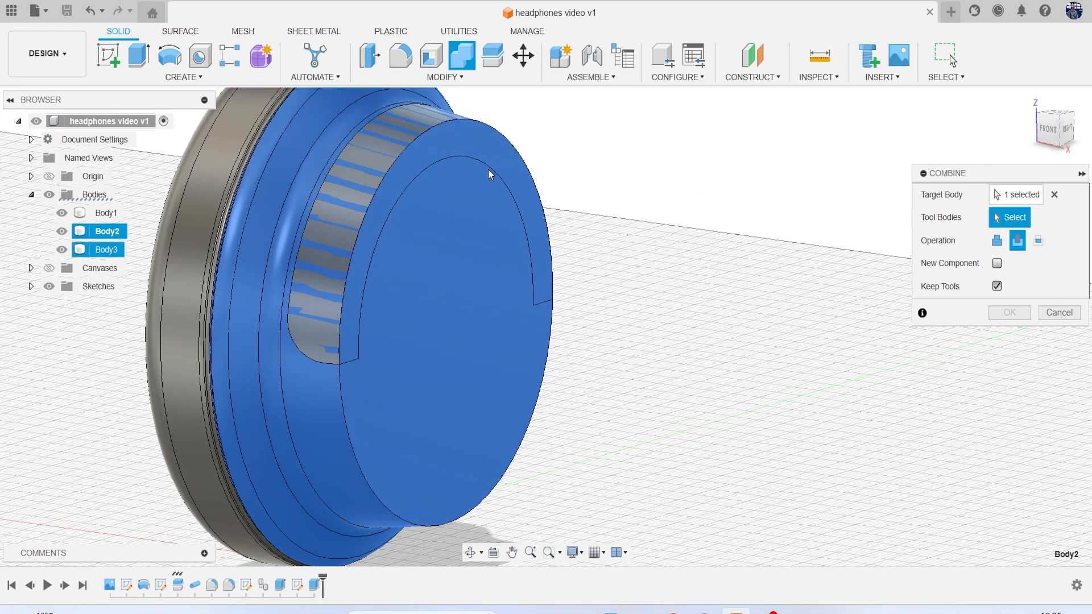
click(375, 153)
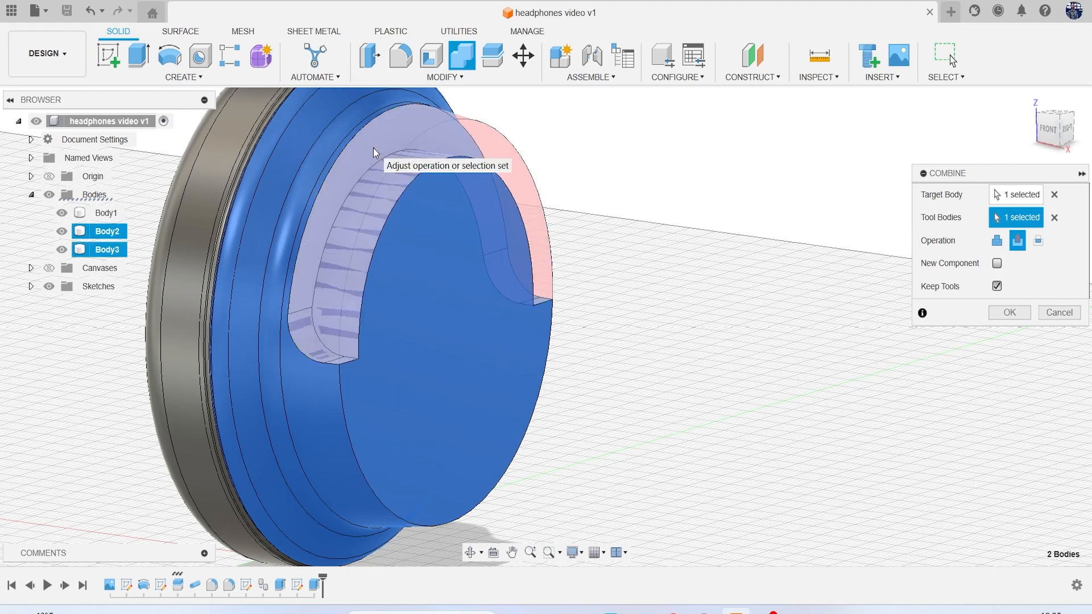
click(1002, 313)
Hide Body1 and Body3 to isolate Body2 with its arch-shaped recess
click(63, 231)
click(64, 231)
click(62, 214)
click(62, 249)
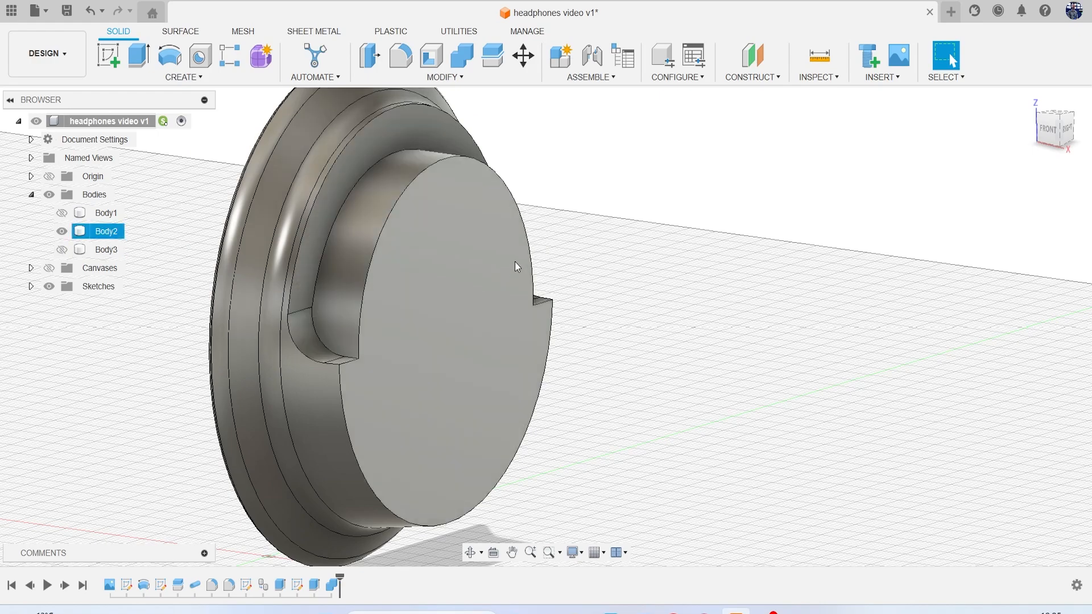
shift+middle_drag(546, 327, 781, 247)
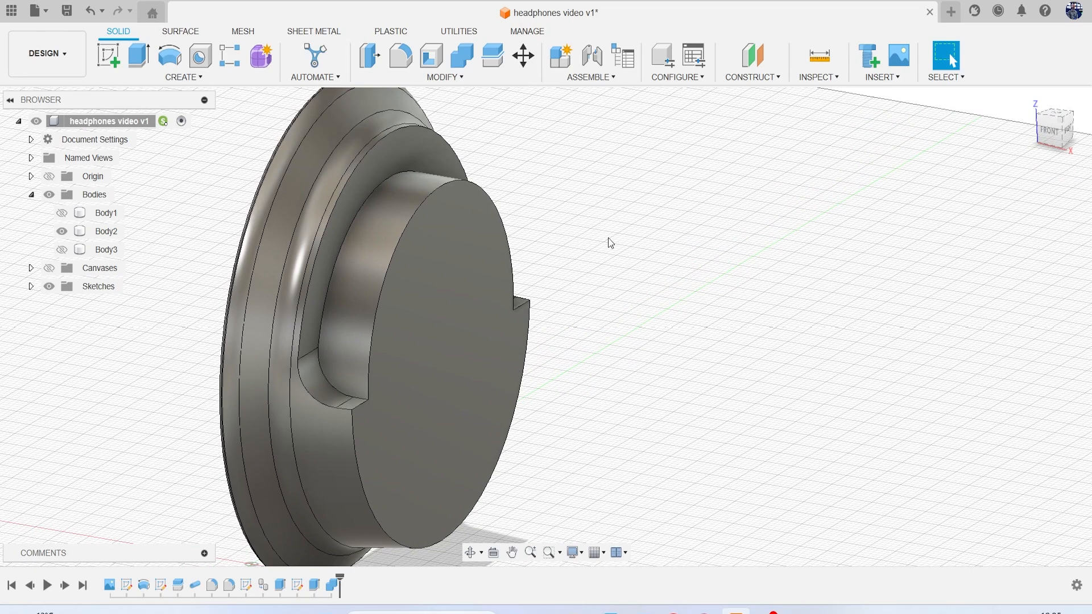
Fillet the outer edges of Body2's recess and the adjoining front face edges with a radius of about 1.727 mm
key(f)
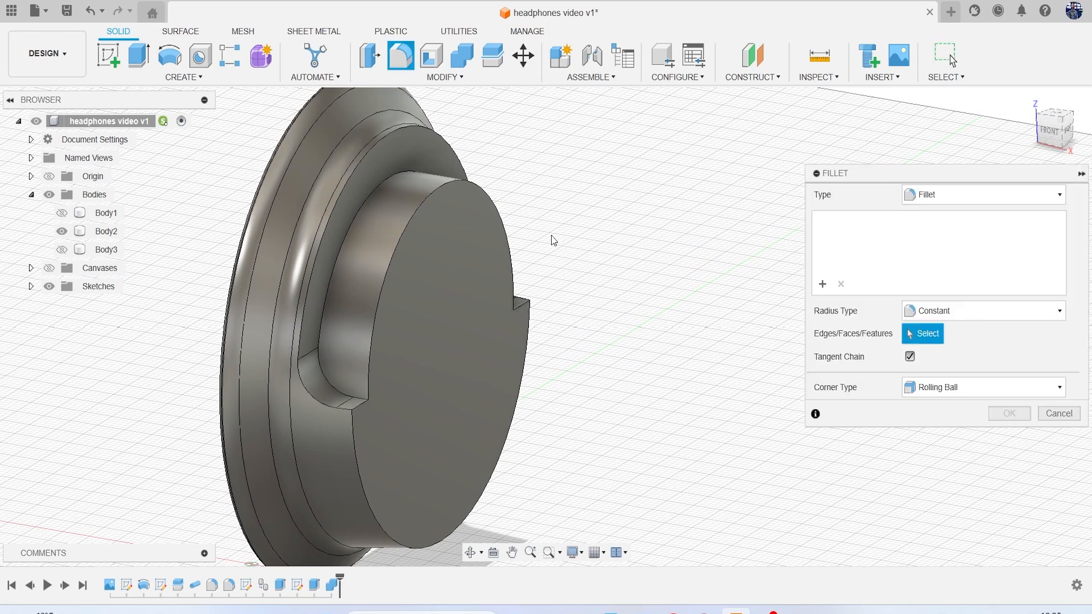
click(330, 406)
click(353, 435)
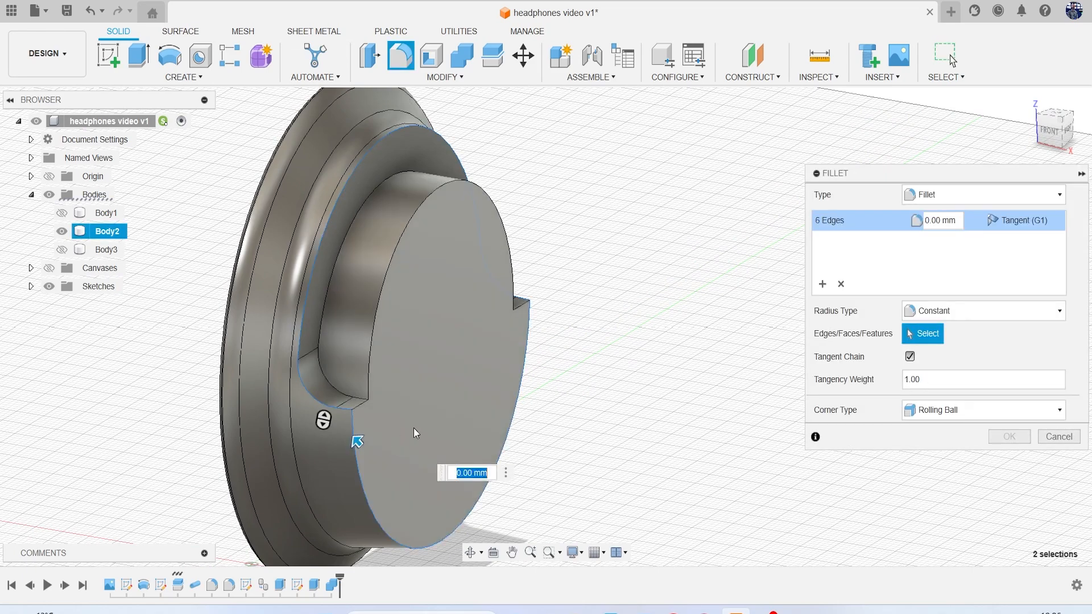
click(367, 376)
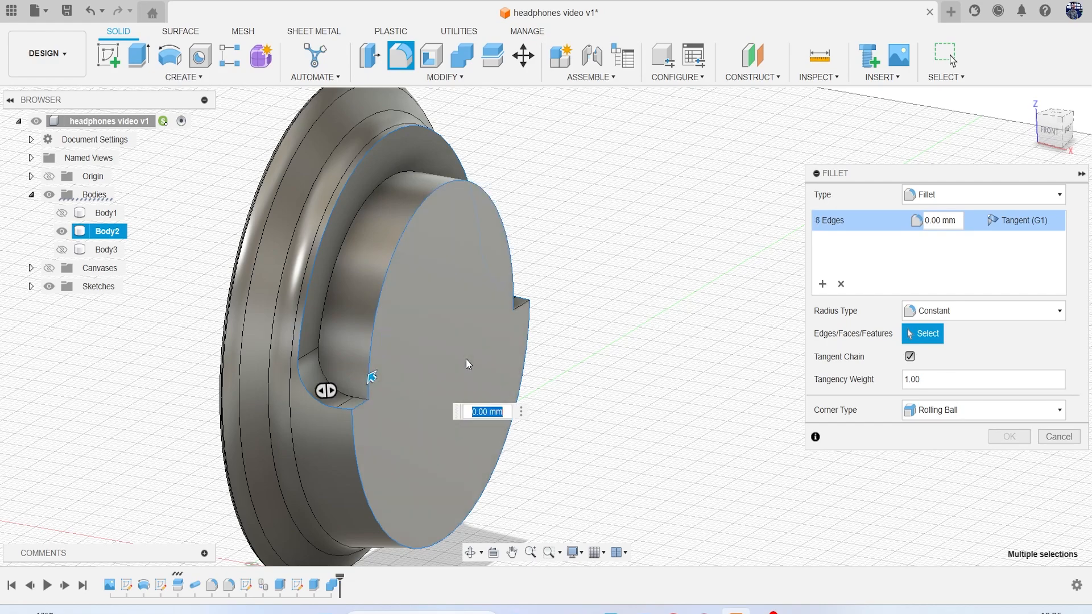
shift+middle_drag(610, 334, 784, 336)
click(711, 360)
scroll(717, 361, up, 2)
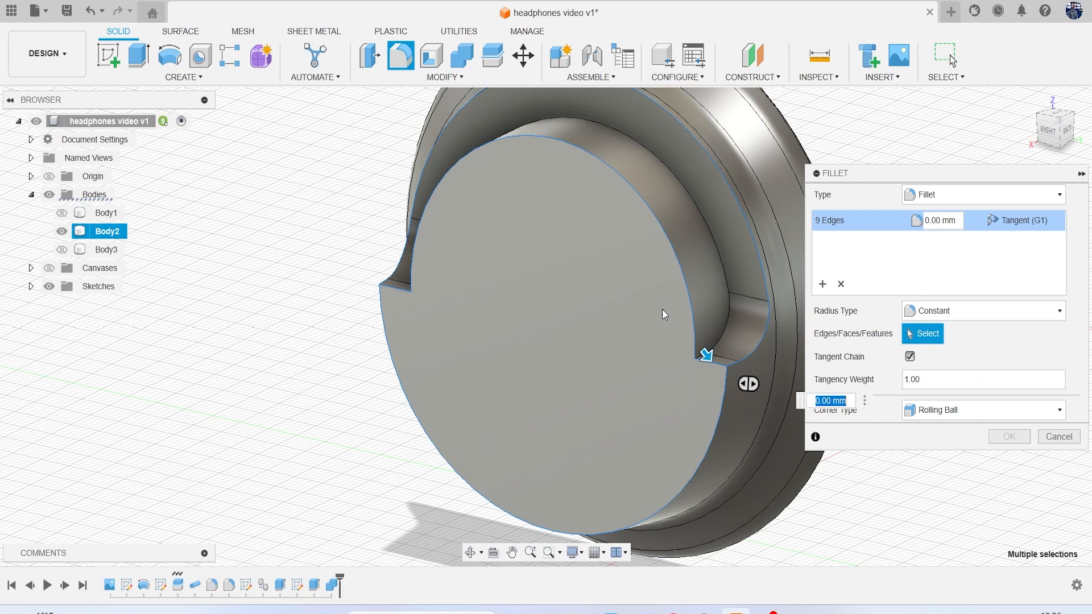
drag(711, 360, 709, 358)
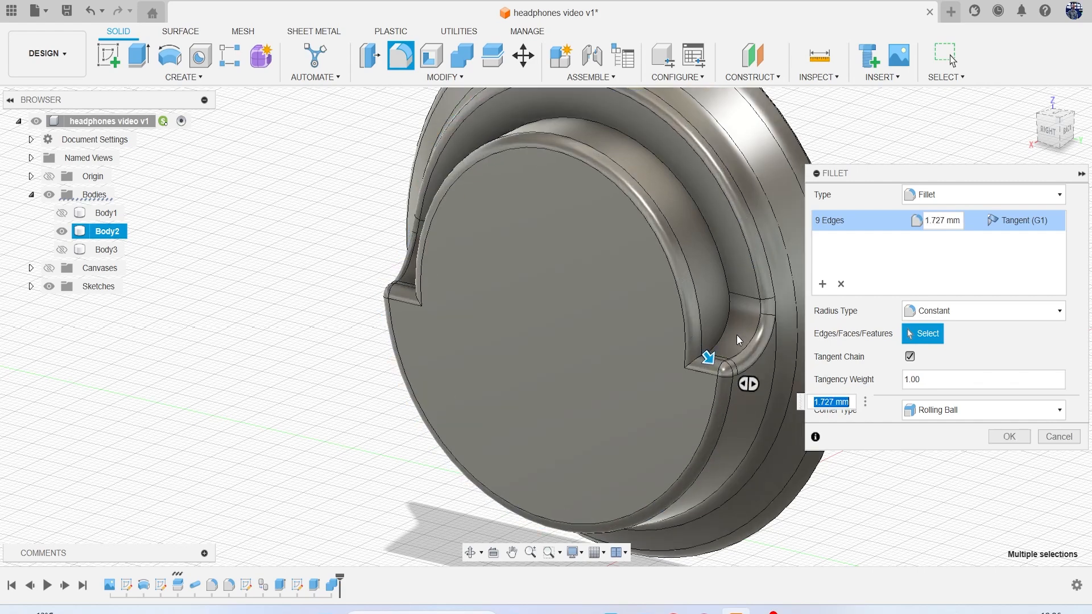
click(1009, 436)
Show Body3 to check its fit in the filleted recess, and hide Body2 to isolate the arch
mouse_move(546, 327)
shift+middle_down()
mouse_move(319, 318)
mouse_move(35, 257)
shift+middle_up()
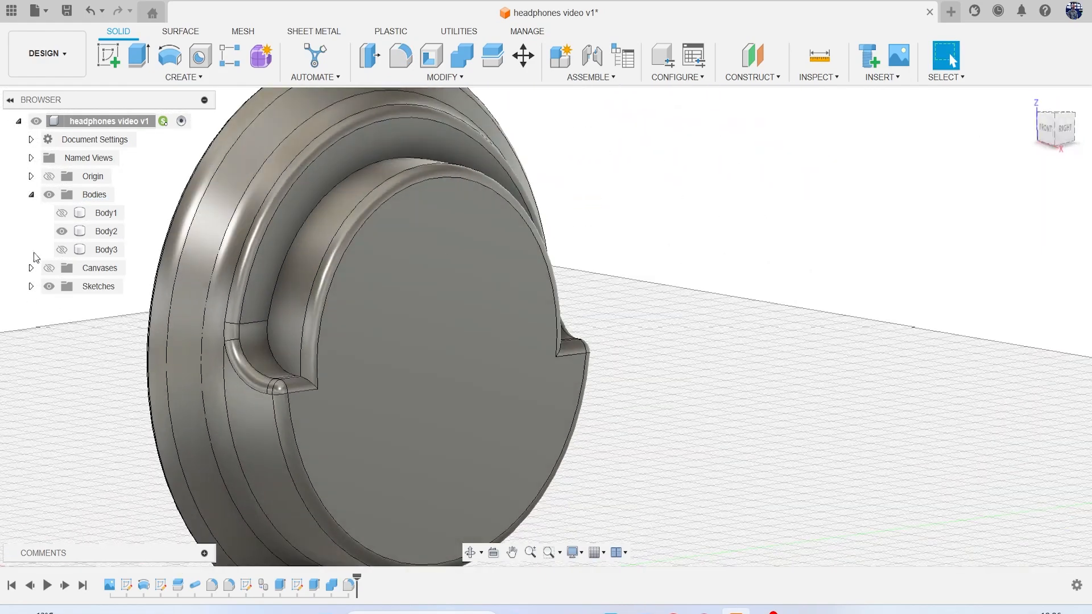
click(62, 249)
mouse_move(1052, 139)
shift+middle_down()
mouse_move(1085, 138)
mouse_move(1088, 91)
shift+middle_up()
drag(1087, 91, 1085, 111)
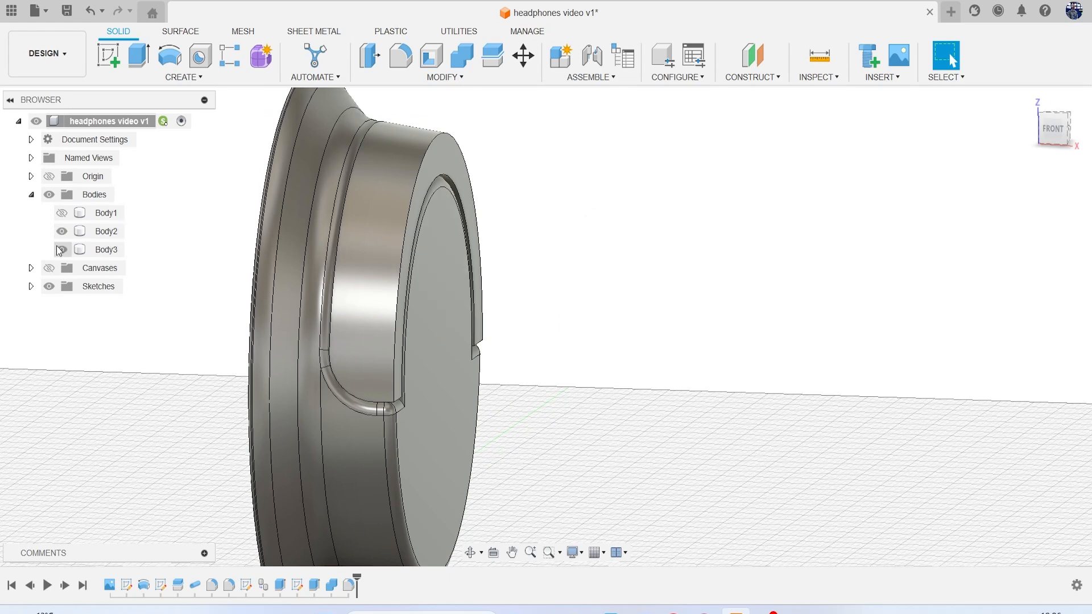
click(61, 232)
Fillet the arch Body3's inner and outer edges on both faces, including its end edges, with a radius of about 0.887 mm
key(f)
mouse_move(1054, 159)
mouse_down()
mouse_move(1069, 130)
mouse_move(1036, 149)
mouse_up()
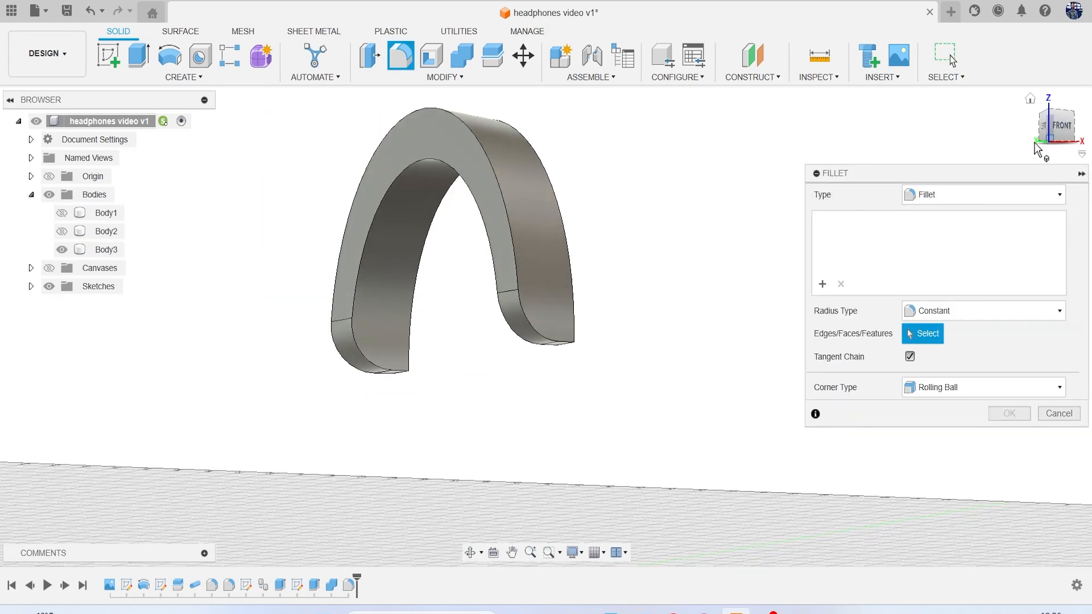
click(513, 257)
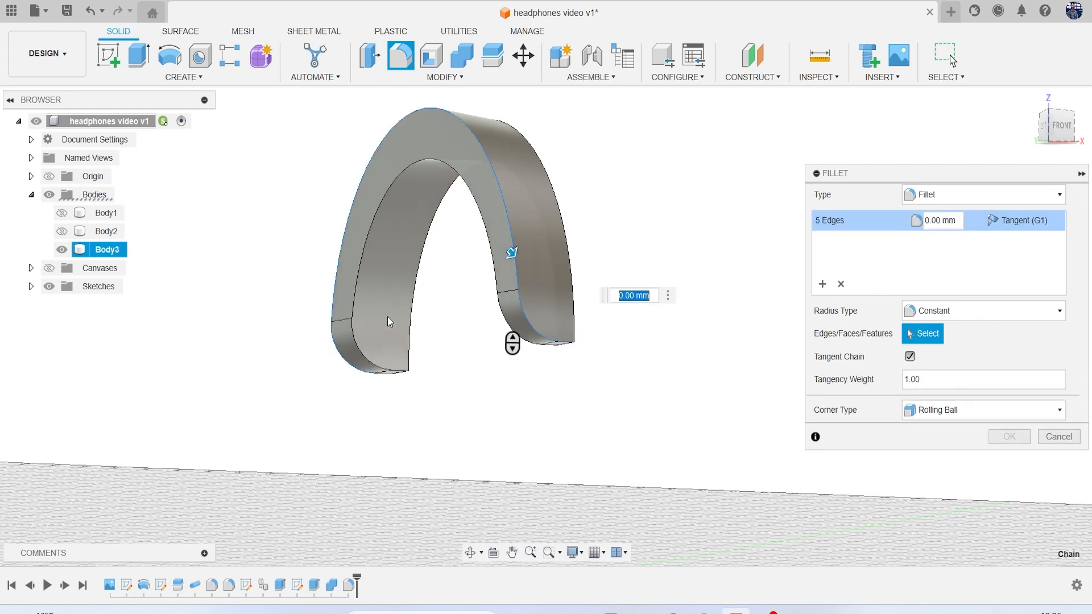
click(429, 161)
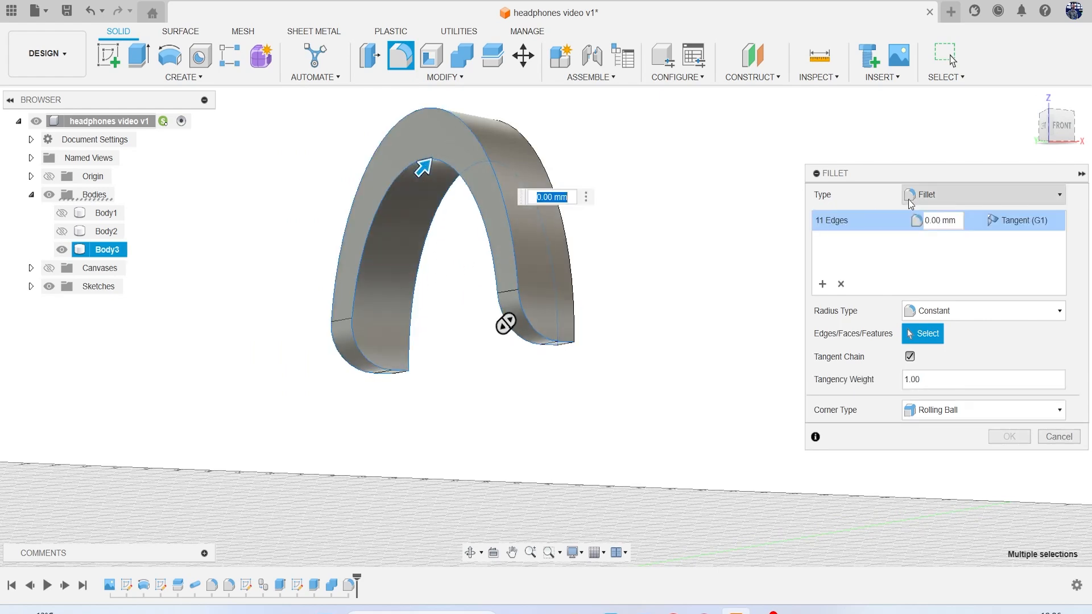
drag(422, 169, 426, 164)
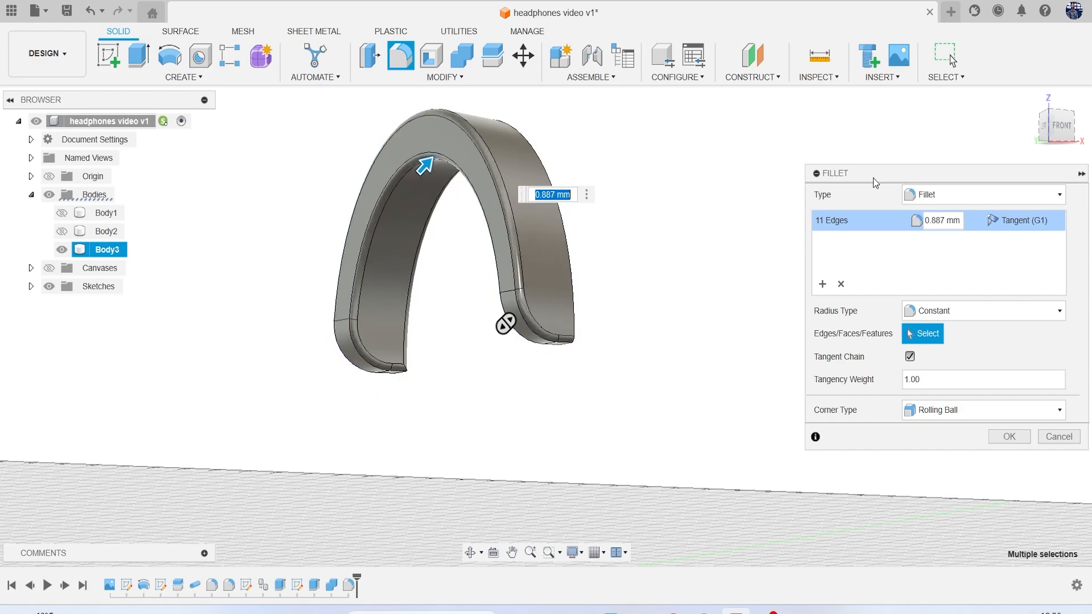
drag(1052, 130, 945, 146)
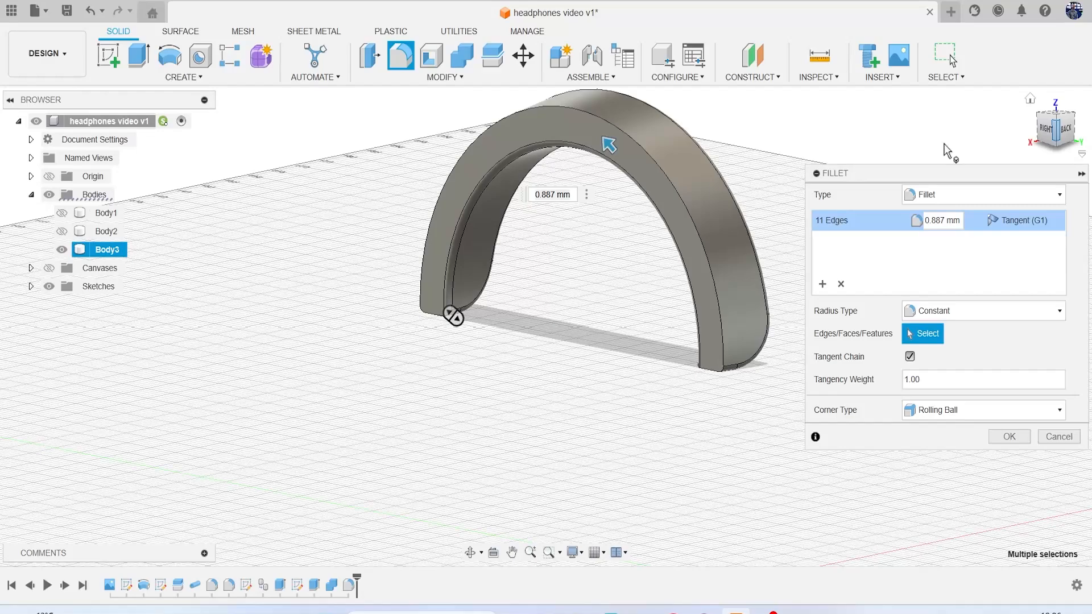
click(652, 162)
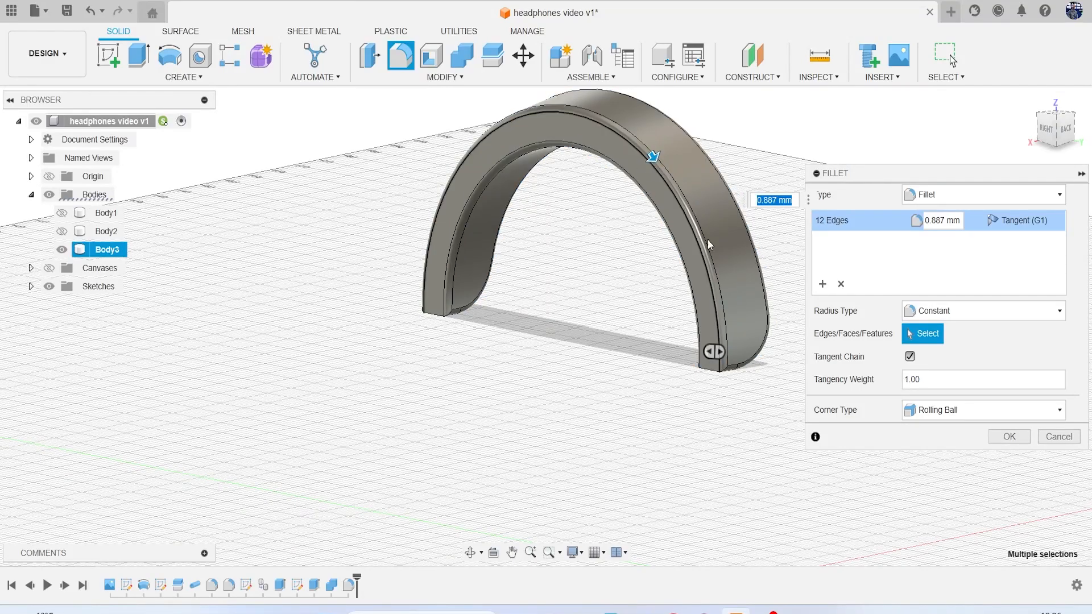
drag(1046, 126, 726, 422)
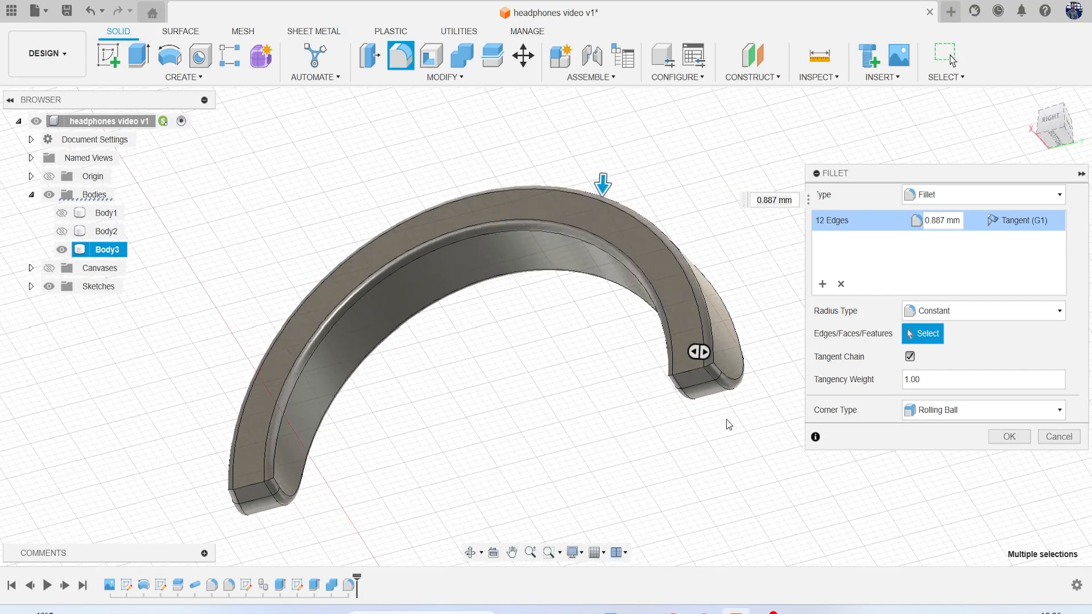
click(693, 371)
click(258, 486)
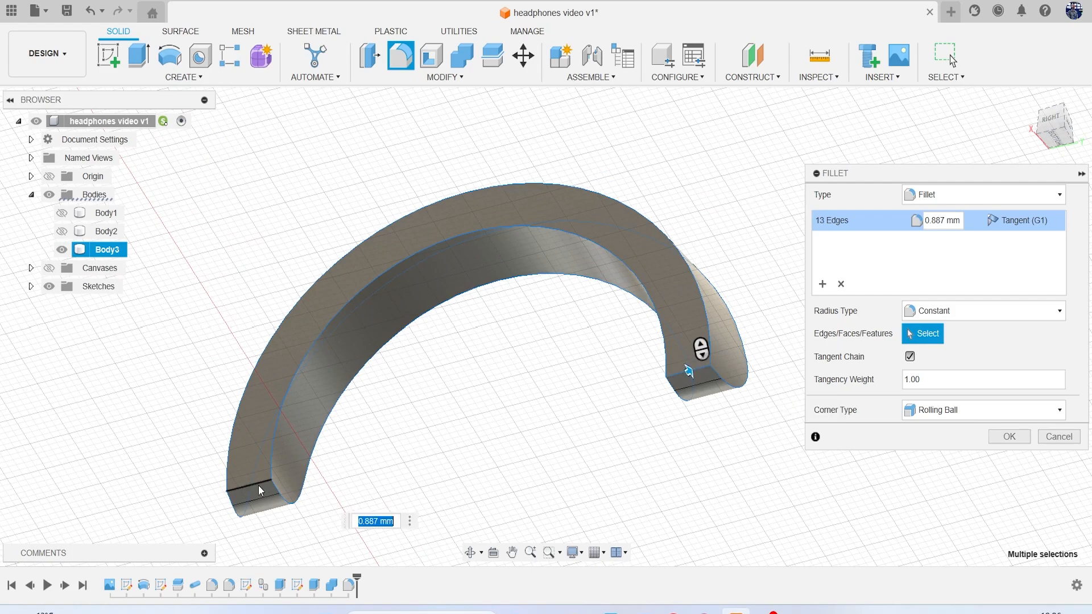
click(1000, 440)
Show Body1 and Body2 again and check the filleted arch in its recess from several angles
drag(1051, 121, 1079, 172)
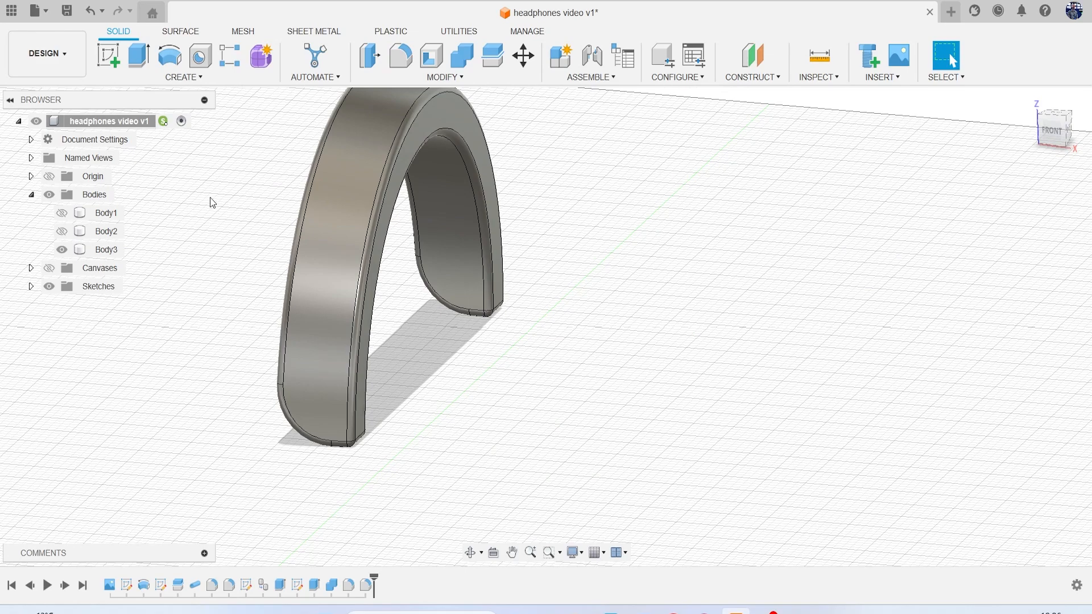
click(62, 213)
click(61, 231)
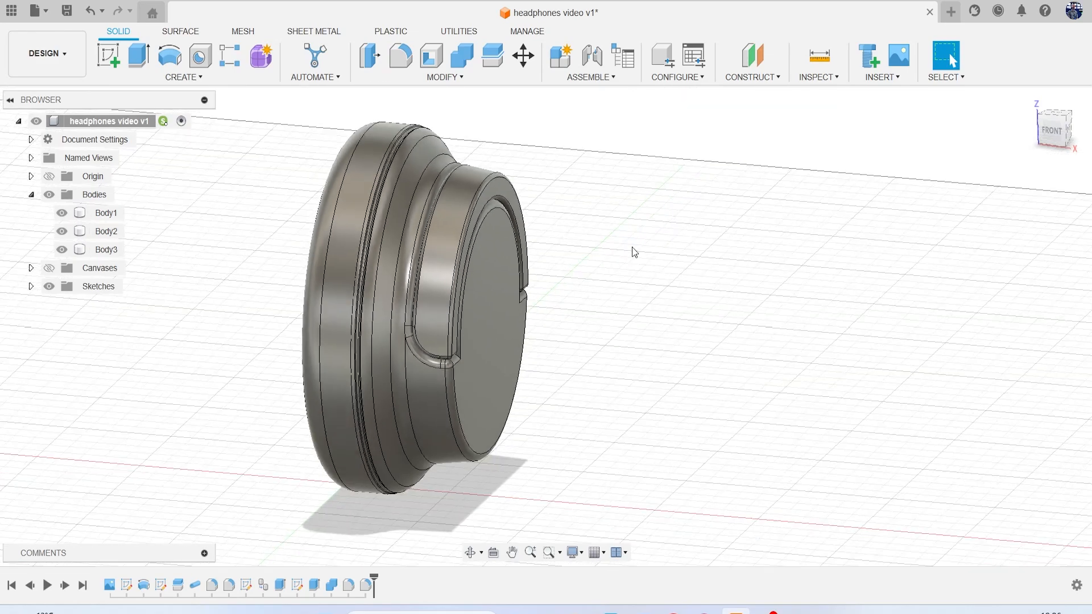
drag(1054, 132, 1032, 117)
mouse_move(512, 319)
shift+middle_down()
mouse_move(597, 324)
mouse_move(705, 375)
shift+middle_up()
drag(1052, 143, 1009, 135)
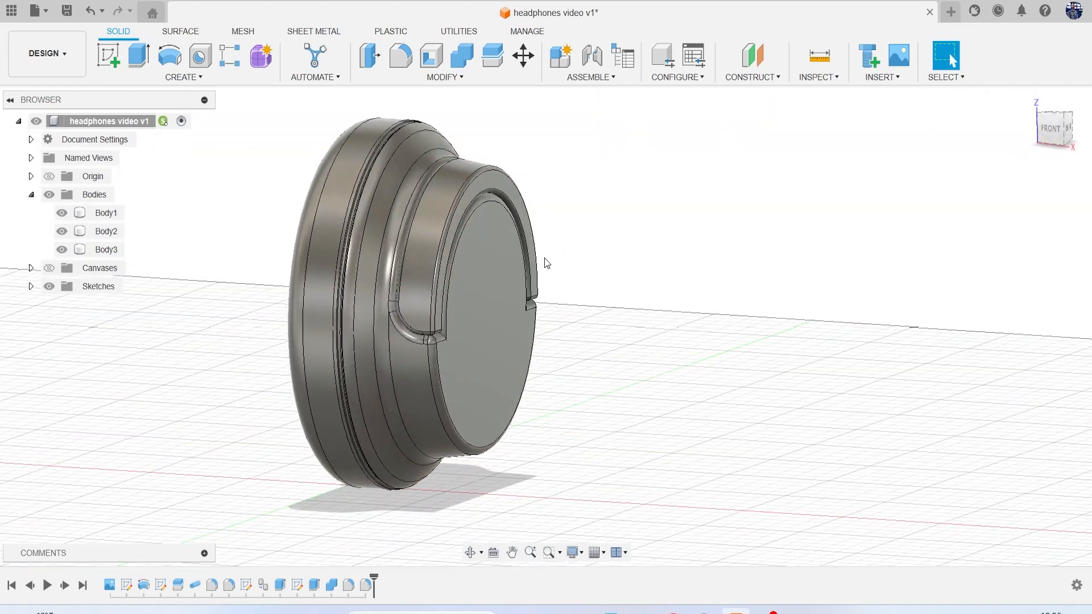
Save the headphones design as a new version
click(62, 17)
click(563, 344)
click(950, 56)
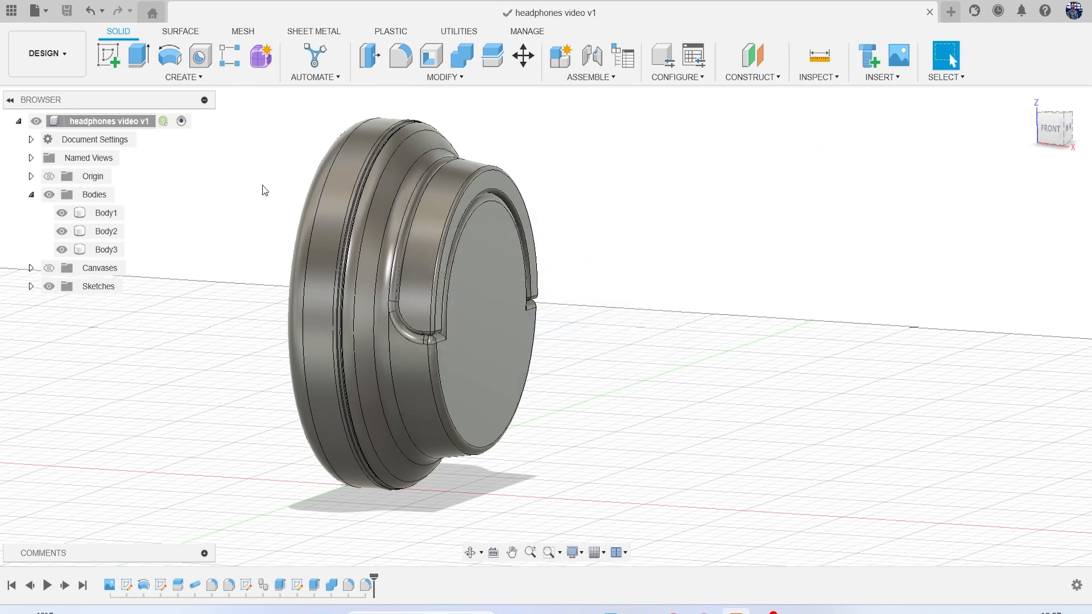
Show the reference canvas in front view, compare the ear cup's arch with the image, and hide the canvas again
click(49, 269)
click(1056, 130)
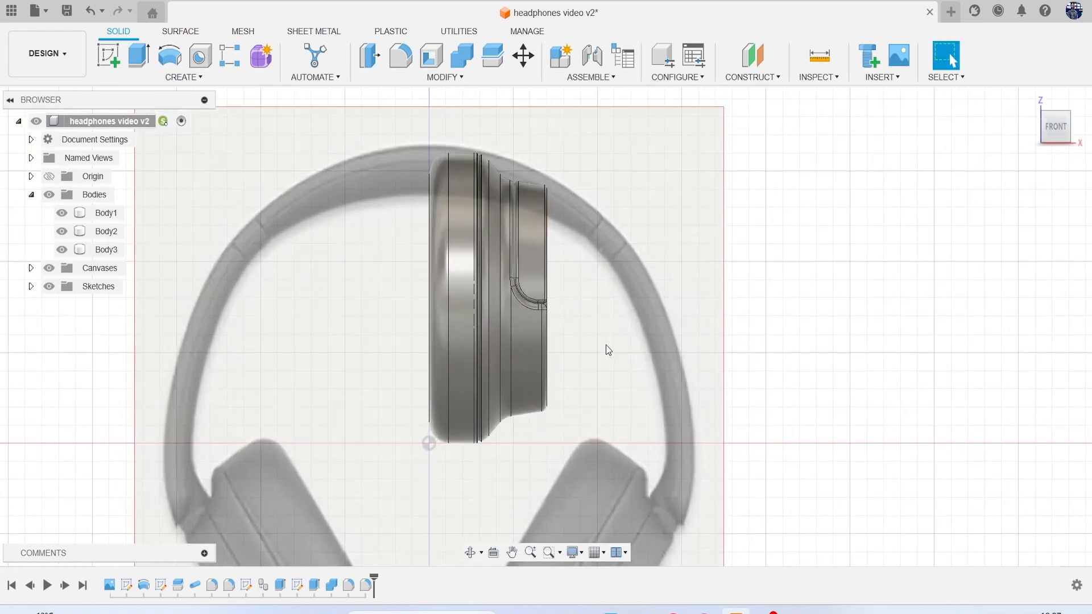
scroll(622, 424, up, 3)
scroll(613, 479, down, 4)
scroll(535, 353, up, 6)
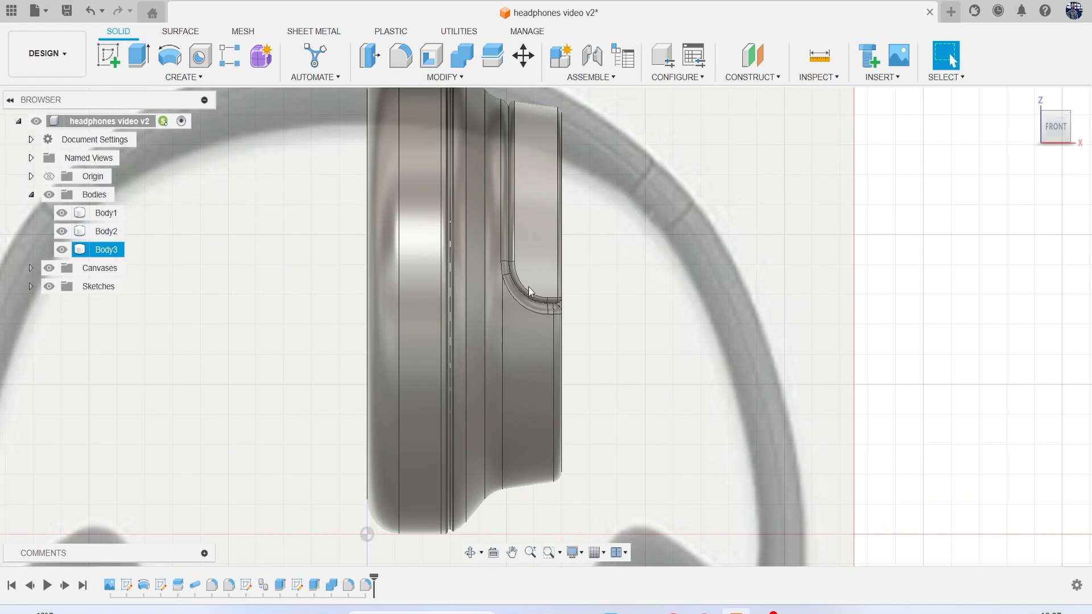
scroll(941, 170, down, 3)
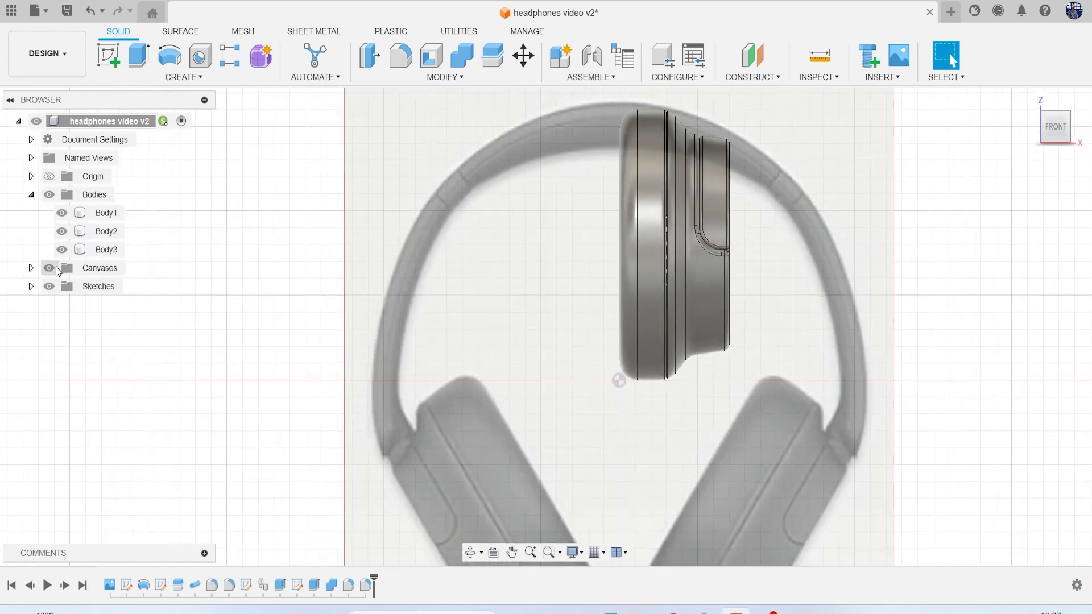
click(49, 267)
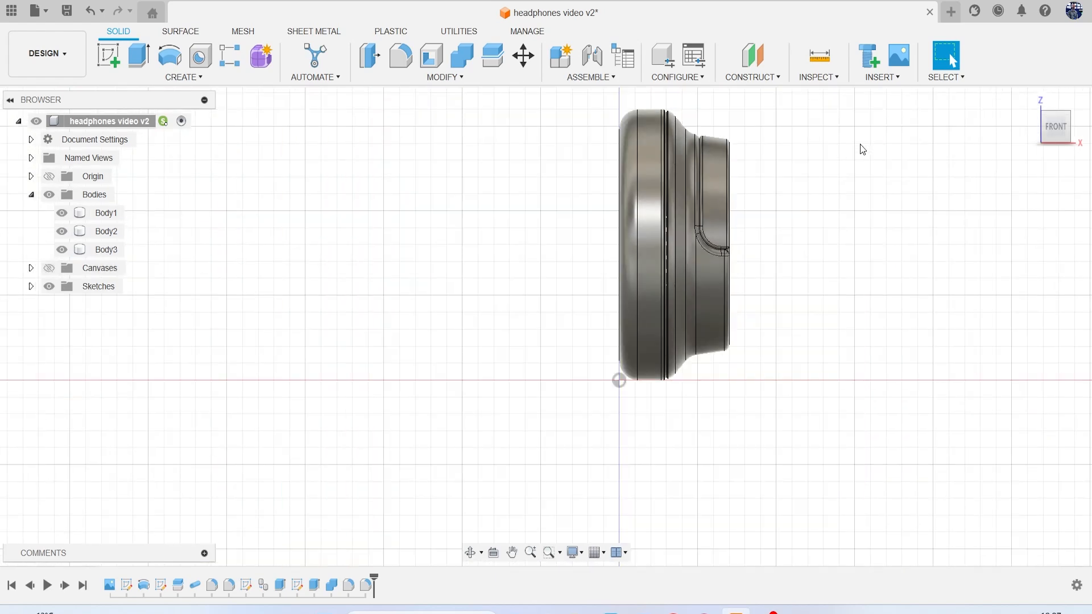
Create an offset plane from the XZ plane at a distance of about -42.347 mm, beside the ear cup
click(1052, 117)
drag(1066, 129, 1059, 129)
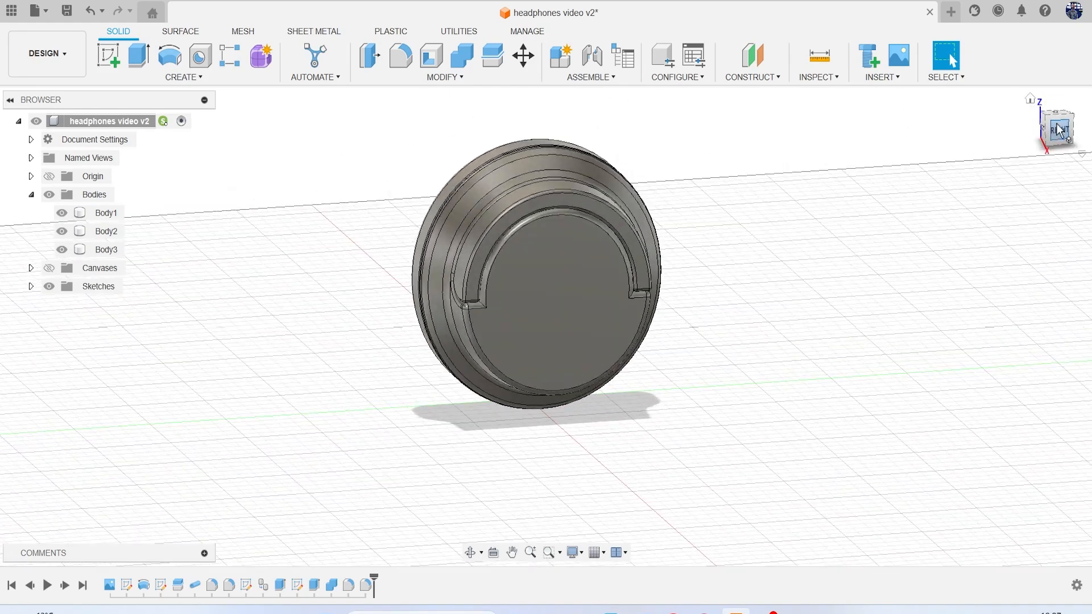
click(751, 61)
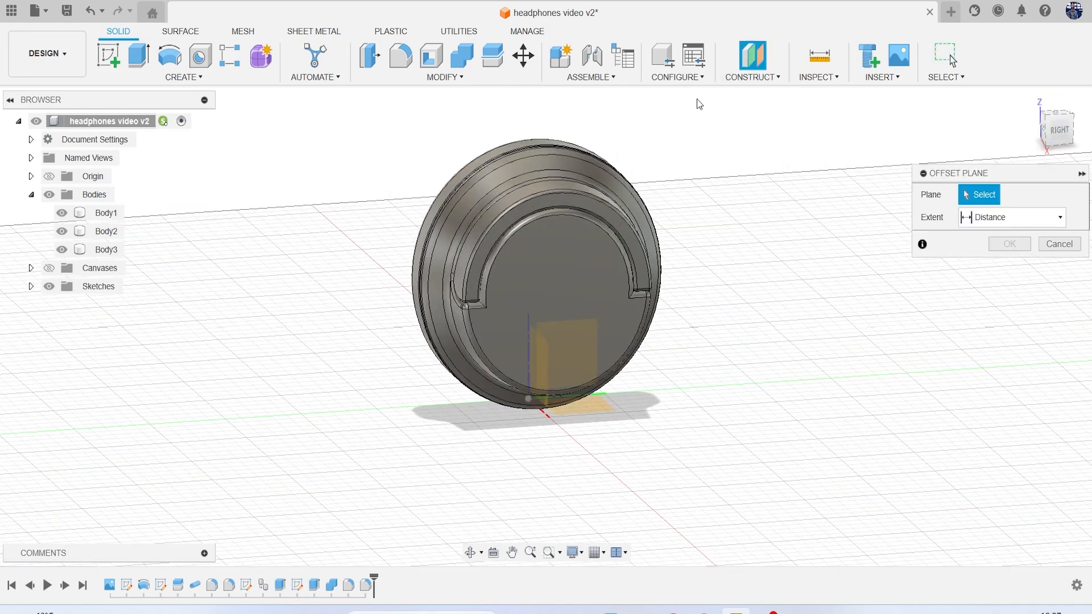
click(540, 373)
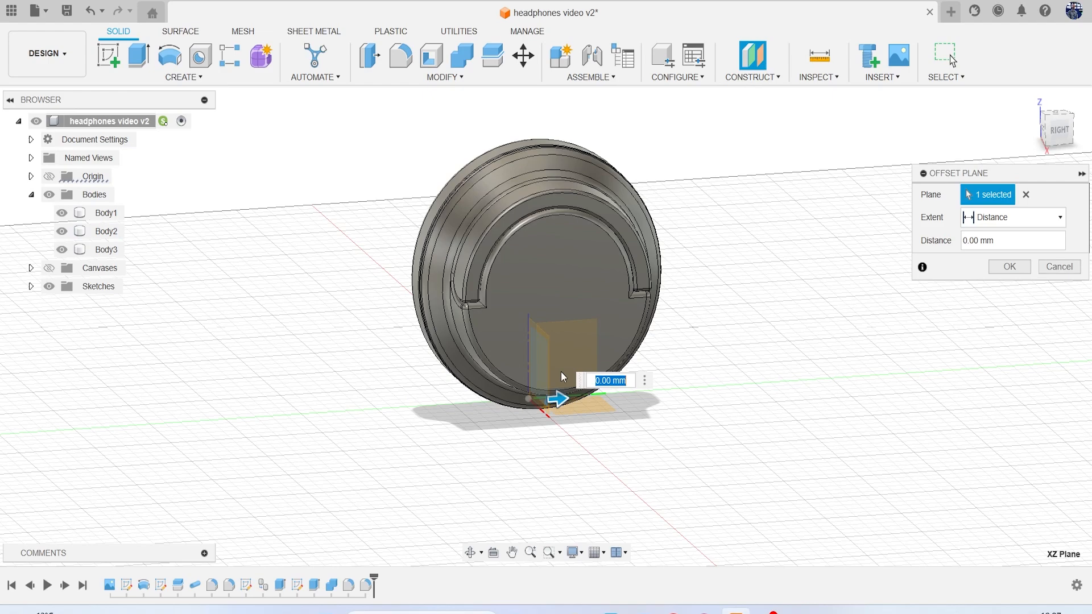
drag(556, 395, 439, 415)
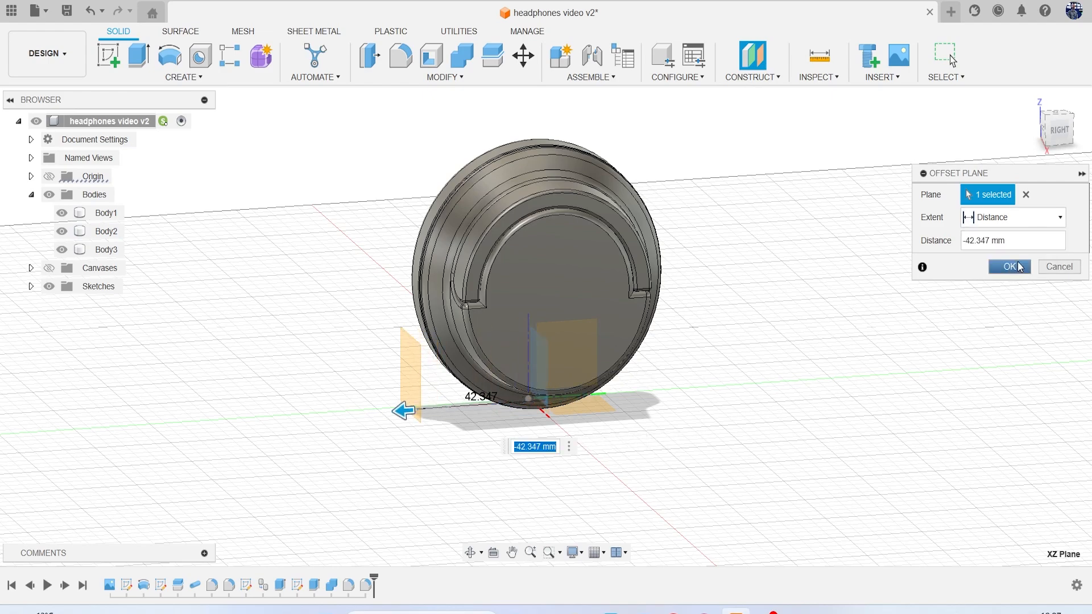
click(1009, 267)
Start a sketch on the offset plane and project the outer side face of the arch Body3 into it
click(108, 55)
click(401, 369)
scroll(506, 279, up, 5)
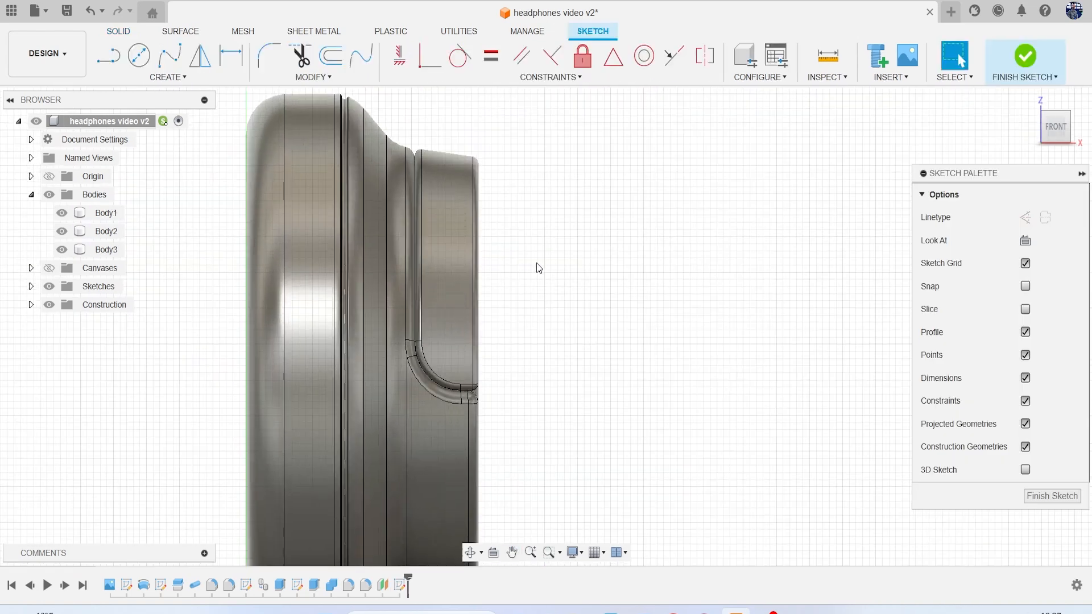
key(c)
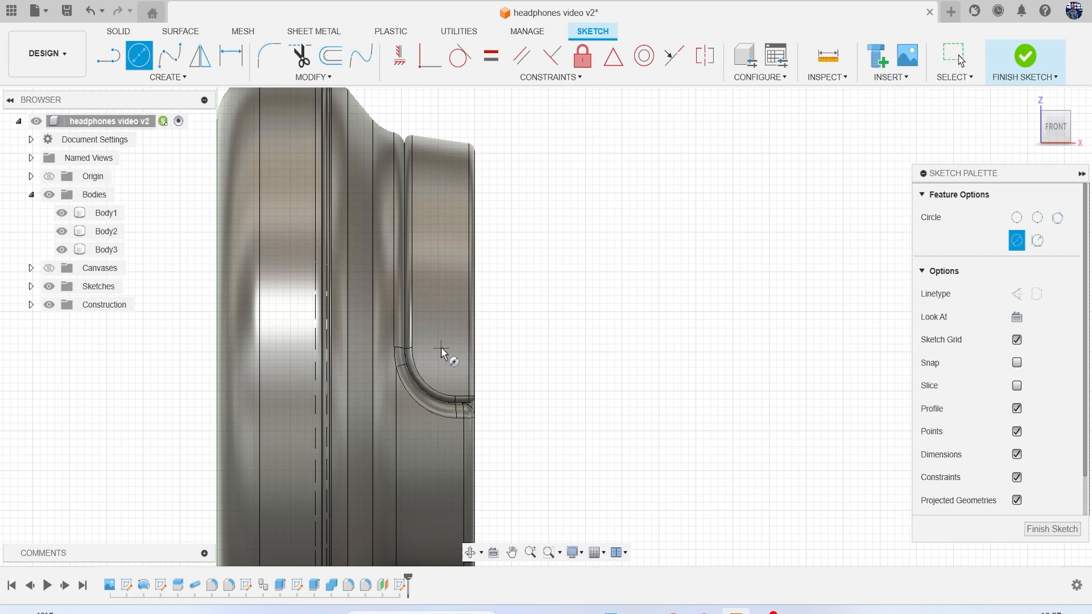
key(p)
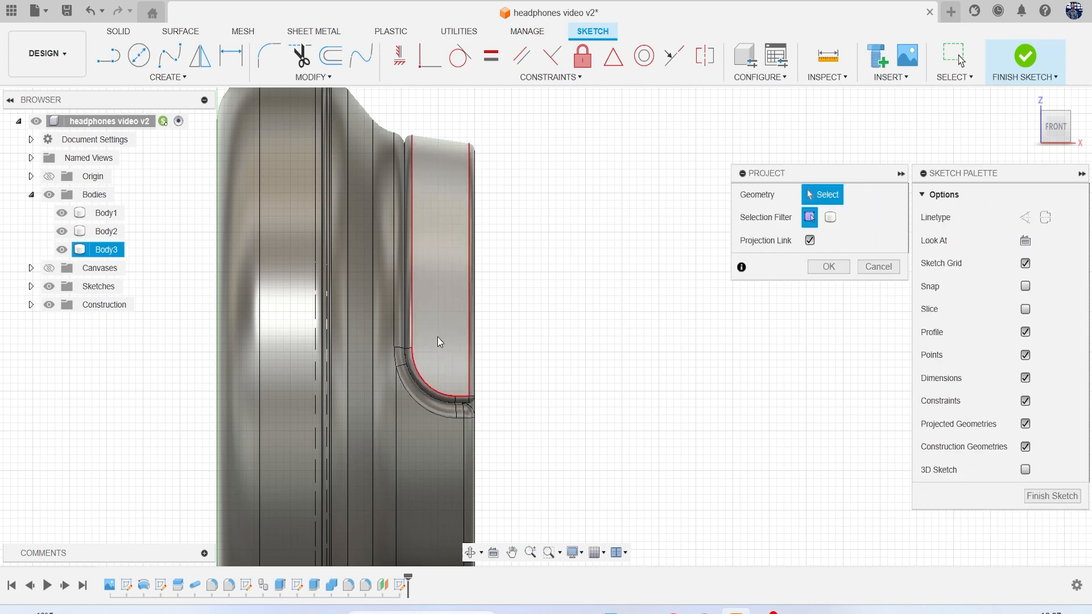
click(436, 353)
click(828, 269)
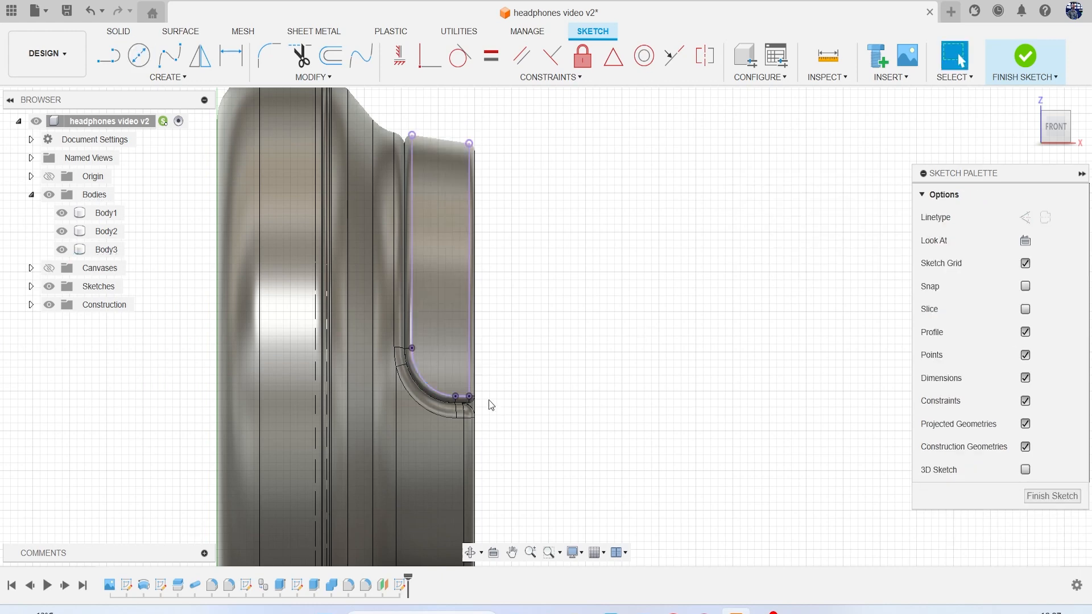
Draw a horizontal line across the projected outline from the rounded corner's upper end, and a circle centred on its midpoint
key(l)
scroll(444, 383, up, 3)
click(389, 324)
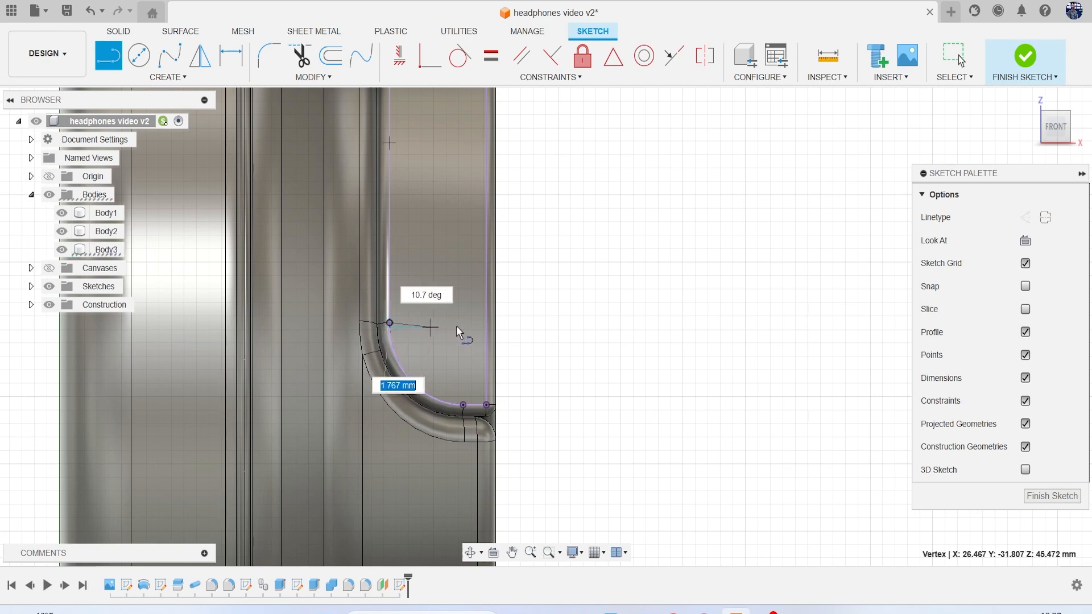
click(486, 323)
key(c)
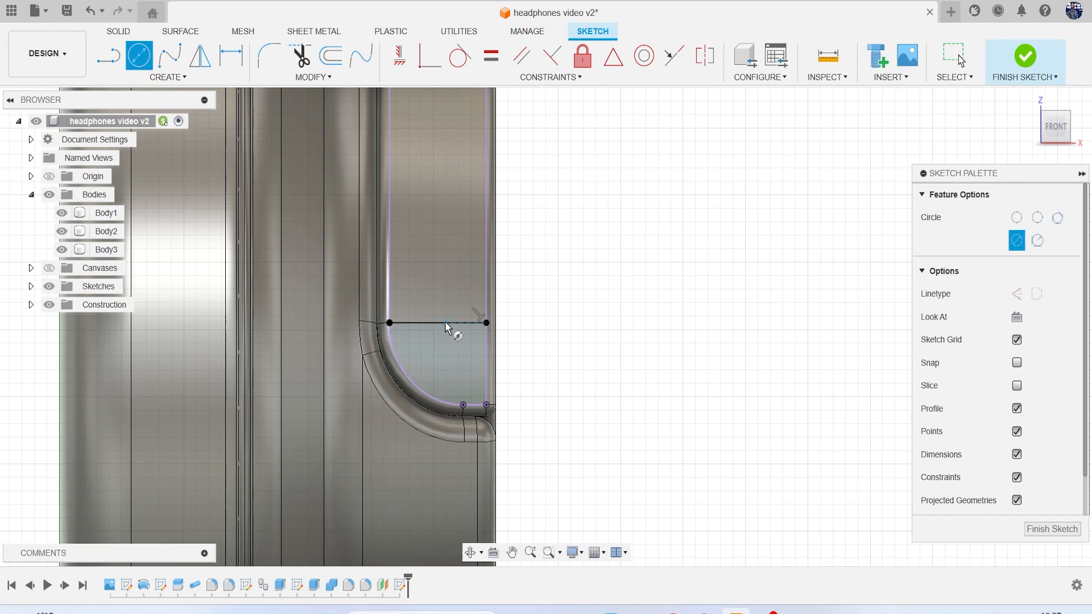
click(439, 323)
click(455, 354)
Extrude both halves of the circle about 86.623 mm through the ear cup as a new body
key(e)
click(448, 336)
click(446, 316)
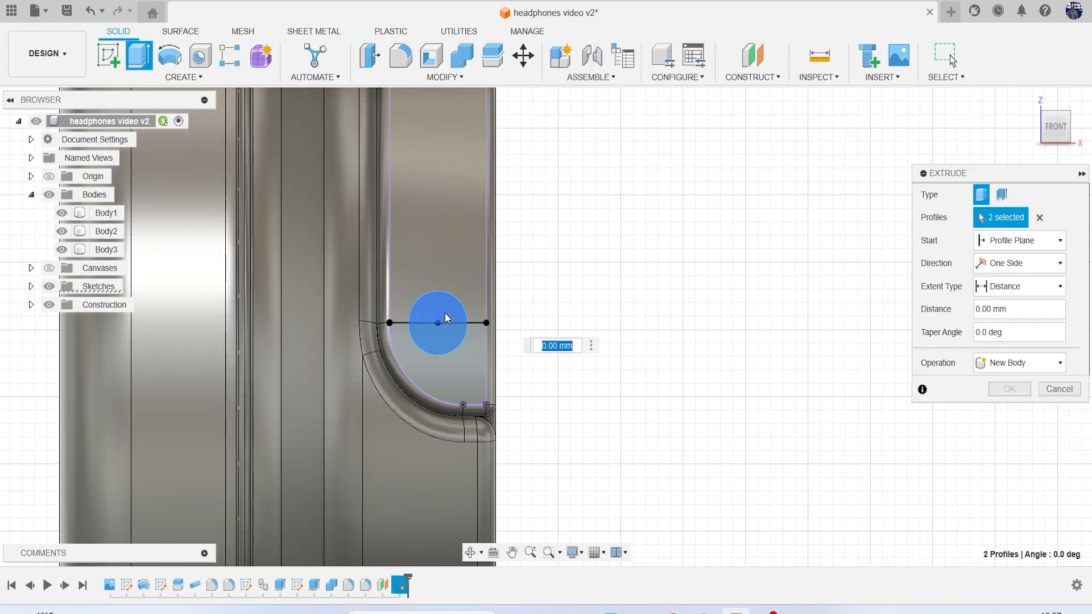
scroll(445, 317, down, 4)
drag(1050, 136, 1018, 146)
scroll(836, 254, down, 2)
middle_drag(836, 254, 466, 312)
drag(290, 325, 559, 320)
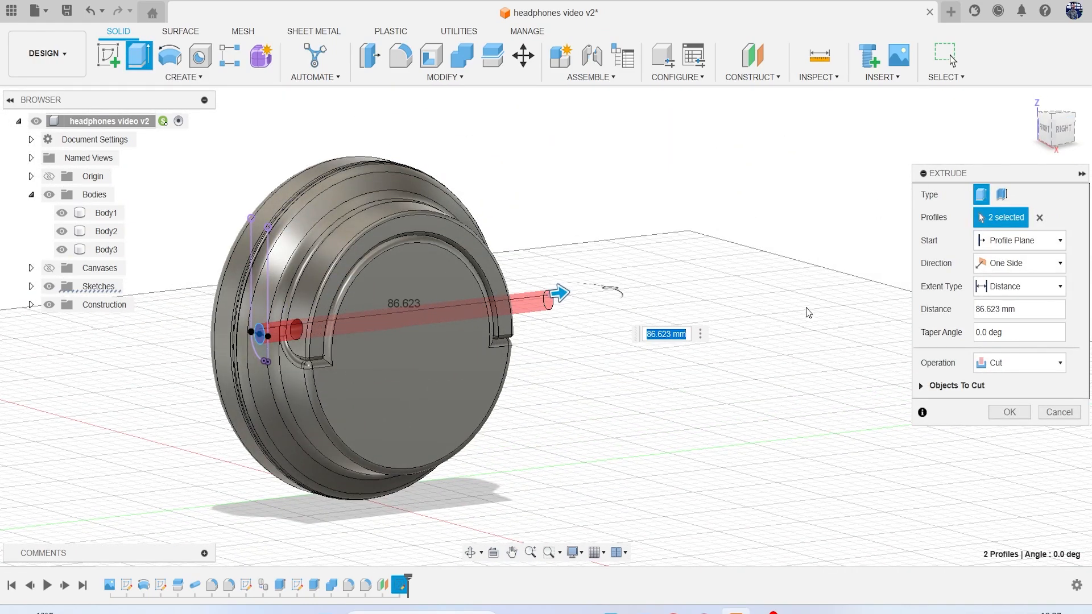
click(1025, 363)
click(1038, 425)
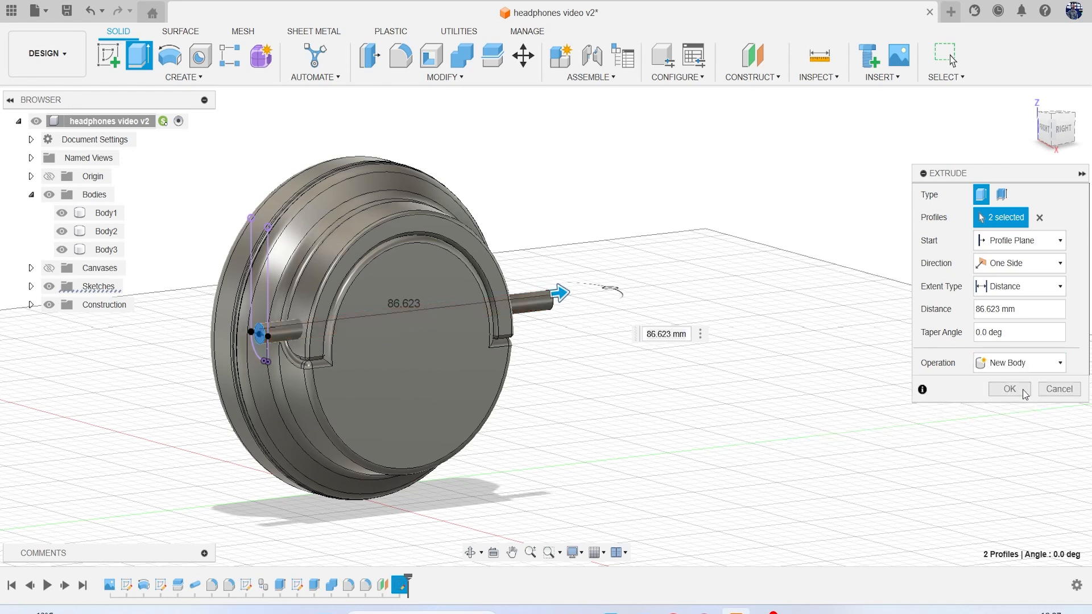
click(1022, 390)
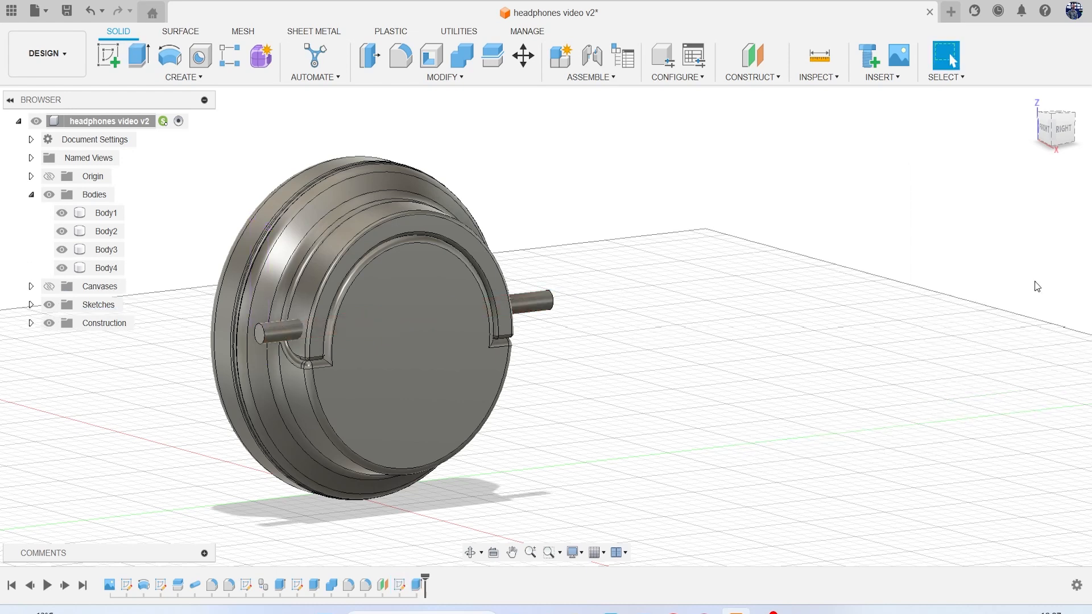
Combine with the Cut operation, using Body2 as target and the rod Body4 as tool, with Keep Tools enabled
click(467, 59)
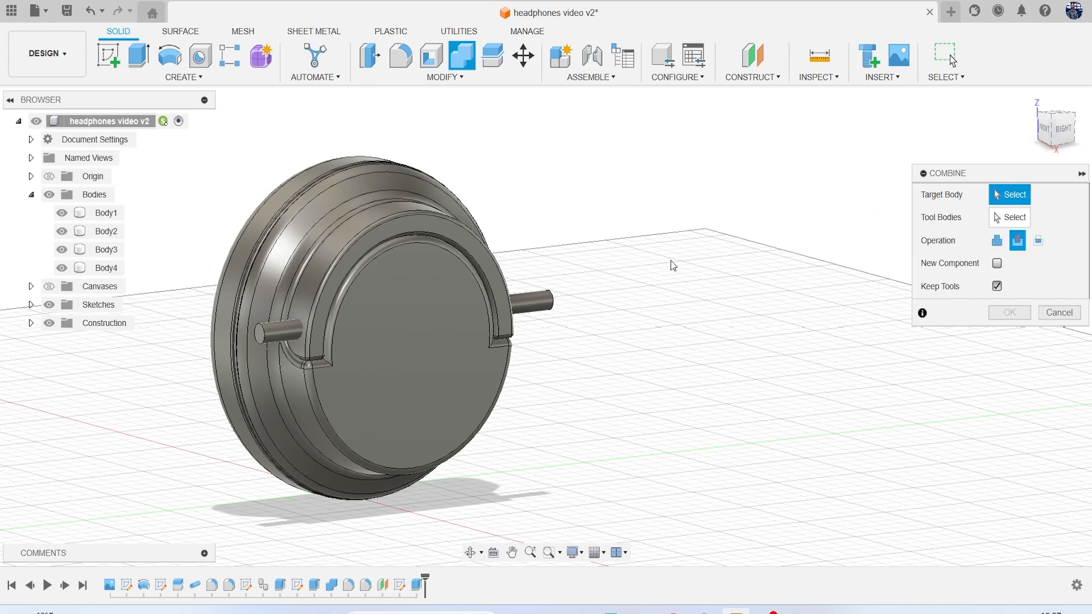
click(405, 347)
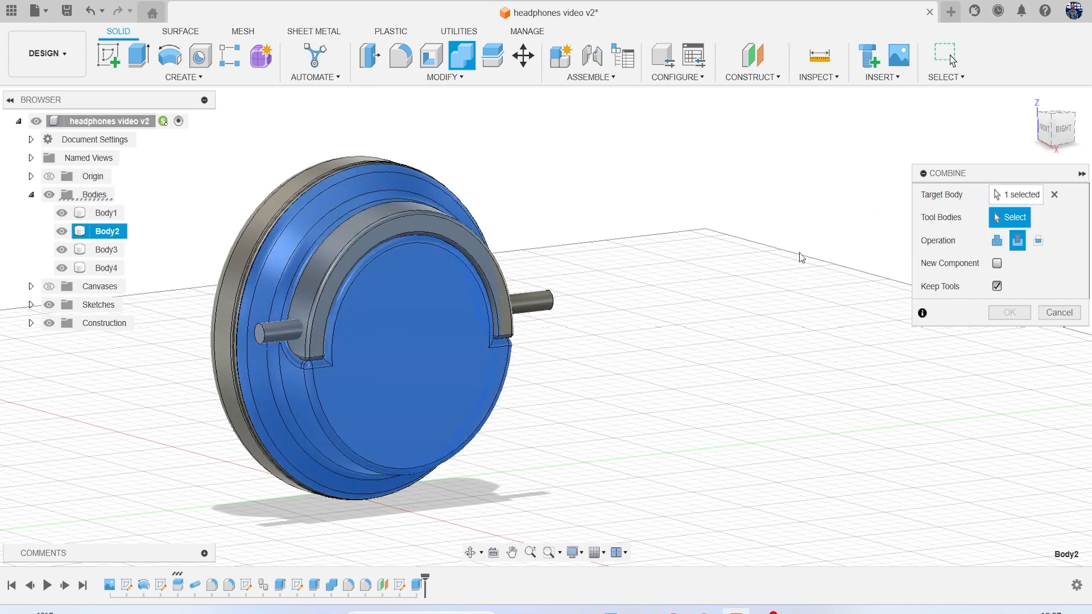
click(549, 297)
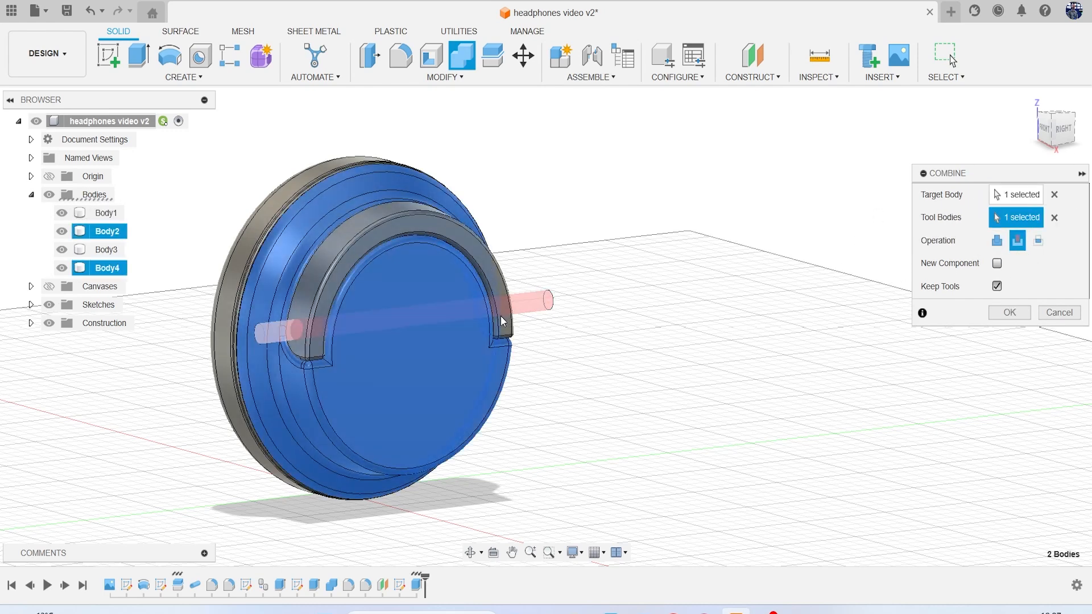
click(1009, 313)
Cut the rod Body4 out of the arch Body3 with Combine, keeping the tool body
click(458, 58)
click(413, 214)
click(543, 301)
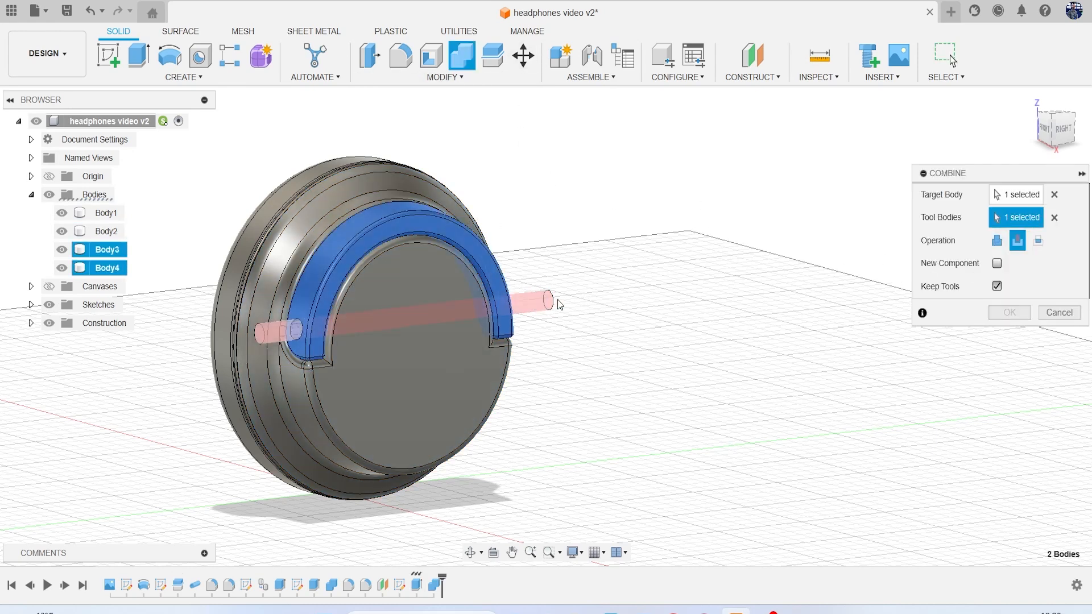
click(1010, 312)
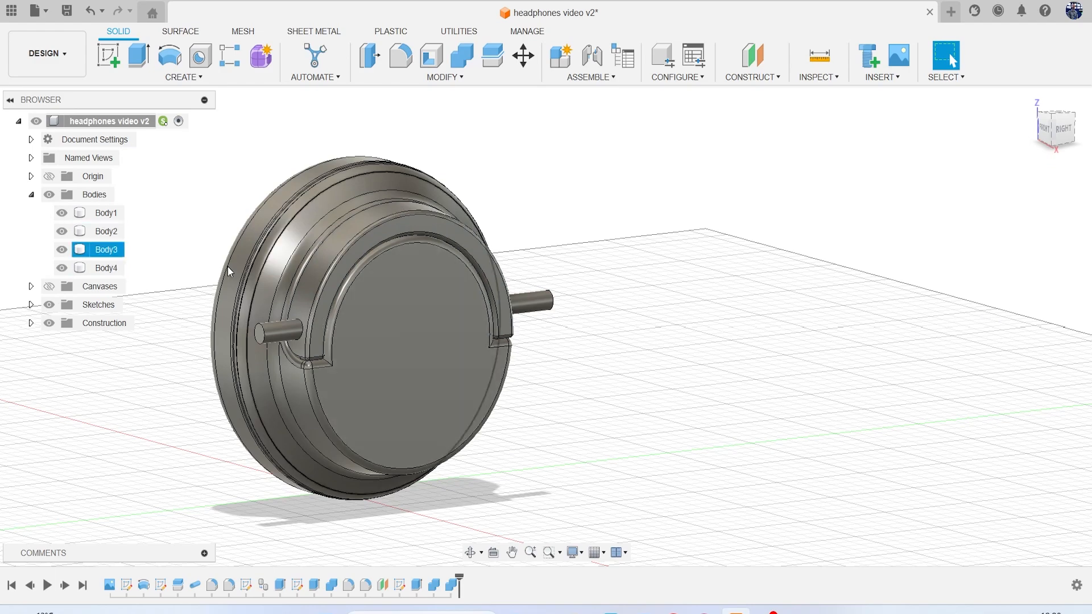
Hide Body1 and the pivot rod Body4 so the rod holes are exposed
click(61, 213)
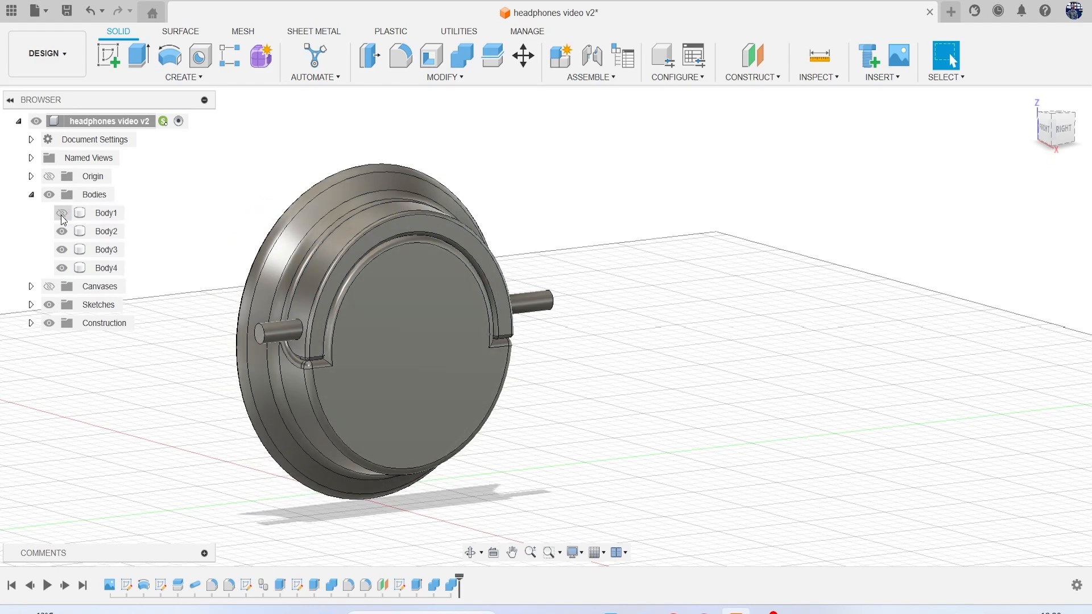
click(61, 269)
mouse_move(1051, 130)
mouse_down()
mouse_move(1077, 118)
mouse_move(1011, 139)
mouse_up()
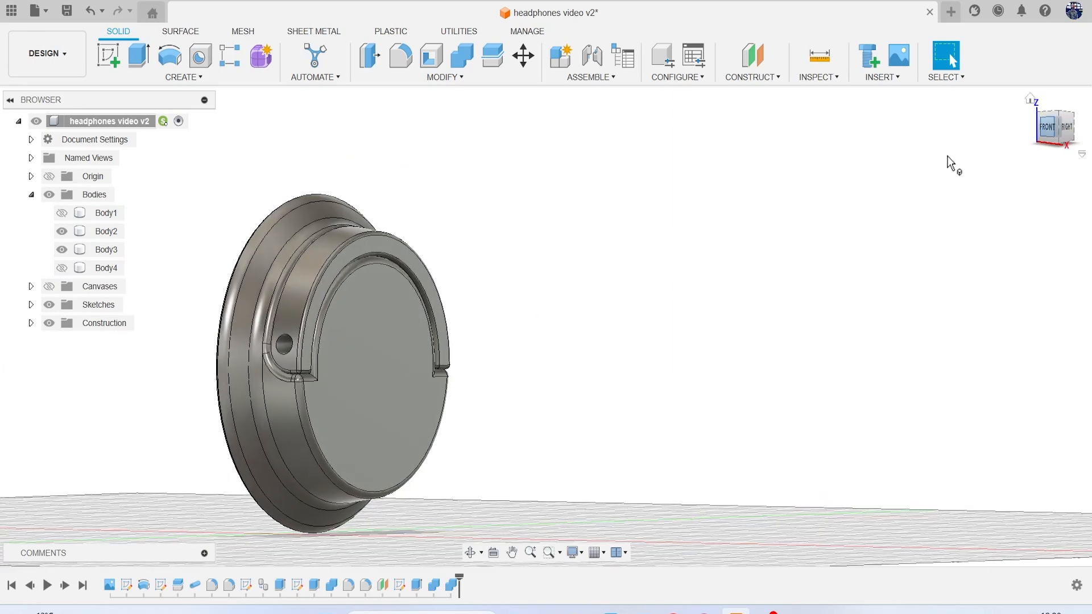
Fillet the outer edges of both rod holes in the arch Body3 with a 0.5 mm radius
scroll(506, 290, up, 10)
key(f)
scroll(371, 335, up, 5)
click(393, 314)
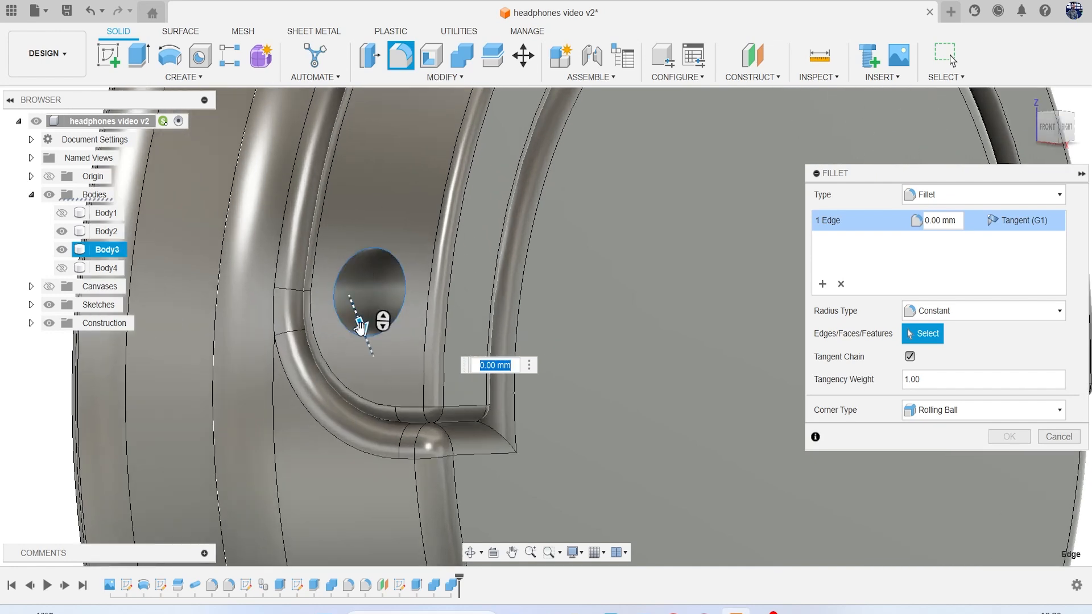
drag(359, 332, 360, 333)
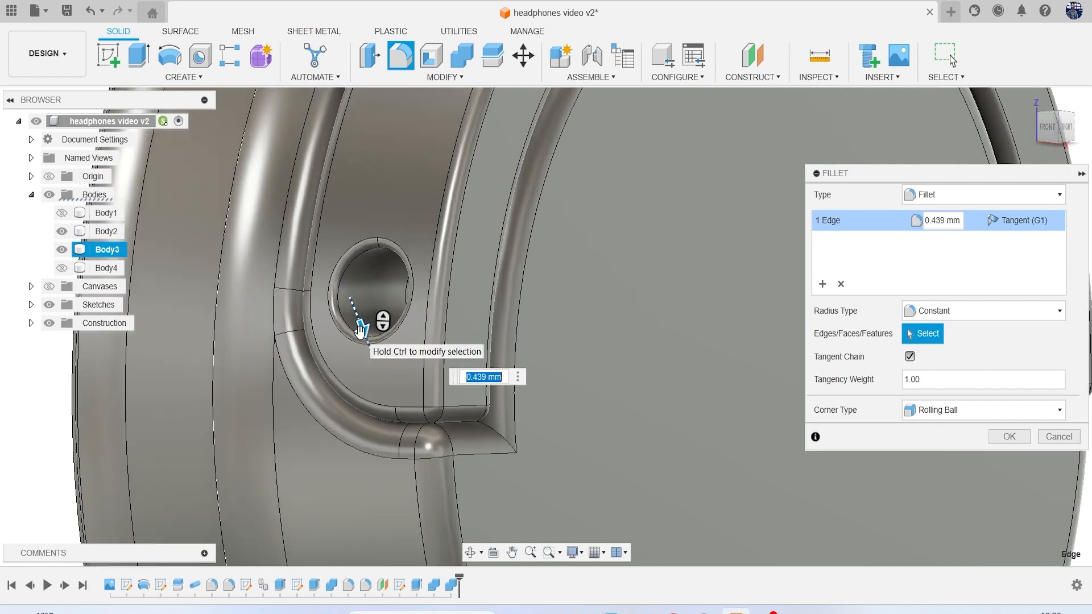
text(.5)
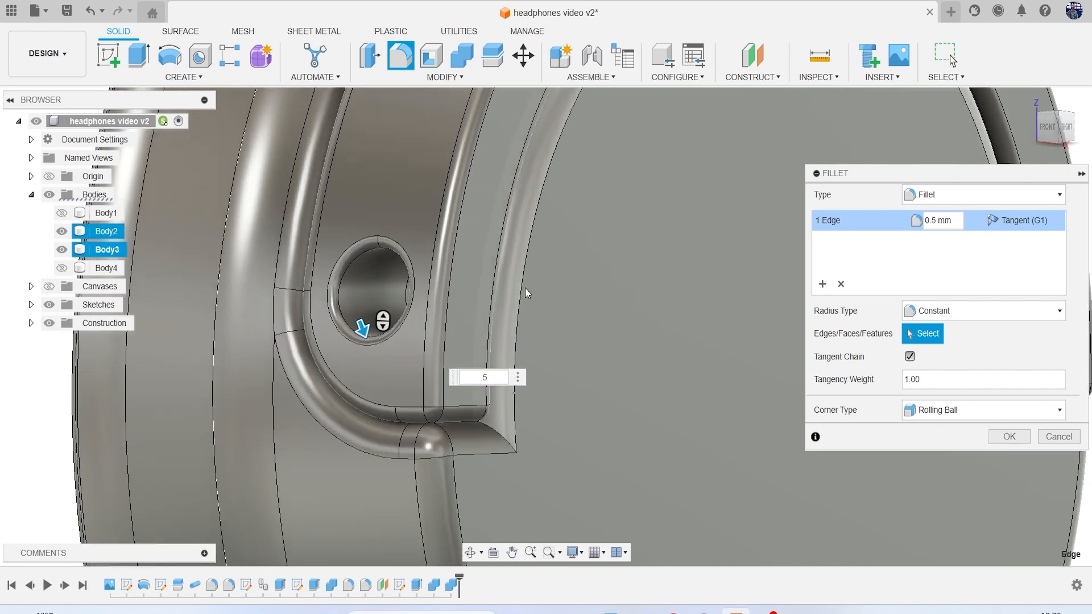
scroll(540, 279, down, 5)
shift+middle_drag(558, 273, 443, 275)
scroll(591, 285, up, 5)
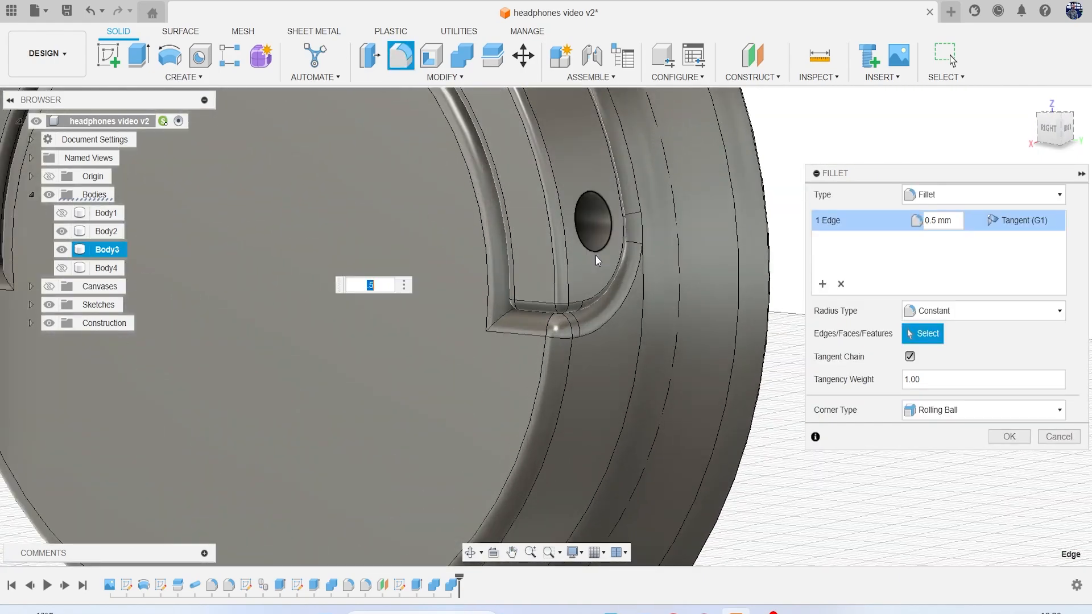
click(558, 273)
click(1009, 436)
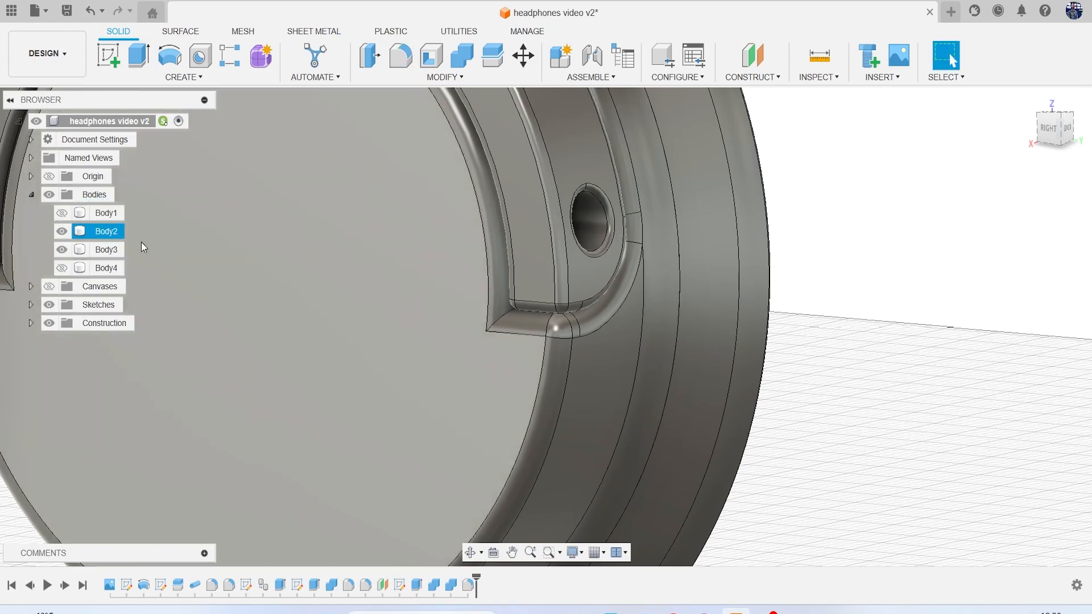
Show the rod Body4 again and shorten one protruding end by offsetting its end face about -9.444 mm
click(62, 268)
scroll(534, 247, down, 4)
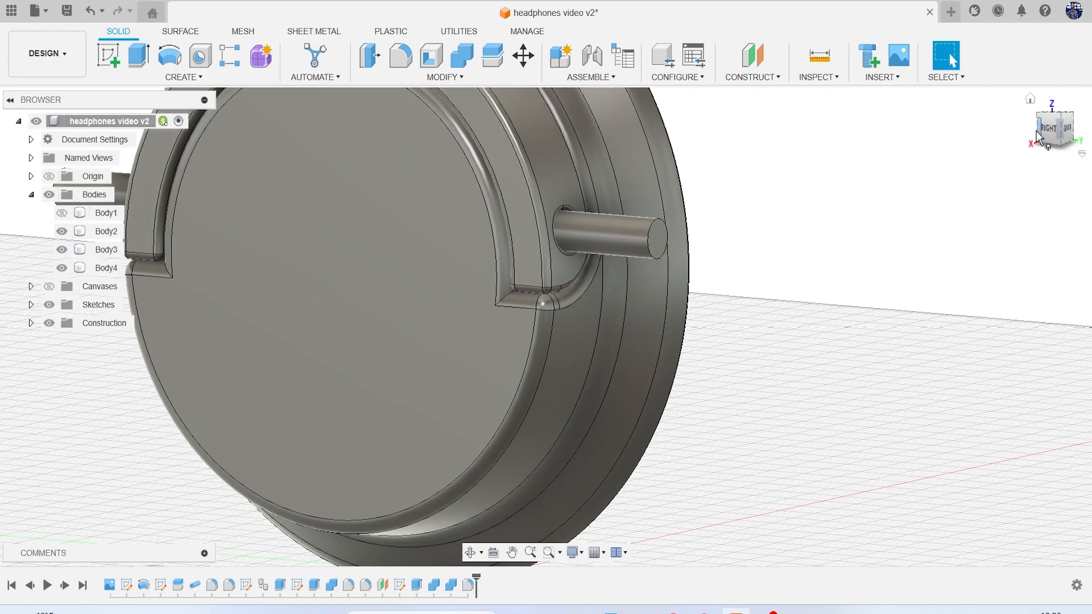
click(1036, 137)
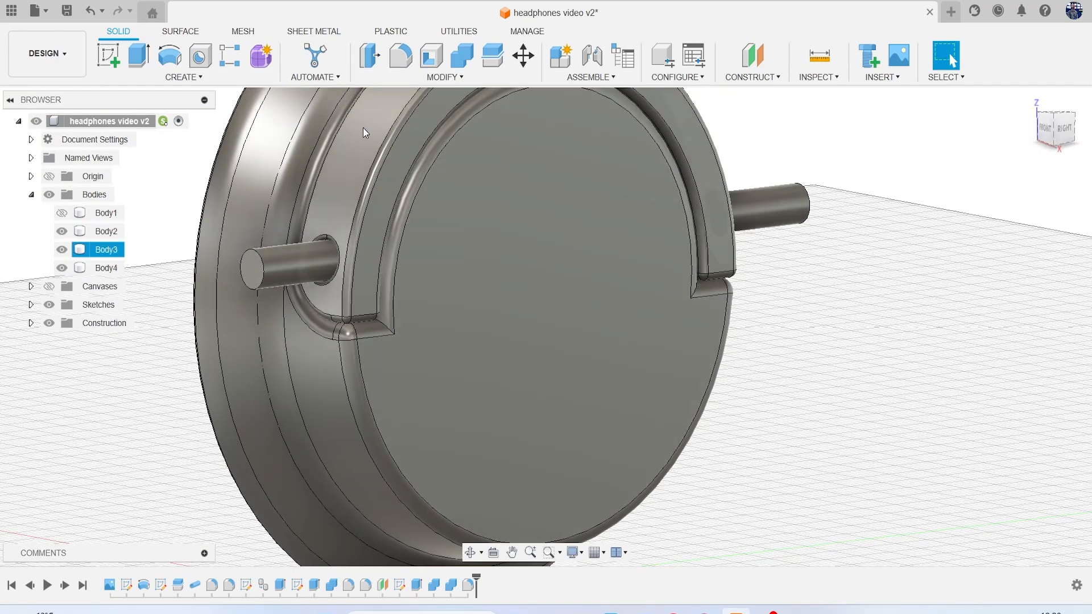
click(371, 63)
scroll(251, 253, up, 4)
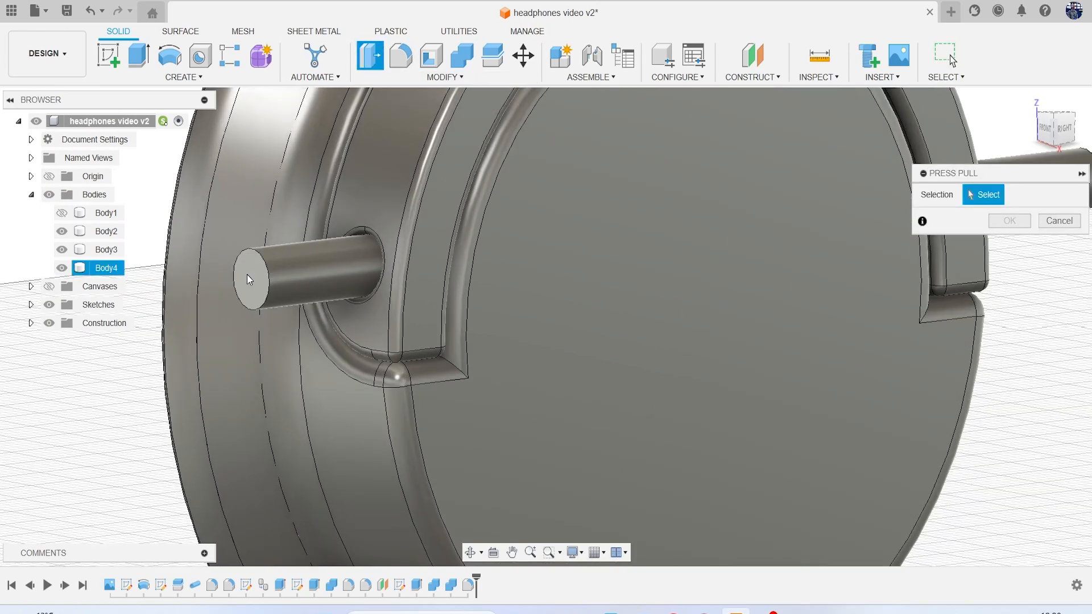
click(248, 276)
click(1066, 127)
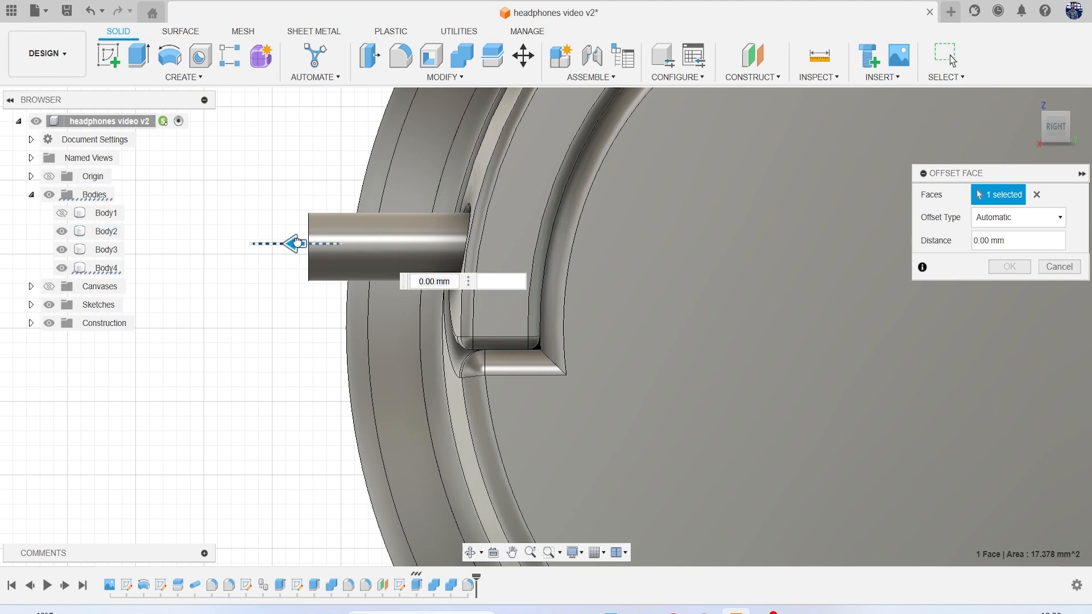
drag(297, 244, 425, 261)
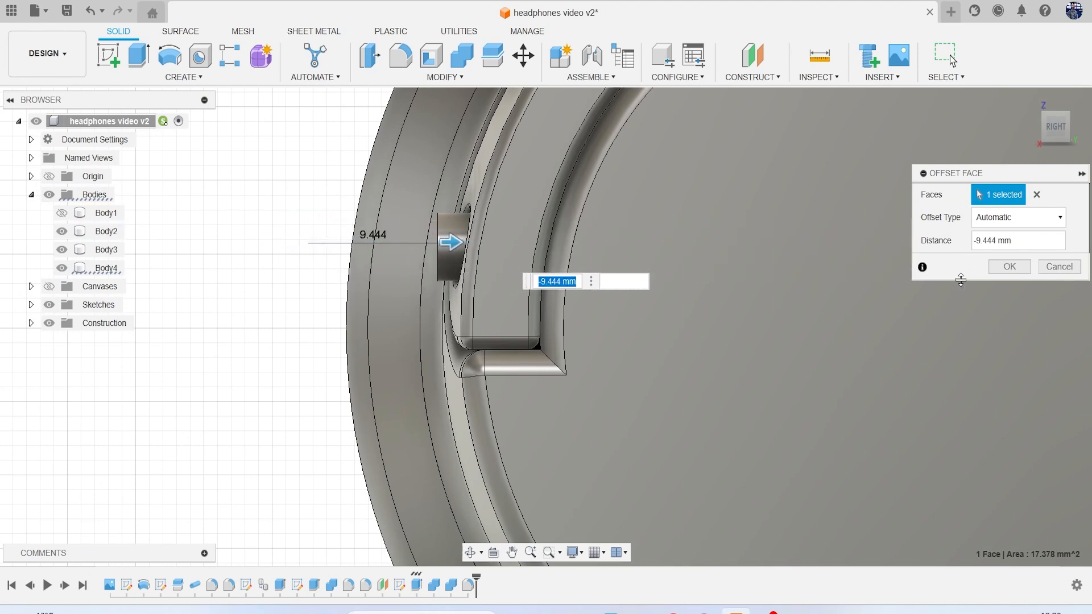
click(1008, 267)
Shorten the rod's opposite protruding end by setting its end face offset distance to about 75.49 mm
scroll(858, 284, down, 5)
middle_drag(798, 294, 462, 253)
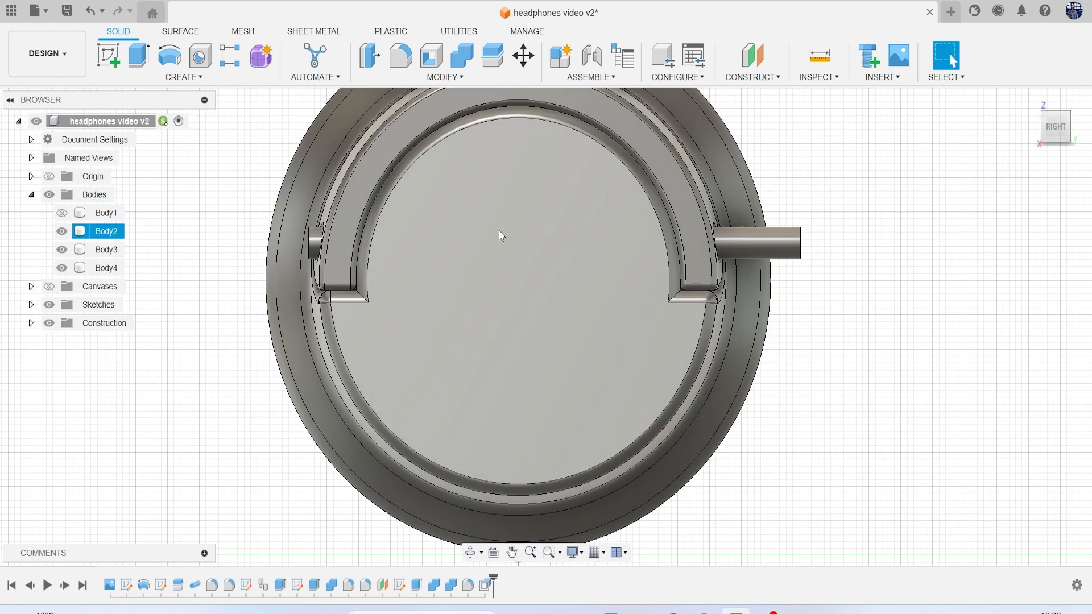
drag(1063, 137, 990, 126)
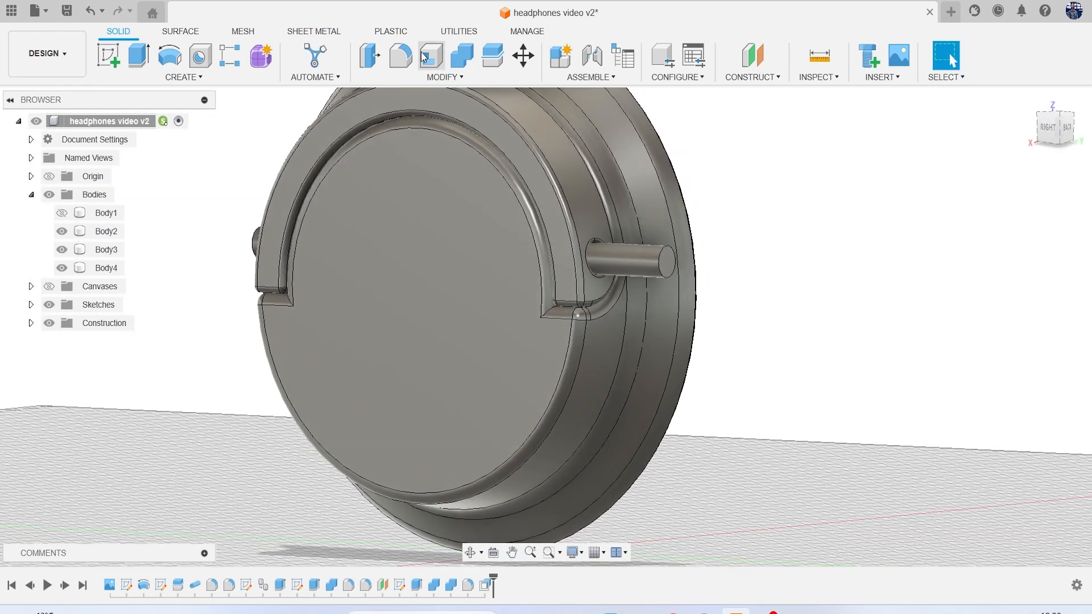
click(370, 55)
scroll(654, 273, up, 5)
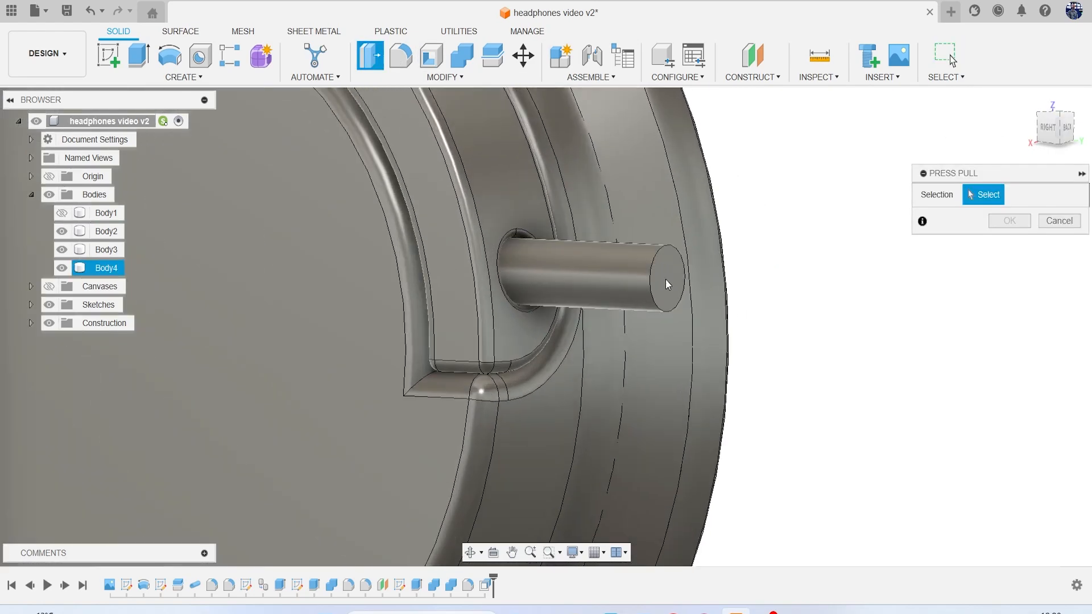
click(666, 278)
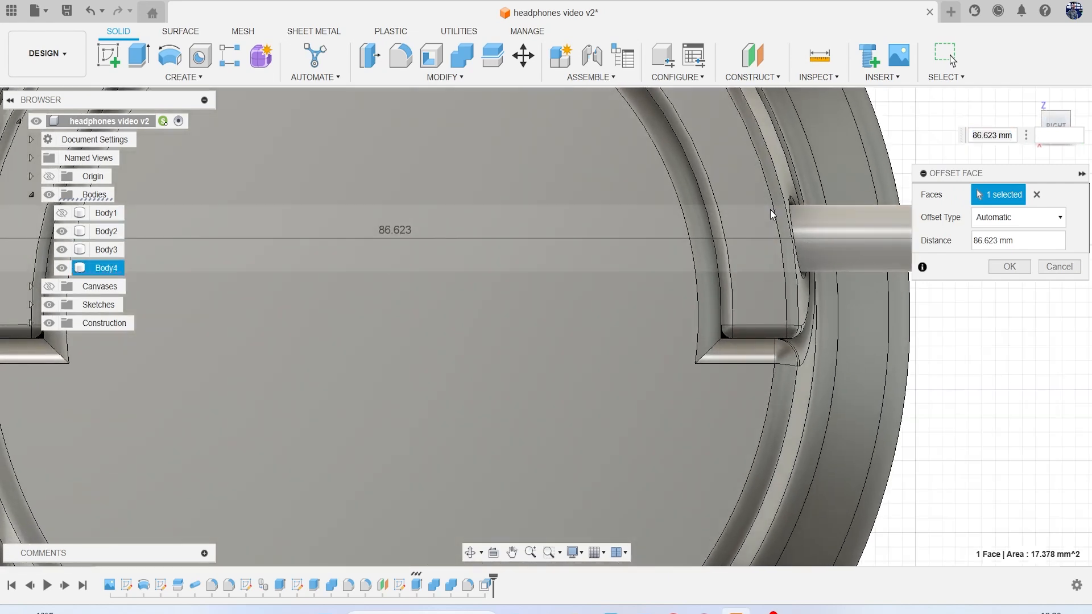
drag(776, 225, 632, 236)
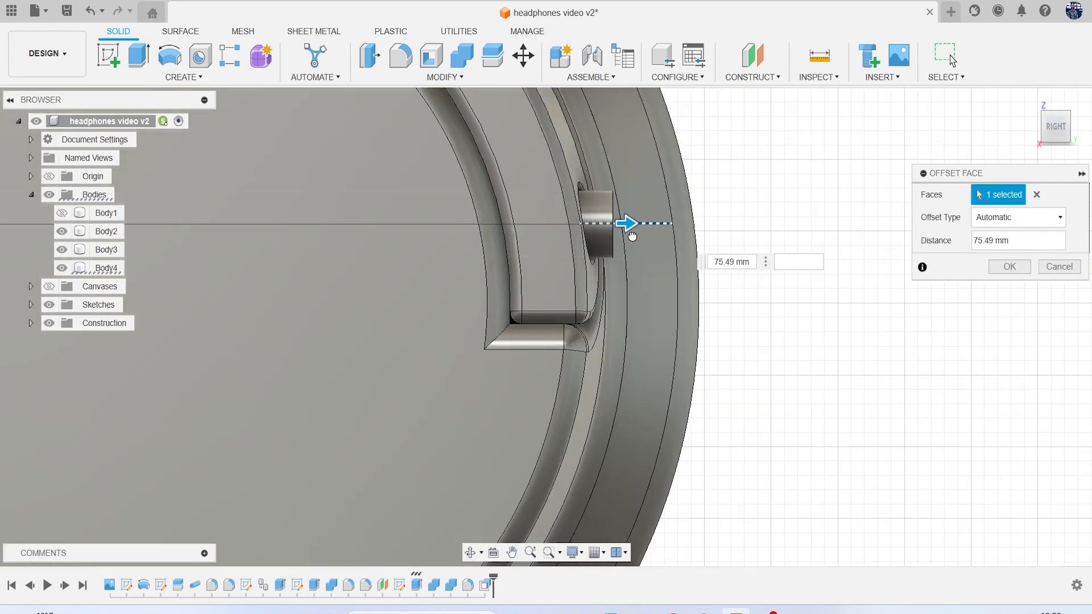
click(1005, 267)
Fillet both end faces of the rod Body4 with a radius of about 1.705 mm
drag(1059, 134, 987, 139)
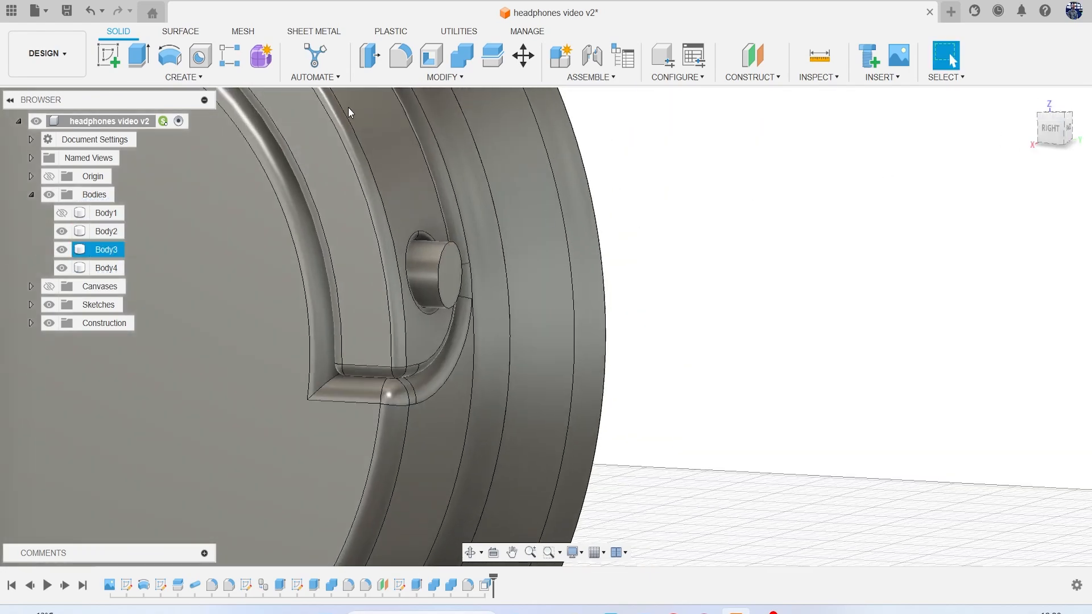
key(f)
click(453, 275)
scroll(386, 272, down, 5)
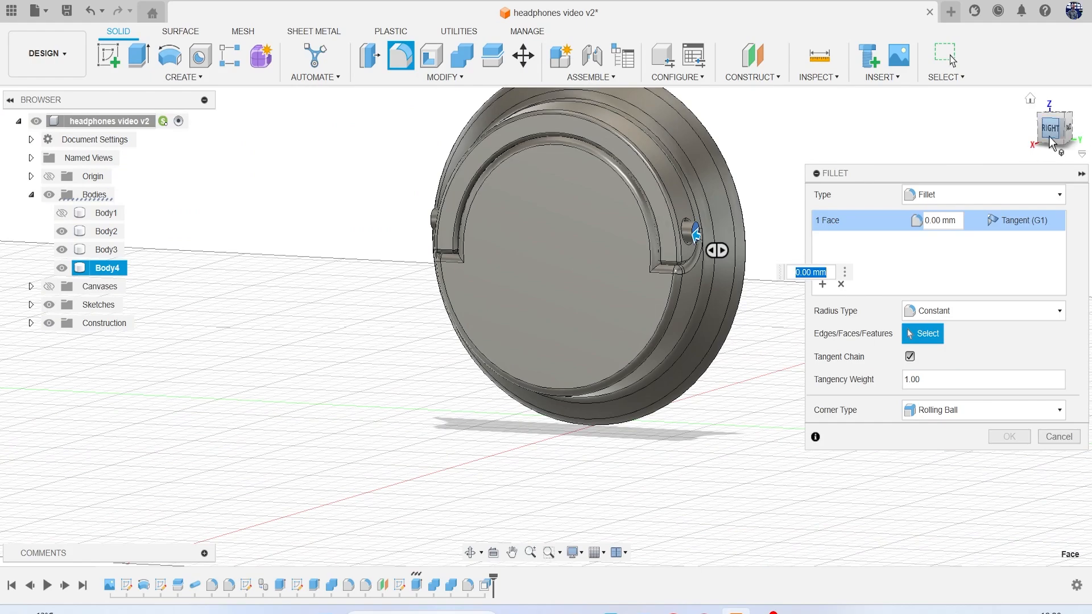
drag(1049, 137, 1084, 138)
scroll(495, 249, up, 6)
click(521, 234)
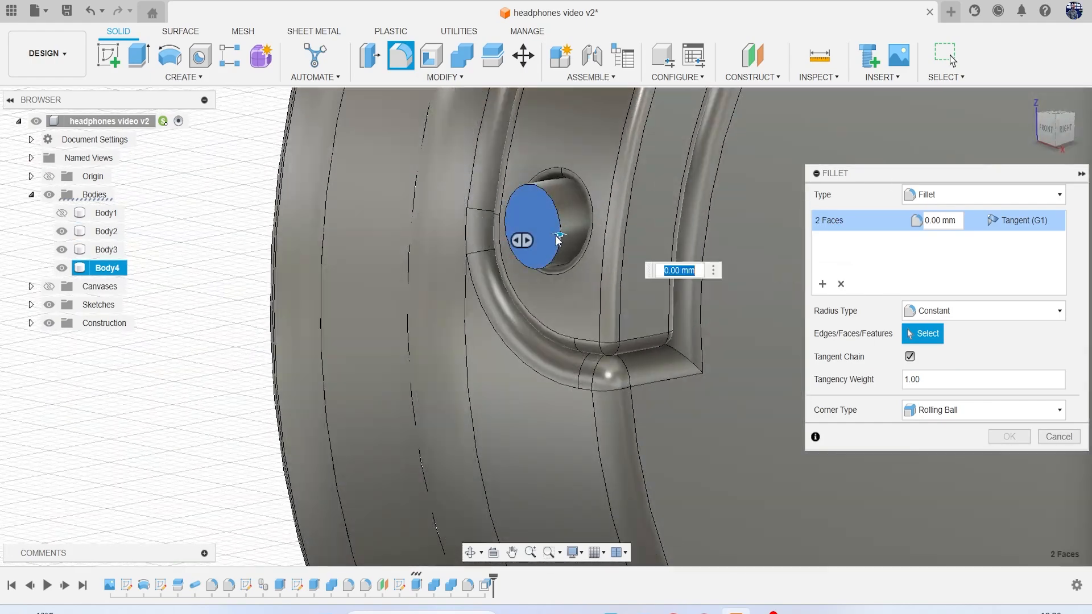
drag(1056, 132, 1047, 132)
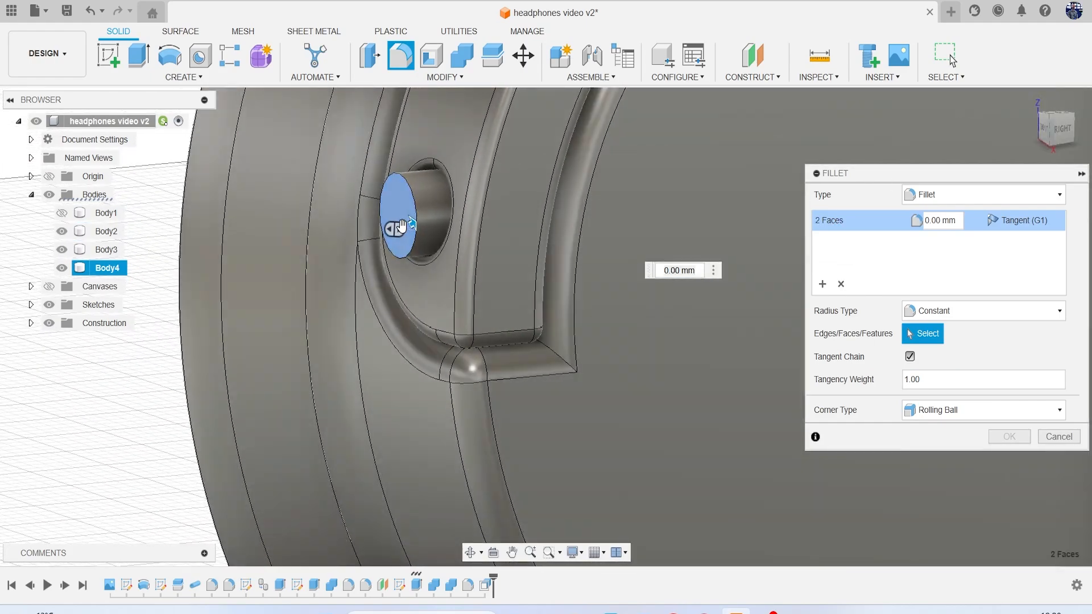
drag(411, 225, 414, 226)
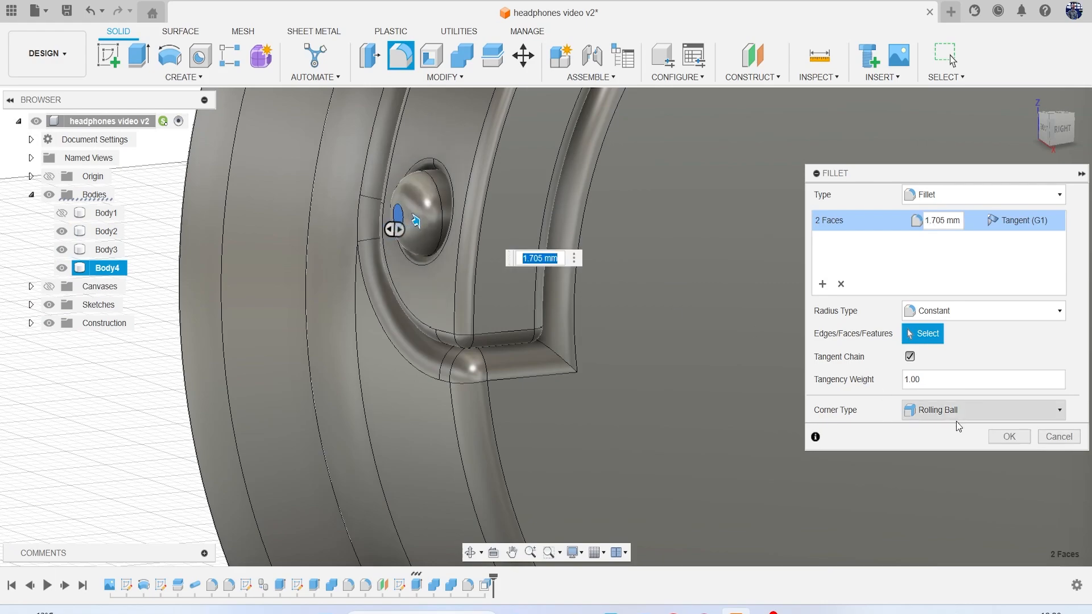
click(1008, 436)
Show Body1 and the headphone reference canvas again
scroll(831, 315, down, 8)
middle_click(831, 314)
middle_click(830, 313)
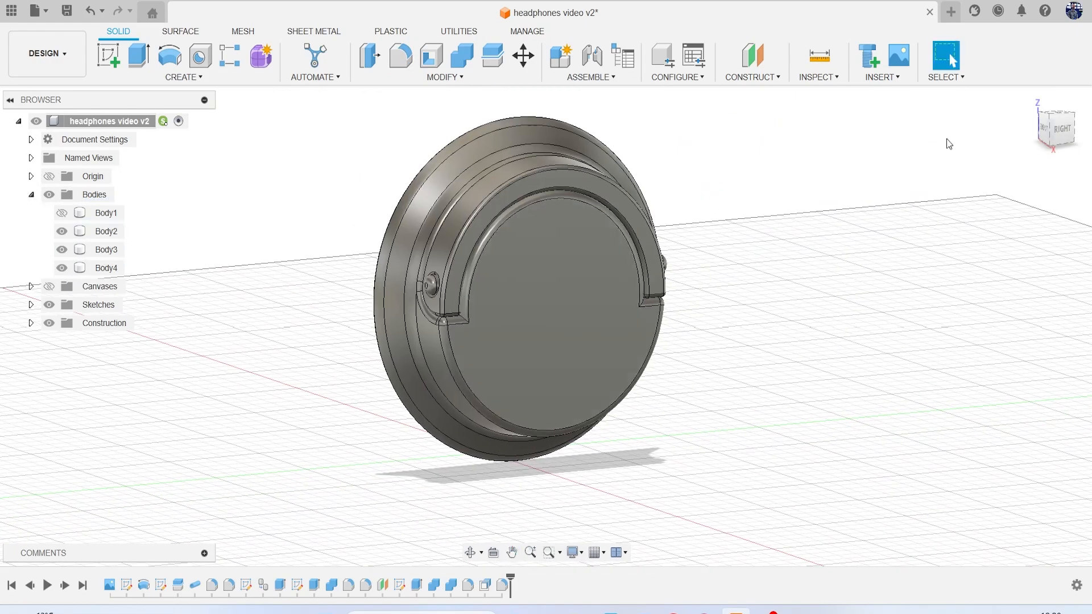
drag(1050, 135, 1002, 135)
click(62, 213)
drag(1055, 131, 1011, 126)
mouse_move(68, 130)
shift+middle_down()
mouse_move(210, 119)
mouse_move(310, 82)
shift+middle_up()
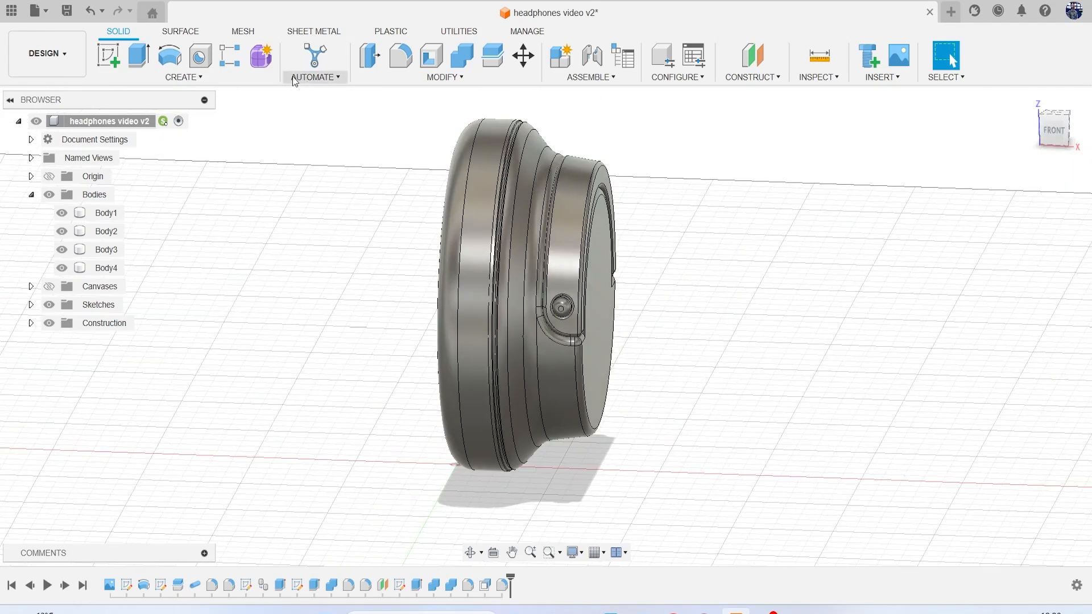
click(49, 286)
scroll(713, 275, down, 2)
middle_drag(716, 355, 715, 409)
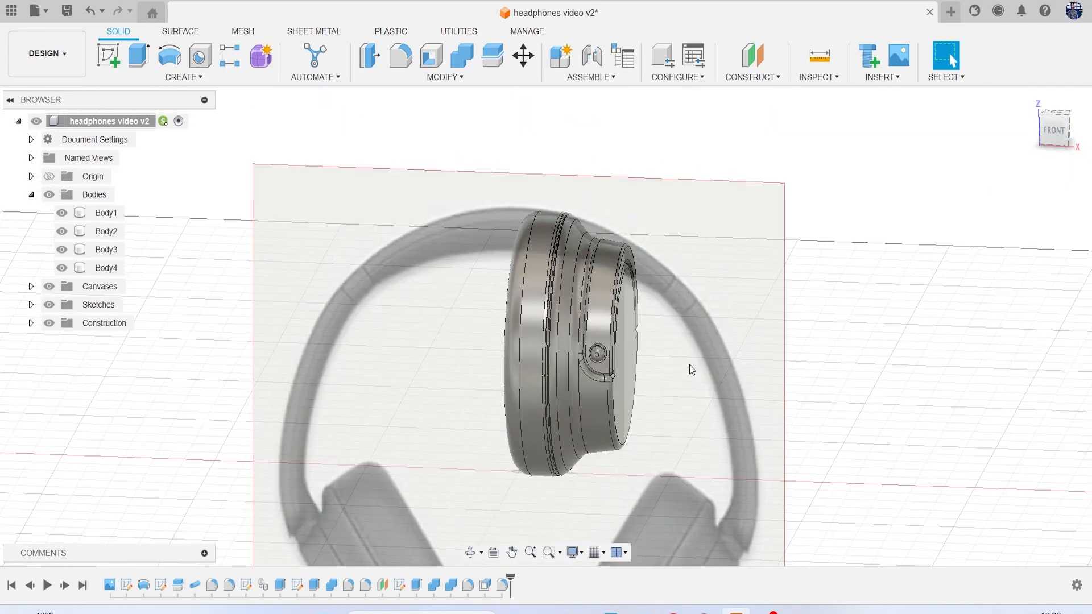
Create a construction plane tangent to the arch Body3's outer curved face at 0.0 deg
click(1048, 135)
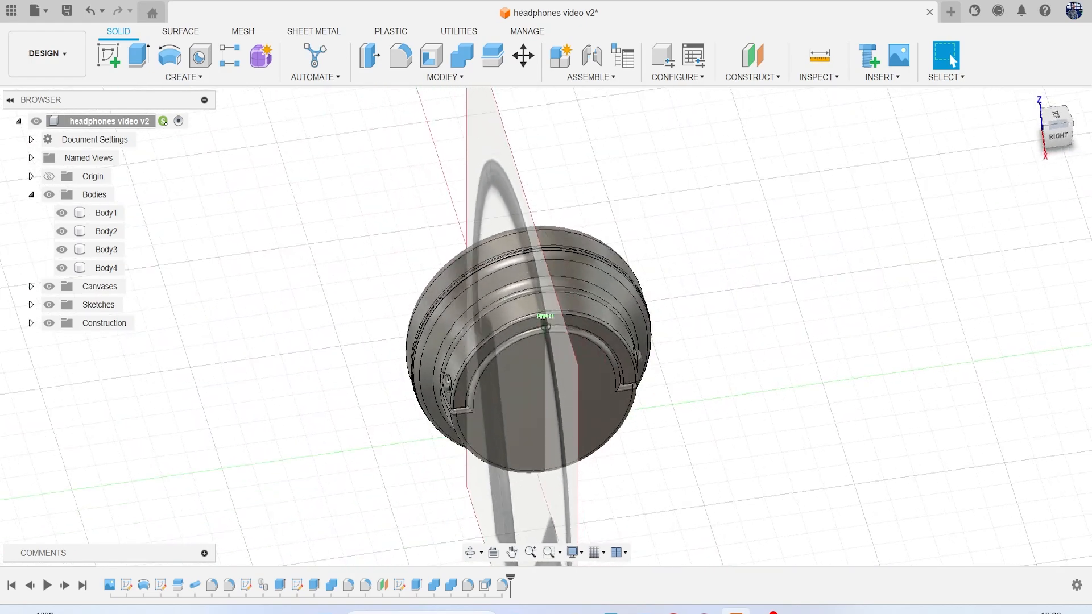
click(739, 80)
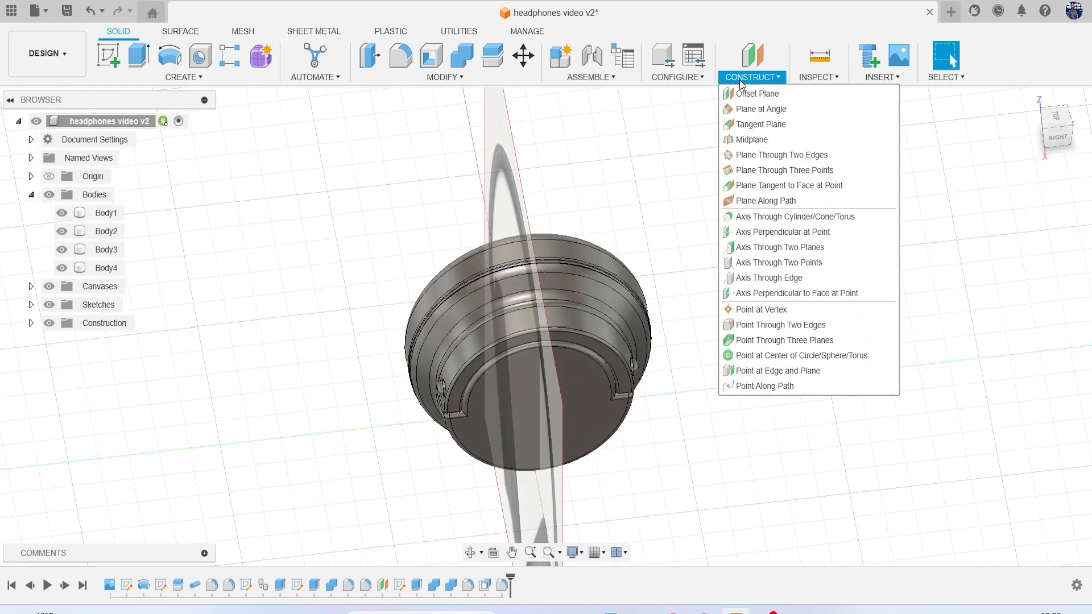
click(779, 119)
click(543, 321)
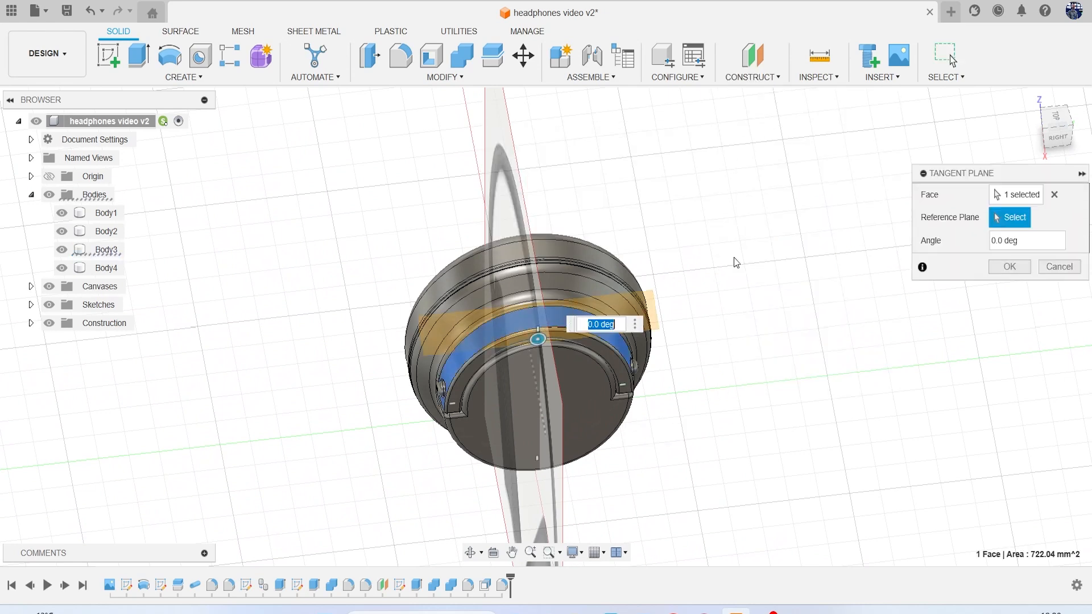
click(1010, 267)
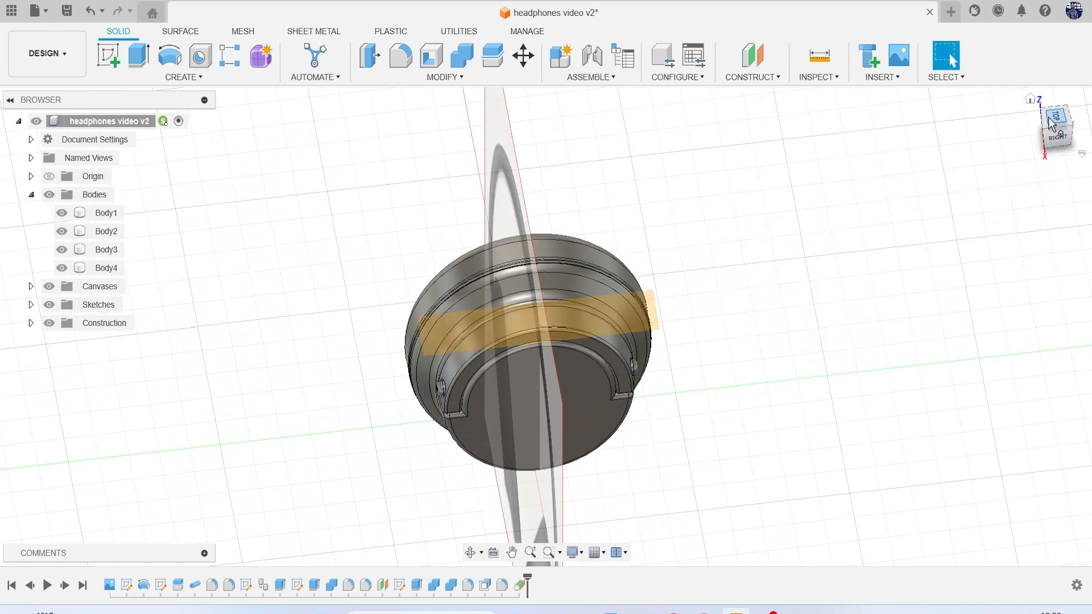
Sketch on the new tangent plane from the top view, project the arch's outer curved face, and finish the sketch
click(1051, 124)
click(108, 55)
click(534, 418)
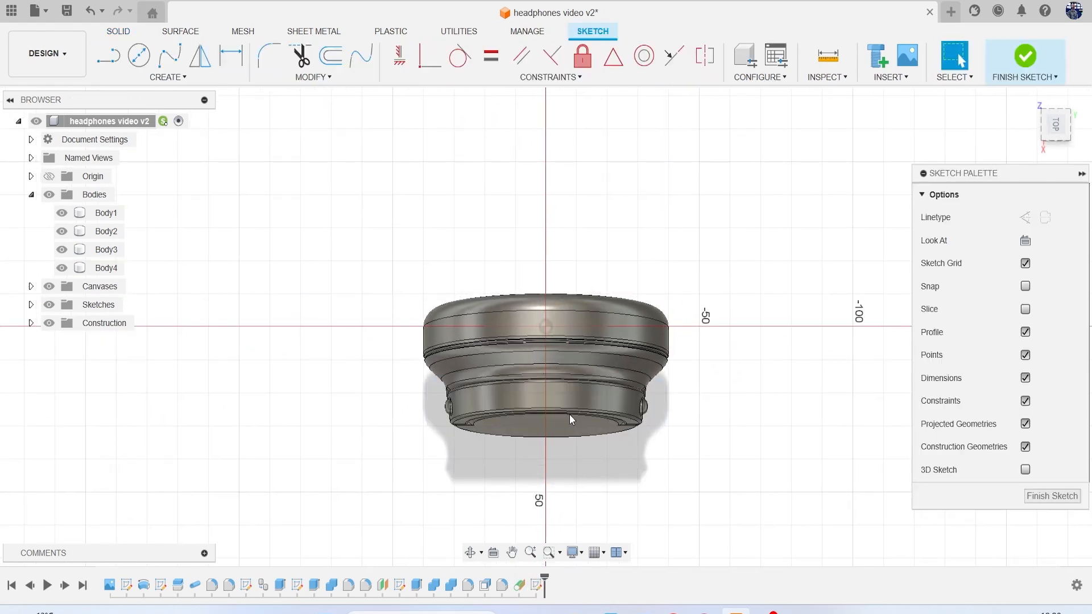
scroll(568, 414, up, 4)
key(p)
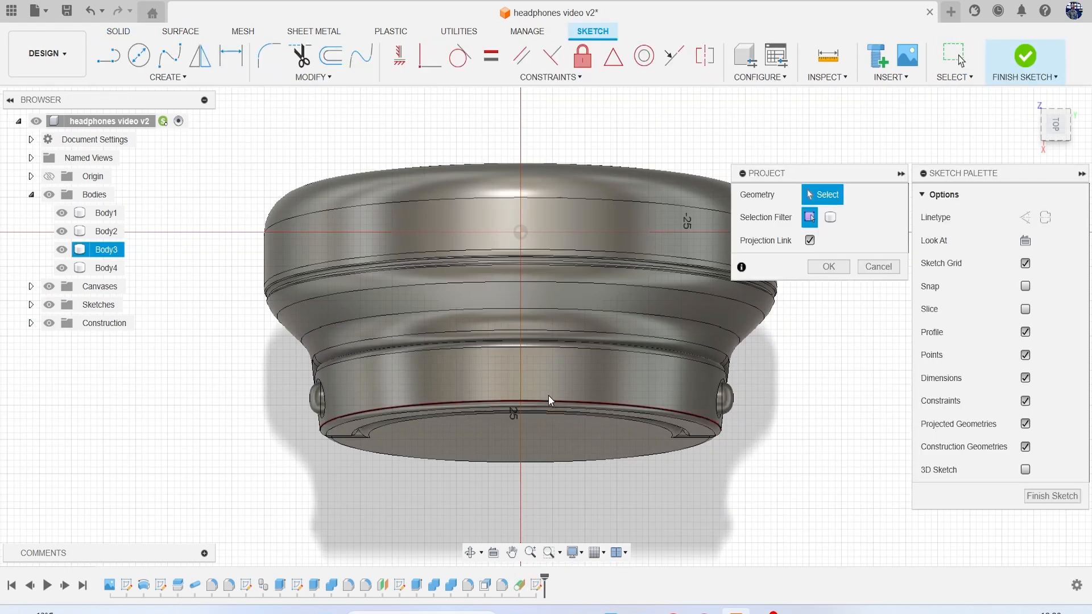
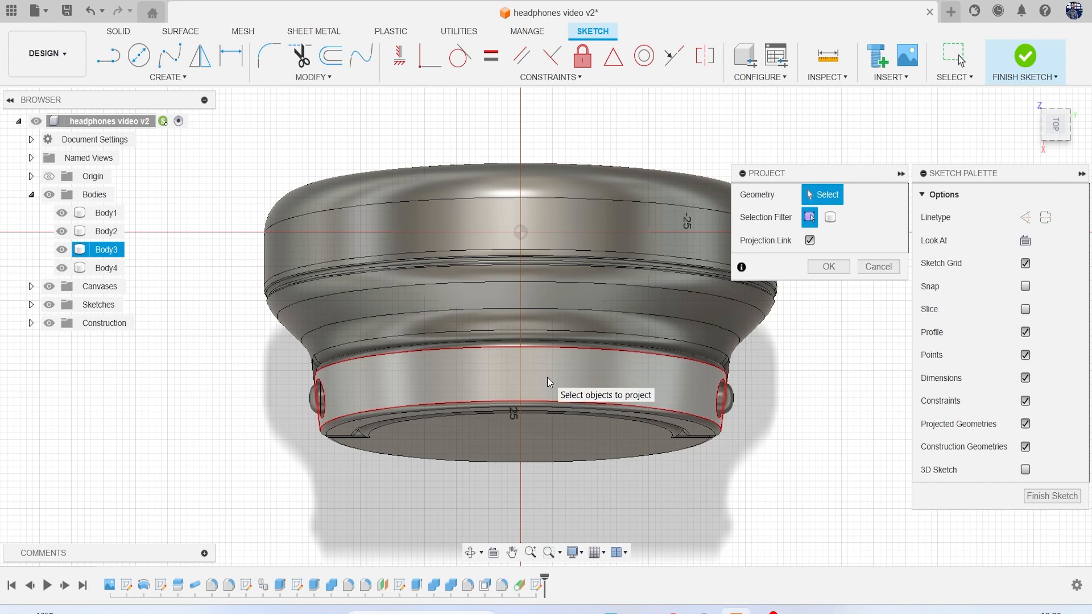
click(548, 377)
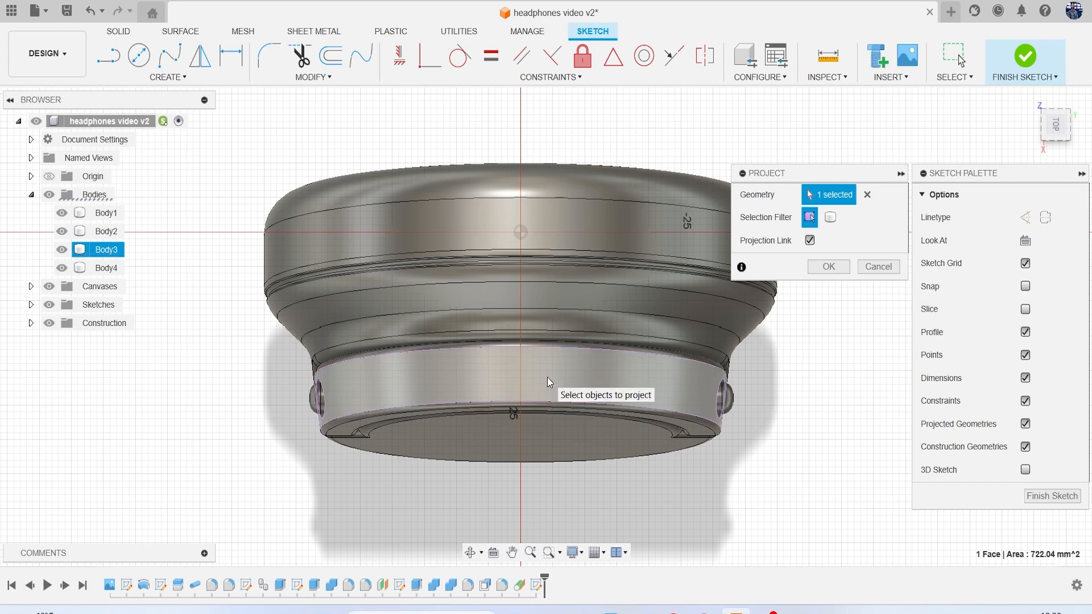
click(1059, 494)
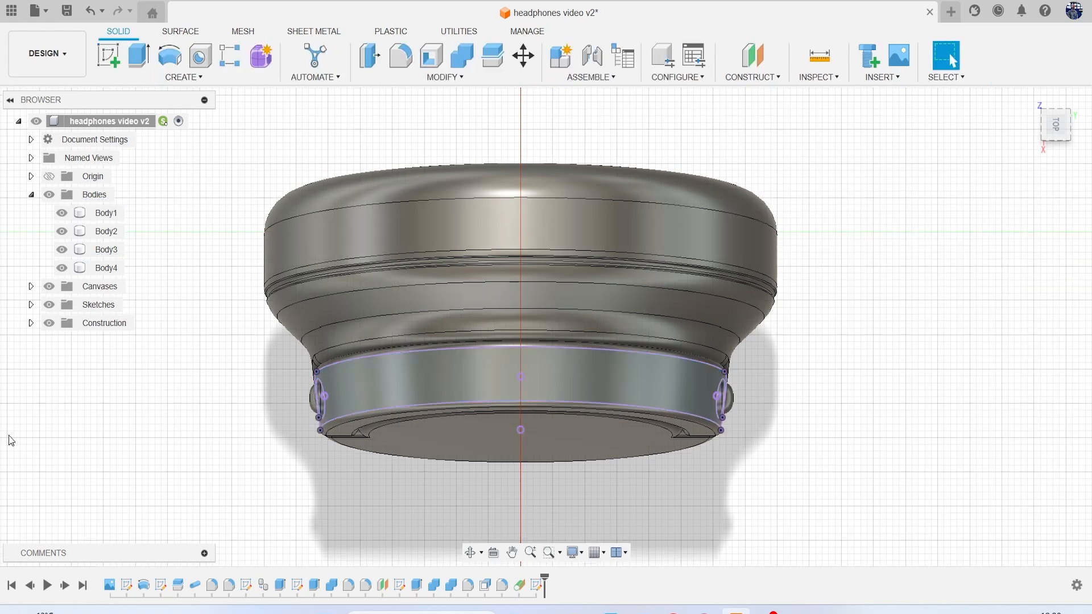
Show the tangent construction plane Plane2
click(30, 323)
click(62, 360)
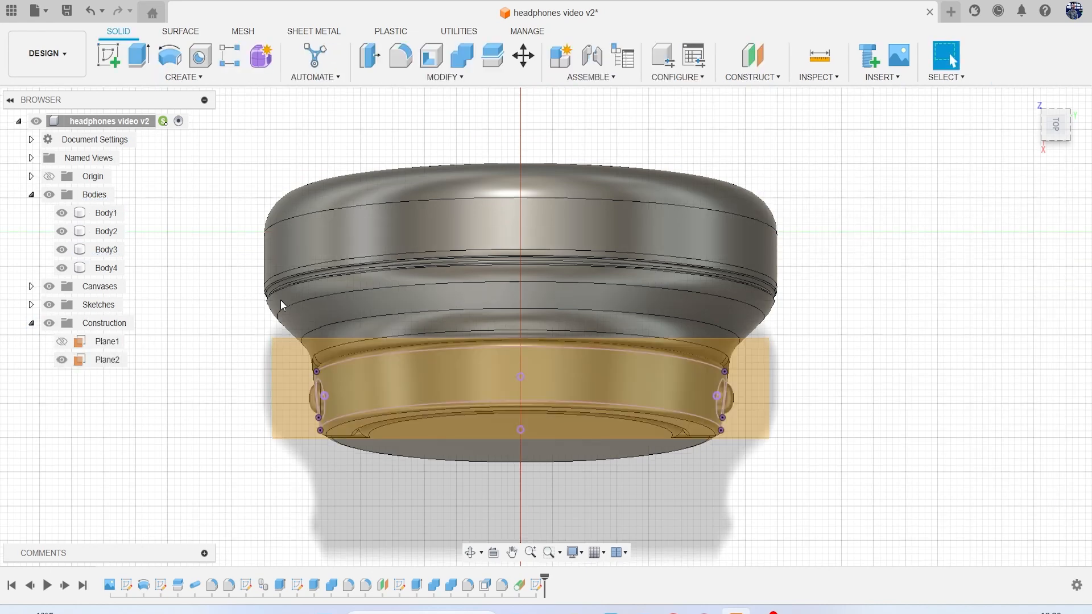
click(108, 55)
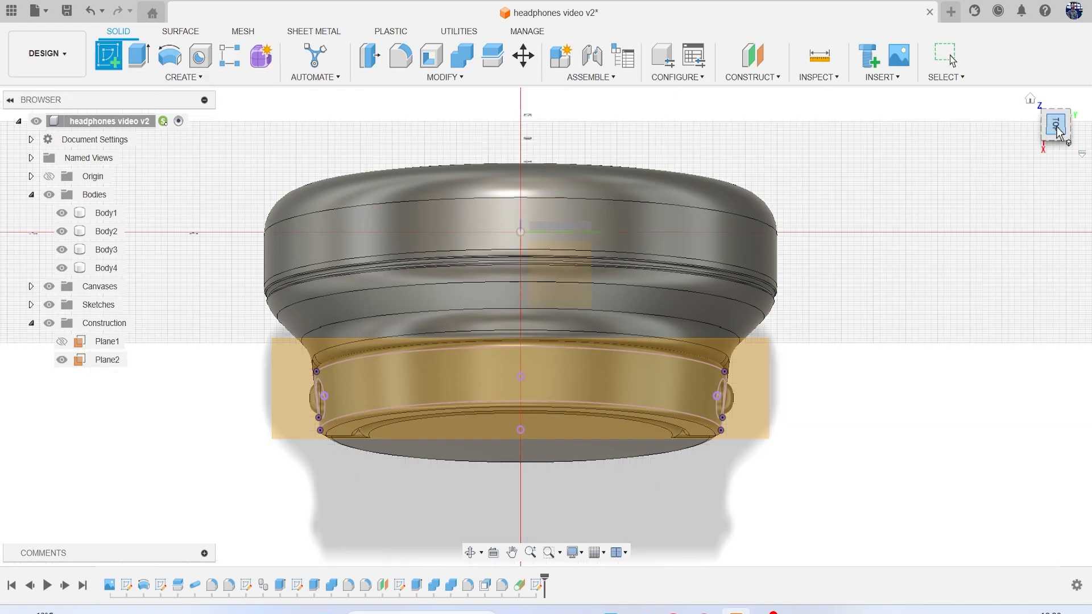
click(1059, 132)
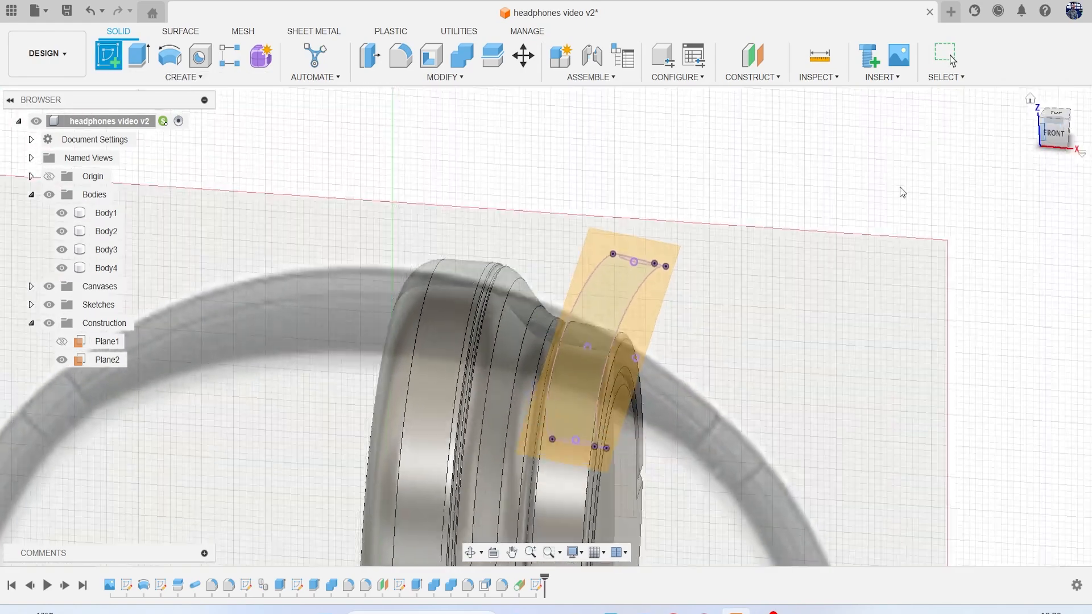
key(Escape)
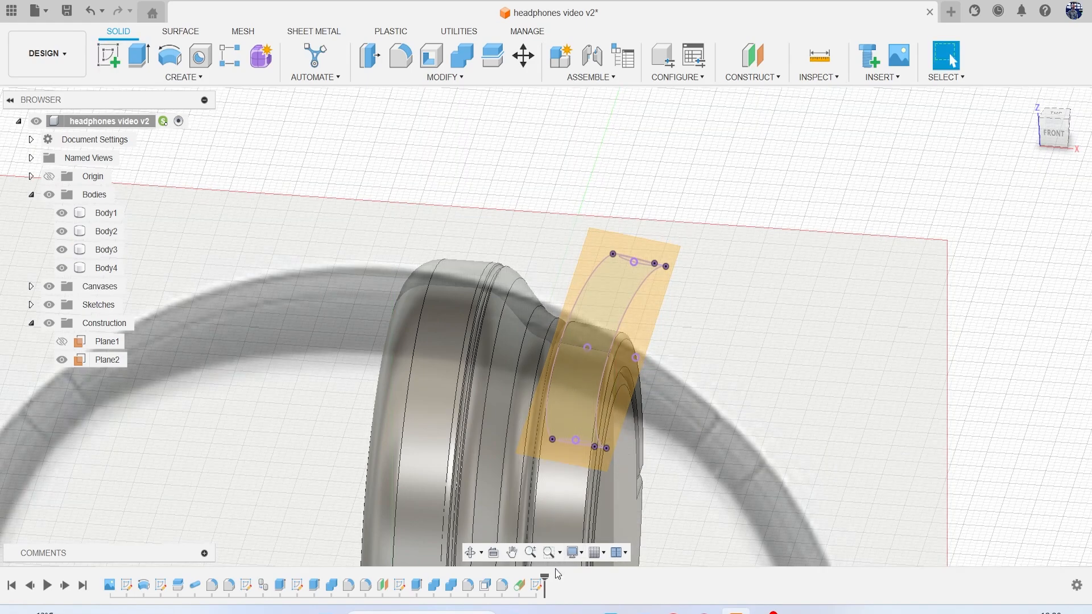
Reopen the sketch with the arch's projected outer face for editing and hide Plane2
right_click(539, 592)
click(578, 424)
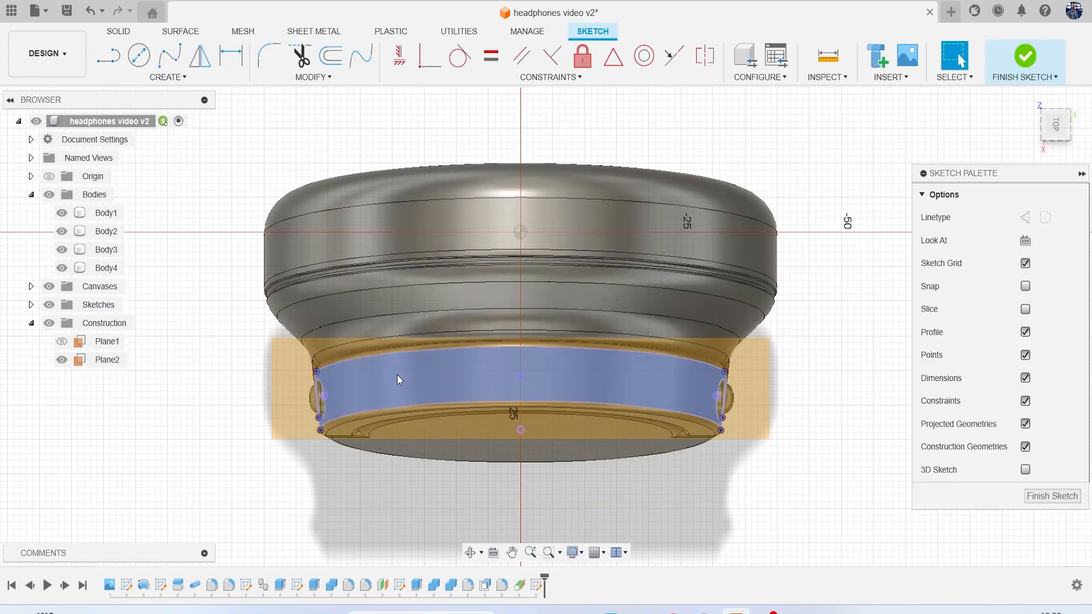
click(62, 359)
scroll(476, 405, up, 4)
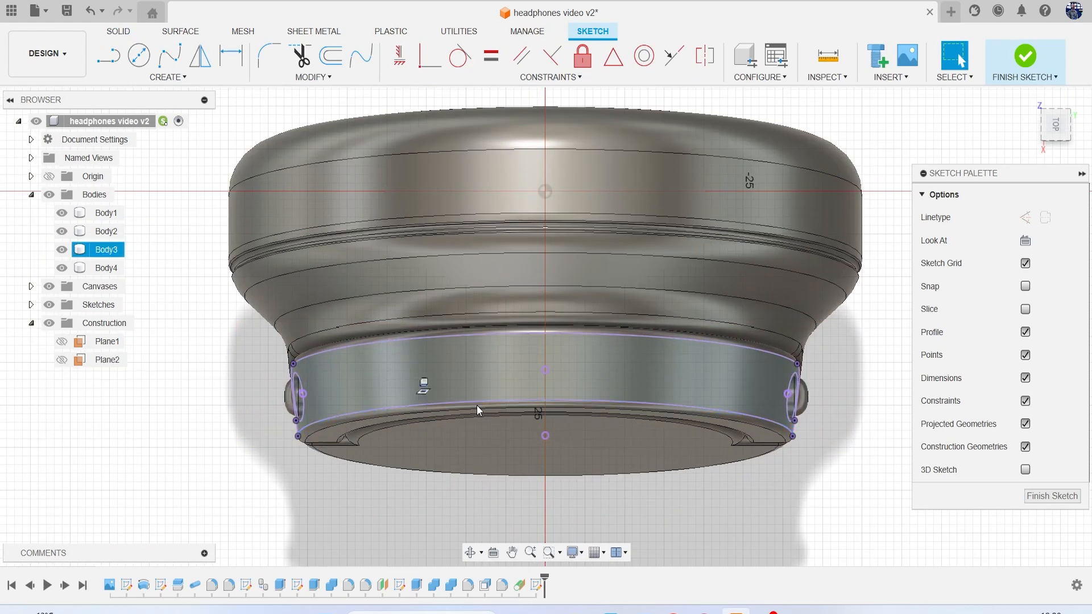
Try a small circle on the projected centre point of the arch face, and undo it
key(c)
scroll(483, 405, up, 1)
click(568, 356)
click(577, 370)
key(Escape)
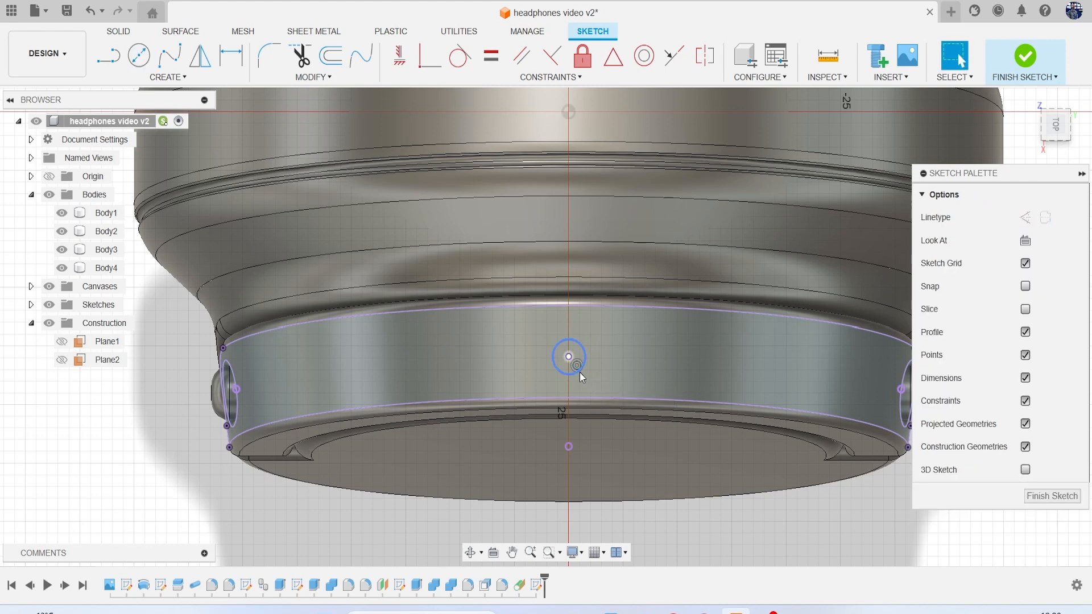
key(ctrl+z)
key(c)
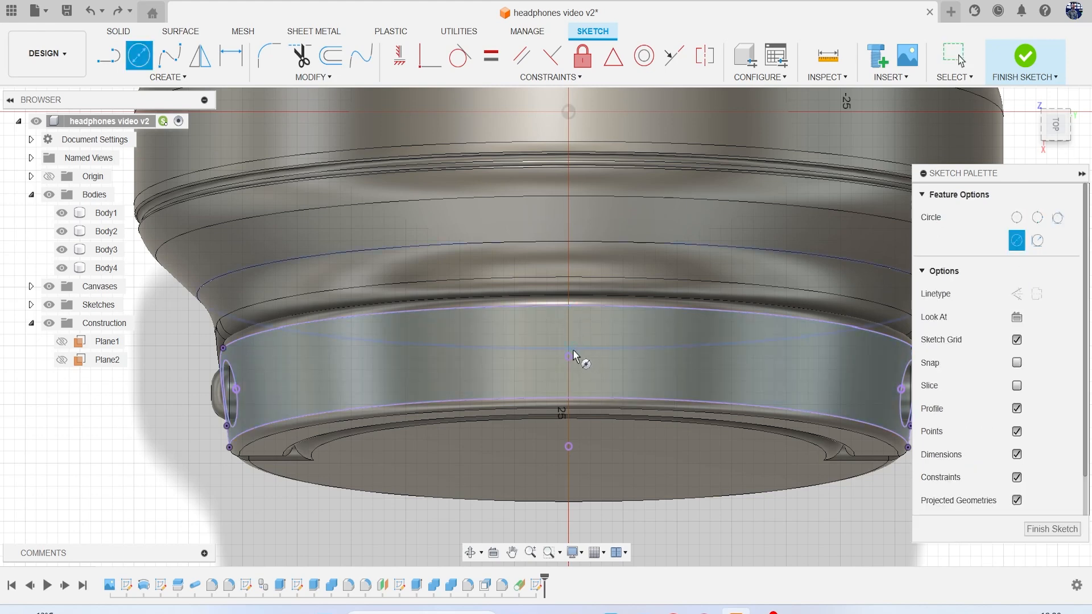
Sketch a vertical centre line across the arch face from its projected lower edge to its upper edge
key(l)
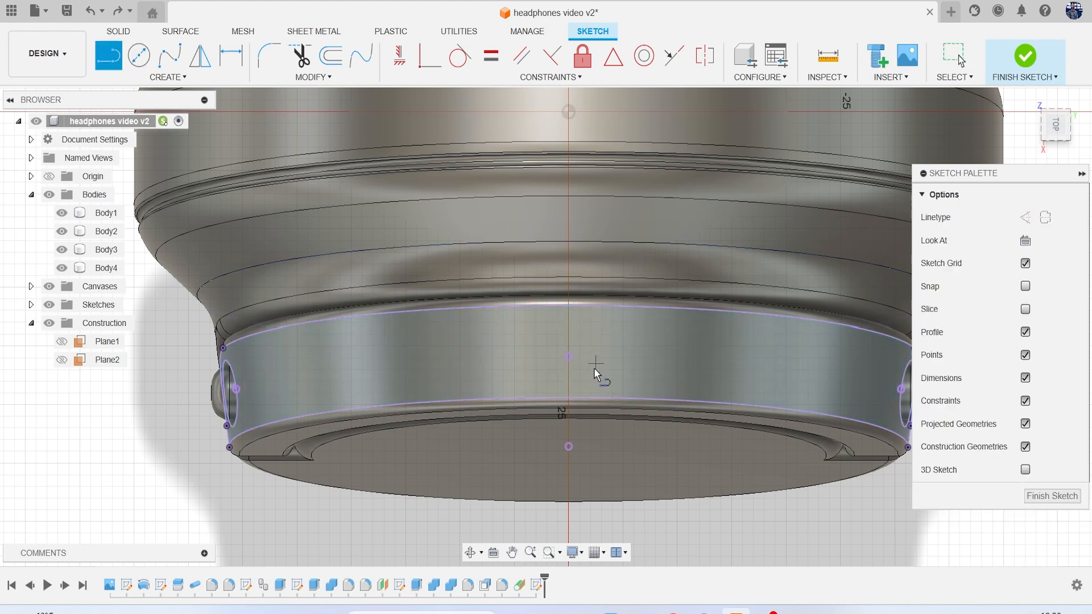
click(568, 397)
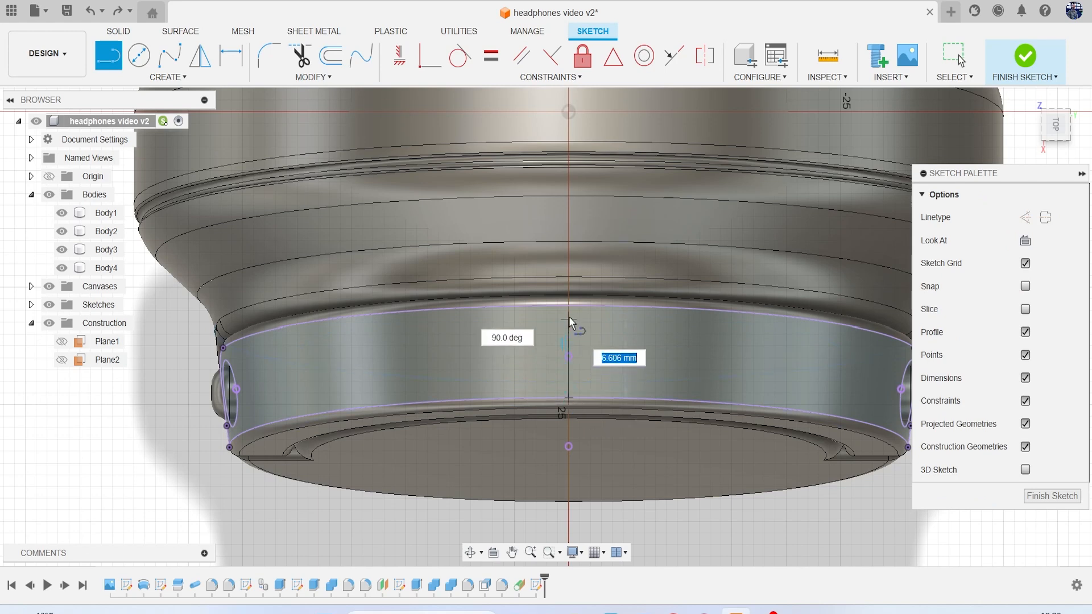
double_click(569, 303)
key(Escape)
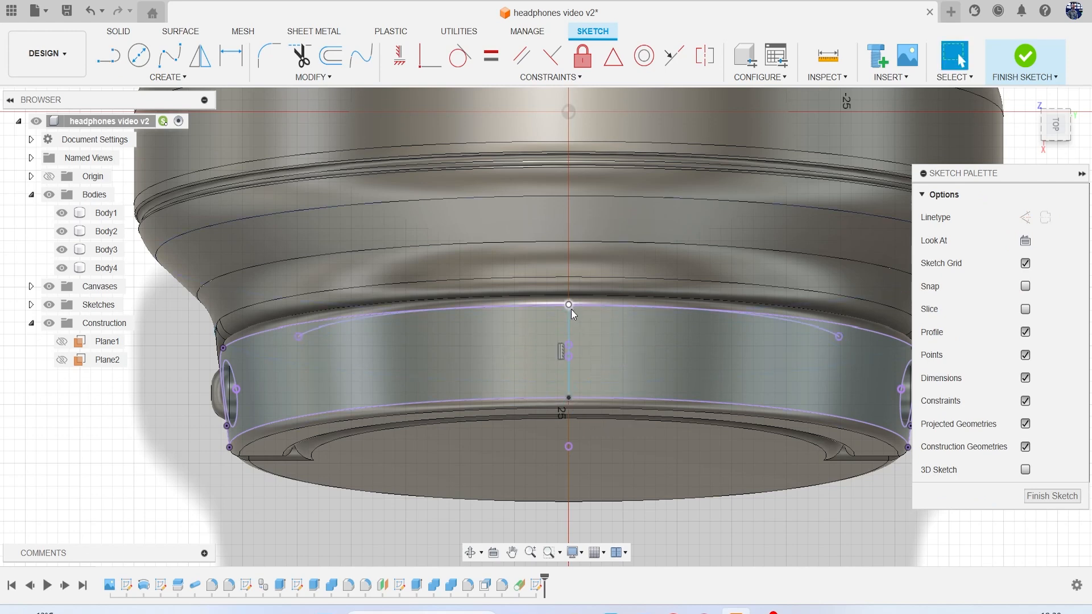
Sketch a 6 mm diameter circle centred on the midpoint of the vertical centre line
key(c)
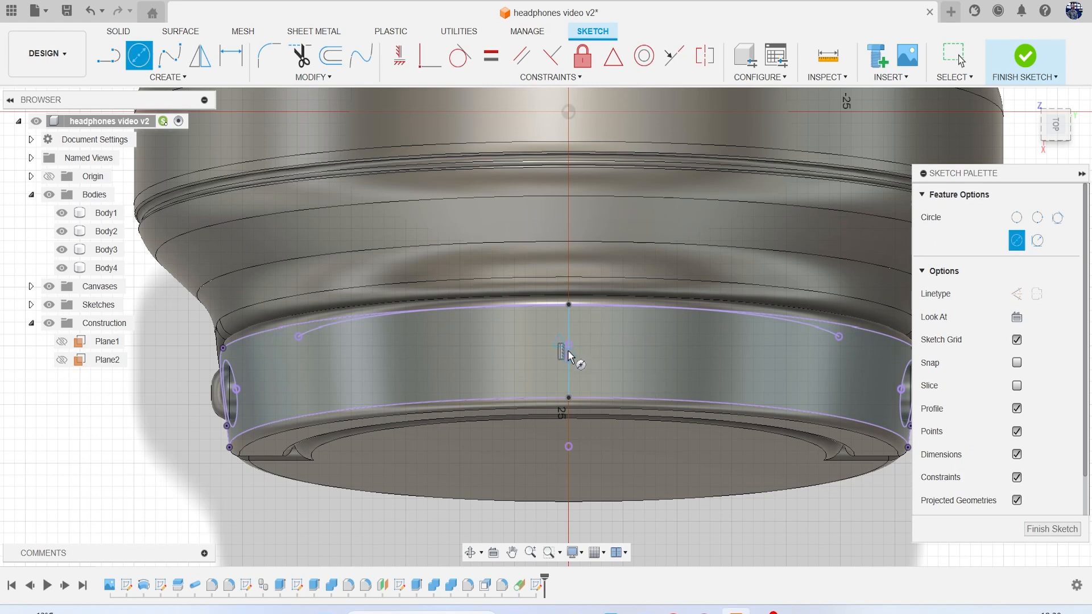
click(568, 352)
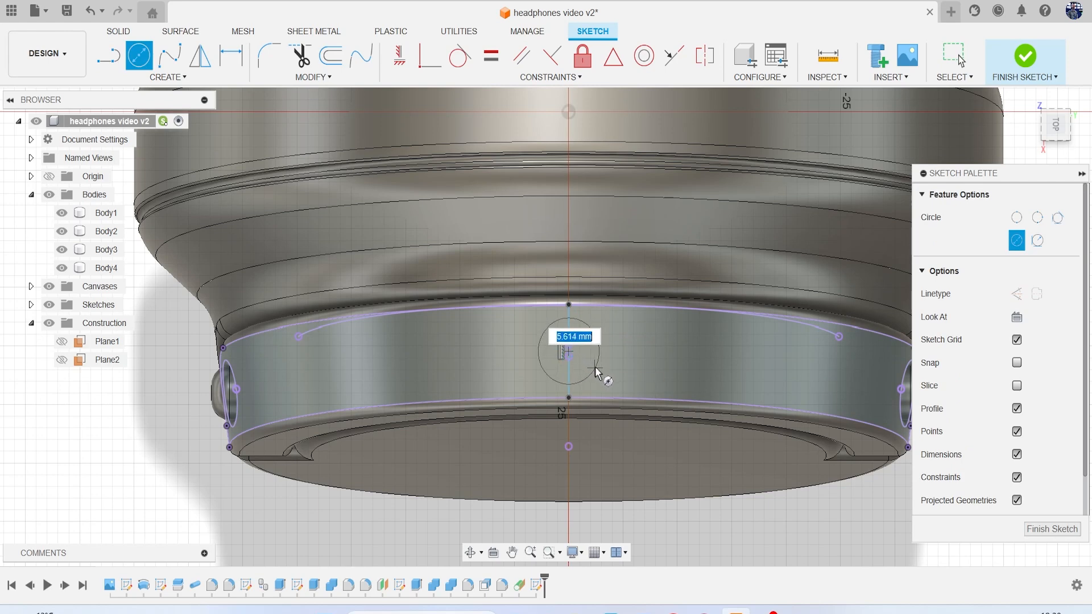
text(6)
key(Return)
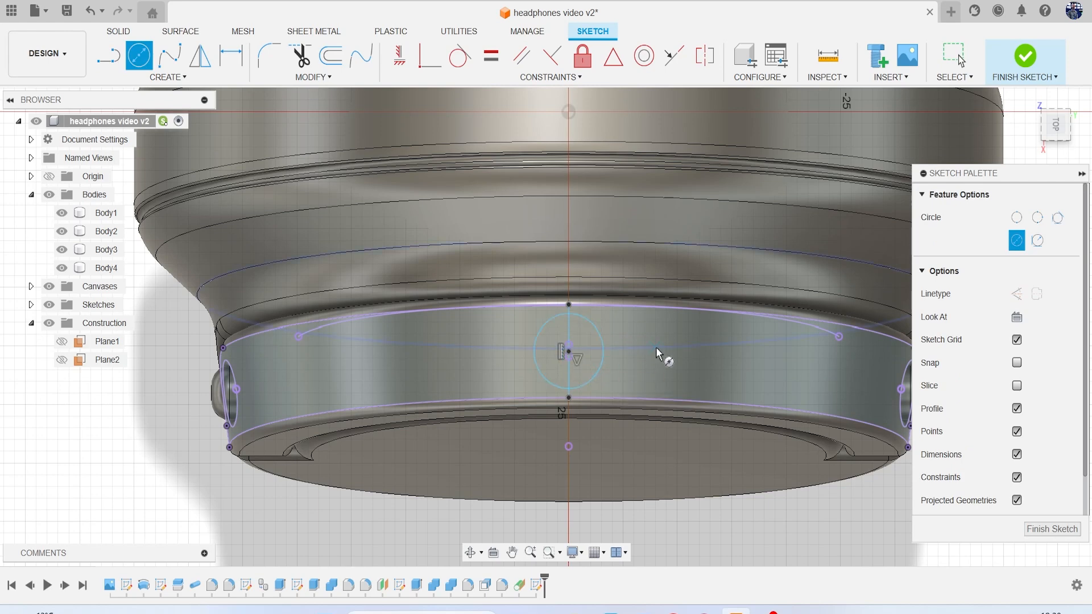
Extrude both halves of the circle outward from the arch by about 3.554 mm, towards the headband in the reference
key(e)
click(583, 358)
click(554, 353)
scroll(654, 344, down, 3)
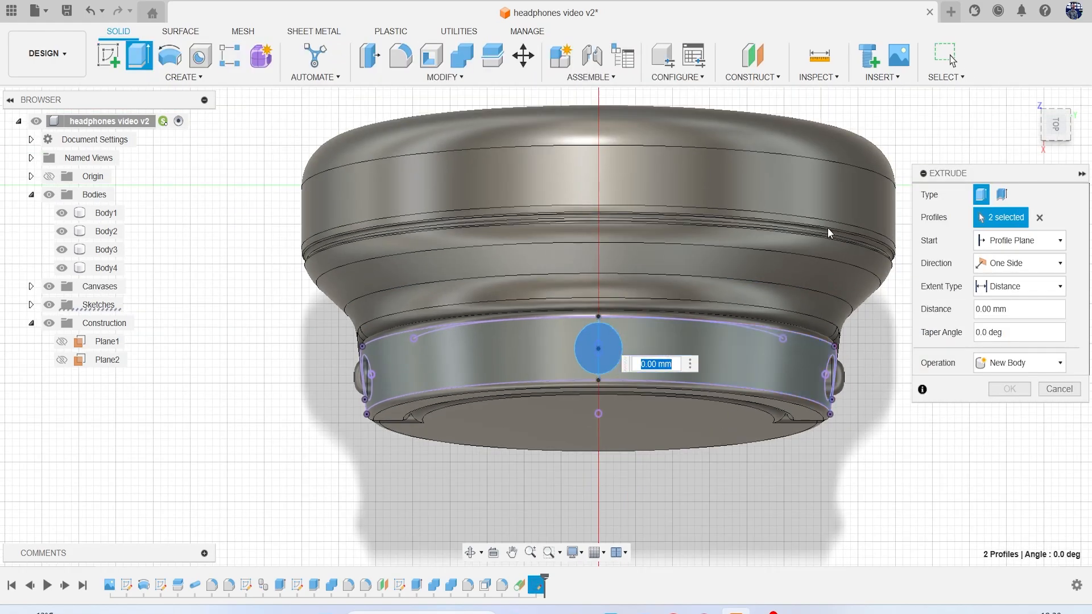
drag(1054, 134, 1084, 109)
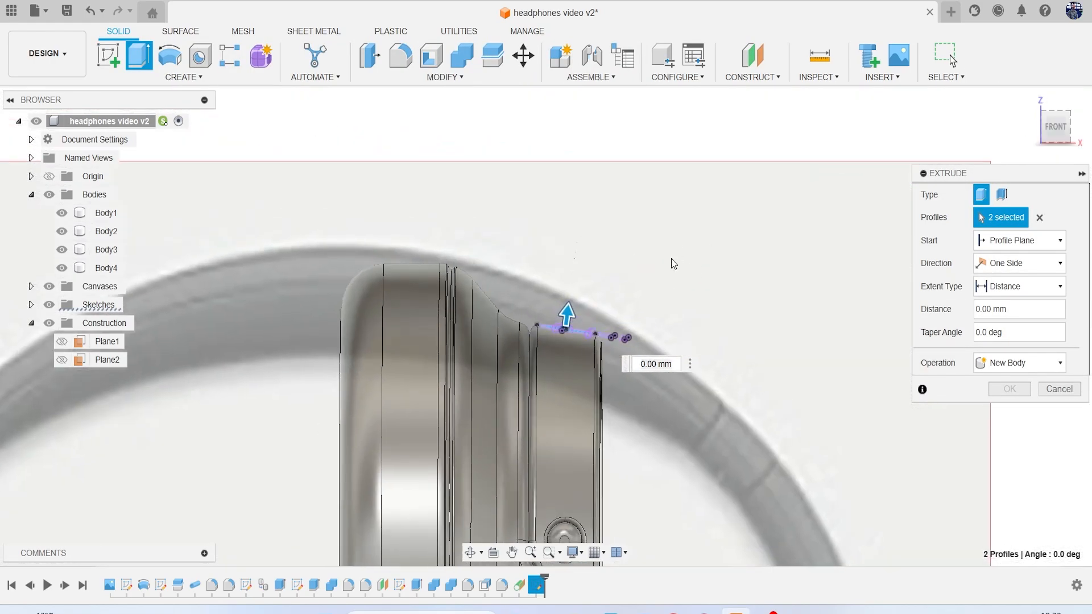
scroll(590, 315, up, 6)
drag(556, 320, 561, 263)
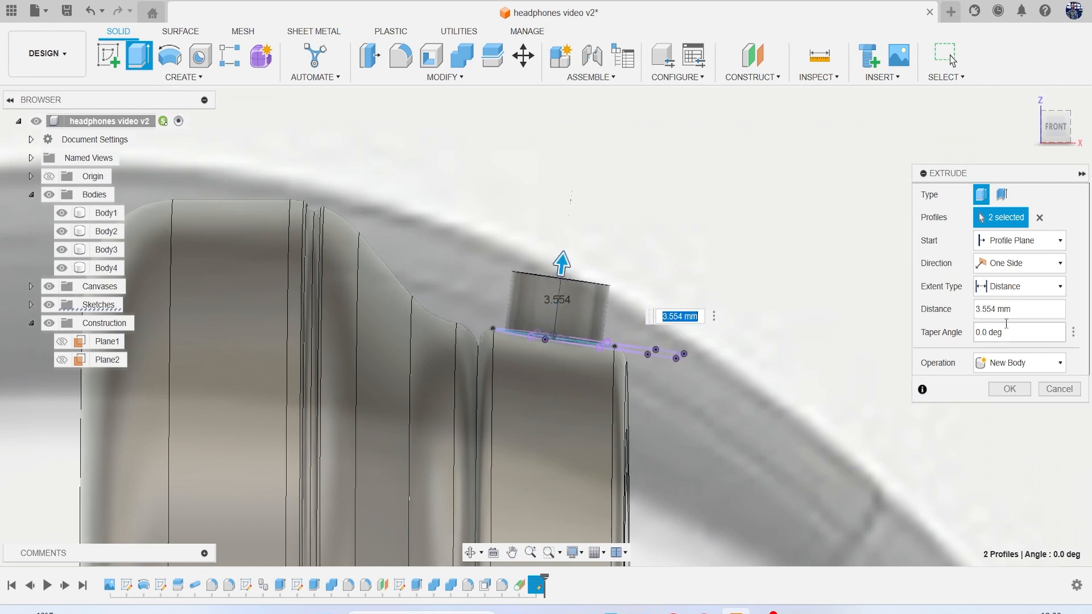
Make the extrusion two-sided with about 0.923 mm into the arch, and create it as a new body
click(1018, 263)
click(1008, 296)
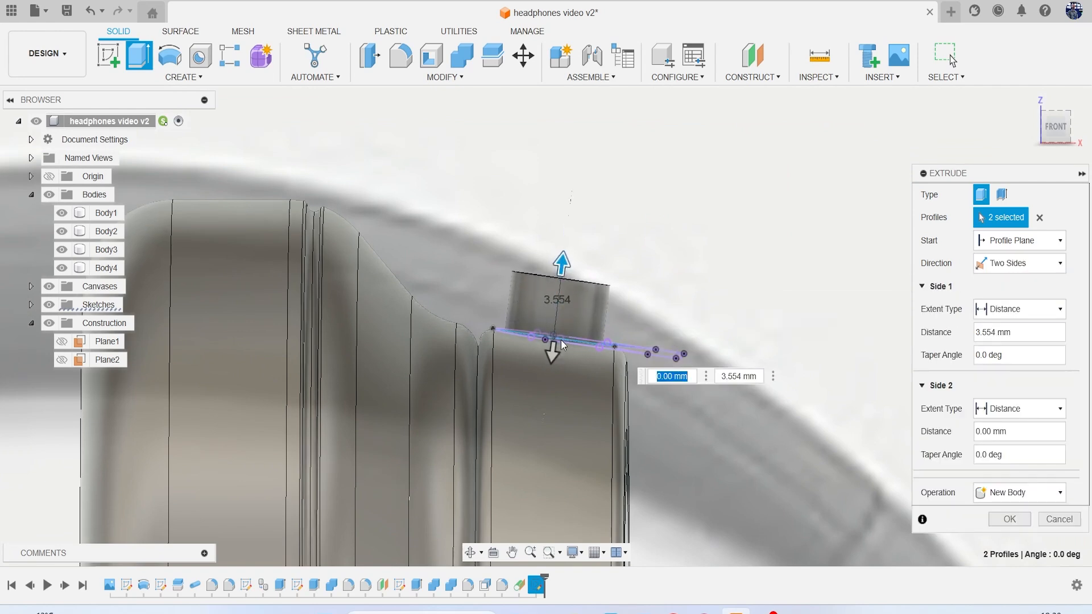
drag(552, 353, 550, 367)
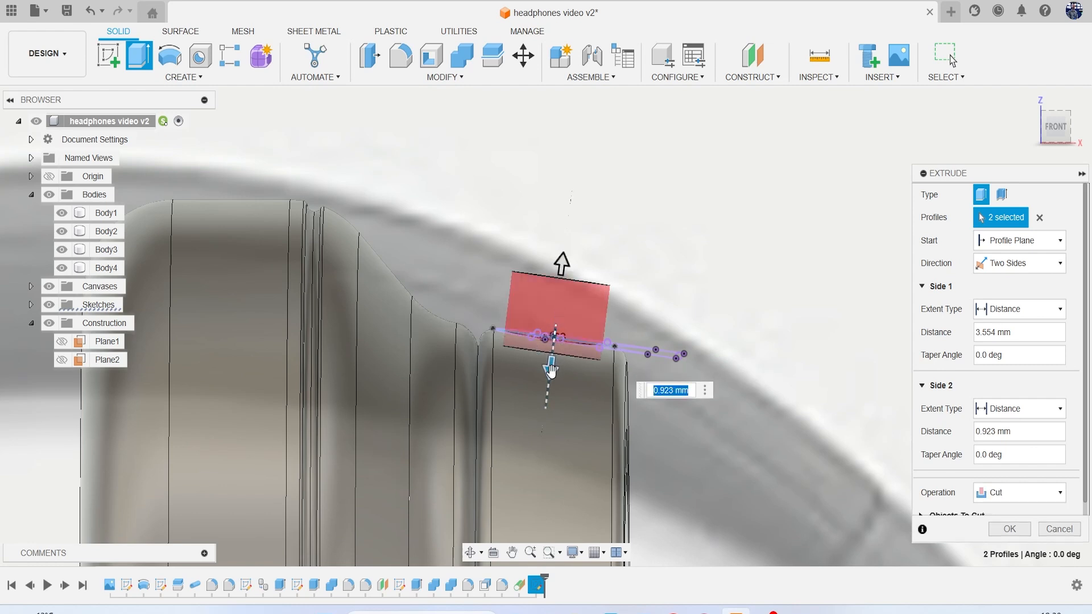
click(1014, 494)
click(1015, 558)
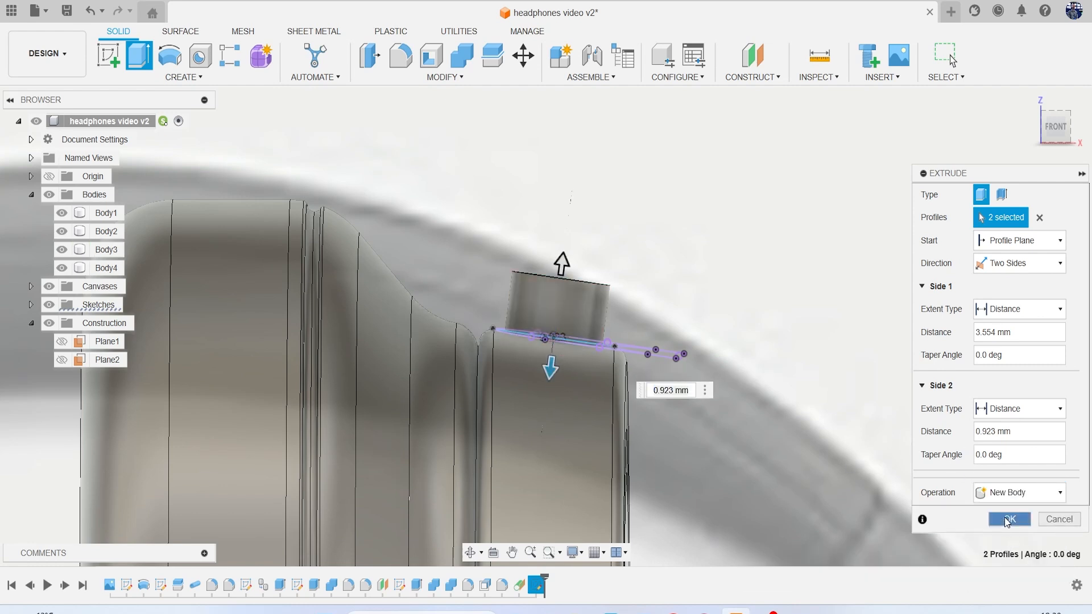
click(1007, 519)
Hide the reference canvas and cut the cylindrical stub out of the arch with Combine, keeping the tool body
click(1067, 145)
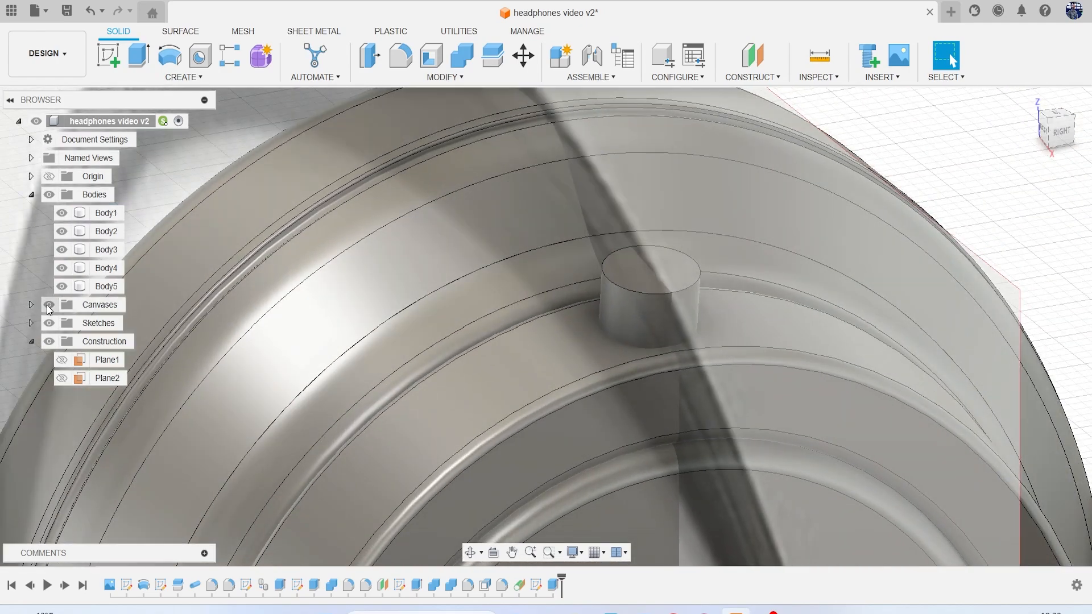
click(49, 305)
click(458, 63)
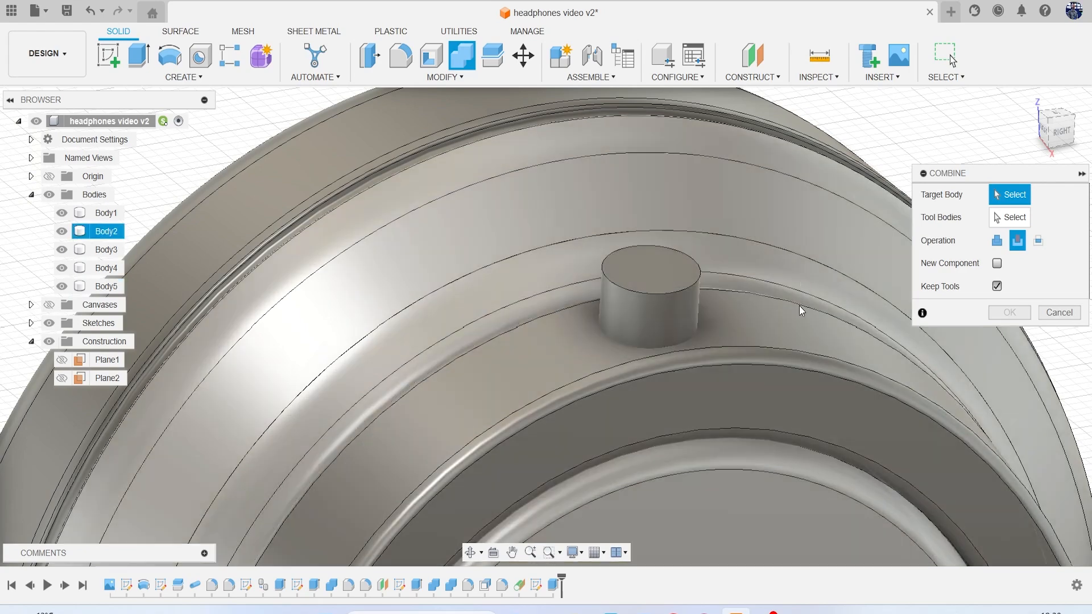
click(775, 325)
click(655, 287)
click(1017, 315)
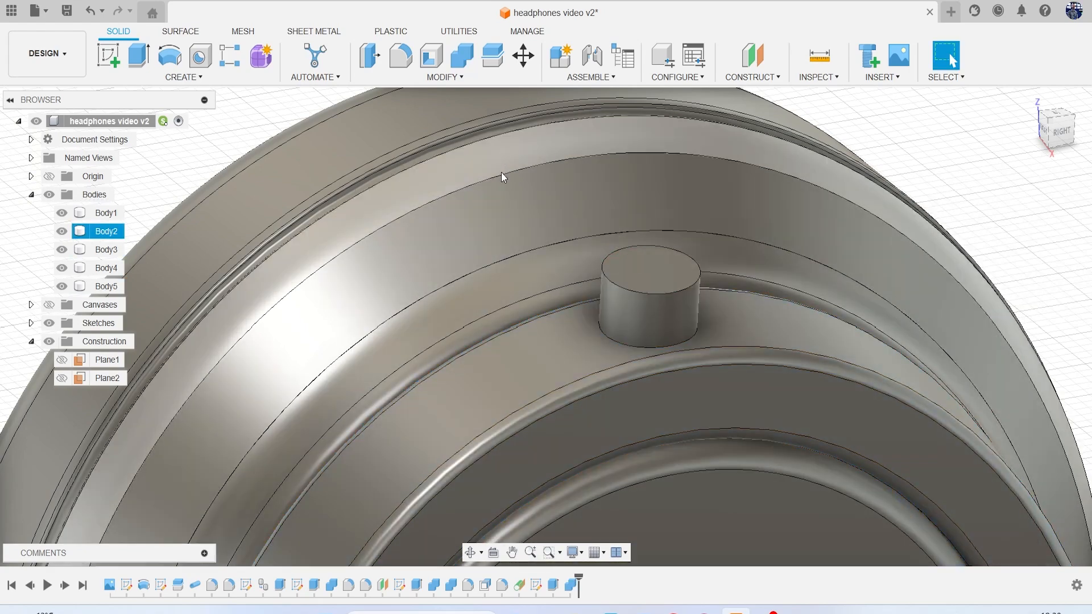
Fillet the arch's hole edge around the base of the cylindrical stub with a 0.3 mm radius
scroll(654, 291, up, 3)
key(f)
scroll(636, 292, up, 4)
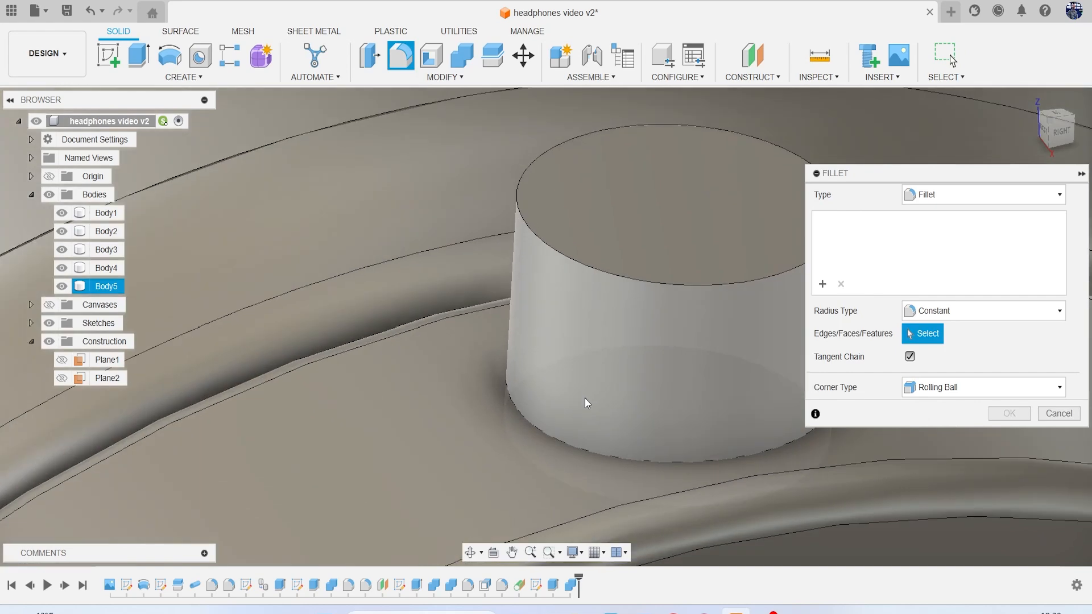
click(564, 438)
text(.3)
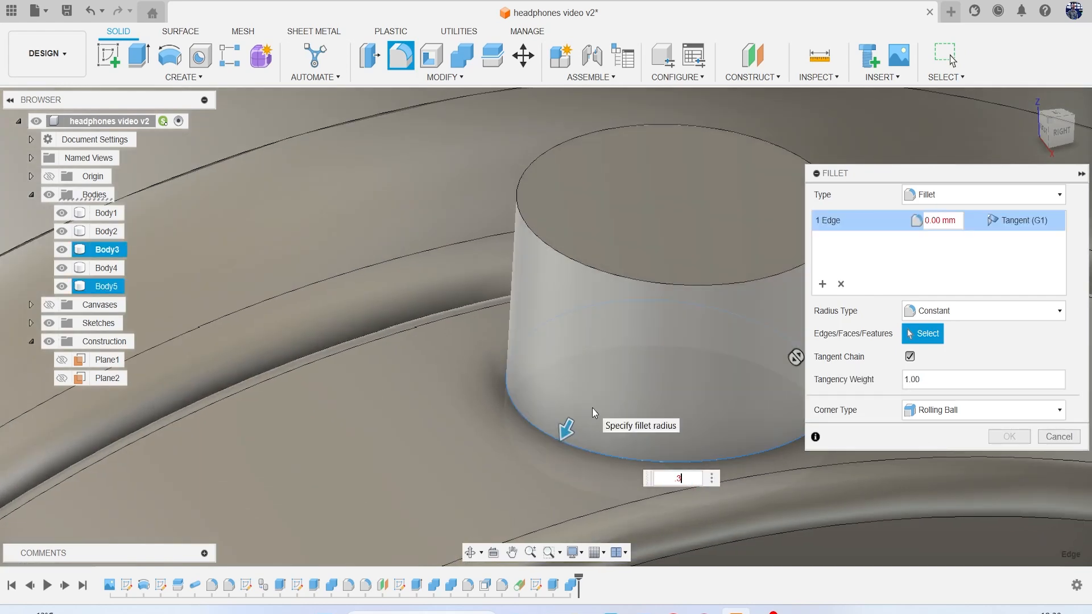
key(Return)
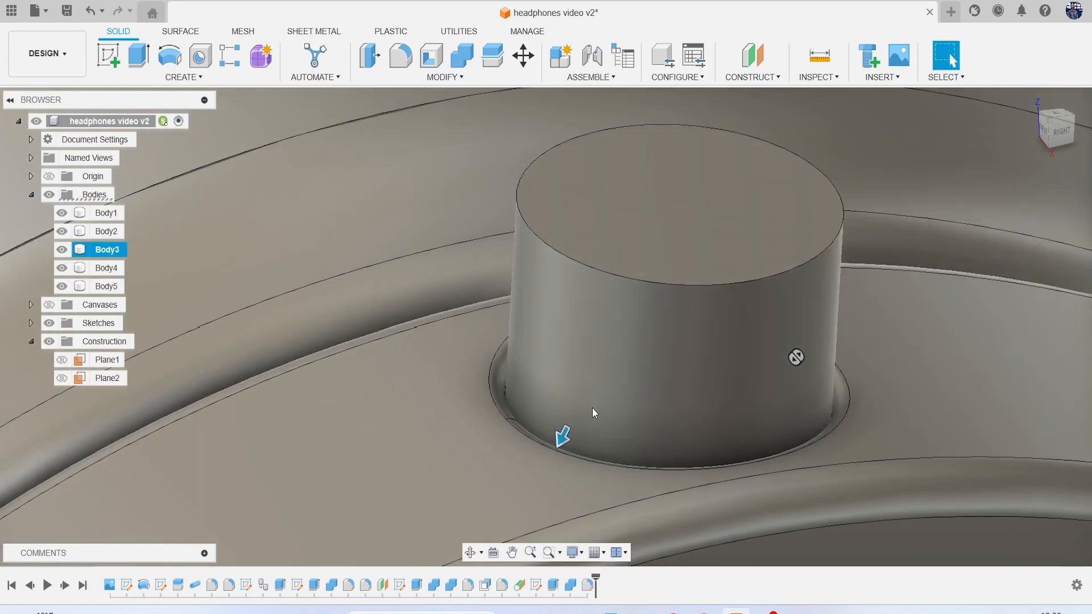
Save the headphones design as a new version
scroll(592, 407, down, 5)
scroll(592, 408, down, 4)
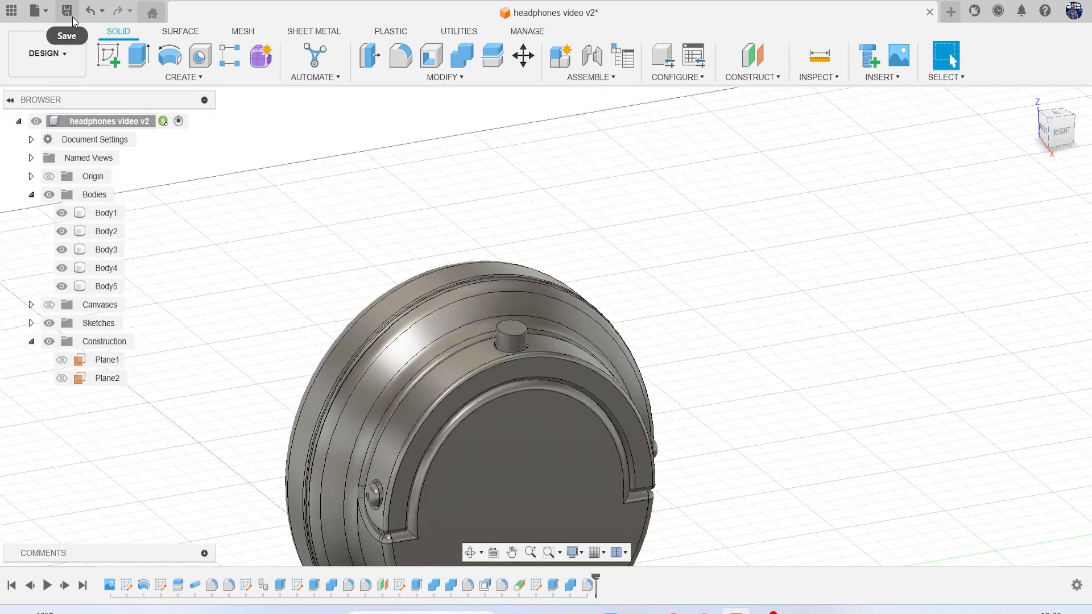
key(ctrl+s)
click(558, 335)
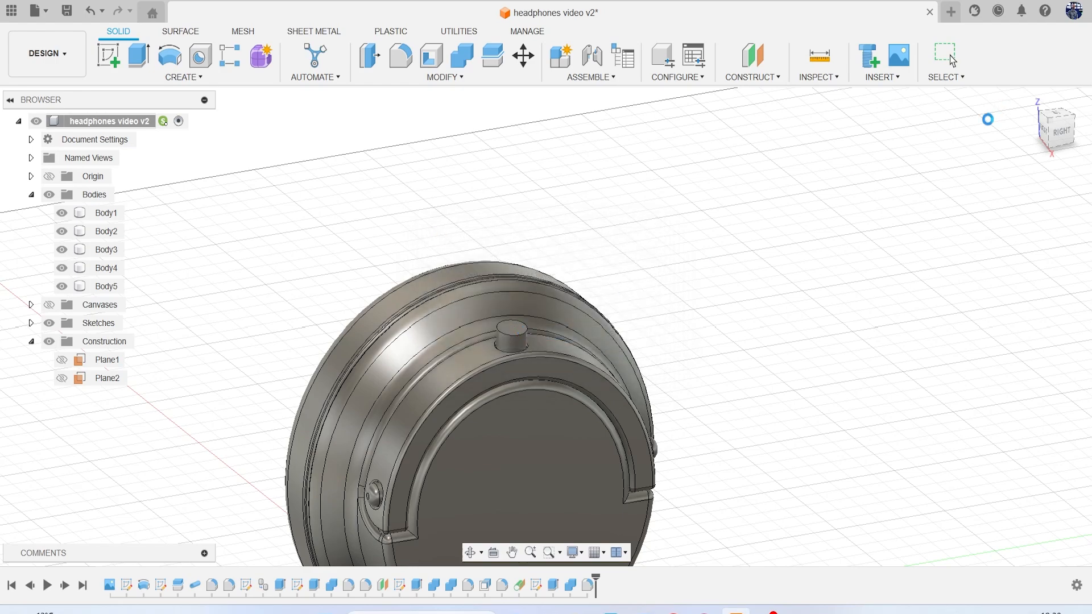
Show the headphone reference canvas again and view the model from the front
click(1045, 144)
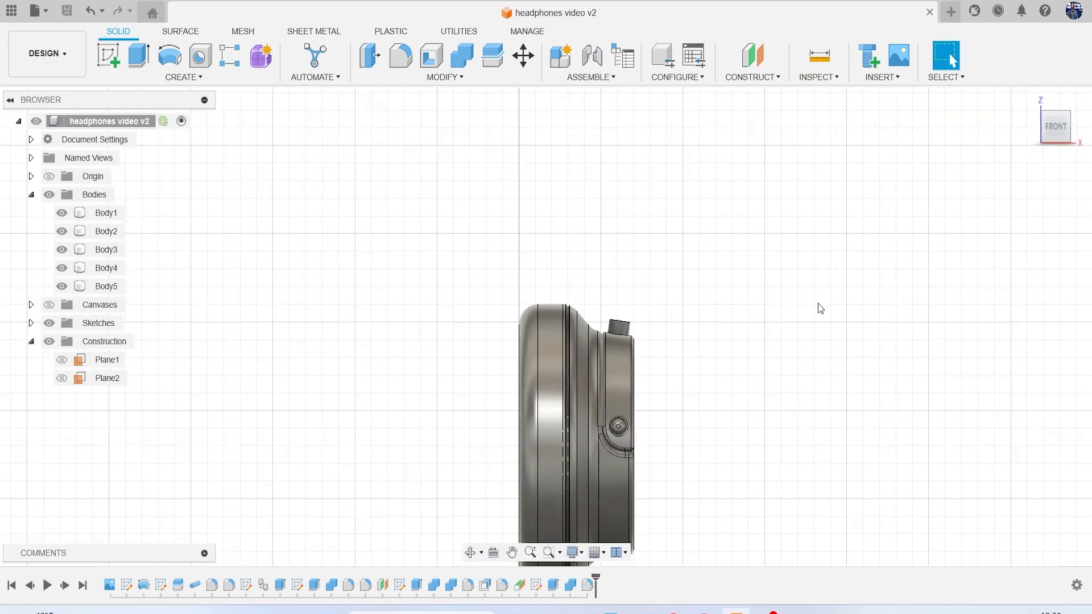
scroll(188, 273, down, 2)
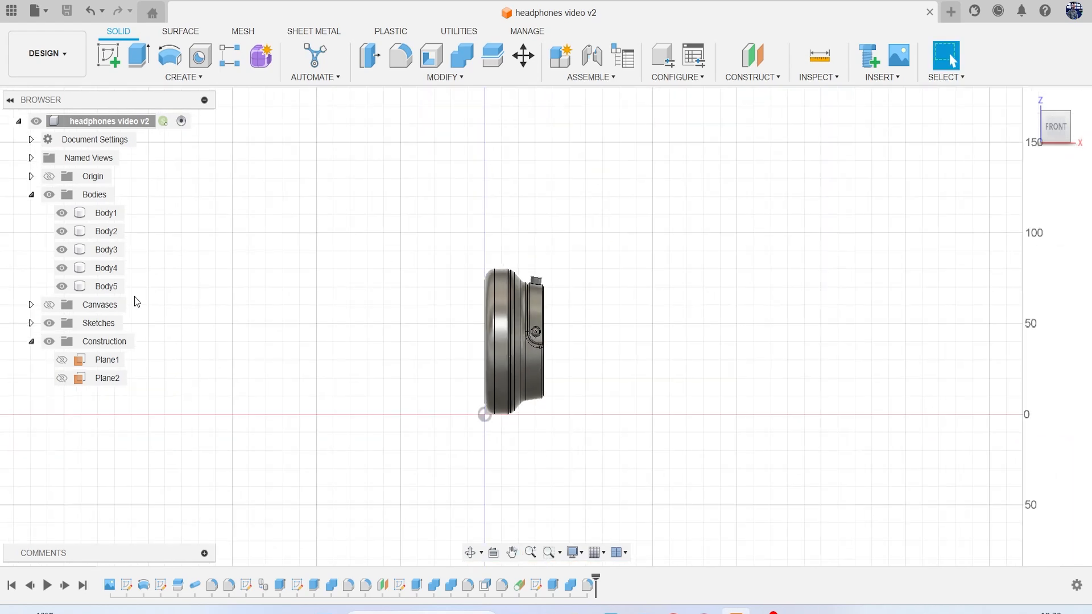
click(49, 304)
scroll(275, 312, down, 2)
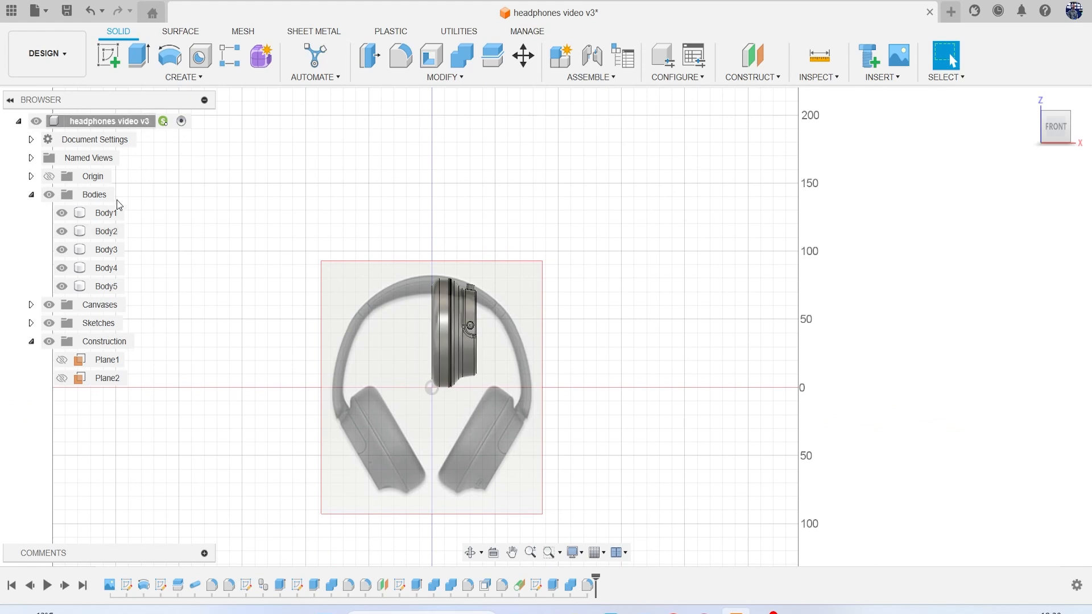
Move Body1 through Body5 together onto the reference's right-hand ear cup and rotate them 33.6 deg about the Y axis
click(107, 213)
shift+click(109, 287)
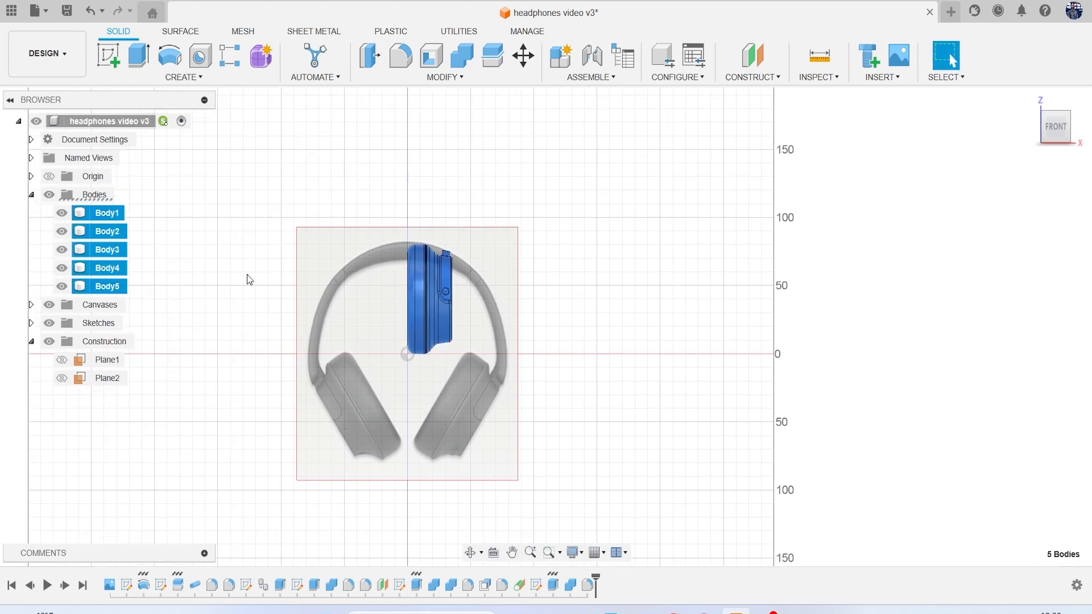
right_click(620, 246)
click(575, 207)
scroll(502, 334, up, 3)
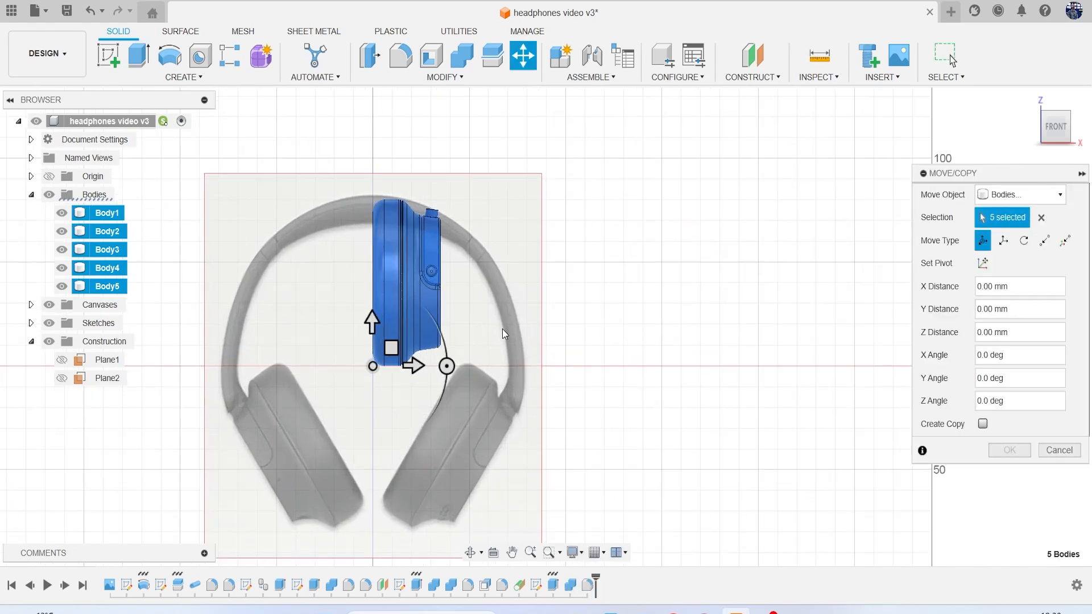
middle_drag(501, 329, 499, 223)
drag(389, 241, 485, 506)
Shift the five bodies about -5.125 mm in X and 3.829 mm in Z to match the reference ear cup, and apply the move
scroll(426, 402, up, 3)
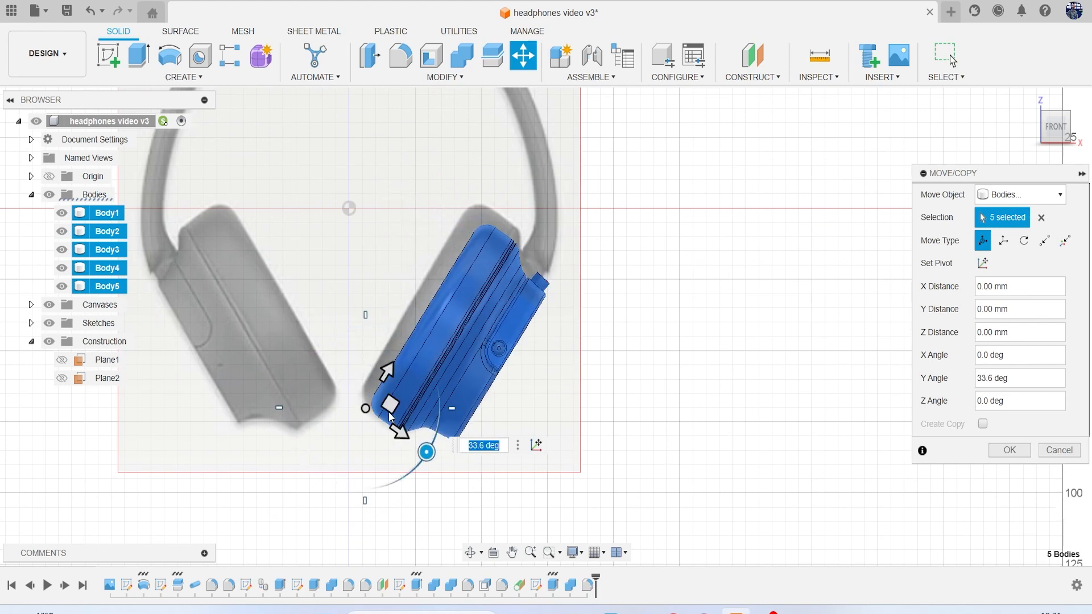
drag(388, 405, 382, 390)
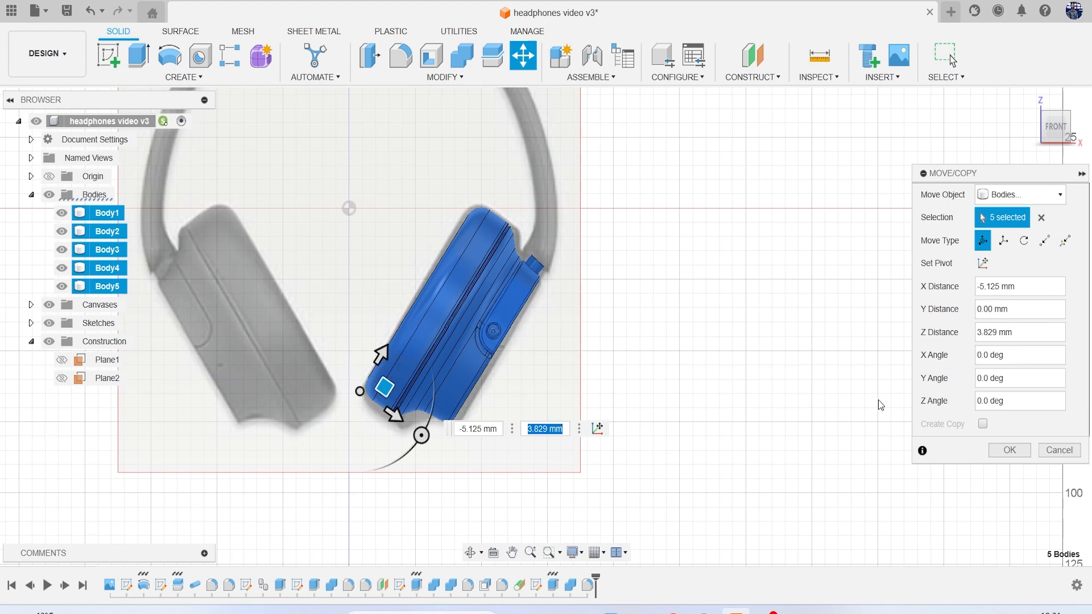
click(1005, 450)
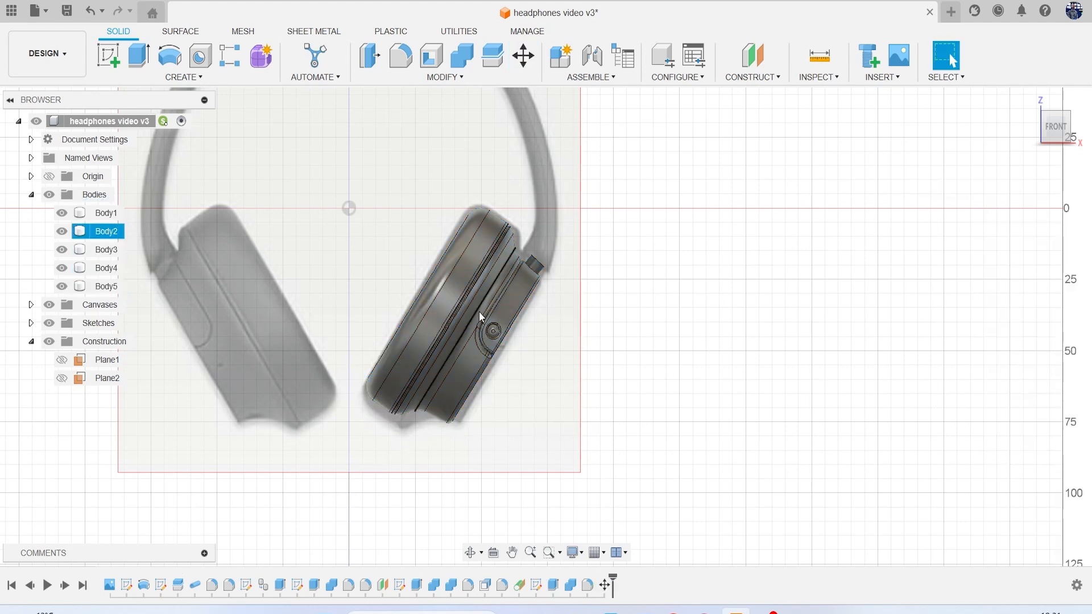
Create and activate a new internal standard component, and move Body1 through Body5 into it
middle_drag(318, 269, 436, 285)
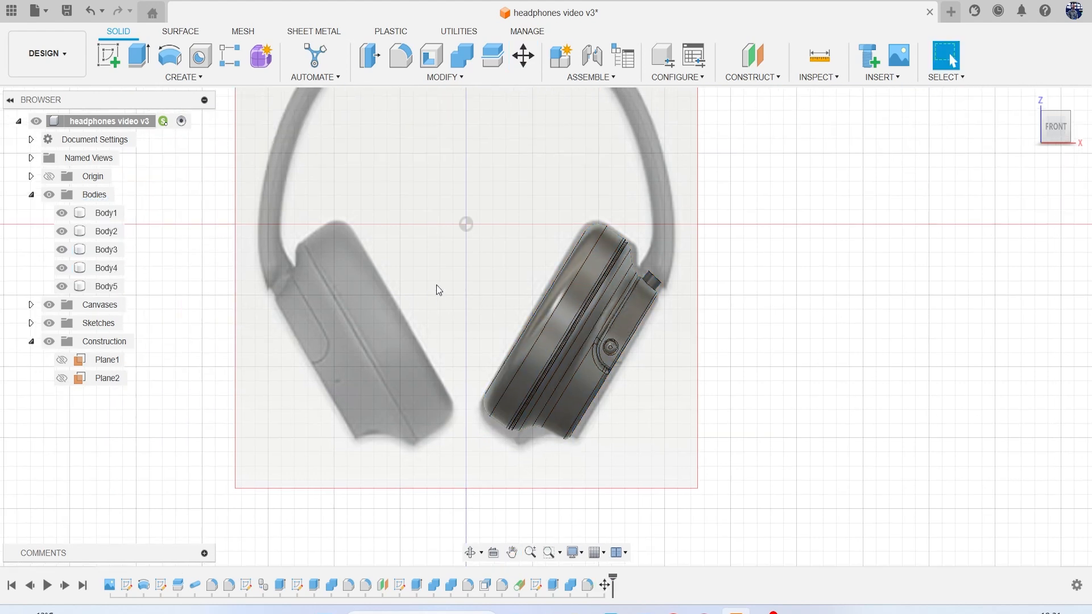
right_click(121, 125)
click(170, 138)
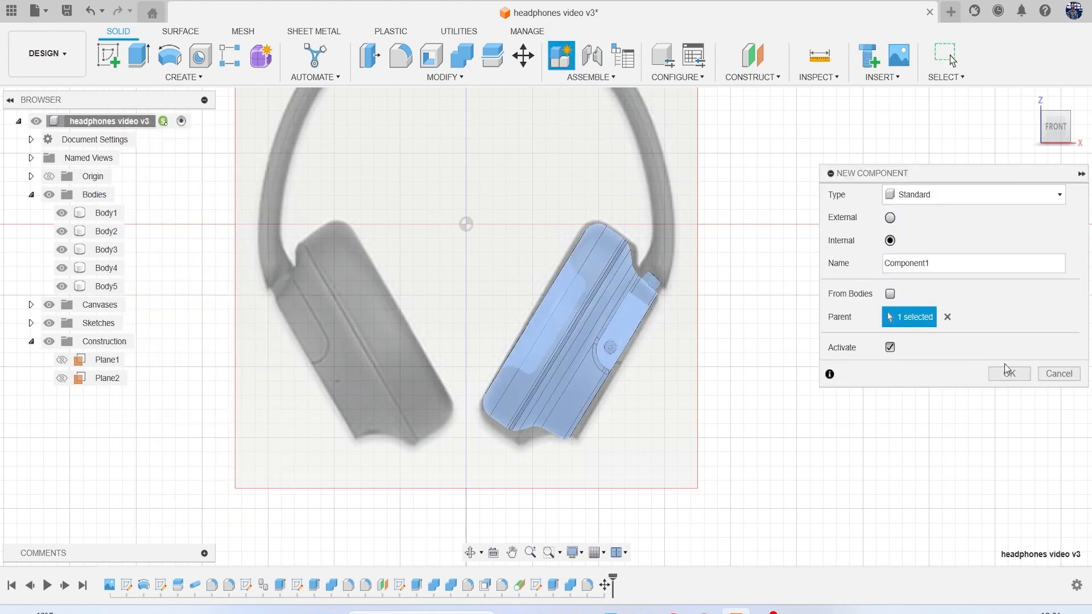
click(1009, 374)
click(111, 215)
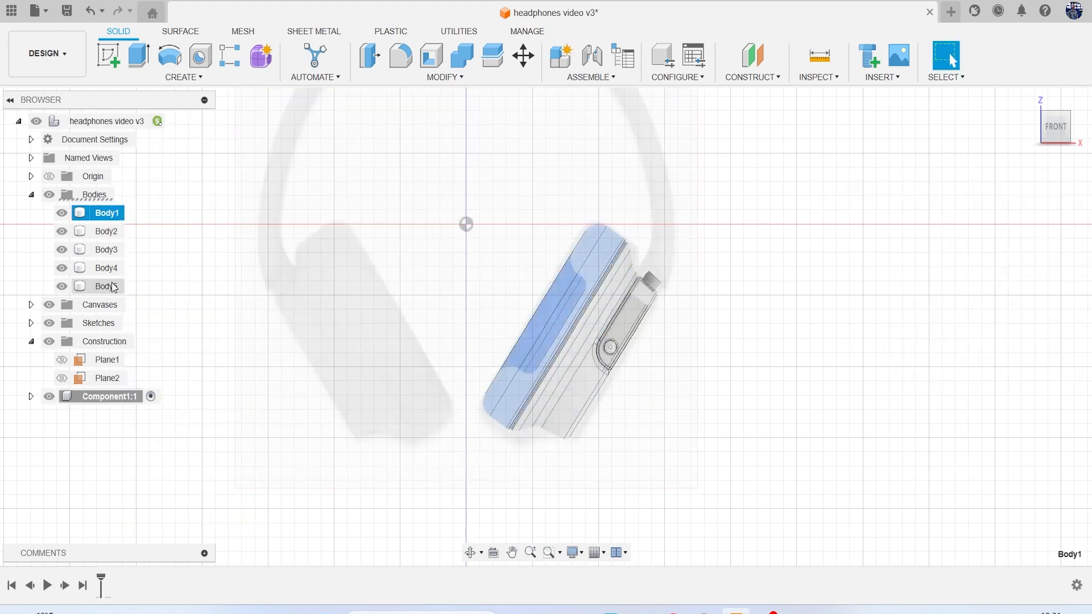
shift+click(114, 287)
drag(114, 287, 115, 398)
Rename the new component as speaker and reactivate the top-level headphones assembly
click(117, 286)
click(118, 286)
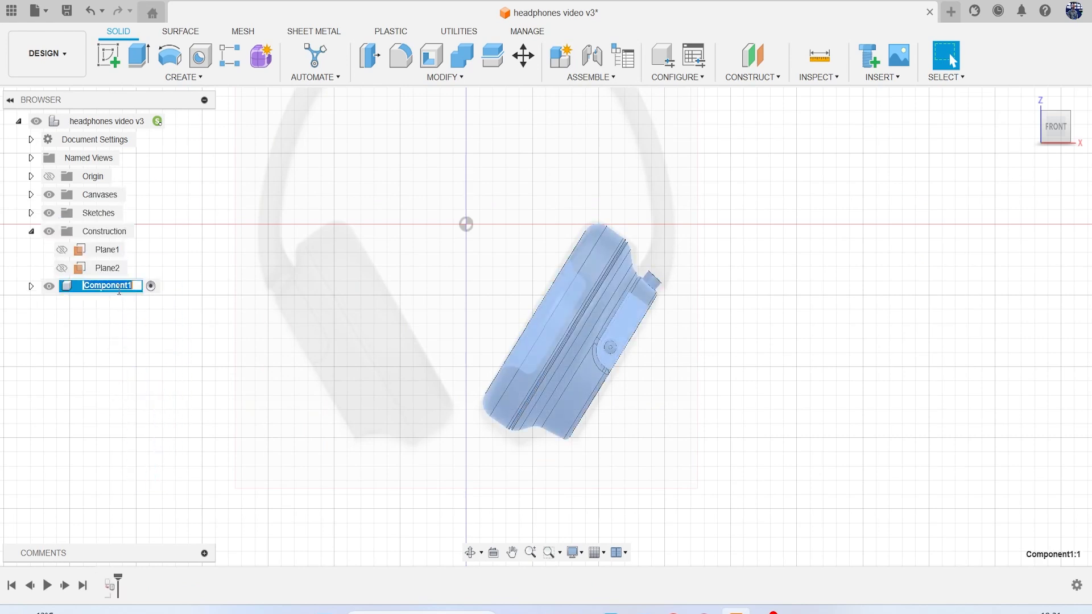
text(speaker)
key(Return)
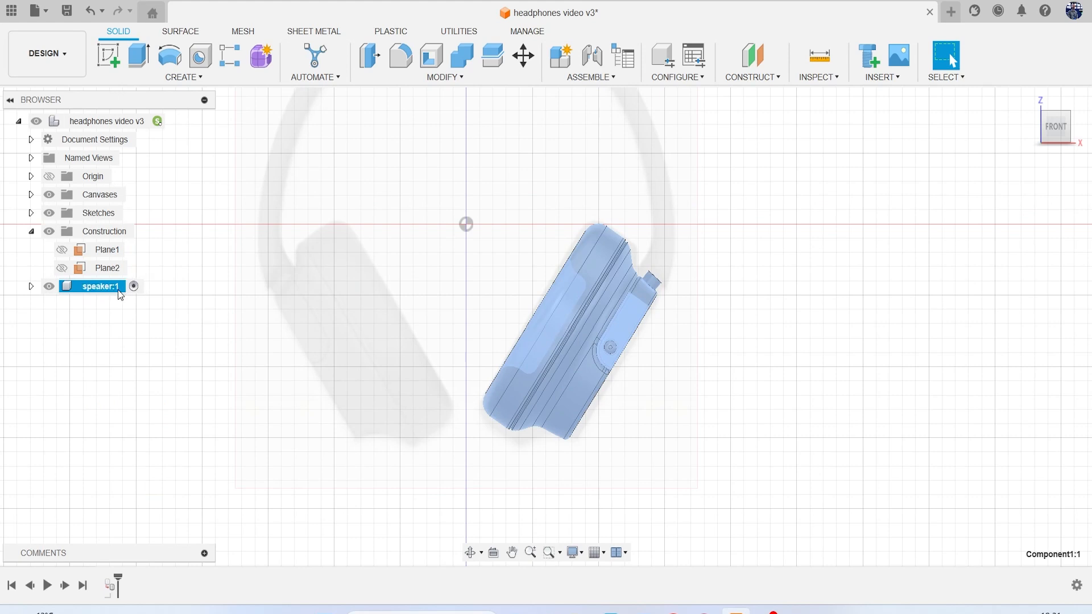
click(172, 121)
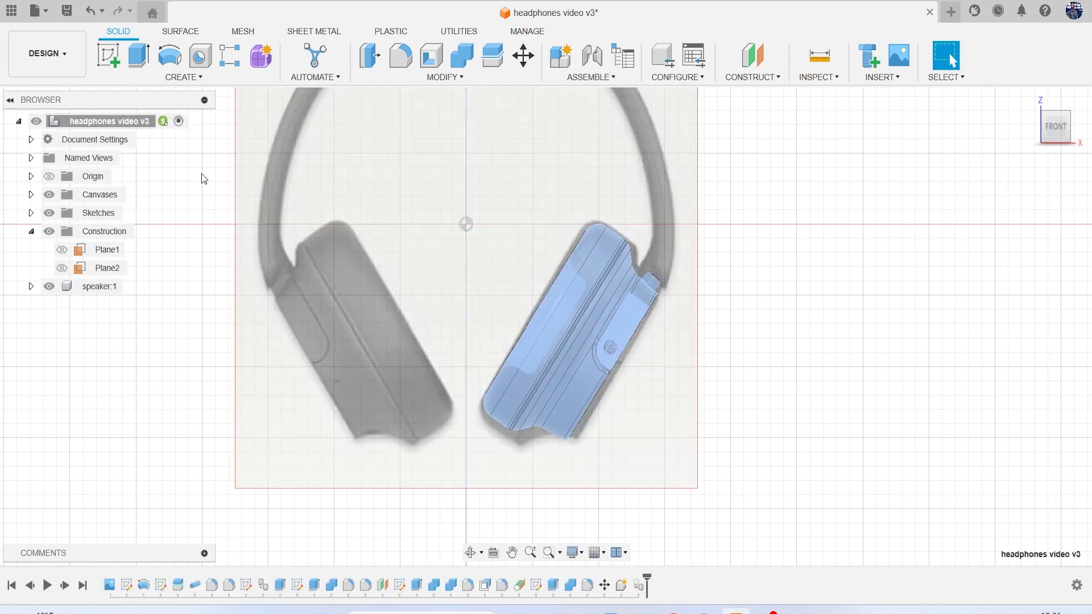
Mirror the speaker component across the origin YZ plane to make the opposite ear cup
click(183, 80)
click(151, 408)
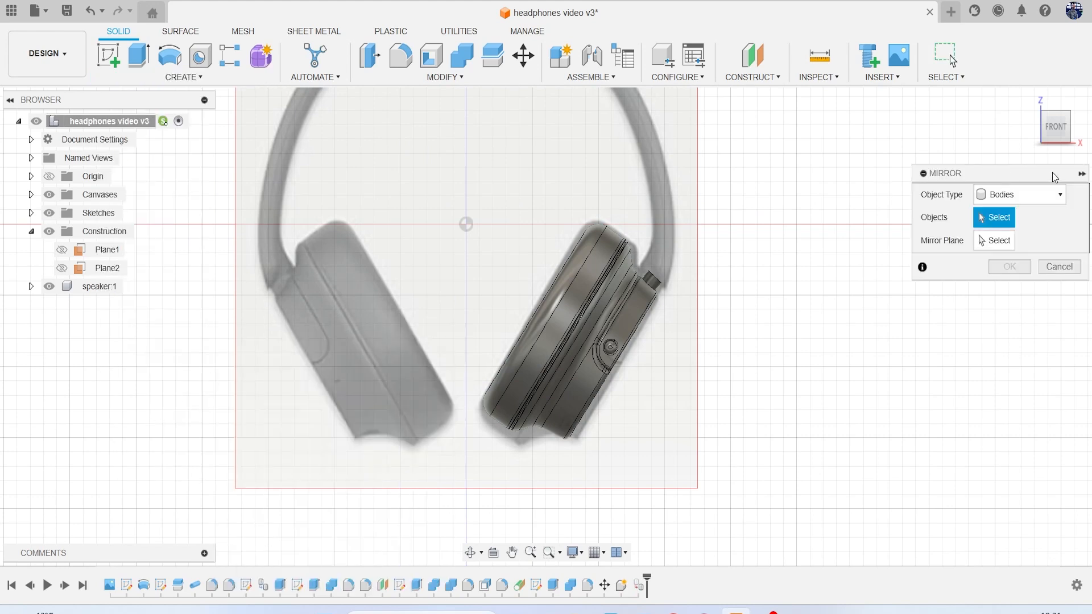
click(1014, 197)
click(1018, 255)
click(103, 287)
click(995, 241)
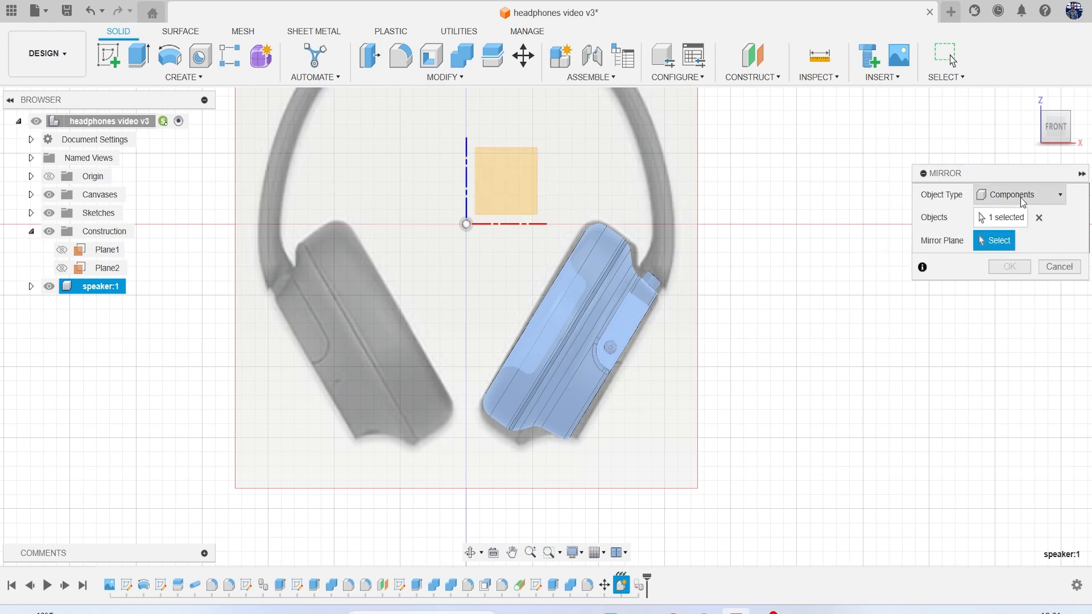
click(1065, 114)
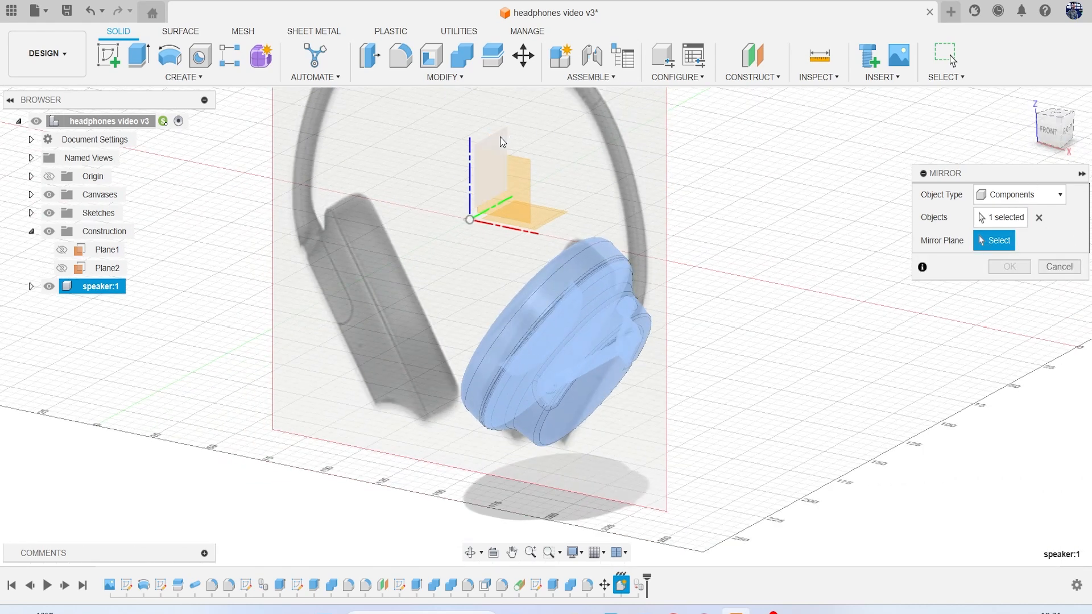
click(498, 168)
click(1009, 267)
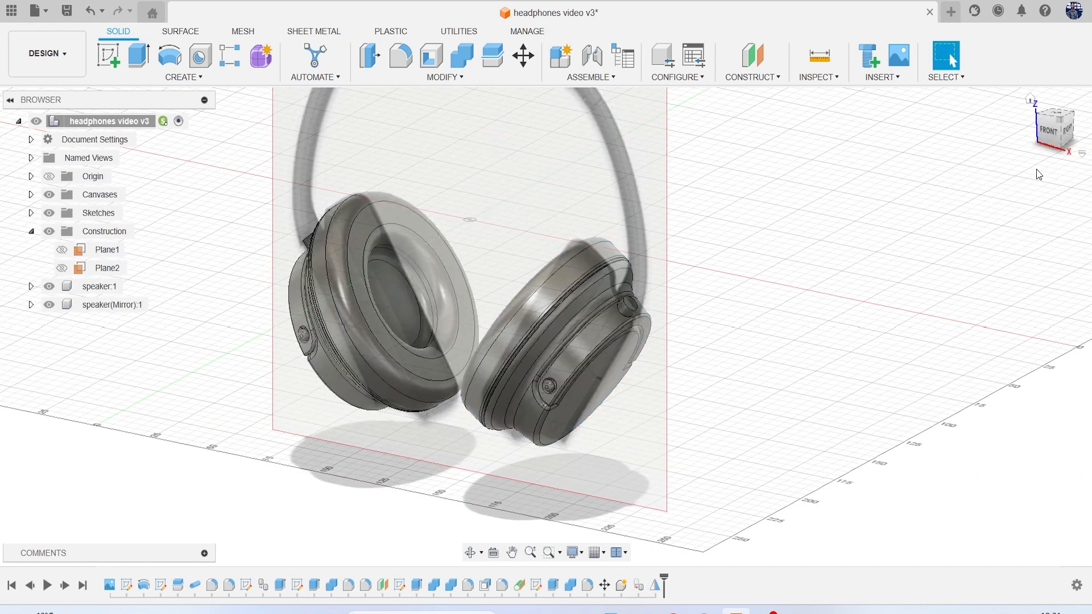
Create a construction axis through the cylindrical headband connector stub on the original speaker
click(1048, 131)
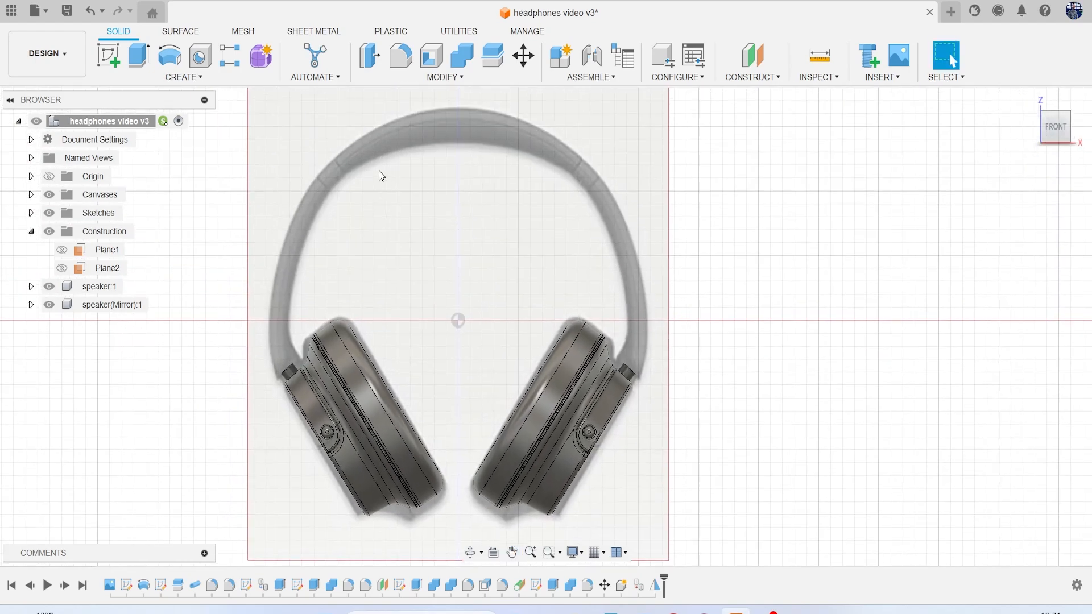
mouse_move(1051, 133)
mouse_down()
mouse_move(934, 117)
mouse_move(1011, 117)
mouse_up()
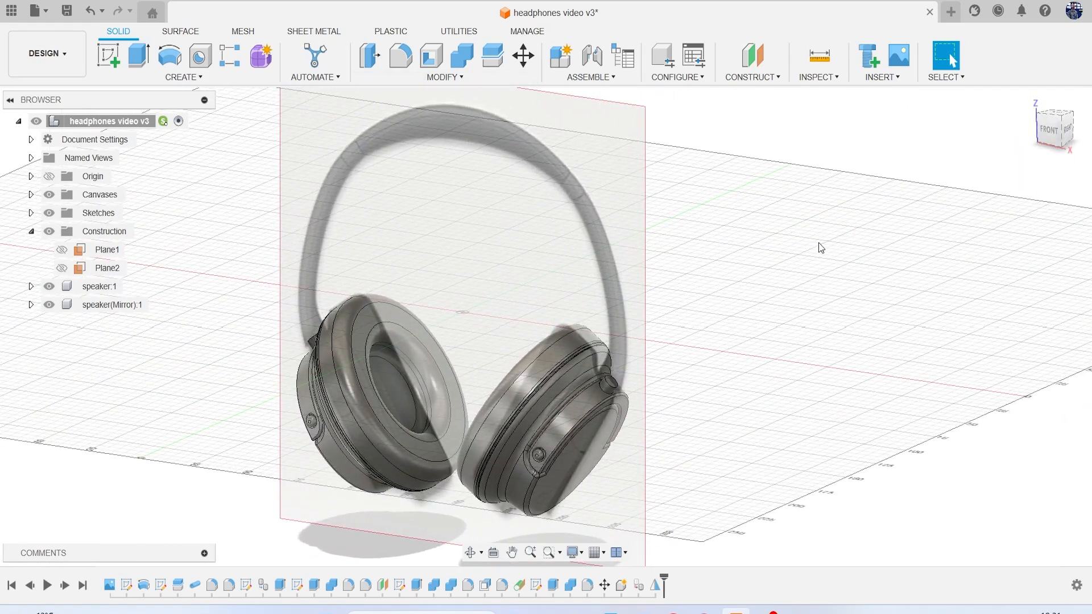
click(753, 80)
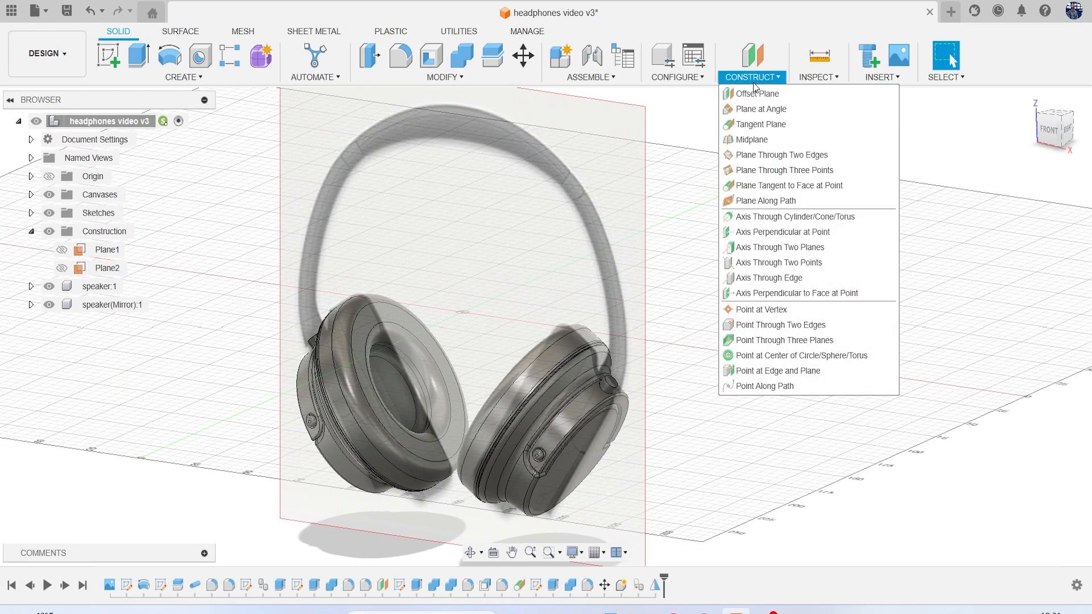
click(831, 218)
scroll(619, 401, up, 5)
scroll(591, 412, up, 3)
click(479, 430)
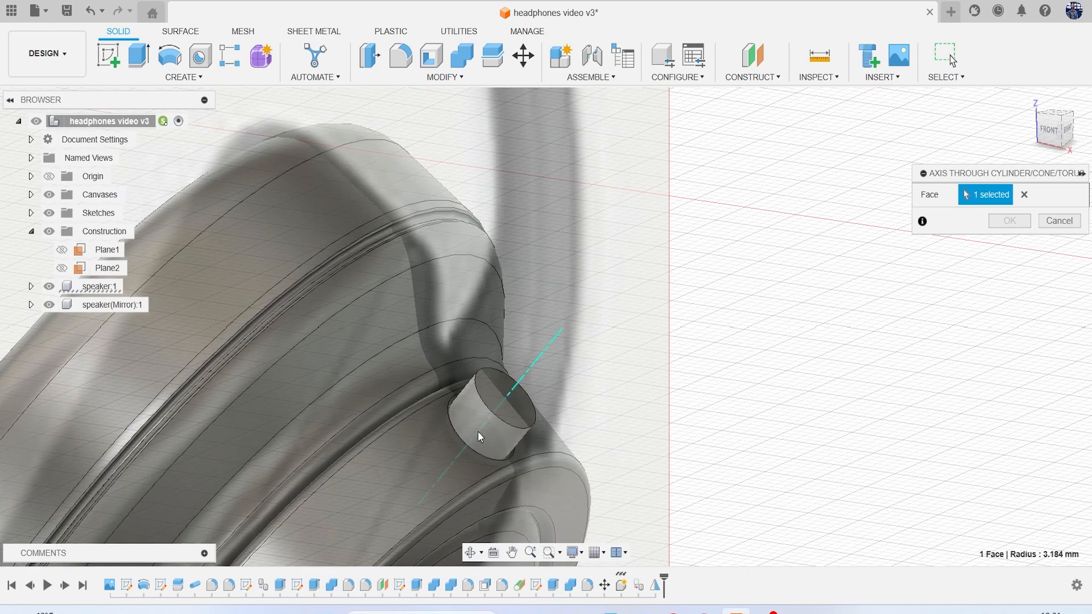
click(1008, 221)
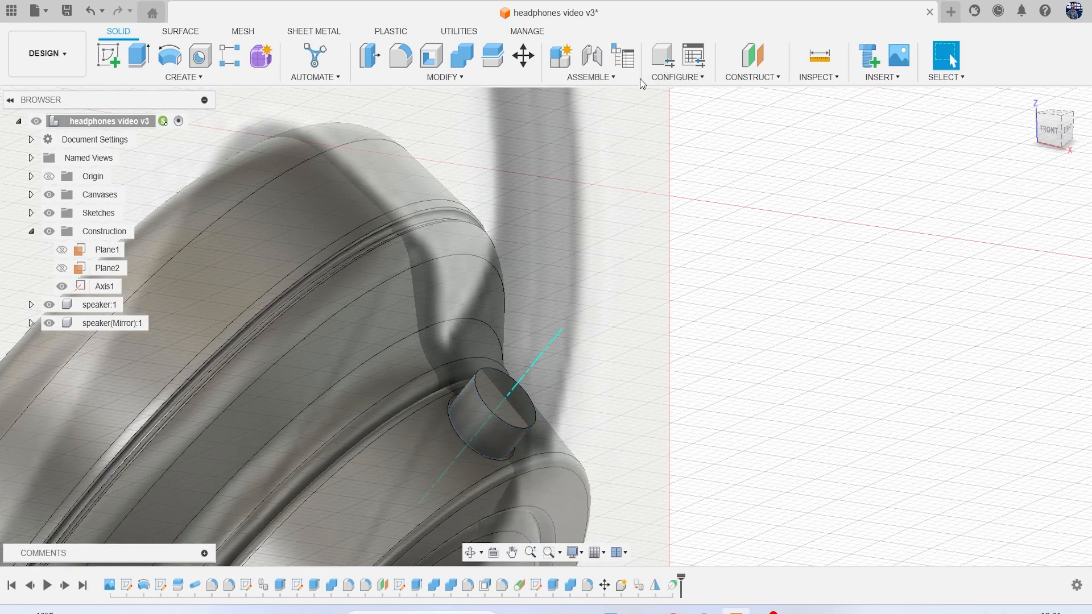
Create a construction plane at 0 deg through the stub's axis, and hide both the plane and the axis
click(758, 80)
click(814, 109)
click(543, 344)
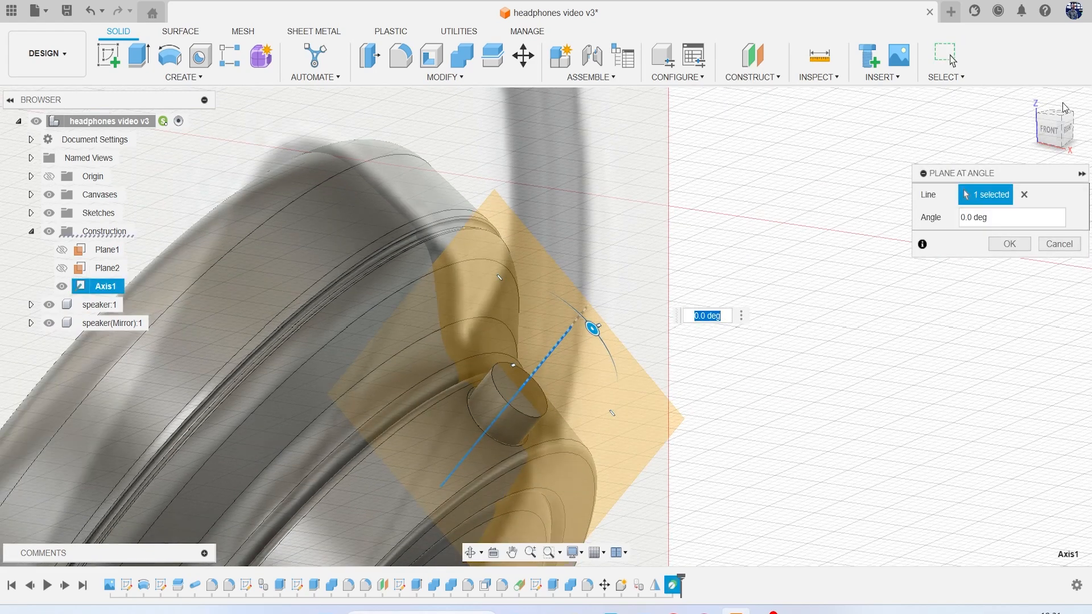
click(1048, 130)
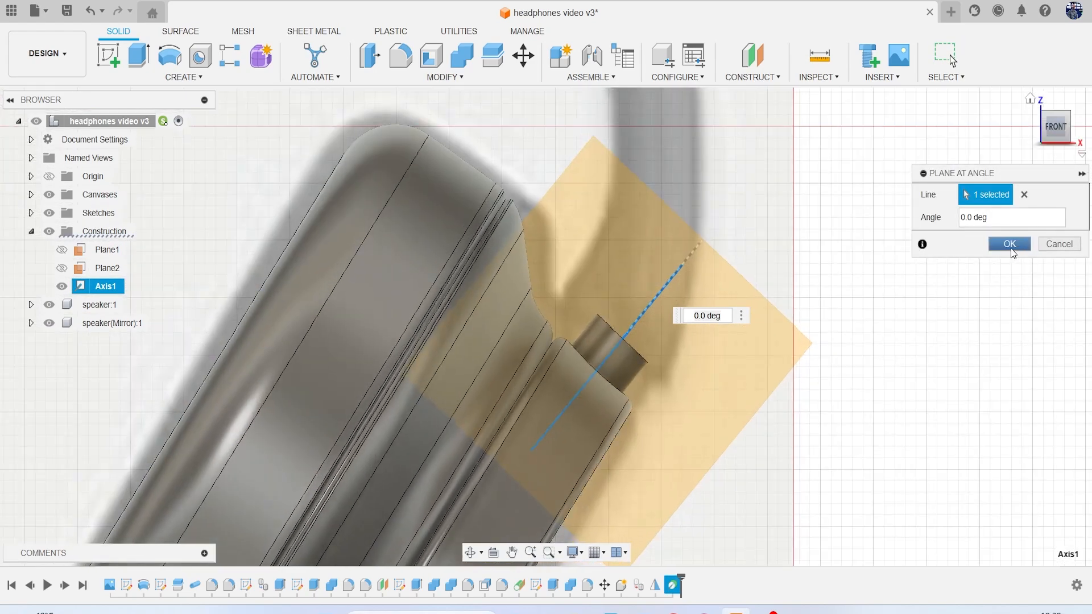
click(1009, 243)
scroll(659, 324, down, 5)
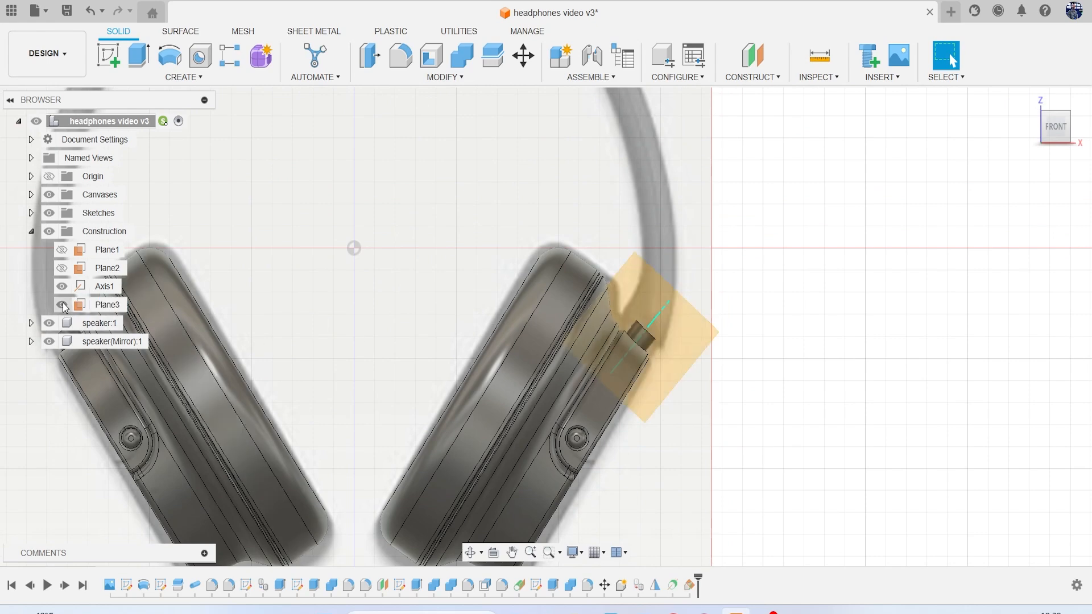
click(62, 305)
Start a sketch on the front origin plane and project the original speaker's connector stub body into it
scroll(239, 289, down, 5)
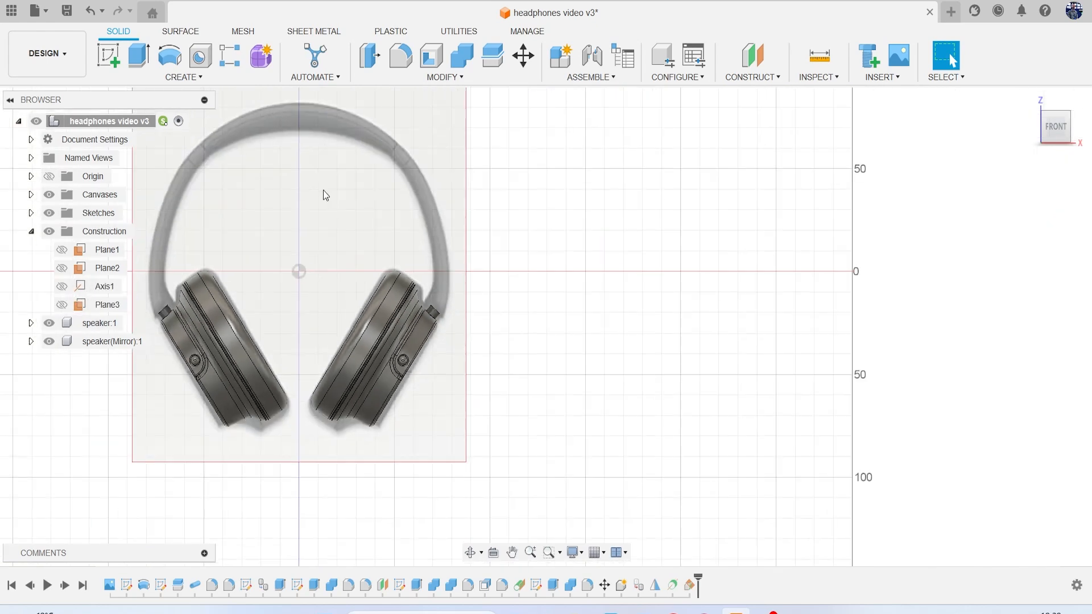
click(117, 59)
click(347, 225)
middle_drag(630, 323, 438, 273)
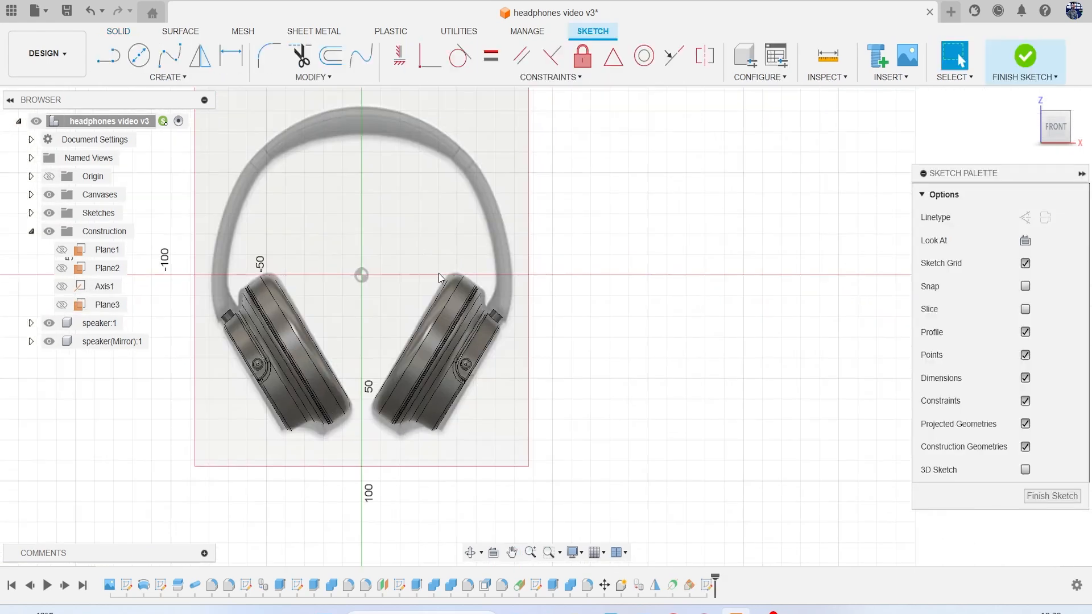
scroll(438, 273, up, 2)
key(p)
scroll(515, 321, up, 6)
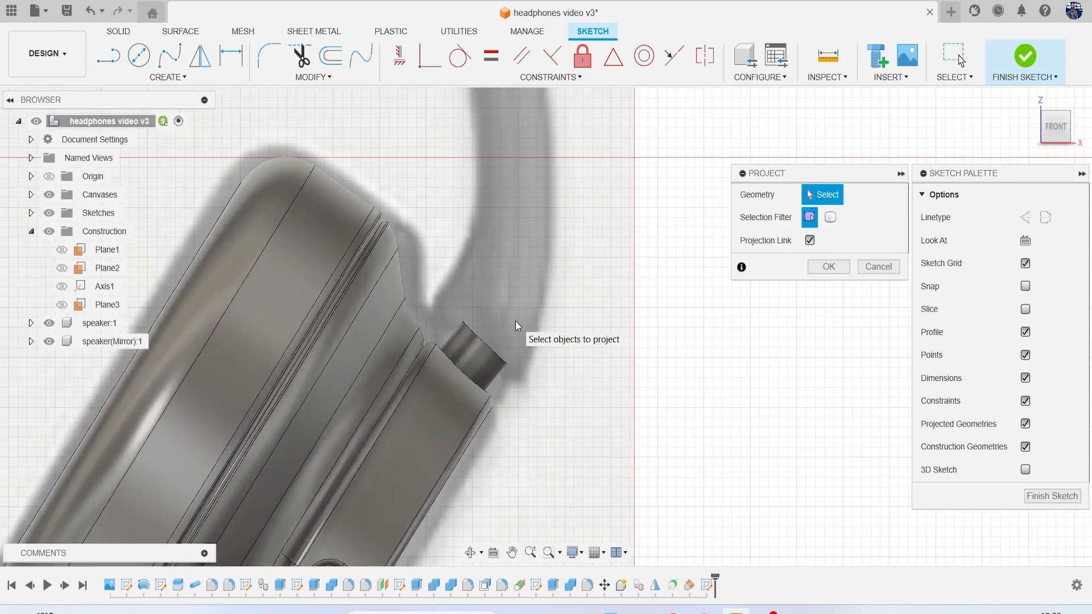
click(466, 361)
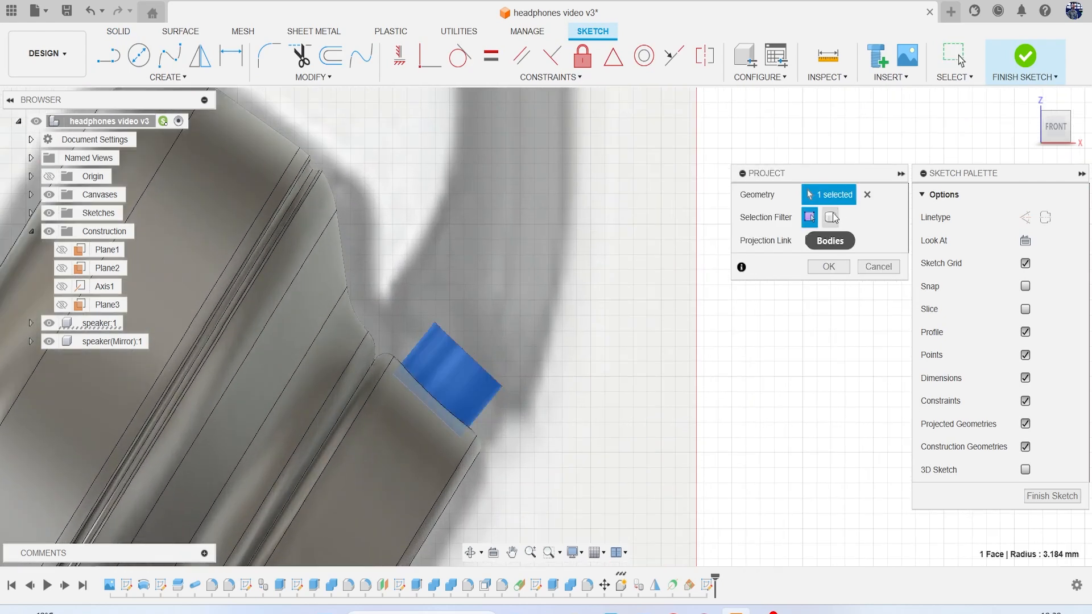
click(831, 217)
click(475, 379)
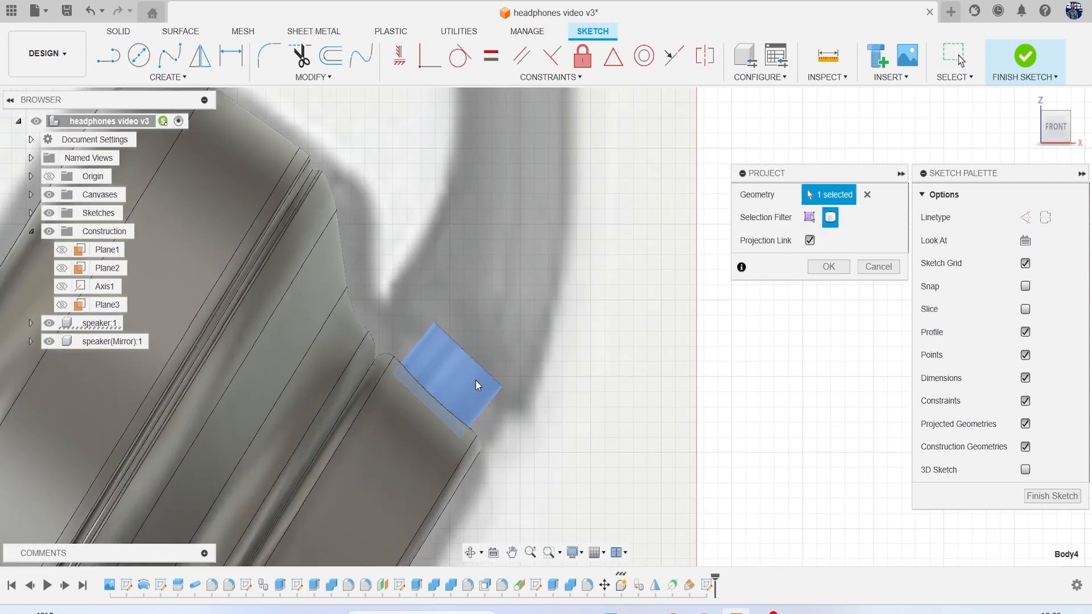
click(812, 266)
Project the mirrored speaker's connector stub body into the same sketch
scroll(642, 322, down, 5)
middle_drag(250, 326, 674, 307)
middle_drag(284, 309, 591, 335)
scroll(474, 321, down, 1)
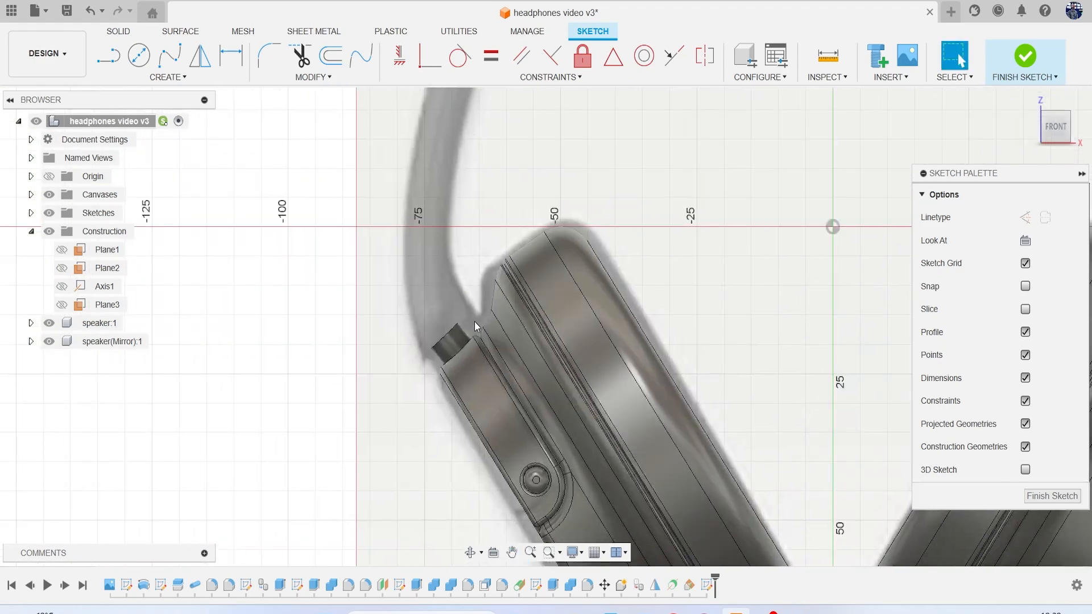
scroll(474, 322, up, 3)
key(p)
click(437, 355)
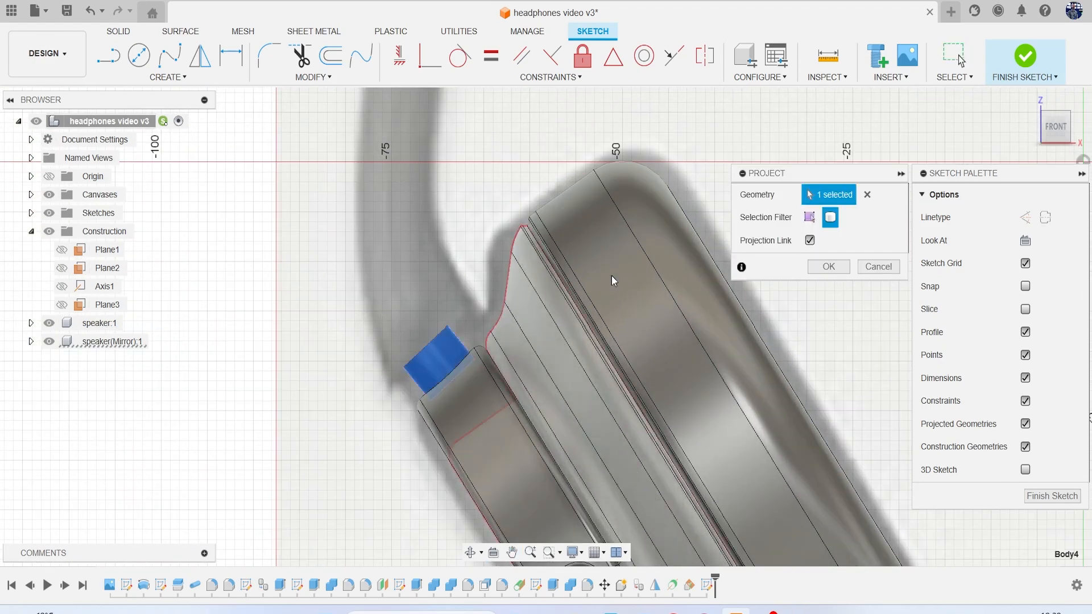
click(828, 267)
Draw a 3-point arc between the end-edge midpoints of both stubs, following the reference headband's centreline, and finish the sketch
scroll(704, 288, down, 7)
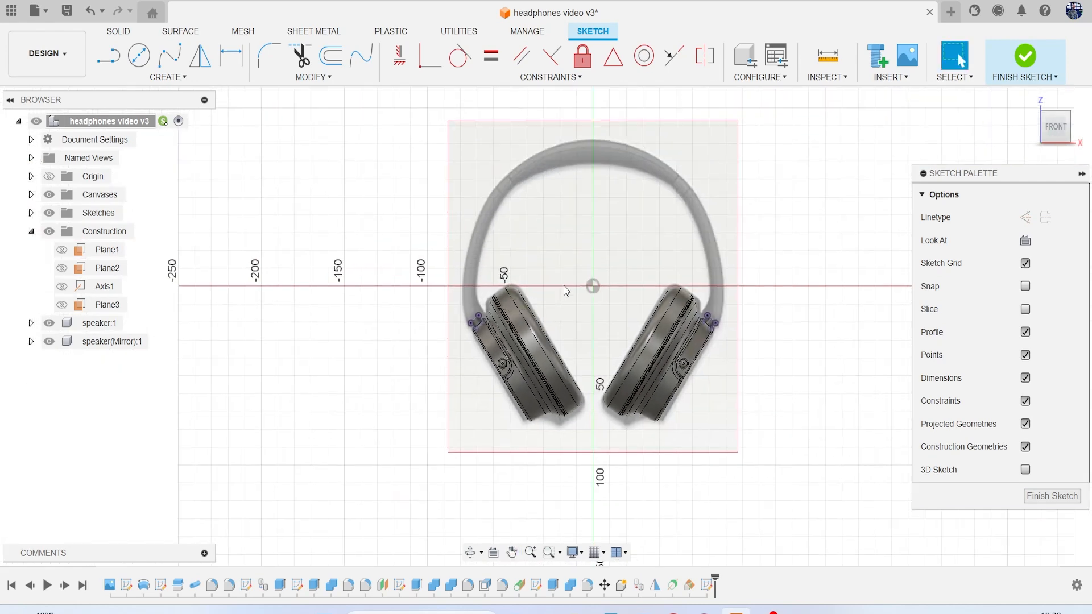
click(169, 77)
mouse_move(162, 140)
click(233, 140)
scroll(400, 268, up, 2)
scroll(487, 341, up, 5)
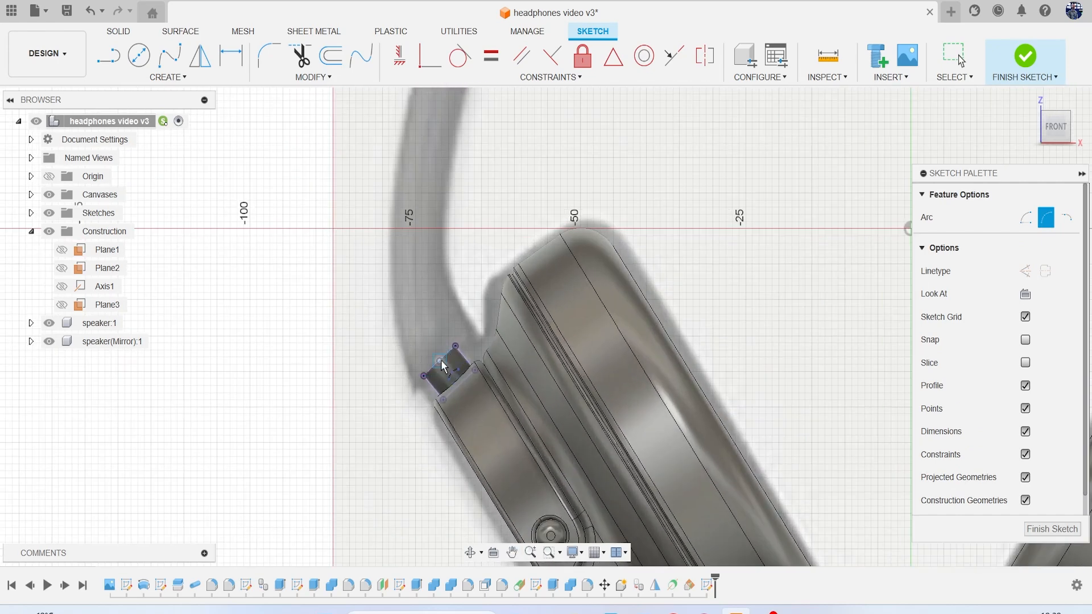
scroll(442, 365, up, 2)
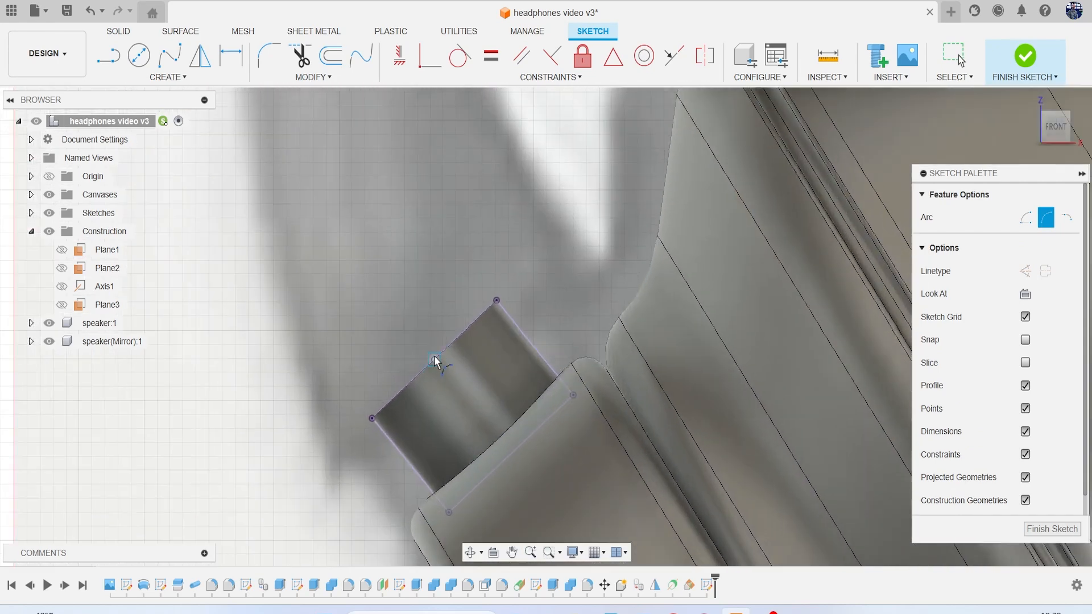
scroll(449, 333, down, 10)
middle_drag(501, 323, 257, 256)
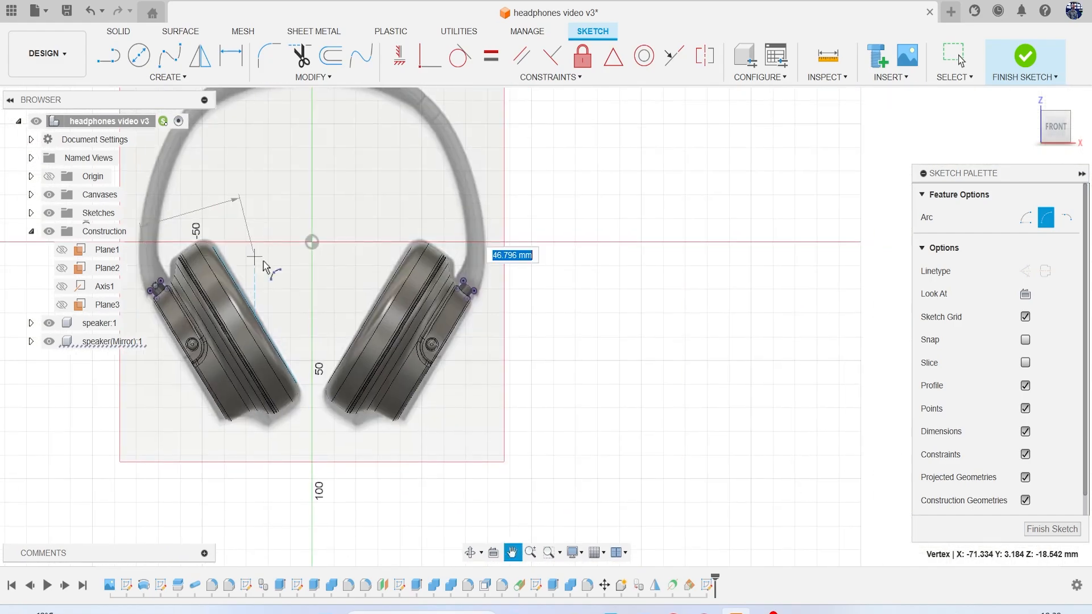
scroll(500, 319, up, 8)
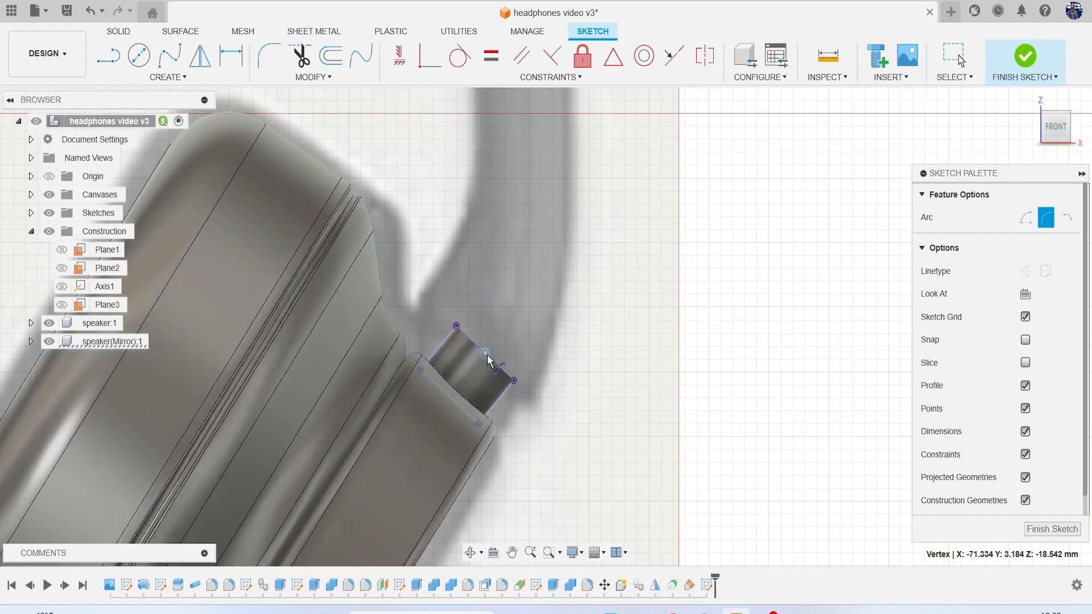
click(485, 353)
scroll(487, 353, down, 9)
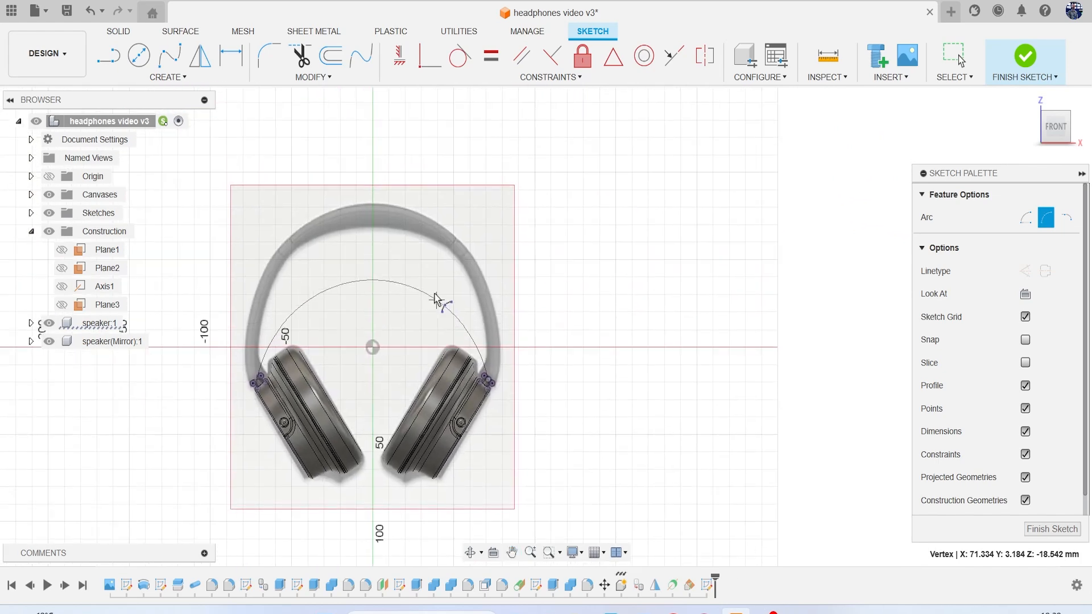
click(426, 232)
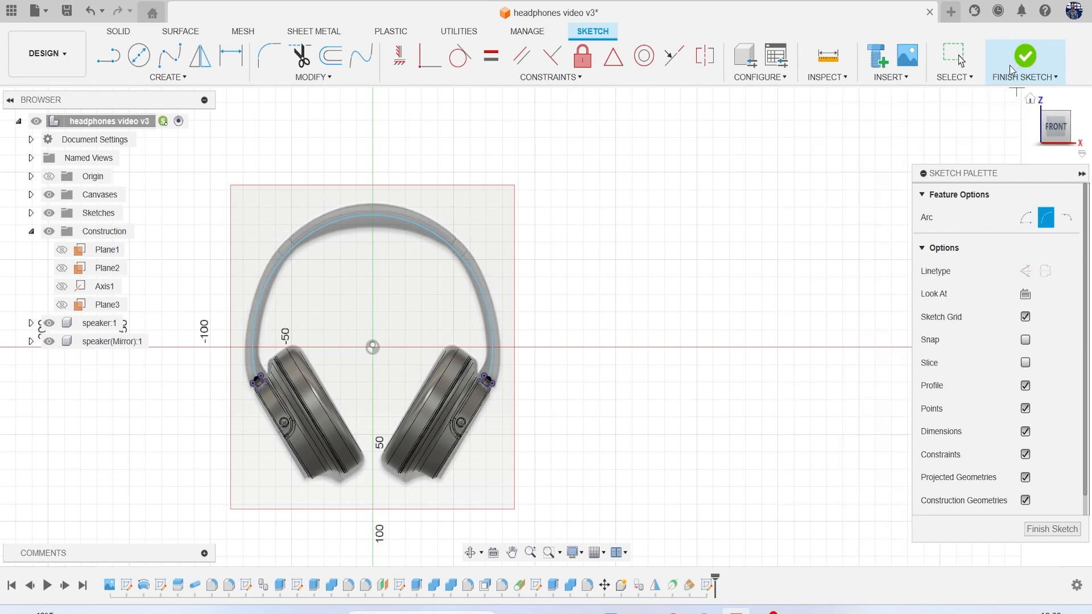
click(1023, 59)
Hide the reference canvases, keeping both speakers and the headband arc visible in an angled view
drag(1056, 130, 1030, 138)
click(52, 325)
click(52, 325)
click(50, 196)
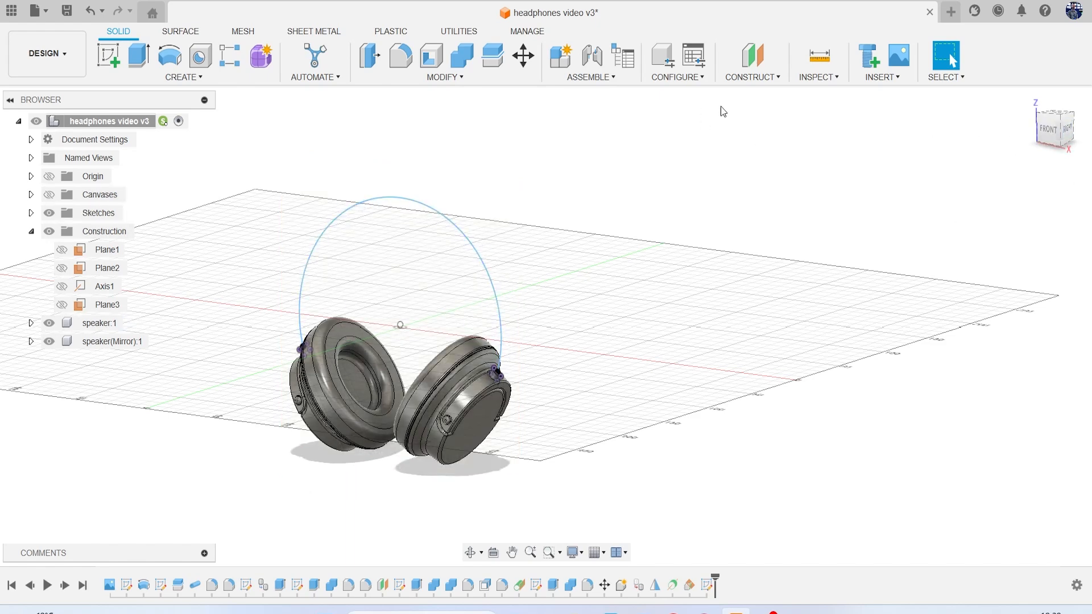
Create a construction plane along the headband arc, placed at the arc's end on the right ear cup's connector stub
click(755, 78)
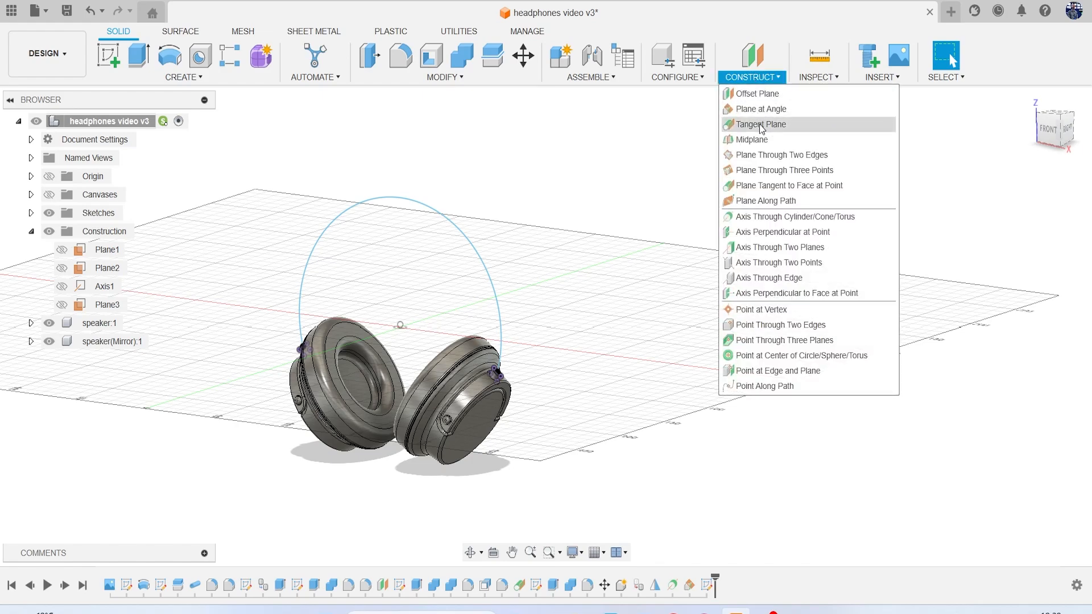
click(798, 200)
scroll(568, 388, up, 5)
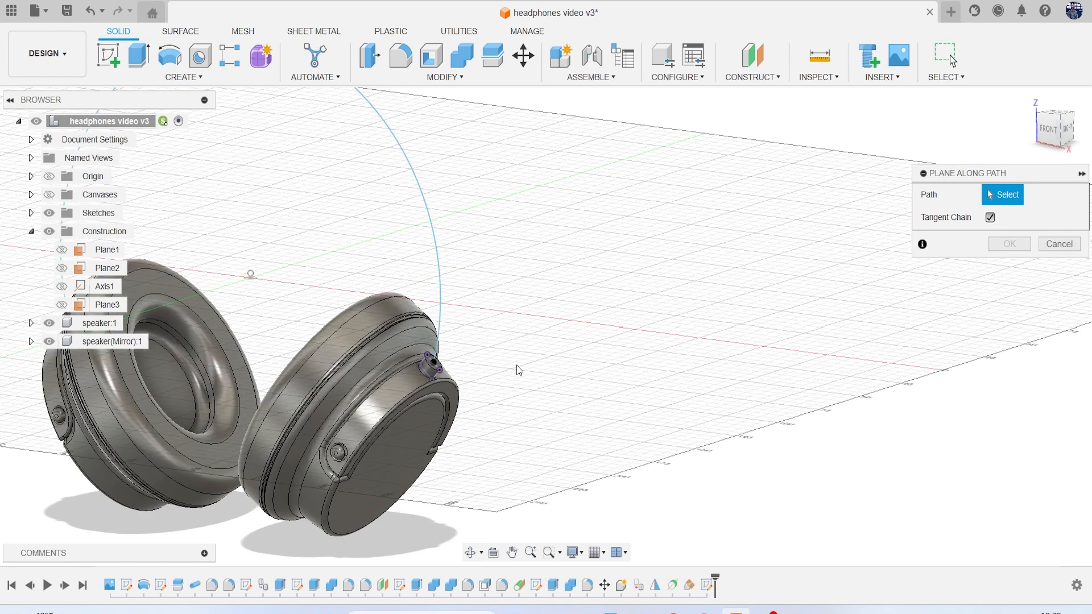
click(415, 315)
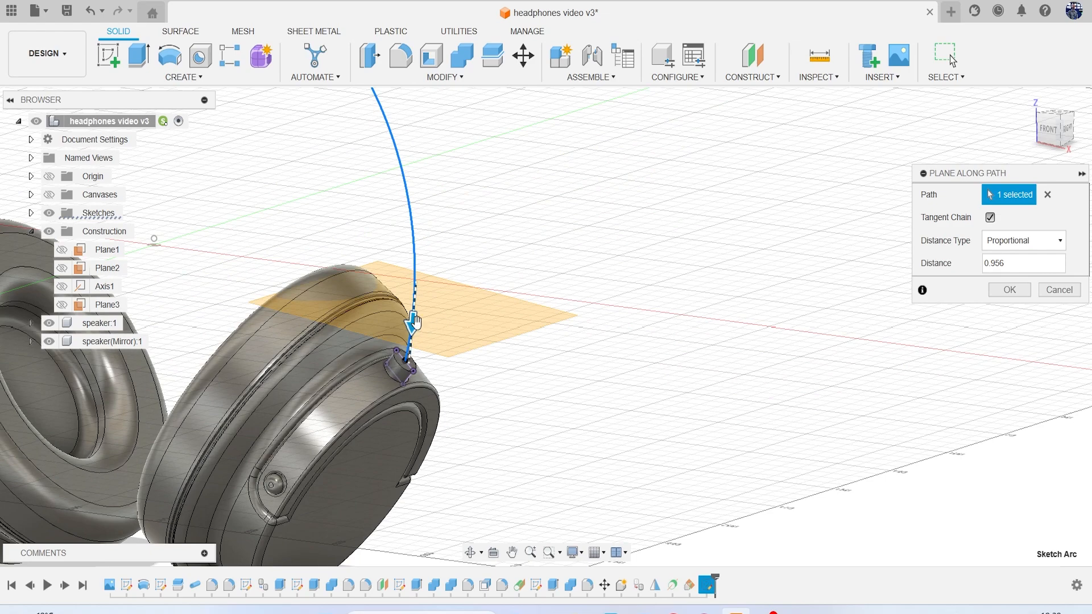
drag(414, 321, 402, 366)
click(1010, 291)
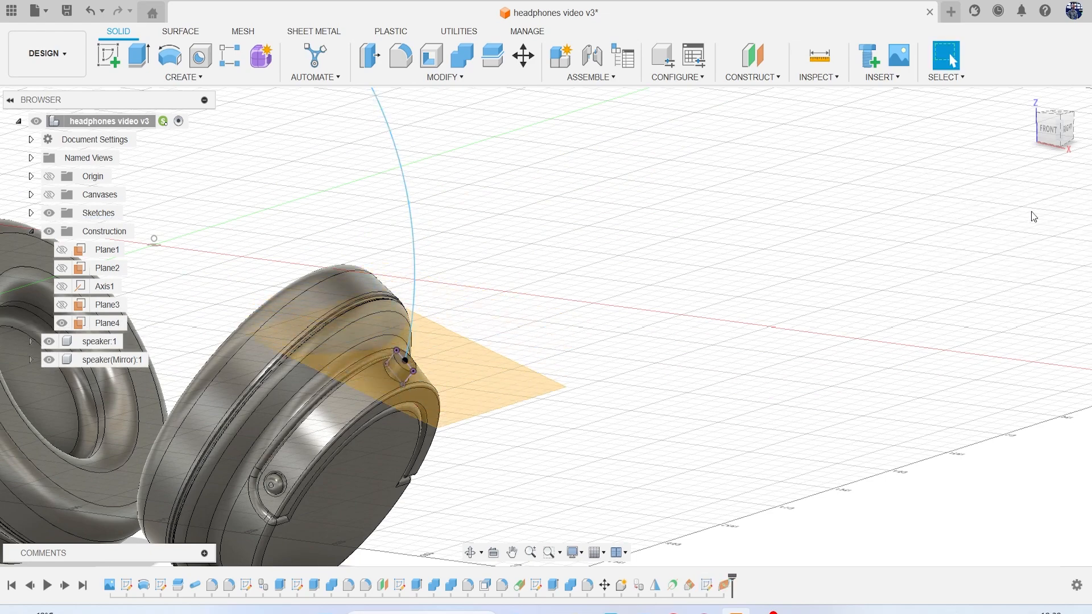
Sketch a center point slot about 7.7 mm wide on the new plane, centred on the stub and elongated front to back, and finish the sketch
click(1060, 117)
click(113, 57)
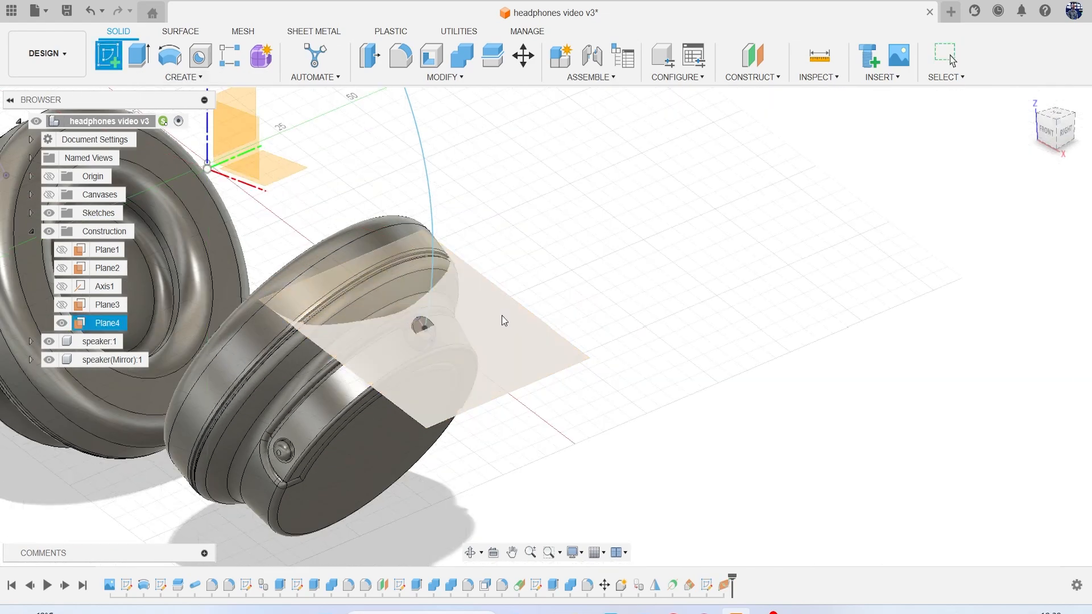
click(525, 343)
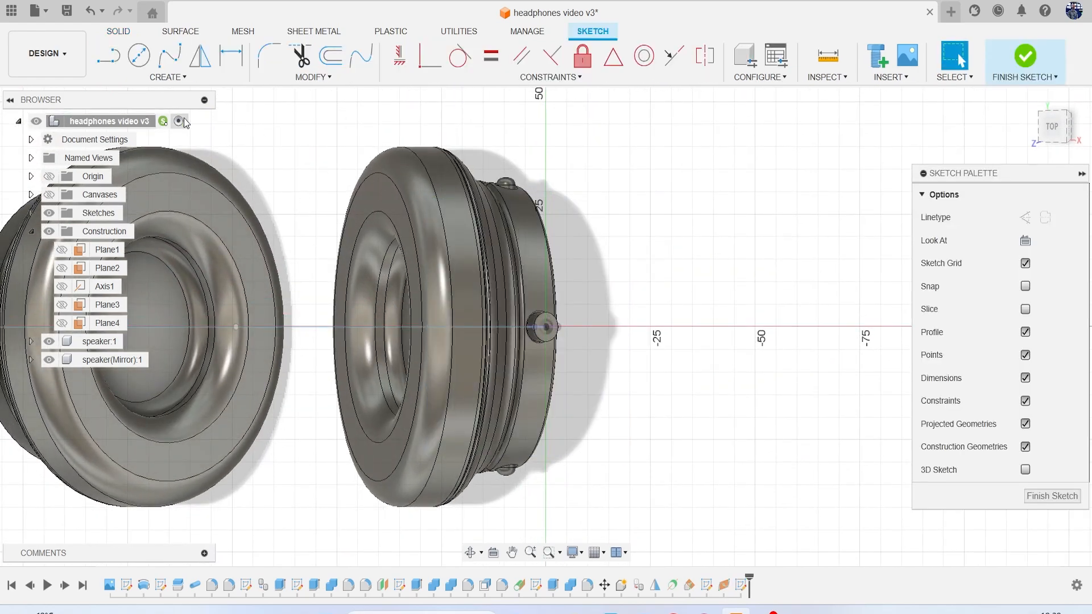
click(167, 80)
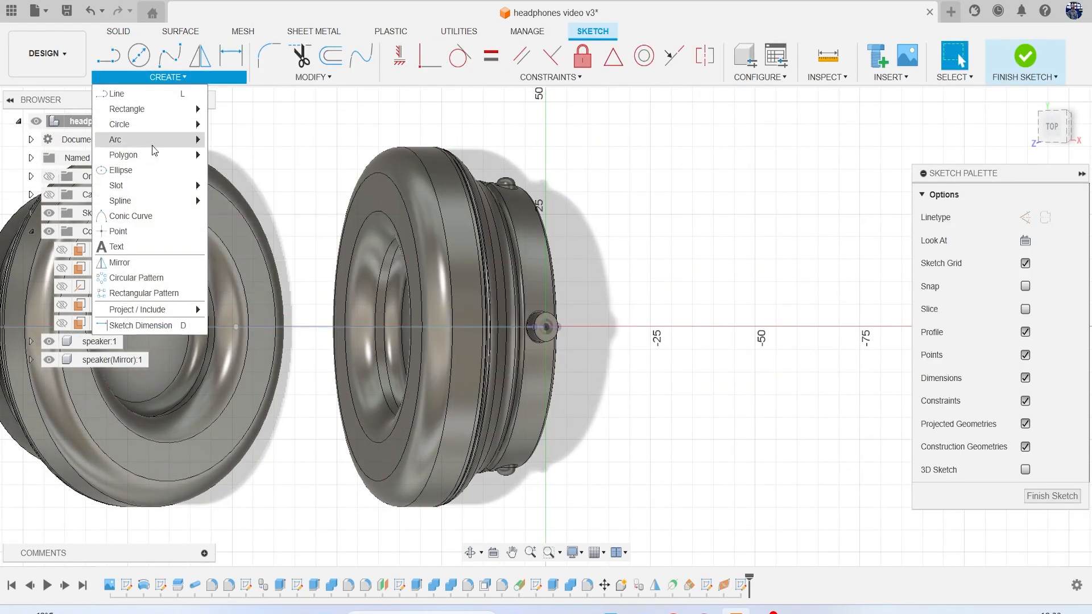
mouse_move(160, 190)
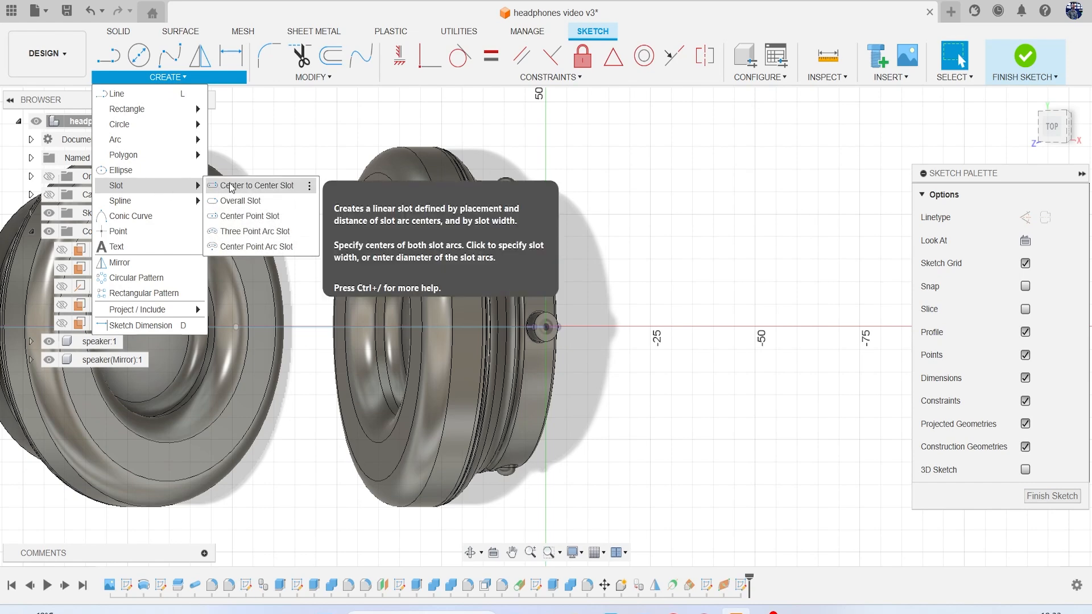
click(268, 216)
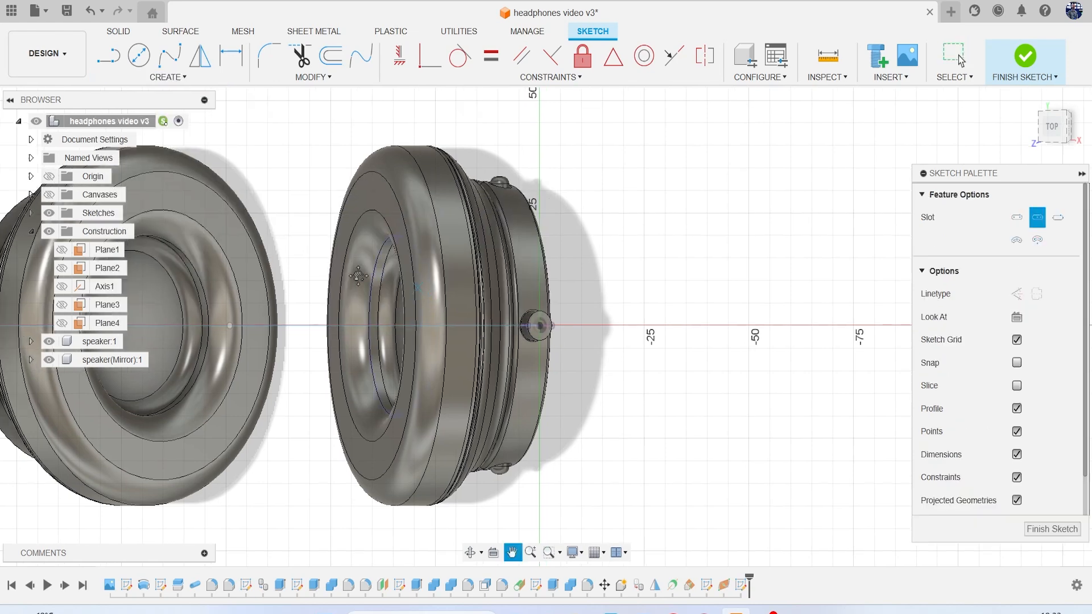
scroll(325, 275, up, 5)
click(476, 322)
click(480, 224)
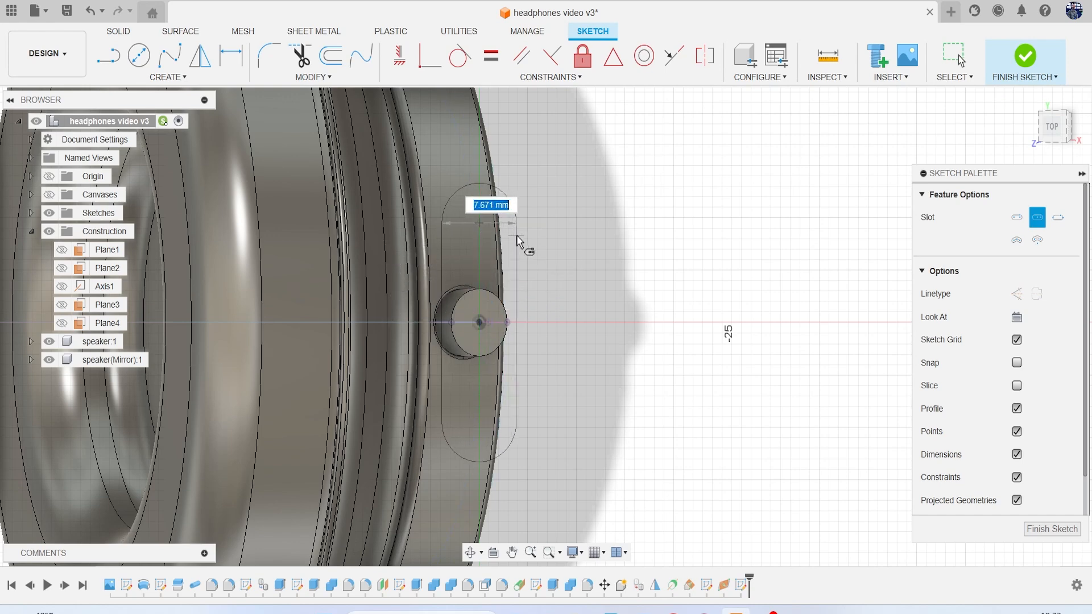
click(517, 238)
scroll(511, 287, down, 5)
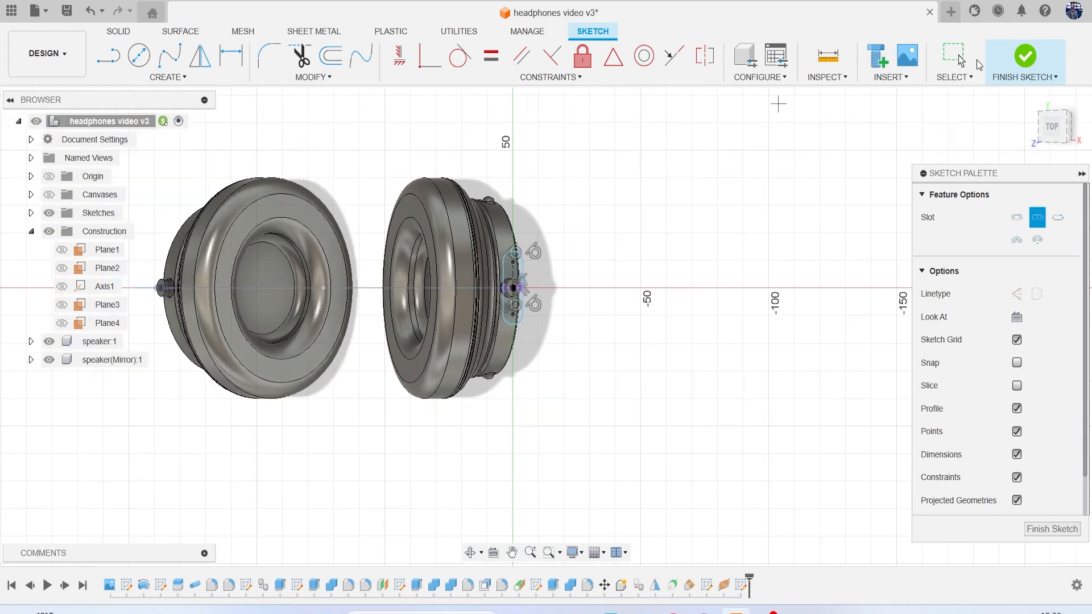
click(1026, 55)
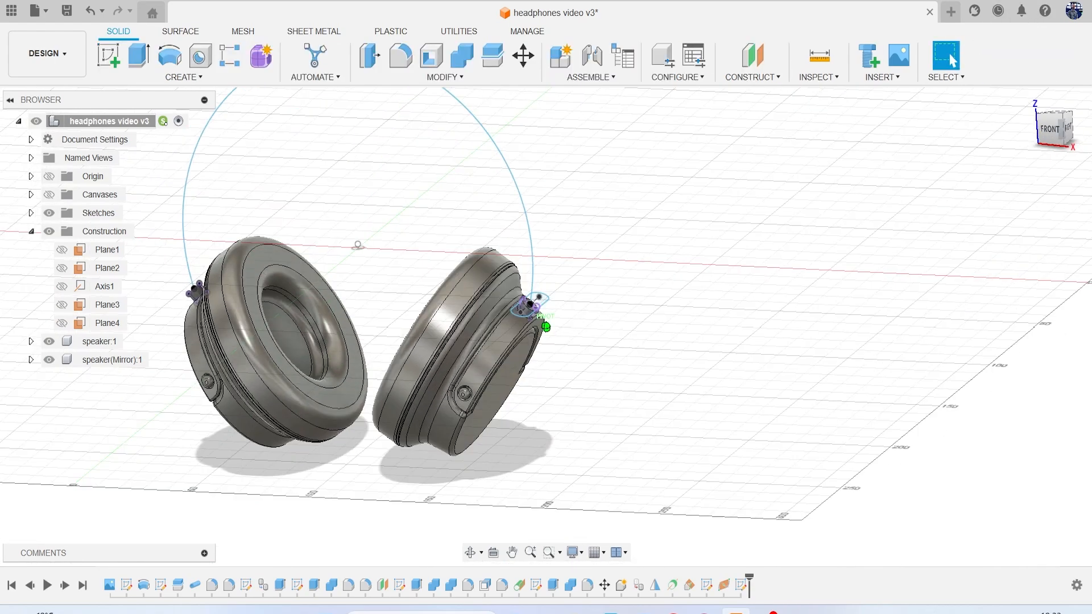
Start a single-path Sweep for the headband with the slot at the right ear cup's stub as the profile
click(181, 78)
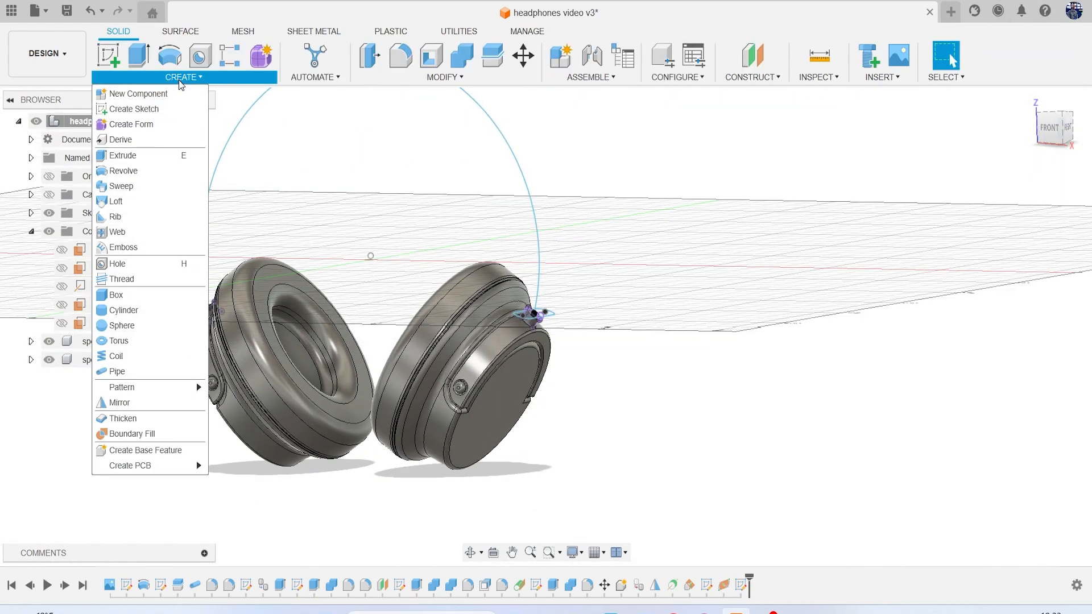
click(125, 187)
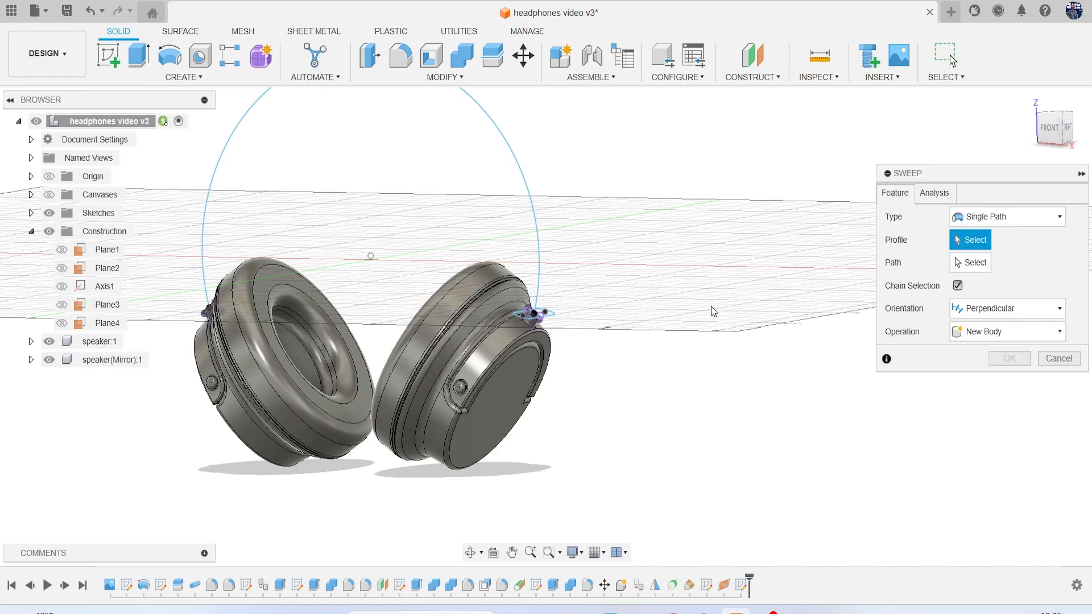
scroll(535, 314, up, 6)
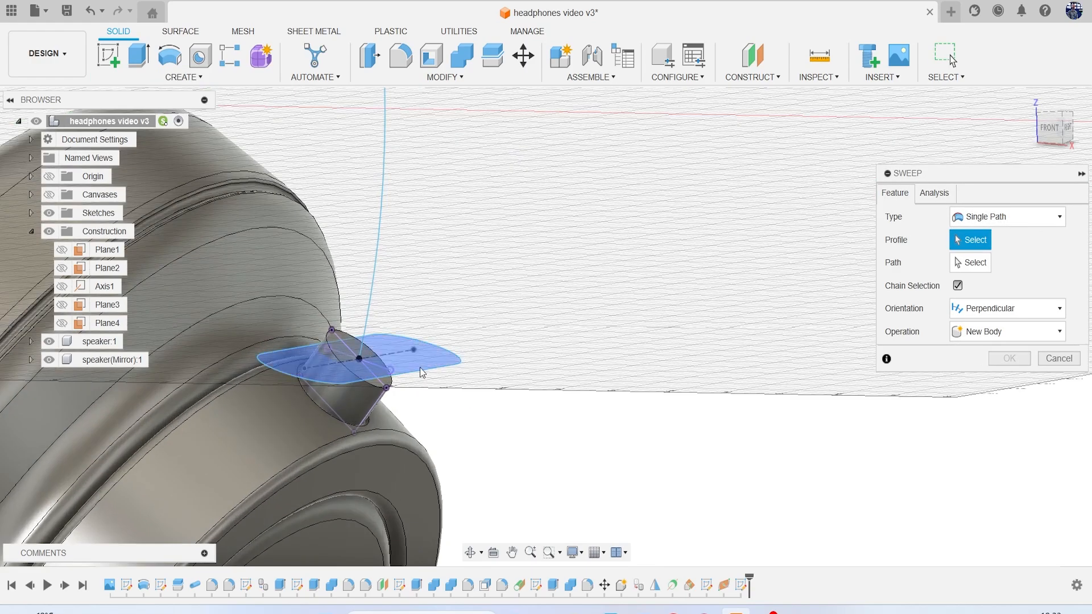
Sweep the large slot profile at the ear cup pin along the headband arc as a new body
click(421, 364)
scroll(356, 367, up, 4)
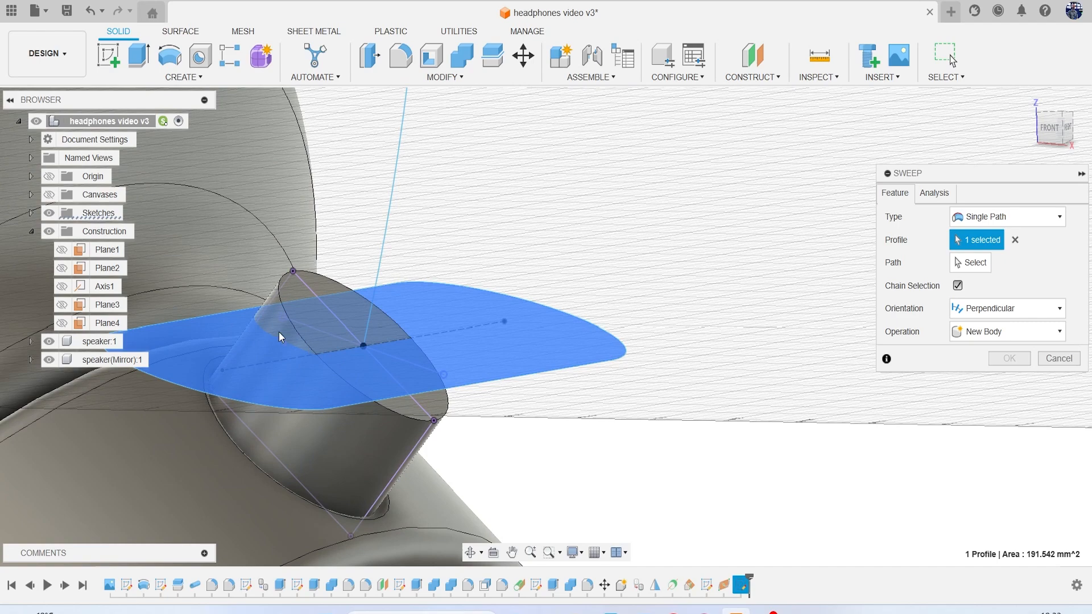
click(965, 266)
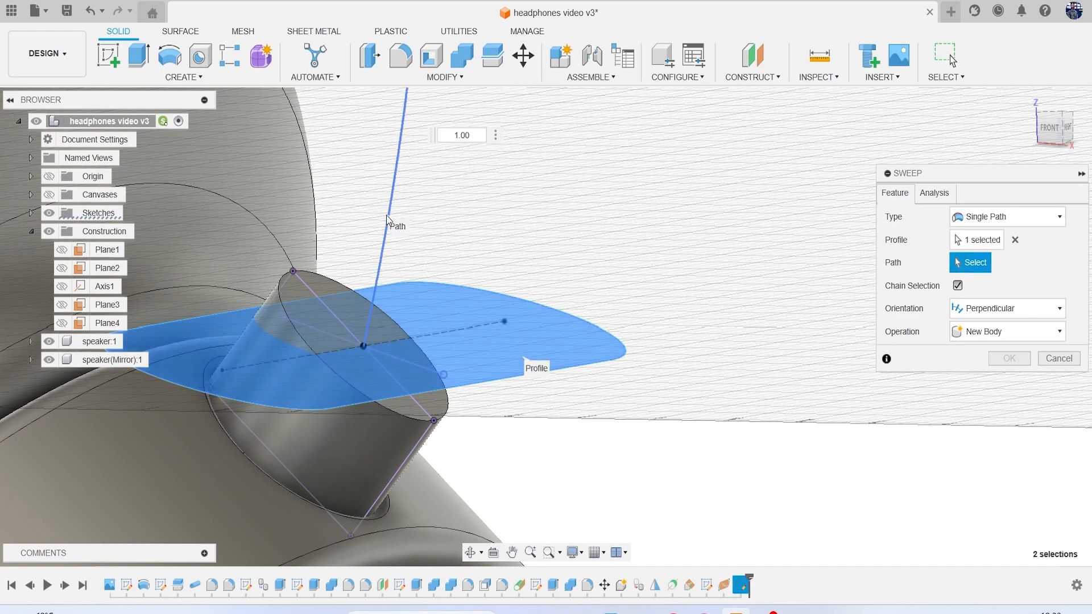
click(387, 216)
scroll(465, 267, down, 5)
scroll(465, 267, down, 5)
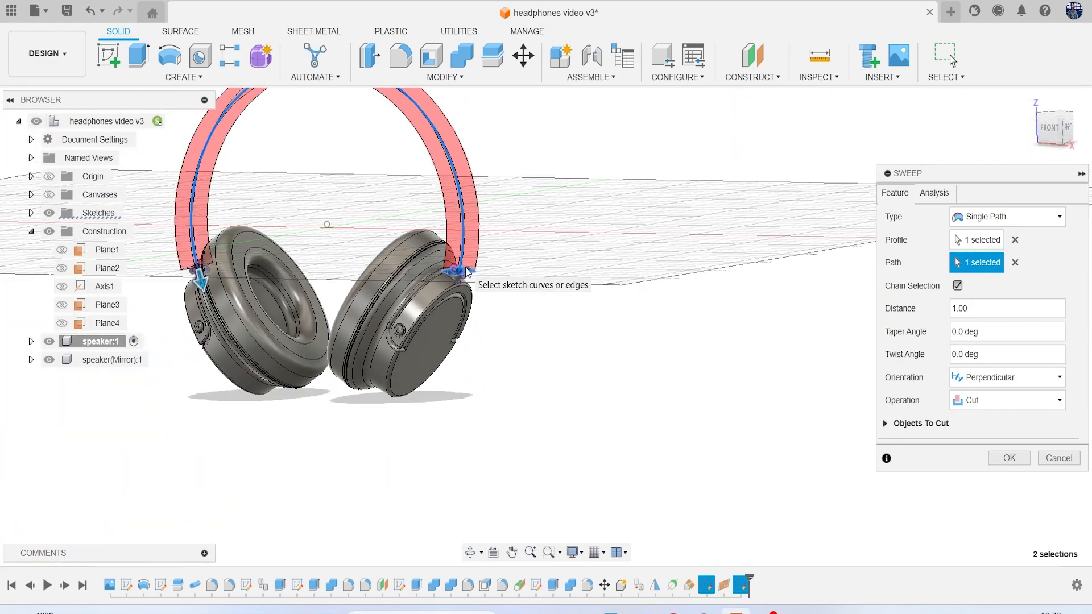
click(990, 401)
click(1015, 466)
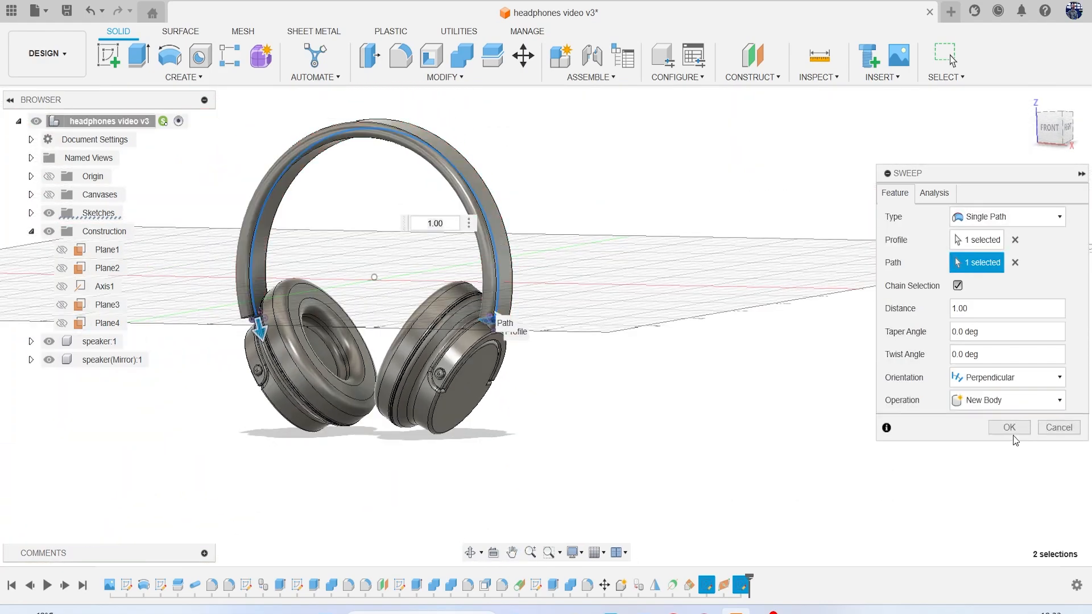
click(1008, 426)
mouse_move(1054, 129)
mouse_down()
mouse_move(1011, 129)
mouse_move(1065, 141)
mouse_move(1014, 102)
mouse_move(1027, 142)
mouse_up()
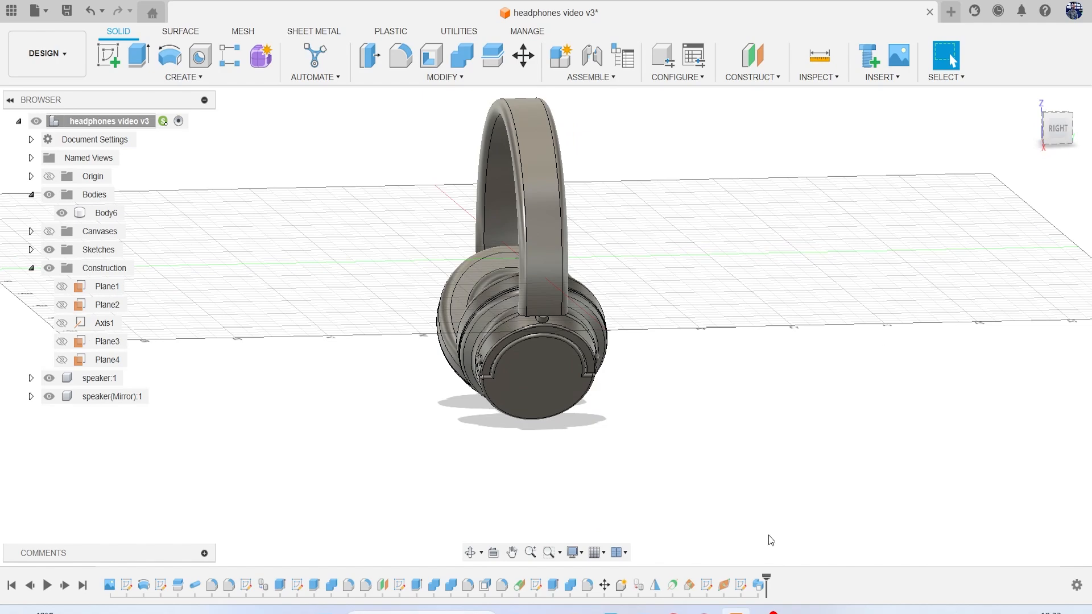
Delete the headband sweep and offset the slot outline in its profile sketch inward by about 1.5 mm
click(758, 592)
key(Delete)
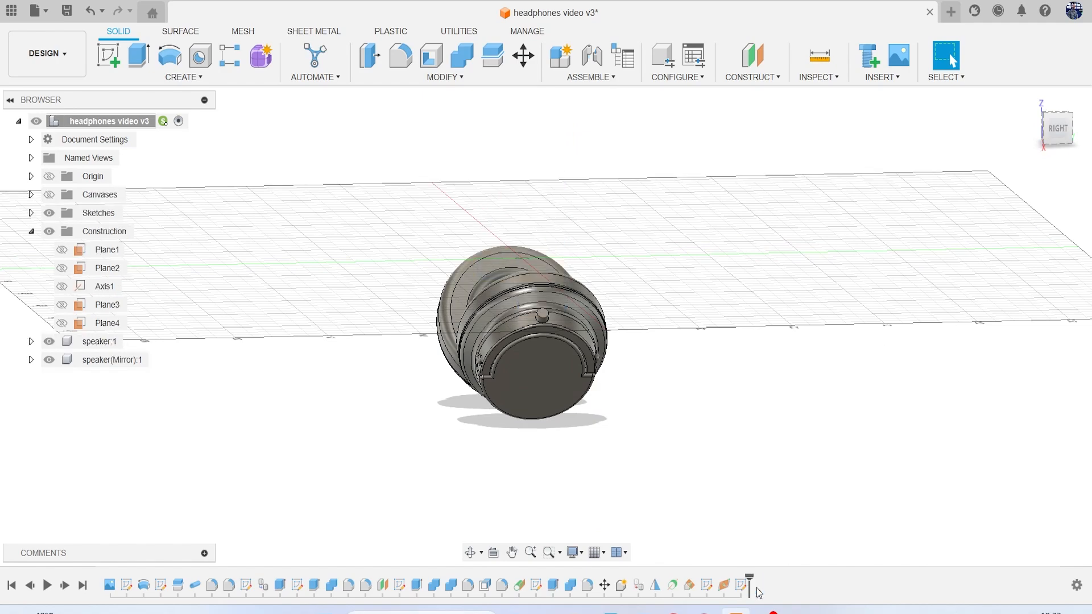
right_click(746, 593)
click(802, 418)
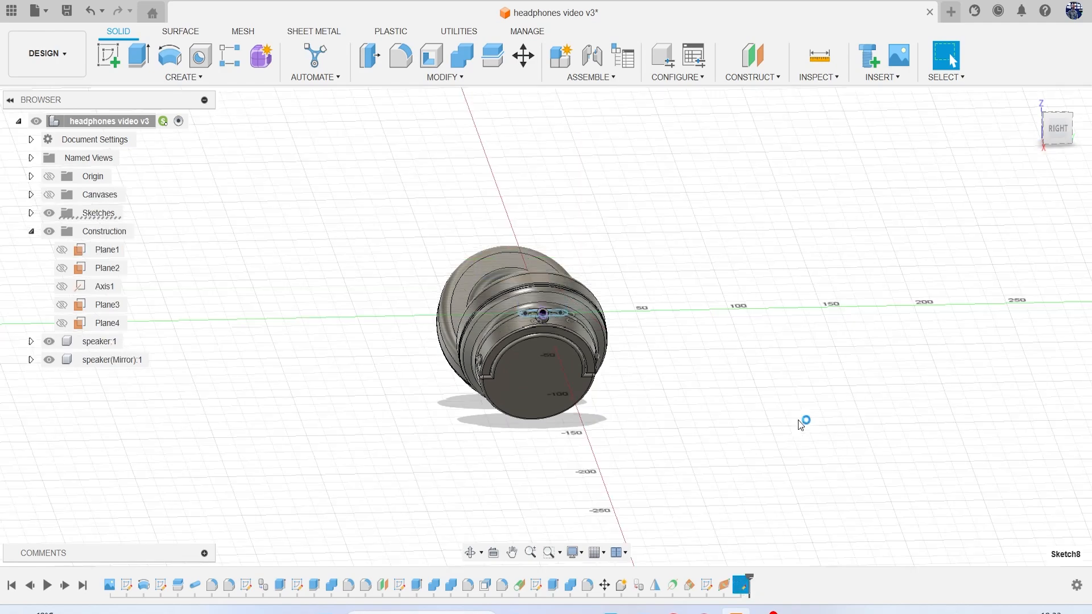
scroll(445, 322, up, 3)
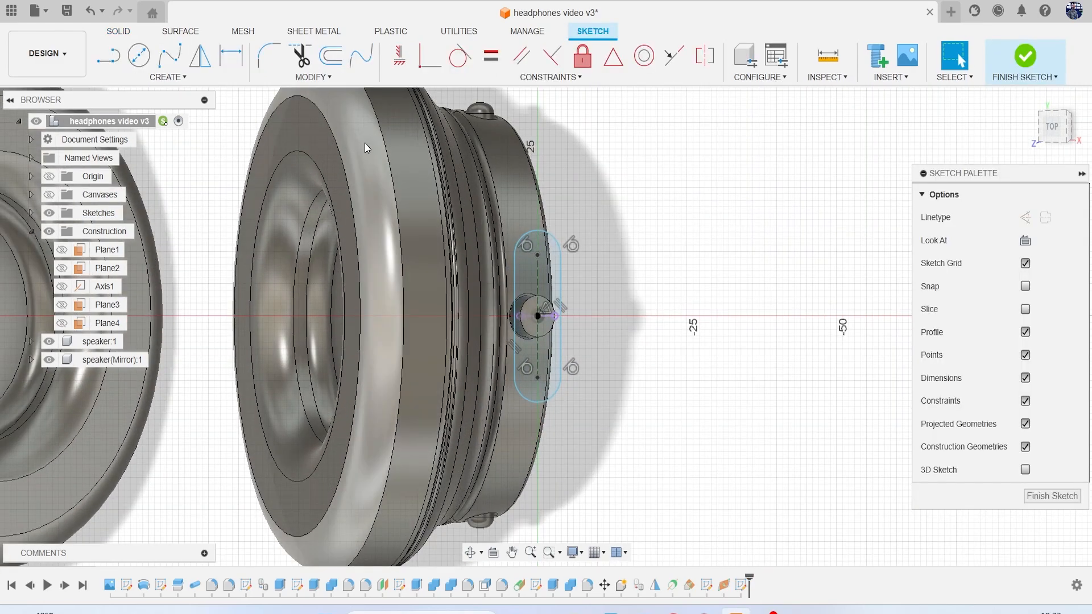
click(330, 55)
scroll(487, 212, up, 1)
click(556, 235)
drag(559, 231, 557, 250)
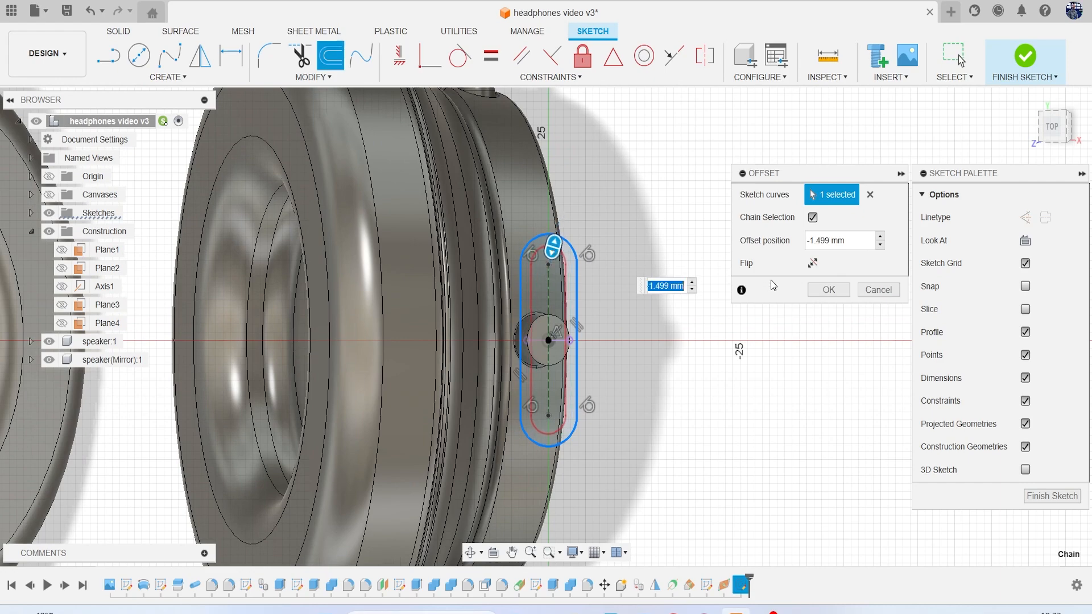
click(829, 290)
click(1025, 55)
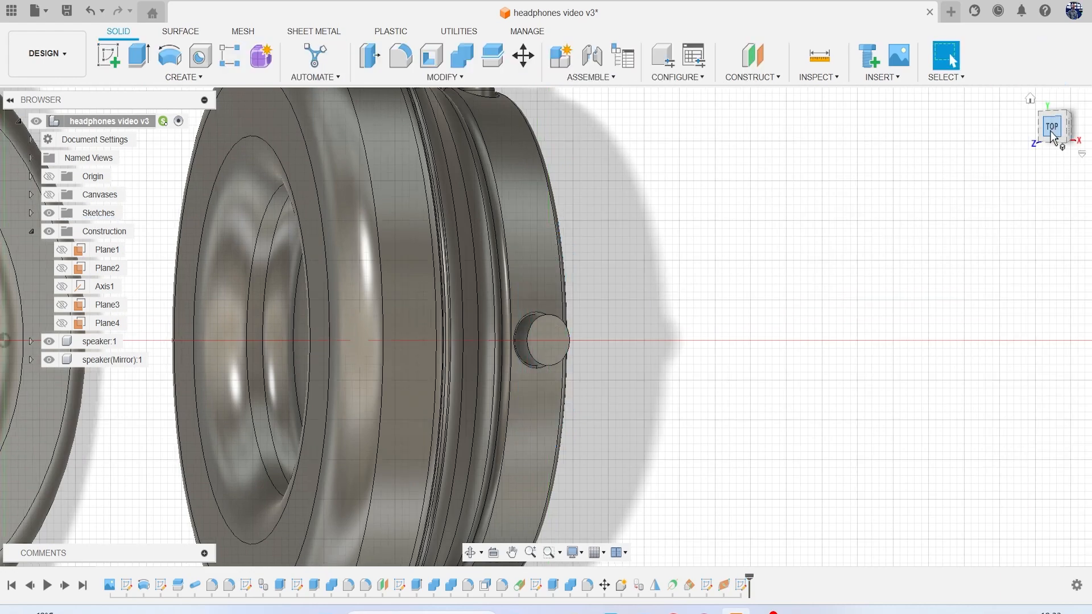
Show the slot profile sketch, Sketch8, in the model
click(1054, 138)
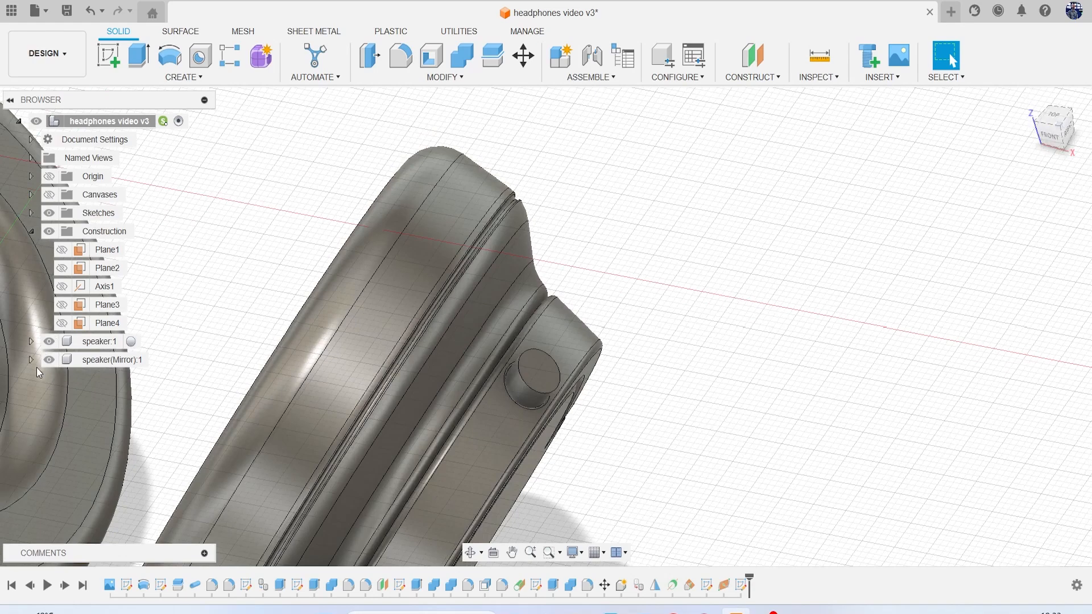
click(31, 214)
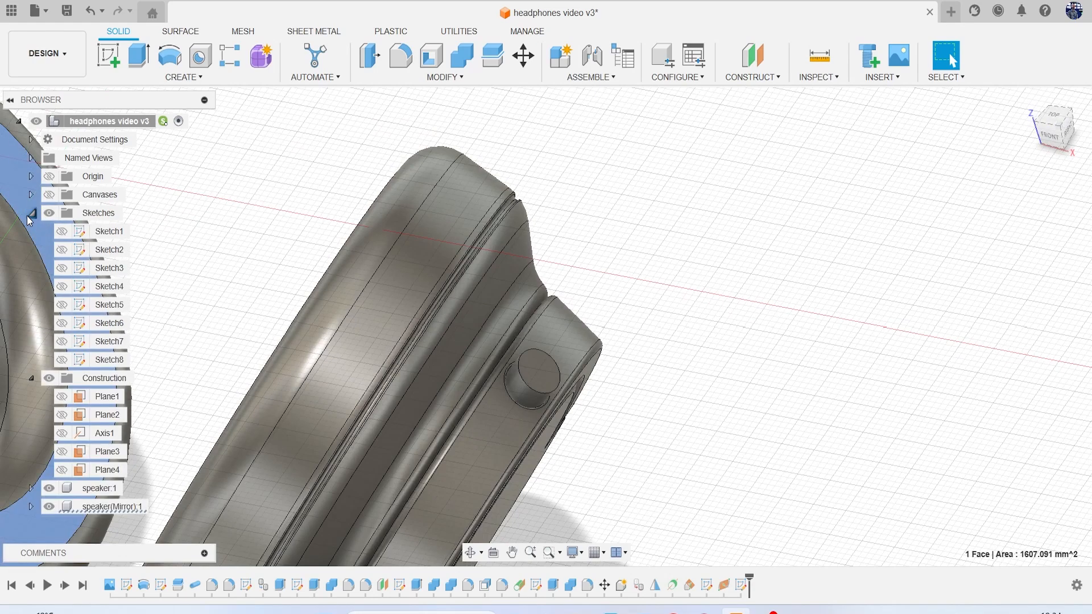
click(62, 360)
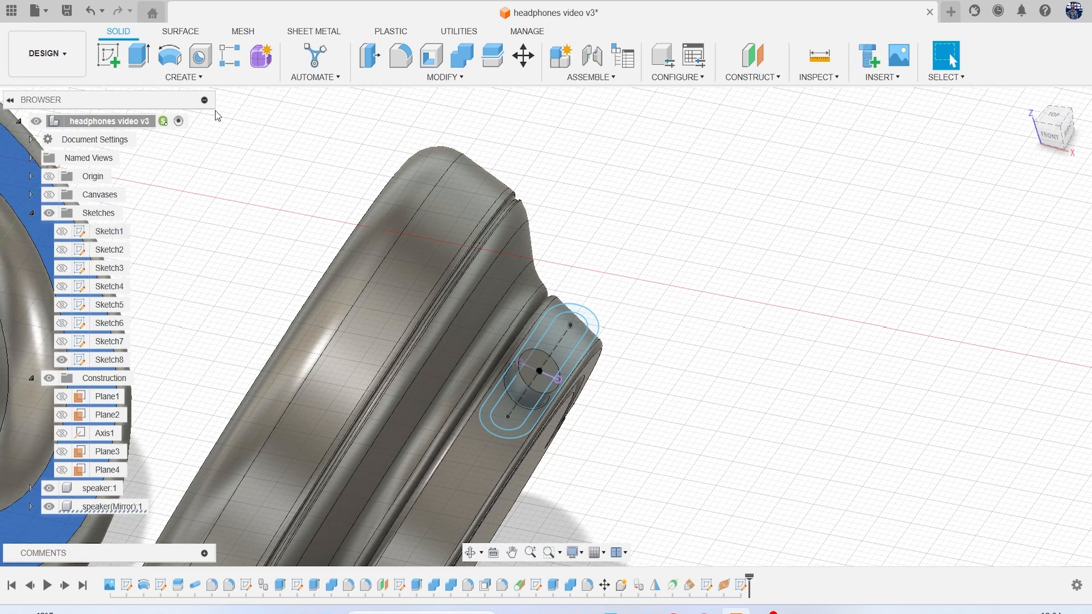
click(195, 78)
click(166, 186)
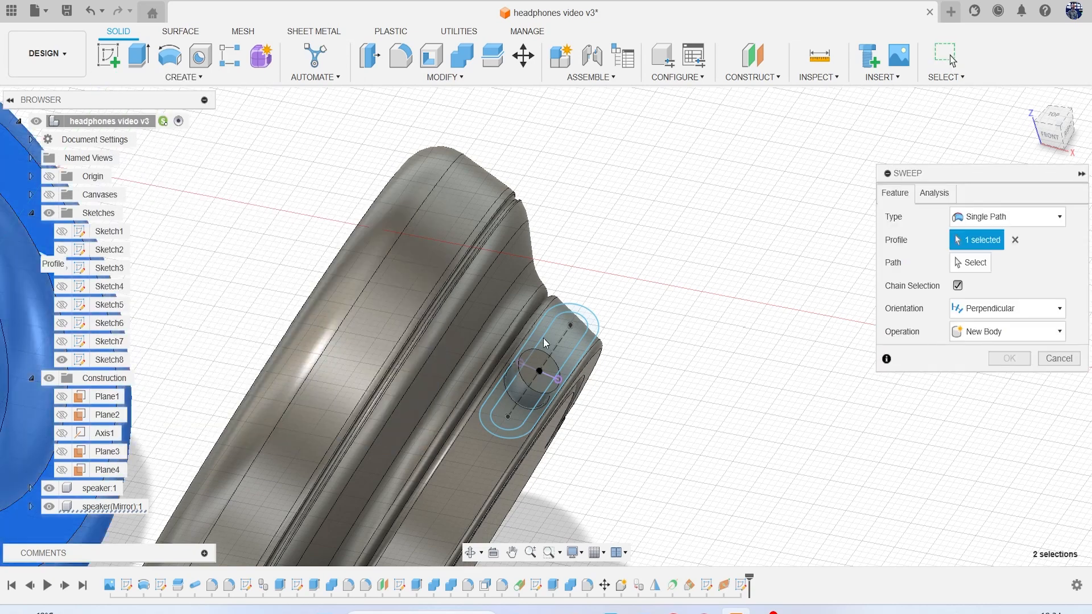
scroll(563, 348, down, 5)
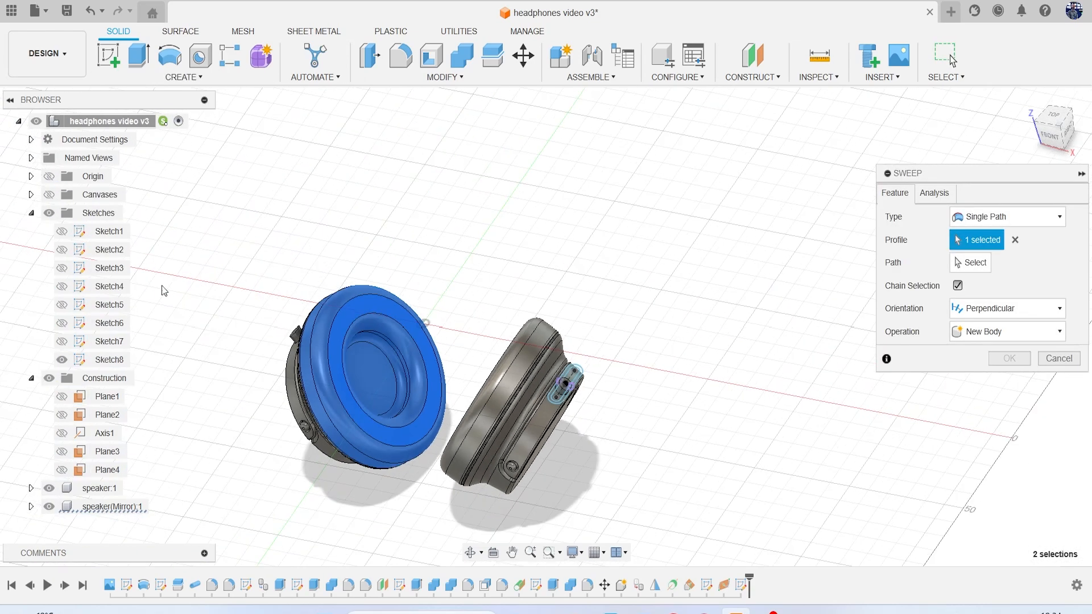
click(61, 341)
scroll(527, 409, up, 5)
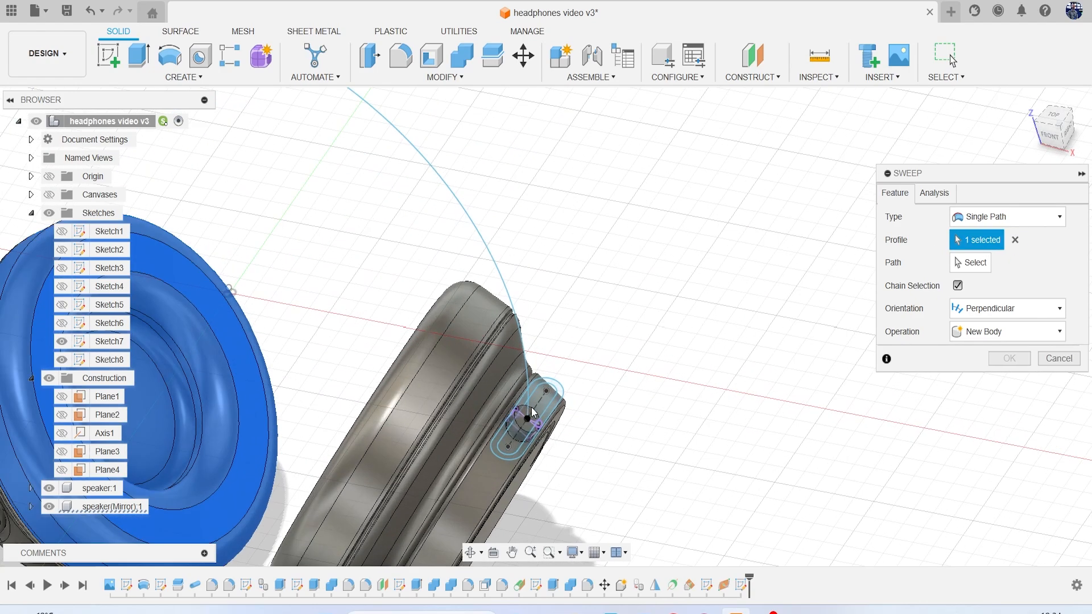
scroll(527, 409, up, 3)
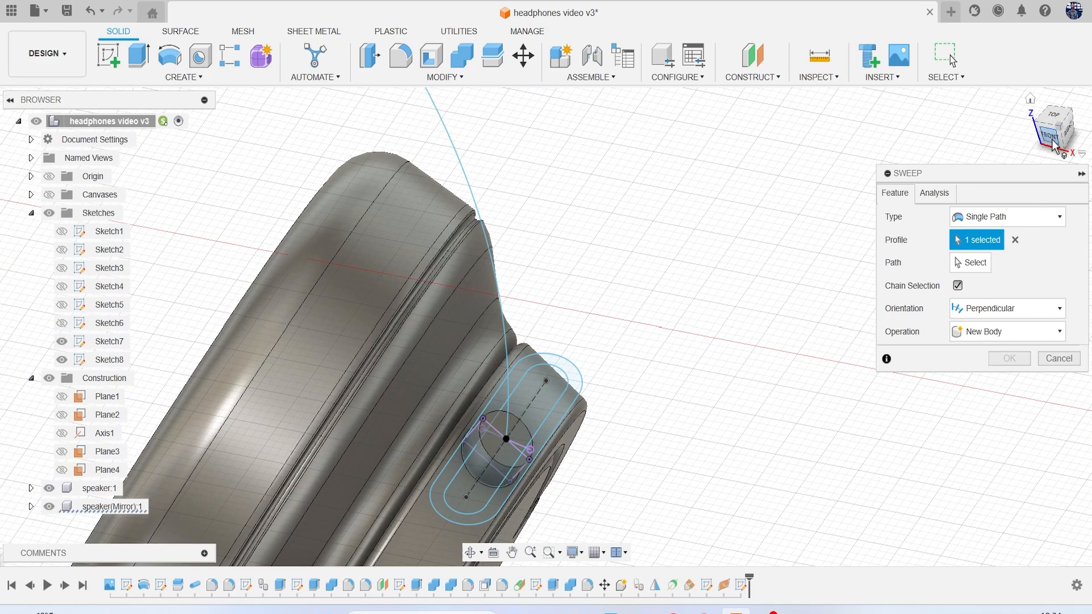
click(1055, 146)
key(Escape)
Show the headband arc in Sketch7 and select the inner slot's regions as profiles for a Sweep
drag(1063, 142, 1044, 163)
click(61, 342)
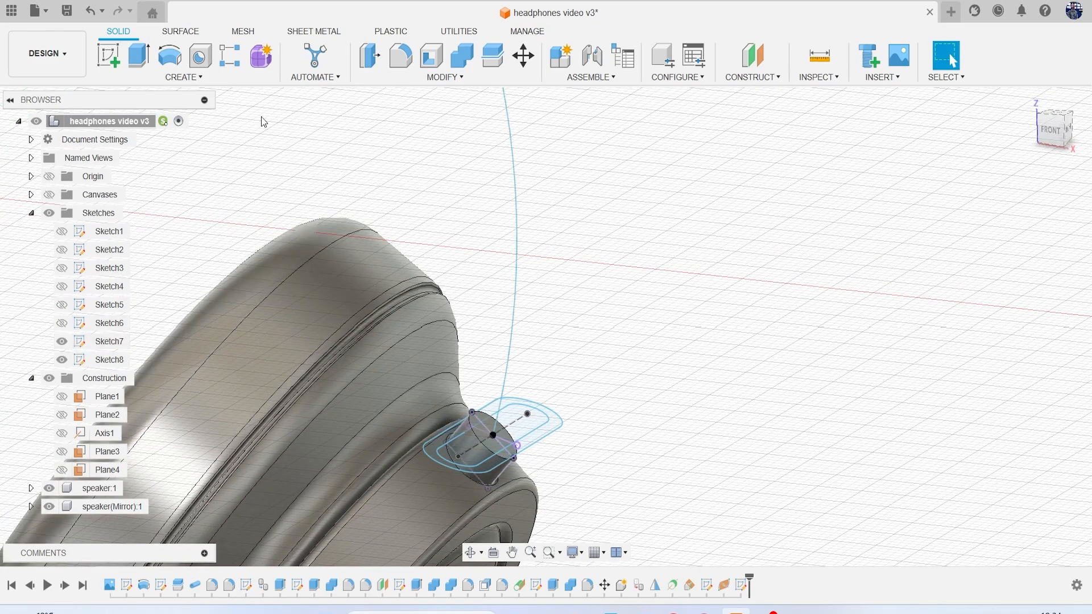
click(182, 77)
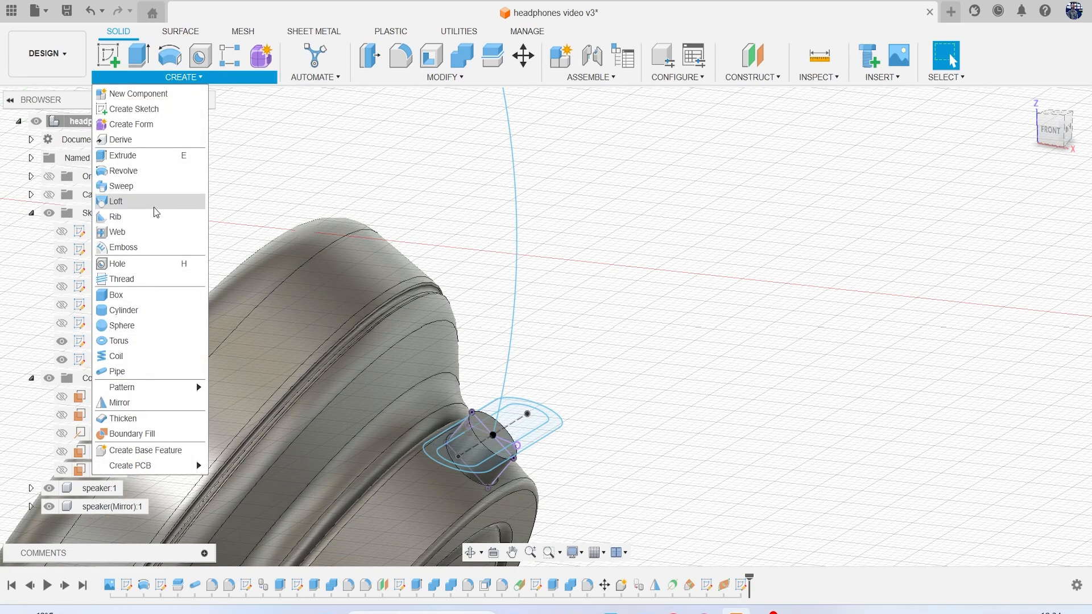
click(121, 186)
scroll(500, 455, up, 3)
click(486, 435)
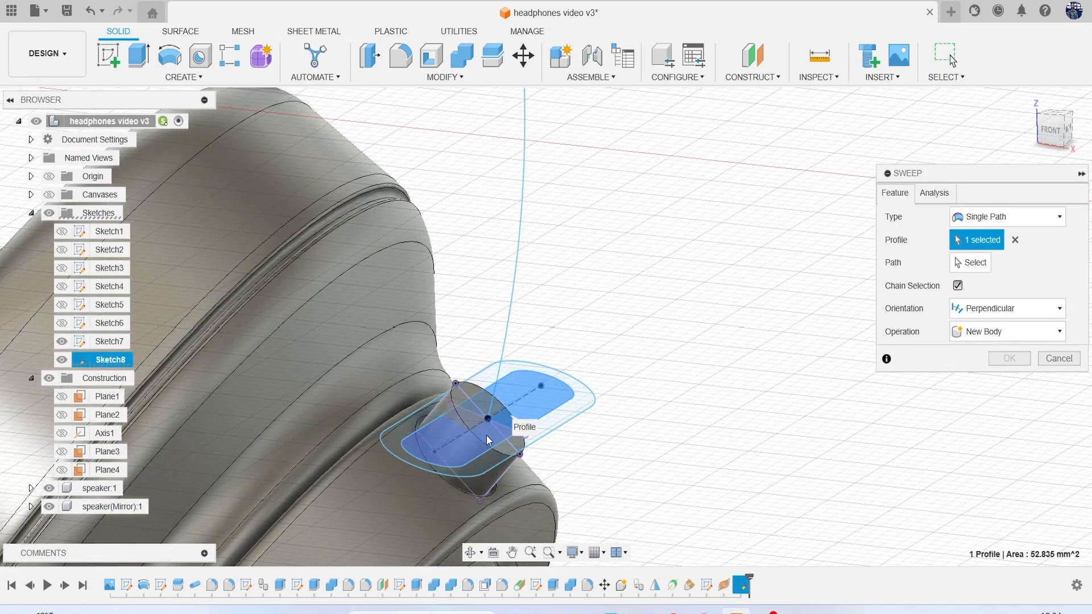
click(465, 418)
click(481, 437)
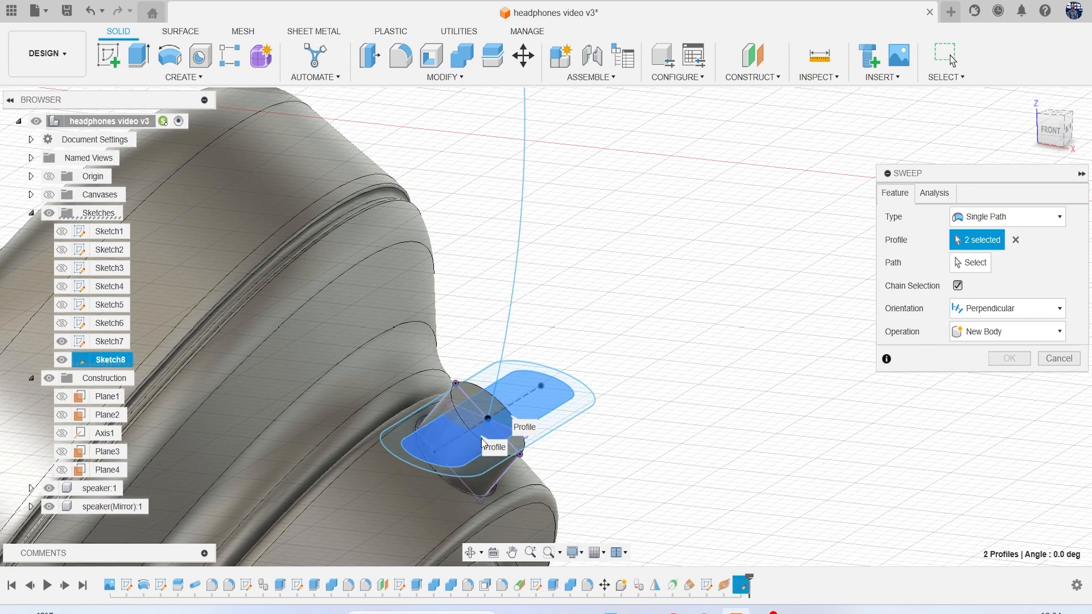
Sweep the selected inner slot profiles along the headband arc as a new body with perpendicular orientation
click(971, 262)
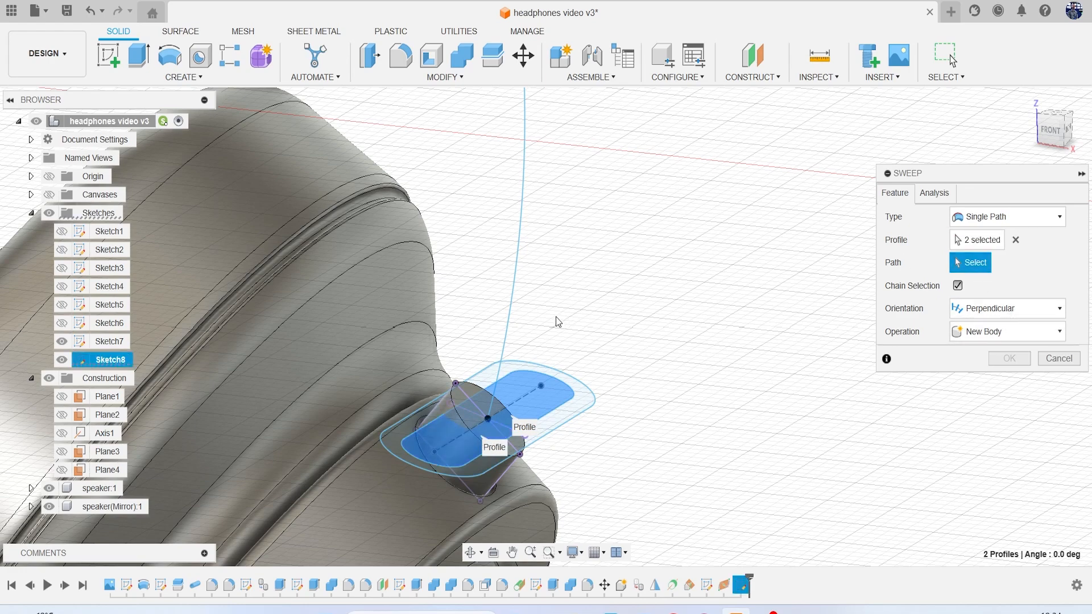
click(508, 328)
scroll(507, 329, down, 3)
click(1006, 399)
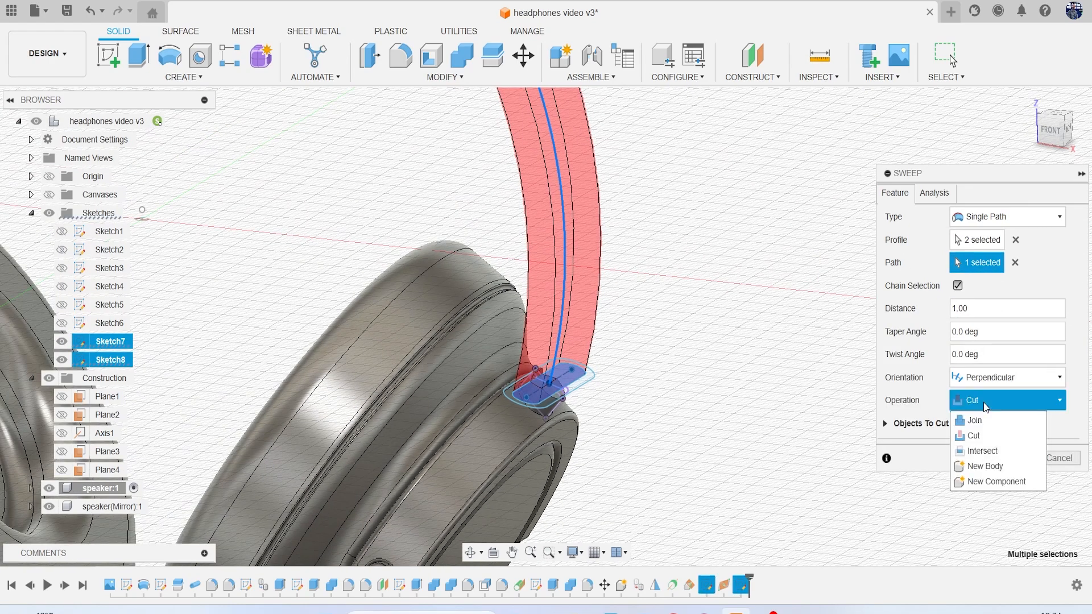
click(989, 466)
click(1071, 138)
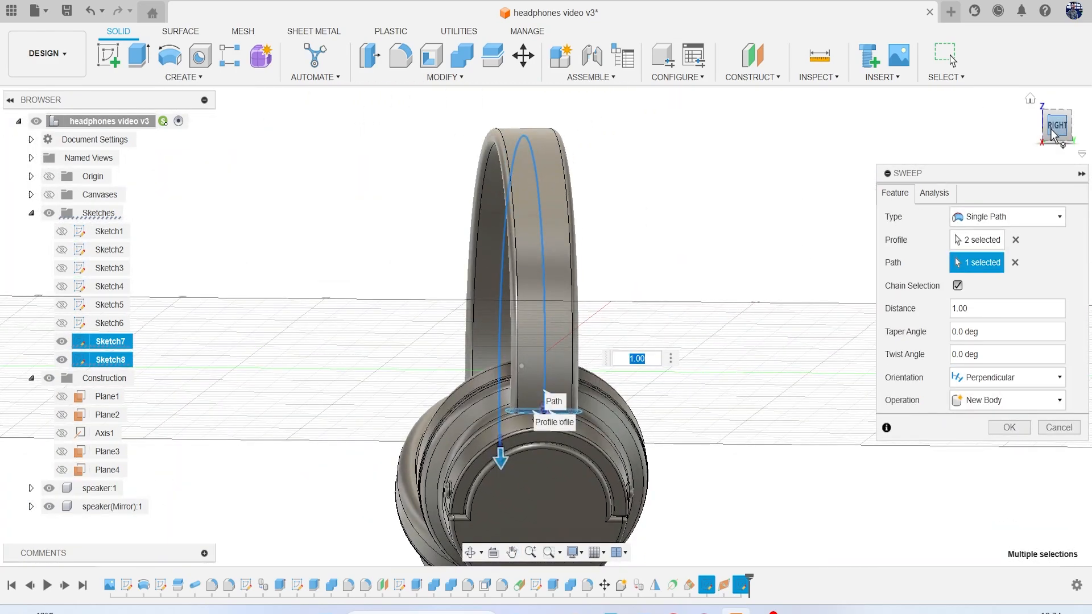
click(1052, 134)
drag(1052, 134, 1081, 137)
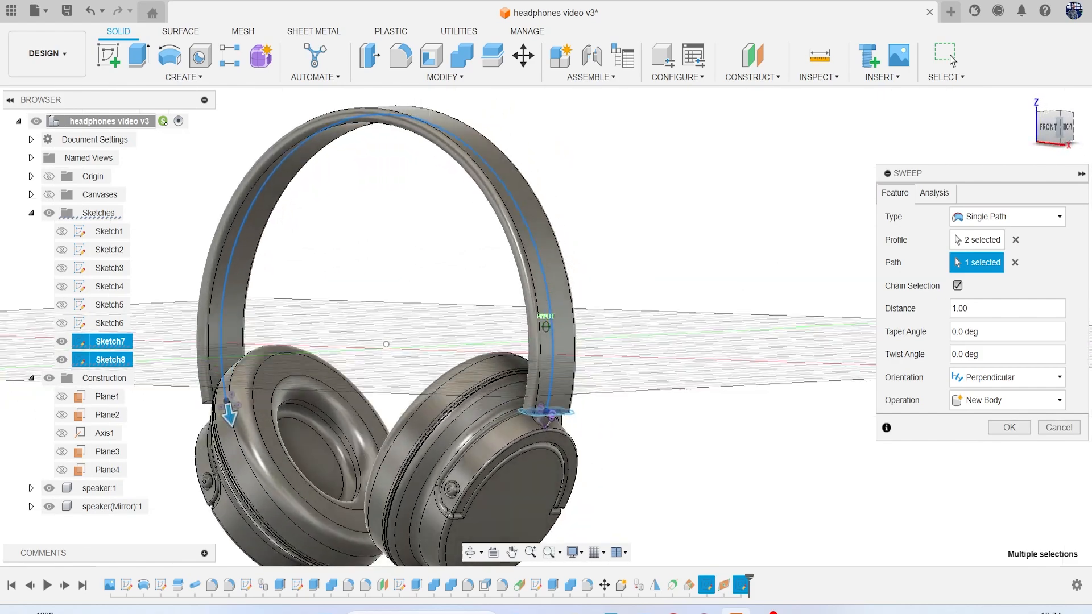
click(1048, 127)
click(1009, 427)
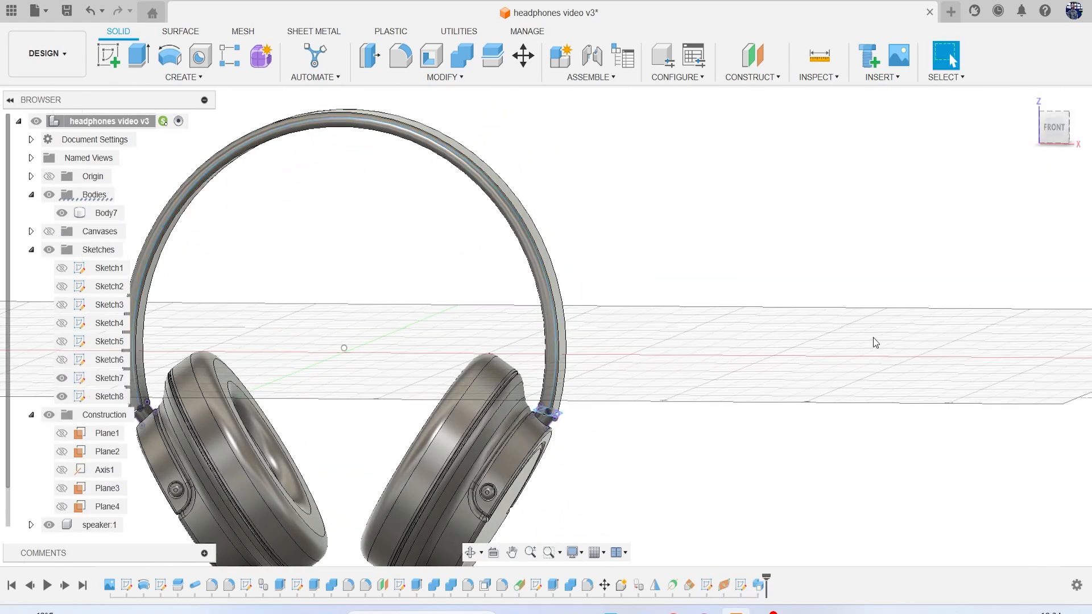
Hide the headband path and profile sketches, Sketch7 and Sketch8
click(1056, 130)
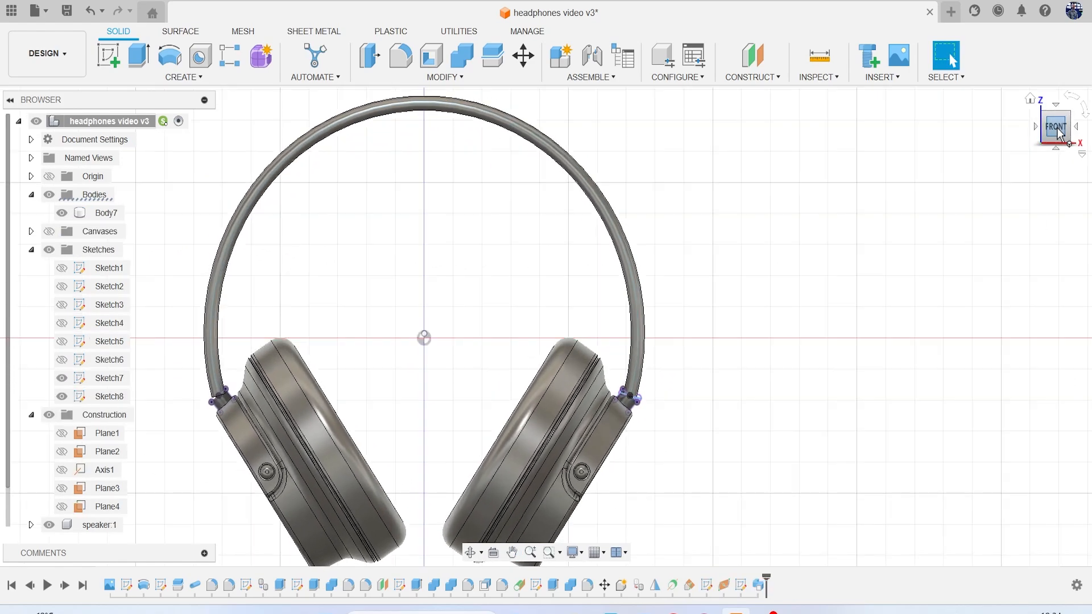
click(1048, 122)
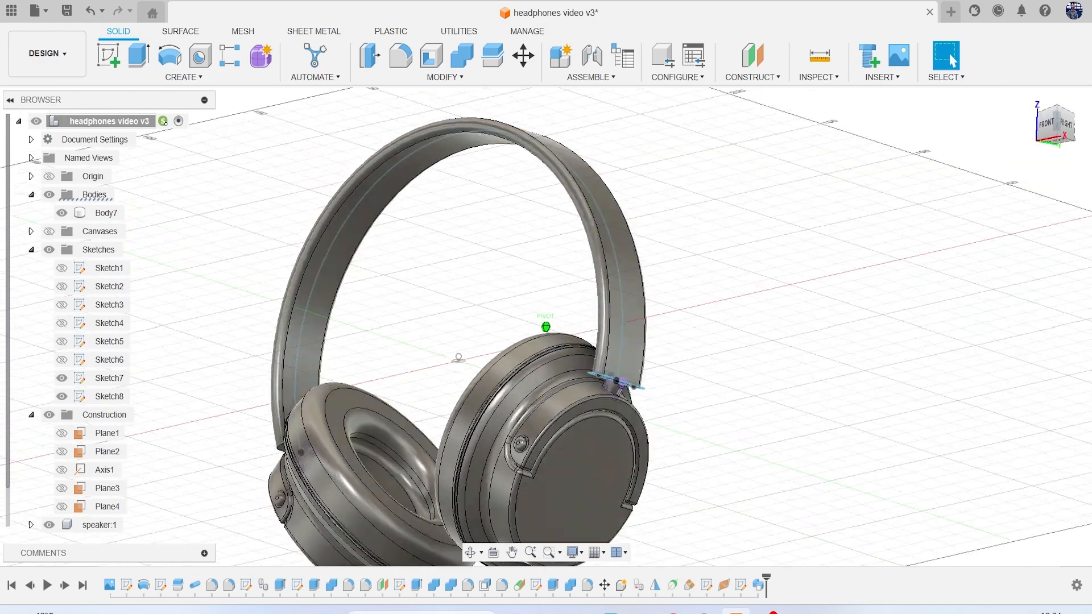
click(62, 378)
click(62, 397)
Shorten the headband by pulling its end face at the ear cup pin back into the band with Press Pull
scroll(630, 361, up, 6)
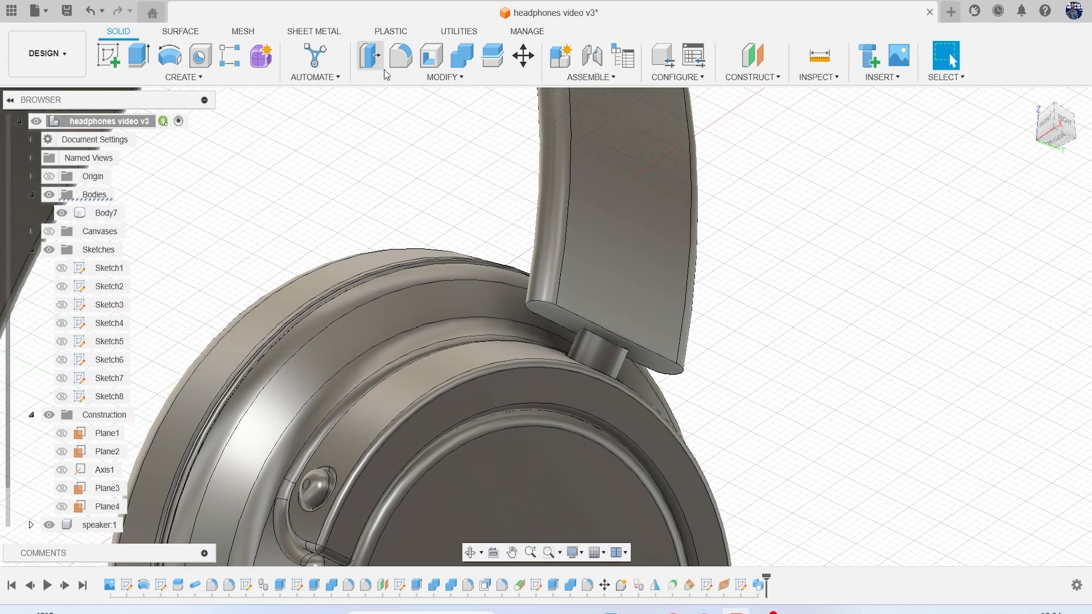
click(370, 56)
scroll(573, 318, up, 3)
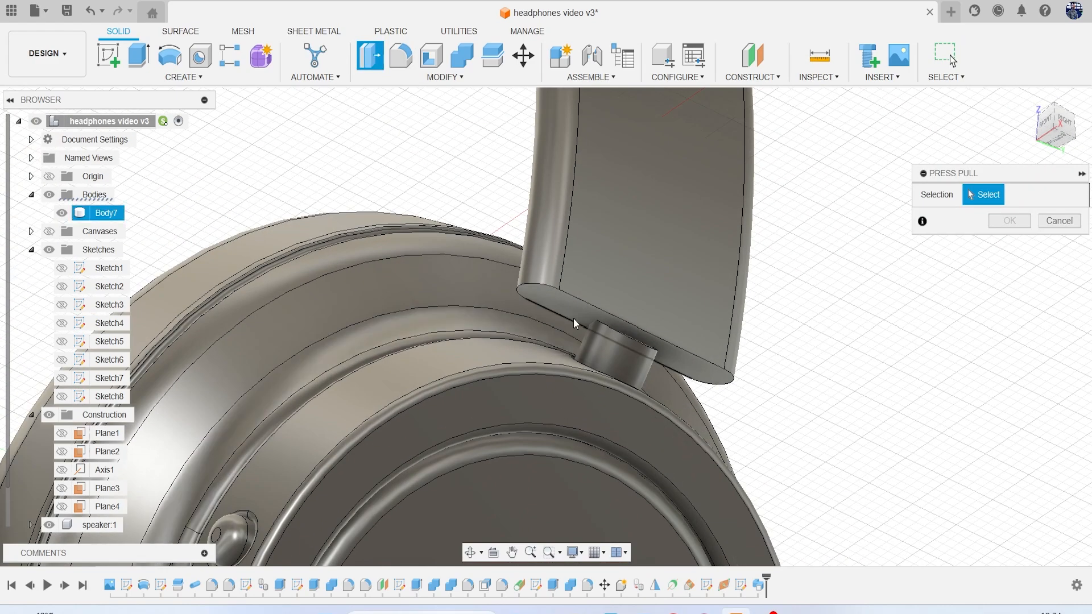
click(576, 312)
drag(574, 328, 584, 284)
click(1009, 267)
Compare the headband and ear cup with the Sony WH-CH720N reference photo in the browser's Google search results
scroll(944, 286, down, 5)
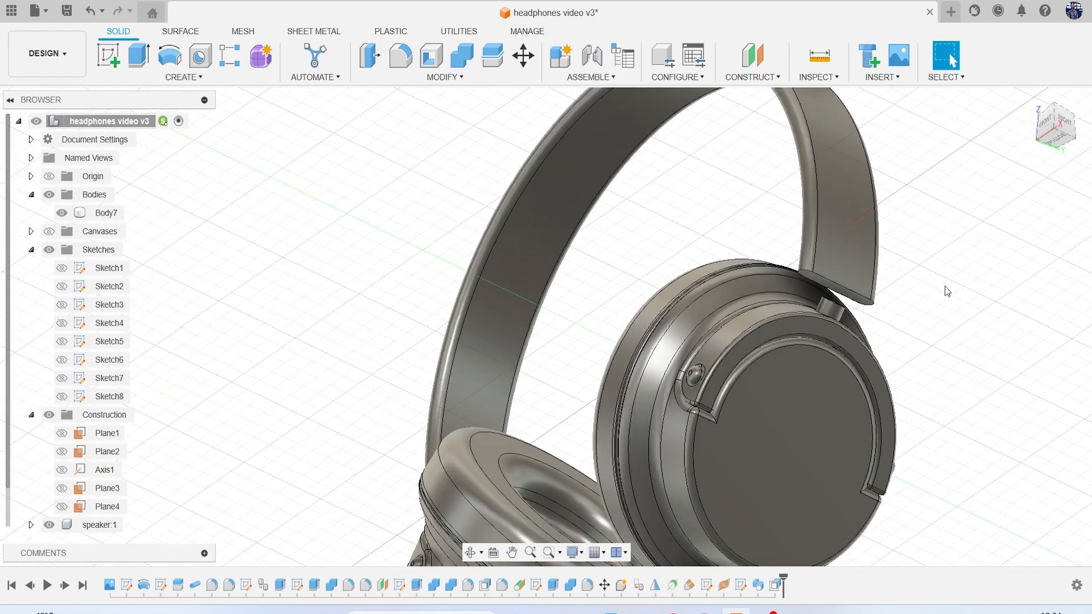
scroll(944, 285, down, 2)
shift+middle_drag(944, 285, 852, 353)
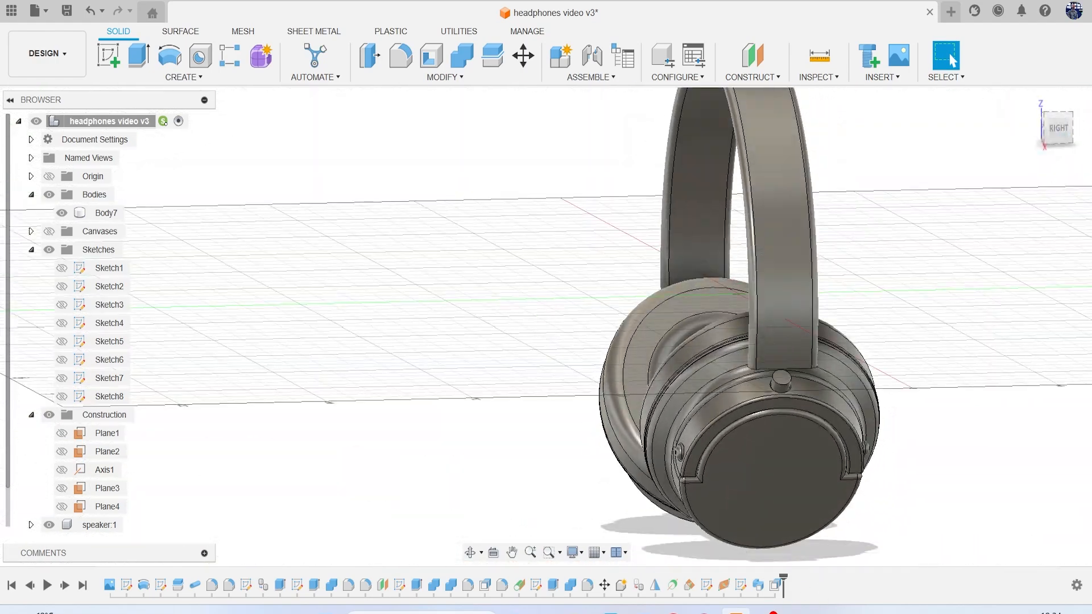
click(673, 612)
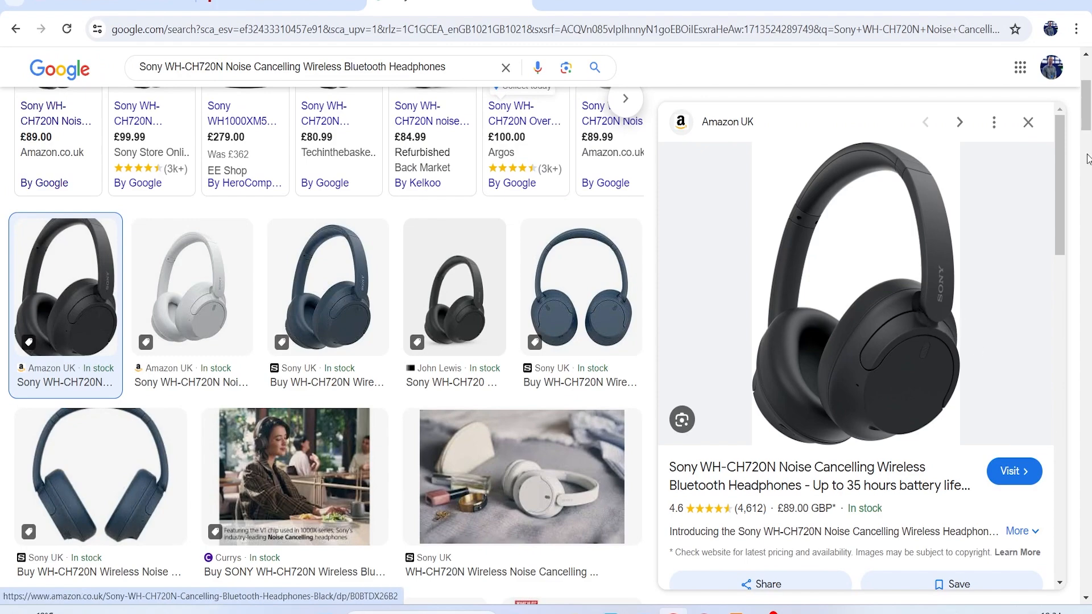
click(1008, 5)
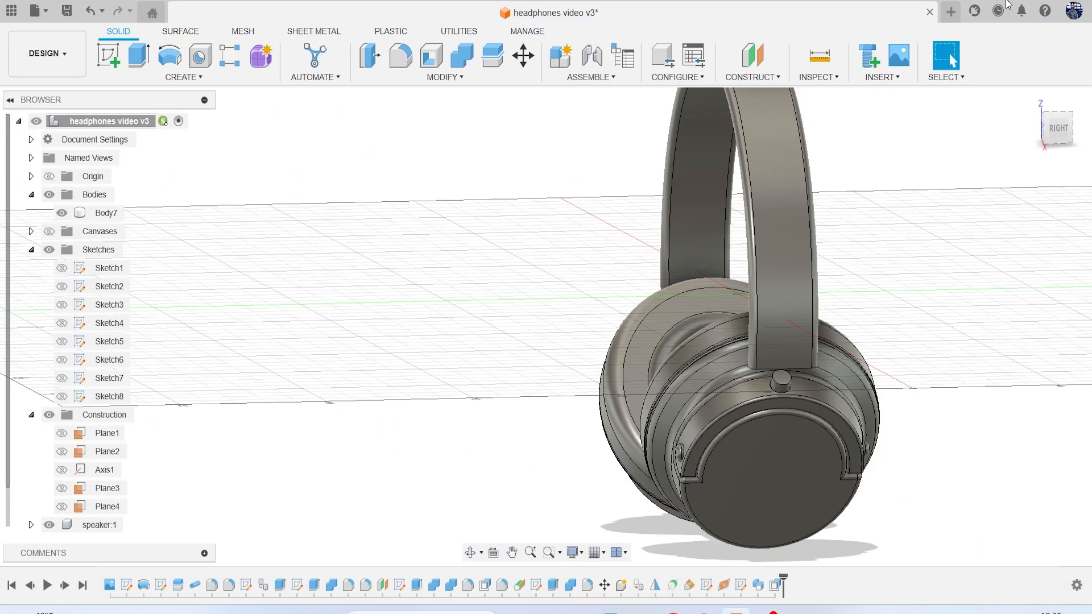
middle_drag(895, 253, 705, 279)
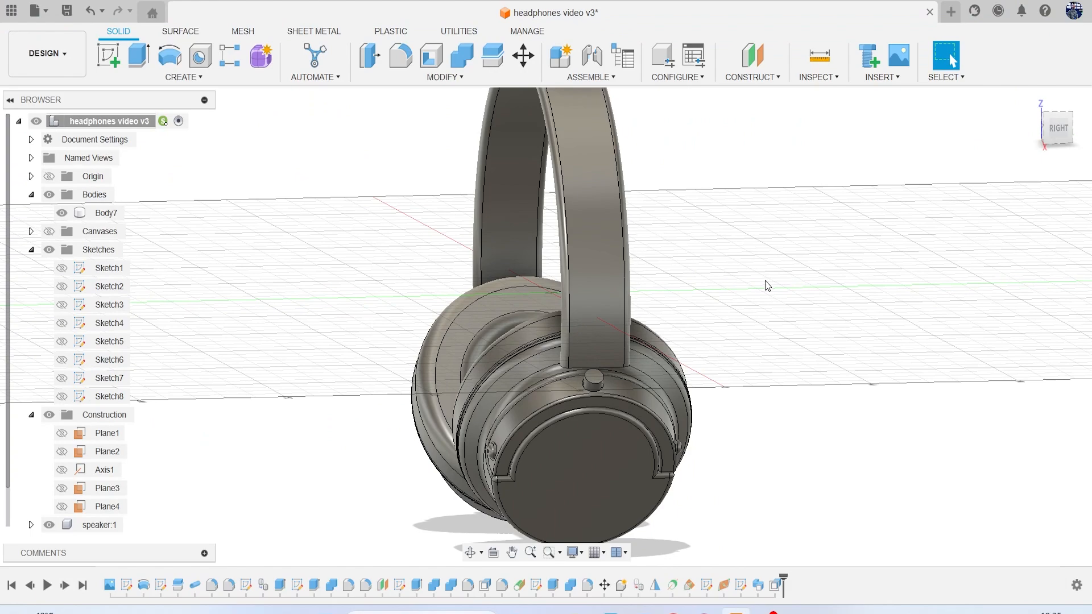
Start a sketch facing the headband's outer side and draw a three-point arc, radius about 18.4 mm, from its end edge's midpoint past one side
click(1059, 129)
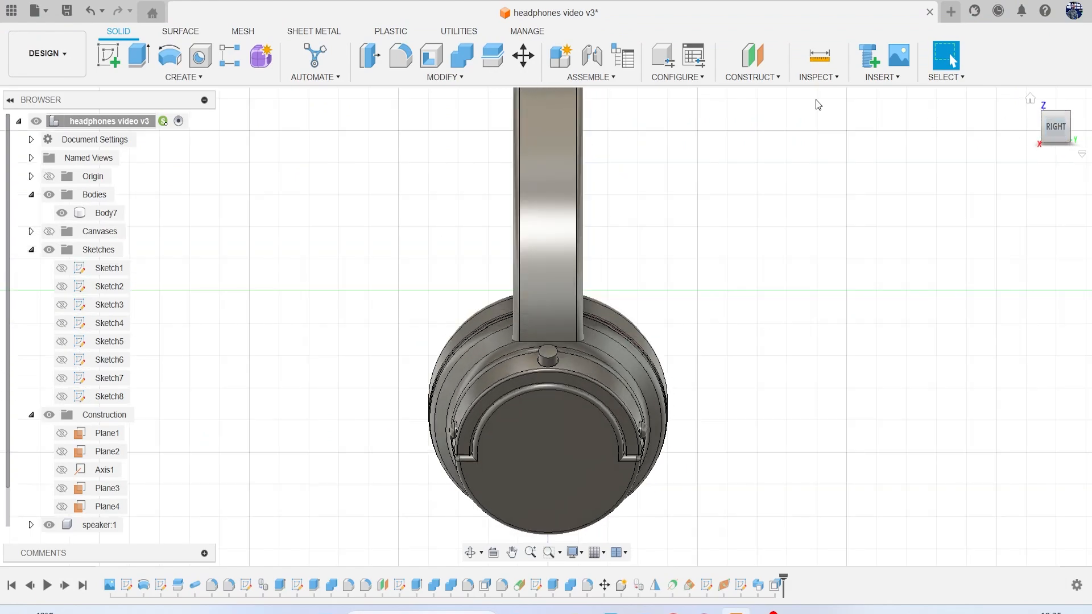
click(110, 60)
click(538, 317)
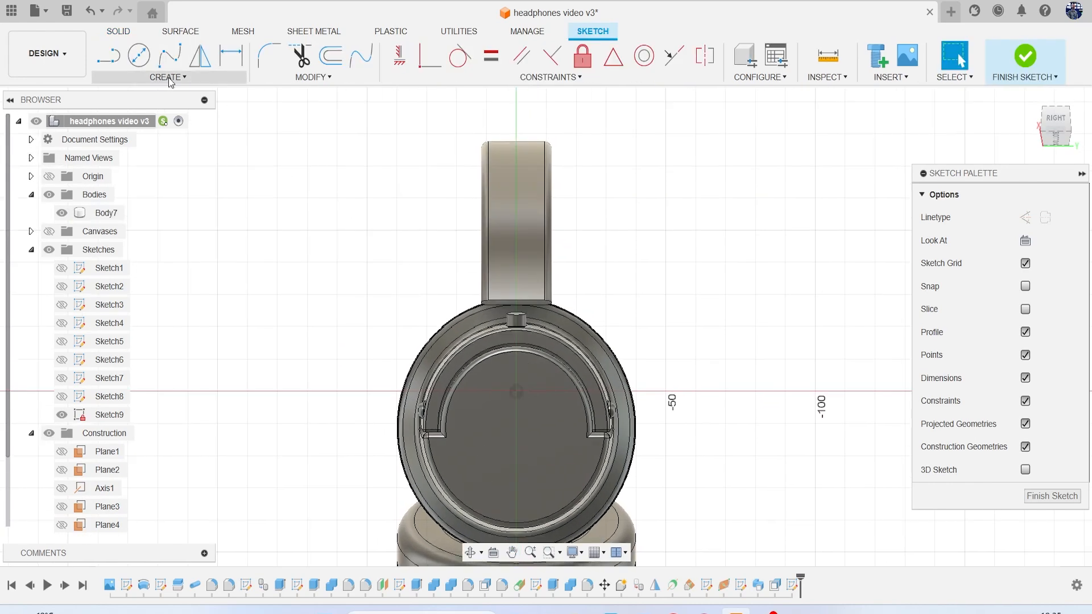
click(170, 80)
mouse_move(165, 139)
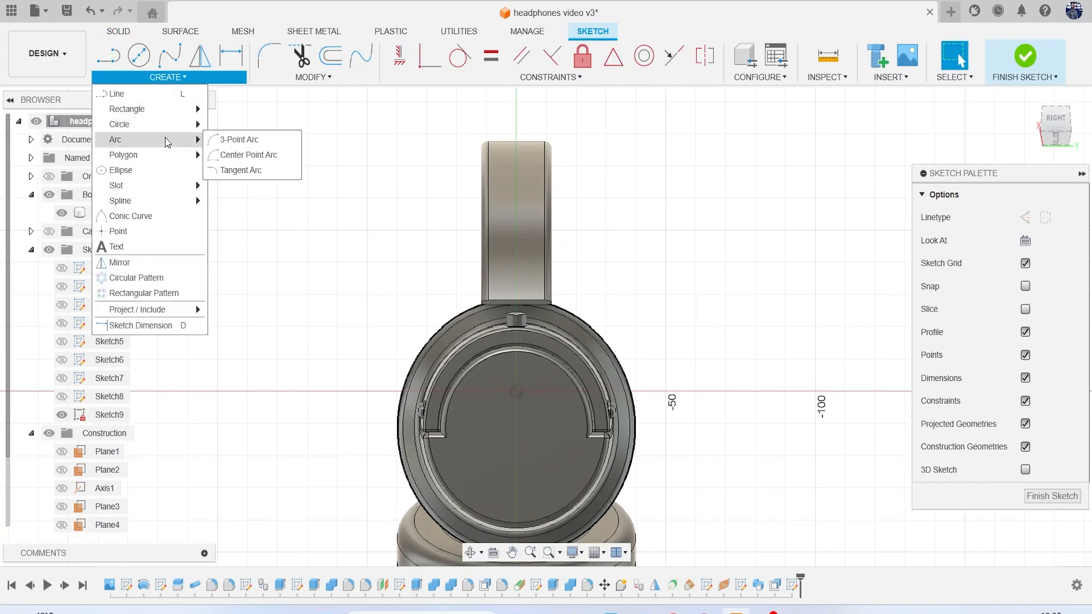
click(261, 139)
scroll(507, 227, up, 4)
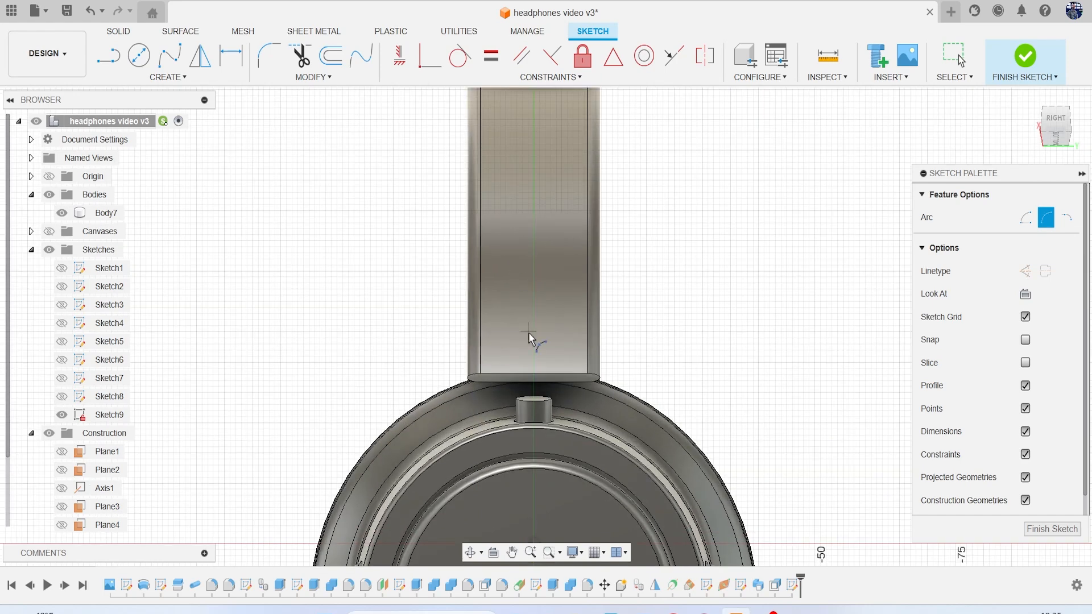
click(535, 373)
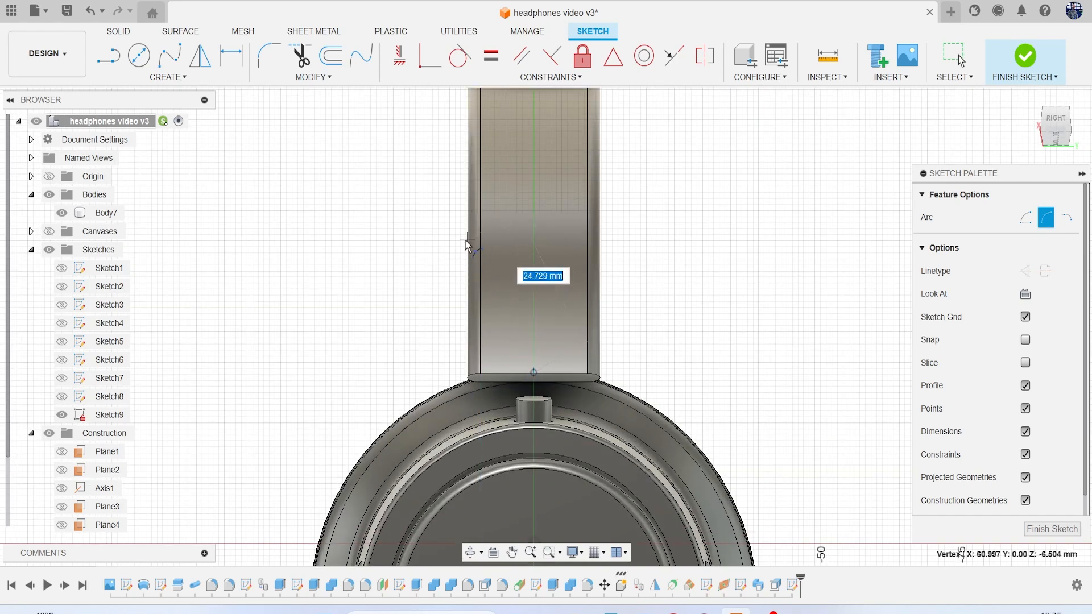
key(Escape)
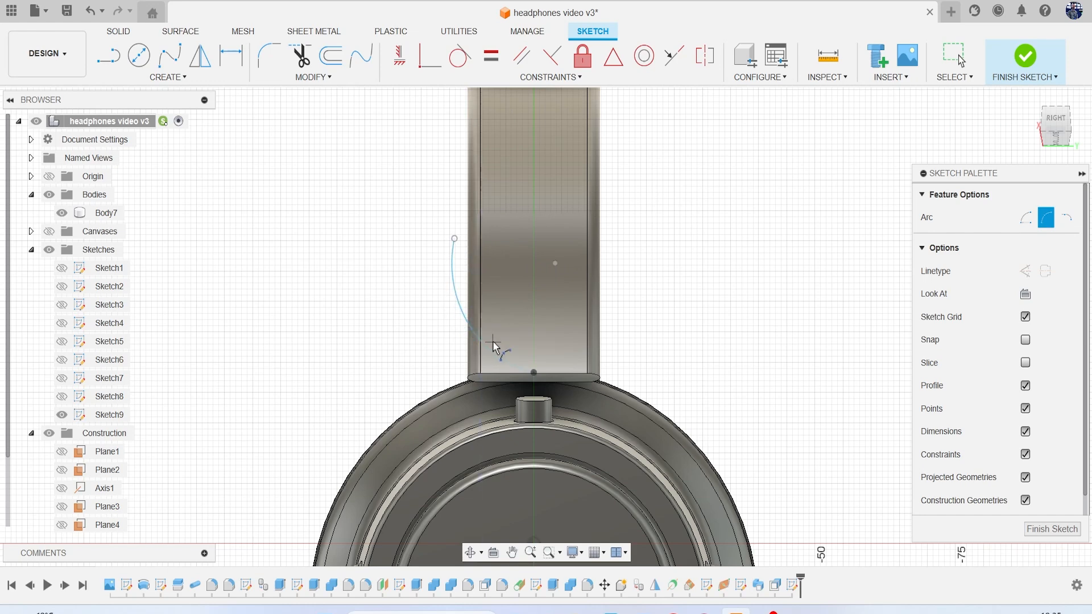
Draw a vertical centre line about 10 mm long up the headband from the midpoint of its end edge
key(l)
click(534, 373)
click(533, 313)
key(Escape)
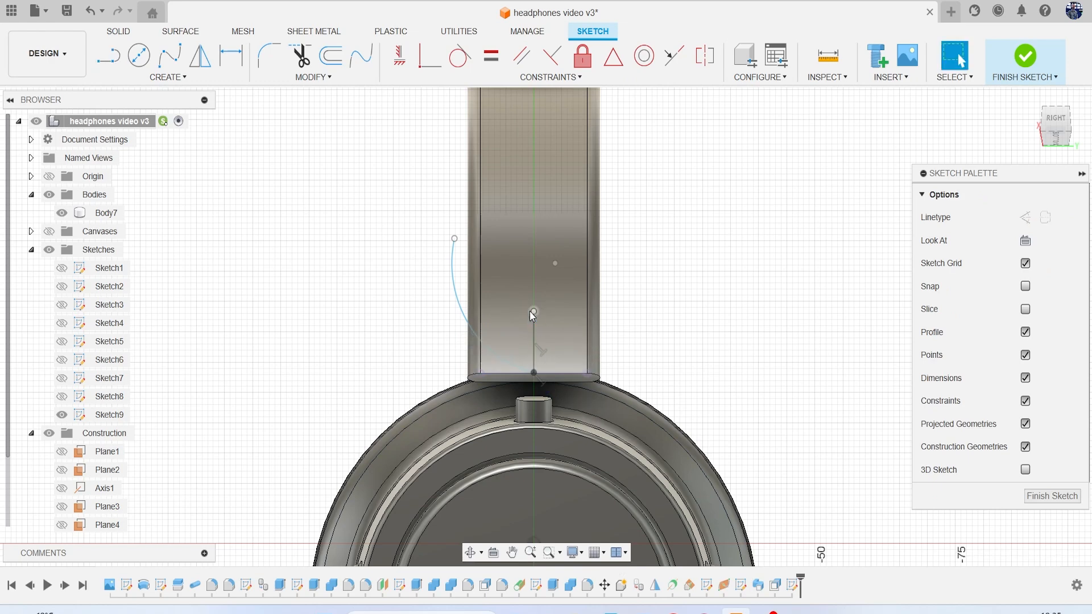
Mirror the arc across the vertical centre line to the other side of the headband
click(168, 77)
click(158, 261)
click(461, 297)
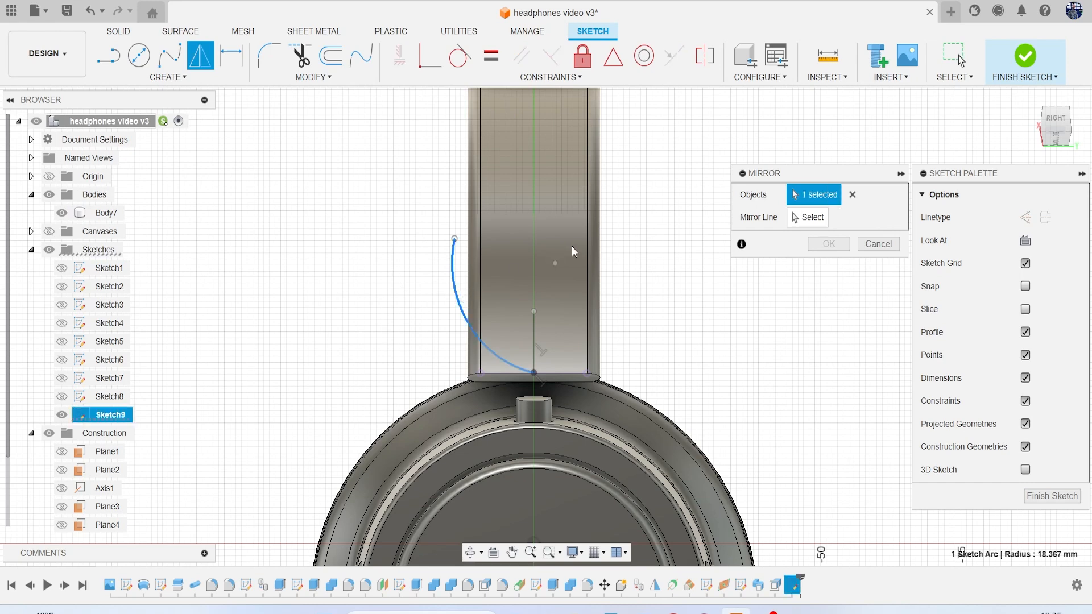
click(797, 217)
click(531, 339)
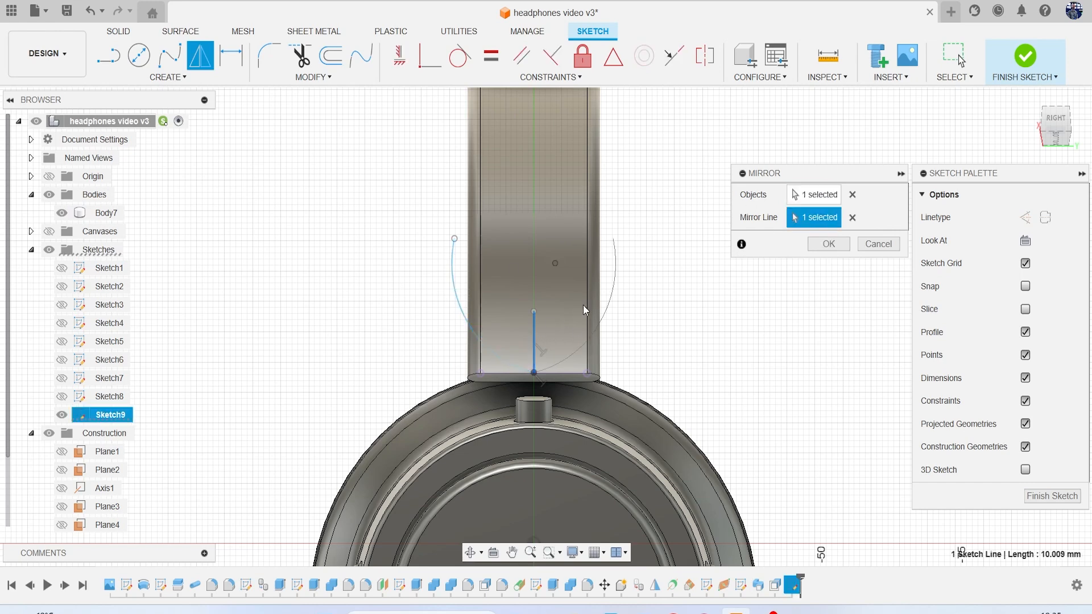
click(812, 254)
Fillet the corner where the two mirrored arcs meet with a radius of 13.732 mm
scroll(614, 352, up, 2)
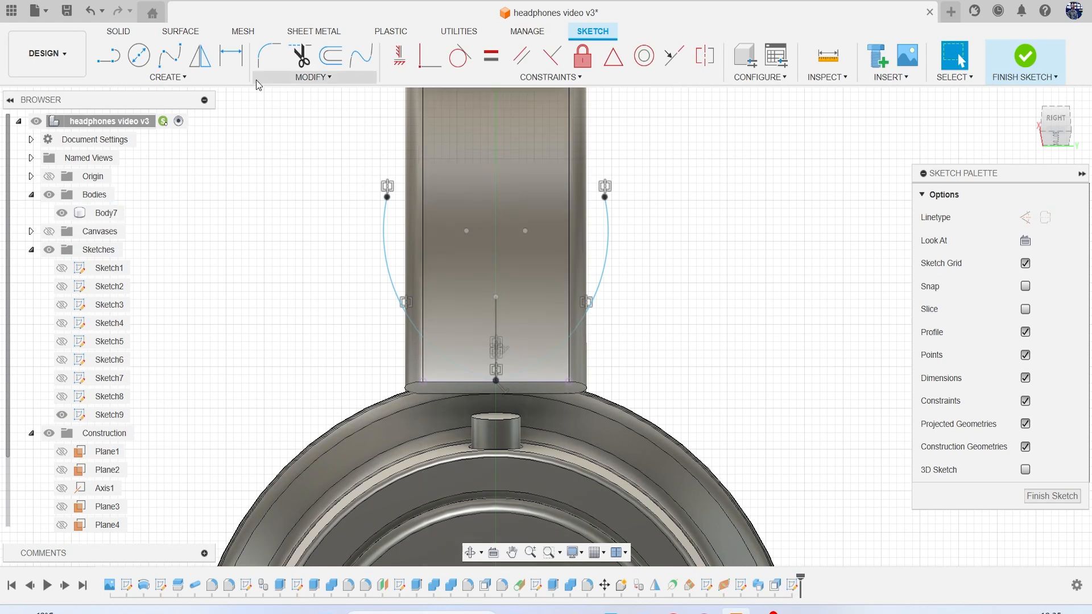
click(264, 57)
scroll(488, 380, up, 2)
click(525, 381)
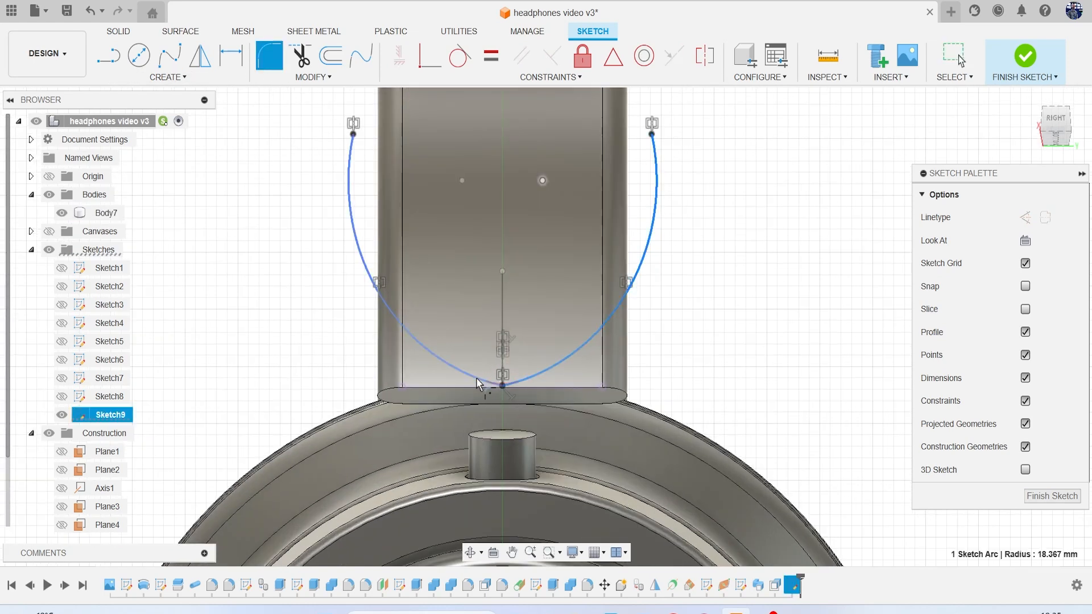
click(488, 383)
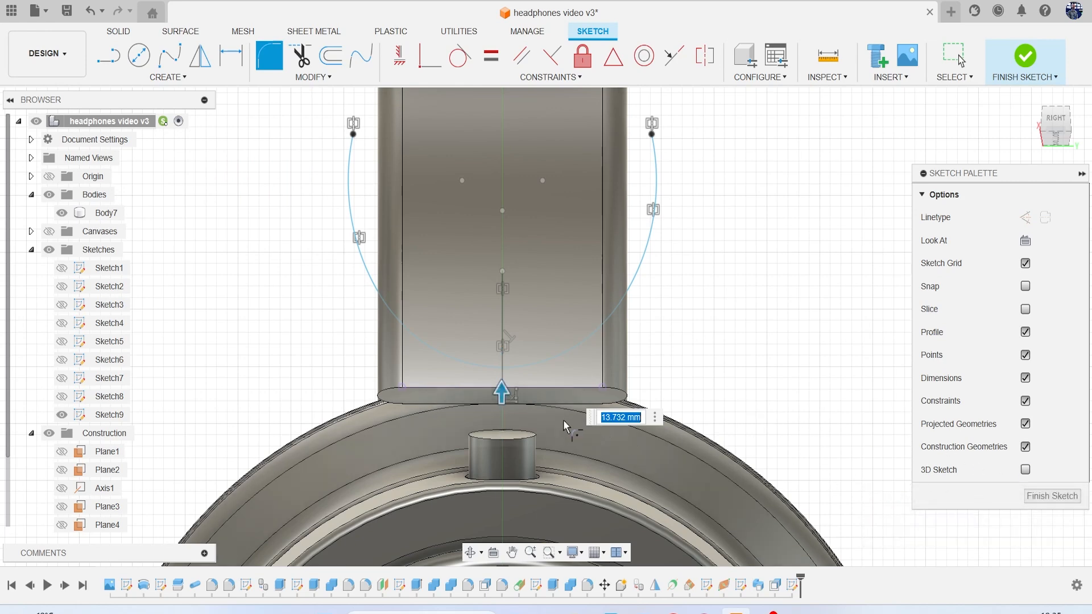
key(Return)
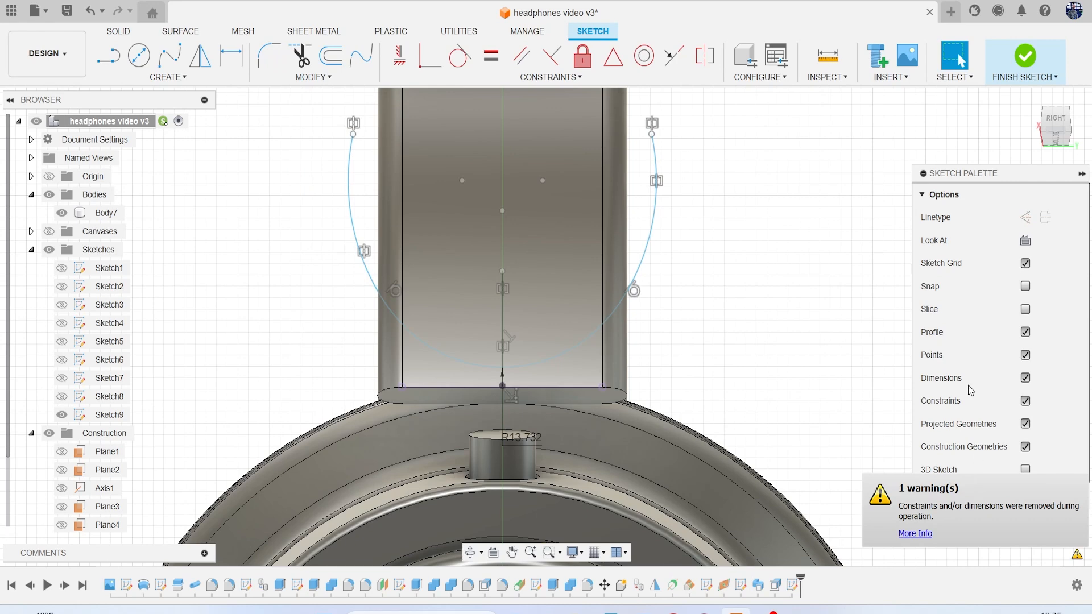
scroll(673, 266, down, 3)
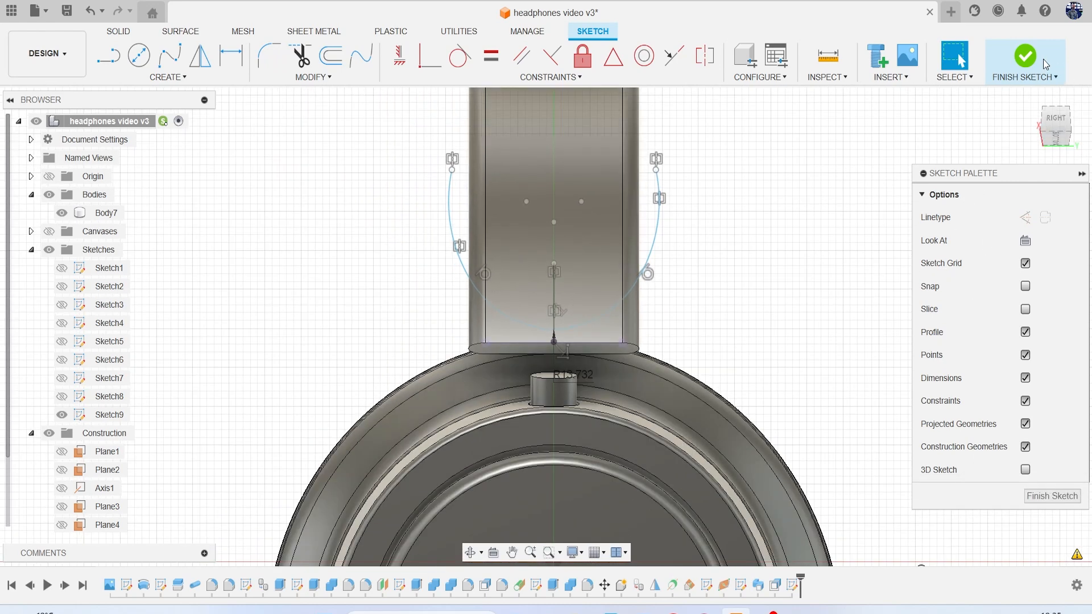
Finish the sketch and split the headband body with the rounded arc chain as the extended splitting tool
click(1024, 57)
click(493, 56)
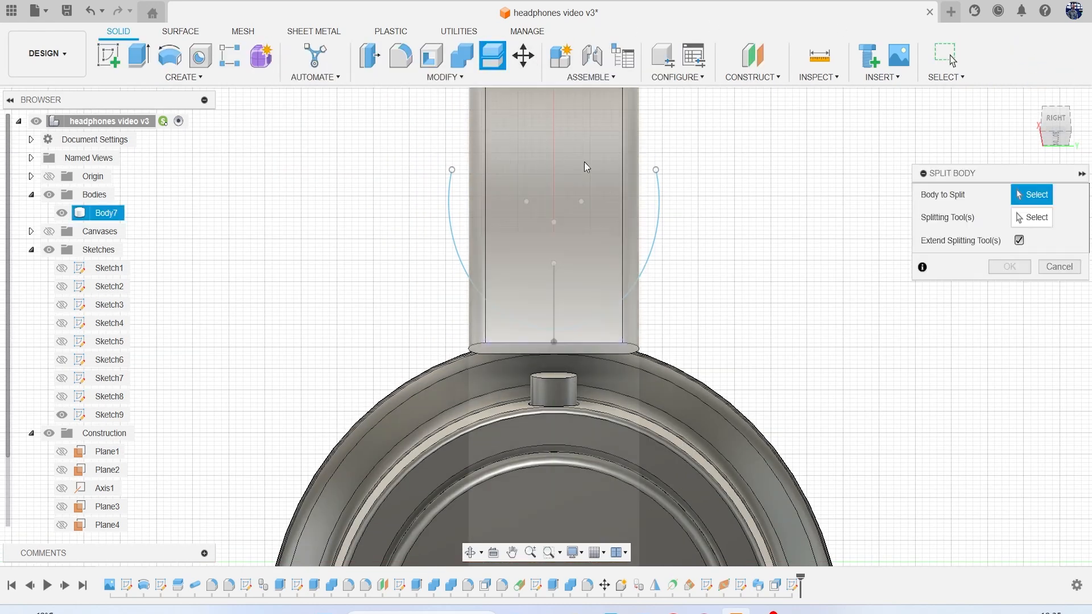
click(585, 166)
click(475, 279)
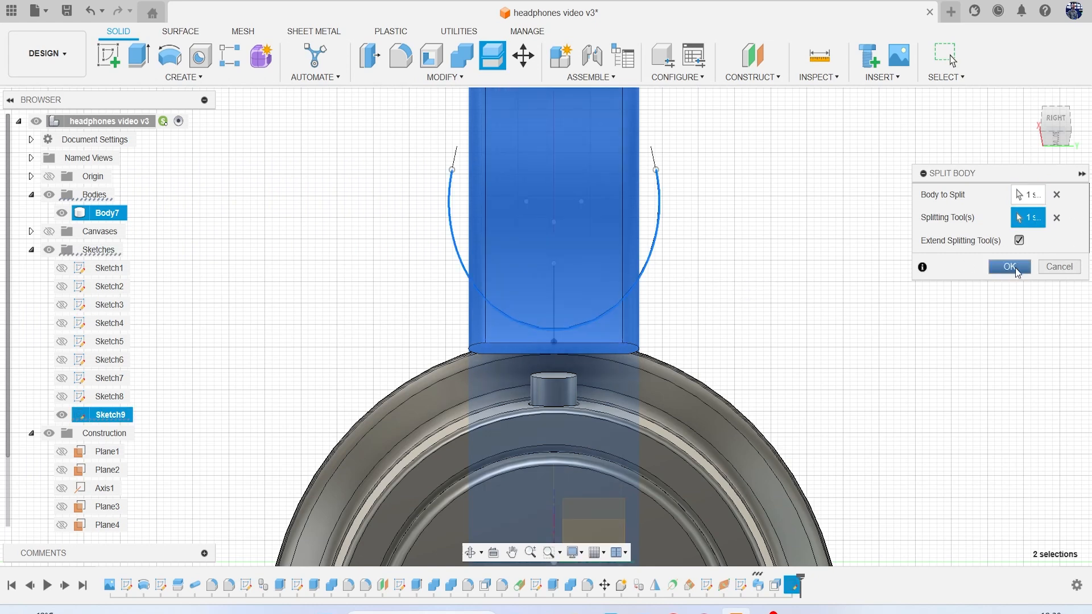
click(1009, 267)
scroll(634, 341, up, 2)
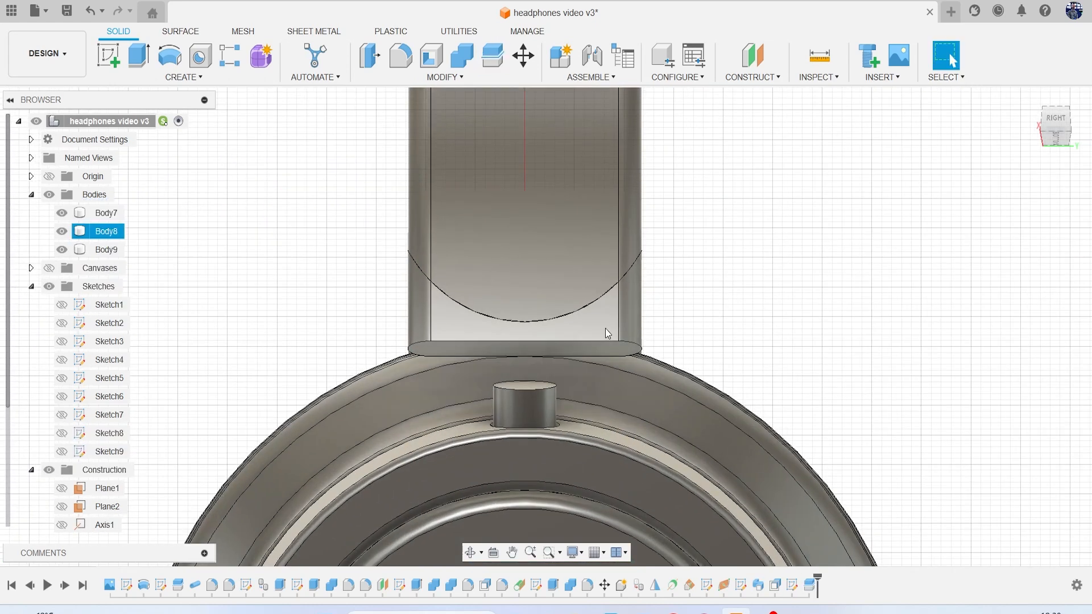
Hide the cut-off end piece, Body8, and examine the rounded headband end against the ear cup pin
click(62, 231)
scroll(518, 284, down, 4)
scroll(508, 295, up, 3)
mouse_move(1066, 132)
mouse_down()
mouse_move(1090, 142)
mouse_move(1061, 131)
mouse_up()
shift+middle_drag(667, 336, 702, 373)
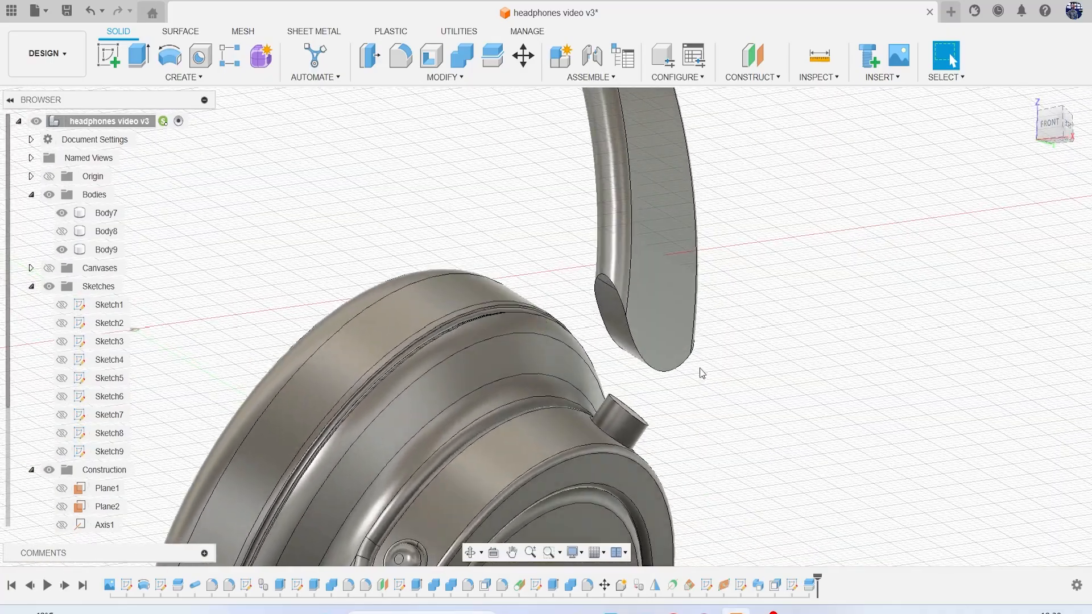
click(1052, 124)
shift+middle_drag(545, 326, 545, 326)
scroll(721, 427, down, 5)
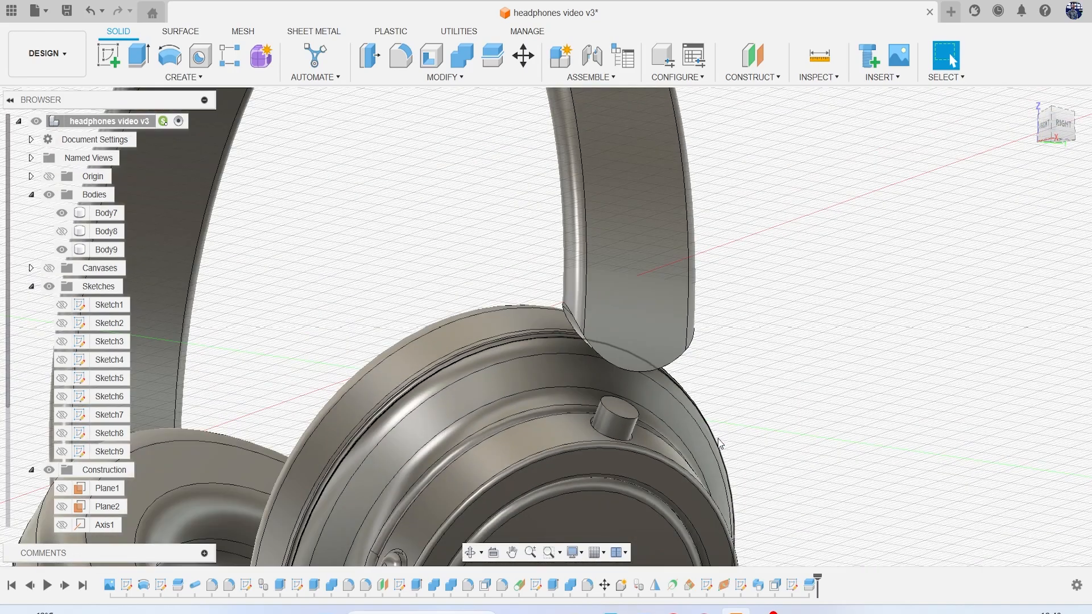
shift+middle_drag(545, 326, 545, 327)
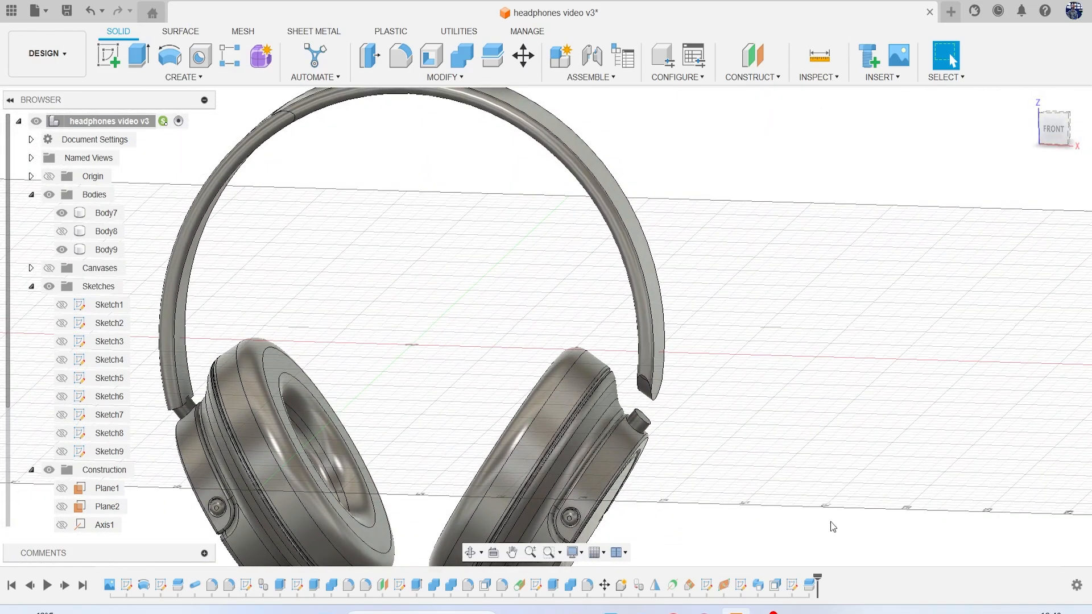
Delete the headband split and edit Sketch9, moving its bottom arc down to just past the headband's end edge
click(806, 588)
key(Delete)
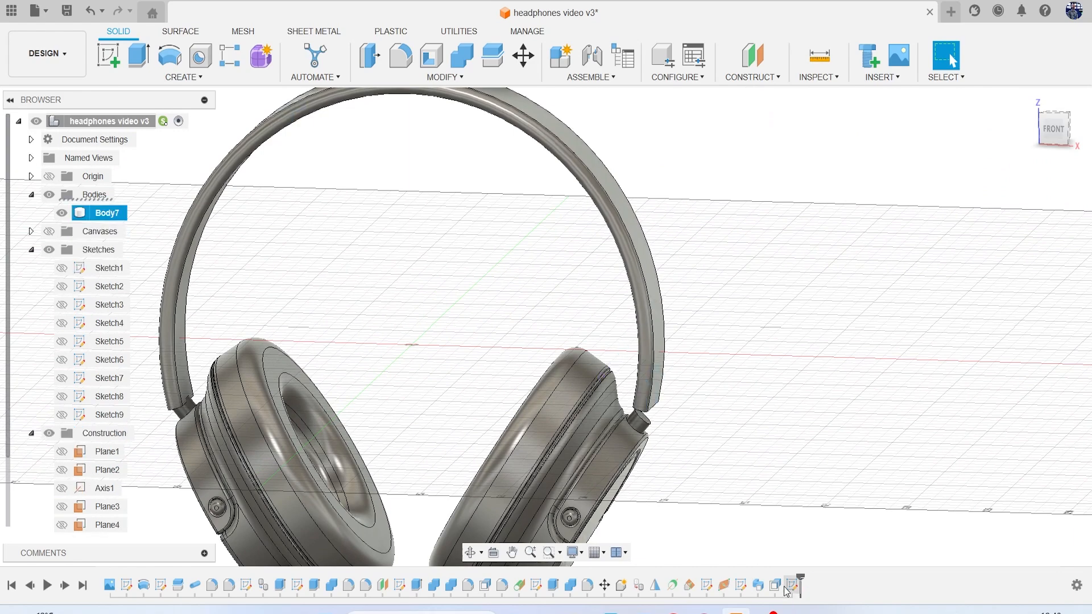
click(787, 589)
right_click(788, 589)
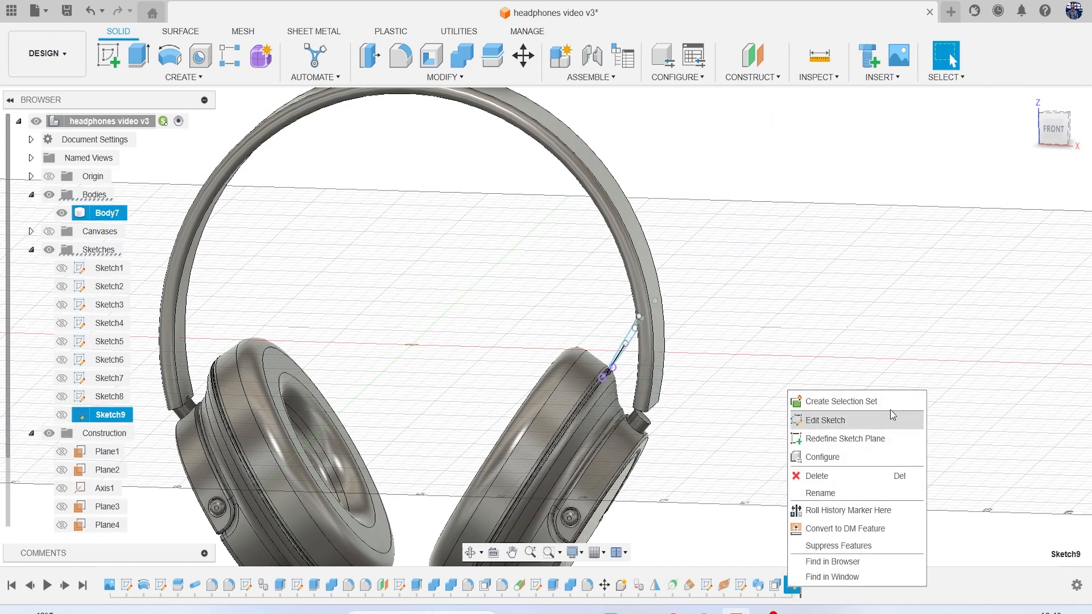
click(861, 420)
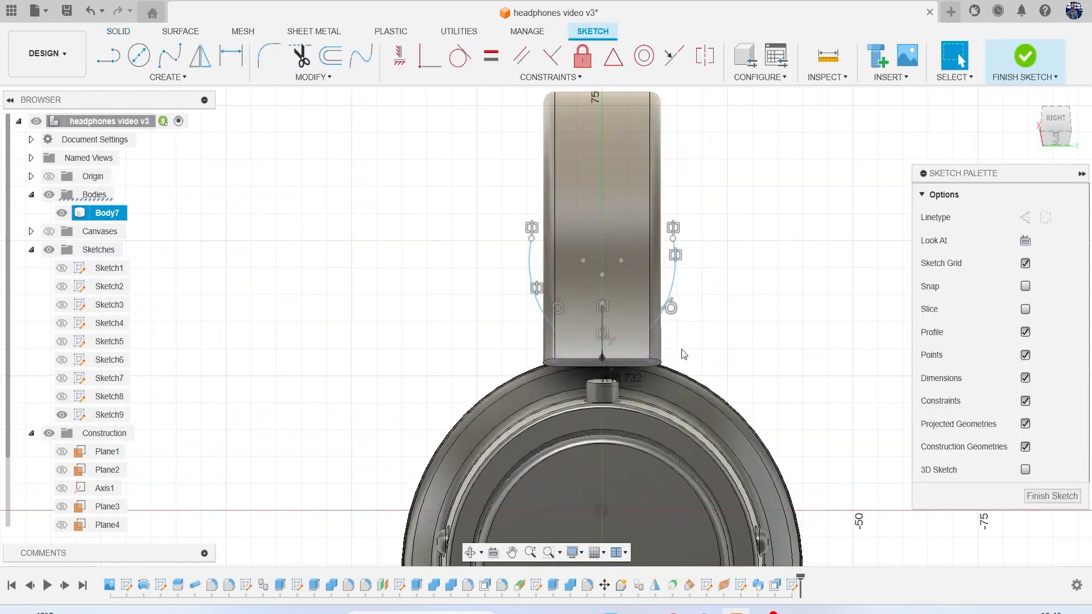
drag(566, 347, 567, 369)
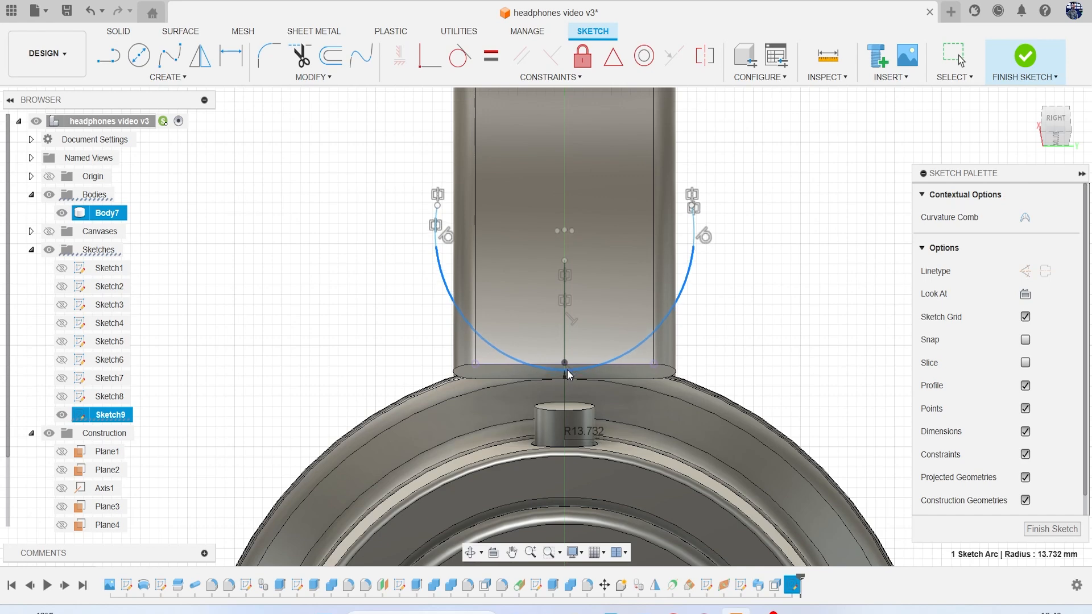
Finish the sketch, split the headband body with the lowered arc, and hide the cut-off piece, Body10
click(1025, 57)
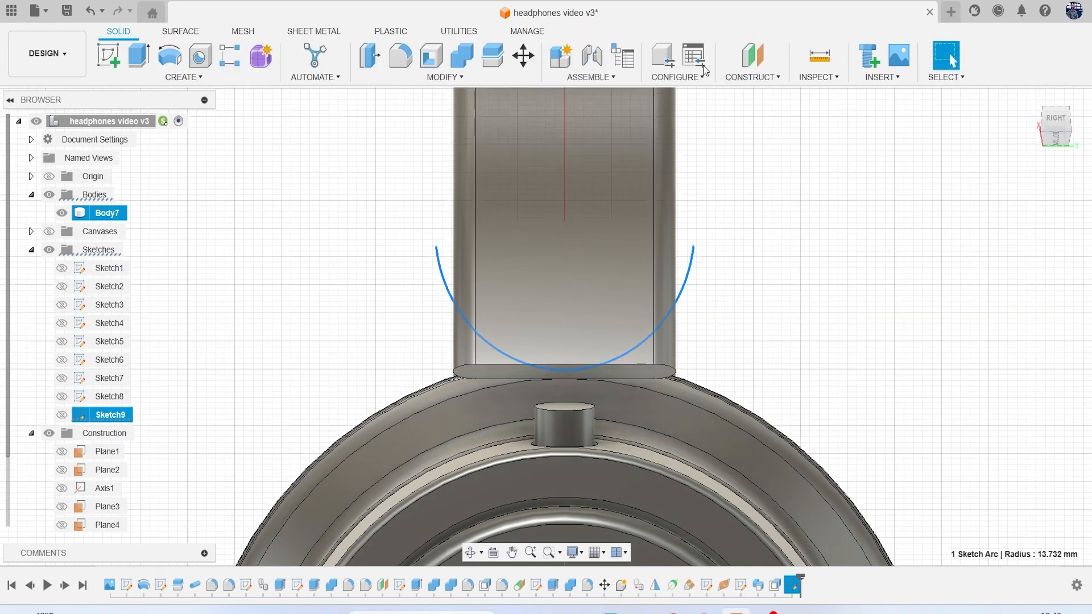
click(500, 67)
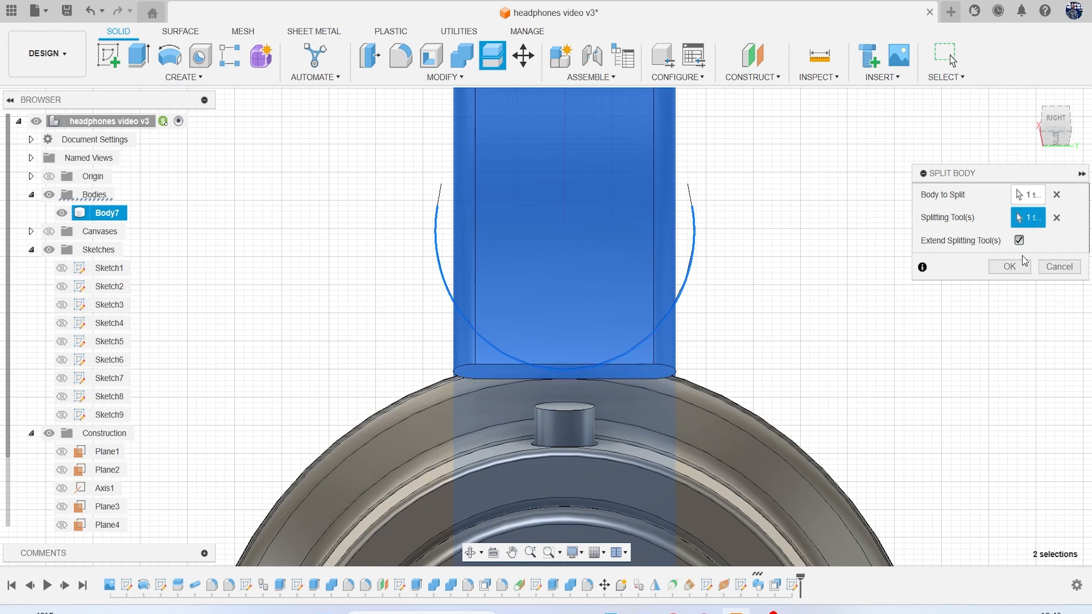
click(1009, 267)
click(61, 231)
Delete the leftover flat sliver face at the tip of the rounded headband end
mouse_move(1057, 130)
mouse_down()
mouse_move(1086, 153)
mouse_move(1060, 132)
mouse_up()
double_click(716, 177)
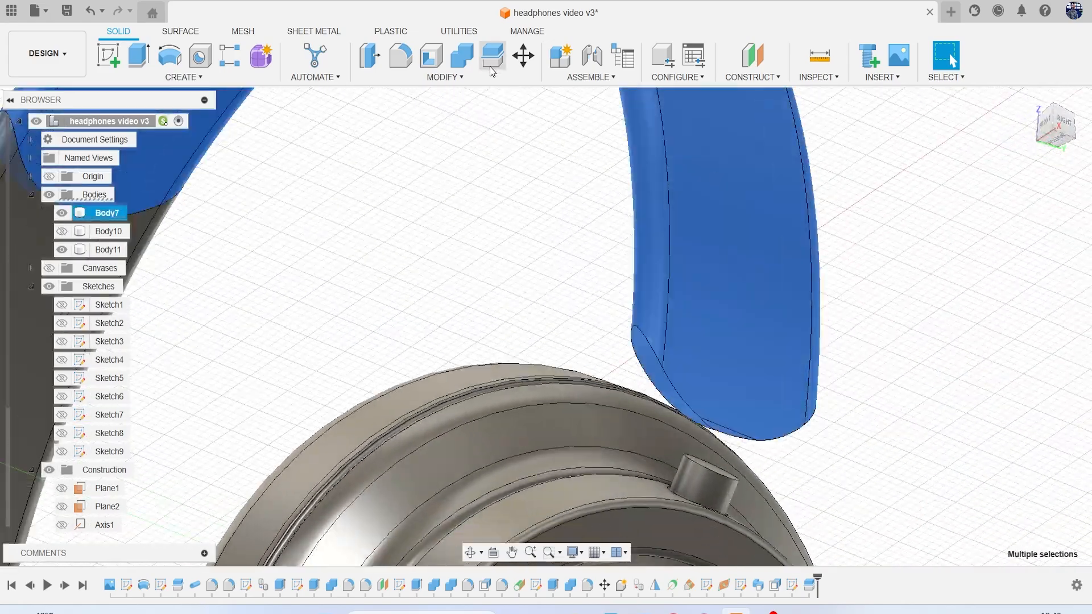
scroll(739, 366, up, 6)
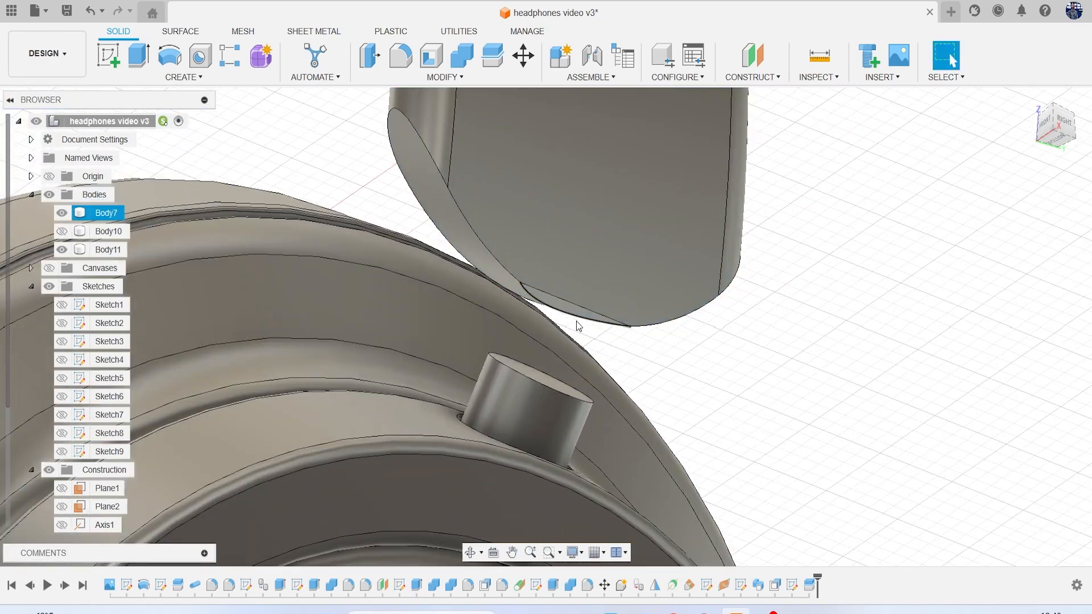
scroll(572, 319, up, 3)
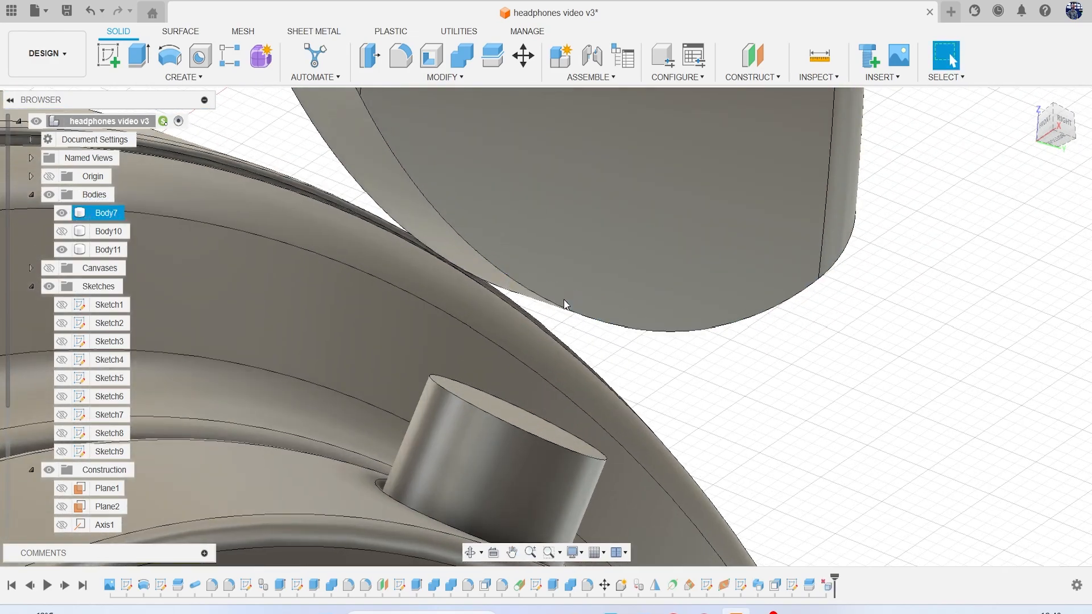
Fillet the curved end face of the headband near the pin with a constant radius of 0.656 mm
scroll(564, 300, down, 4)
scroll(564, 299, down, 2)
mouse_move(1058, 135)
mouse_down()
mouse_move(1082, 147)
mouse_move(1060, 143)
mouse_up()
scroll(626, 358, up, 2)
key(f)
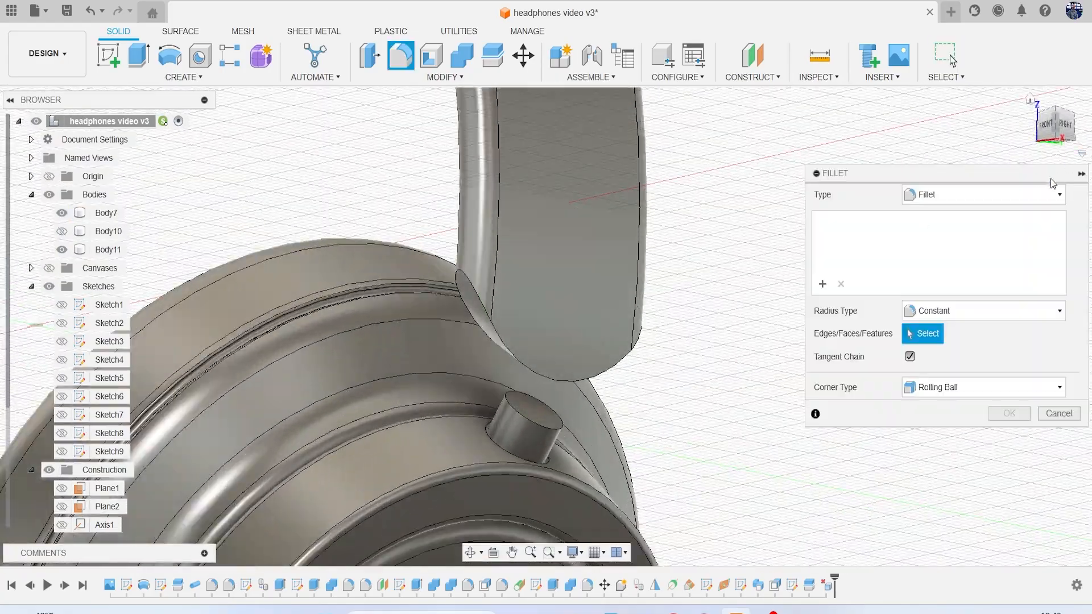
drag(1056, 137, 1071, 129)
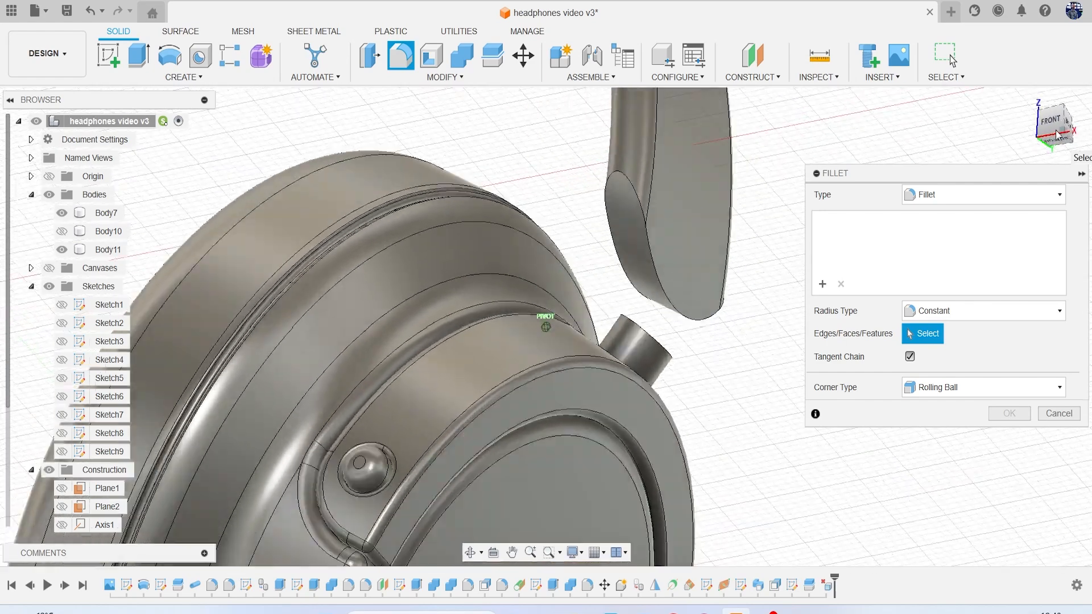
click(636, 233)
scroll(635, 233, up, 2)
drag(694, 343, 692, 337)
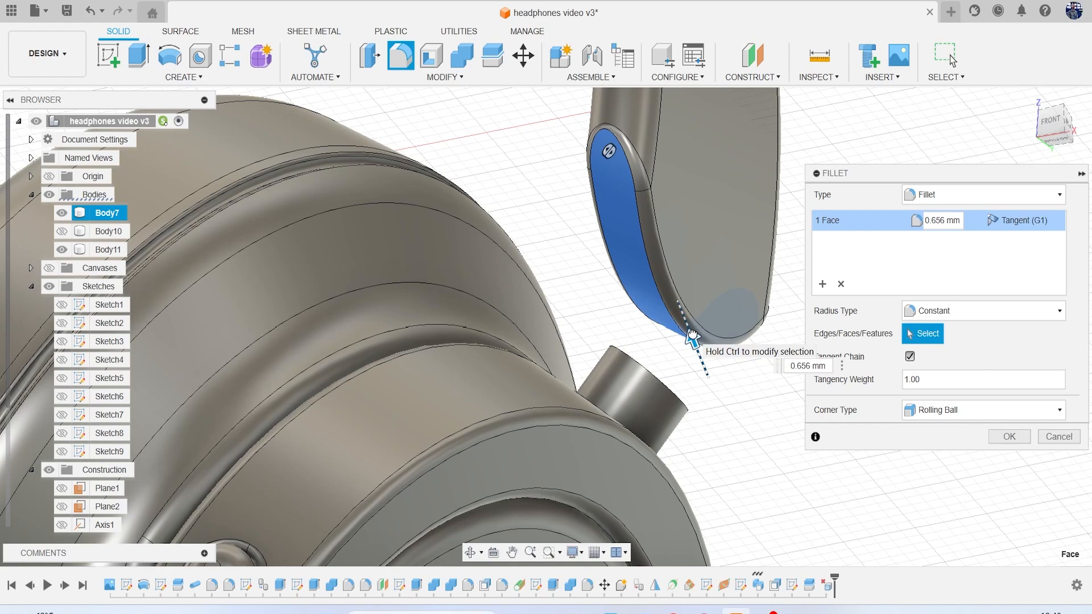
click(1011, 435)
Try to loft between the headband's curved end face and the ear cup pin's end face with the Join operation
mouse_move(1049, 115)
mouse_down()
mouse_move(1033, 113)
mouse_move(1065, 115)
mouse_up()
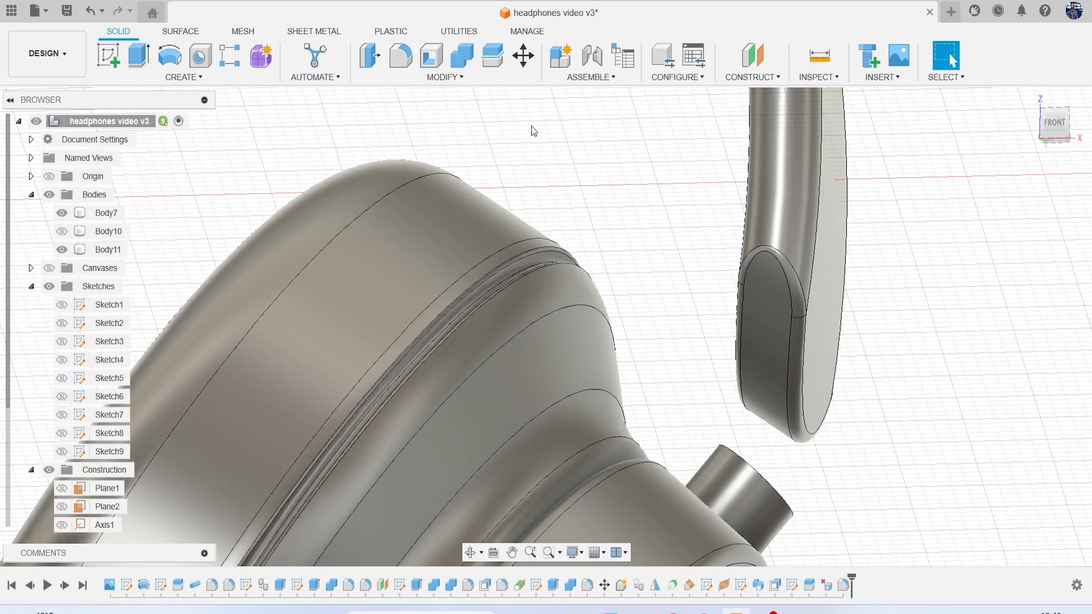
middle_drag(647, 195, 575, 215)
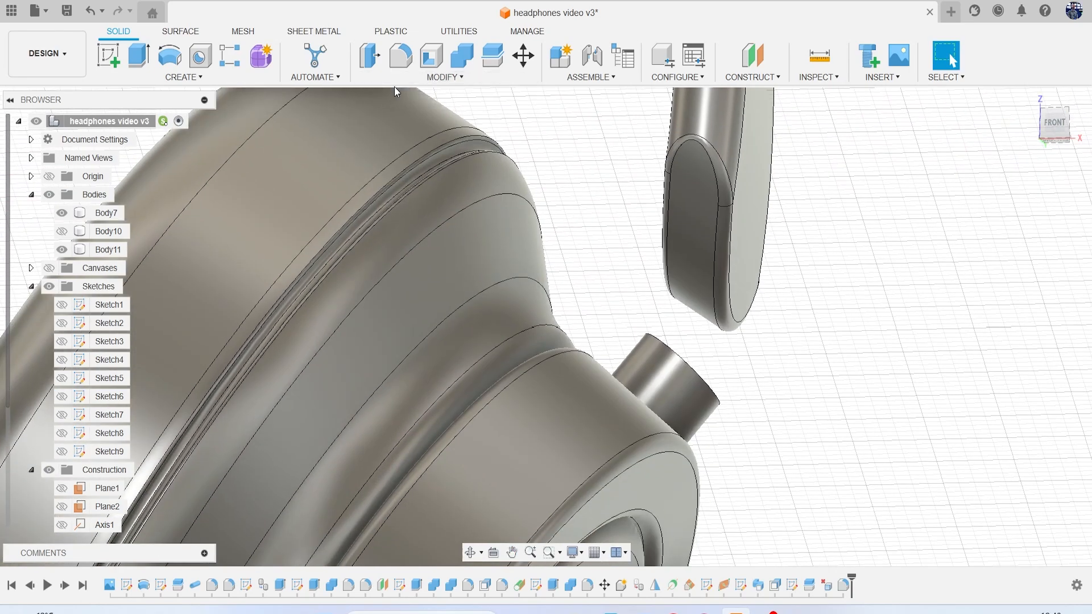
click(184, 76)
click(163, 202)
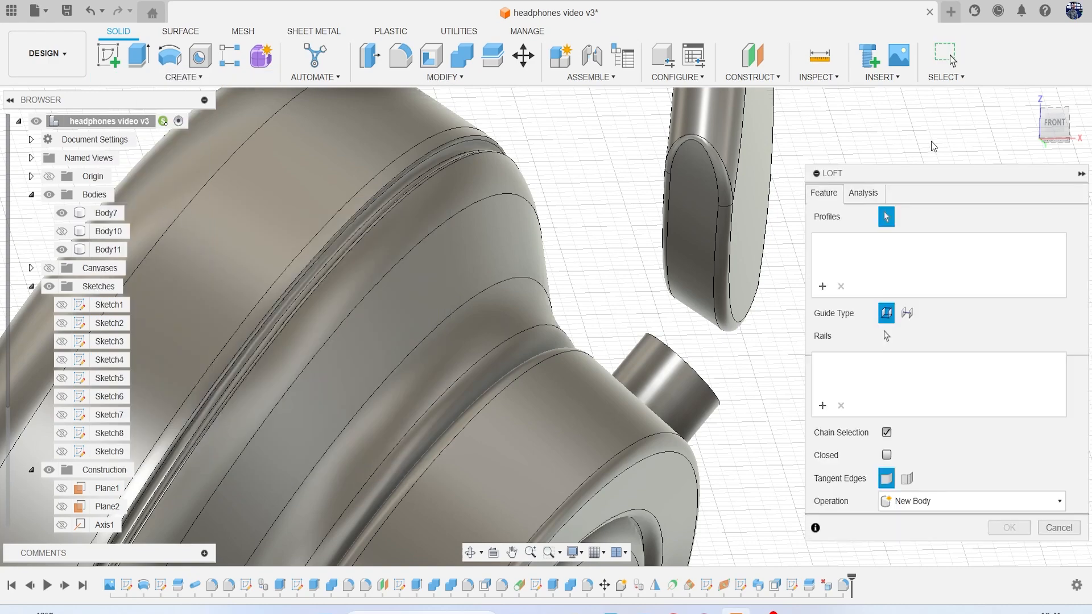
click(1058, 124)
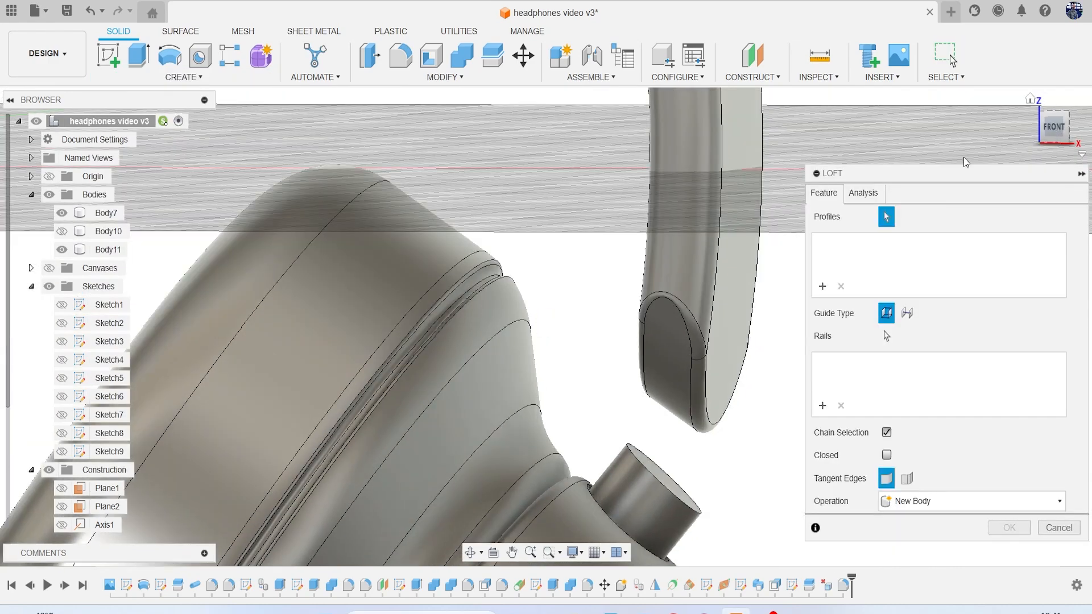
click(664, 410)
click(672, 476)
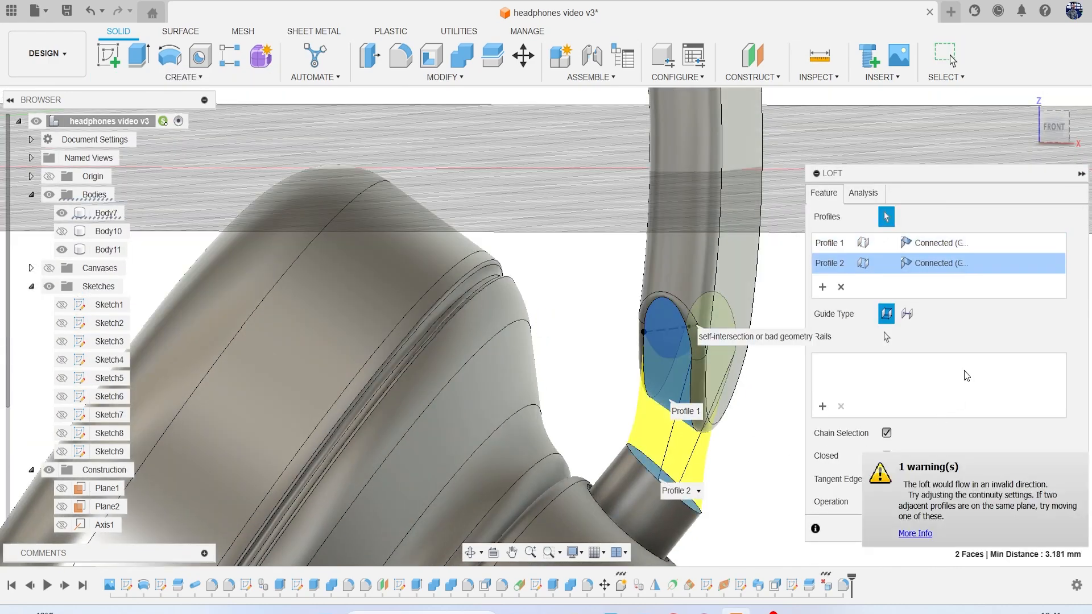
drag(954, 173, 940, 114)
click(921, 439)
click(919, 452)
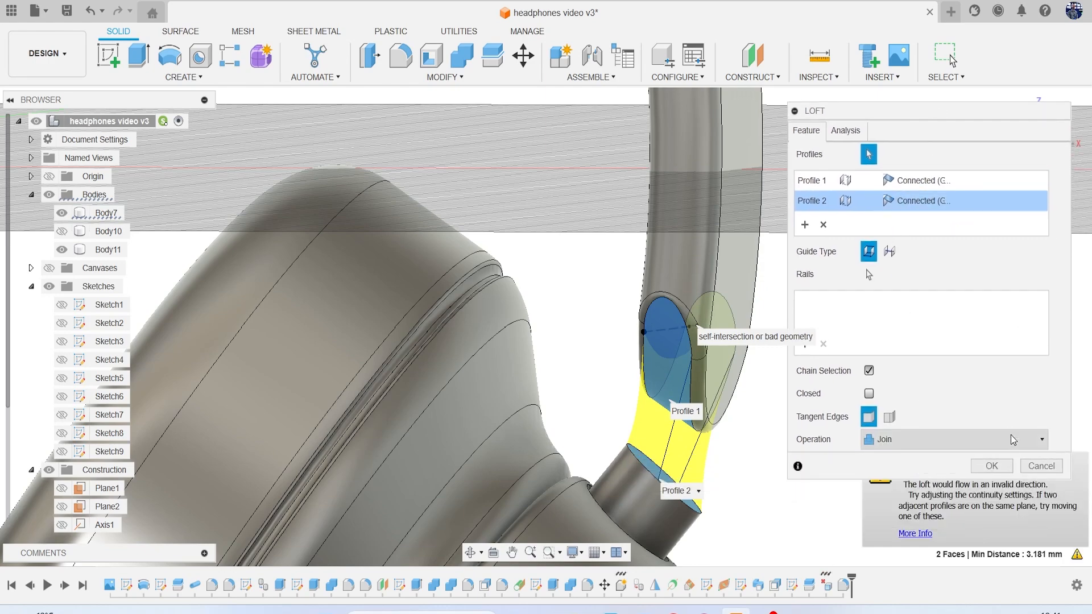
click(1038, 470)
Rotate the five bodies of the ear cup beside the trimmed headband end by about -4.2 degrees in the front view
mouse_move(1058, 130)
mouse_down()
mouse_move(1016, 131)
mouse_move(1006, 143)
mouse_move(1048, 139)
mouse_up()
middle_drag(805, 373, 845, 388)
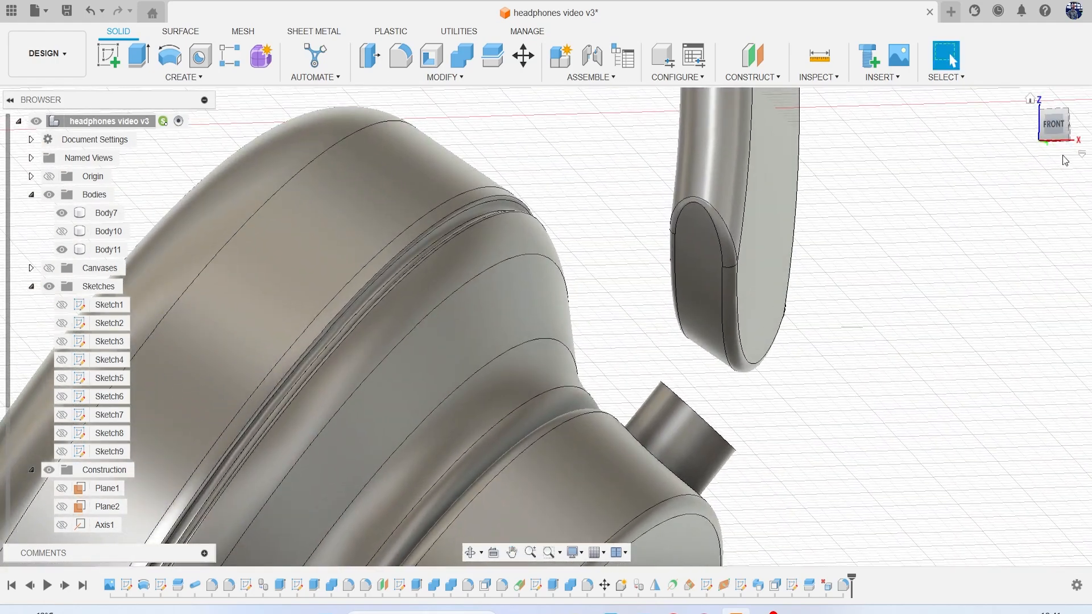
click(1054, 126)
middle_drag(936, 309, 896, 148)
scroll(850, 224, down, 6)
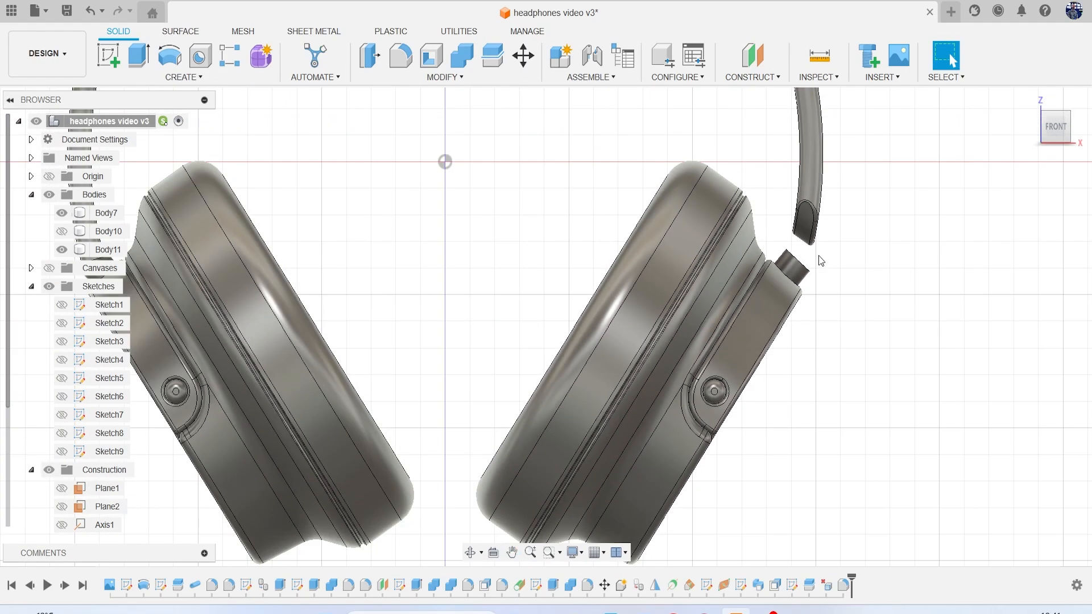
scroll(817, 255, down, 2)
drag(481, 128, 796, 539)
drag(712, 378, 591, 248)
right_click(927, 302)
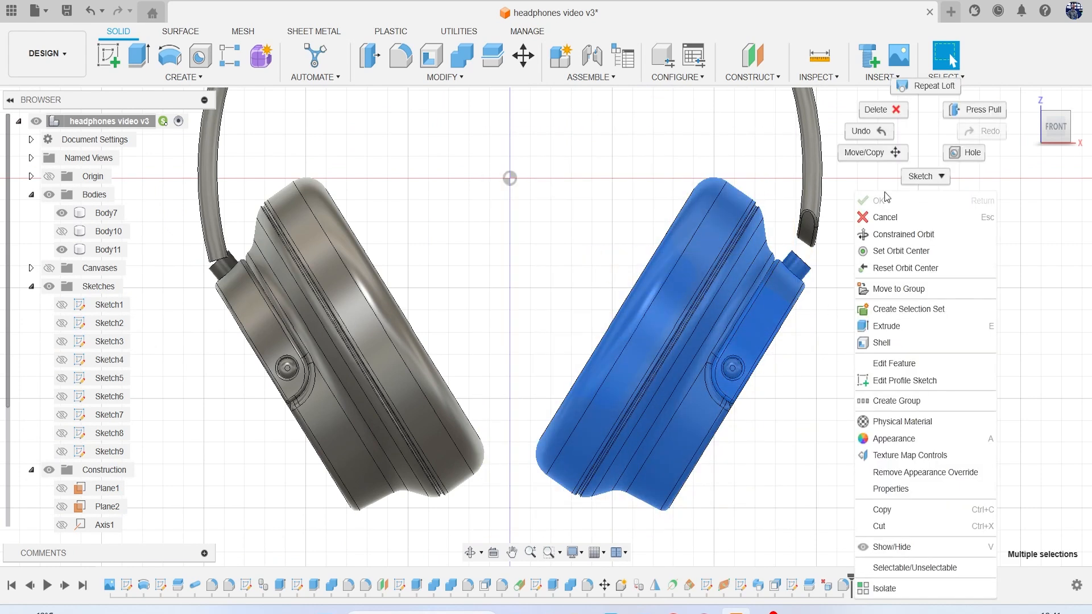
click(872, 152)
scroll(677, 299, up, 5)
drag(599, 337, 599, 341)
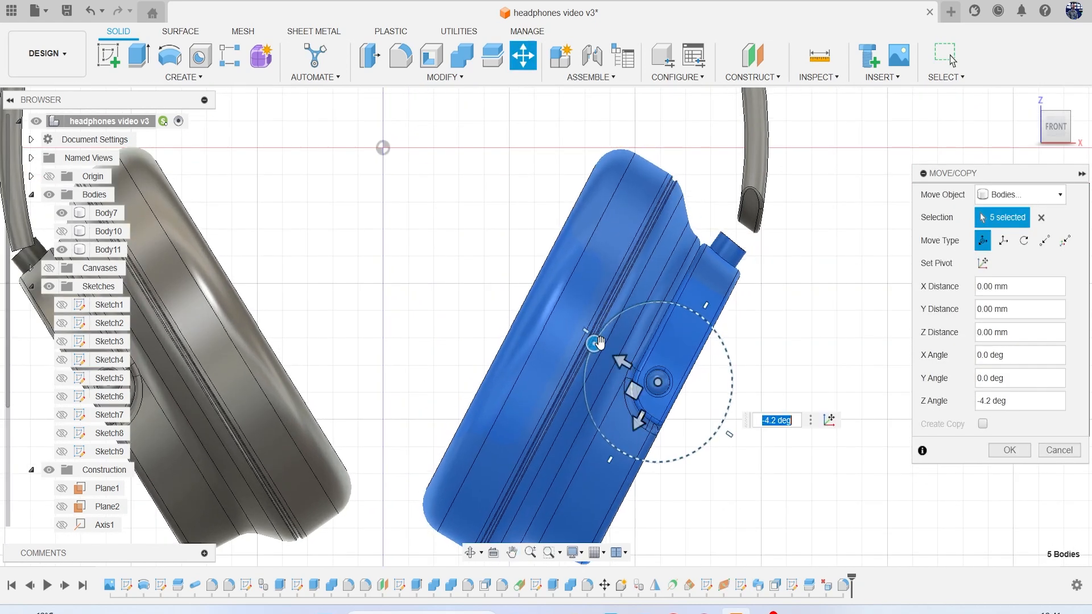
click(1015, 452)
Fillet the ear cup pin's circular end edge with a constant radius of 1.041 mm
scroll(770, 281, up, 8)
middle_drag(716, 260, 695, 319)
click(1055, 139)
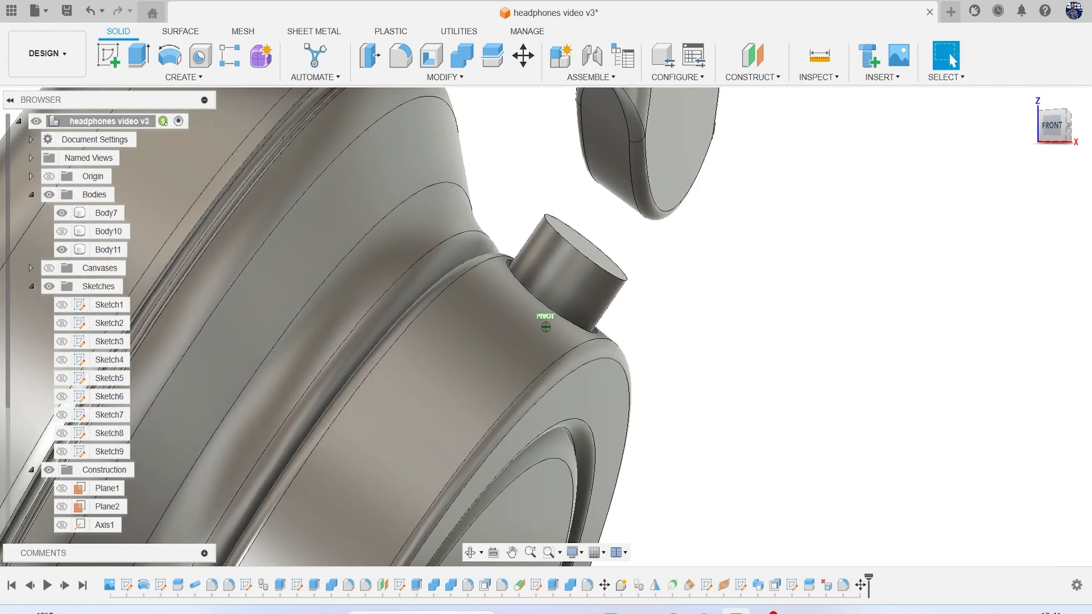
click(401, 55)
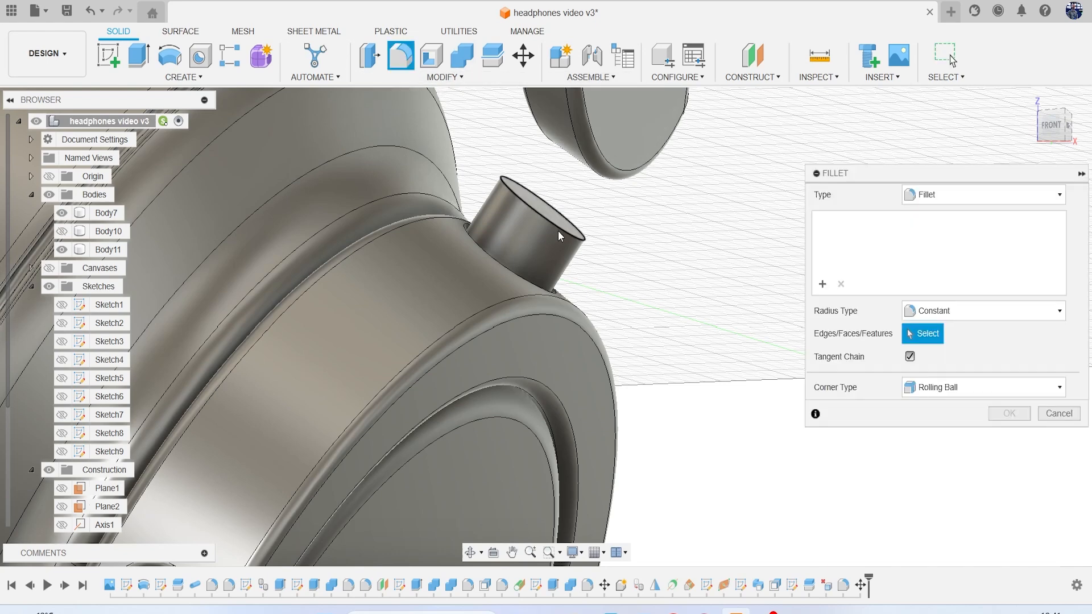
click(557, 230)
drag(561, 222, 559, 224)
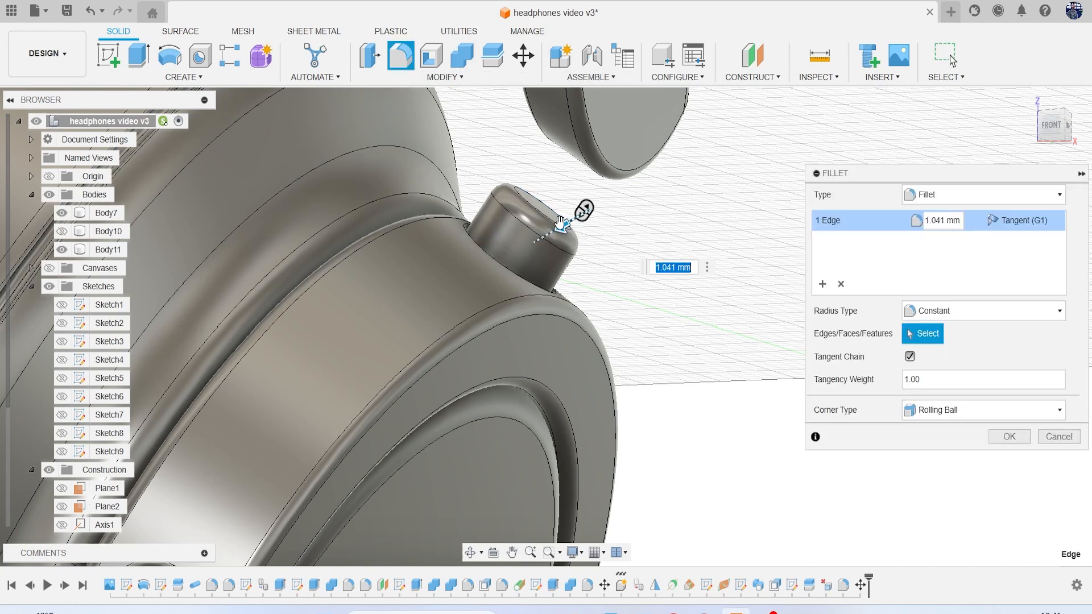
click(1000, 439)
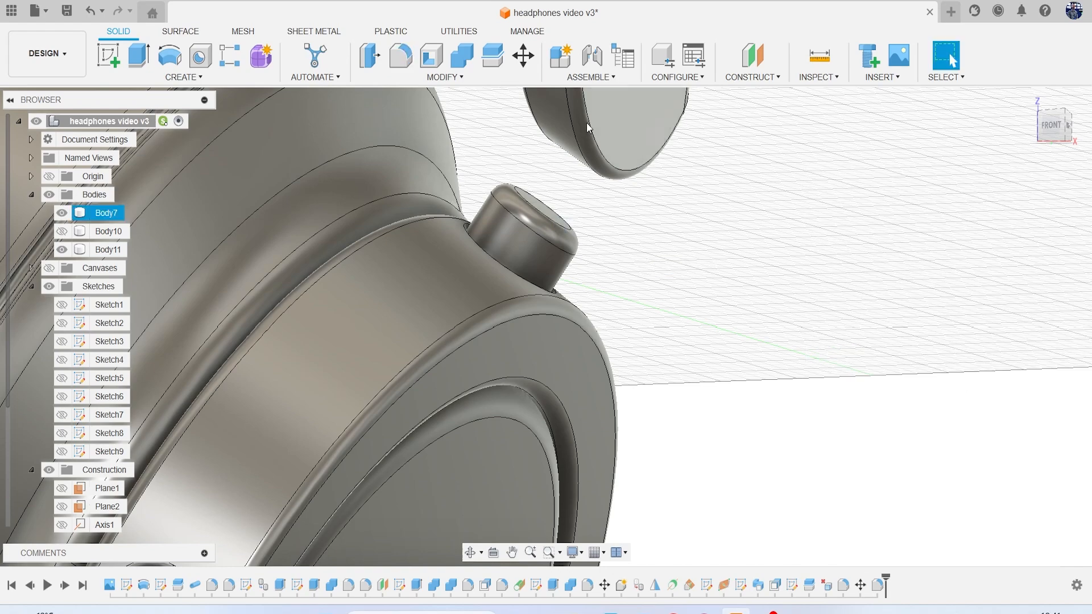
Try to loft a new body between the filleted pin's flat end face and the headband's curved end face
click(176, 78)
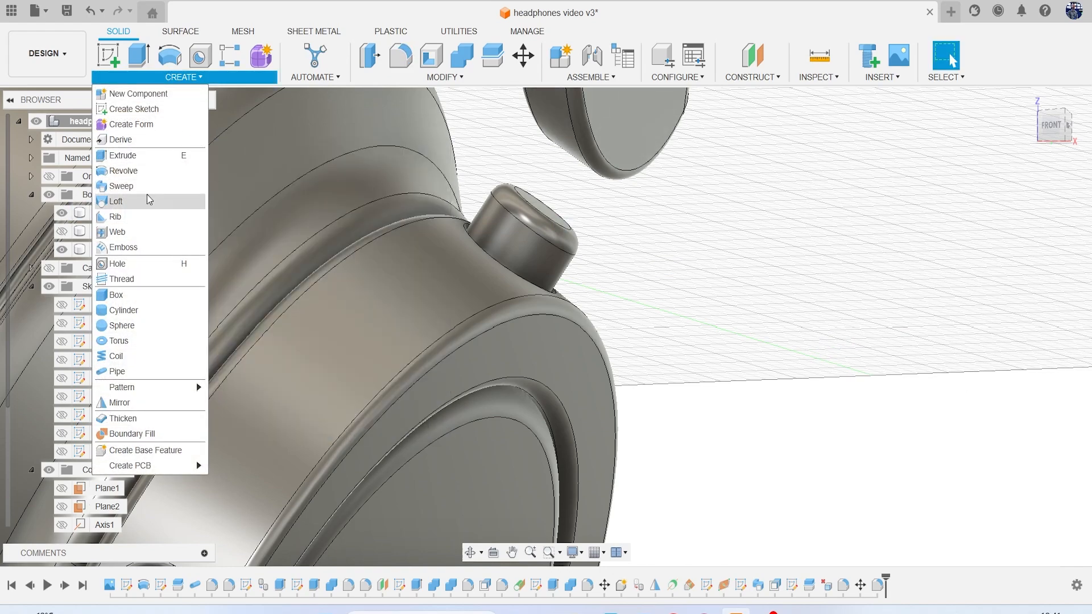
click(146, 200)
middle_drag(630, 205, 619, 292)
scroll(617, 292, up, 5)
click(481, 302)
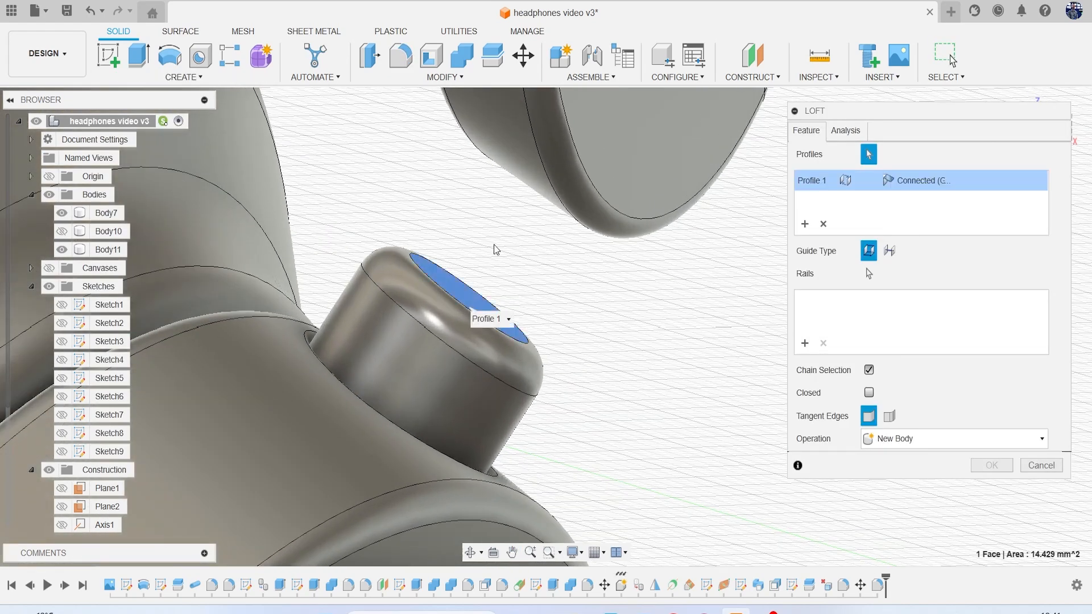
click(534, 179)
scroll(589, 298, down, 3)
scroll(592, 301, down, 2)
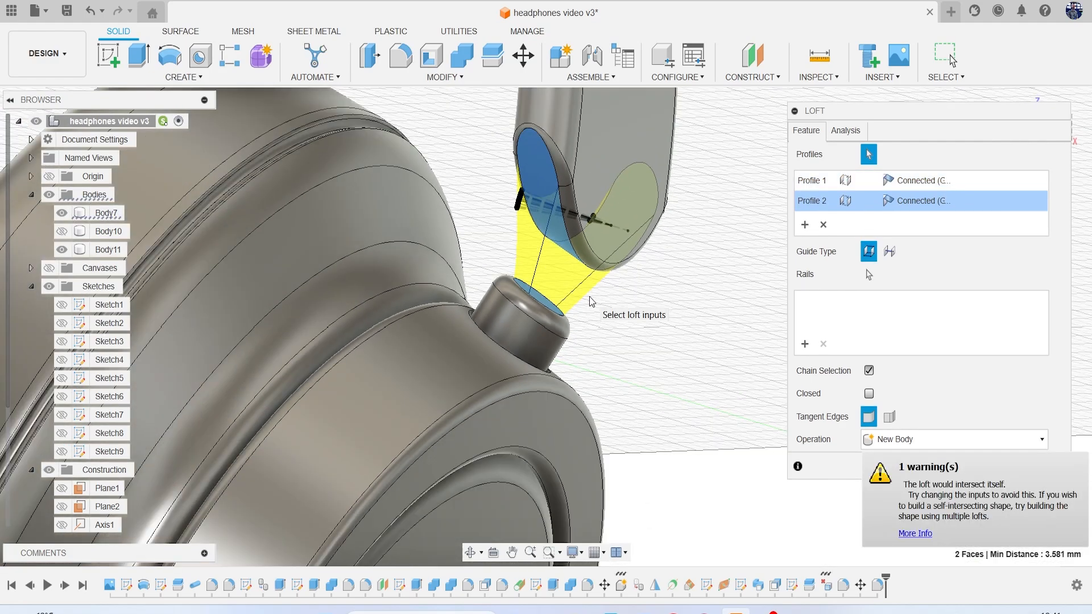
drag(1039, 103, 1017, 191)
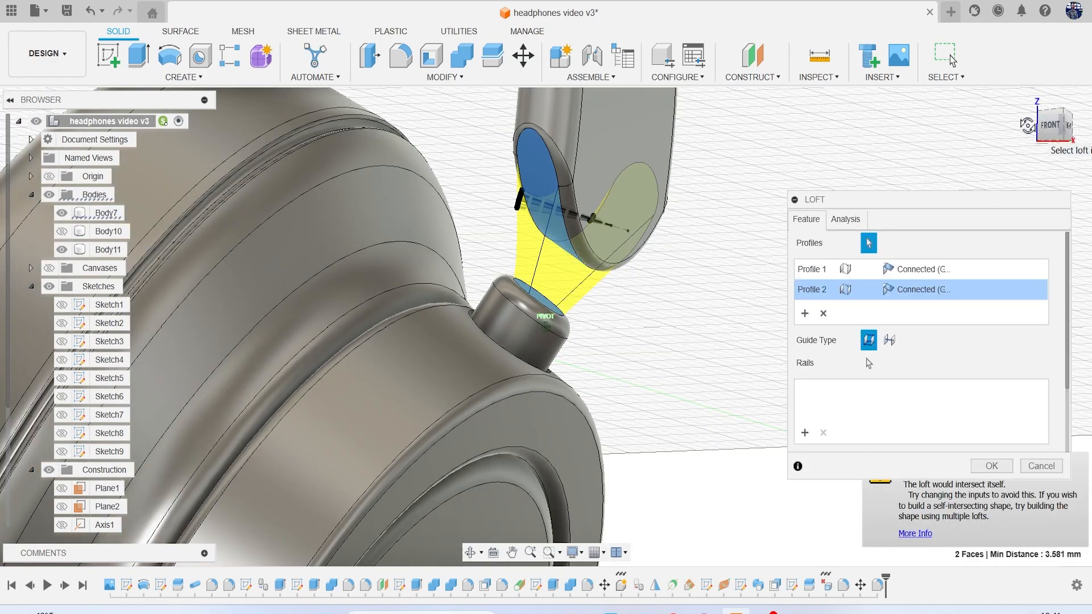
drag(1062, 135, 1046, 128)
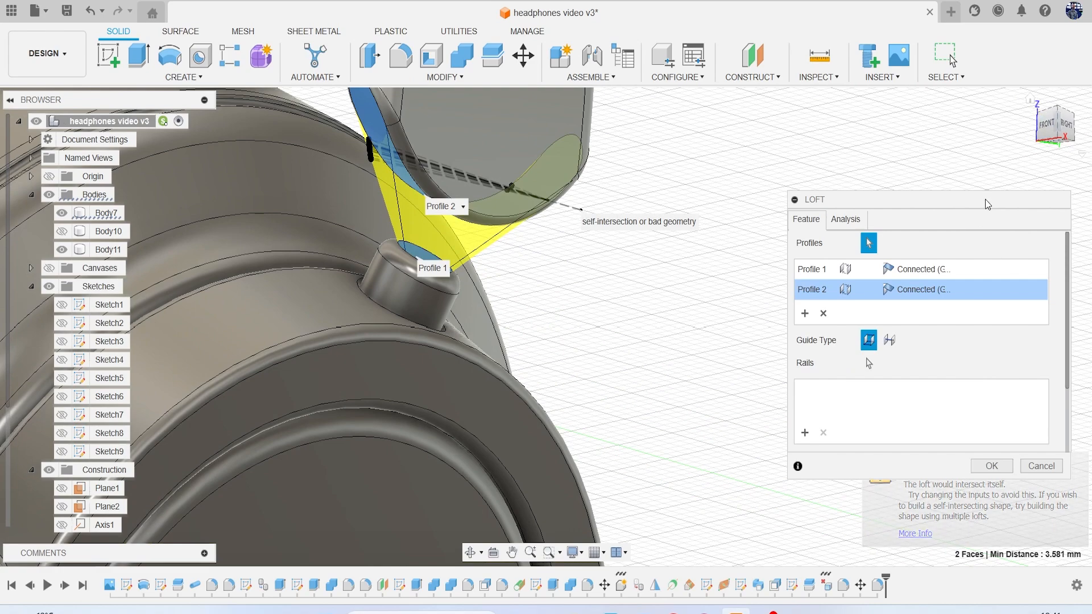
drag(985, 199, 933, 149)
click(989, 416)
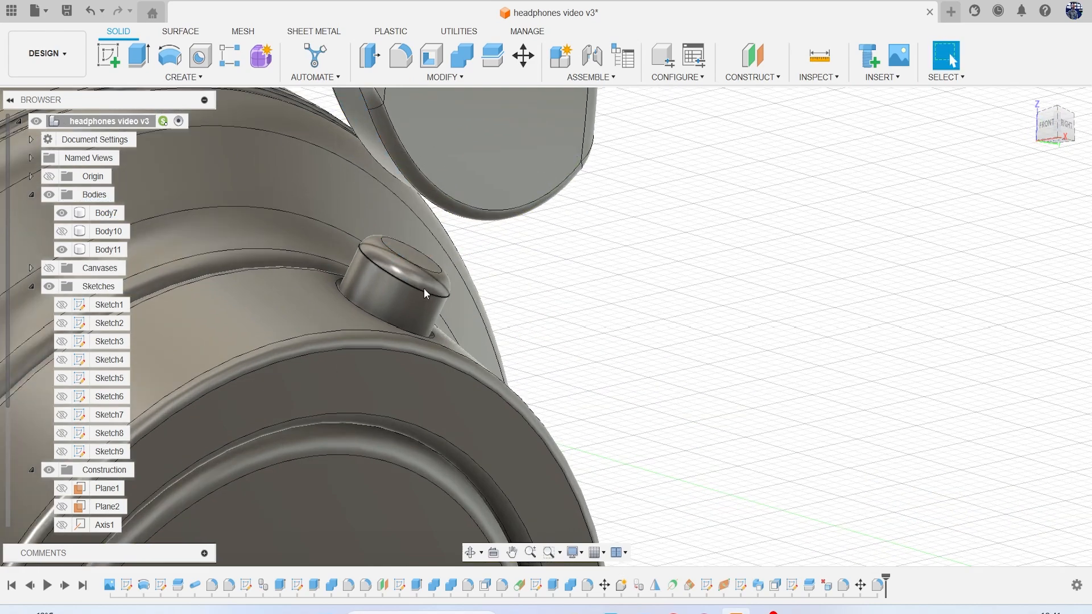
Delete the fillet on the pin's end and extrude the pin's end face 6.919 mm into the headband as a new body
click(418, 278)
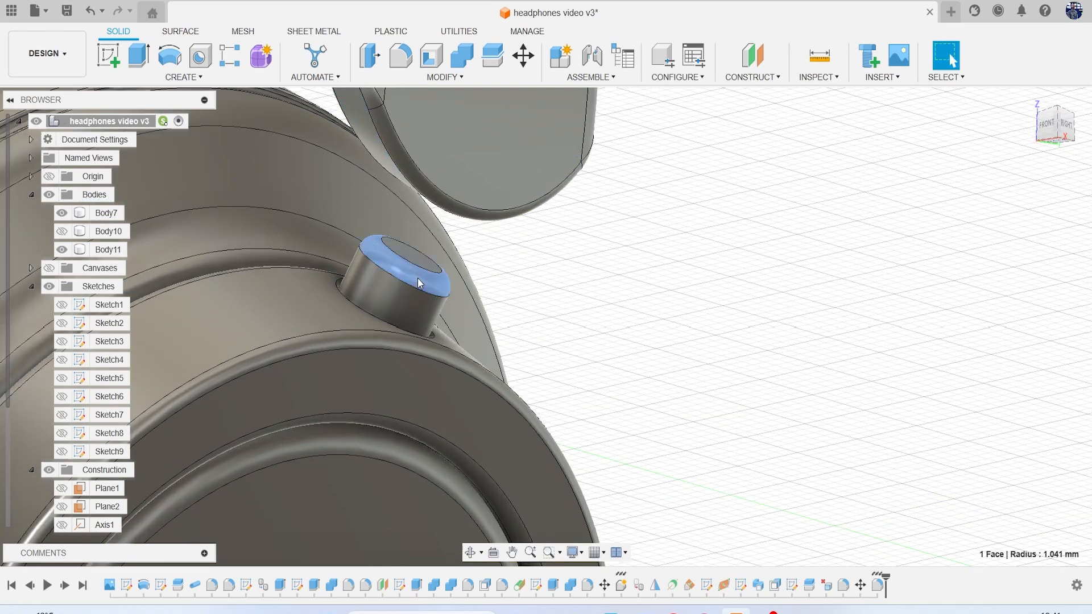
key(Delete)
click(419, 264)
key(e)
drag(421, 245, 478, 149)
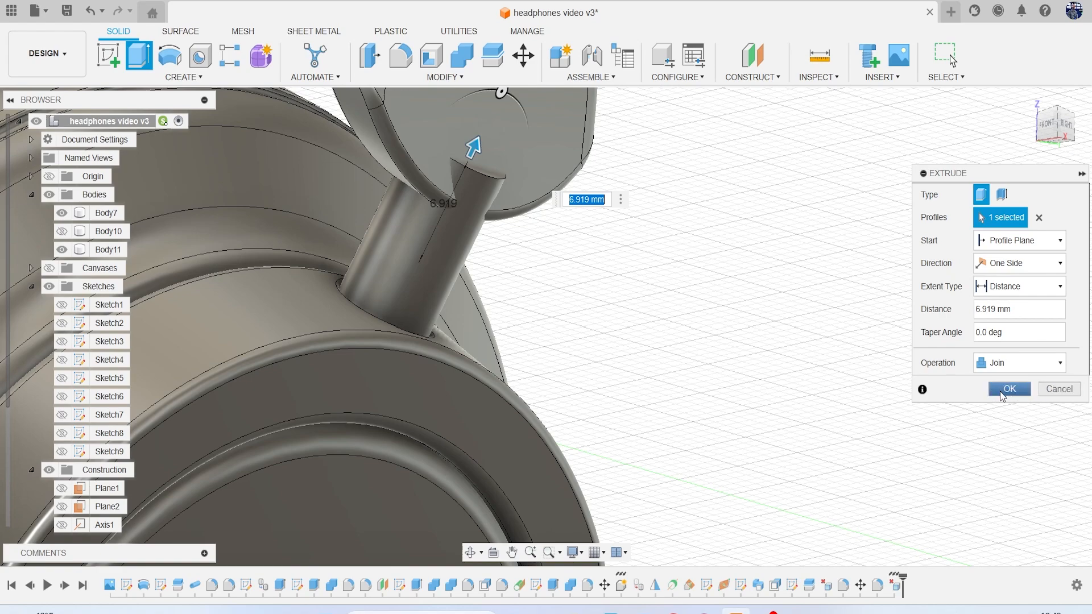
click(1018, 363)
click(1003, 425)
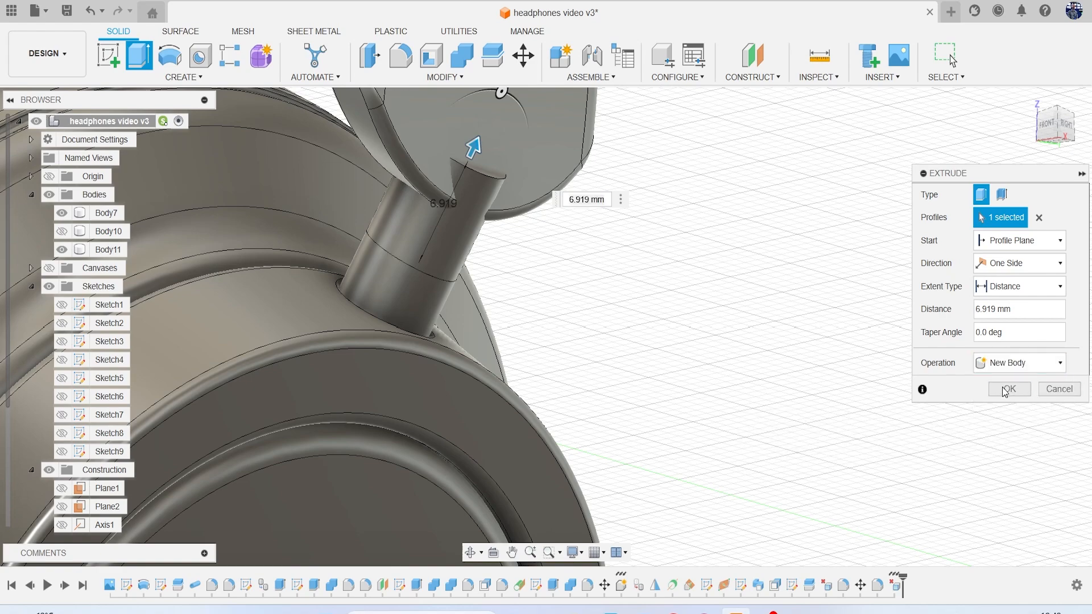
click(1008, 389)
Cut the headband out of the extruded pin body with Combine, keeping the headband as a retained tool
click(1048, 125)
mouse_move(1052, 127)
mouse_down()
mouse_move(1075, 108)
mouse_move(1047, 117)
mouse_up()
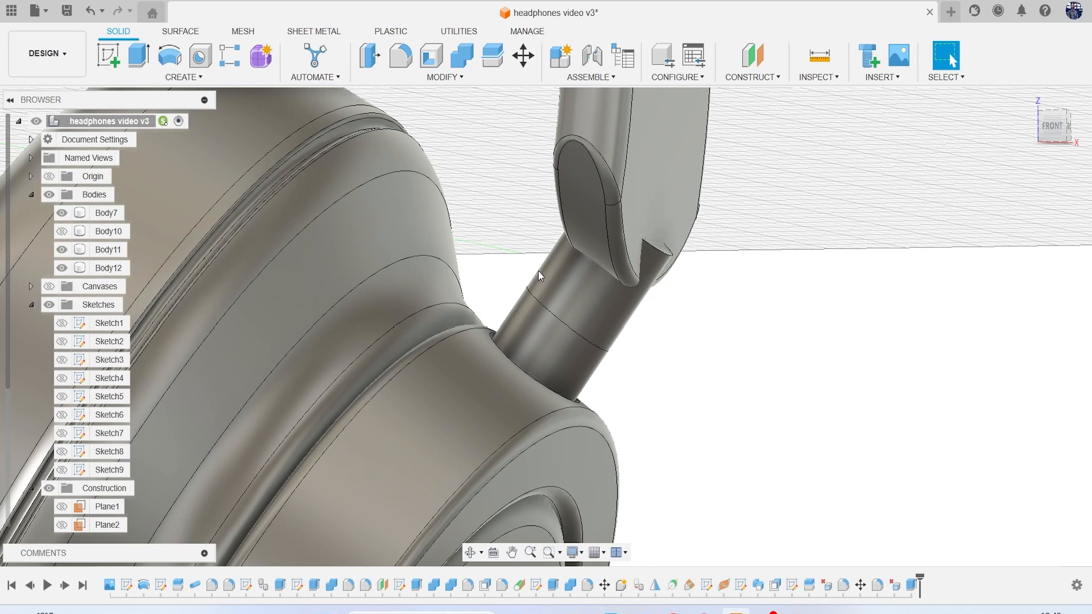
click(462, 55)
click(599, 302)
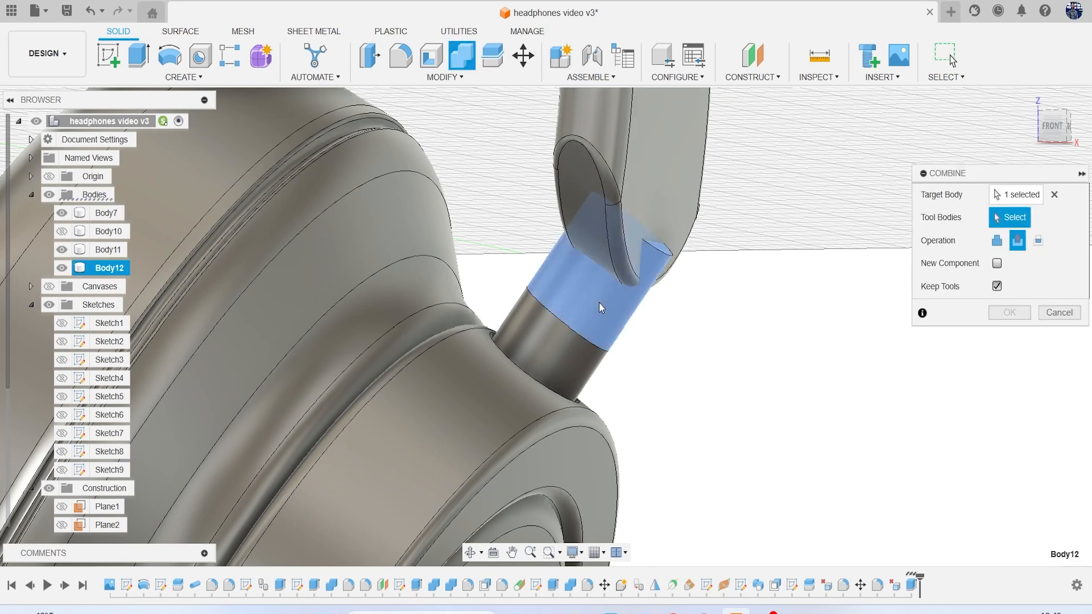
click(666, 171)
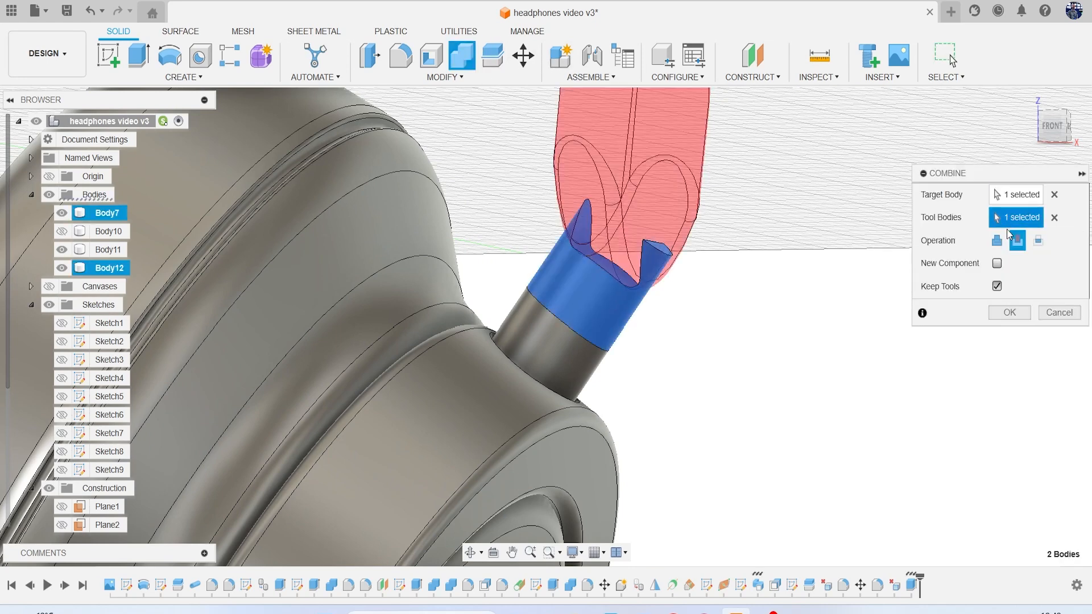
click(1009, 312)
Split the extruded pin body with the headband's flat side face, extending the splitting tool
mouse_move(1056, 132)
mouse_down()
mouse_move(1026, 153)
mouse_move(1058, 127)
mouse_up()
scroll(518, 306, up, 4)
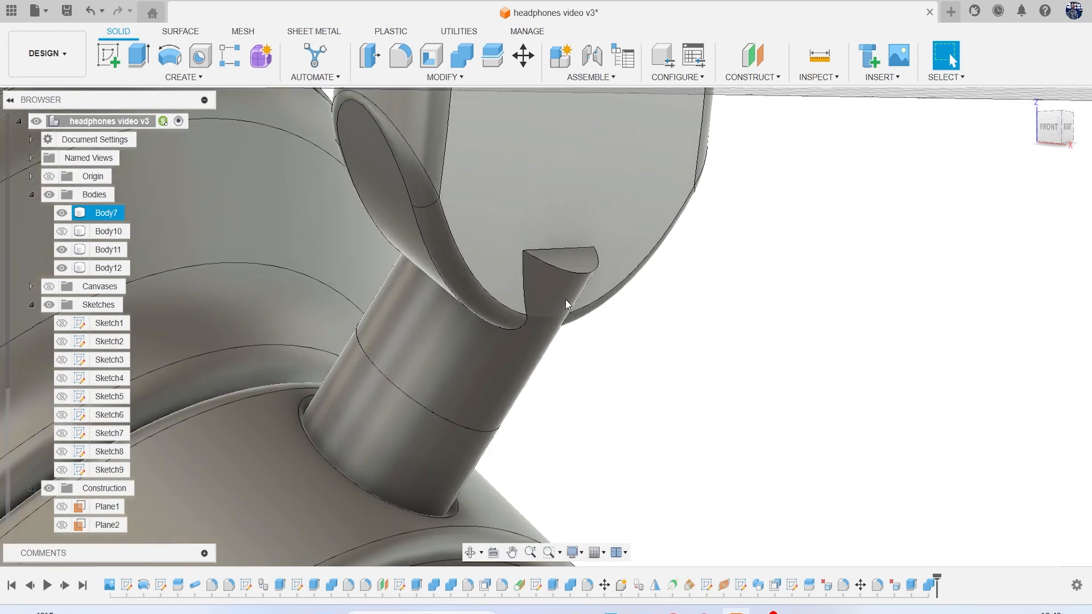
scroll(565, 299, up, 2)
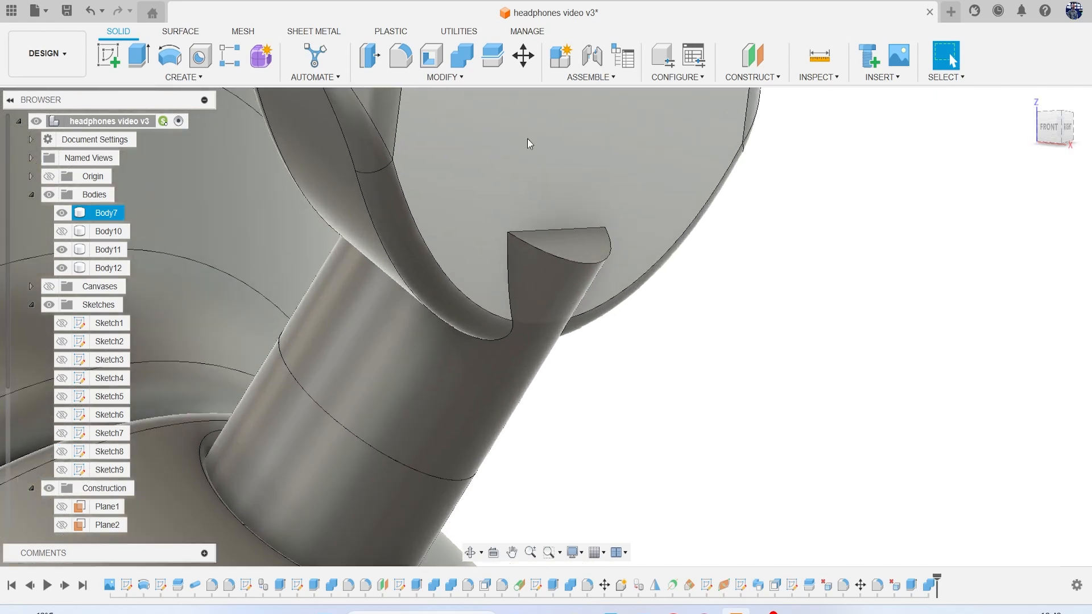
click(461, 55)
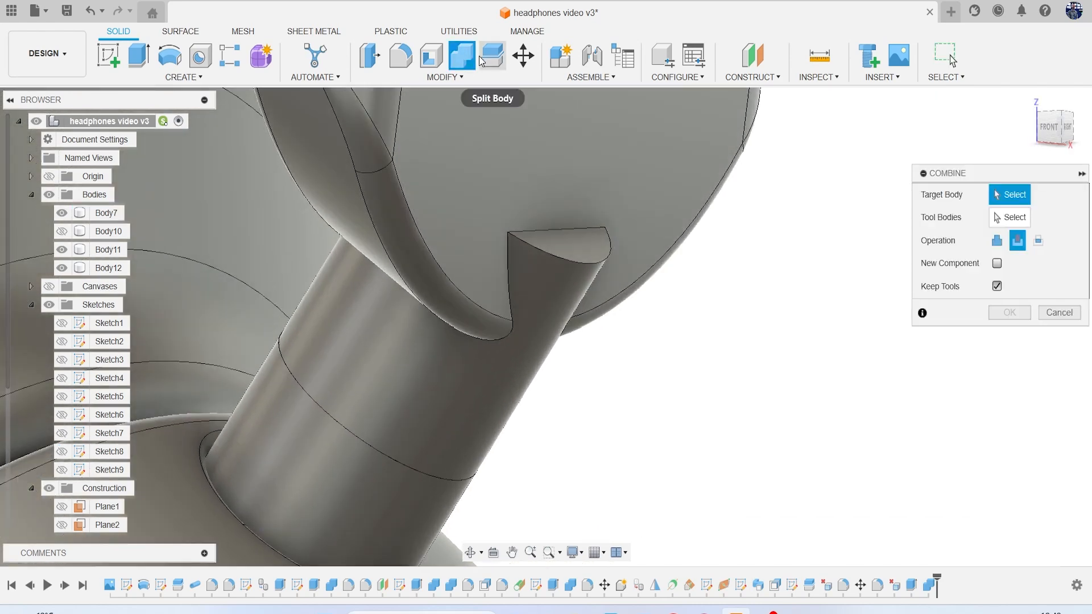
click(482, 58)
click(548, 277)
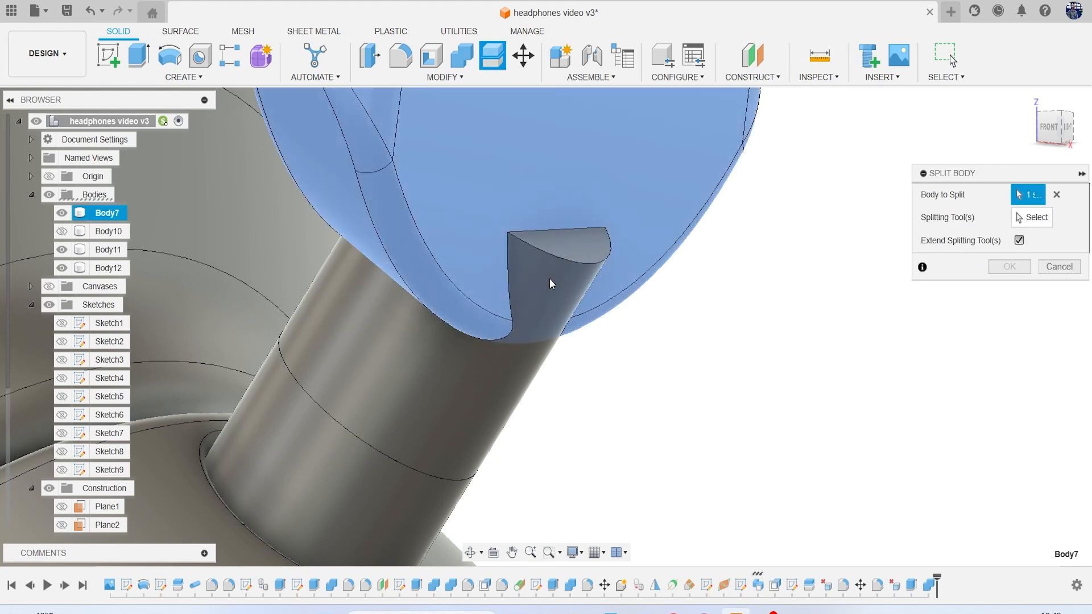
click(504, 381)
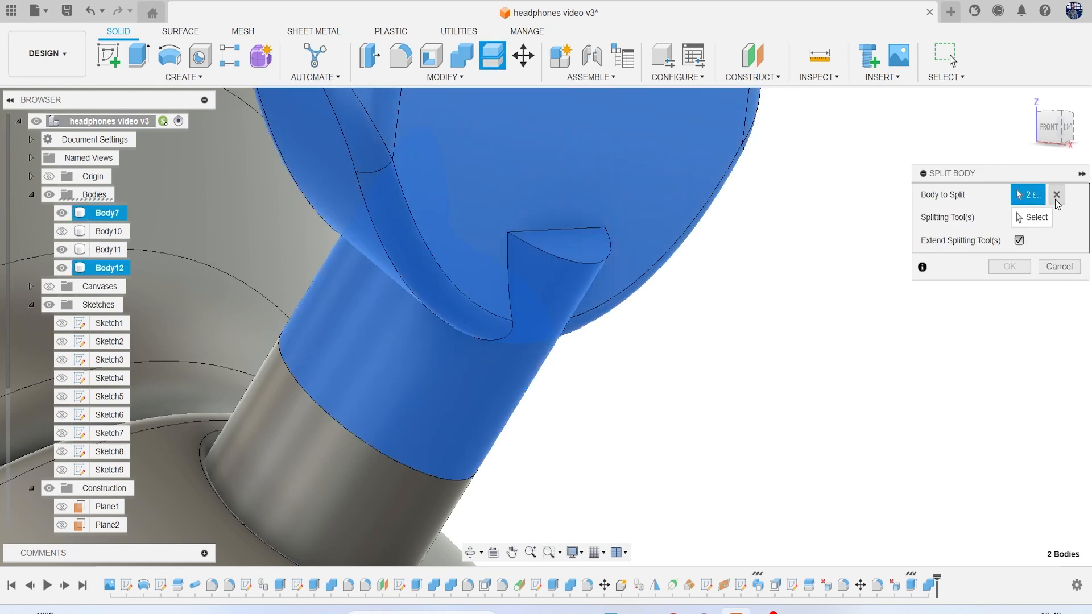
click(1056, 195)
click(487, 399)
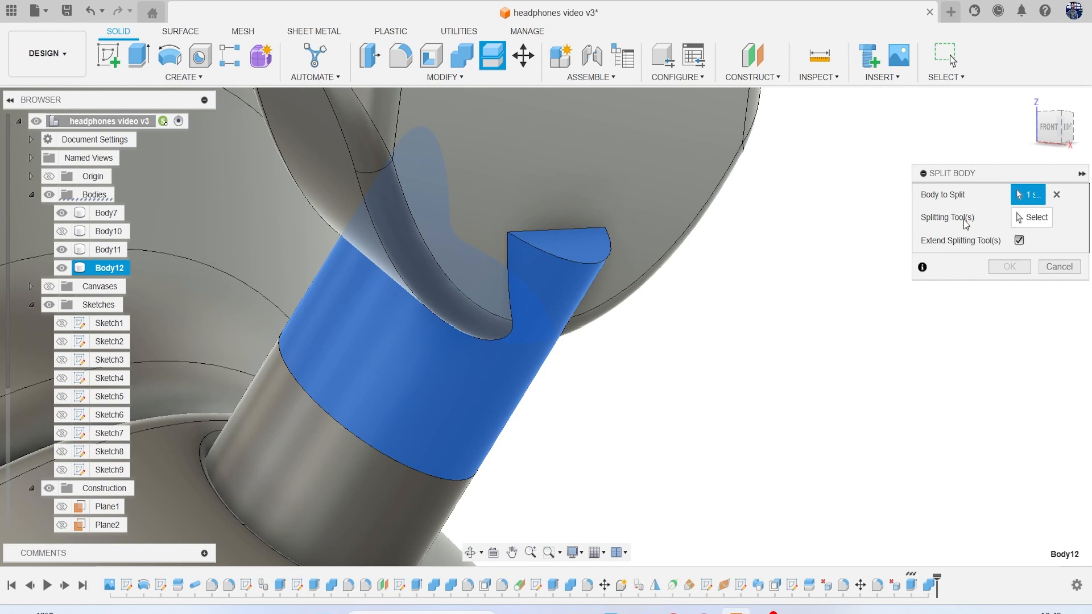
click(651, 195)
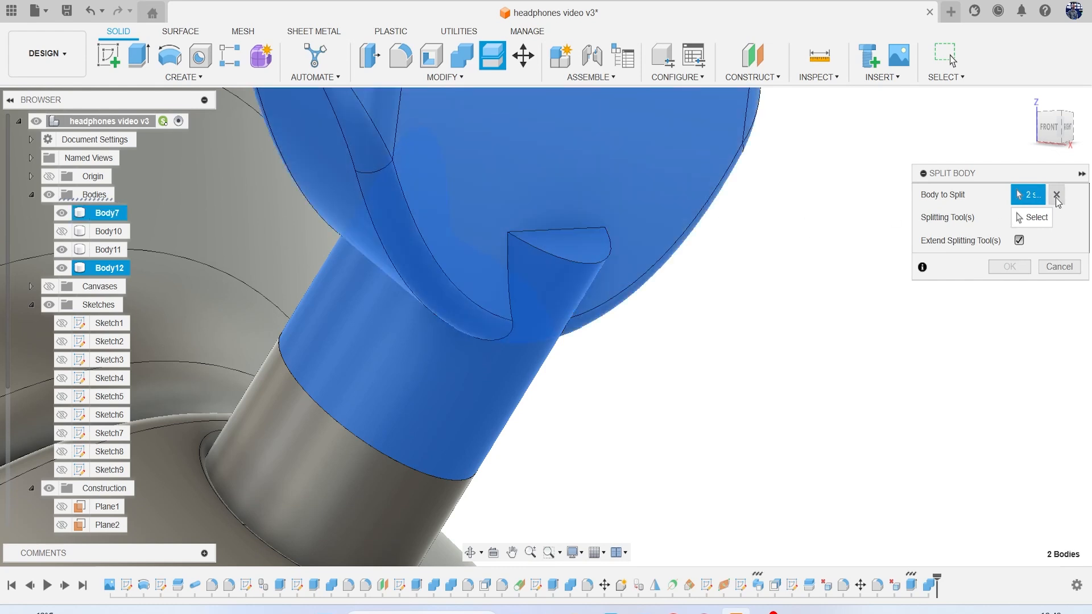
click(1056, 195)
click(477, 395)
click(1031, 217)
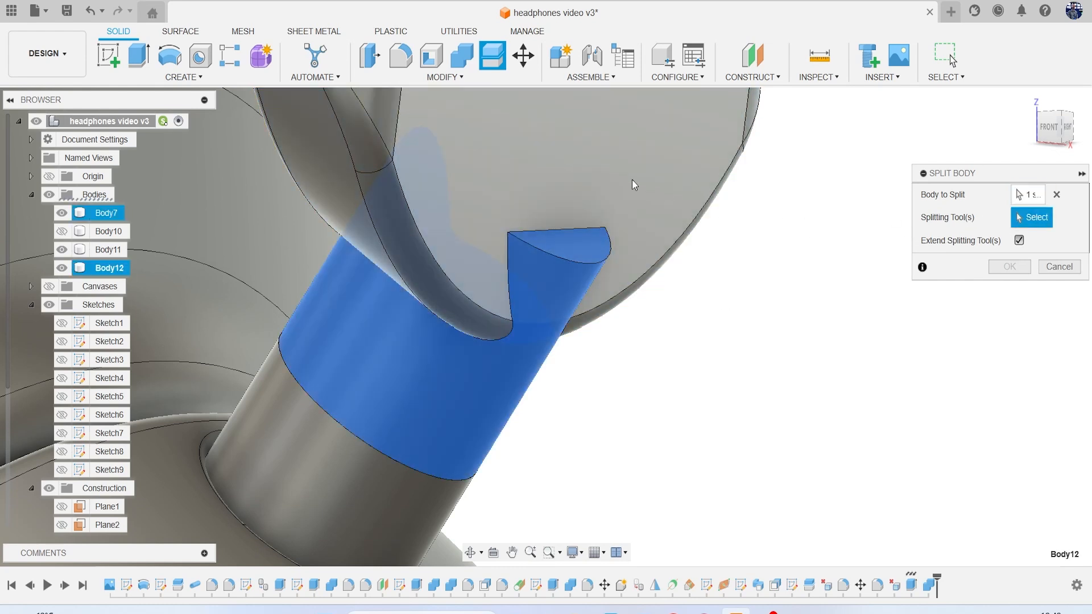
click(632, 179)
click(1010, 268)
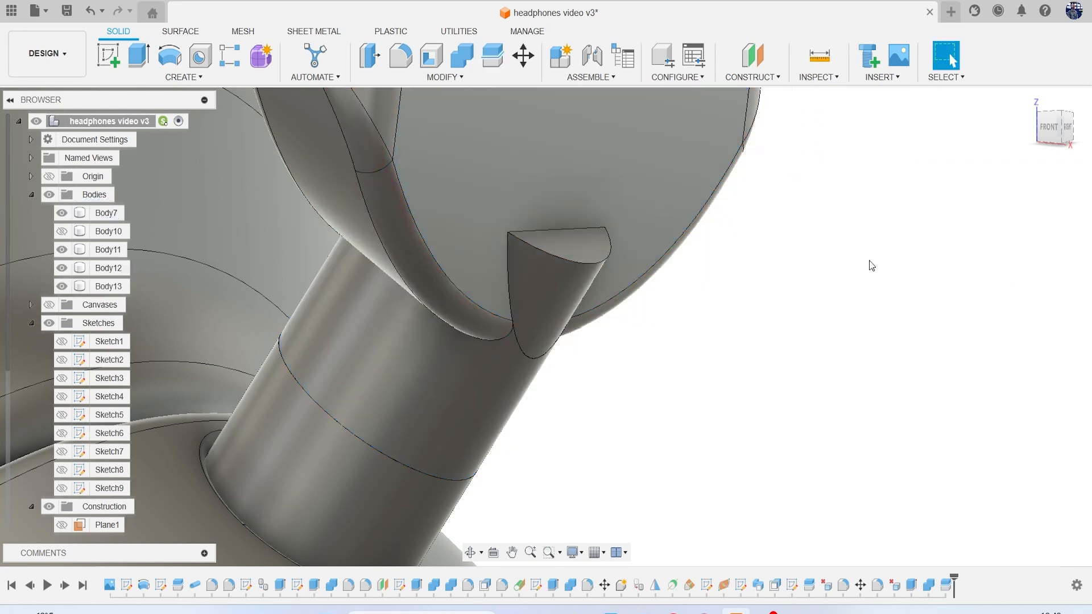
Hide the leftover pin piece that sticks out through the headband's flat side face
click(62, 213)
click(61, 213)
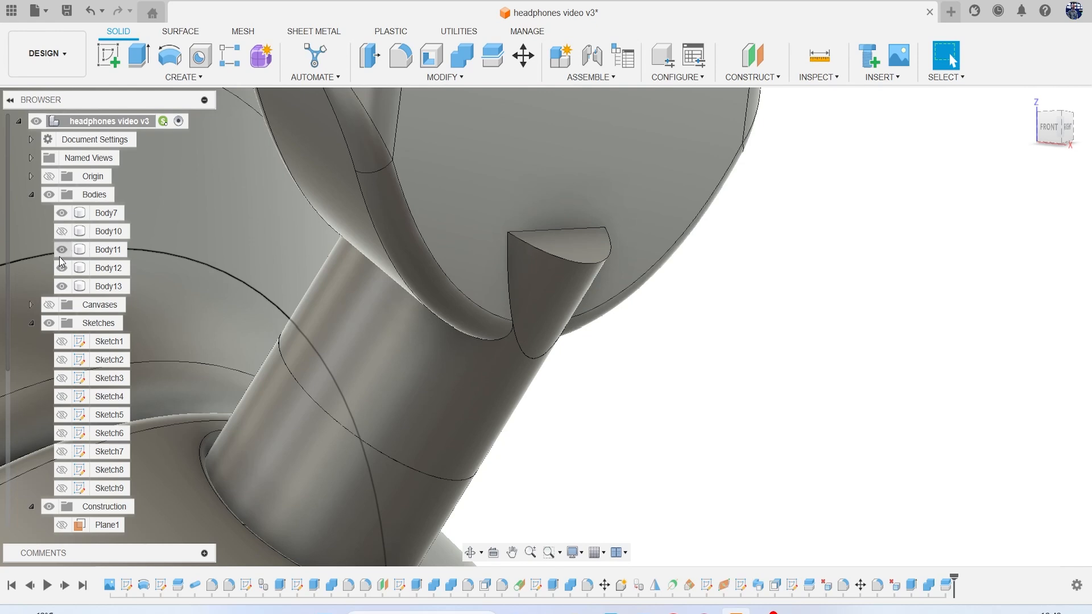
click(62, 286)
Join the trimmed pin extension to the pin with Combine, without keeping the tool body
scroll(660, 312, down, 5)
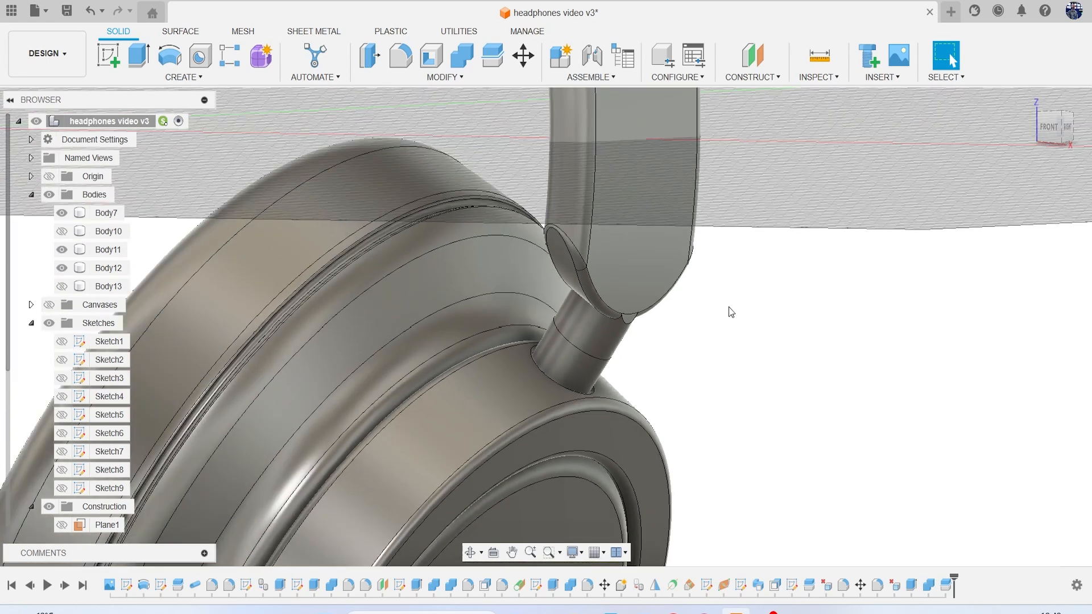
drag(1050, 129, 1043, 125)
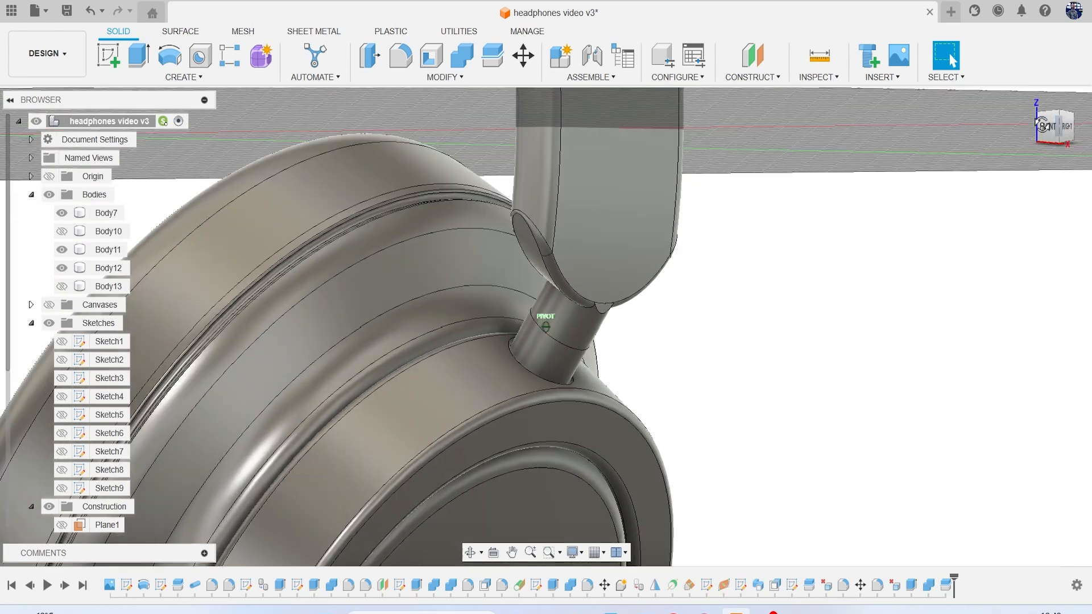
click(453, 60)
scroll(579, 344, up, 3)
click(579, 344)
click(551, 387)
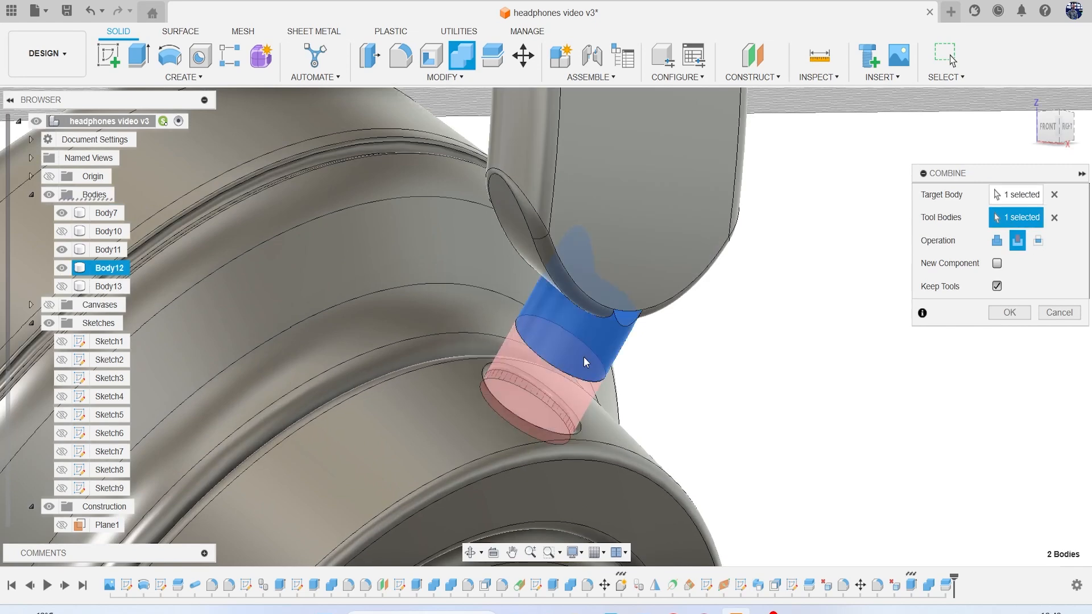
click(996, 241)
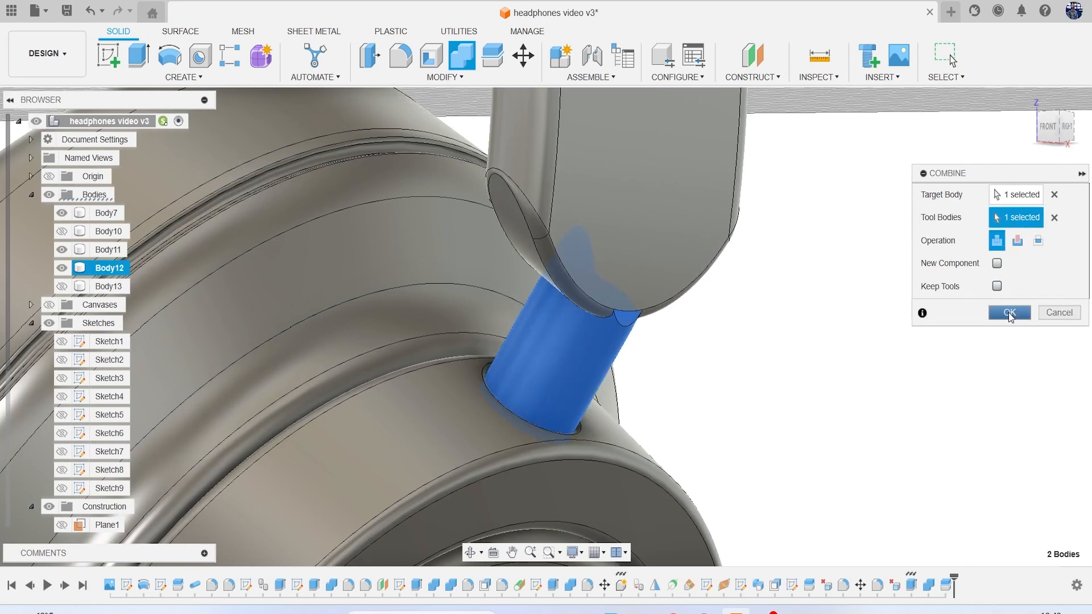
click(1010, 312)
Try to fillet the curved edge of the pin's small flat face beside the headband with a 4.706 mm radius
drag(1056, 133, 1026, 116)
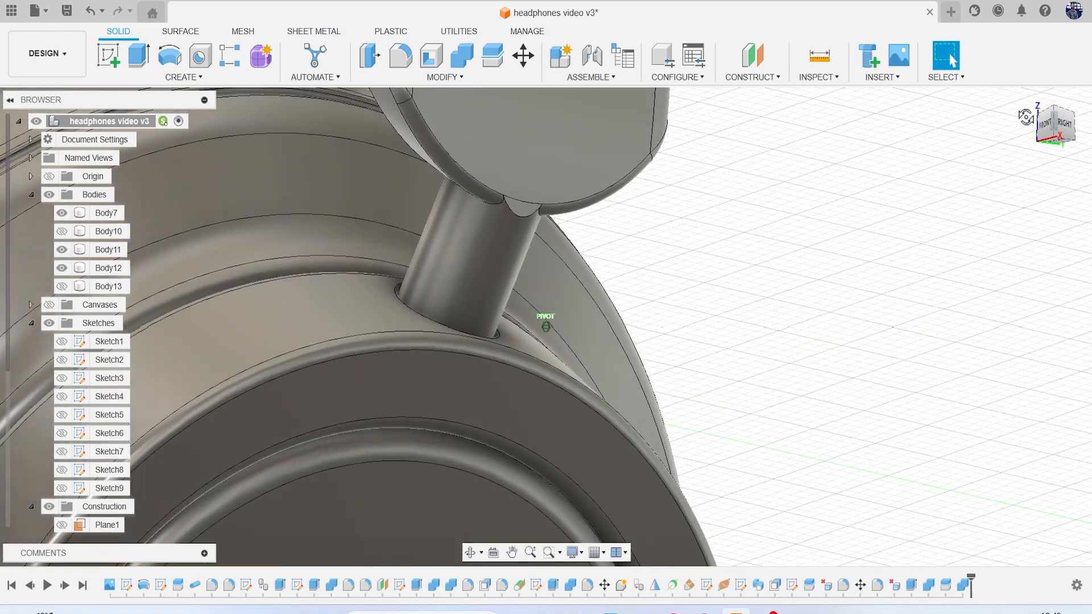
scroll(482, 203, up, 5)
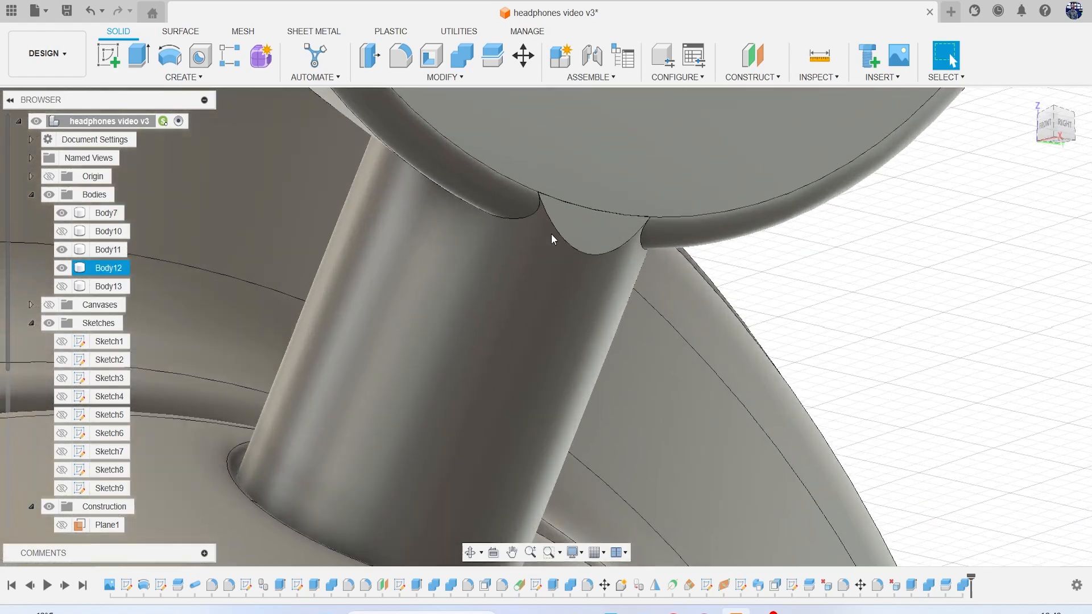
key(f)
click(565, 240)
drag(577, 256, 587, 264)
scroll(603, 279, down, 3)
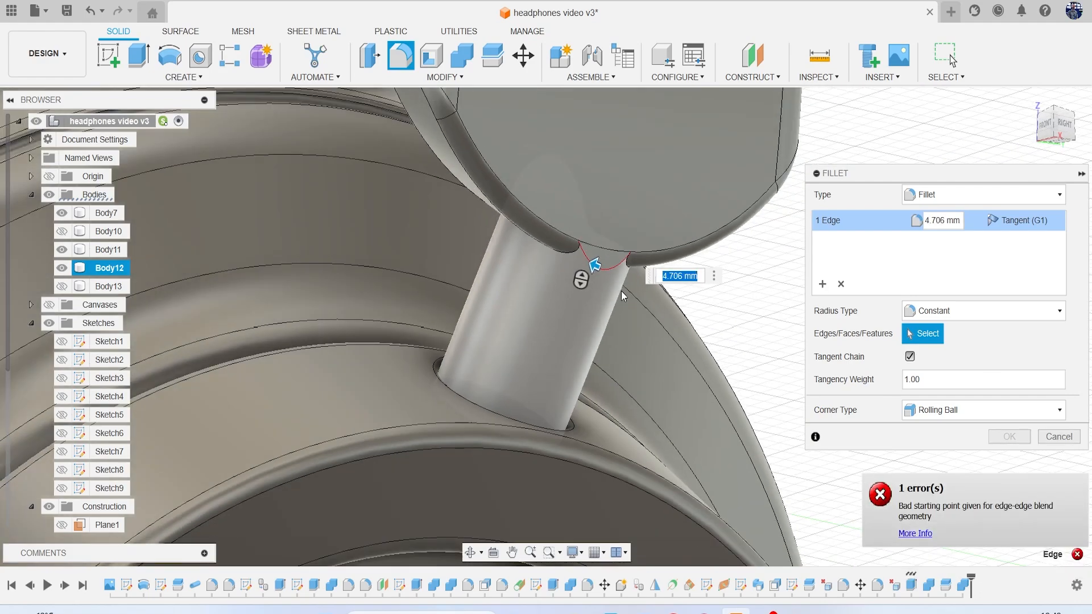
scroll(621, 292, down, 3)
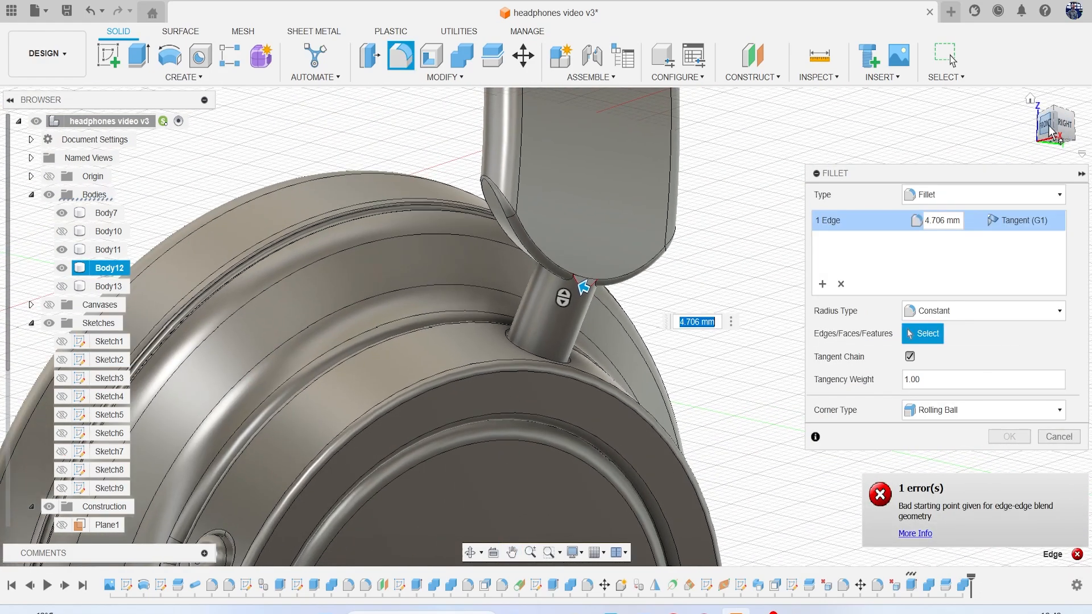
drag(1051, 132, 1076, 135)
scroll(702, 205, down, 3)
middle_drag(702, 205, 501, 131)
scroll(650, 221, up, 2)
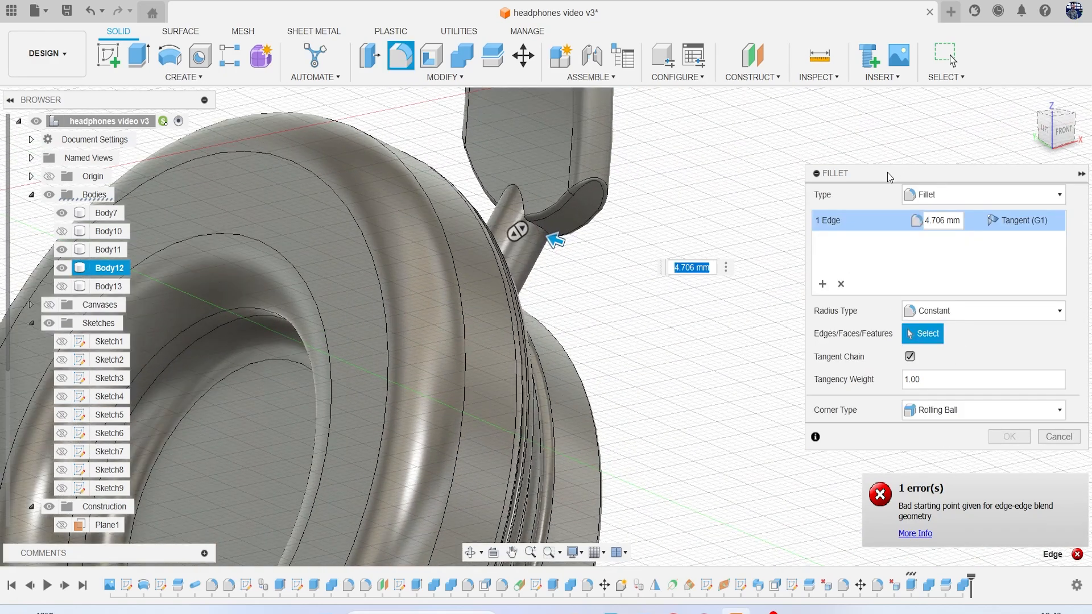
scroll(543, 197, up, 3)
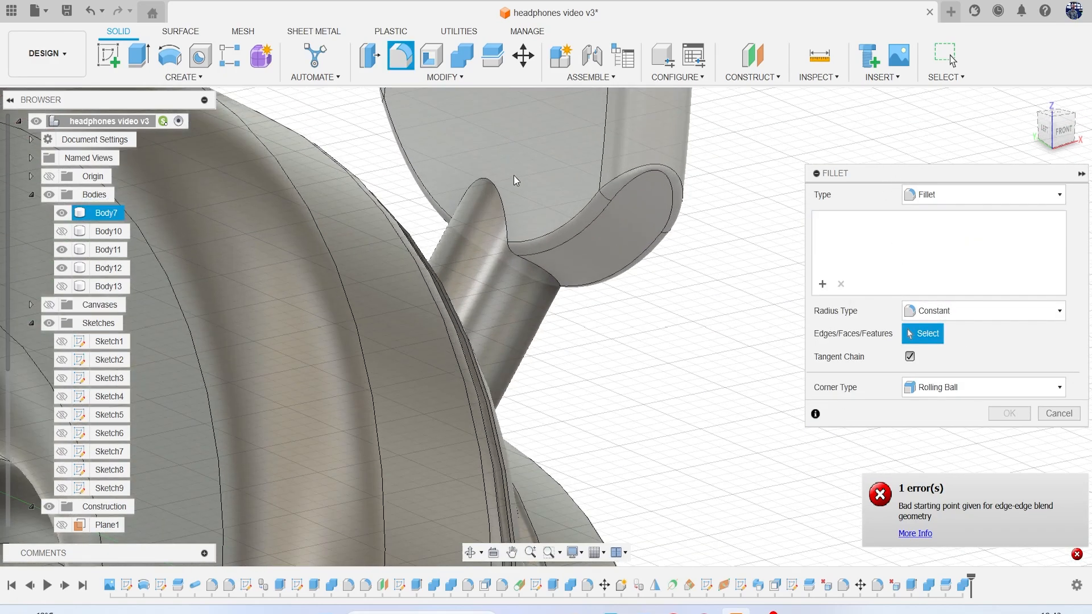
scroll(512, 176, up, 5)
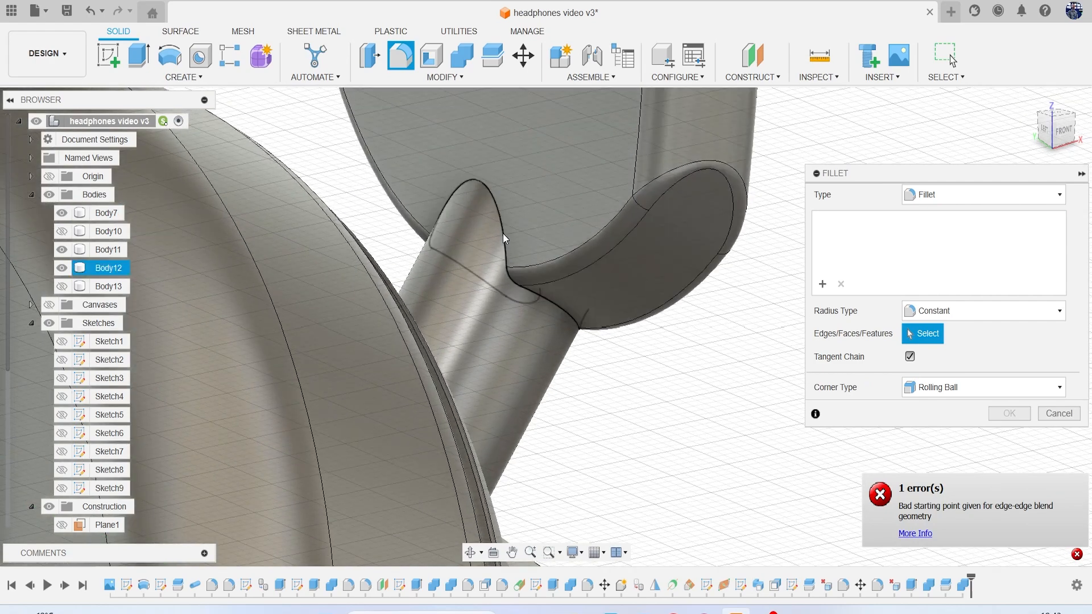
Fillet the tangent edge chain where the pin meets the headband's end with a 0.1 mm radius
click(504, 234)
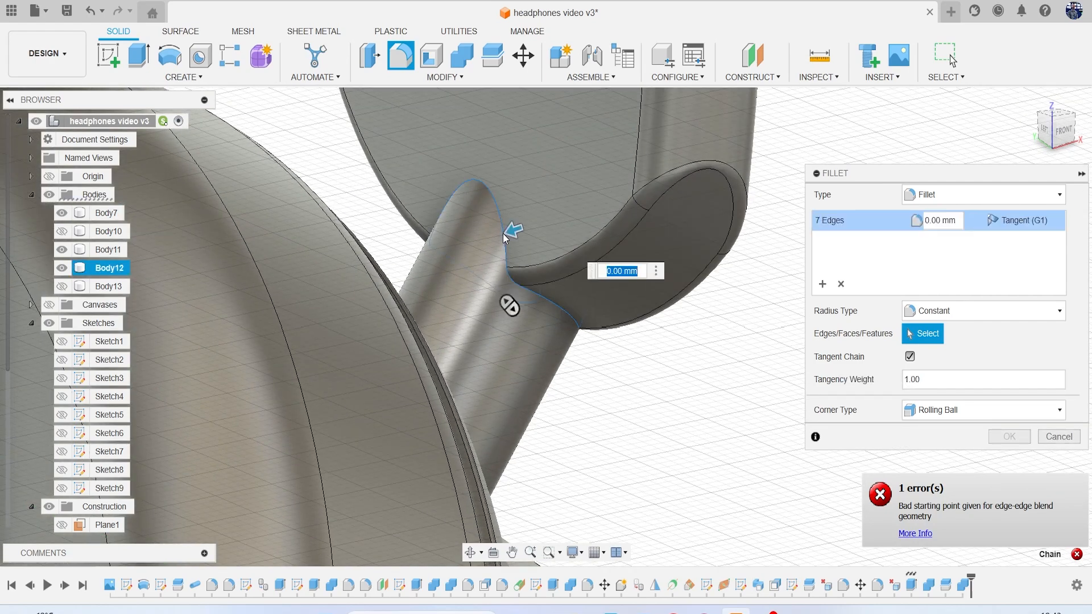
text(.1)
key(BackSpace)
text(2)
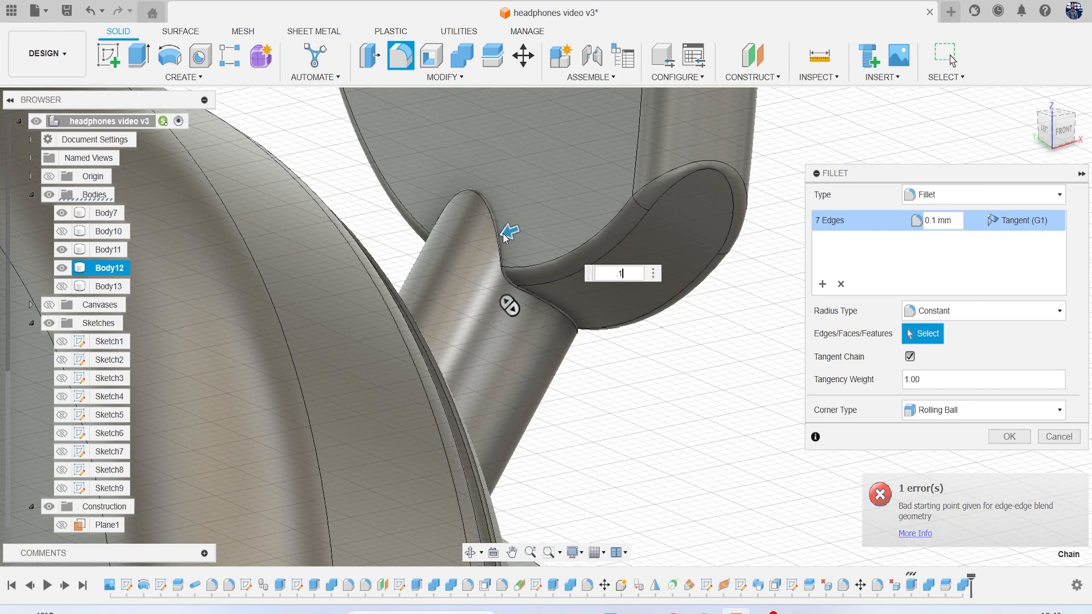
key(Return)
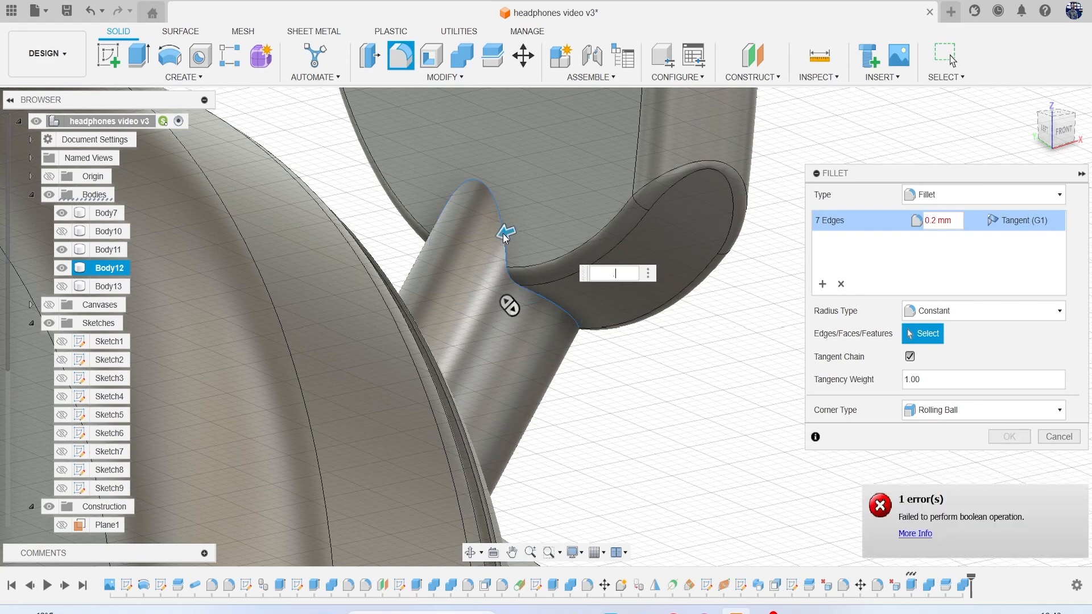
text(.1)
key(Escape)
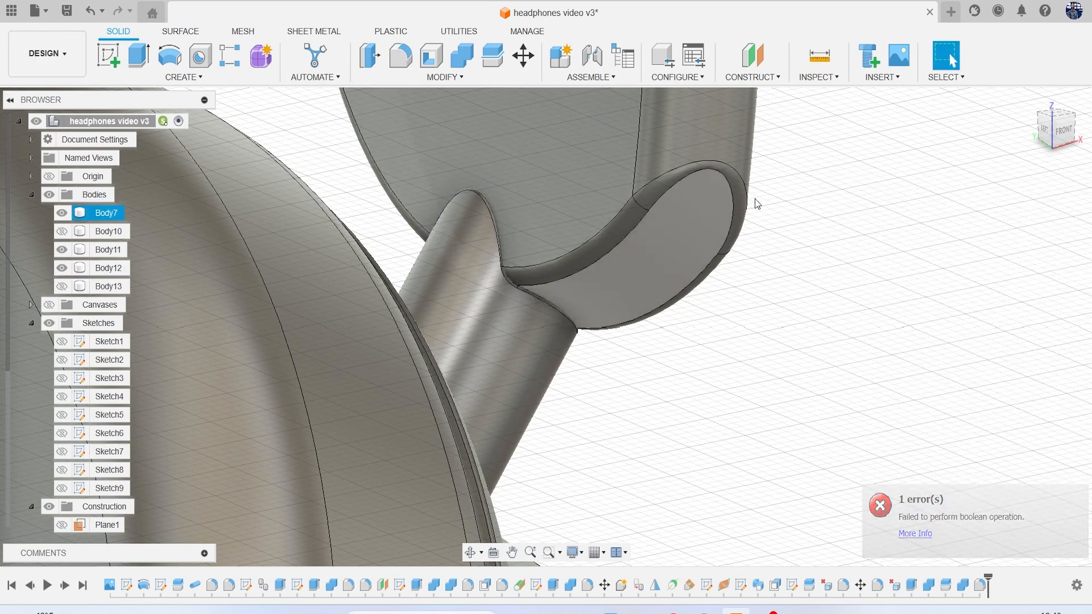
Try to fillet the edge chain around the pin's small flat face with a 0.1 mm radius
drag(1063, 148, 1012, 128)
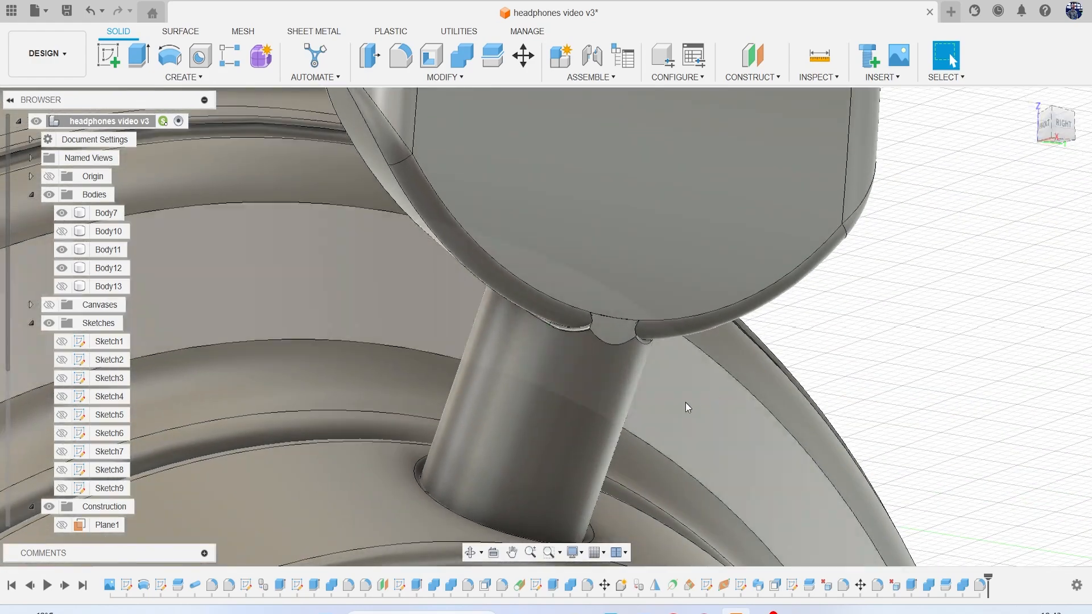
scroll(603, 352, up, 4)
scroll(592, 289, up, 5)
key(f)
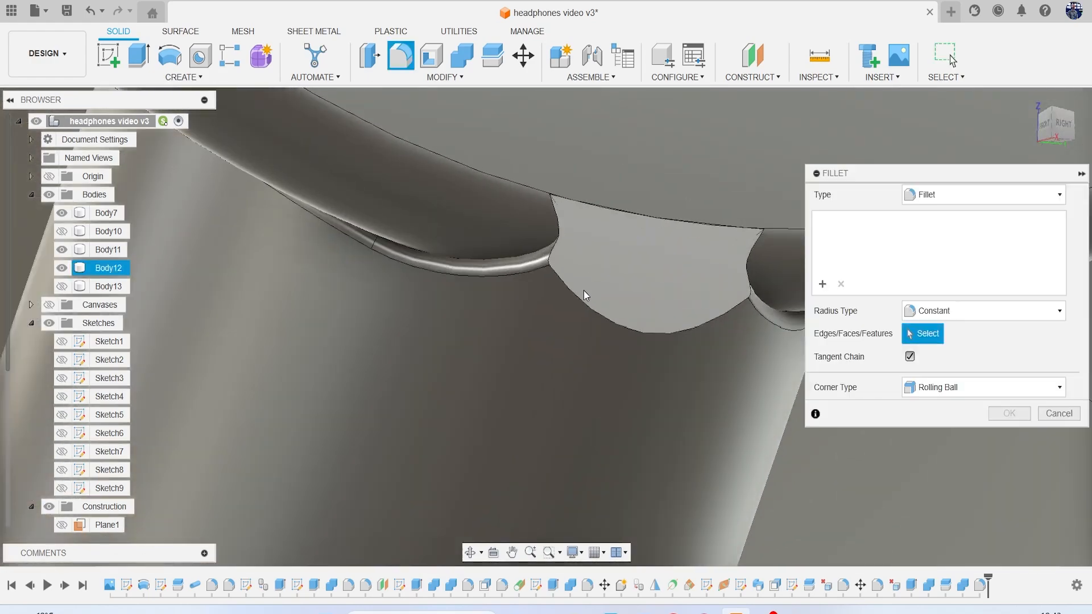
click(580, 292)
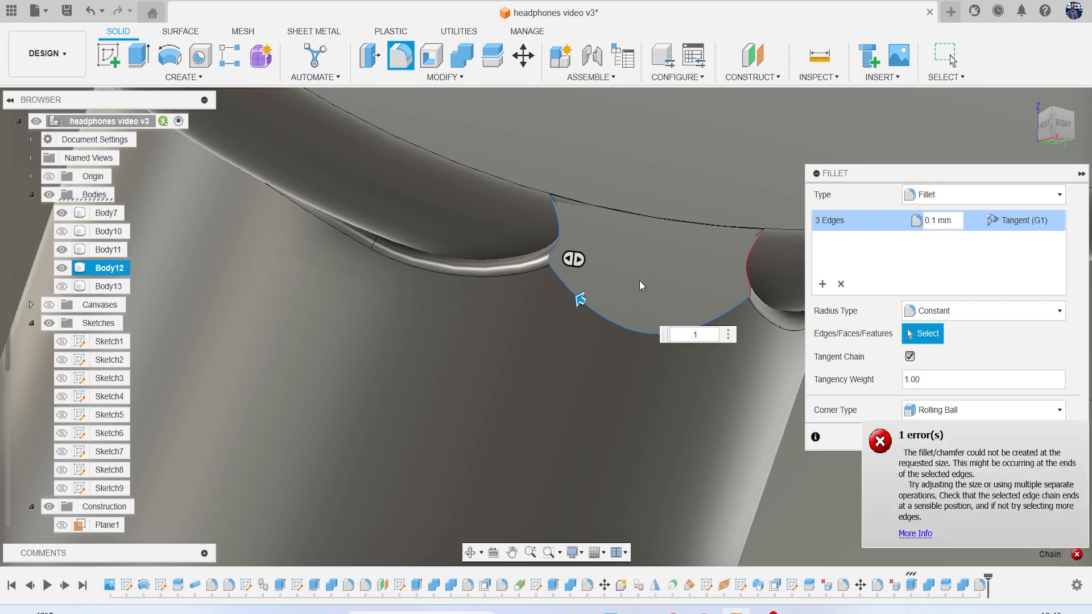
click(840, 284)
Fillet all edges of the pin's small flat face with a 0.01 mm radius
click(690, 289)
text(f.1)
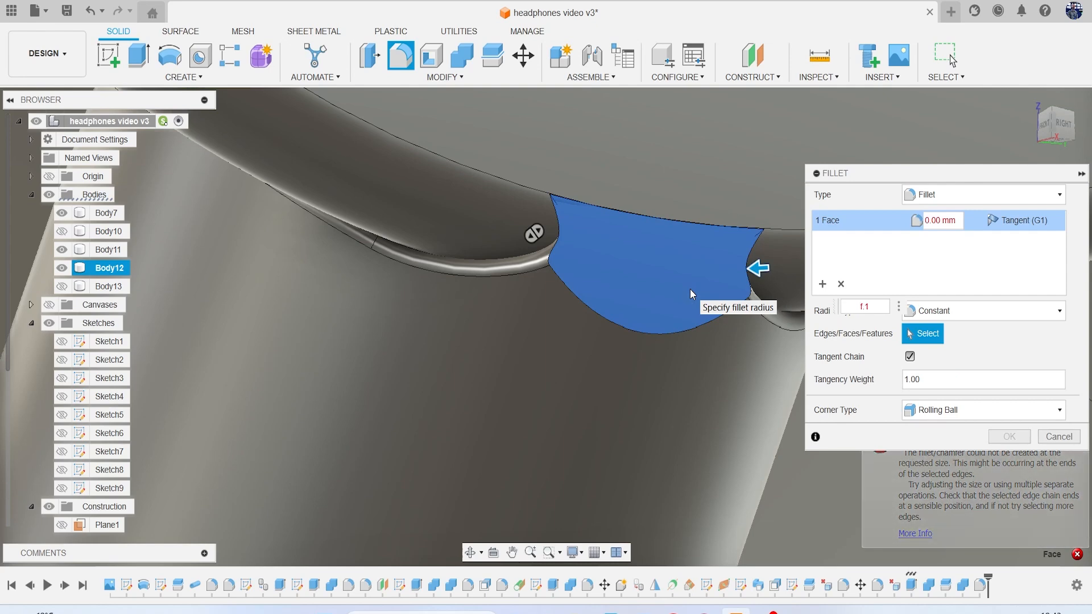
key(BackSpace)
key(BackSpace)
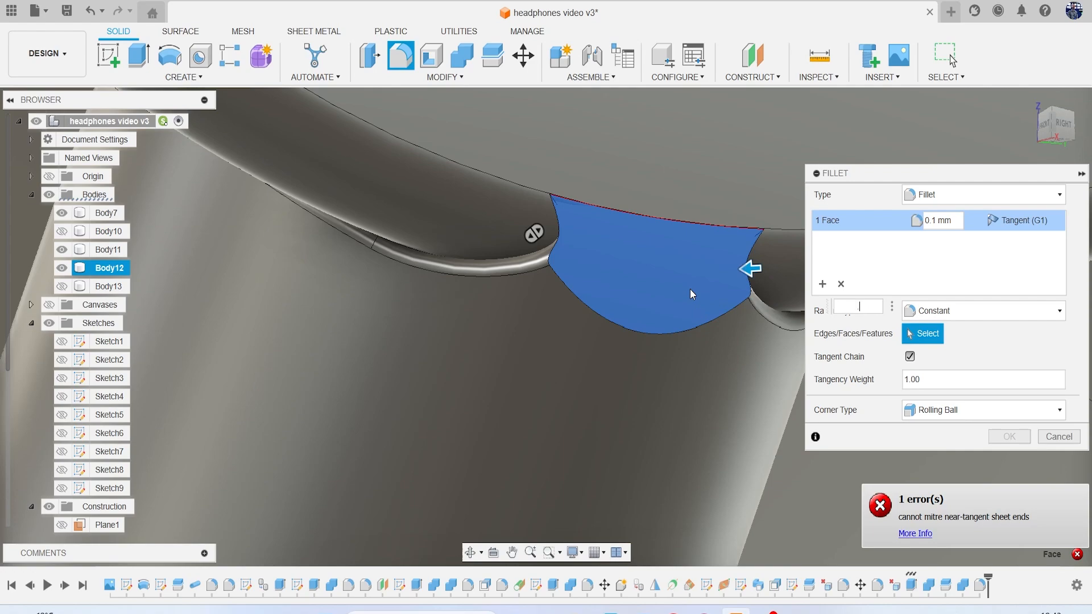
text(1)
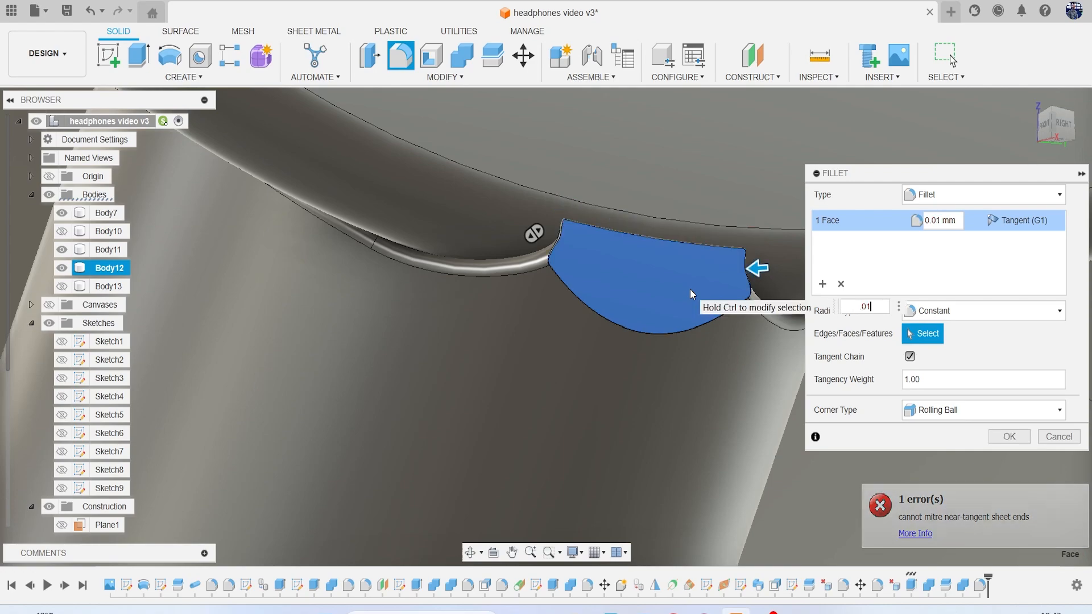
key(Escape)
scroll(690, 289, up, 10)
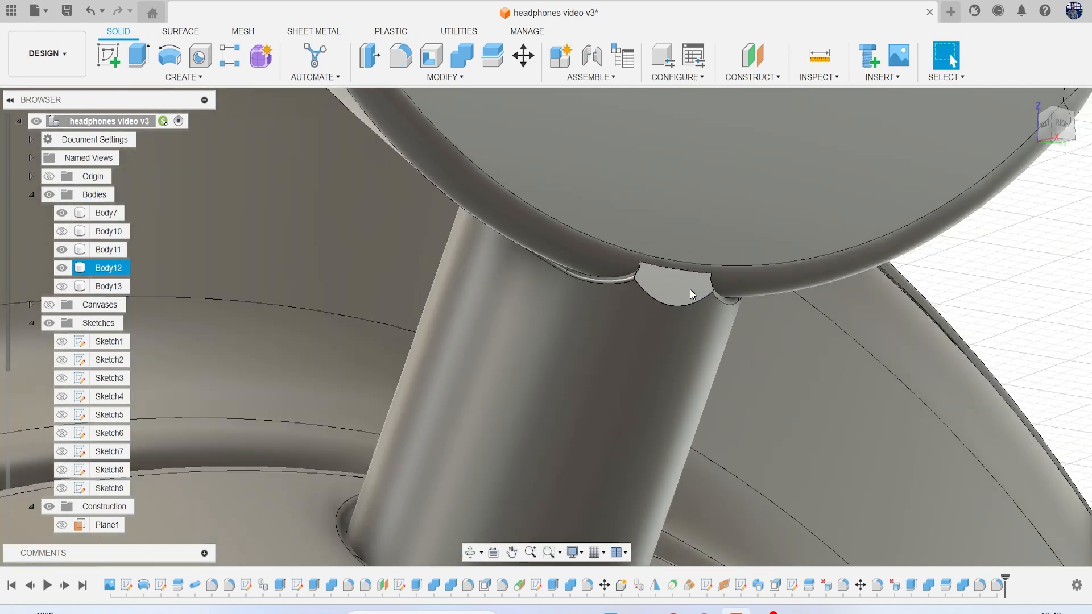
Show the reference canvas in the front view and hide the bodies to reveal the pictured headband
scroll(691, 289, down, 8)
mouse_move(719, 283)
middle_down()
mouse_move(743, 278)
mouse_move(708, 304)
middle_up()
mouse_move(1054, 124)
mouse_down()
mouse_move(1062, 138)
mouse_move(1042, 140)
mouse_up()
scroll(799, 231, down, 3)
middle_drag(797, 227, 903, 255)
scroll(837, 256, down, 2)
scroll(775, 236, down, 1)
middle_drag(776, 236, 751, 277)
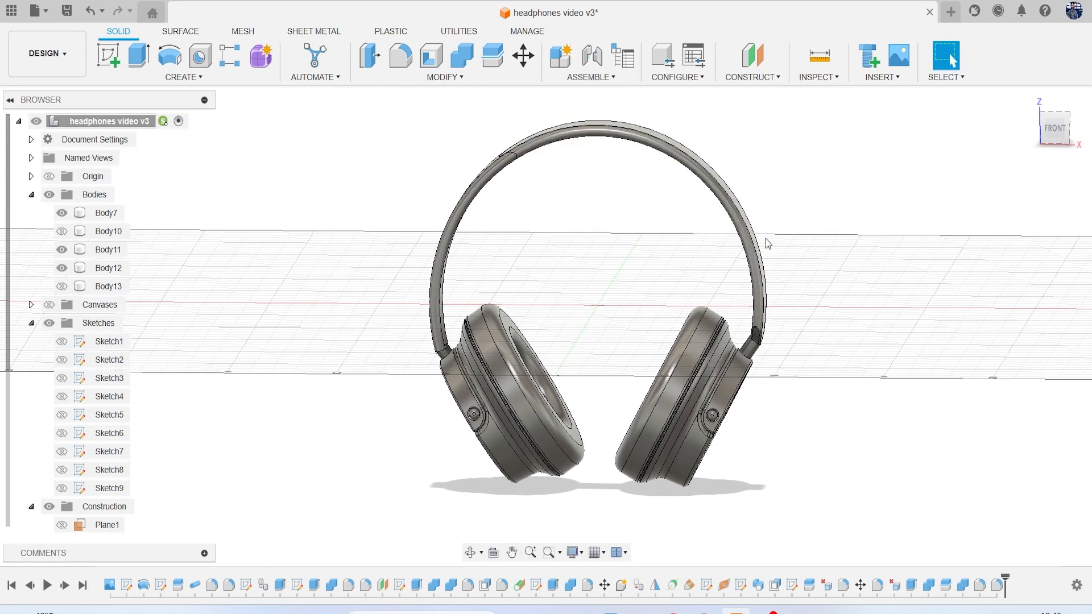
click(1050, 132)
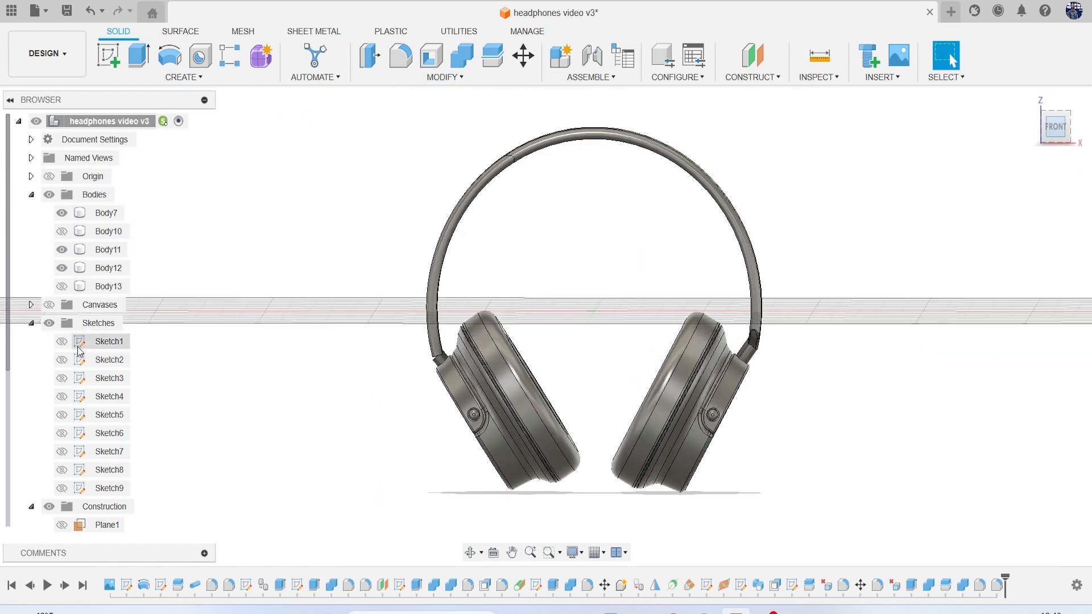
click(50, 305)
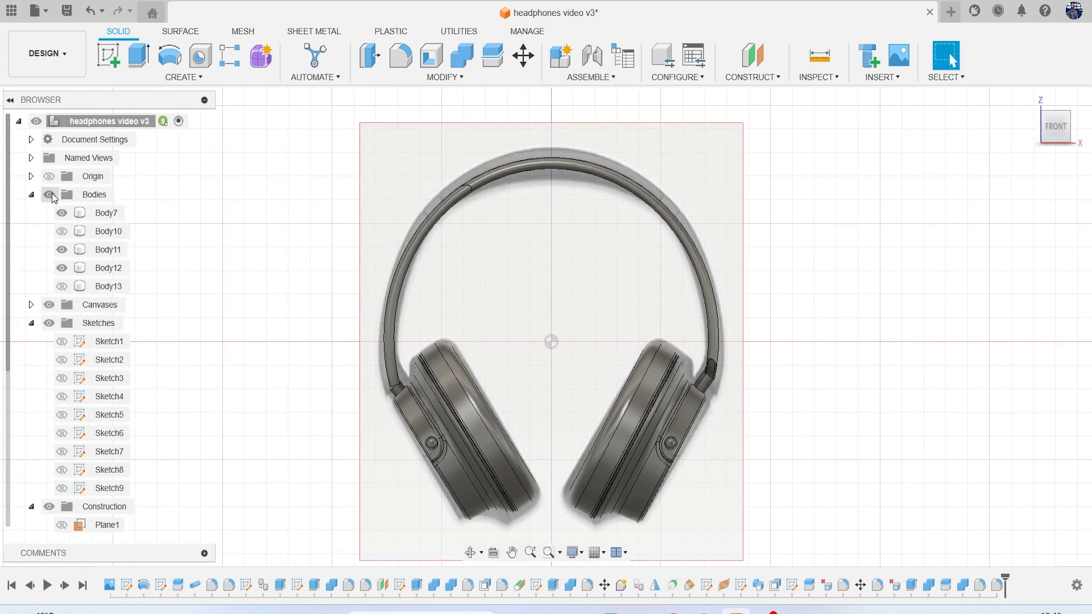
click(50, 195)
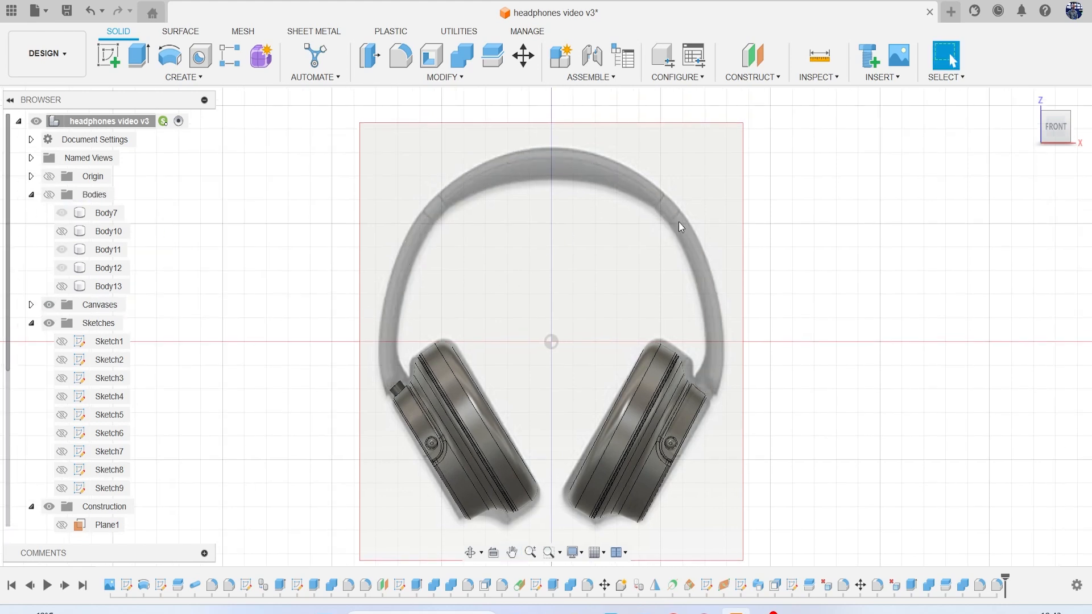
Start a front-plane sketch and draw a line across the headband along the upper seam on its right side
middle_drag(320, 231, 276, 308)
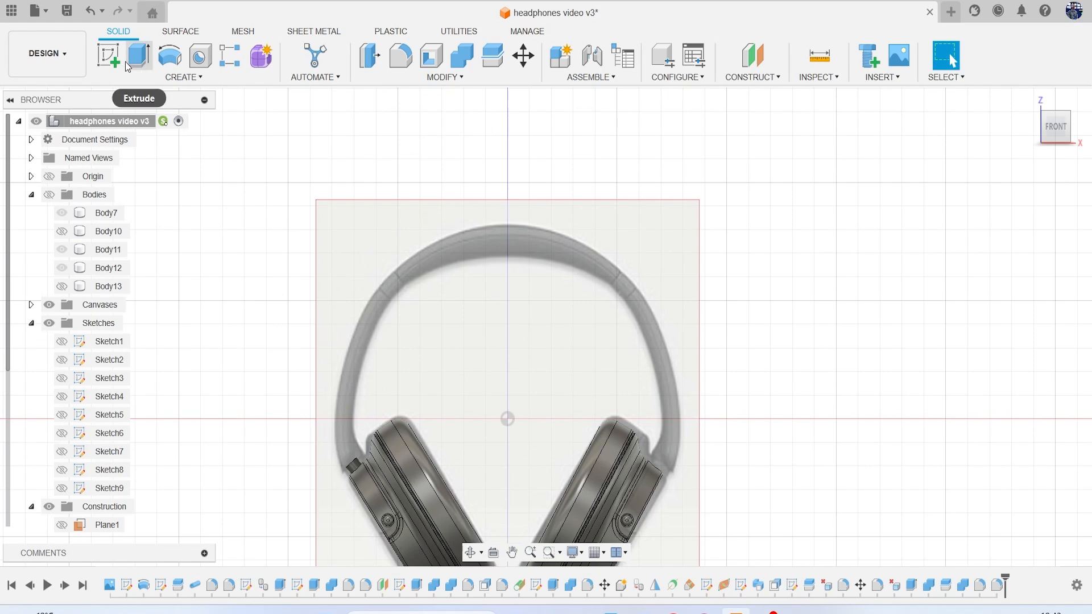
click(108, 55)
middle_drag(660, 255, 660, 324)
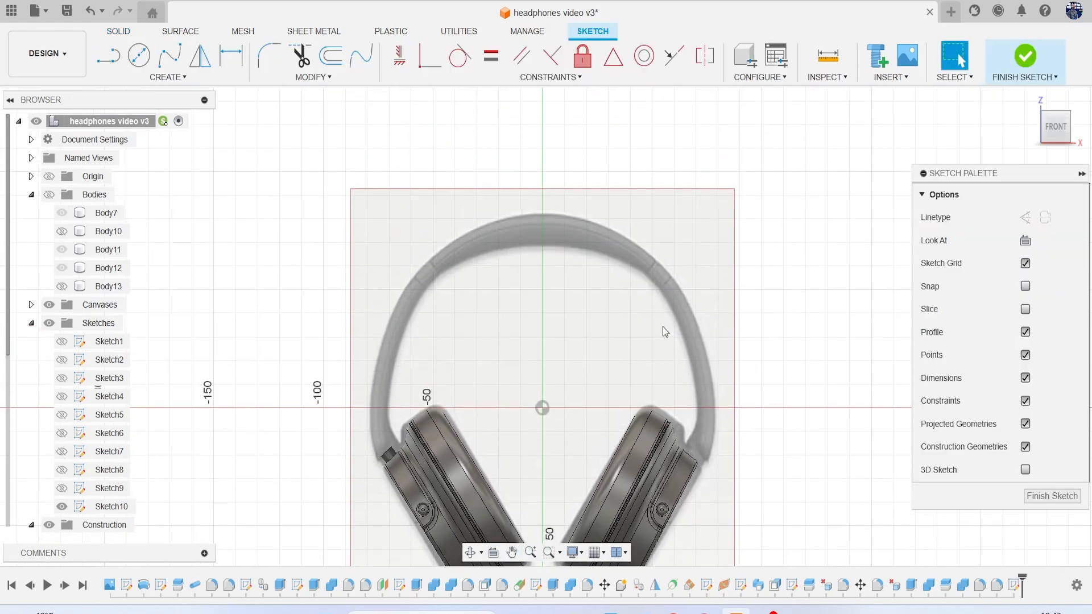
scroll(657, 296, up, 2)
scroll(657, 295, up, 2)
key(l)
scroll(660, 241, up, 2)
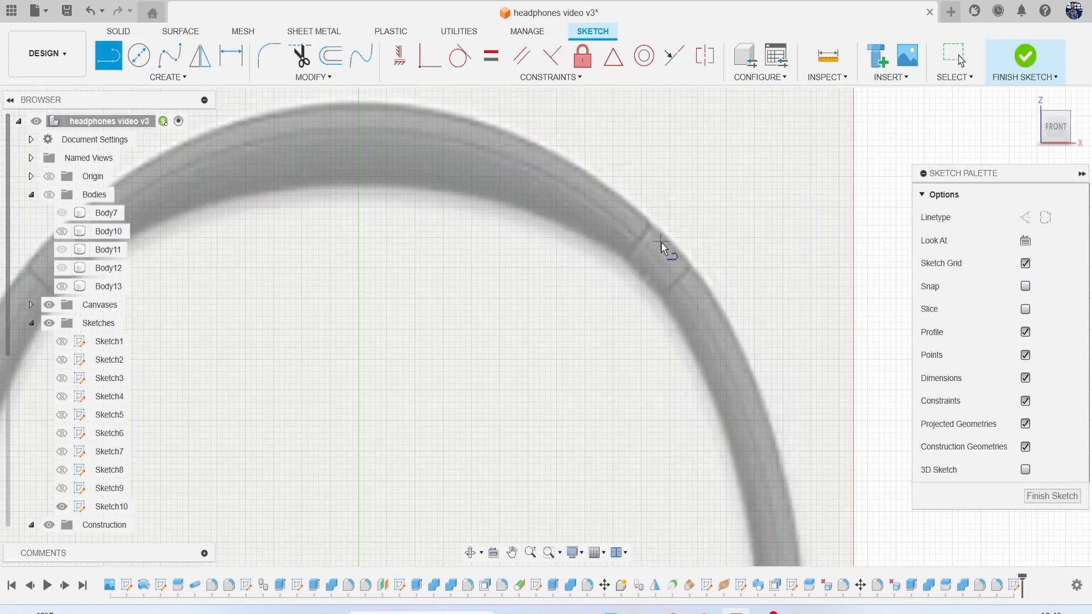
click(671, 203)
click(602, 290)
key(Escape)
Draw a second line across the headband along the lower seam and adjust its inner endpoint to match the seam's direction
key(l)
click(722, 246)
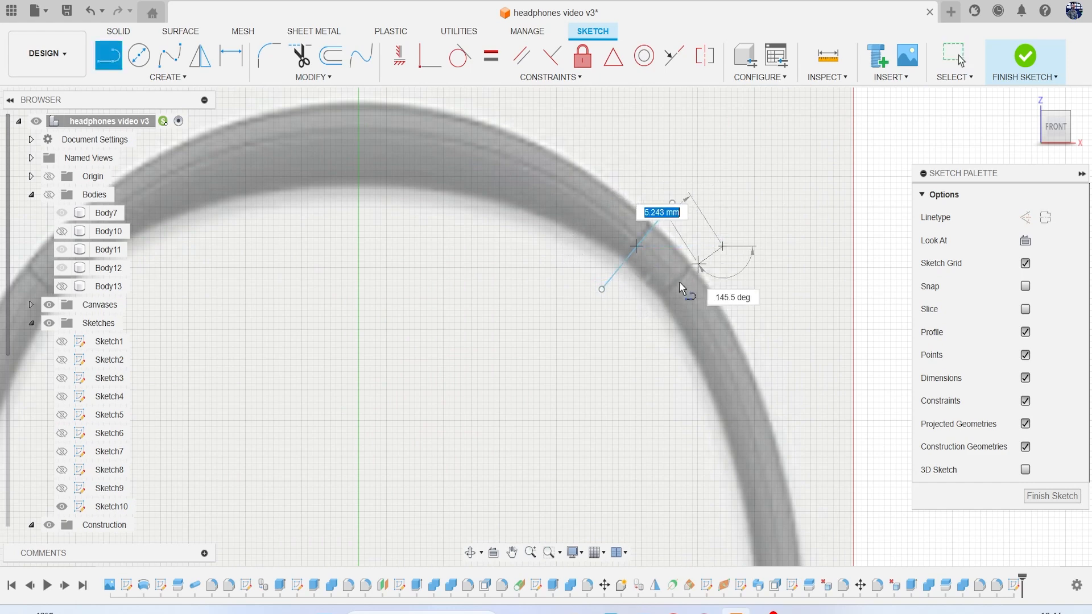
click(637, 326)
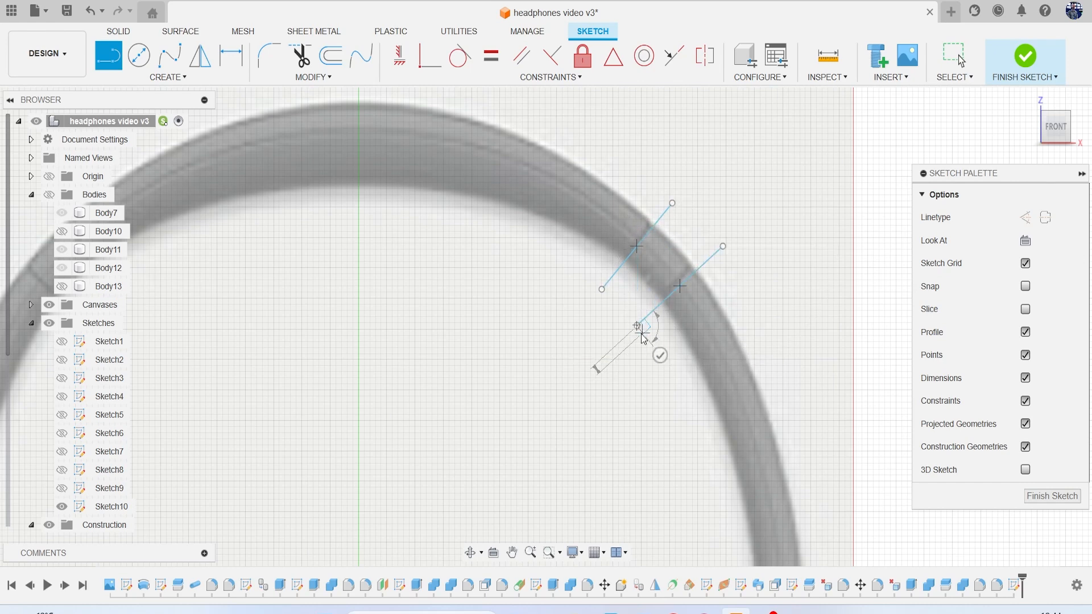
key(Escape)
drag(637, 327, 644, 338)
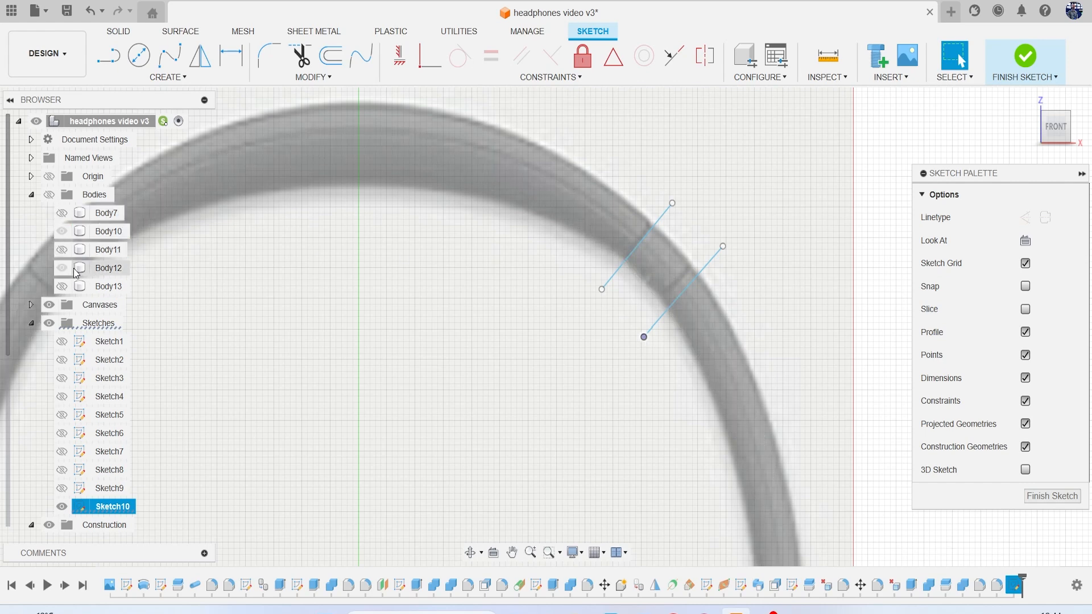
Show the bodies again and finish the sketch of the two seam lines
click(76, 272)
click(49, 195)
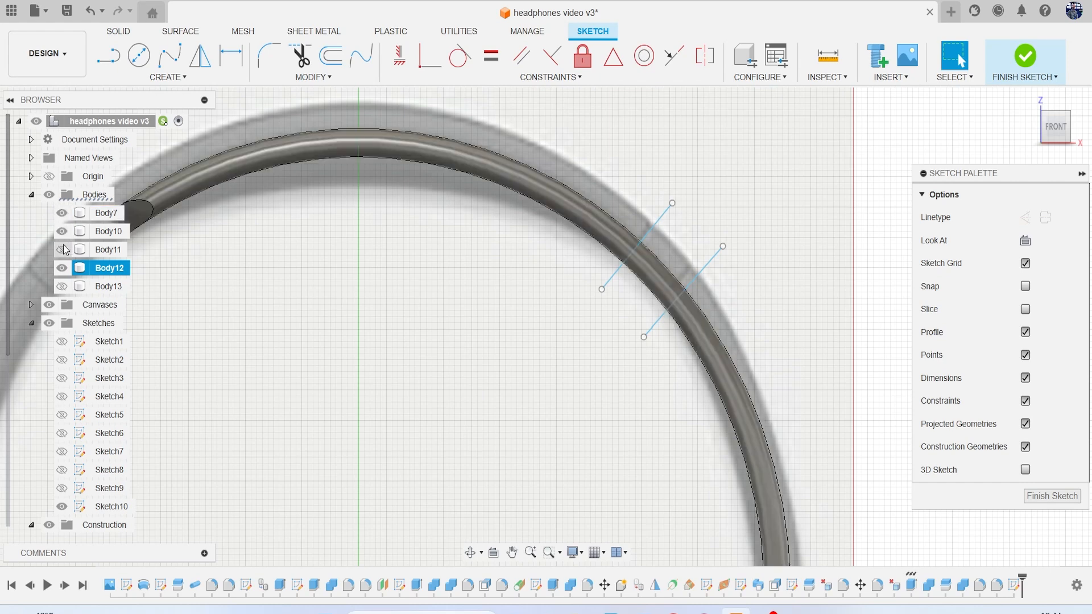
click(1026, 57)
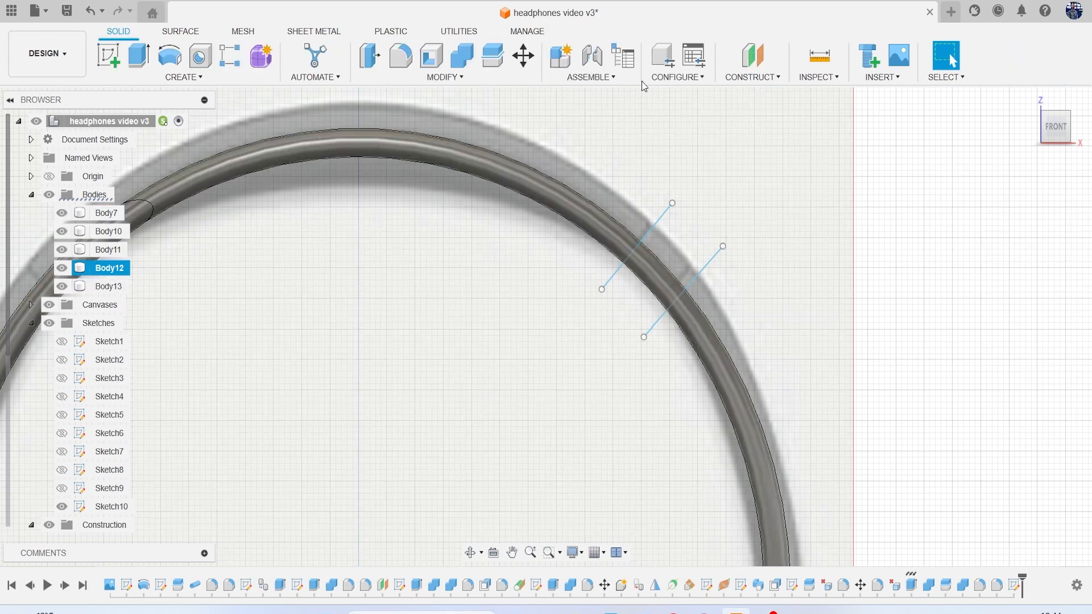
Split the headband bodies with the two sketched seam lines, extending the splitting tools, and hide the reference canvas
click(493, 55)
click(528, 188)
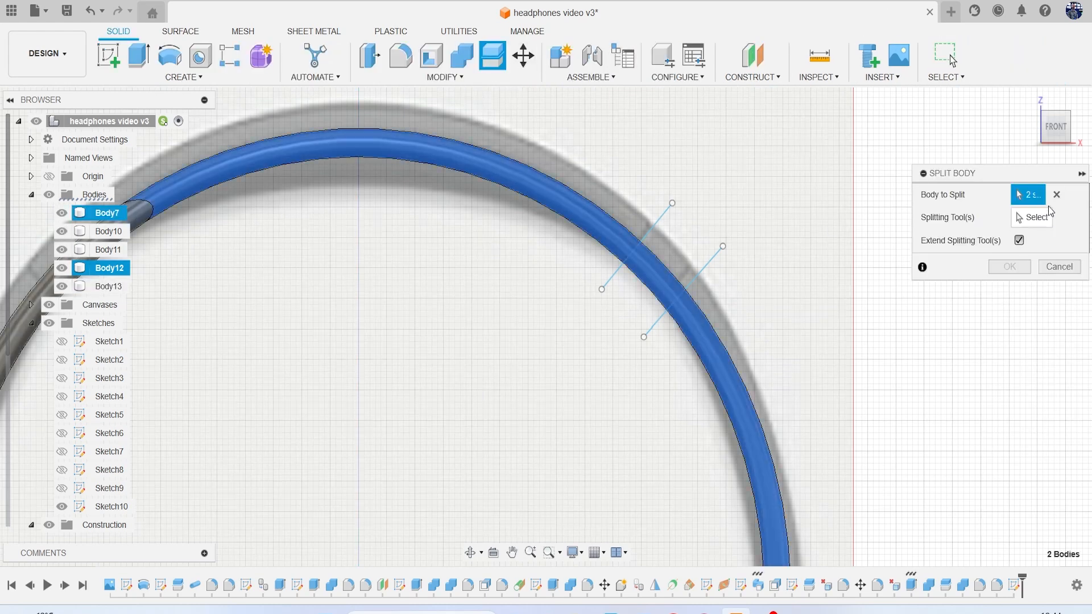
click(711, 267)
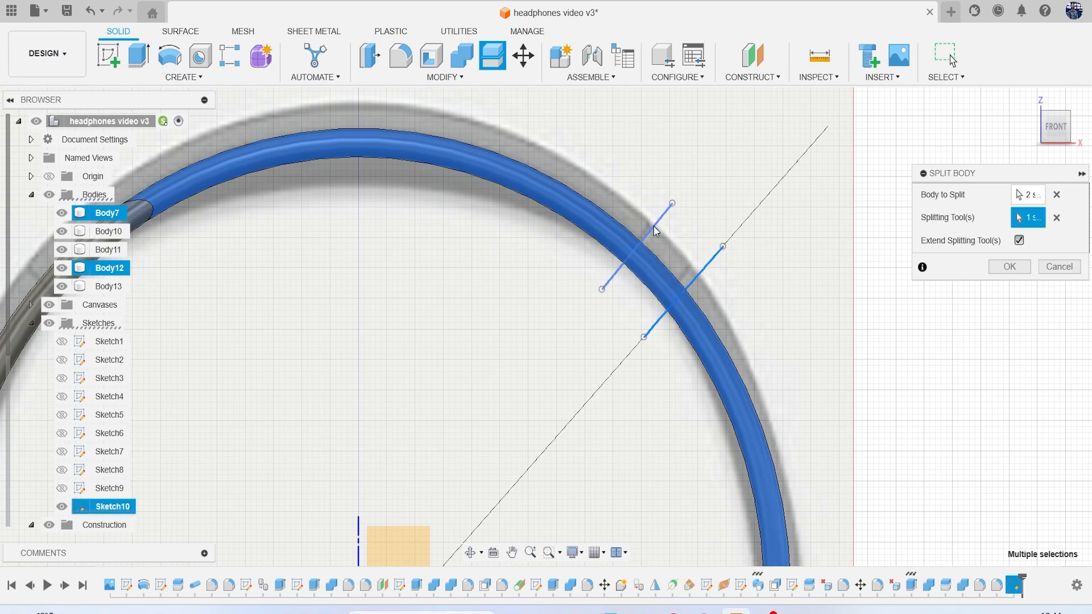
click(1008, 266)
shift+middle_drag(1052, 122, 1043, 131)
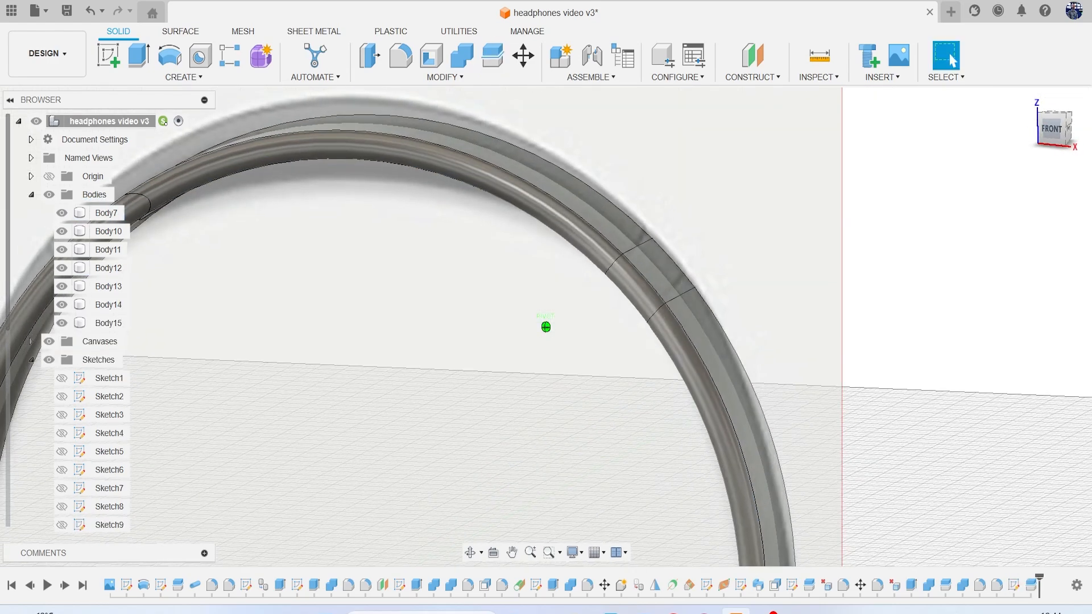
drag(1043, 130, 1036, 137)
click(49, 342)
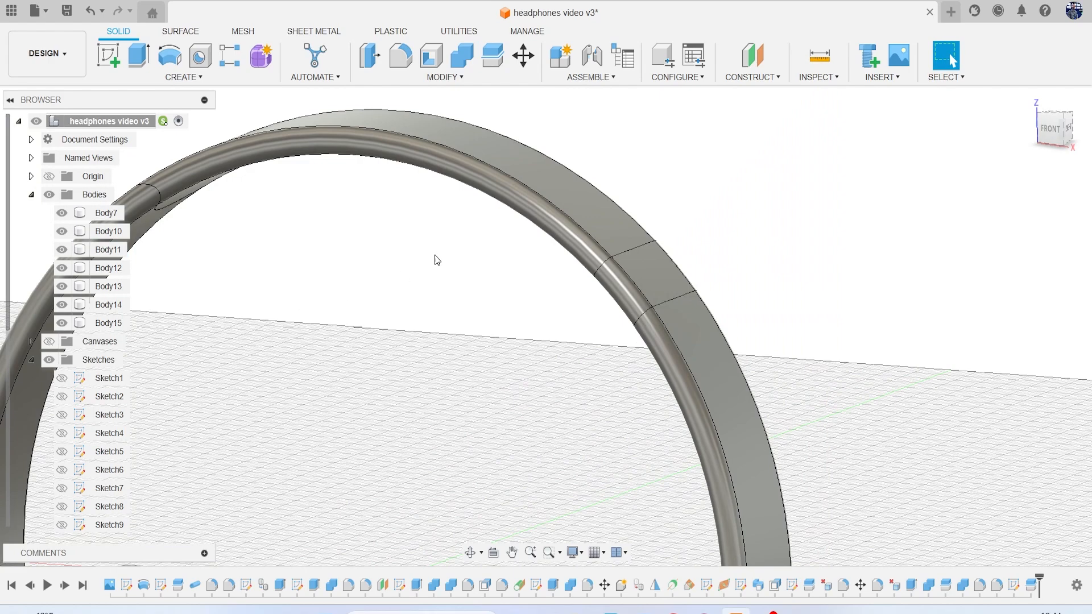
Cut a groove along the headband's upper seam using Pipe with a triangular section and a 1.00 mm section size
click(183, 77)
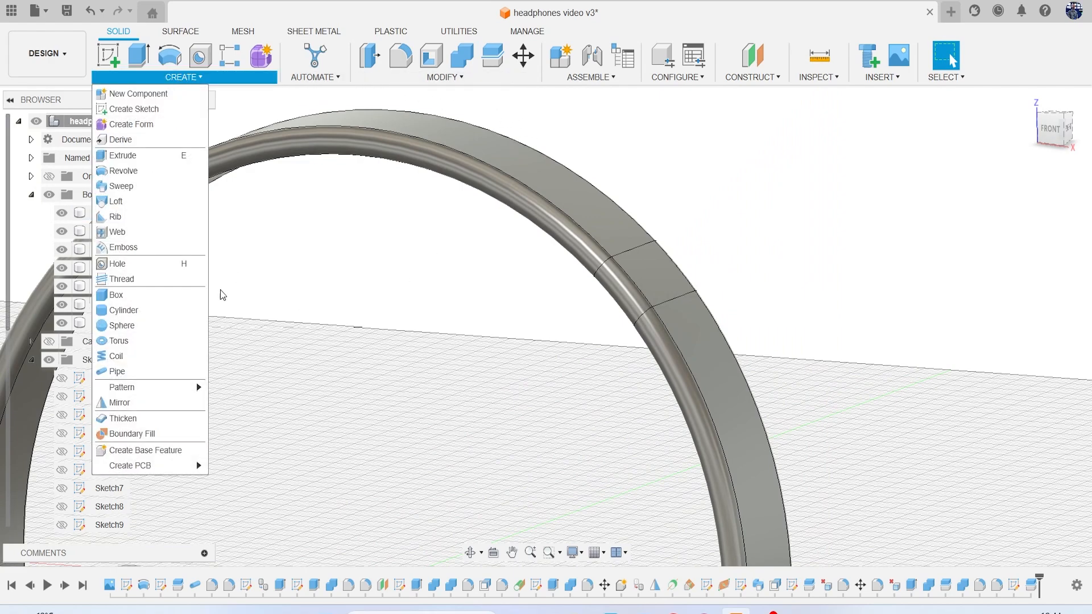
click(168, 372)
scroll(563, 289, up, 3)
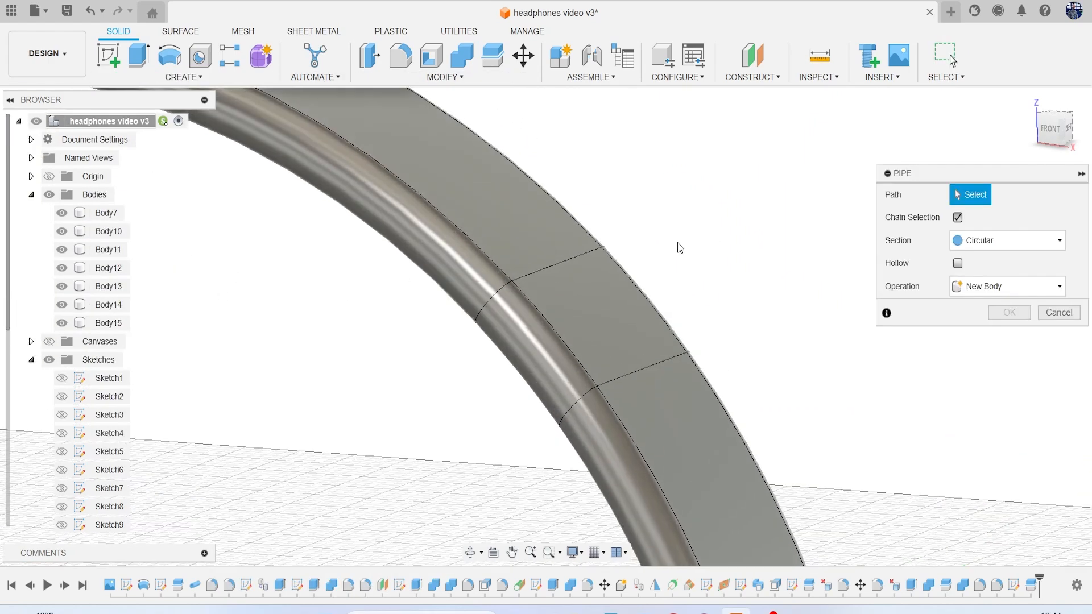
click(571, 263)
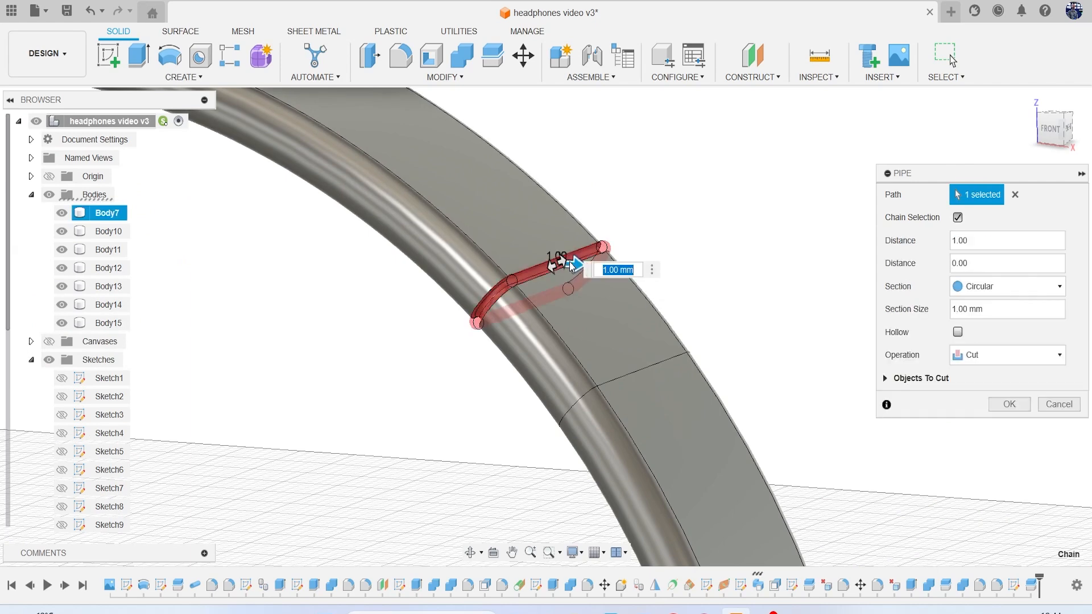
click(988, 289)
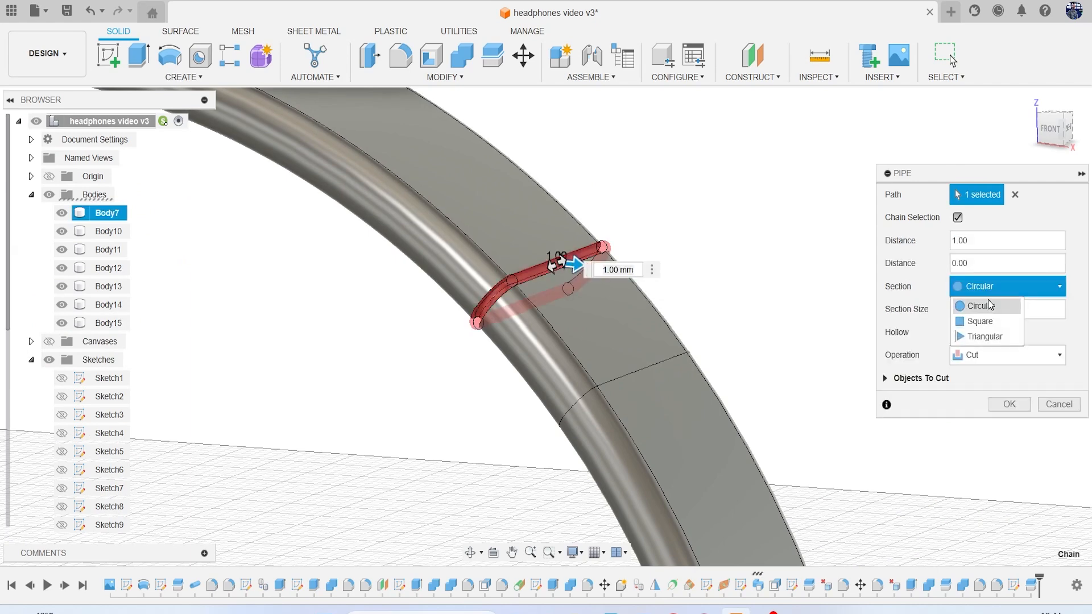
click(993, 338)
mouse_move(1064, 133)
mouse_down()
mouse_move(1091, 139)
mouse_move(1089, 129)
mouse_up()
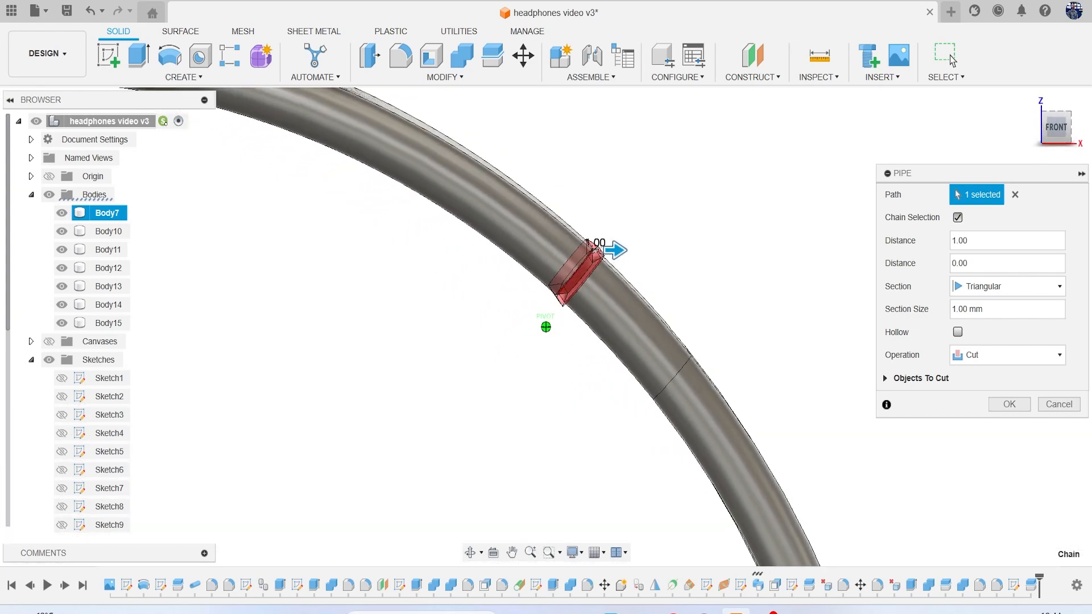
click(1010, 405)
Edit the upper seam's pipe cut and set its section size to 0.5 mm
drag(1053, 145, 1032, 131)
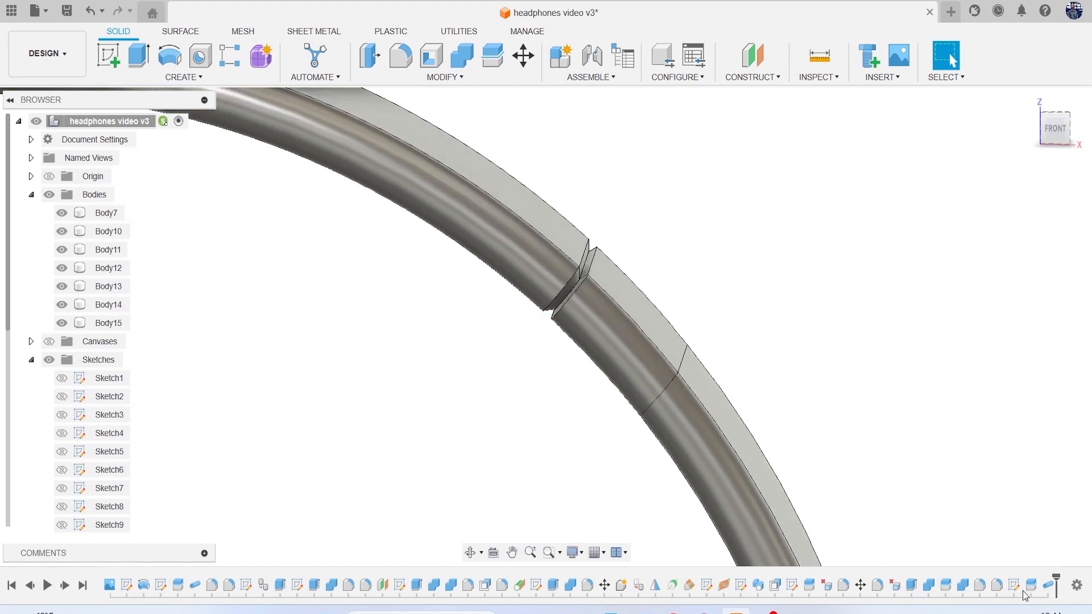
right_click(1048, 585)
click(1001, 435)
click(1026, 307)
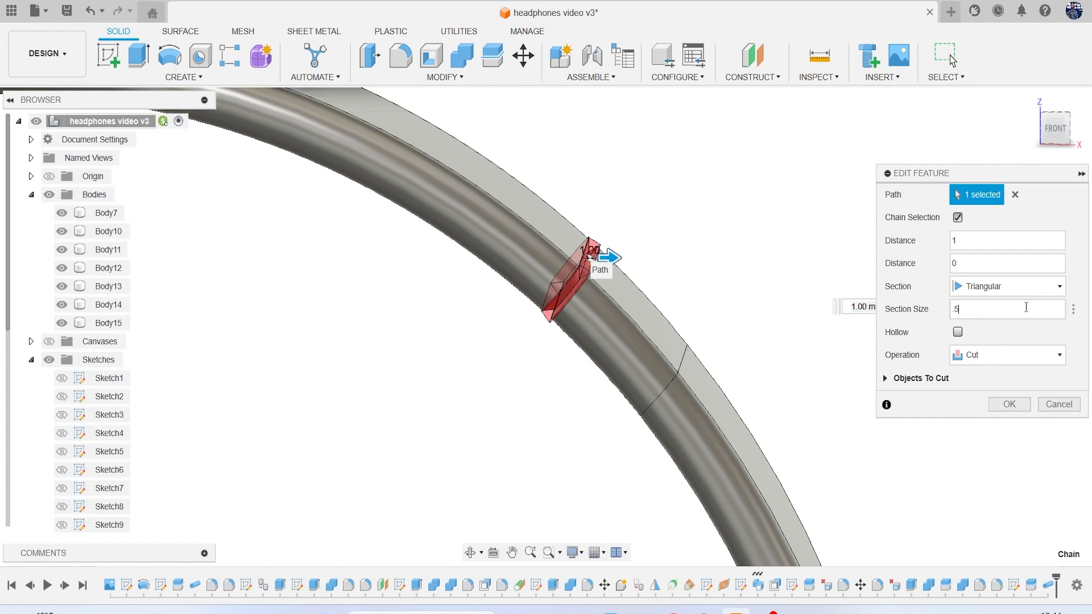
key(Return)
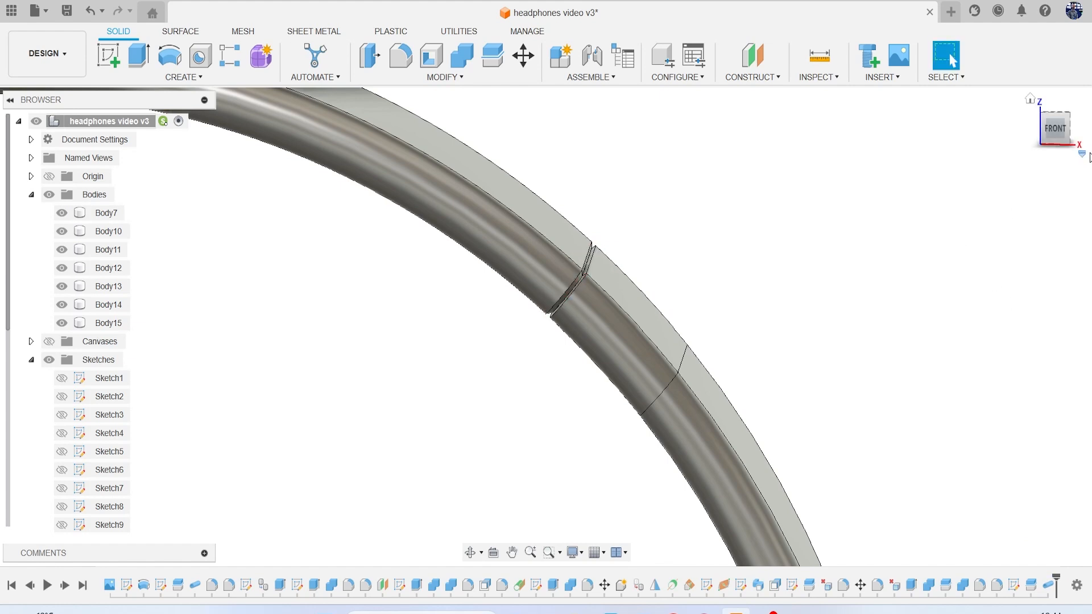
Edit the upper seam's pipe cut again and set its section size to 0.7 mm
mouse_move(1056, 145)
mouse_down()
mouse_move(1019, 172)
mouse_move(1074, 121)
mouse_move(1052, 136)
mouse_up()
scroll(954, 284, down, 5)
scroll(896, 260, up, 5)
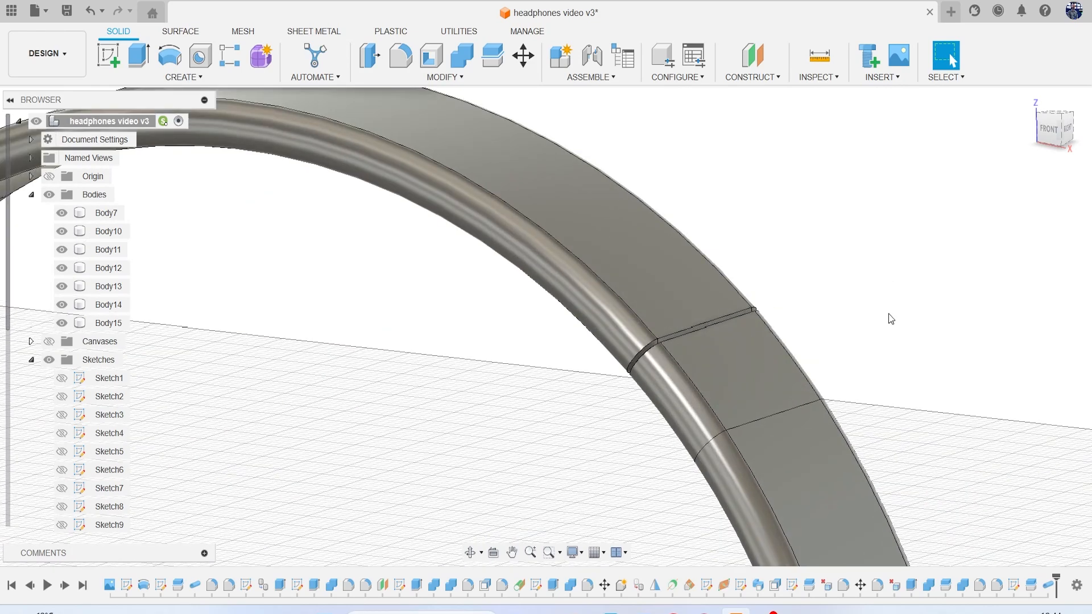
middle_drag(865, 476, 849, 421)
right_click(1048, 584)
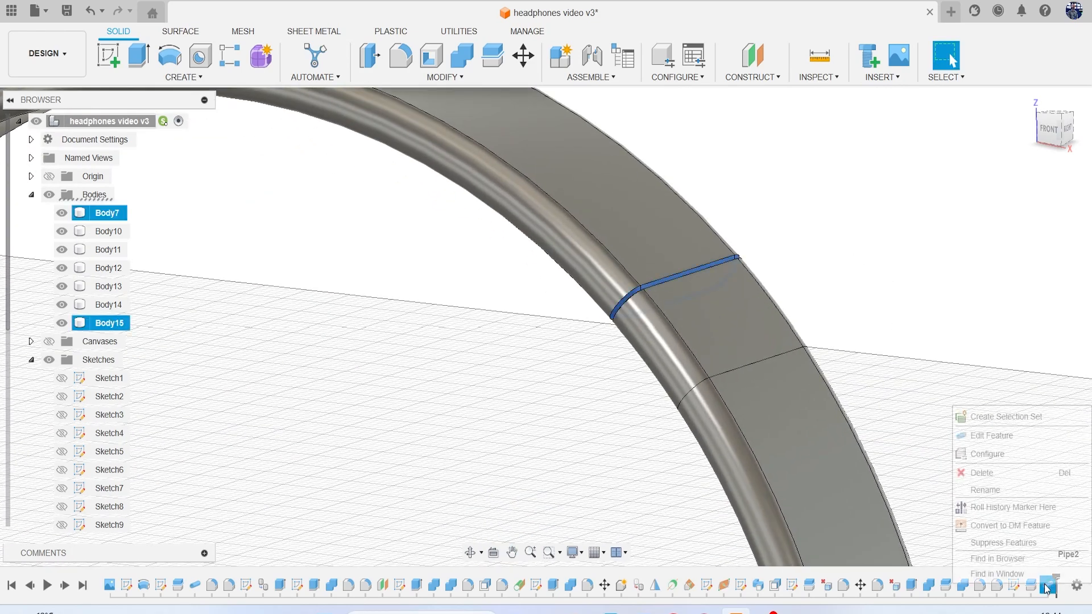
click(1014, 438)
double_click(1001, 312)
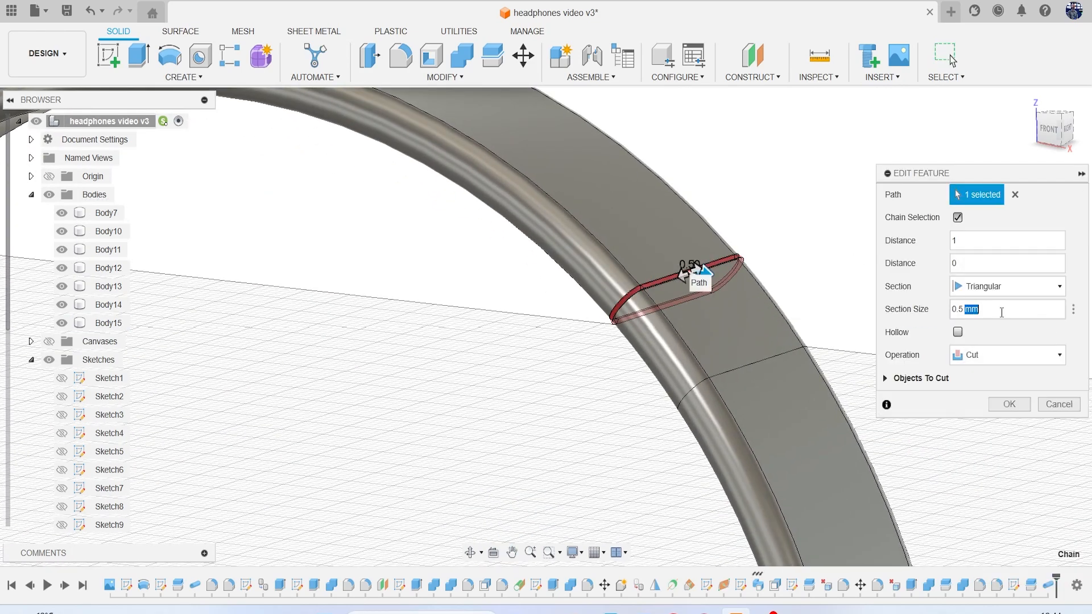
text(.7)
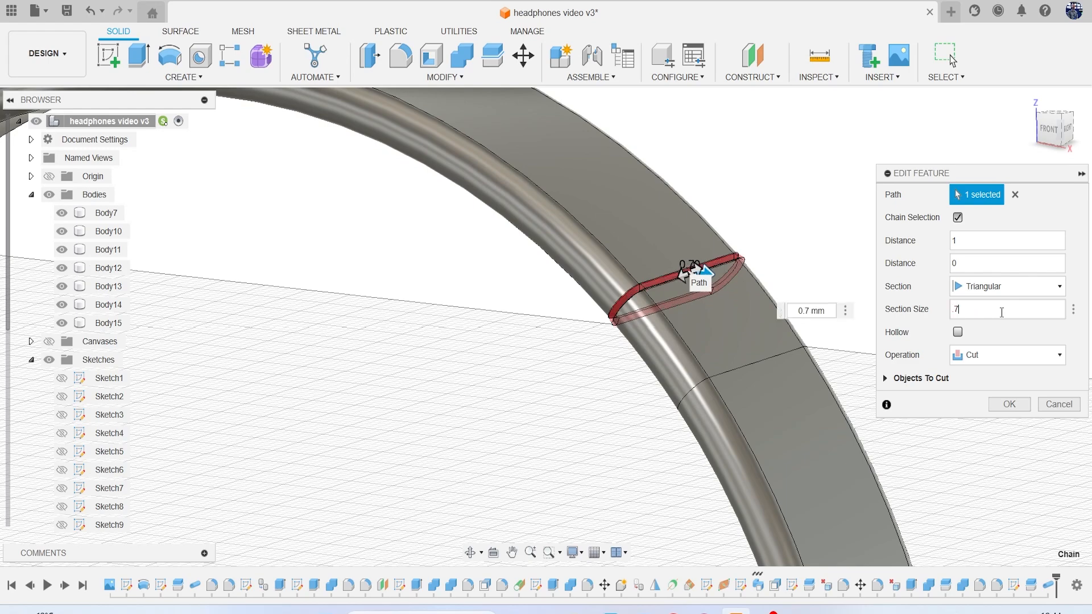
key(Return)
right_click(912, 257)
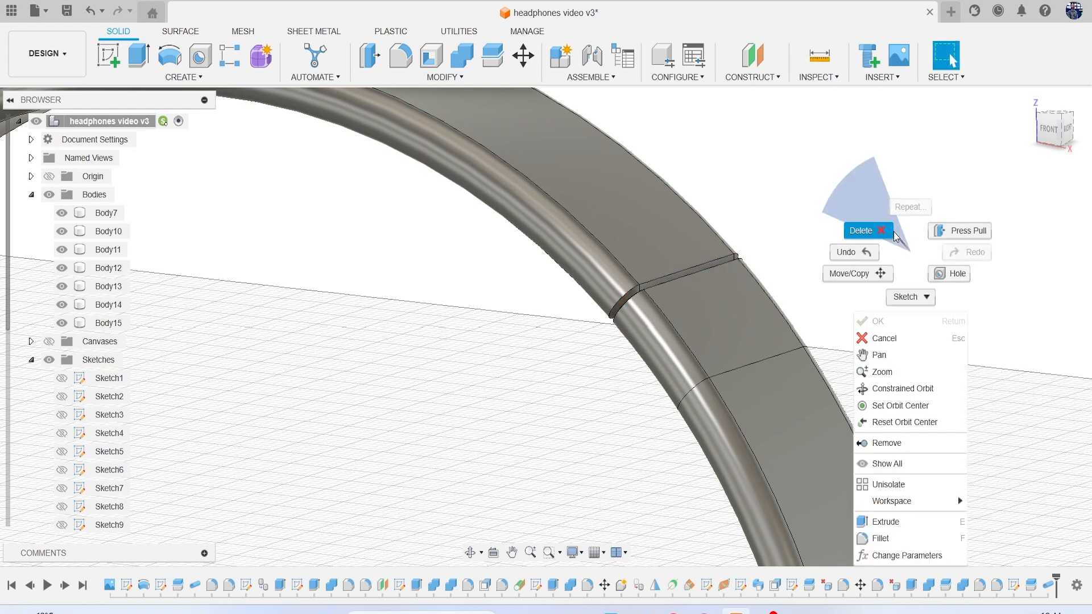
click(635, 120)
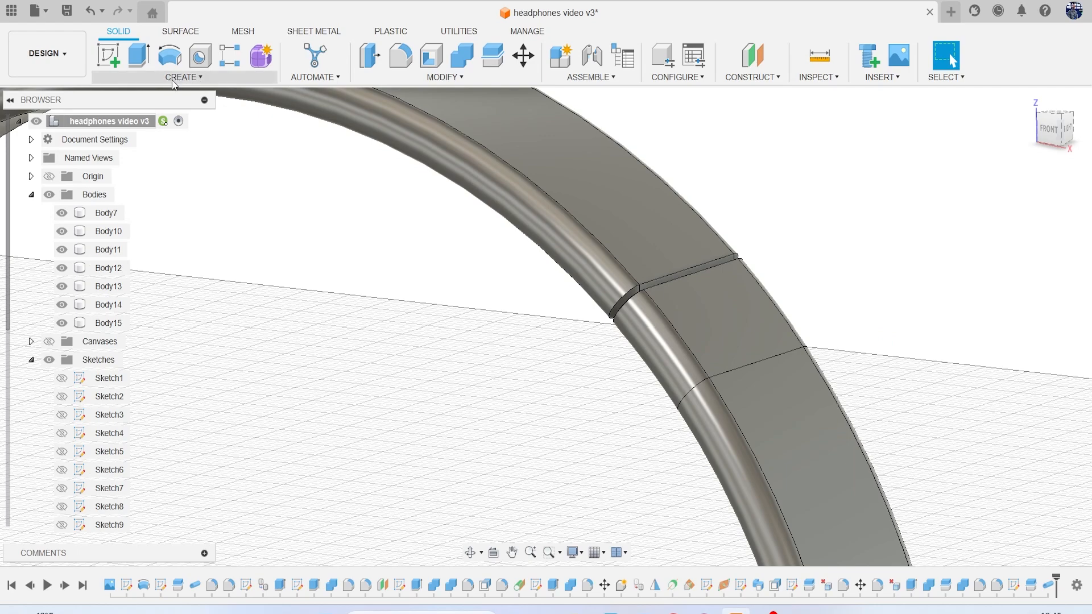
Cut a matching triangular pipe groove with a 0.7 mm section size along the headband's lower seam
click(197, 78)
click(153, 374)
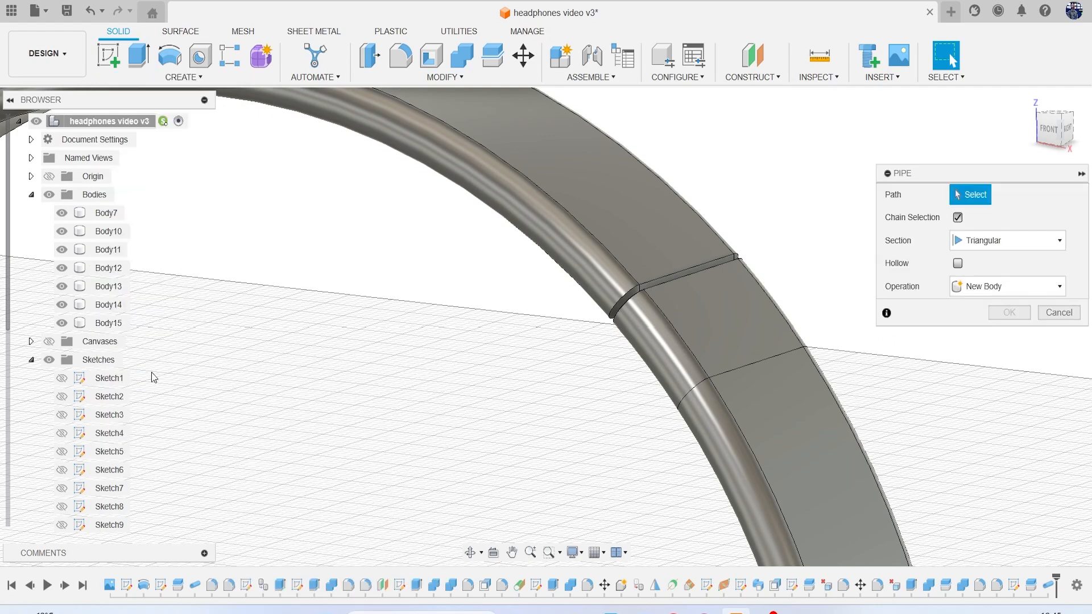
click(721, 372)
drag(969, 311, 1002, 311)
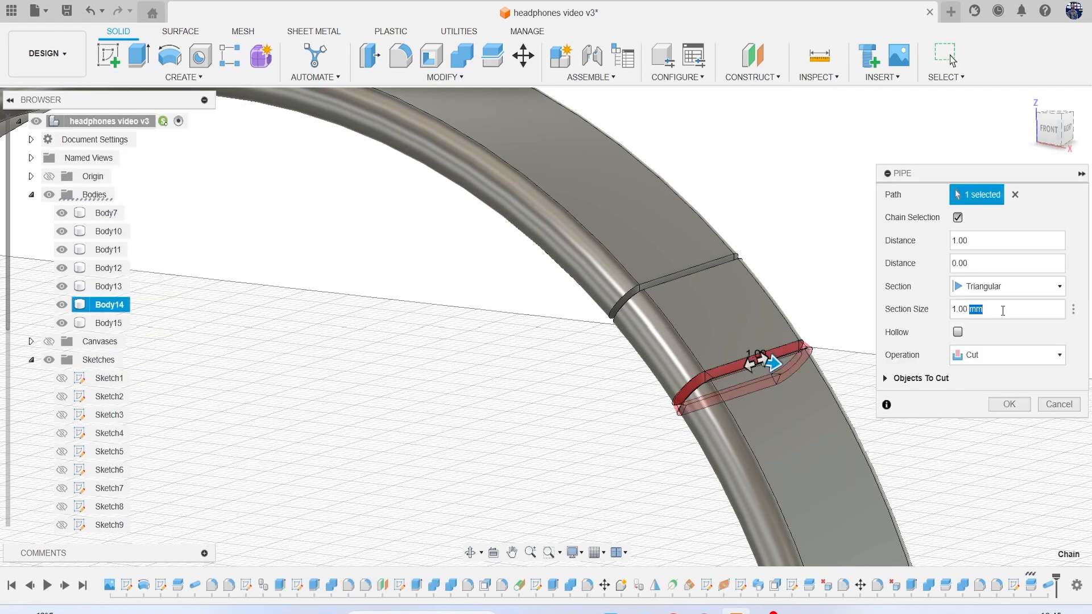
text(.7)
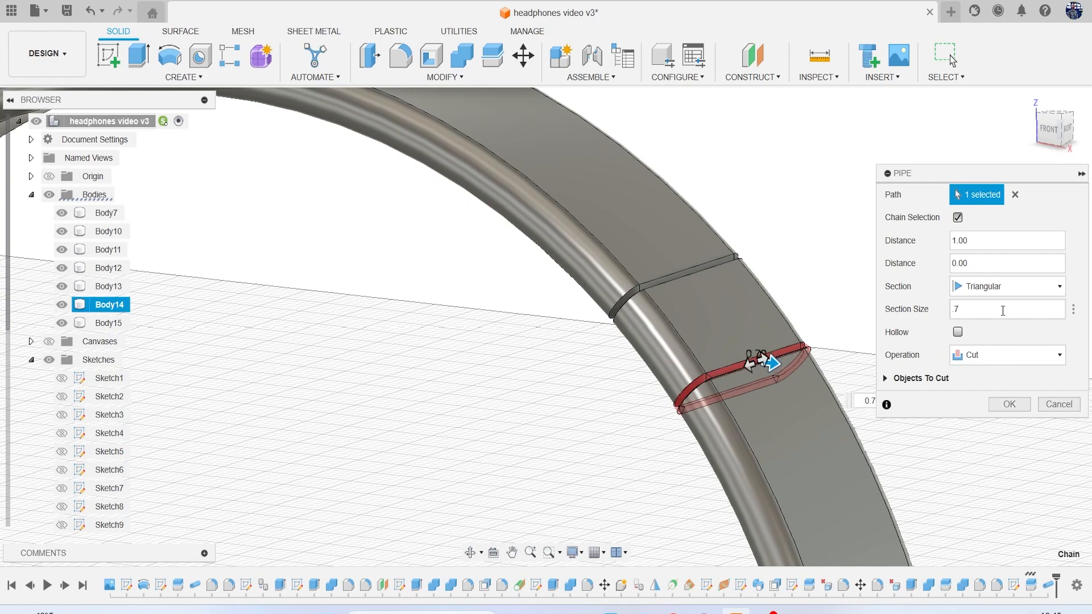
key(Return)
Hide Body10 and Body13, the leftover pieces at the headband's lower end beside the ear cup pin
scroll(1001, 310, down, 5)
scroll(1001, 311, down, 2)
middle_drag(1001, 310, 744, 174)
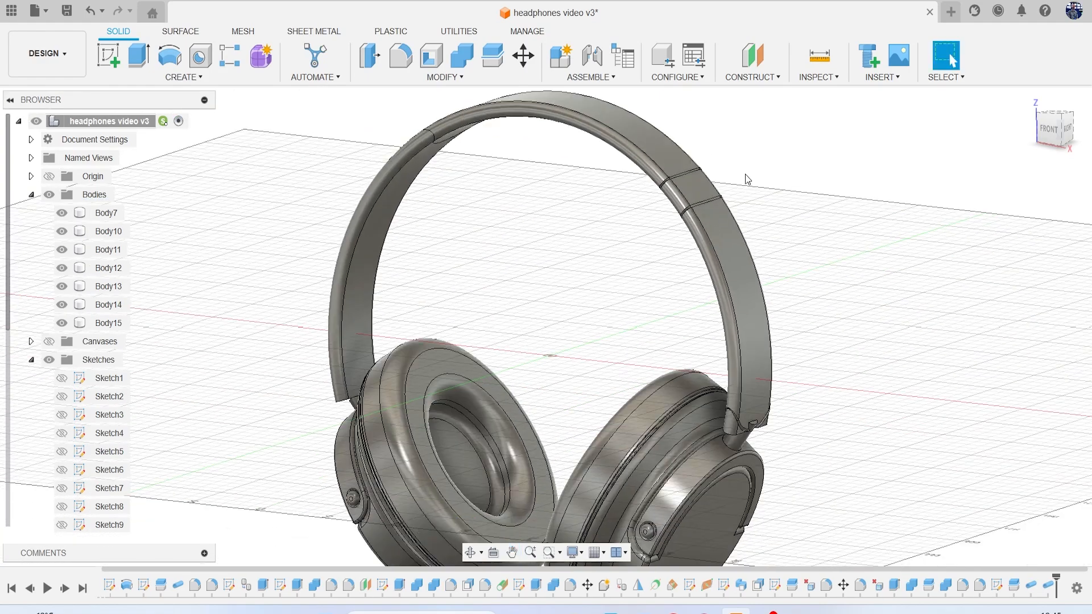
shift+middle_drag(875, 364, 705, 398)
scroll(691, 415, up, 6)
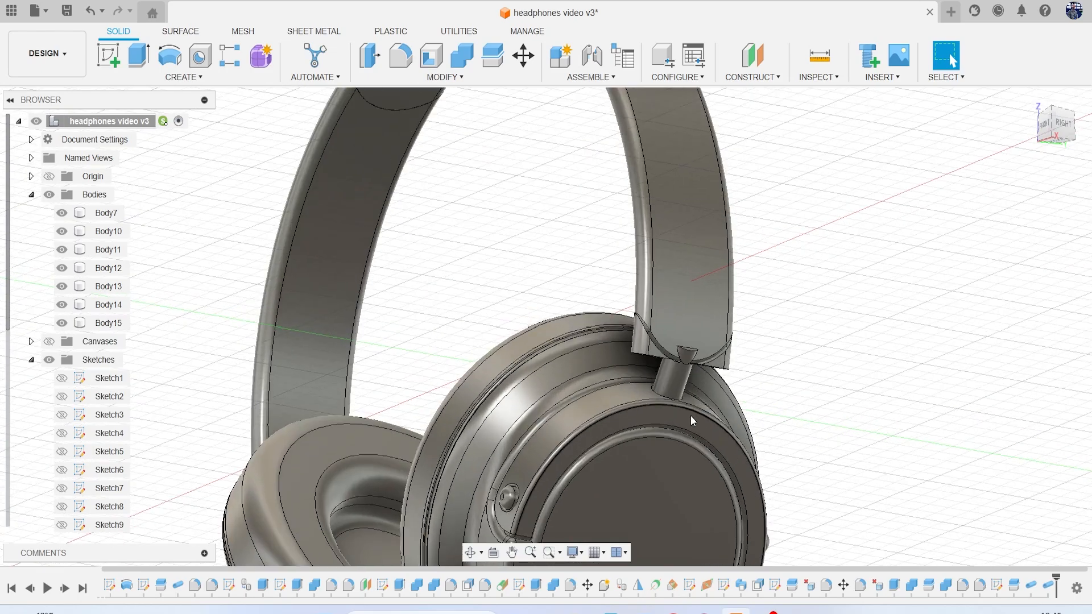
click(61, 231)
scroll(668, 282, down, 3)
scroll(682, 301, up, 4)
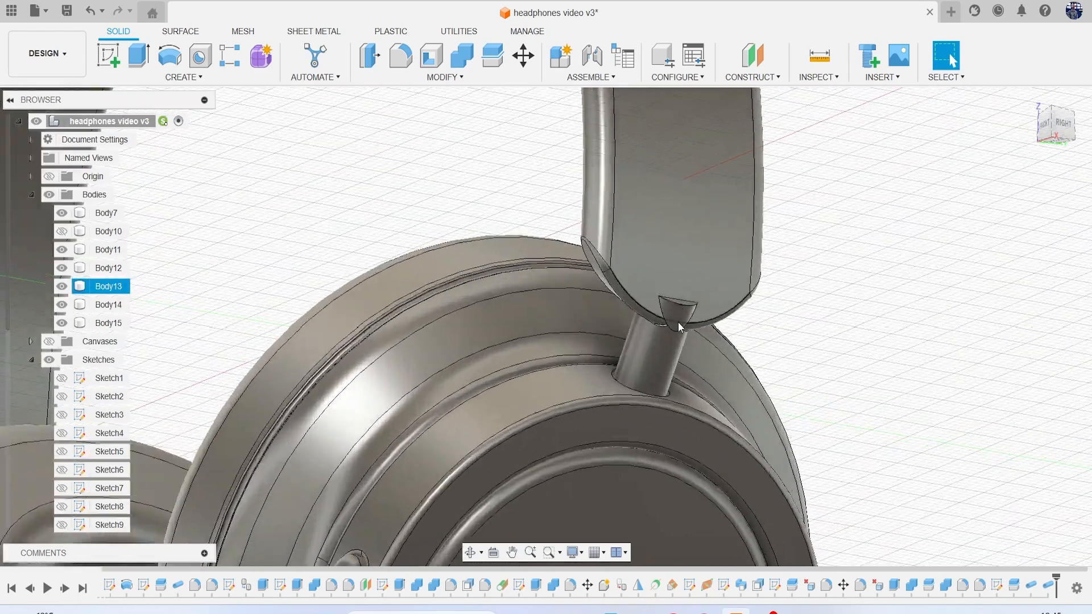
click(62, 264)
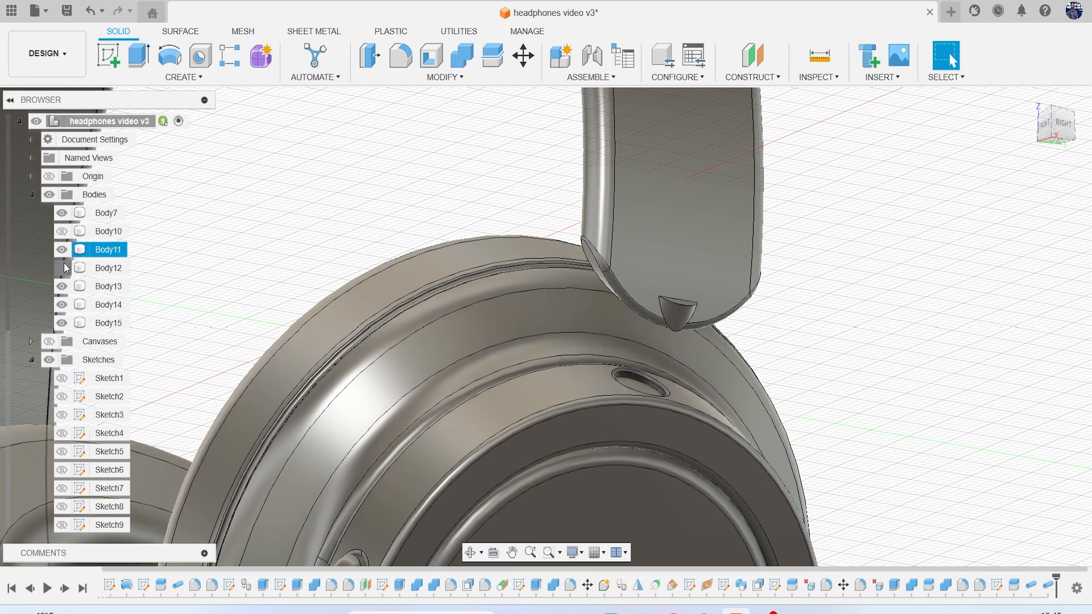
click(63, 265)
scroll(657, 320, up, 2)
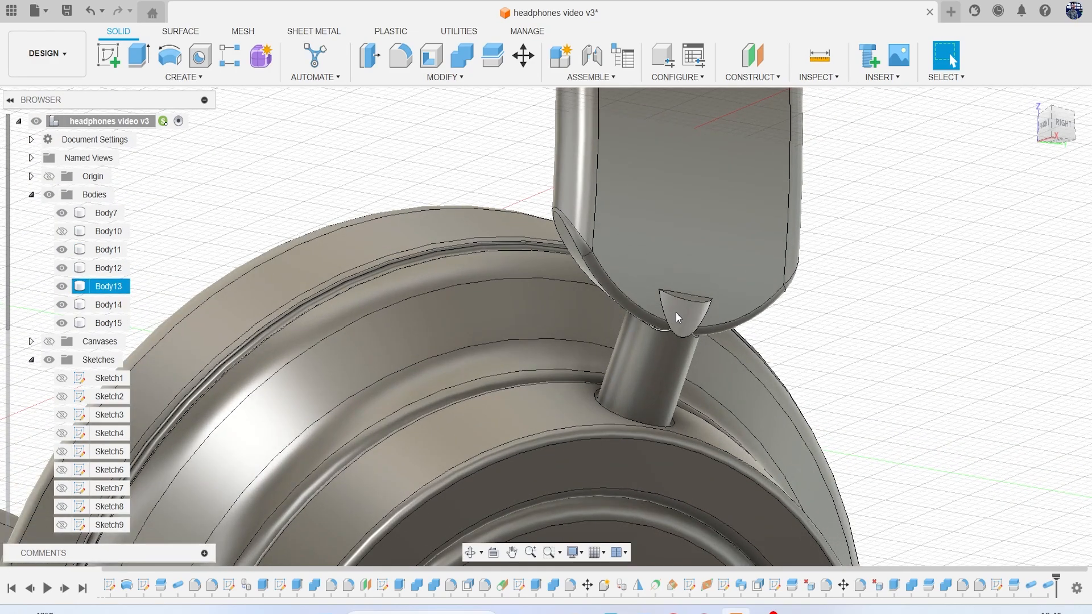
click(61, 286)
scroll(685, 294, down, 6)
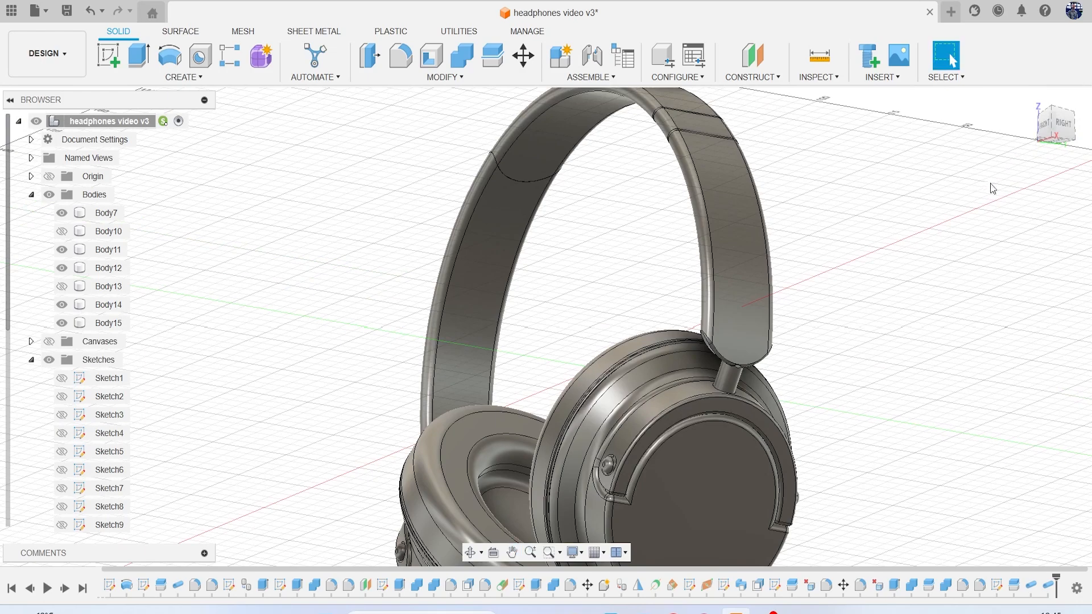
Roll the design history back to just after the headband's Sweep2 feature, before OffsetFaces2, and inspect the headband's end at the ear cup
click(1067, 138)
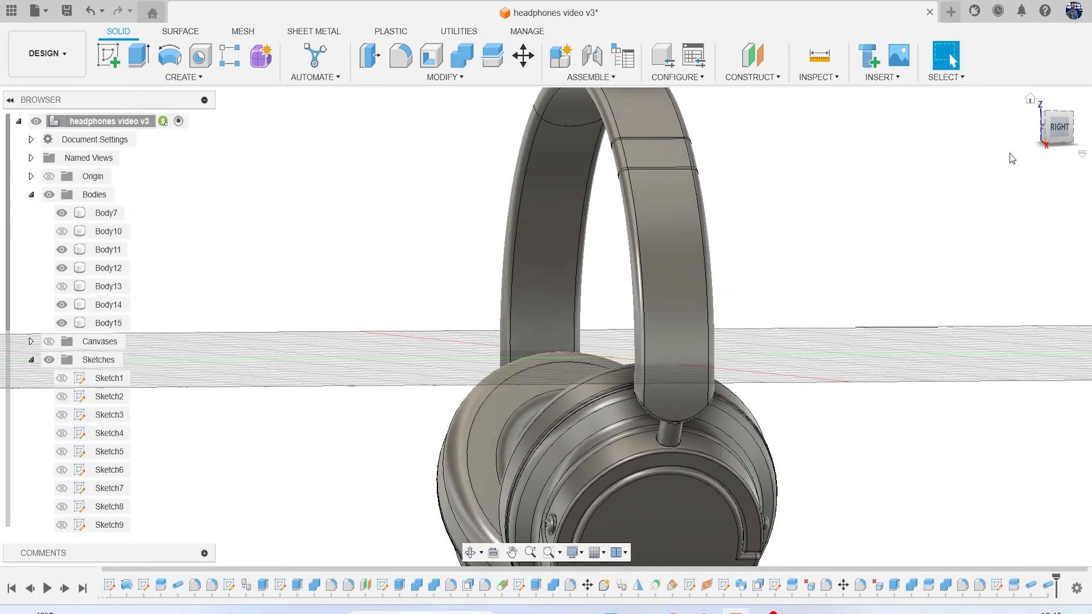
mouse_move(1054, 137)
mouse_down()
mouse_move(995, 143)
mouse_move(1086, 143)
mouse_up()
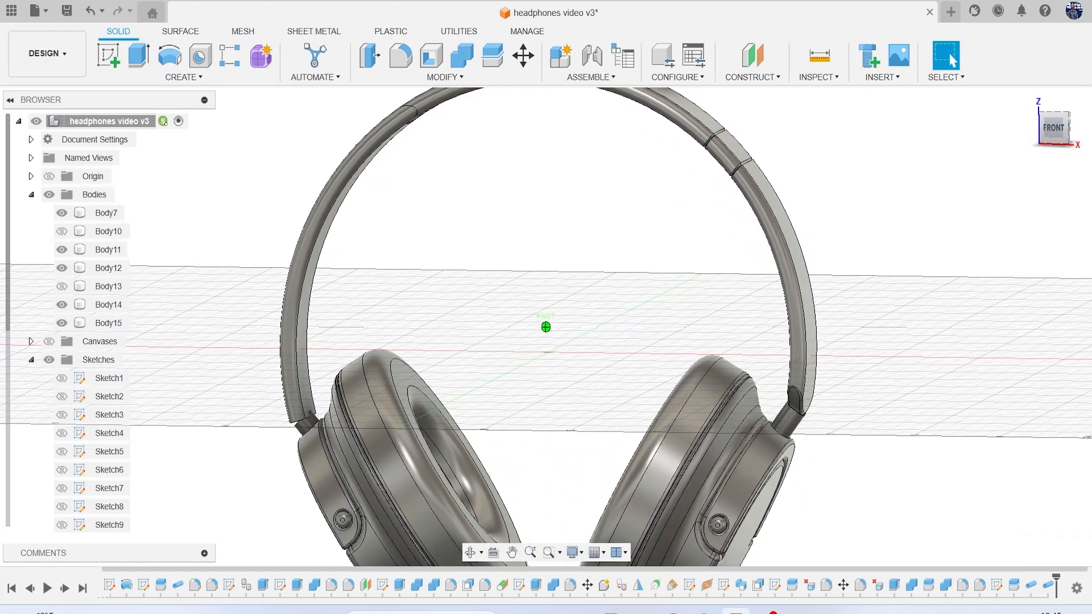
scroll(873, 459, up, 6)
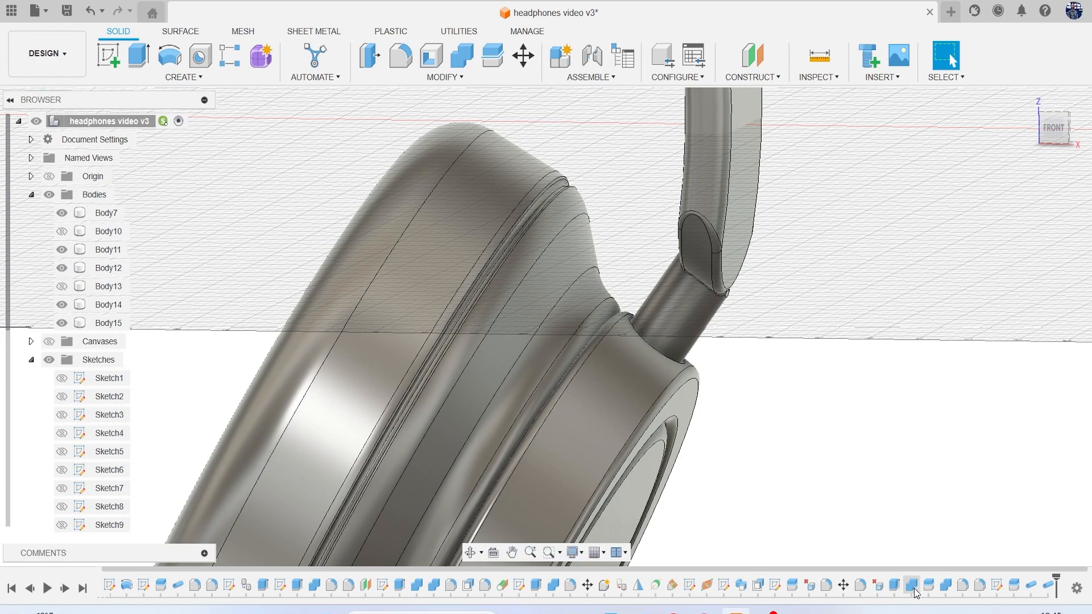
mouse_move(757, 612)
click(741, 585)
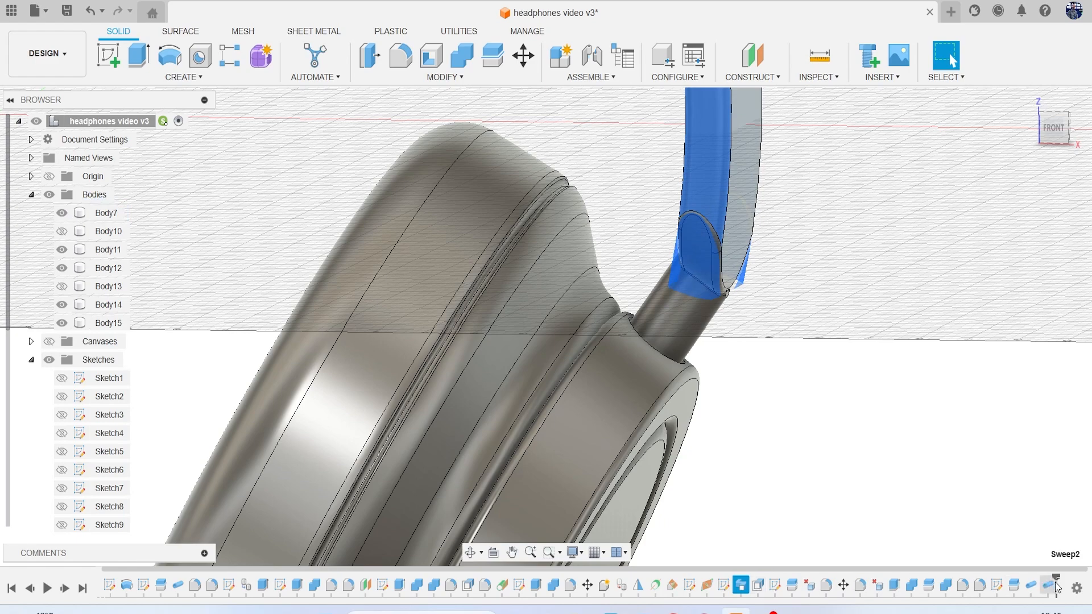
drag(781, 588, 767, 585)
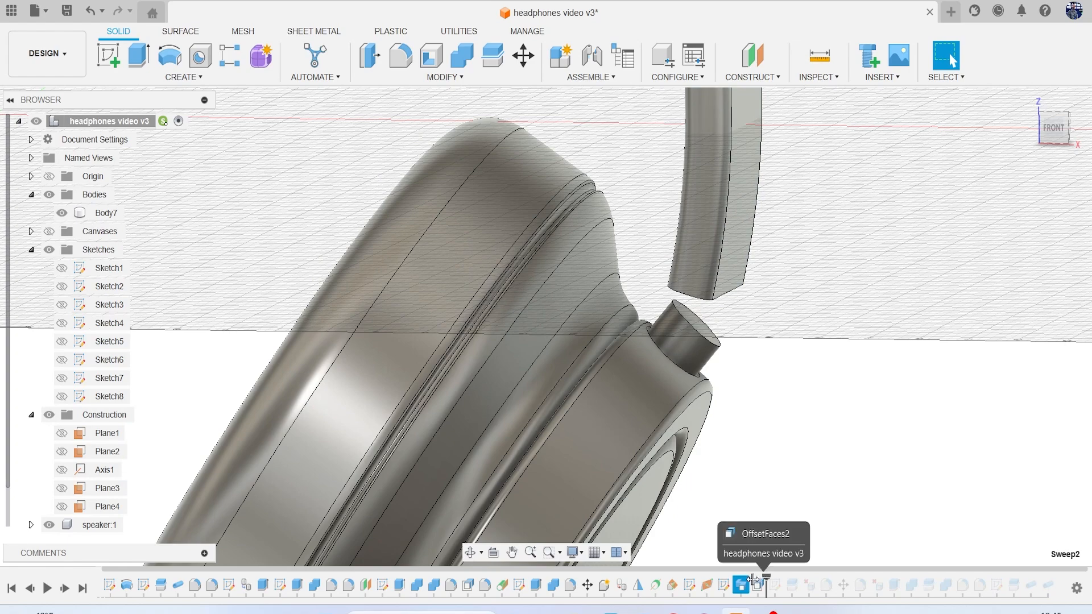
drag(752, 580, 749, 580)
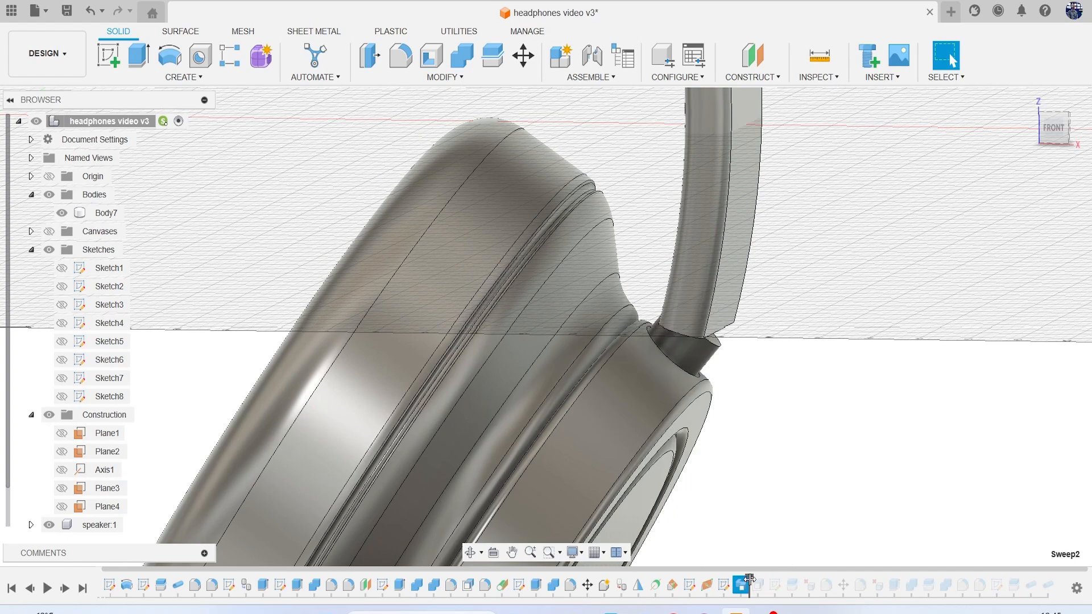
scroll(1045, 224, down, 5)
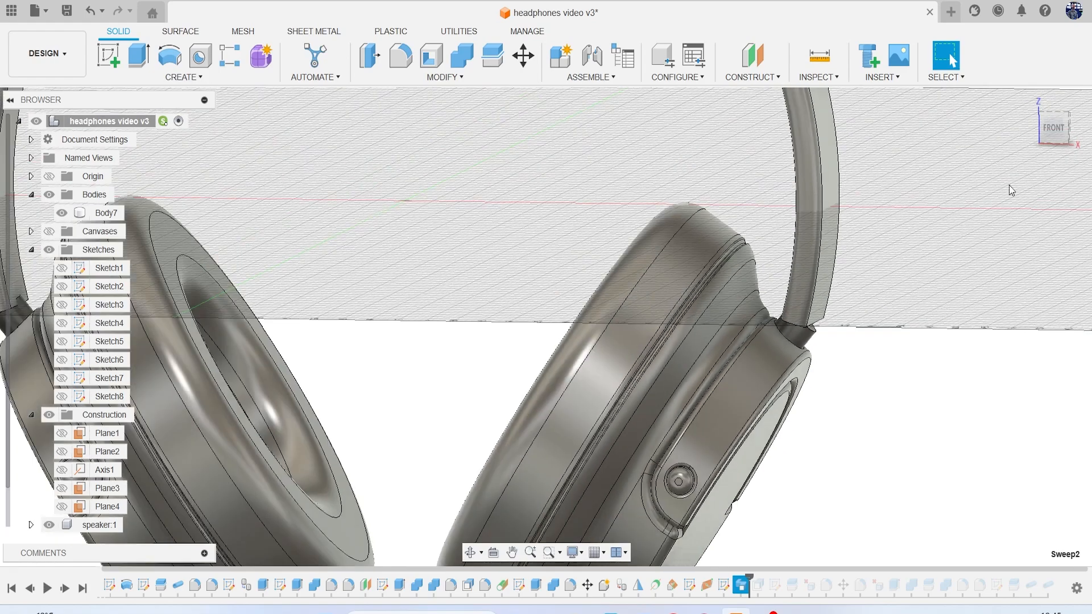
drag(1053, 134, 988, 137)
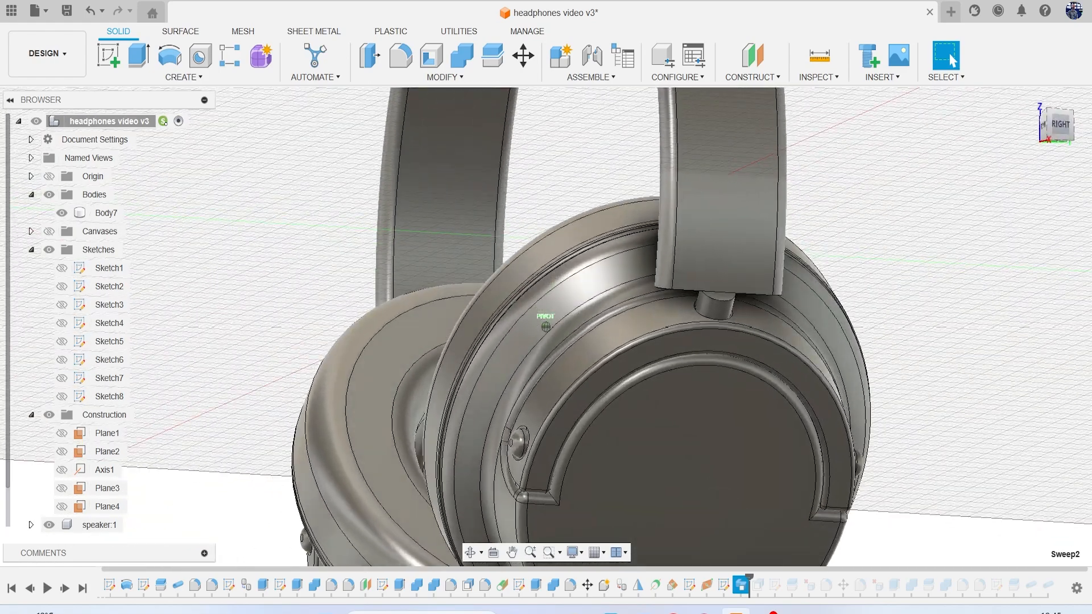
Delete the OffsetFaces2 feature from the design history and roll the history marker forward to the end
right_click(759, 585)
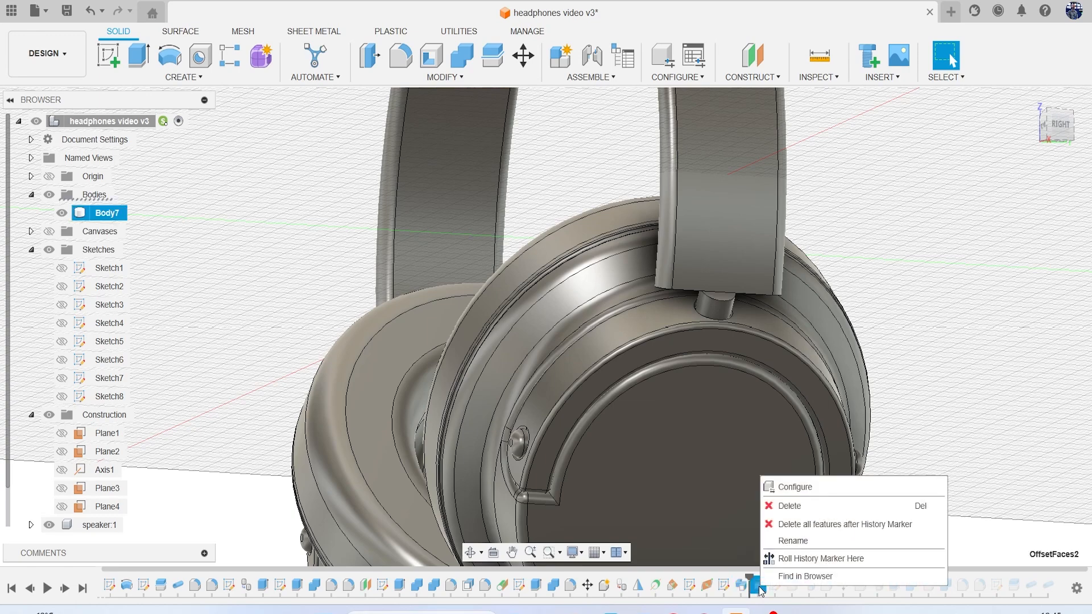
click(819, 506)
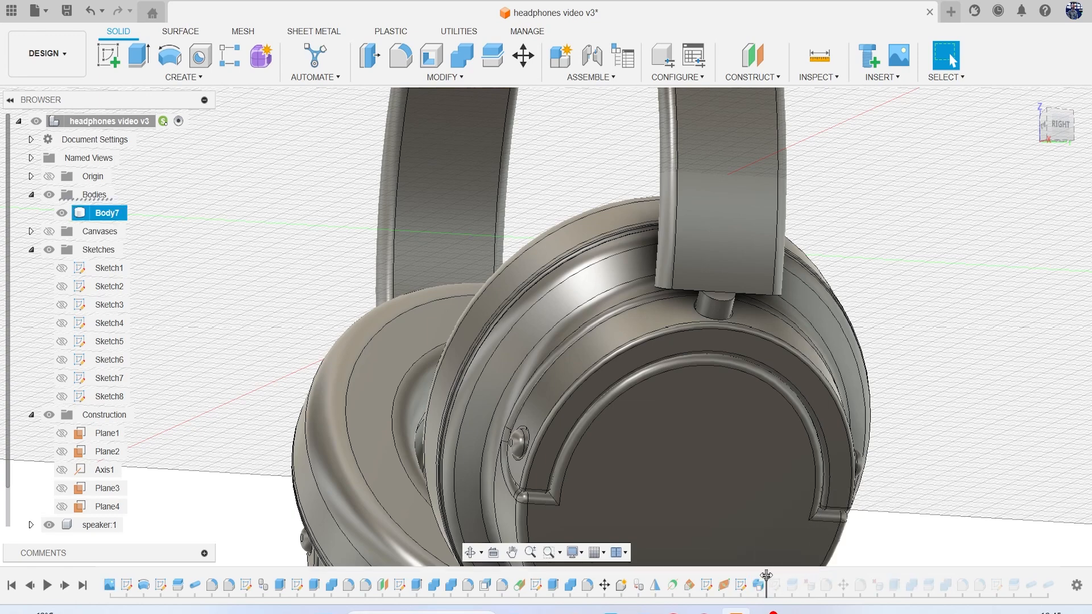
drag(766, 575, 1056, 576)
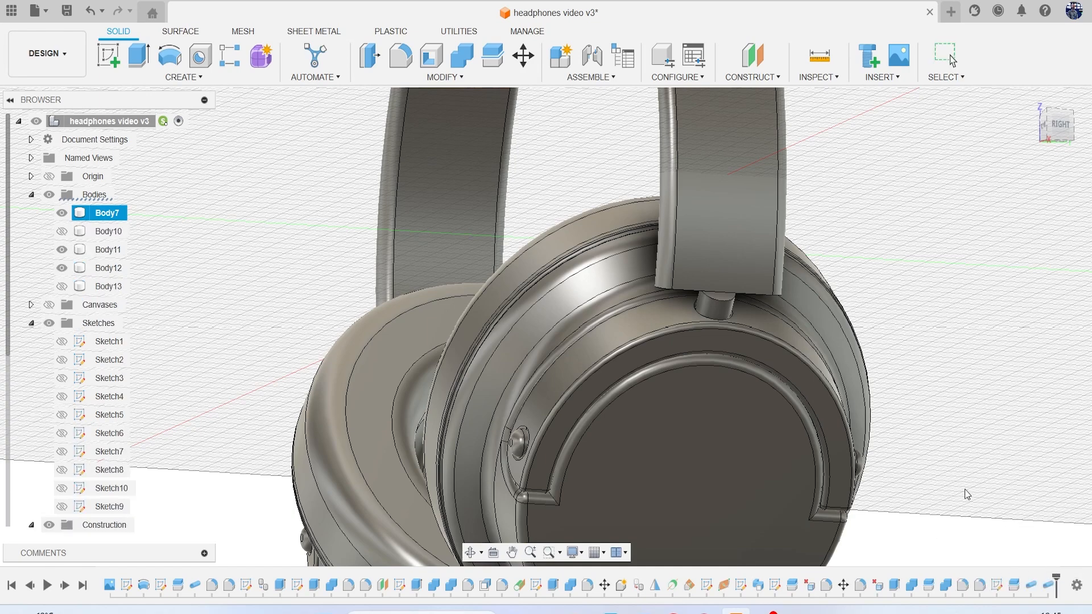
scroll(886, 433, down, 2)
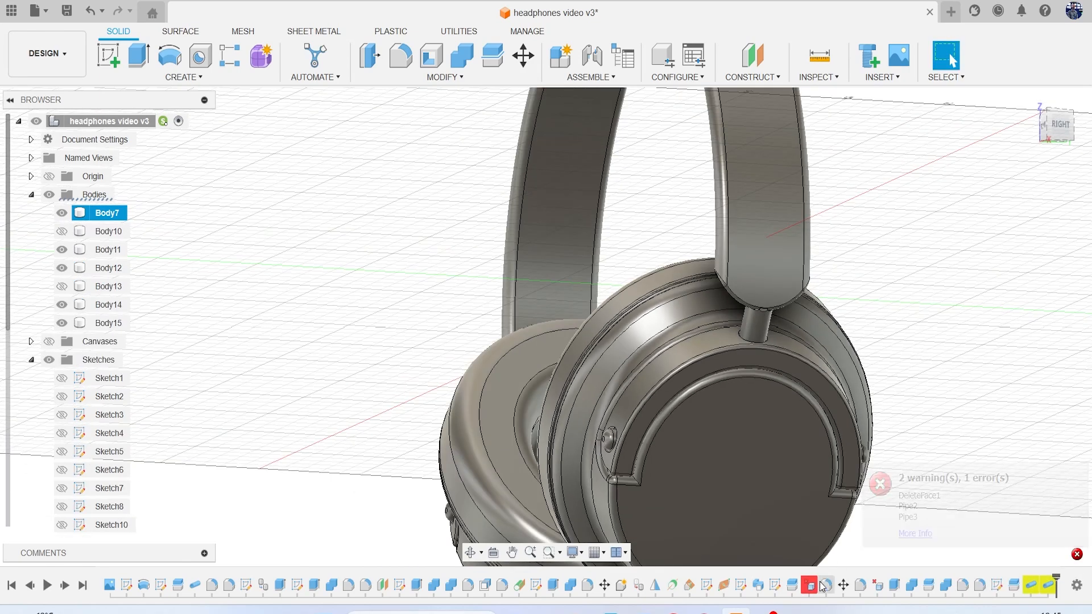
Roll the design history back to just after the headband's Sweep2 feature and delete all features after the history marker
drag(1056, 575, 797, 587)
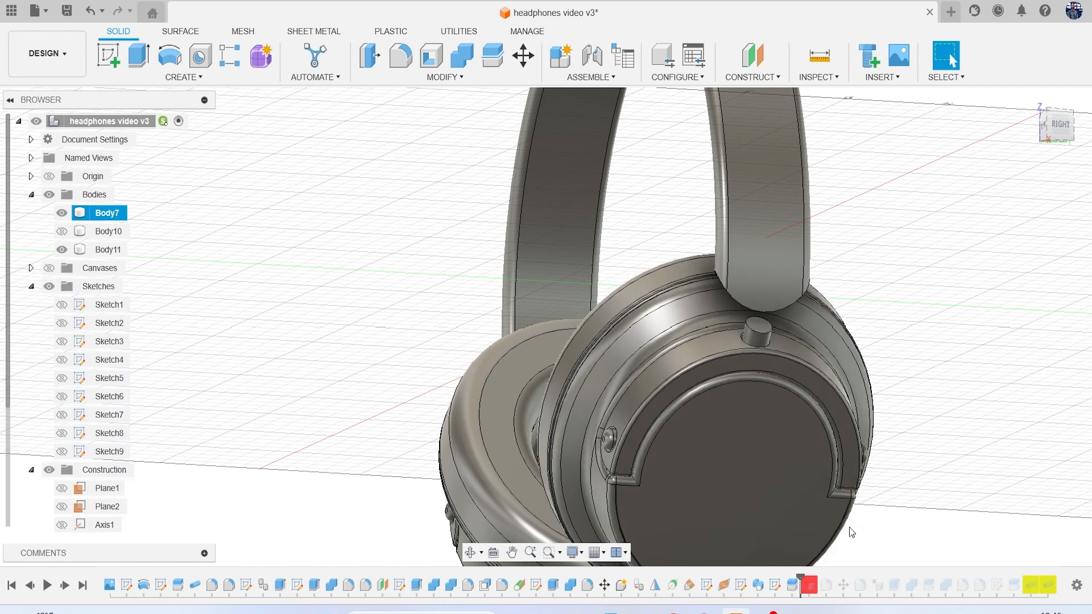
drag(800, 575, 776, 580)
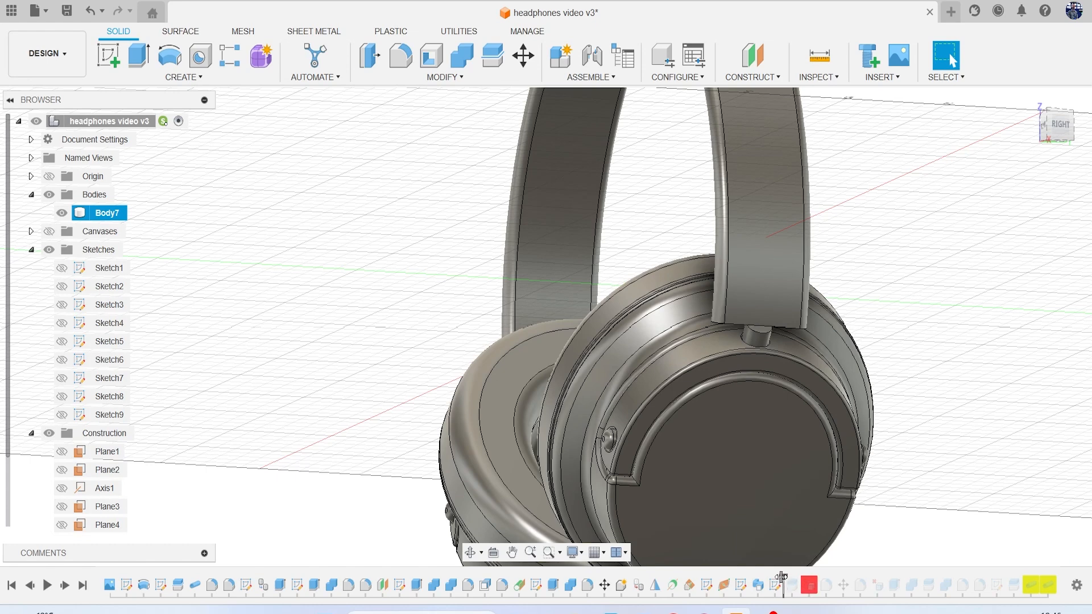
drag(785, 576, 767, 579)
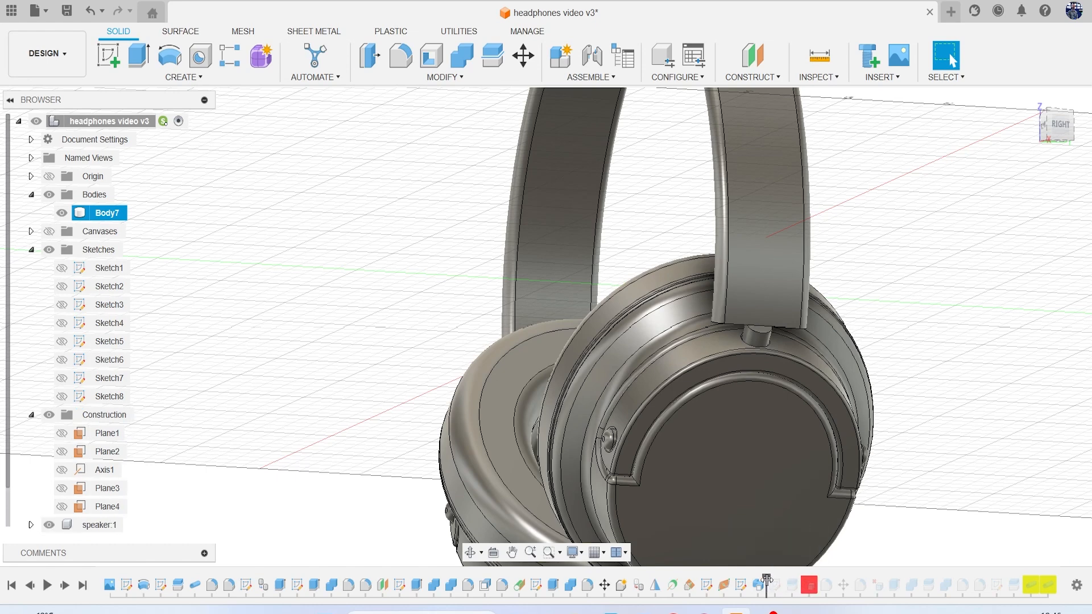
right_click(812, 587)
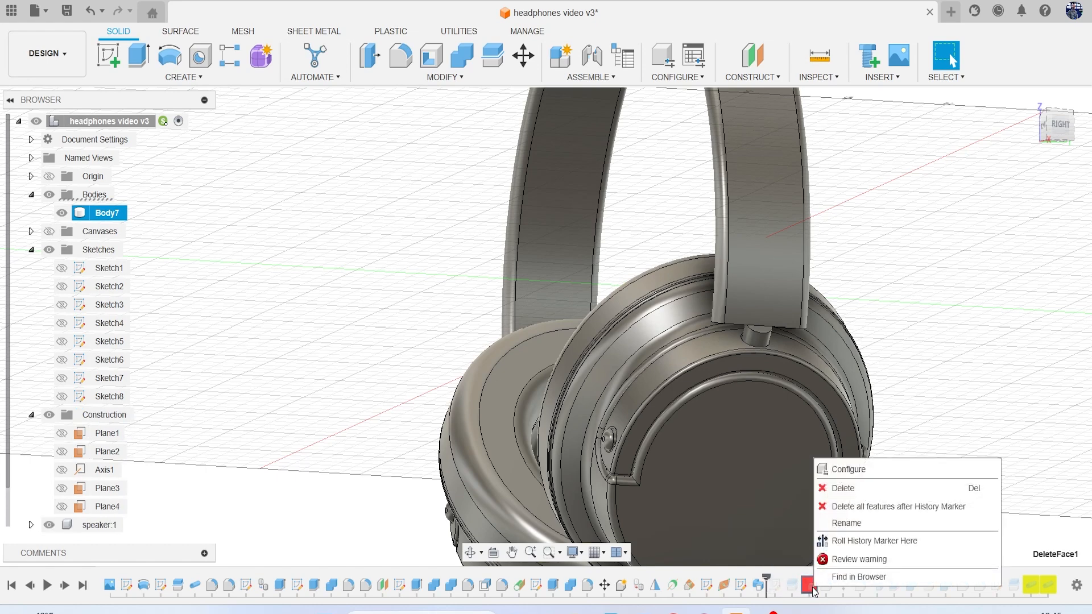
click(900, 506)
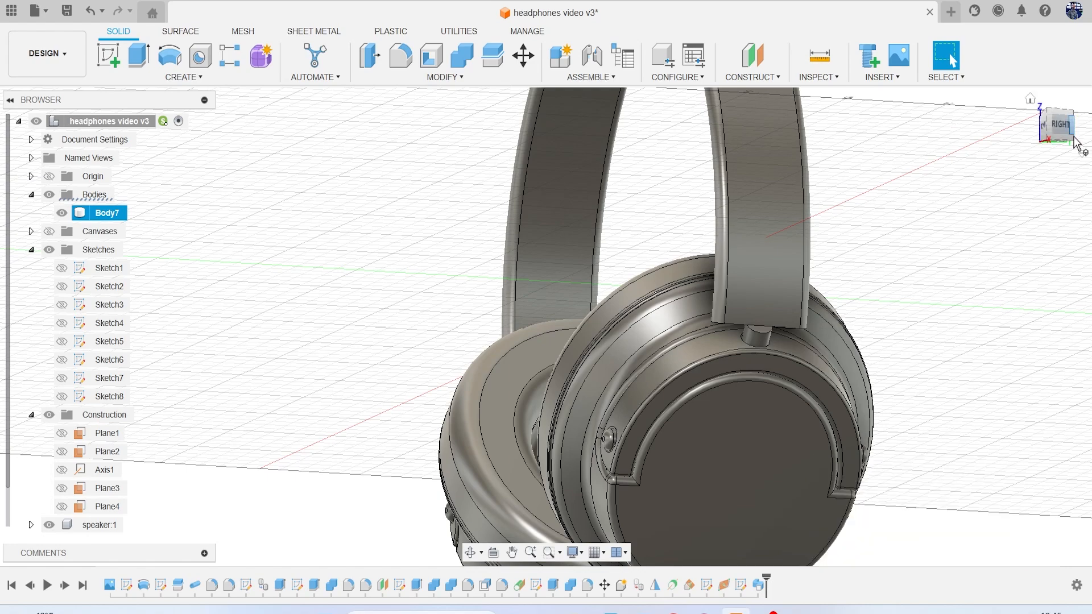
On the headband's outer end face, sketch an arc of about 18.25 mm radius from the lower edge's midpoint up past one side
click(110, 55)
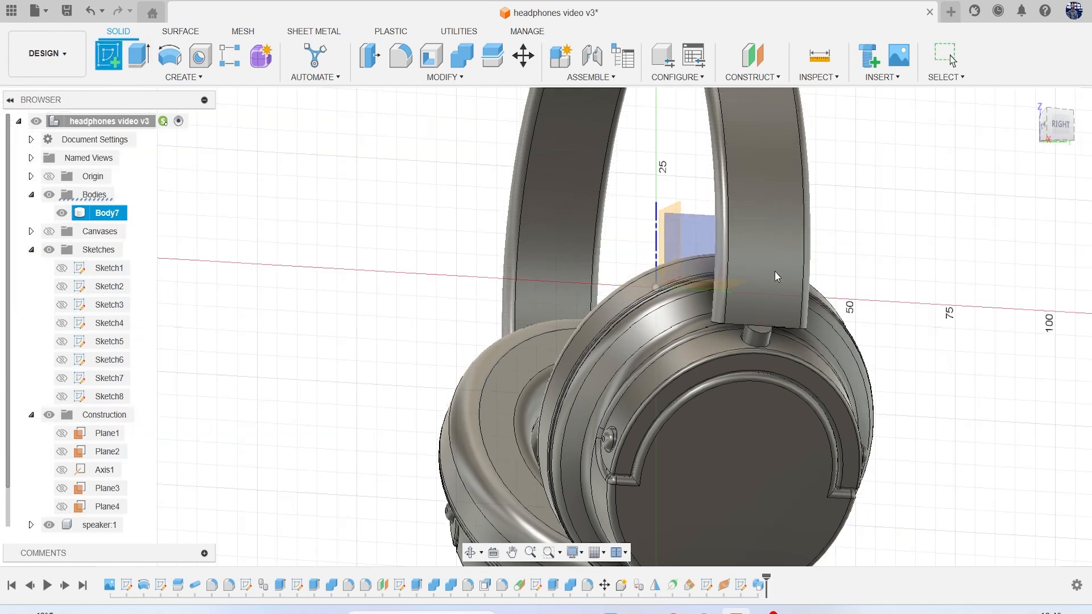
click(772, 306)
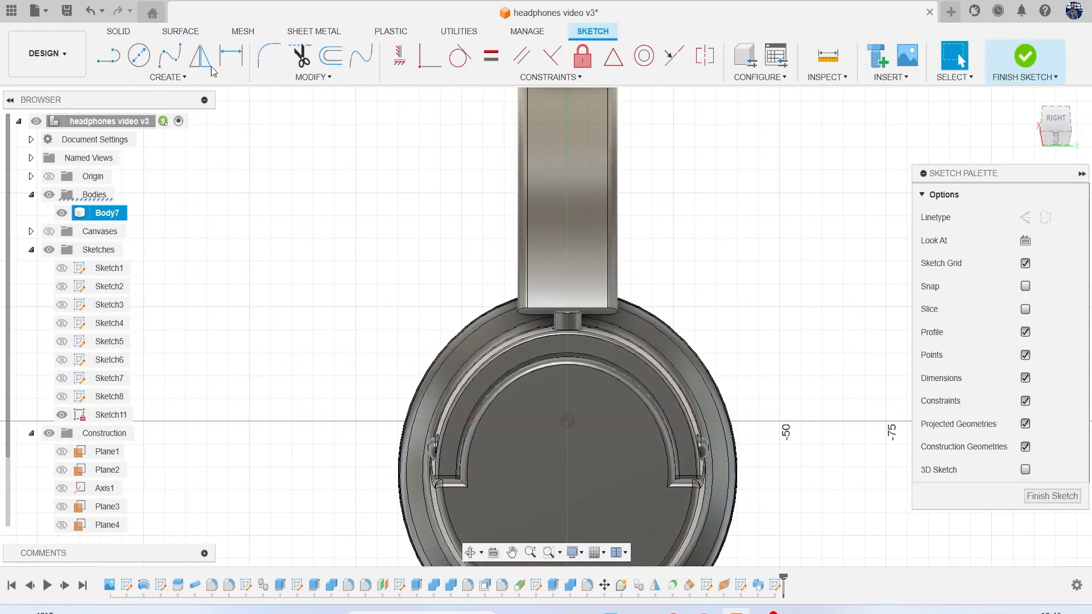
click(181, 76)
mouse_move(148, 135)
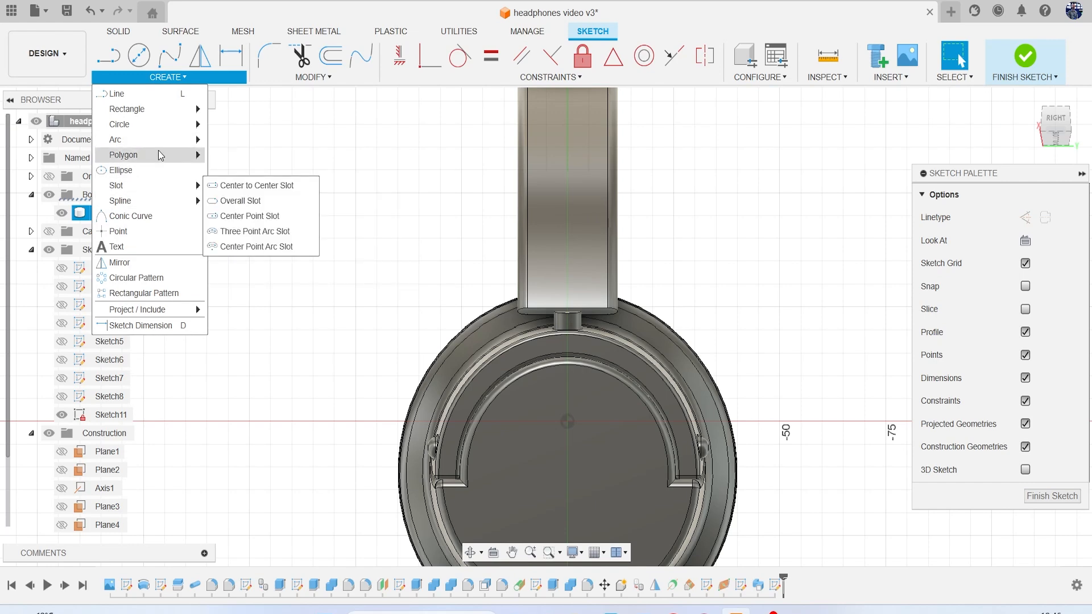
mouse_move(196, 141)
scroll(519, 272, up, 4)
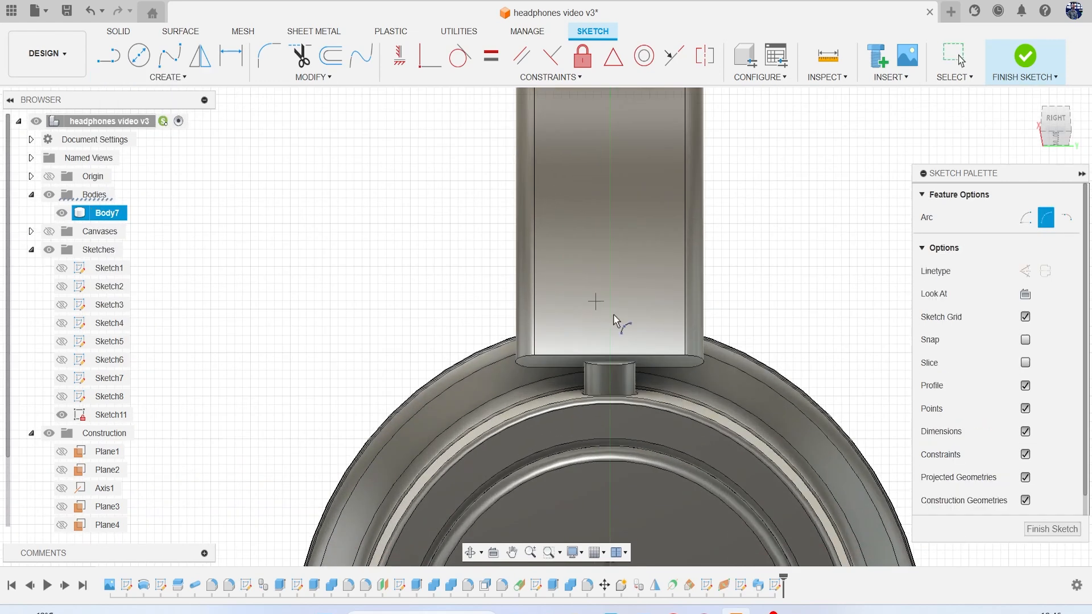
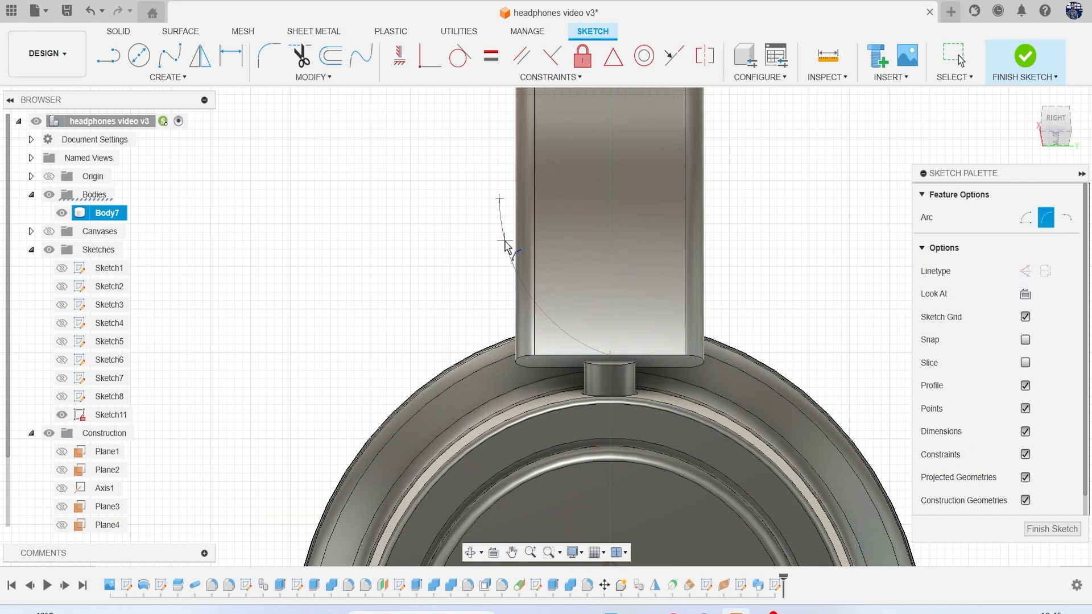
scroll(631, 338, up, 3)
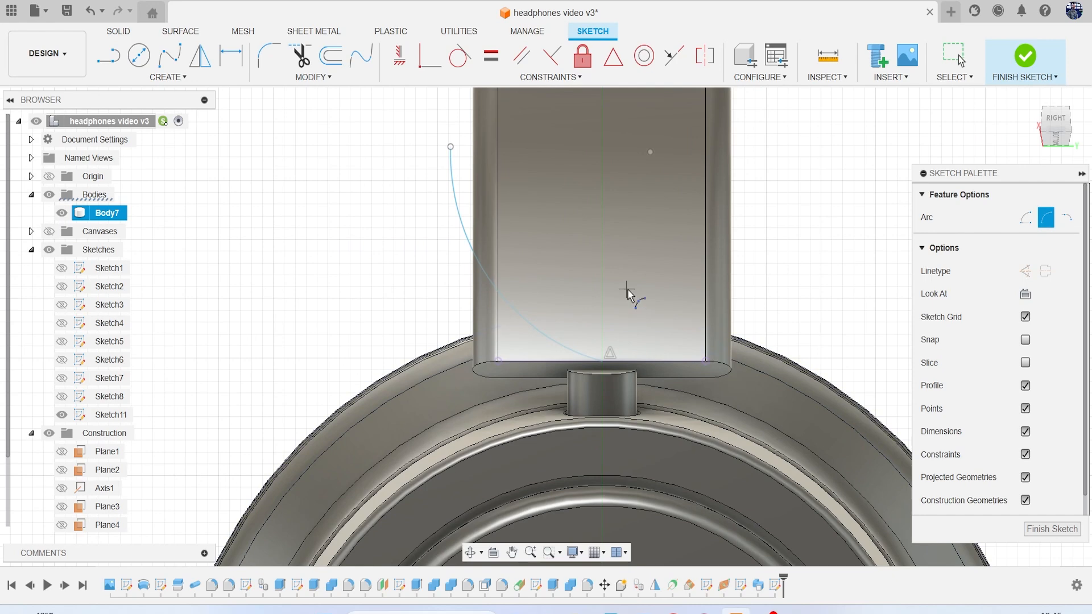
Draw a vertical centre line up from the arc's lower end, mirror the arc across it, and finish the sketch
key(l)
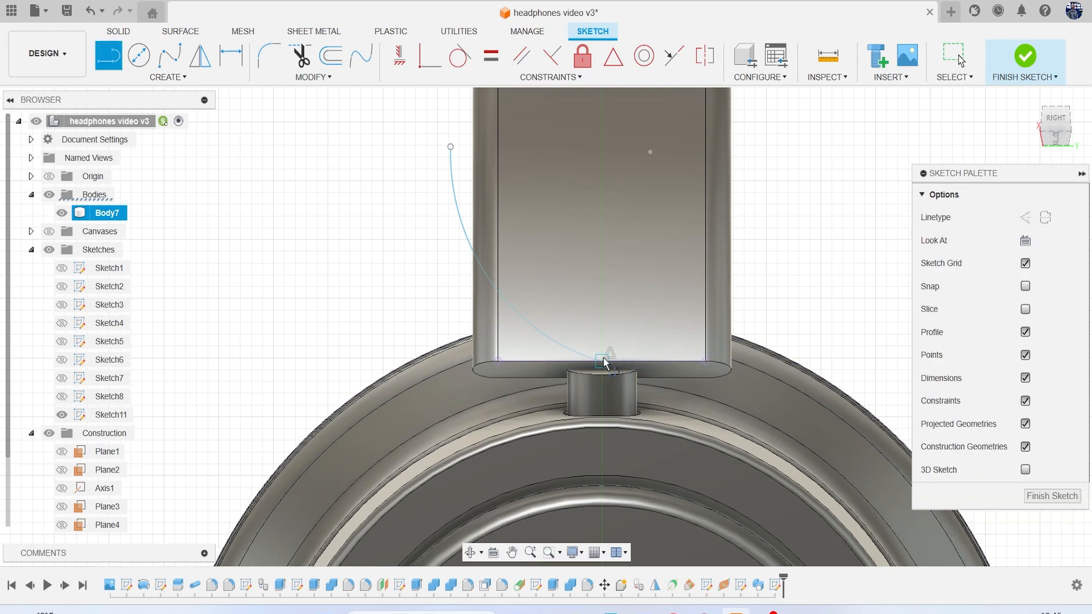
click(603, 365)
click(606, 227)
key(Escape)
click(171, 77)
click(167, 262)
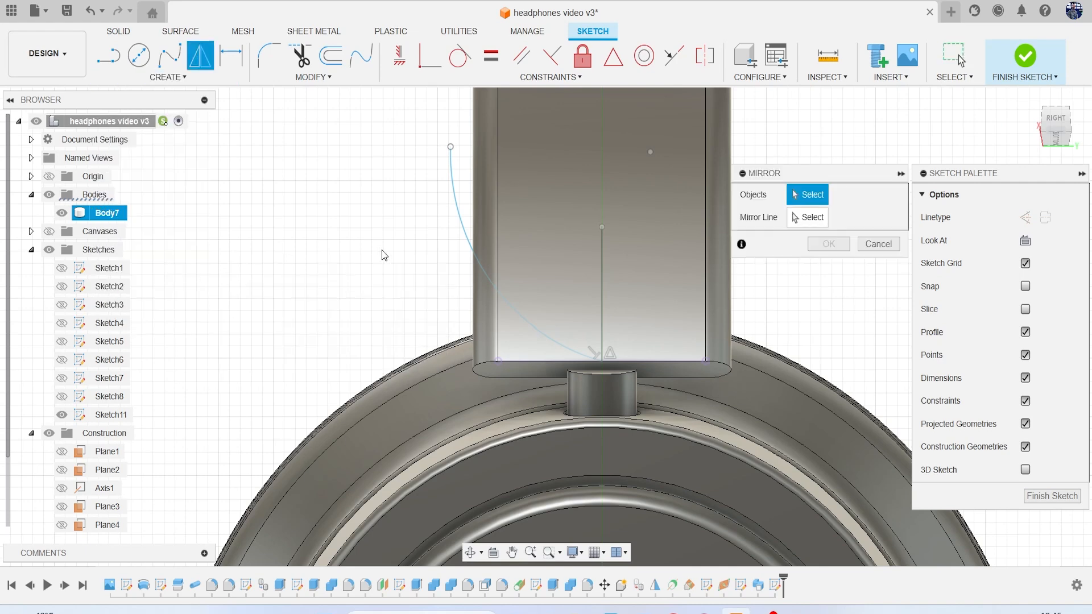
click(461, 226)
click(811, 217)
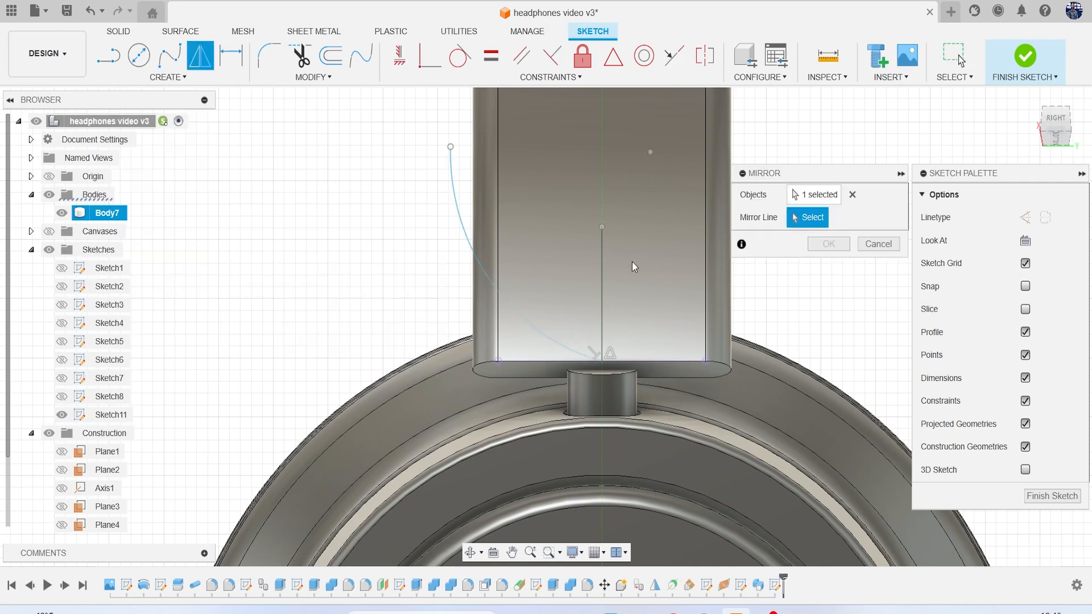
click(602, 278)
click(828, 245)
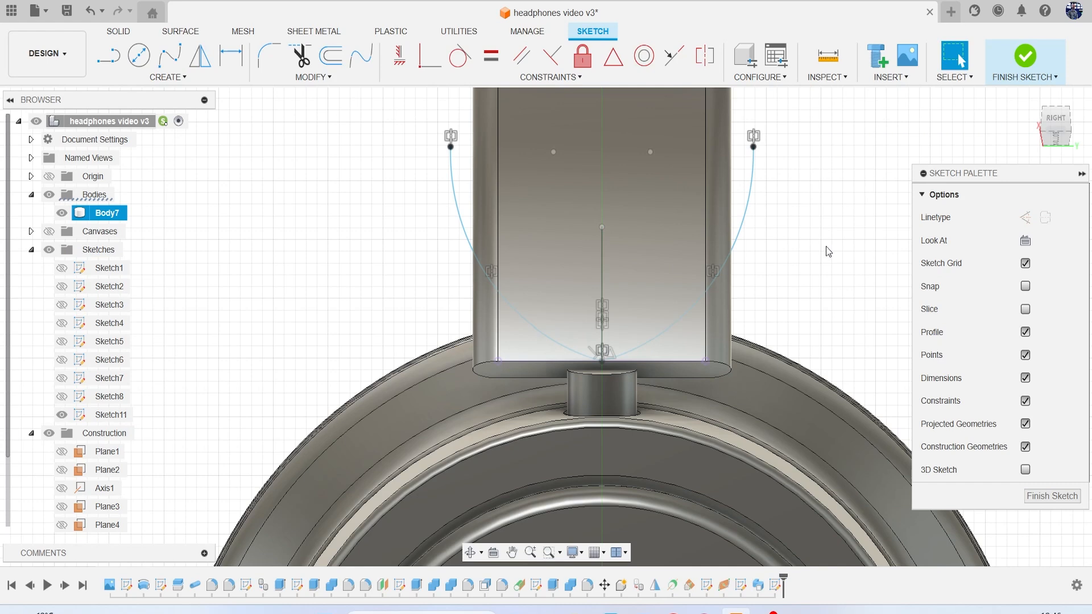
click(1019, 55)
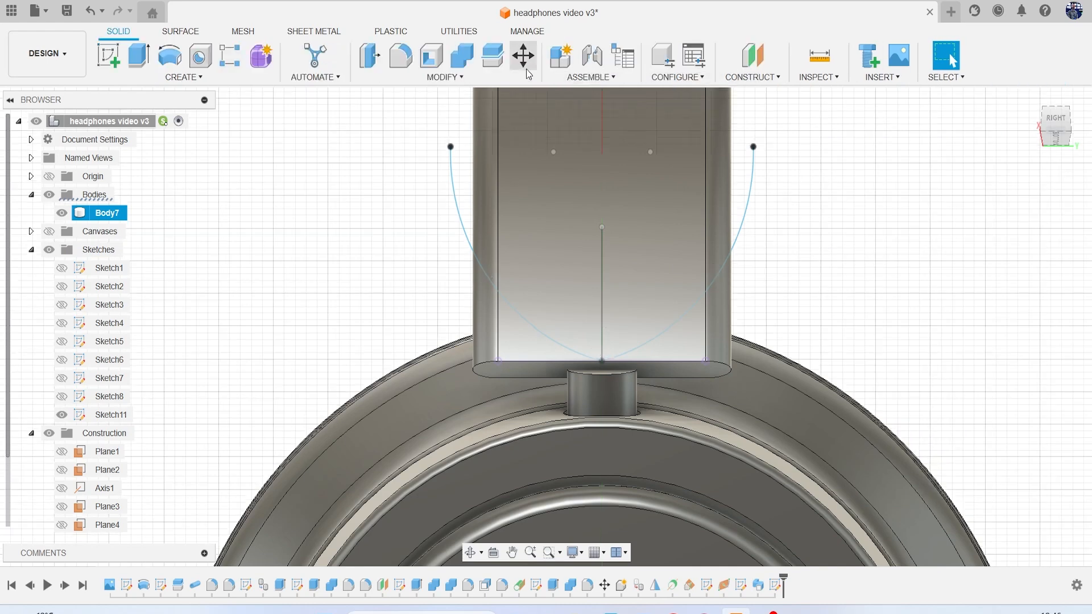
click(492, 55)
click(996, 214)
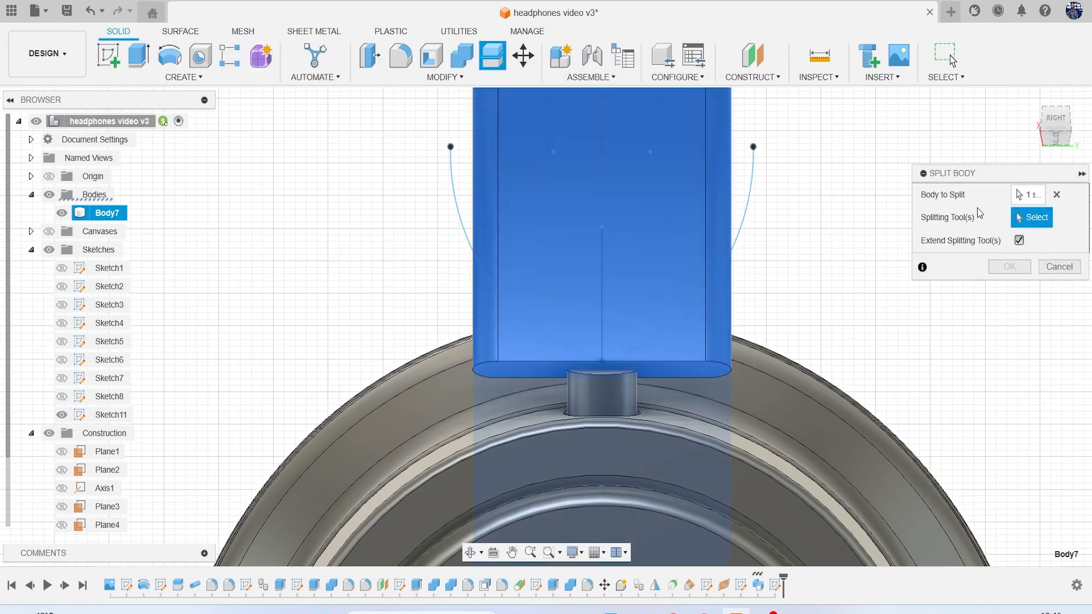
click(753, 200)
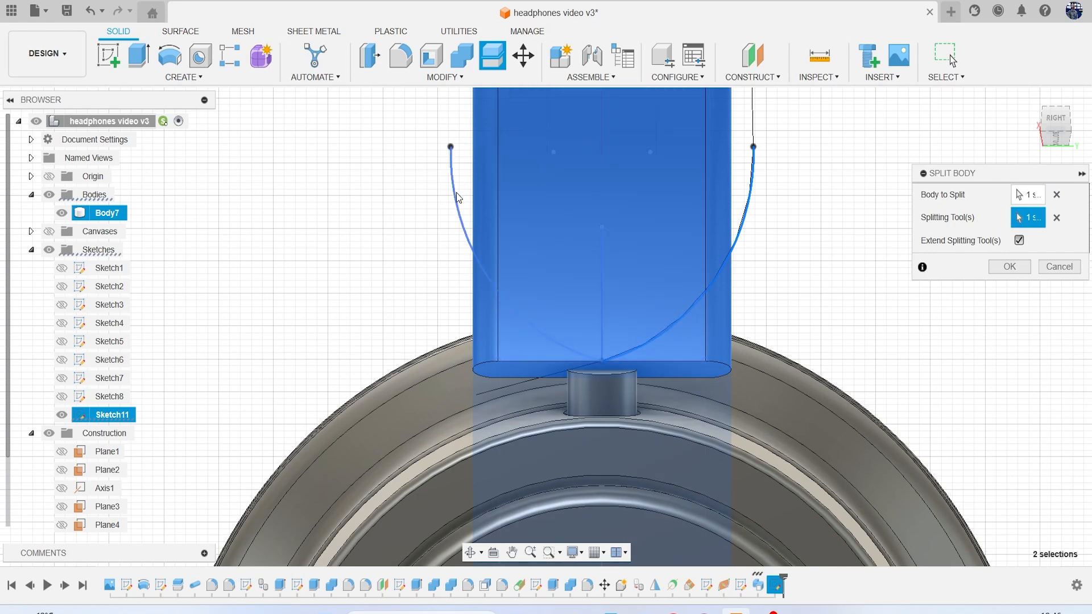
click(1053, 266)
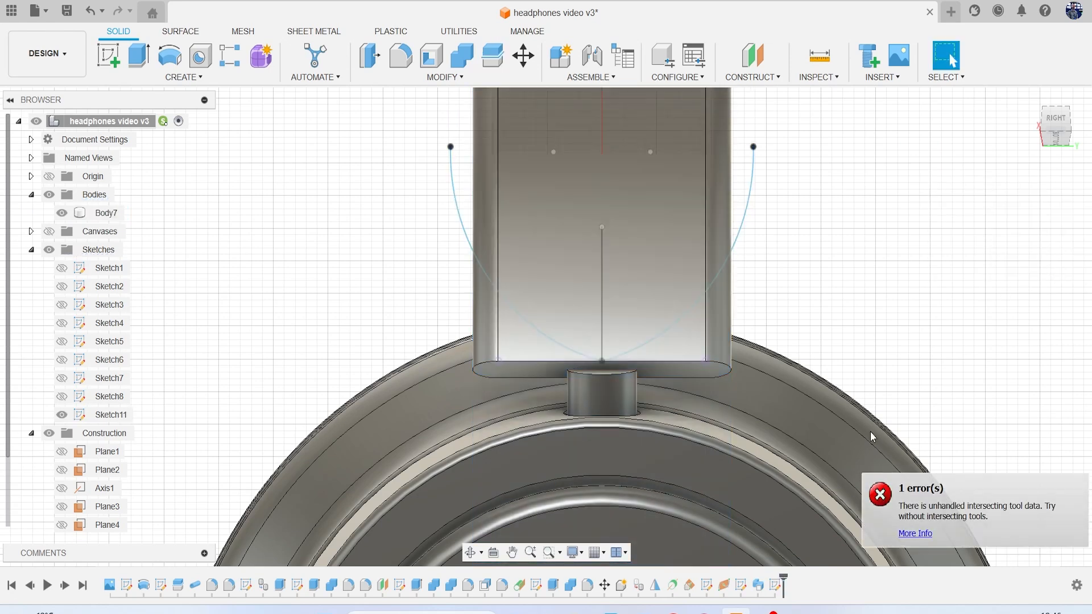
Edit the arc sketch and fillet the point where the two arcs meet with a radius of about 7.49 mm
right_click(777, 586)
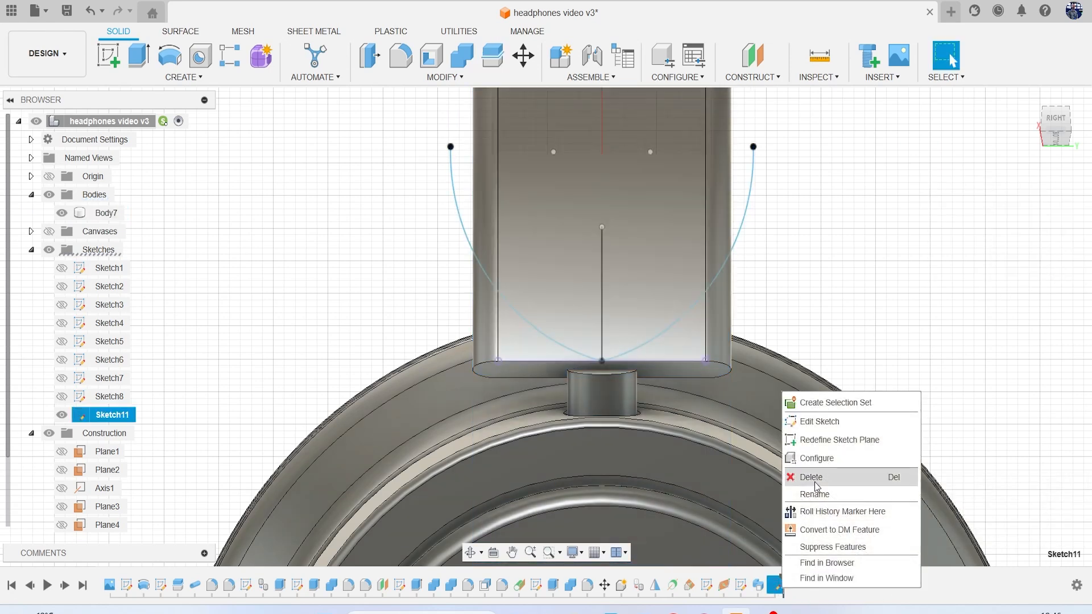
click(824, 433)
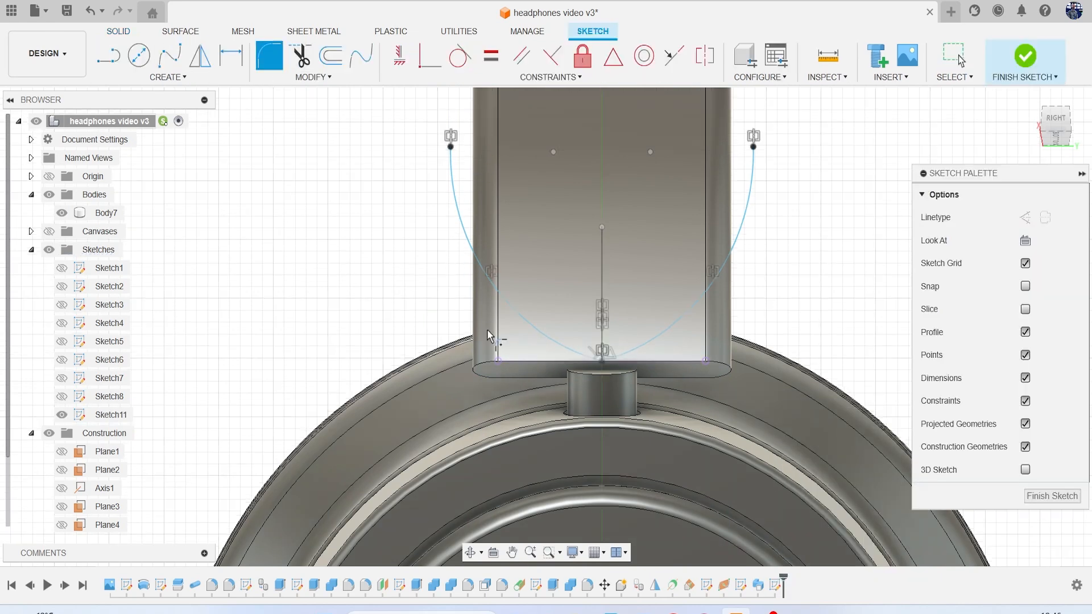
scroll(489, 333, up, 3)
click(624, 362)
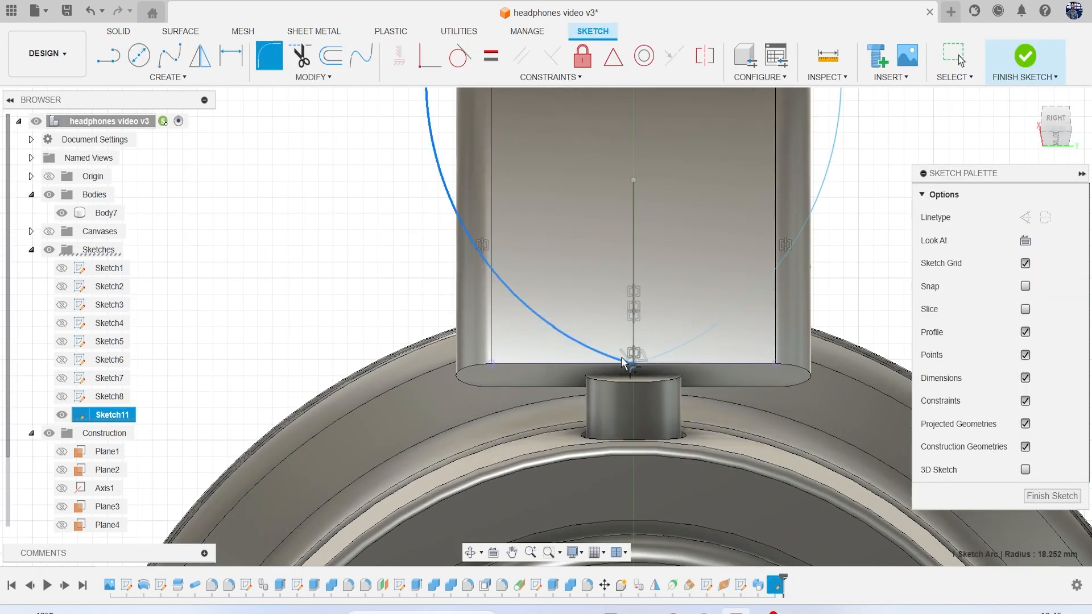
click(661, 355)
drag(632, 377, 634, 373)
key(Return)
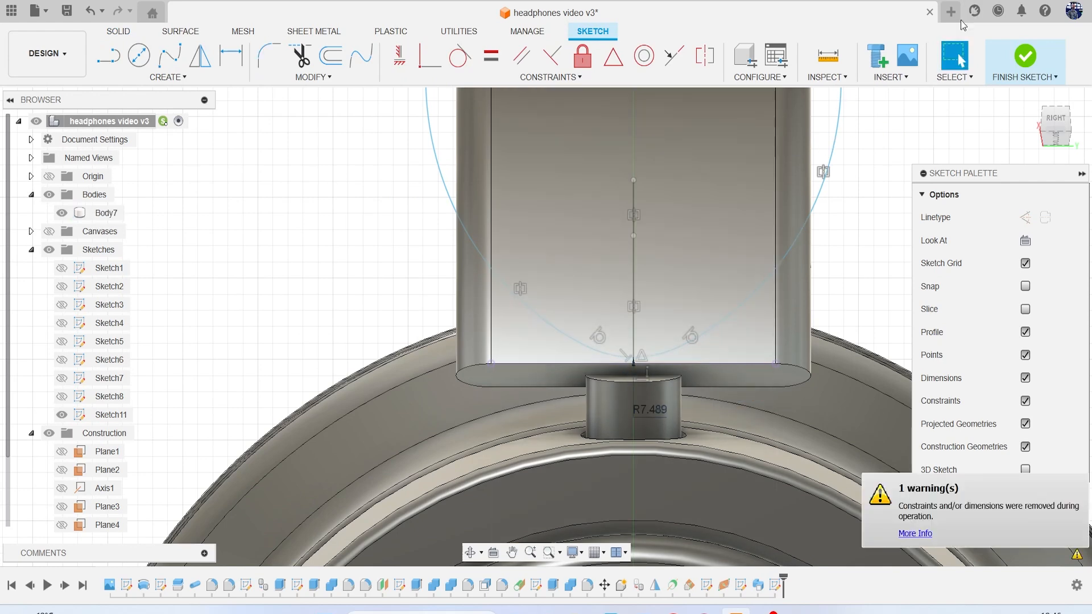
click(1018, 64)
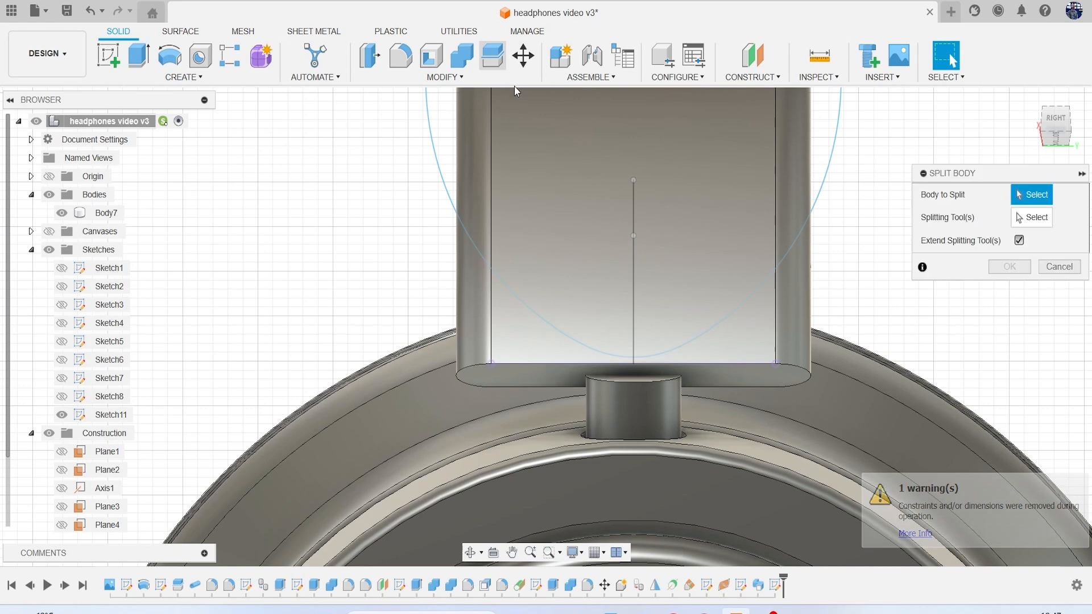
Split the headband body Body7 along the rounded arc curve and hide the cut-off piece at its lower end
click(497, 63)
click(575, 148)
click(1020, 219)
click(827, 174)
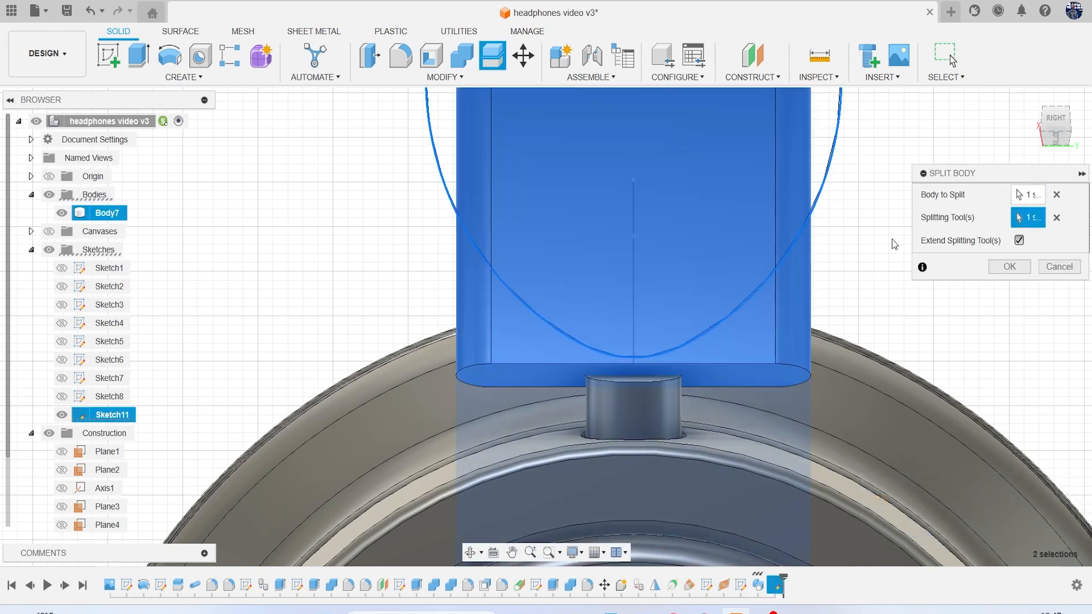
click(1008, 267)
scroll(888, 290, down, 2)
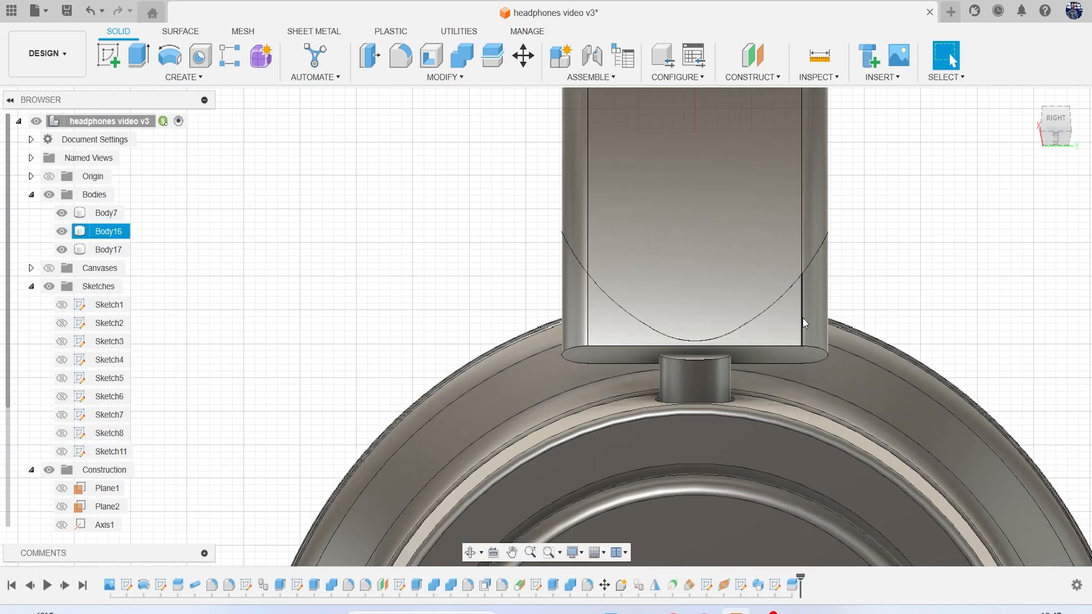
click(62, 232)
scroll(215, 236, down, 2)
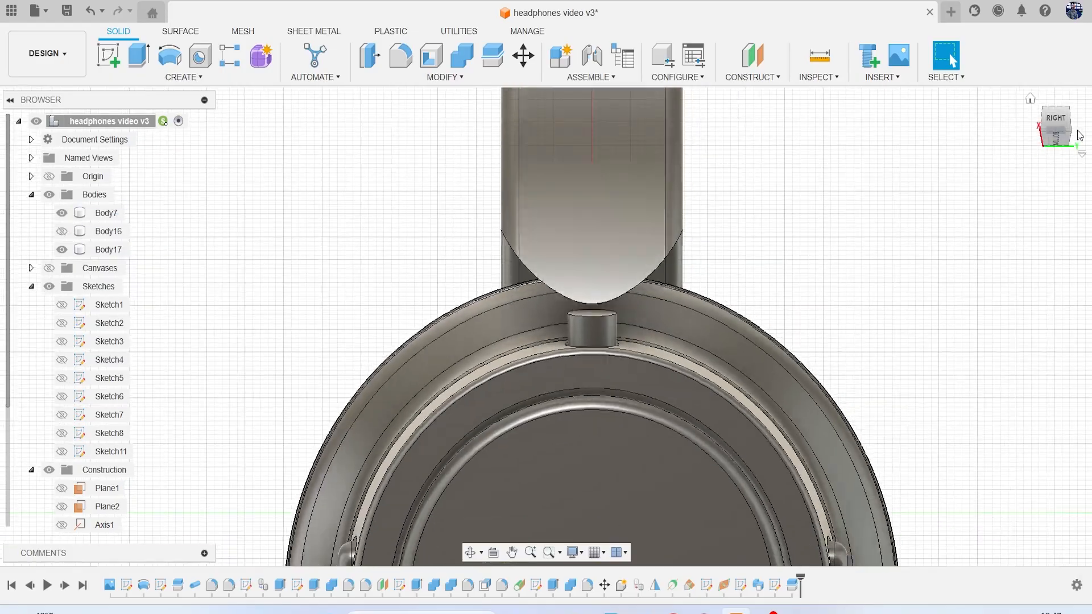
Fillet the three cut faces at the headband's rounded lower end with a 0.4 mm radius
mouse_move(1063, 139)
mouse_down()
mouse_move(1079, 163)
mouse_move(1086, 147)
mouse_move(1062, 130)
mouse_up()
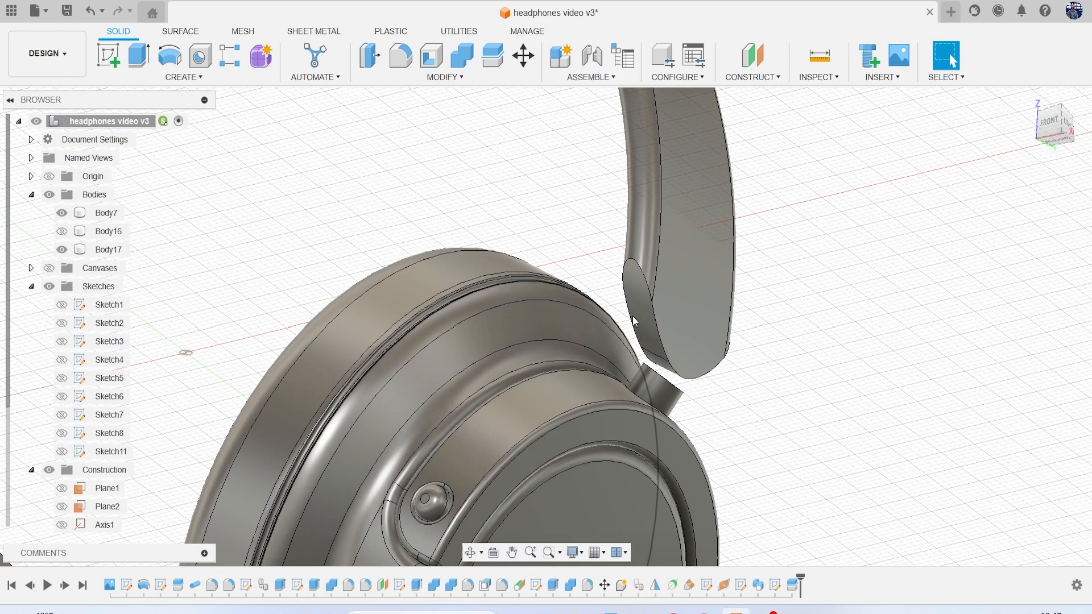
scroll(674, 334, up, 3)
scroll(660, 329, up, 2)
key(f)
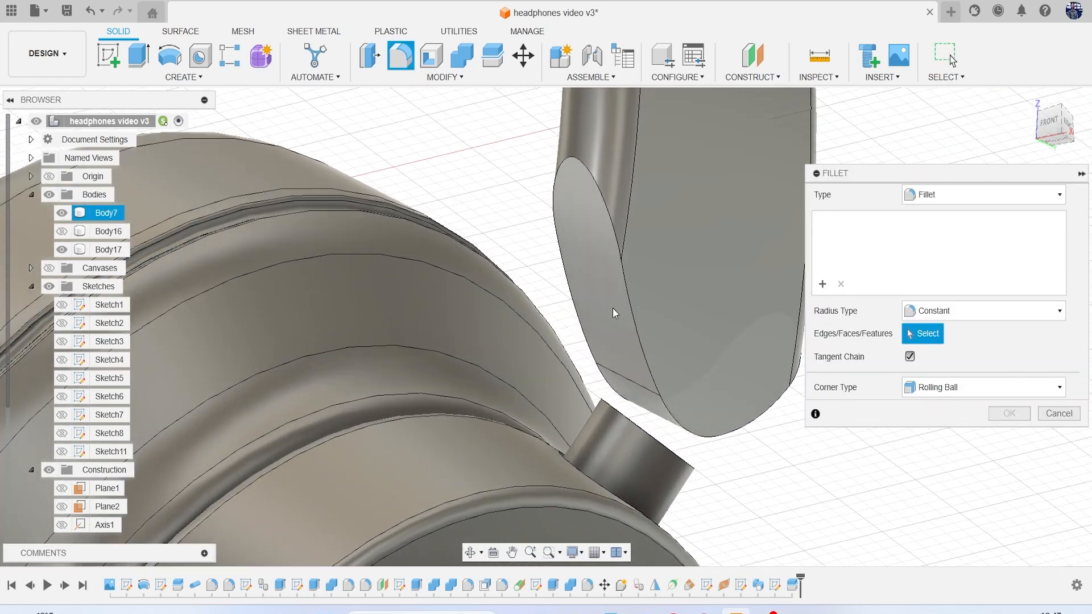
scroll(612, 308, up, 2)
click(639, 352)
drag(698, 408, 701, 409)
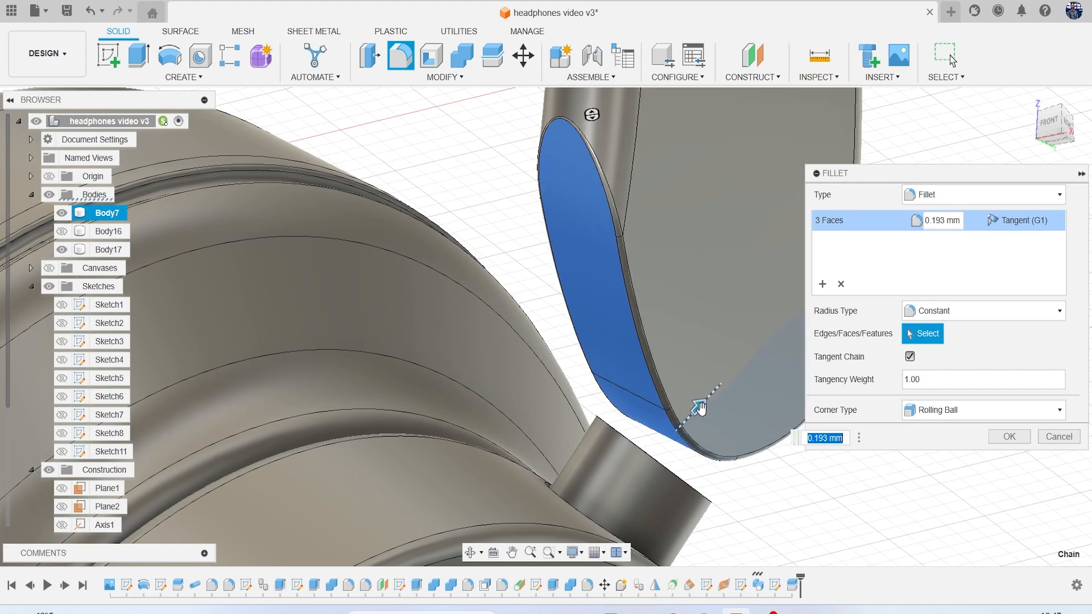
text(.2)
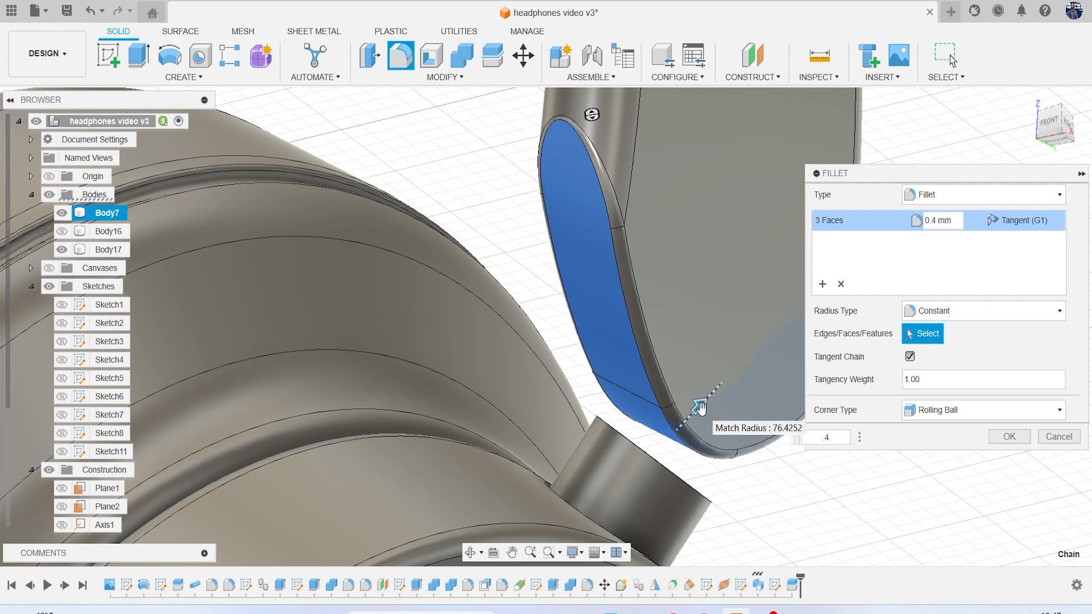
key(Return)
scroll(1000, 236, down, 5)
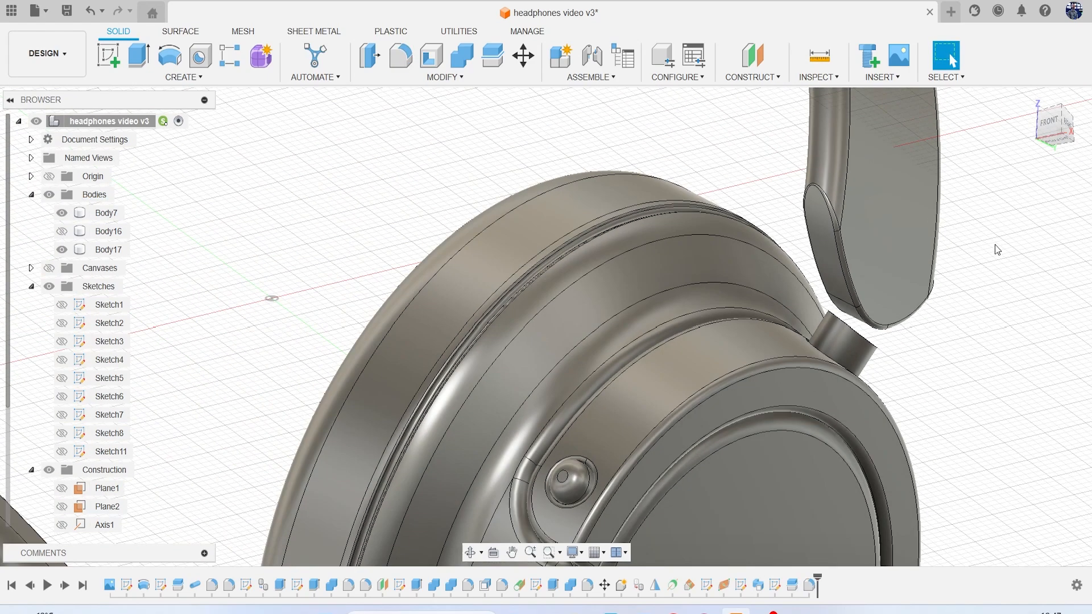
Extrude the top face of the ear cup's cylindrical pin about 2.474 mm into the headband as a new body
drag(1053, 132, 1032, 162)
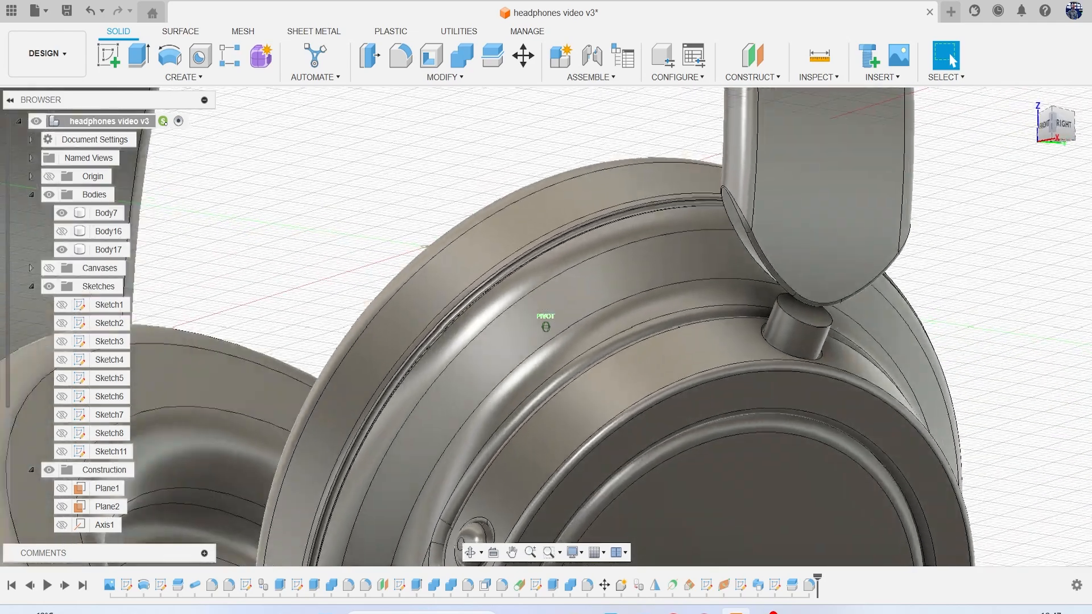
scroll(832, 244, up, 6)
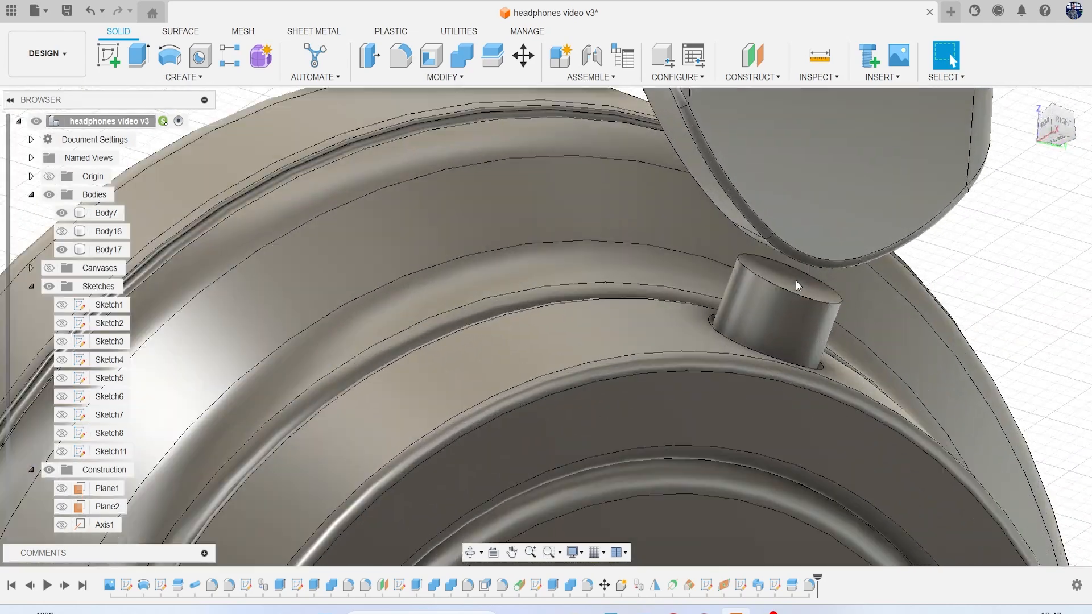
click(796, 282)
key(e)
drag(800, 270, 785, 219)
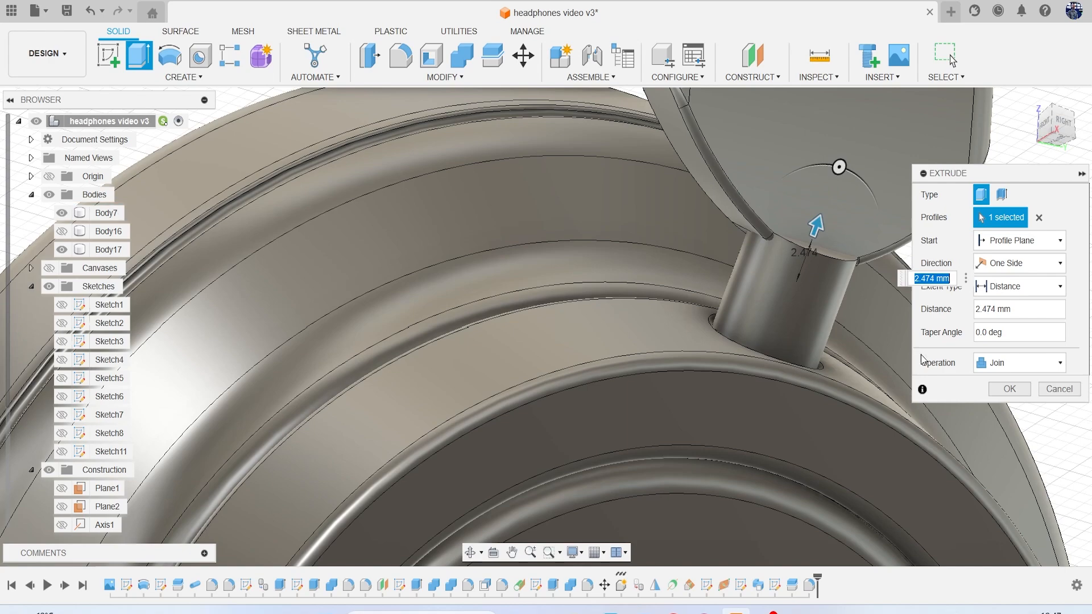
click(1030, 364)
click(1032, 417)
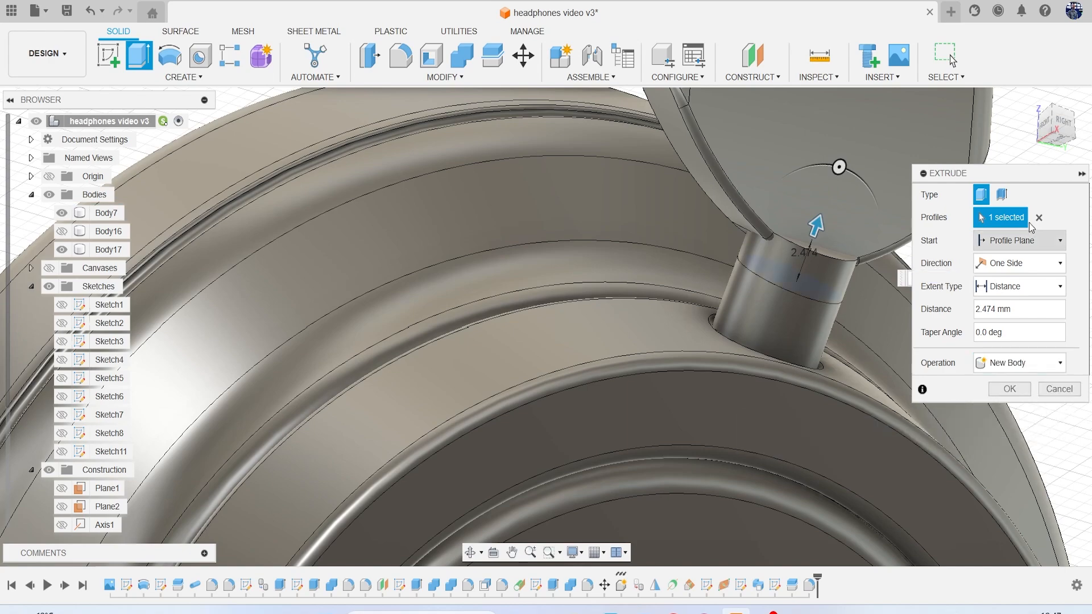
click(1009, 390)
Try to split the pin extension Body18 using the headband's outer face as the splitting tool
mouse_move(1038, 126)
mouse_down()
mouse_move(1028, 130)
mouse_move(1078, 122)
mouse_move(1039, 129)
mouse_up()
middle_drag(960, 220, 804, 114)
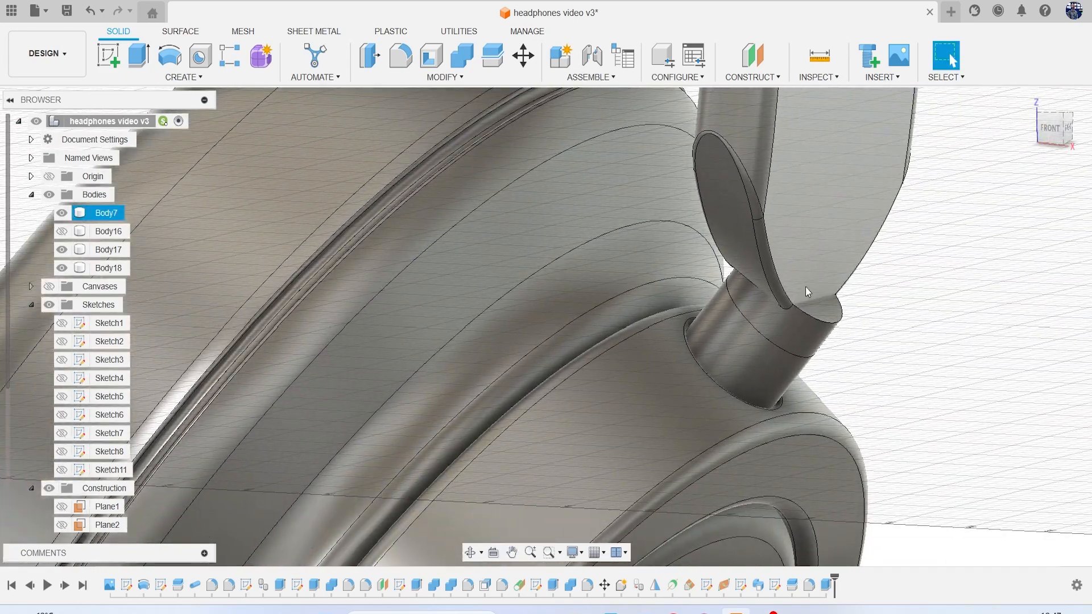
click(489, 62)
click(830, 305)
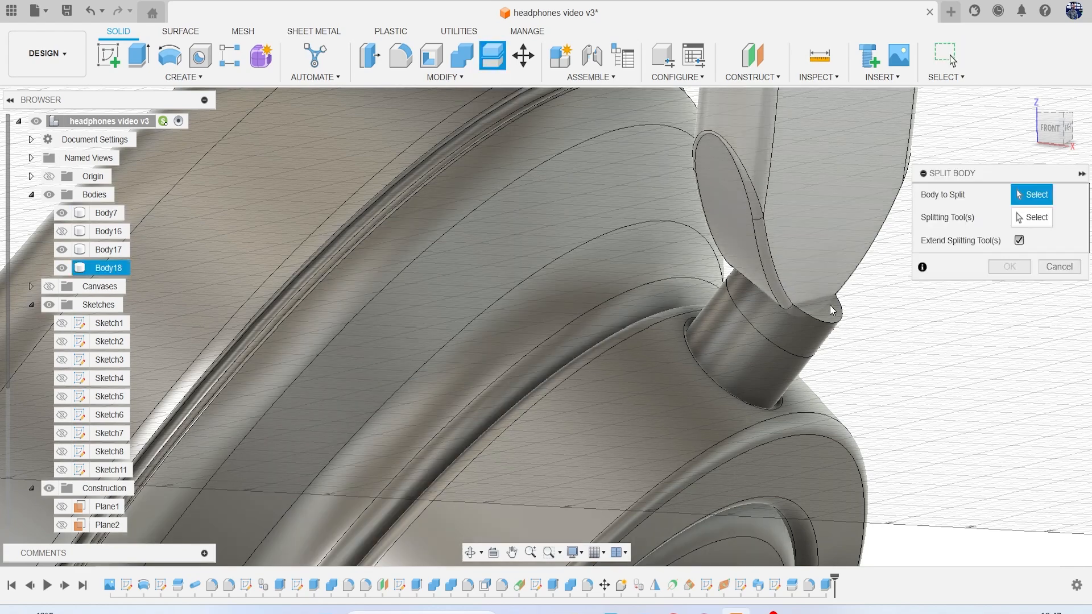
click(810, 254)
key(Return)
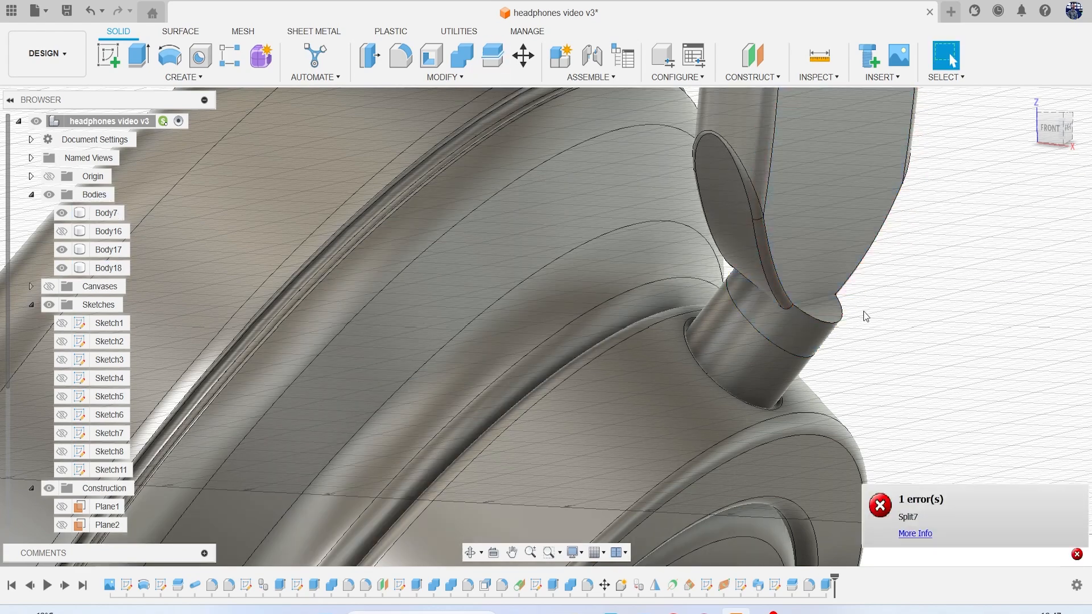
click(1052, 128)
drag(1053, 128, 1072, 126)
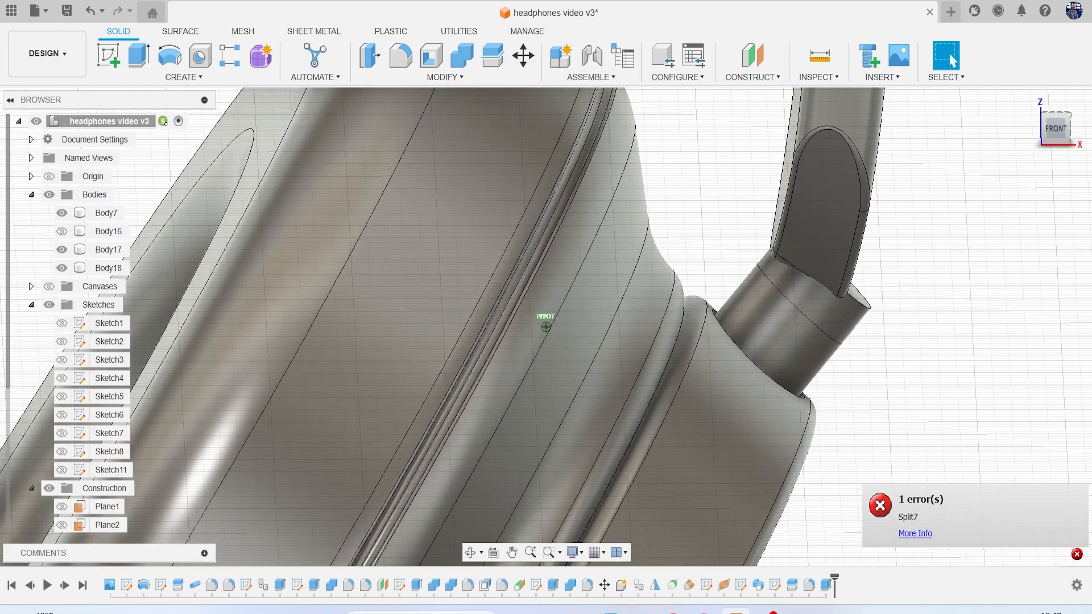
drag(1072, 127, 1036, 136)
scroll(959, 216, down, 3)
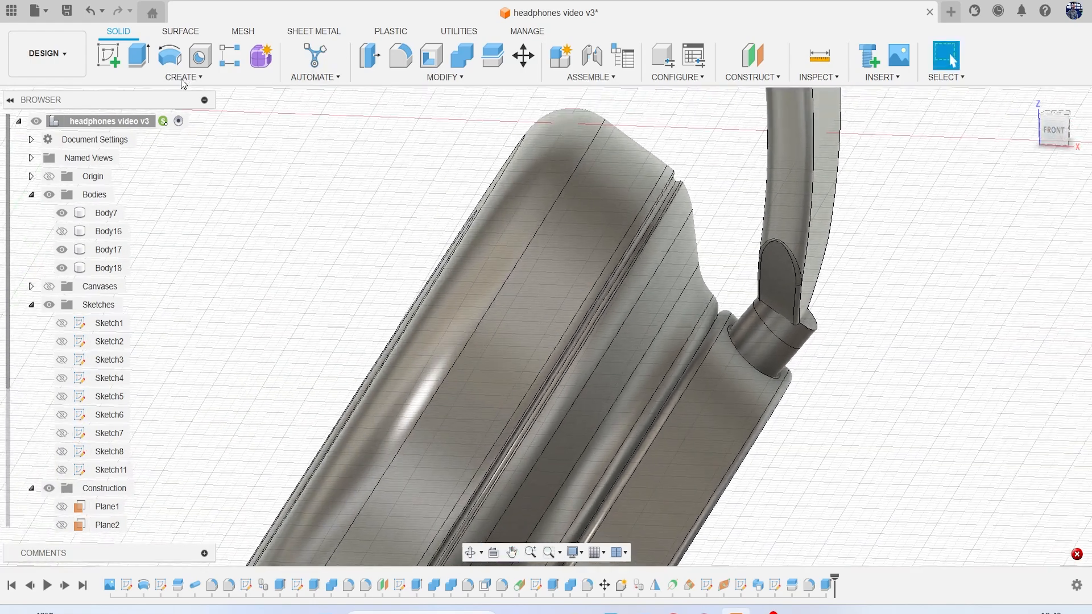
click(108, 56)
click(950, 302)
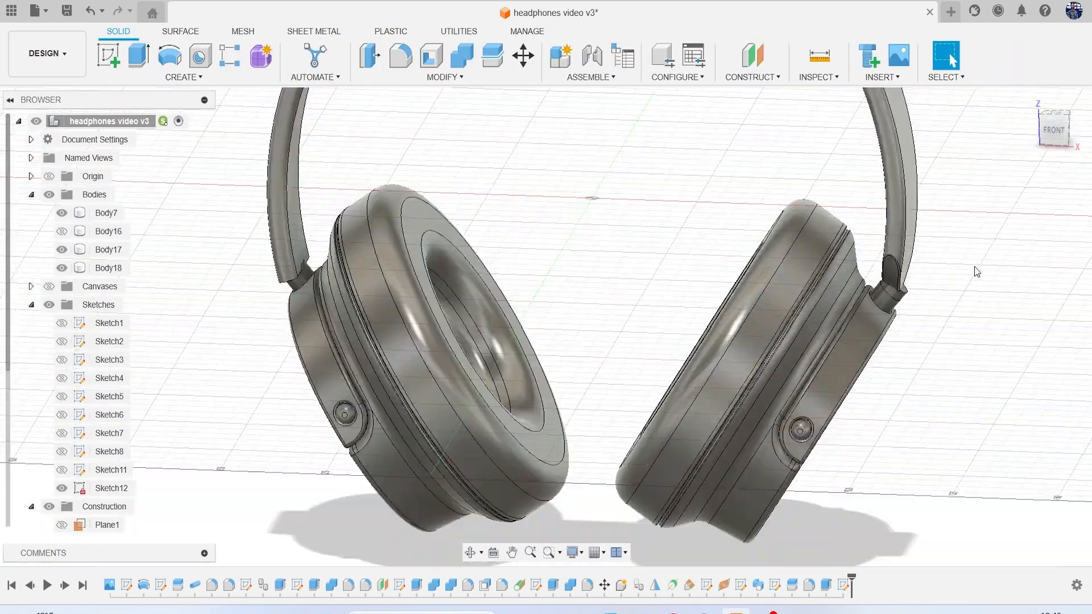
scroll(974, 270, down, 3)
Create a sketch on the front origin plane, project the headband body's outline into it, and finish the sketch
click(108, 55)
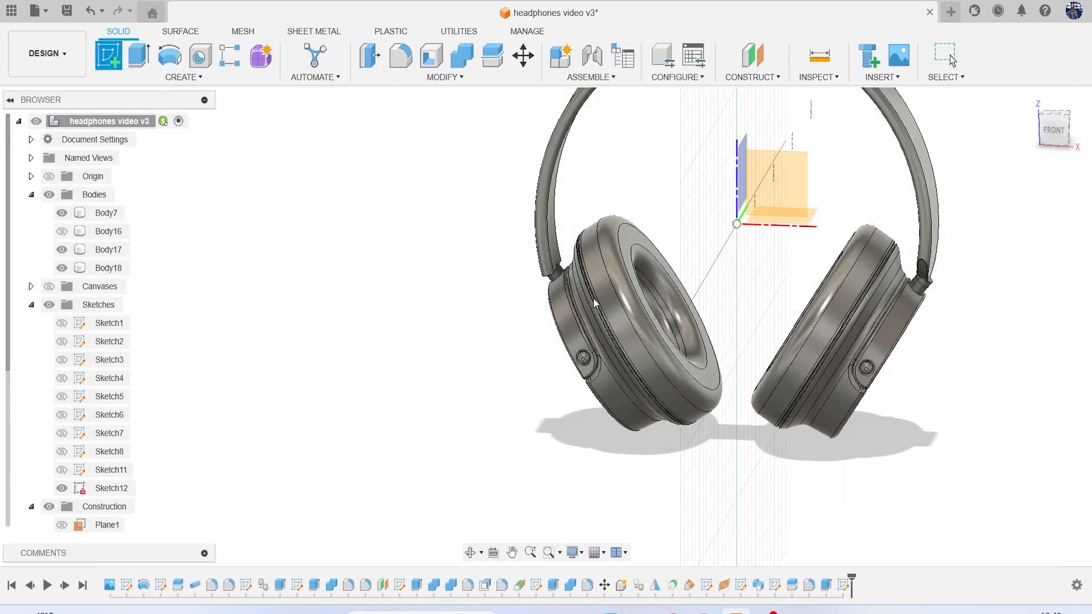
click(774, 182)
scroll(844, 295, up, 3)
drag(1059, 130, 1024, 149)
key(p)
click(598, 368)
click(831, 265)
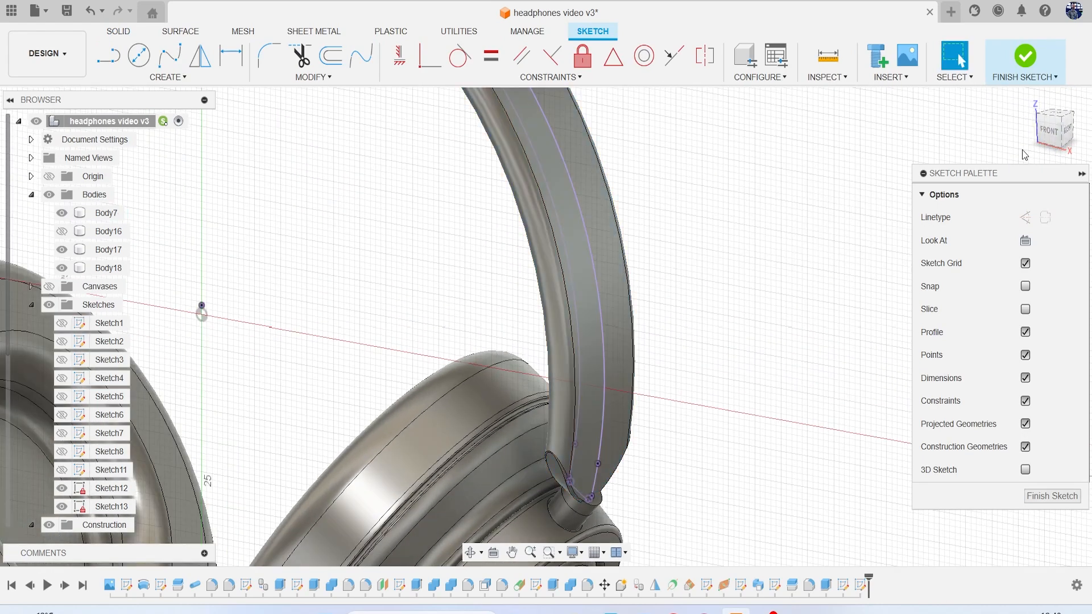
click(1048, 136)
scroll(649, 321, up, 5)
scroll(649, 322, up, 2)
drag(1051, 131, 1032, 136)
click(1026, 57)
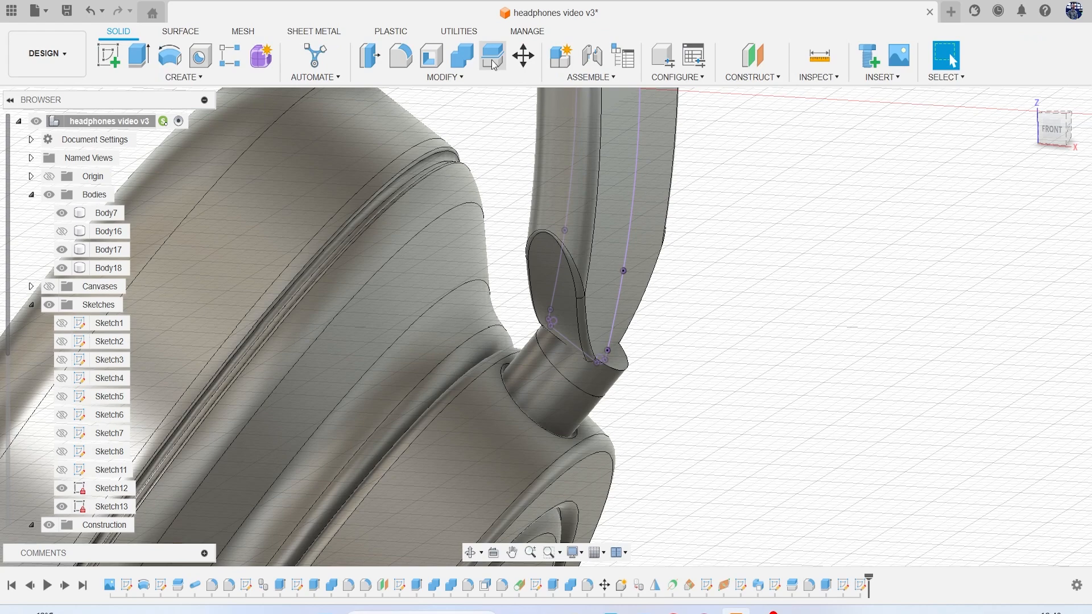
click(492, 55)
scroll(644, 383, up, 2)
click(586, 396)
click(1018, 240)
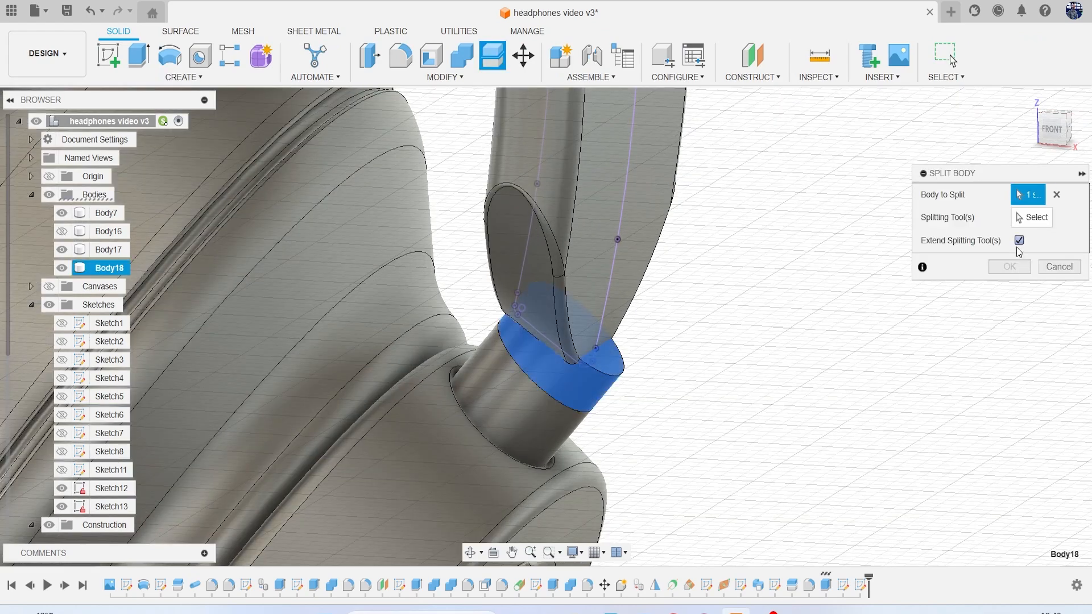
click(1031, 217)
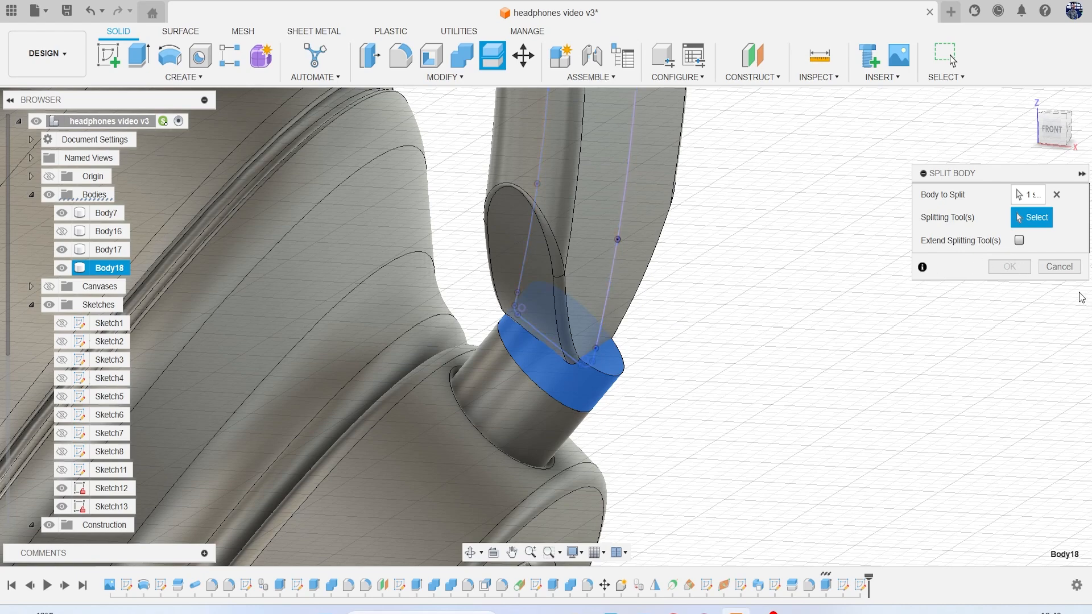
key(Escape)
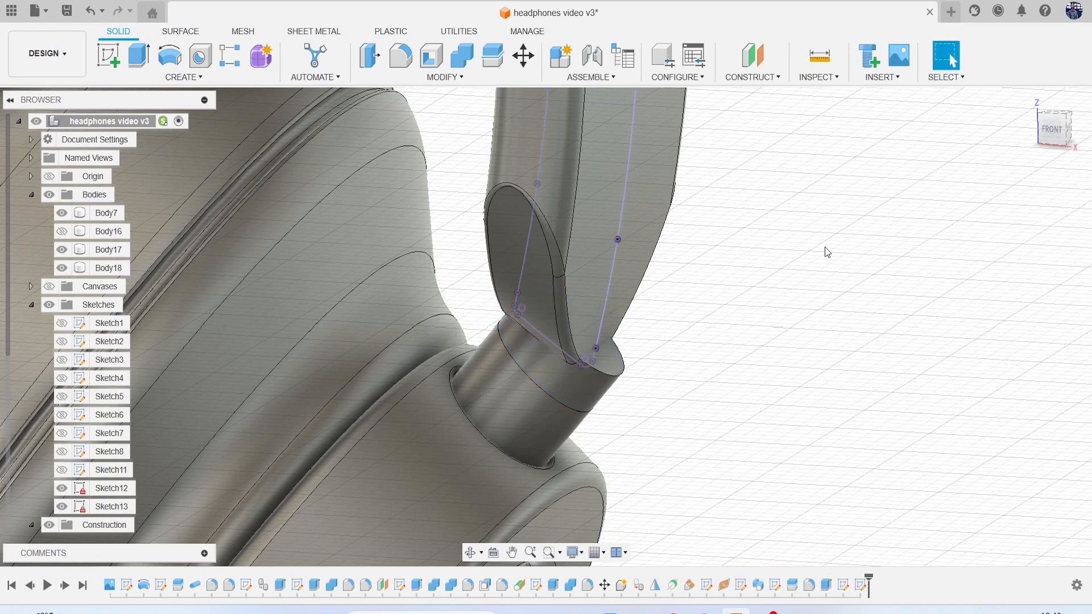
Hide the bodies and open the projected headband outline sketch, Sketch13, for editing
click(1050, 137)
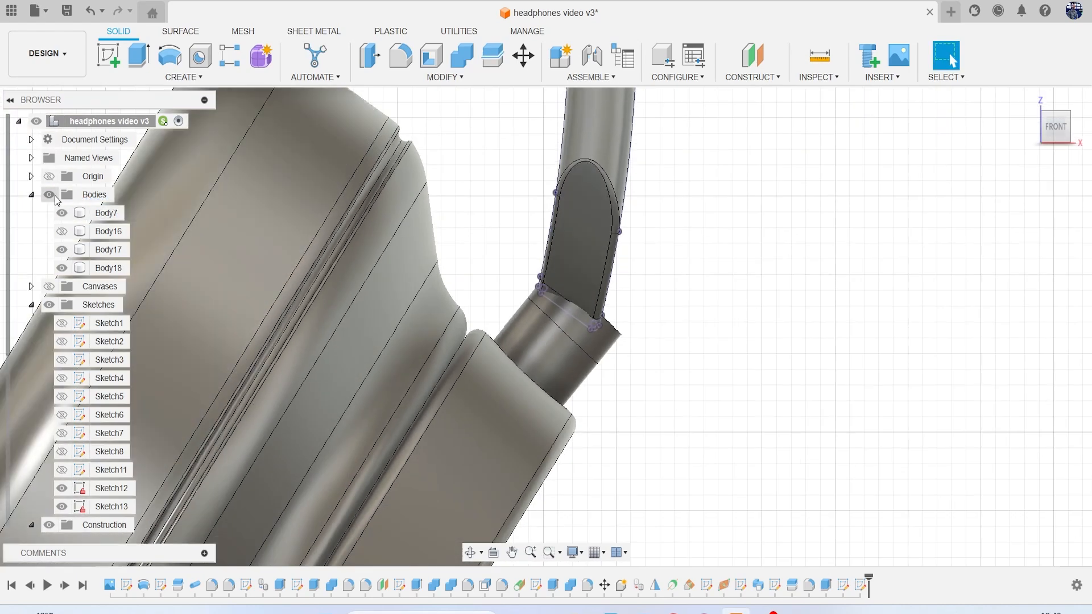
click(54, 196)
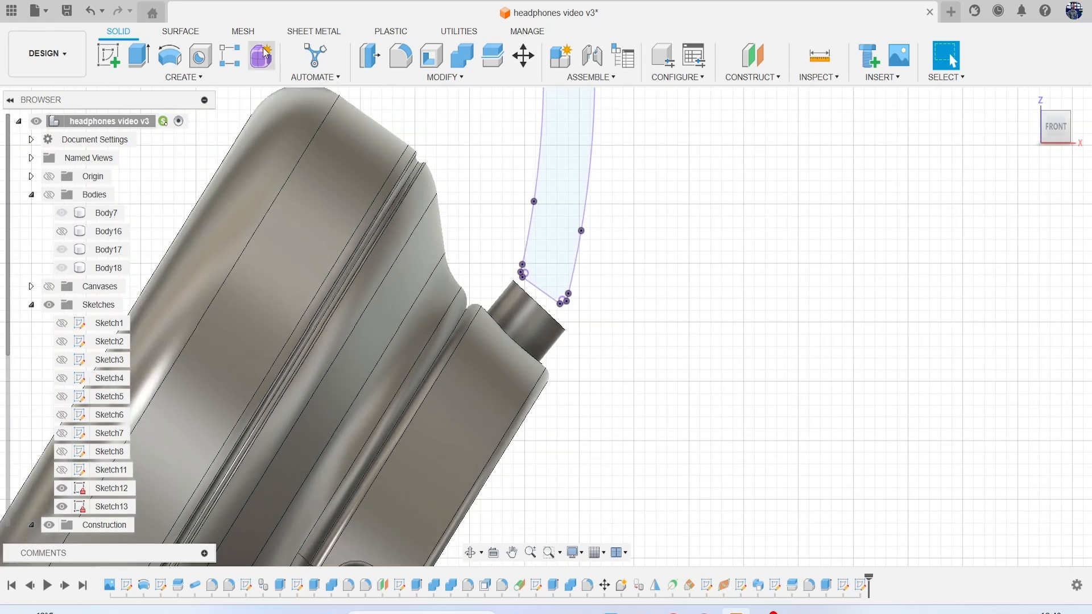
click(183, 77)
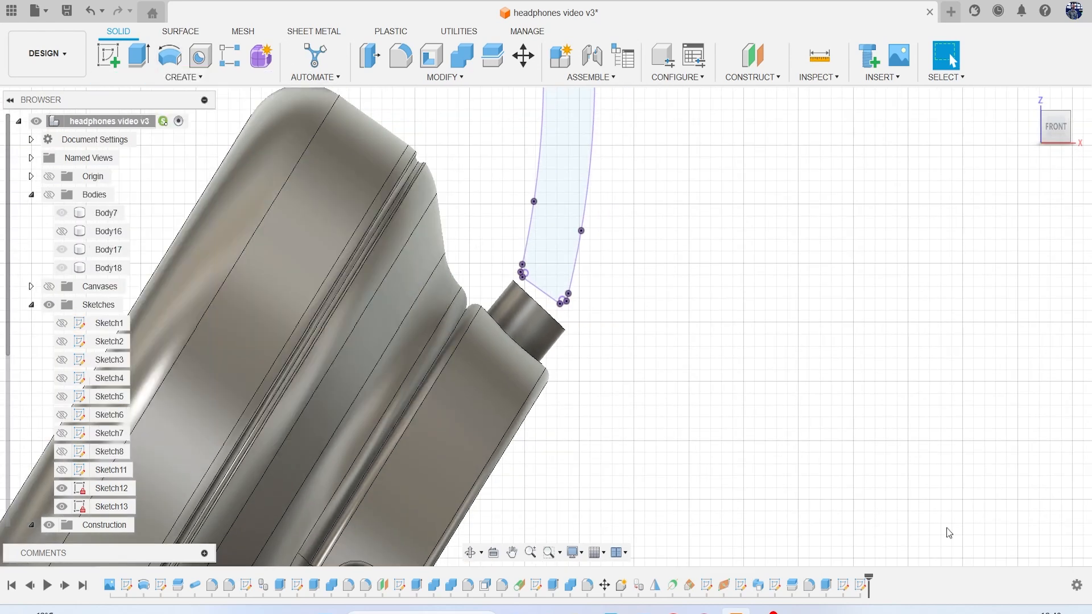
right_click(862, 586)
click(904, 415)
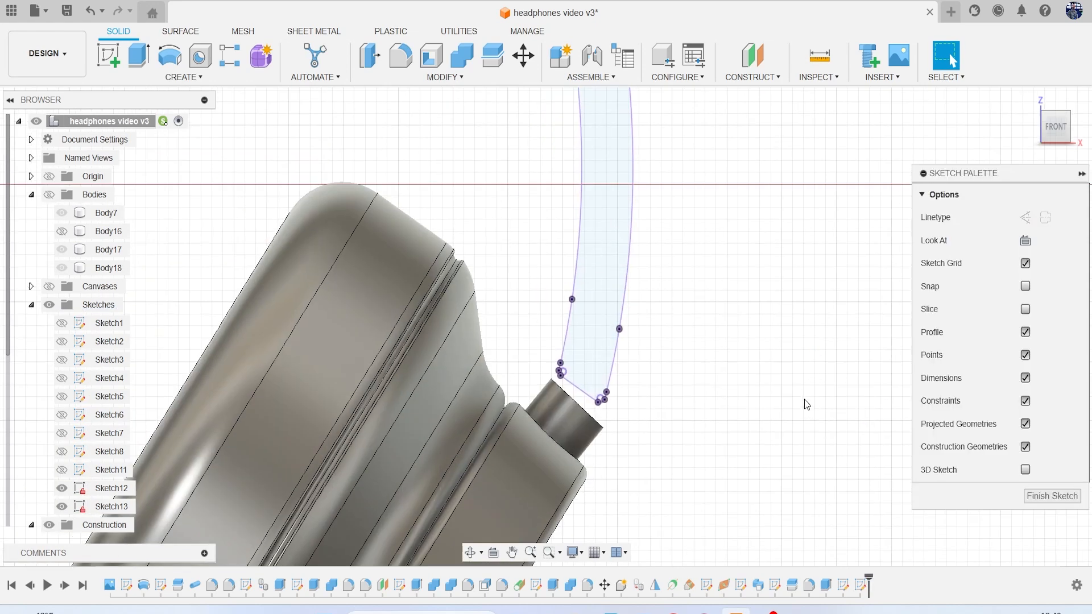
Trace the lower section of the projected headband's outer edge with a three-point arc
click(165, 78)
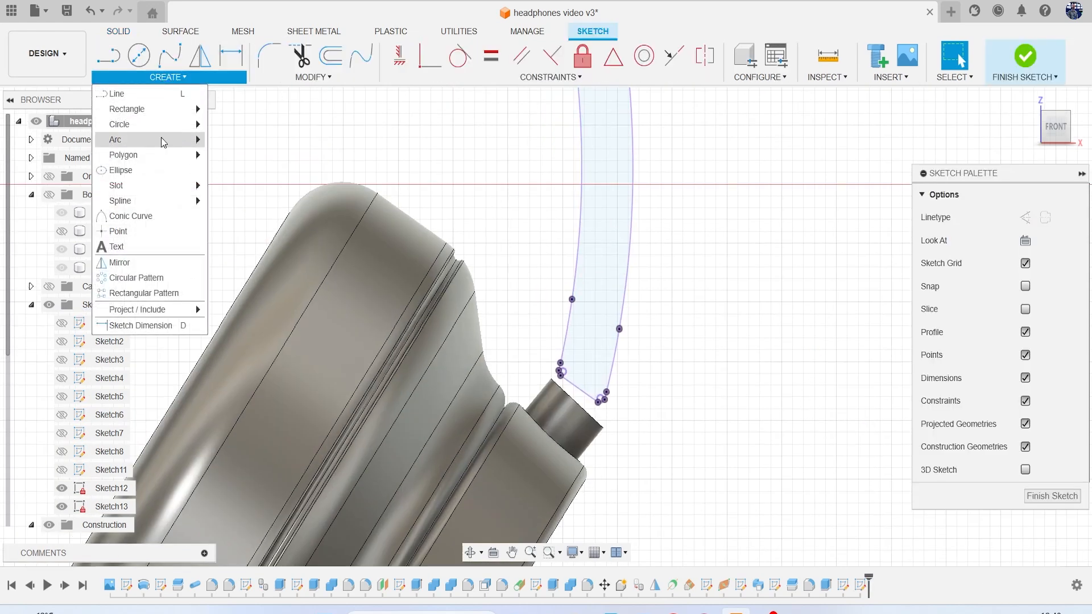
mouse_move(161, 140)
click(224, 138)
scroll(629, 370, up, 5)
scroll(609, 401, up, 1)
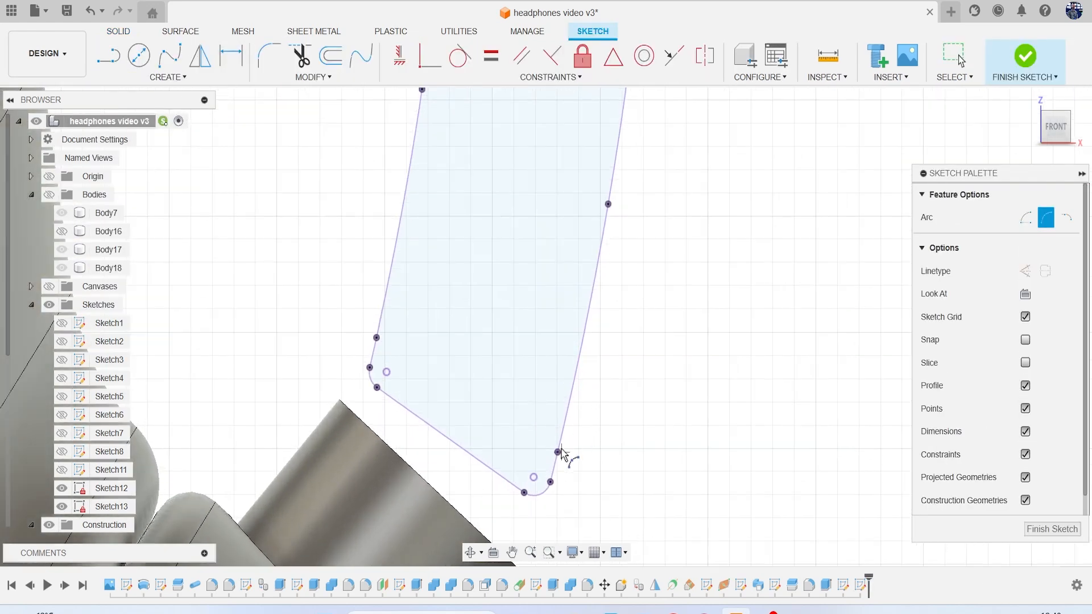
click(608, 204)
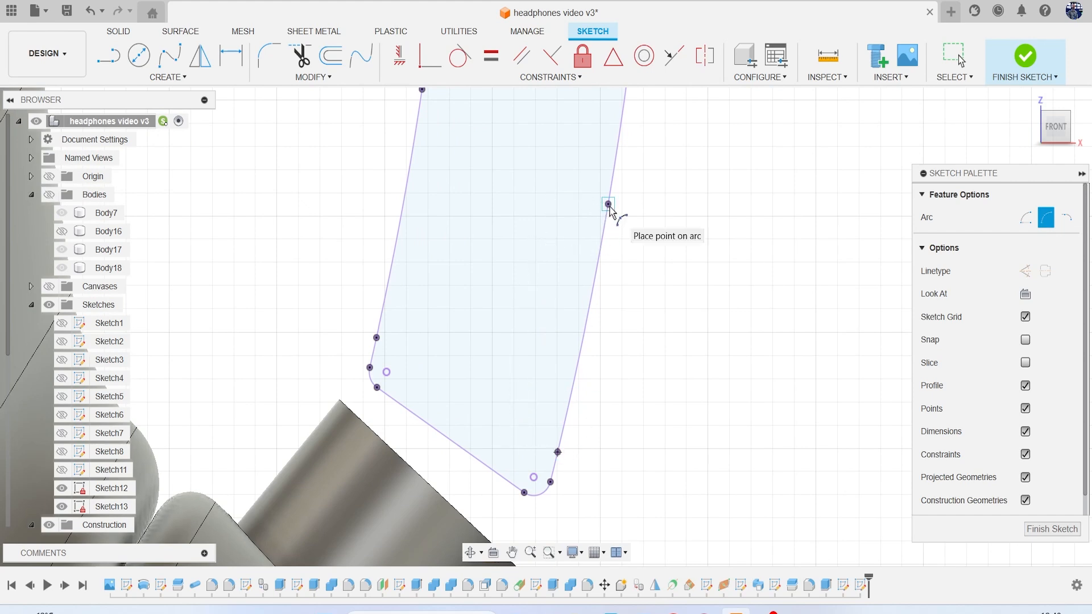
click(591, 326)
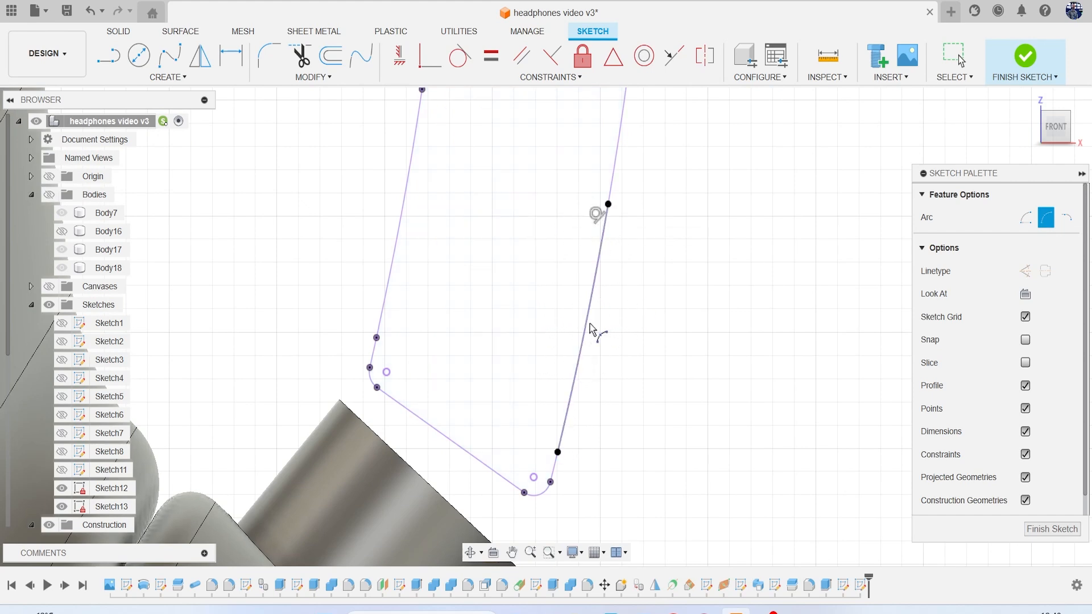
key(Escape)
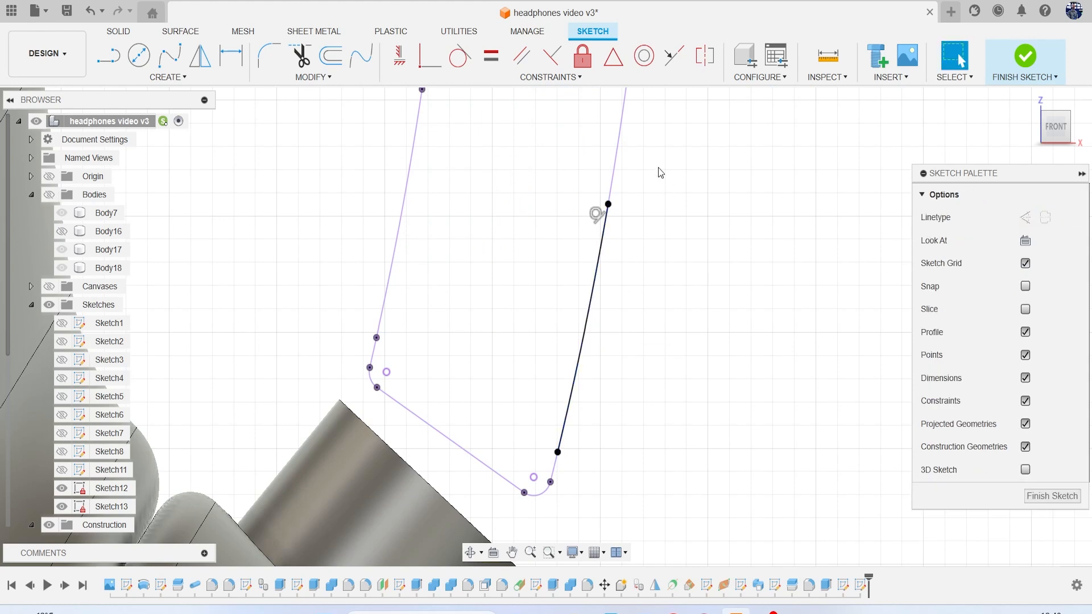
Delete the projected headband outline, keeping only the traced arc, and finish the sketch
double_click(612, 171)
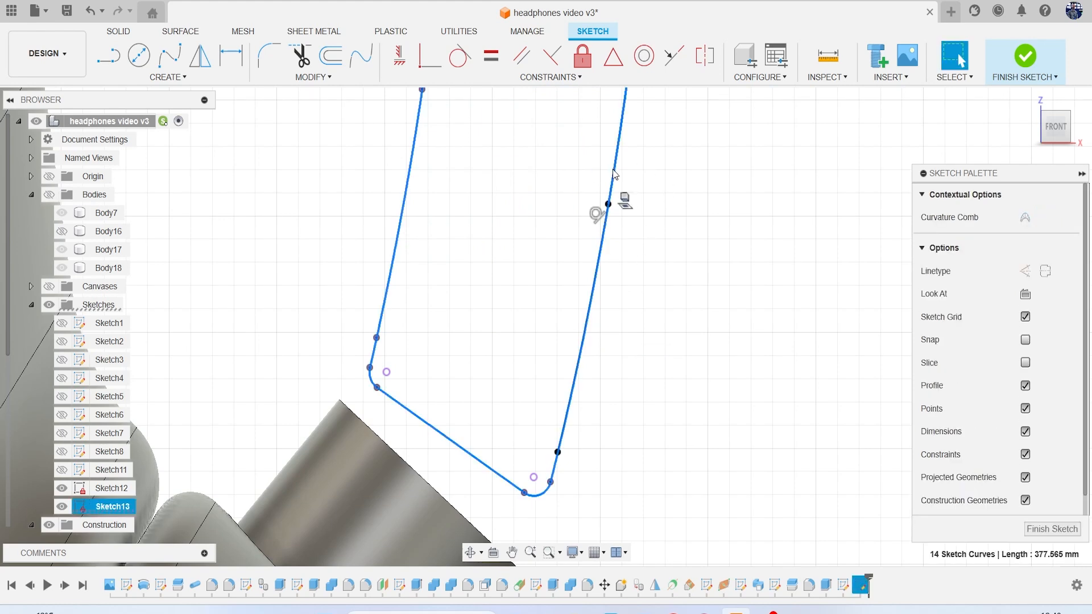
key(Delete)
click(1025, 57)
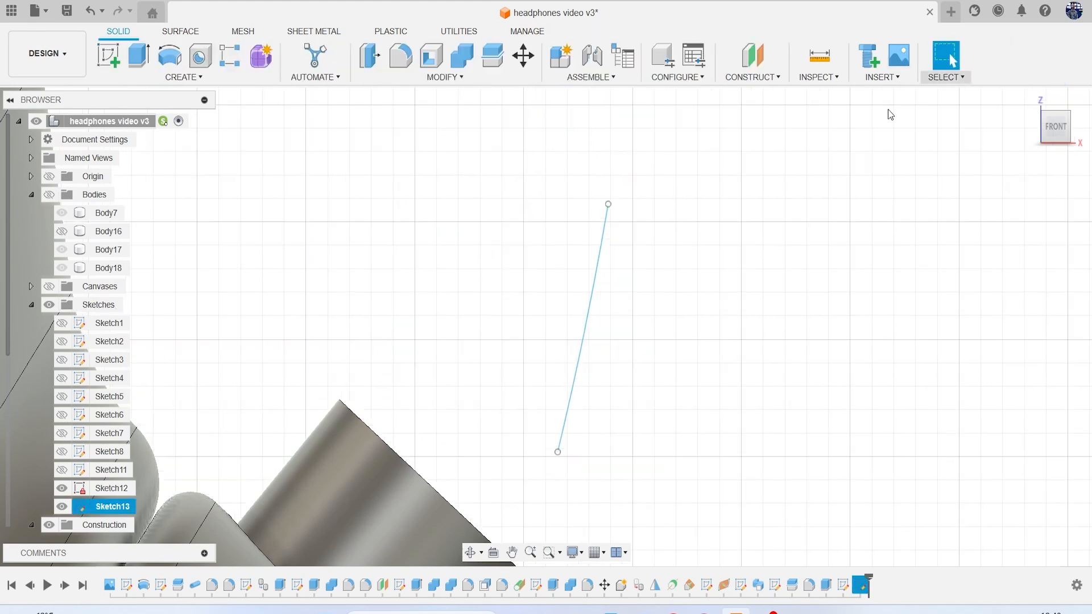
Show the bodies again and split the pin's upper section, Body18, along the traced arc in Sketch13
click(50, 196)
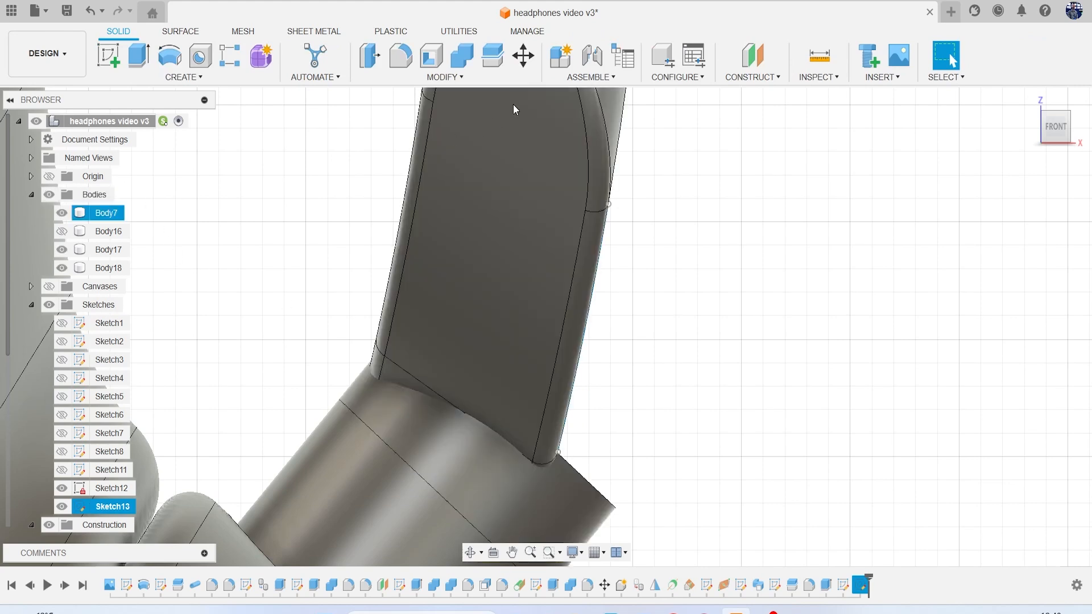
click(493, 55)
click(572, 490)
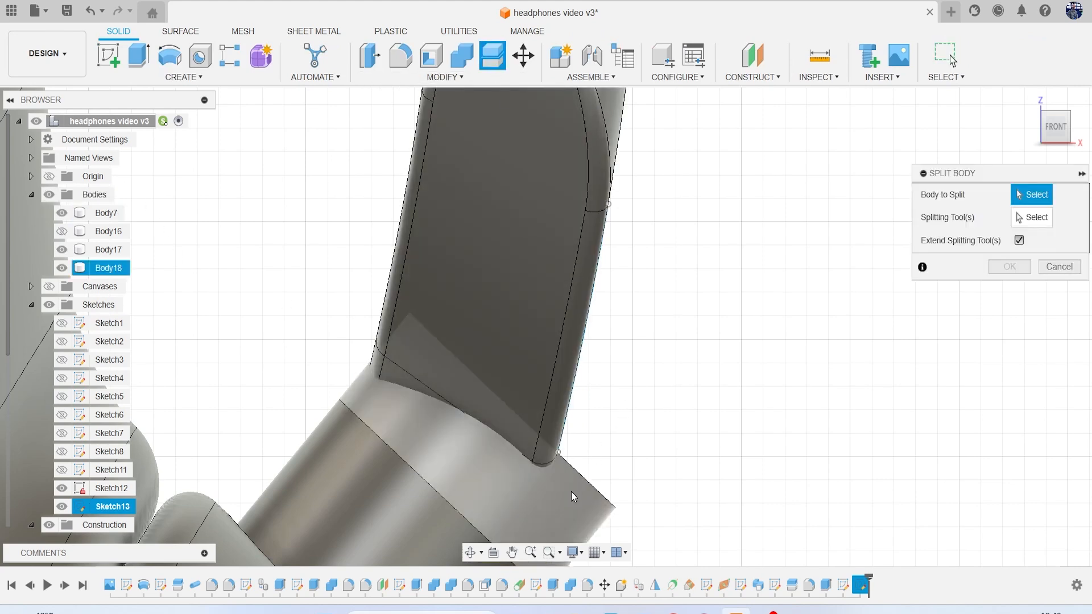
click(1021, 220)
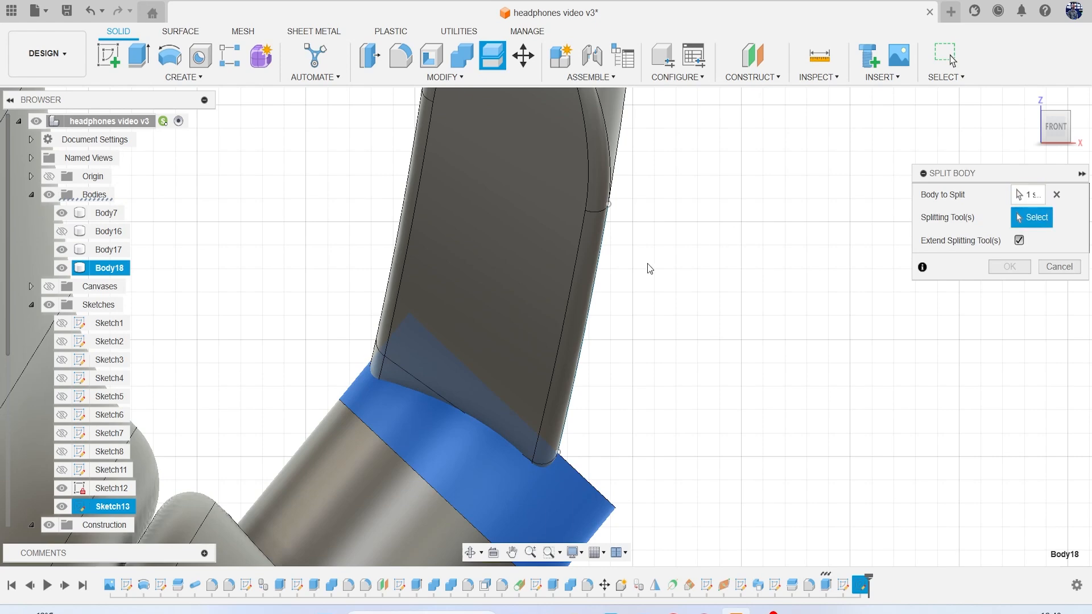
click(596, 303)
middle_drag(659, 344, 789, 165)
click(1009, 265)
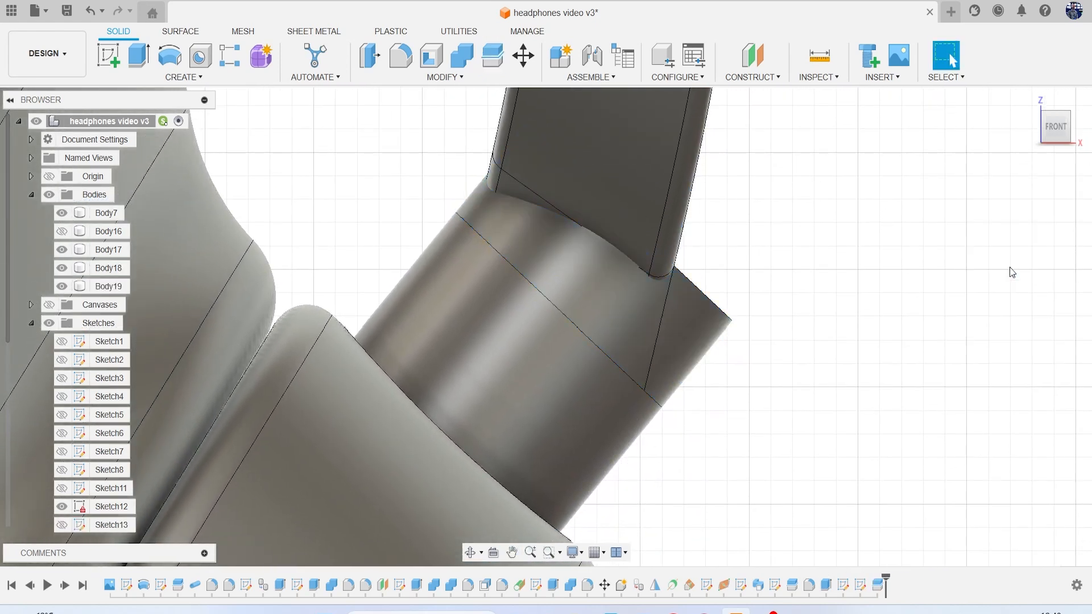
Split the pin's lower section along the same traced arc, making Sketch13 visible for use as the splitting tool
click(506, 60)
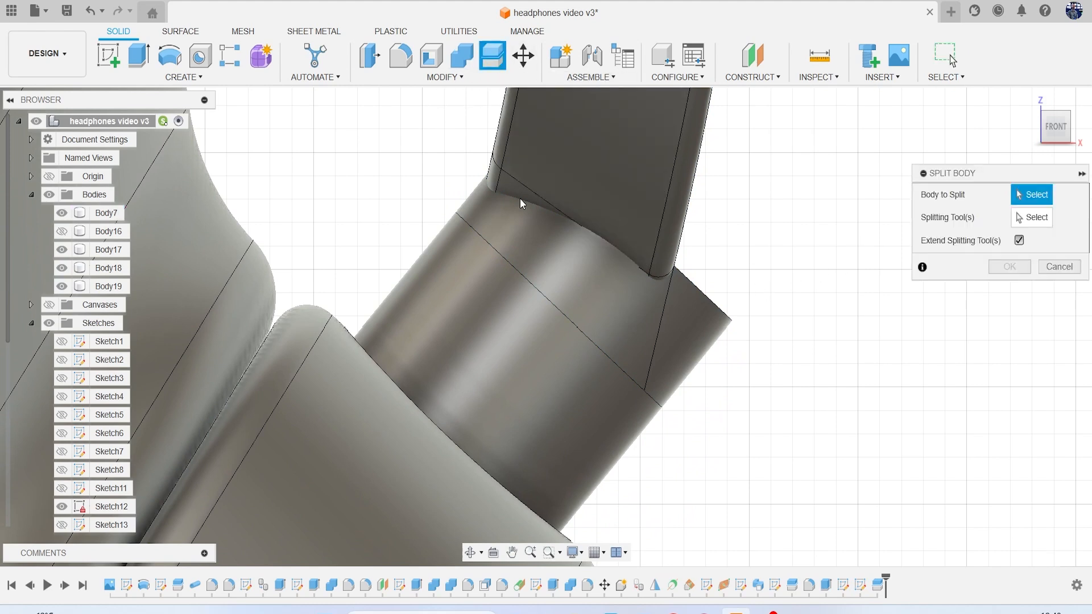
click(547, 381)
scroll(796, 192, down, 2)
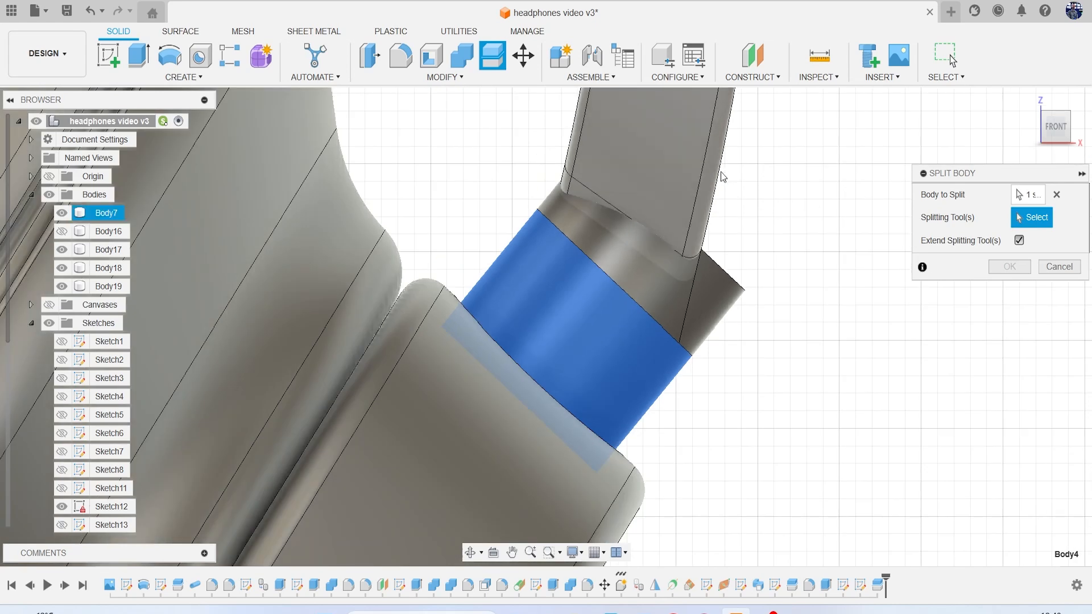
scroll(104, 343, down, 3)
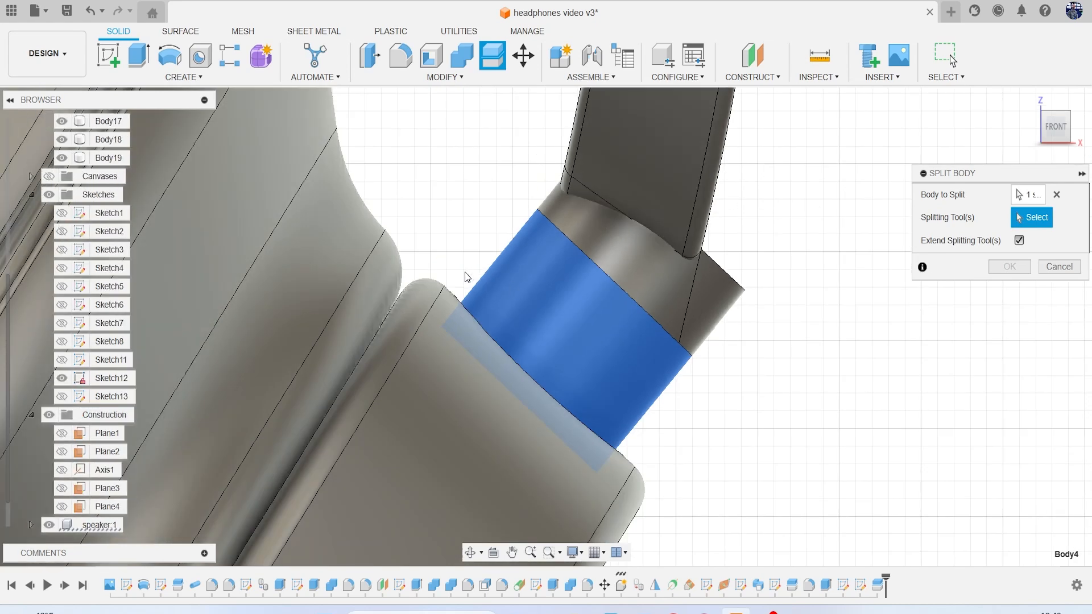
click(64, 396)
middle_drag(506, 302, 342, 423)
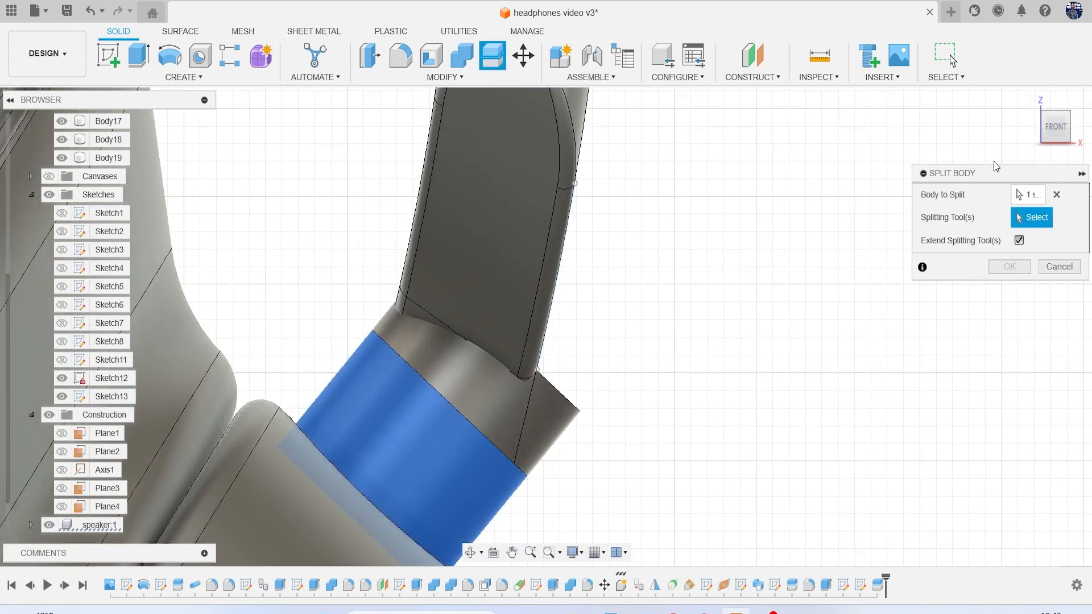
click(568, 222)
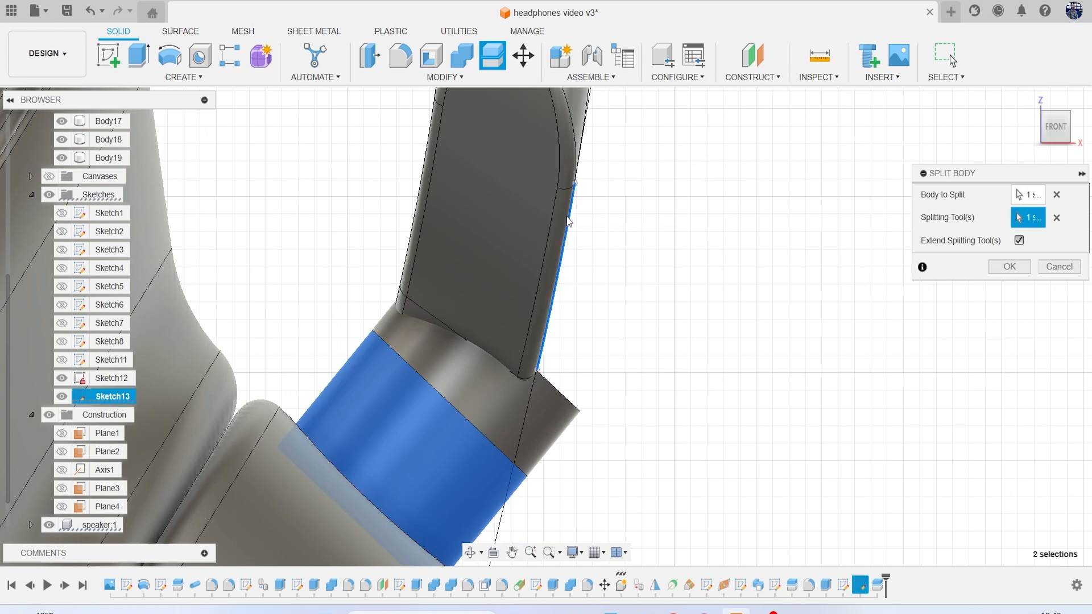
click(1008, 272)
Hide Sketch12, Sketch13 and the cut-off piece Body19, and toggle the other bodies' visibility to identify them
scroll(762, 352, down, 3)
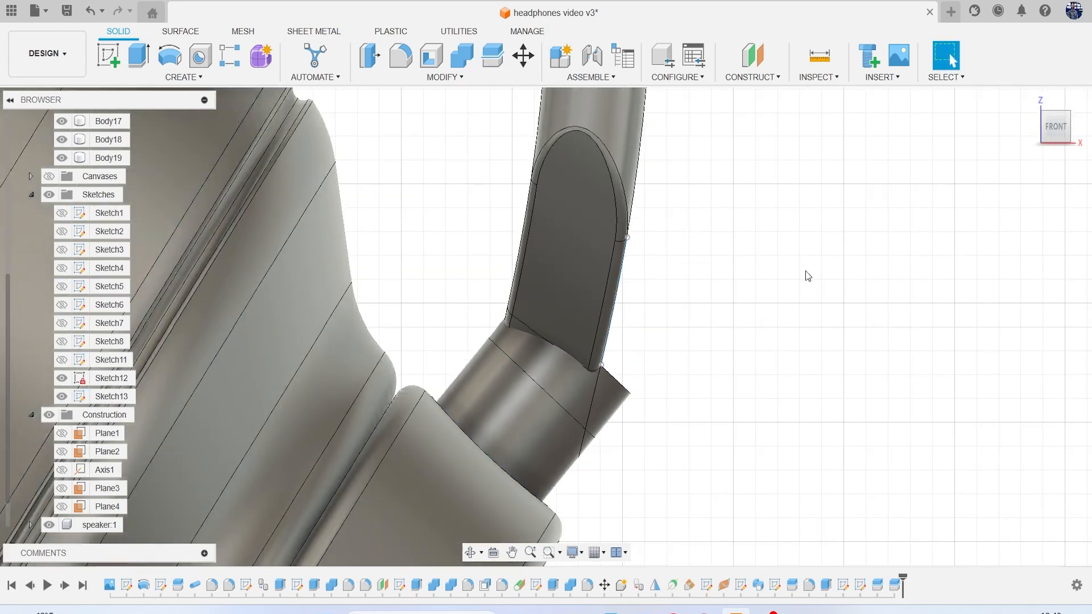
drag(1056, 131, 1036, 134)
shift+middle_drag(566, 326, 573, 326)
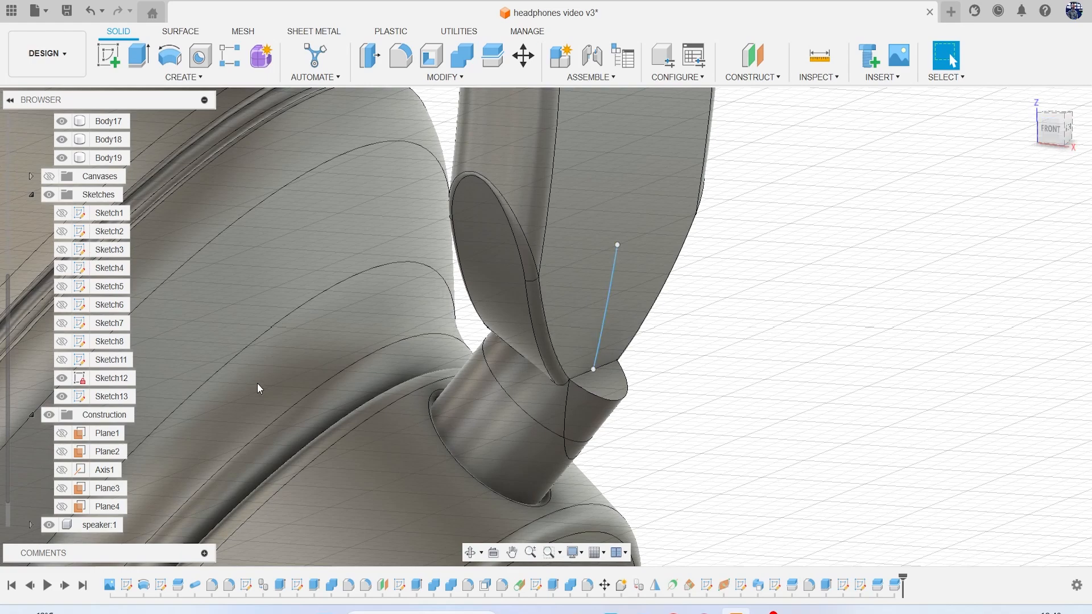
click(61, 378)
scroll(88, 295, up, 3)
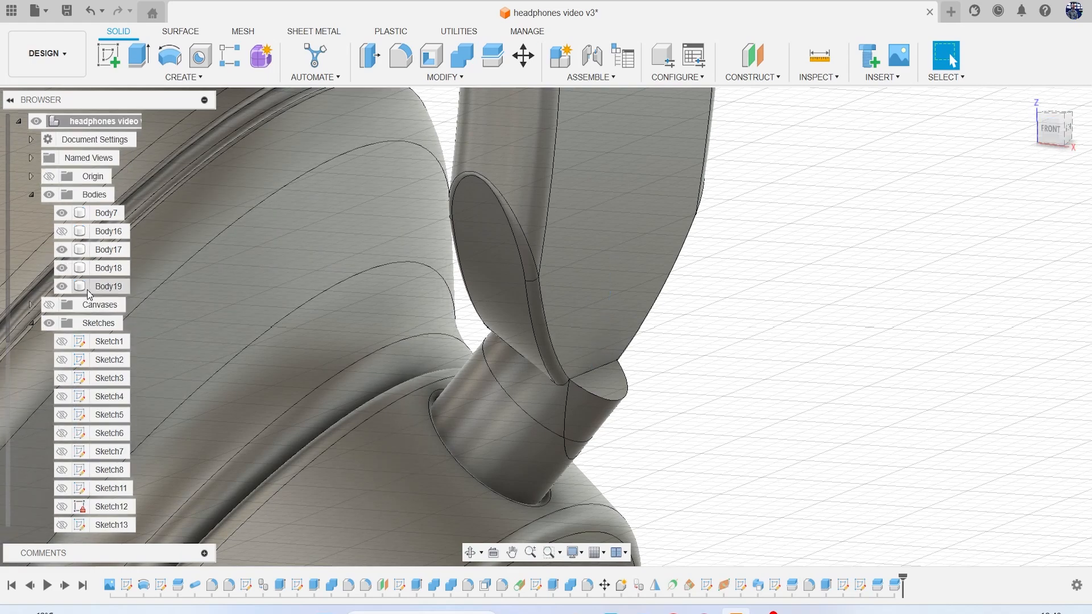
click(67, 285)
click(64, 268)
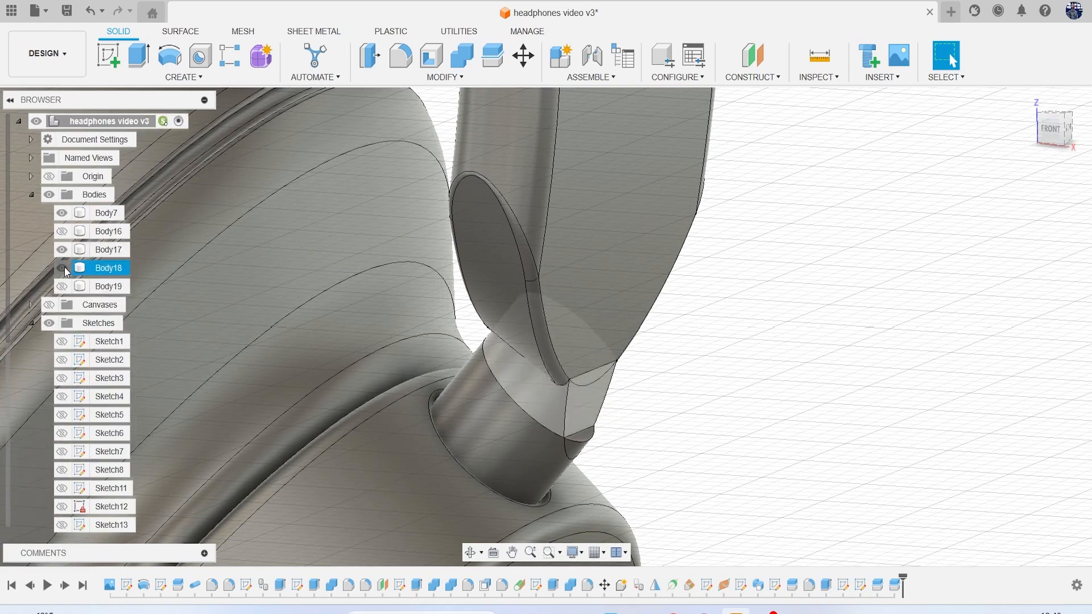
click(64, 267)
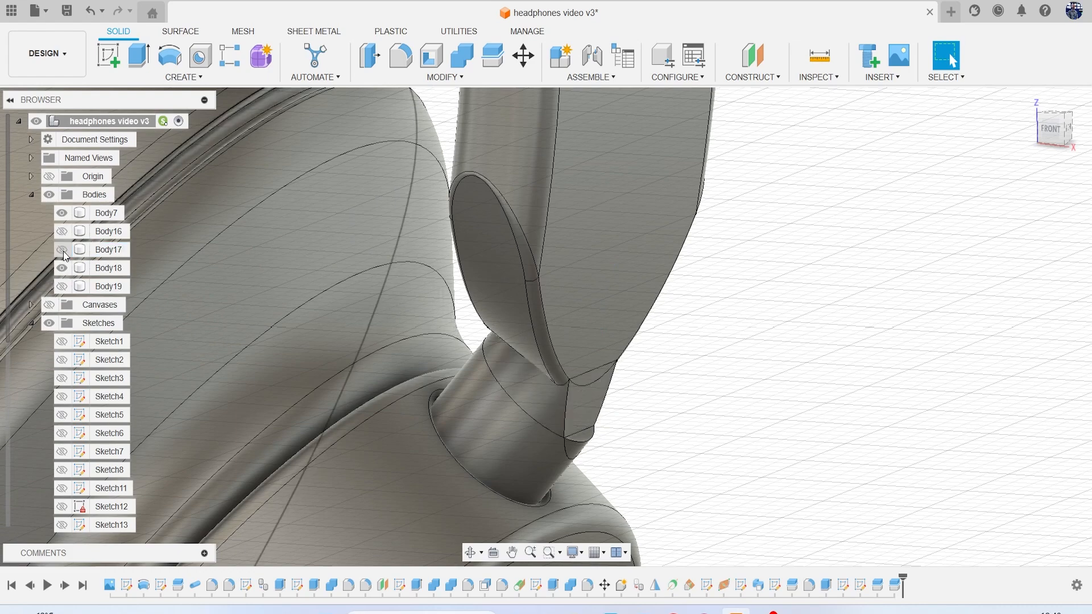
click(62, 214)
click(62, 214)
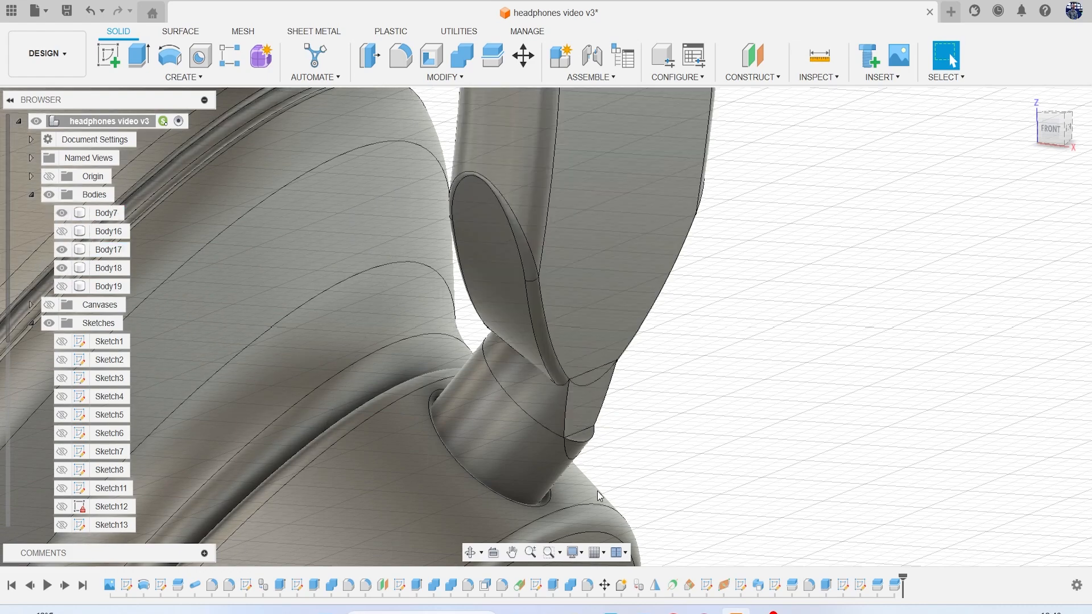
Hide the cut-off piece Body19 again and cut the headband body out of the pin with Combine, keeping the tool body
scroll(564, 443, up, 2)
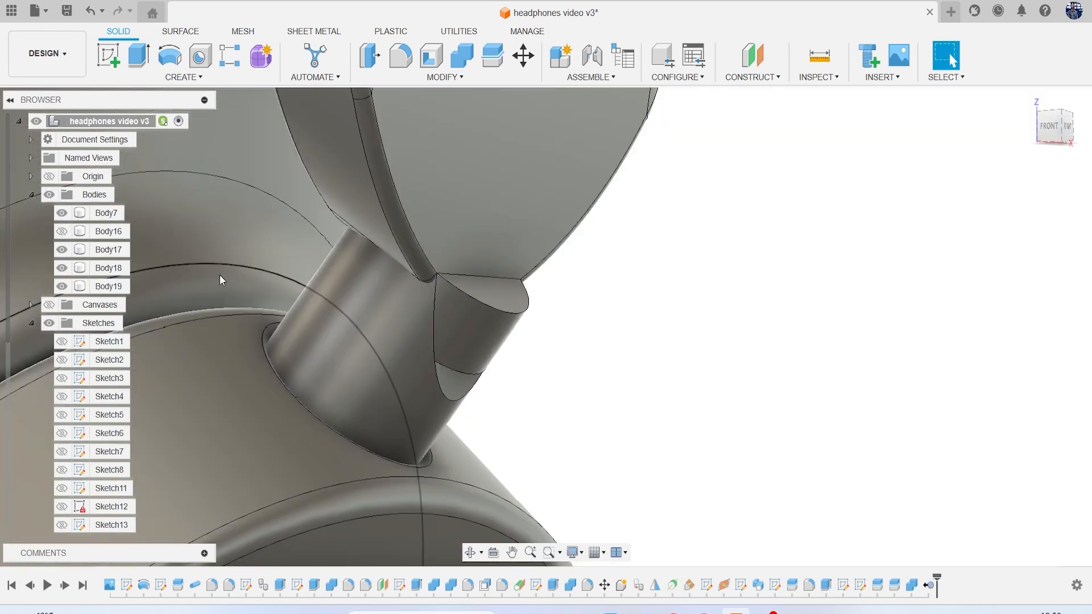
click(62, 286)
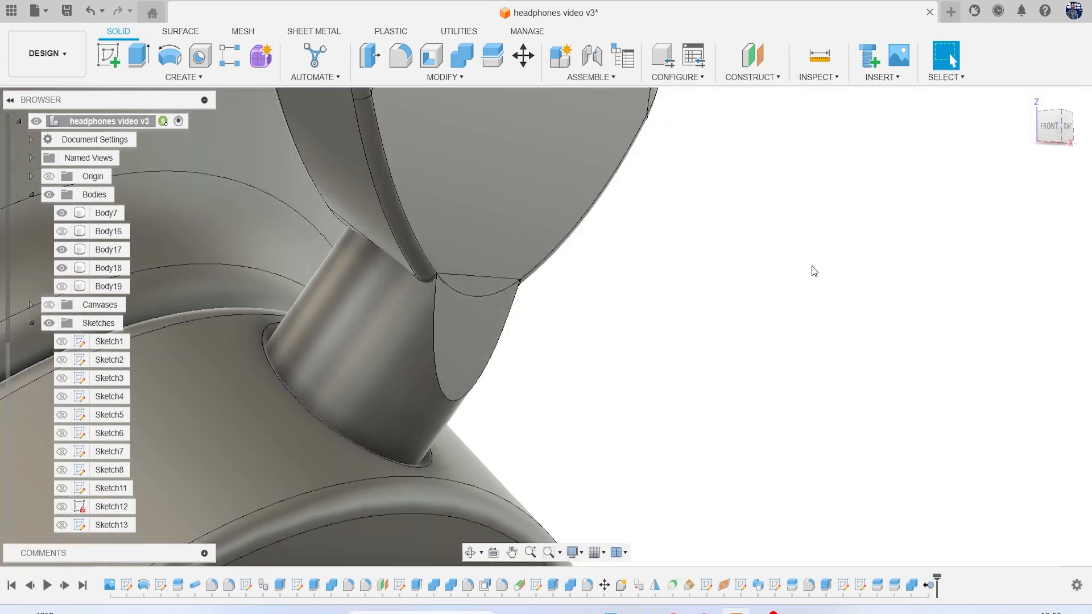
scroll(812, 268, down, 4)
mouse_move(1049, 138)
mouse_down()
mouse_move(1027, 132)
mouse_move(1046, 131)
mouse_up()
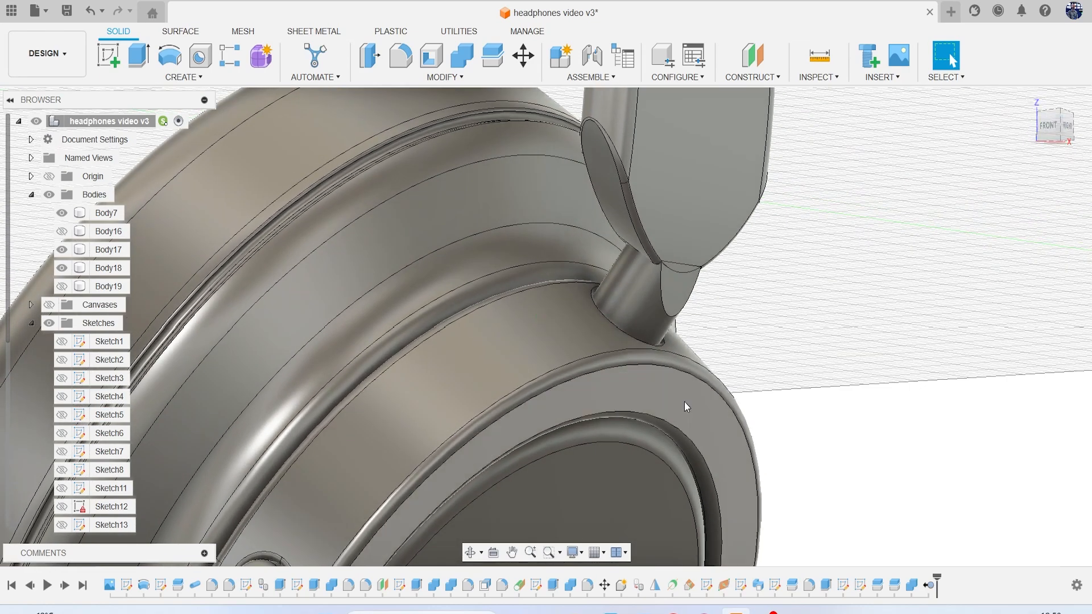
click(462, 55)
scroll(646, 302, up, 3)
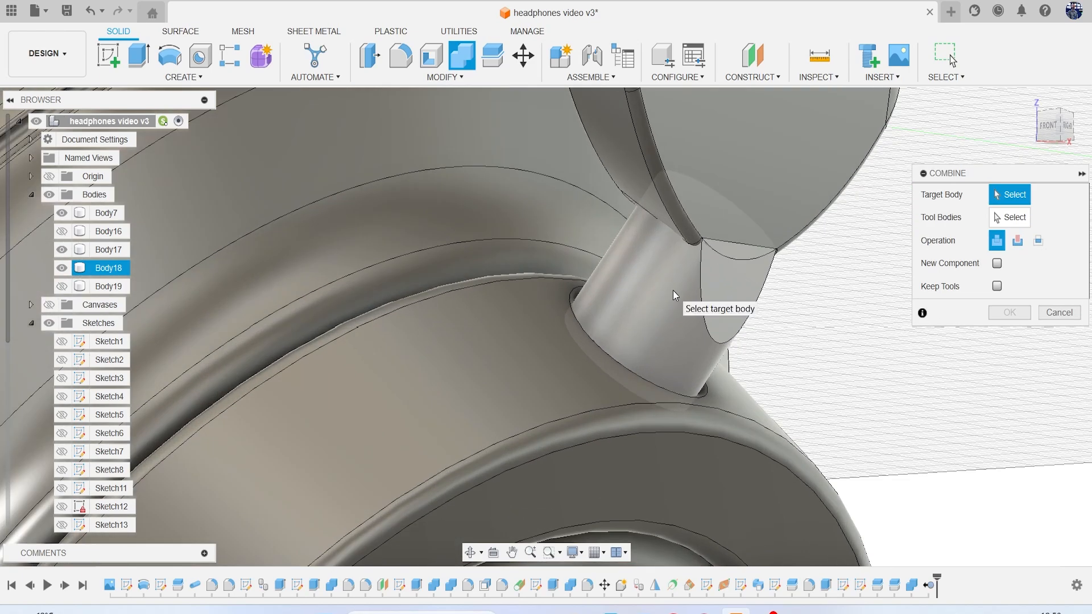
click(673, 290)
click(732, 171)
click(1017, 241)
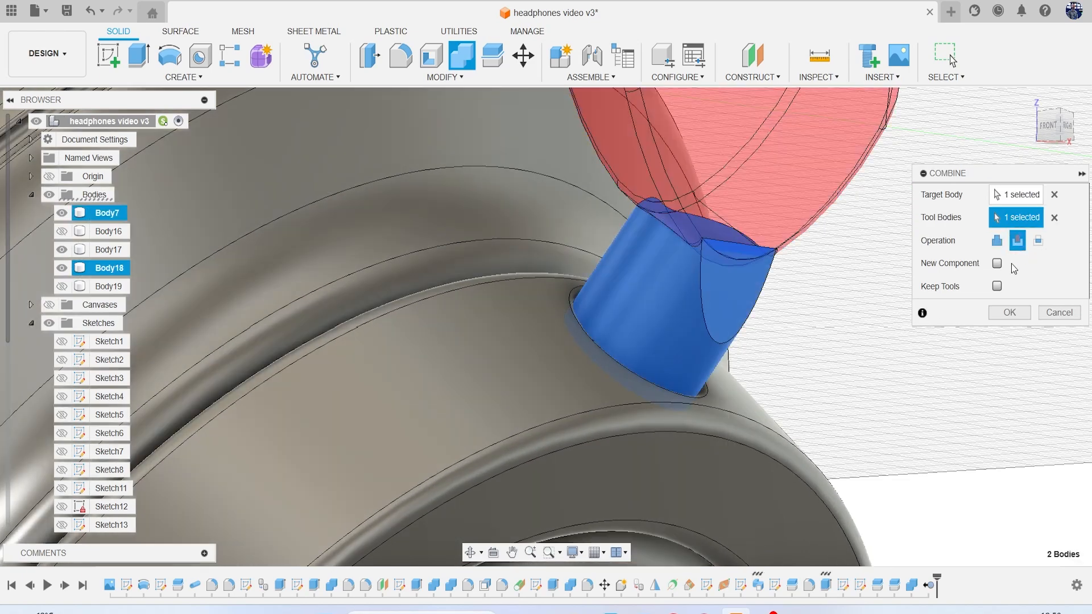
click(1008, 312)
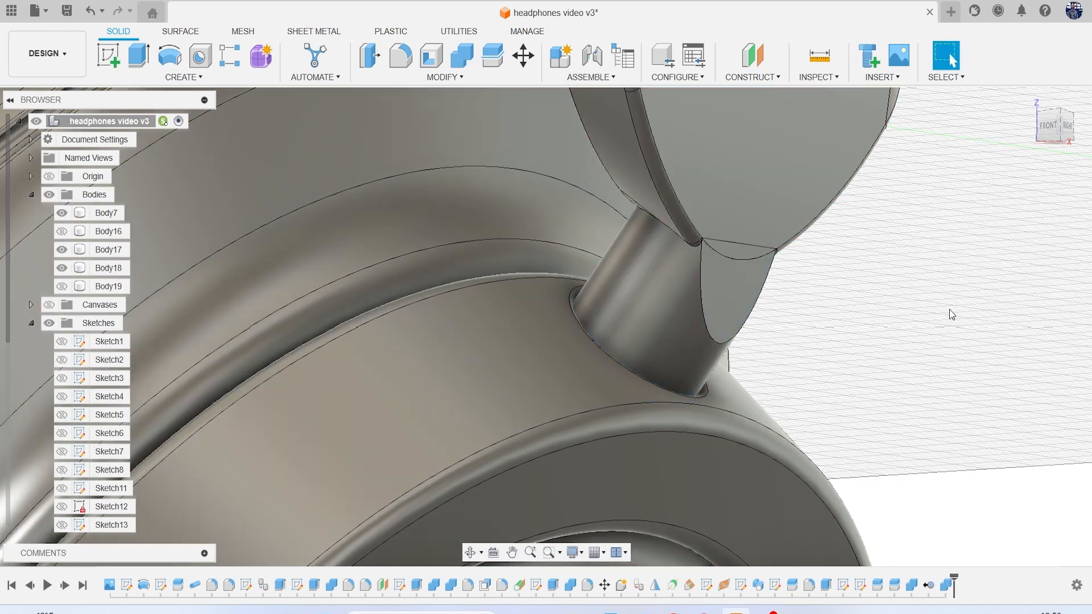
Hide the headband body, Body7, to expose the cut upper end of the pin
scroll(785, 293, up, 5)
scroll(637, 279, down, 5)
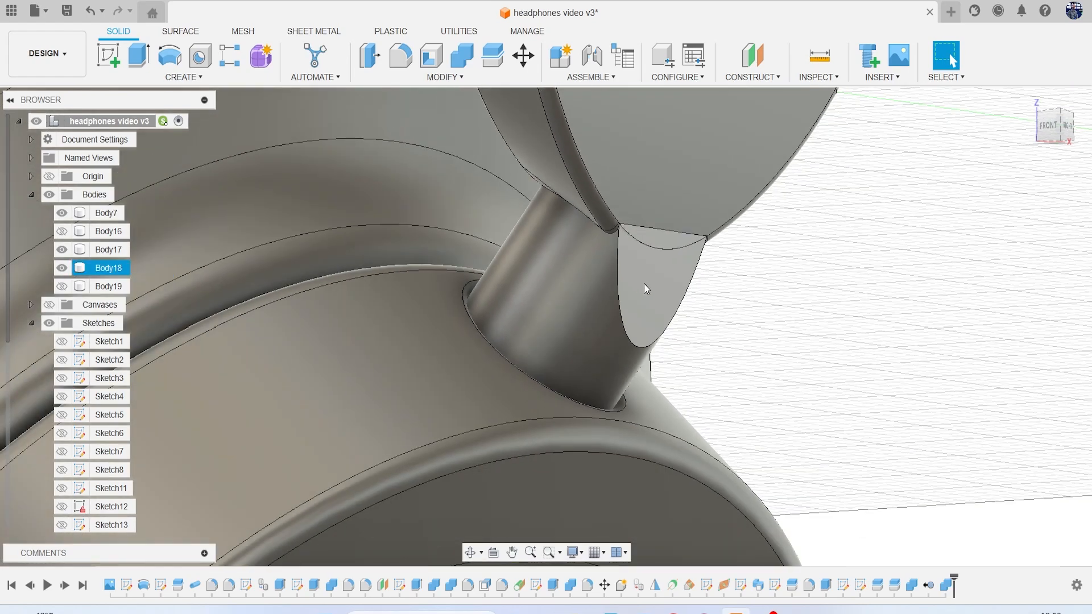
scroll(654, 254, up, 2)
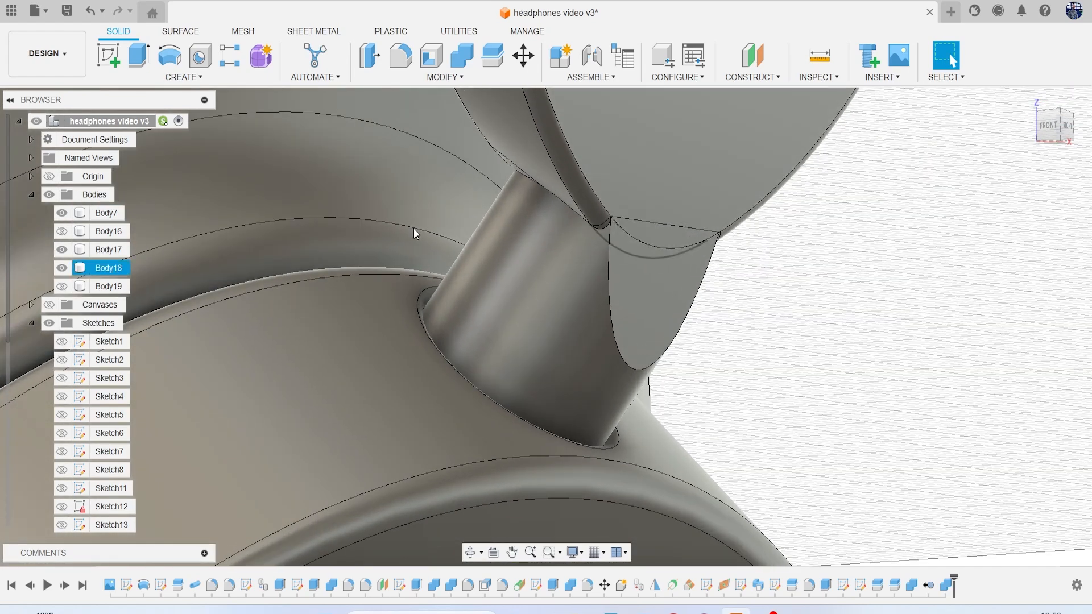
click(61, 212)
scroll(682, 228, up, 3)
scroll(682, 228, up, 1)
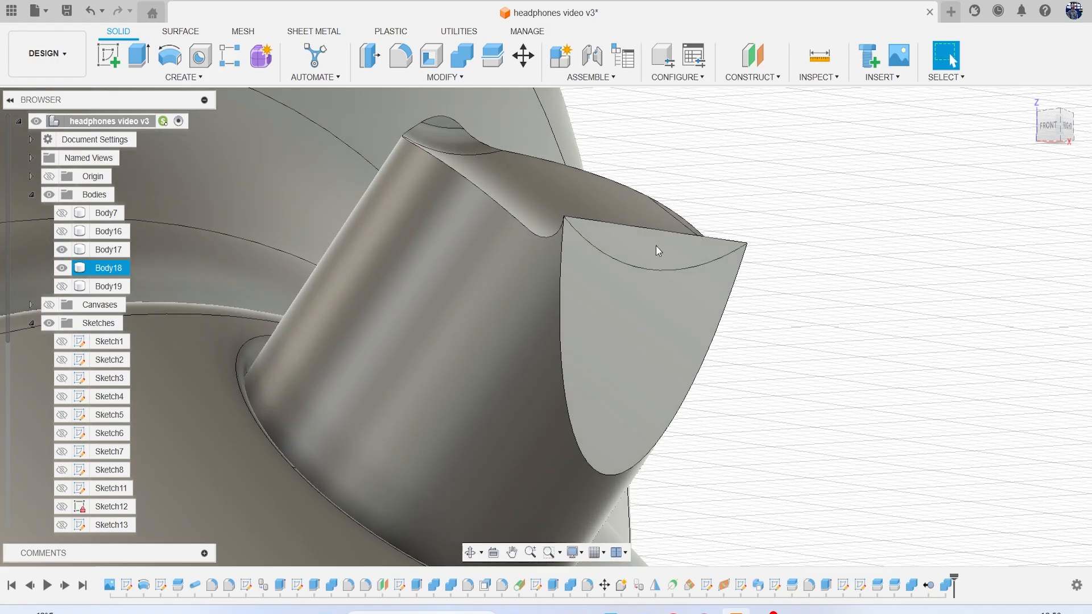
Try to delete the thin curved face on the outer side of the pin's cut end
scroll(799, 224, down, 1)
drag(1050, 132, 1087, 163)
scroll(671, 159, up, 2)
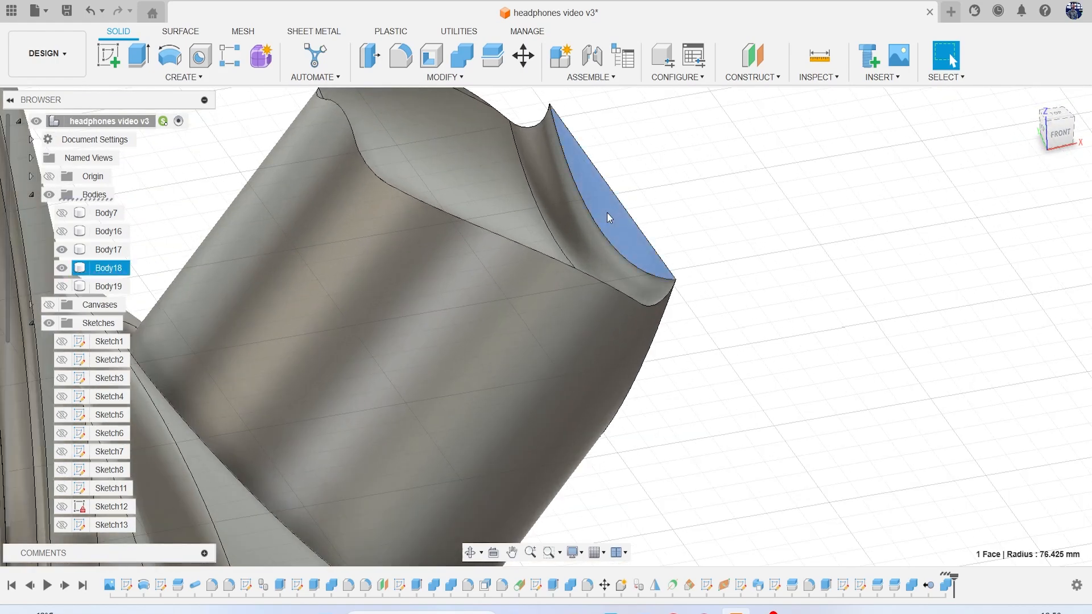
key(Delete)
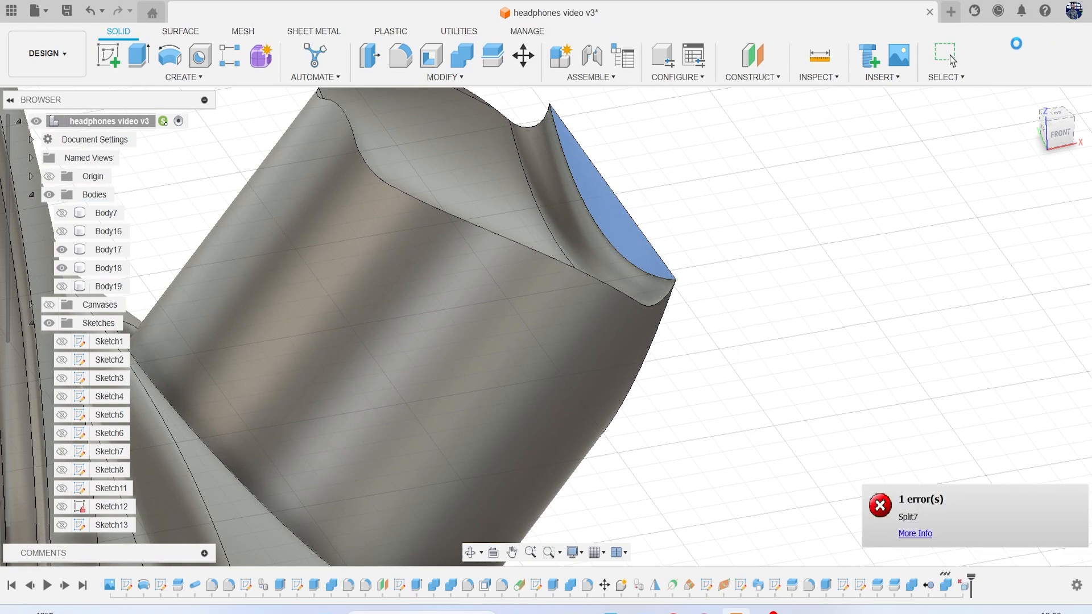
mouse_move(1056, 134)
mouse_down()
mouse_move(979, 130)
mouse_move(996, 107)
mouse_up()
scroll(795, 352, down, 3)
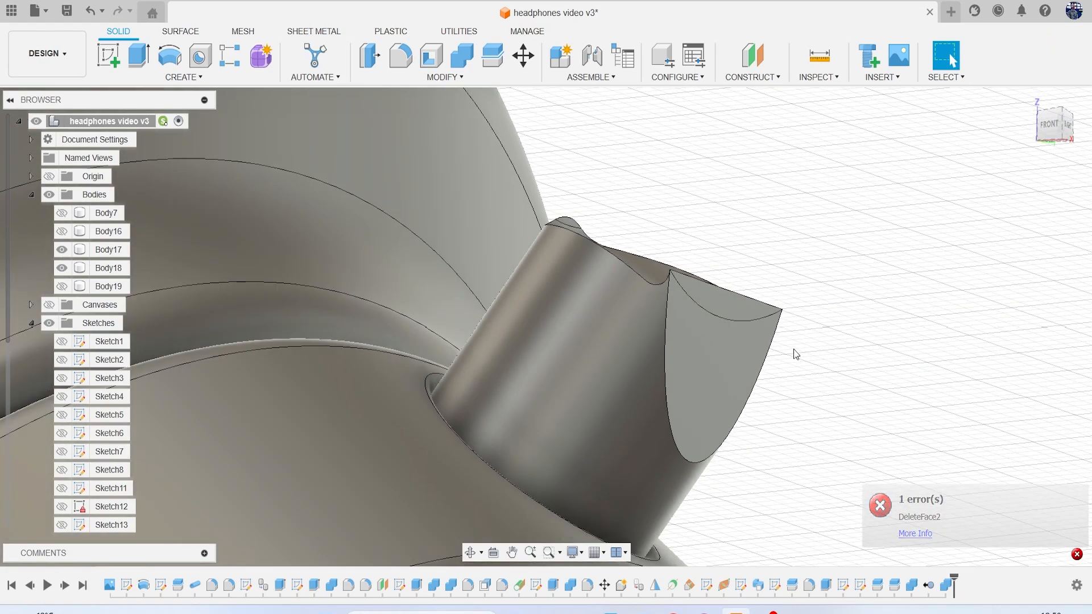
Fillet the recessed end faces of the pin, where the headband fits, with a 0.1 mm radius
drag(1063, 130, 1069, 142)
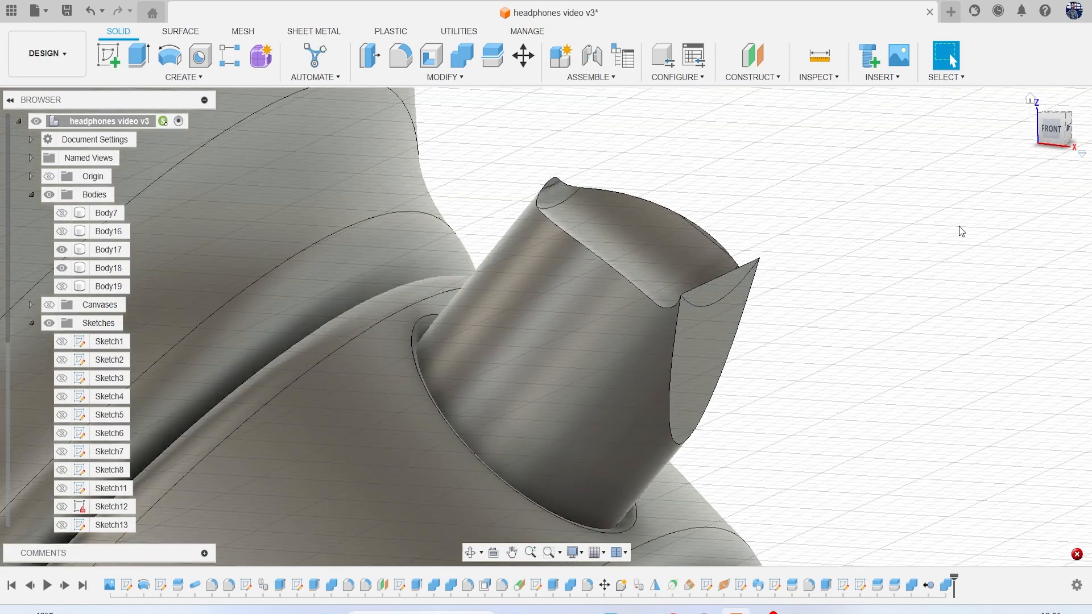
key(f)
scroll(684, 262, up, 5)
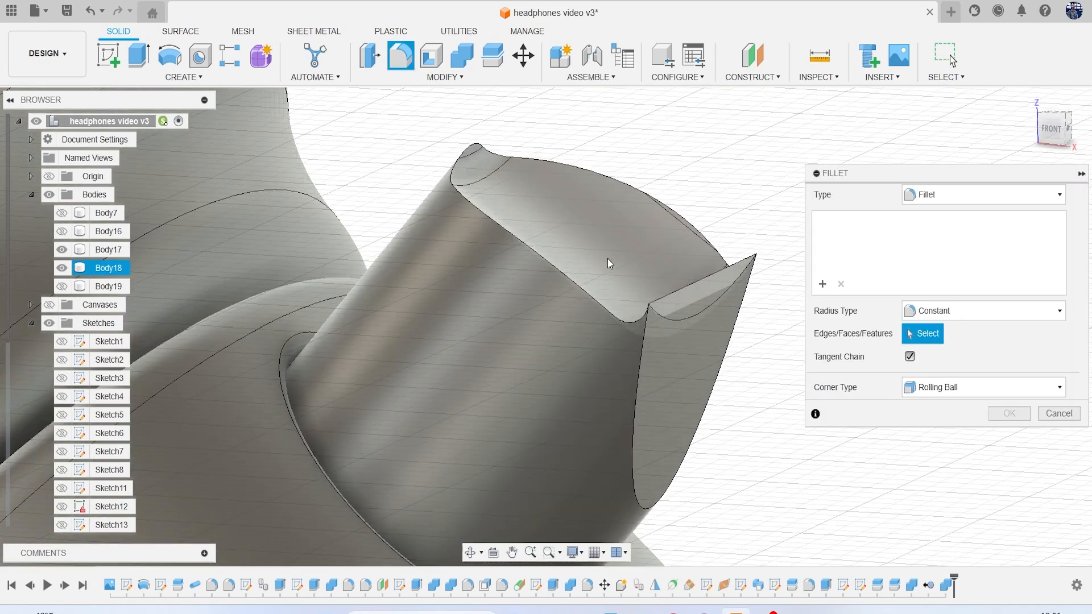
click(608, 258)
text(.1)
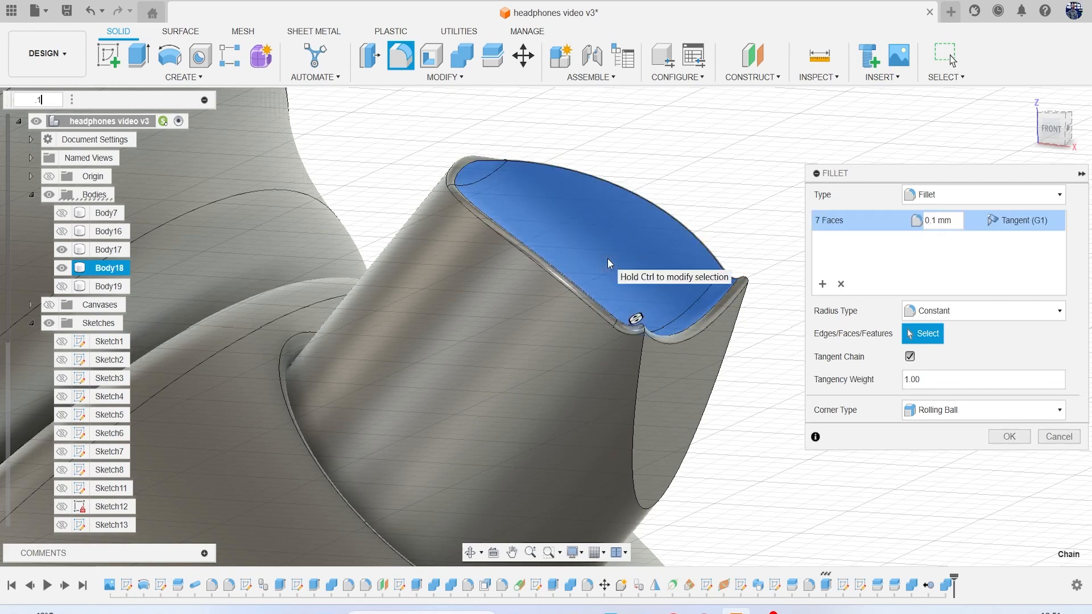
key(Return)
Show the headband body, Body7, again and check the hidden bodies Body16 and Body19
click(61, 214)
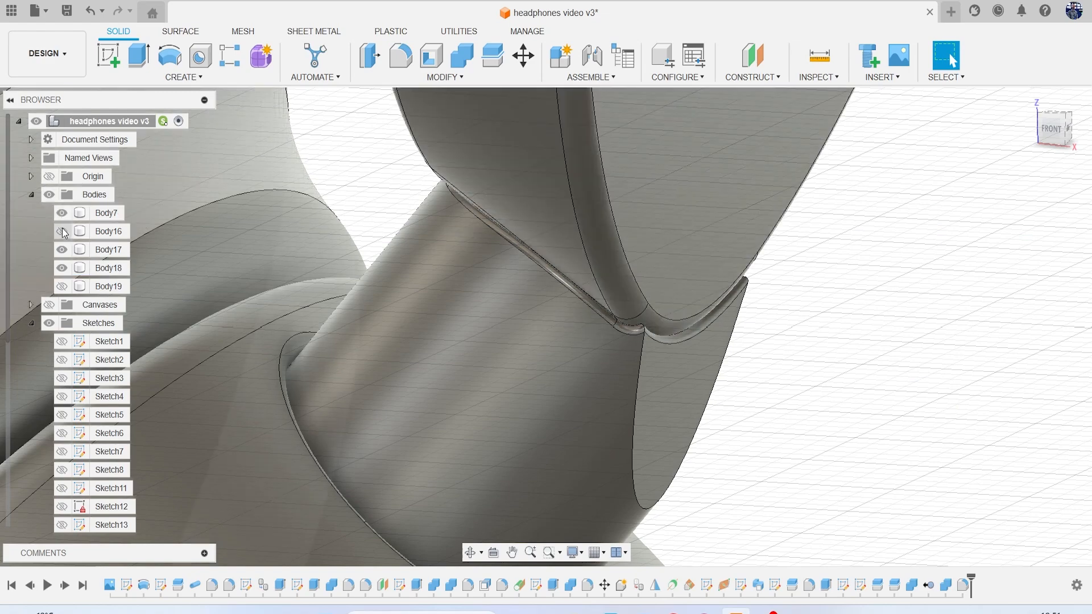
click(61, 232)
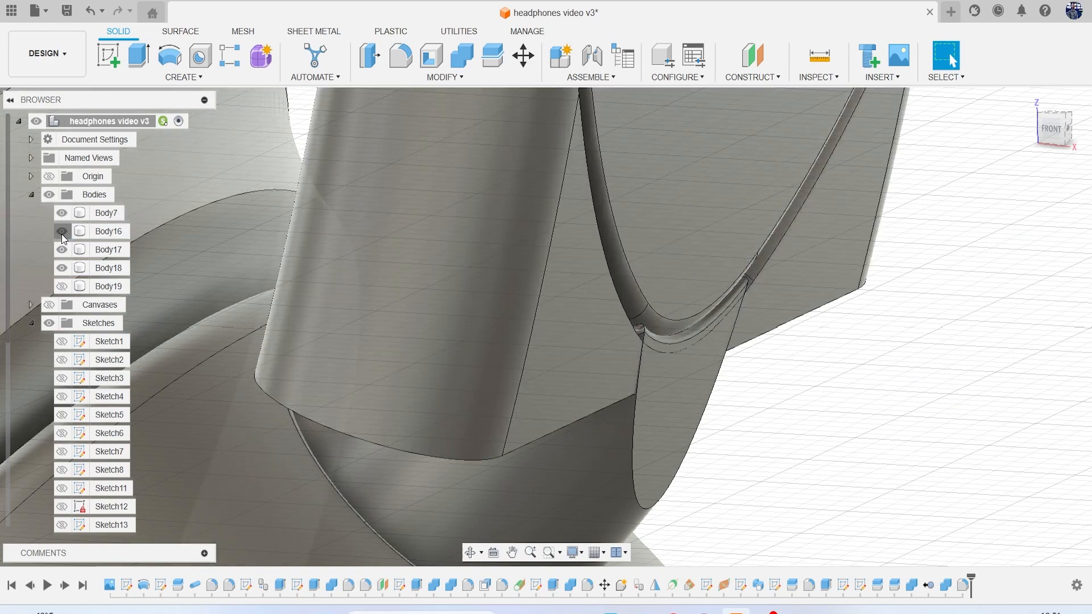
click(58, 284)
click(59, 284)
Fillet the edge chain around the pin's curved cut-out face, just below the headband's end, with a 0.2 mm radius
scroll(754, 196, down, 3)
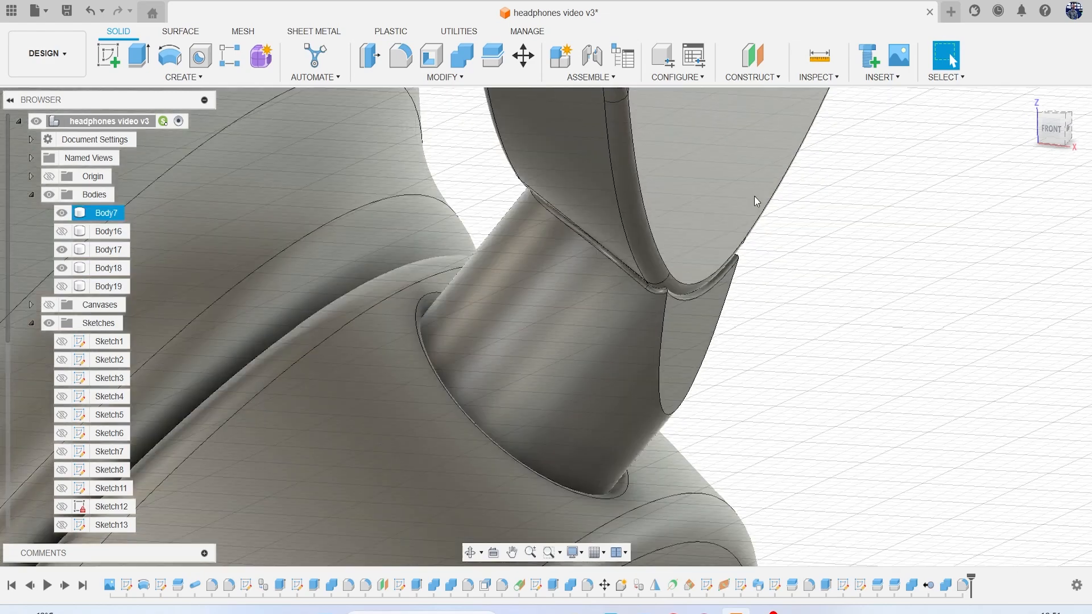
drag(1051, 132, 1001, 103)
scroll(664, 315, up, 2)
key(f)
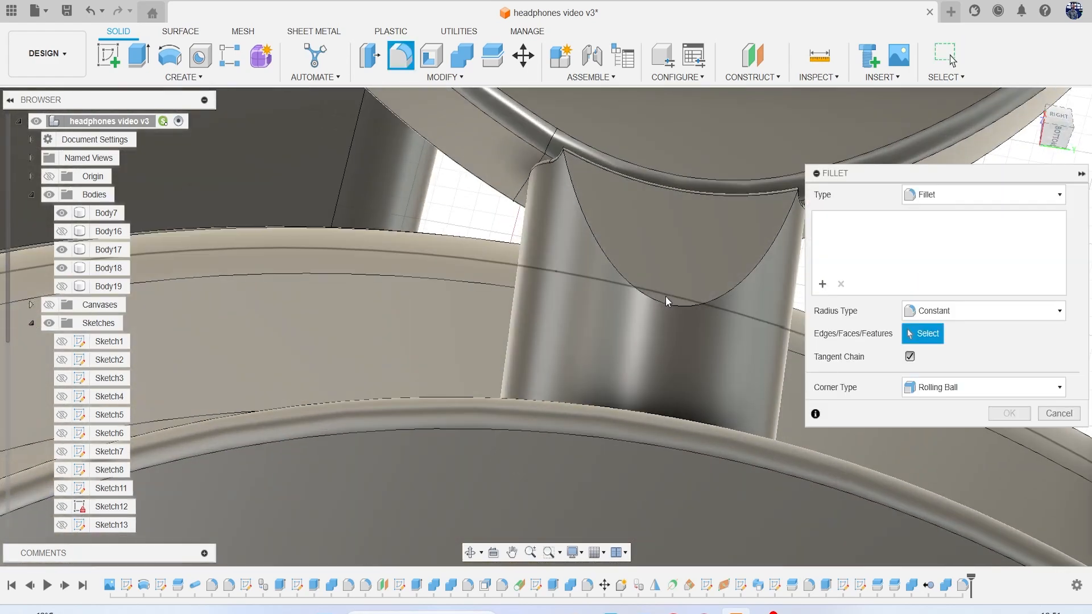
click(662, 300)
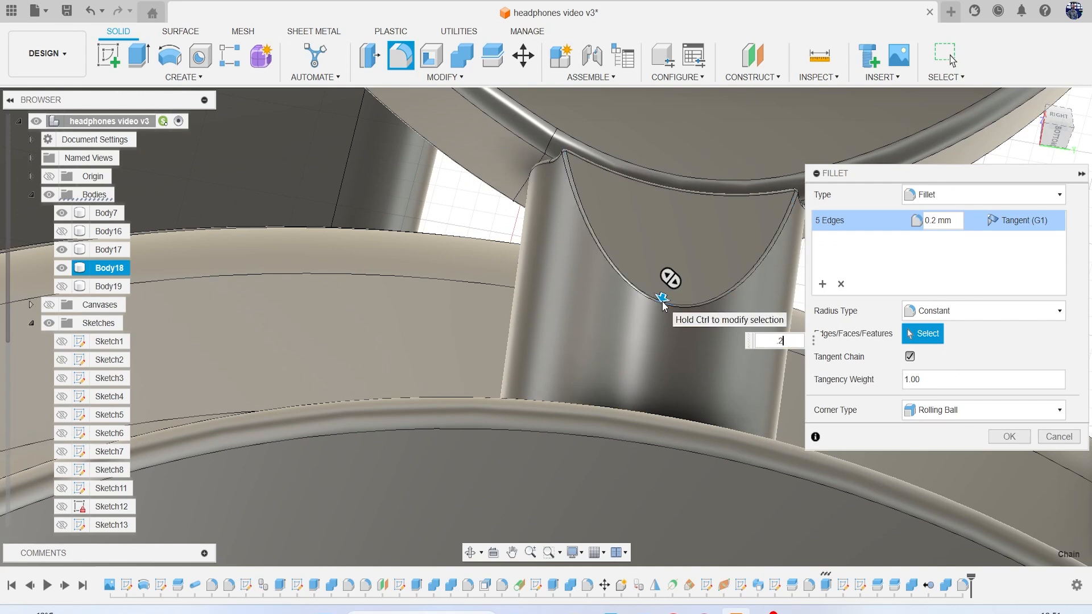
key(Return)
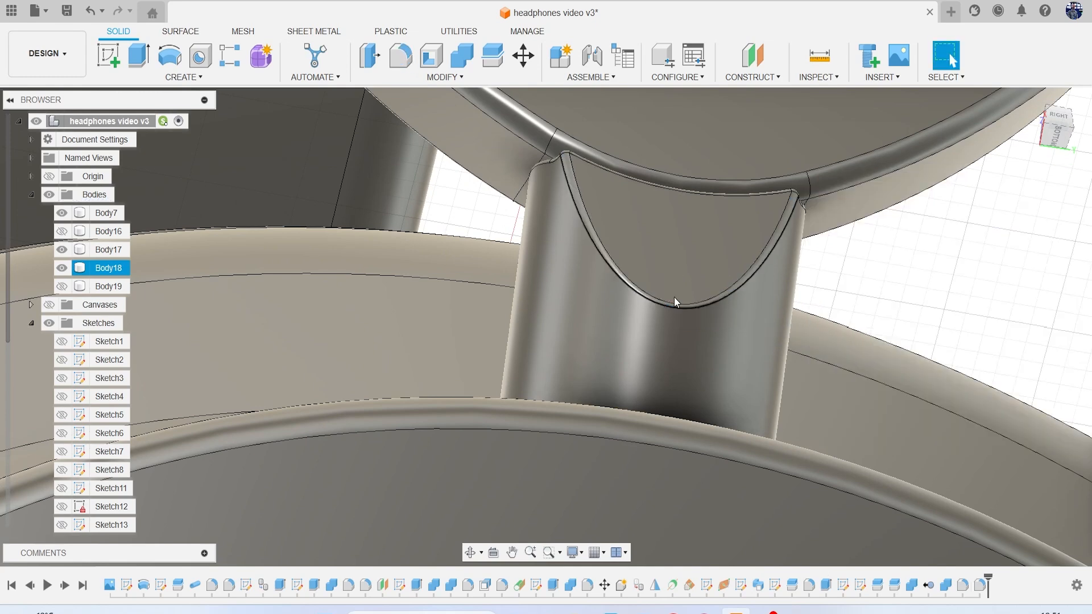
Examine the filleted joint between pin and headband up close, and check the whole headphones from the front
scroll(668, 299, down, 6)
middle_drag(908, 199, 855, 238)
drag(1056, 132, 1080, 213)
drag(1021, 128, 1071, 130)
scroll(540, 307, up, 10)
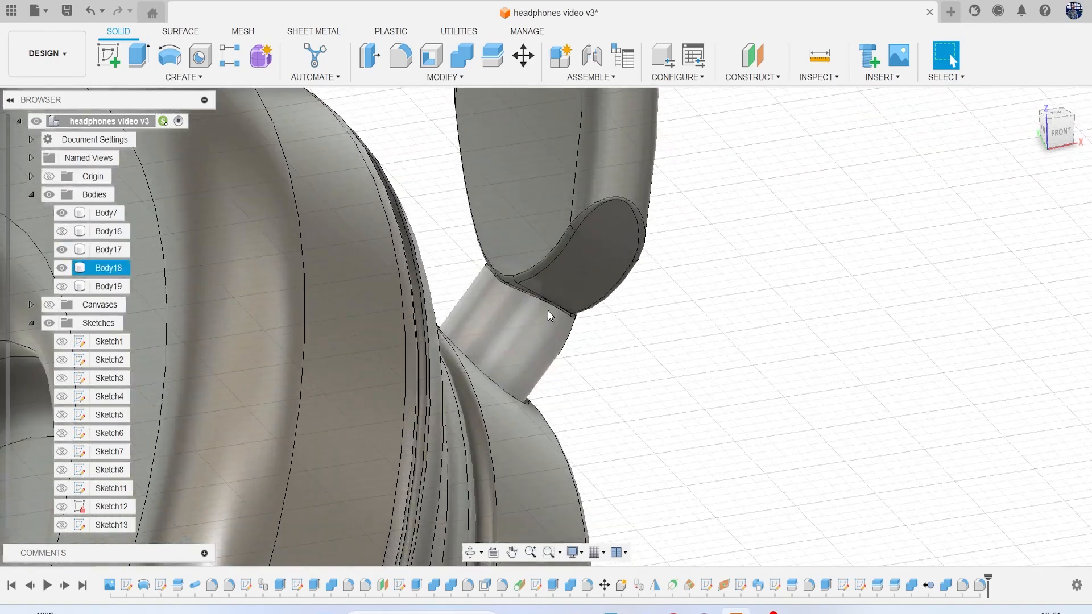
scroll(574, 321, down, 10)
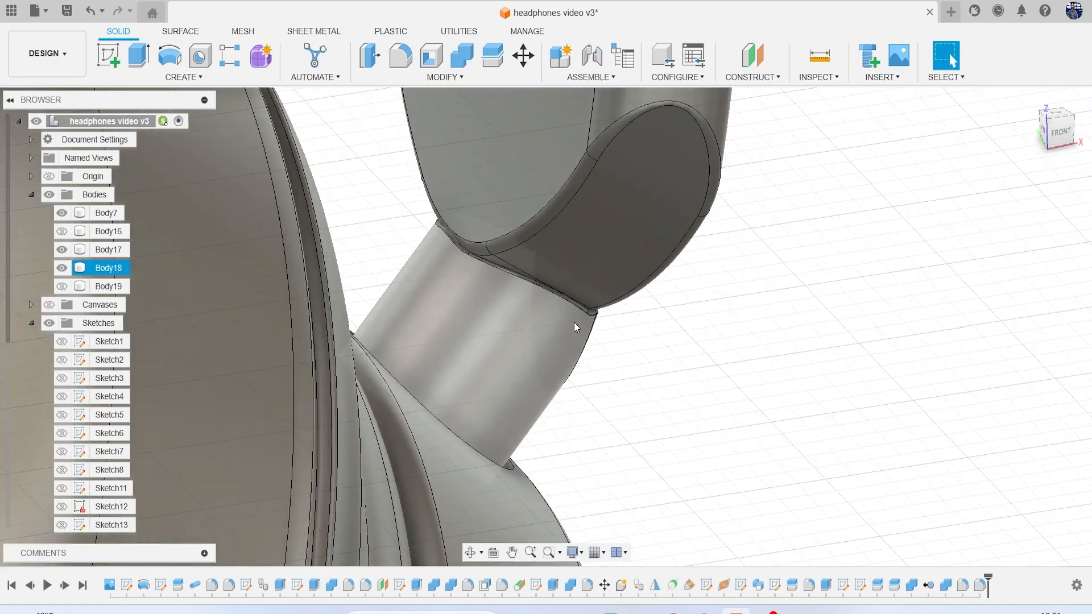
click(758, 247)
scroll(757, 246, down, 10)
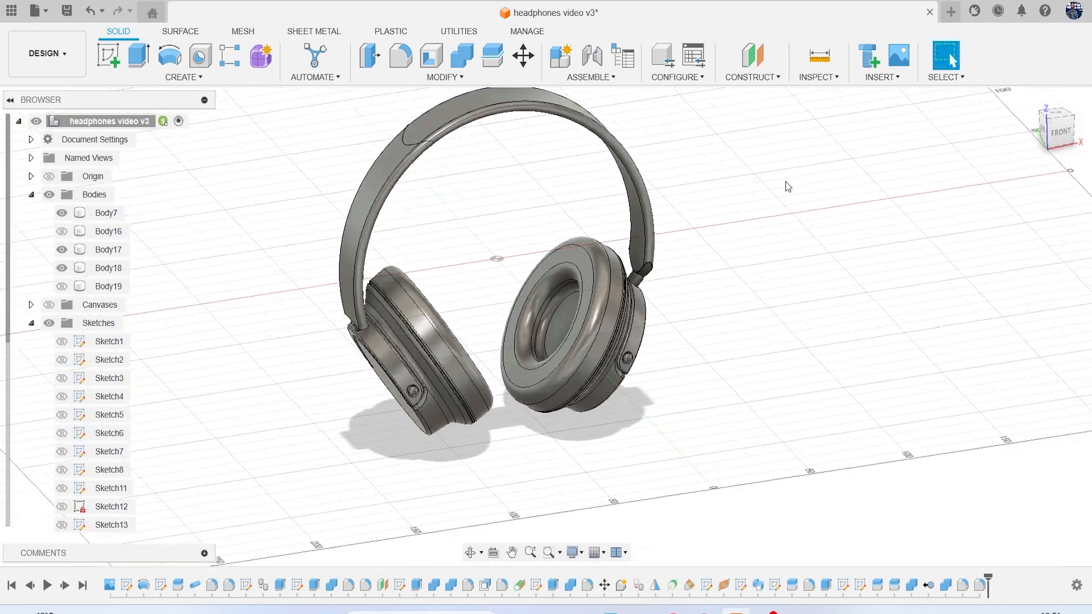
mouse_move(1056, 134)
mouse_down()
mouse_move(1022, 127)
mouse_move(1057, 143)
mouse_up()
middle_drag(779, 214, 631, 303)
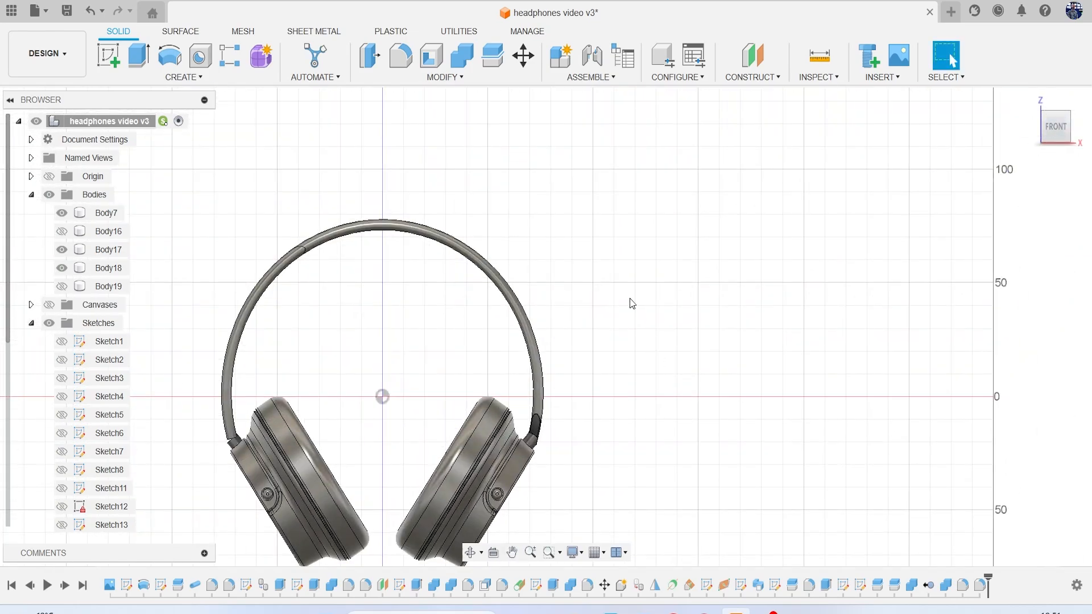
Show the reference canvas, start a new sketch on the front plane and hide the bodies to expose the headband image
scroll(102, 379, down, 3)
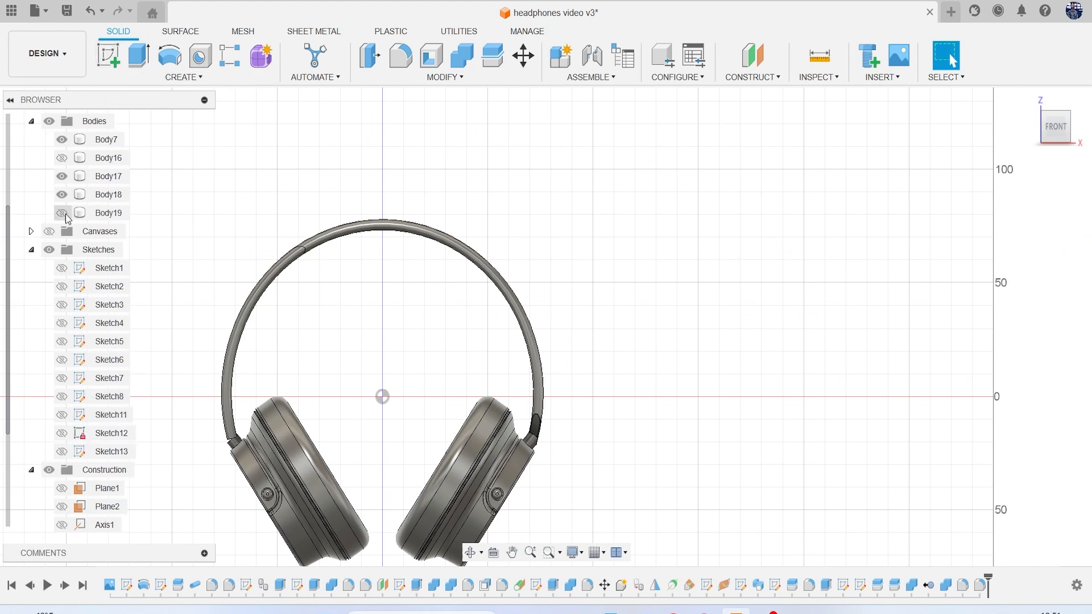
click(55, 231)
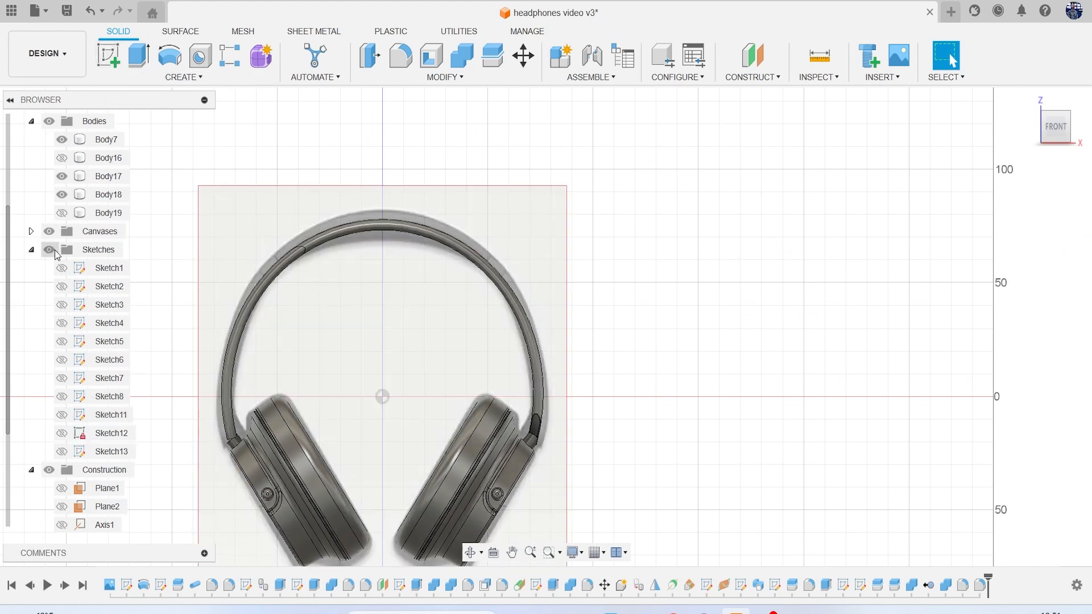
click(110, 61)
click(302, 286)
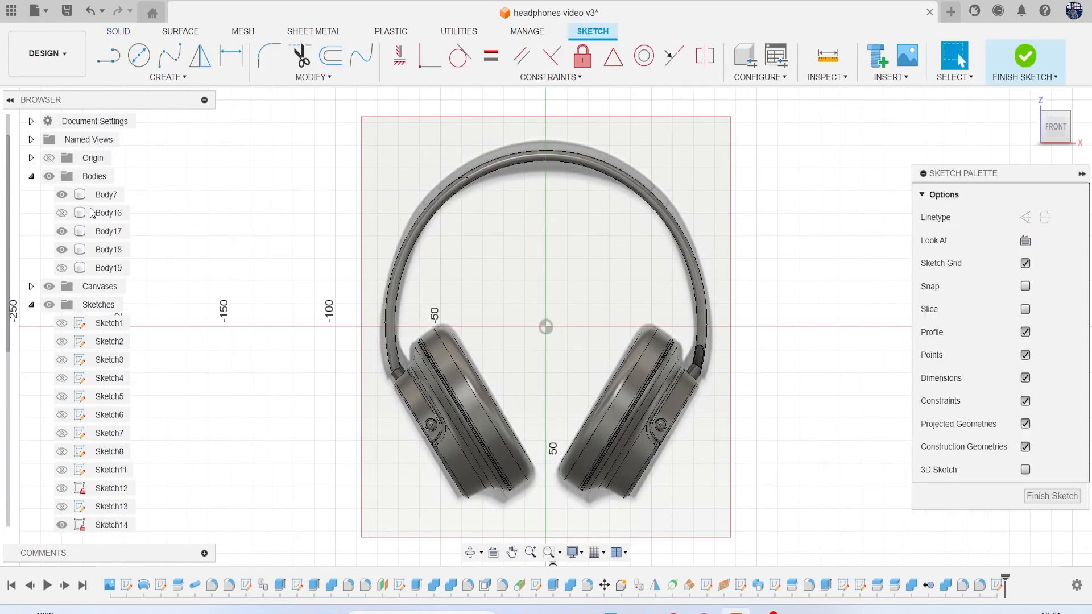
click(49, 177)
scroll(383, 224, down, 1)
middle_drag(532, 195, 430, 252)
scroll(430, 252, up, 2)
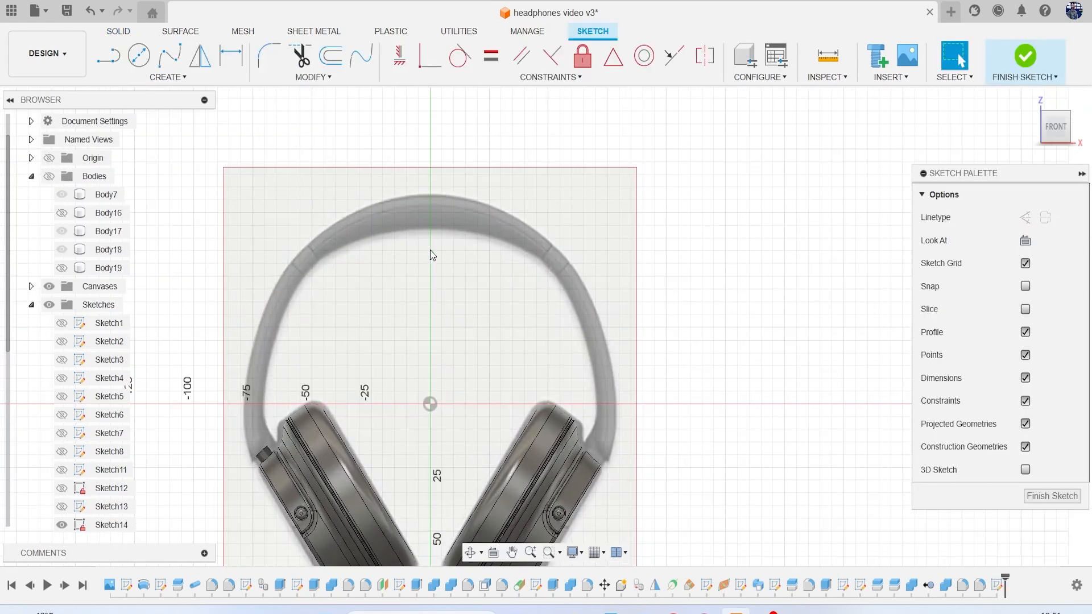
Sketch two parallel lines across the headband's right shoulder along the seams in the reference image, and finish the sketch
scroll(431, 255, up, 1)
key(l)
scroll(444, 248, up, 4)
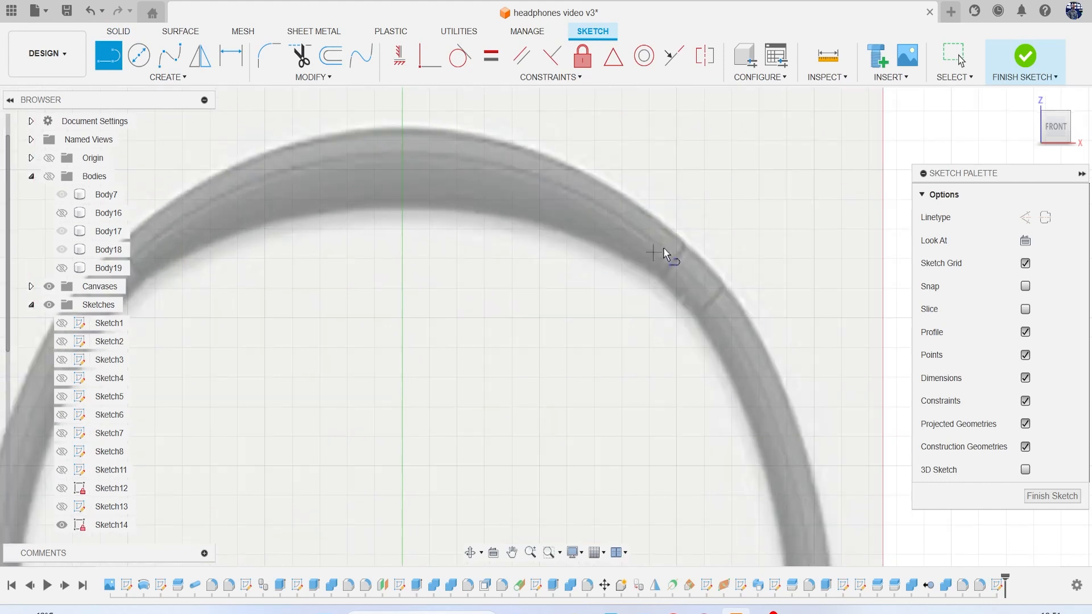
click(705, 222)
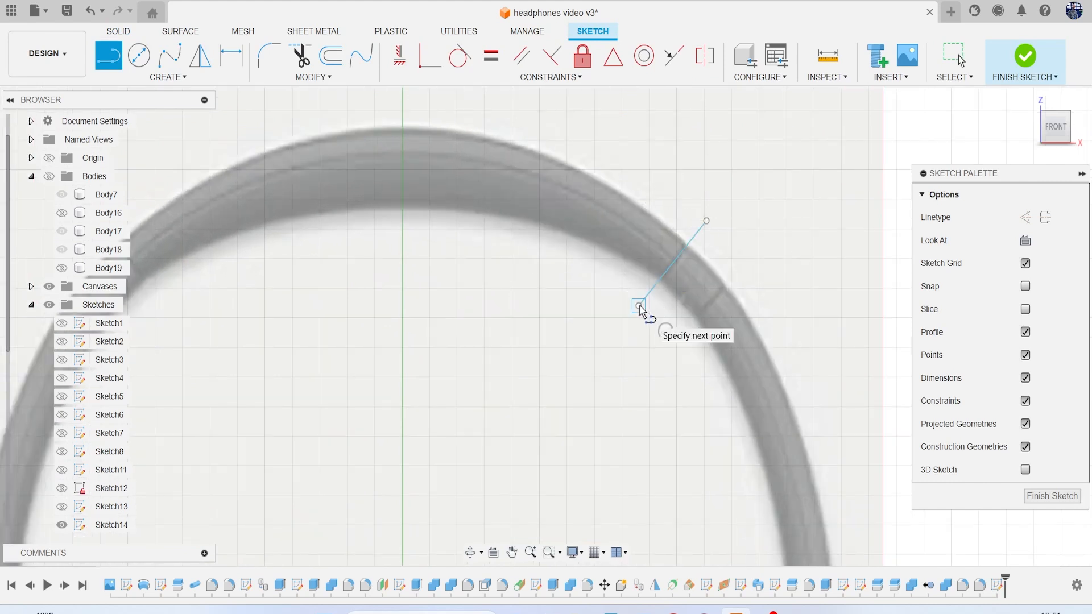
double_click(638, 306)
click(748, 261)
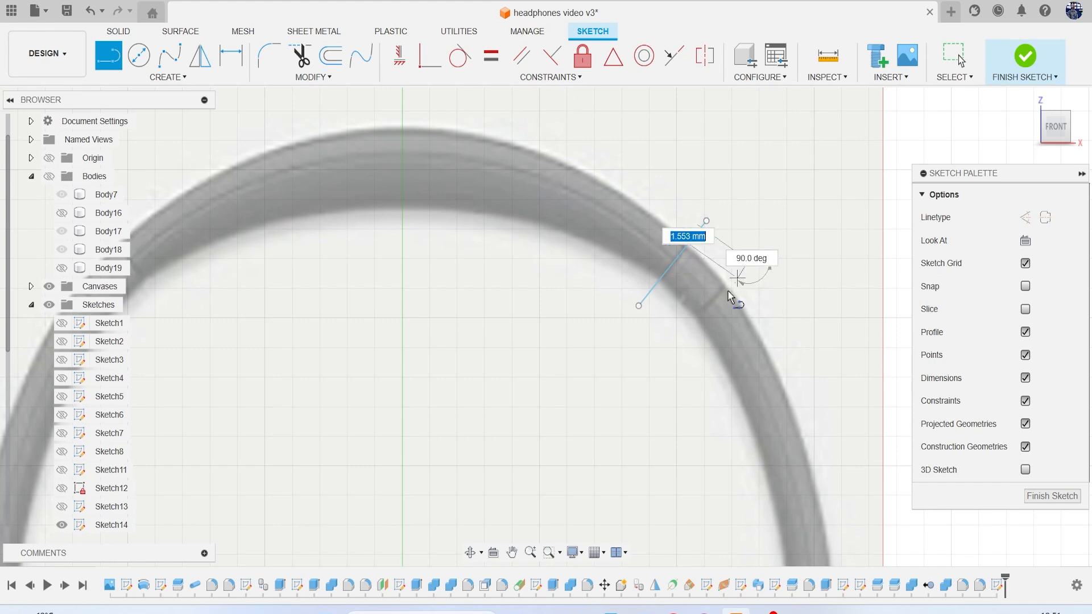
click(676, 345)
key(Escape)
click(1018, 66)
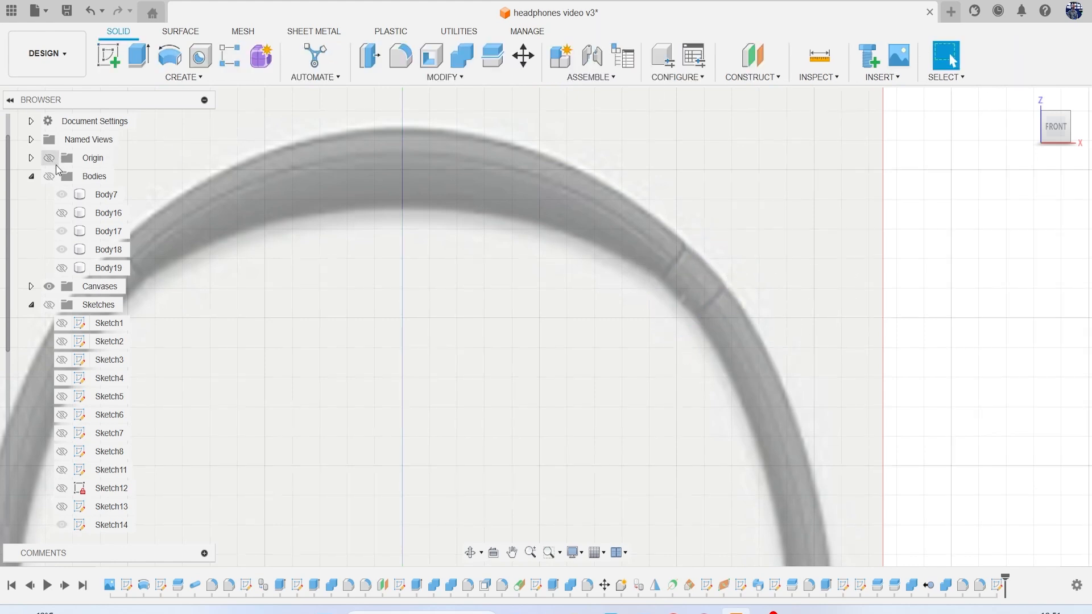
Show the bodies and sketches again and split the headband, Body7, with the two seam lines as splitting tools
click(56, 177)
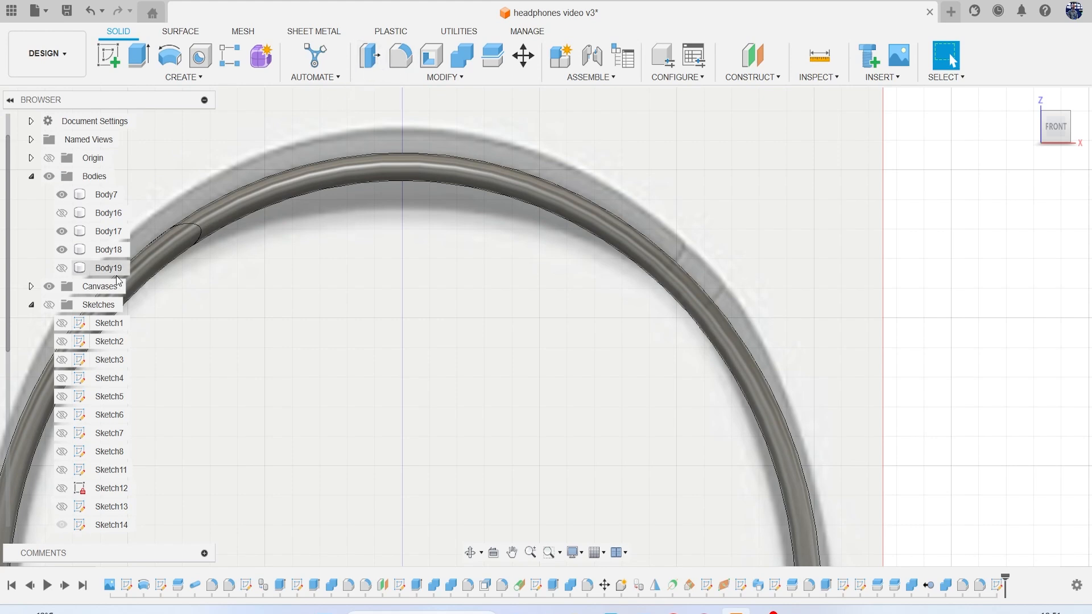
scroll(115, 278, down, 1)
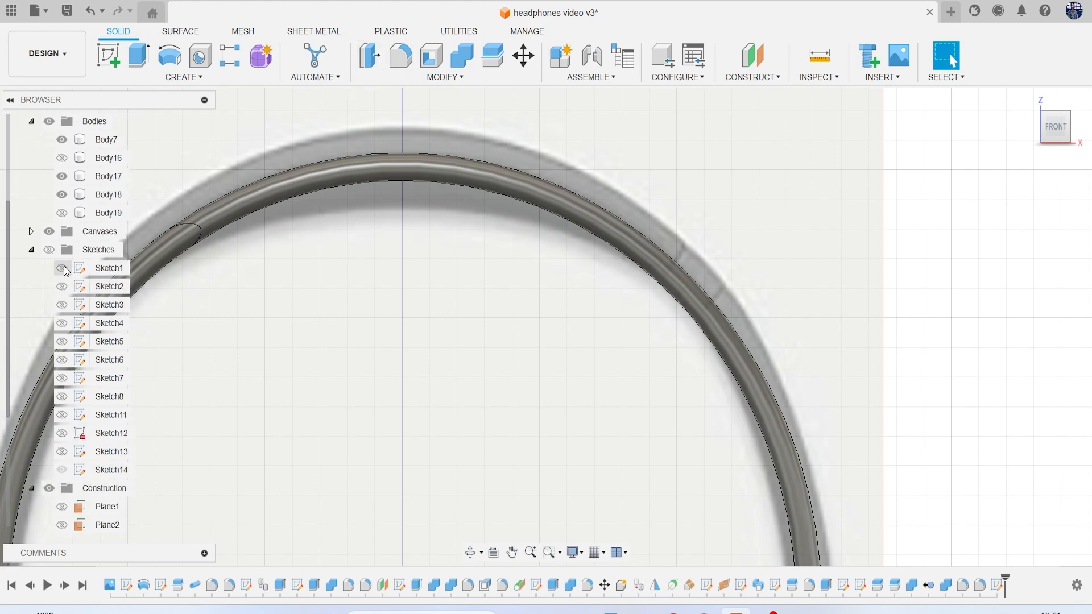
click(56, 251)
click(492, 55)
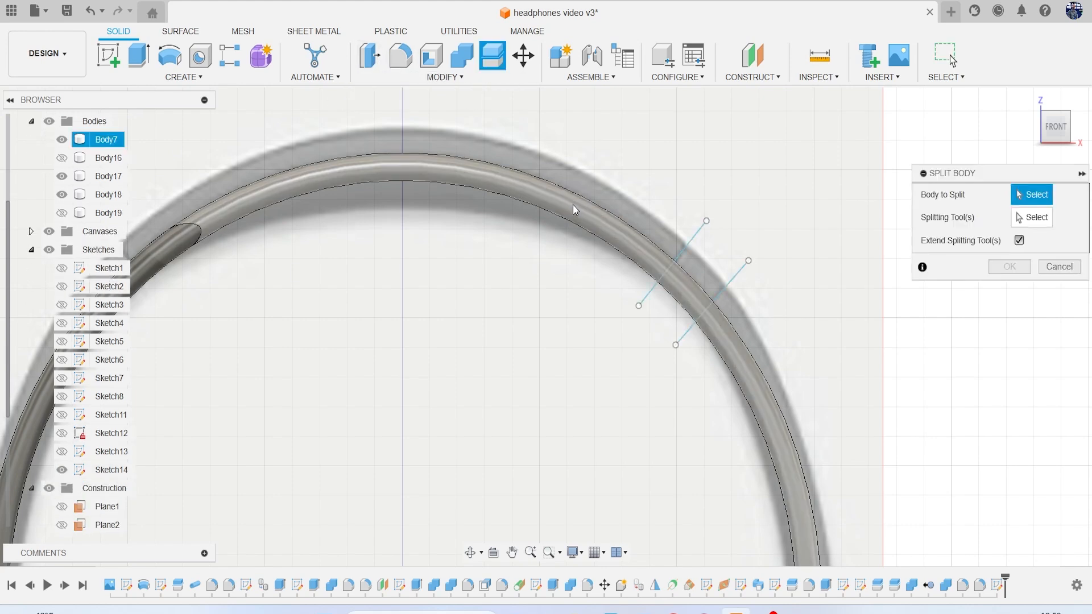
click(573, 208)
click(1033, 219)
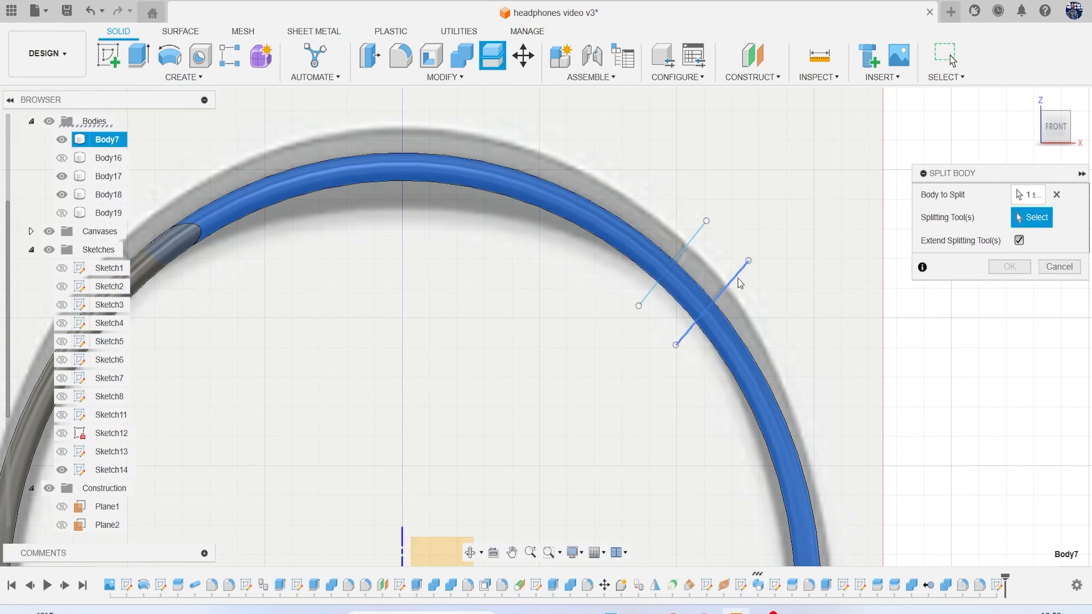
click(741, 283)
click(686, 254)
click(990, 269)
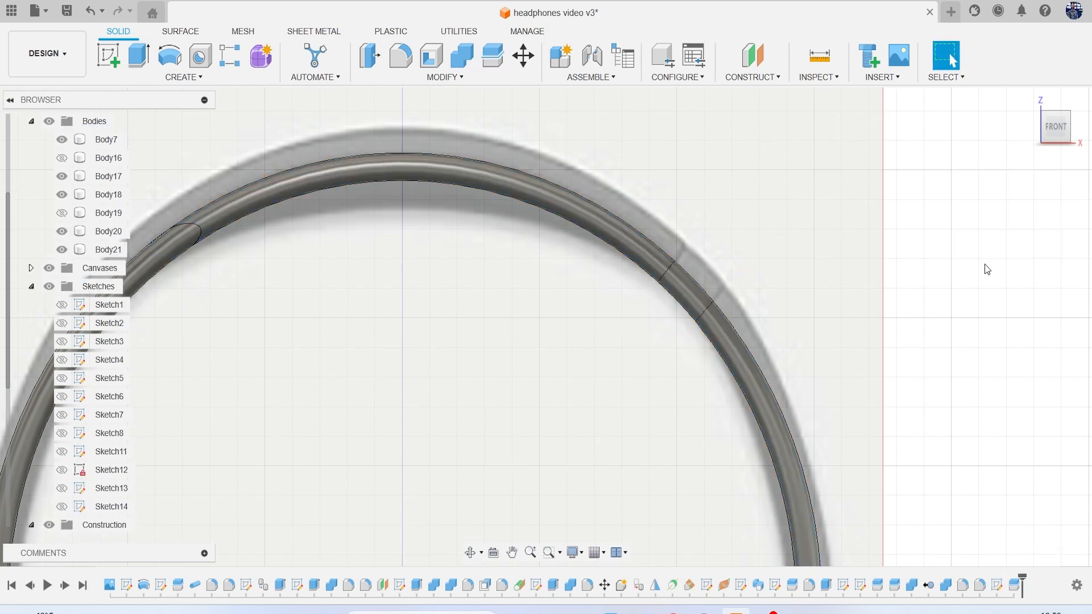
Hide the canvas and cut a groove along the upper split edge of the headband using a triangular Pipe with 0.70 mm section size
drag(1058, 132, 1045, 137)
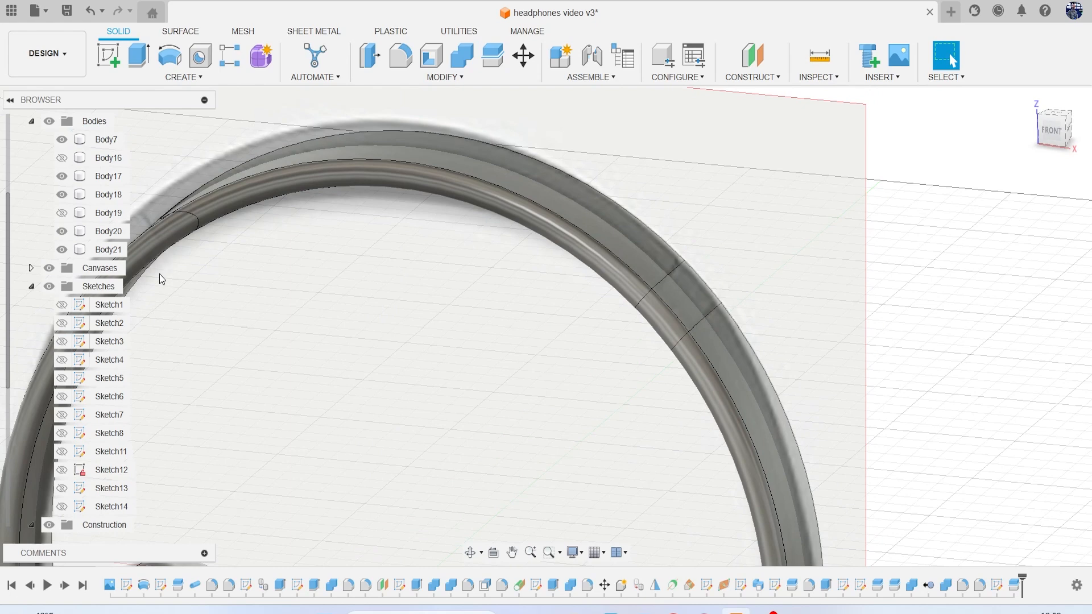
click(50, 268)
click(184, 77)
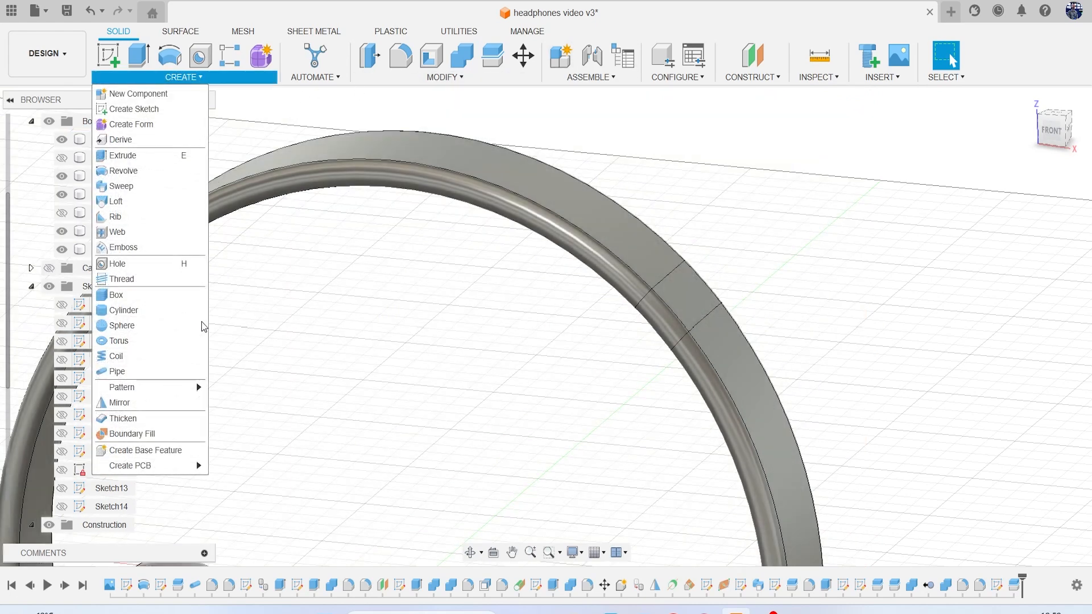
mouse_move(196, 385)
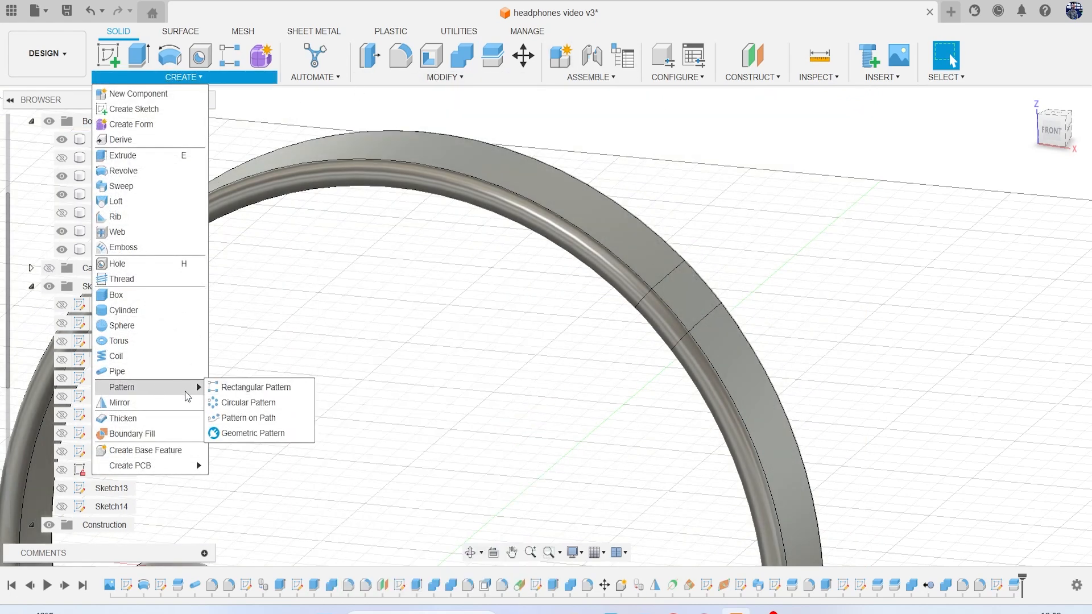
click(661, 285)
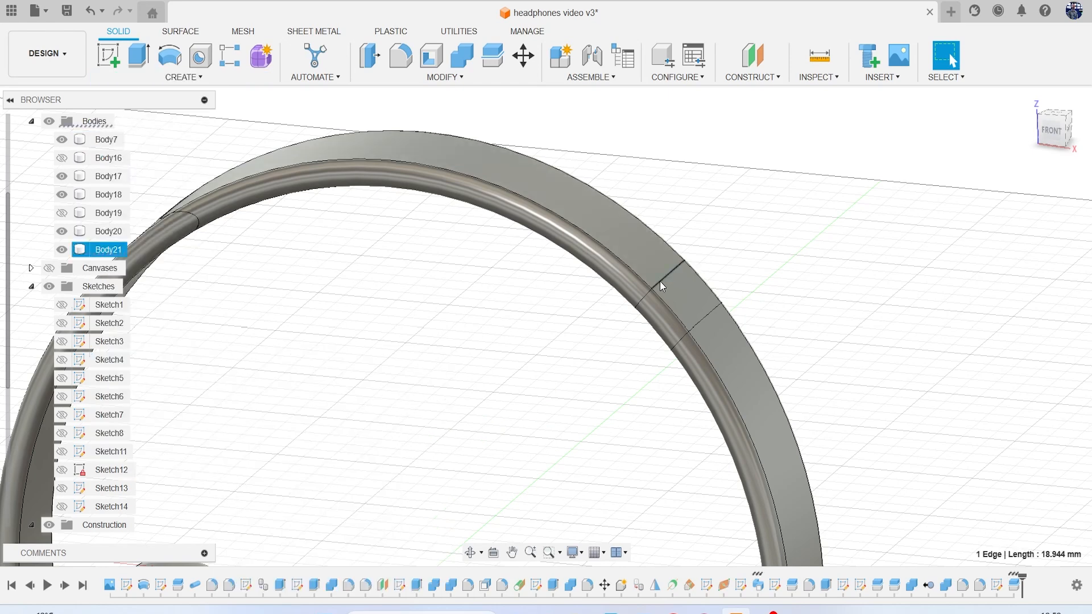
click(188, 79)
click(157, 366)
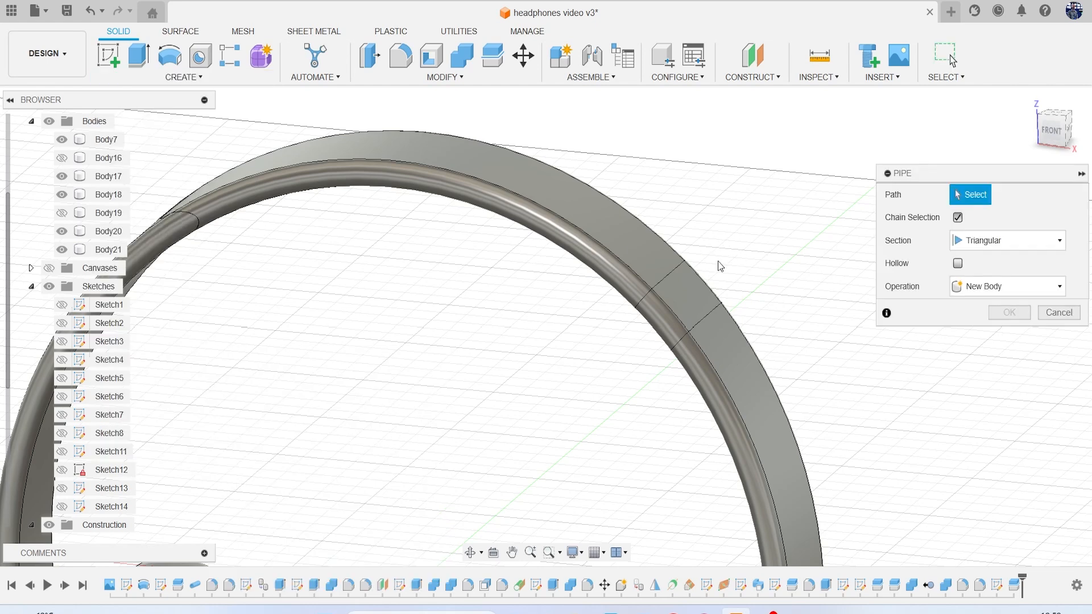
click(660, 281)
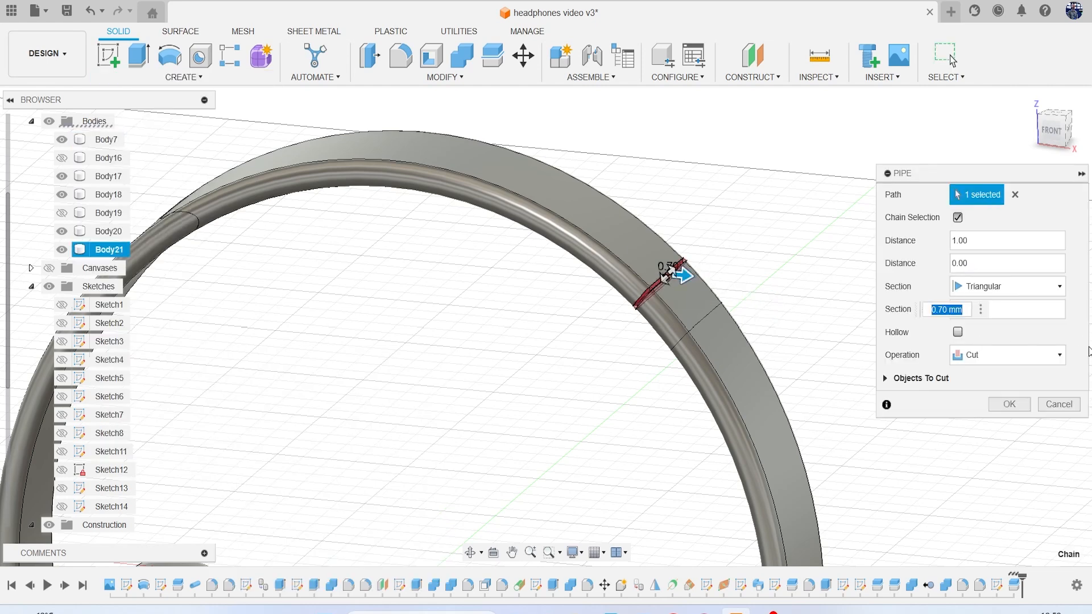
click(1009, 404)
Repeat the triangular 0.70 mm Pipe cut along the lower split edge of the headband
right_click(801, 223)
click(802, 188)
click(705, 319)
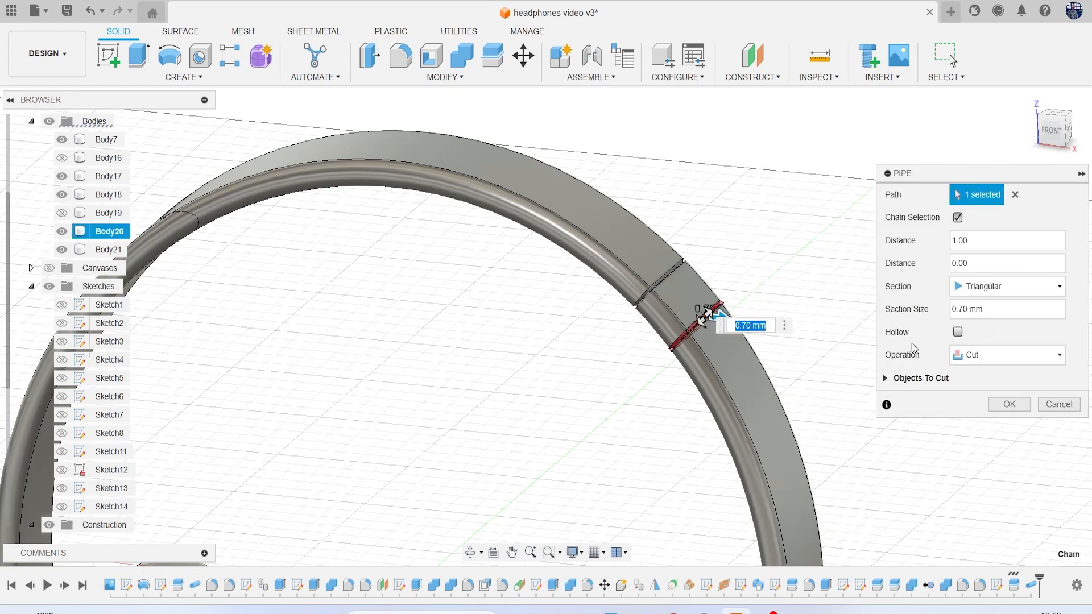
click(1009, 404)
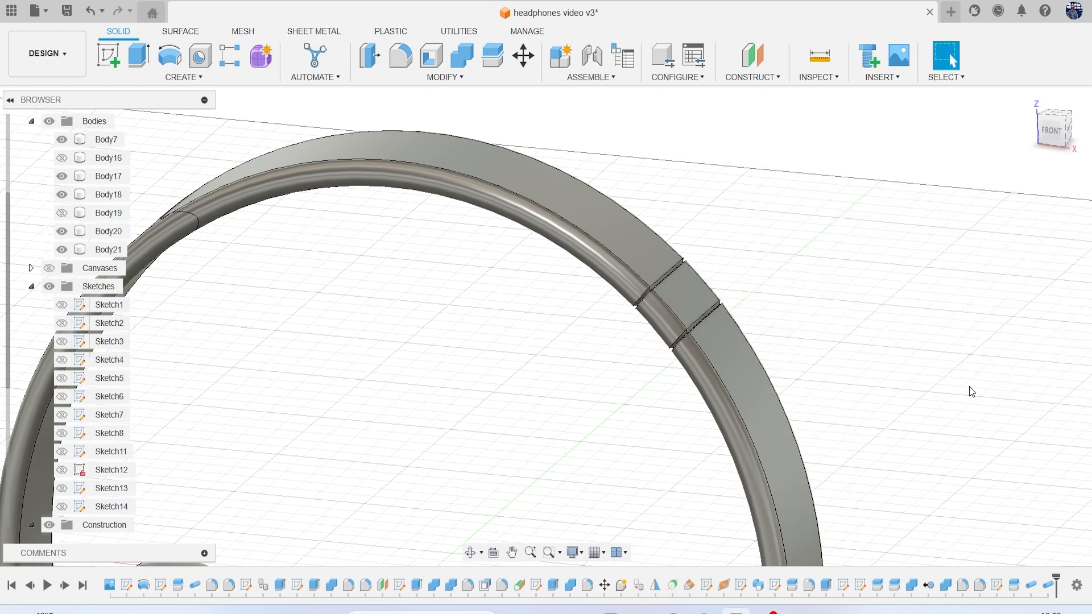
Split the headband's top section, Body7, at the centre using the YZ origin plane as the splitting tool
click(1045, 137)
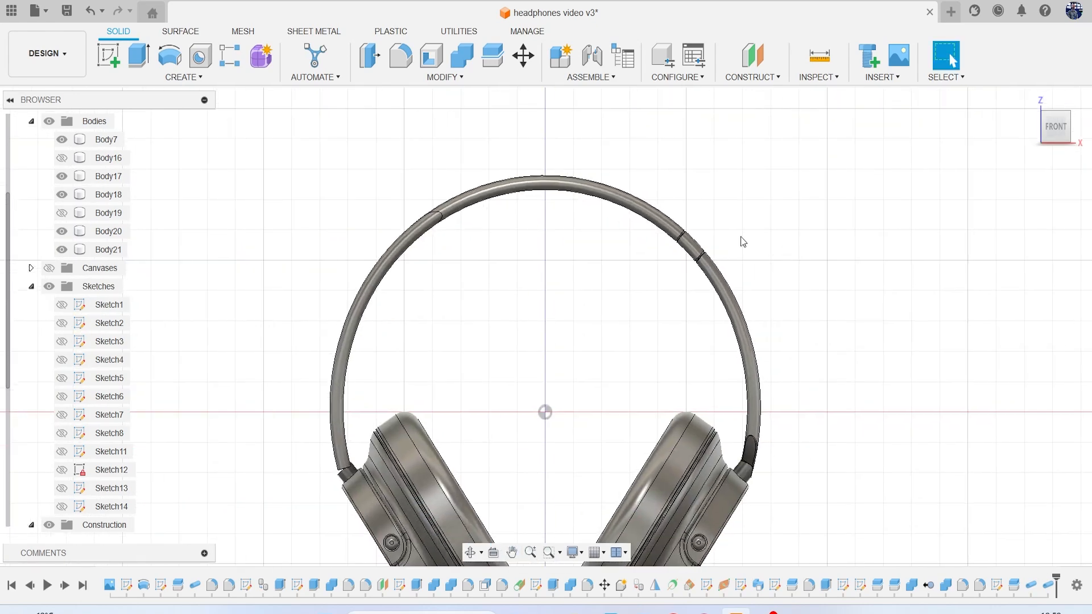
scroll(466, 253, down, 2)
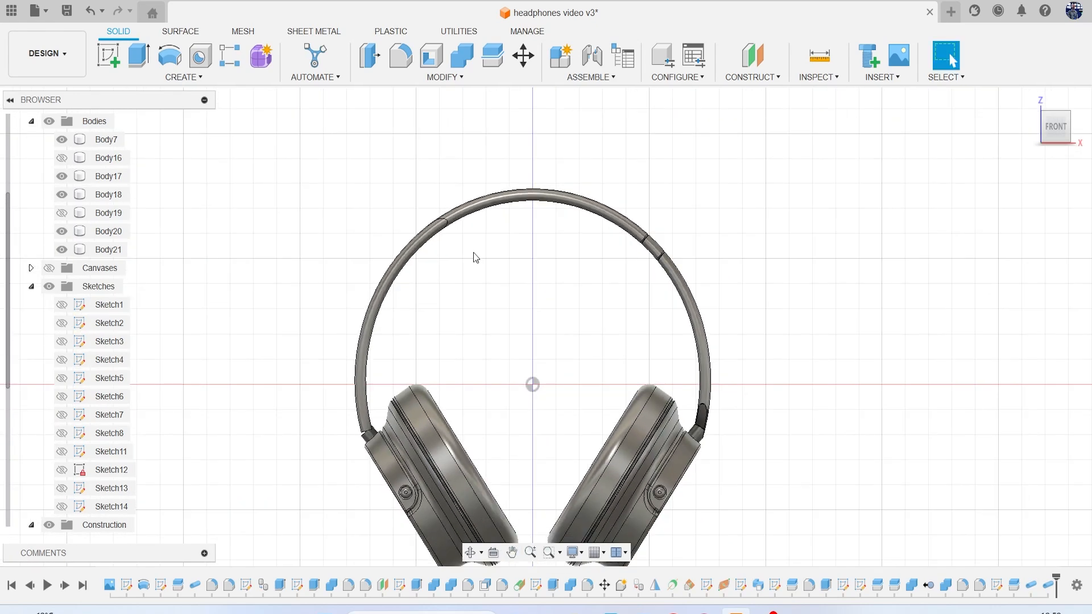
drag(1050, 130, 1027, 137)
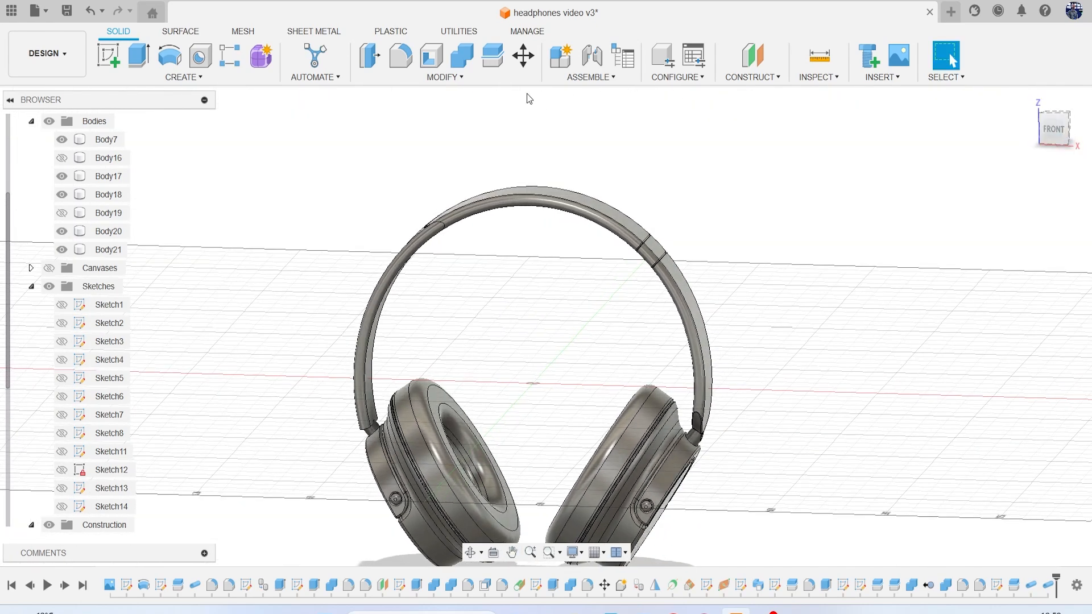
click(492, 55)
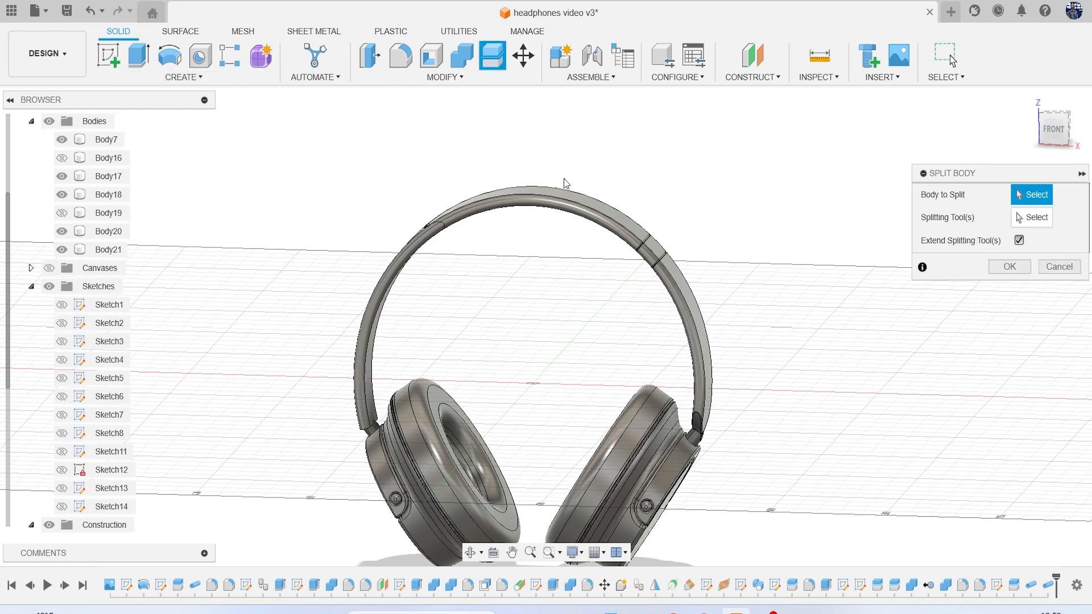
click(573, 207)
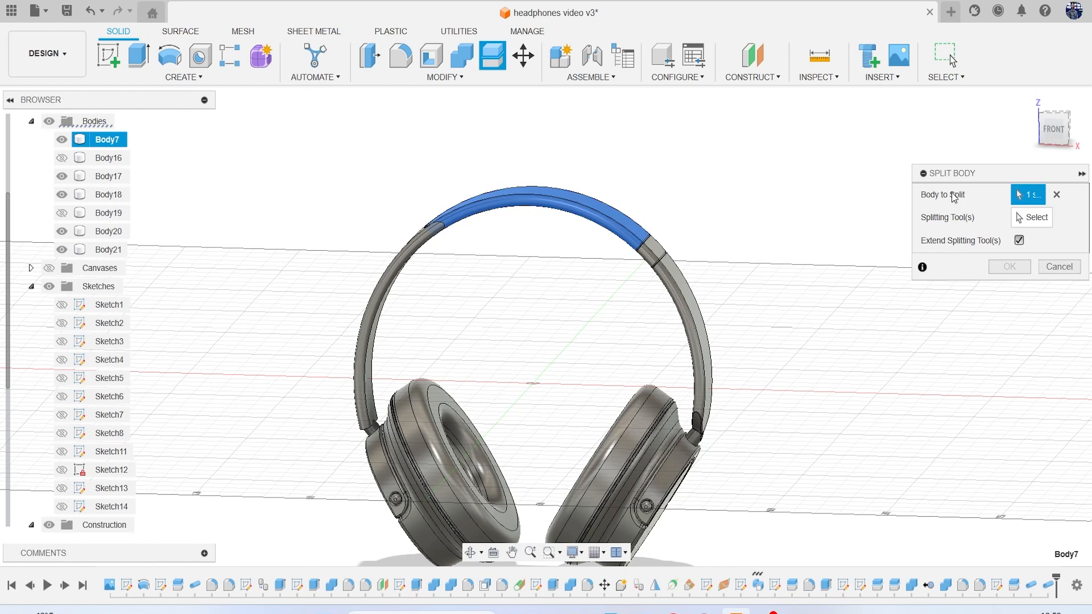
click(1032, 219)
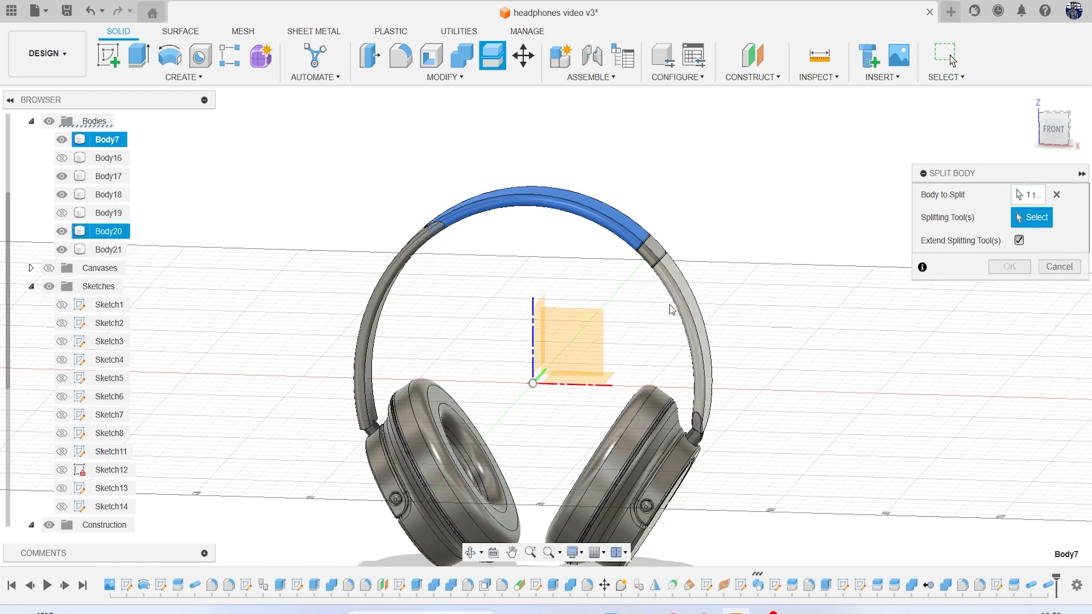
click(547, 301)
click(1009, 244)
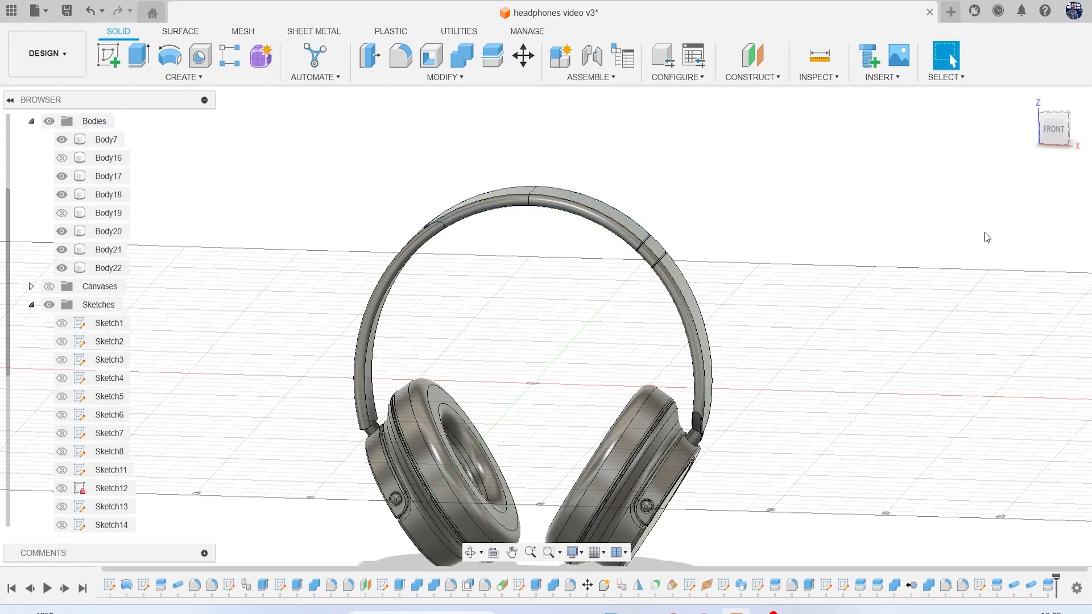
Identify the left headband pieces by toggling Body7's visibility, leaving Body7 shown and hiding the left arm, Body17
scroll(482, 193, up, 1)
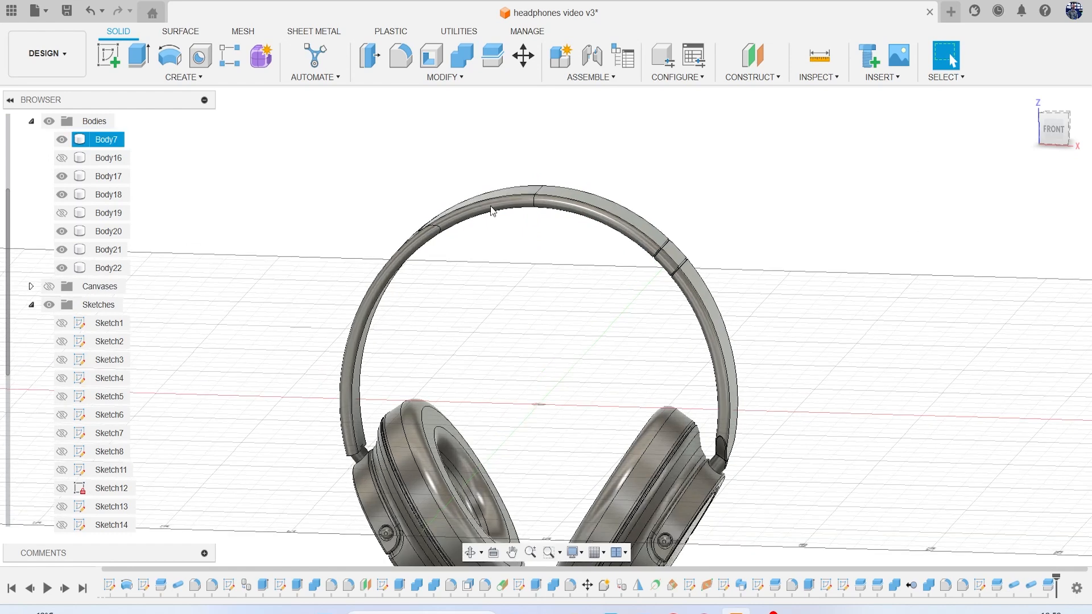
click(61, 140)
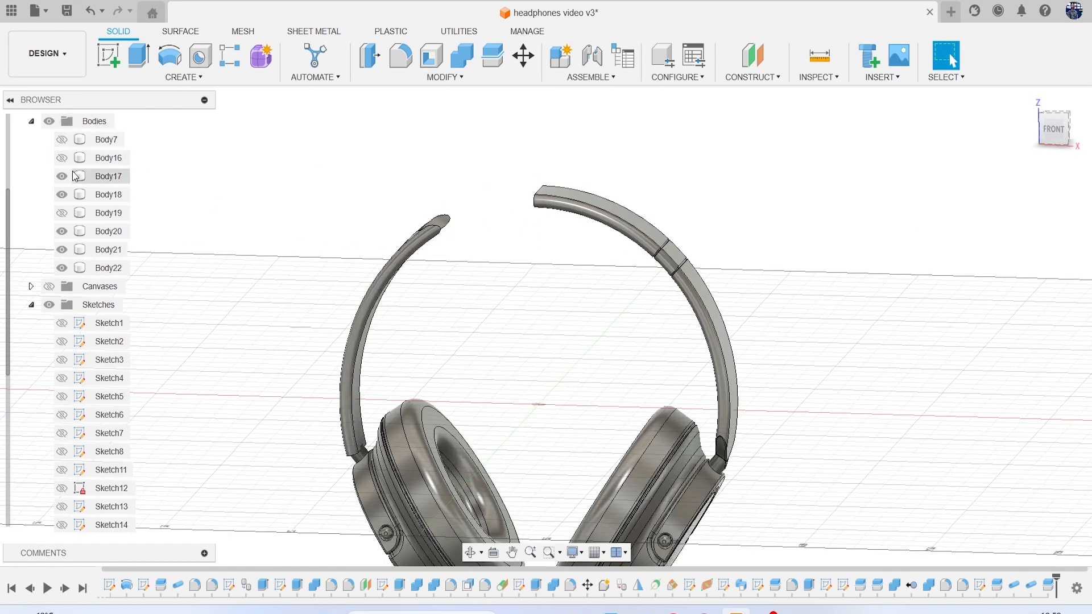
click(66, 178)
click(62, 139)
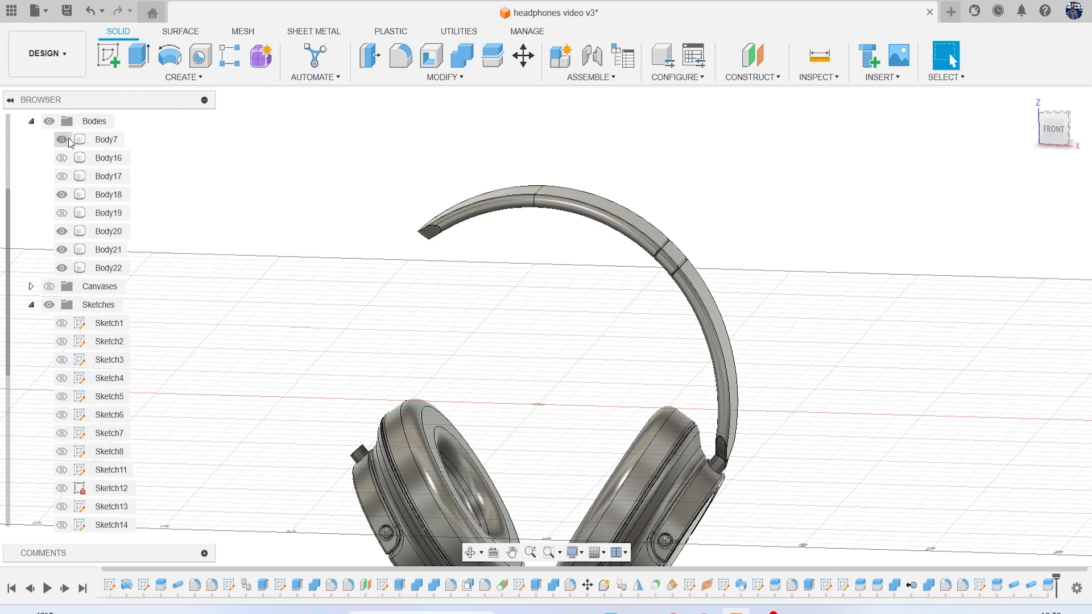
Remove the left half of the headband's top section, Body7, and the hidden Body16 from the design
right_click(113, 144)
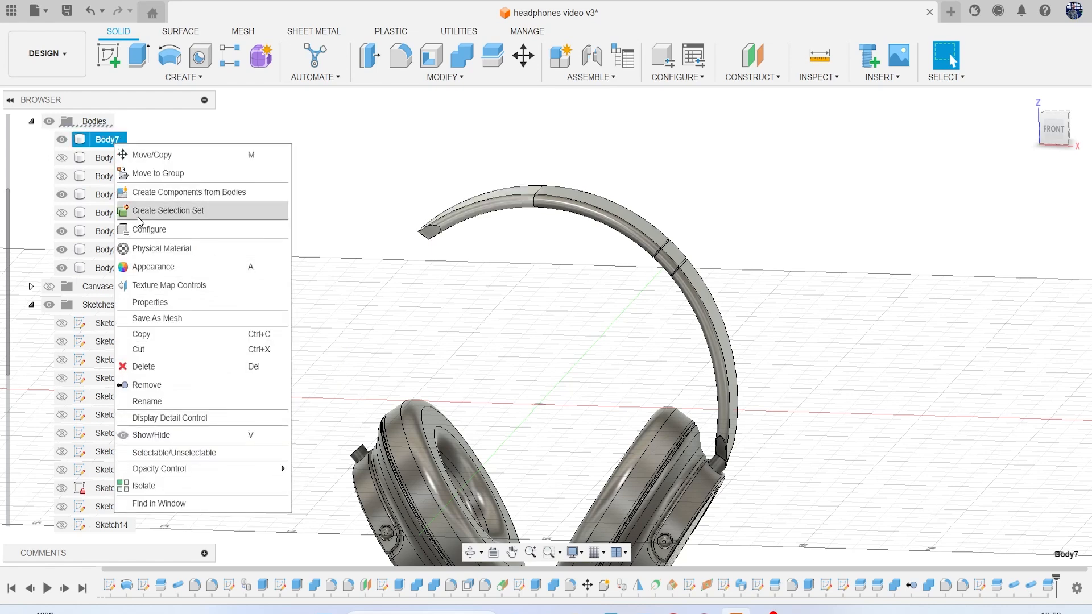
click(184, 385)
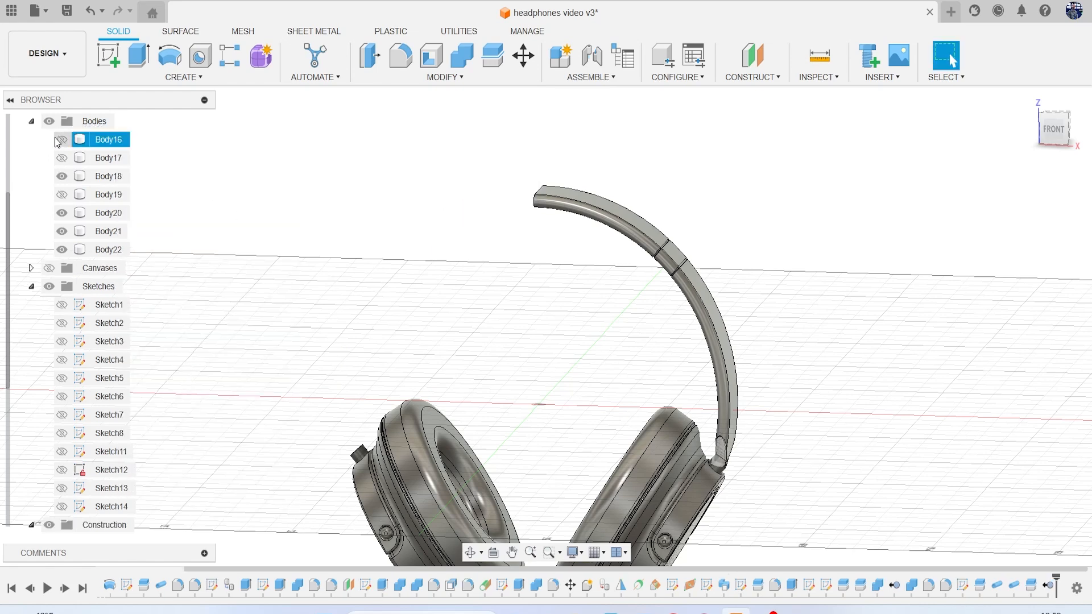
right_click(114, 141)
click(188, 391)
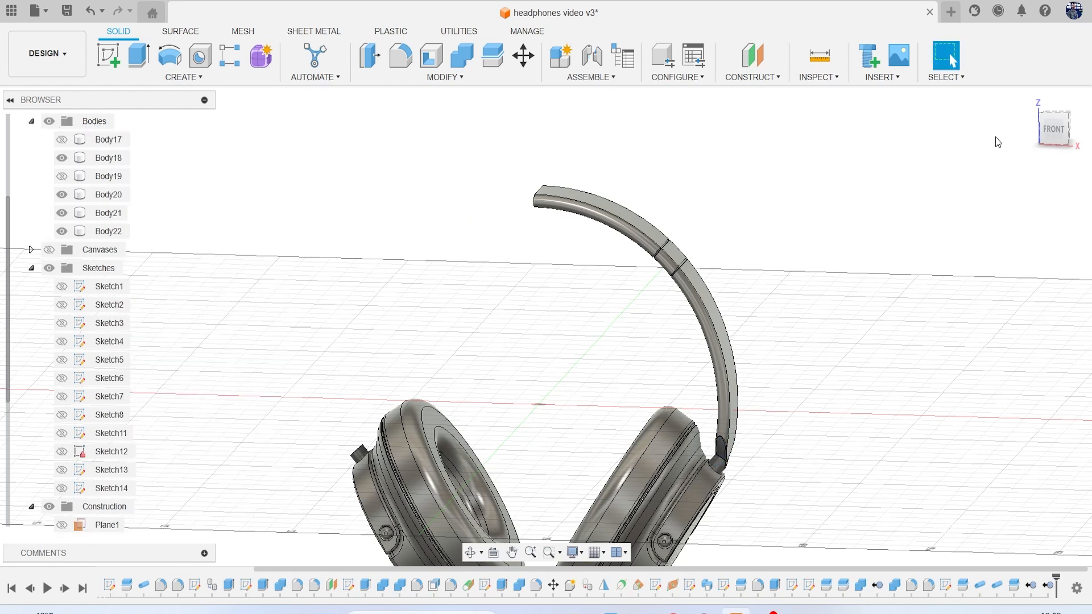
drag(1052, 131, 1012, 134)
mouse_move(500, 213)
shift+middle_down()
mouse_move(469, 222)
mouse_move(526, 193)
mouse_move(592, 224)
shift+middle_up()
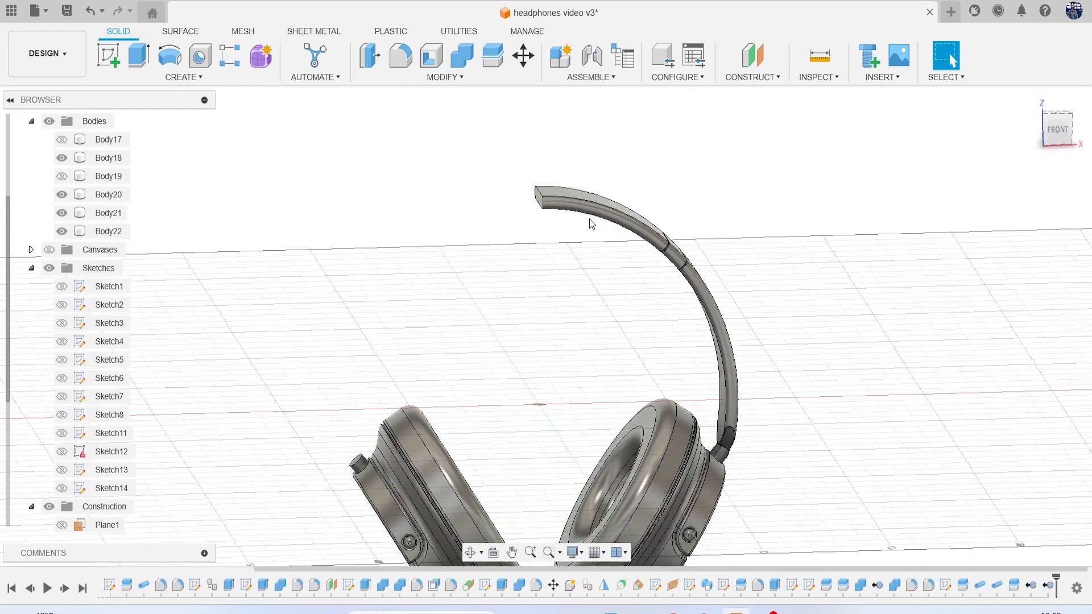
Remove the hidden body Body17 from the design
click(61, 139)
click(62, 139)
right_click(112, 144)
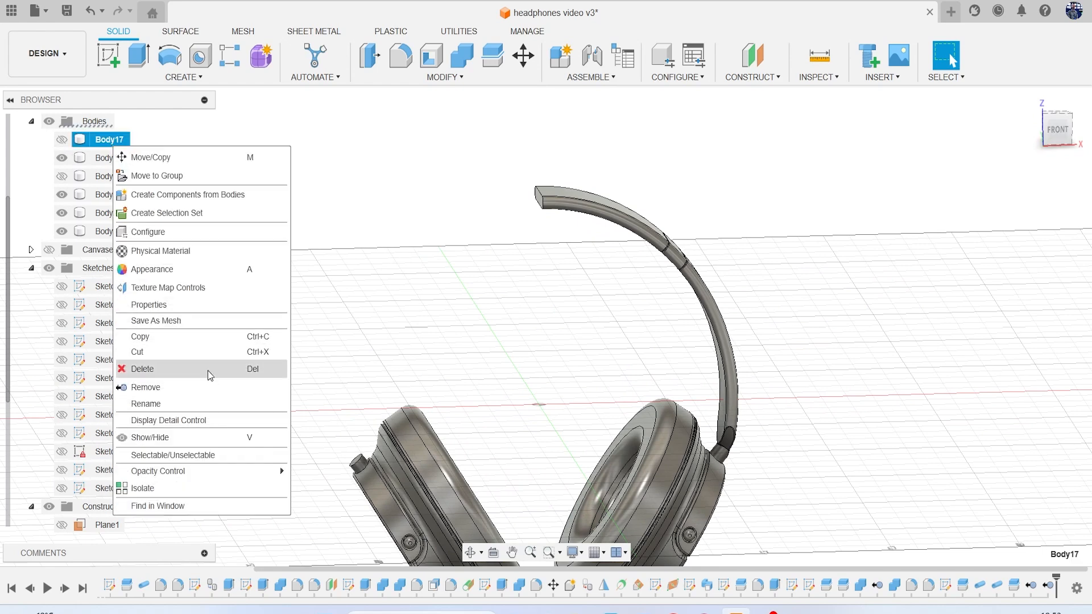
click(197, 387)
Remove the hidden body Body19 from the design
click(62, 164)
drag(1047, 135, 1002, 114)
middle_drag(955, 353, 888, 262)
scroll(549, 321, up, 3)
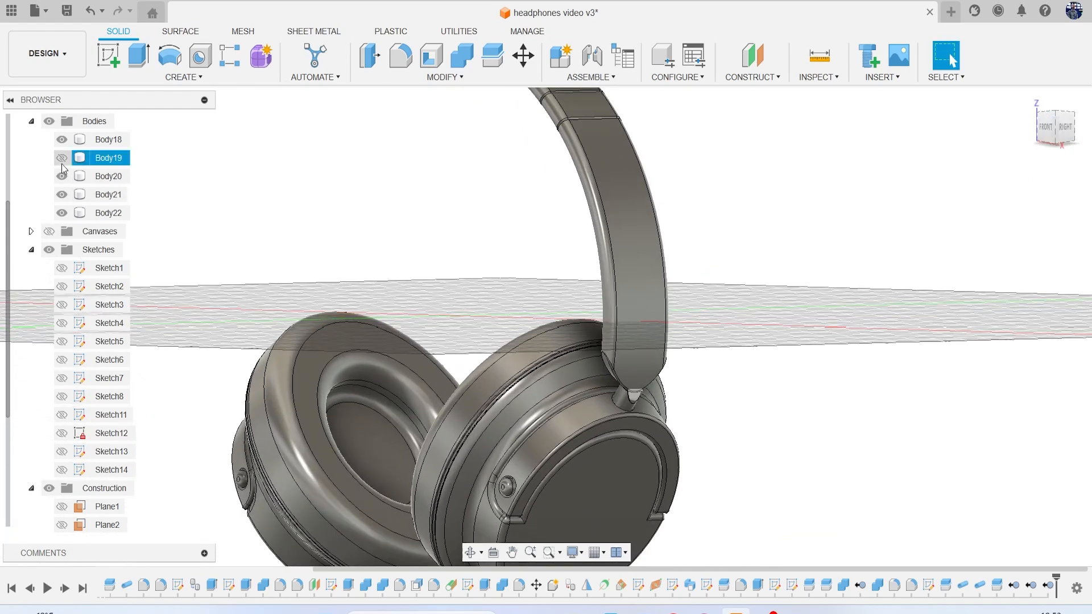
right_click(111, 161)
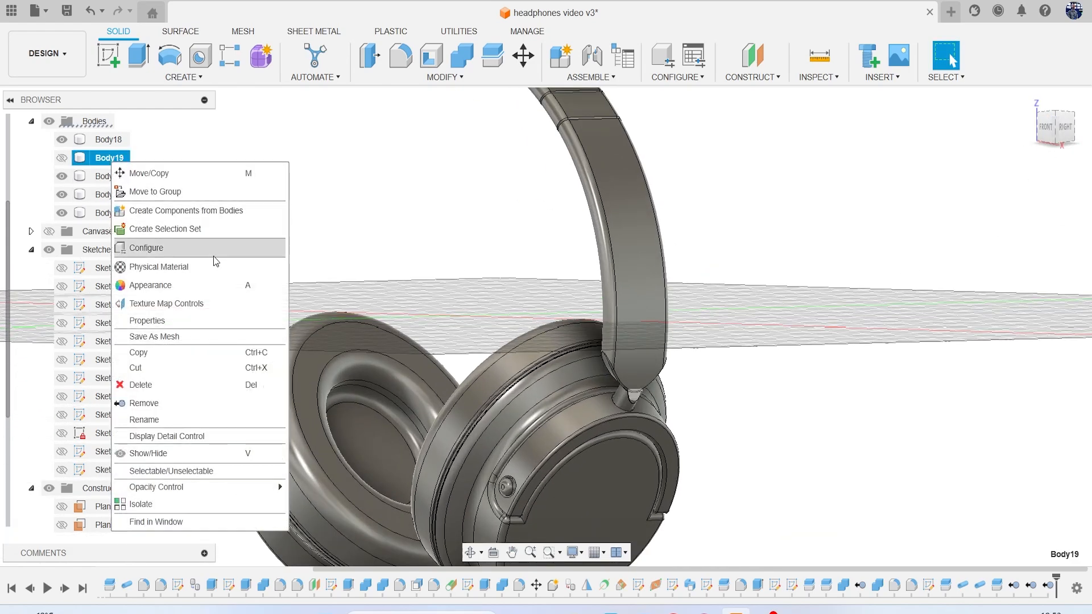
click(203, 387)
scroll(833, 237, down, 3)
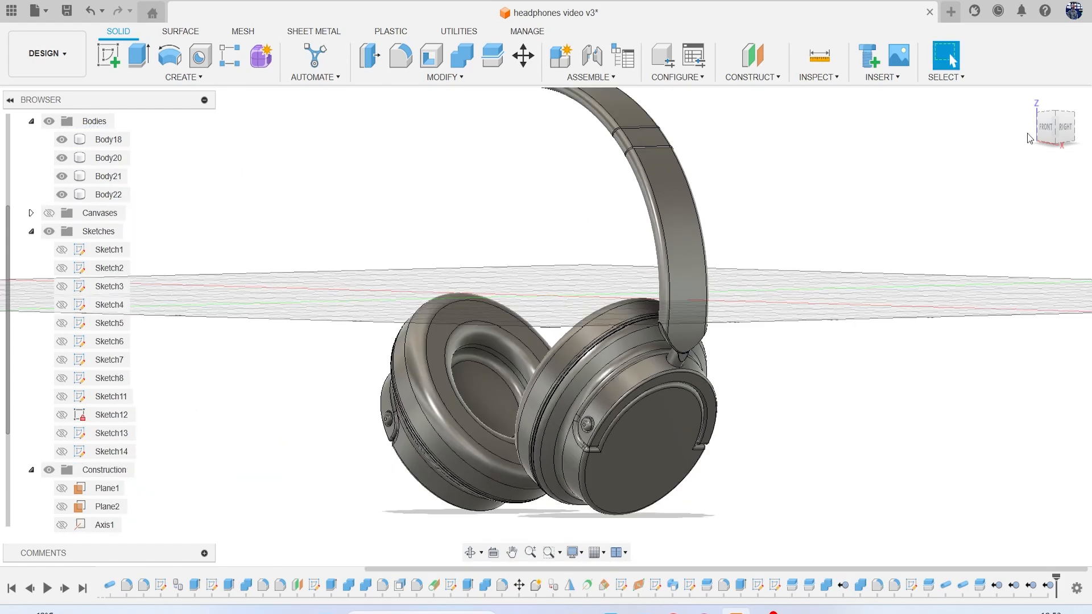
Show Sketch7, which holds the headband arc
drag(1052, 127, 1076, 138)
middle_drag(818, 196, 850, 291)
scroll(850, 291, down, 1)
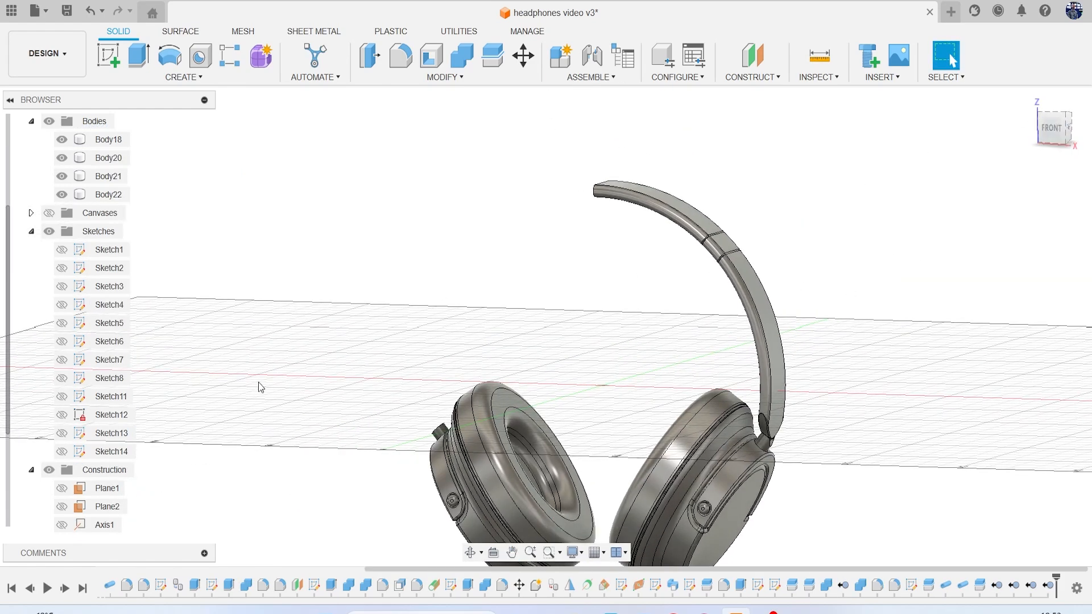
click(62, 397)
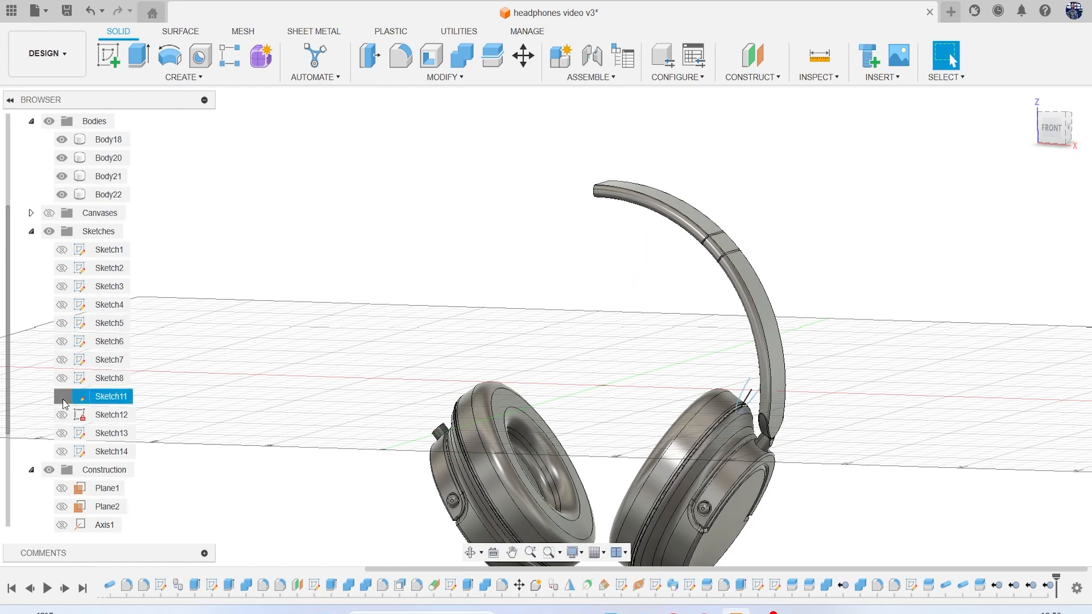
click(61, 415)
click(61, 359)
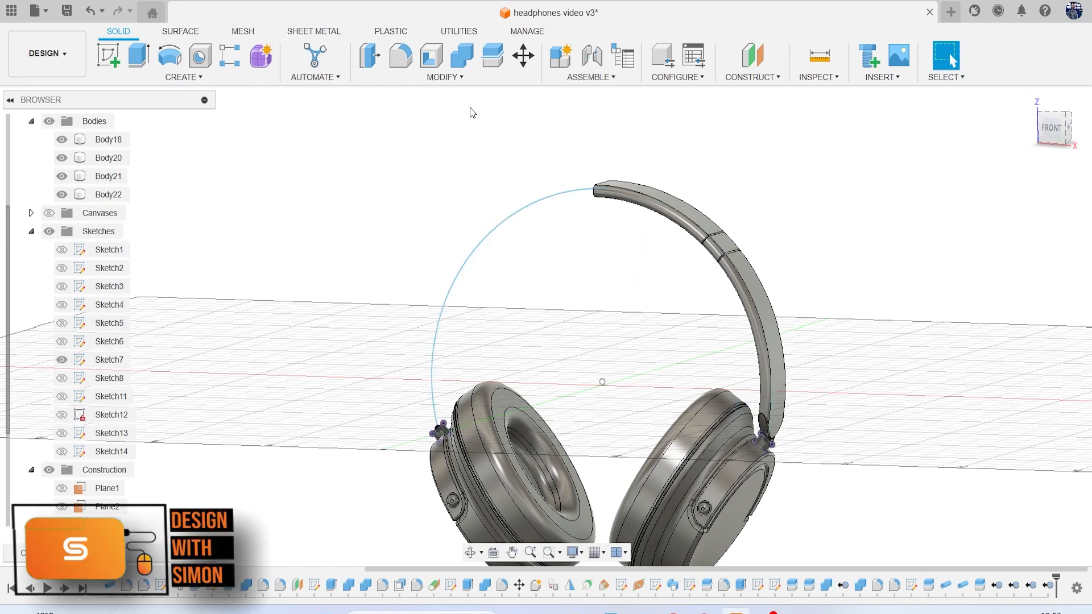
Split the top headband section into outer and inner bodies along the Sketch7 arc, and hide the sketch
click(492, 55)
scroll(679, 191, up, 2)
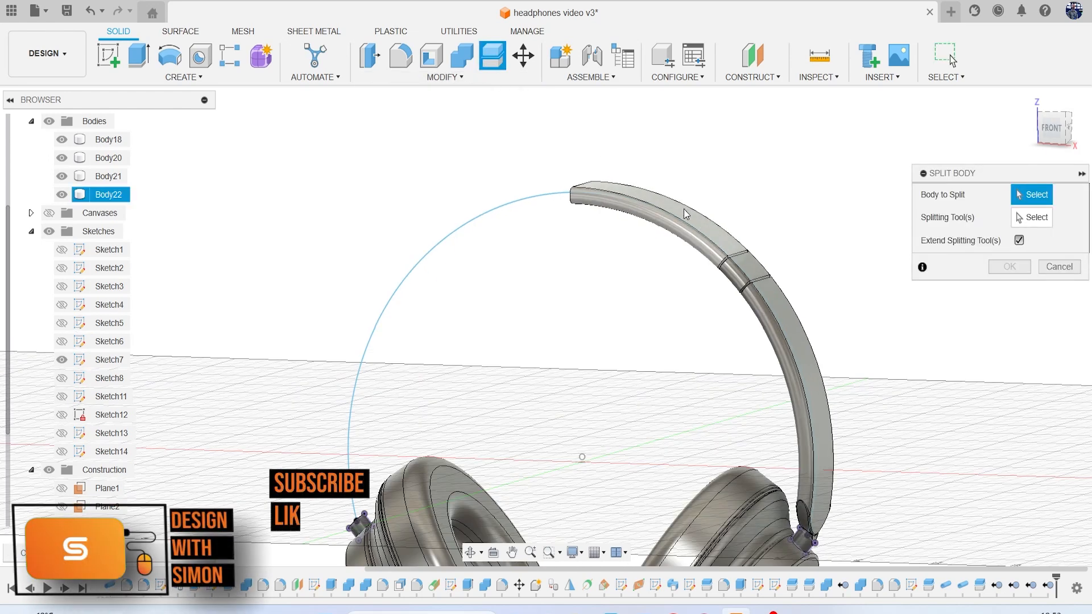
click(683, 209)
click(550, 196)
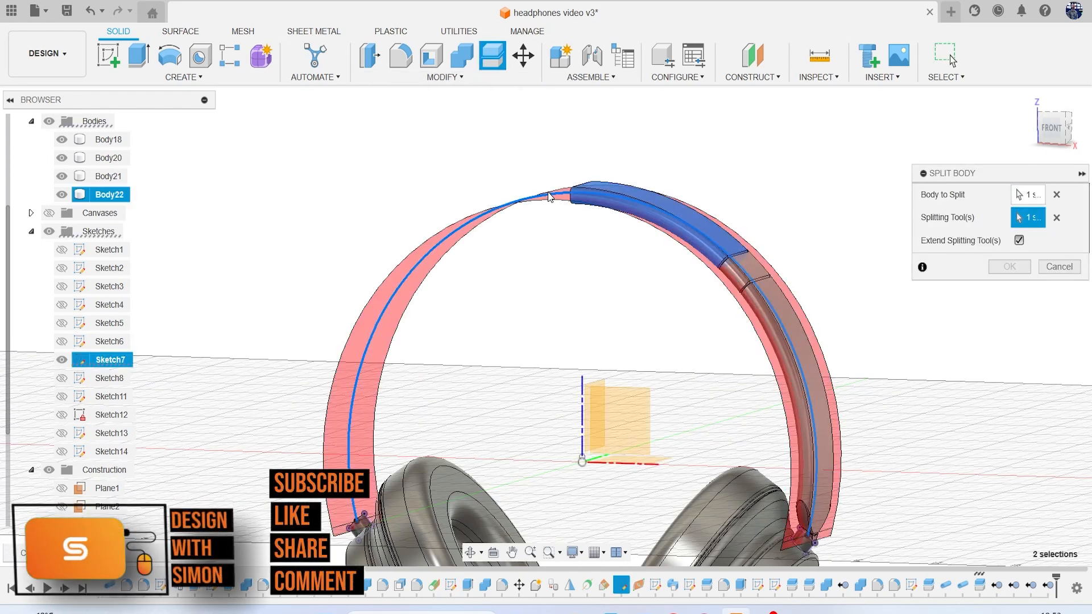
click(1009, 267)
scroll(830, 231, up, 2)
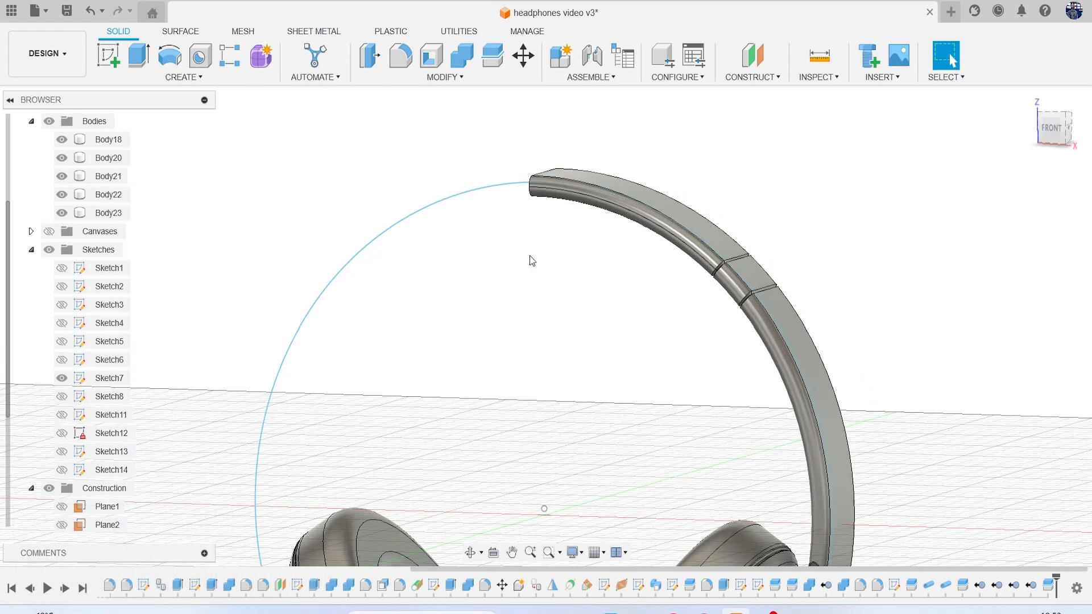
click(62, 378)
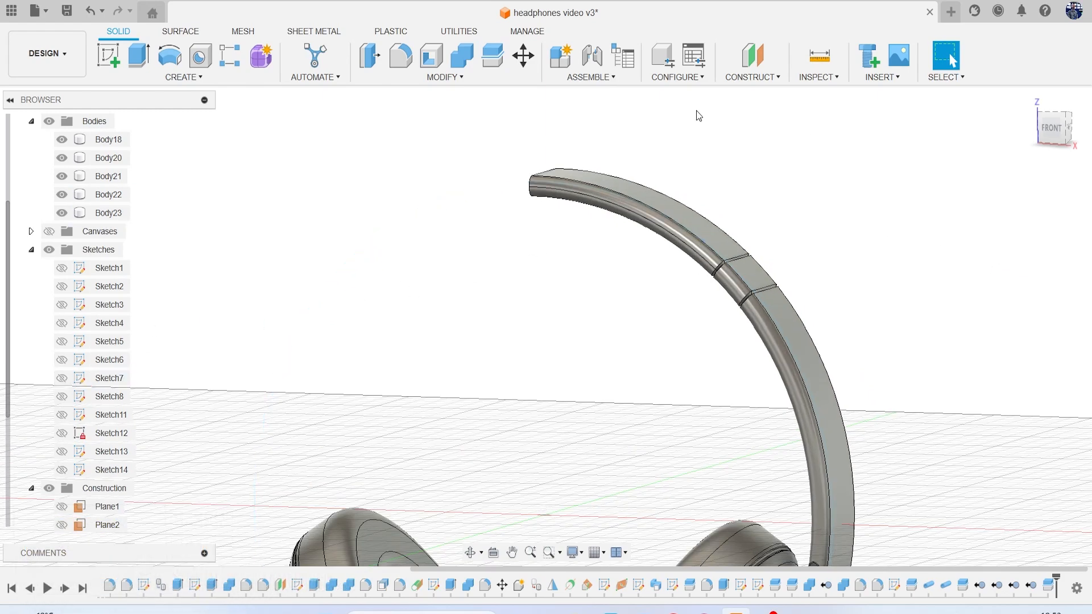
Hide the short headband segment between the top section and the side arm
drag(1052, 135, 1066, 144)
scroll(787, 294, up, 5)
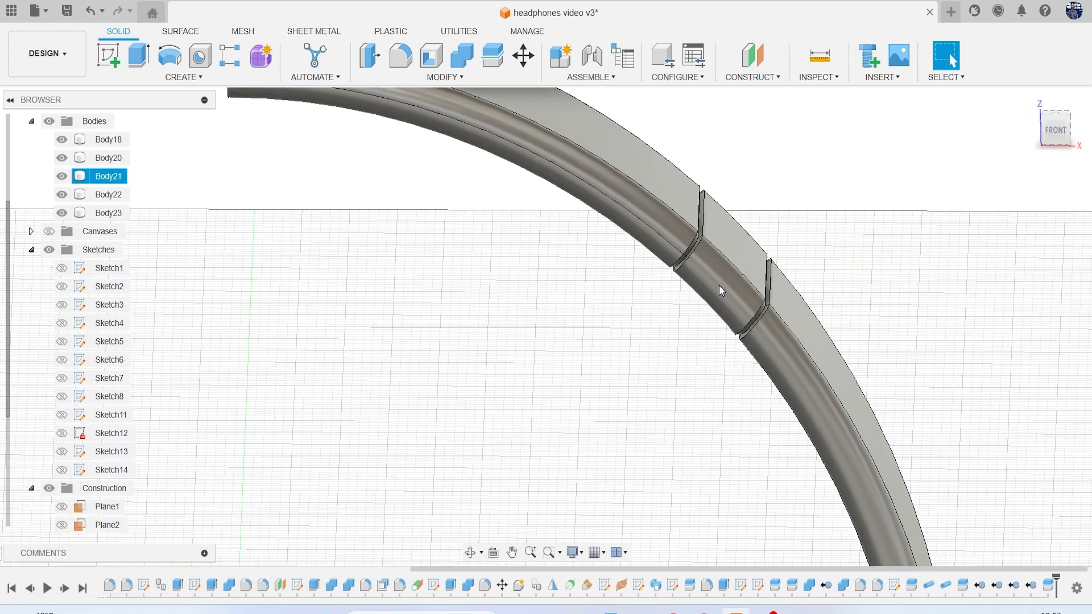
middle_drag(671, 293, 636, 333)
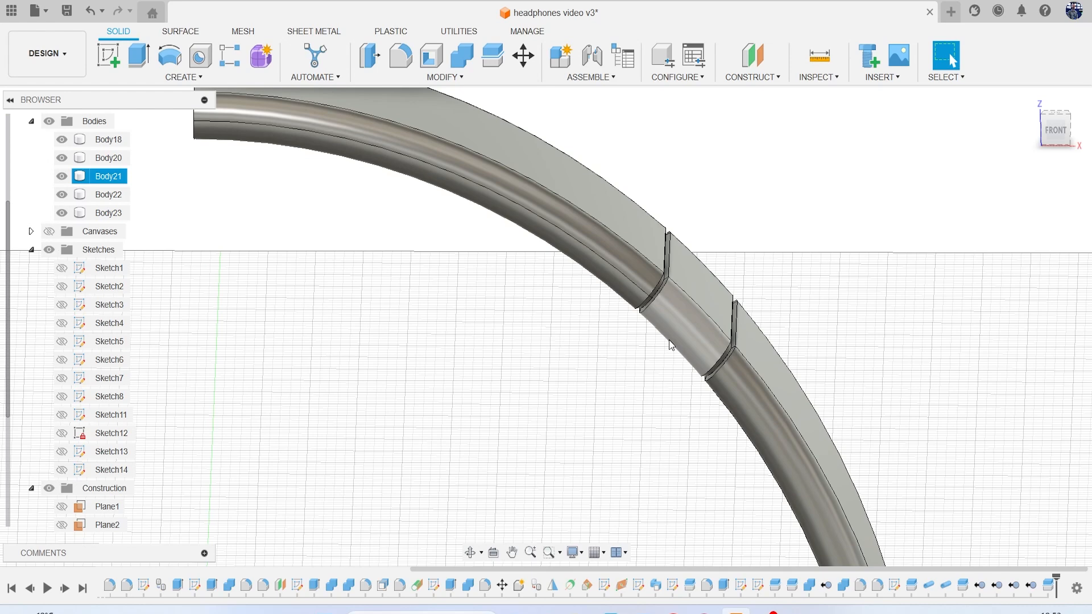
click(62, 176)
middle_drag(407, 271, 509, 334)
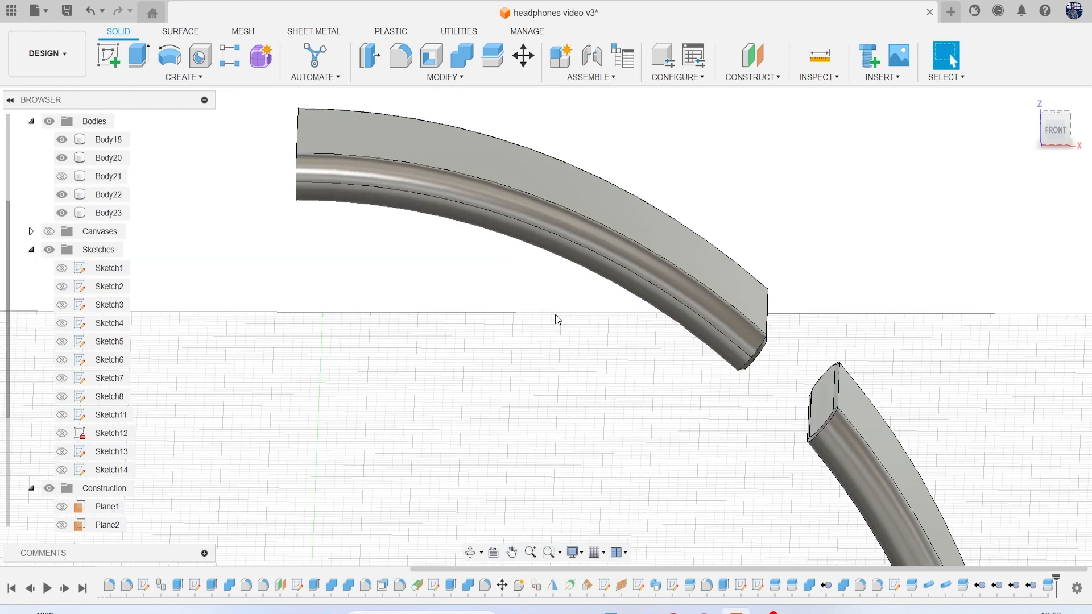
Cut a 0.70 mm triangular pipe groove along the front split edge of the top headband section, with chain selection off
click(184, 77)
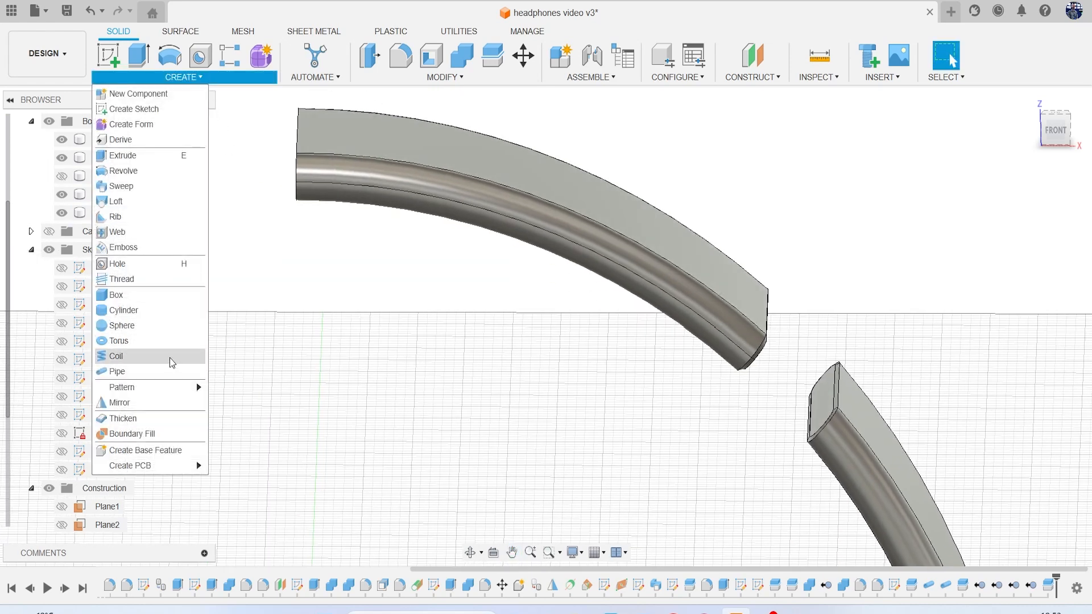
click(164, 373)
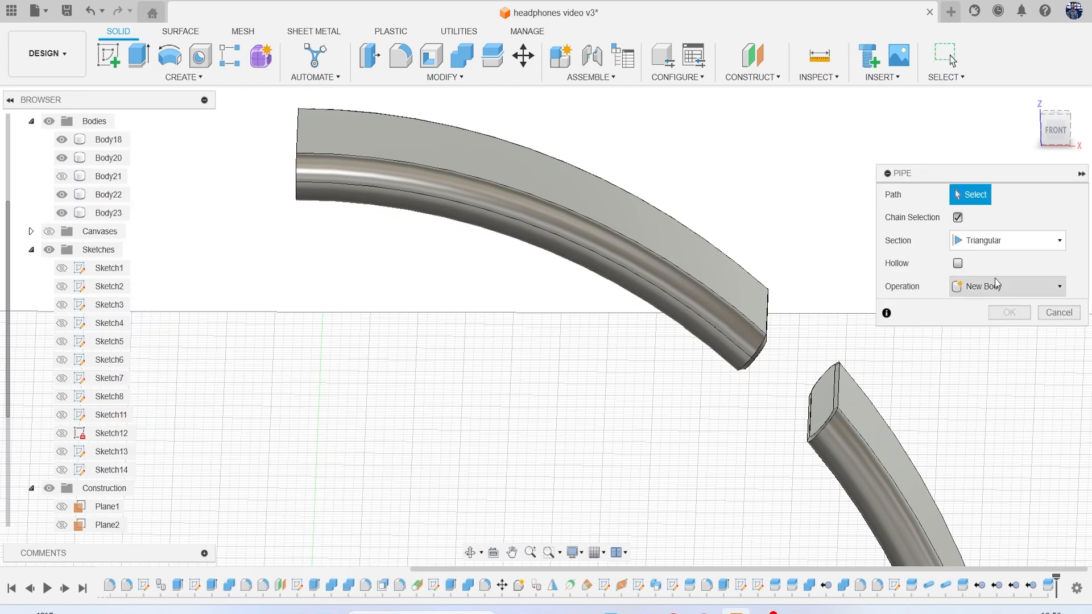
click(957, 217)
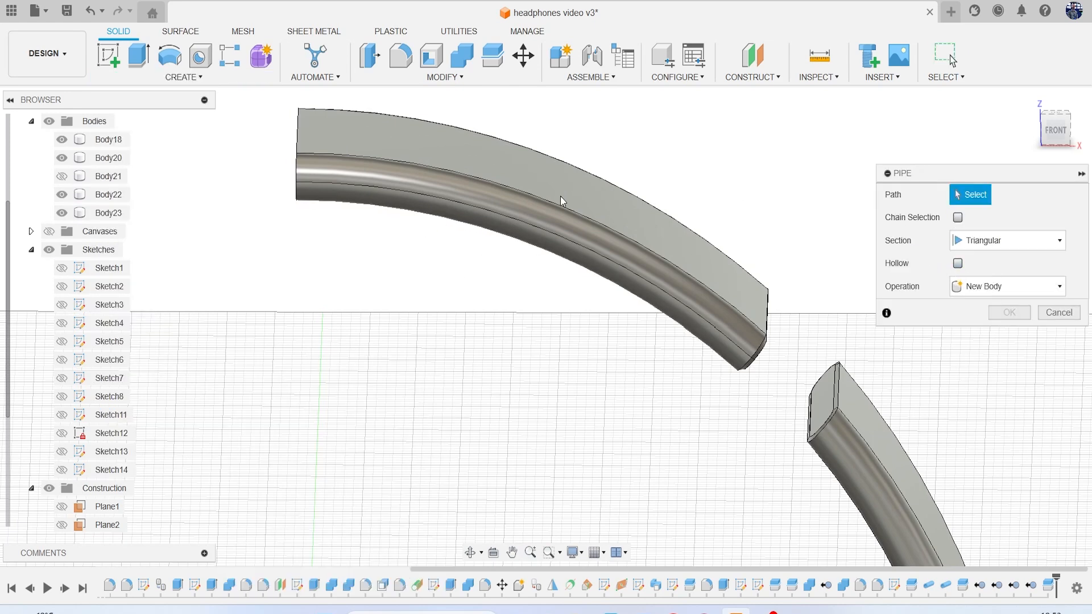
click(527, 222)
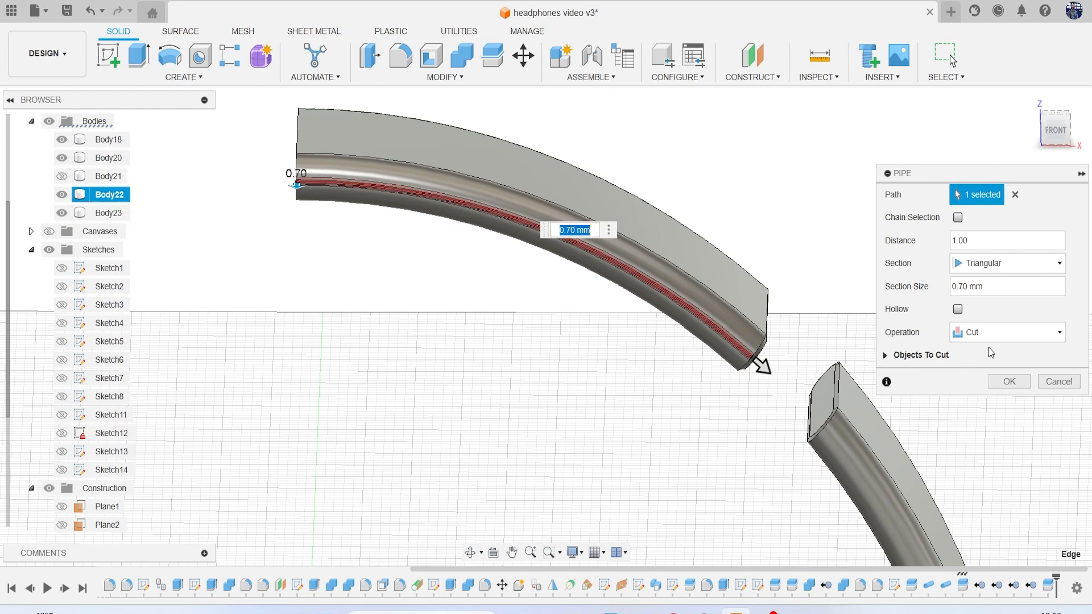
click(1008, 381)
Cut a matching 0.70 mm triangular pipe groove along the rear split edge of the top headband section
mouse_move(1055, 143)
mouse_down()
mouse_move(1054, 128)
mouse_move(975, 134)
mouse_move(987, 150)
mouse_up()
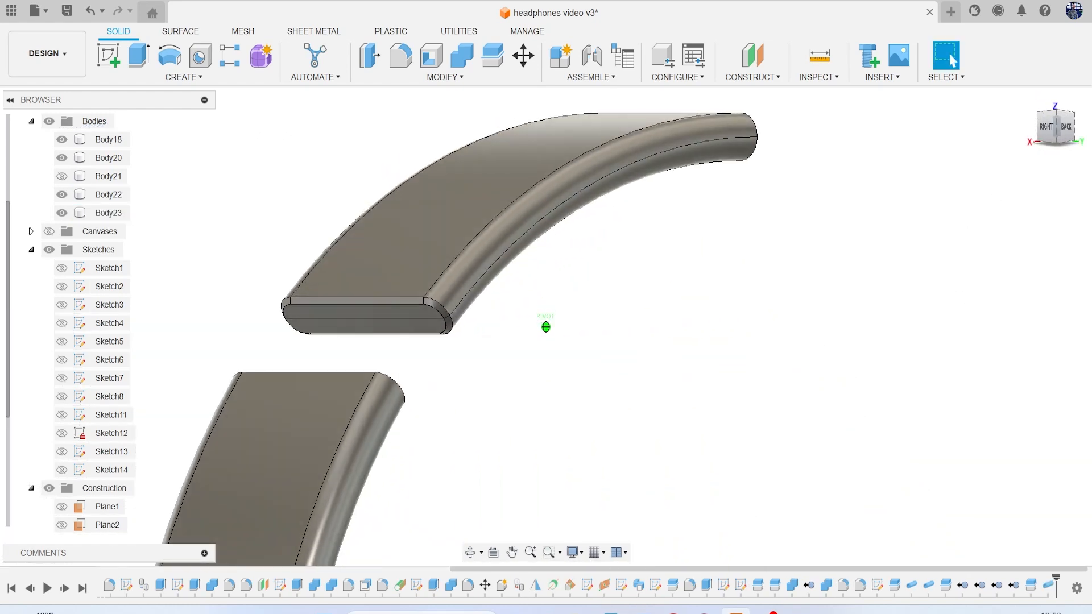
right_click(931, 172)
click(938, 128)
scroll(670, 166, up, 3)
click(612, 154)
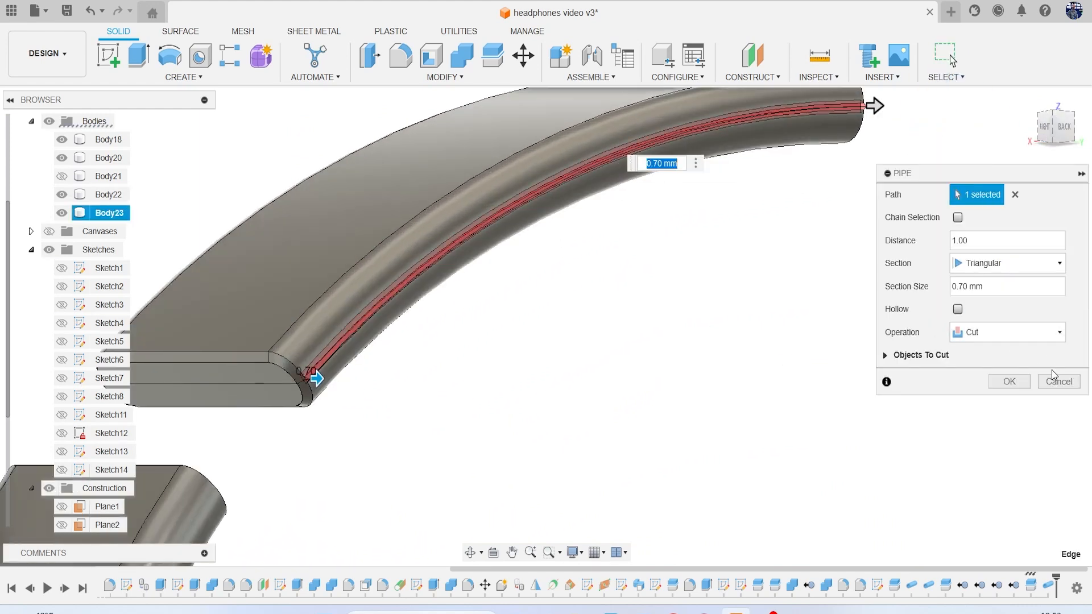
click(985, 382)
scroll(404, 324, up, 3)
Show the short headband segment again and view the headband with both ear cups
mouse_move(1062, 137)
mouse_down()
mouse_move(1031, 128)
mouse_move(1030, 112)
mouse_move(1082, 152)
mouse_move(1090, 133)
mouse_up()
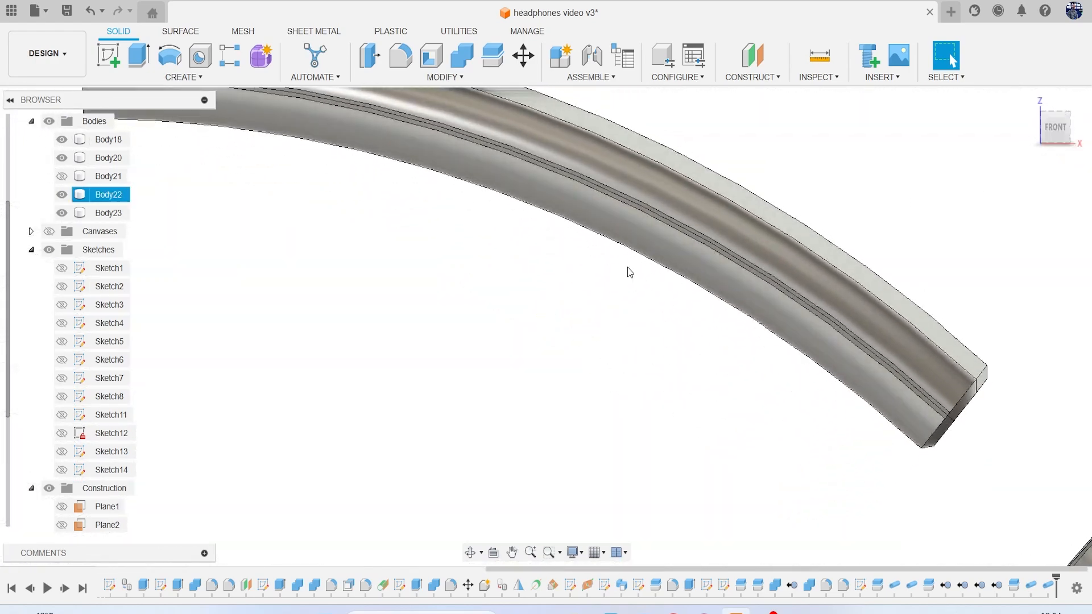
click(630, 272)
scroll(454, 308, down, 3)
click(62, 175)
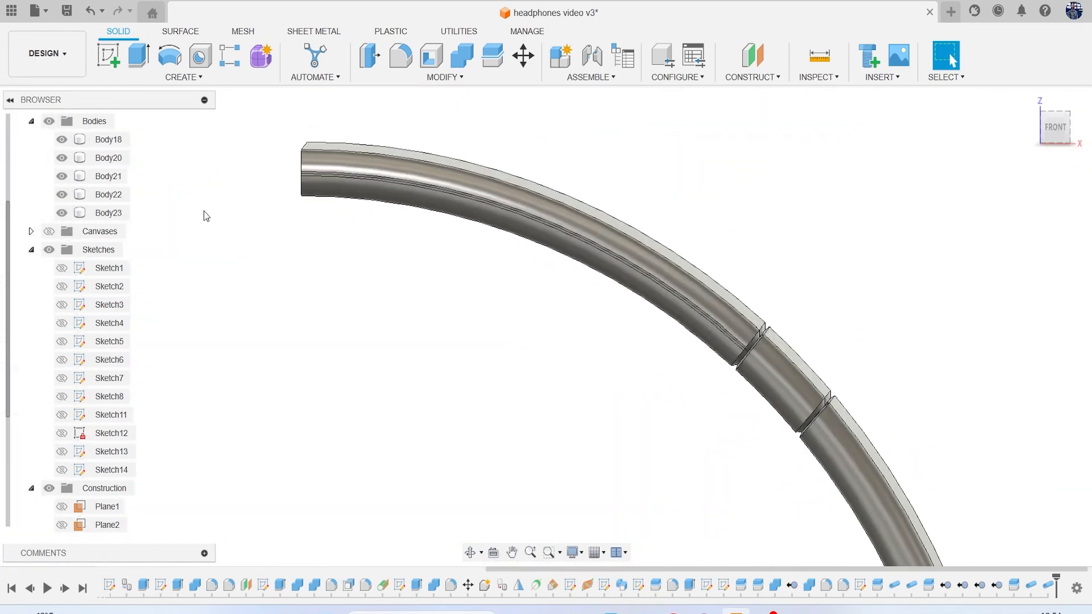
scroll(544, 326, down, 5)
middle_drag(537, 302, 536, 293)
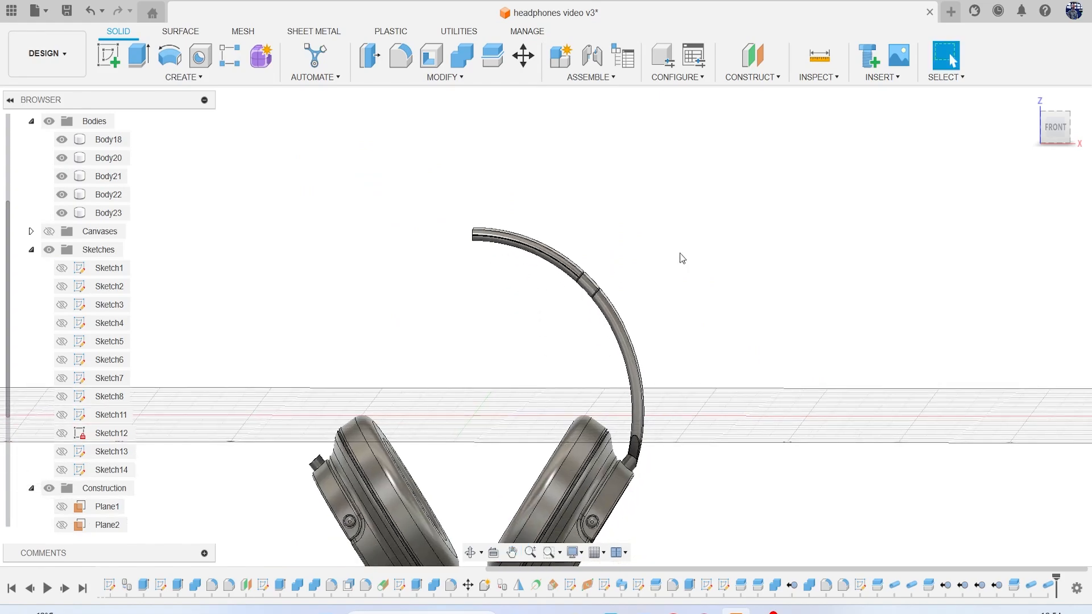
mouse_move(1046, 139)
mouse_down()
mouse_move(1025, 146)
mouse_move(993, 120)
mouse_move(1046, 143)
mouse_up()
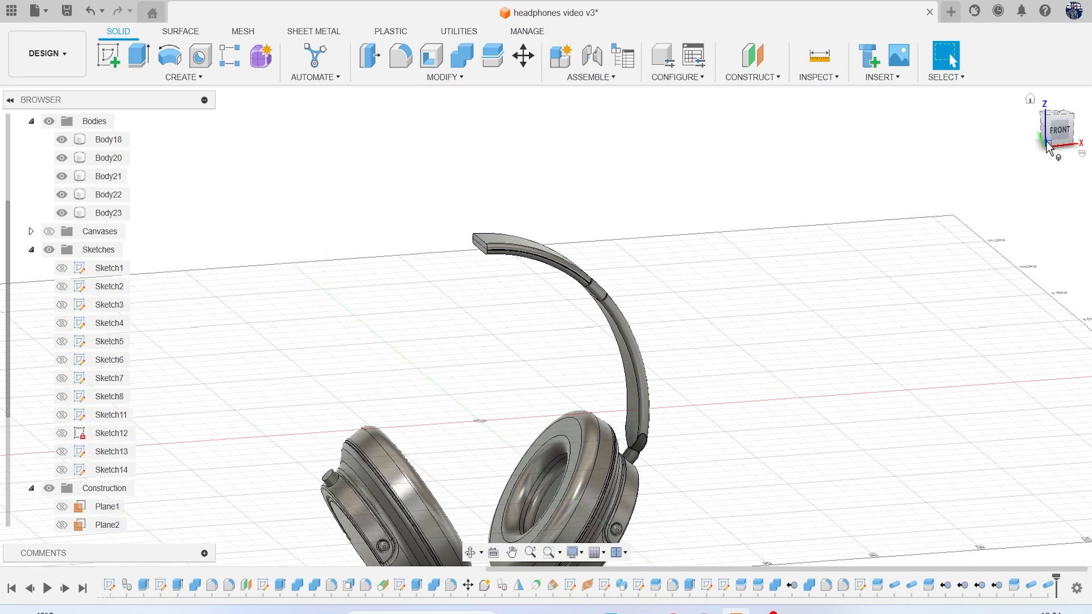
Mirror the outer body of the top headband section across the vertical centre plane as a new body
click(186, 76)
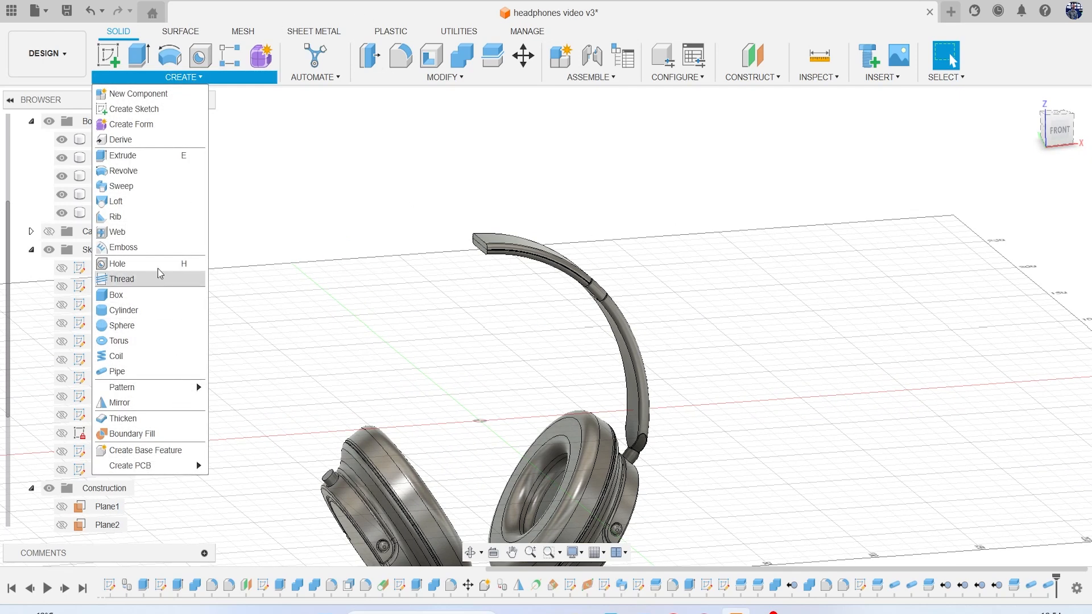
click(161, 401)
scroll(509, 268, up, 5)
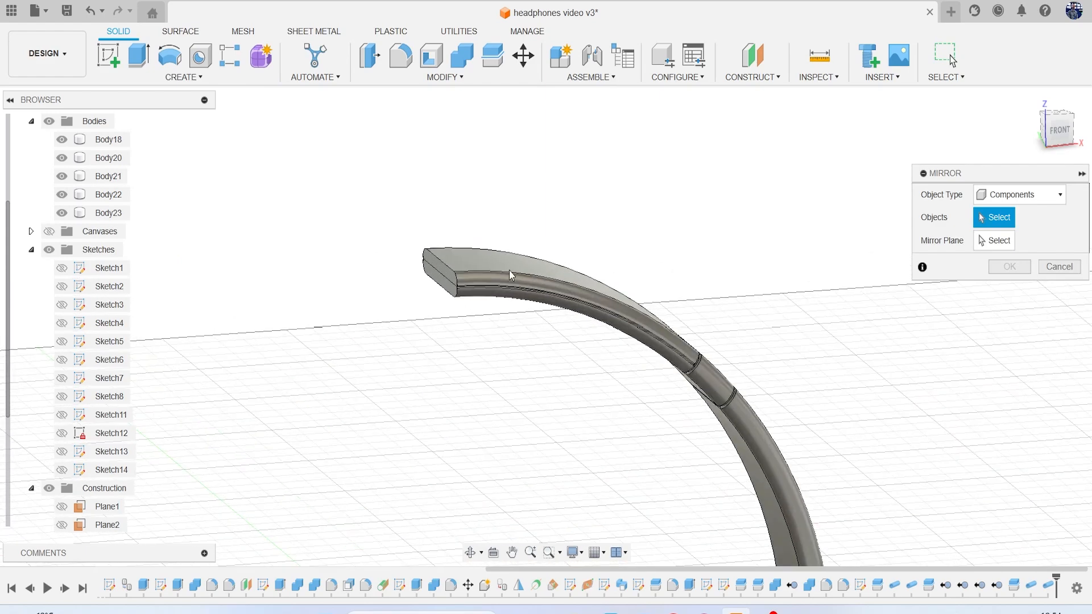
click(1017, 195)
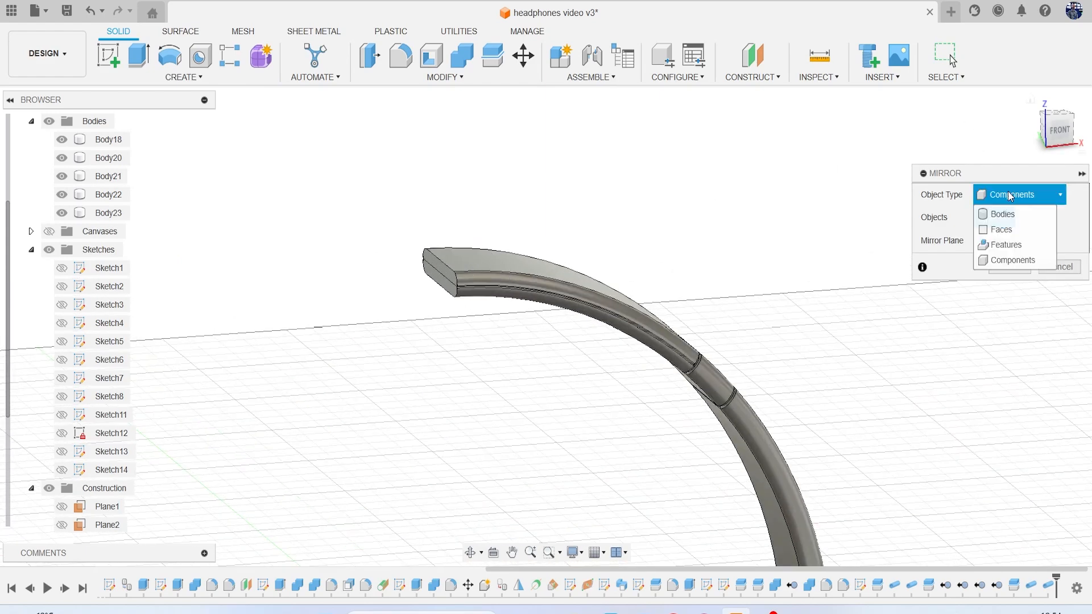
click(999, 212)
click(519, 277)
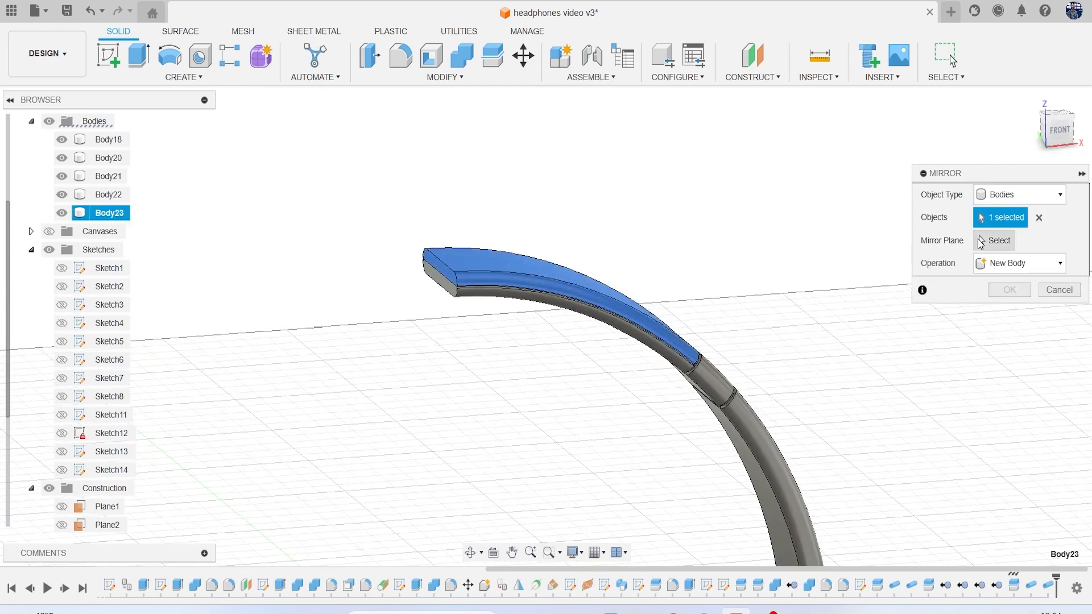
scroll(554, 367, down, 2)
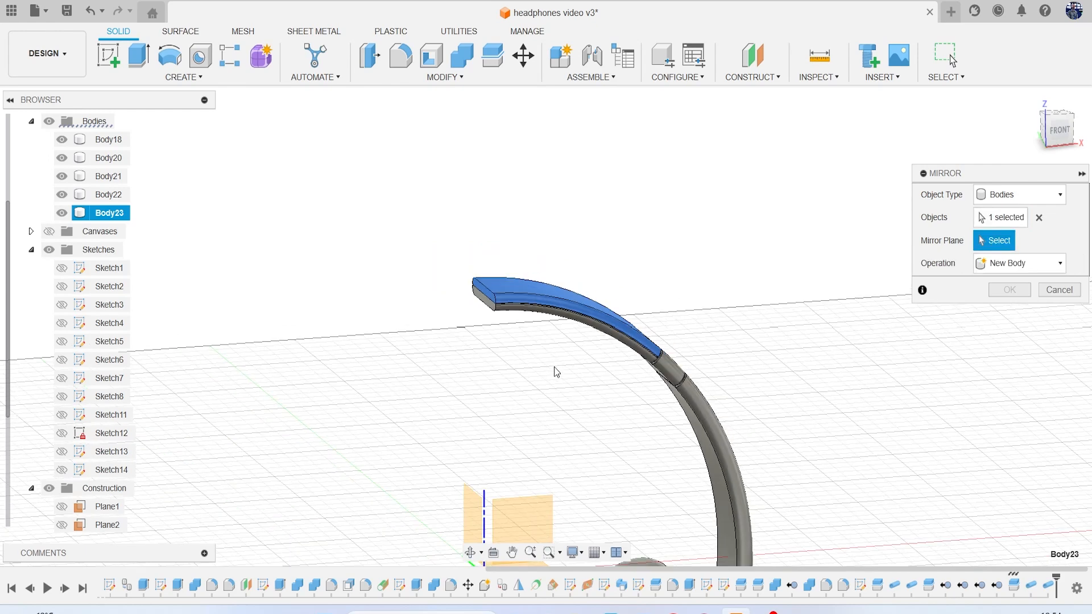
click(476, 500)
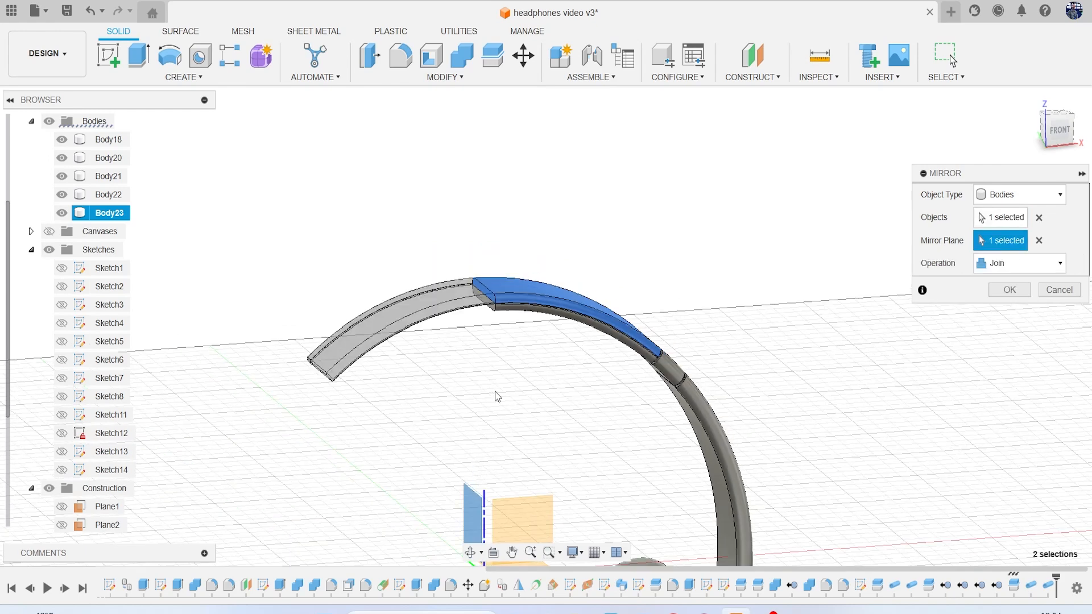
click(1018, 263)
click(1012, 285)
click(1009, 289)
Join the outer headband body with its mirrored copy using Combine, without keeping the tool body
click(456, 60)
scroll(490, 190, up, 2)
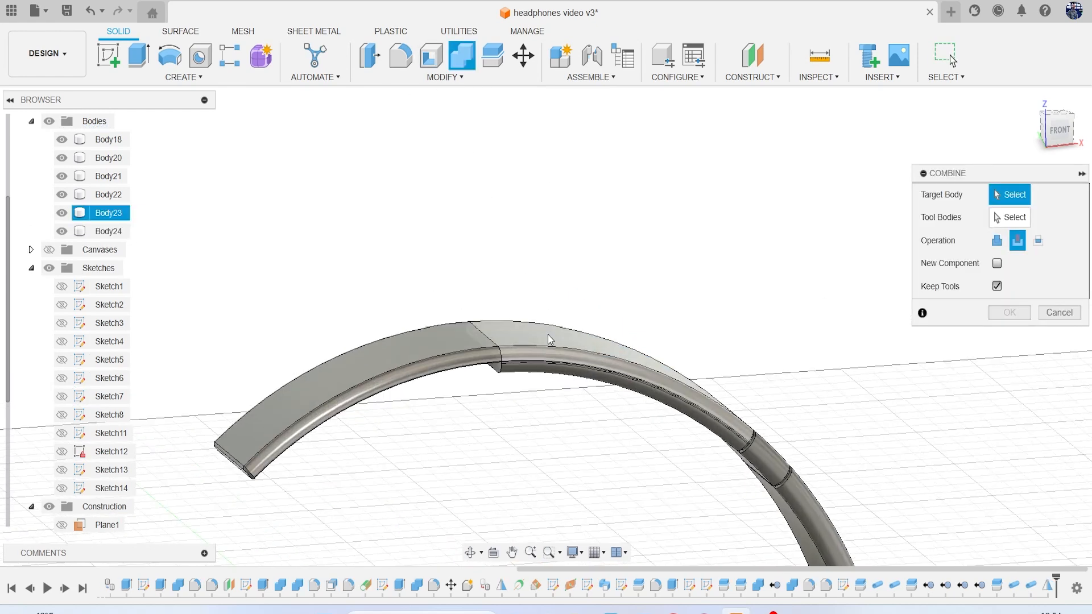
click(550, 340)
click(453, 343)
click(996, 241)
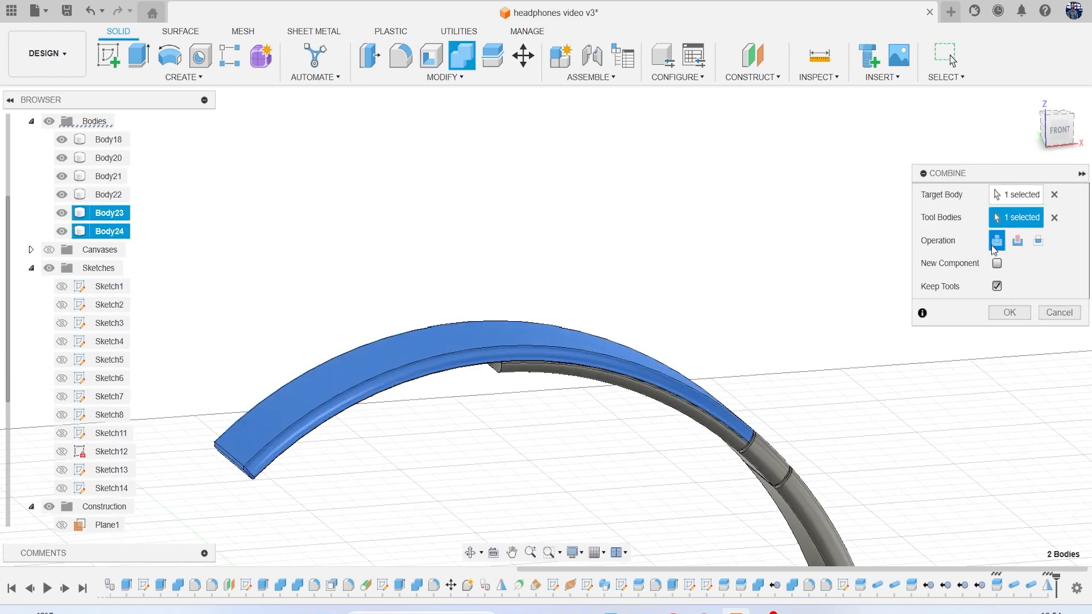
click(996, 291)
click(1002, 311)
Mirror the inner body of the top headband section across the vertical centre plane as a new body
middle_drag(878, 319, 882, 234)
drag(1058, 139, 1051, 123)
click(183, 77)
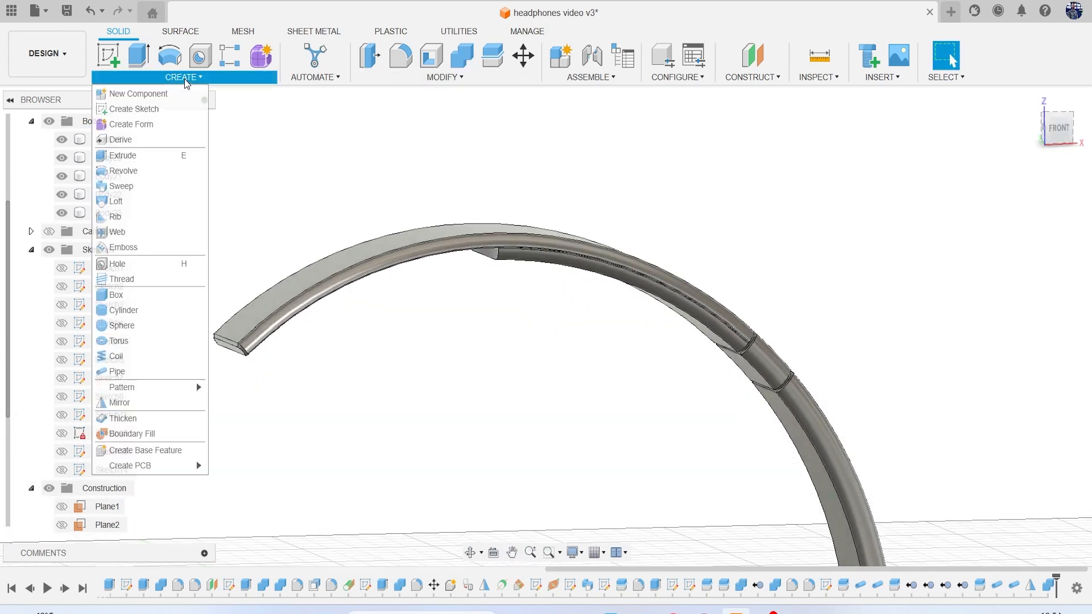
click(159, 404)
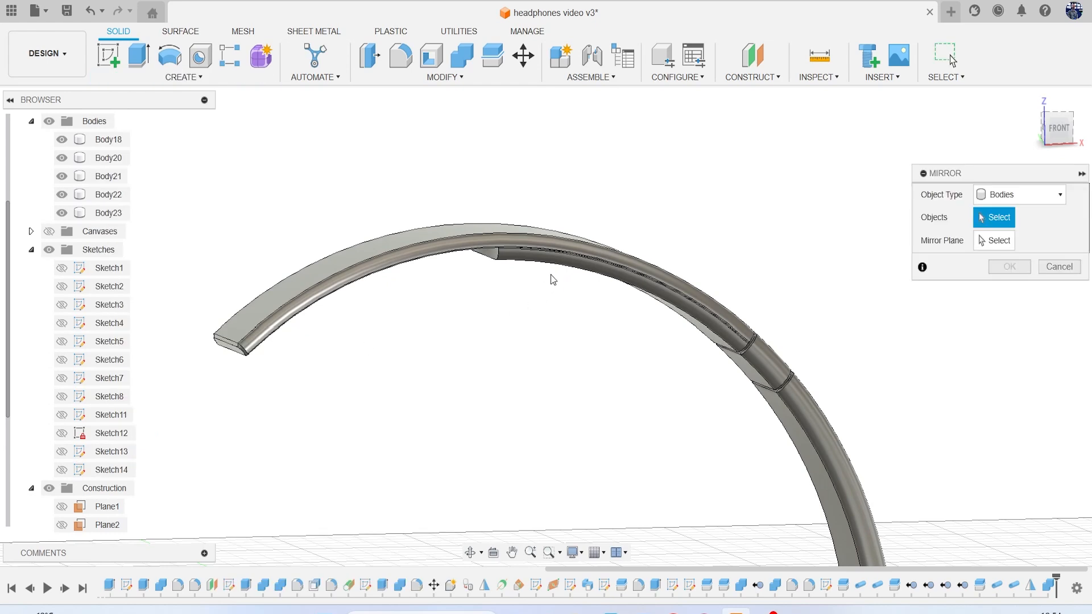
click(565, 263)
click(992, 240)
scroll(615, 425, down, 5)
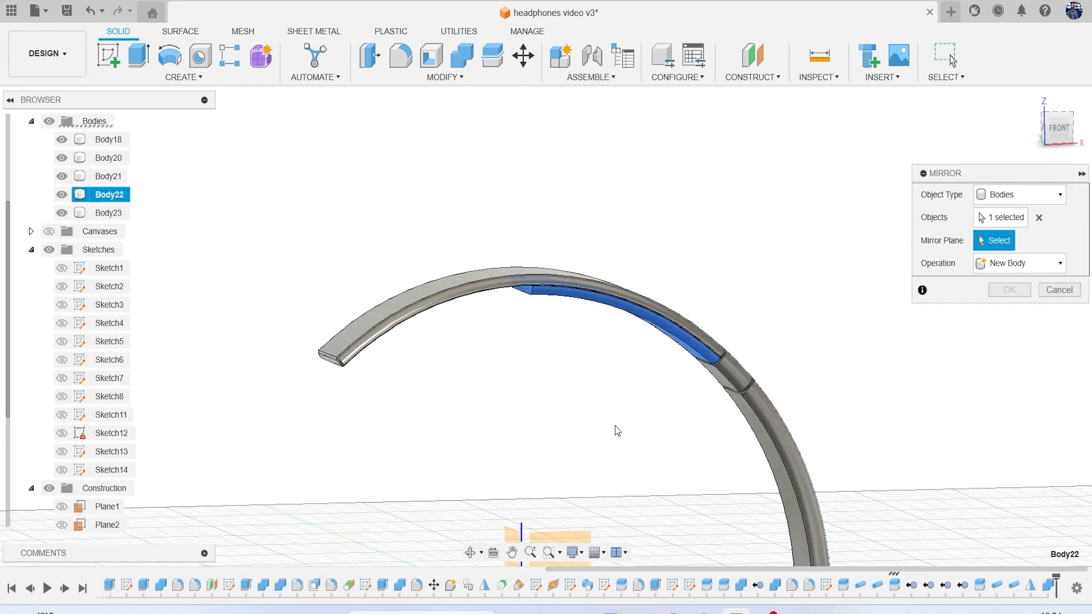
click(525, 402)
click(1018, 260)
click(1015, 284)
click(1009, 290)
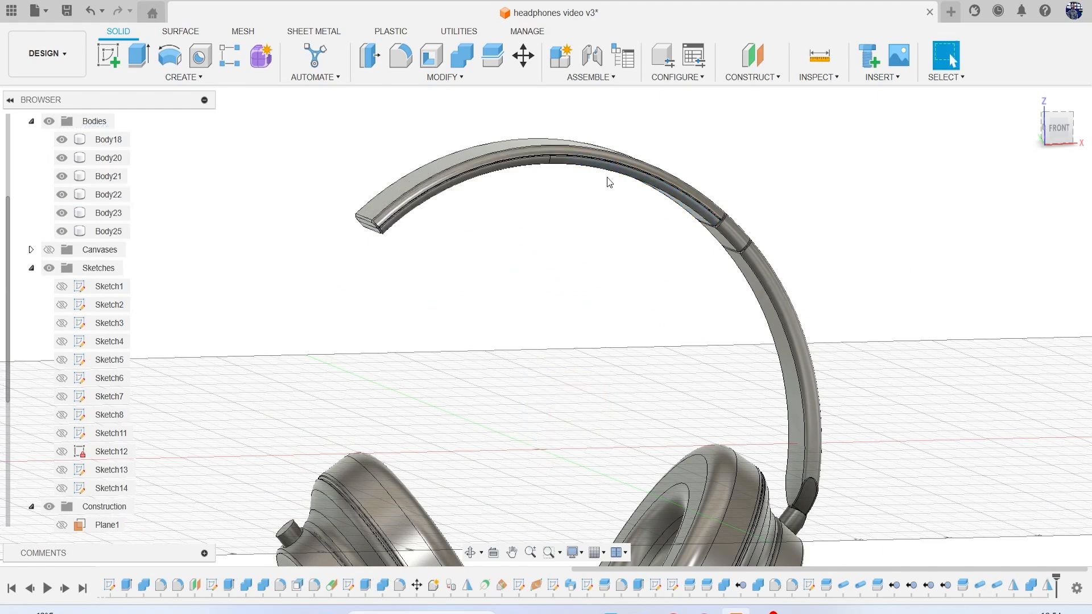
Join the inner headband body with its mirrored copy using Combine, without keeping the tool body
click(472, 64)
scroll(589, 185, up, 5)
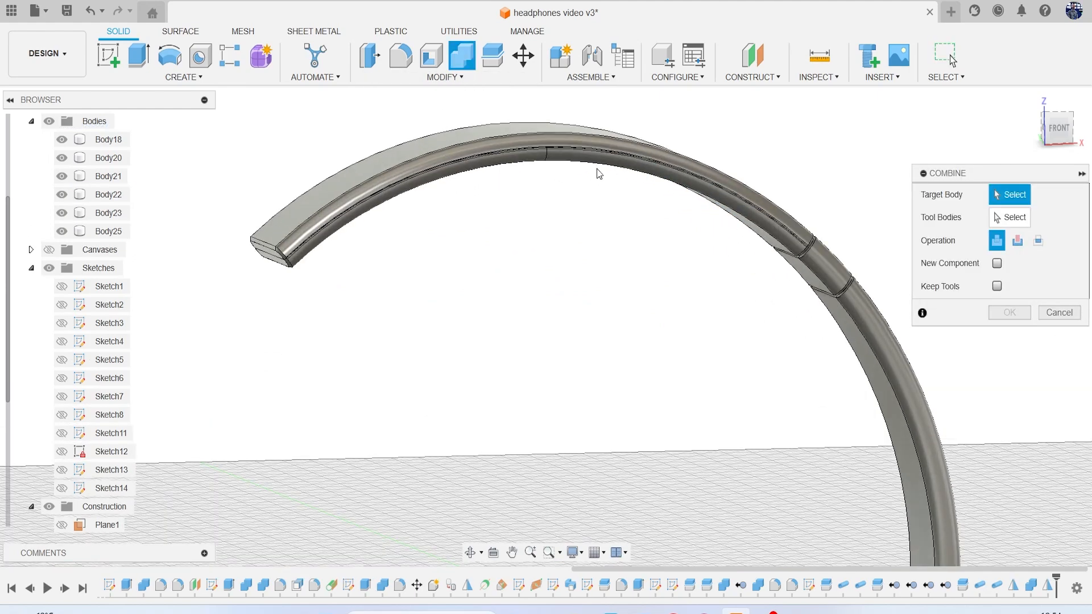
click(577, 161)
click(520, 159)
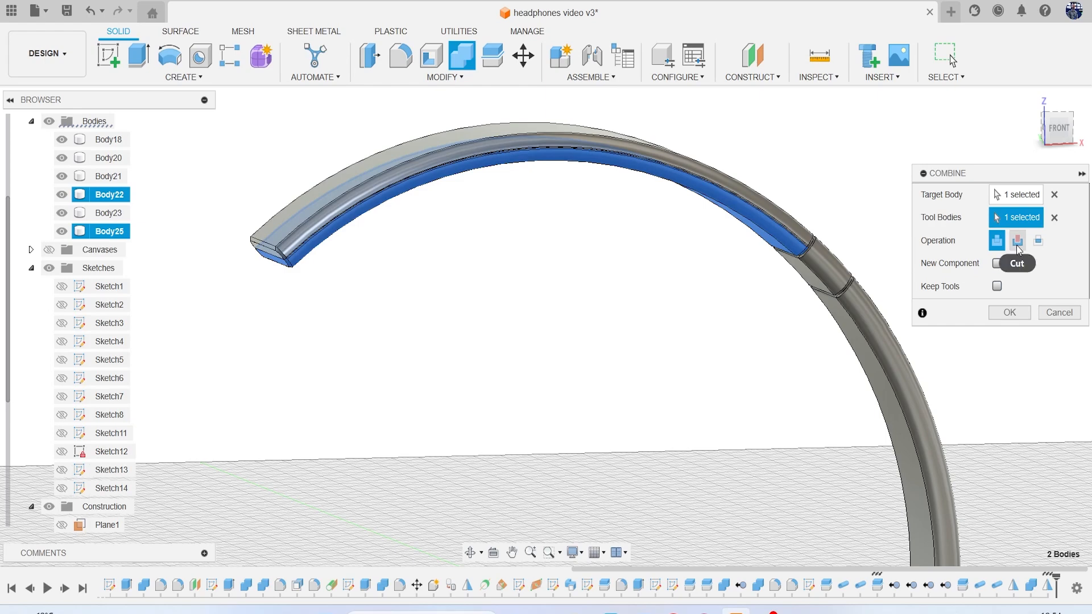
click(1009, 313)
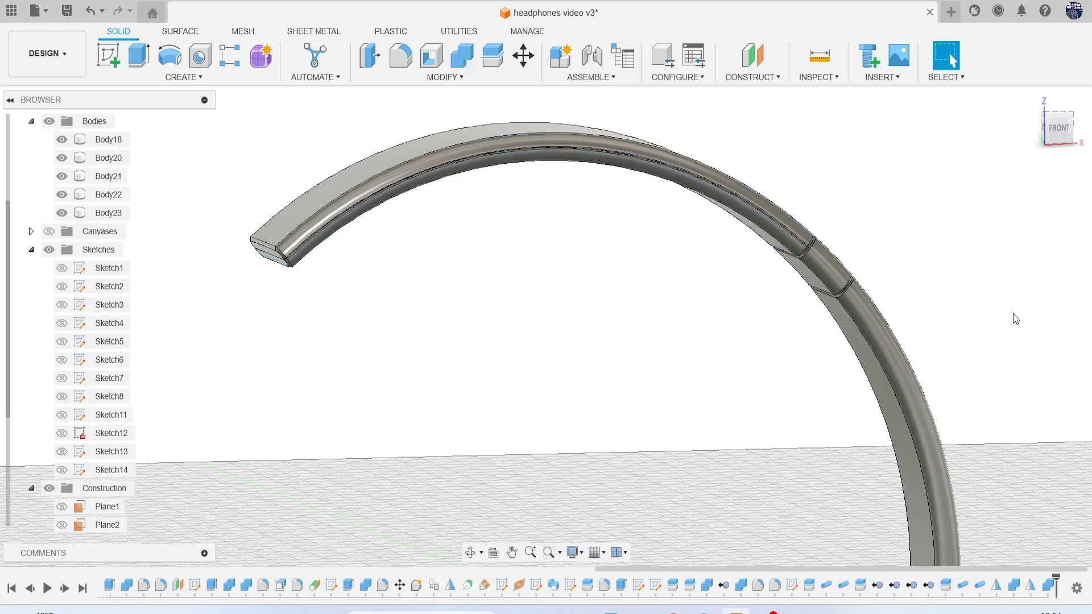
drag(1045, 135, 1041, 137)
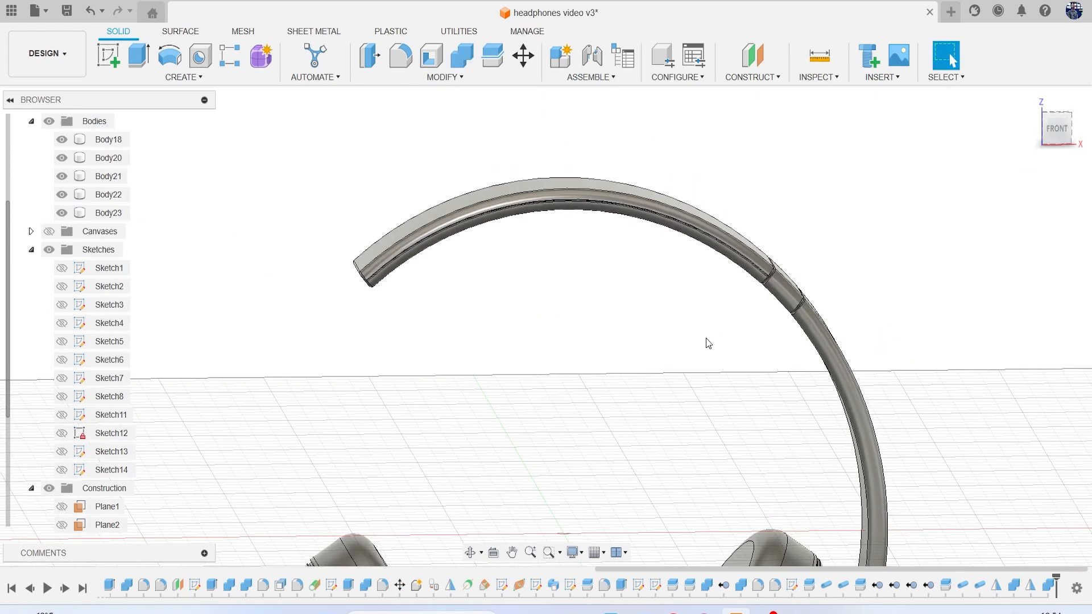
Mirror the short headband segment, the side arm and its ear cup connector across the vertical centre plane as new bodies
click(188, 80)
click(170, 400)
scroll(671, 225, up, 2)
scroll(671, 225, up, 1)
click(775, 263)
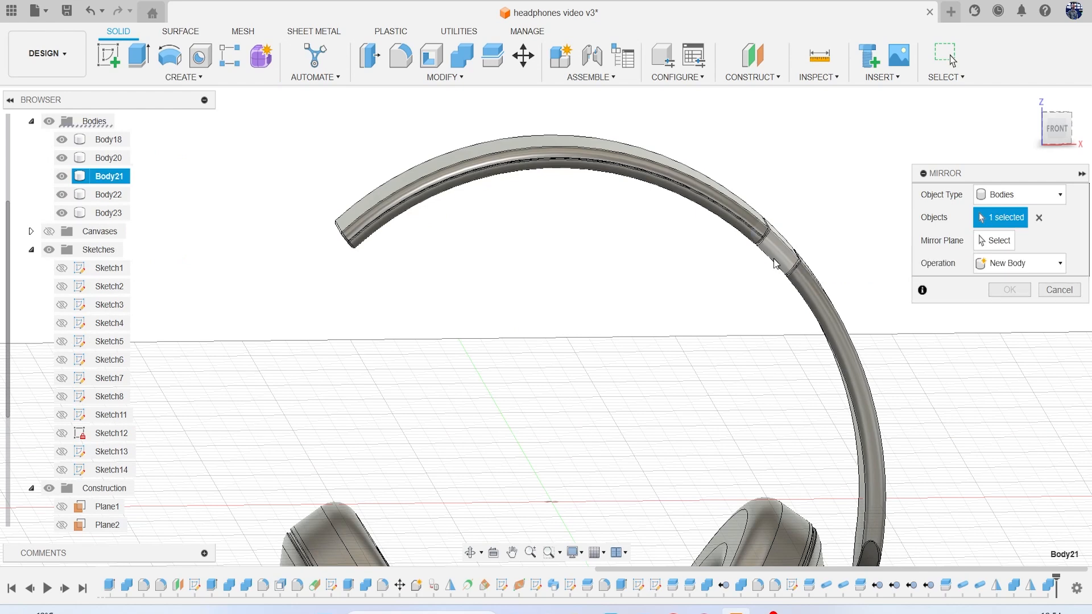
click(857, 357)
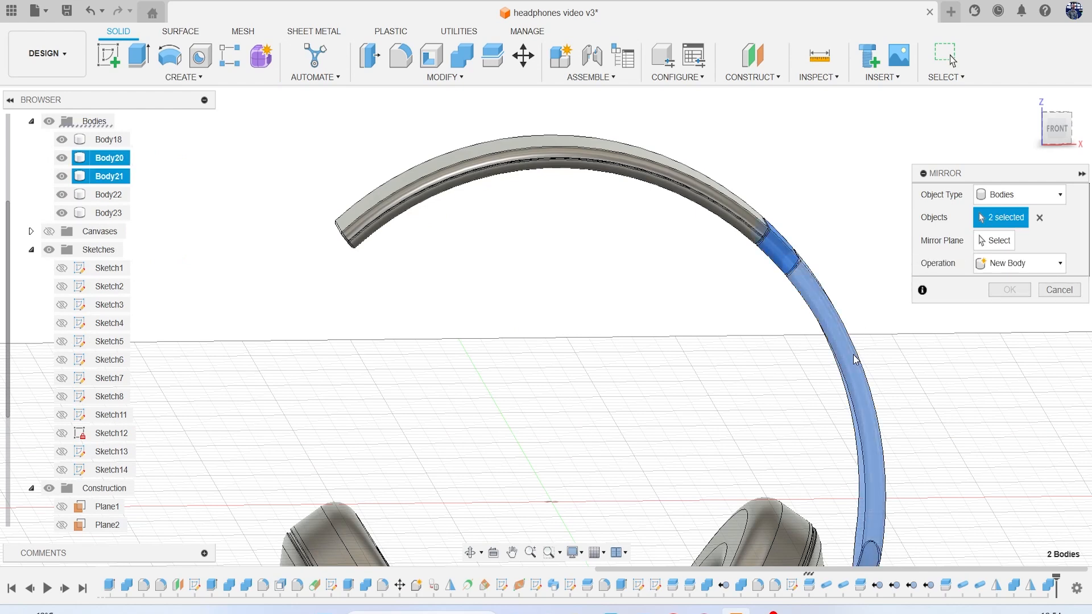
scroll(781, 350, up, 3)
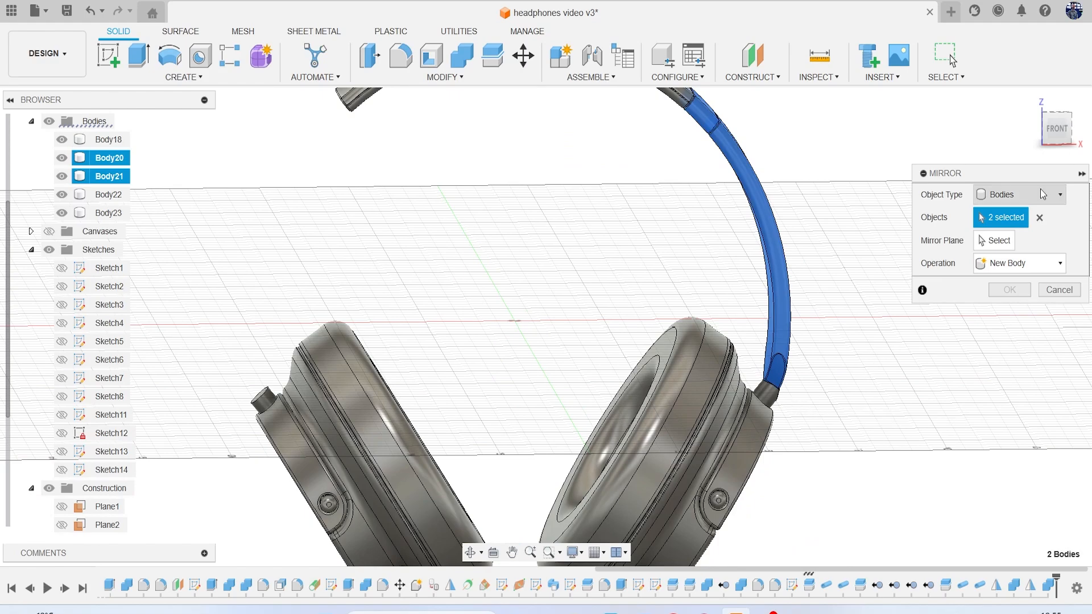
mouse_move(1063, 138)
mouse_down()
mouse_move(1054, 144)
mouse_move(1063, 137)
mouse_up()
scroll(762, 385, up, 4)
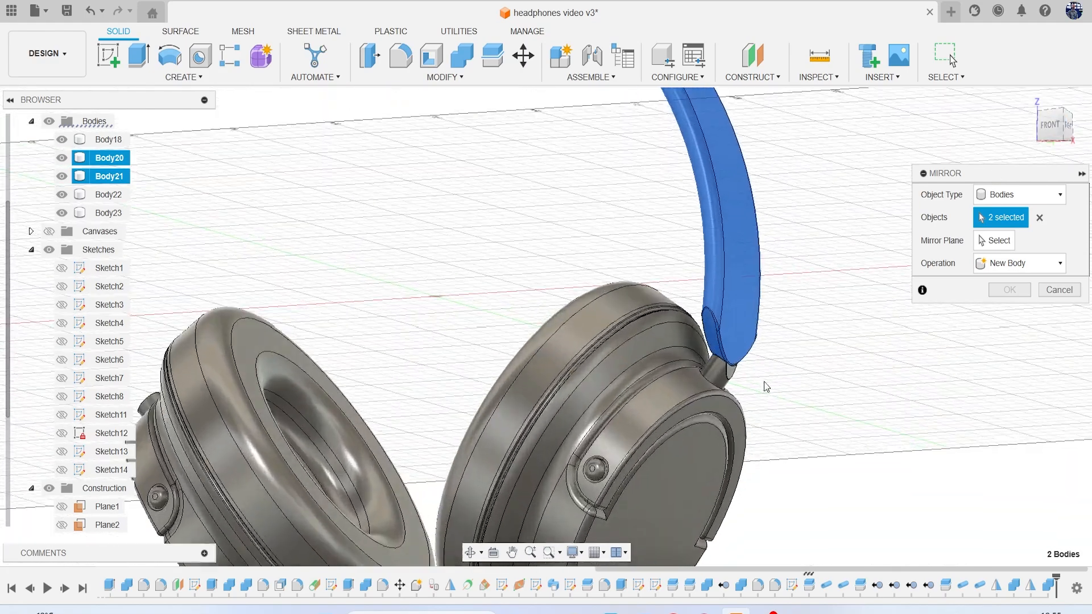
scroll(719, 378, down, 3)
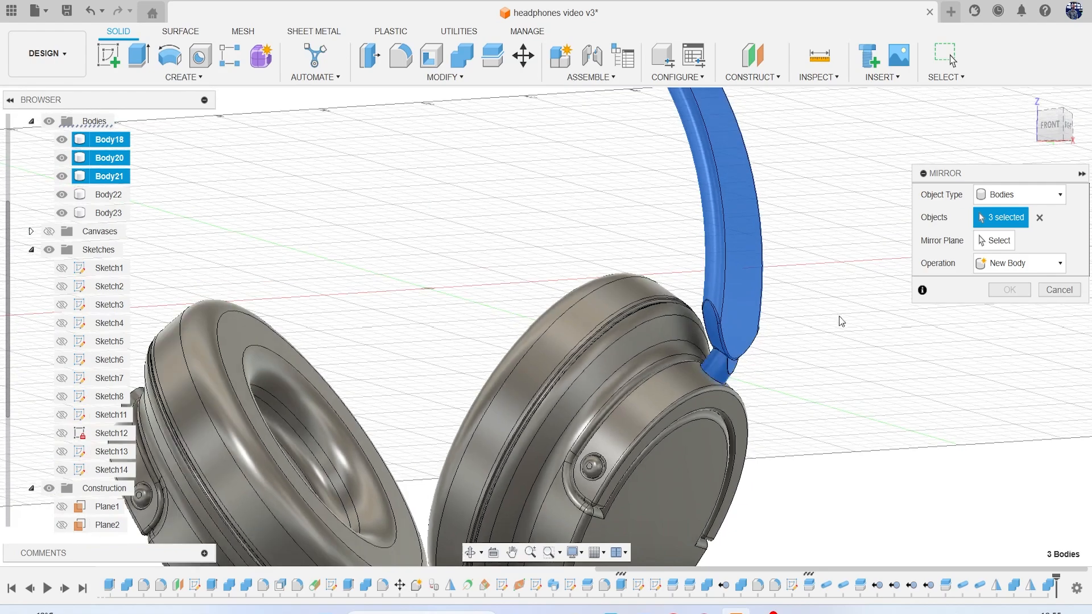
click(995, 240)
scroll(606, 221, down, 2)
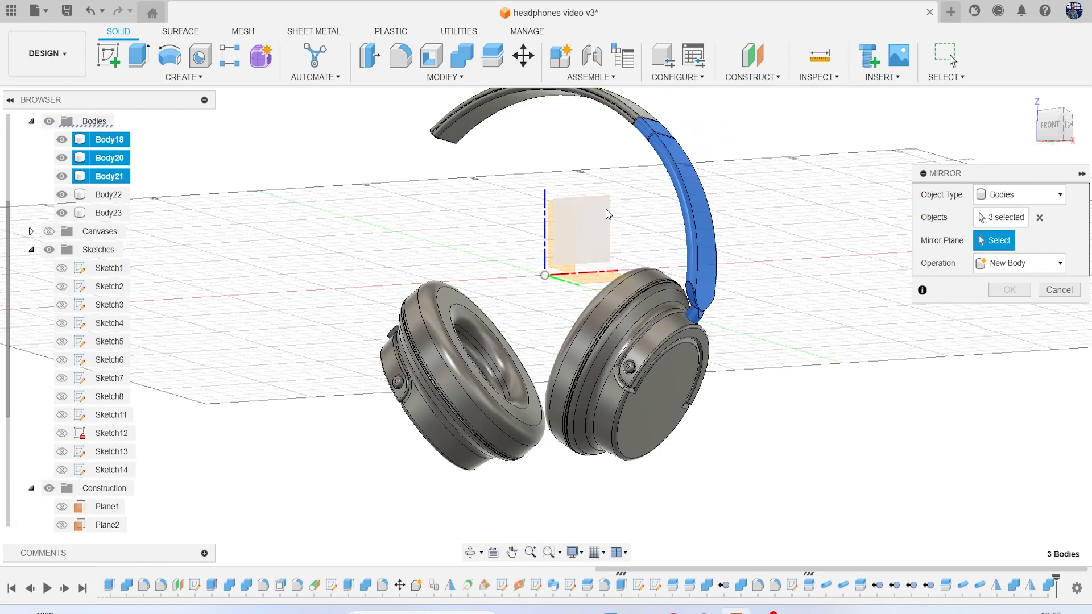
click(603, 217)
drag(1058, 126, 1072, 139)
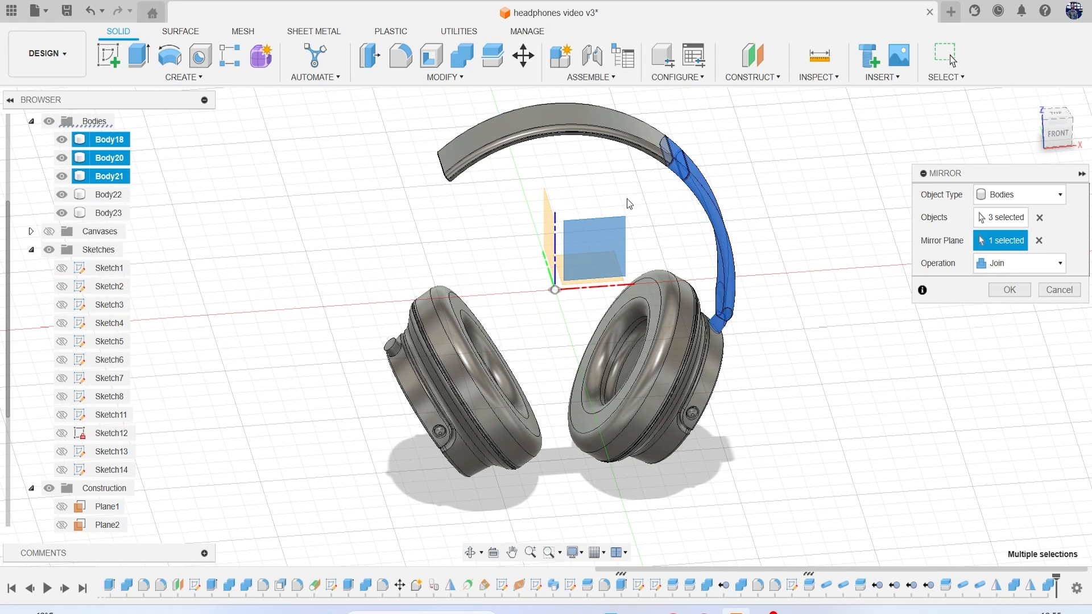
click(1039, 240)
click(548, 233)
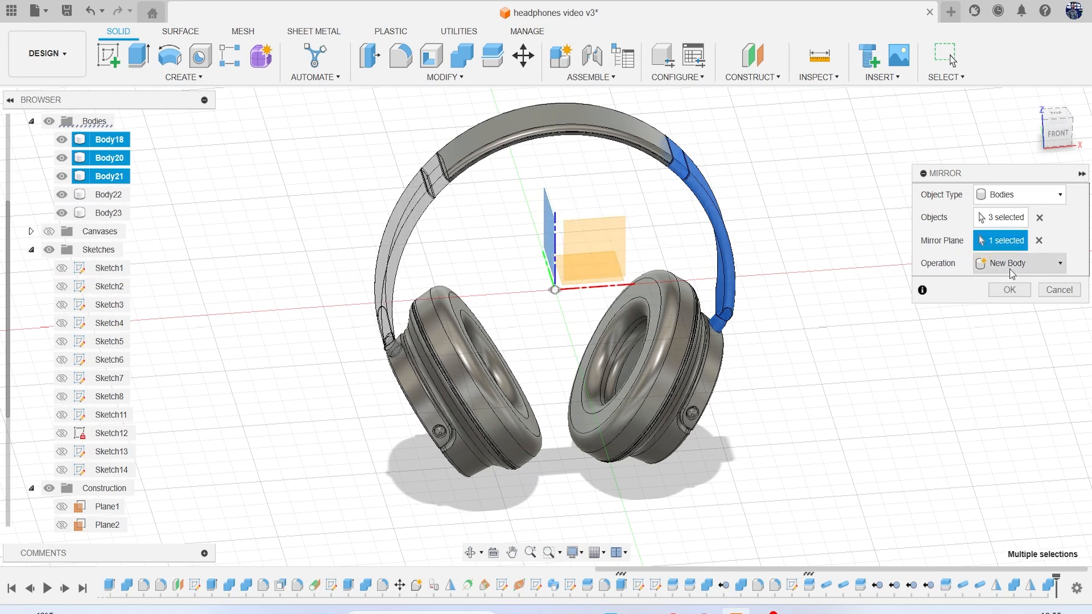
click(1010, 289)
Examine both sides of the mirrored headband and its connections to the ear cups
drag(1056, 137, 1051, 107)
scroll(390, 299, up, 10)
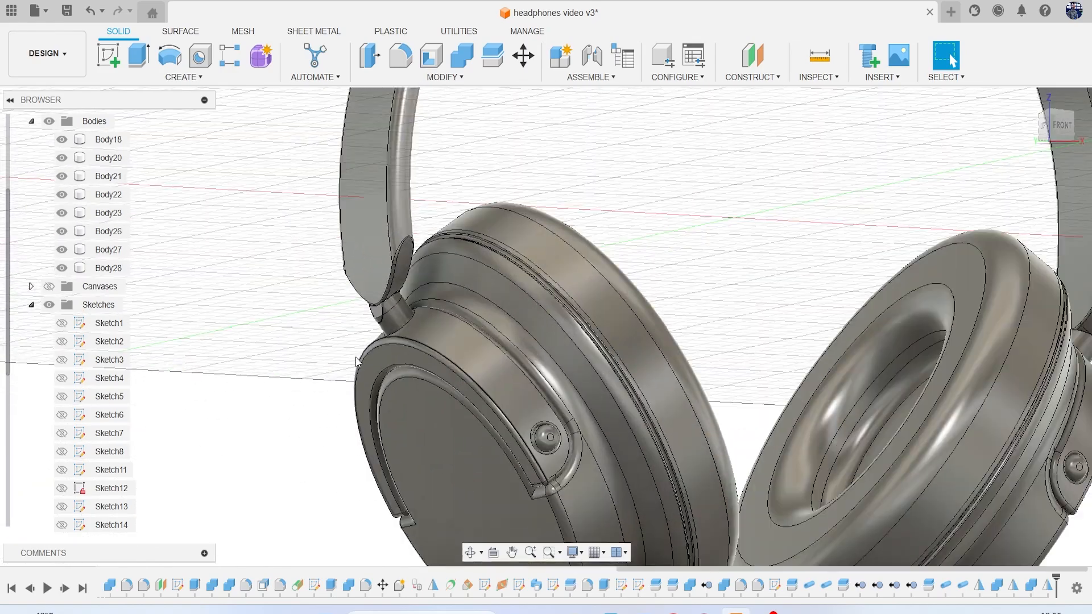
scroll(390, 295, down, 10)
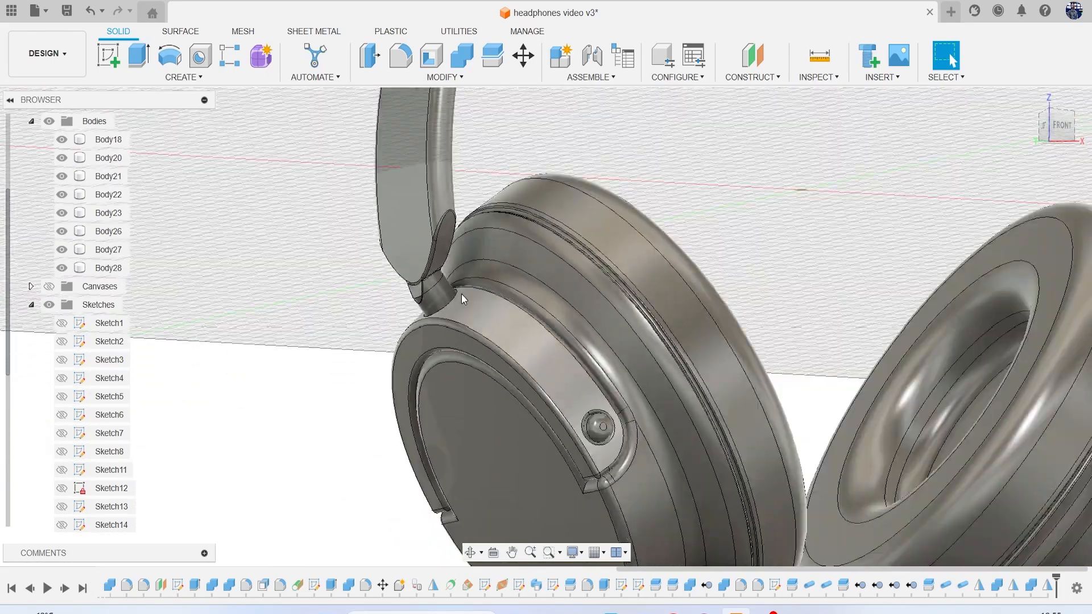
middle_drag(462, 295, 560, 341)
mouse_move(1046, 139)
mouse_down()
mouse_move(1029, 144)
mouse_move(1000, 128)
mouse_move(1038, 147)
mouse_up()
middle_drag(704, 183, 668, 319)
scroll(677, 304, up, 3)
drag(1054, 140, 1057, 112)
scroll(896, 202, down, 5)
middle_drag(922, 288, 815, 189)
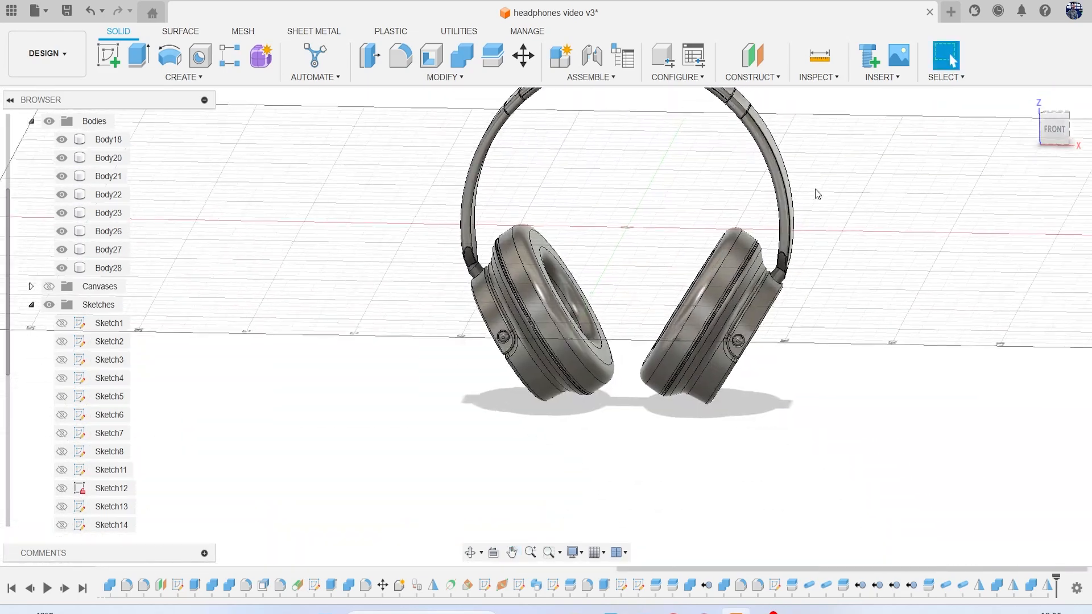
click(1052, 137)
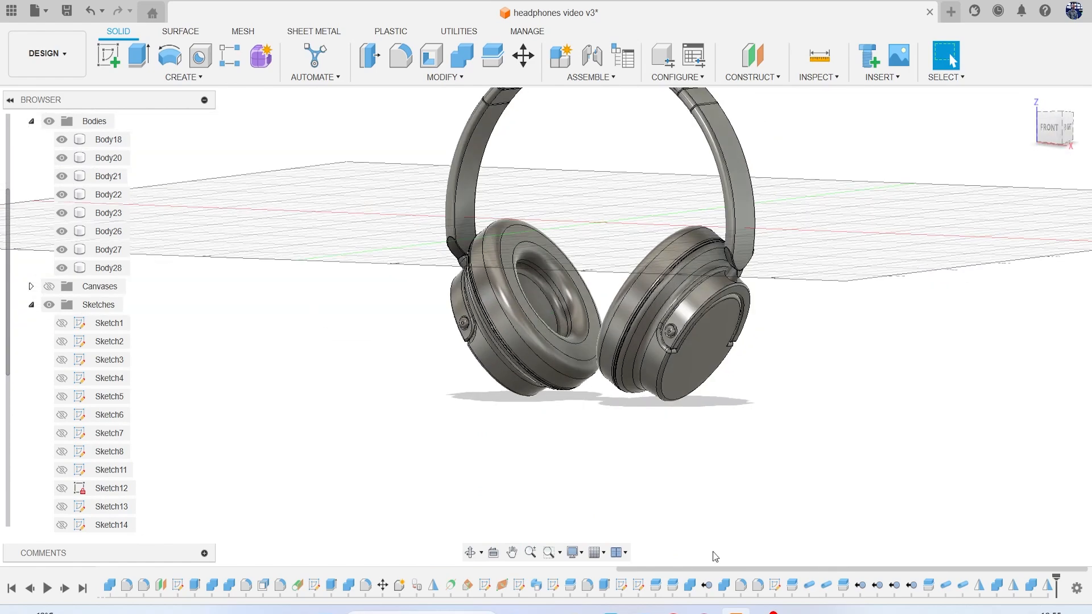
Switch to the browser to check the Sony WH-CH720N reference photo, and return to Fusion 360
mouse_move(673, 611)
click(671, 540)
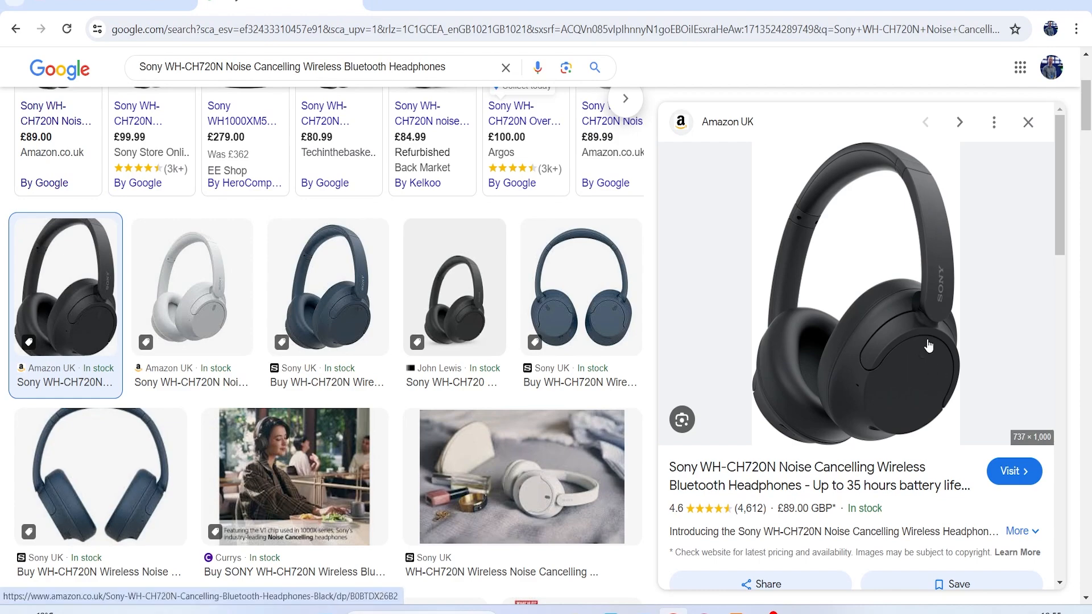
key(alt+Tab)
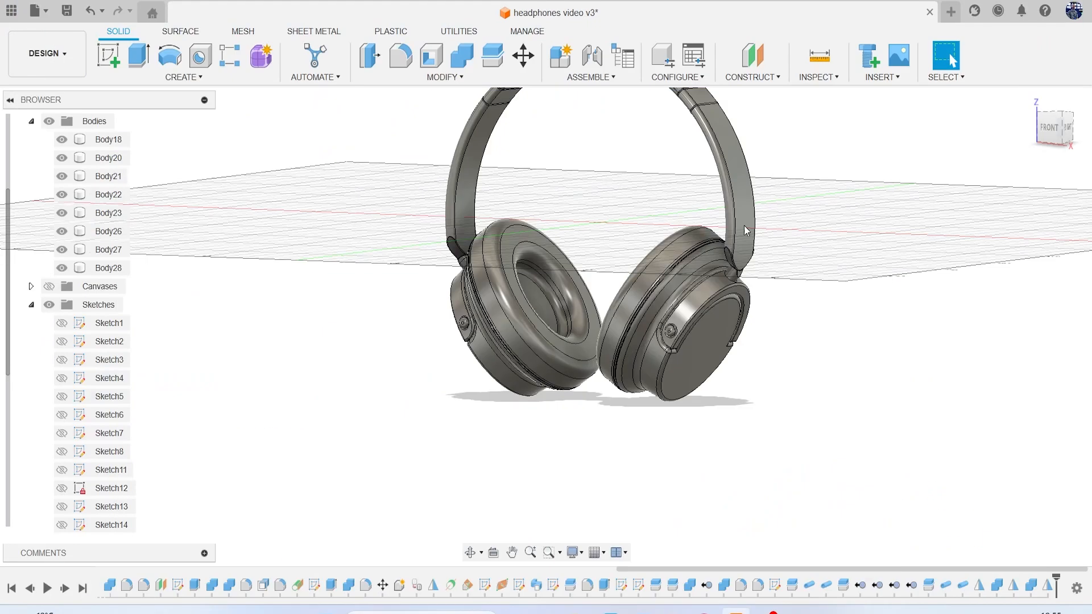
Start a sketch on the ear cup's flat outer face and draw a vertical centre line across the whole face
drag(1023, 121, 996, 97)
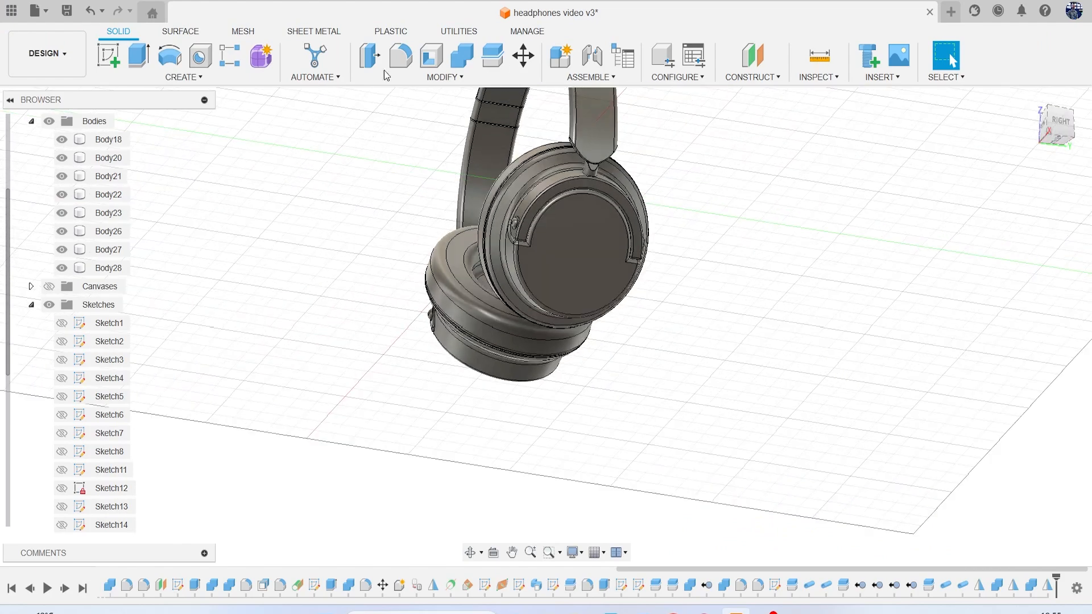
click(105, 54)
click(573, 254)
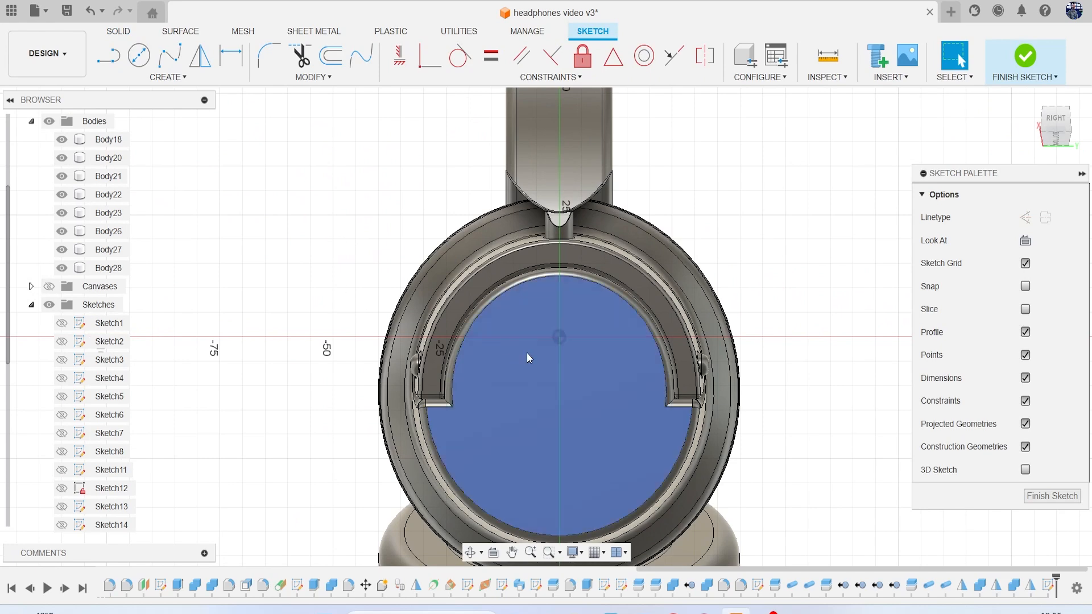
key(l)
scroll(569, 349, up, 2)
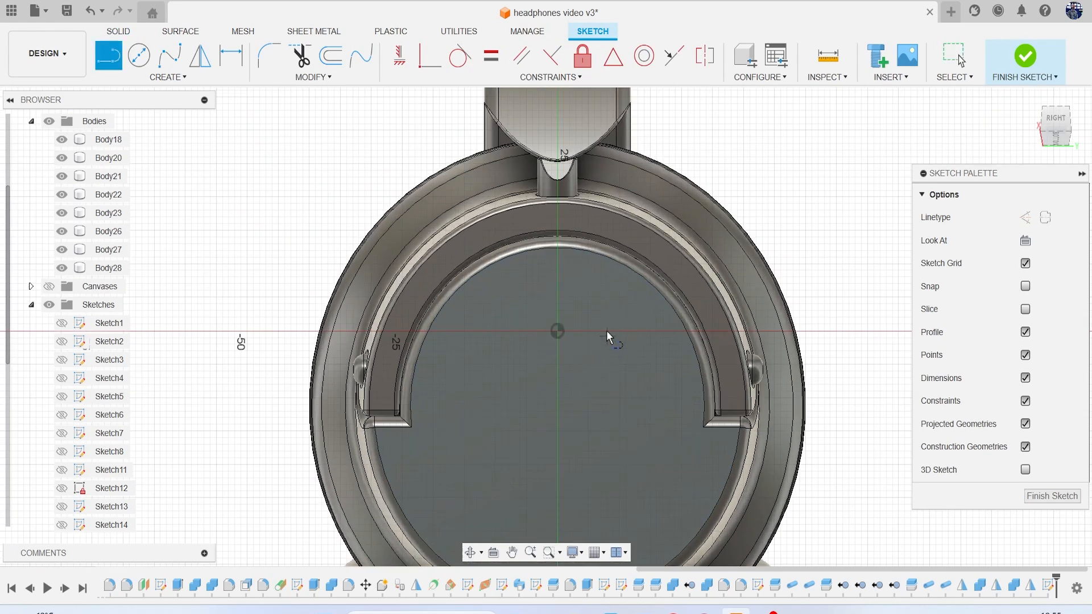
click(557, 246)
middle_drag(604, 455, 598, 343)
click(555, 495)
Sketch a vertical center-to-center slot about 3.3 mm wide on the centre line, near the upper edge of the ear cup face
click(193, 80)
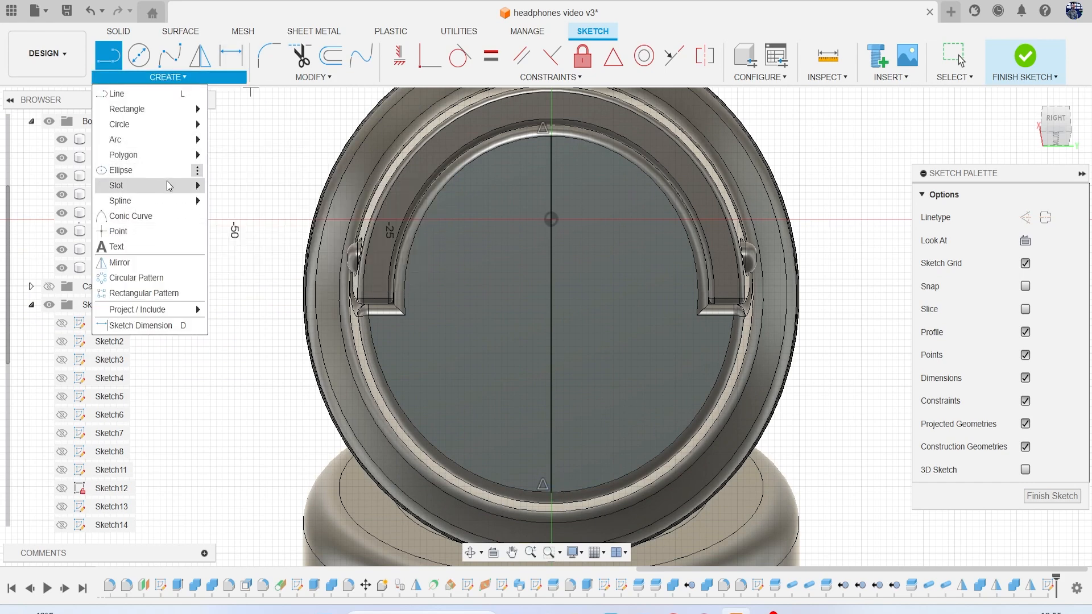
mouse_move(167, 181)
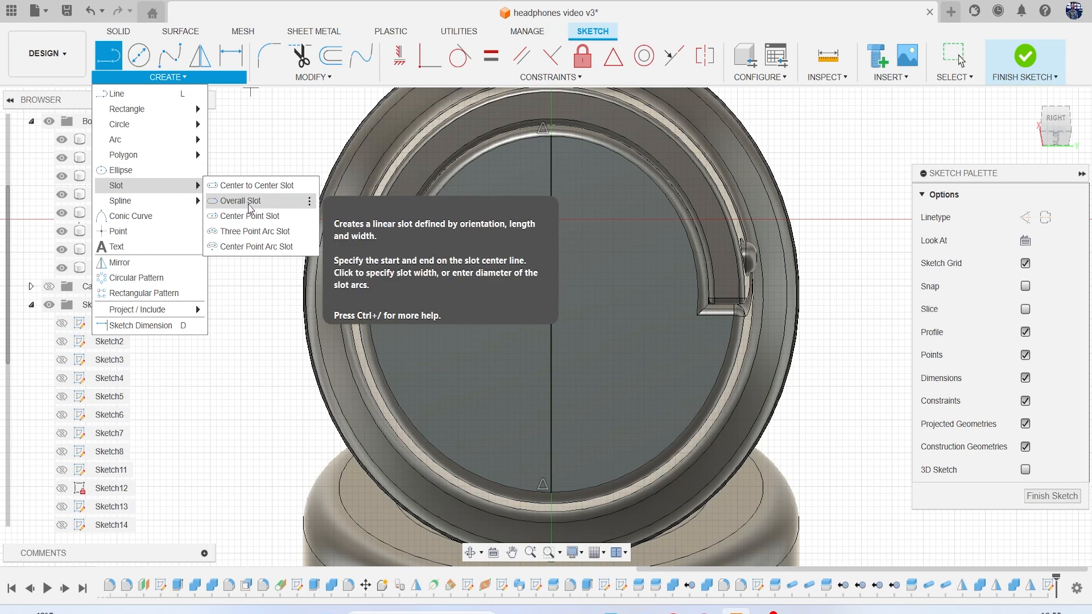
click(227, 186)
click(548, 229)
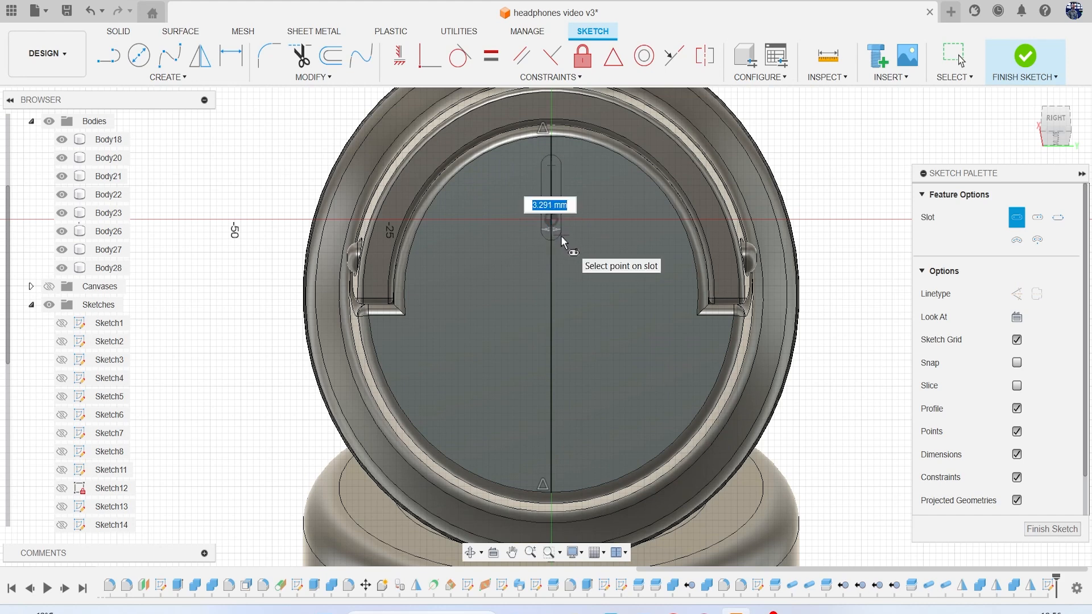
click(561, 238)
Extrude both halves of the slot profile -1.14 mm into the ear cup as a cut
key(e)
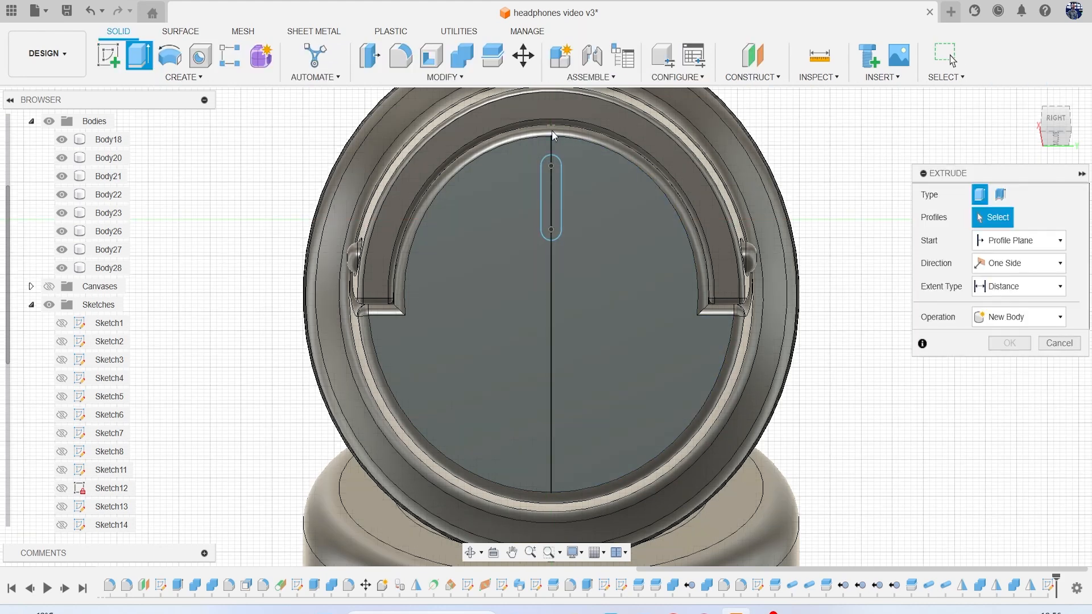
click(541, 176)
click(553, 183)
drag(1060, 130, 1077, 136)
scroll(620, 207, up, 4)
drag(560, 229, 601, 245)
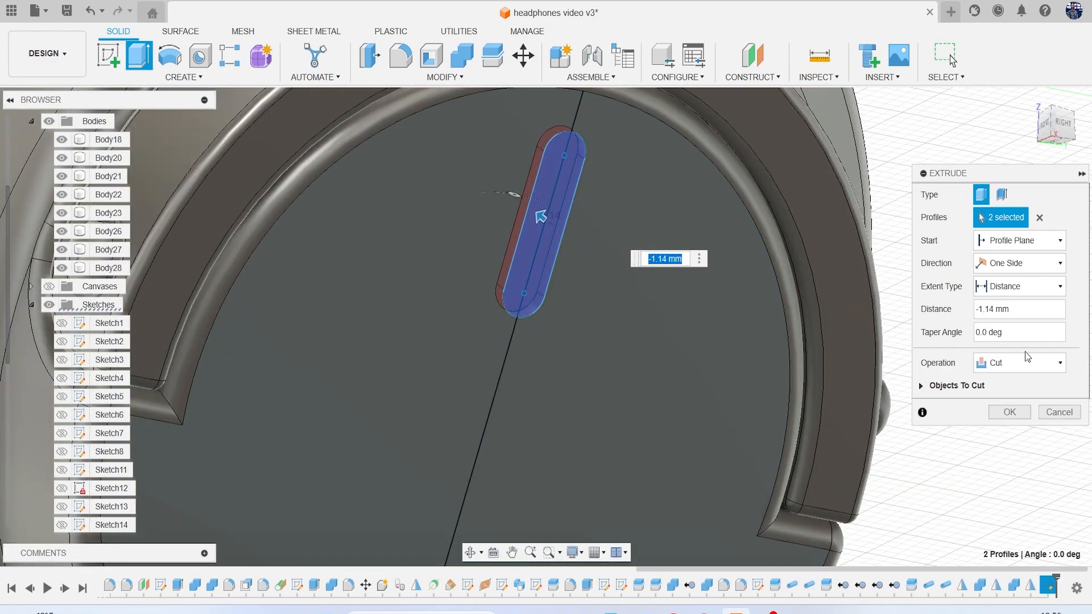
click(1004, 410)
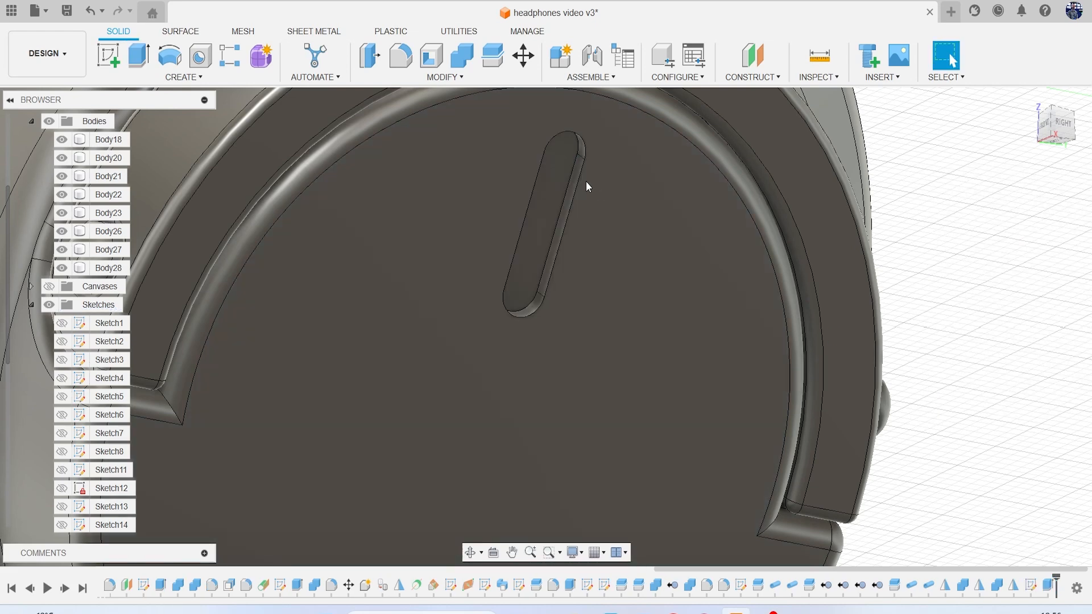
Fillet the outer rim edges of the slot with a radius of about 0.41 mm
key(f)
scroll(586, 182, up, 3)
click(564, 182)
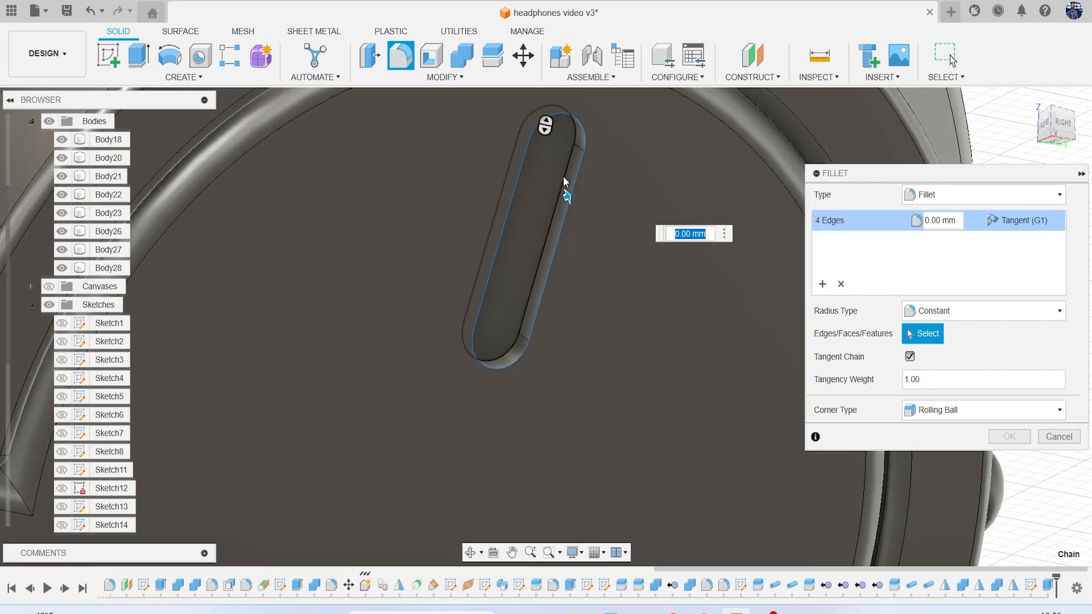
drag(567, 196, 569, 194)
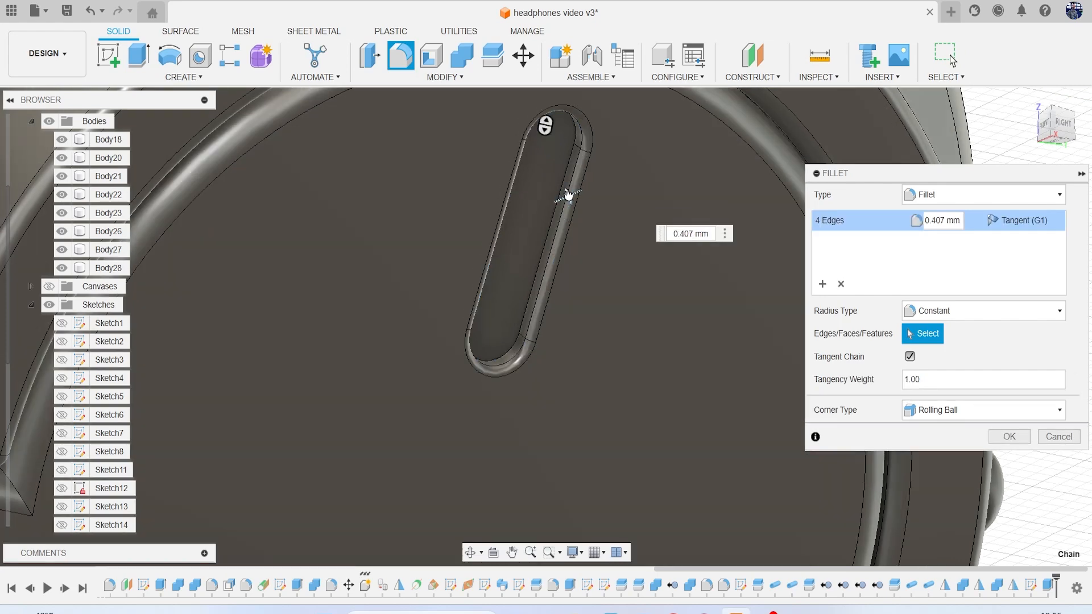
click(1007, 435)
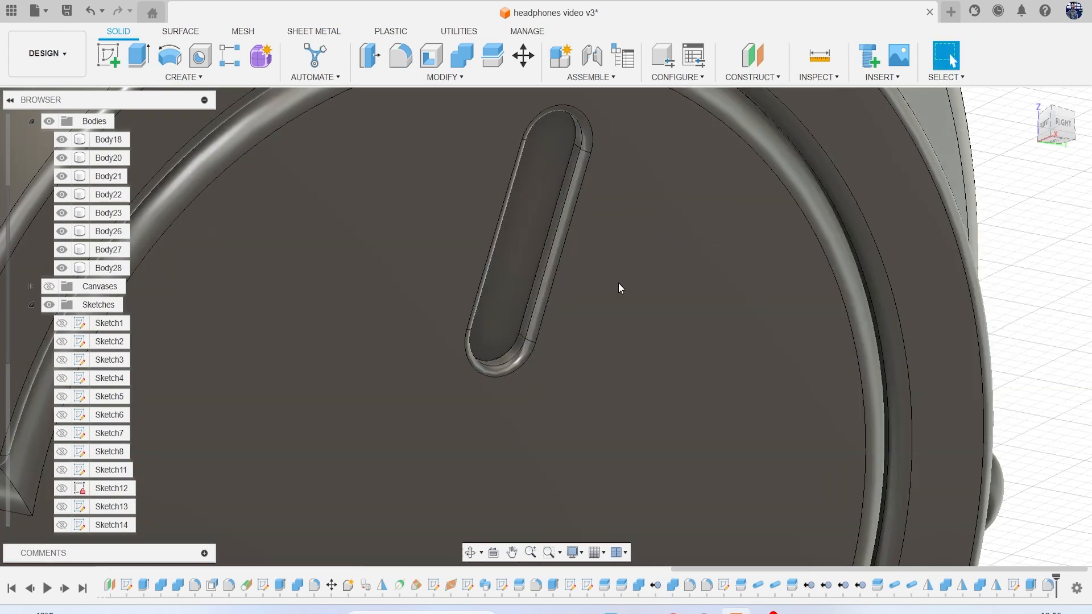
Extrude the slot's floor face 1.018 mm outward as a new body
key(e)
click(535, 234)
drag(541, 232, 546, 245)
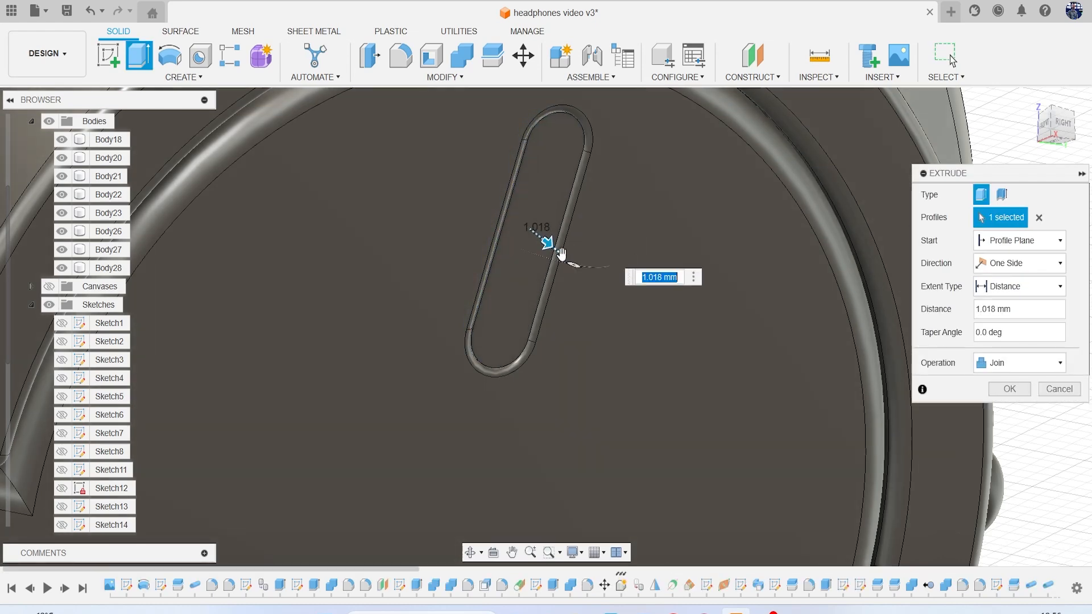
click(1018, 362)
click(1005, 419)
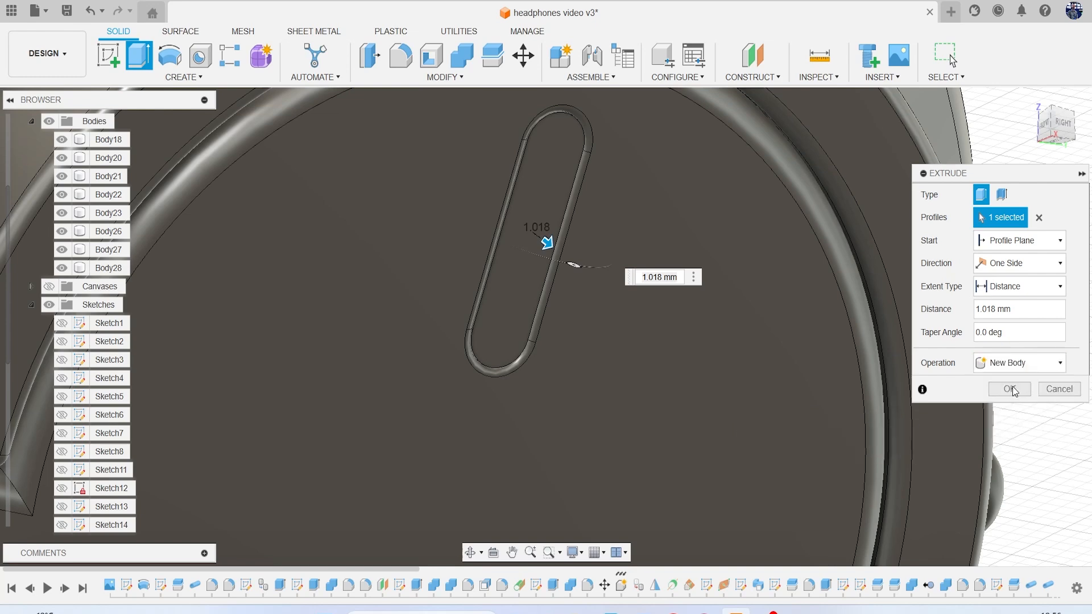
click(1014, 390)
Fillet the outer face of the new slot insert body with a 0.277 mm radius
key(f)
click(552, 193)
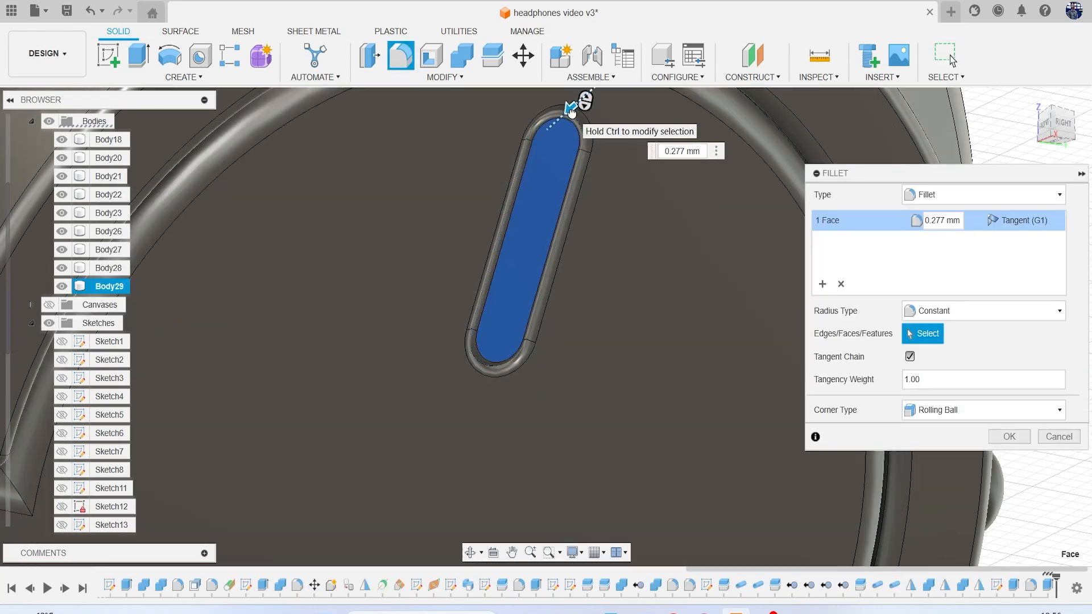
click(1011, 436)
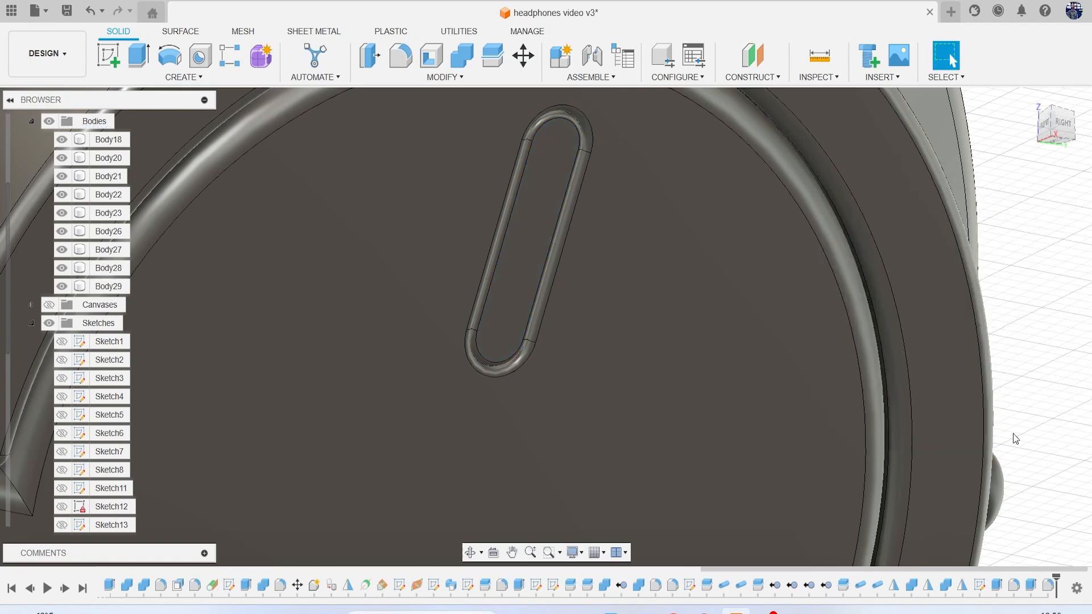
Examine the ear cup slot and the whole headphones from the front, including the headband
scroll(812, 394, down, 10)
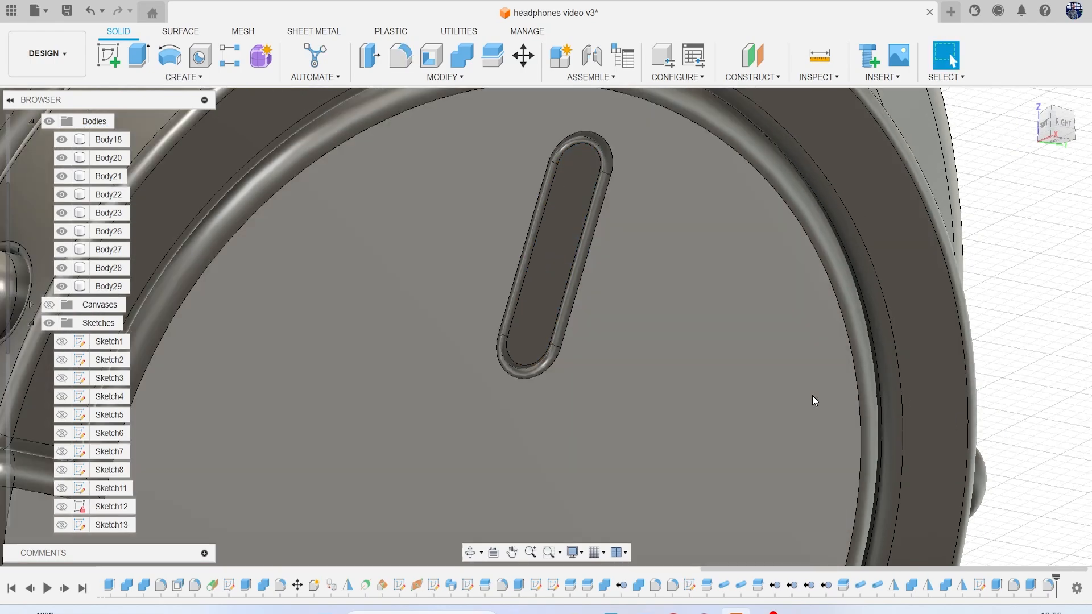
middle_drag(774, 323, 704, 332)
drag(1050, 128, 1082, 135)
middle_drag(864, 232, 923, 364)
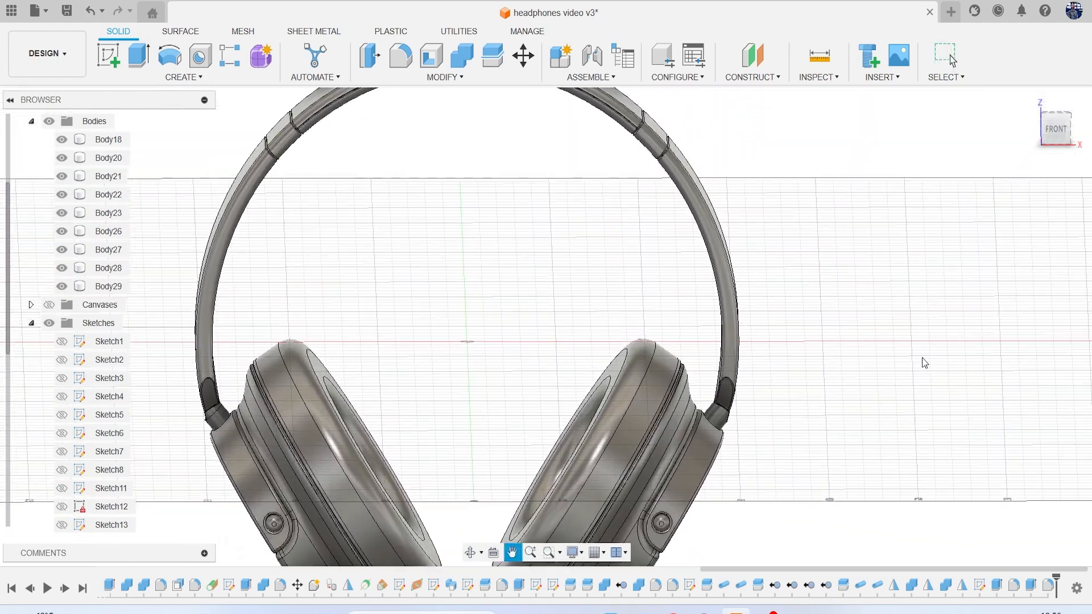
scroll(855, 314, down, 3)
middle_drag(815, 216, 799, 281)
scroll(526, 309, up, 5)
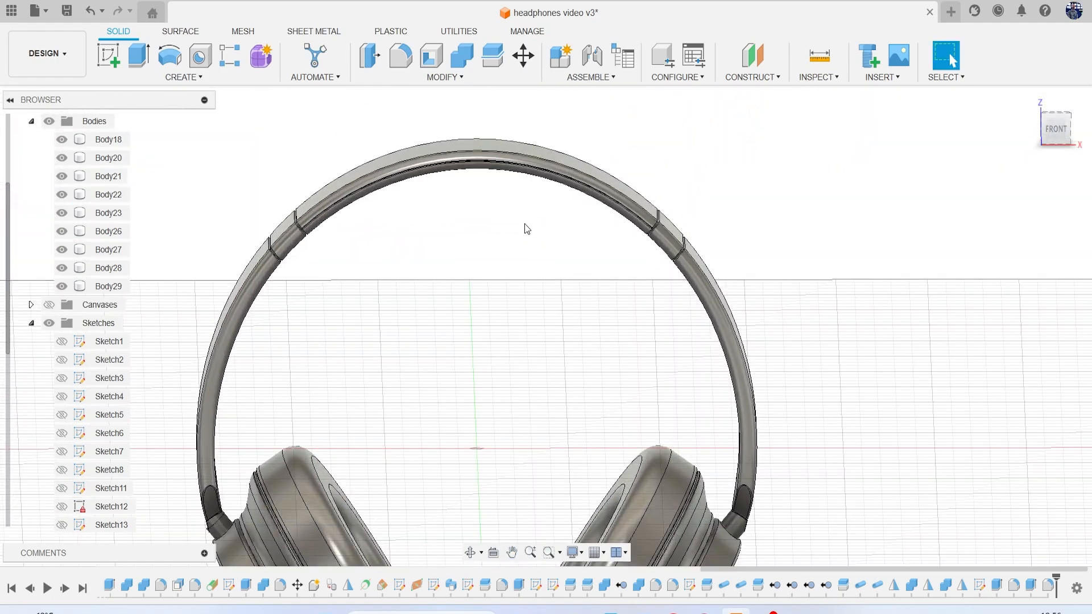
scroll(571, 280, down, 3)
scroll(571, 281, down, 2)
Create a tangent plane at 0 degrees on the narrow cylindrical side face at the underside of the other ear cup
middle_drag(646, 342, 651, 152)
mouse_move(1049, 142)
mouse_down()
mouse_move(1068, 153)
mouse_move(1081, 141)
mouse_move(1087, 149)
mouse_move(1073, 139)
mouse_move(1087, 134)
mouse_up()
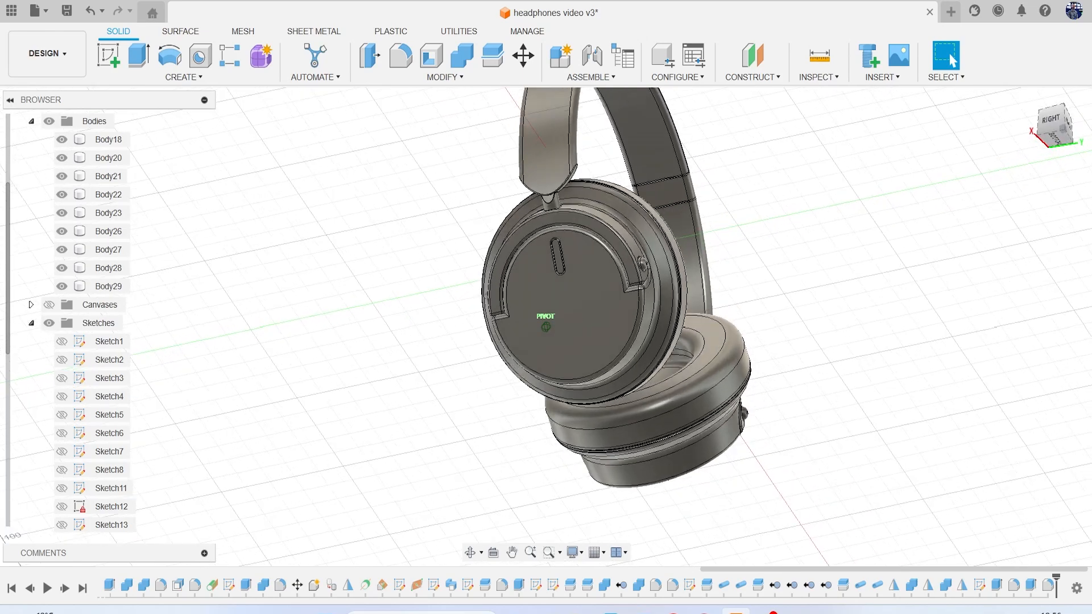
click(1051, 143)
click(755, 78)
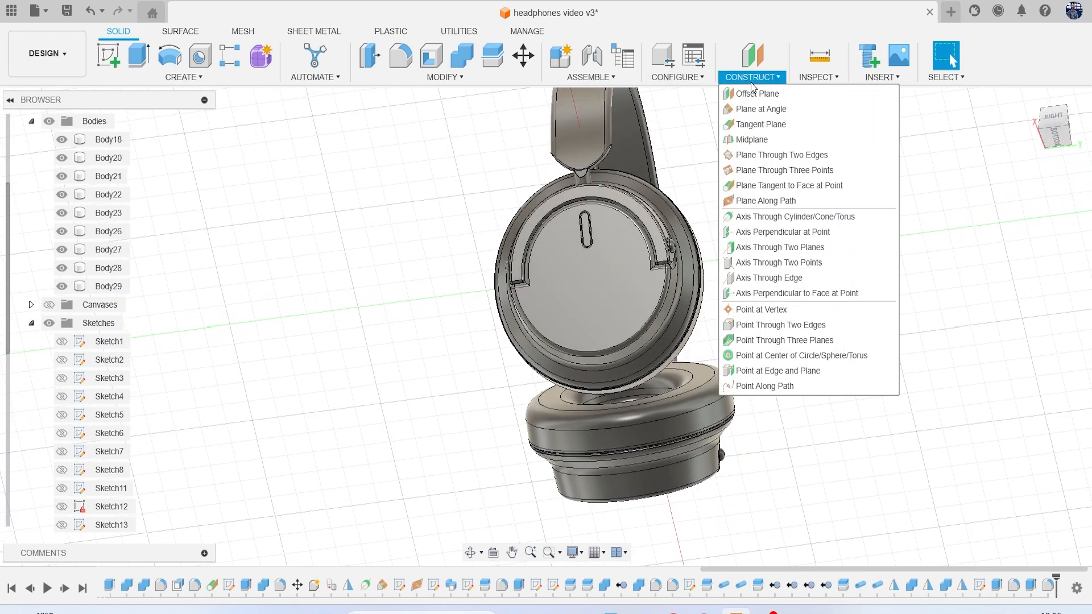
click(782, 118)
click(620, 488)
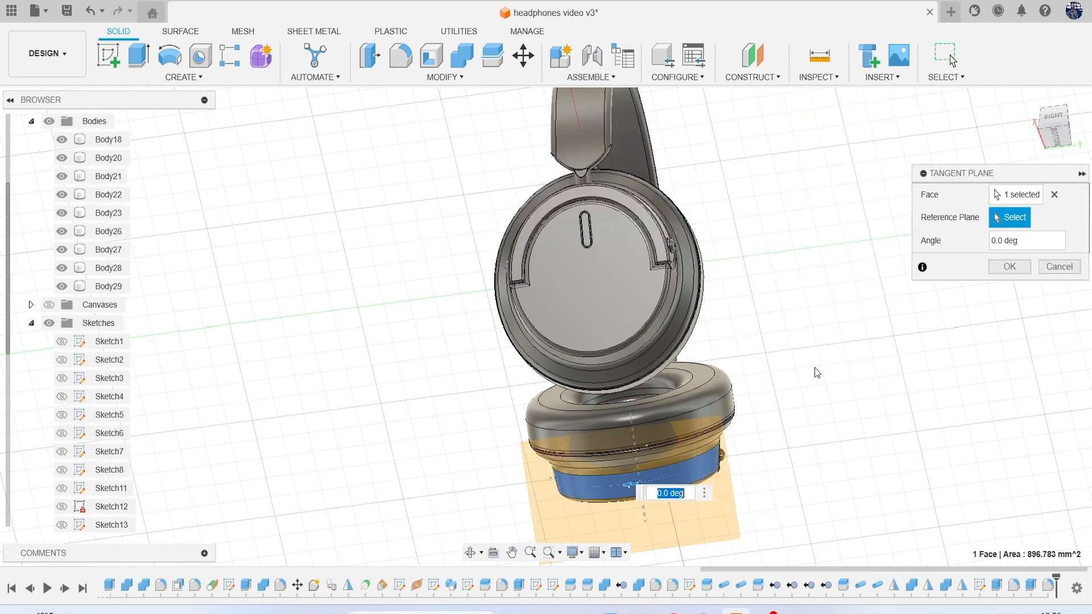
click(1005, 263)
Start a sketch on the tangent plane and project the ear cup's cylindrical side face into it
middle_drag(855, 354, 870, 278)
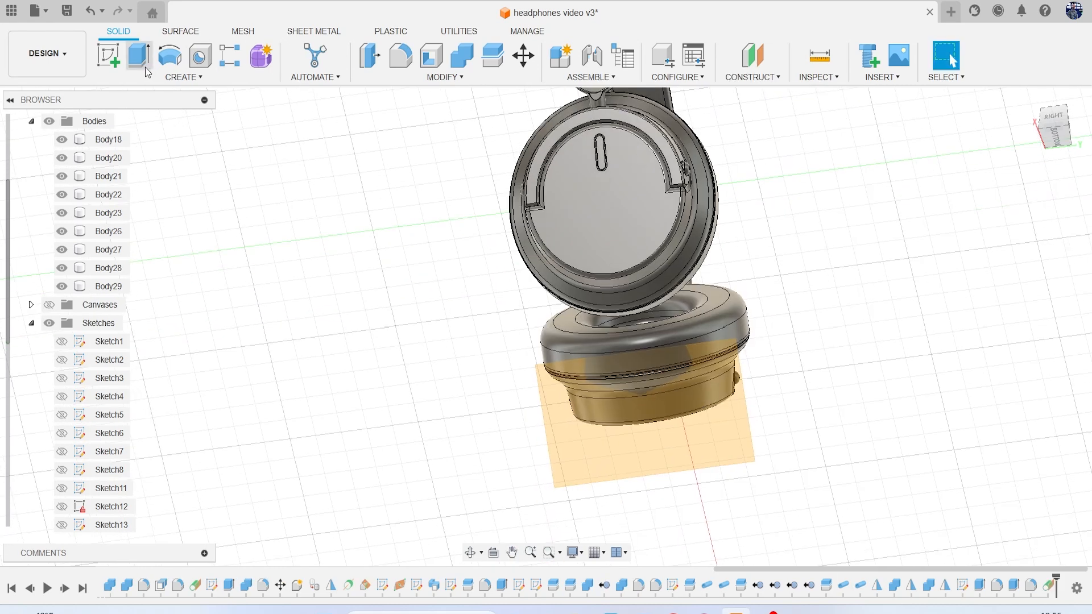
click(110, 63)
click(635, 462)
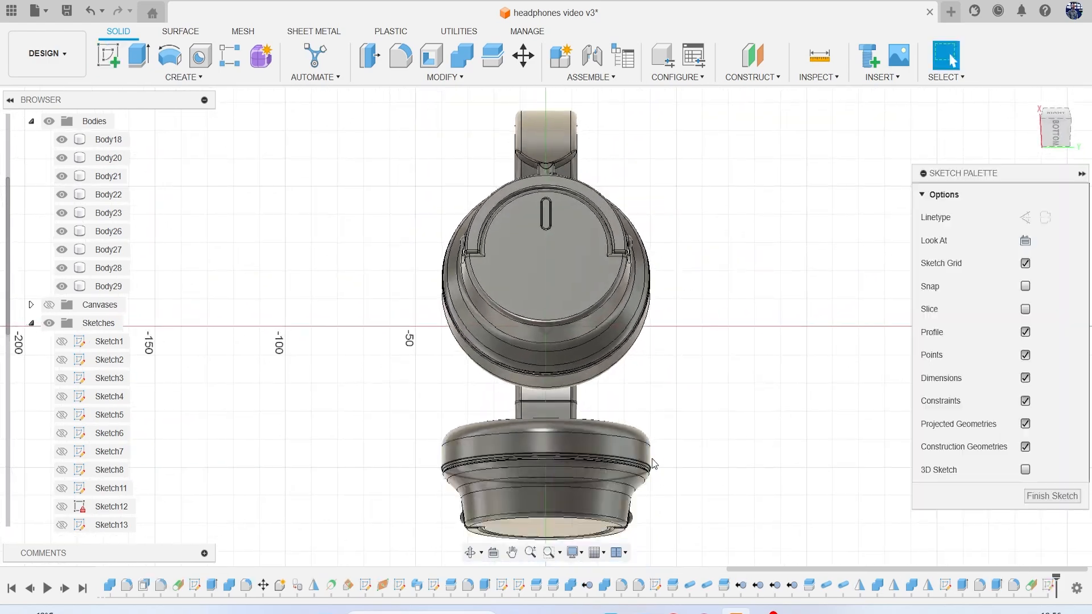
scroll(589, 293, up, 5)
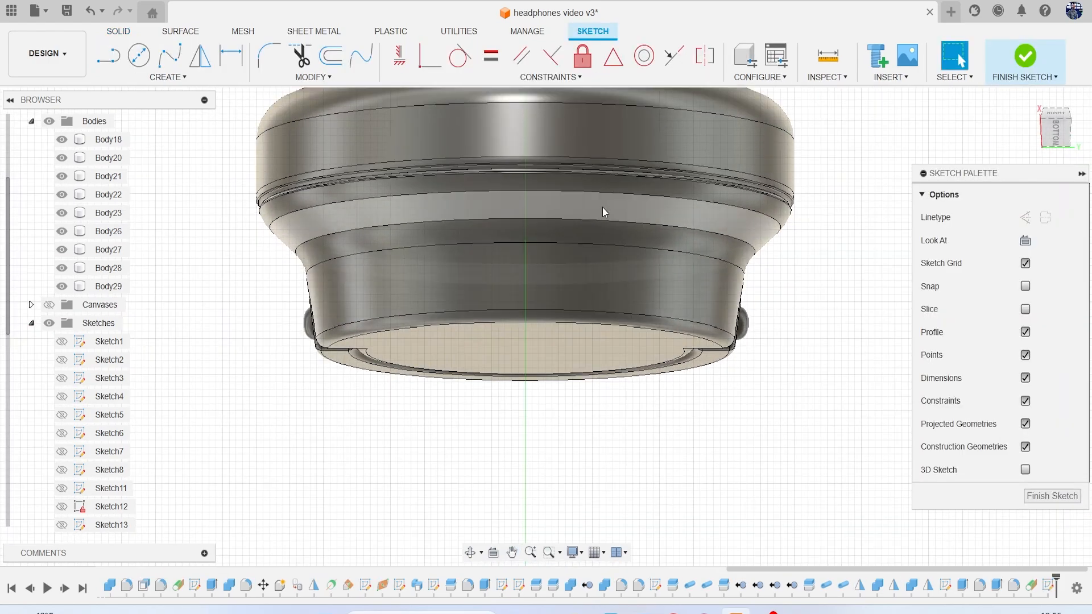
key(p)
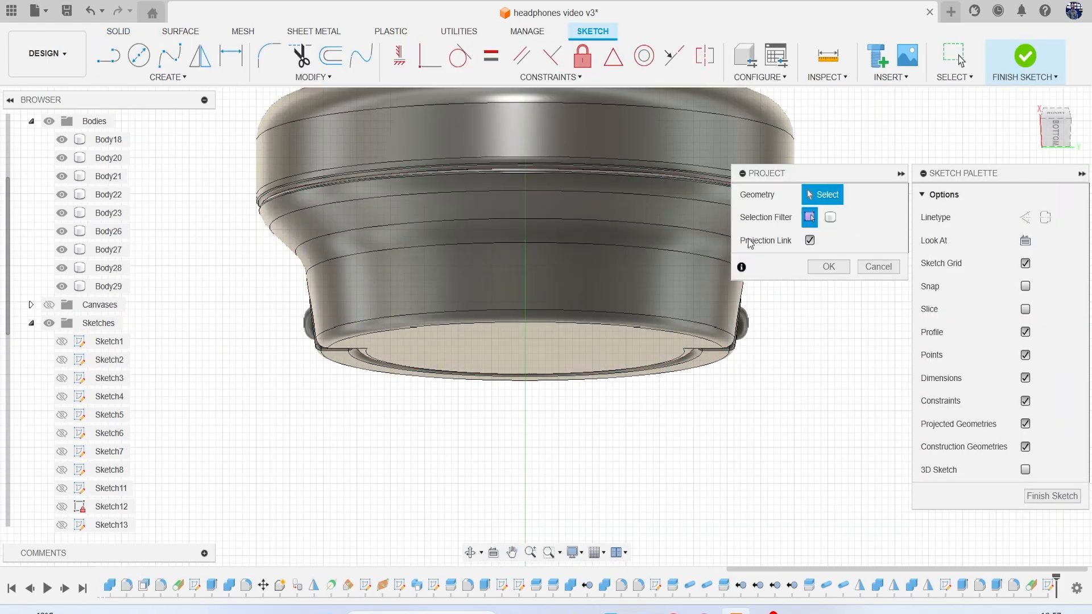
click(543, 284)
click(831, 268)
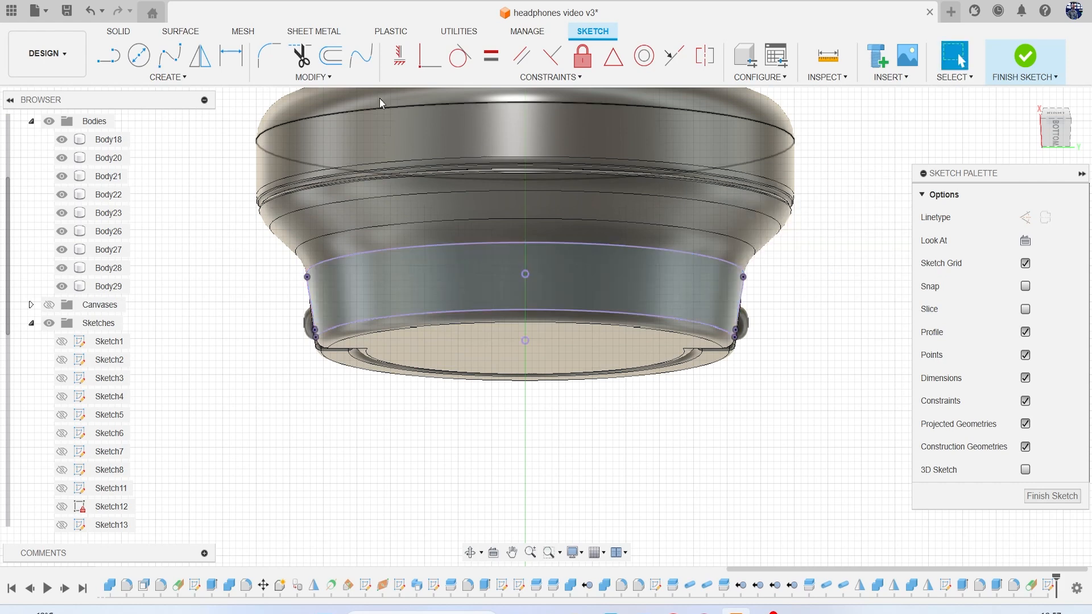
Offset the projected side face outline inward by -2.13 mm
click(328, 64)
click(533, 246)
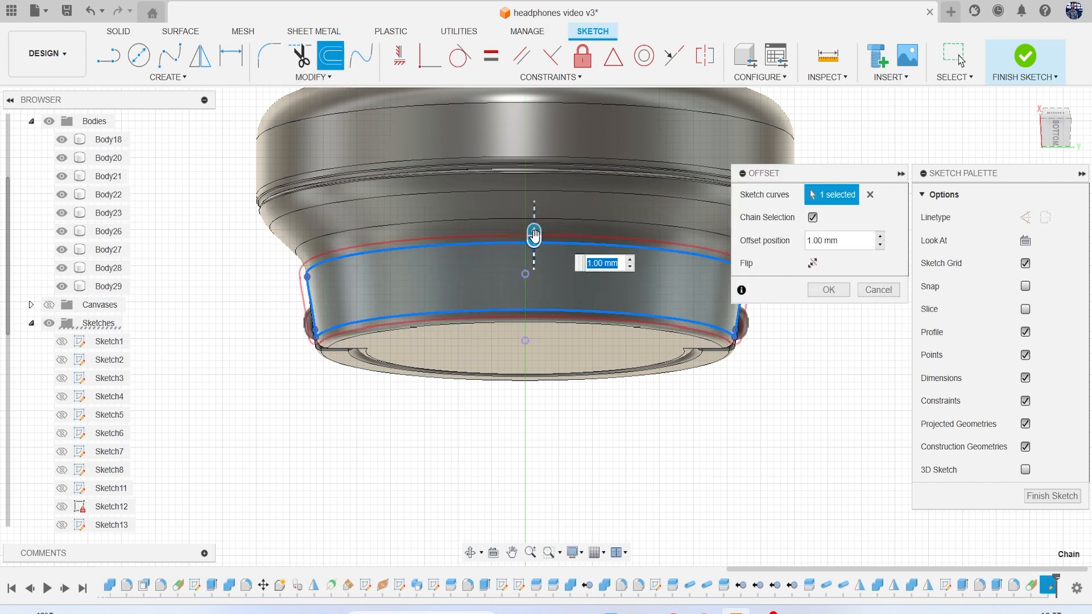
drag(533, 243, 533, 257)
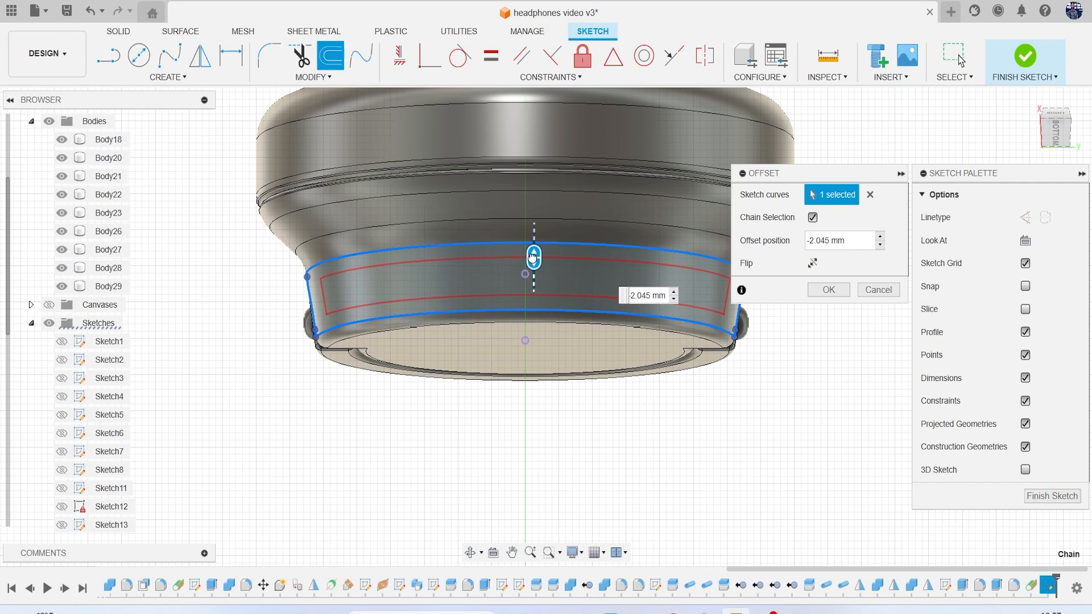
drag(532, 257, 533, 260)
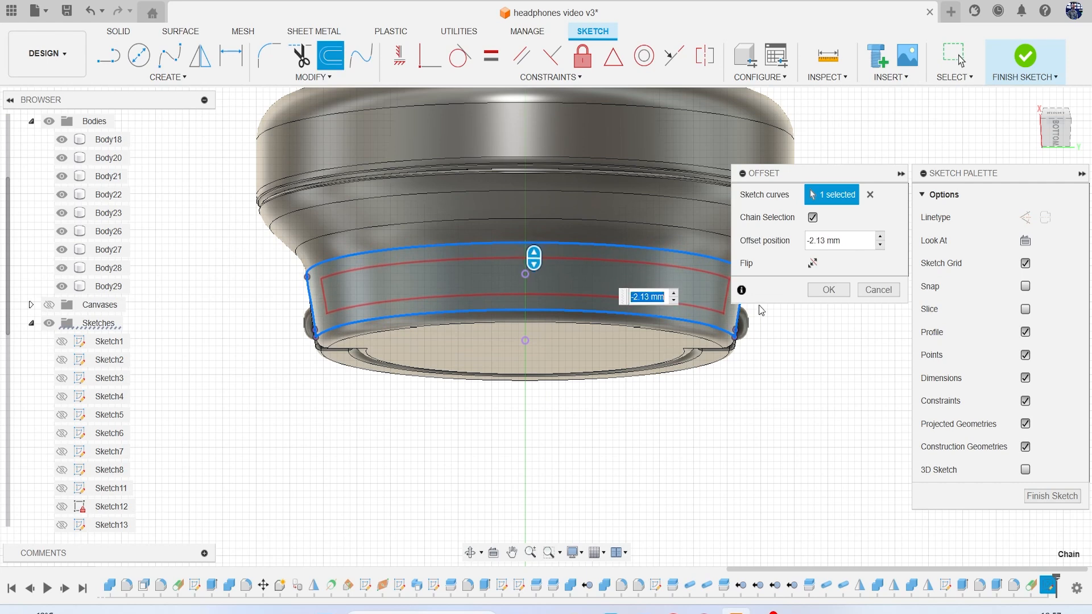
click(829, 290)
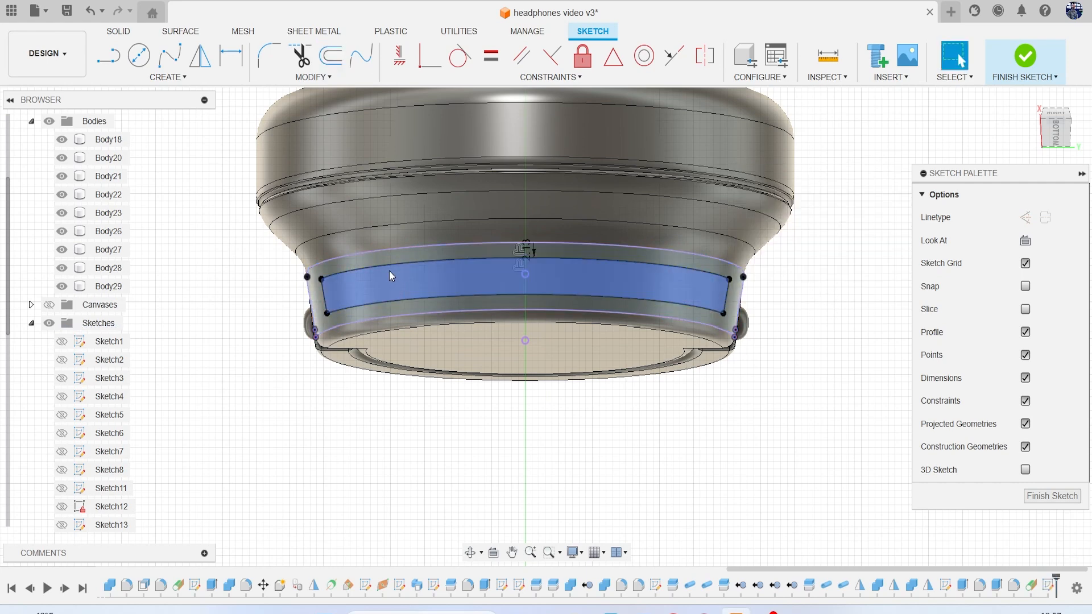
Draw a vertical centre line from the lower projected centre point to the upper offset curve, plus a vertical line across the left half of the offset band
key(l)
scroll(409, 272, up, 3)
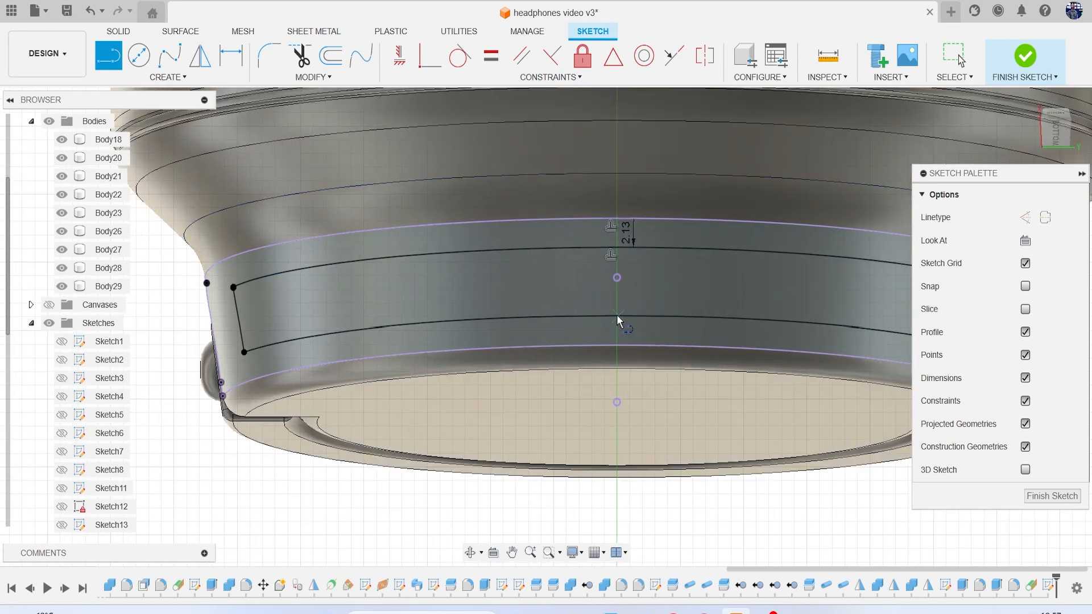
click(616, 402)
click(616, 278)
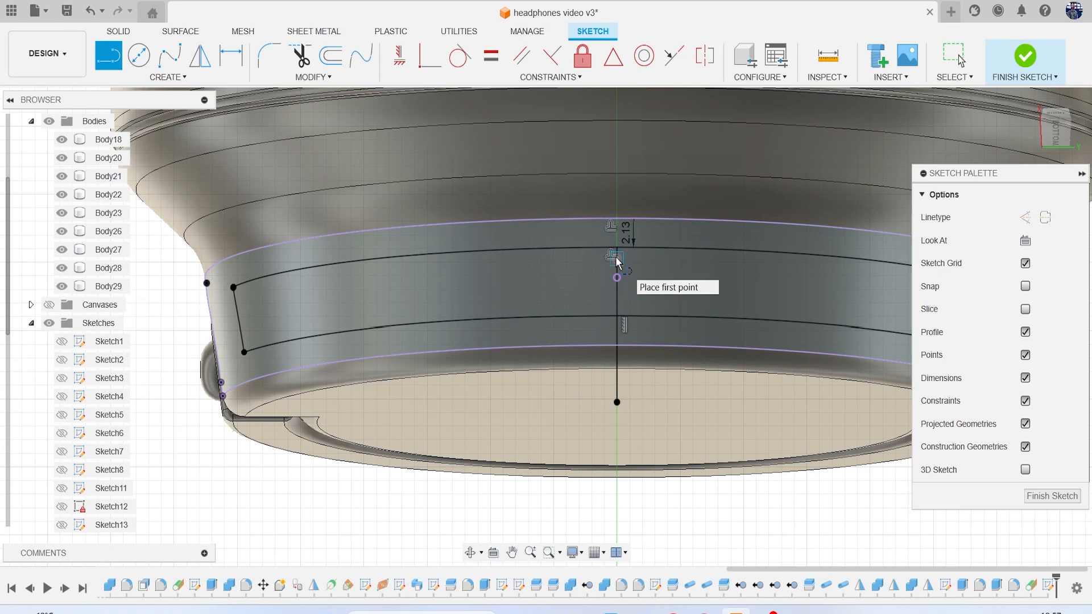
click(381, 325)
click(381, 258)
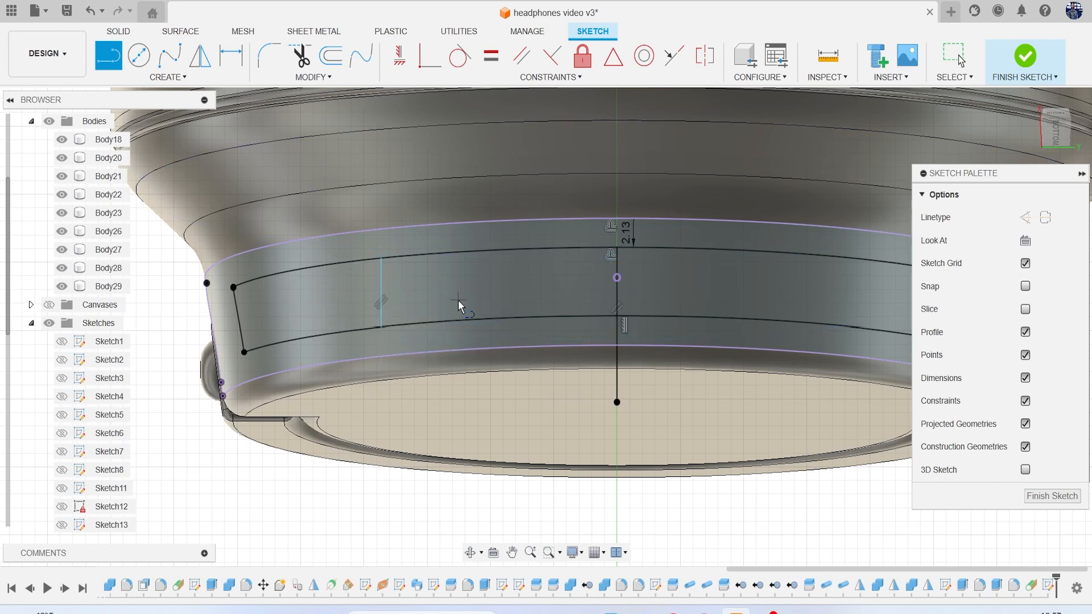
Mirror the vertical line in the offset band about the centre line
scroll(459, 302, down, 3)
click(167, 77)
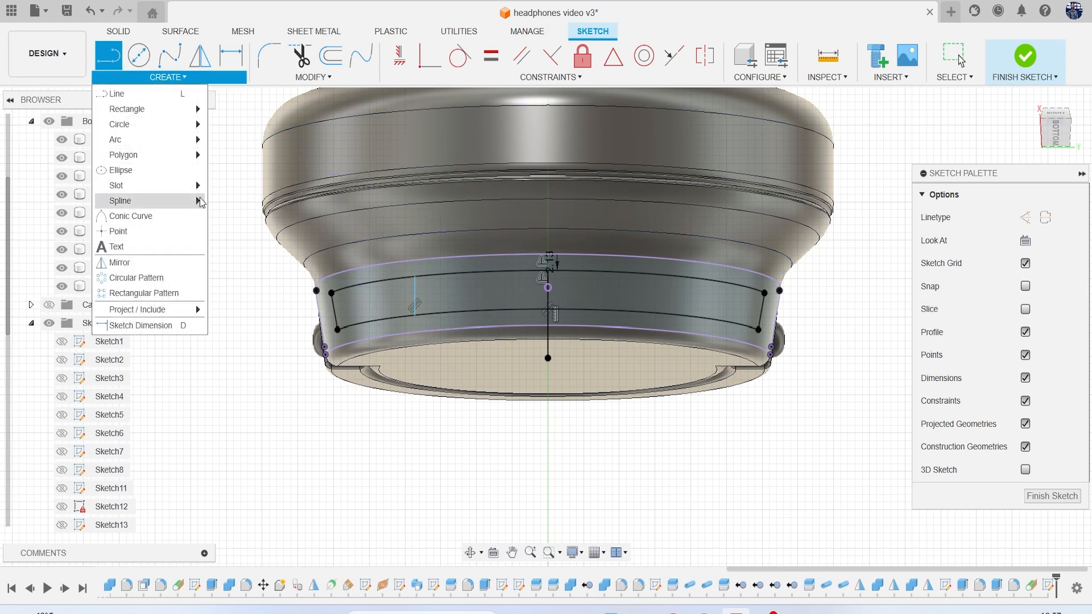
click(114, 258)
click(415, 292)
click(548, 299)
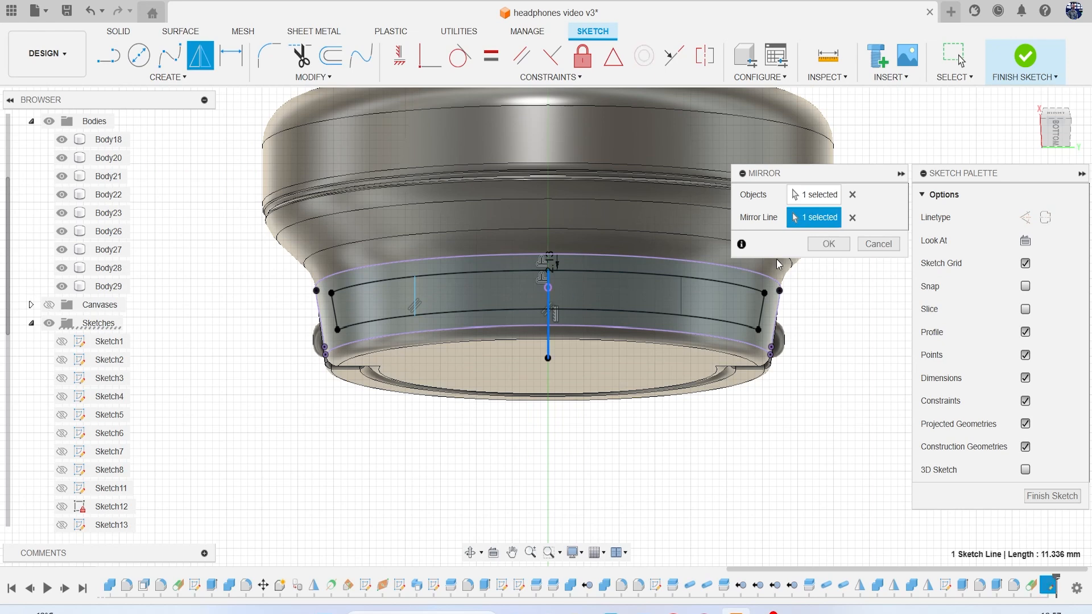
click(828, 244)
scroll(375, 249, up, 3)
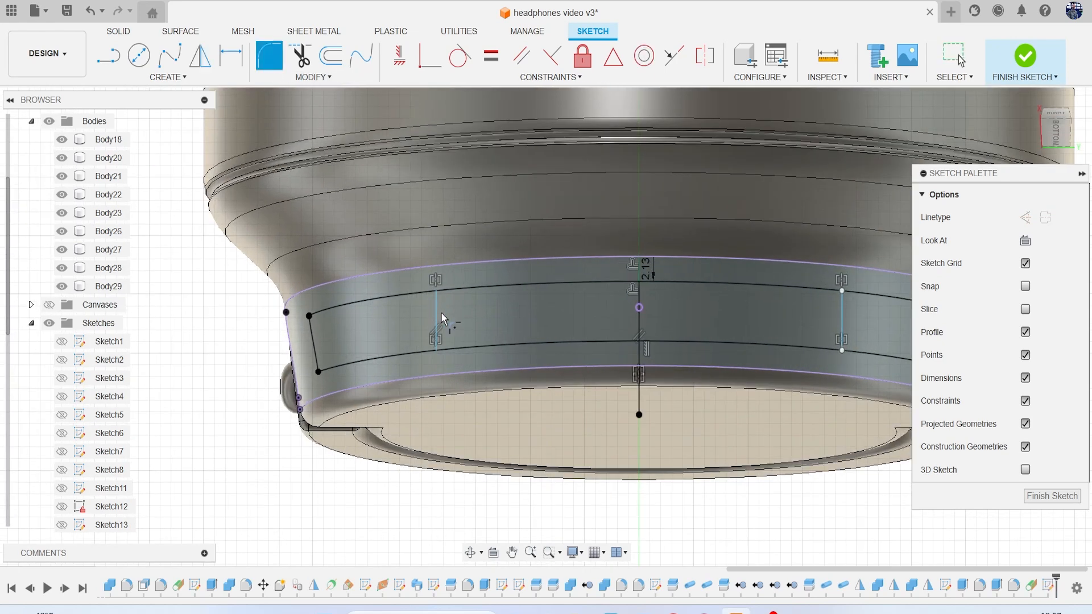
click(437, 311)
click(456, 286)
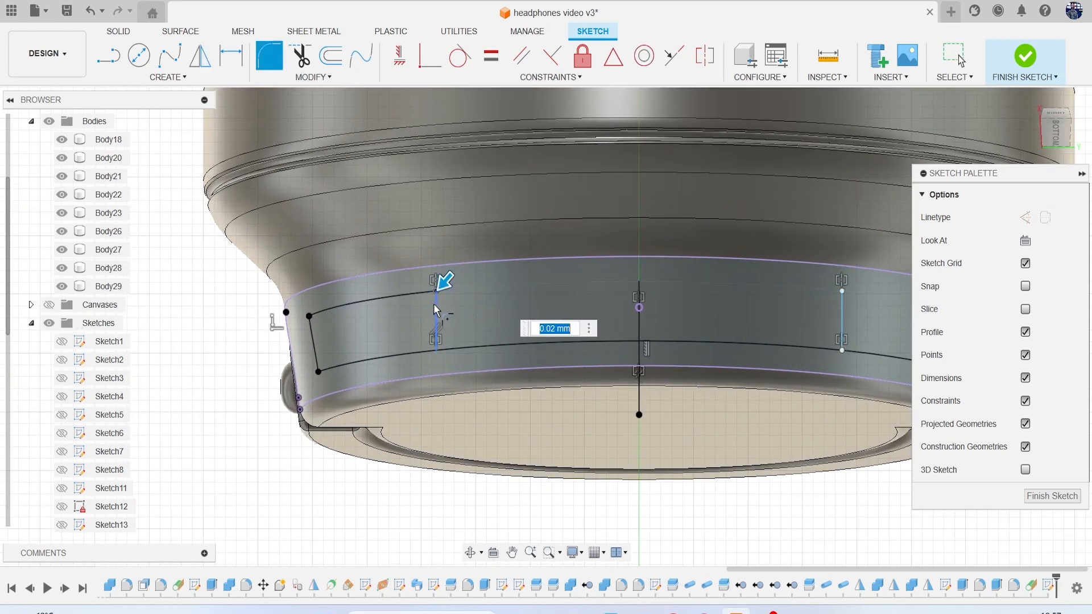
key(Escape)
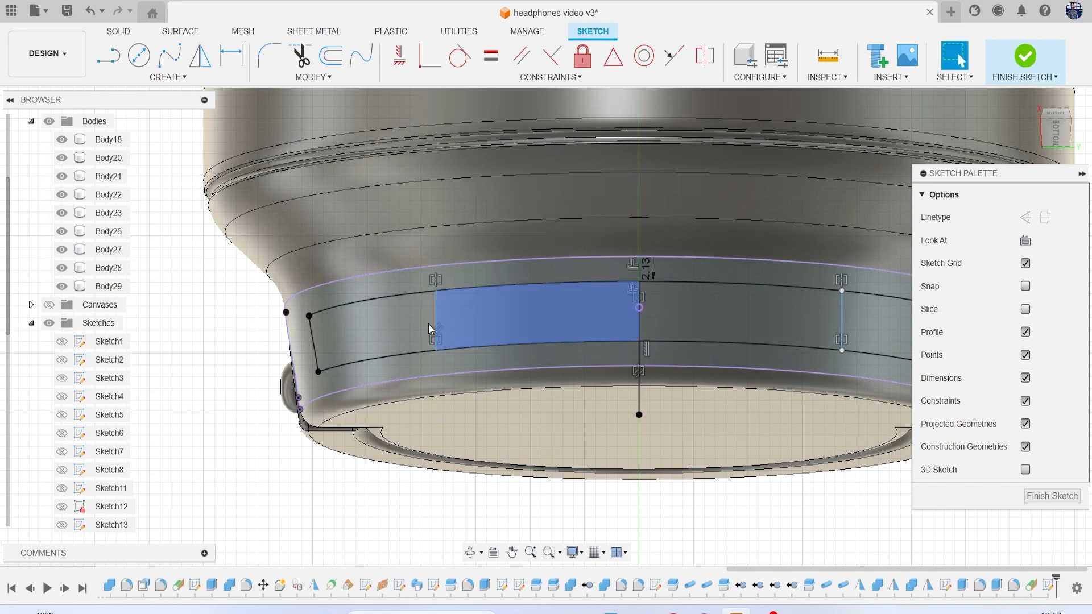
Trim the upper and lower offset curves outside the two vertical lines, leaving a closed curved rectangle
key(t)
click(366, 304)
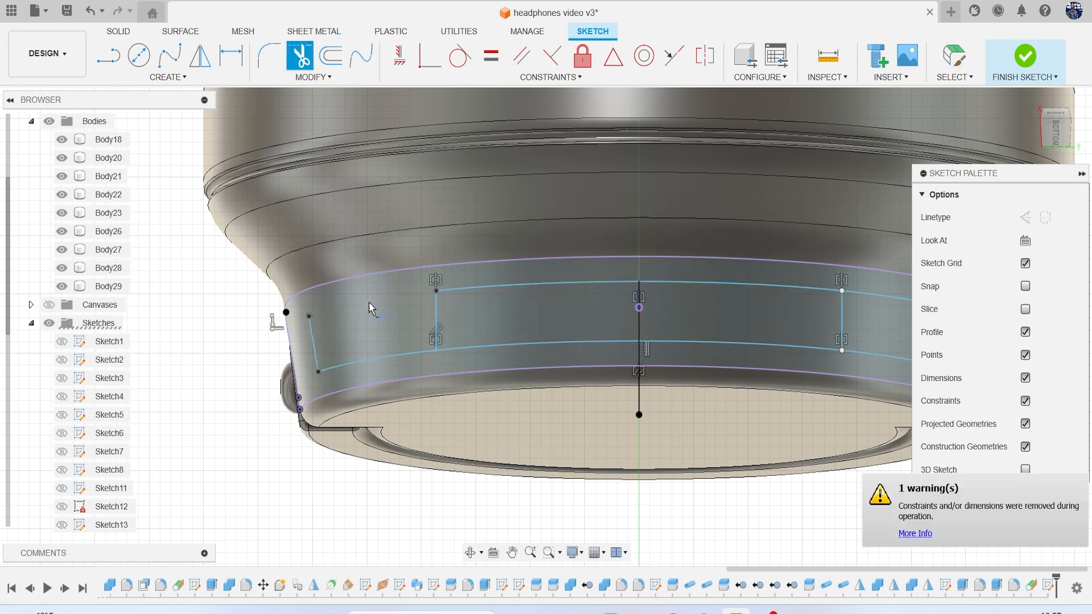
click(380, 354)
middle_drag(579, 309, 456, 297)
click(770, 283)
click(770, 346)
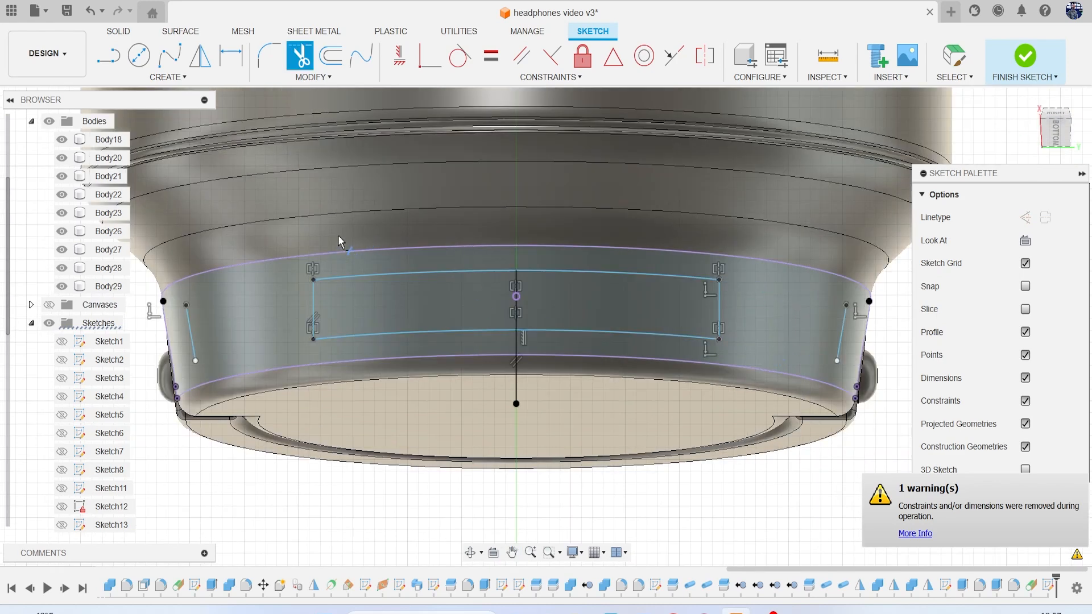
Round the two left corners of the curved rectangle with 0.91 mm sketch fillets
key(f)
click(1058, 416)
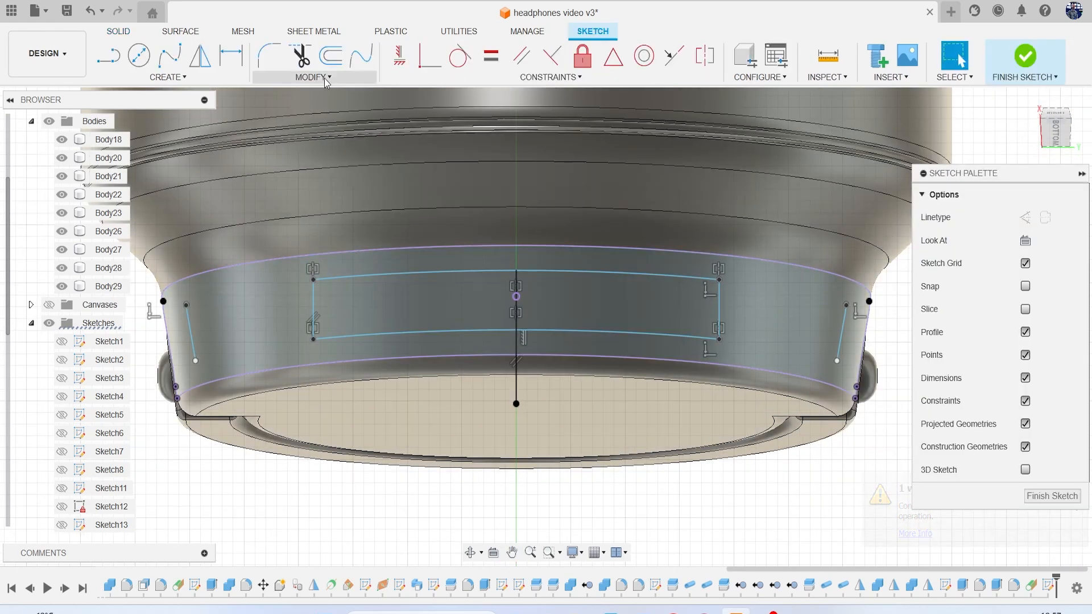
click(270, 56)
click(313, 302)
click(316, 280)
scroll(316, 279, up, 5)
scroll(315, 274, up, 2)
drag(310, 262, 319, 272)
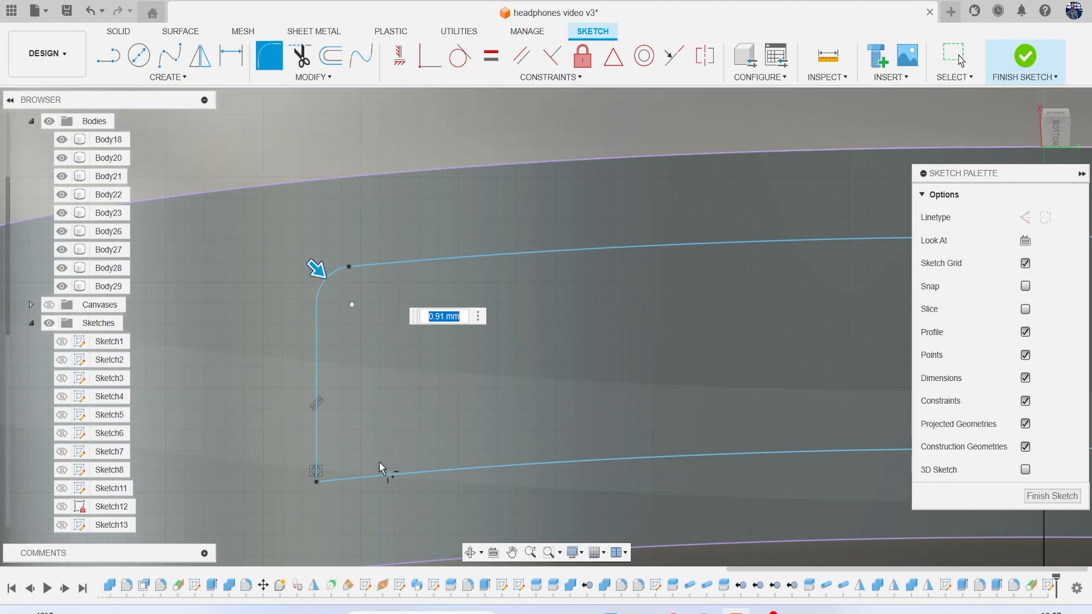
click(371, 476)
click(317, 438)
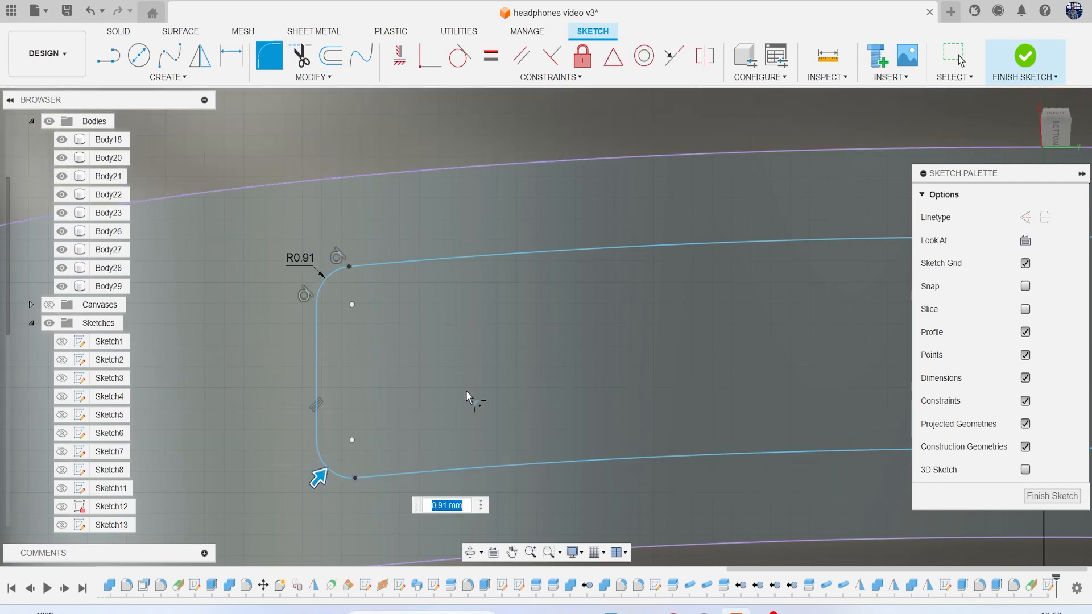
Round the two right corners of the curved rectangle with 0.91 mm sketch fillets
scroll(466, 390, down, 5)
scroll(533, 274, up, 5)
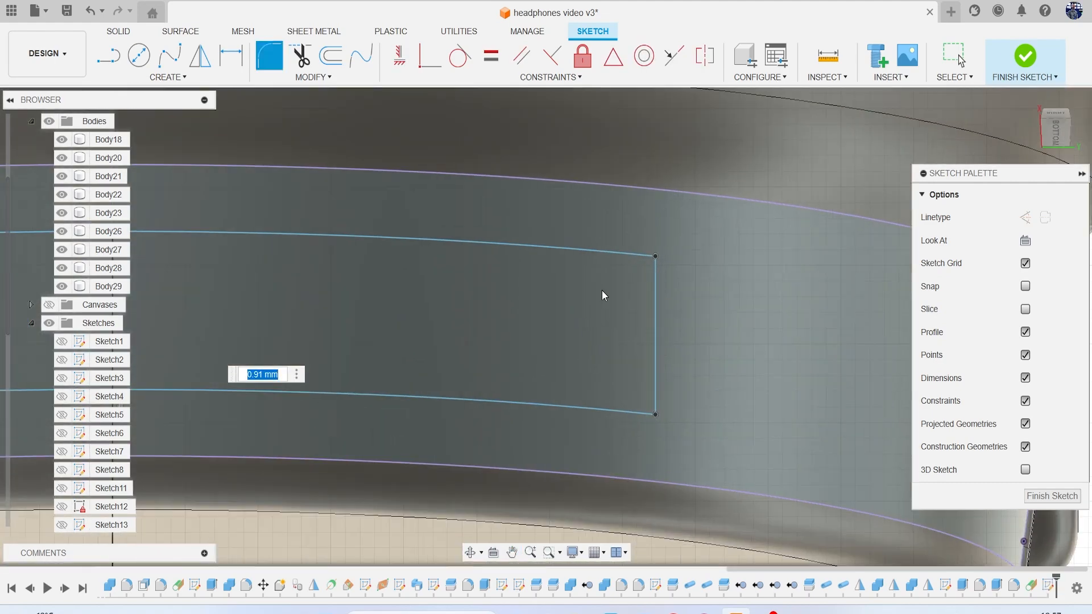
scroll(602, 290, up, 2)
click(643, 244)
click(674, 279)
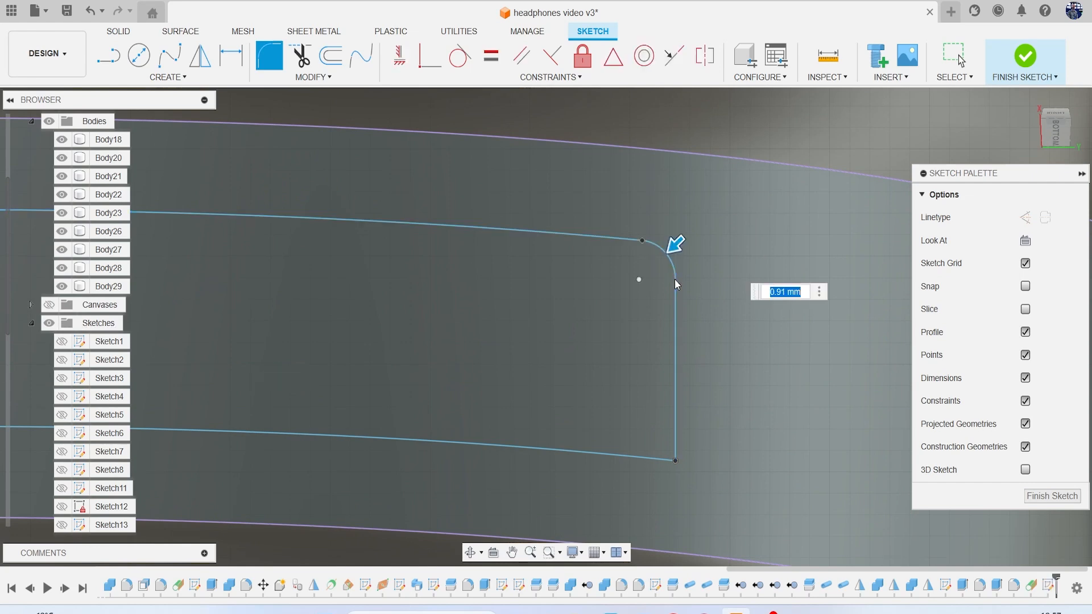
drag(673, 246, 673, 248)
click(649, 457)
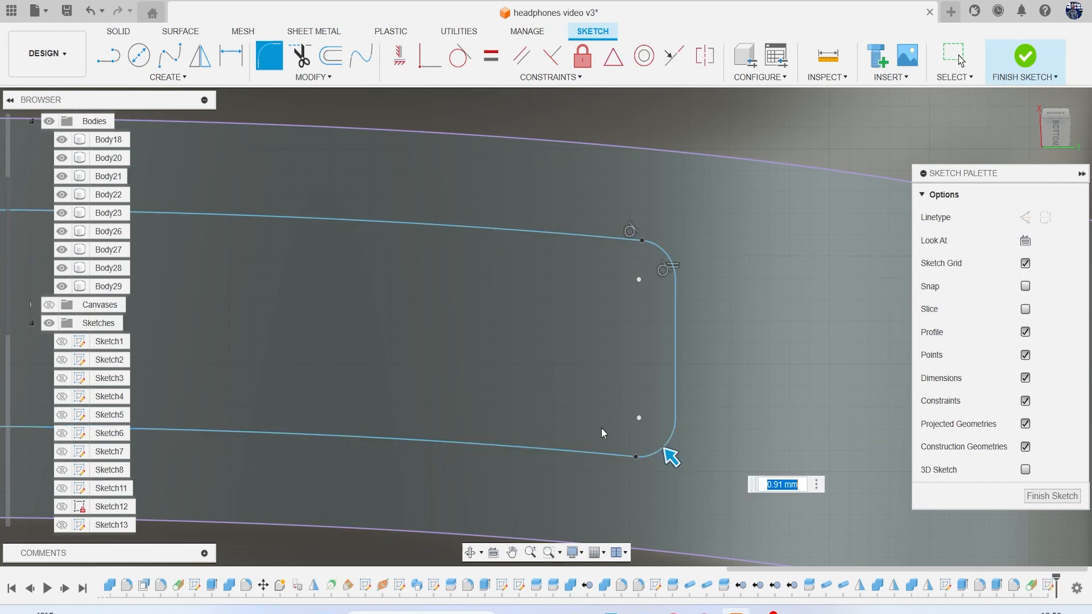
Offset the closed rounded rectangle inward by 0.585 mm to form a narrow border
scroll(626, 438, down, 5)
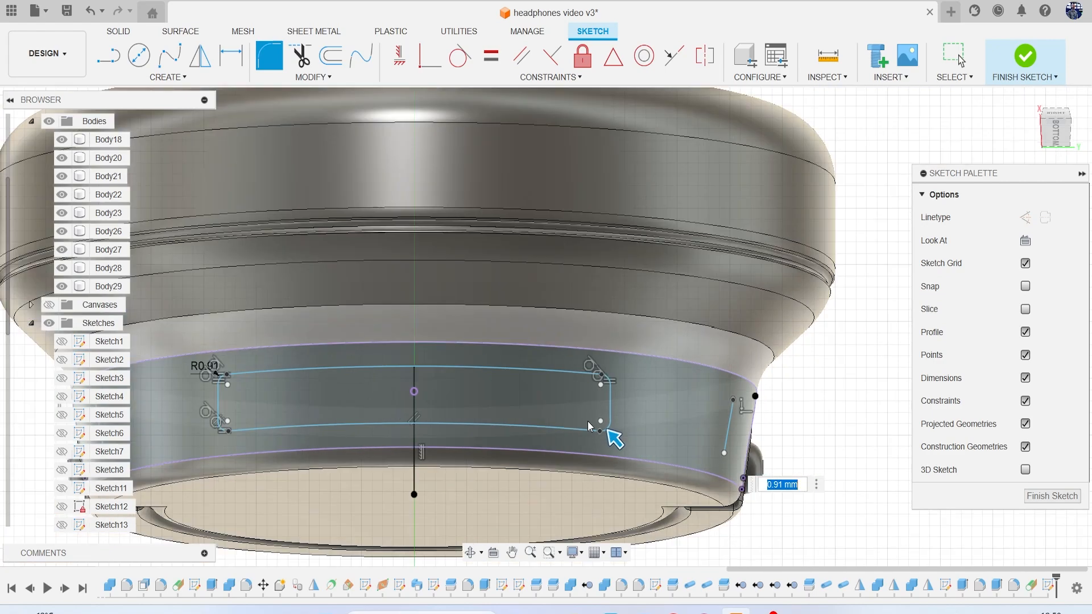
key(Escape)
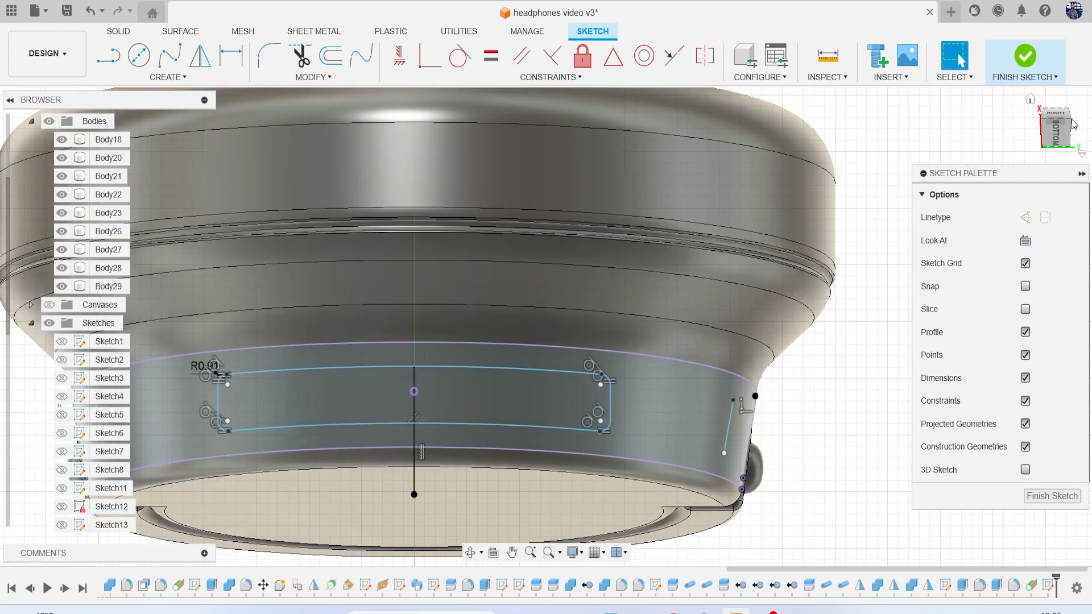
drag(1056, 139, 1061, 55)
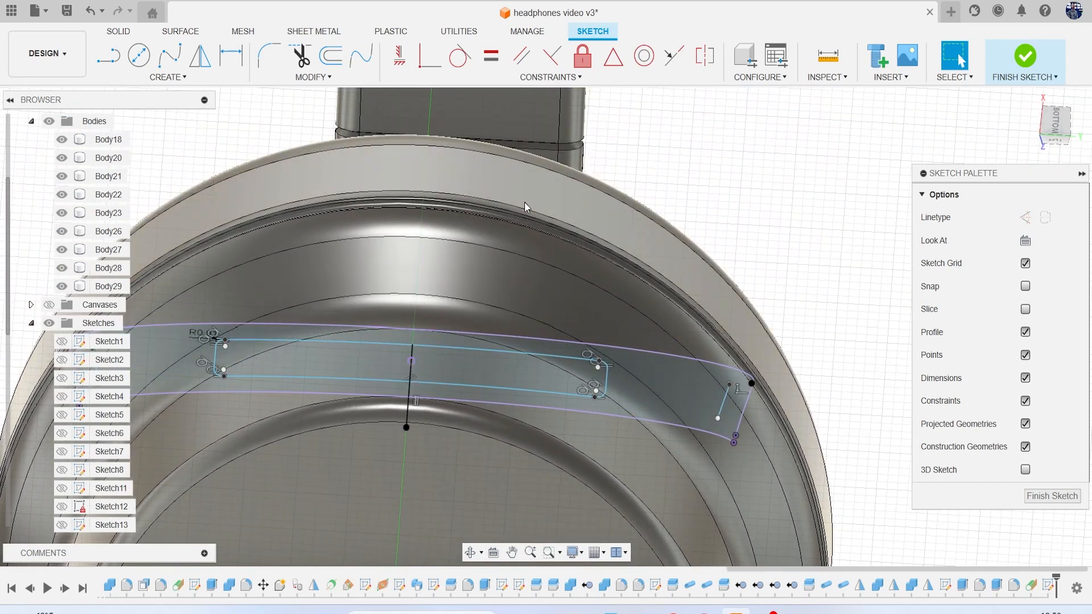
middle_drag(383, 131, 489, 110)
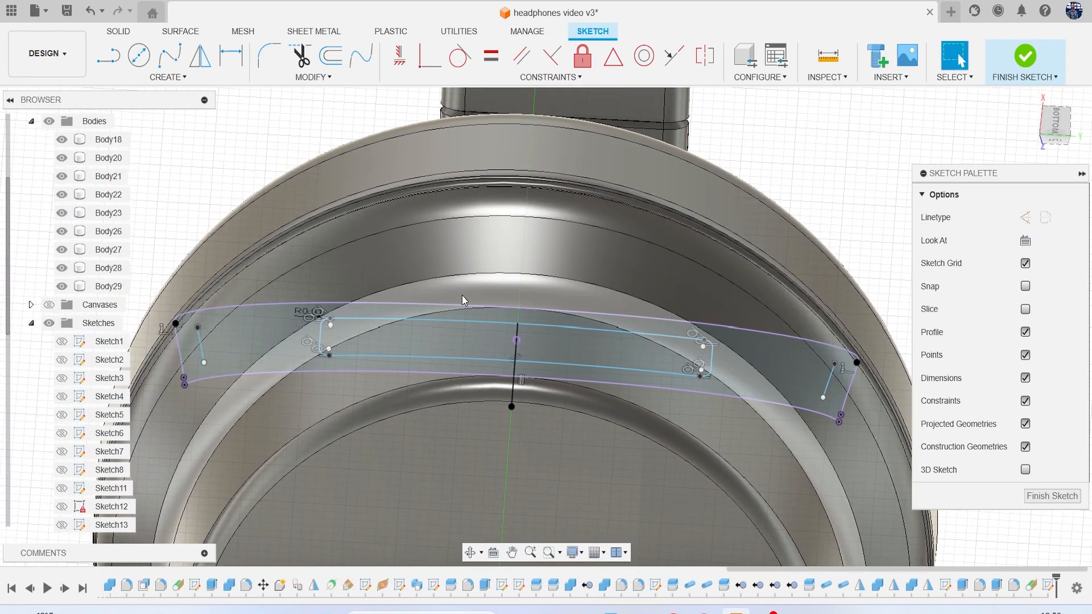
click(1058, 126)
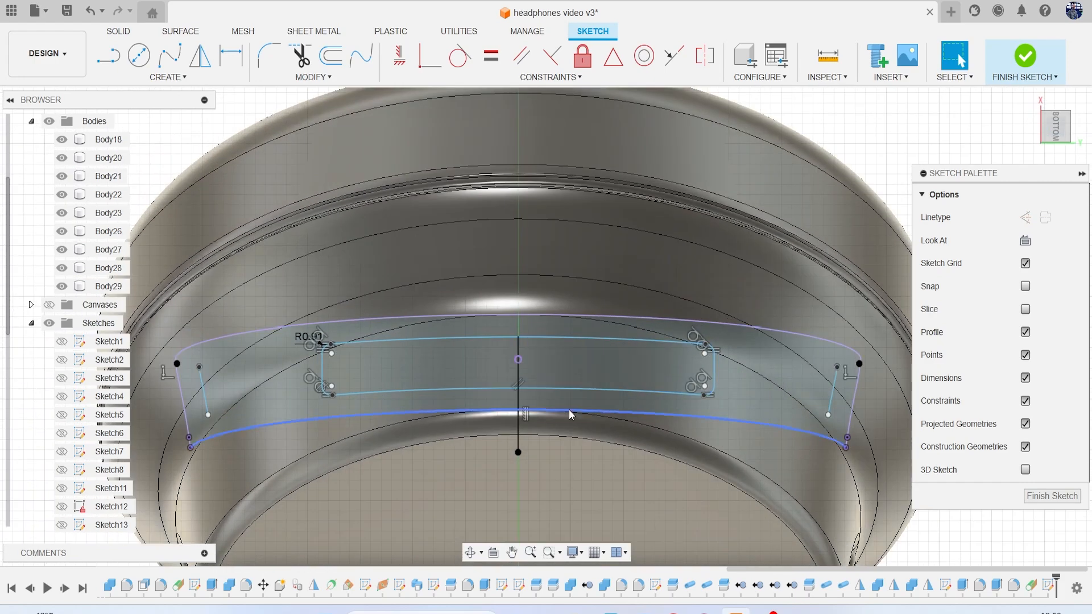
scroll(563, 405, up, 3)
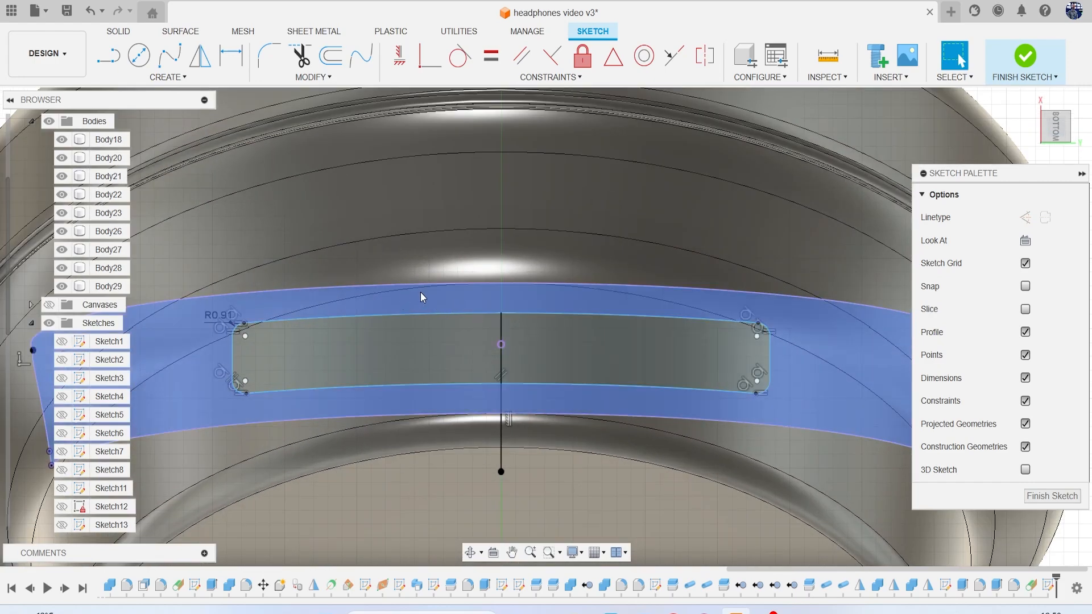
click(329, 55)
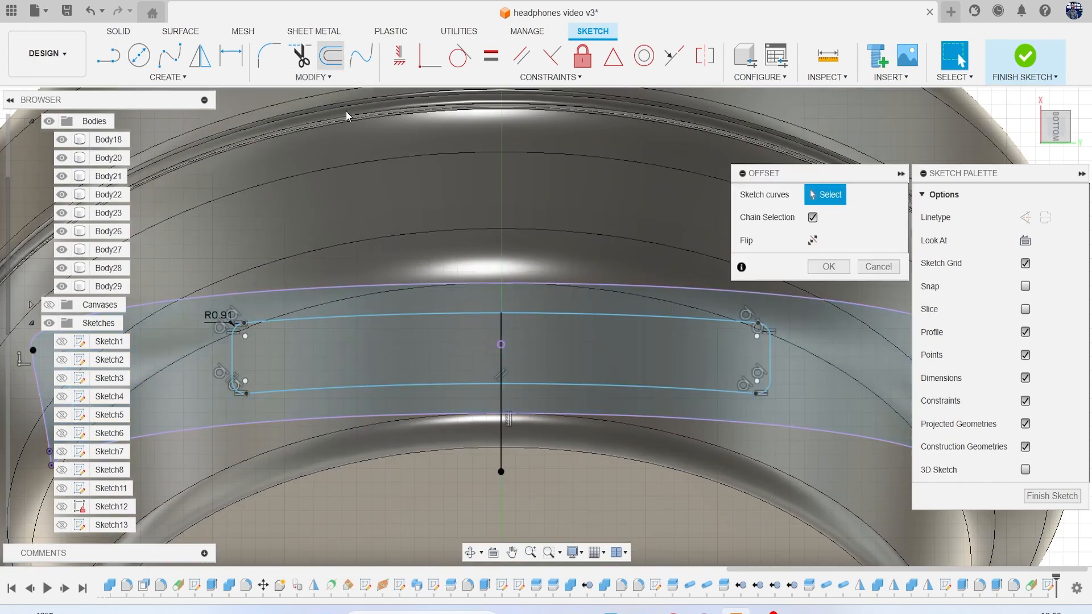
click(445, 313)
drag(444, 314, 447, 324)
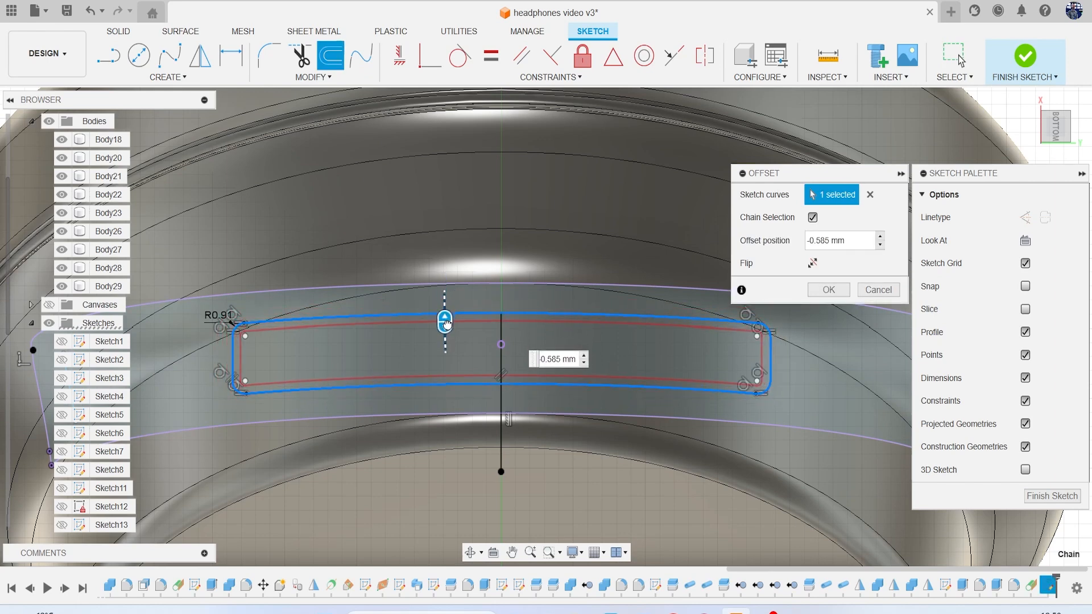
click(808, 294)
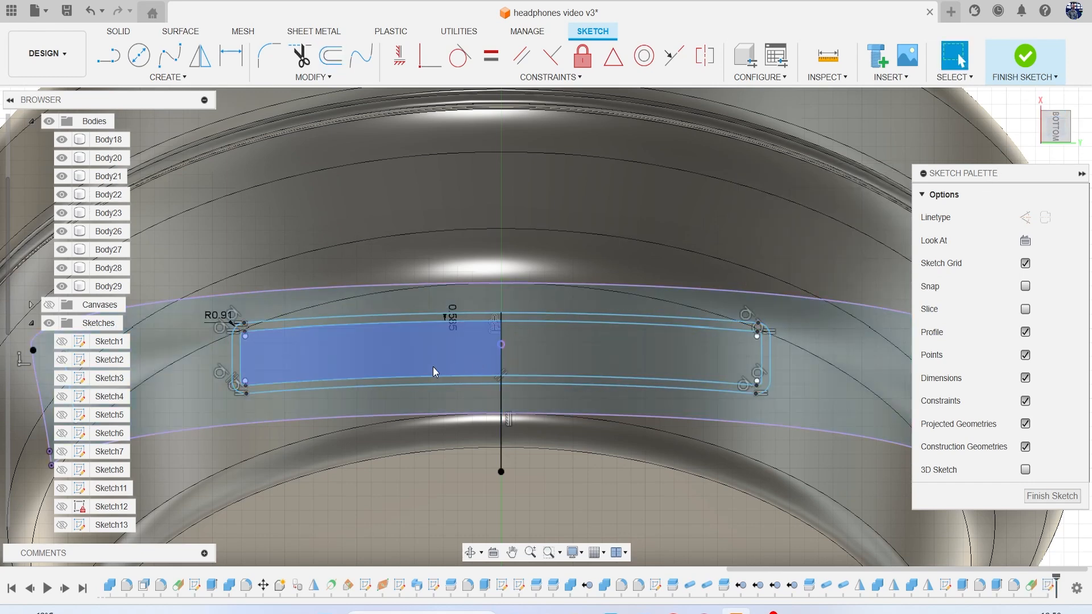
Draw a helper line from the centre line's crossing with the upper inner curve to the inner rectangle's upper-left corner
key(l)
scroll(478, 350, up, 2)
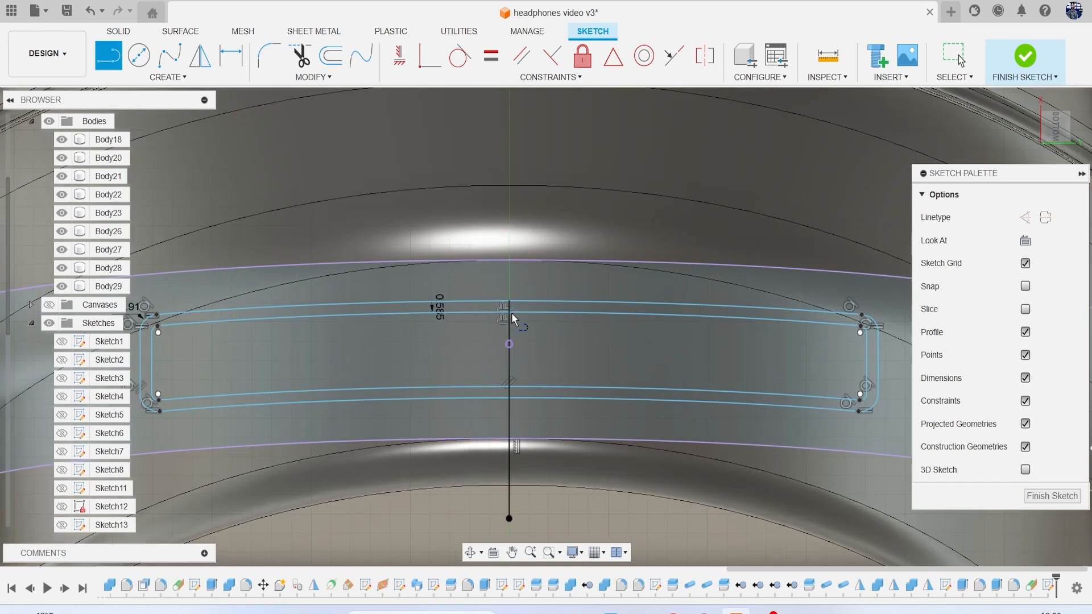
click(509, 313)
middle_drag(407, 352, 577, 340)
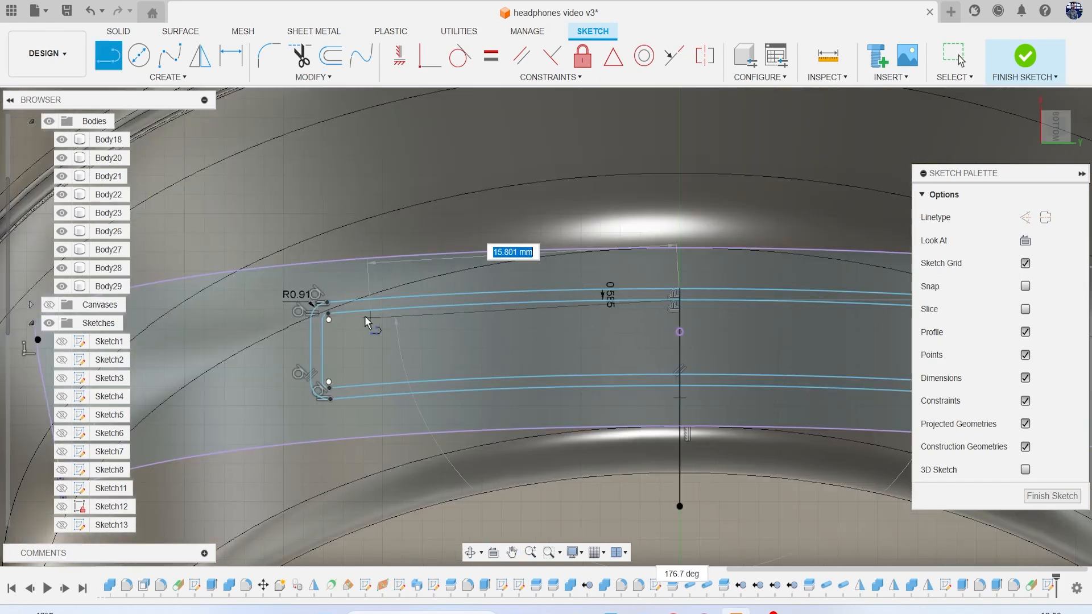
click(332, 314)
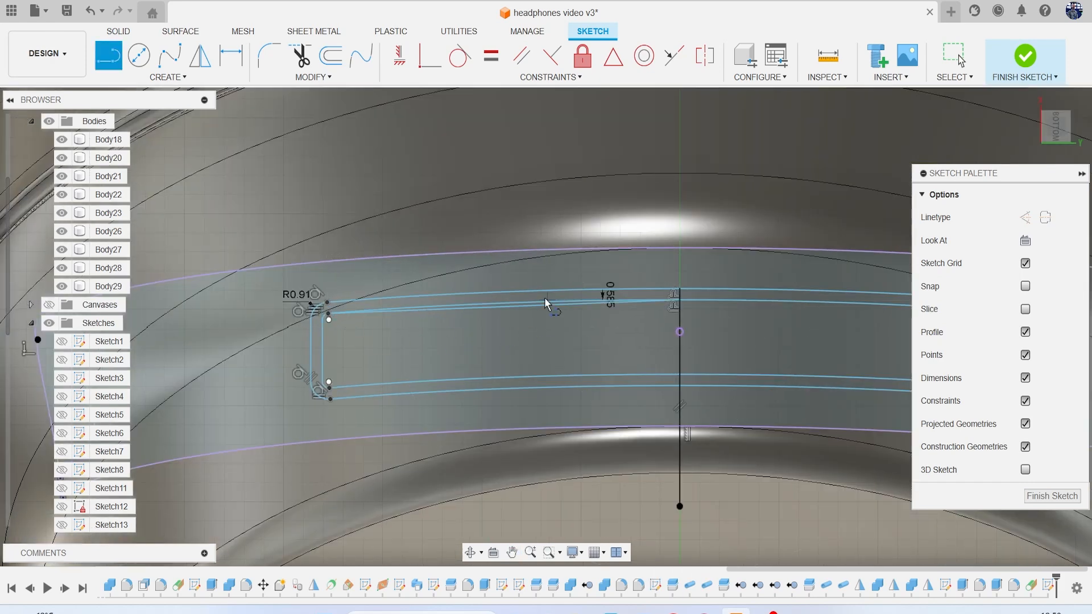
Draw a vertical line from the helper line's midpoint down to the lower inner curve and trim away the helper line
click(503, 306)
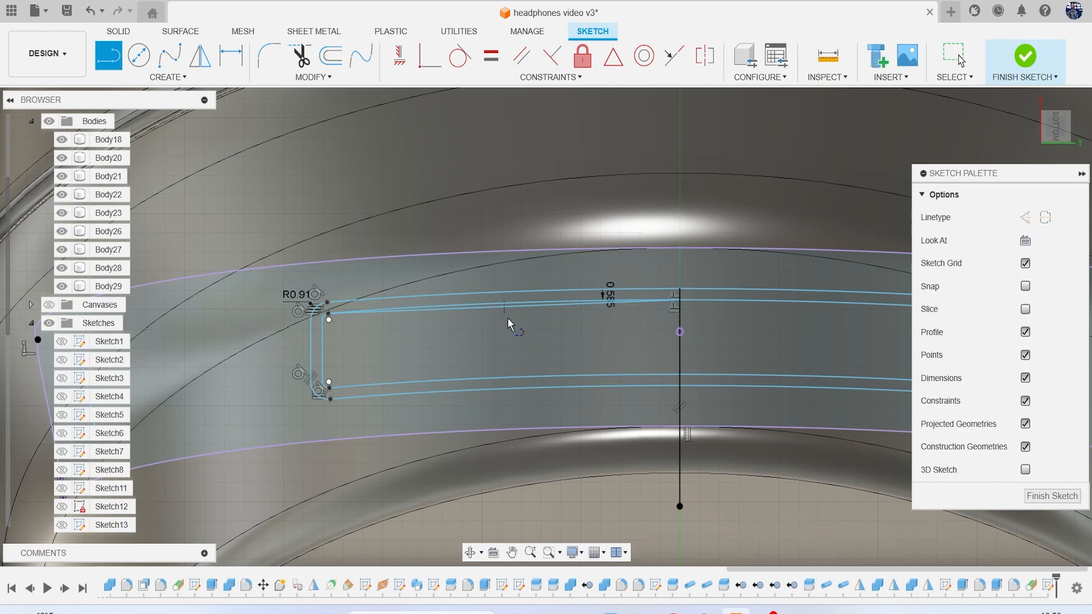
click(504, 377)
key(t)
click(526, 309)
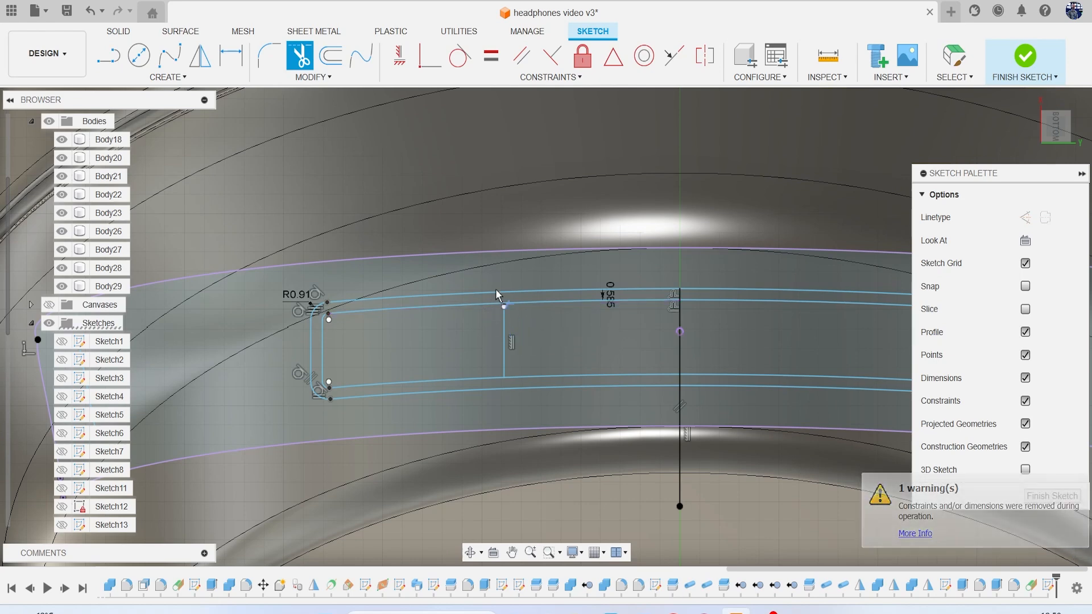
Mirror the vertical divider line inside the inner rectangle about the centre line
middle_drag(492, 284, 385, 268)
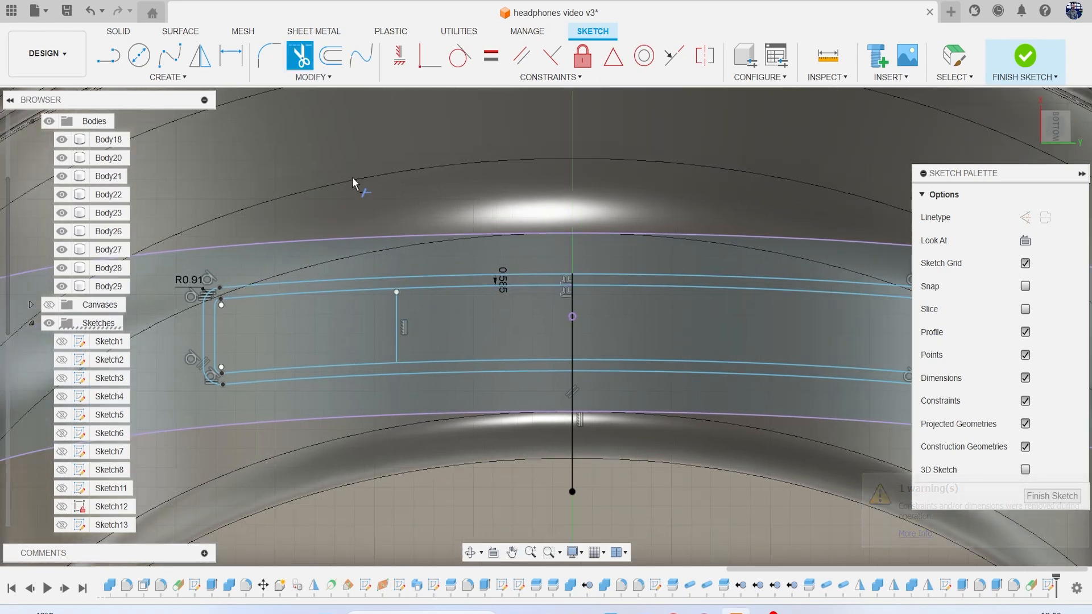
click(188, 83)
click(112, 258)
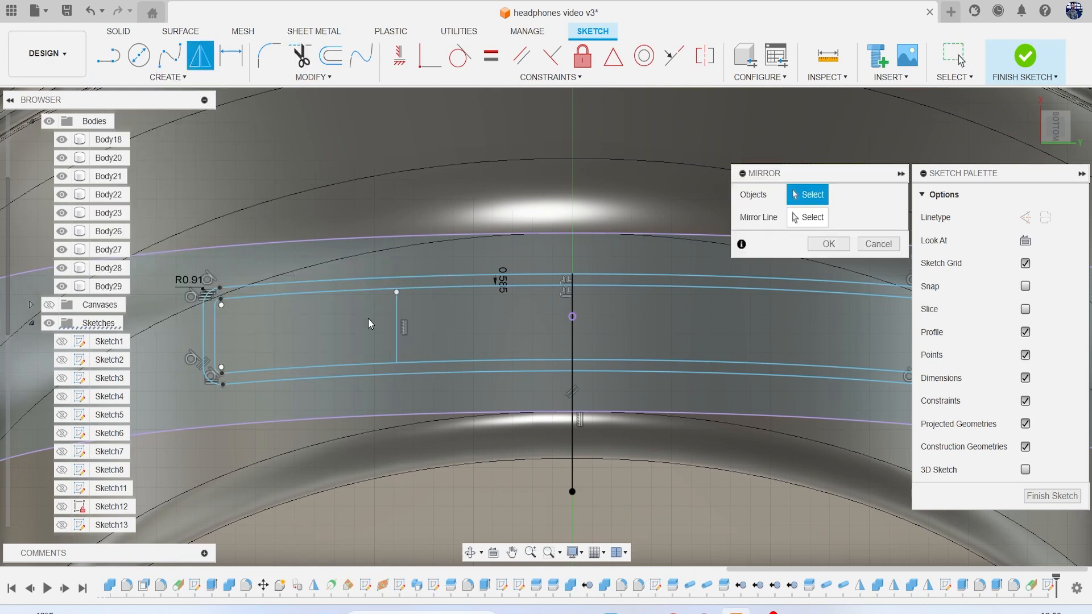
click(397, 330)
click(808, 217)
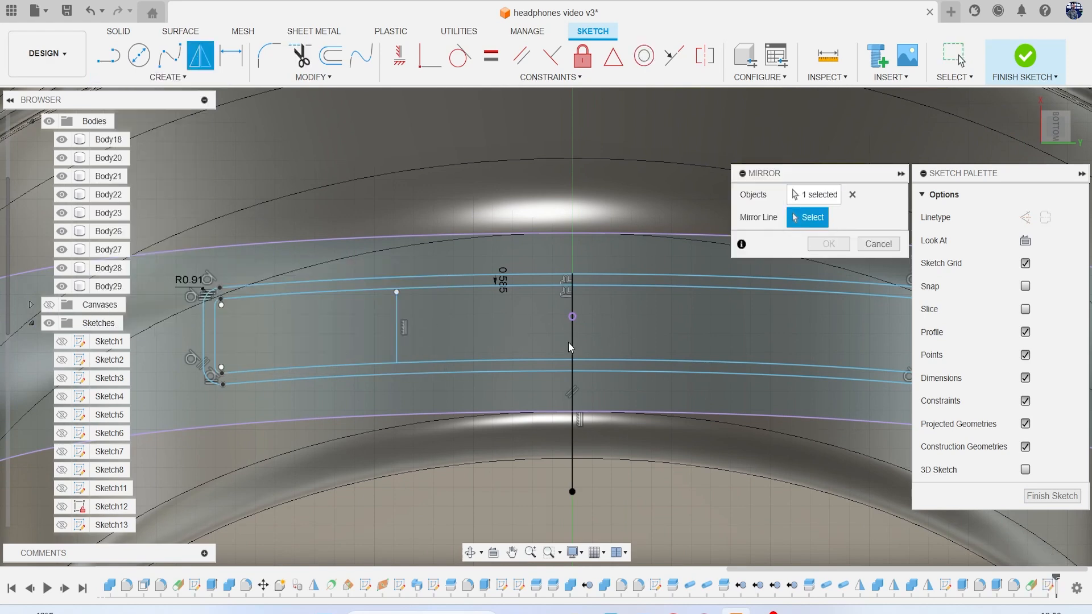
click(572, 347)
click(828, 244)
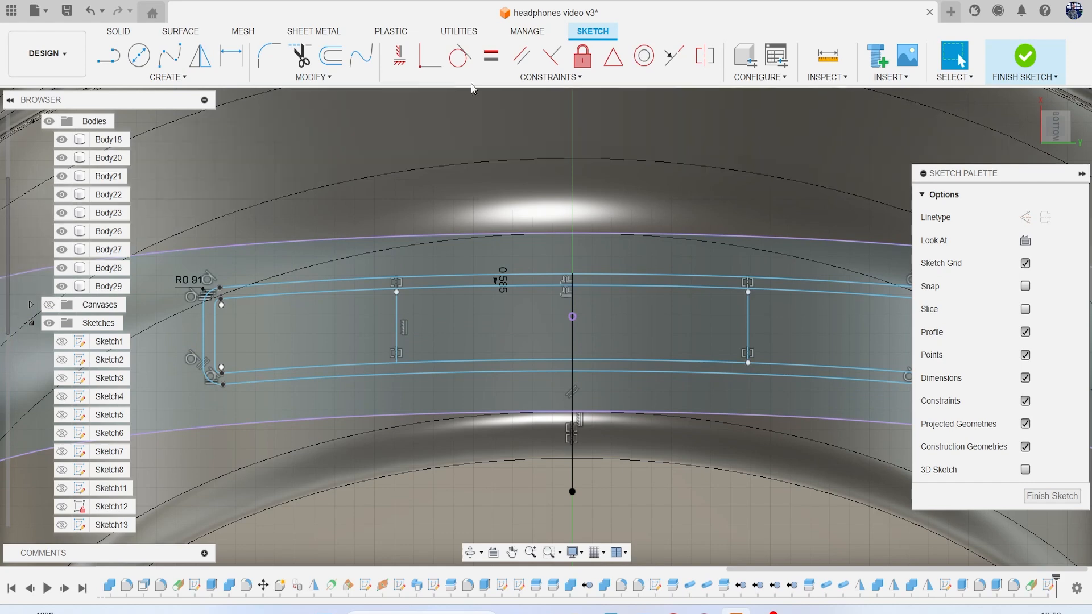
Extend both vertical divider lines up to the inner rectangle's upper curve
click(320, 77)
click(309, 166)
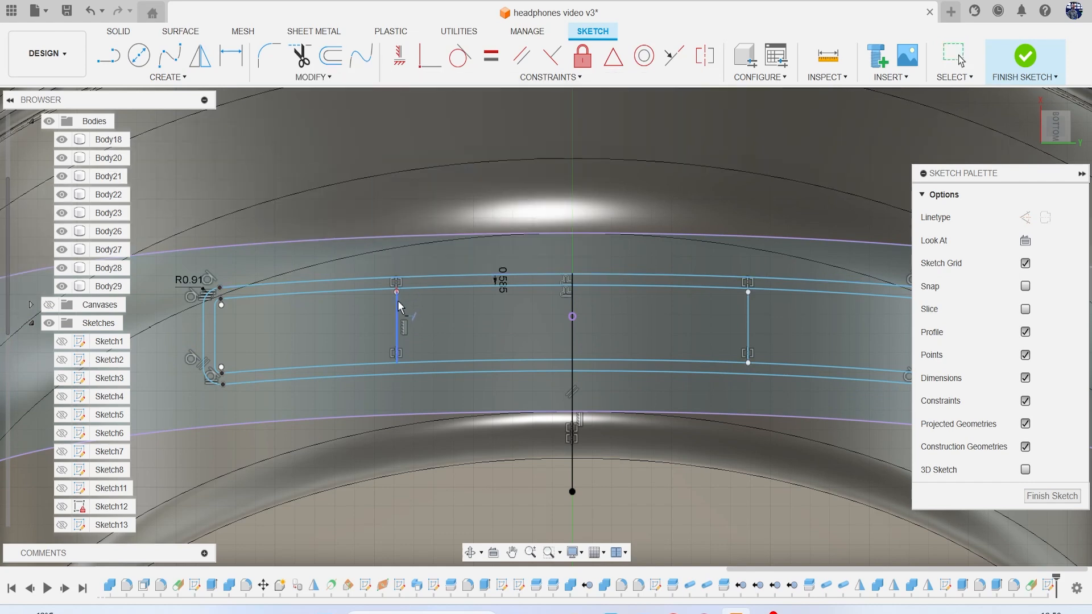
click(398, 307)
click(747, 311)
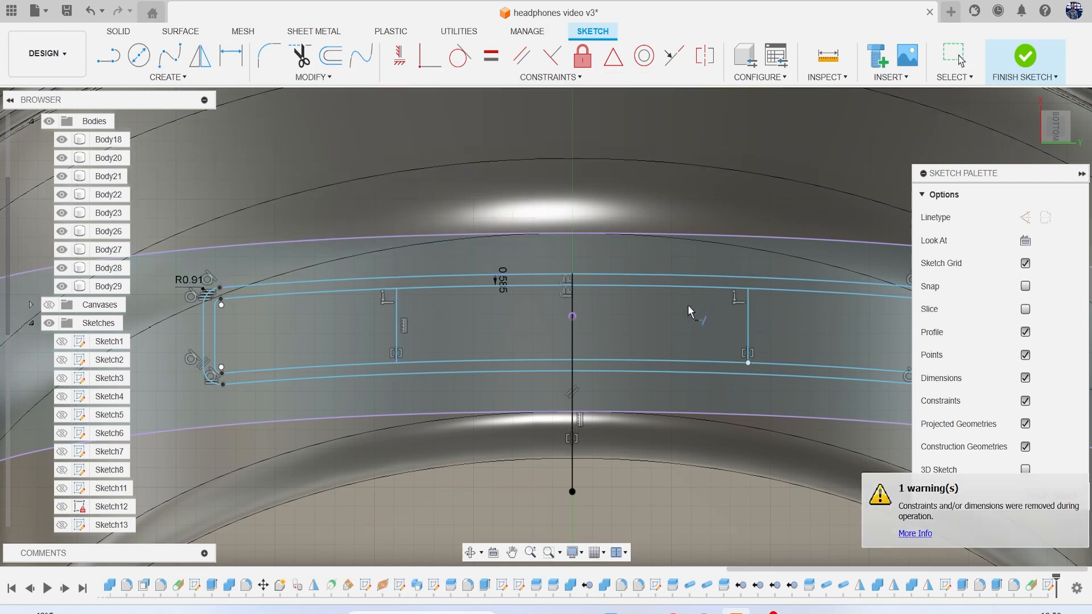
key(Escape)
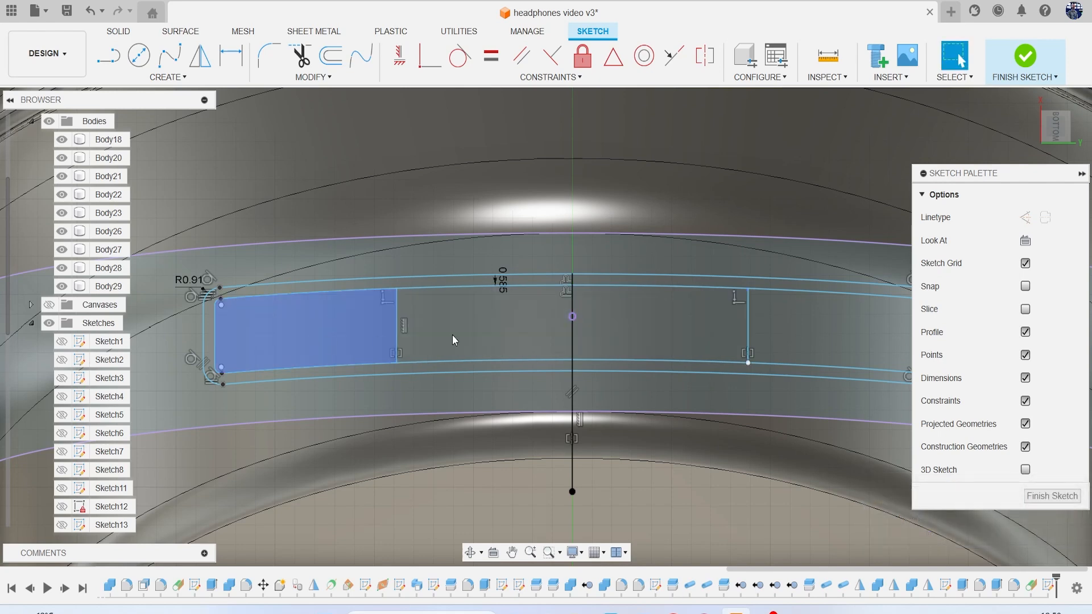
Finish the sketch and select all six profiles within the outer rounded rectangle for an Emboss
scroll(779, 309, down, 3)
click(1052, 495)
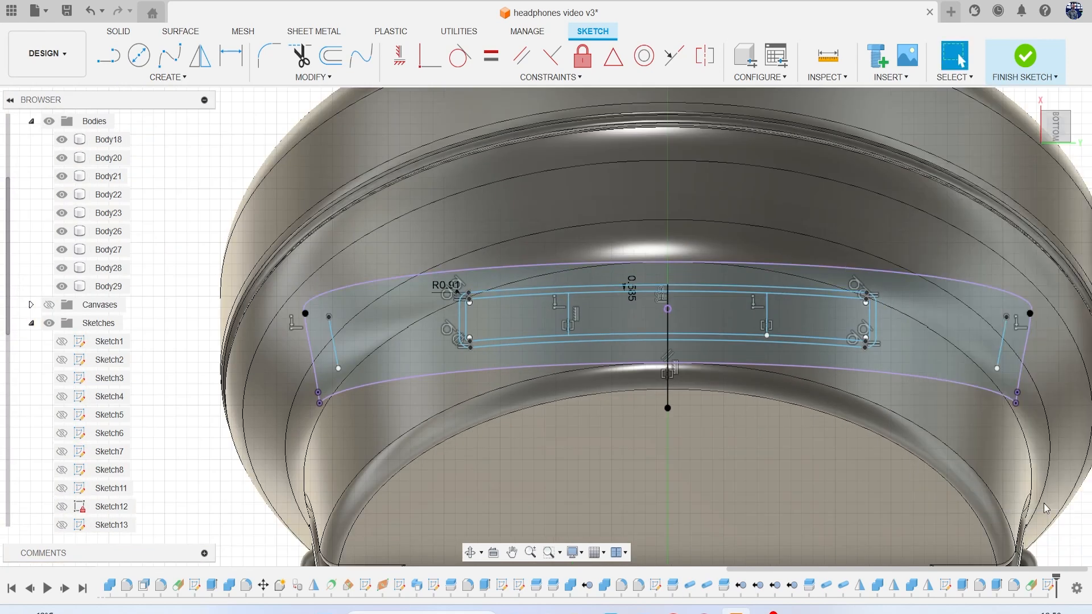
click(183, 77)
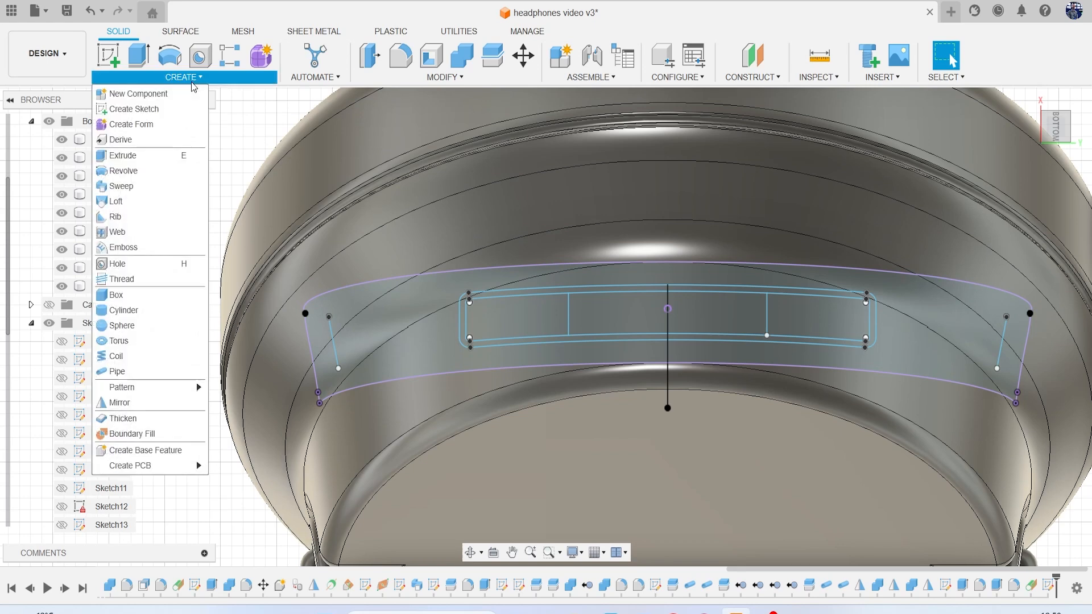
click(183, 248)
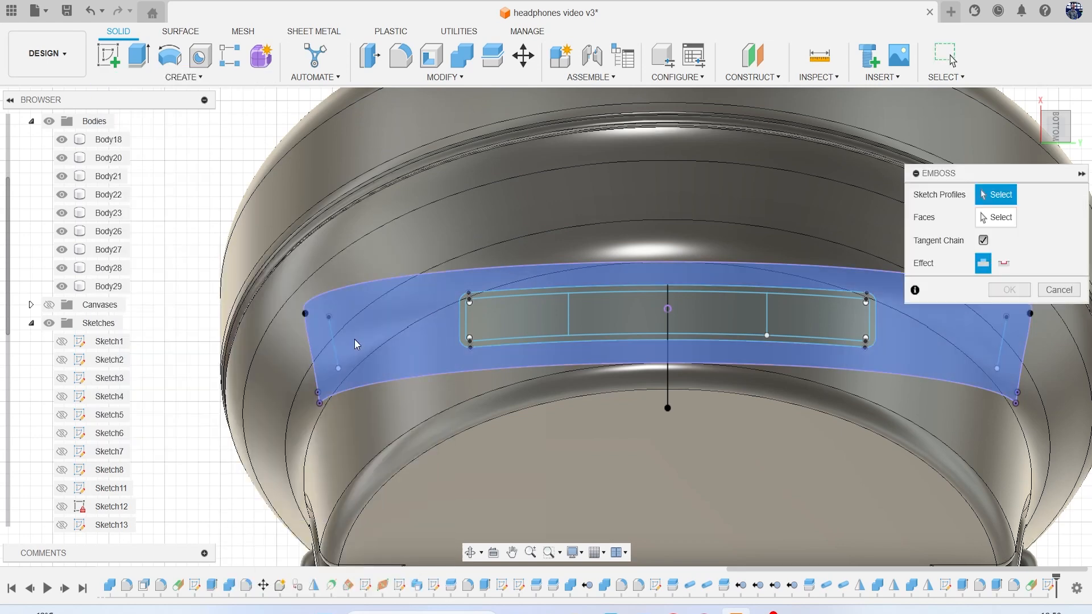
scroll(468, 326, up, 3)
click(469, 325)
click(797, 272)
click(591, 307)
click(709, 311)
middle_drag(709, 312, 502, 314)
click(611, 310)
click(742, 321)
Choose only the ear cup's narrow outer rim face beneath the sketch as the emboss face, with tangent chaining off
click(995, 217)
scroll(910, 428, down, 6)
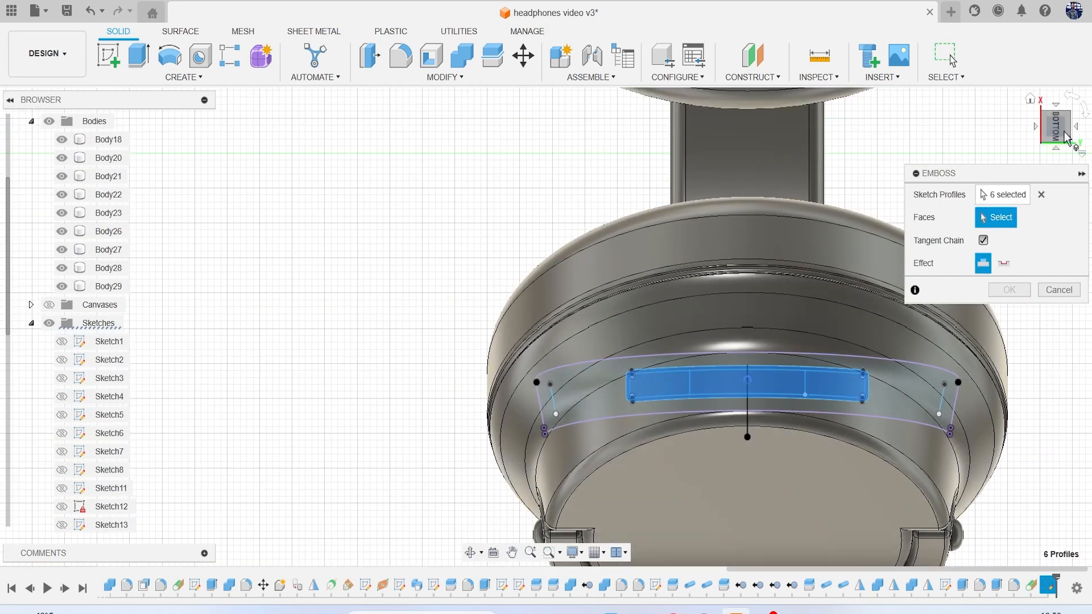
drag(1064, 137, 1049, 147)
scroll(392, 443, up, 4)
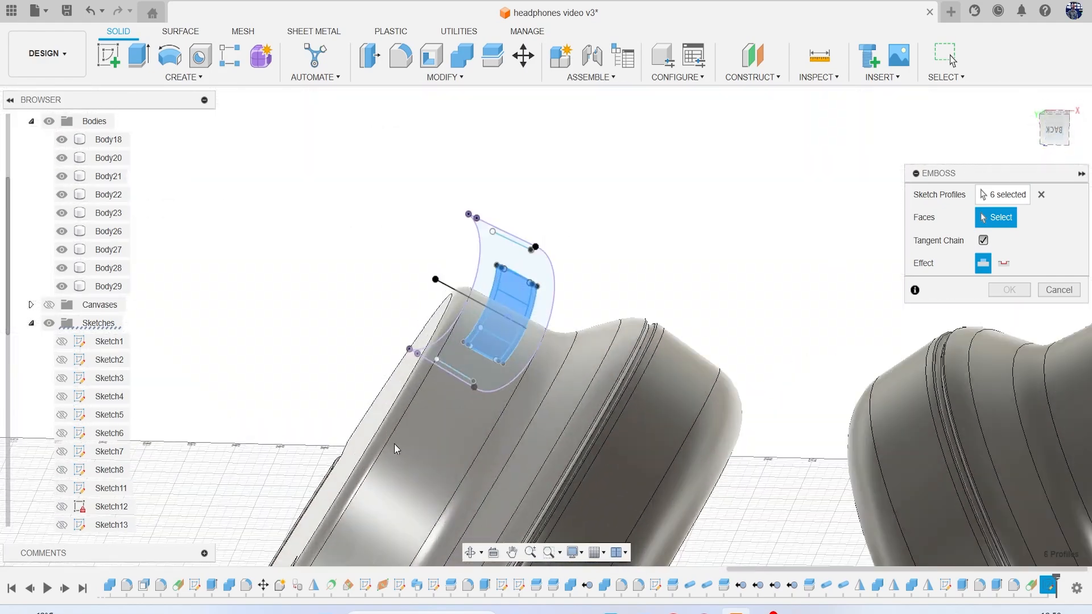
click(983, 240)
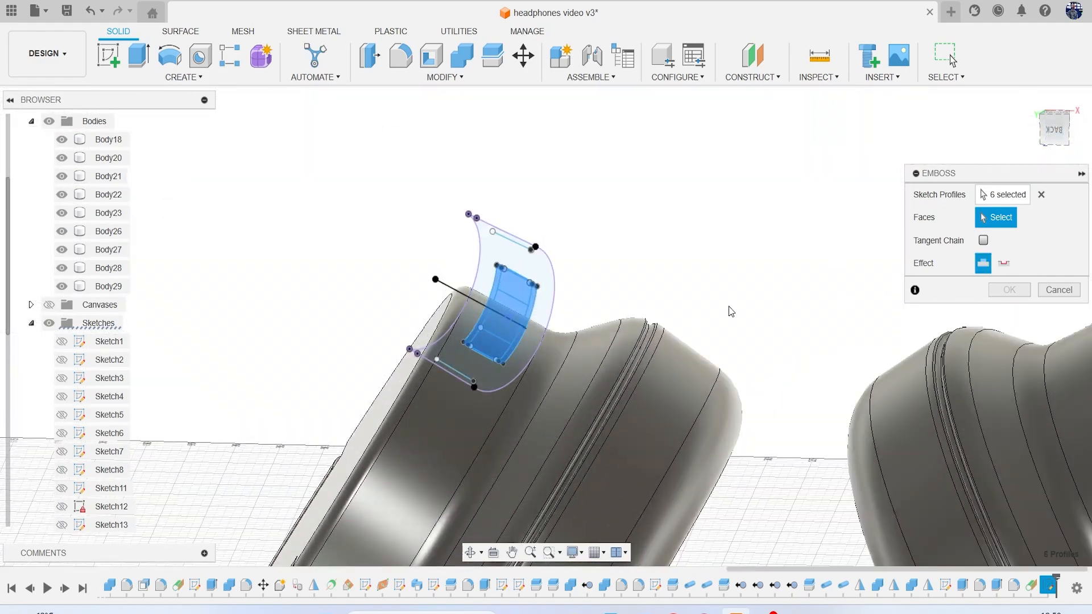
click(461, 419)
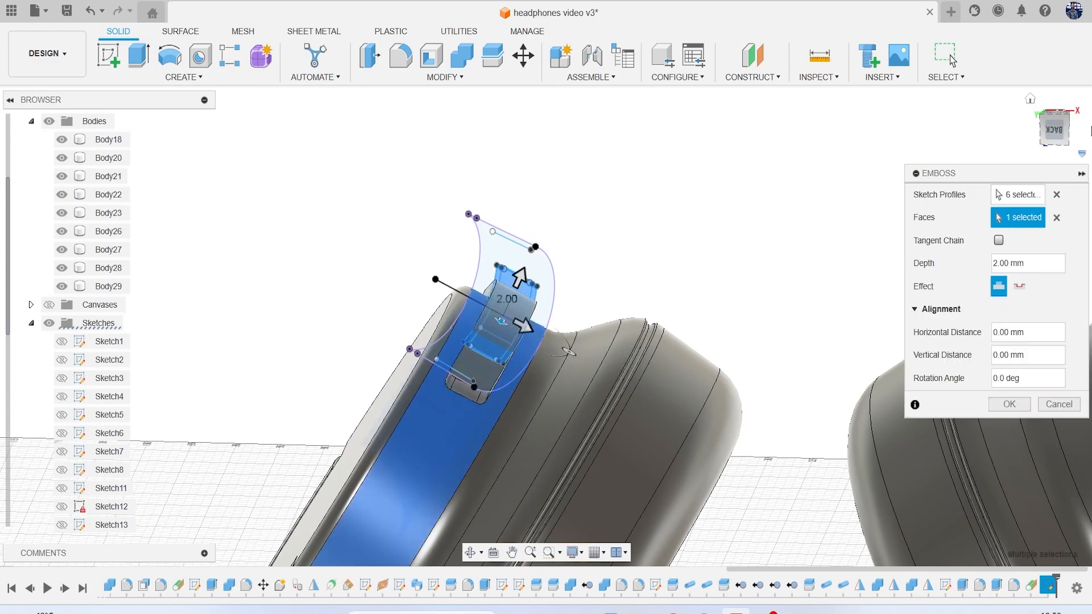
Emboss the rounded panel outward from the ear cup's rim with a depth of 1 mm
drag(1058, 141, 1086, 132)
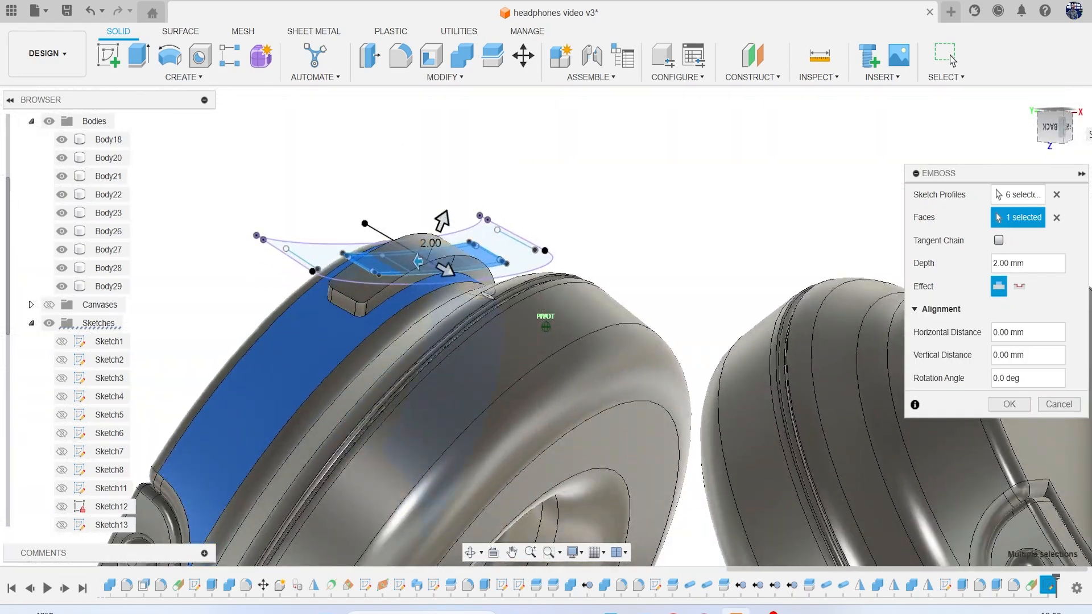
click(1019, 288)
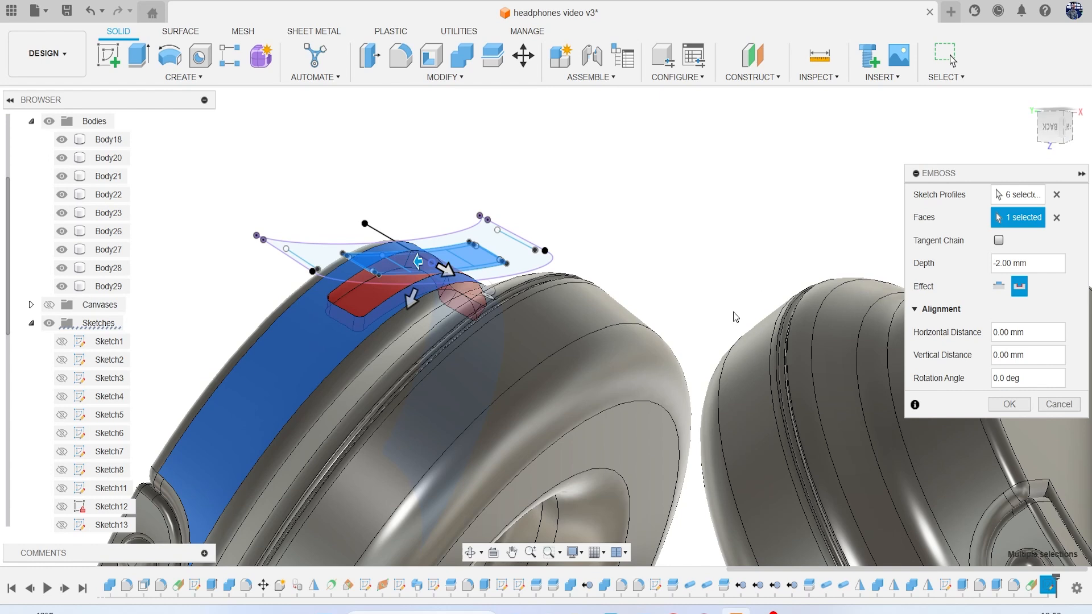
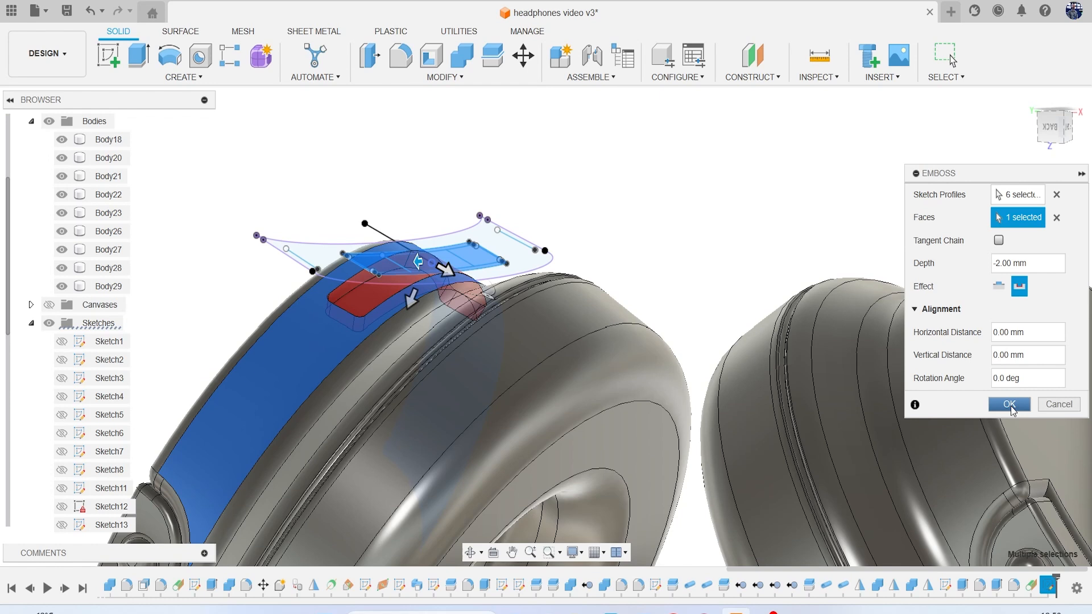
click(1000, 287)
click(1035, 265)
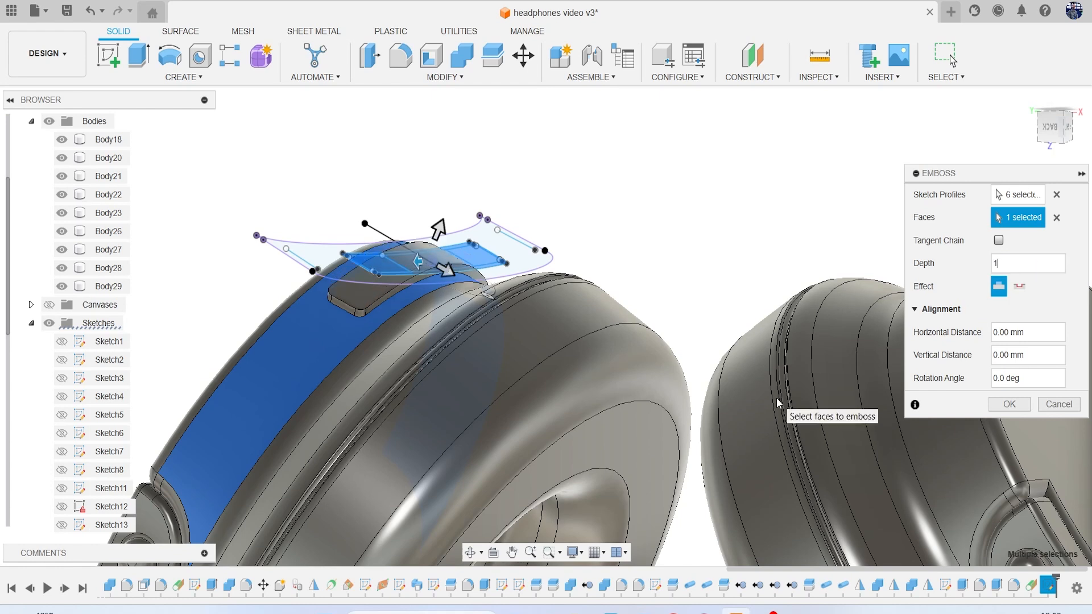
click(1007, 404)
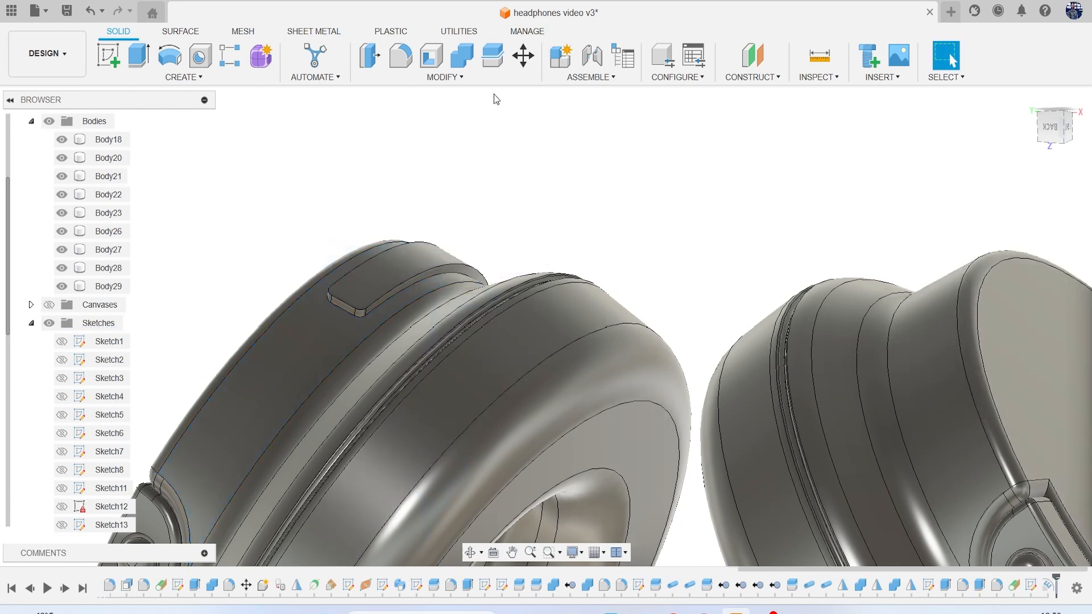
Try to split the ear cup body using its narrow outer rim face as the splitting tool, with the tool extended
click(490, 64)
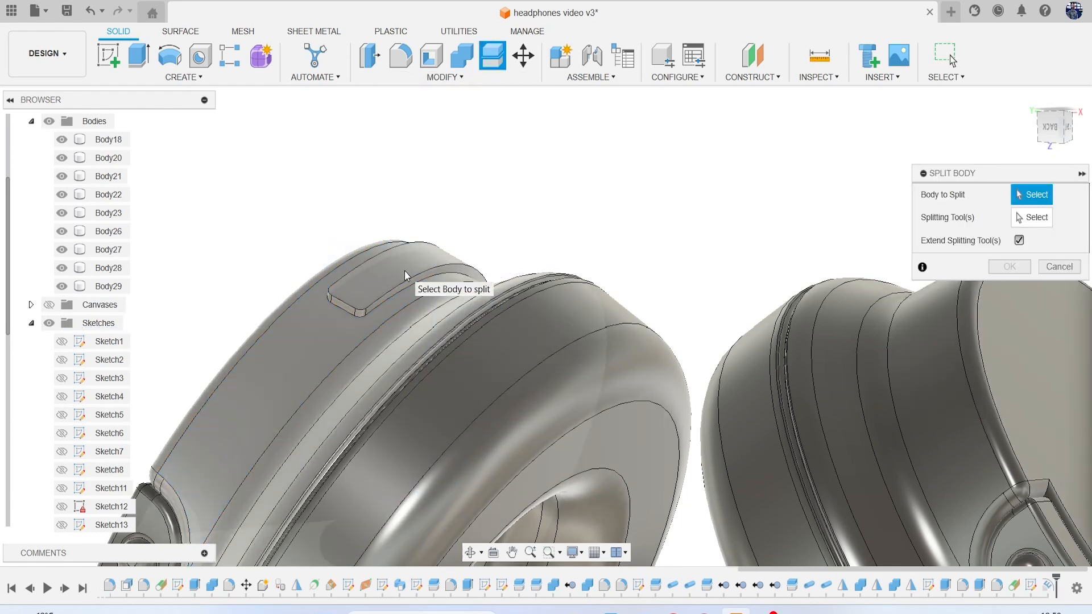
click(404, 270)
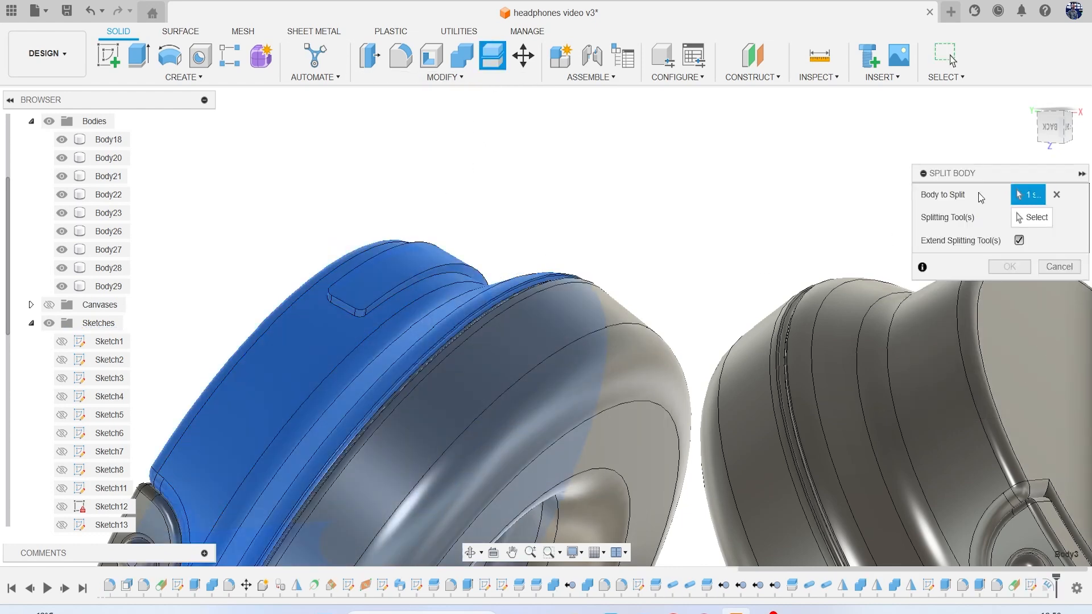
click(1032, 217)
click(305, 341)
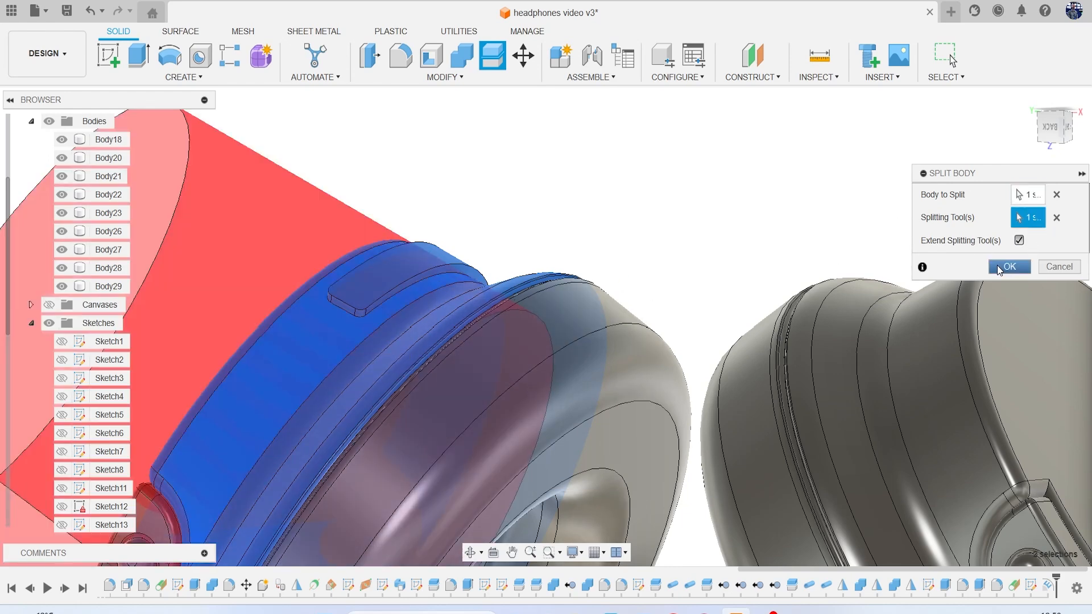
click(1006, 265)
Start a sketch on the flat side face of the embossed panel on the ear cup's rim
mouse_move(1048, 124)
mouse_down()
mouse_move(1046, 161)
mouse_move(1023, 149)
mouse_move(1046, 121)
mouse_up()
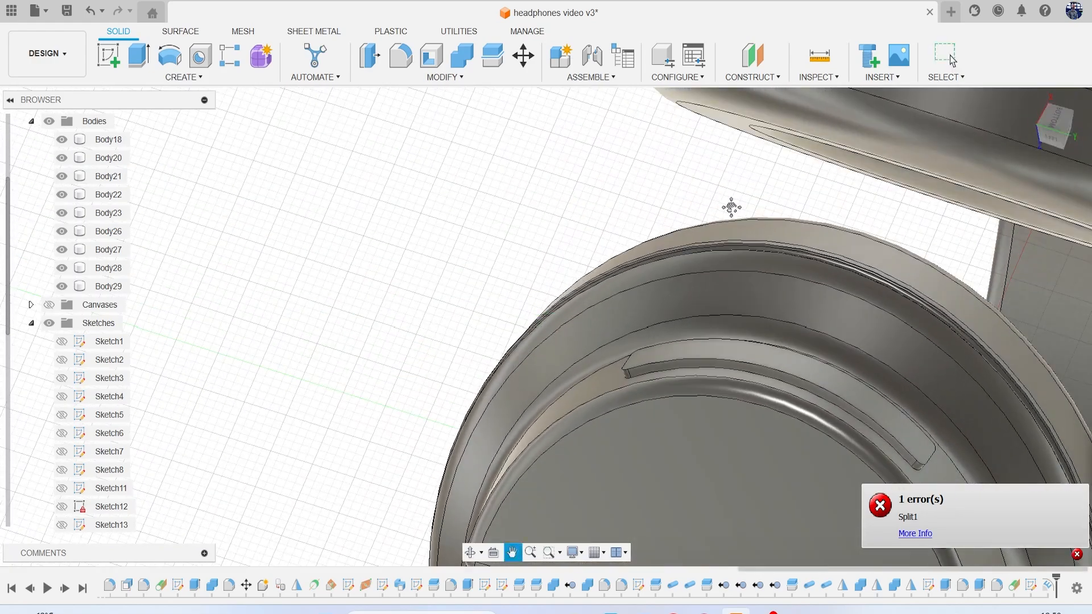
middle_drag(733, 207, 625, 148)
click(108, 56)
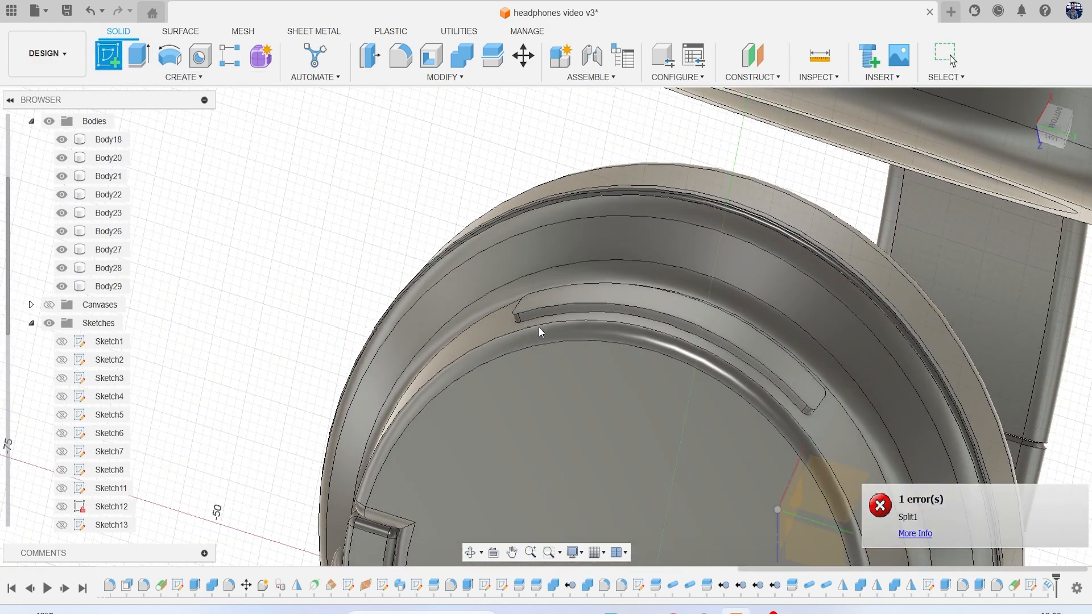
scroll(701, 360, up, 5)
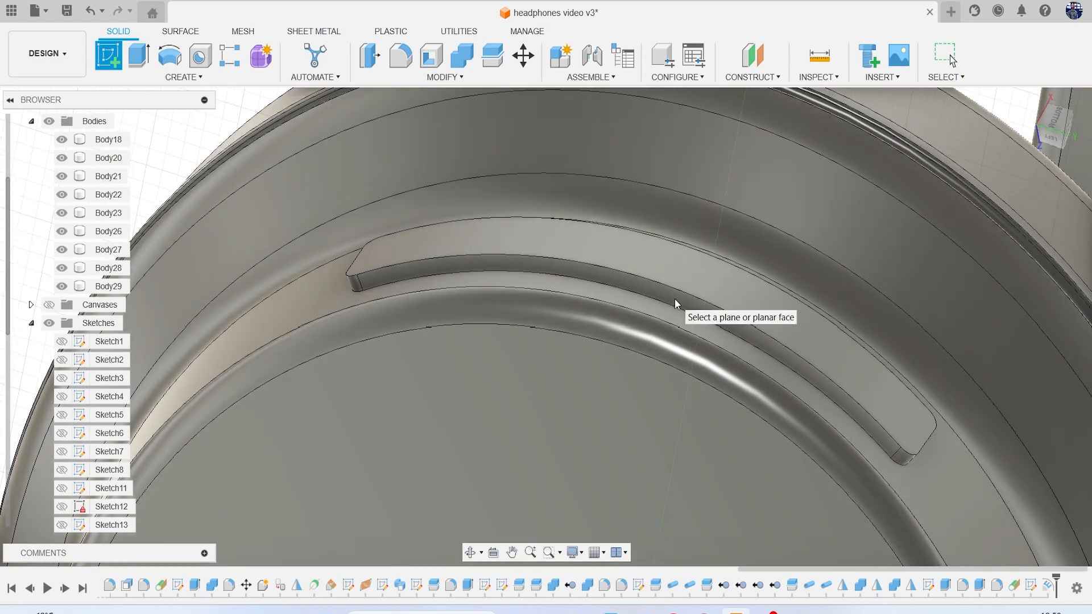
click(674, 298)
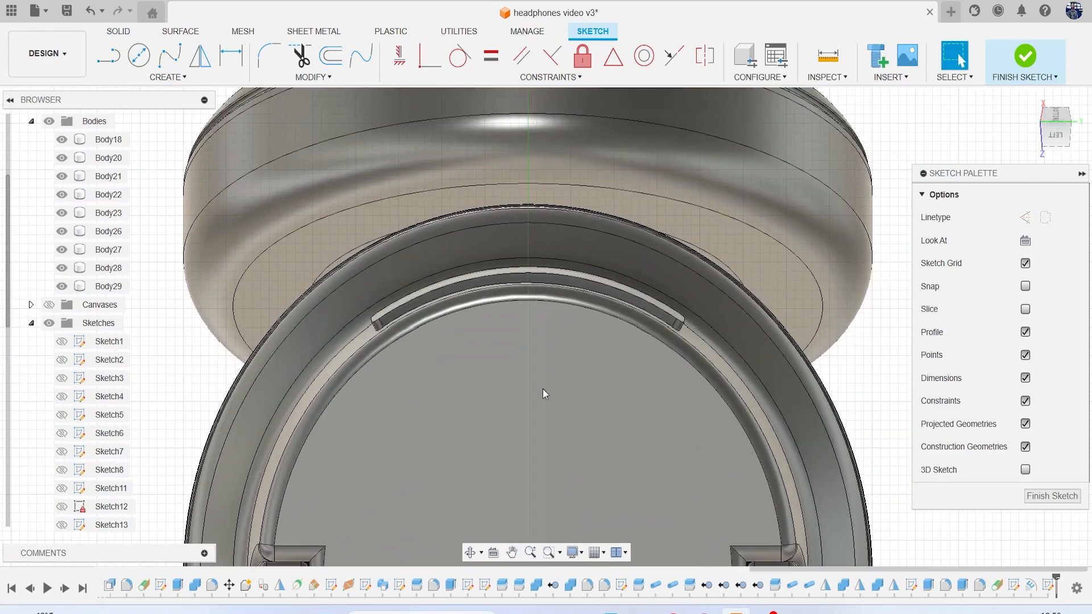
scroll(440, 349, up, 8)
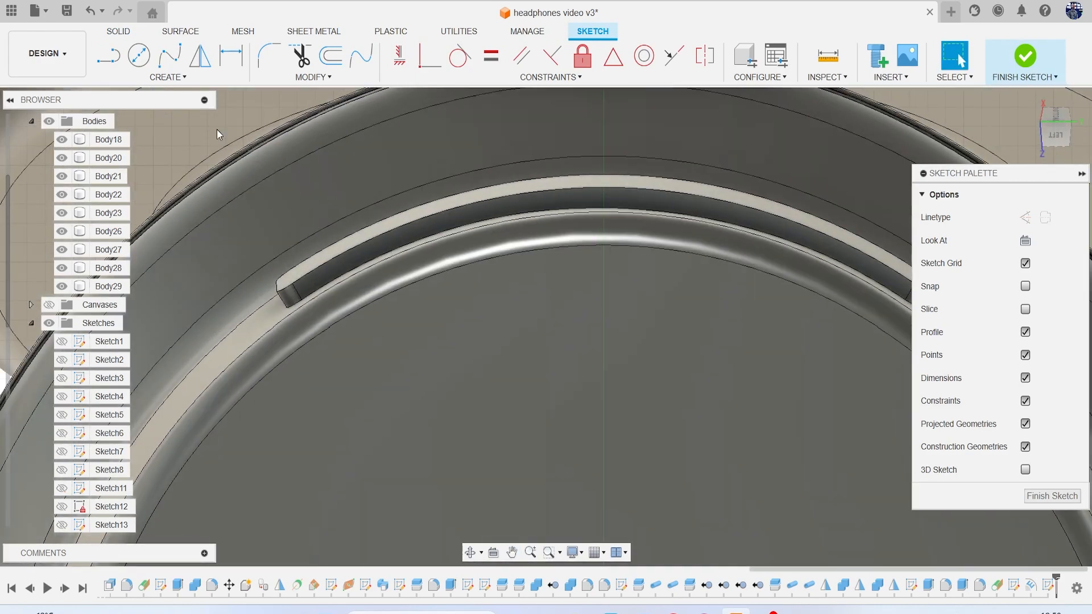
Draw a three-point arc along the embossed panel's base, from one lower end corner to the other through its midpoint
click(168, 76)
mouse_move(156, 141)
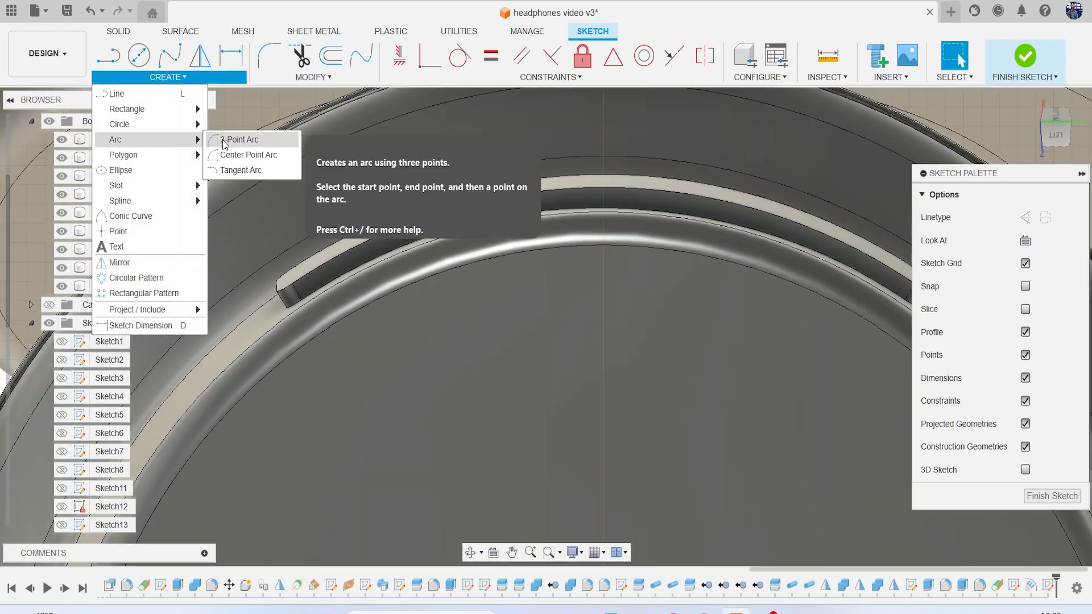
click(239, 139)
scroll(291, 315, up, 2)
click(291, 315)
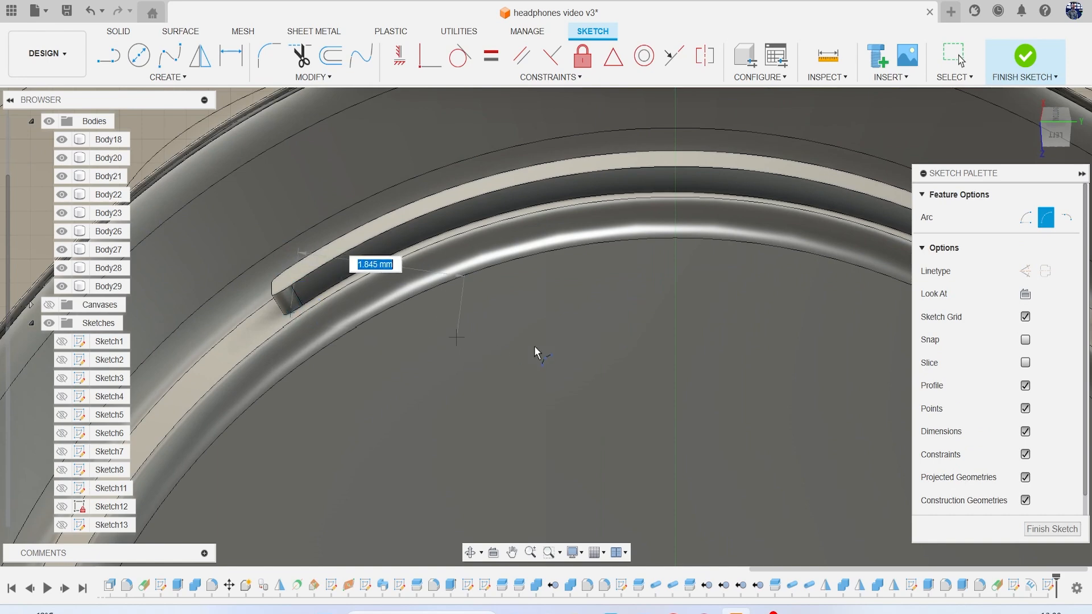
scroll(647, 326, down, 2)
middle_drag(647, 327, 302, 300)
click(601, 294)
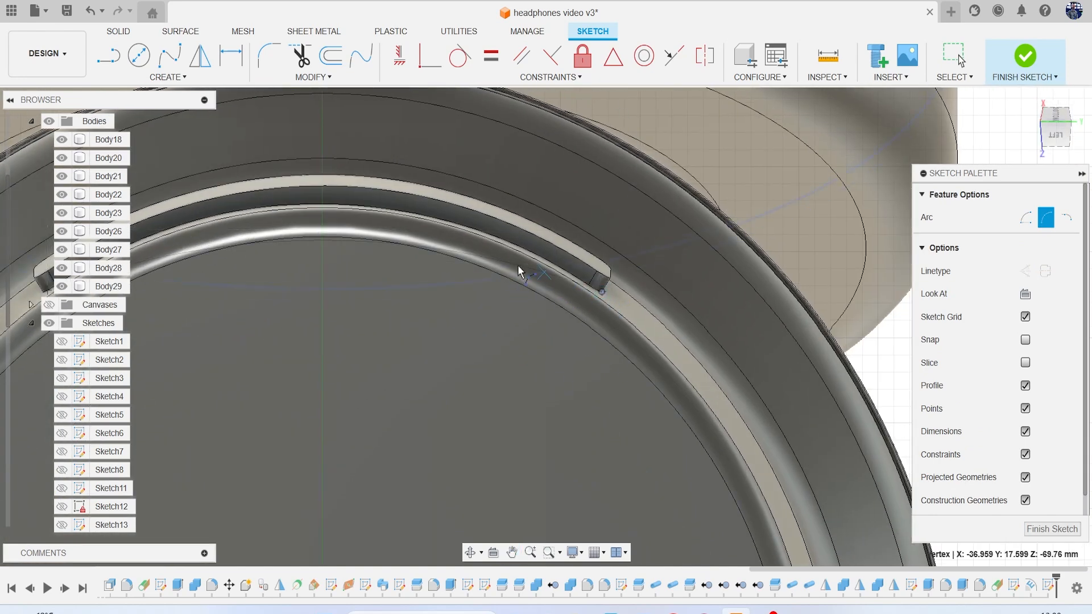
click(321, 200)
scroll(361, 253, down, 2)
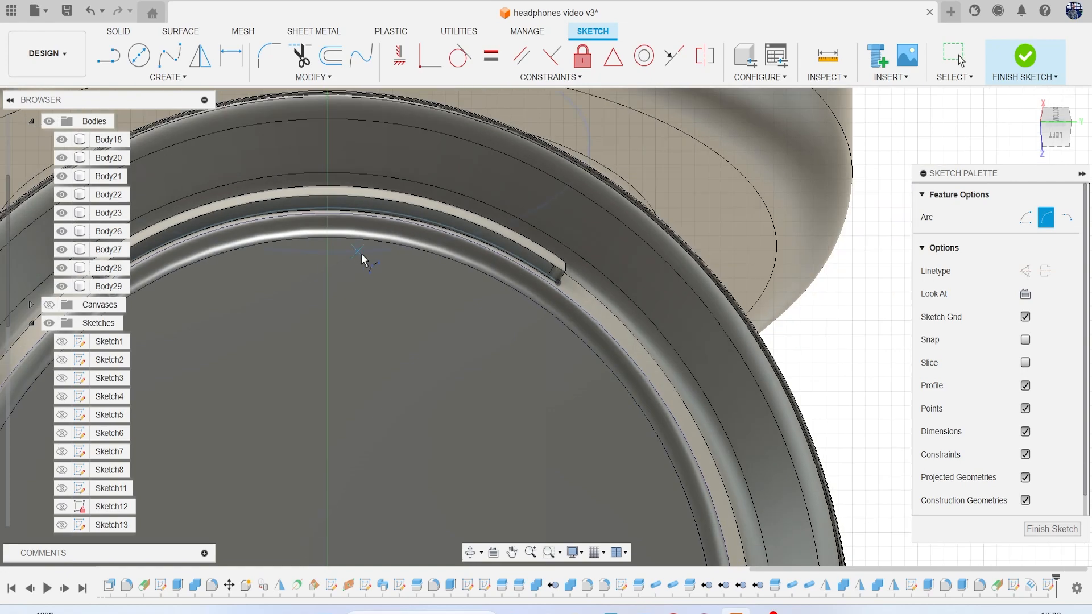
key(Escape)
Finish the sketch and split the ear cup body with the sketched arc as the extended splitting tool
drag(1058, 138, 1075, 145)
middle_drag(639, 212, 892, 165)
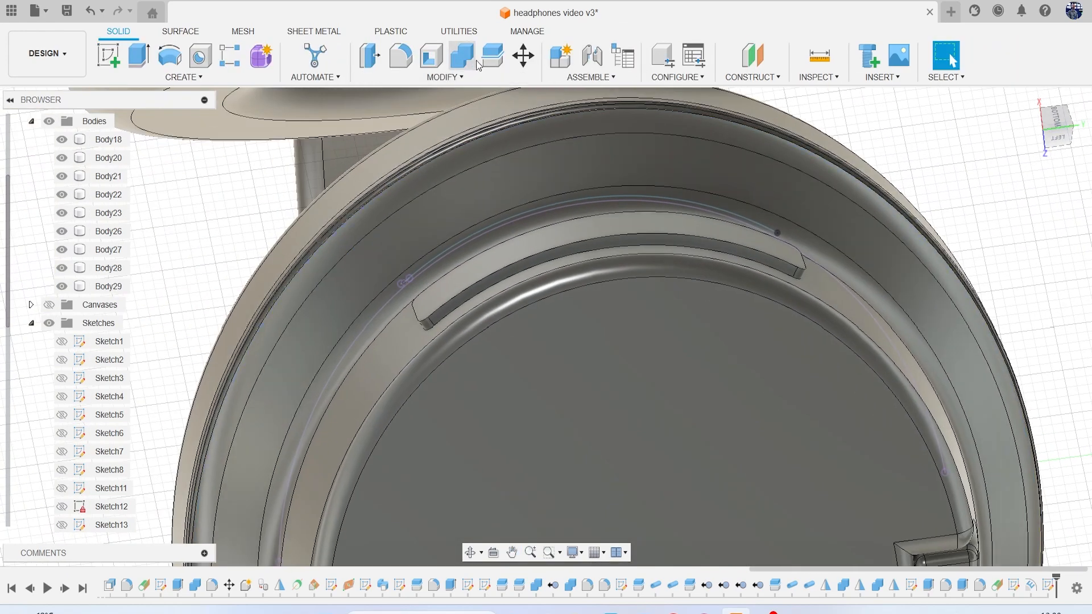
click(491, 56)
click(838, 342)
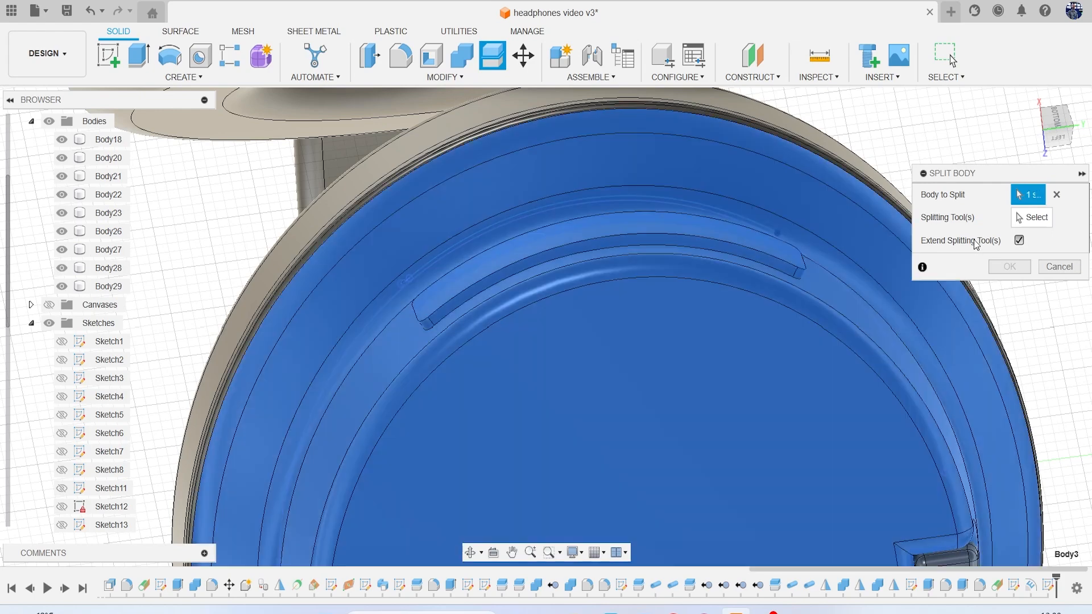
click(1032, 218)
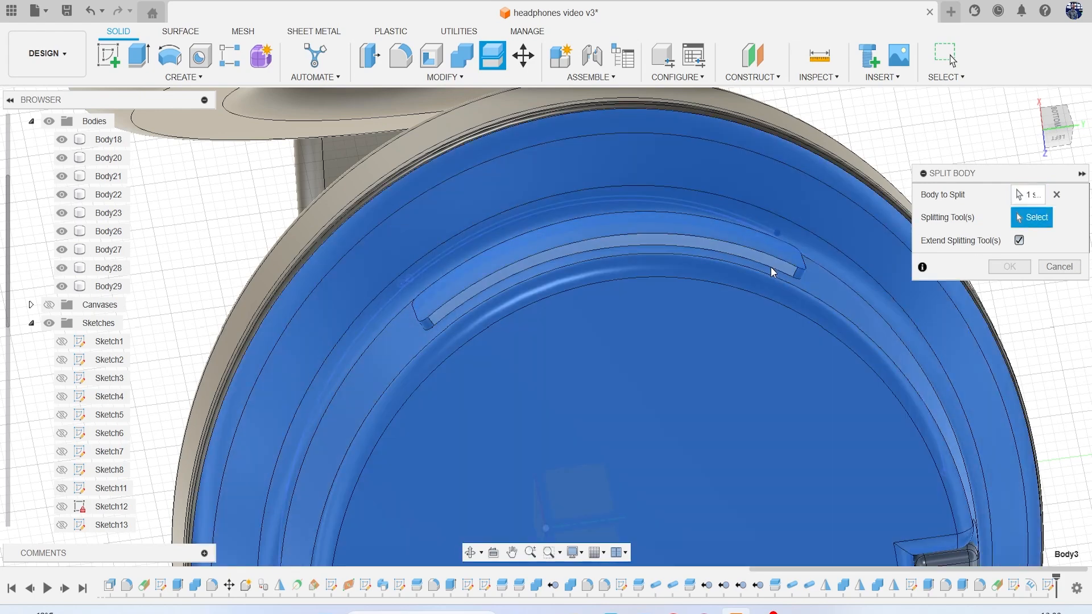
scroll(654, 285, up, 5)
scroll(360, 306, up, 3)
middle_drag(276, 339, 476, 304)
scroll(409, 348, up, 1)
scroll(409, 348, down, 1)
scroll(306, 150, down, 1)
click(306, 149)
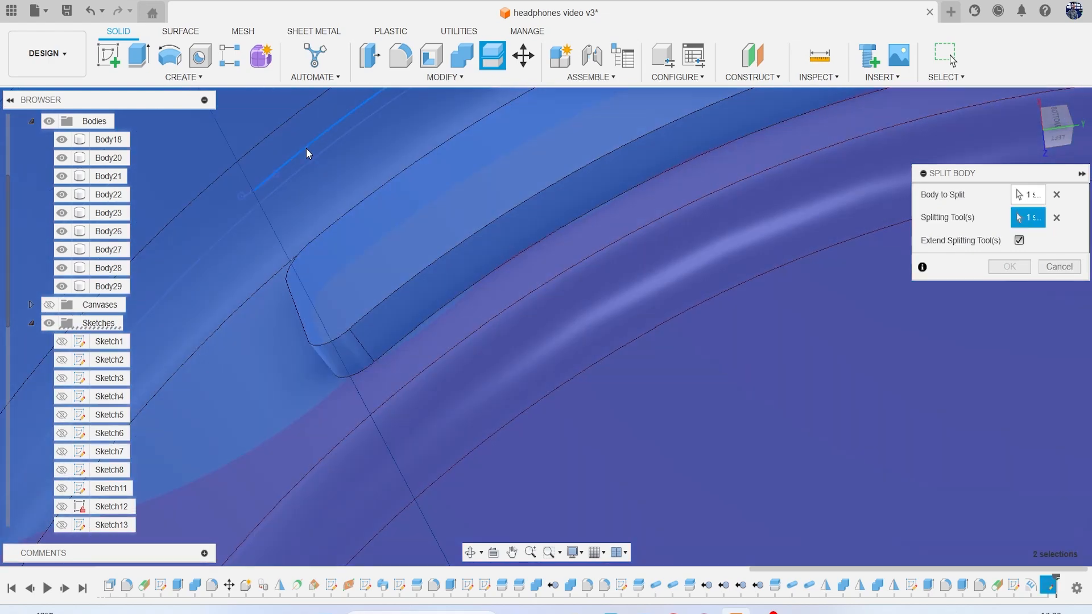
scroll(466, 274, down, 6)
scroll(937, 324, down, 8)
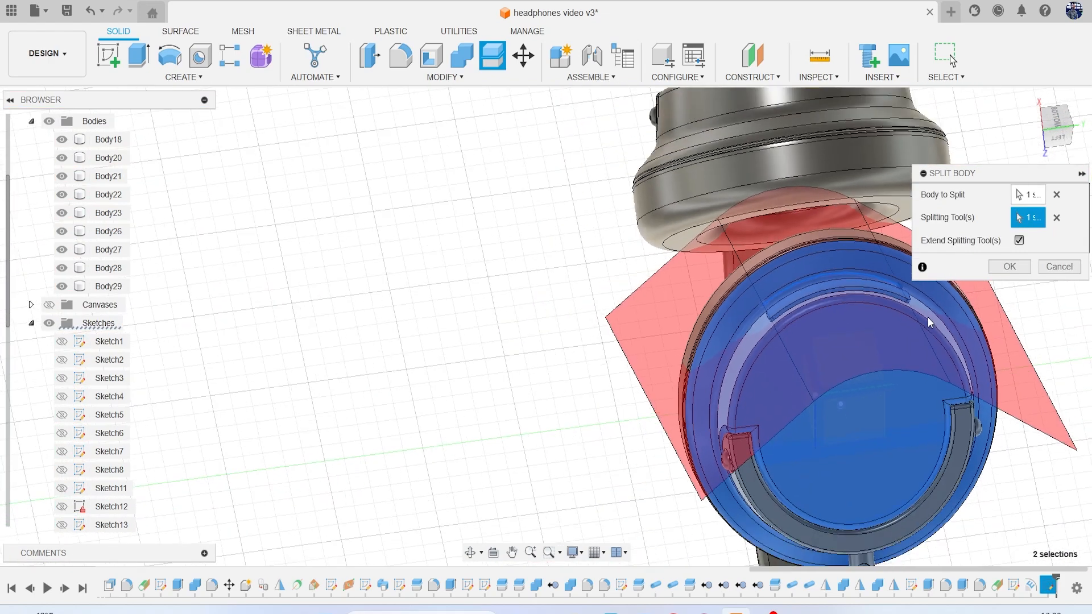
click(1010, 268)
Undo the split of the ear cup body
scroll(880, 312, up, 2)
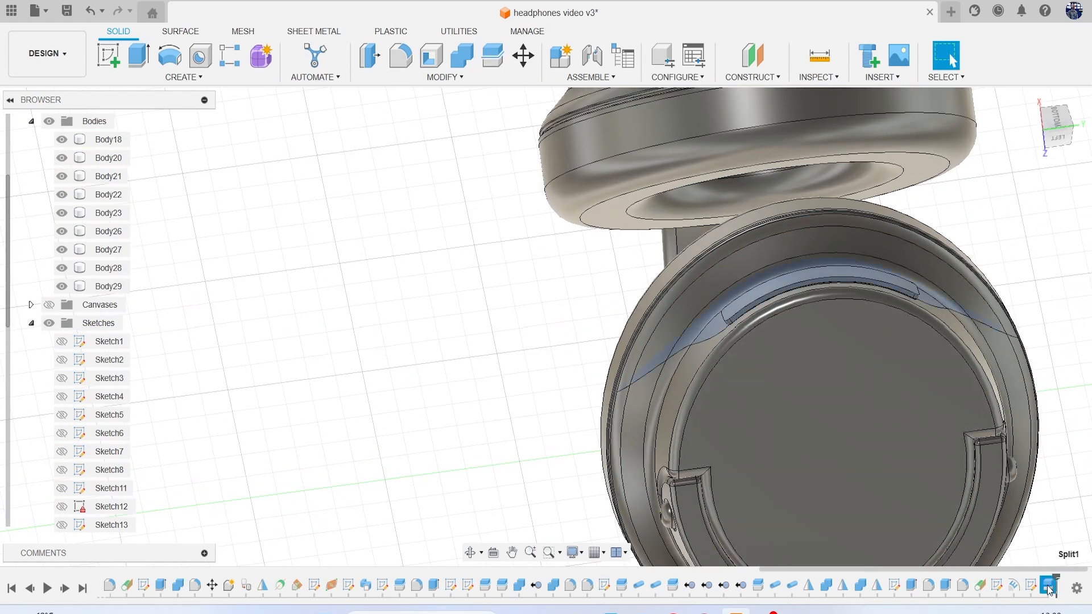
key(ctrl+z)
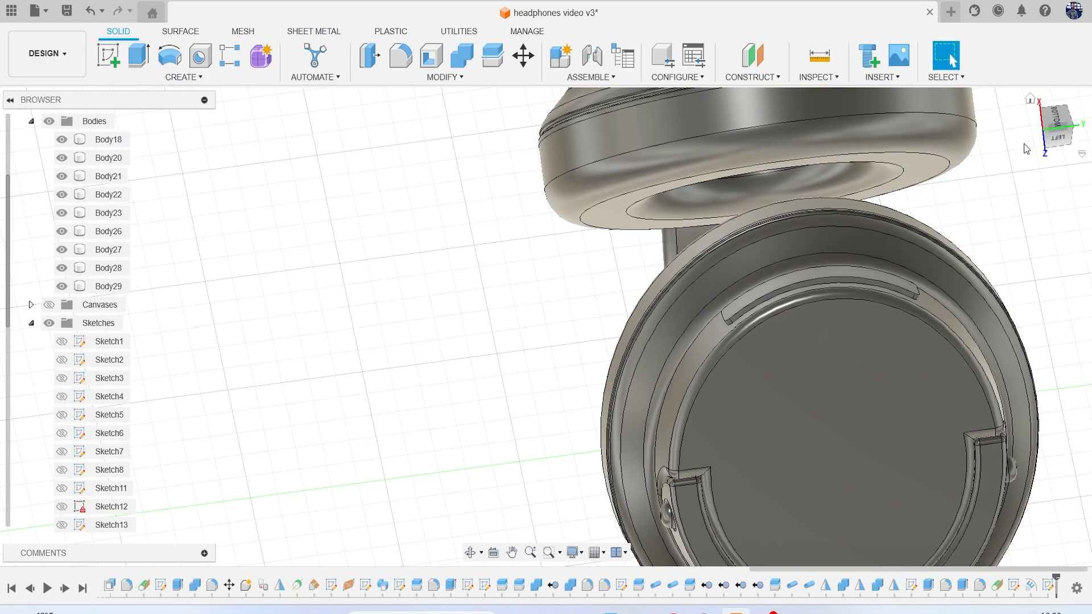
drag(1053, 144, 1036, 161)
middle_drag(712, 290, 545, 290)
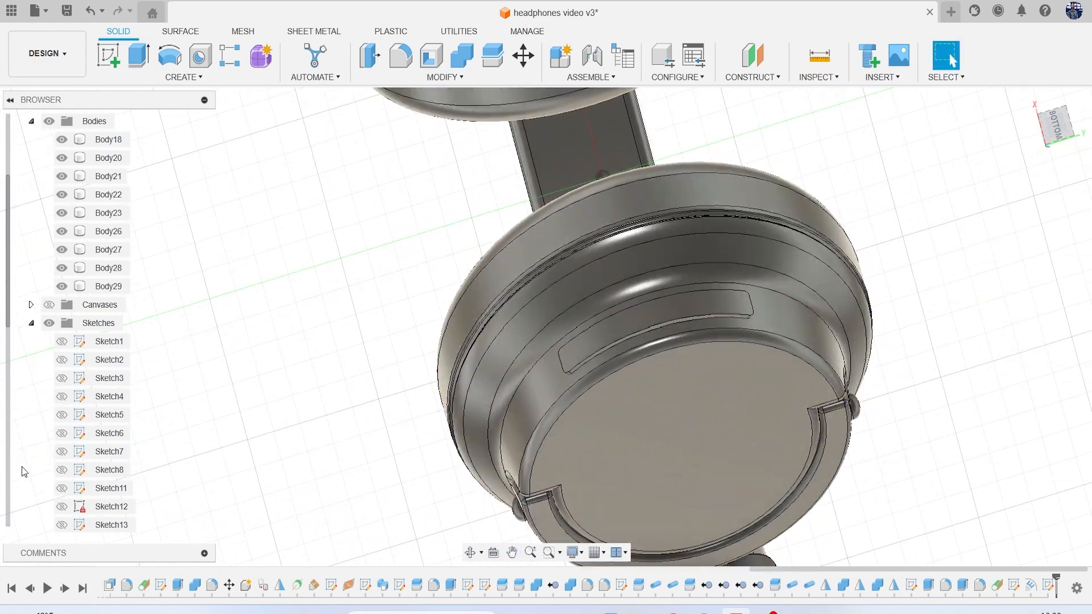
Hide the arc sketch and show Sketch16, which holds the rounded panel outline on the ear cup's underside
scroll(100, 464, down, 3)
scroll(100, 464, down, 2)
click(64, 433)
click(65, 414)
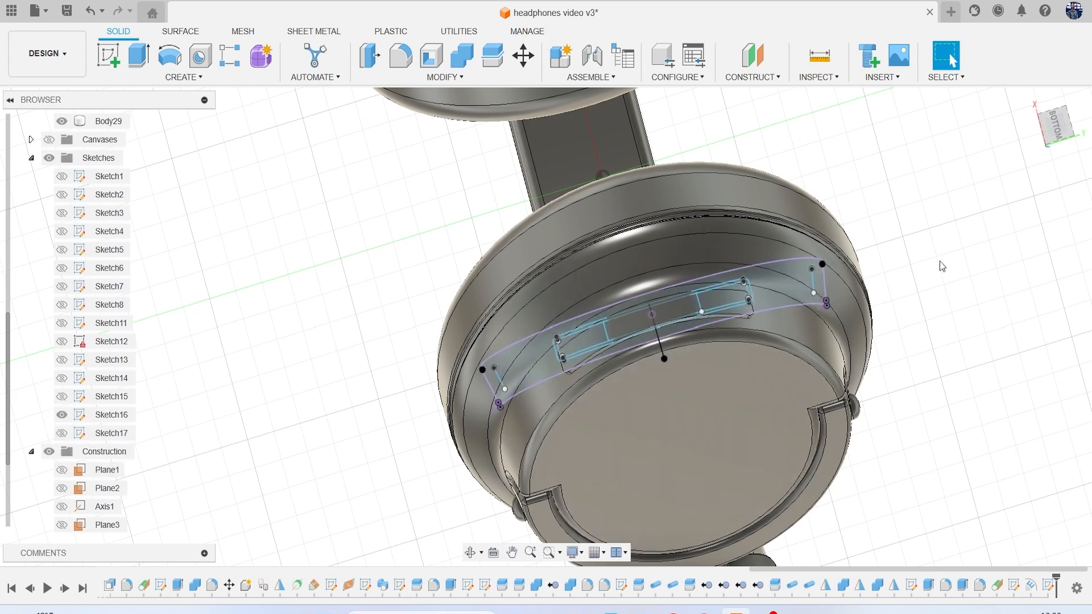
click(1060, 127)
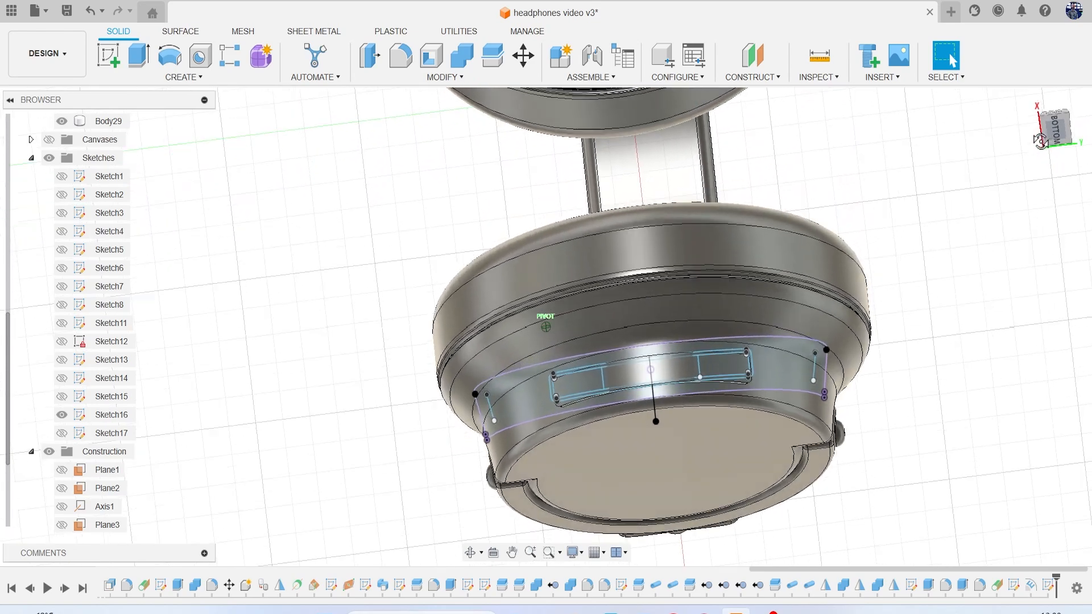
middle_drag(593, 373, 578, 279)
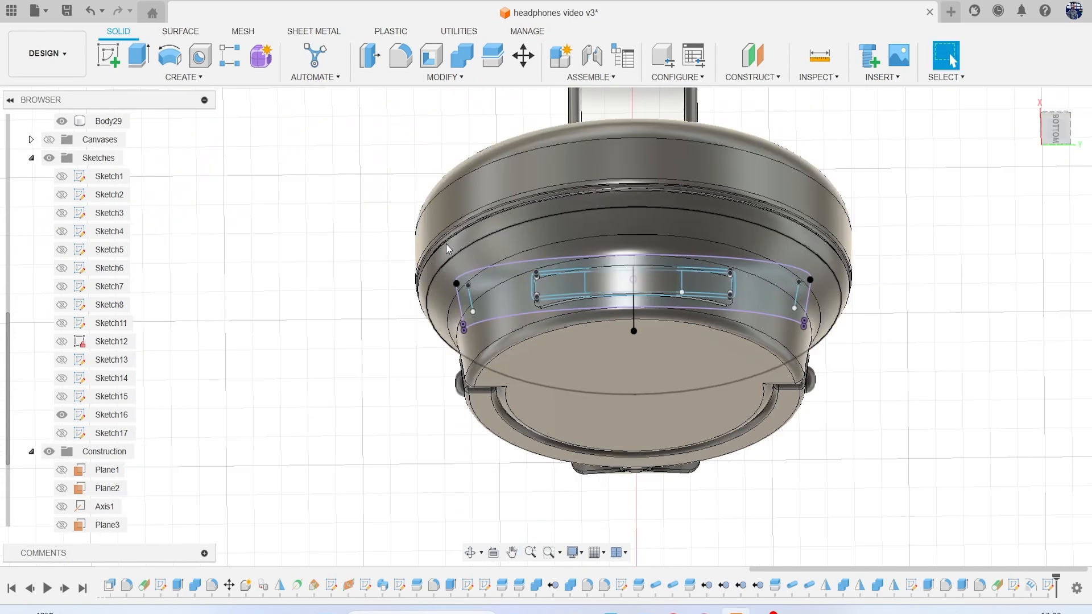
Try to emboss only the two border profiles of the rounded rectangle onto the raised panel's outer face, tangent chaining off
click(189, 78)
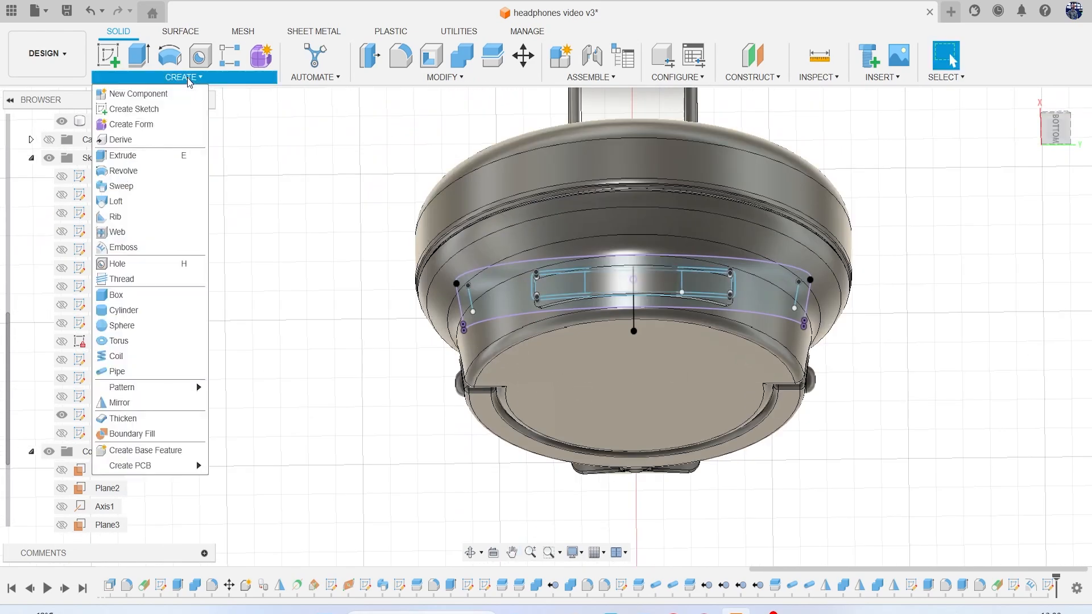
click(182, 244)
scroll(597, 228, up, 5)
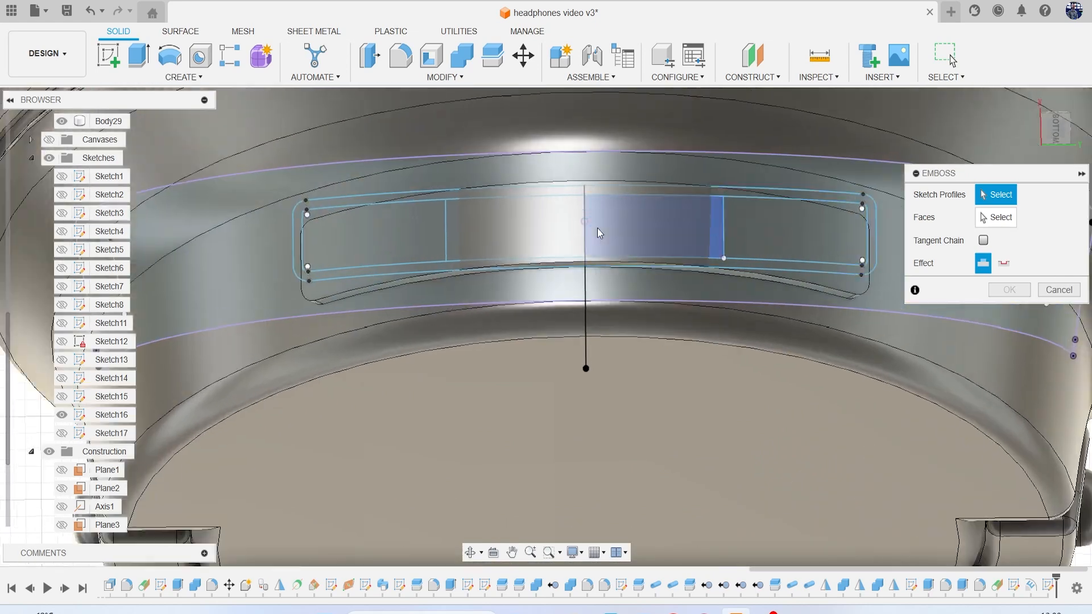
click(380, 197)
click(739, 193)
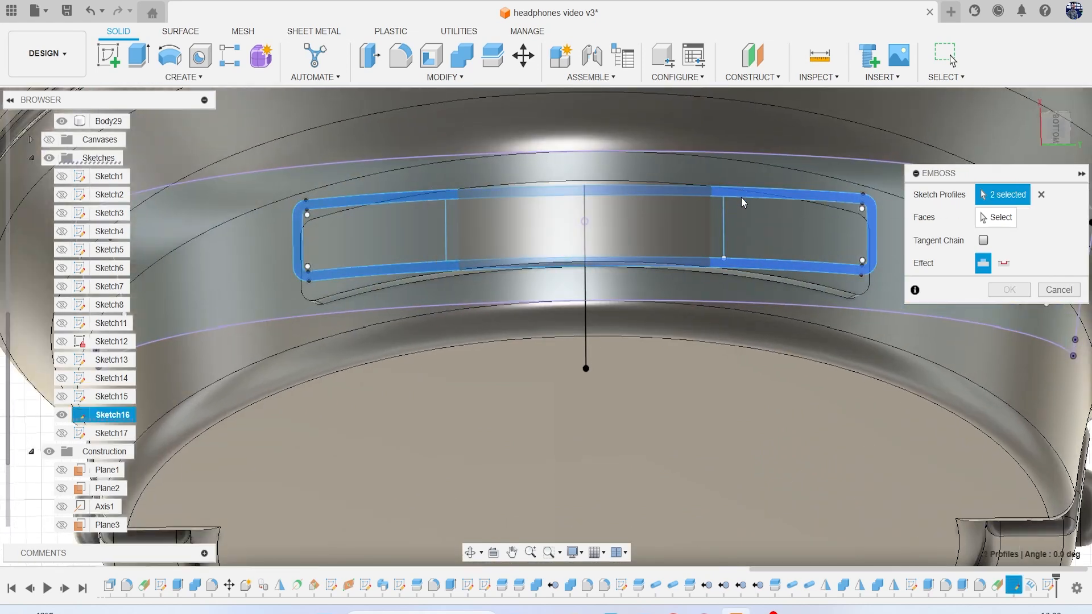
click(996, 217)
click(806, 245)
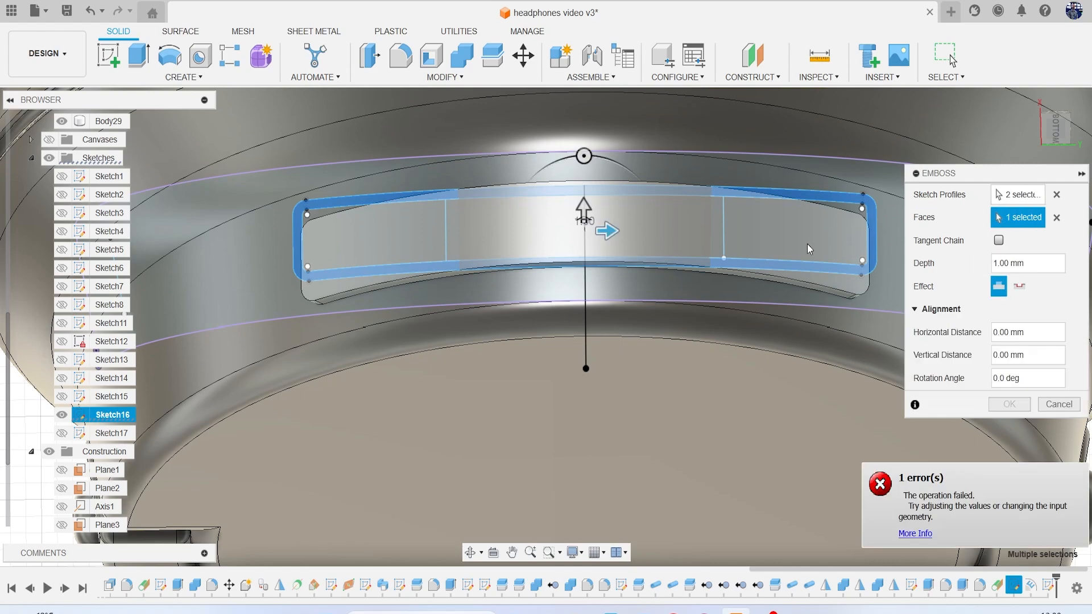
drag(1059, 112, 1061, 94)
middle_drag(777, 210, 697, 397)
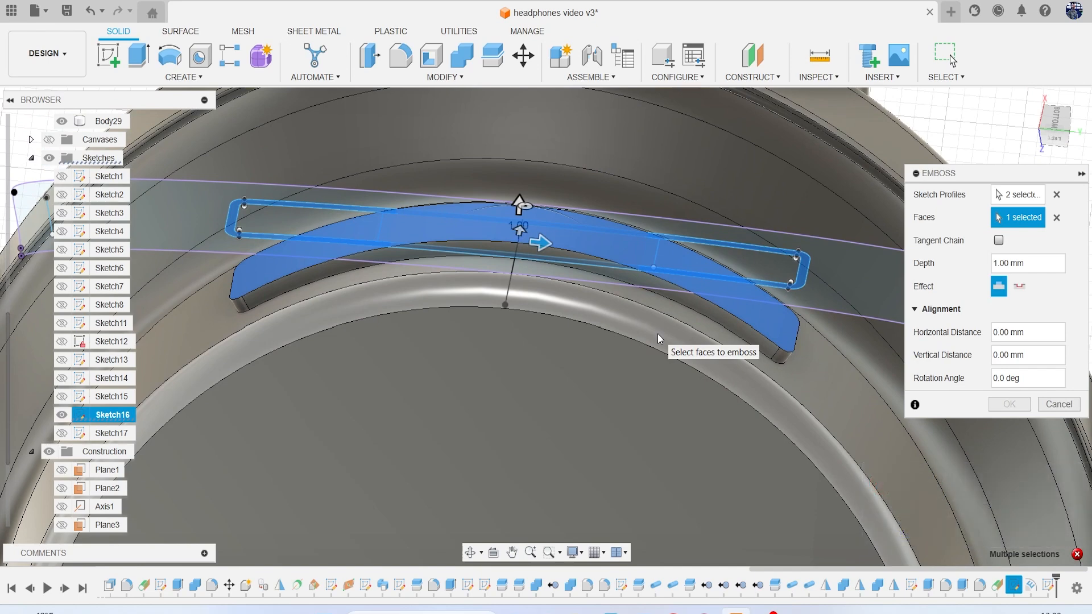
click(1059, 404)
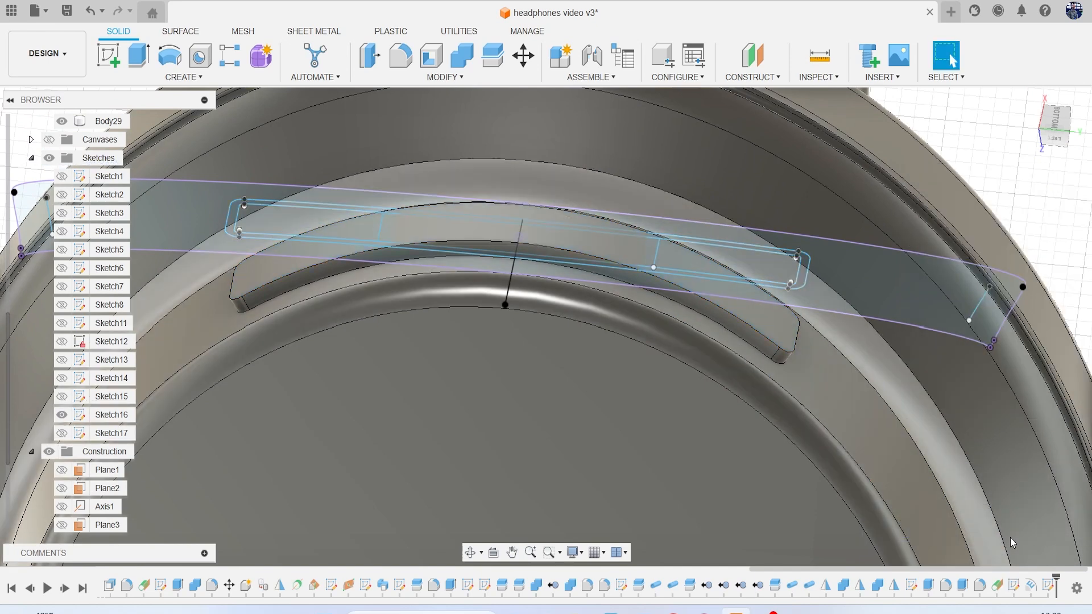
Delete the panel's Emboss feature and the arc sketch that depends on it
key(Delete)
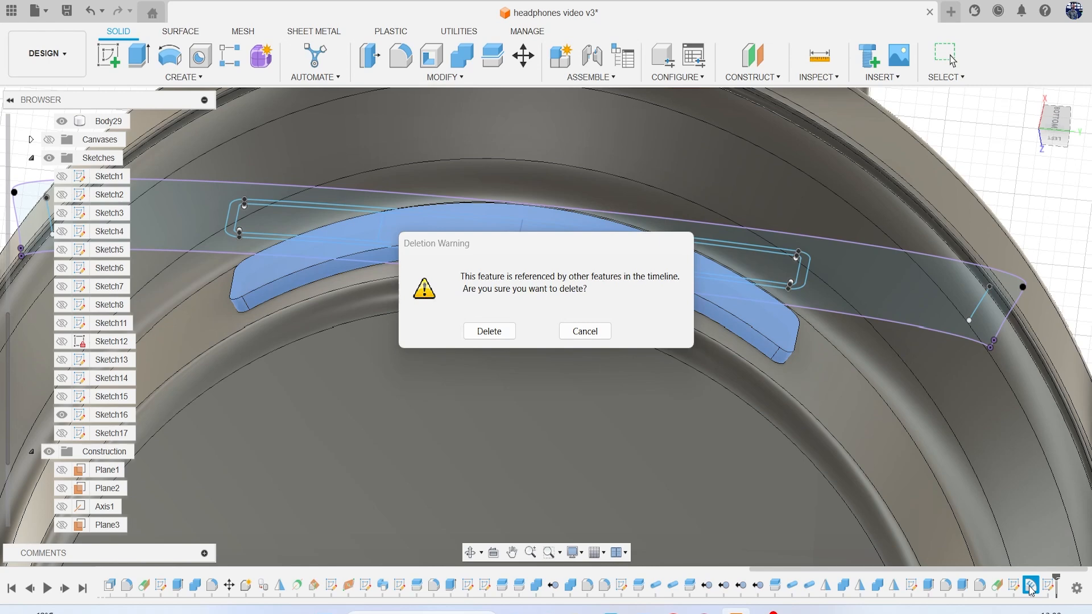
click(489, 333)
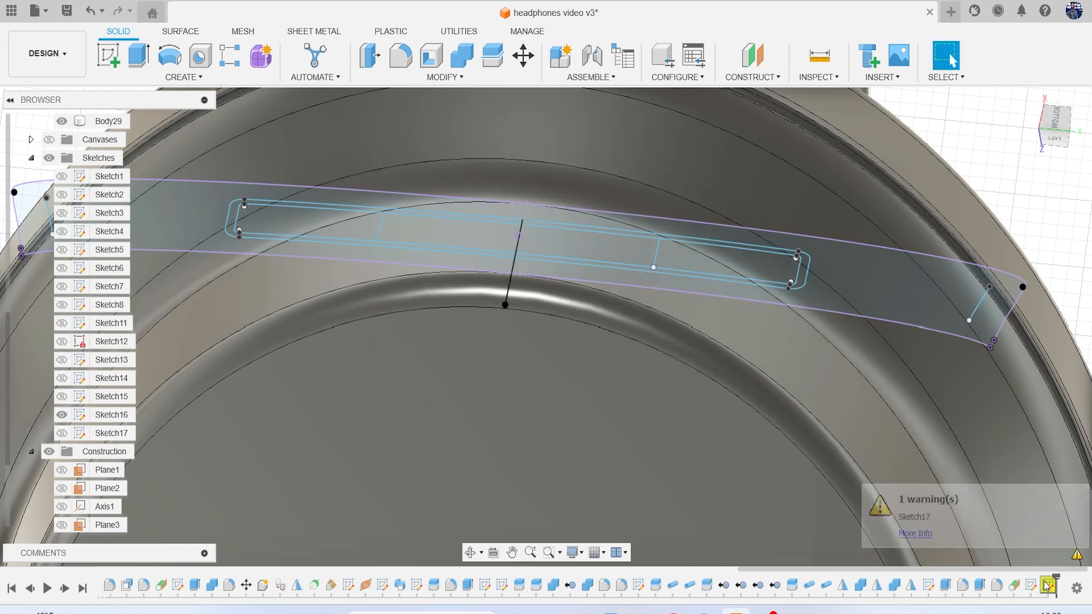
click(1051, 589)
key(Delete)
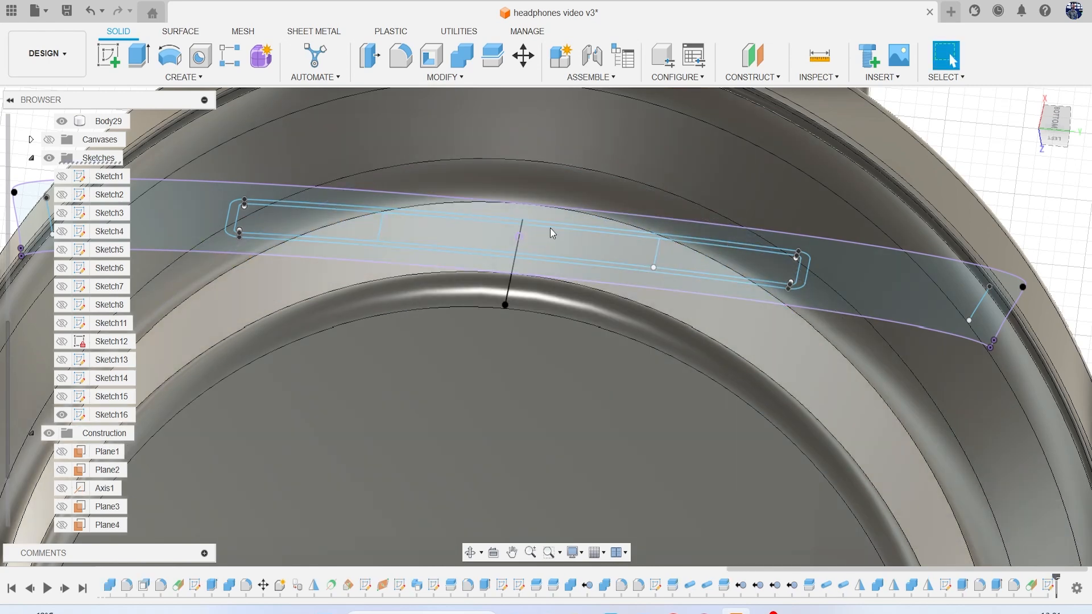
Deboss the two border profiles of the rounded rectangle 1 mm into the panel's outer face, tangent chaining off
click(181, 78)
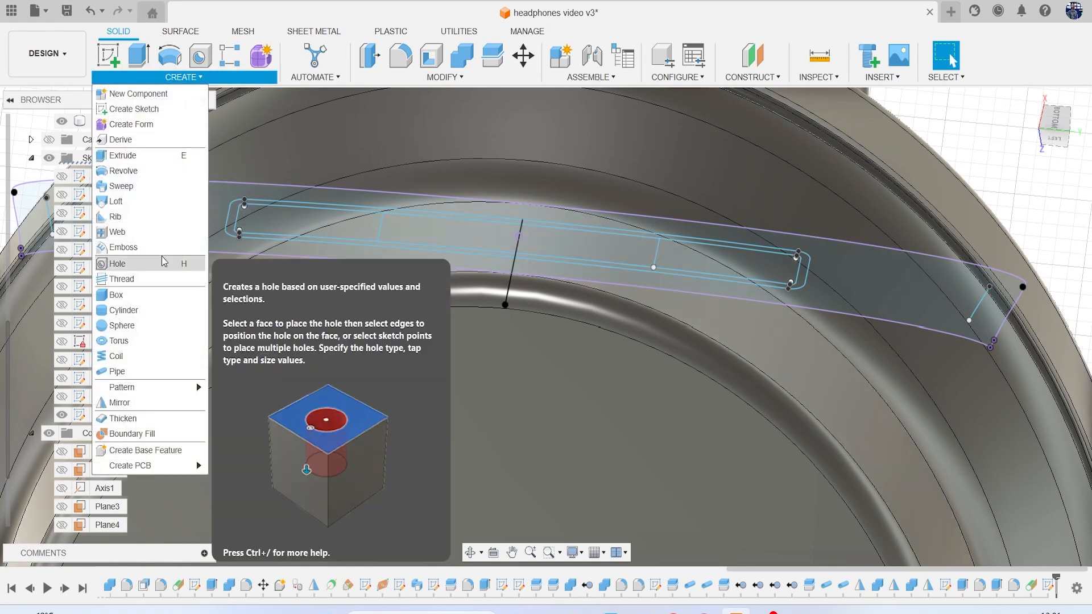
click(105, 248)
scroll(264, 231, up, 2)
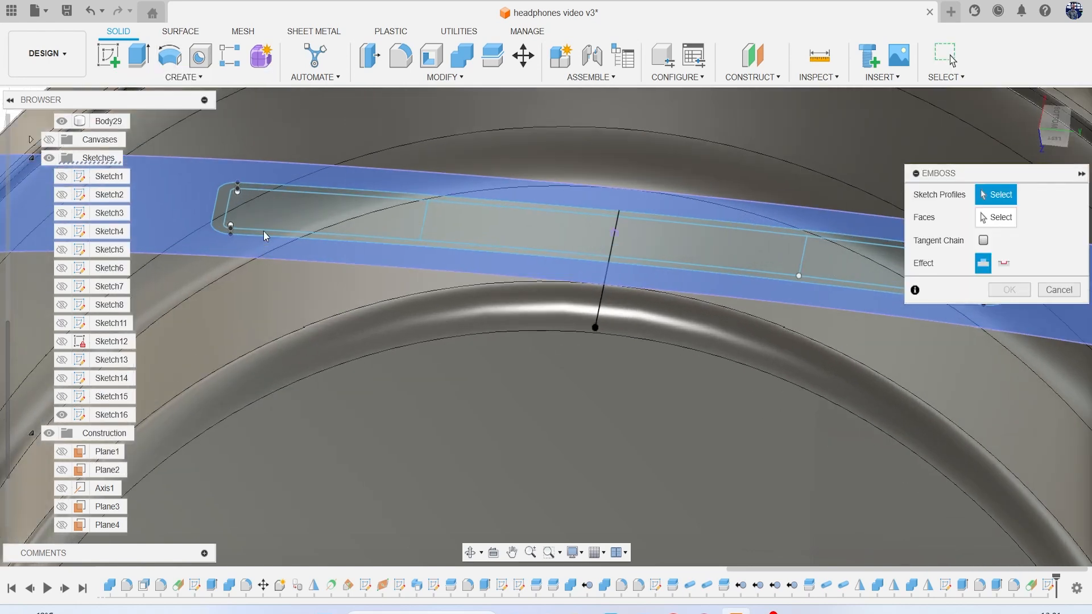
click(229, 216)
click(675, 267)
middle_drag(674, 267, 510, 232)
click(995, 217)
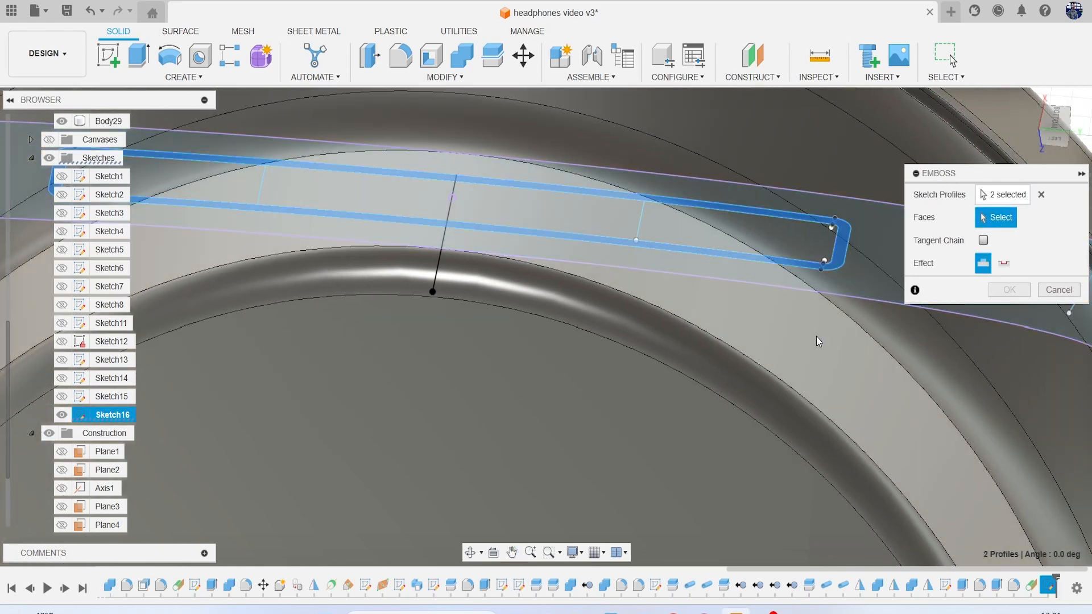
click(819, 341)
click(1019, 287)
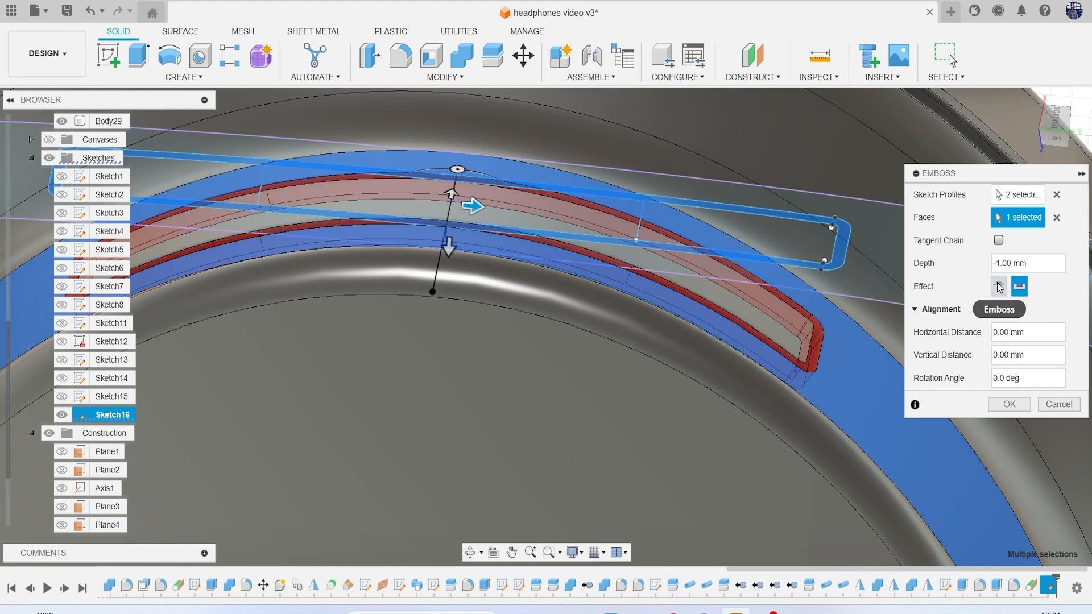
click(1006, 404)
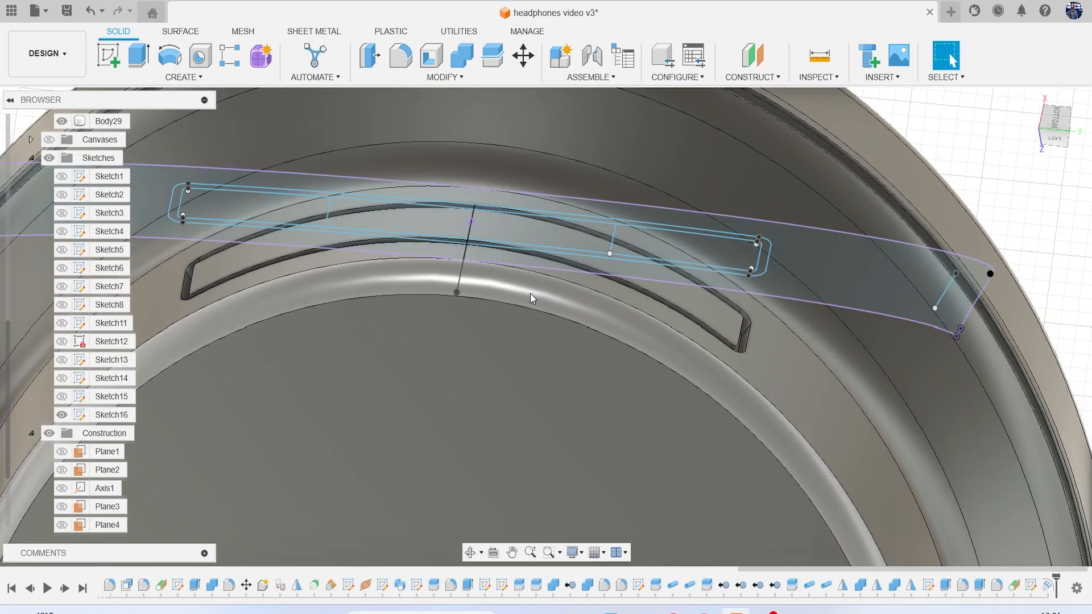
Emboss the four inner profiles of the rounded rectangle onto the same outer face with a depth of 0.5 mm
click(183, 77)
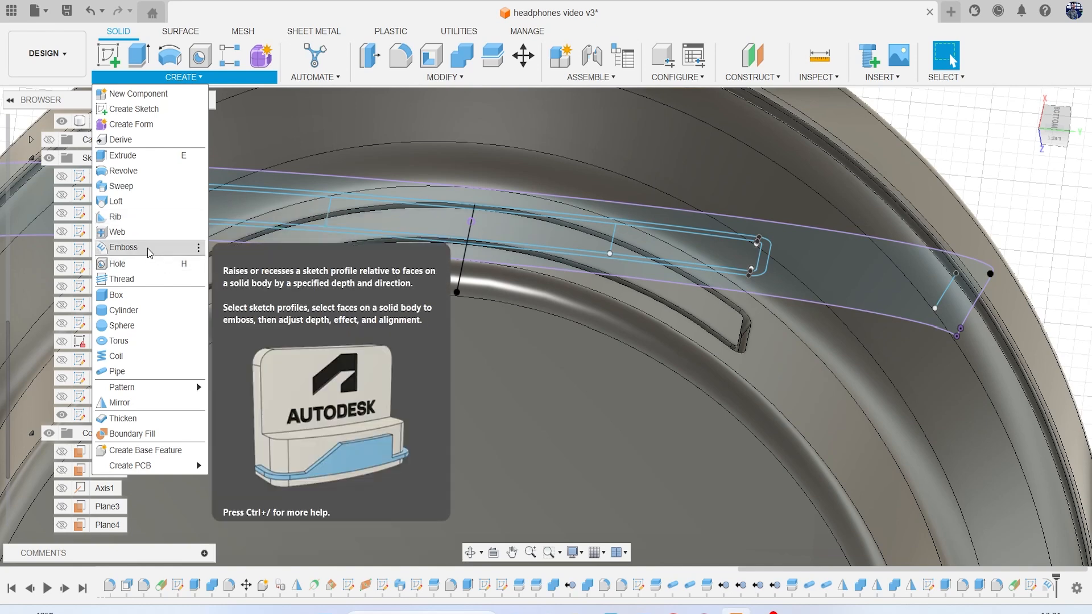
click(148, 248)
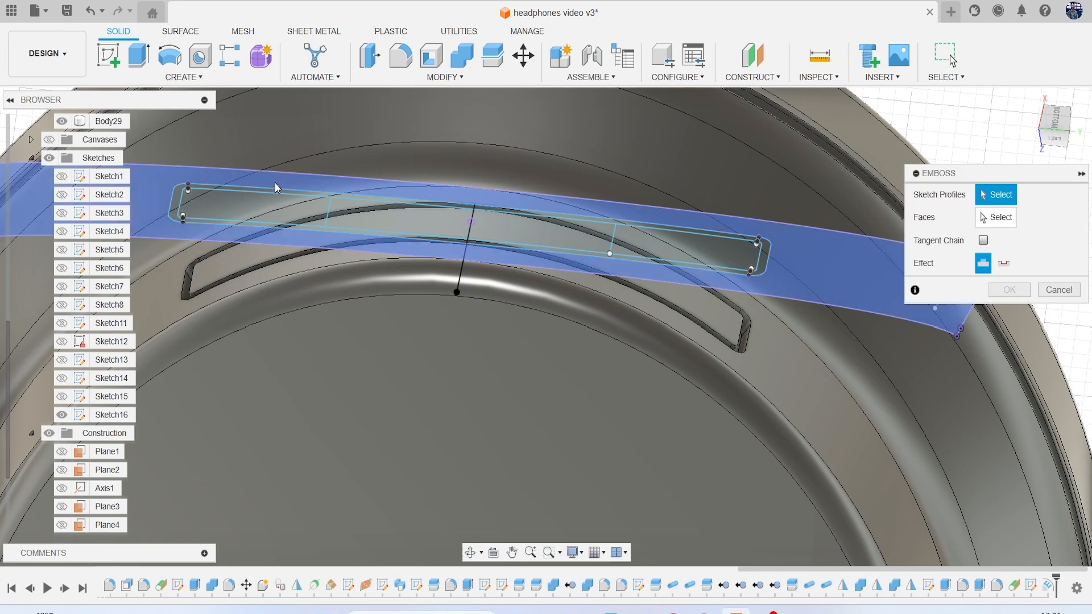
click(271, 206)
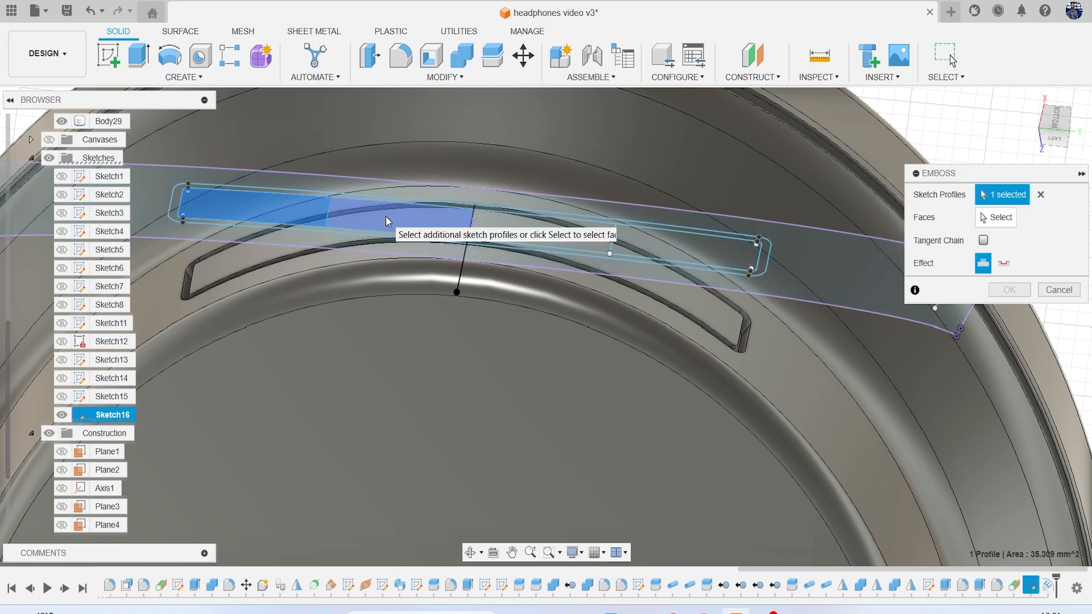
click(386, 220)
click(529, 228)
click(660, 240)
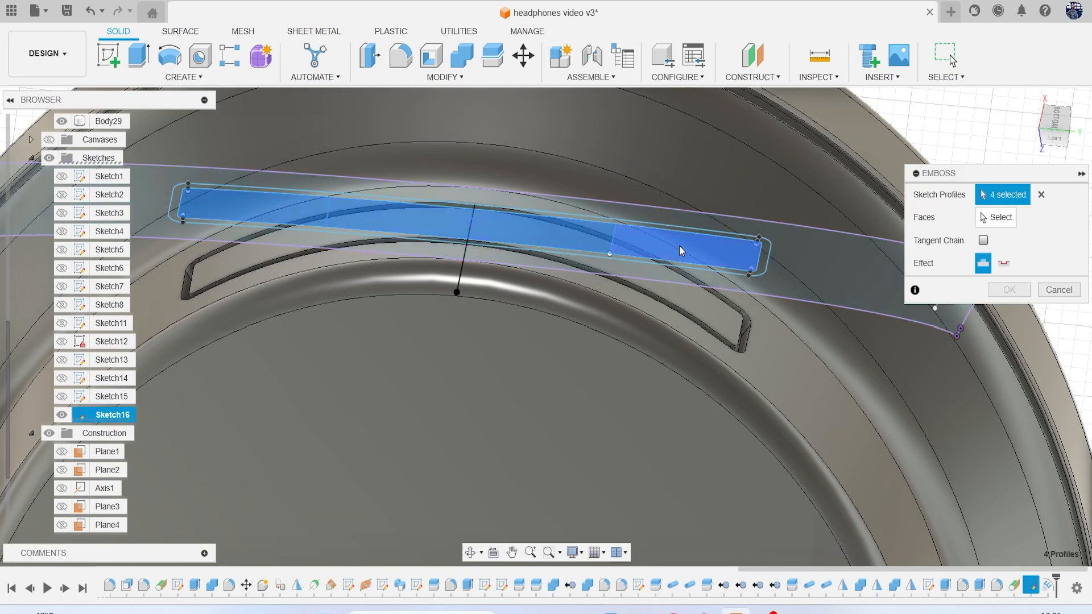
click(995, 217)
click(707, 305)
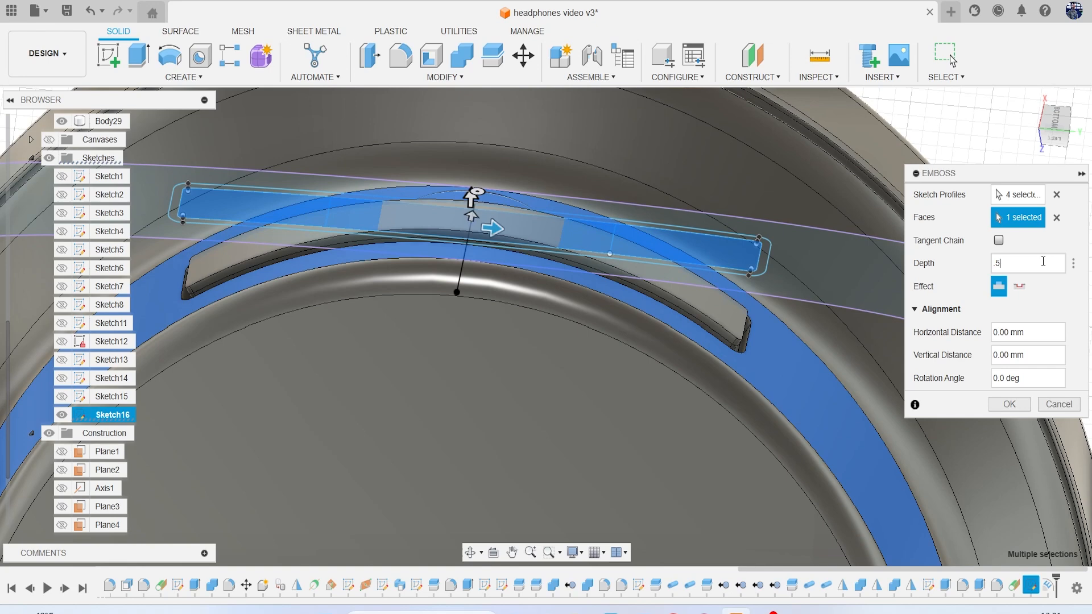
key(Return)
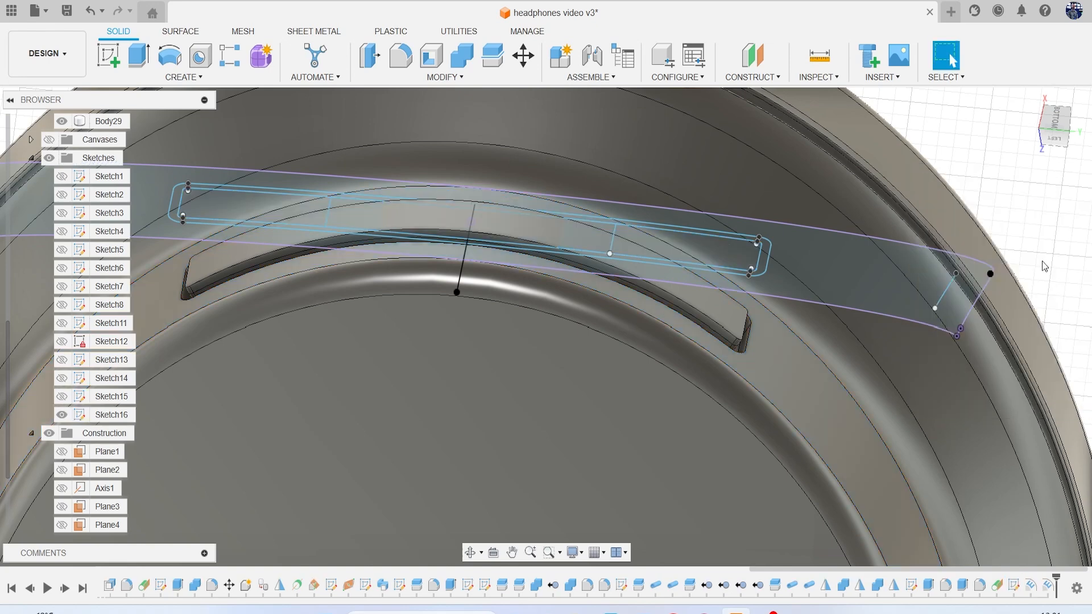
Edit Sketch16 and offset only the first divider line outward by 0.2 mm, with chain selection off
mouse_move(1057, 132)
mouse_down()
mouse_move(1055, 177)
mouse_move(1056, 145)
mouse_up()
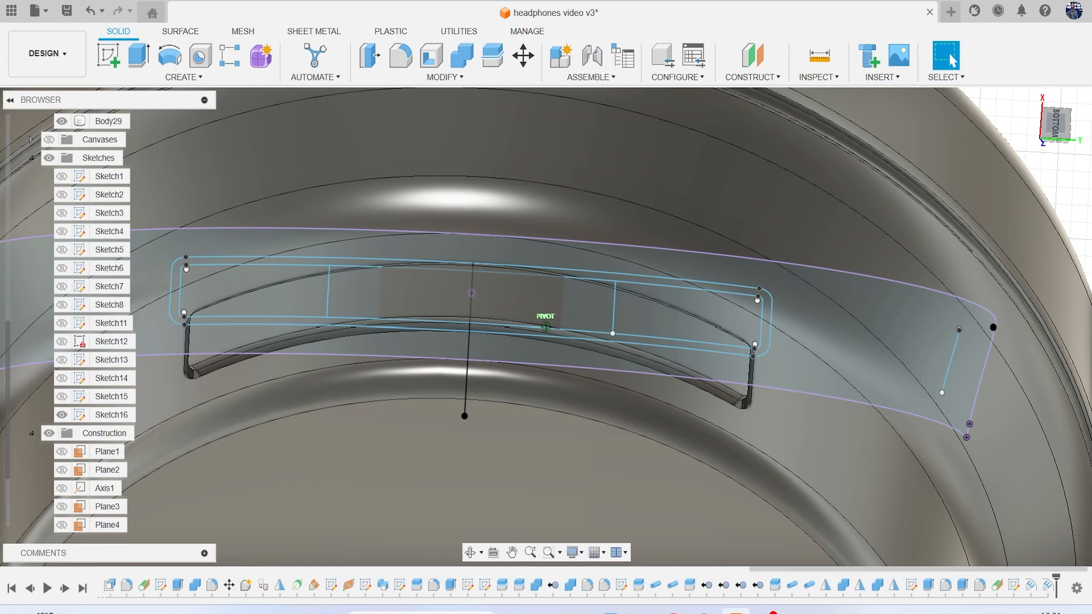
click(1056, 130)
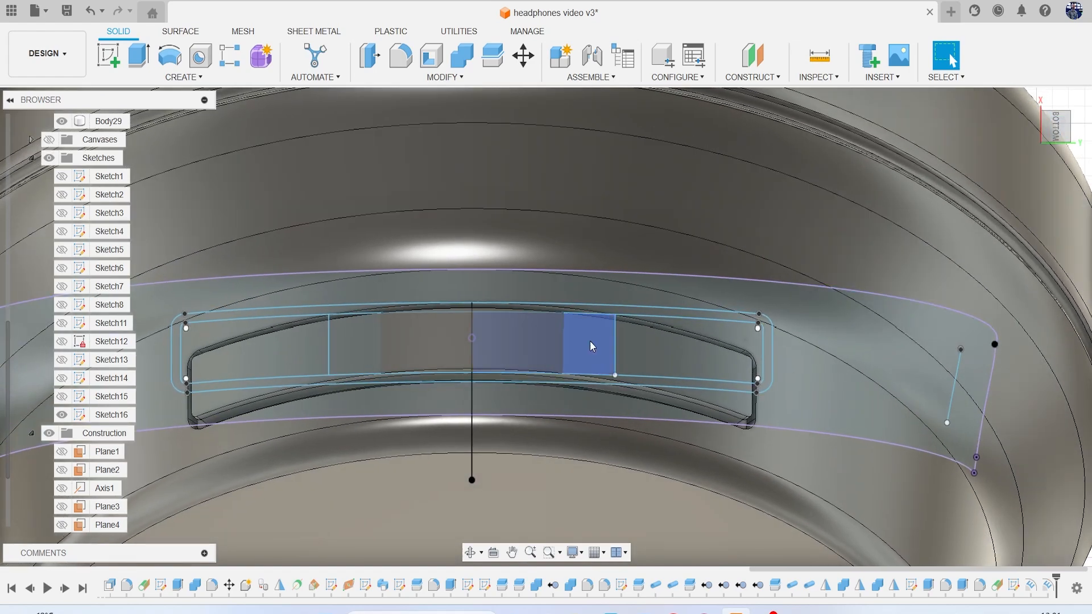
scroll(589, 339, down, 3)
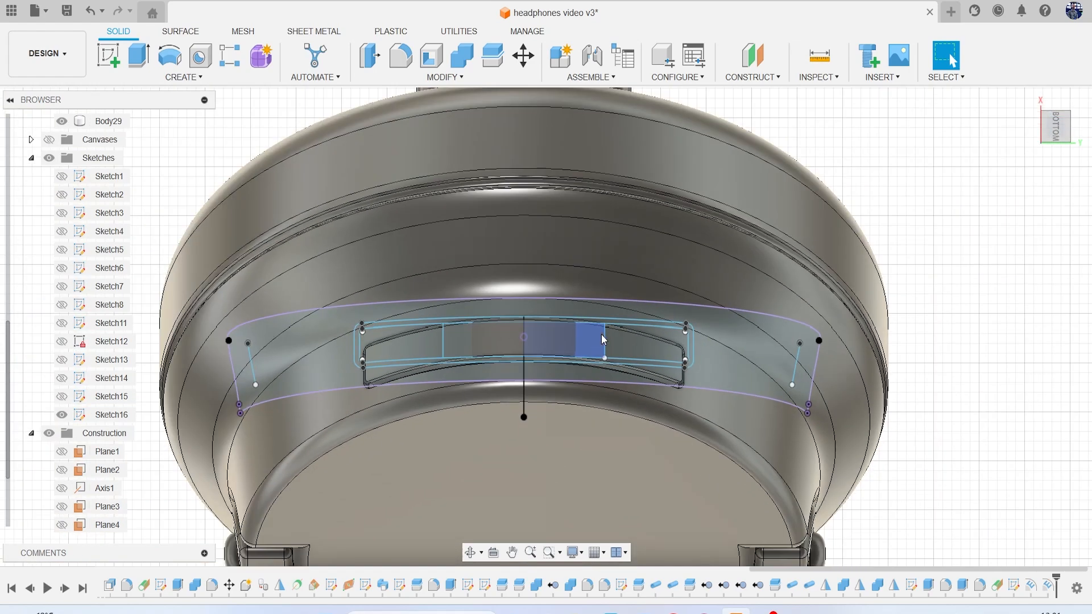
right_click(1011, 588)
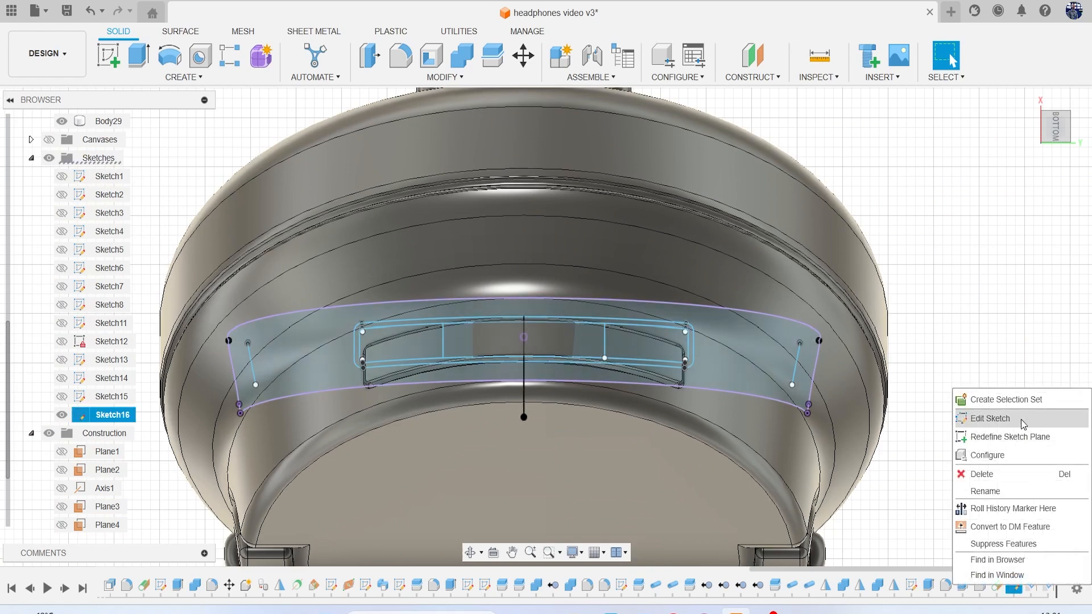
click(988, 418)
key(o)
scroll(429, 325, up, 2)
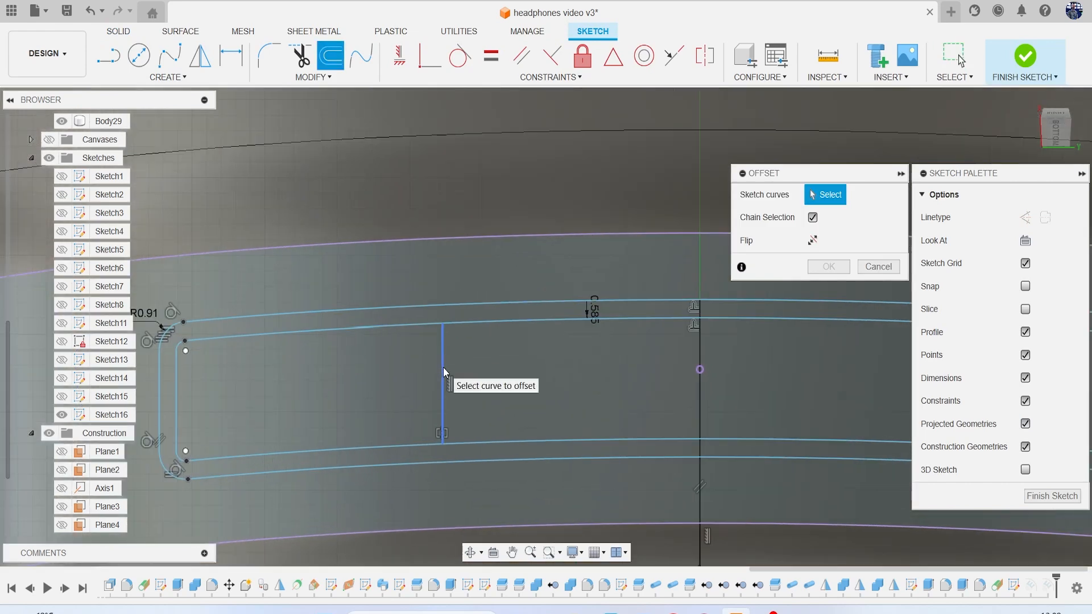
scroll(509, 350, up, 2)
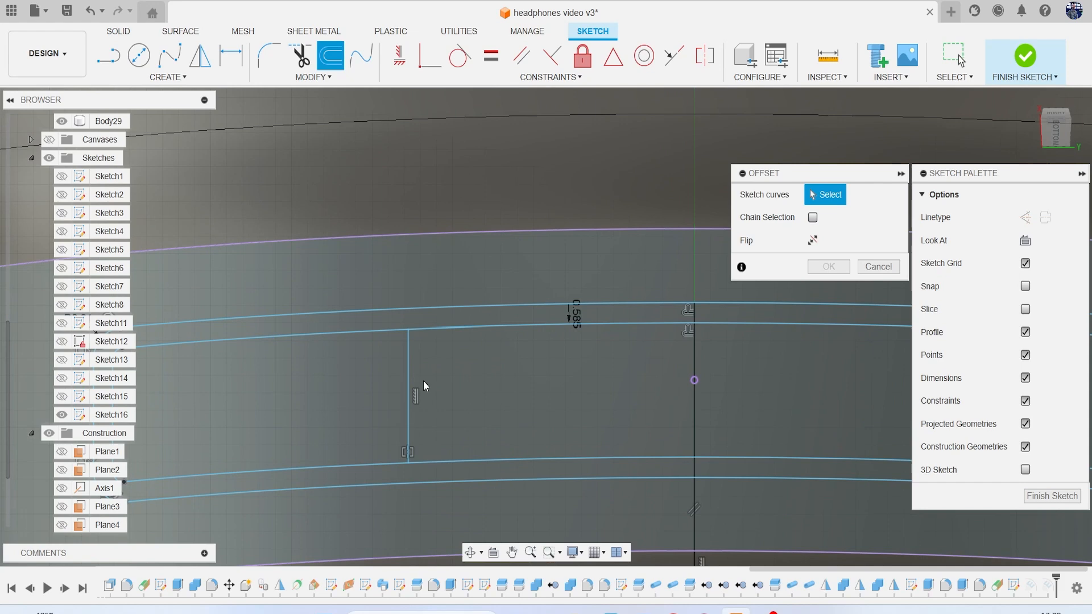
click(407, 382)
middle_drag(384, 370, 461, 350)
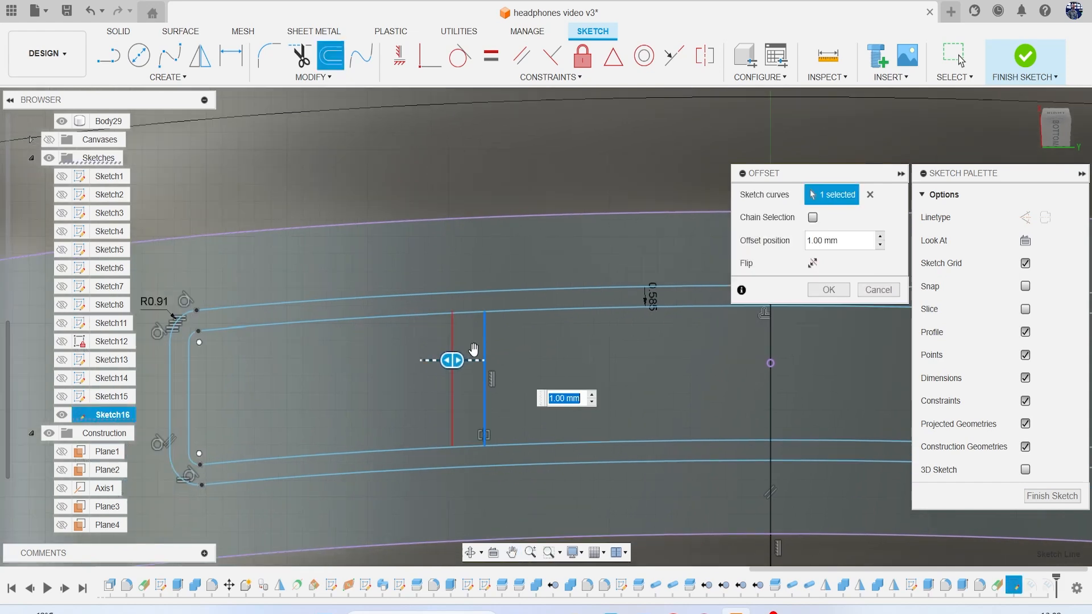
drag(445, 360, 467, 365)
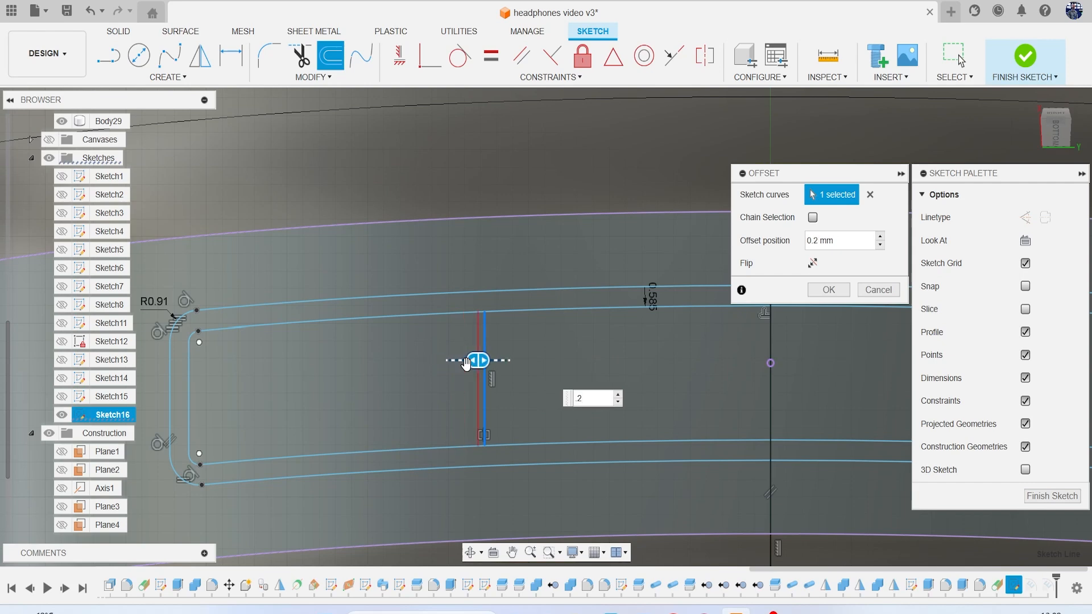
key(Return)
Offset the opposite divider line by -0.2 mm, outward from the panel's centre, and finish the sketch
scroll(467, 364, down, 5)
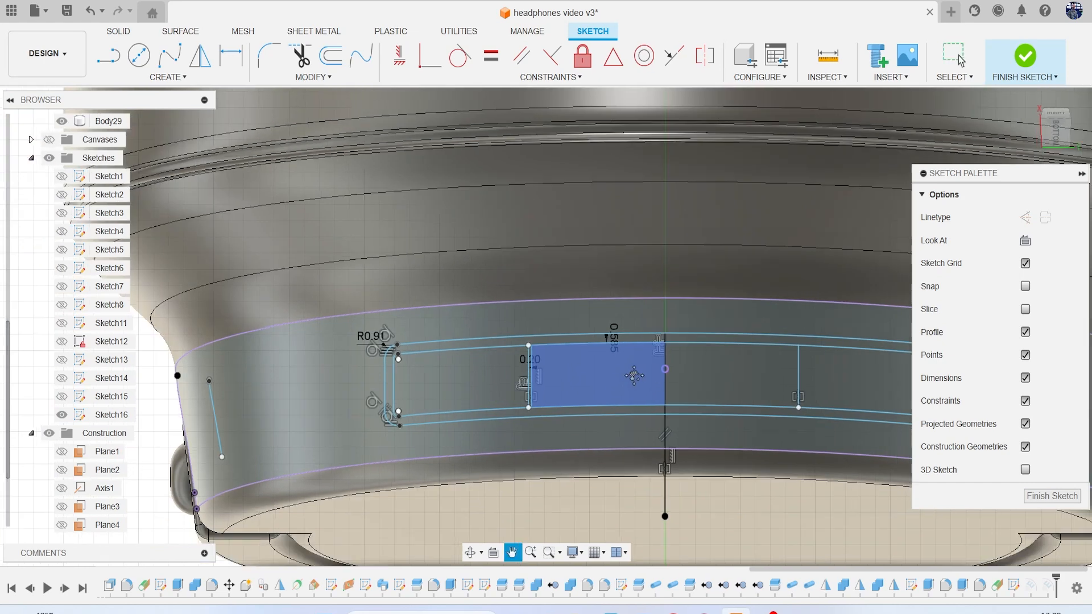
scroll(646, 372, up, 4)
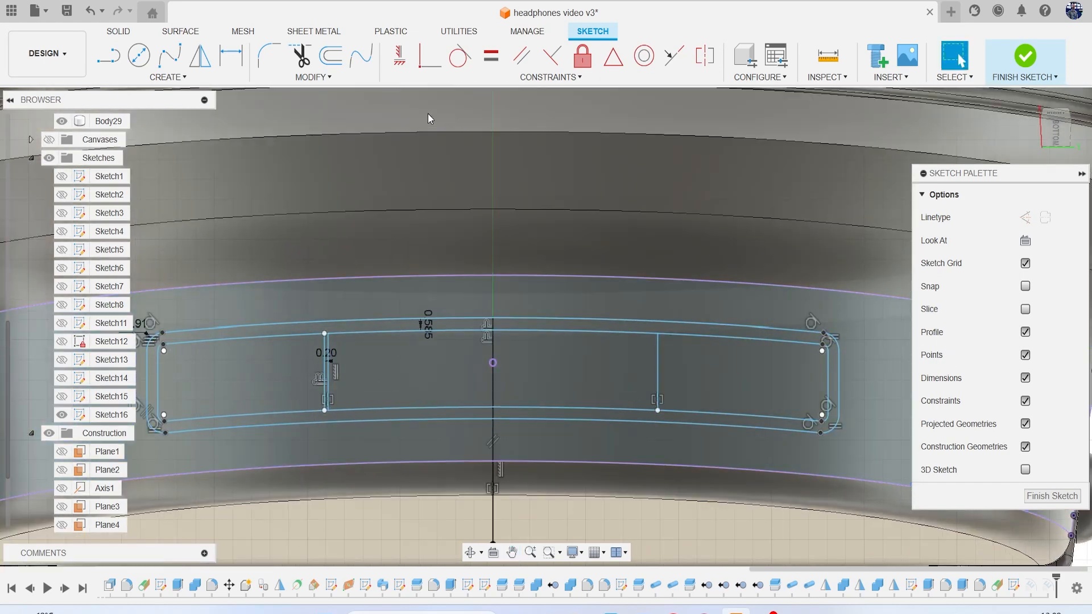
click(330, 56)
click(659, 370)
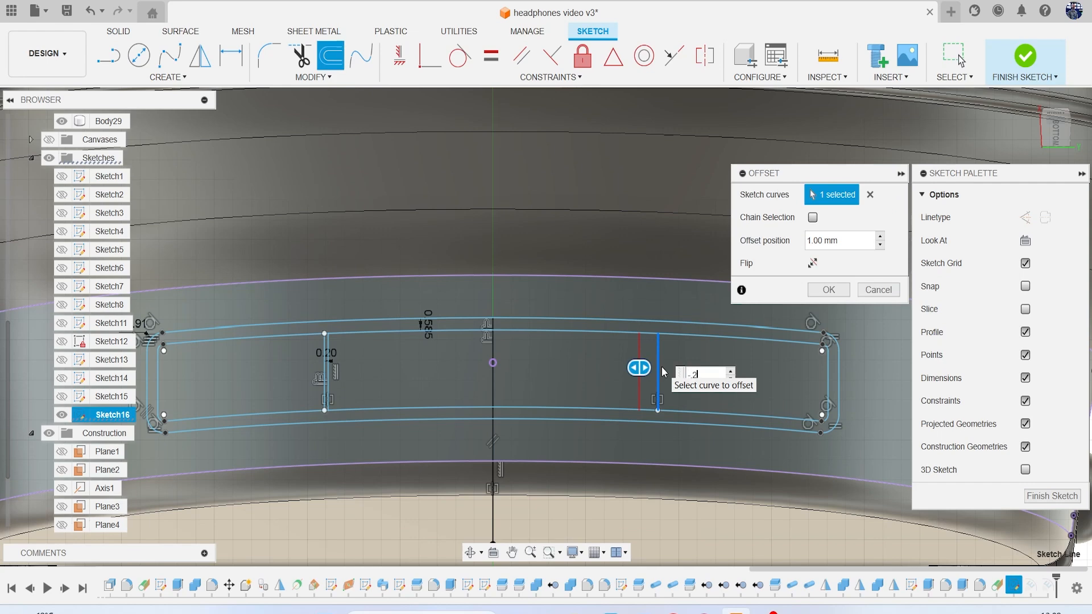
text(-.2)
key(Return)
scroll(686, 340, up, 2)
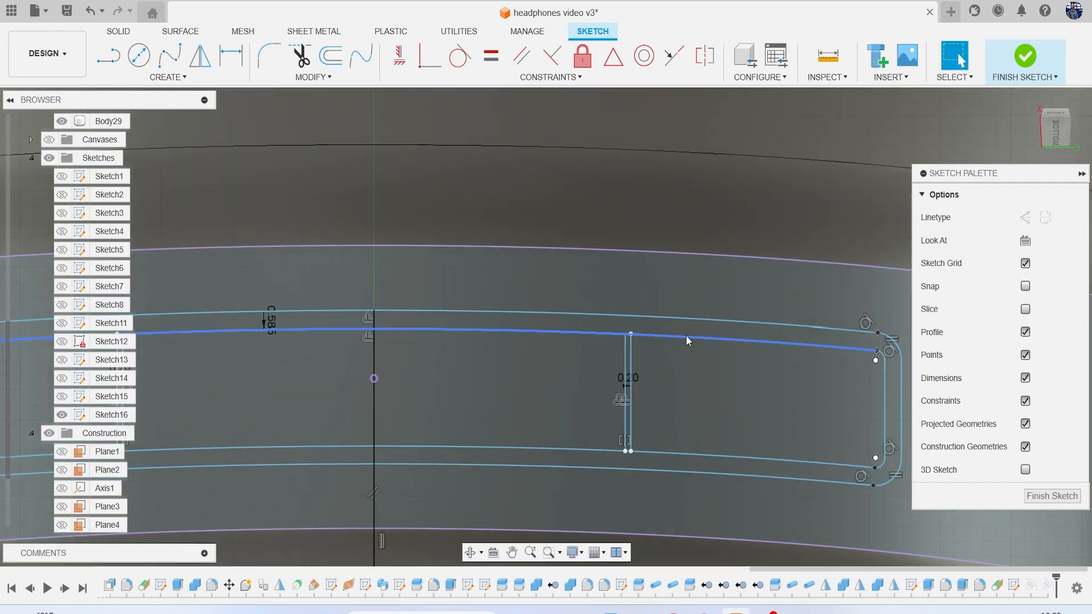
scroll(685, 336, up, 3)
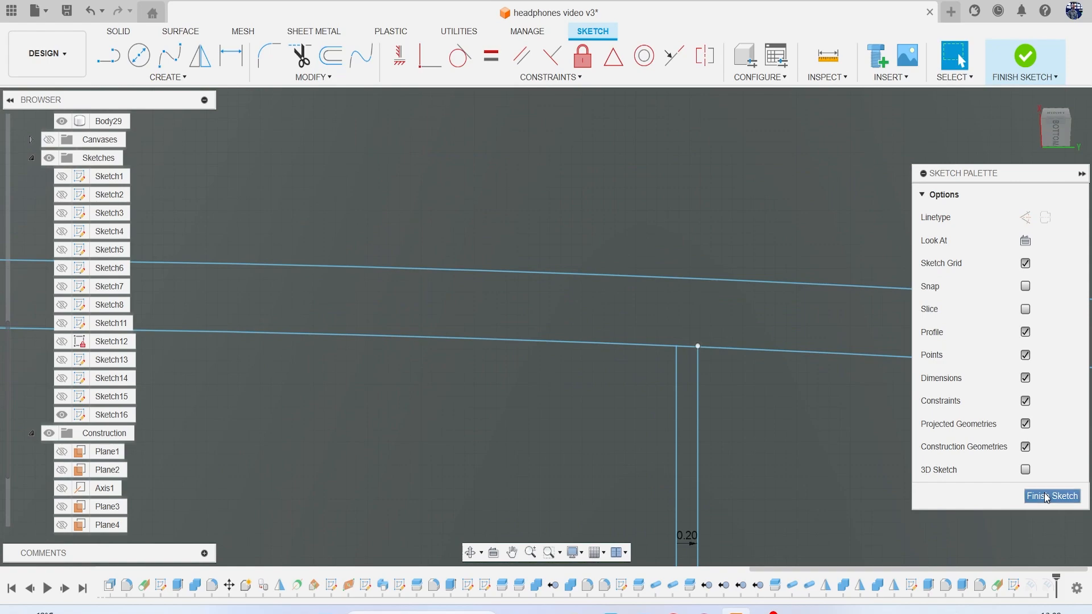
click(1046, 496)
scroll(748, 395, down, 5)
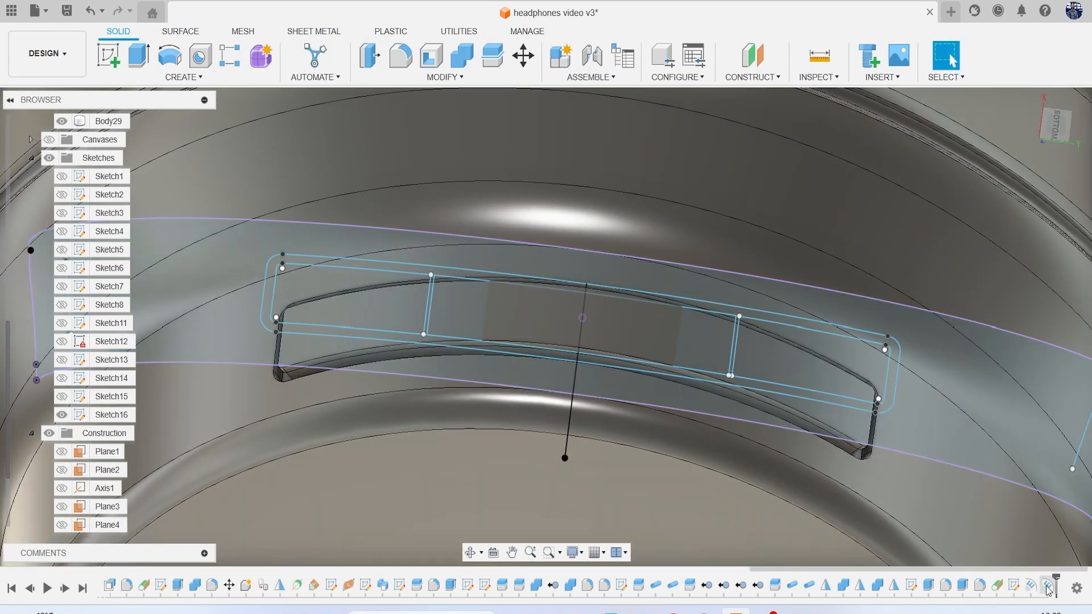
right_click(1048, 588)
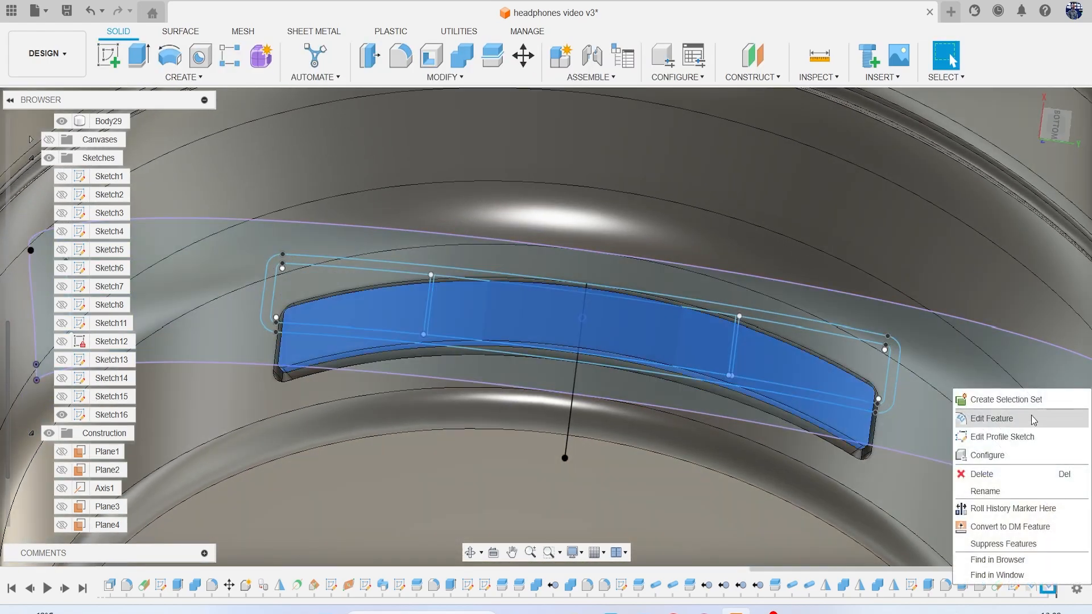
click(1025, 419)
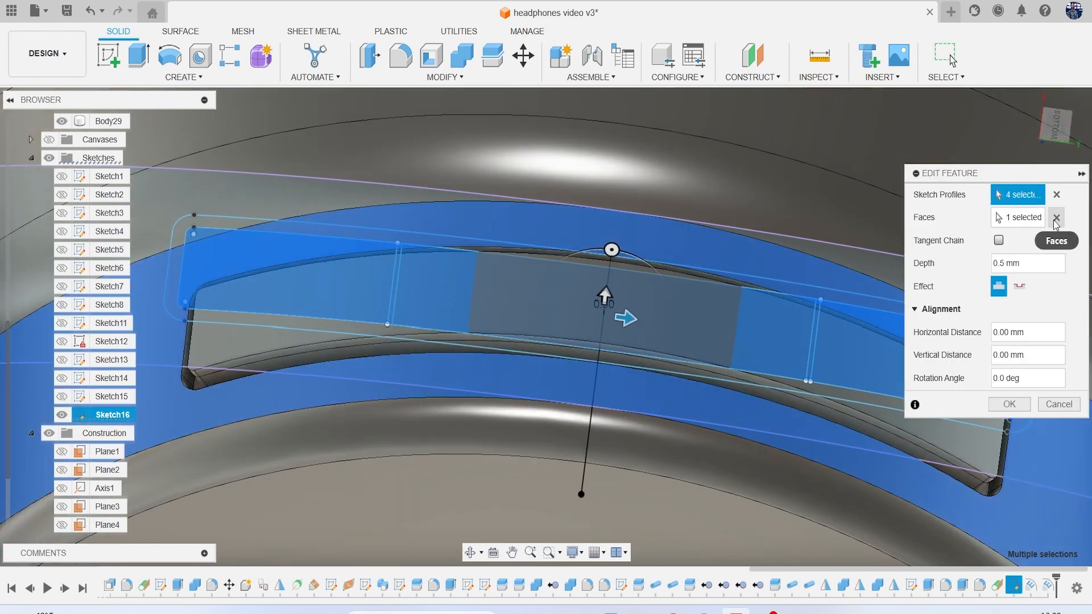
click(1056, 194)
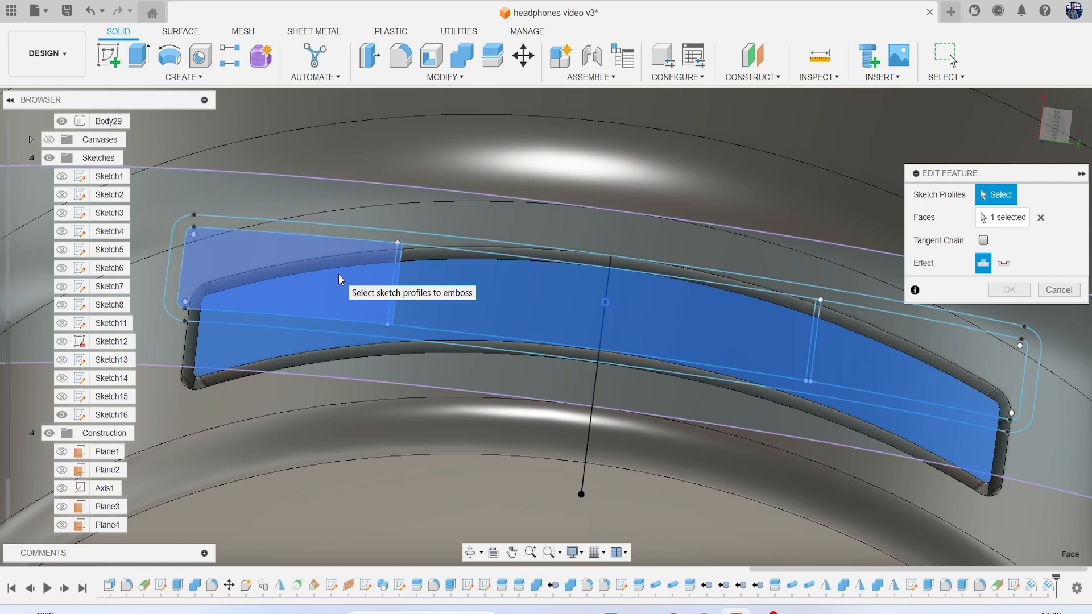
click(339, 274)
scroll(375, 324, up, 5)
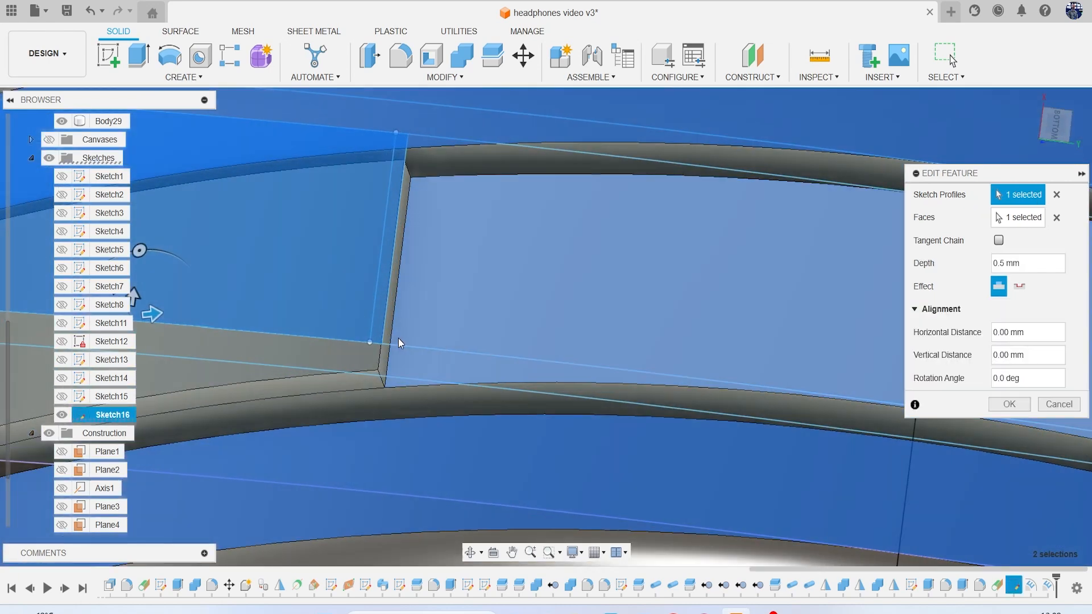
scroll(380, 336, down, 3)
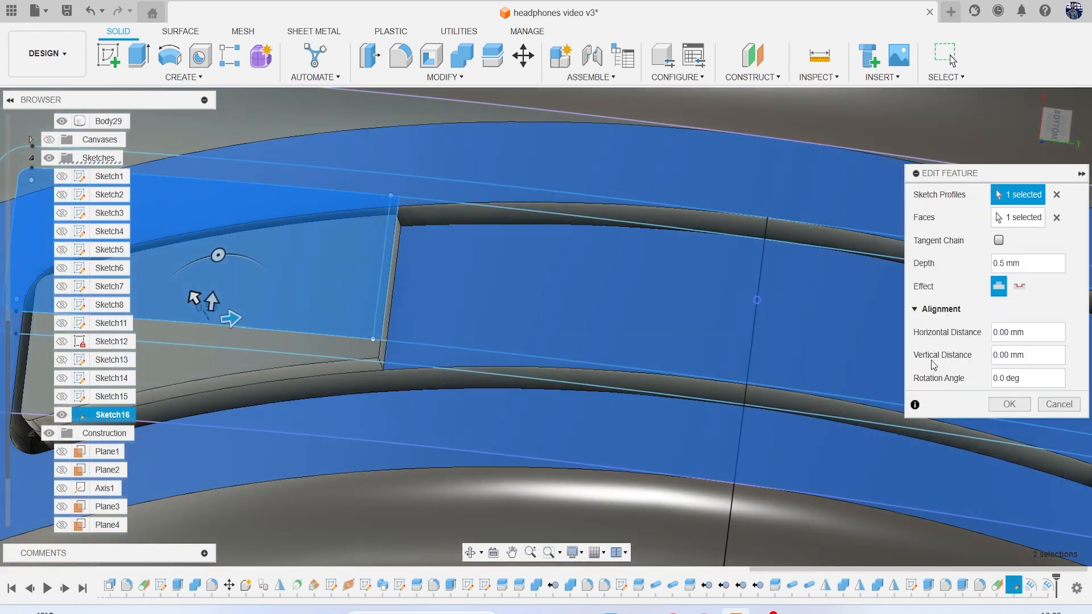
click(1058, 405)
Reopen Sketch16 and extend the paired divider lines at both ends to the rounded rectangle's outer outline
right_click(1015, 584)
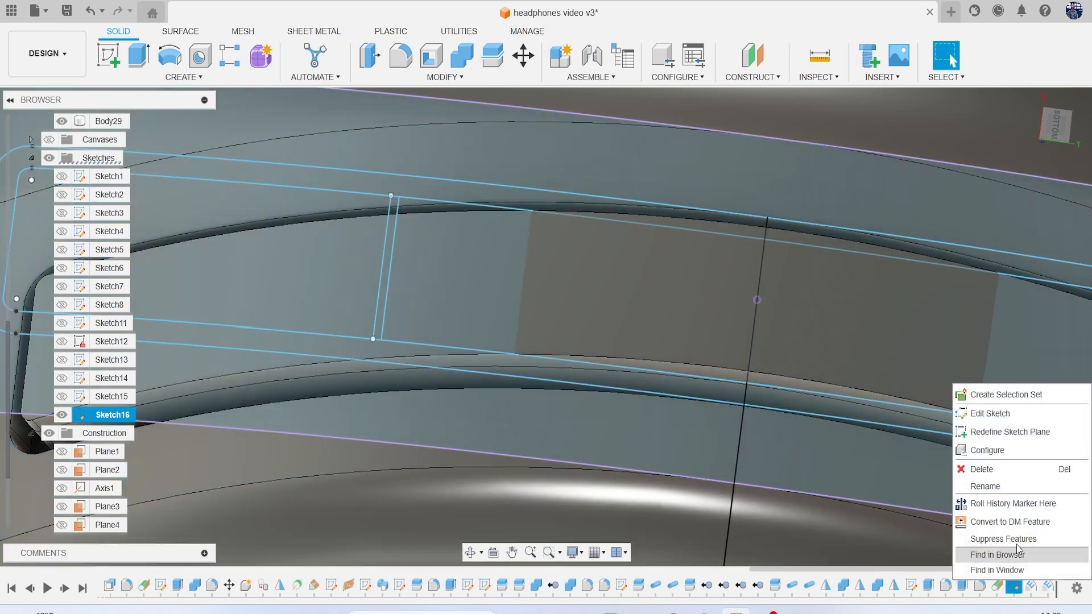
click(982, 417)
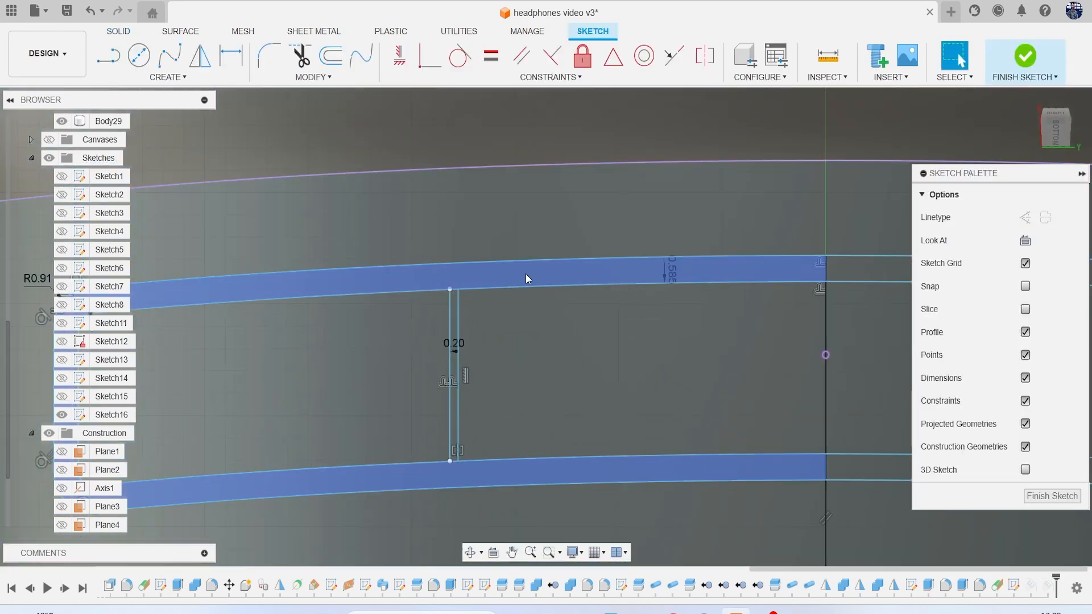
click(302, 78)
click(304, 159)
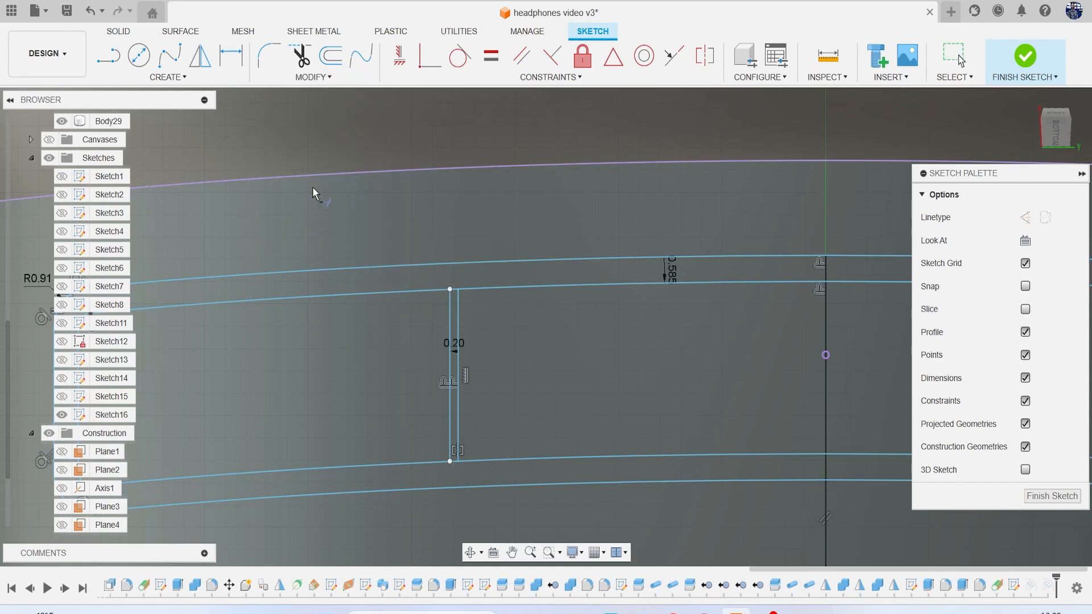
click(459, 325)
click(462, 450)
scroll(451, 417, down, 4)
middle_drag(551, 354, 283, 278)
scroll(527, 289, up, 2)
click(590, 286)
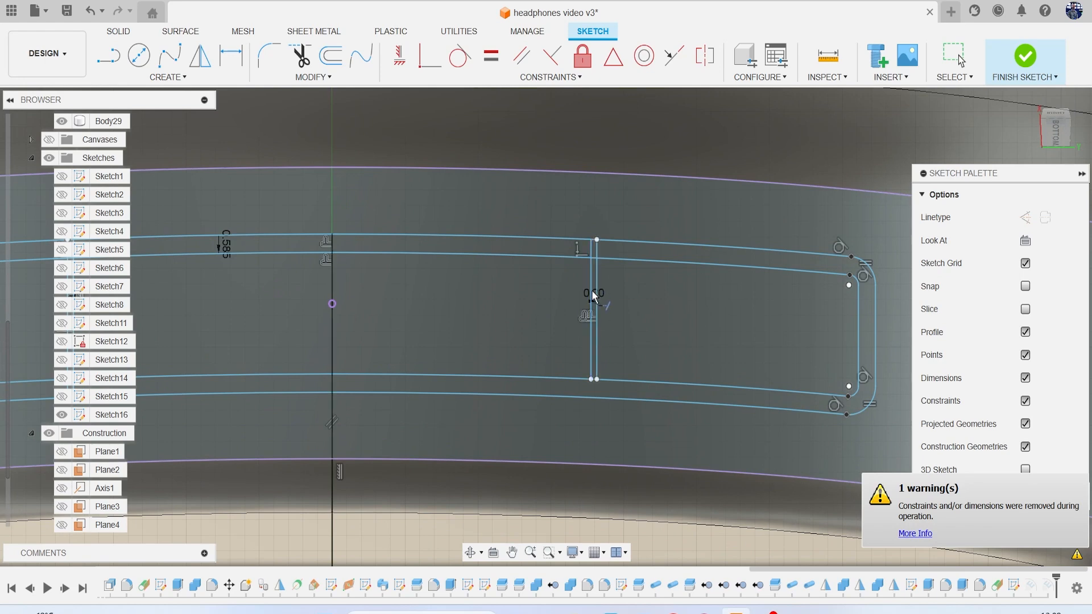
click(593, 376)
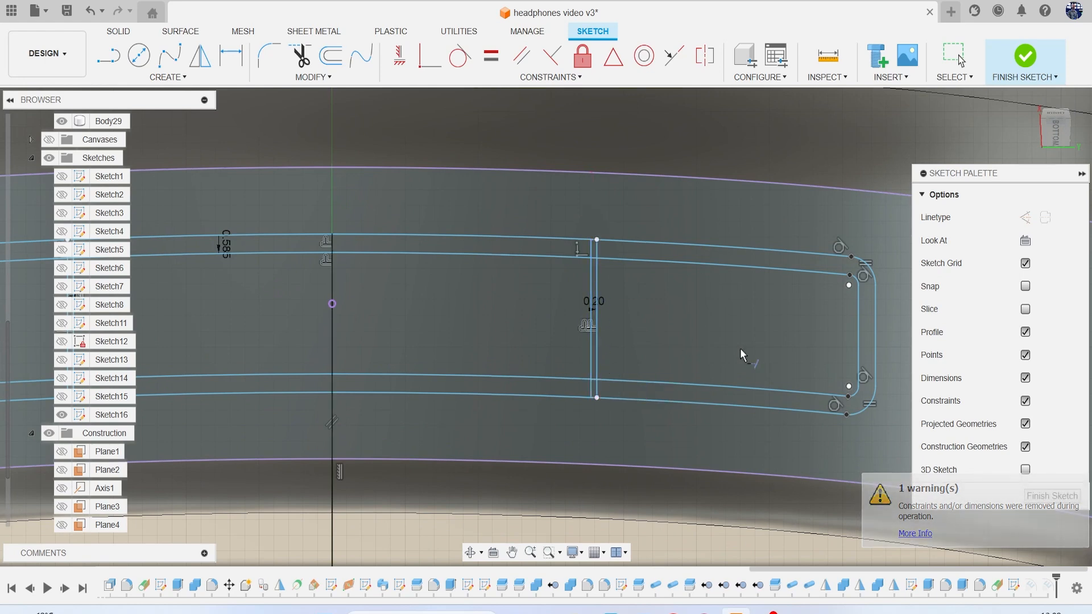
Finish the sketch and extrude the two narrow profiles between the paired divider lines as a -2.168 mm cut into the panel
click(1078, 490)
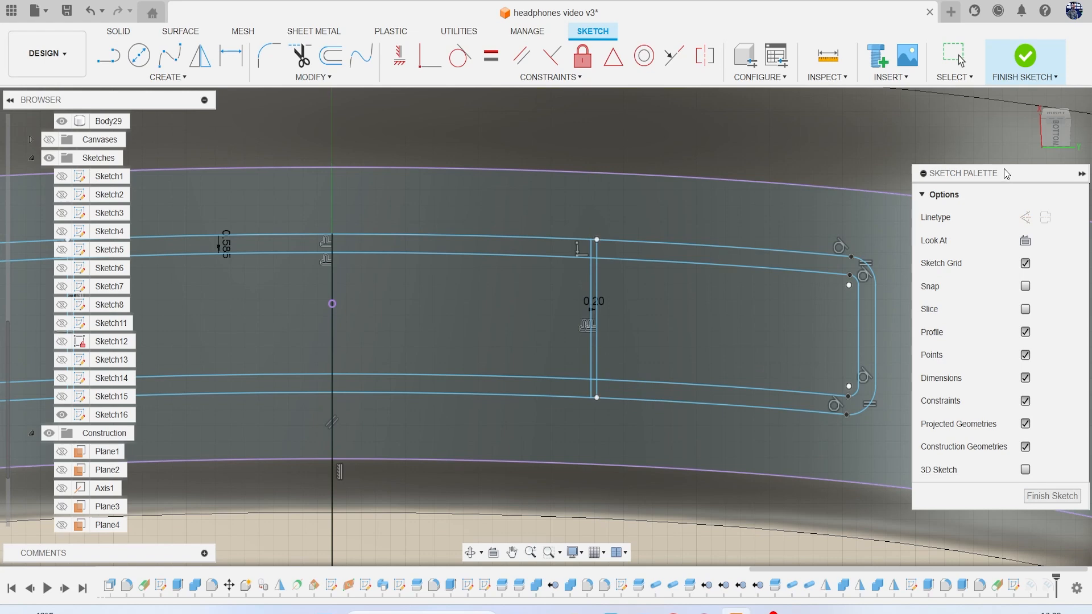
click(1071, 487)
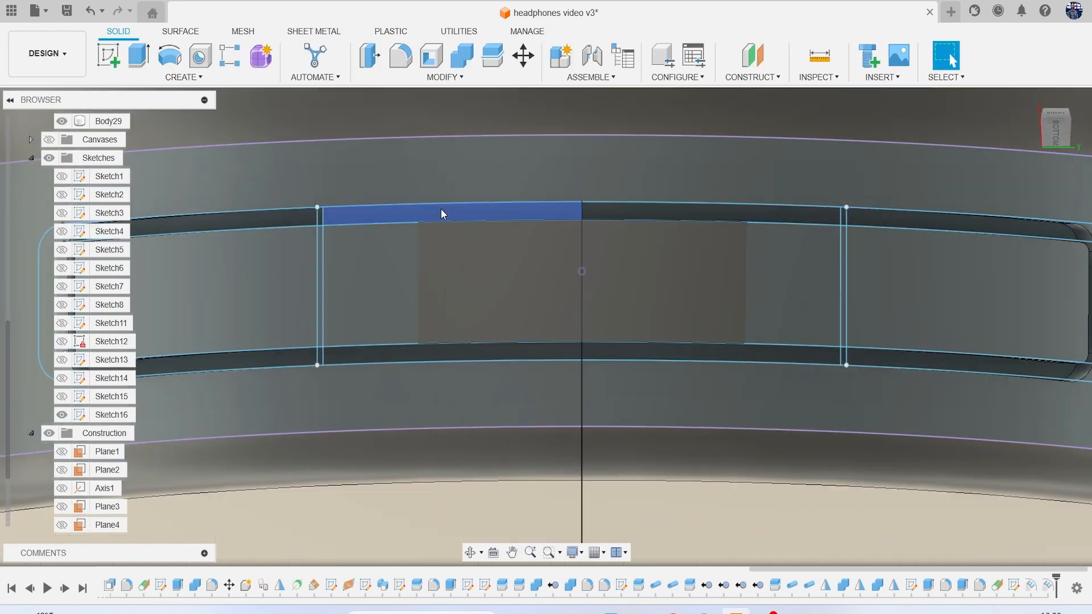
scroll(319, 259, up, 2)
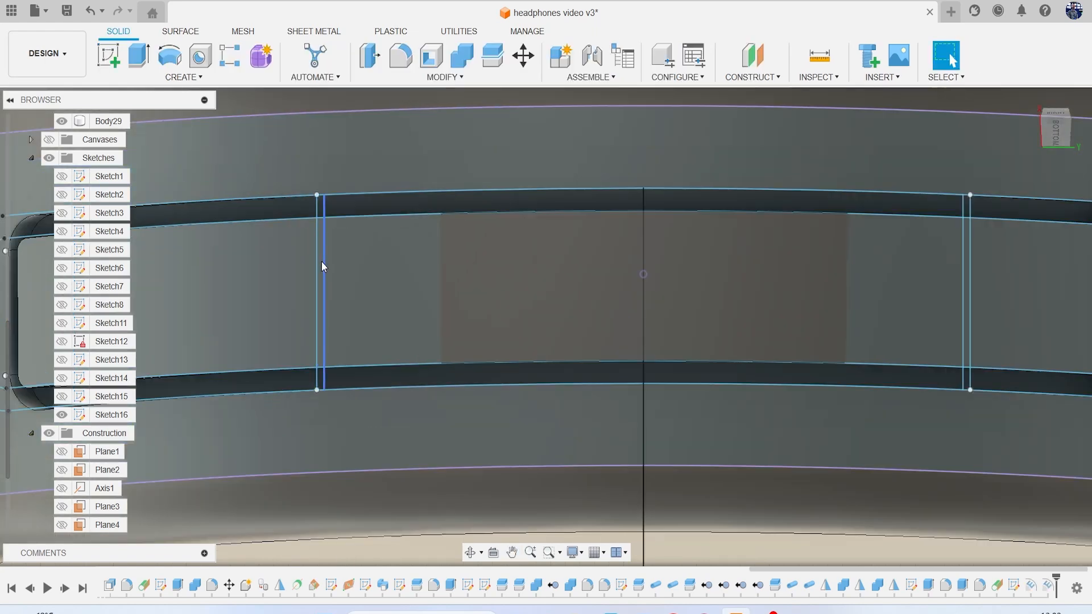
scroll(321, 264, up, 3)
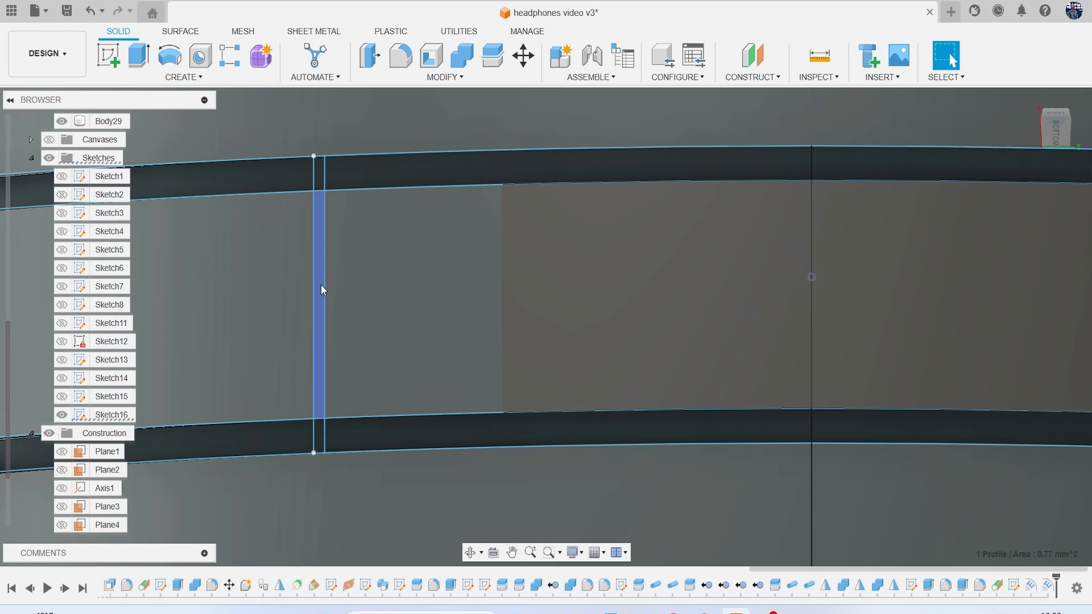
click(321, 284)
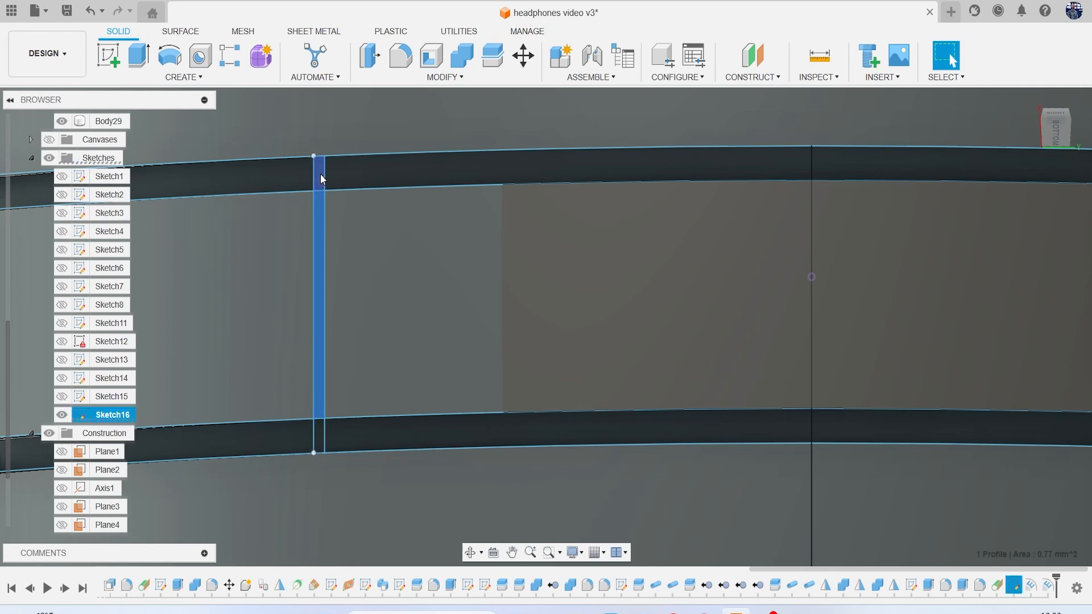
shift+click(319, 428)
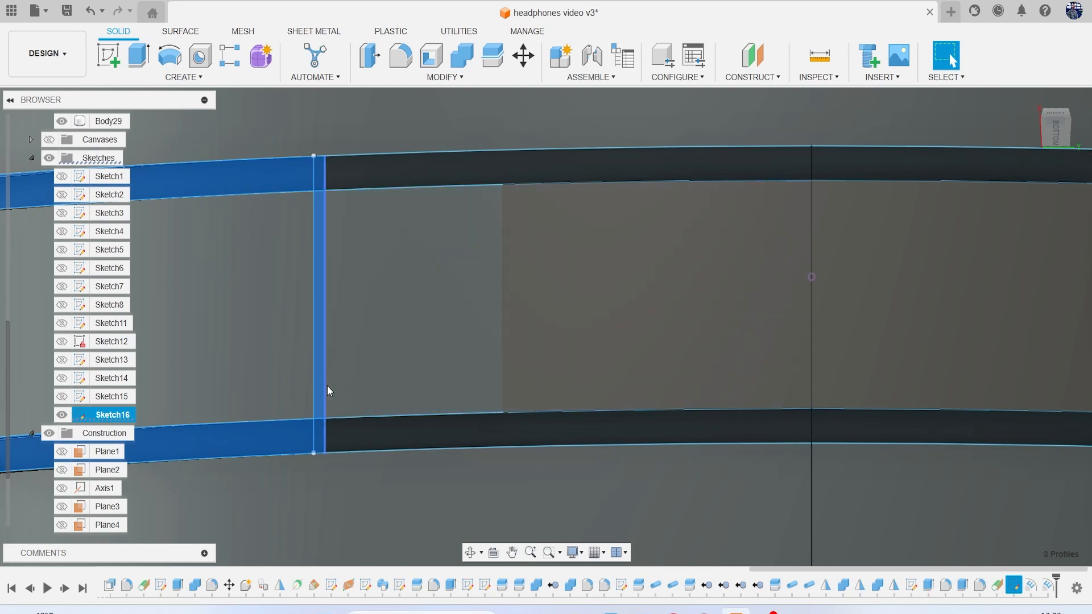
click(319, 435)
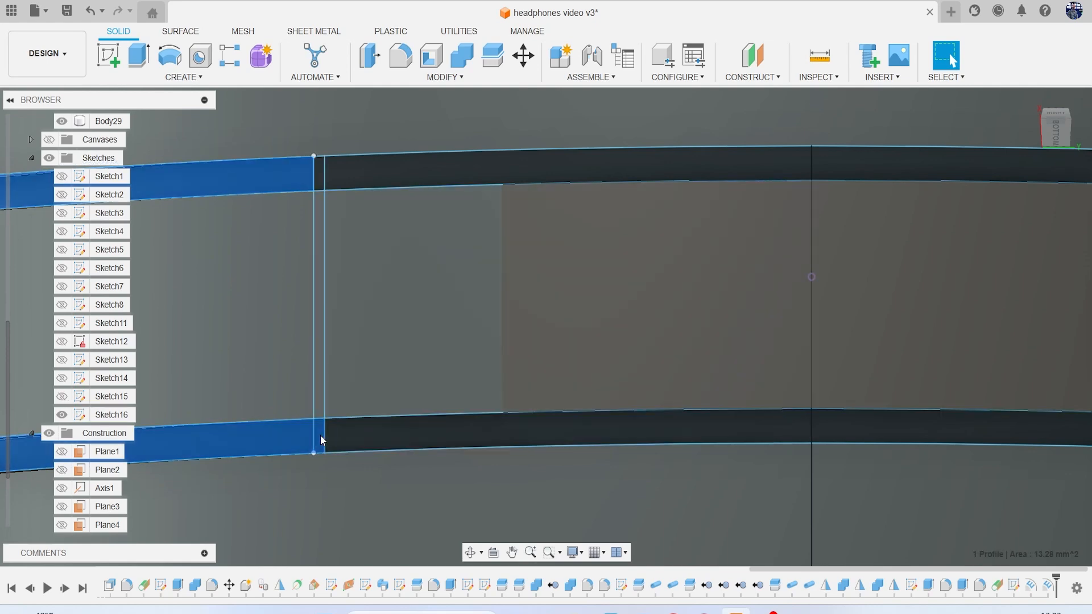
click(319, 263)
scroll(358, 291, down, 4)
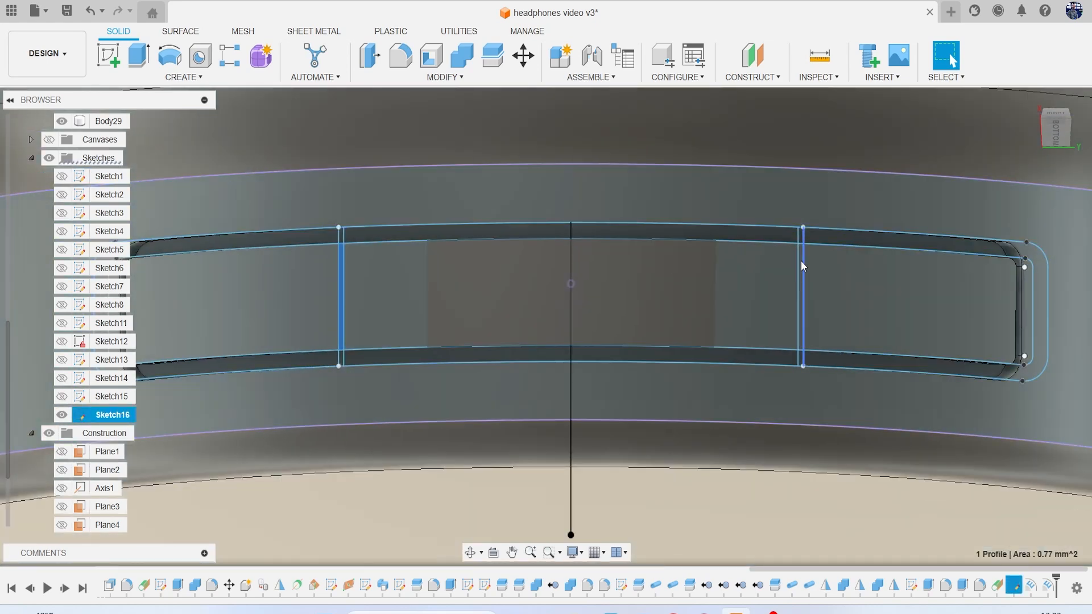
scroll(800, 262, up, 5)
ctrl+click(800, 309)
scroll(849, 280, down, 3)
scroll(853, 279, down, 1)
drag(1057, 140, 1057, 100)
key(e)
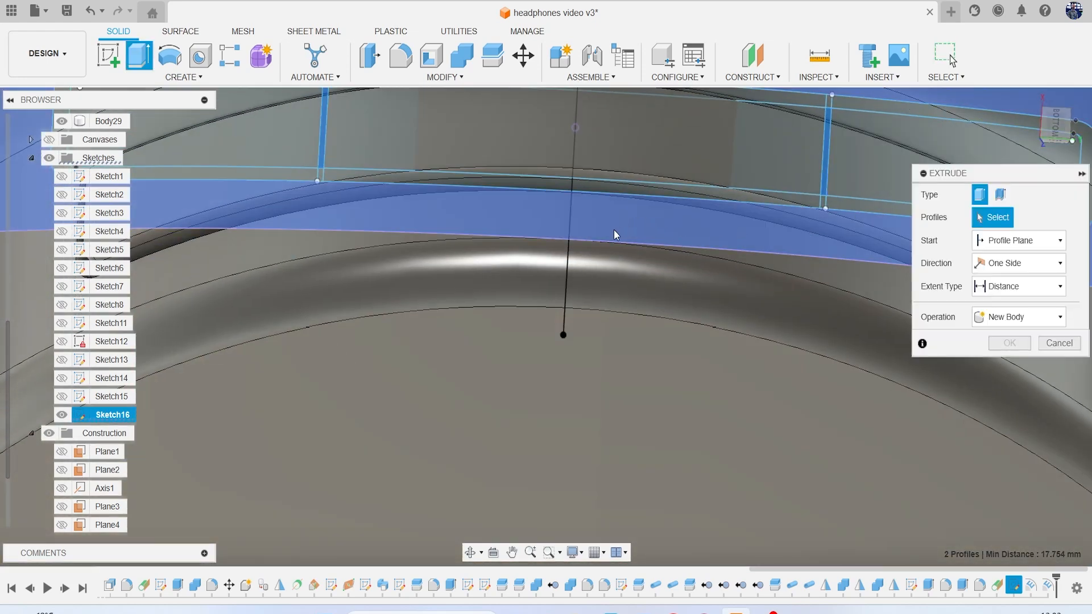
middle_drag(620, 233, 623, 314)
drag(826, 229, 826, 271)
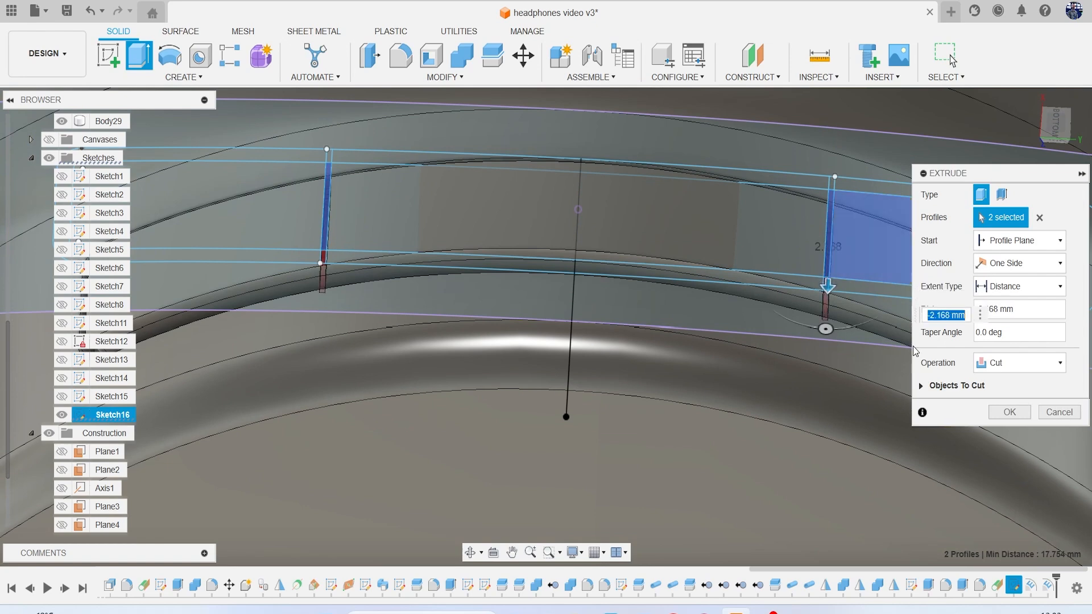
click(1010, 412)
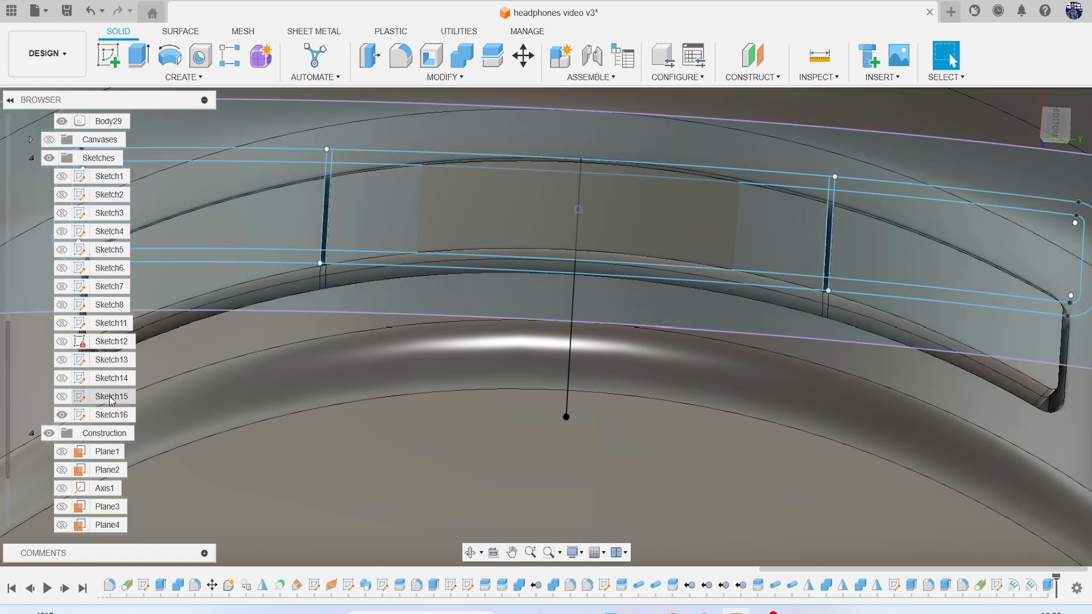
Hide Sketch16 and examine the ends of the divider gaps along the recessed border
click(63, 415)
scroll(487, 278, up, 5)
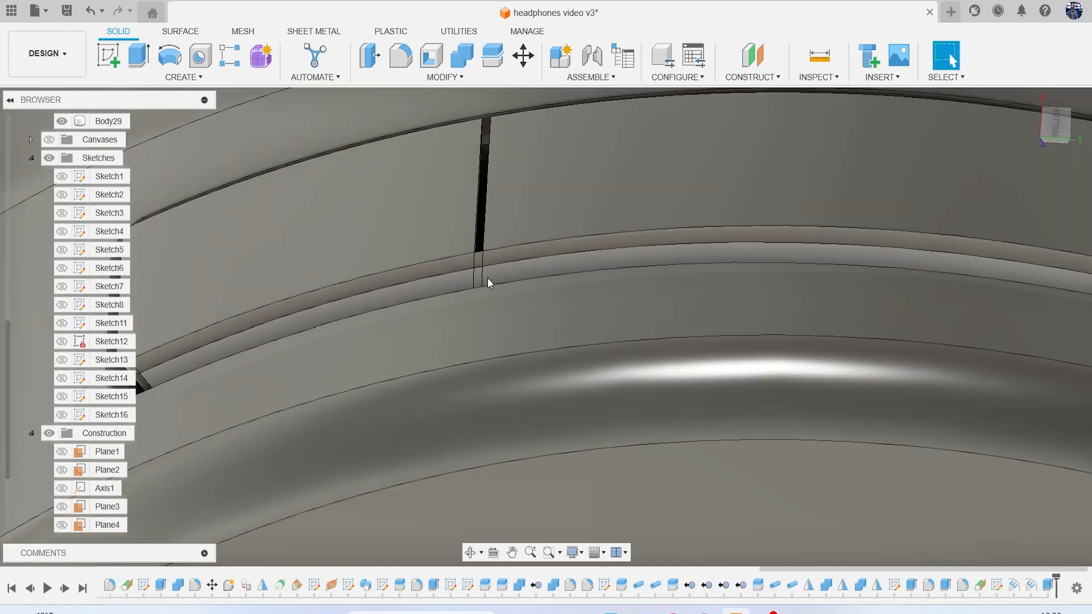
scroll(510, 248, down, 8)
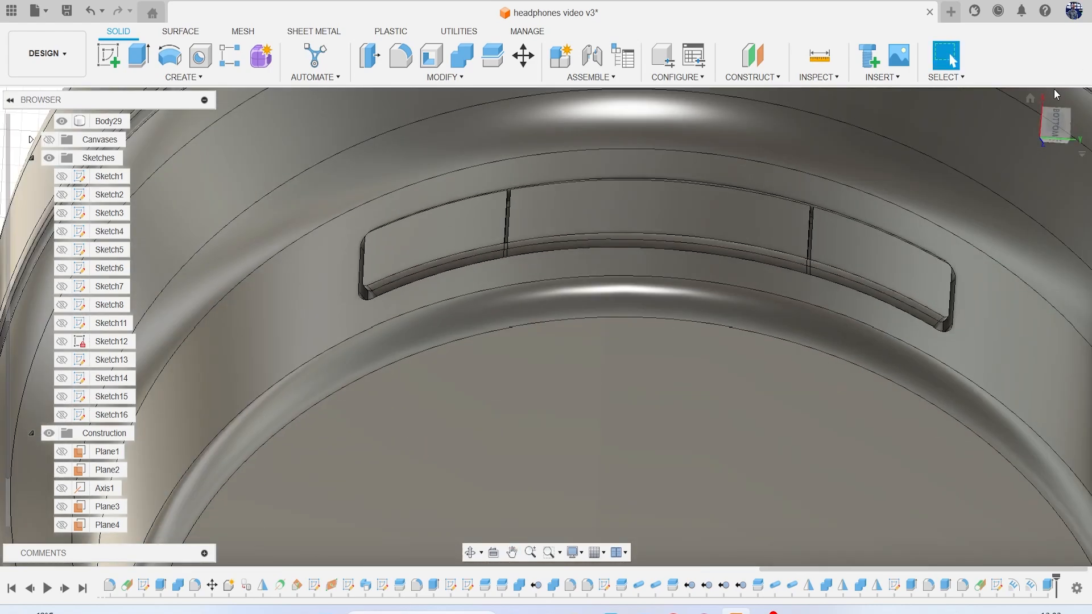
mouse_move(1057, 124)
mouse_down()
mouse_move(1058, 175)
mouse_move(1053, 151)
mouse_move(1008, 144)
mouse_move(1001, 130)
mouse_move(951, 250)
mouse_move(963, 433)
mouse_up()
Reopen Sketch16 and extend the first pair of divider lines at both ends to the projected edges beyond the rounded rectangle
click(1030, 585)
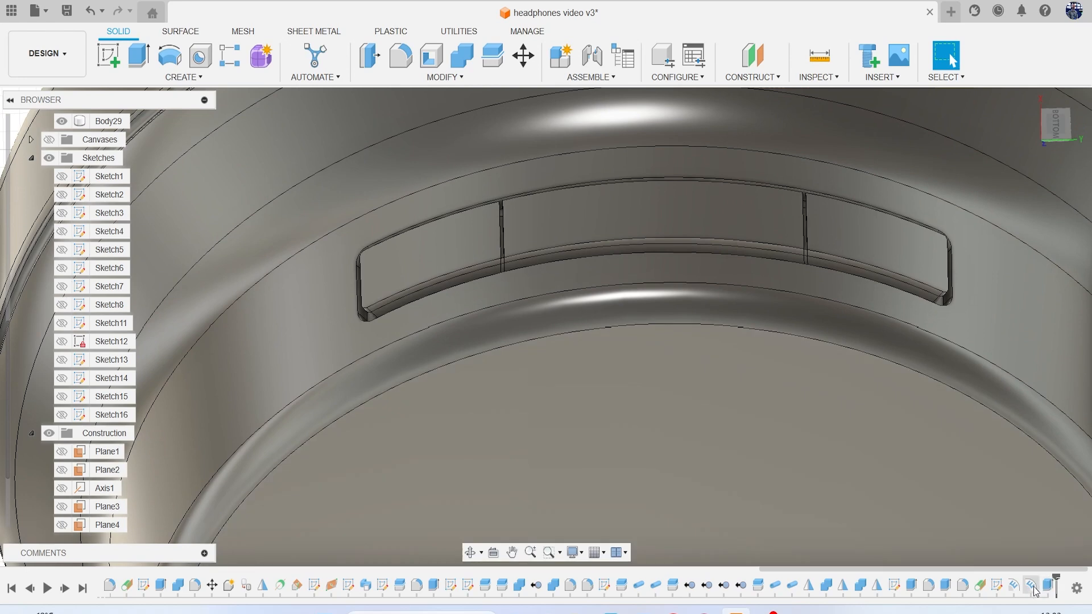
right_click(999, 588)
click(1012, 418)
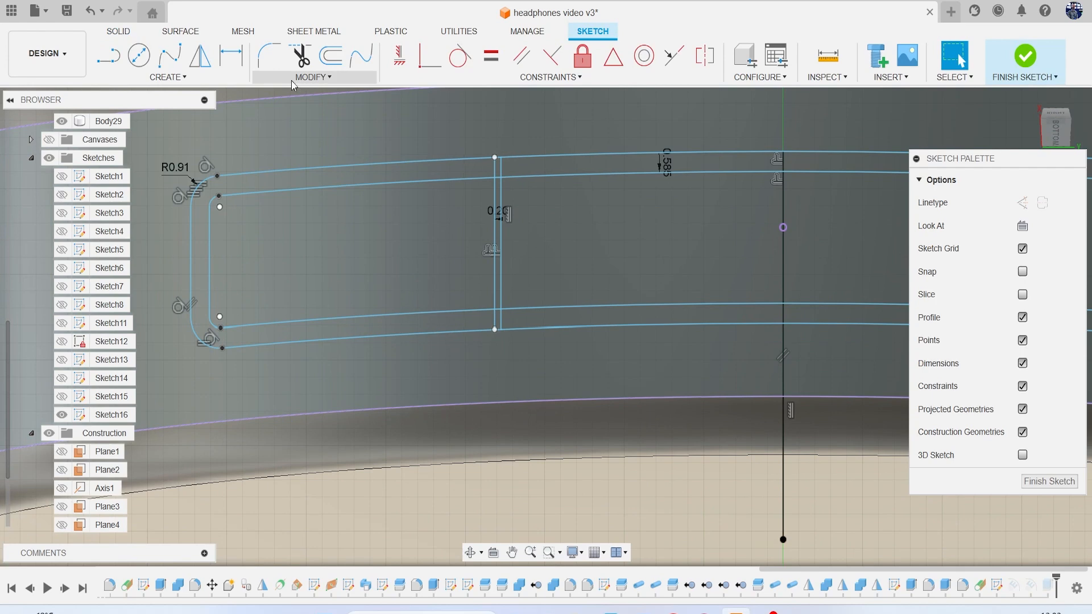
click(291, 80)
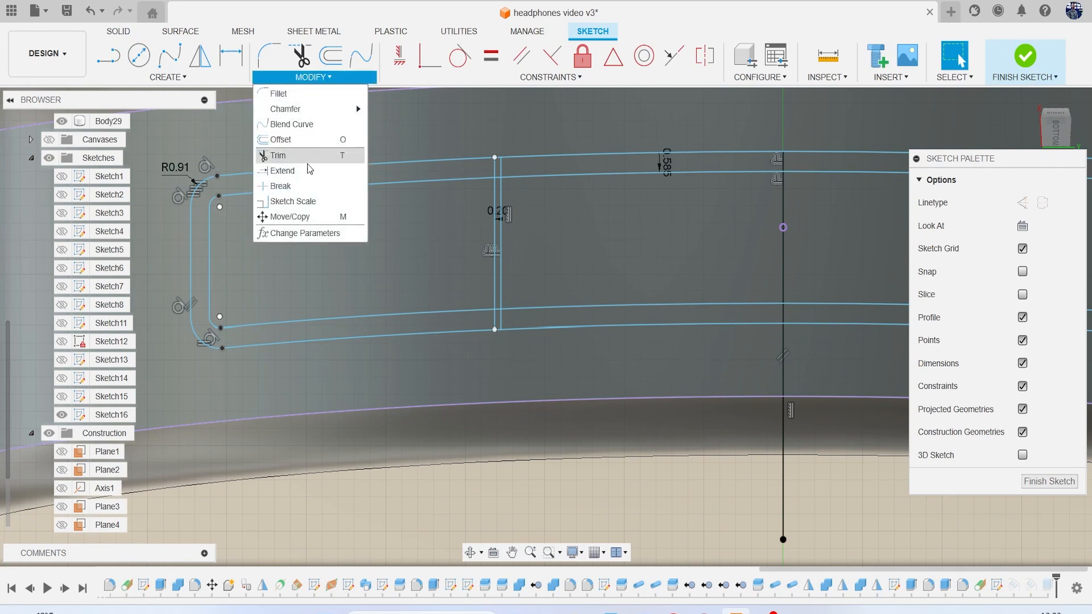
click(284, 149)
scroll(507, 323, up, 3)
scroll(503, 314, up, 3)
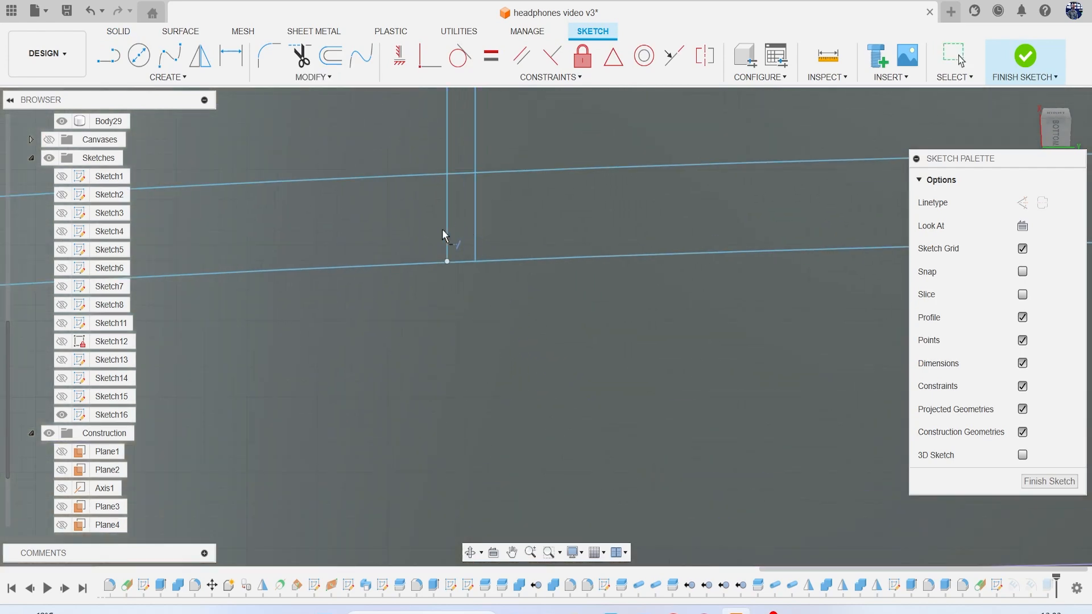
click(446, 241)
scroll(527, 280, down, 5)
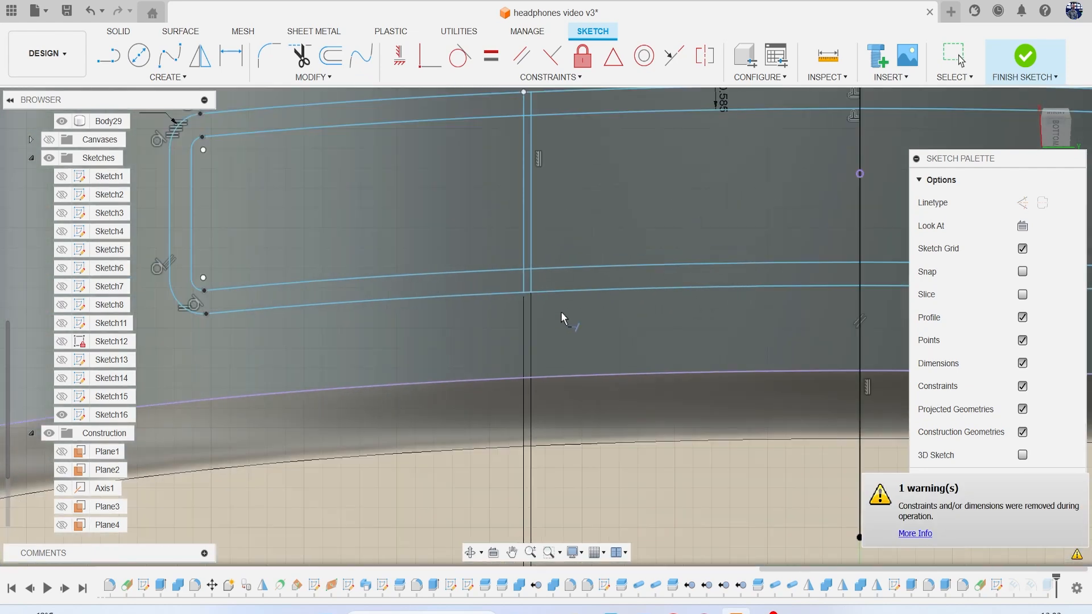
scroll(532, 285, up, 3)
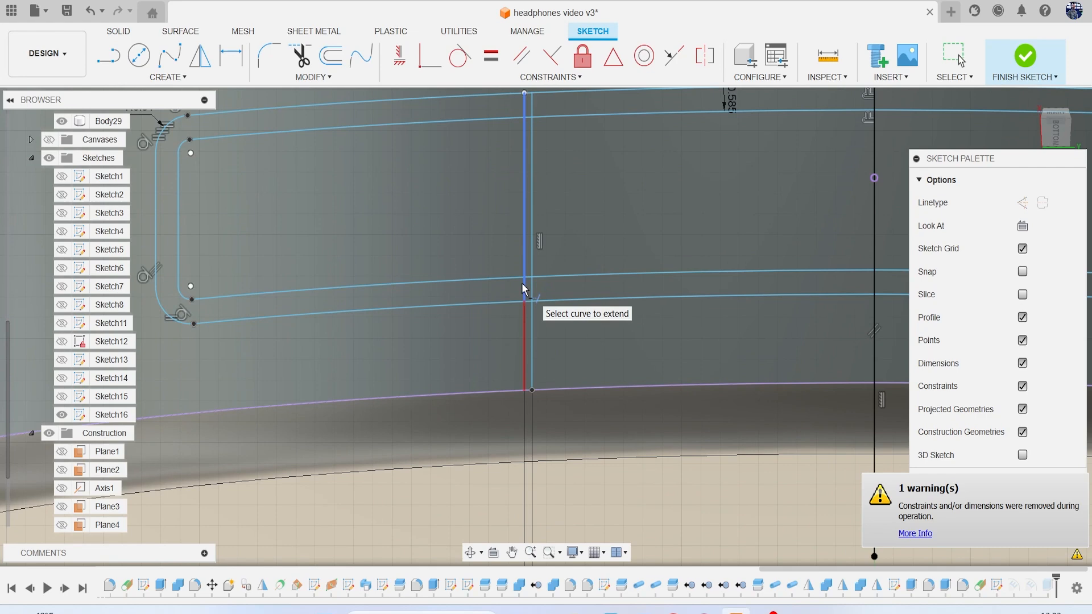
click(524, 288)
middle_drag(548, 261, 429, 386)
click(404, 230)
click(414, 229)
Extend the opposite pair of divider lines to the same projected edges and finish the sketch
middle_drag(614, 324, 231, 255)
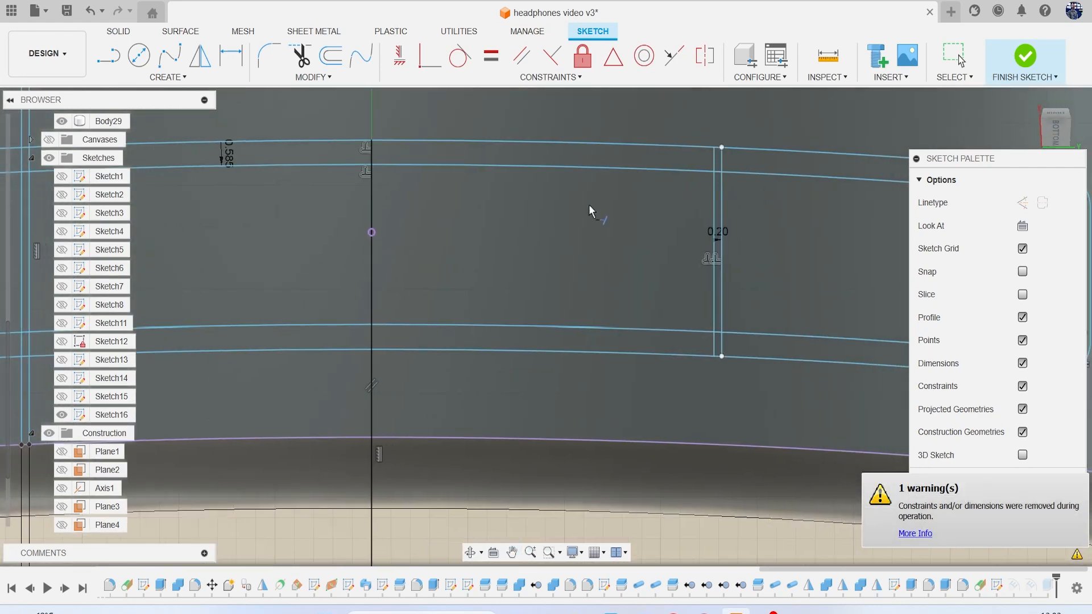
click(714, 159)
click(712, 344)
click(722, 345)
click(1024, 55)
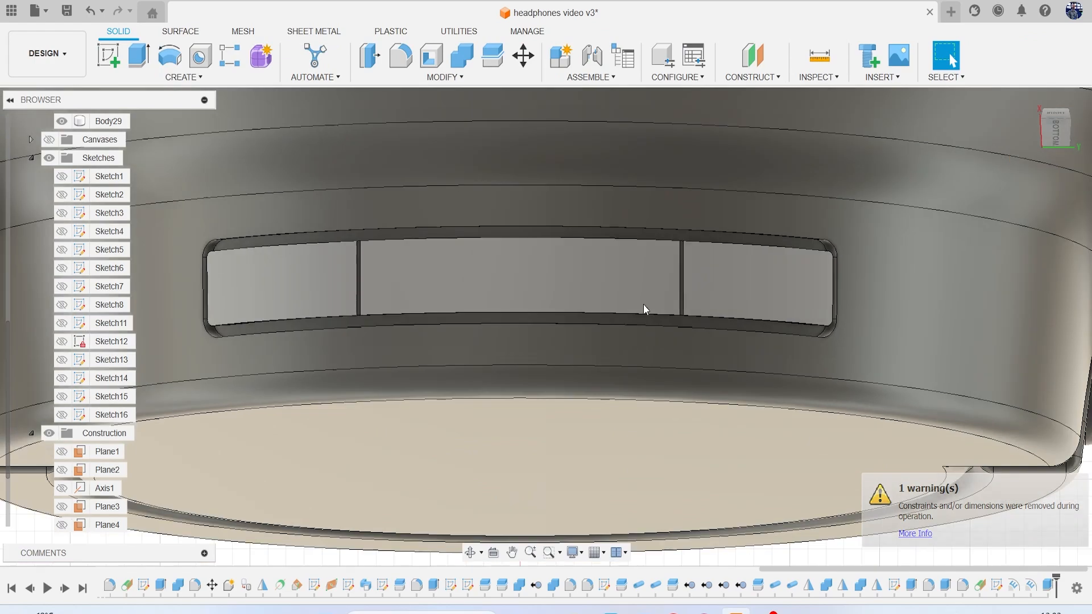
Edit the divider gap cut and add the two short end profiles of the first gap within the recessed border
drag(1055, 132, 1059, 92)
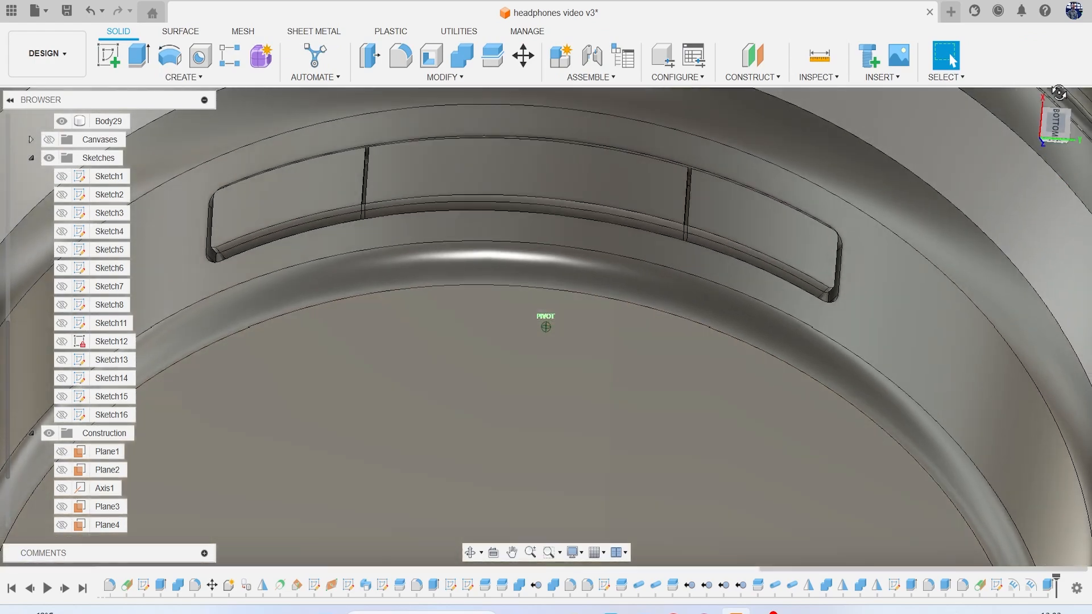
scroll(356, 247, up, 10)
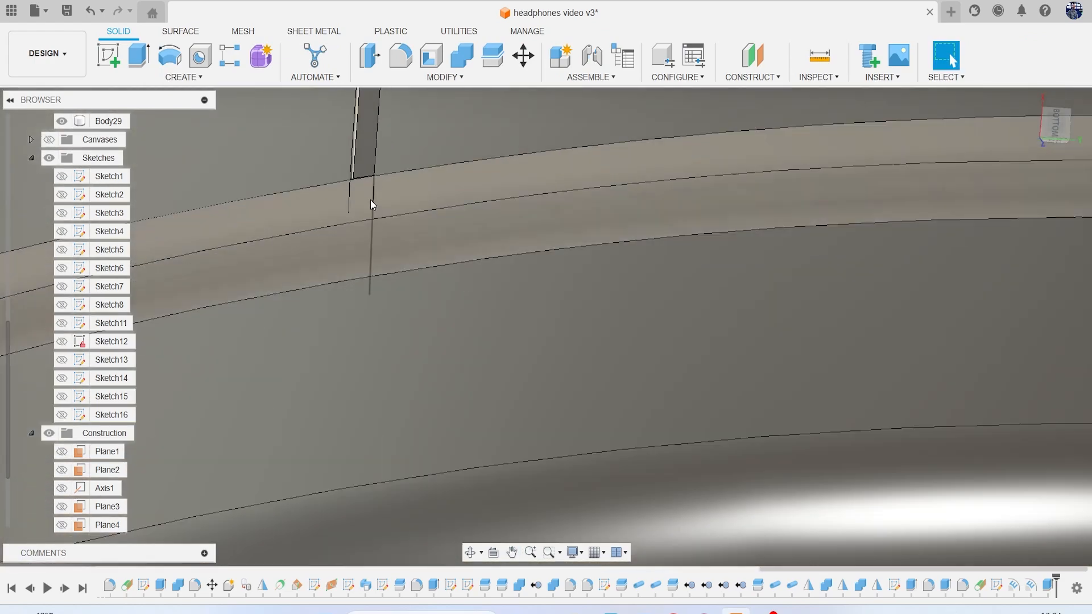
click(363, 200)
scroll(639, 378, down, 3)
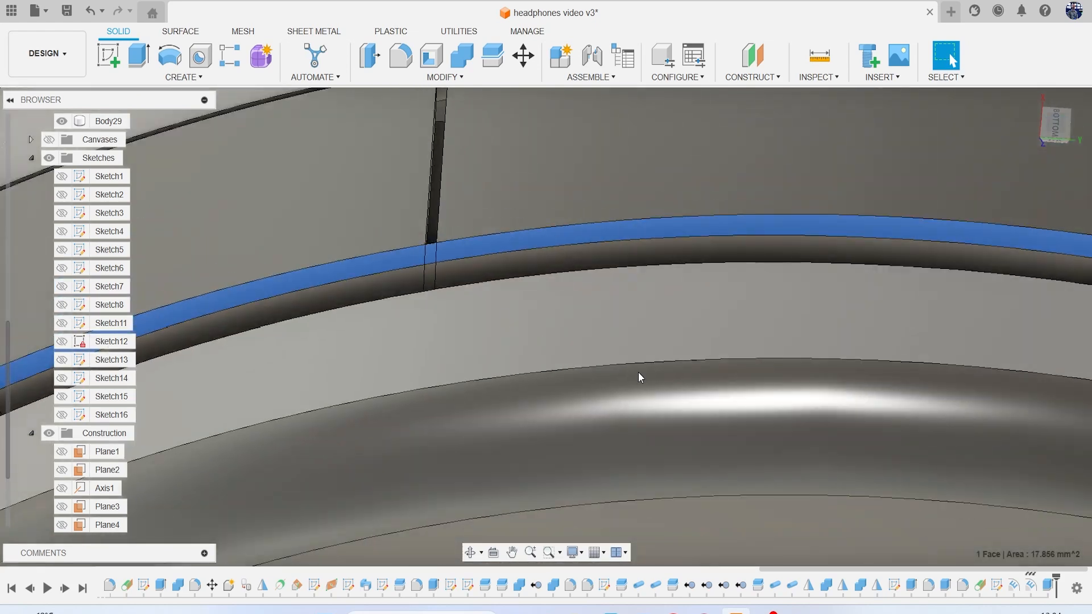
click(1046, 589)
click(1005, 422)
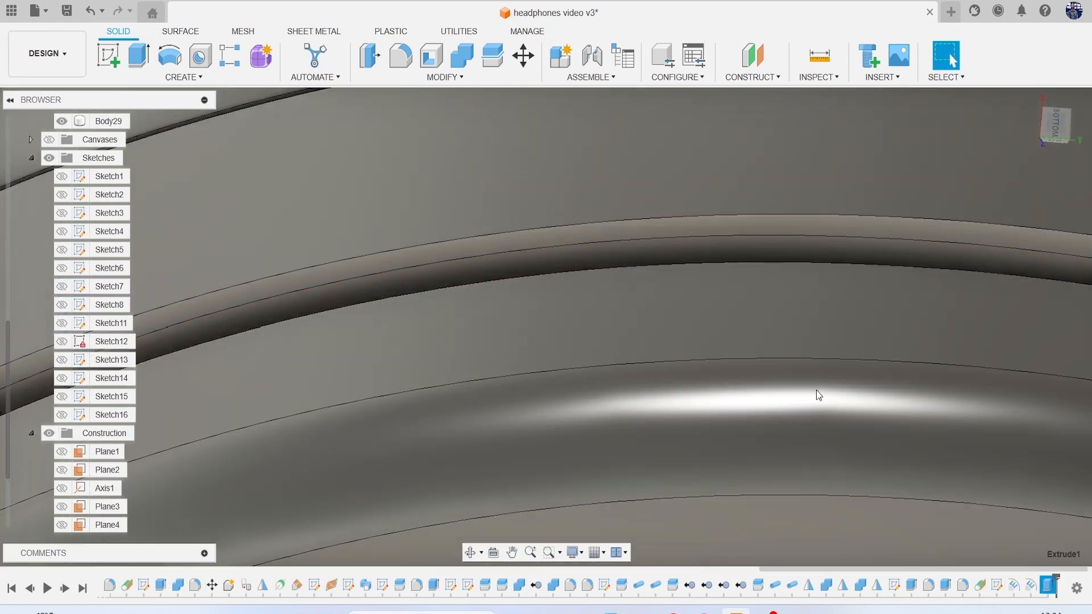
scroll(482, 359, down, 4)
drag(1062, 127, 1057, 169)
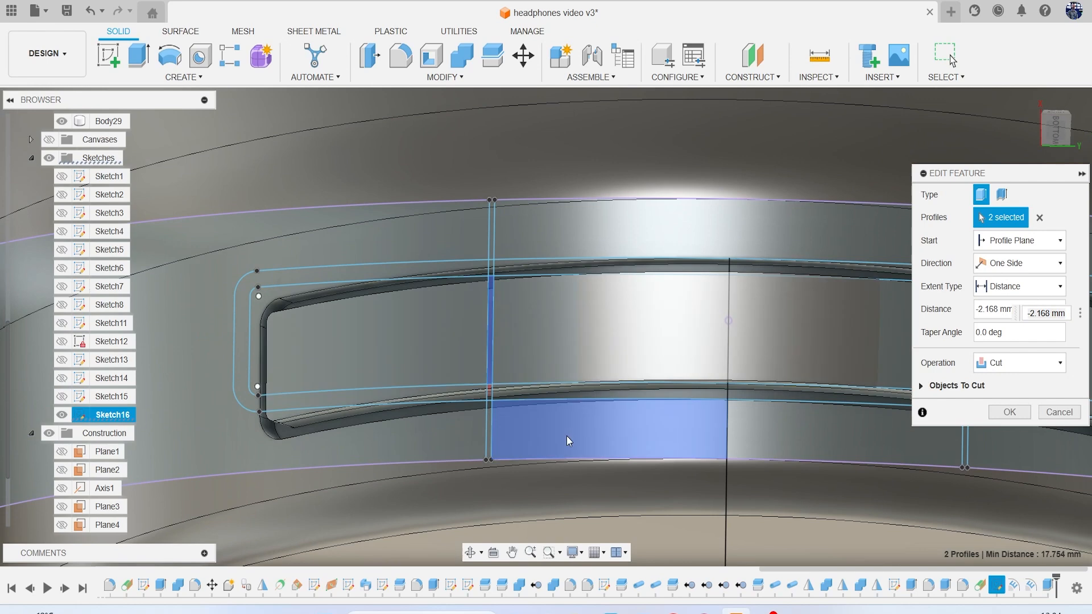
scroll(518, 422, up, 4)
click(467, 372)
middle_drag(608, 376, 463, 514)
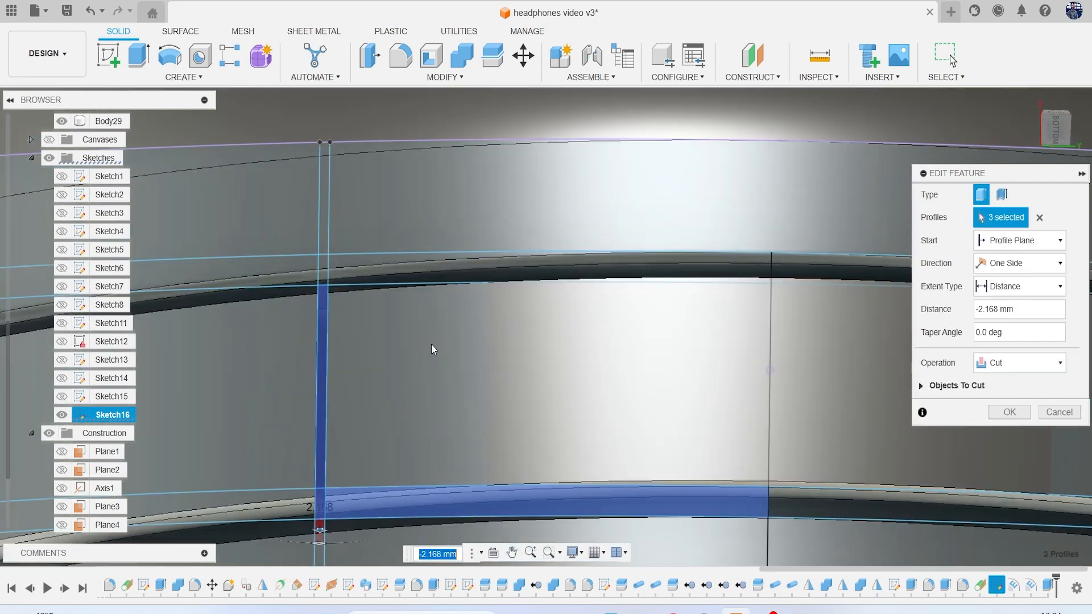
click(326, 275)
Add the two short end profiles of the opposite divider gap to the -2.168 mm cut and apply the change
middle_drag(696, 416, 331, 368)
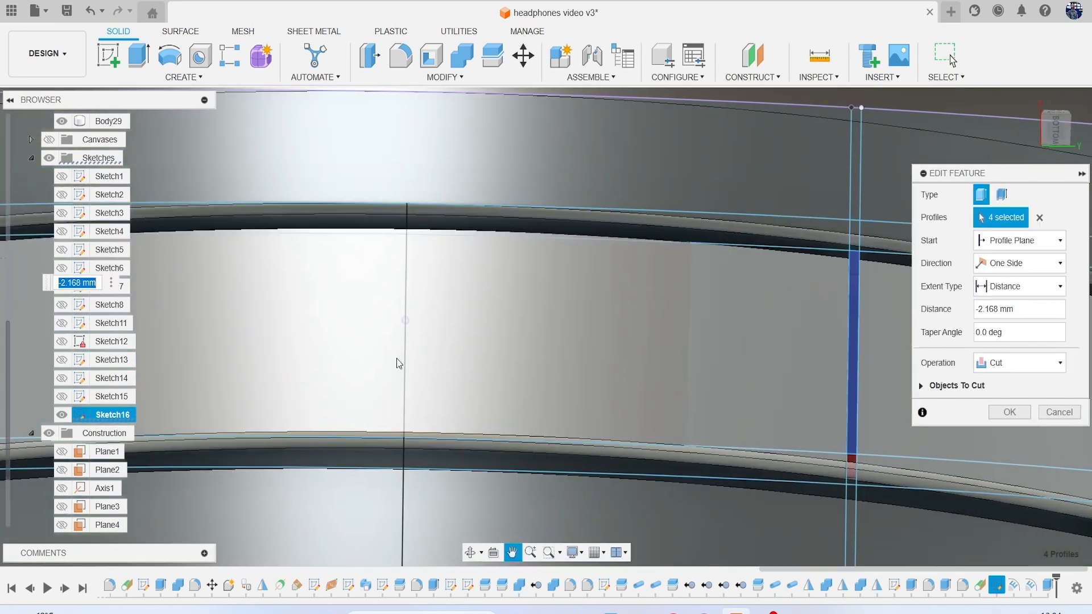
middle_drag(779, 270, 612, 271)
click(687, 244)
click(684, 474)
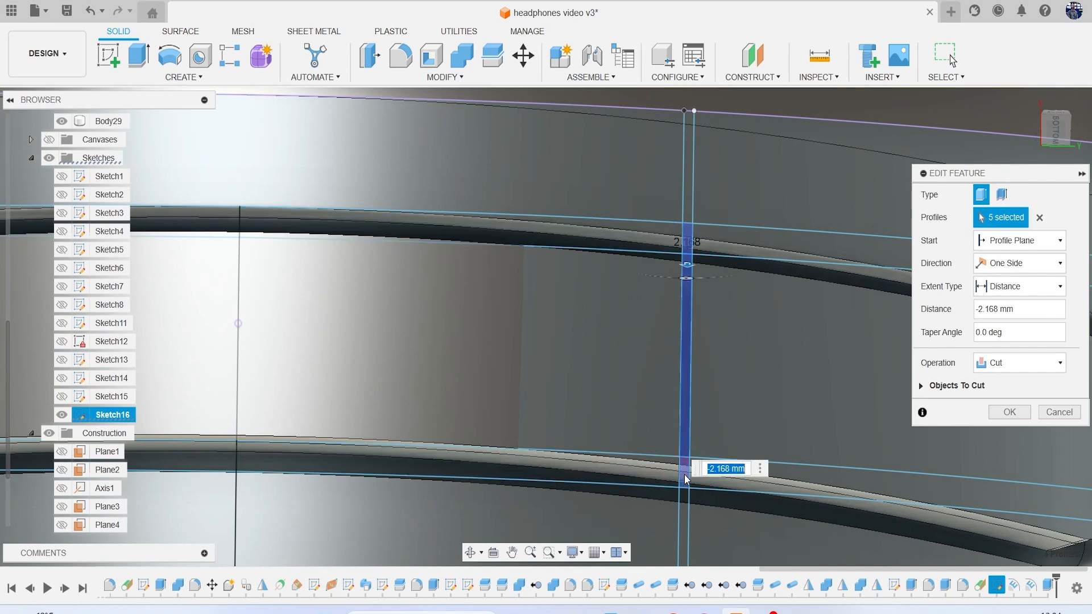
scroll(784, 415, down, 2)
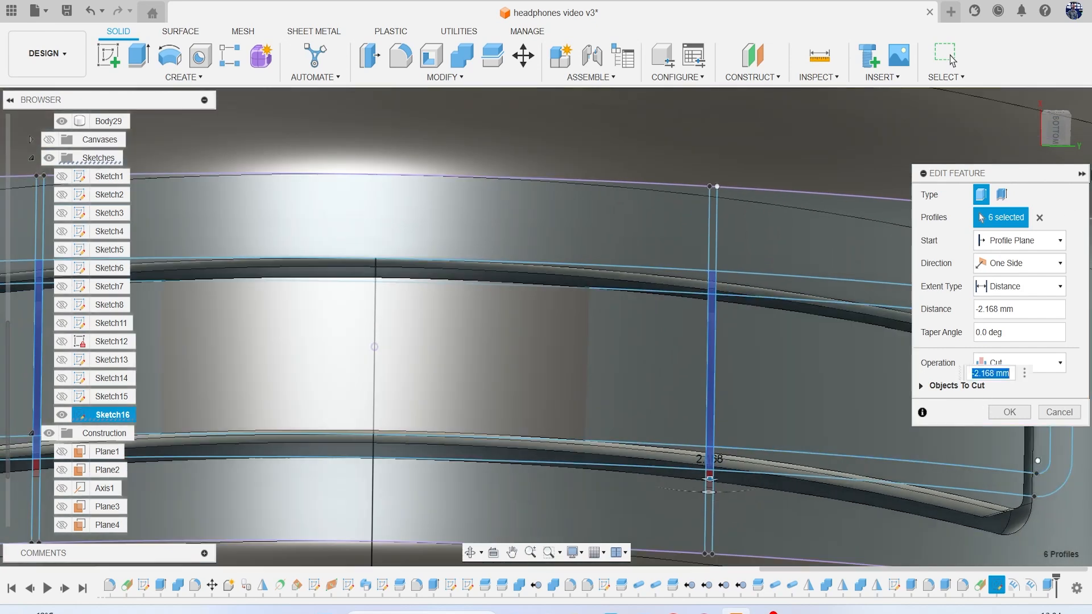
click(1022, 409)
Fillet the three raised inner faces of the ear cup's underside panel with a 0.154 mm radius
middle_drag(895, 406, 1083, 320)
scroll(870, 182, down, 2)
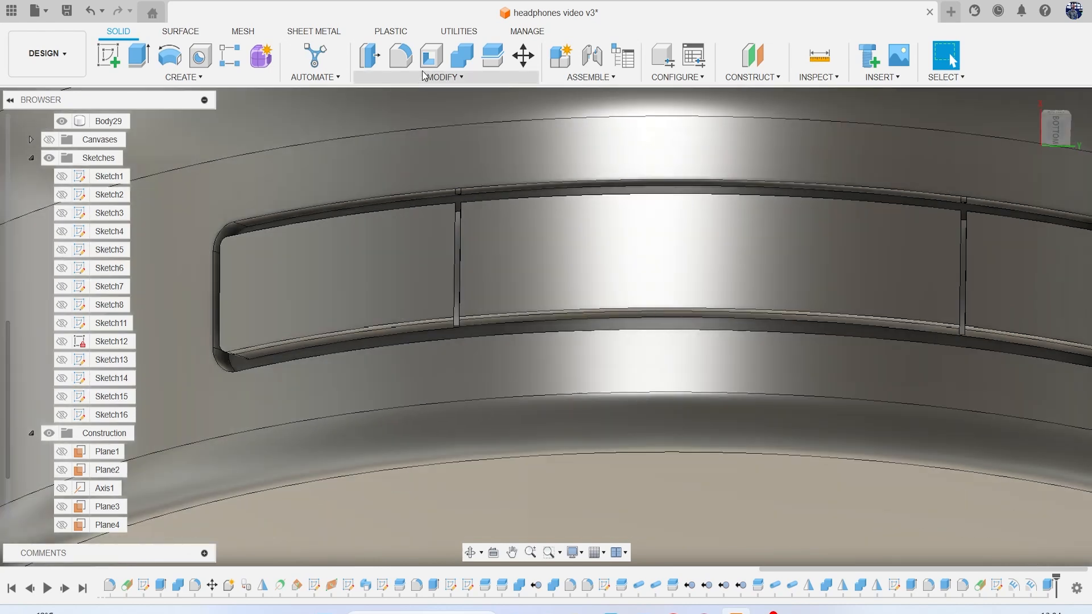
key(f)
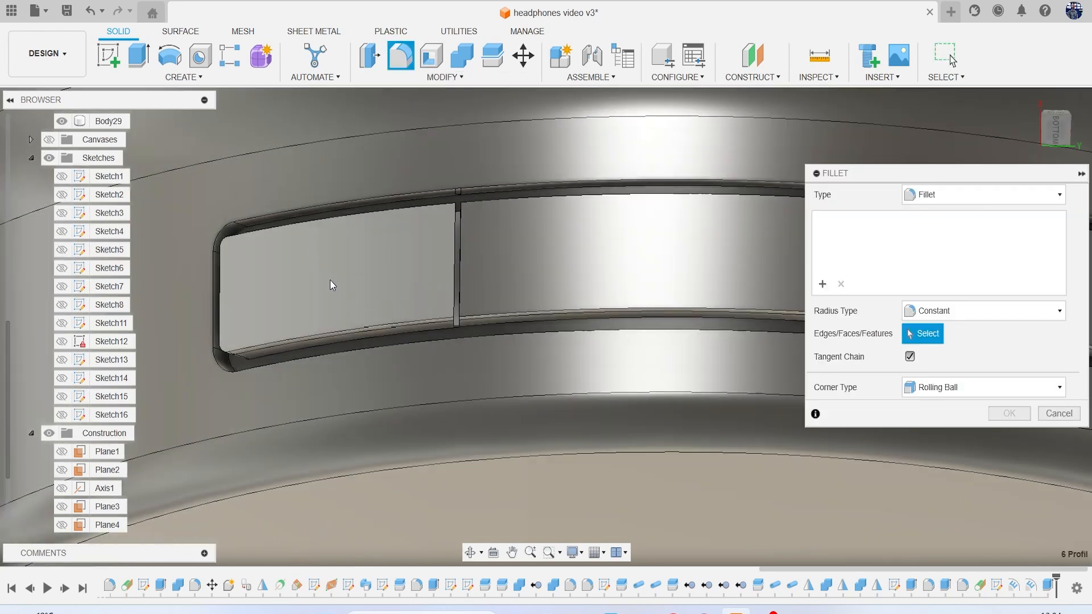
click(330, 280)
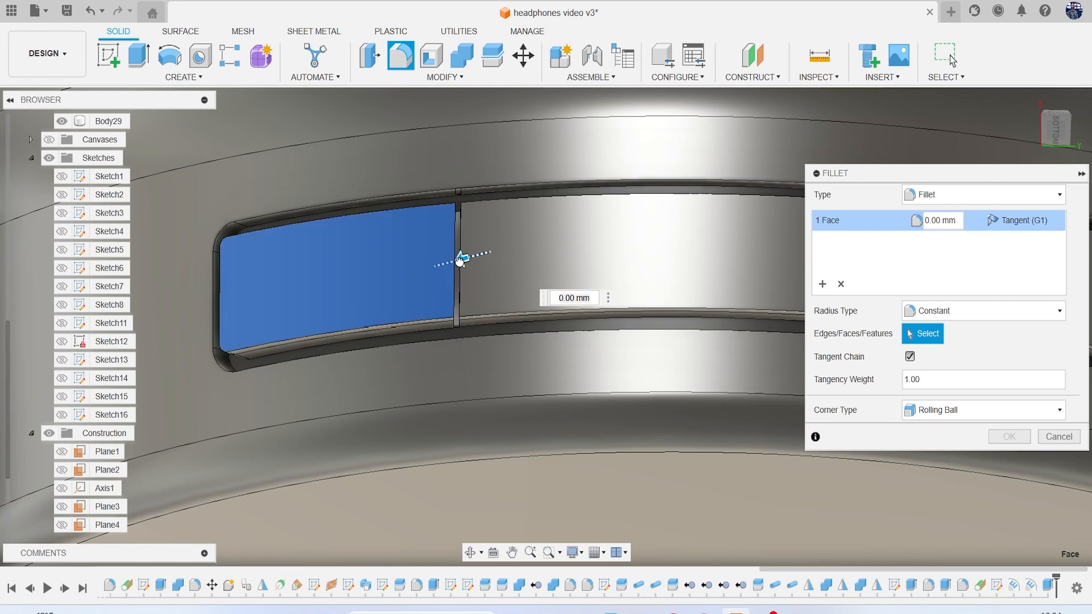
drag(459, 261, 461, 260)
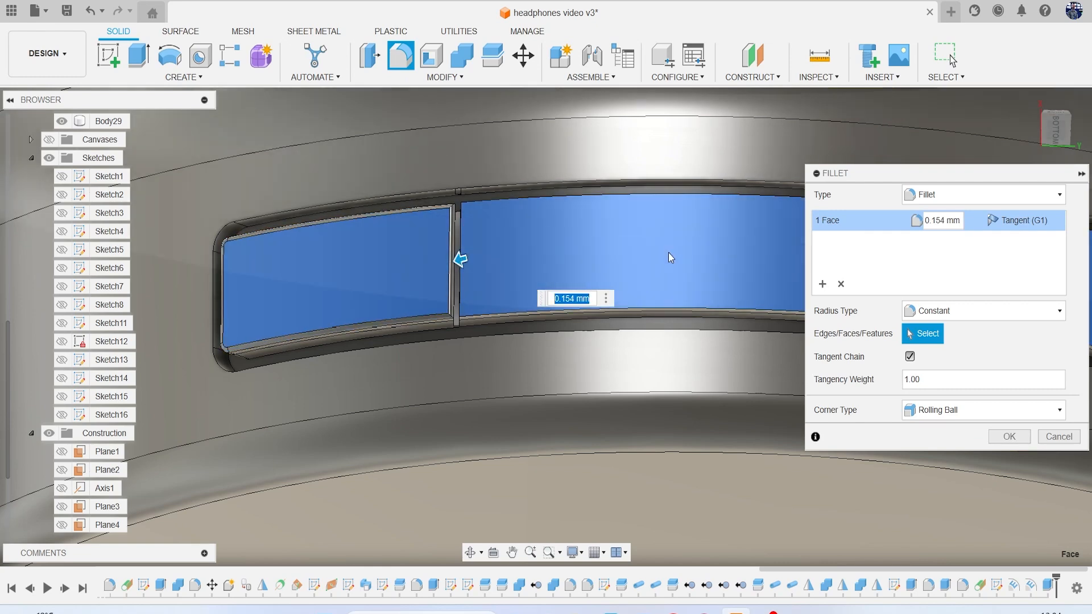
click(631, 251)
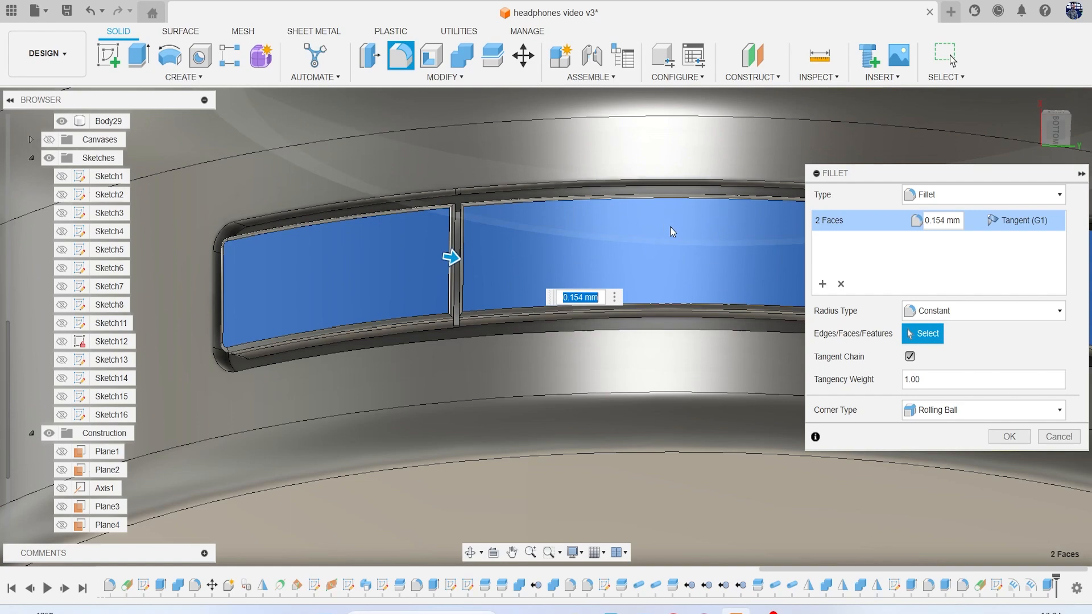
scroll(676, 229, down, 5)
scroll(513, 257, up, 3)
click(513, 280)
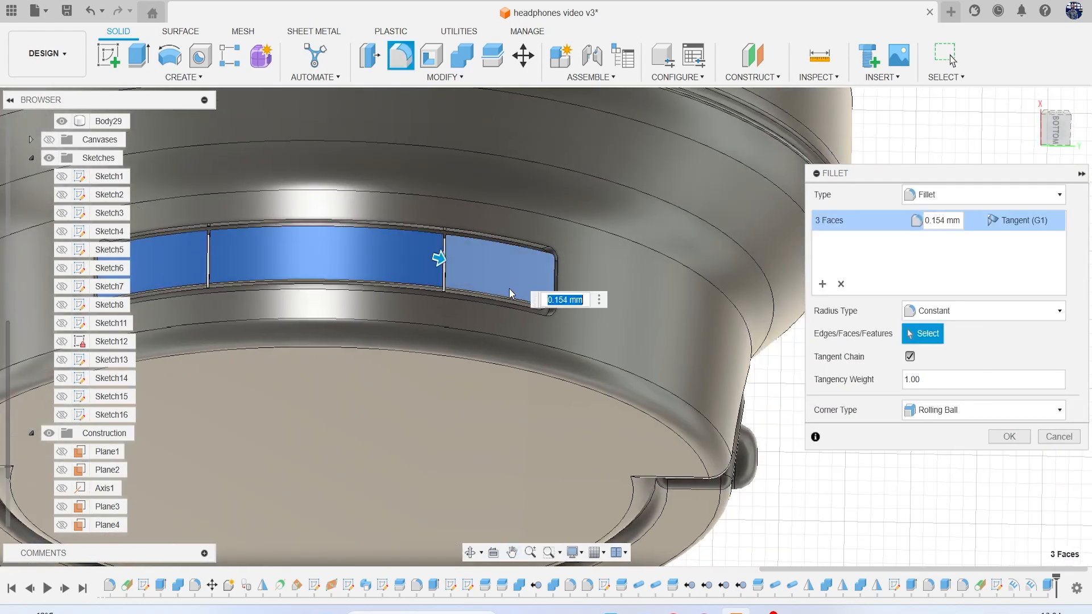
click(1005, 436)
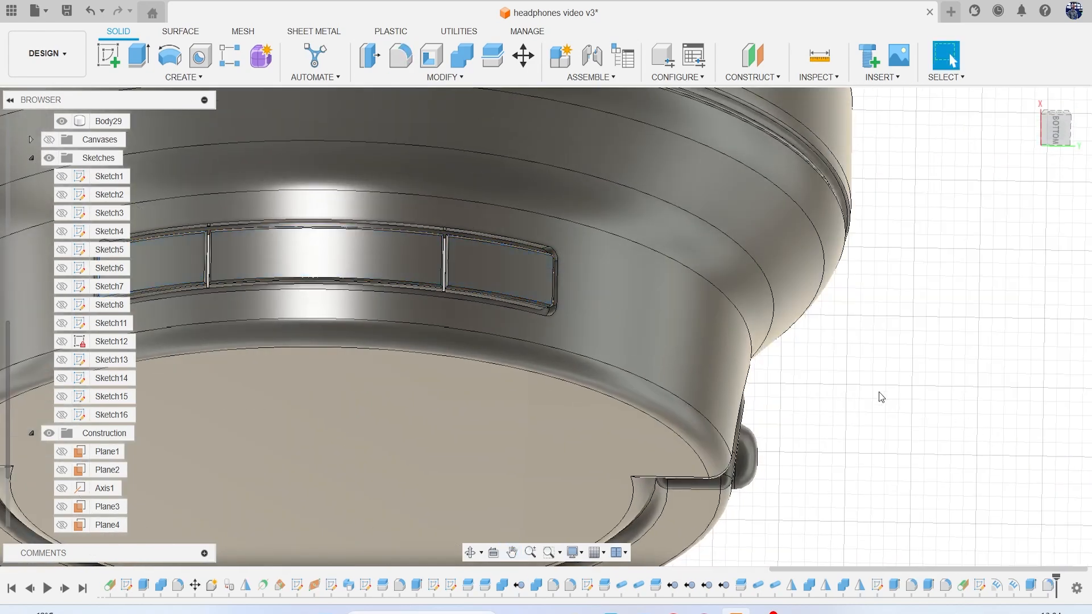
Examine the ear cups and the whole headphone model from several angles
scroll(654, 325, down, 5)
mouse_move(1056, 136)
mouse_down()
mouse_move(1053, 158)
mouse_move(987, 147)
mouse_move(907, 181)
mouse_move(947, 208)
mouse_up()
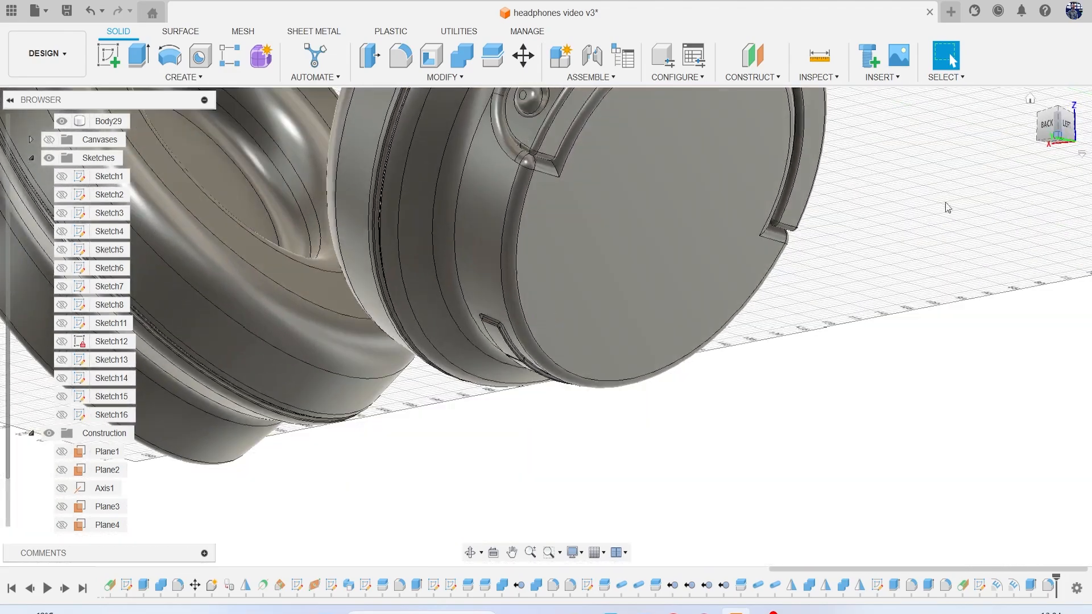
scroll(847, 255, down, 3)
middle_drag(843, 253, 782, 333)
mouse_move(1043, 133)
mouse_down()
mouse_move(975, 117)
mouse_move(847, 143)
mouse_move(892, 85)
mouse_move(677, 95)
mouse_move(637, 134)
mouse_move(629, 128)
mouse_move(881, 91)
mouse_move(722, 134)
mouse_move(813, 194)
mouse_move(893, 188)
mouse_move(853, 136)
mouse_move(881, 82)
mouse_move(873, 63)
mouse_up()
shift+middle_drag(546, 273, 523, 375)
mouse_move(921, 153)
shift+middle_down()
mouse_move(932, 227)
mouse_move(821, 321)
shift+middle_up()
scroll(927, 233, down, 4)
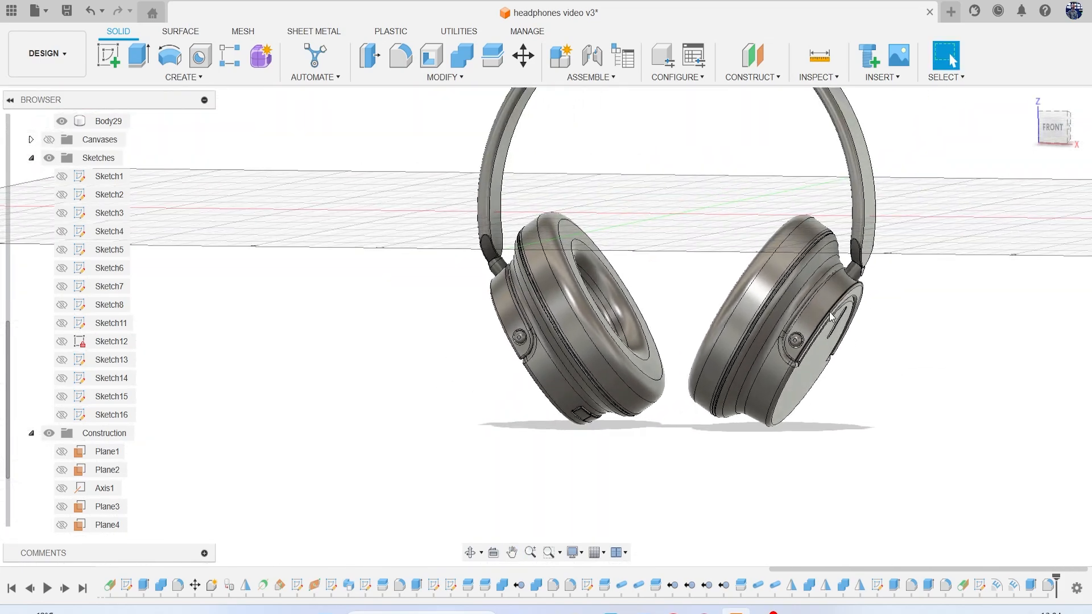
middle_drag(991, 192, 920, 254)
drag(1057, 132, 1034, 135)
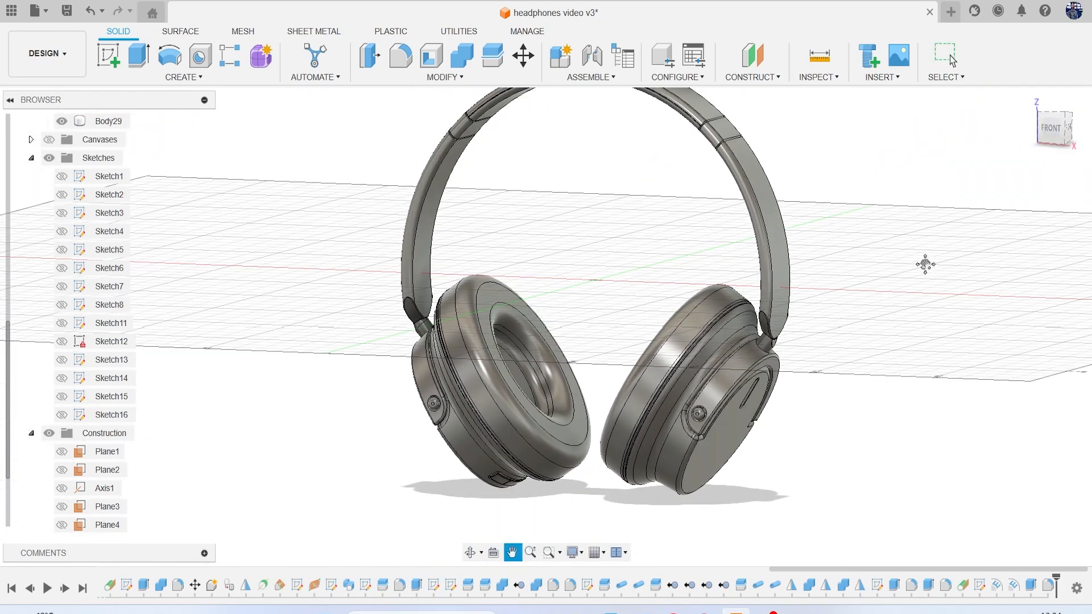
middle_drag(930, 264, 856, 295)
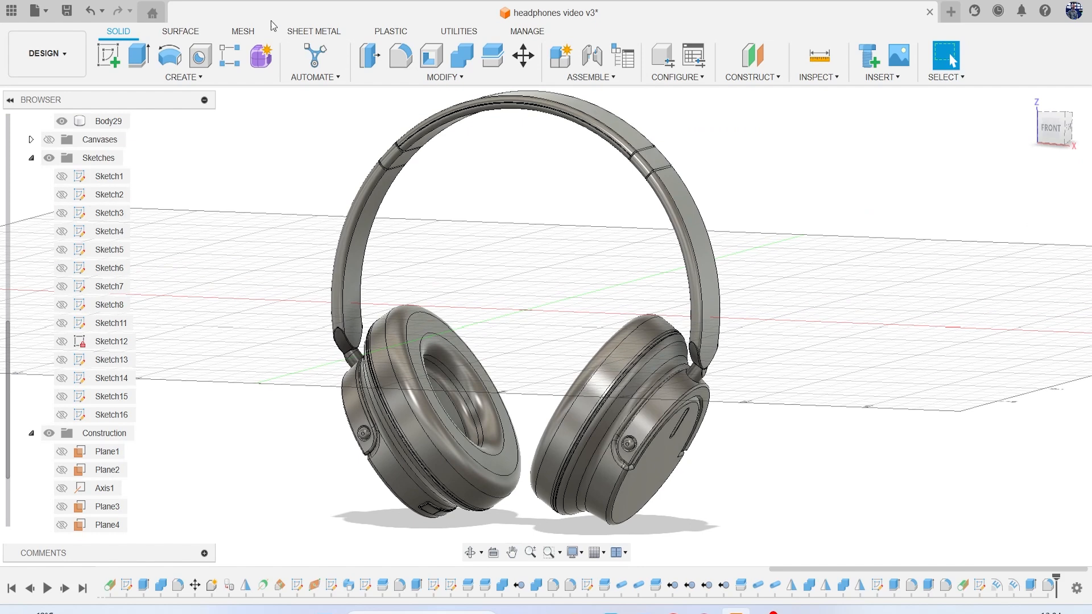
Export the design as an FBX file named headphones video v3
click(36, 10)
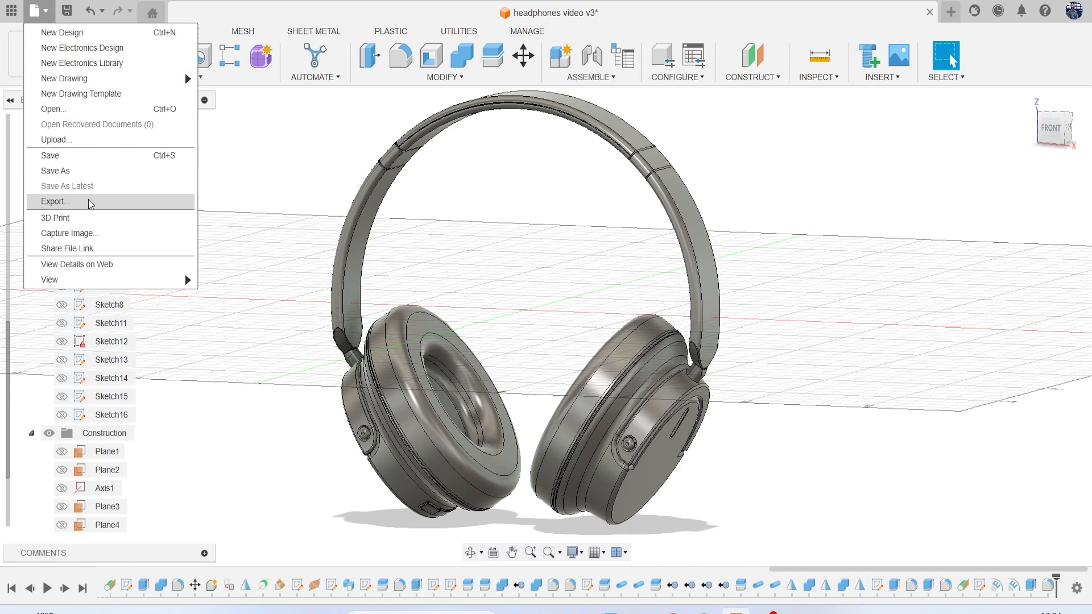
click(106, 197)
click(719, 270)
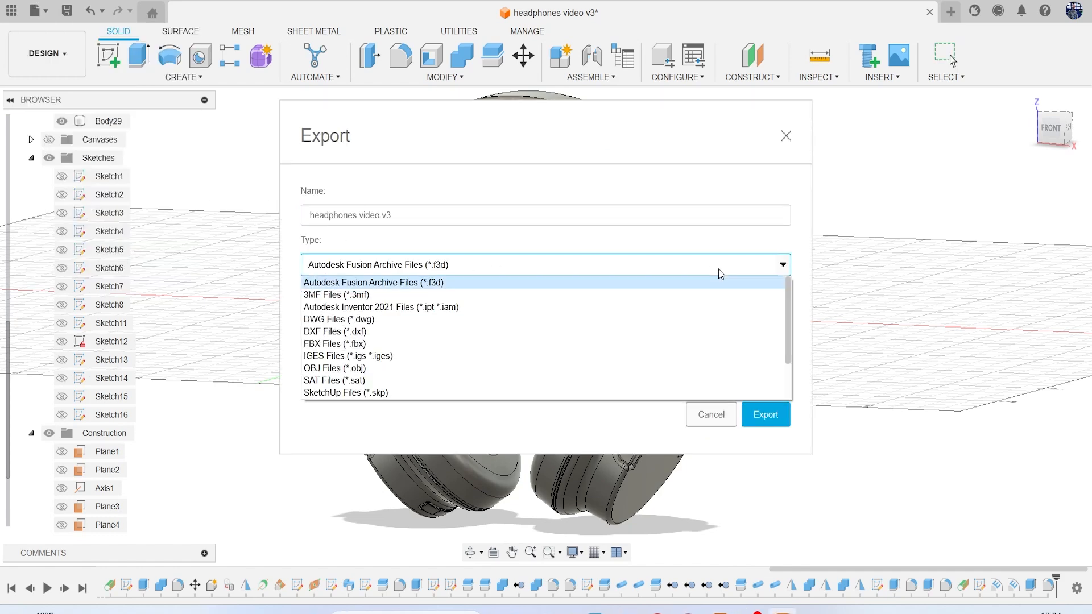
click(387, 343)
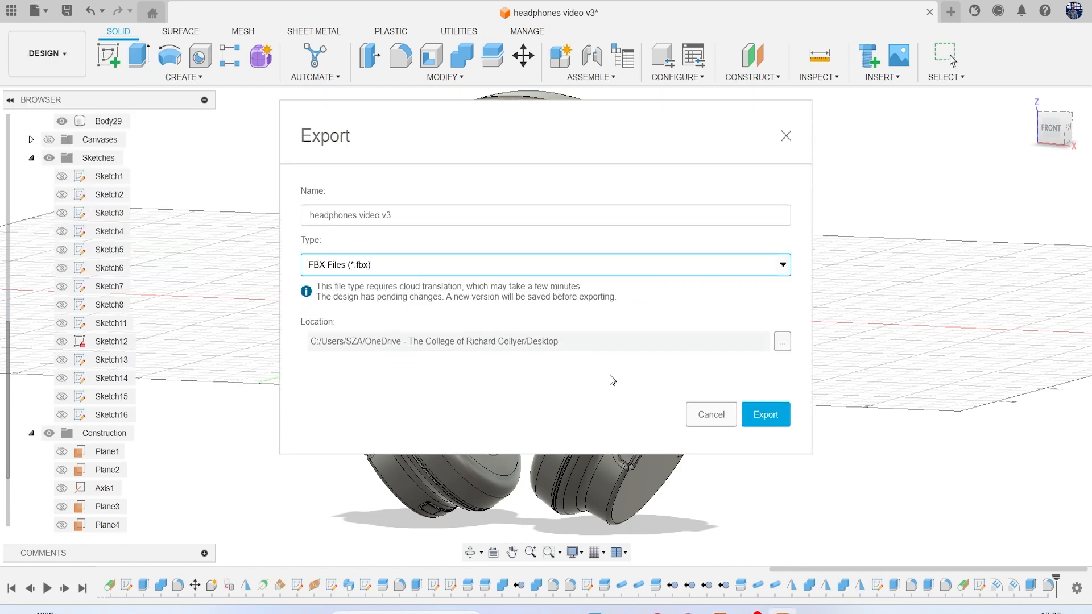
click(772, 420)
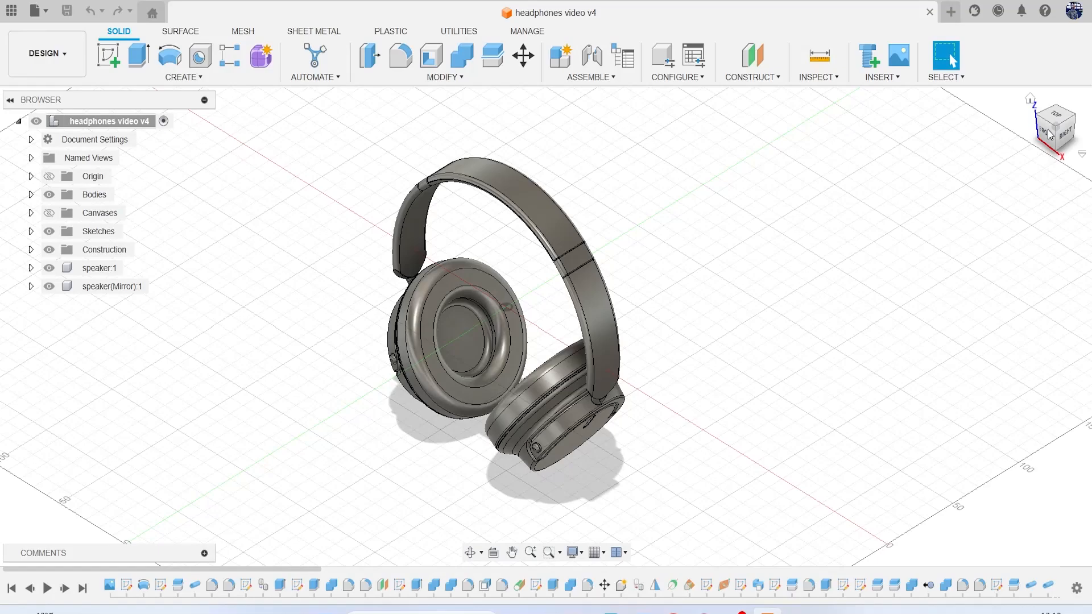
Construct a plane at -45 degrees through the inner groove edge at the lower end of the short headband segment
mouse_move(1056, 129)
mouse_down()
mouse_move(1054, 106)
mouse_move(1030, 102)
mouse_move(1083, 104)
mouse_move(1082, 134)
mouse_up()
scroll(683, 239, up, 5)
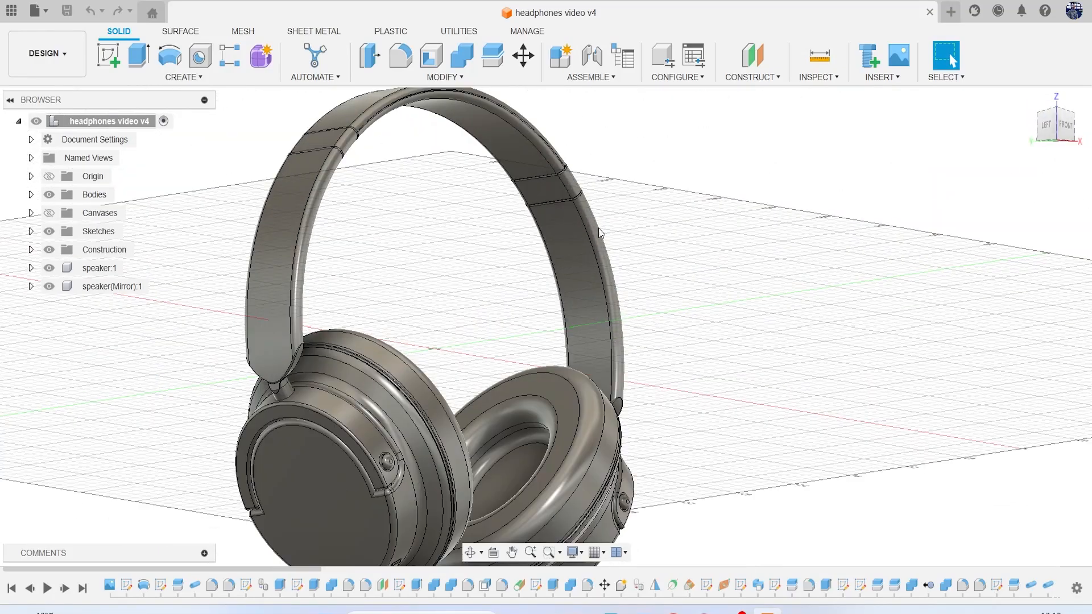
scroll(576, 179, down, 3)
scroll(552, 251, up, 8)
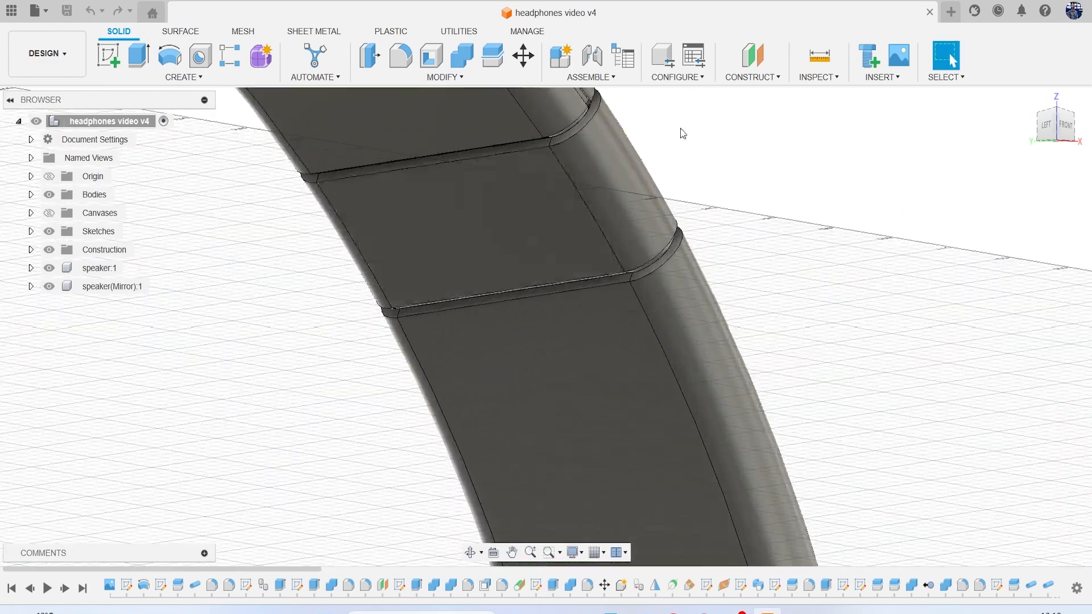
scroll(636, 233, down, 5)
click(752, 77)
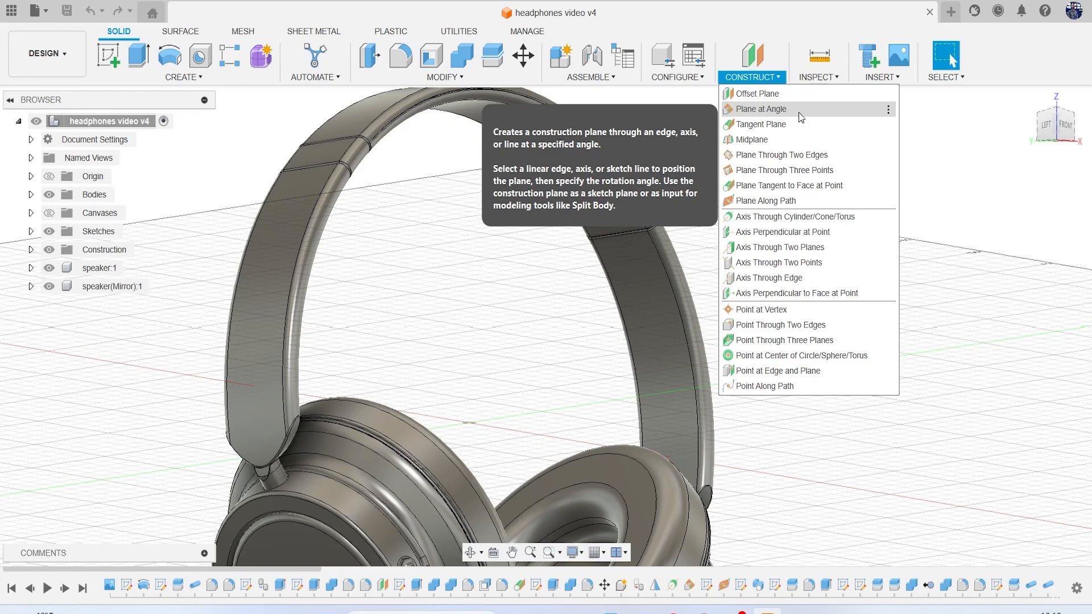
scroll(637, 231, up, 6)
click(552, 286)
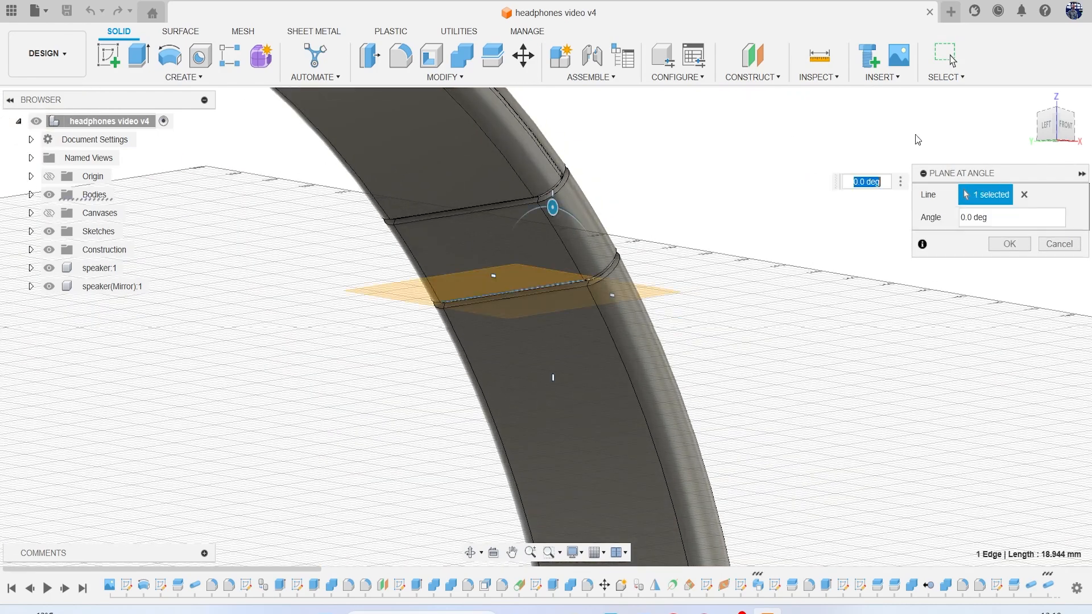
click(1063, 127)
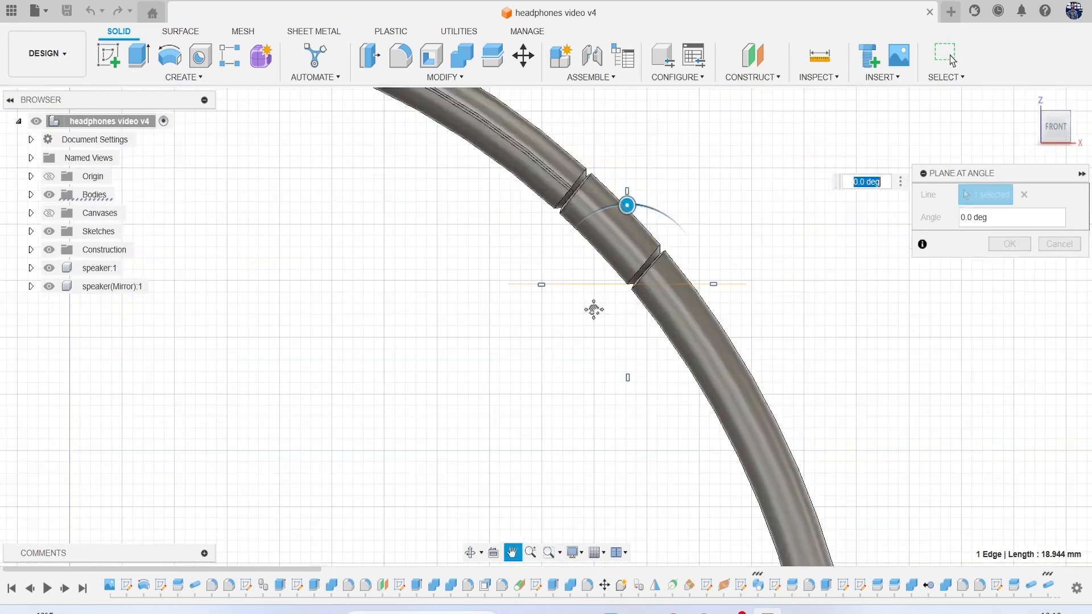
drag(607, 220, 682, 225)
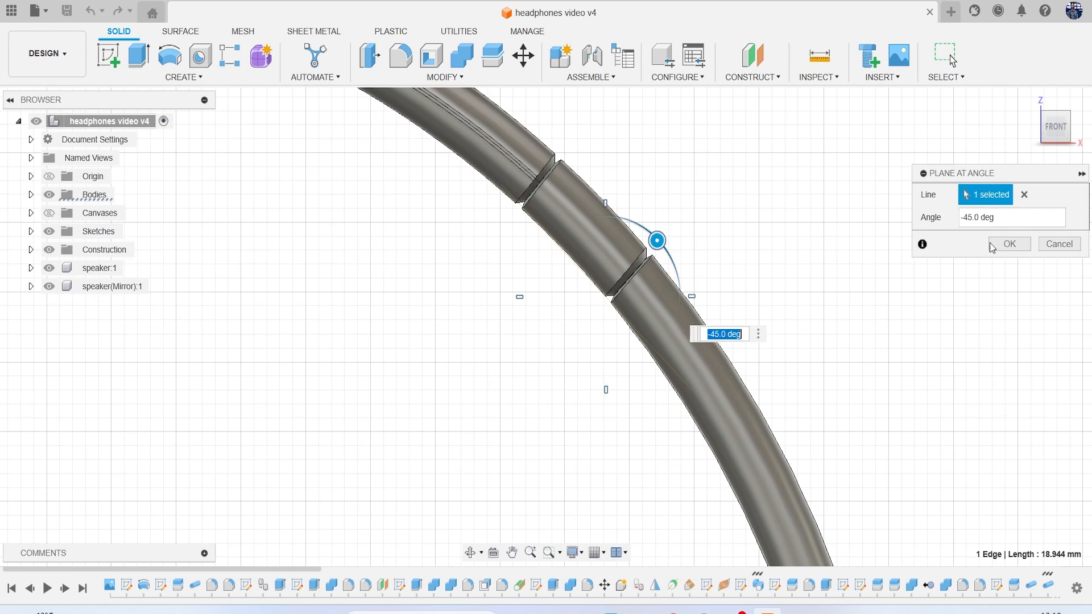
click(1009, 243)
Start a sketch on the angled plane at the short headband segment
drag(1052, 122, 1091, 128)
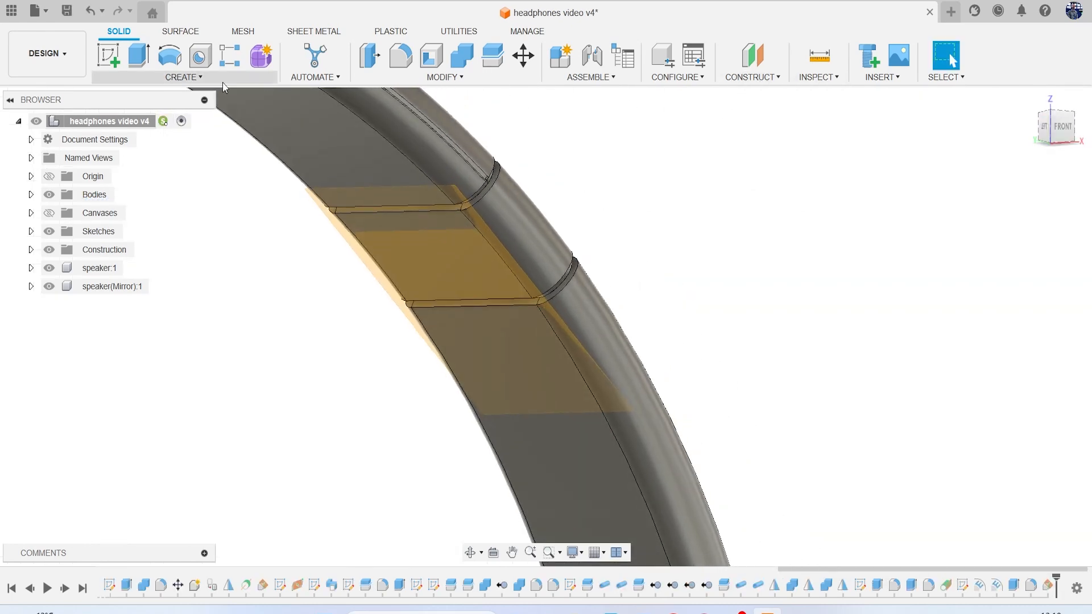
click(111, 57)
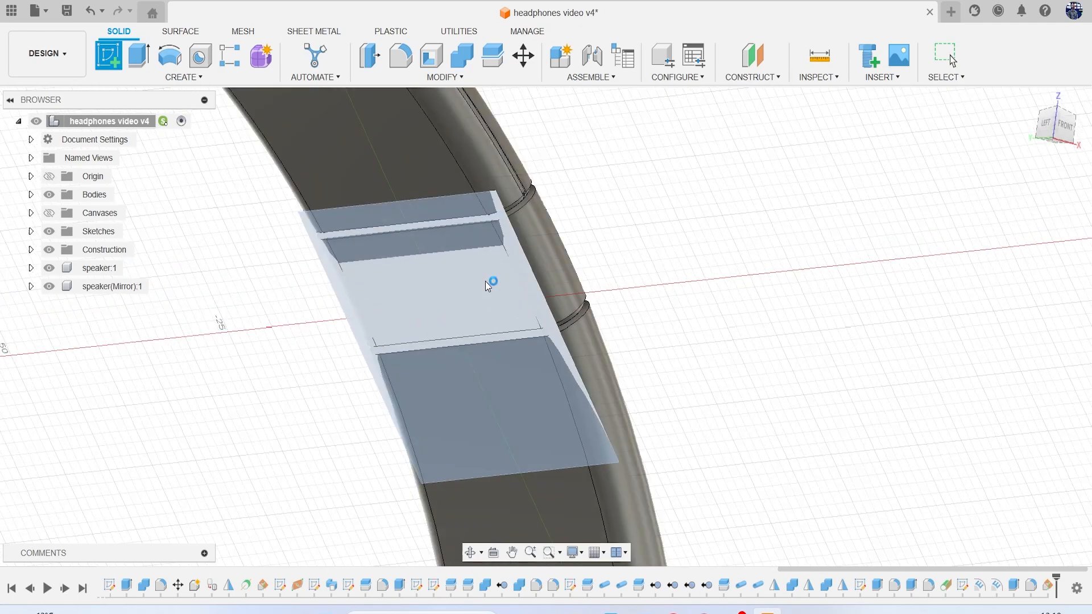
click(485, 281)
Clear the view of the headband segment by hiding Body23 and speaker(Mirror):1, keeping Body18, Body20, Body21 and Body22 shown
click(30, 195)
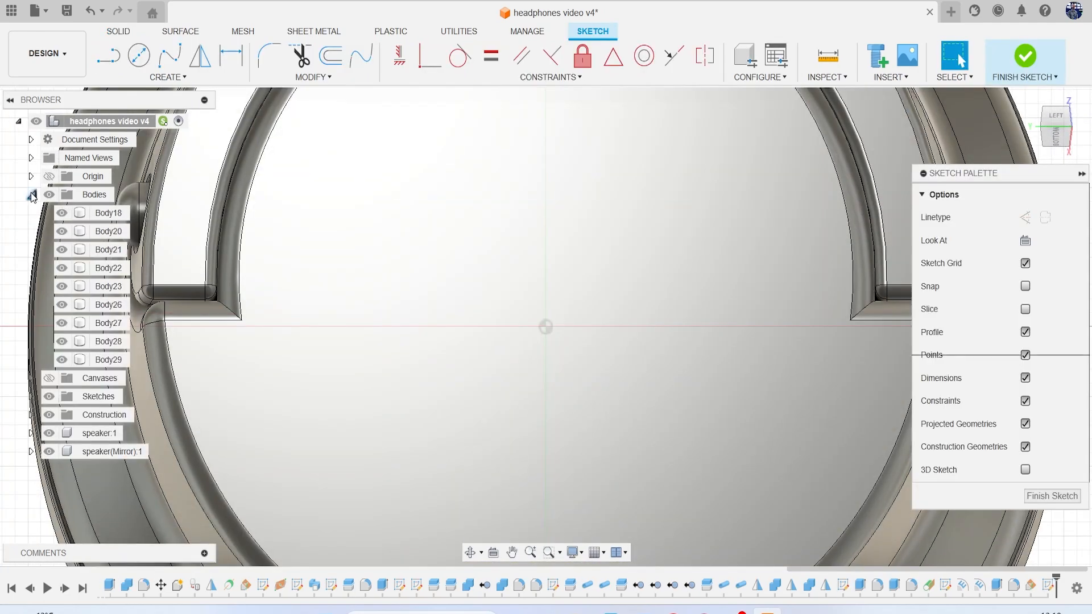
click(62, 249)
click(61, 268)
click(61, 286)
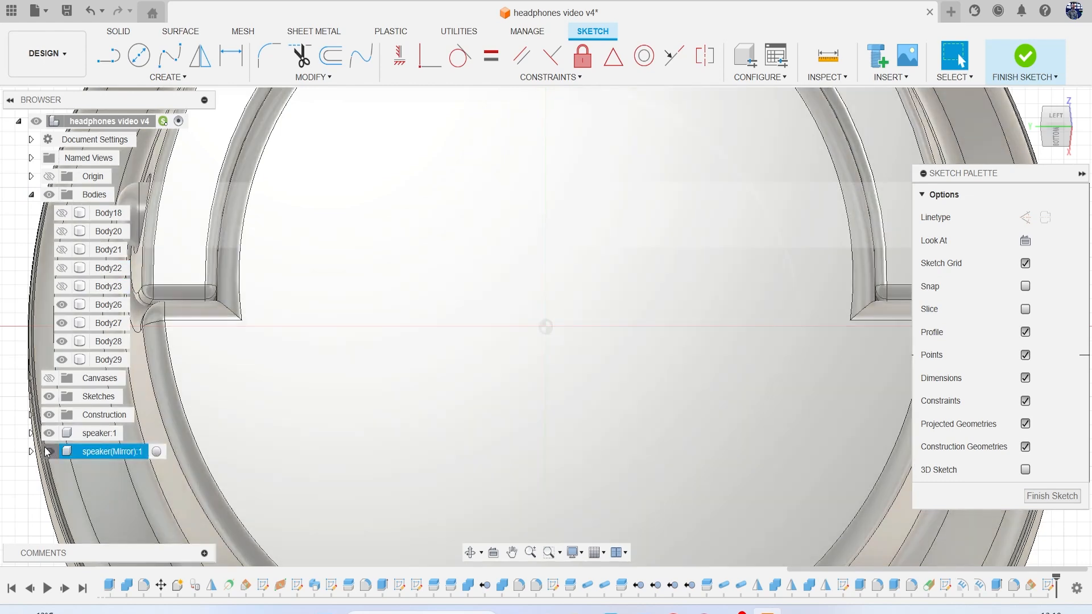
click(49, 451)
click(62, 231)
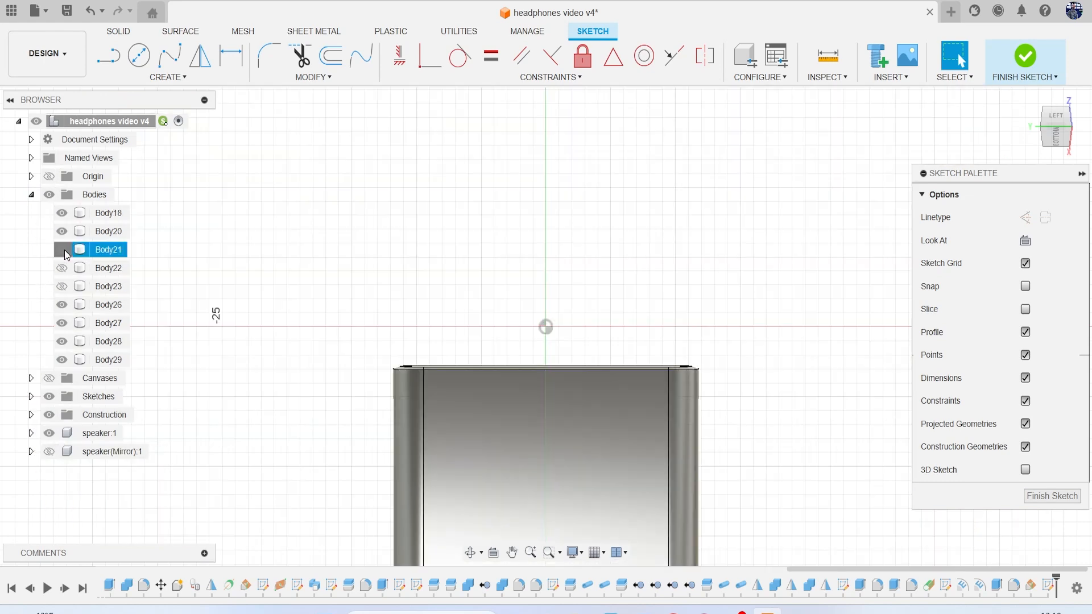
click(61, 250)
click(61, 268)
Project the inner face of the short headband segment into the sketch with the projection link on
click(438, 246)
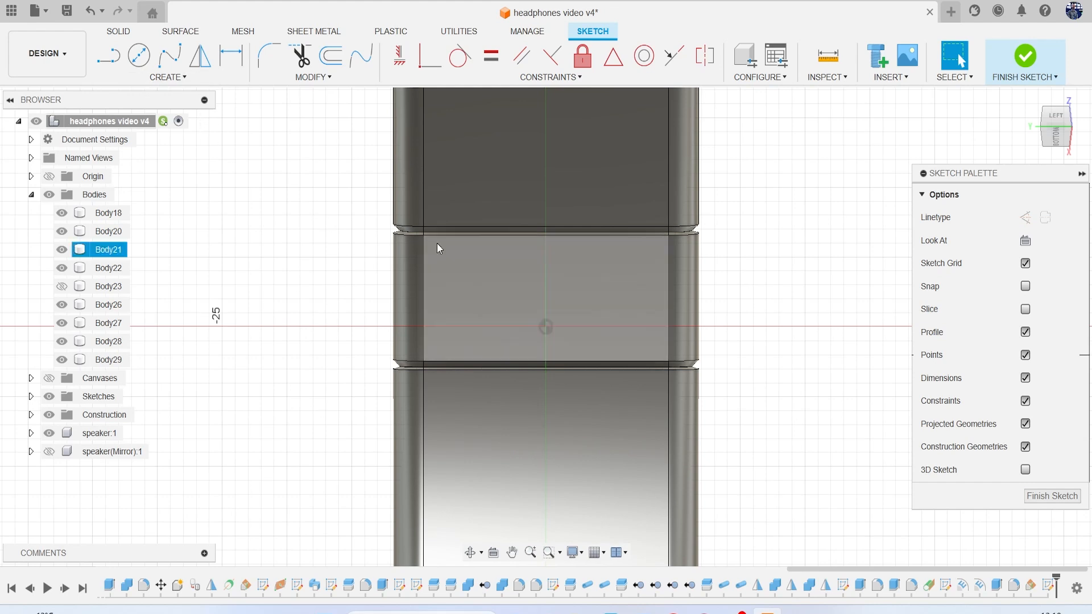
key(p)
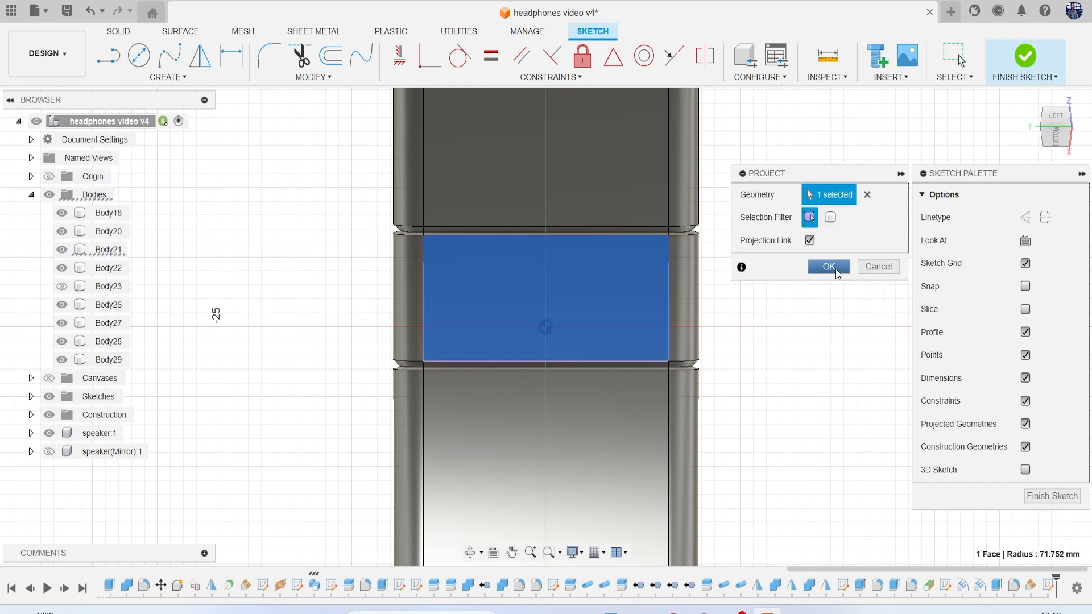
click(829, 267)
key(l)
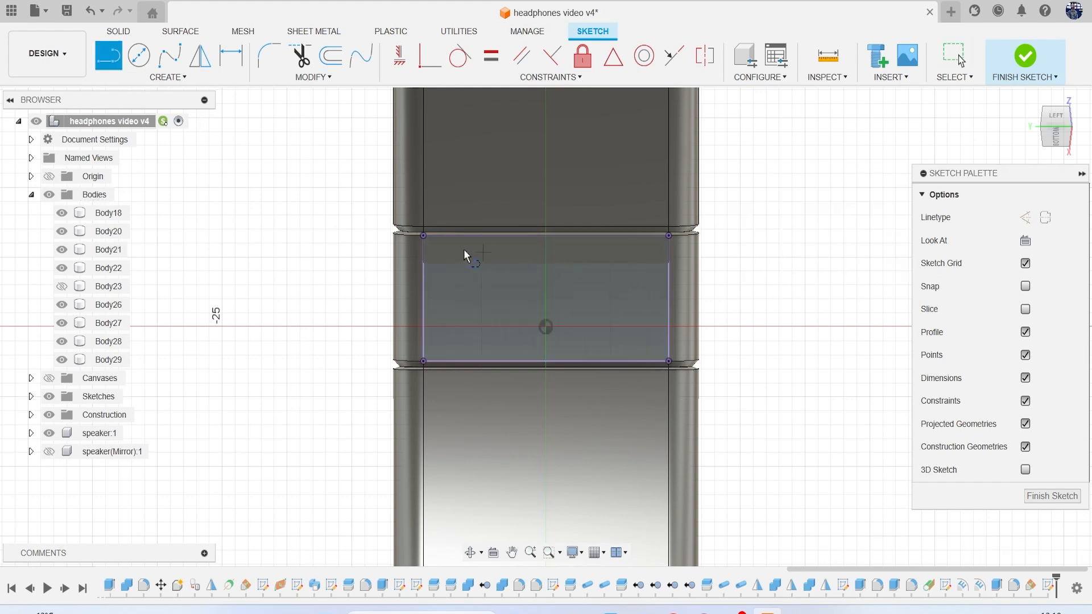
click(423, 235)
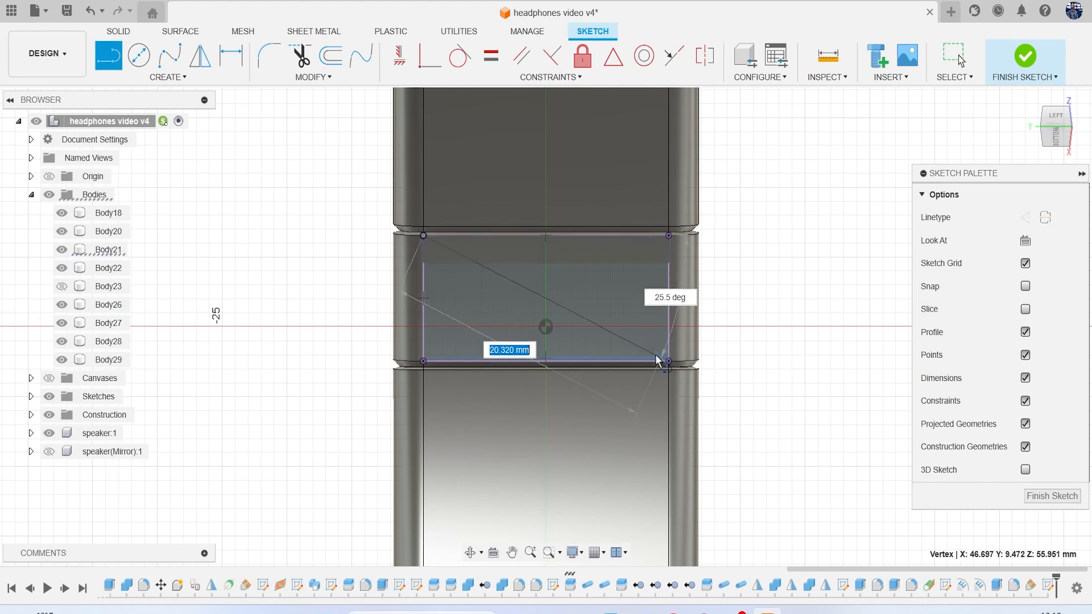
key(Escape)
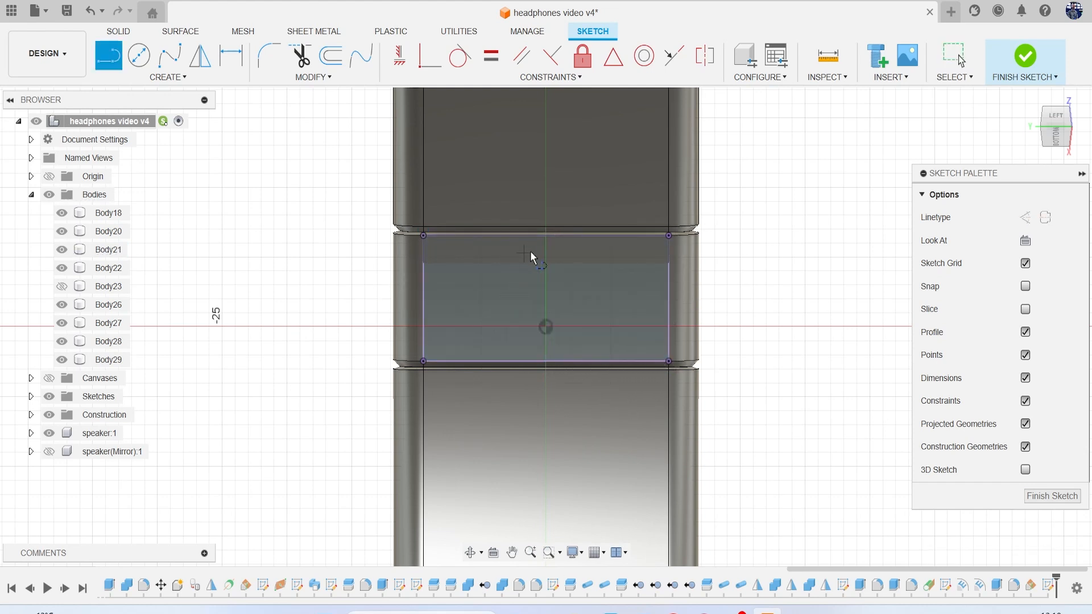
Draw a line between the midpoints of the projected rectangle's long edges and two crossing diagonals in one half
click(547, 236)
double_click(546, 361)
click(423, 235)
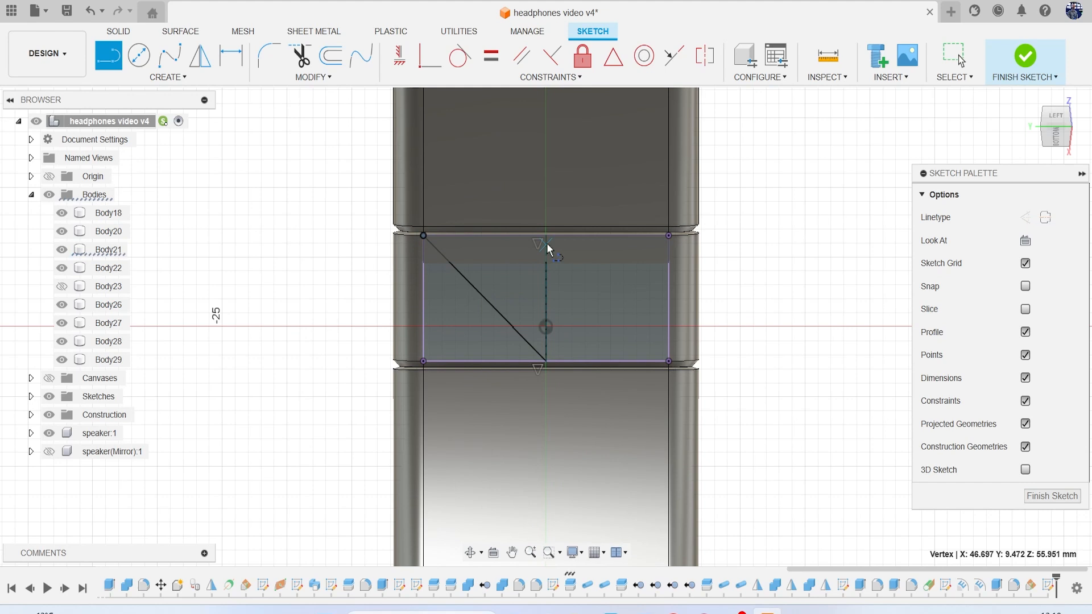
click(424, 361)
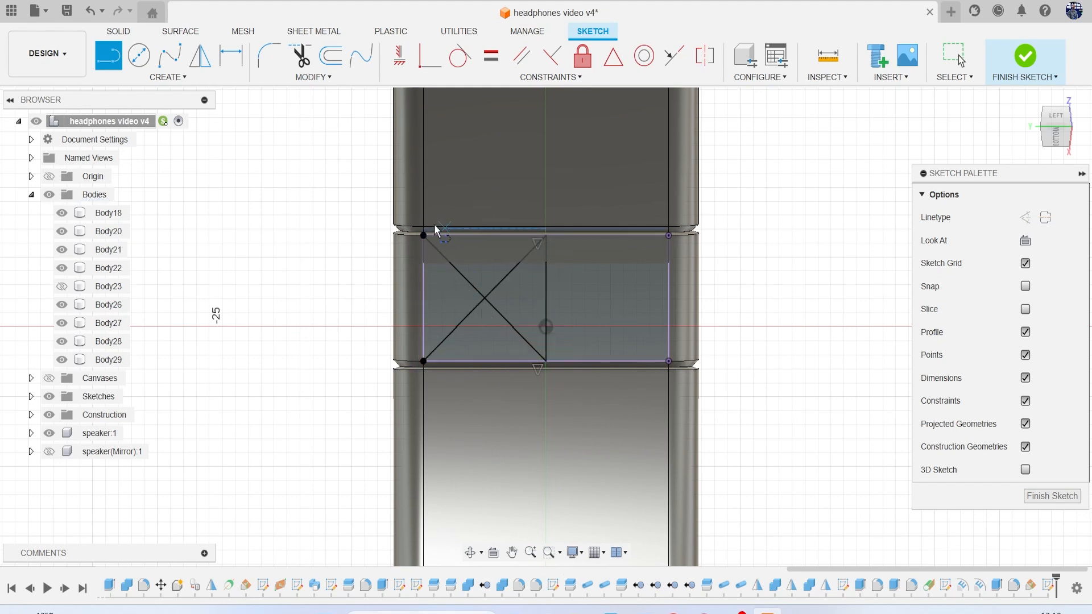
Draw a circle about 4.17 mm in diameter centred where the two diagonals cross
key(c)
scroll(455, 234, up, 2)
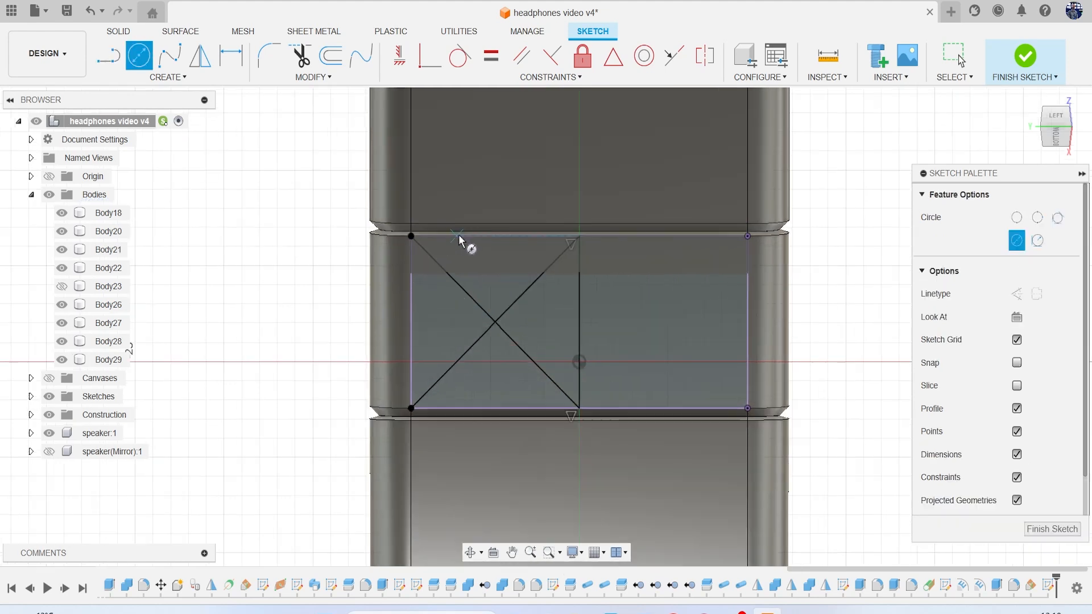
click(495, 322)
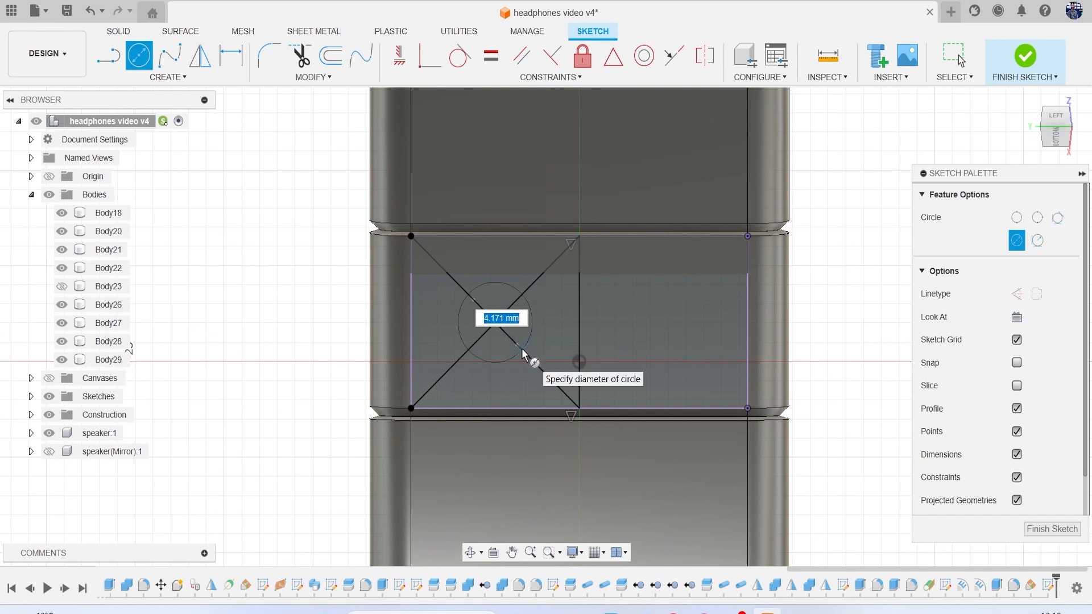
click(523, 351)
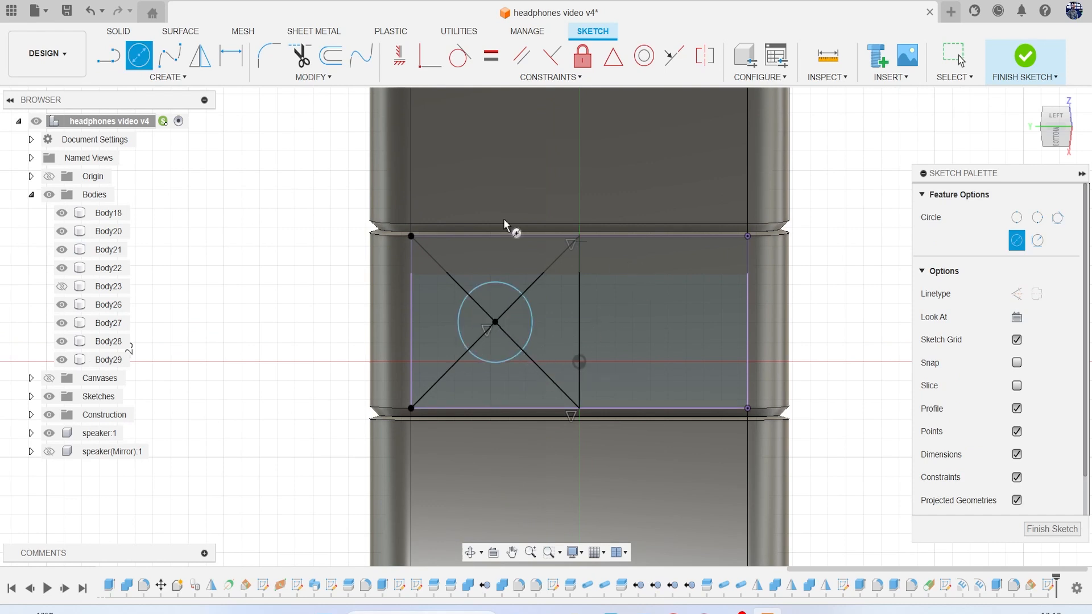
Mirror the circle across the rectangle's centre line into the other half
click(168, 77)
click(123, 263)
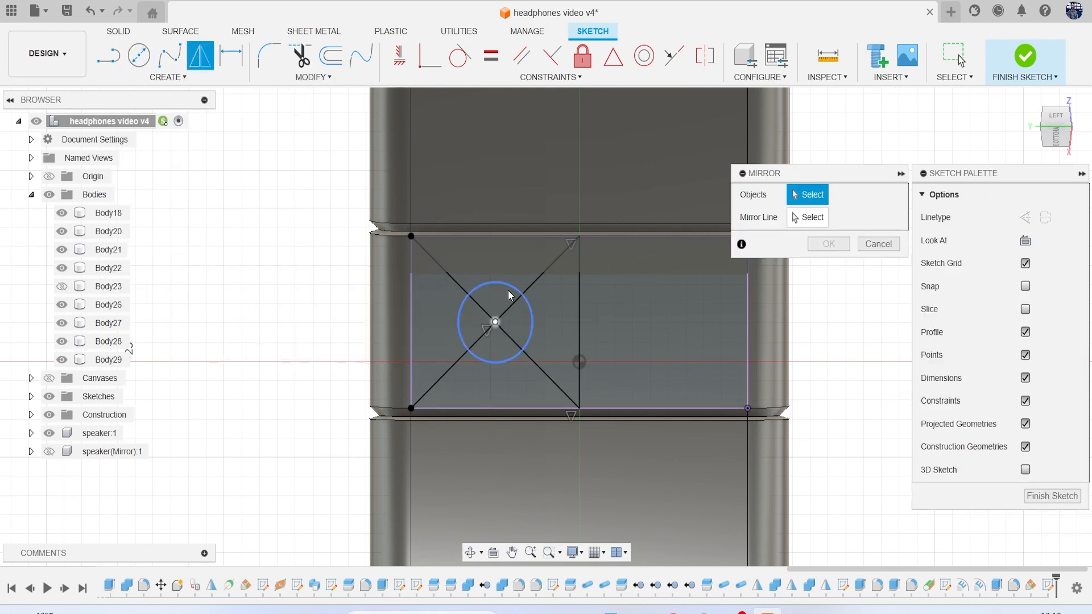
click(522, 290)
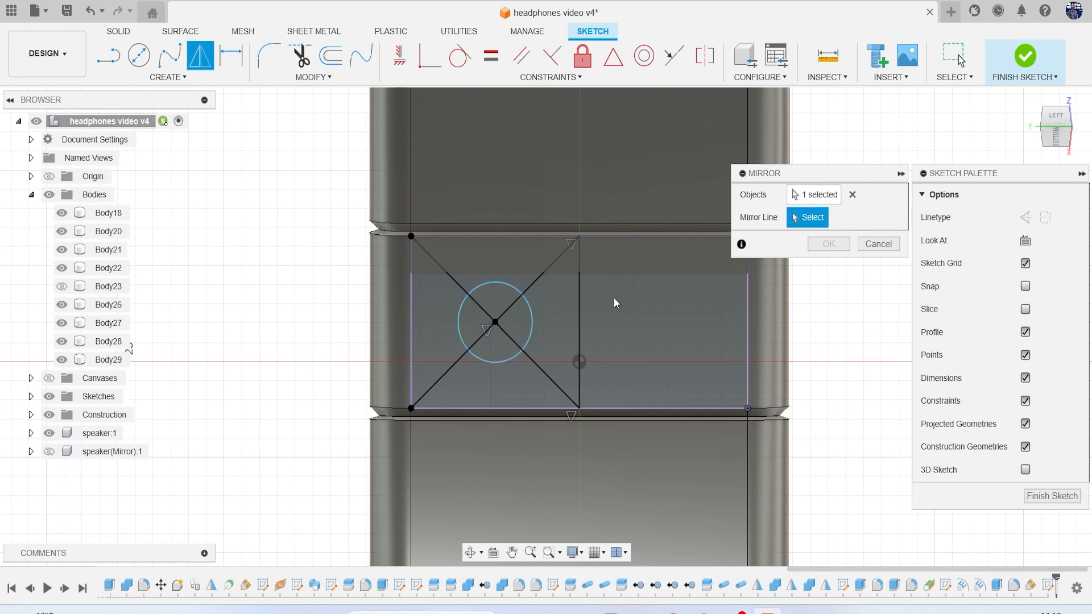
click(579, 316)
click(821, 245)
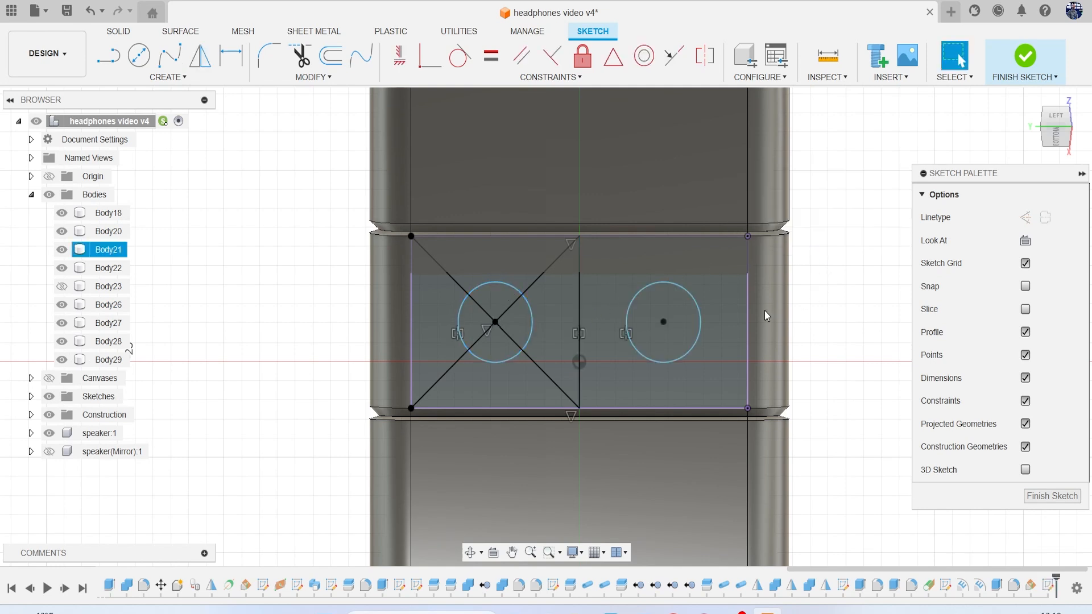
Extrude both circles as a cut about 0.955 mm deep into the short headband segment
key(e)
click(517, 324)
click(496, 302)
click(482, 315)
click(501, 347)
click(658, 320)
scroll(747, 307, down, 2)
drag(1056, 140, 1027, 147)
drag(599, 341, 607, 326)
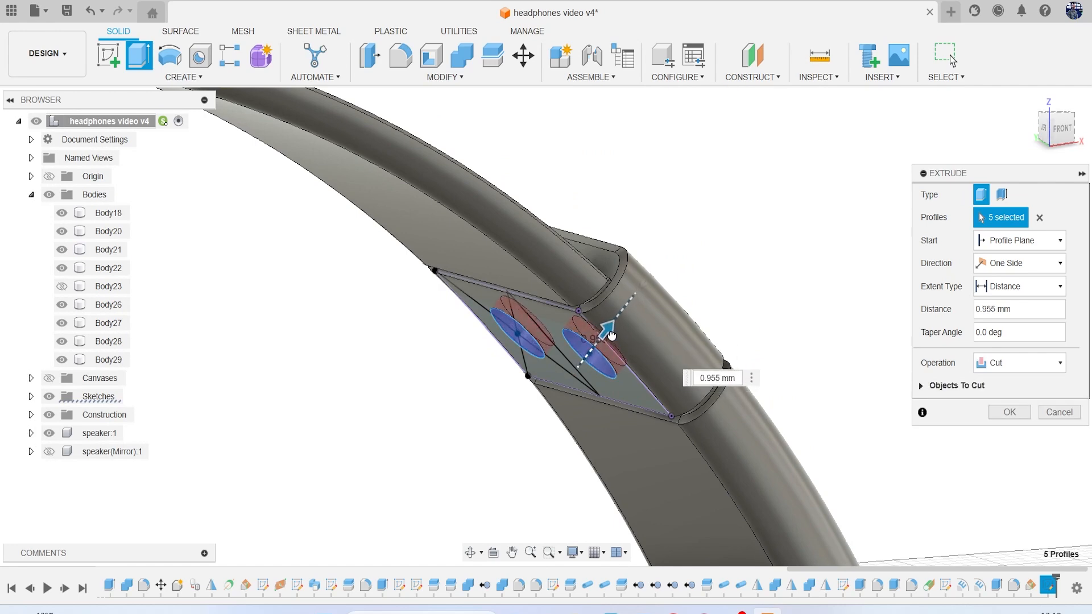
scroll(625, 333, down, 3)
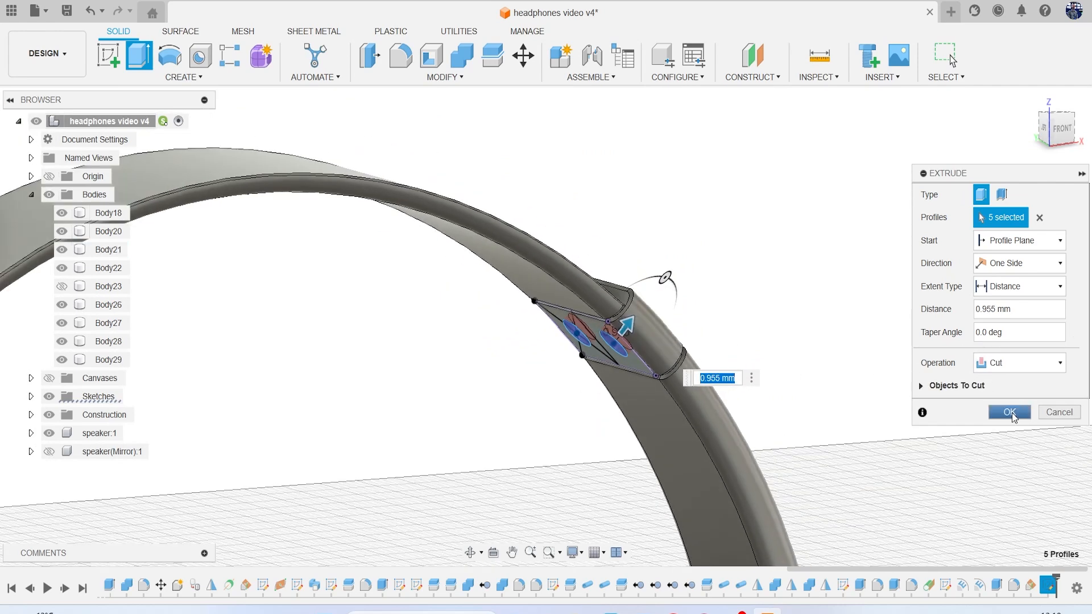
click(1009, 412)
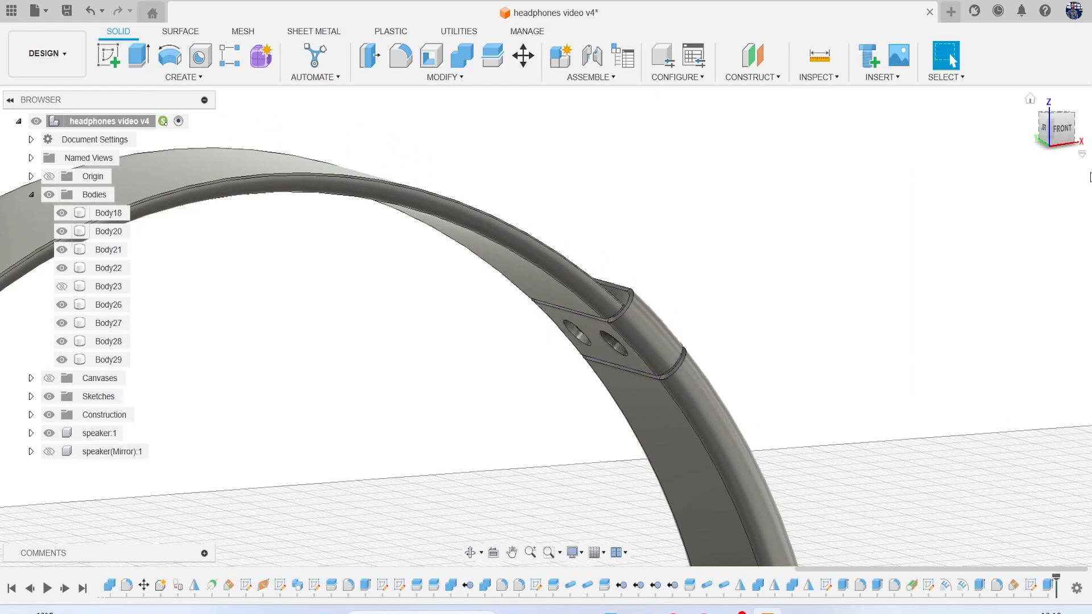
Fillet the rim edges of both circular recesses with a radius of about 0.257 mm
drag(1056, 146, 1085, 109)
scroll(616, 391, up, 4)
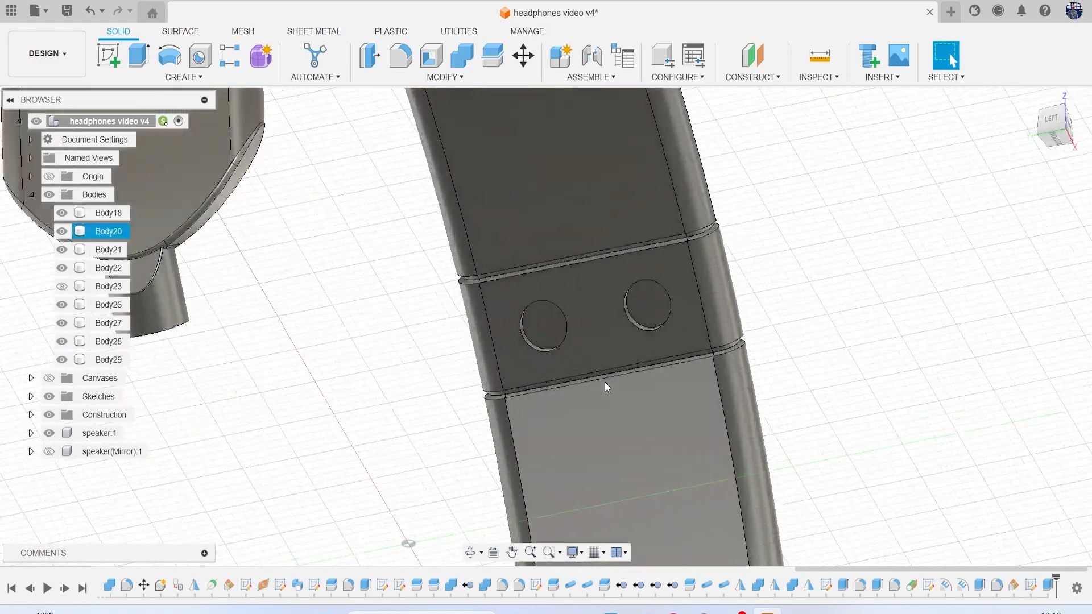
click(528, 308)
click(853, 170)
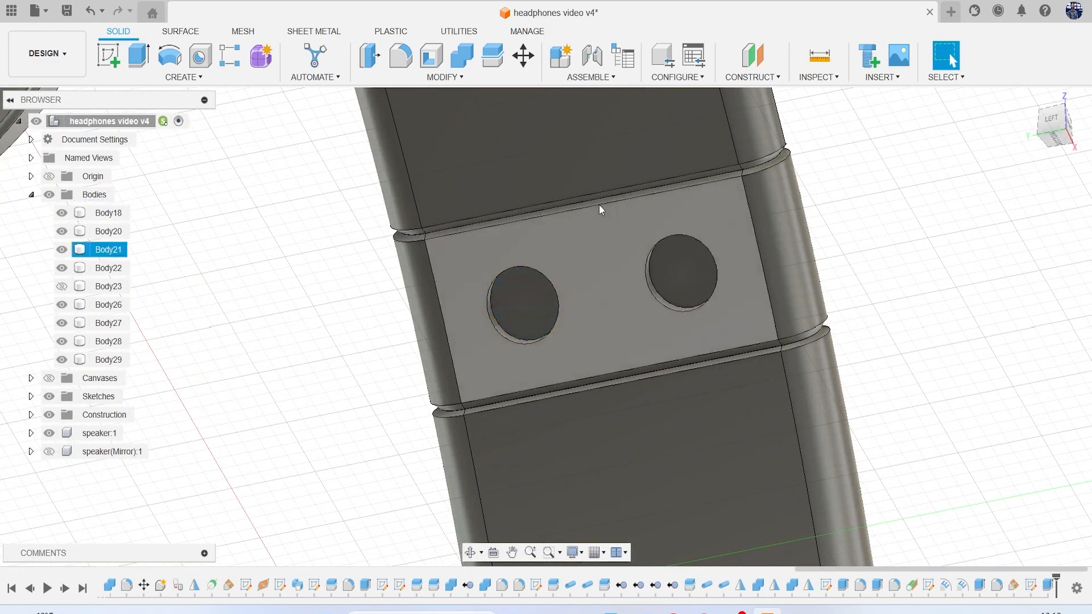
key(f)
click(525, 265)
click(649, 256)
scroll(604, 256, up, 2)
drag(717, 237, 719, 233)
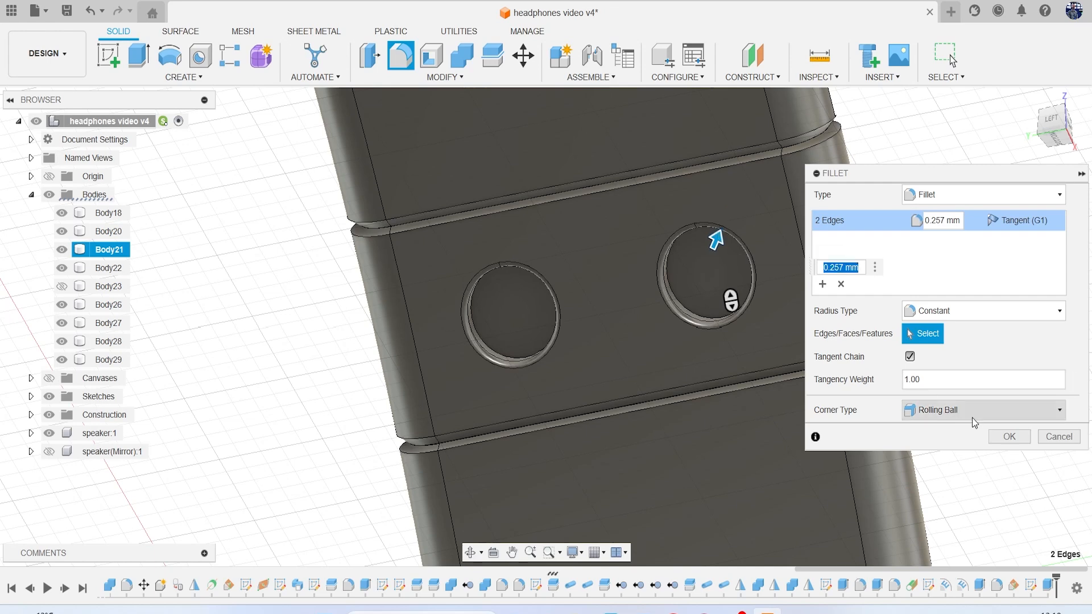
click(1009, 437)
Extrude the floor face of the left recess about 1.384 mm as a new body
key(e)
click(509, 328)
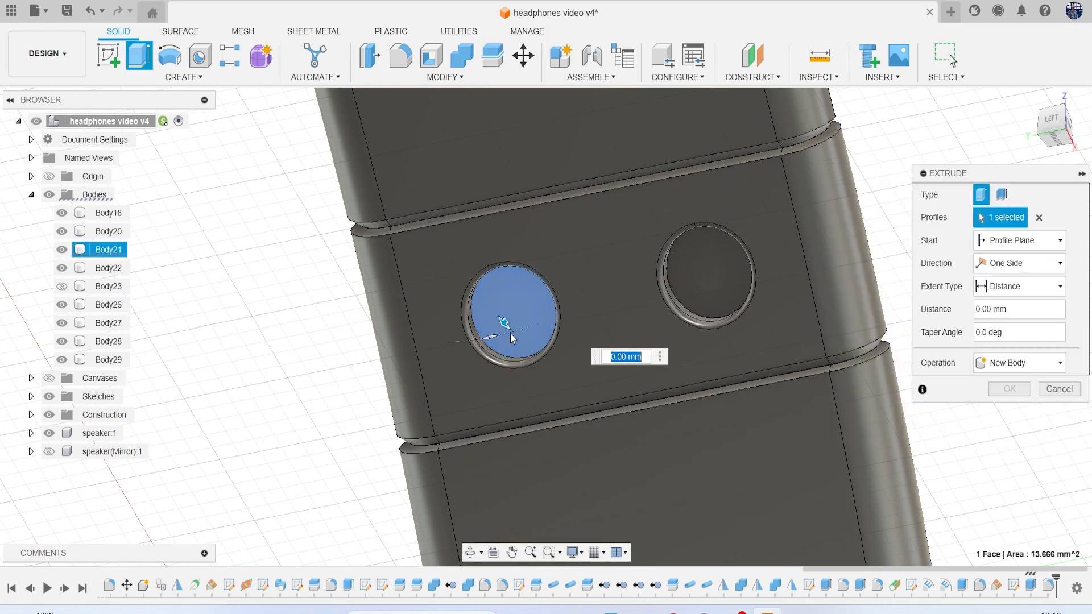
drag(509, 326, 496, 329)
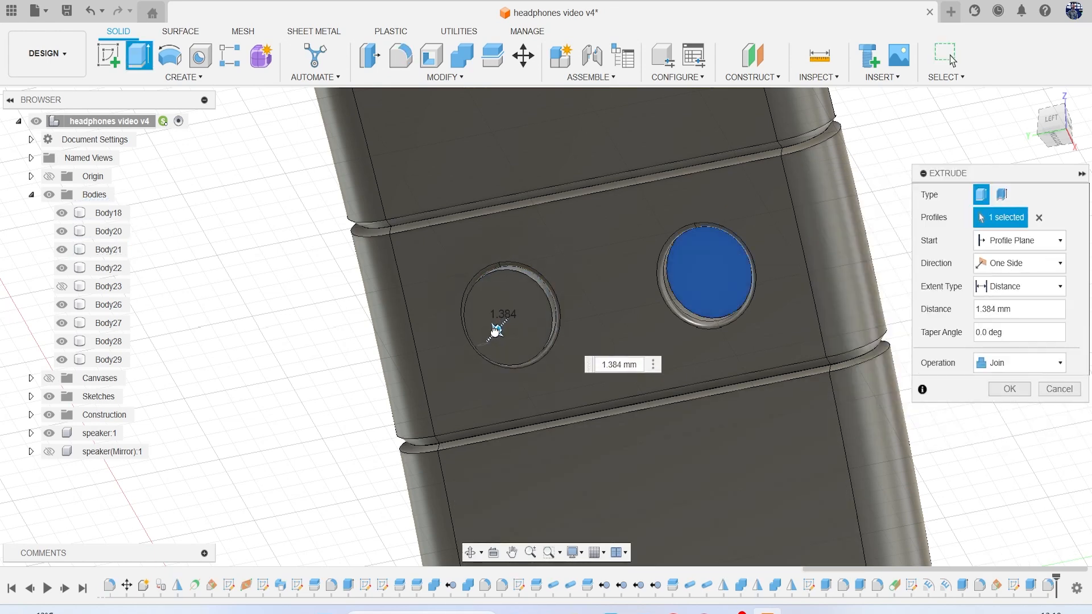
click(1018, 363)
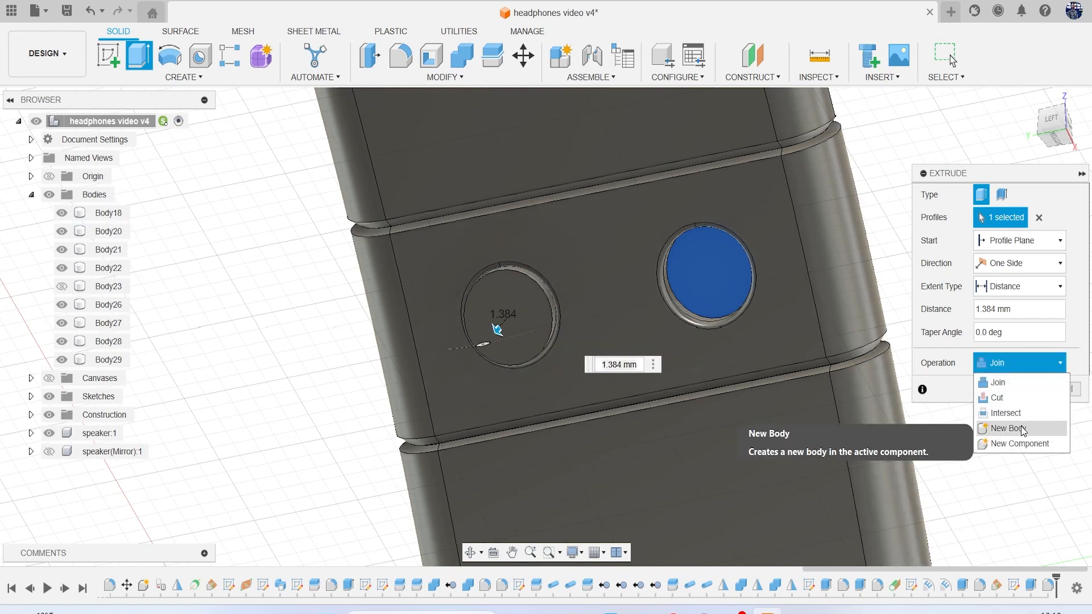
click(1021, 428)
click(1010, 389)
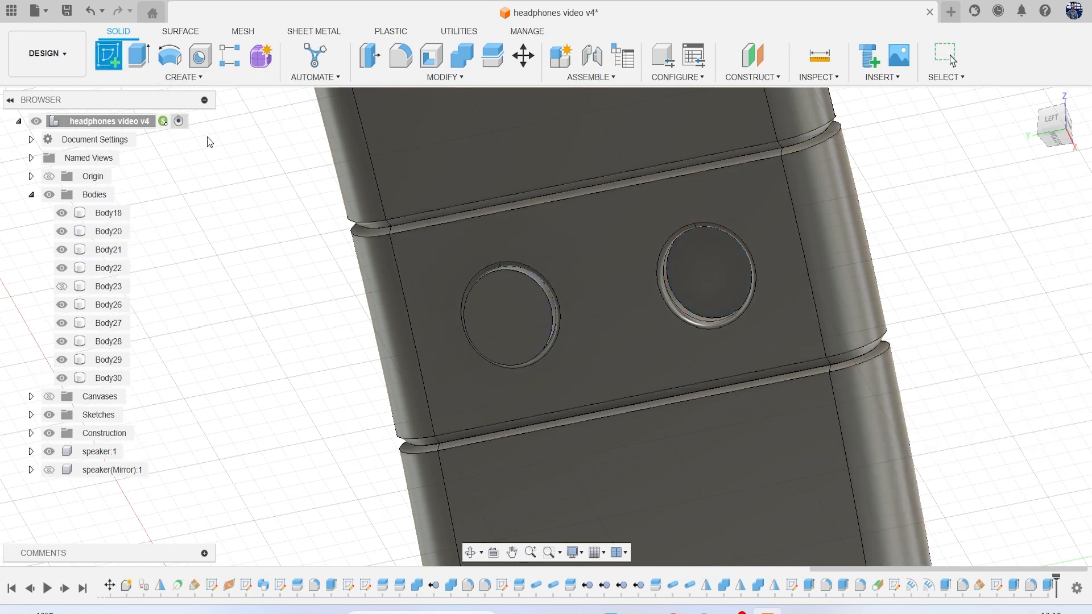
Start a sketch on the new round body's top face and project that face with the projection link on
click(504, 320)
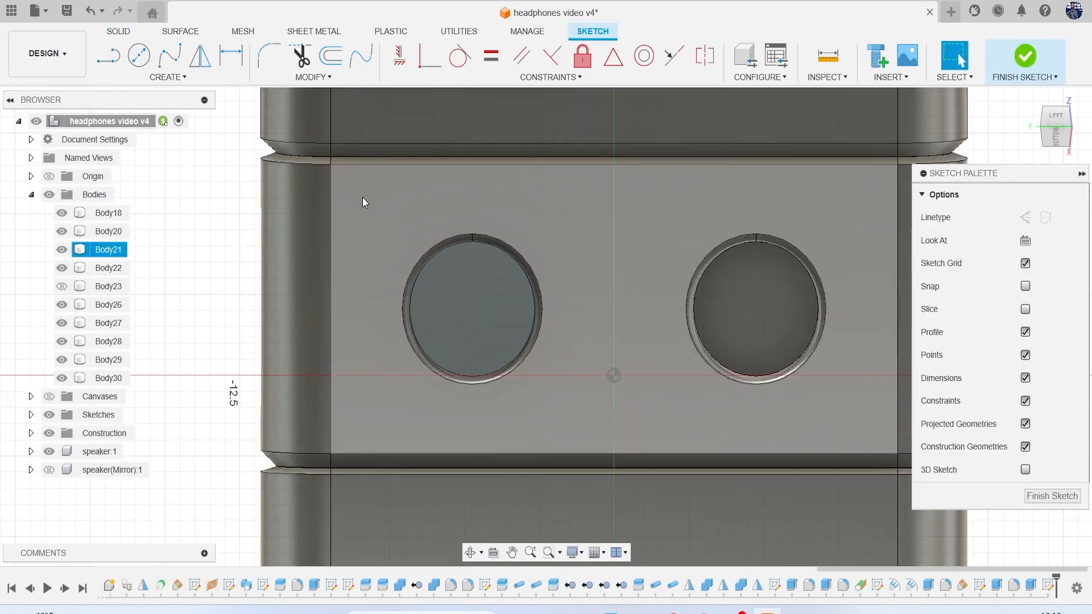
key(p)
click(455, 286)
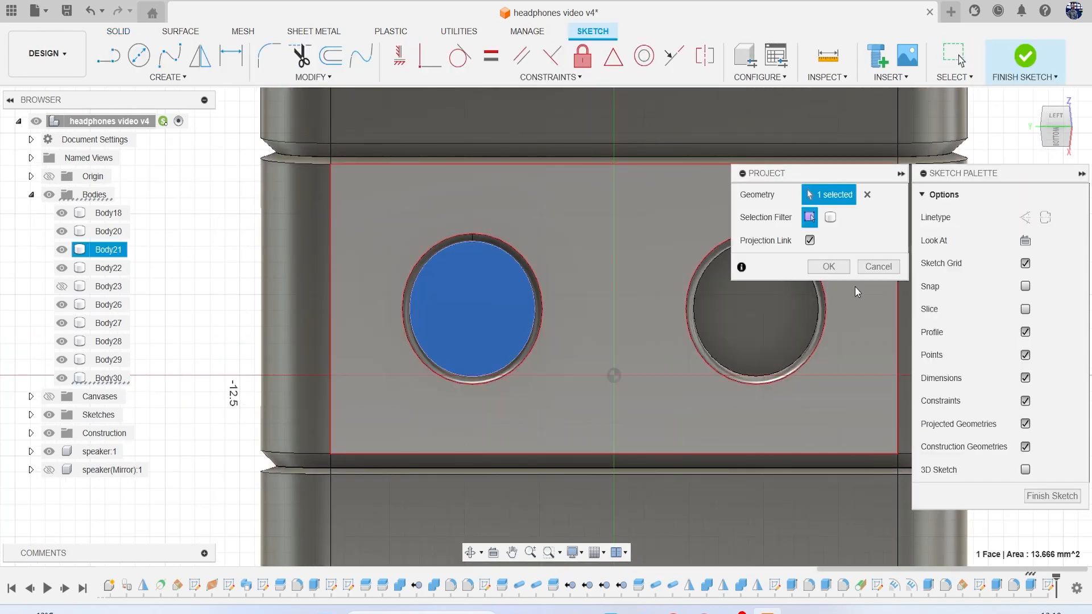
click(829, 266)
Draw four lines from the projected circle's centre to its rim, forming a horizontal and vertical cross
scroll(490, 303, up, 3)
key(l)
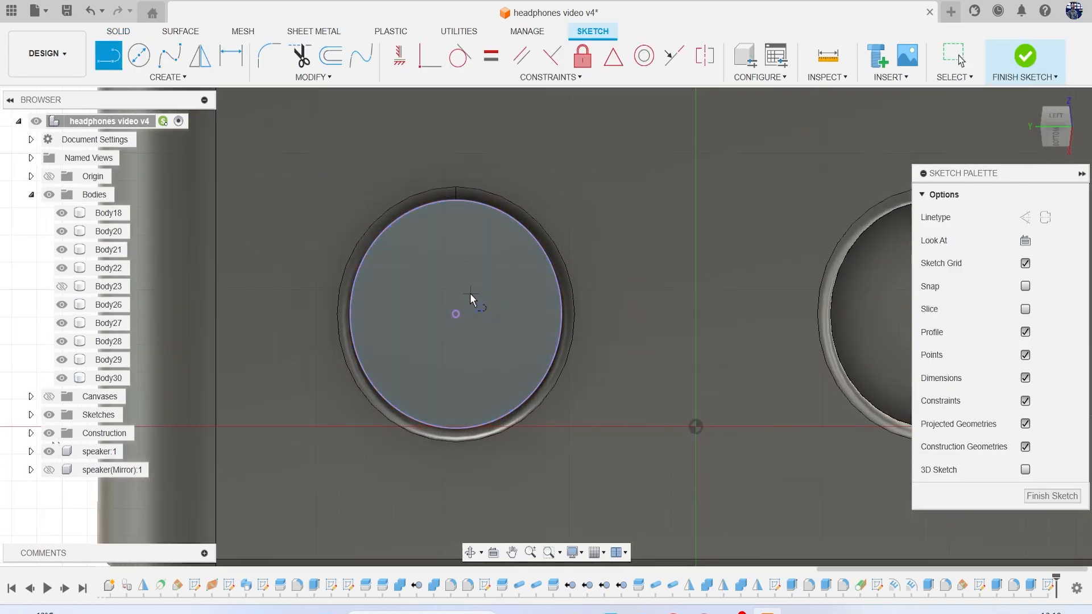
double_click(561, 315)
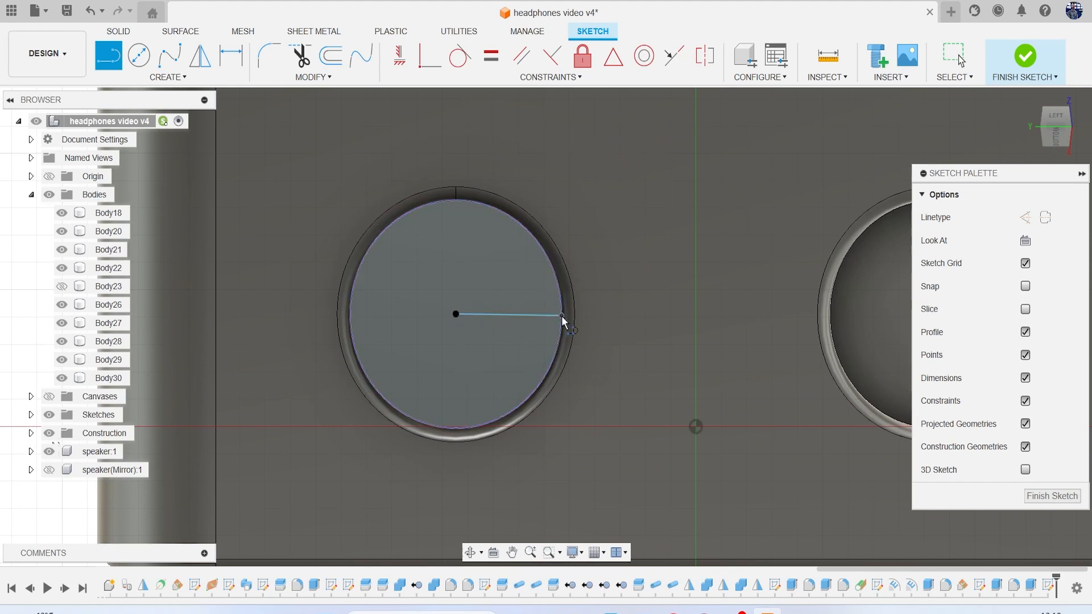
double_click(349, 314)
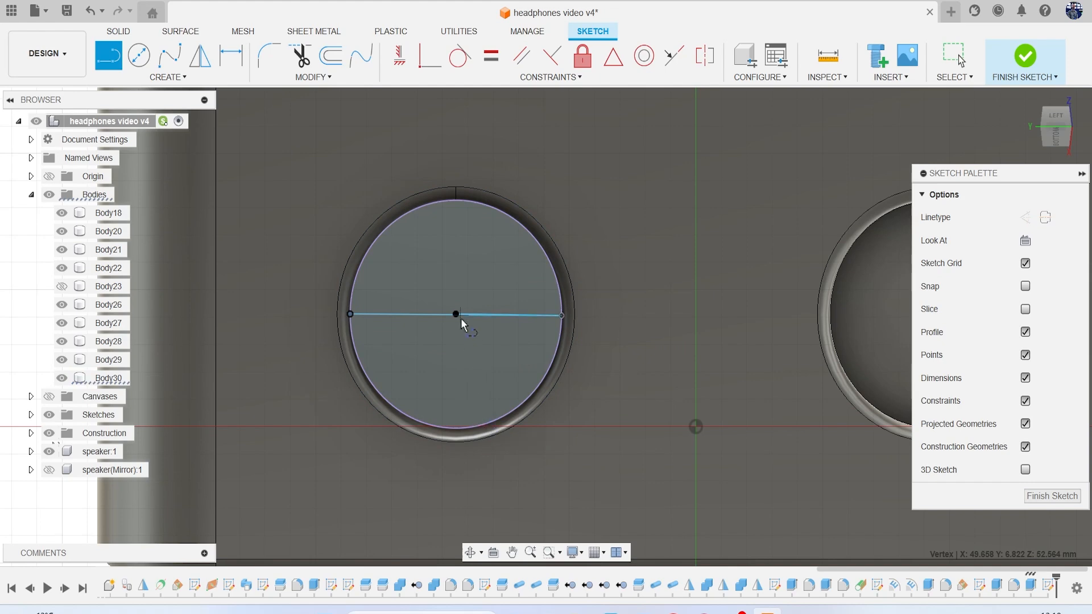
double_click(456, 200)
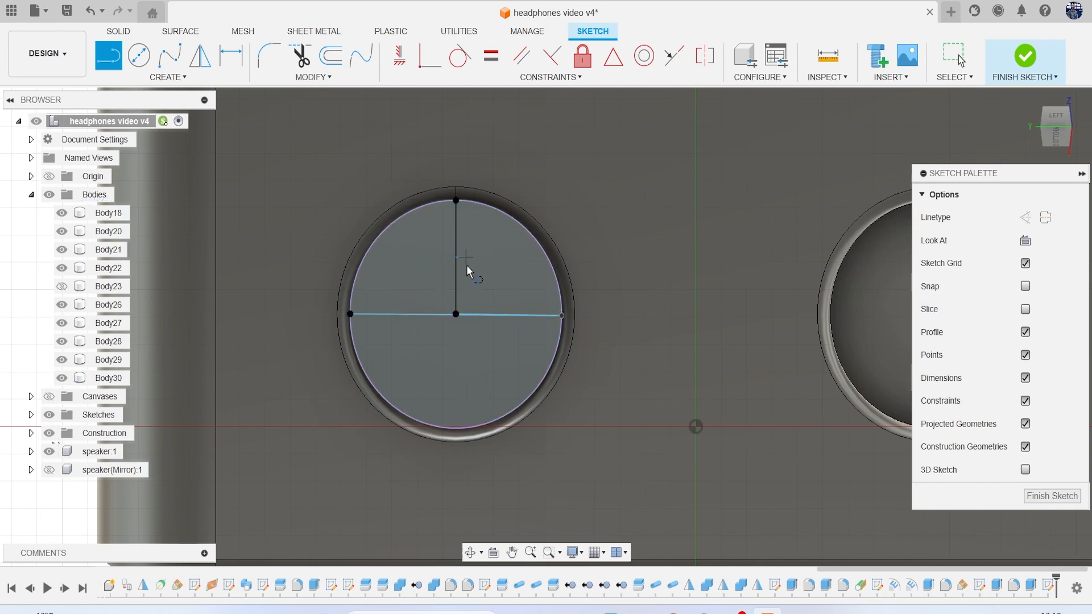
click(456, 314)
double_click(455, 428)
Offset the cross's upper vertical line by 0.5 mm to each side
click(332, 61)
click(456, 261)
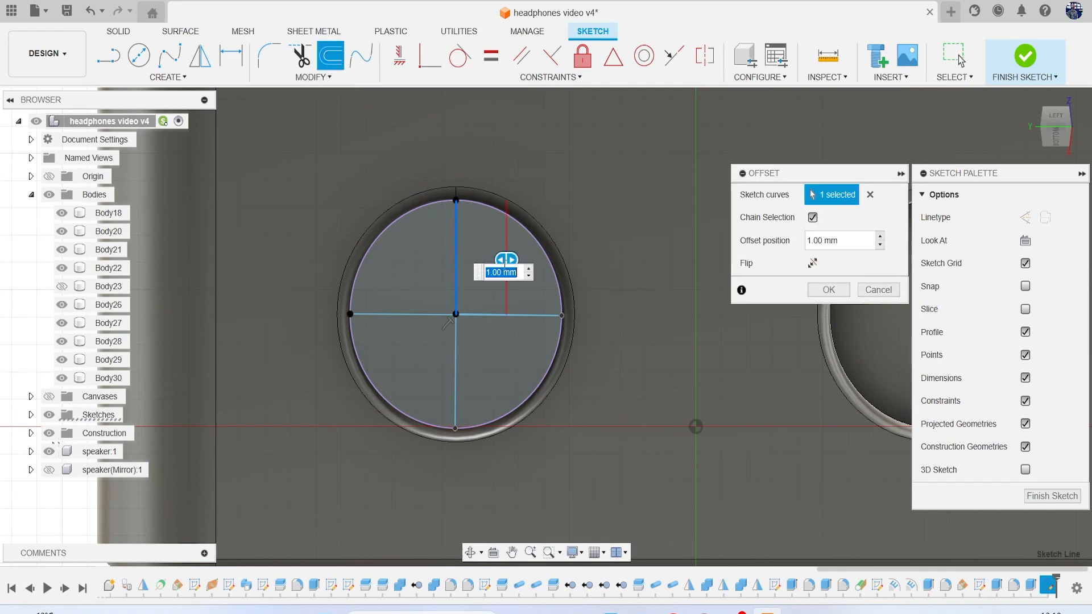
drag(509, 259, 490, 262)
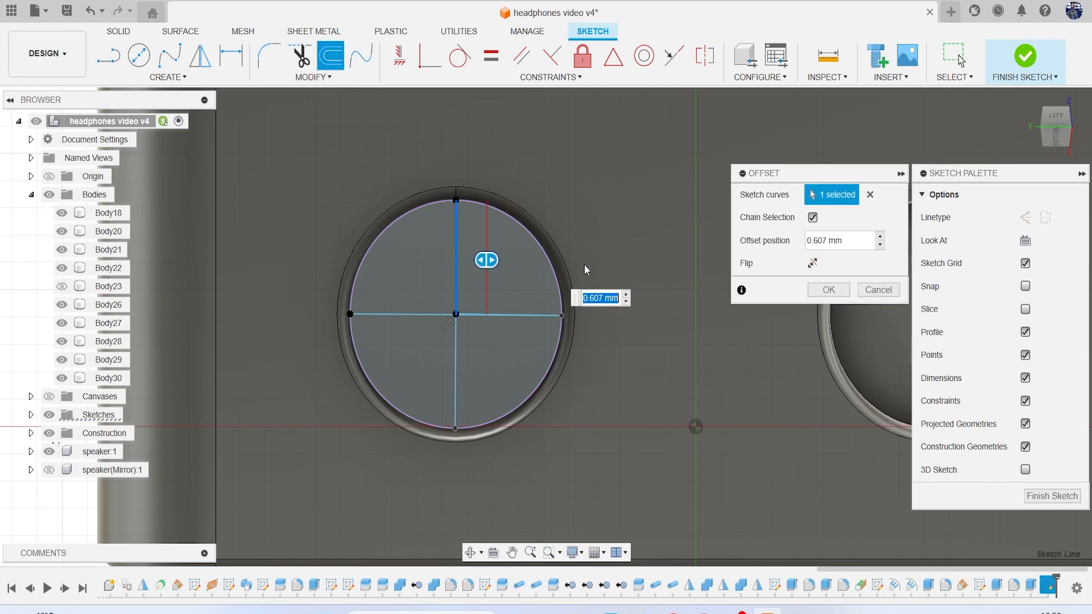
text(0.5)
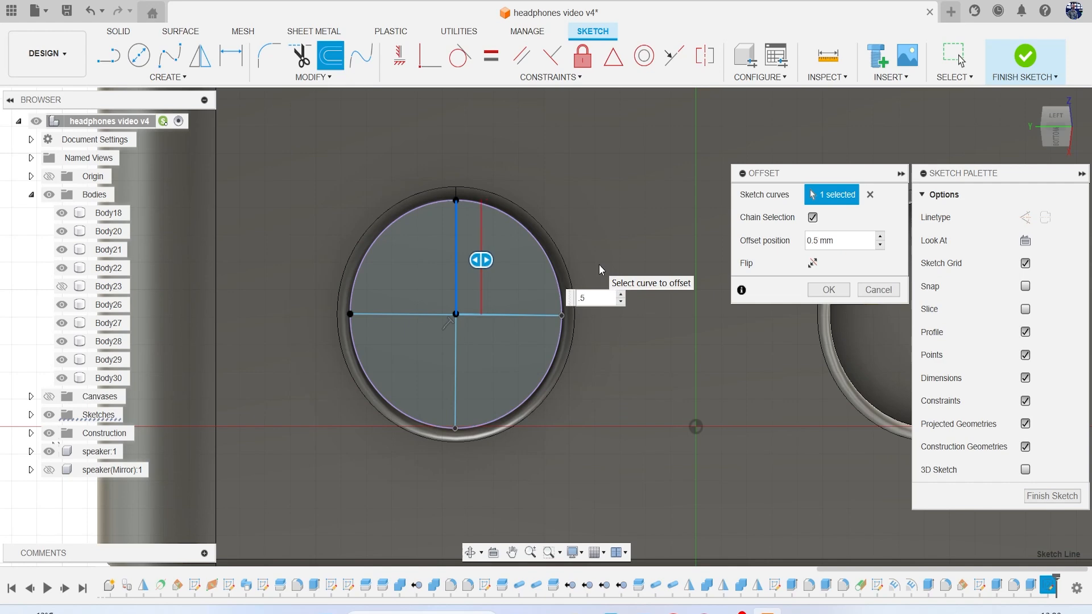
key(Return)
click(329, 56)
click(456, 265)
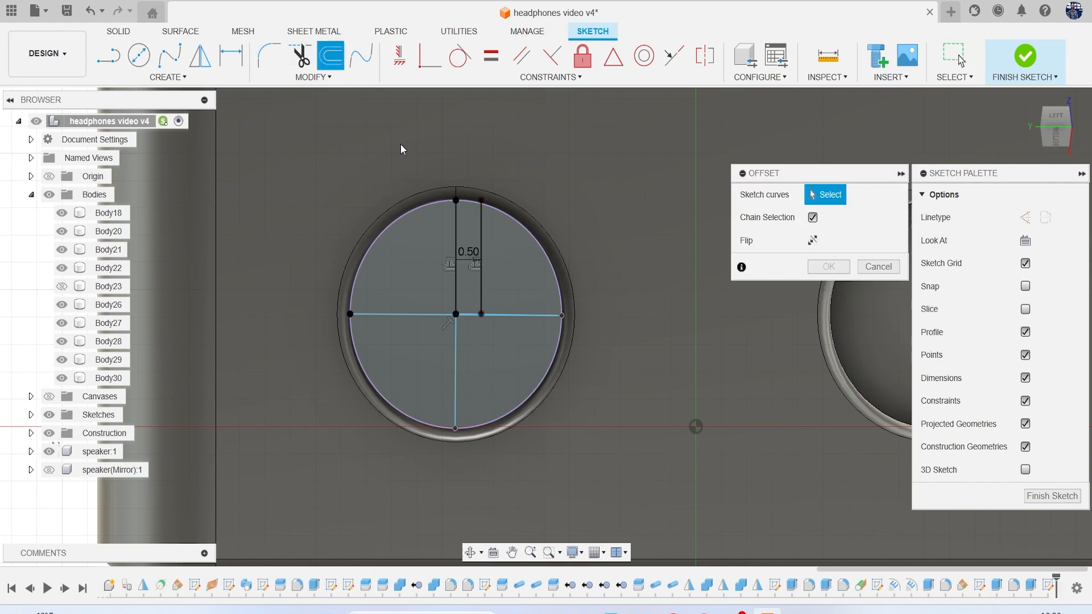
text(-0.5)
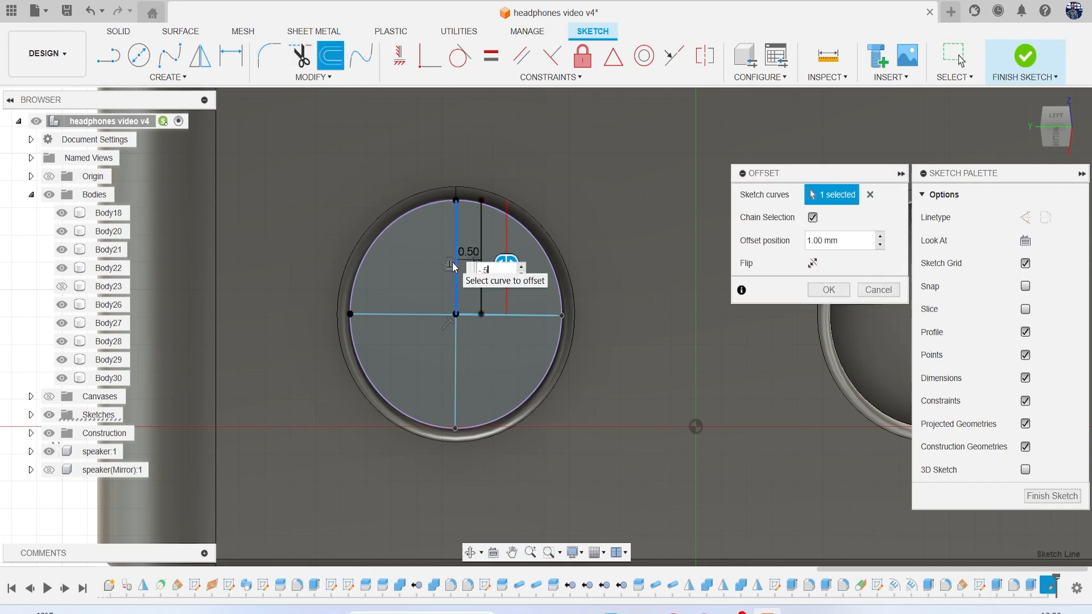
key(Return)
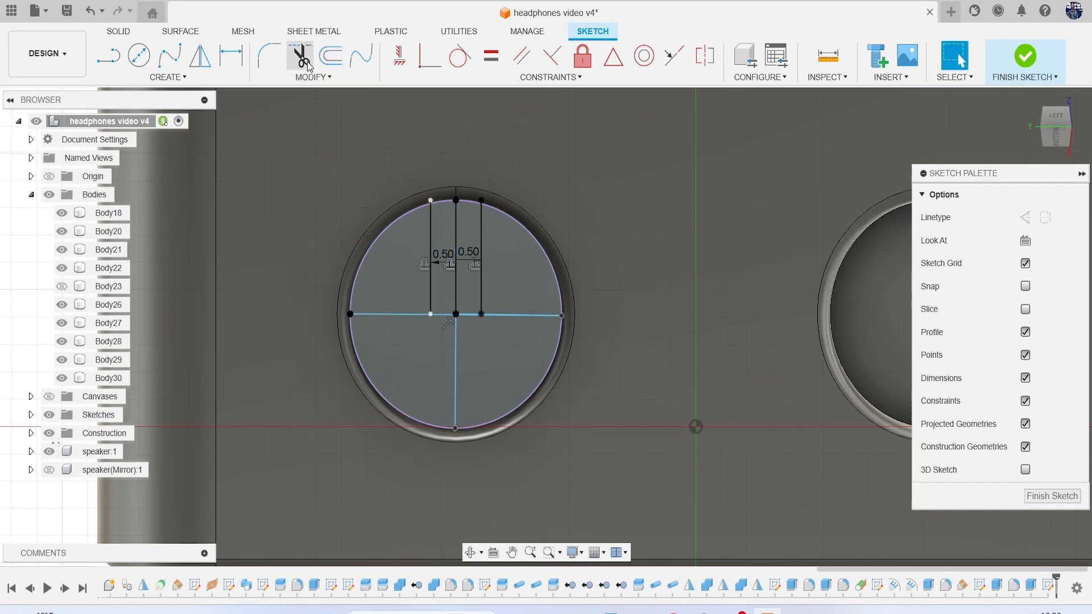
Offset the cross's lower vertical line by 0.5 mm to each side with chain selection off
click(328, 69)
click(455, 363)
text(5)
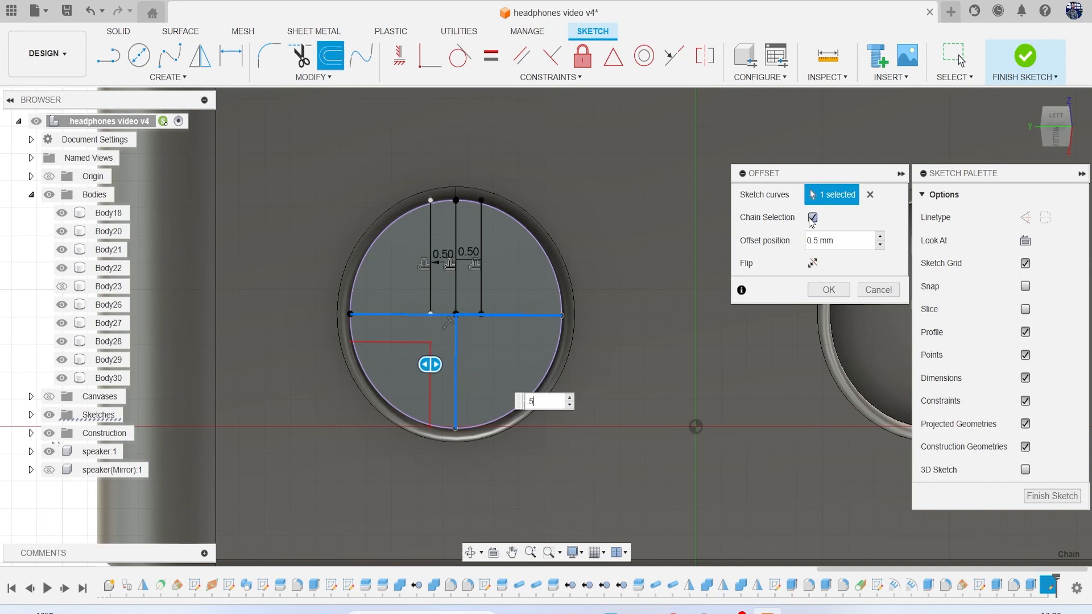
click(415, 314)
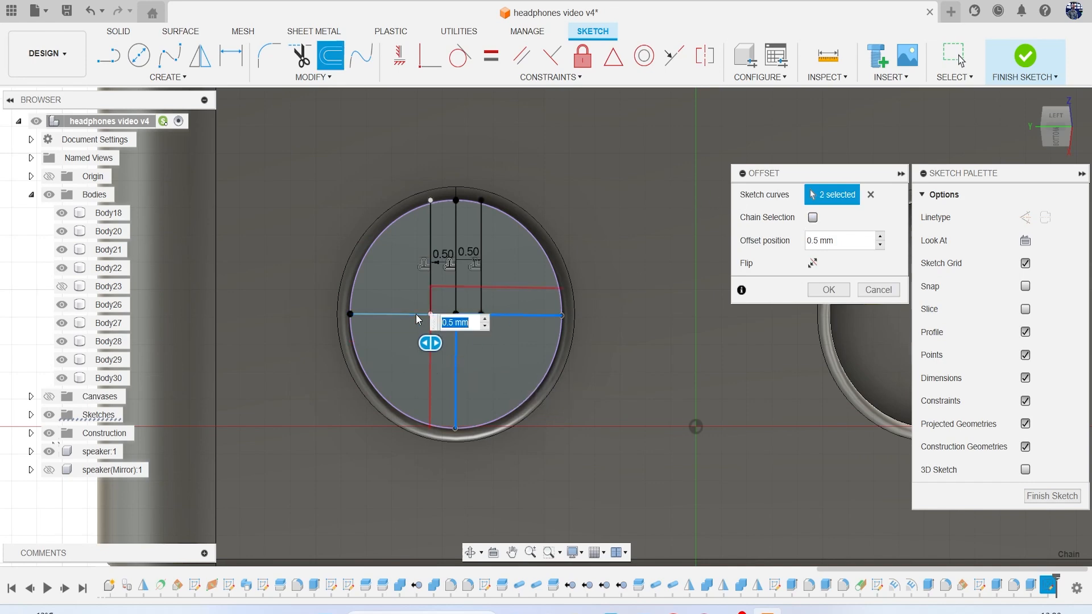
click(870, 194)
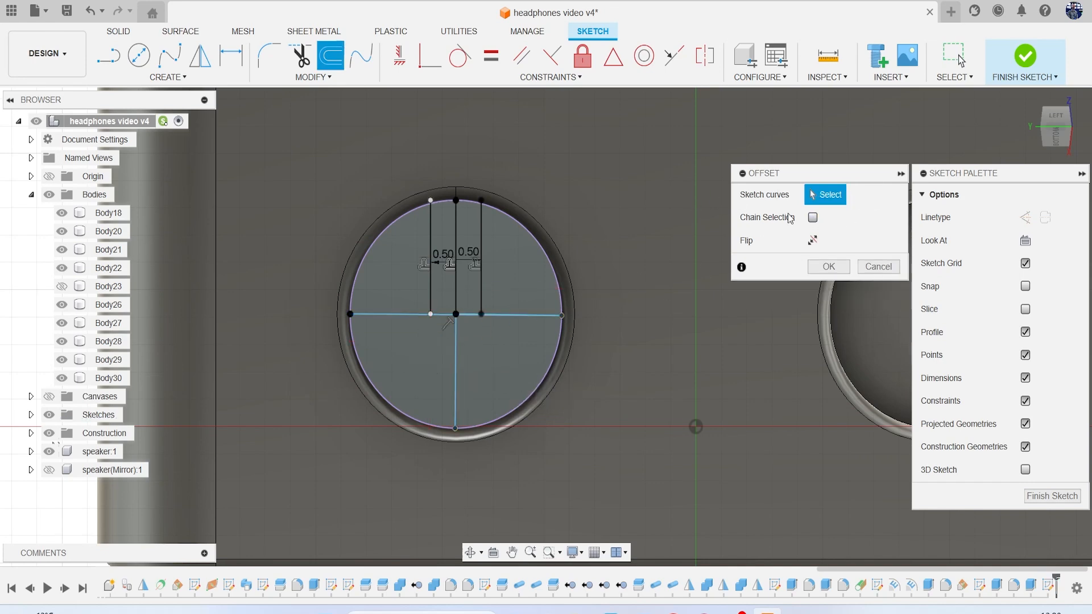
click(455, 371)
click(828, 289)
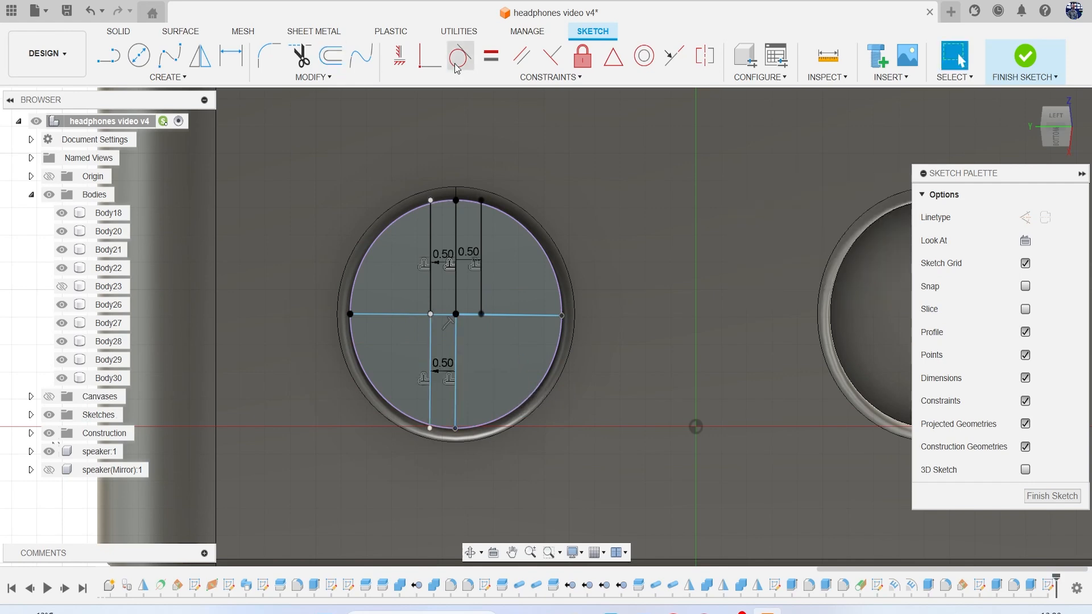
click(331, 55)
click(455, 344)
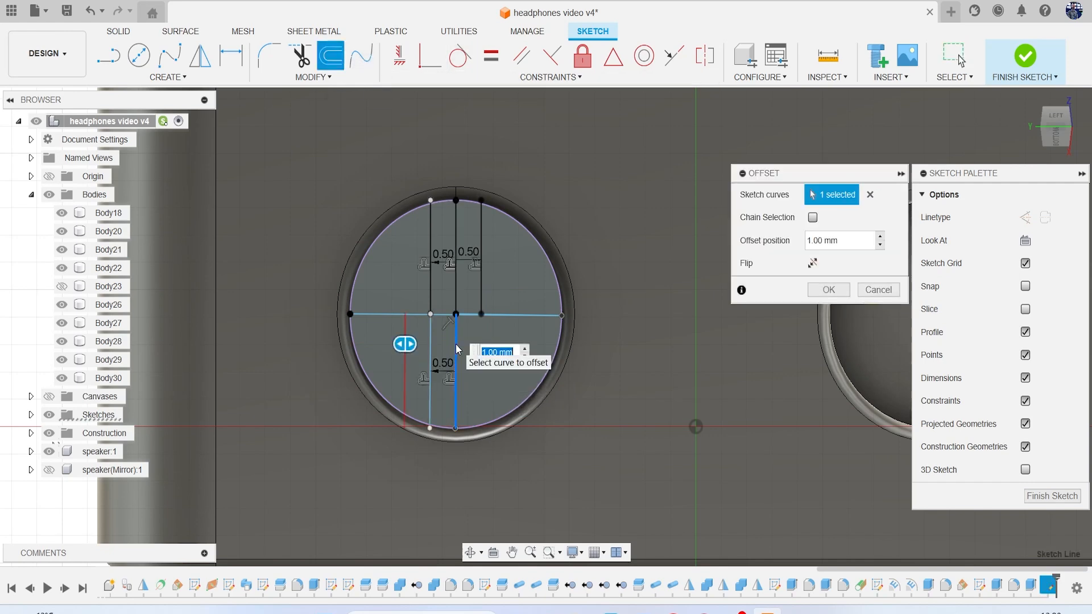
text(-0.5)
key(Return)
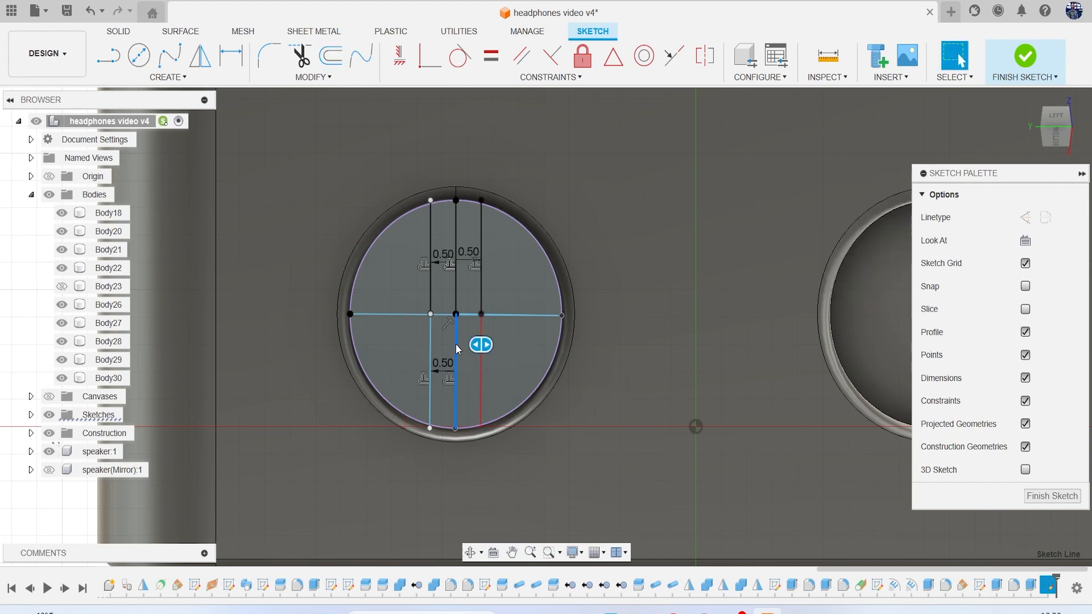
Offset the cross's horizontal line by 0.5 mm above and below
click(334, 67)
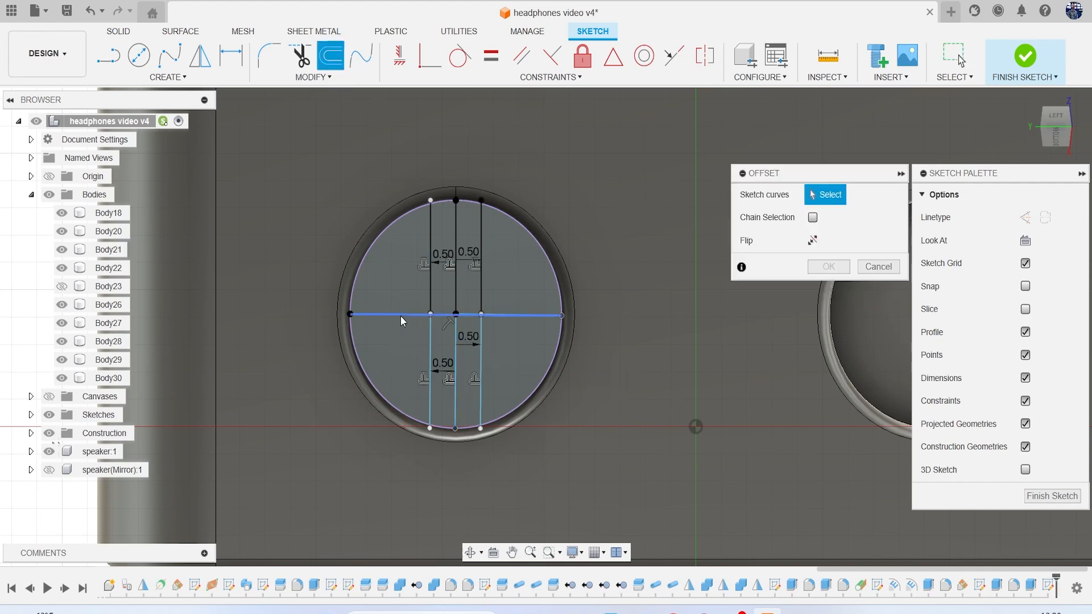
click(401, 314)
text(0.5)
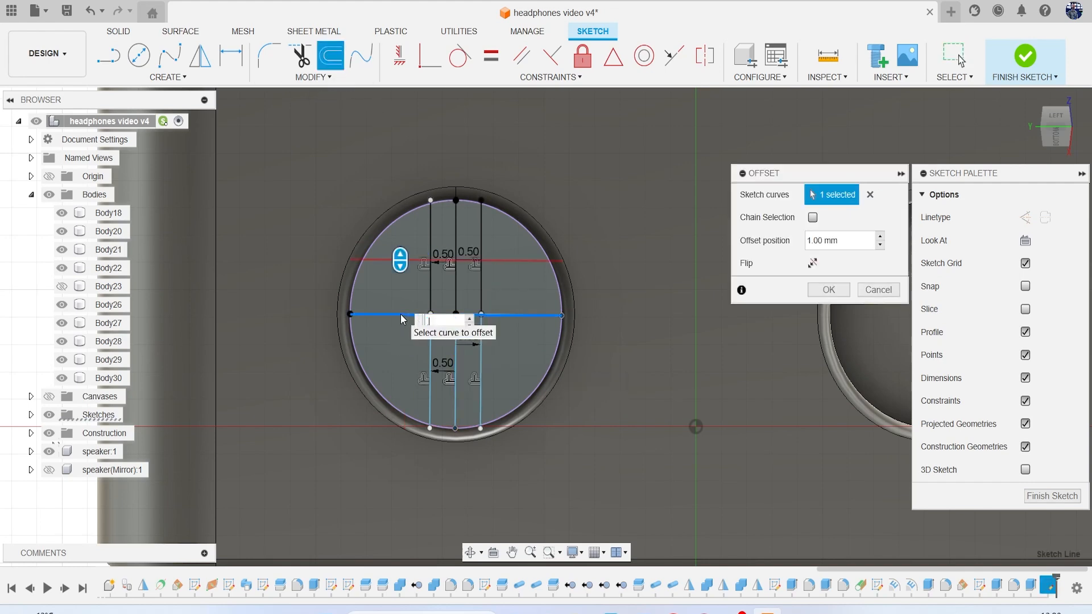
key(Return)
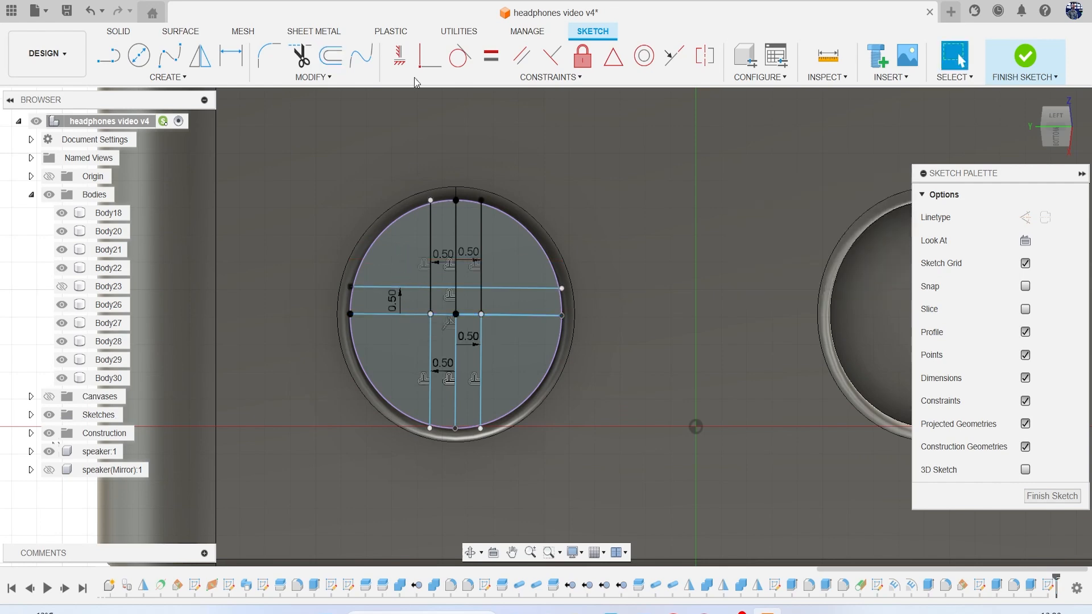
click(330, 55)
click(407, 315)
text(0.5)
key(Return)
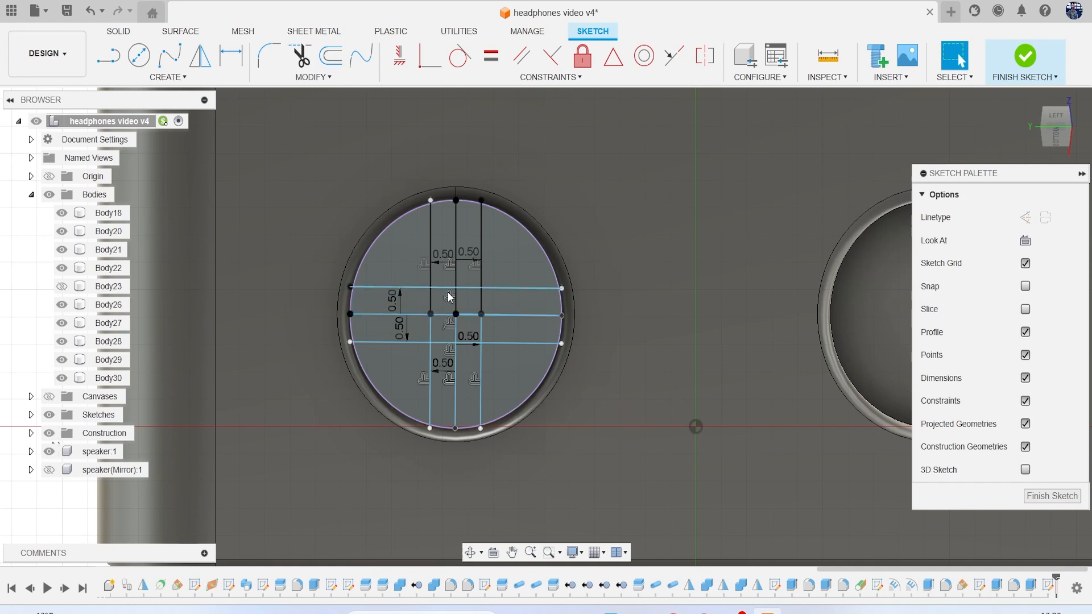
Extrude the regions forming the cross-shaped slot about 0.23 mm into the round body as a cut
key(e)
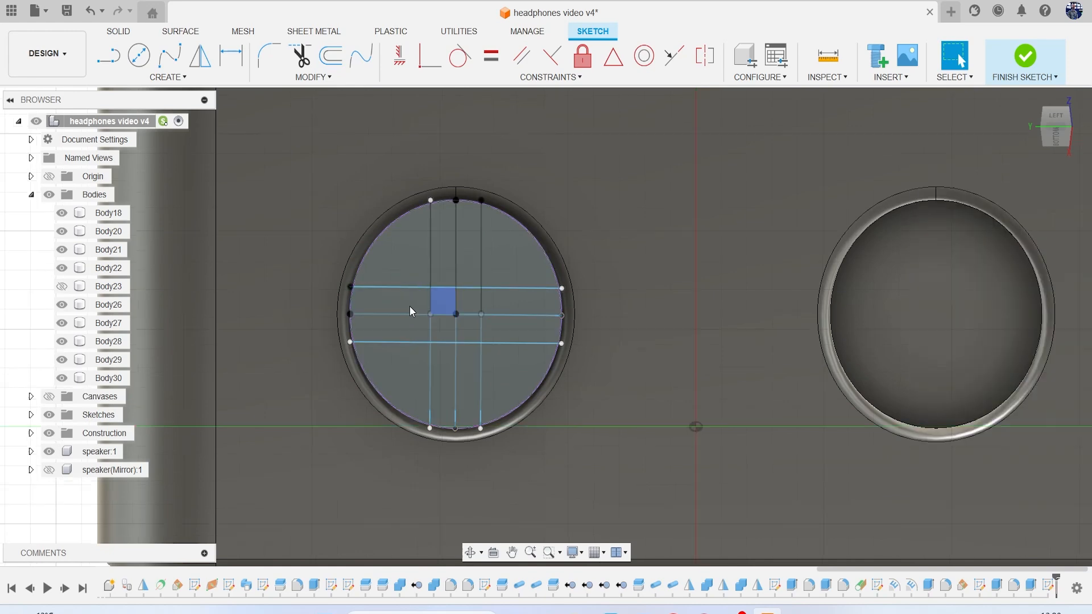
click(388, 299)
click(395, 322)
click(435, 267)
click(462, 255)
click(442, 296)
click(445, 325)
click(447, 355)
click(467, 359)
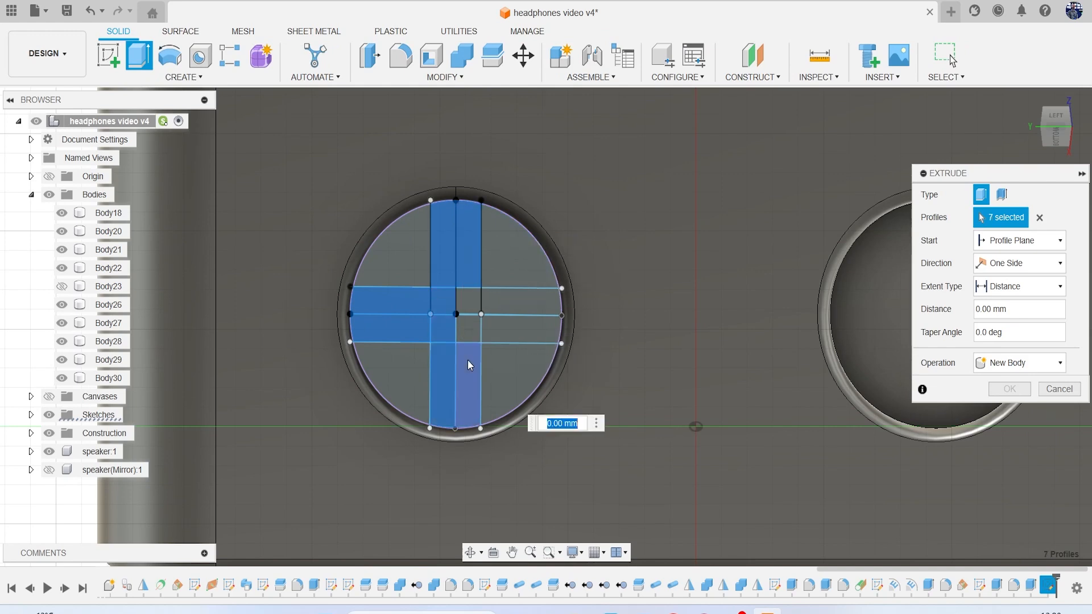
click(462, 330)
click(500, 303)
click(513, 329)
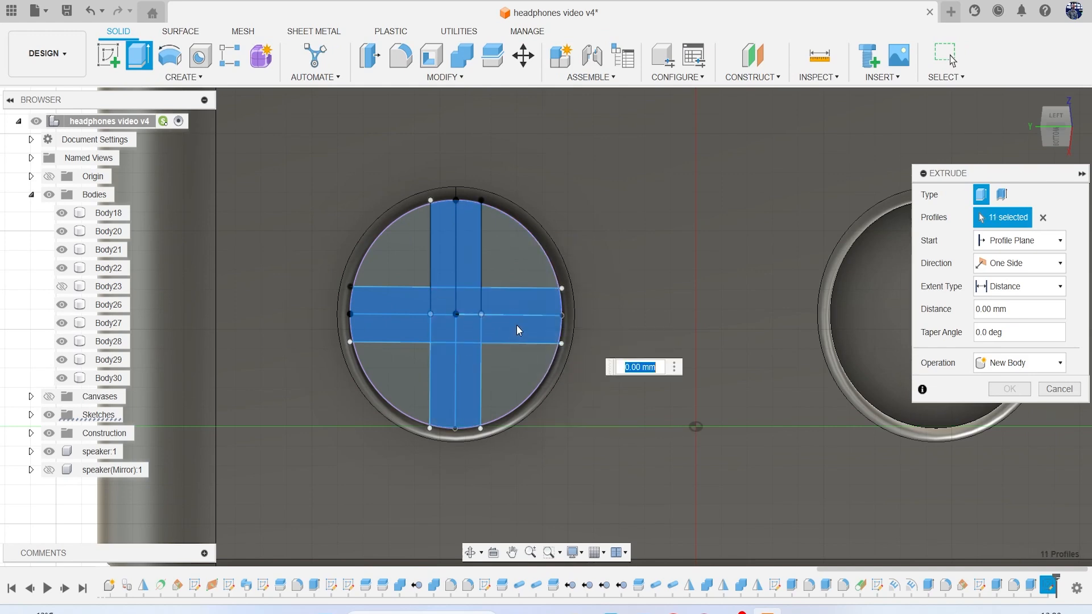
drag(1056, 140, 1052, 108)
scroll(519, 339, up, 4)
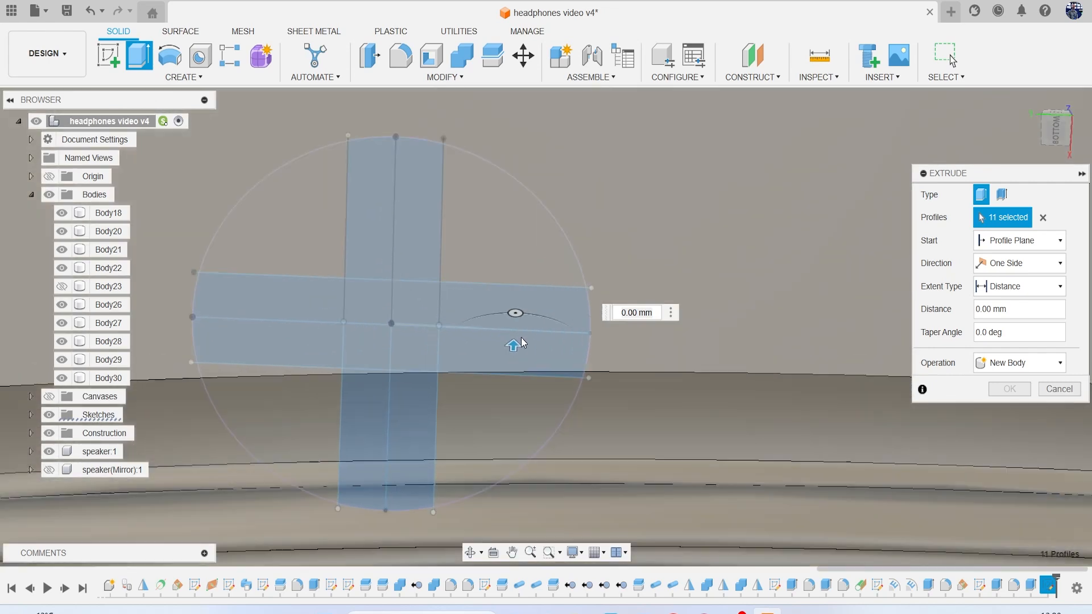
drag(513, 348, 512, 374)
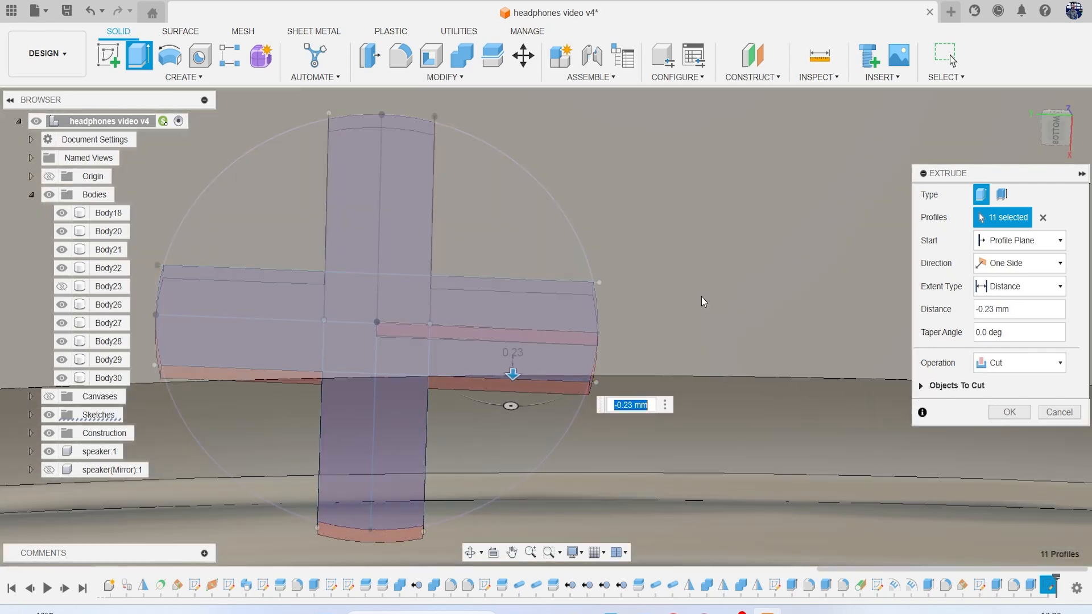
Add the two missed sliver regions near the cross's centre to the extrusion and complete the cut
click(1052, 130)
scroll(421, 324, up, 5)
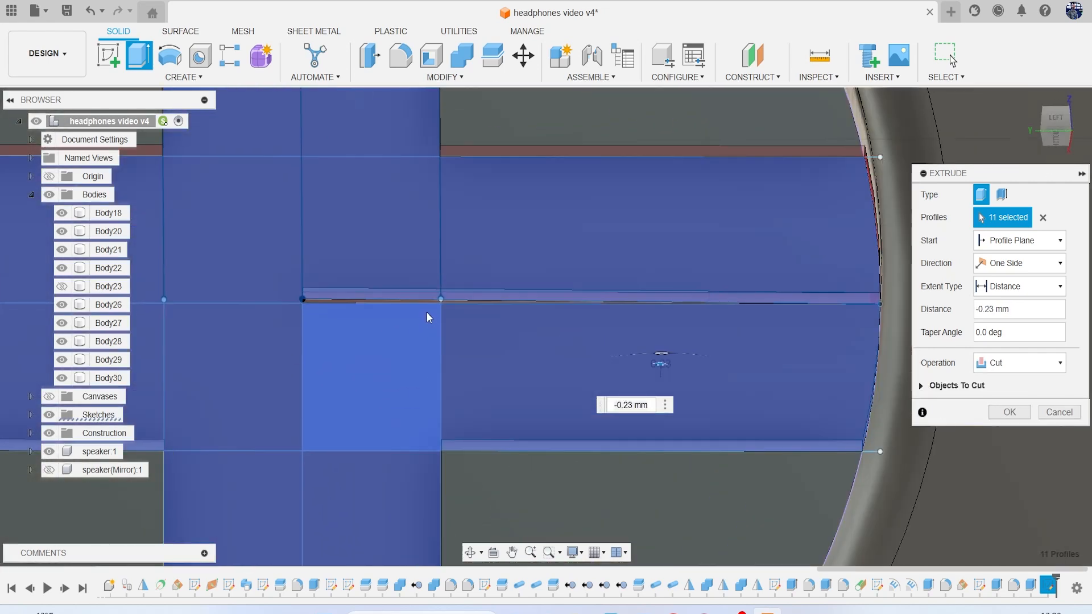
click(301, 289)
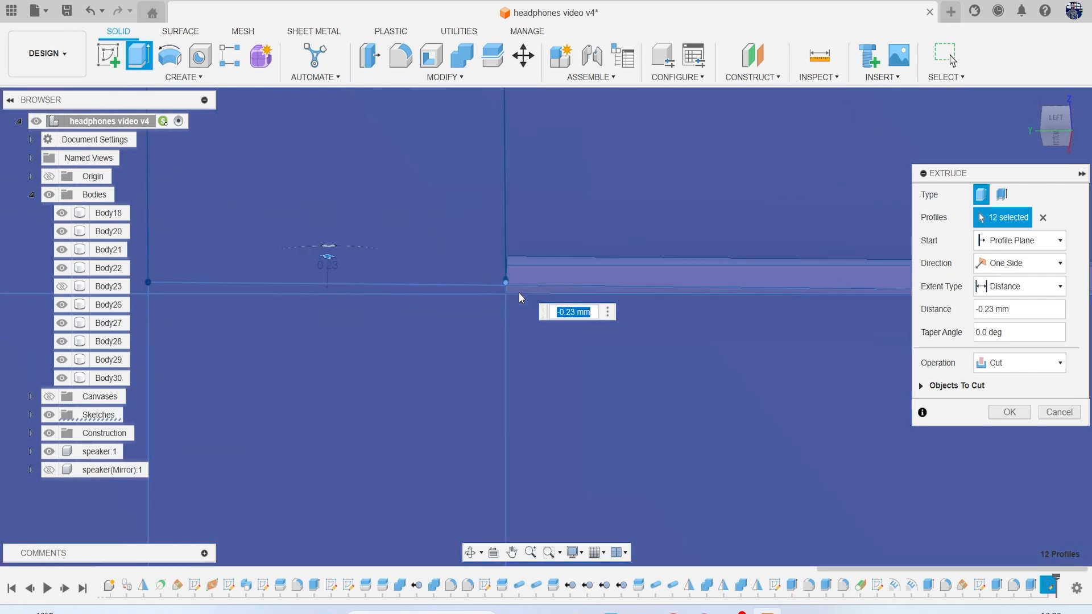
click(518, 292)
scroll(480, 308, down, 3)
scroll(480, 307, down, 4)
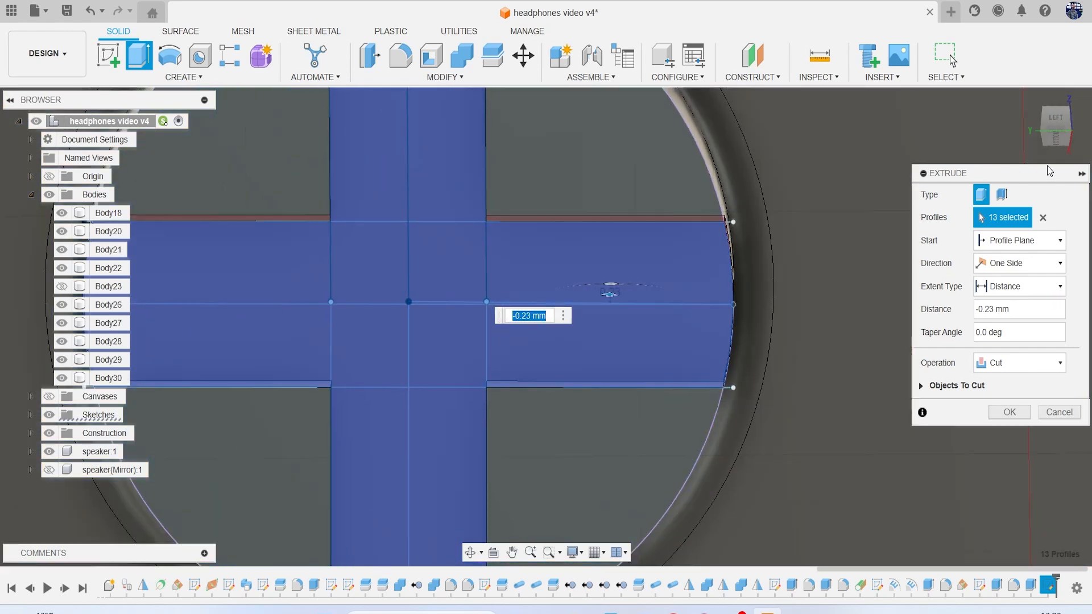
key(Return)
scroll(870, 382, down, 3)
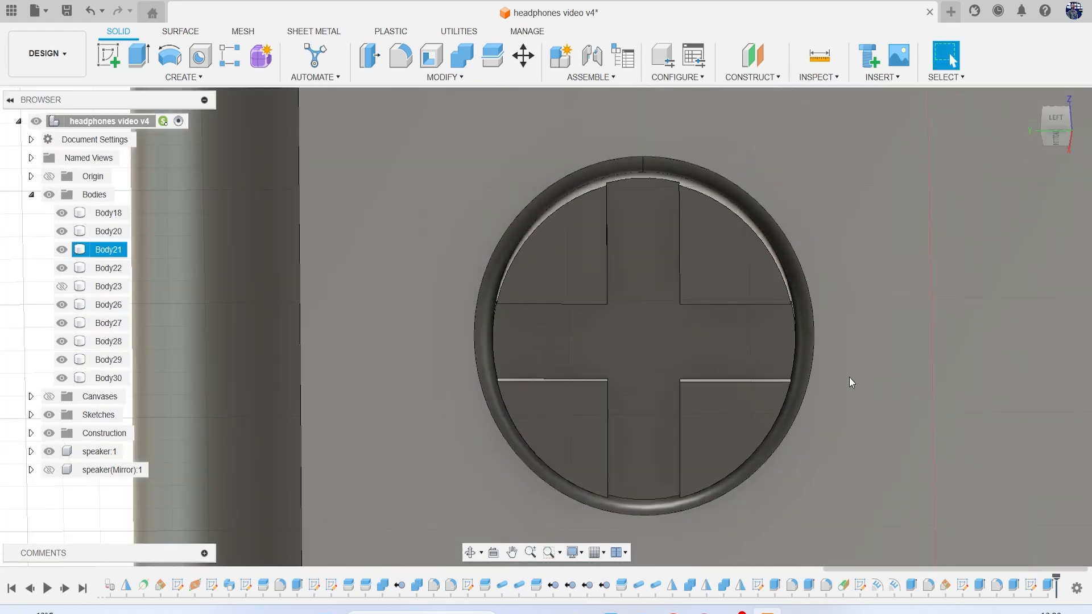
Chamfer the four quarter-circle faces around the plus shape on the round headband button by about 0.105 mm
drag(1051, 131, 1061, 124)
click(445, 77)
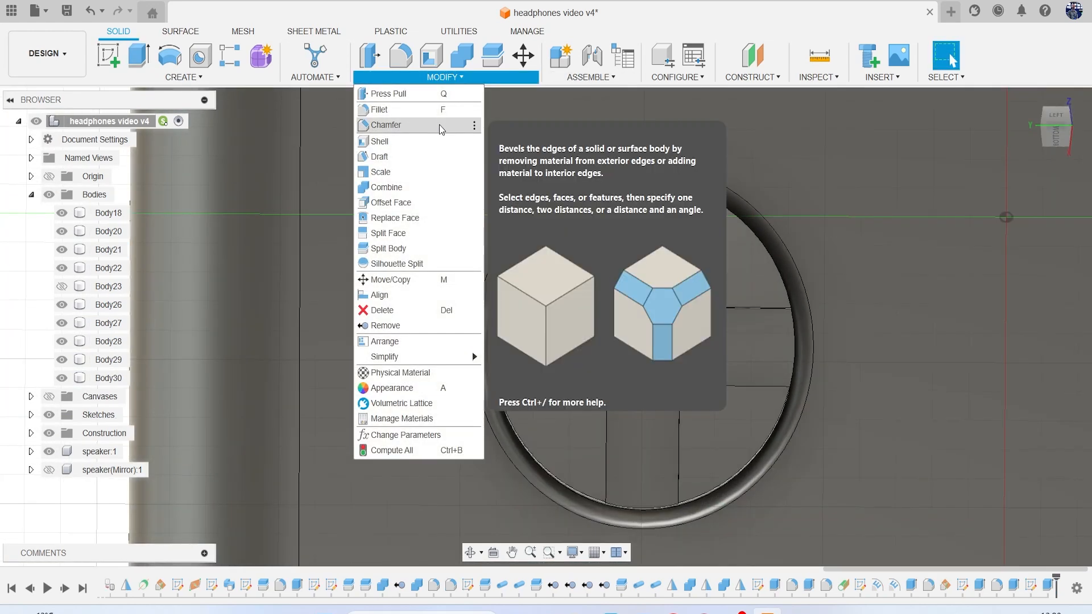
click(439, 124)
click(581, 298)
click(699, 264)
click(577, 418)
click(726, 411)
drag(735, 374, 736, 380)
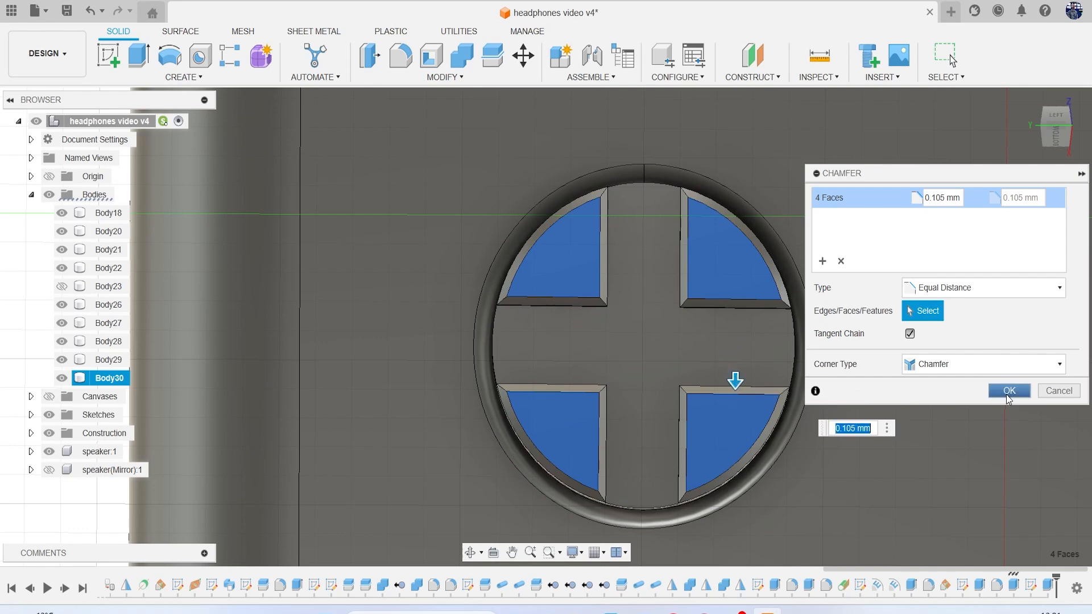
click(1010, 391)
Fillet the button's plus-shaped face and its four quarter faces with a 0.1 mm radius
scroll(780, 350, down, 5)
scroll(731, 312, up, 3)
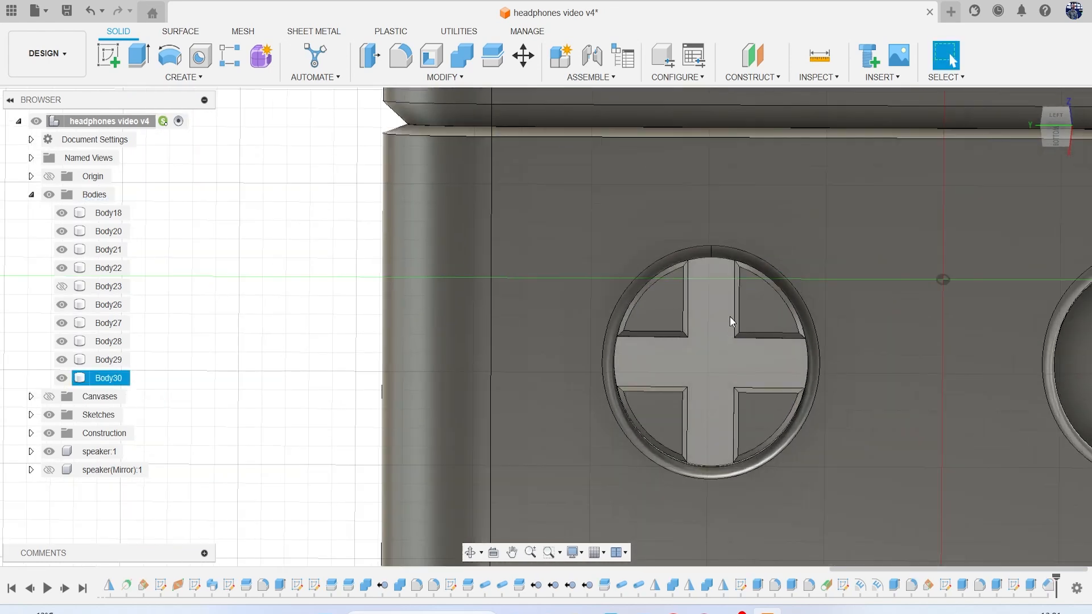
key(f)
scroll(730, 314, up, 3)
click(716, 347)
click(648, 298)
click(632, 443)
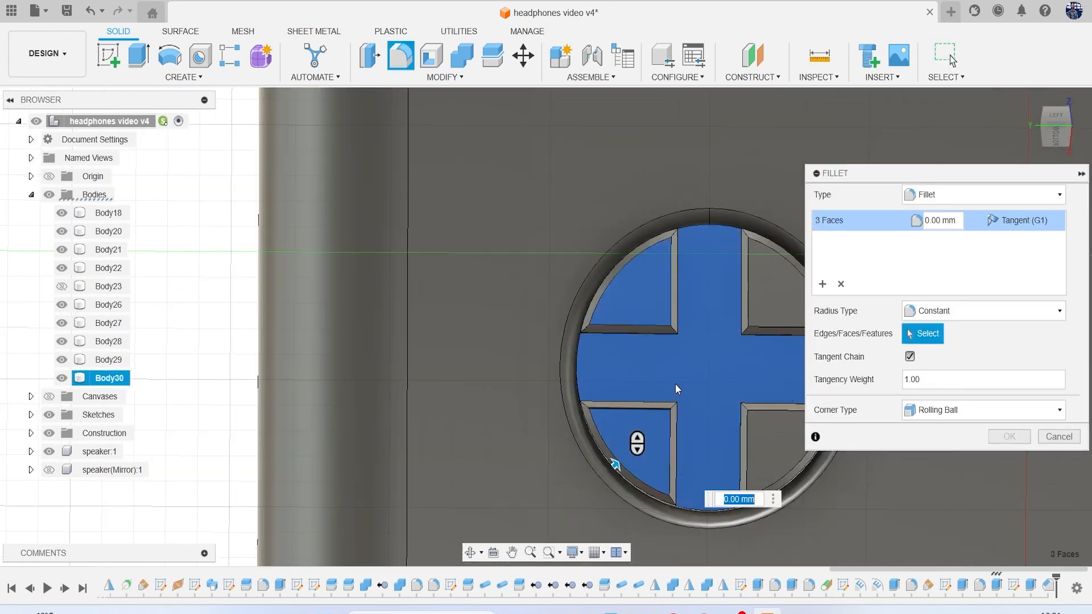
click(770, 289)
click(767, 426)
text(.1)
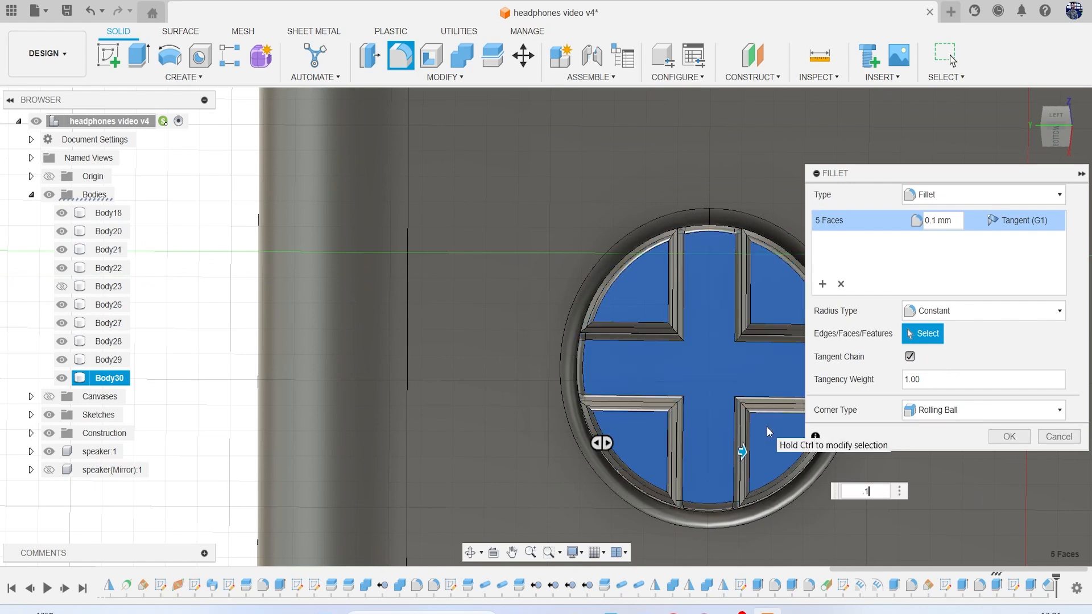
key(Return)
Duplicate the plus button body (Body30) and move the copy about -9.459 mm along Y into the neighbouring round recess
scroll(766, 426, down, 8)
middle_drag(767, 426, 589, 329)
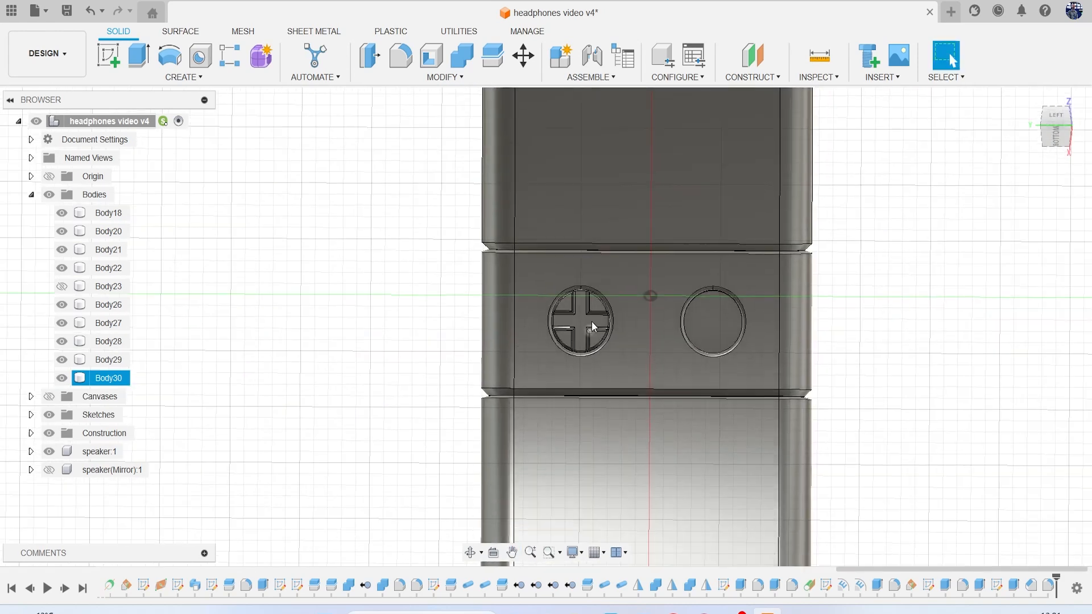
key(Escape)
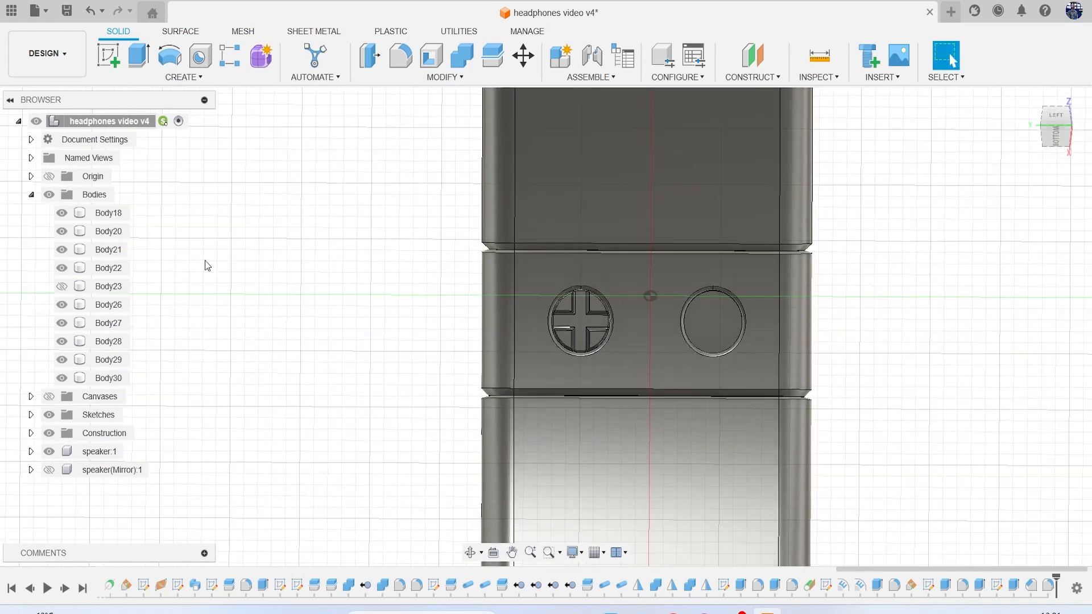
click(98, 396)
click(601, 310)
click(109, 378)
key(ctrl+c)
key(ctrl+v)
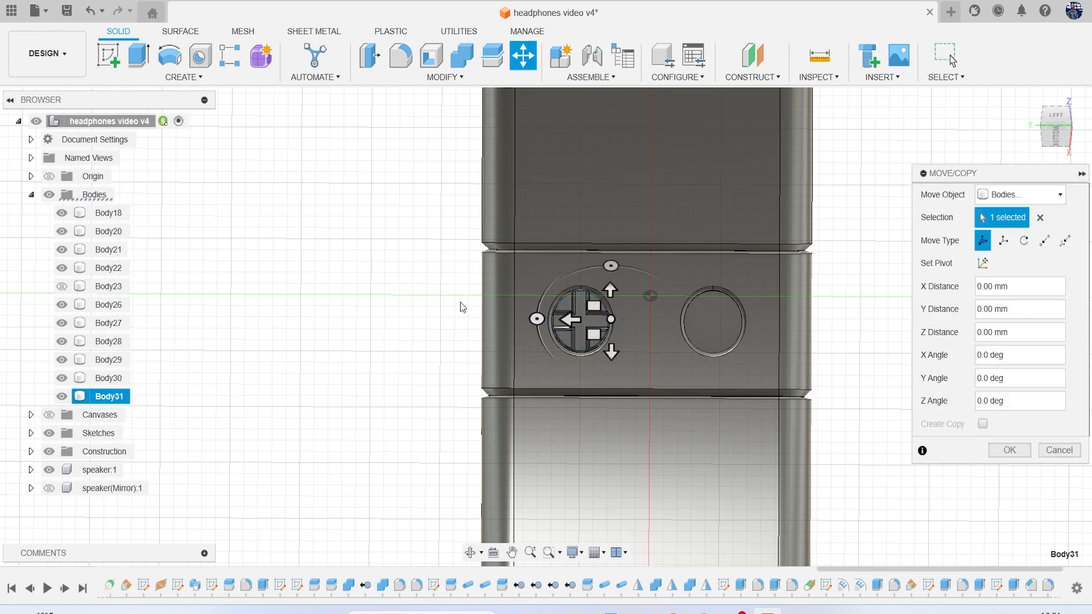
scroll(488, 348, up, 5)
drag(487, 348, 742, 371)
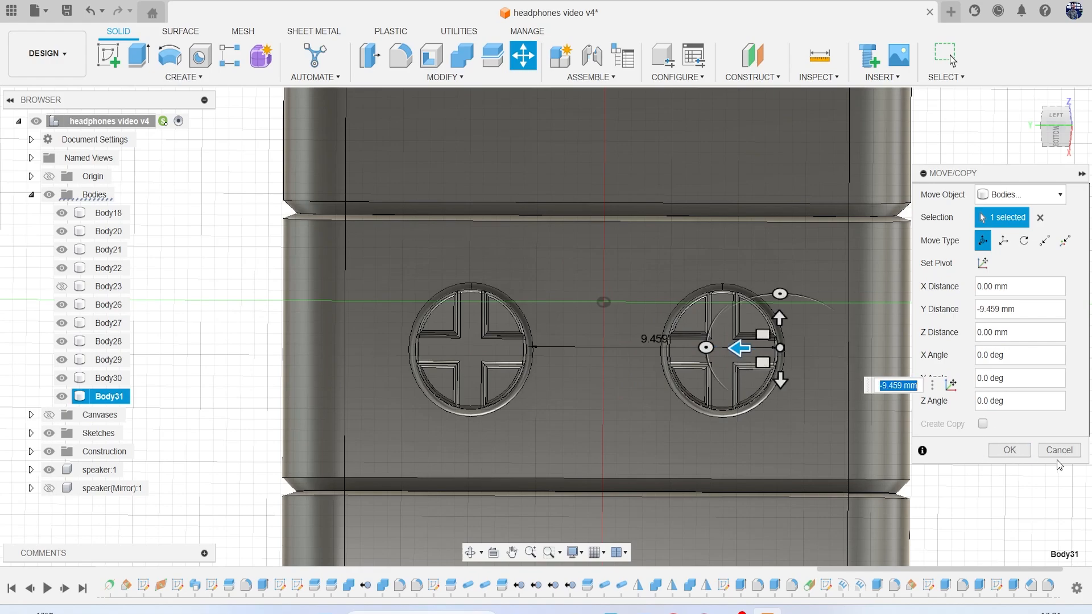
click(1015, 457)
Remove Body28, the plain connector segment on the opposite side of the headband
scroll(882, 387, down, 8)
middle_drag(985, 334, 873, 283)
drag(1055, 131, 1041, 151)
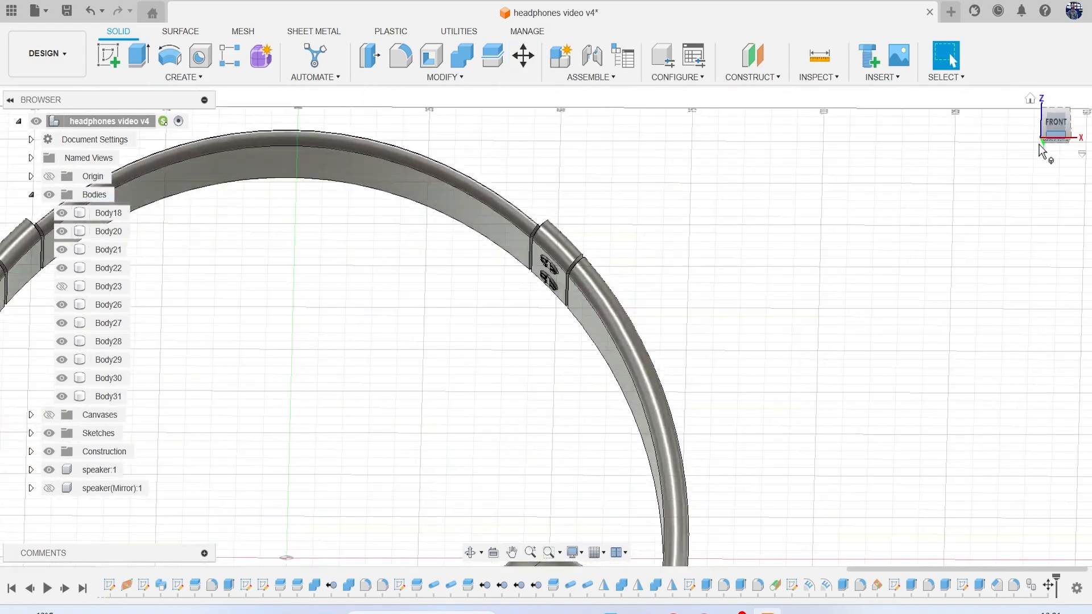
middle_drag(885, 242, 1059, 220)
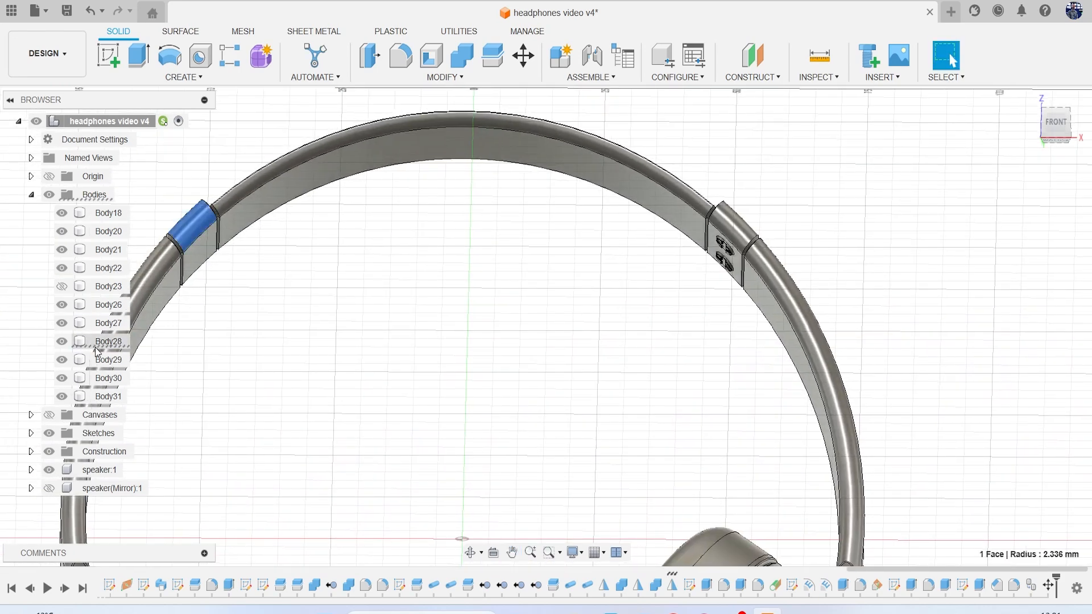
click(61, 341)
right_click(102, 345)
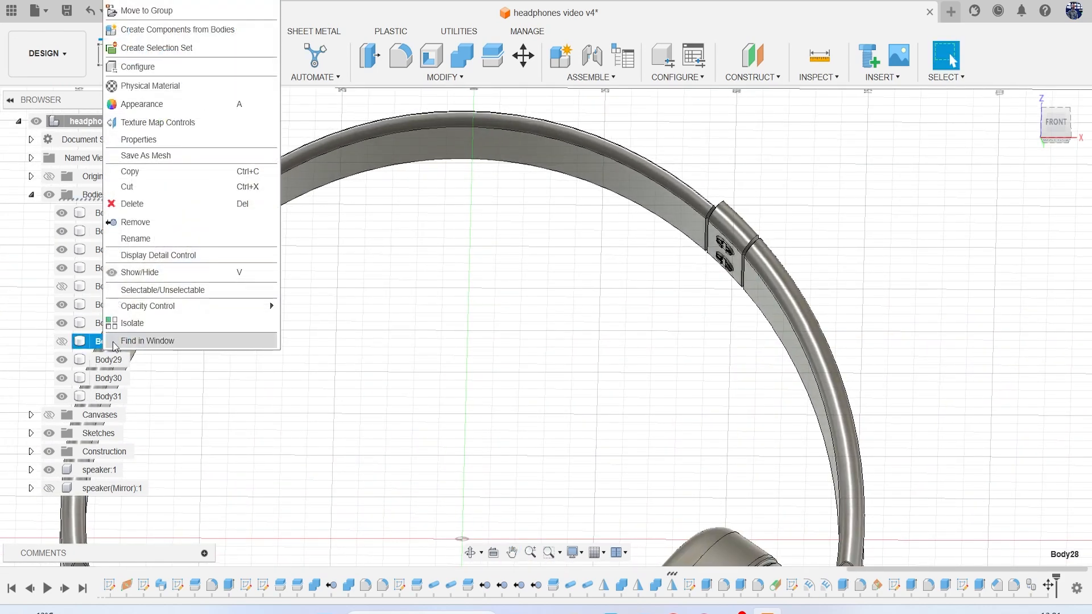
click(179, 222)
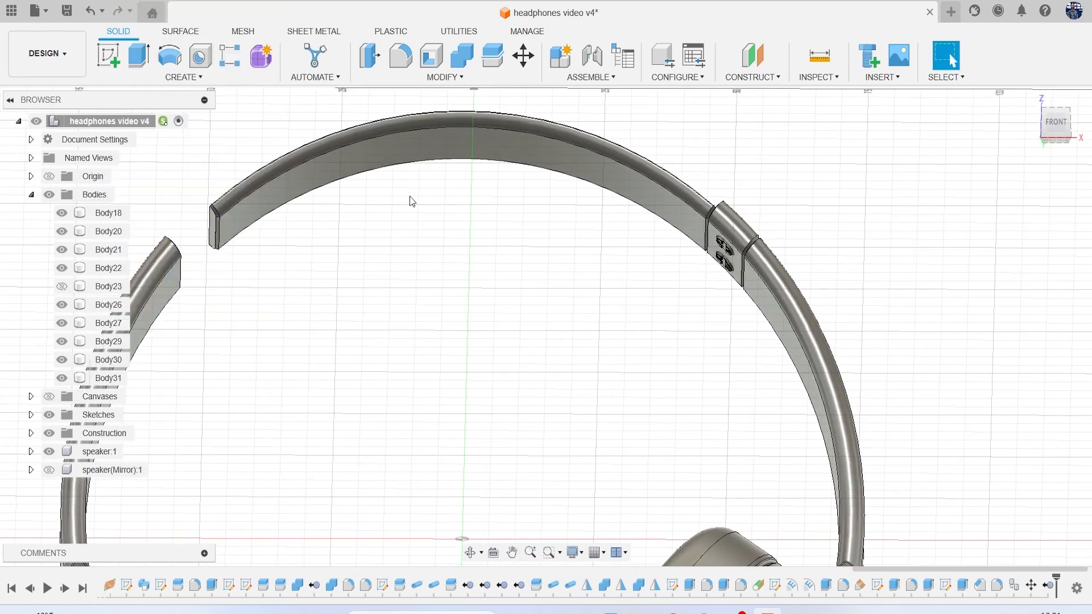
Mirror the connector segment and its two plus buttons (Body21, Body30, Body31) across the headband's central origin plane as new bodies
click(196, 80)
click(165, 399)
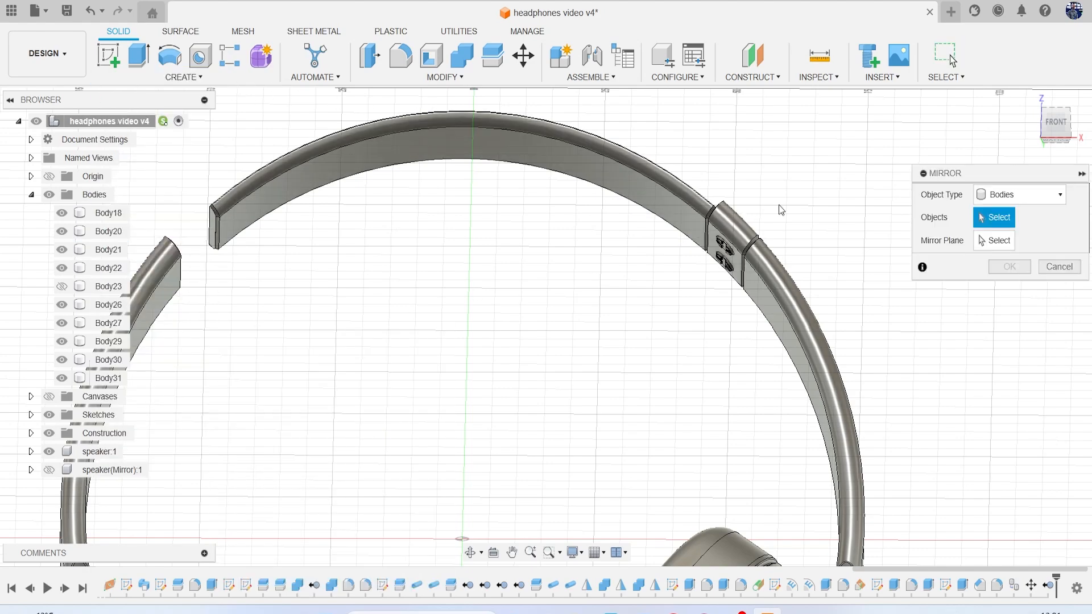
click(721, 250)
scroll(686, 274, up, 5)
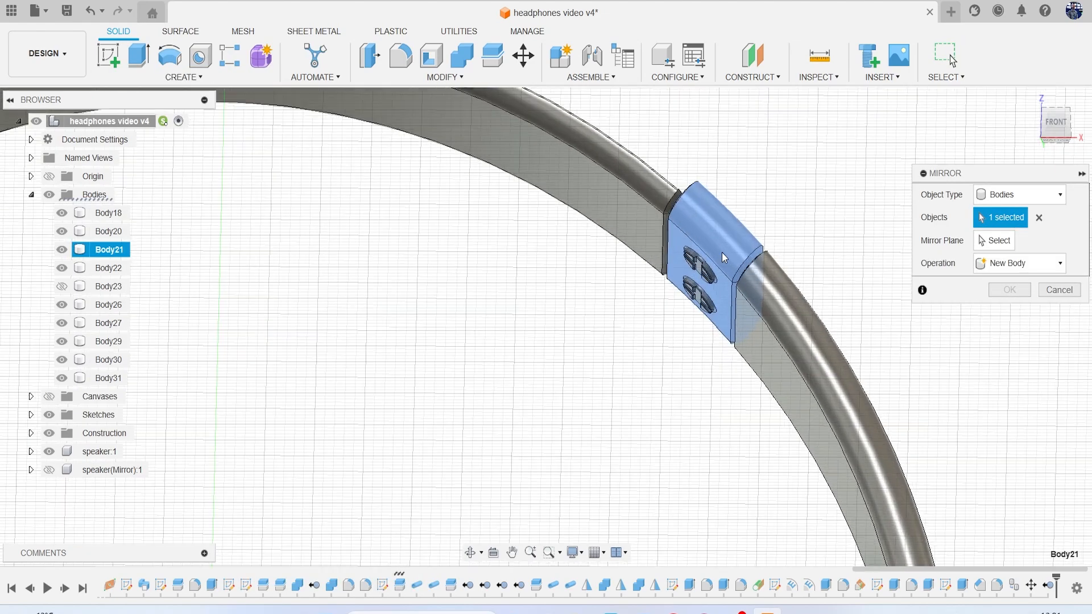
click(686, 275)
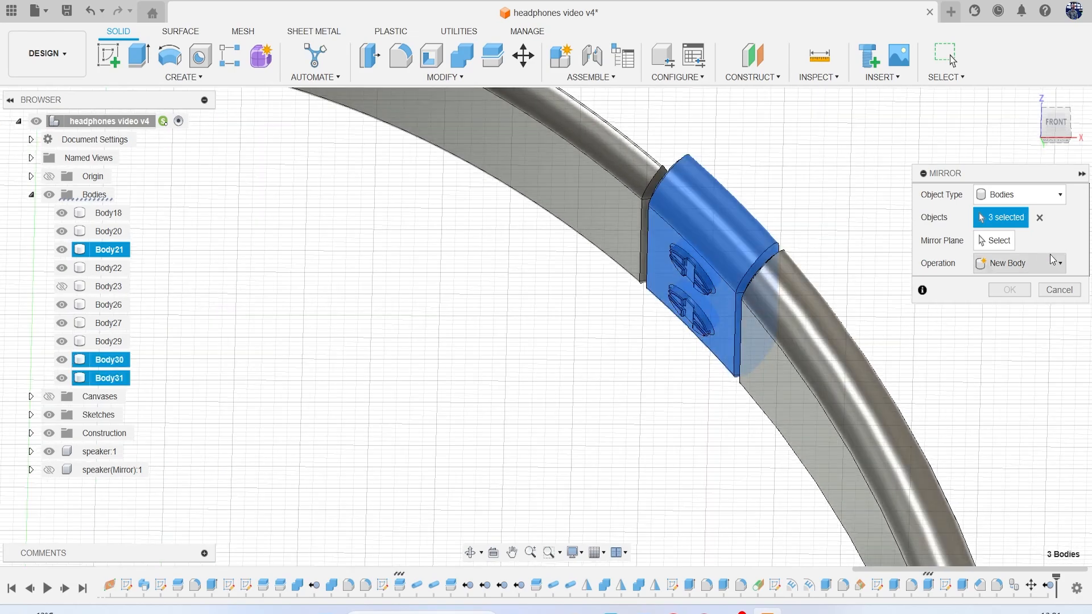
click(995, 240)
scroll(534, 343, down, 6)
middle_drag(536, 344, 602, 253)
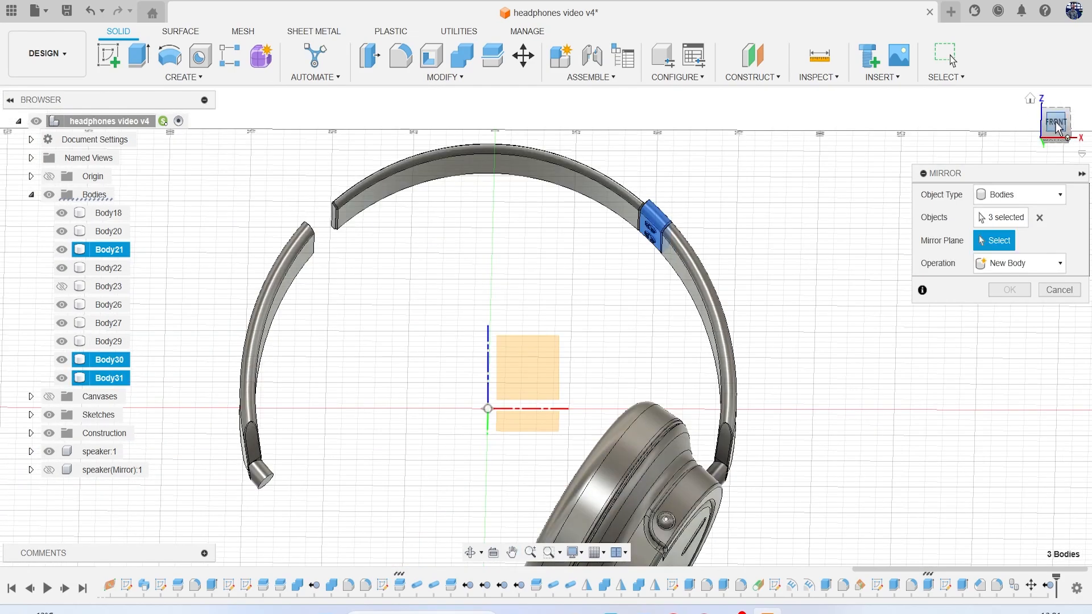
drag(1056, 123, 1067, 127)
click(523, 417)
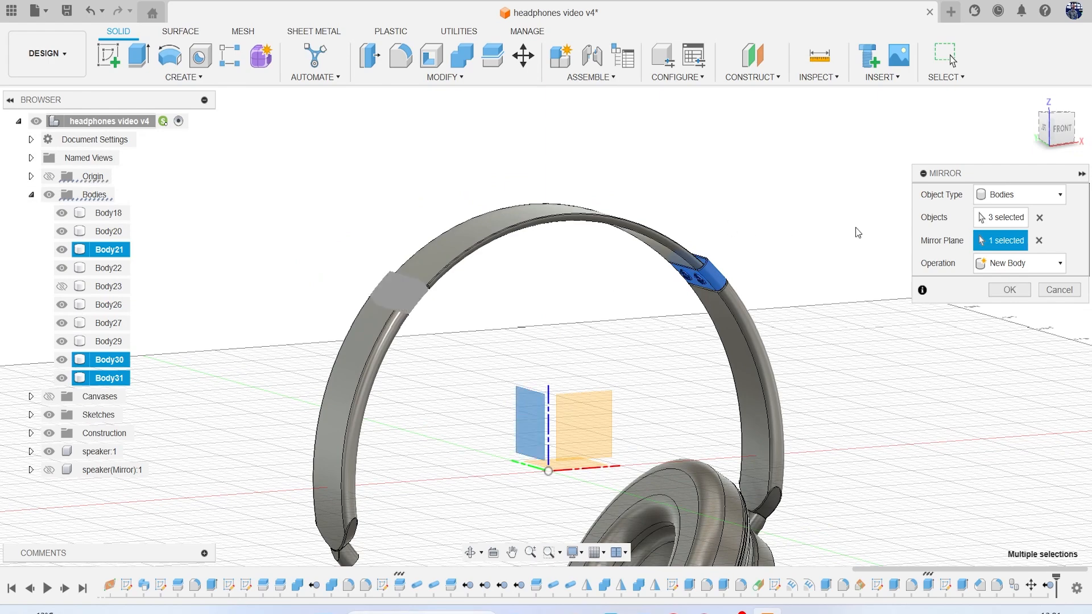
click(1010, 288)
Show the mirrored speaker component, speaker(Mirror):1
drag(1044, 127, 962, 171)
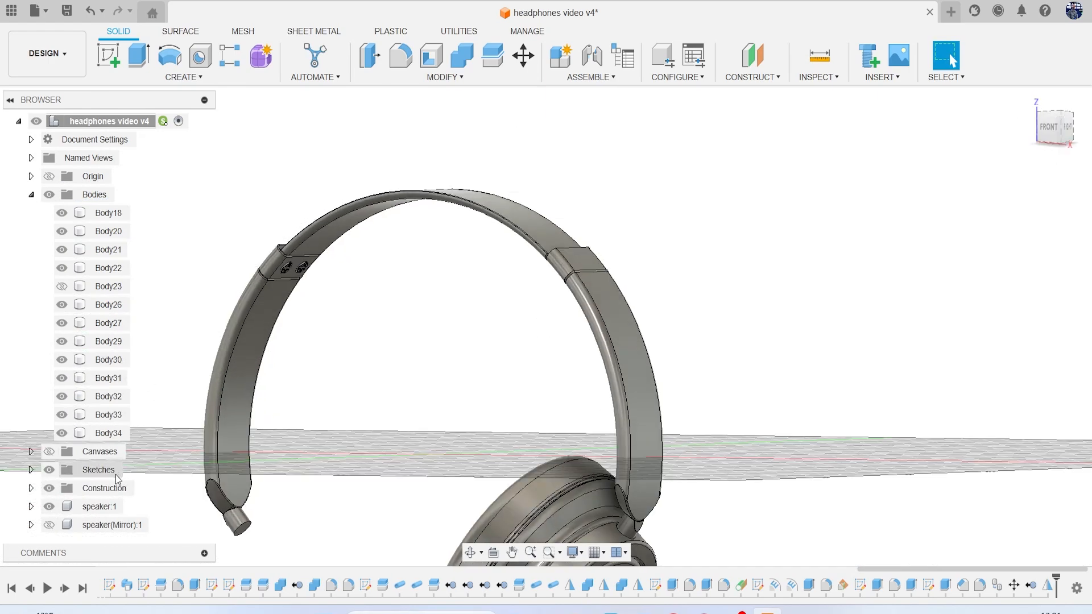
click(50, 524)
middle_drag(722, 327, 859, 224)
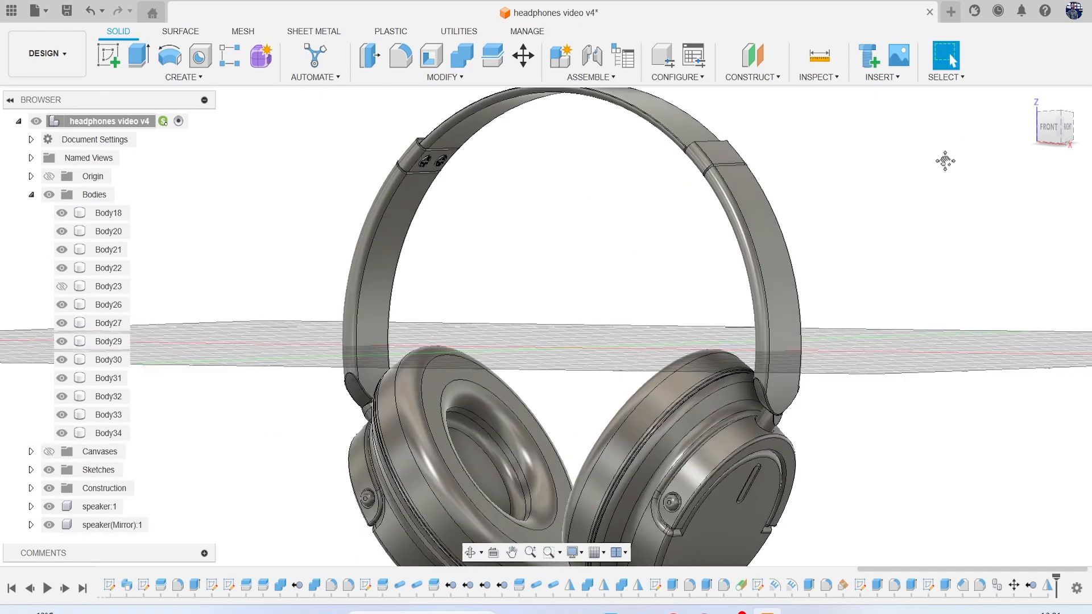
middle_drag(550, 117, 522, 256)
Show the hidden headband body Body23
click(1049, 125)
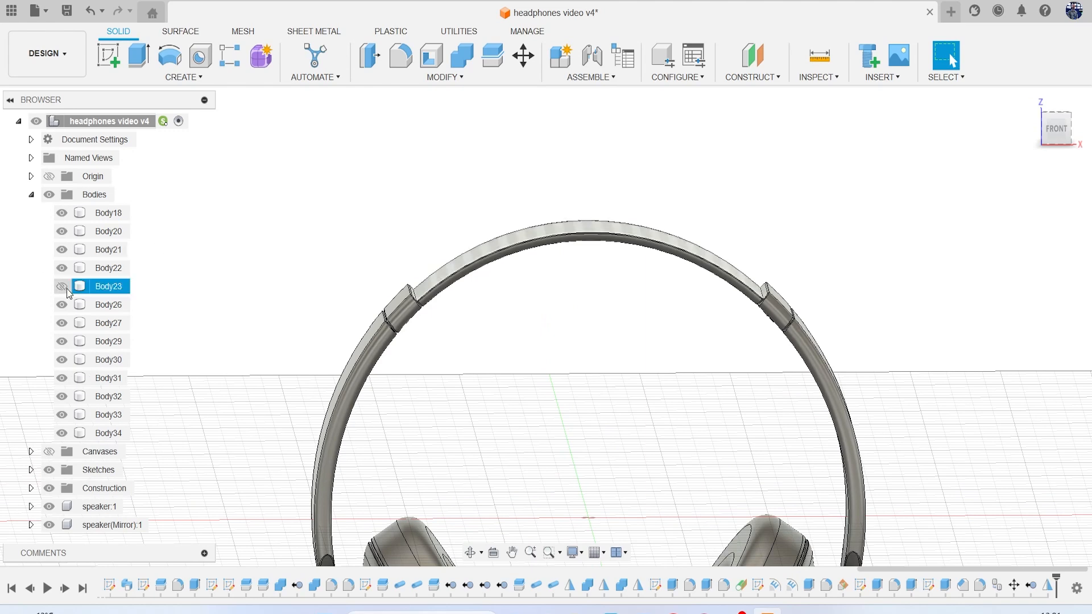
scroll(624, 210, up, 4)
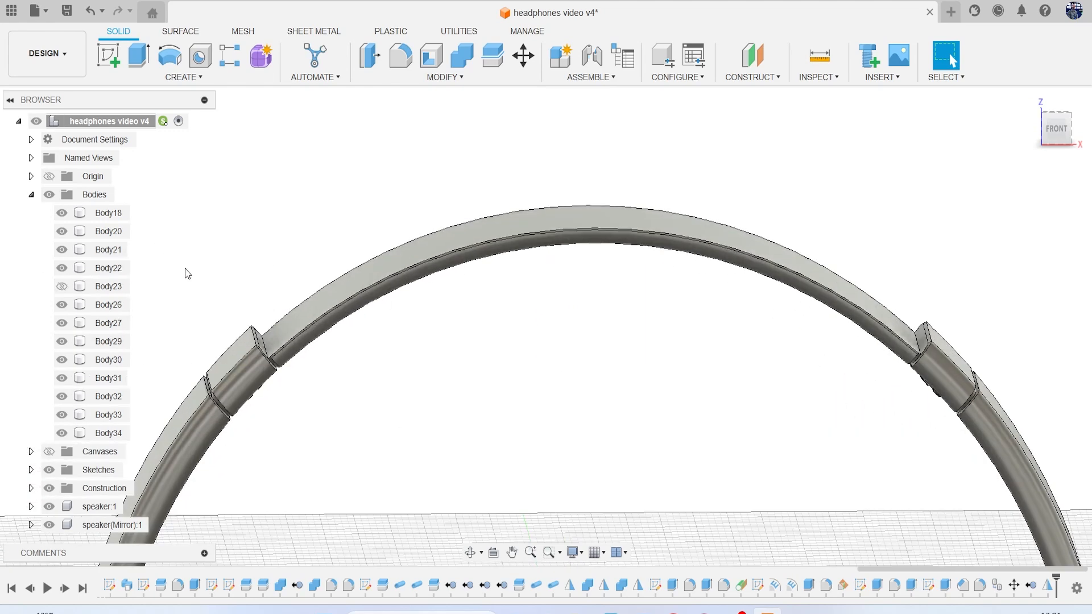
click(200, 79)
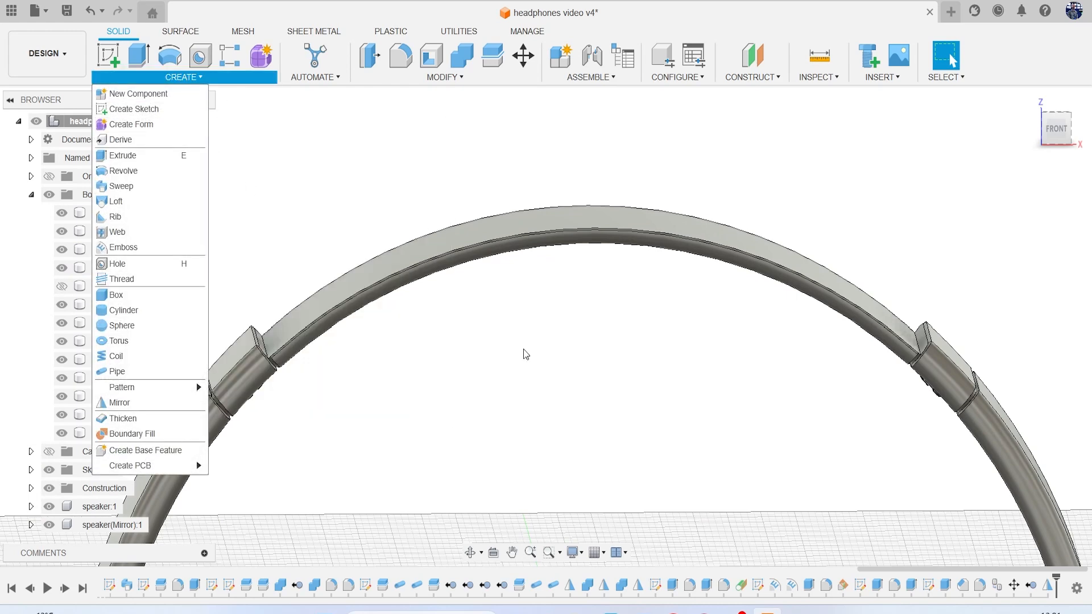
click(450, 220)
click(62, 286)
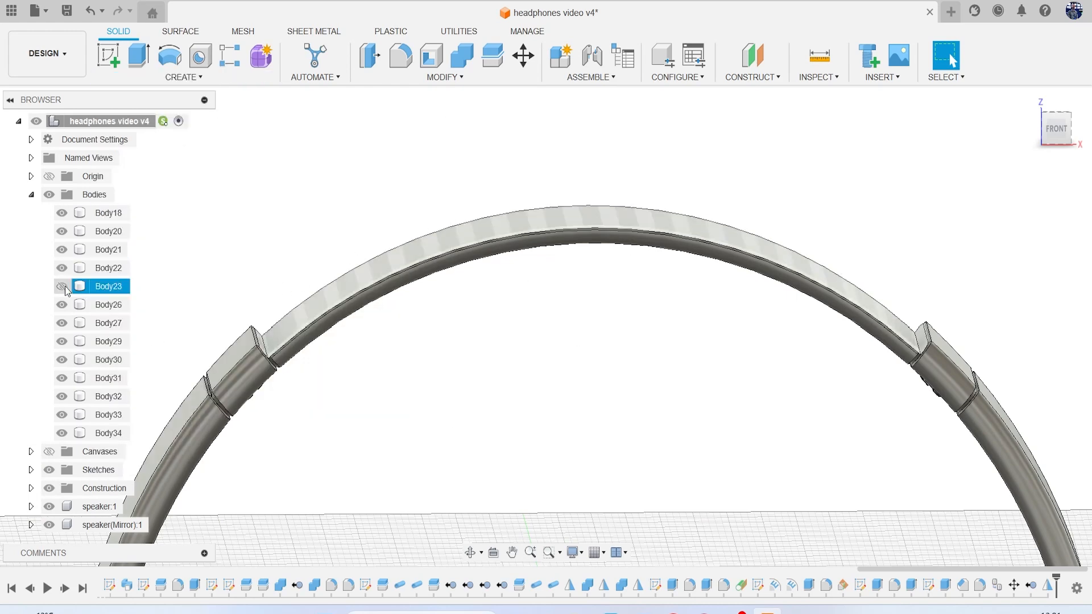
Set up a 0.5 mm fillet on the front edge of Body23 along its seam with the neighbouring headband body
scroll(607, 211, up, 2)
scroll(606, 207, up, 1)
key(f)
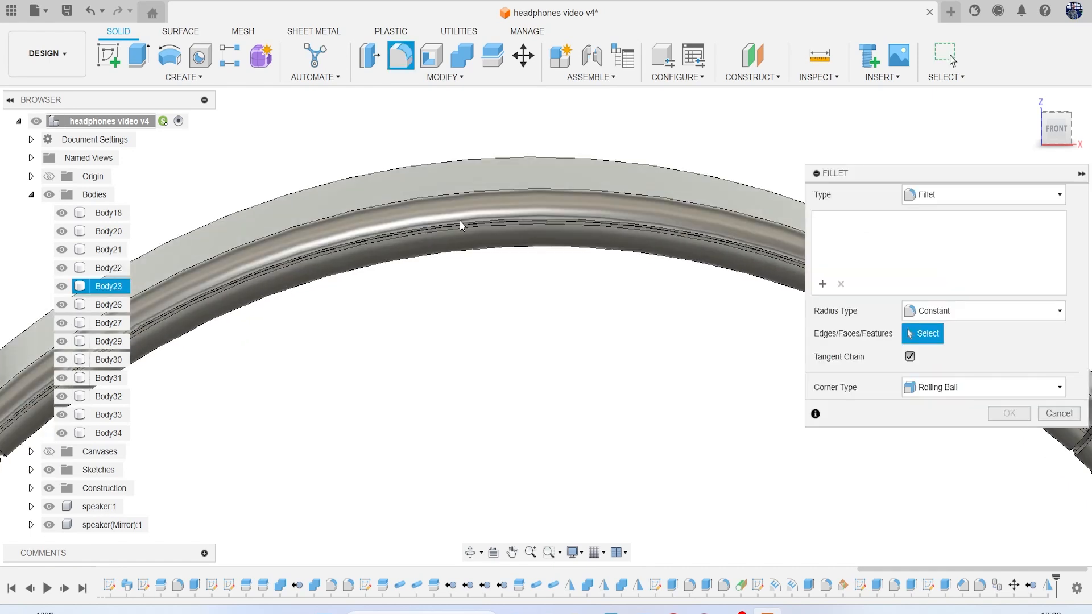
click(453, 224)
middle_drag(537, 250, 829, 228)
drag(732, 214, 734, 209)
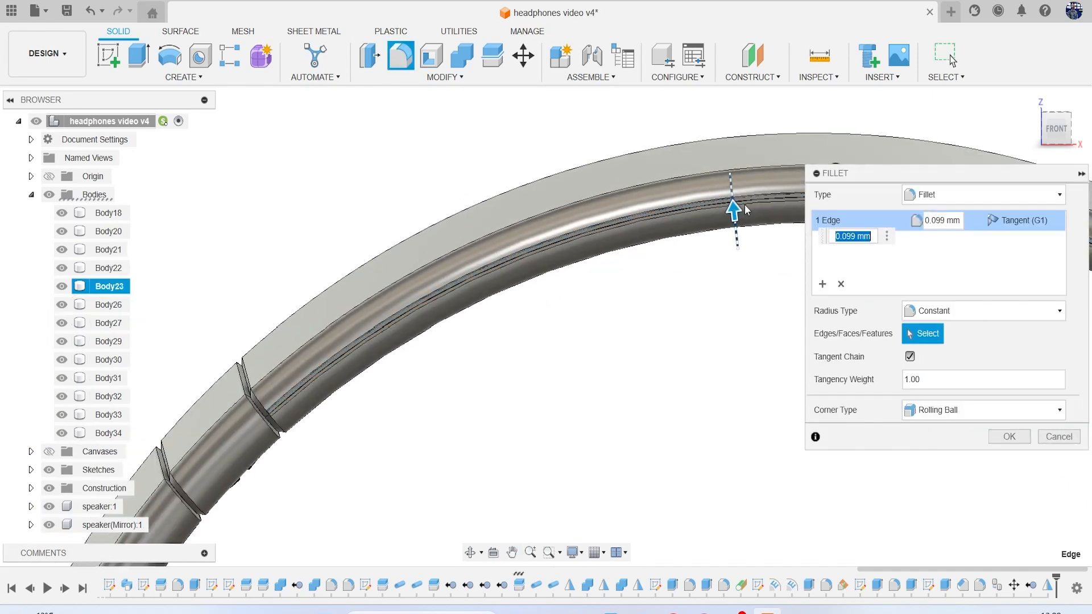
text(.5)
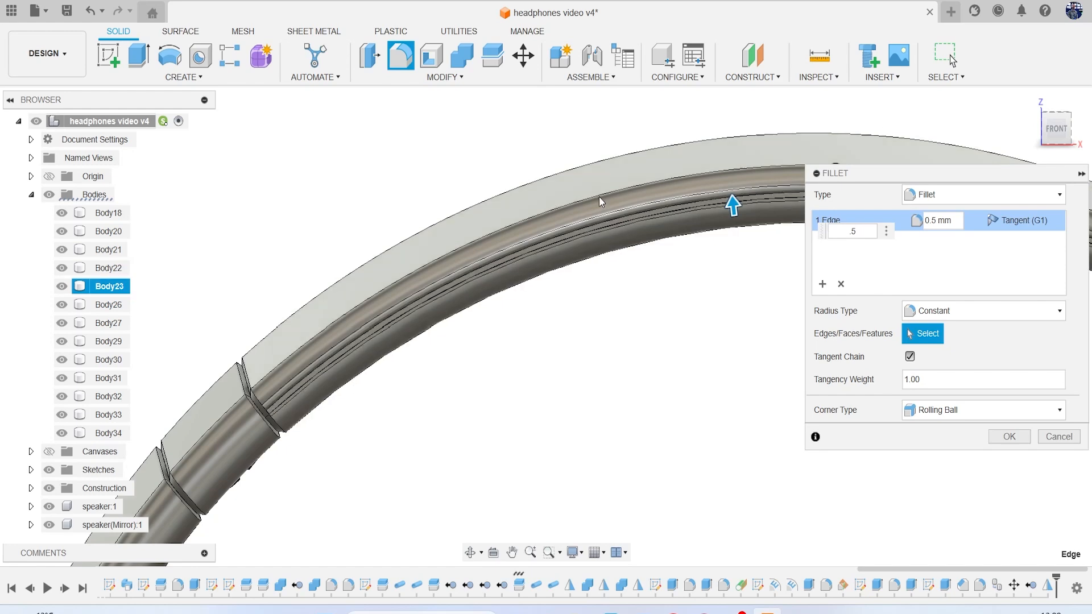
Add Body22's adjoining front seam edge to the fillet and set the radius to 0.4 mm
drag(1055, 129, 1074, 114)
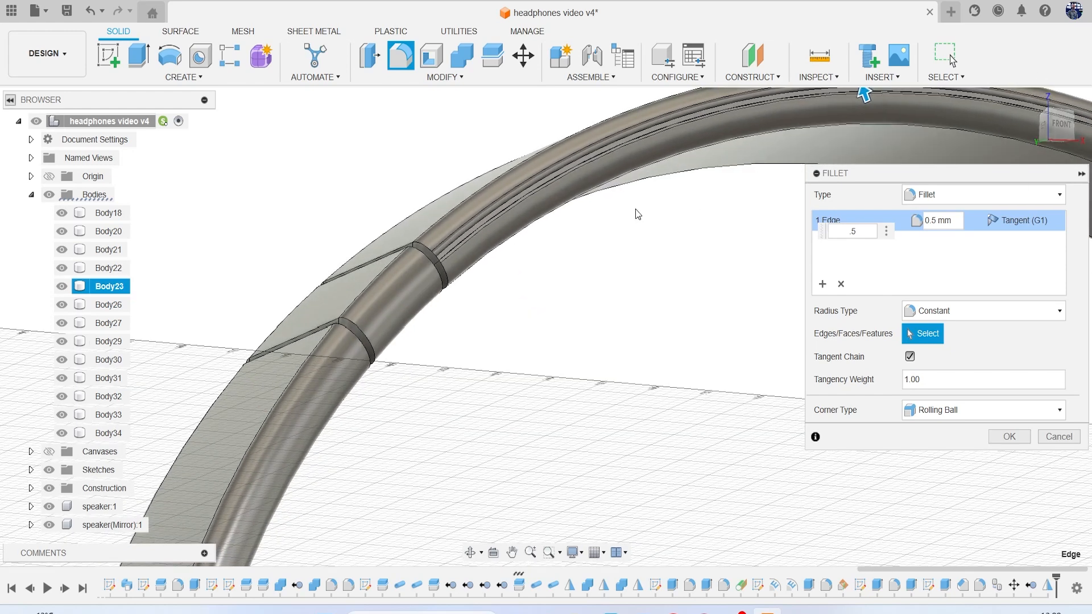
scroll(424, 226, up, 4)
click(414, 236)
scroll(418, 269, up, 4)
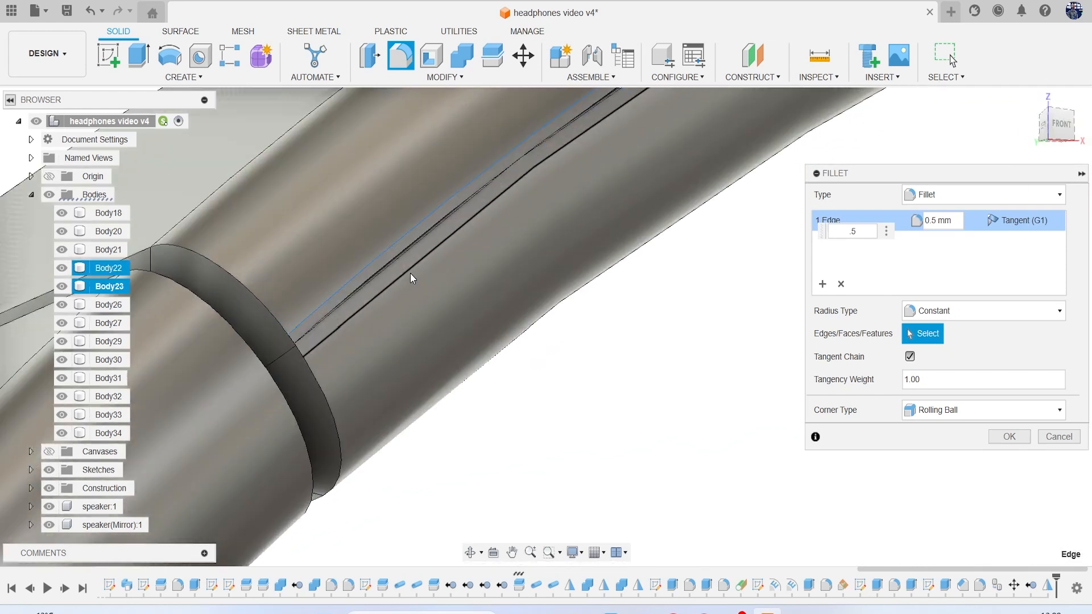
scroll(549, 233, down, 8)
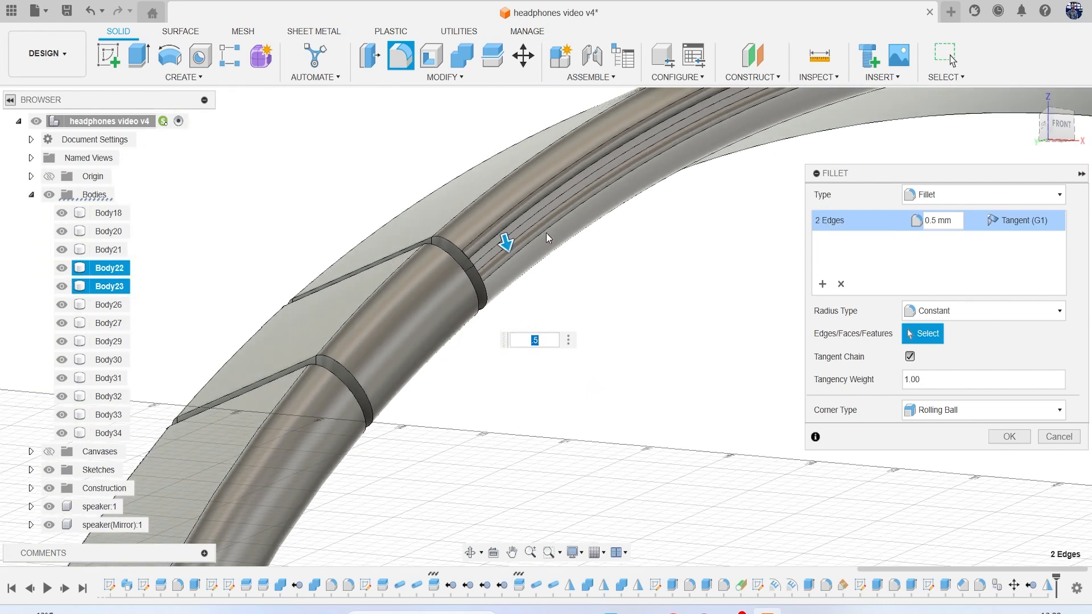
scroll(554, 230, up, 3)
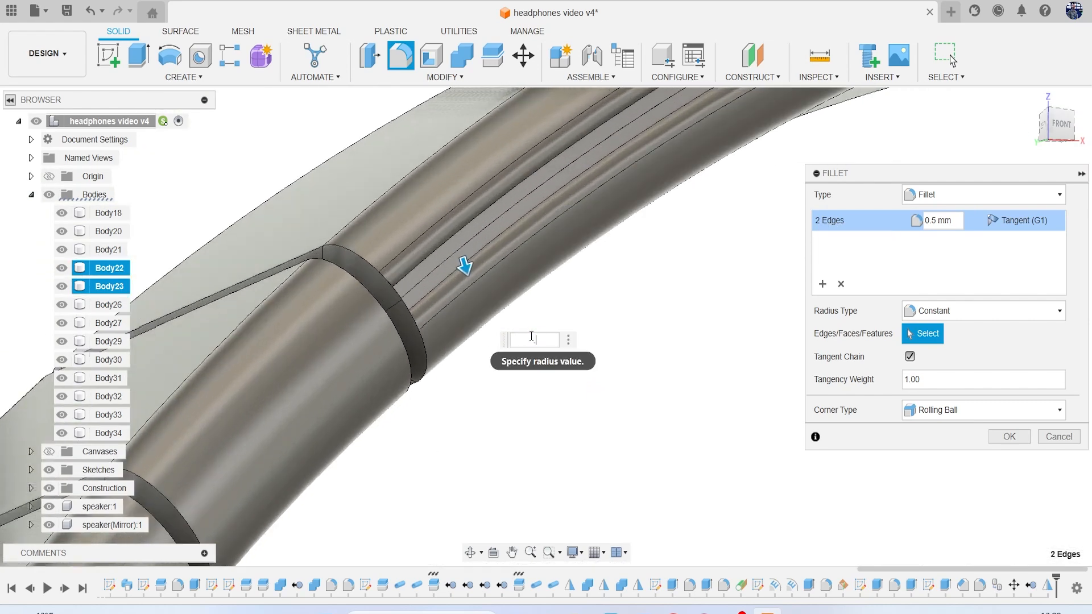
key(BackSpace)
text(2)
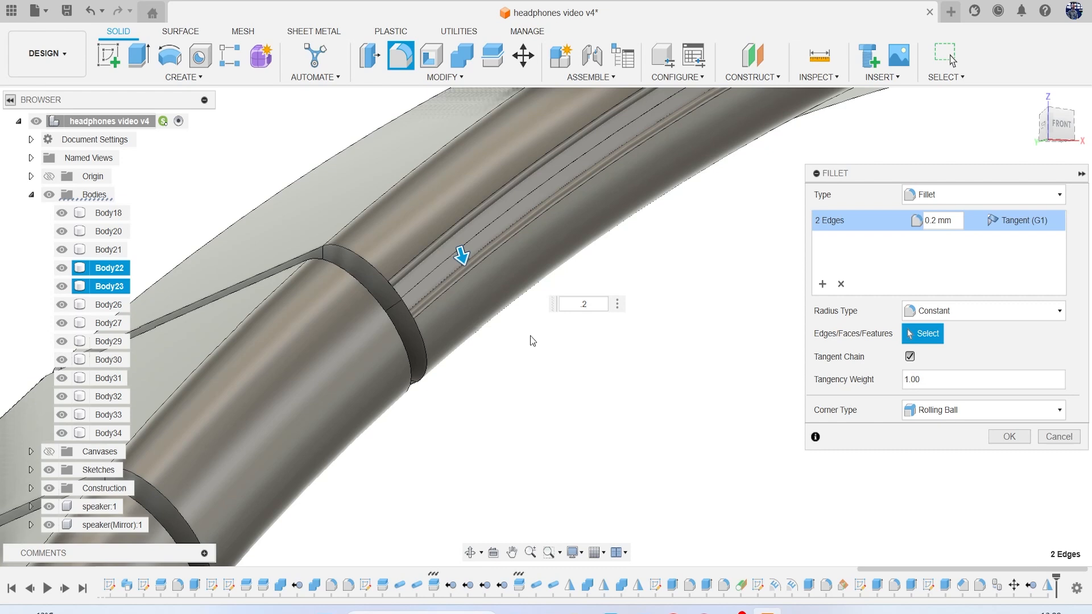
key(BackSpace)
text(4)
scroll(530, 336, down, 5)
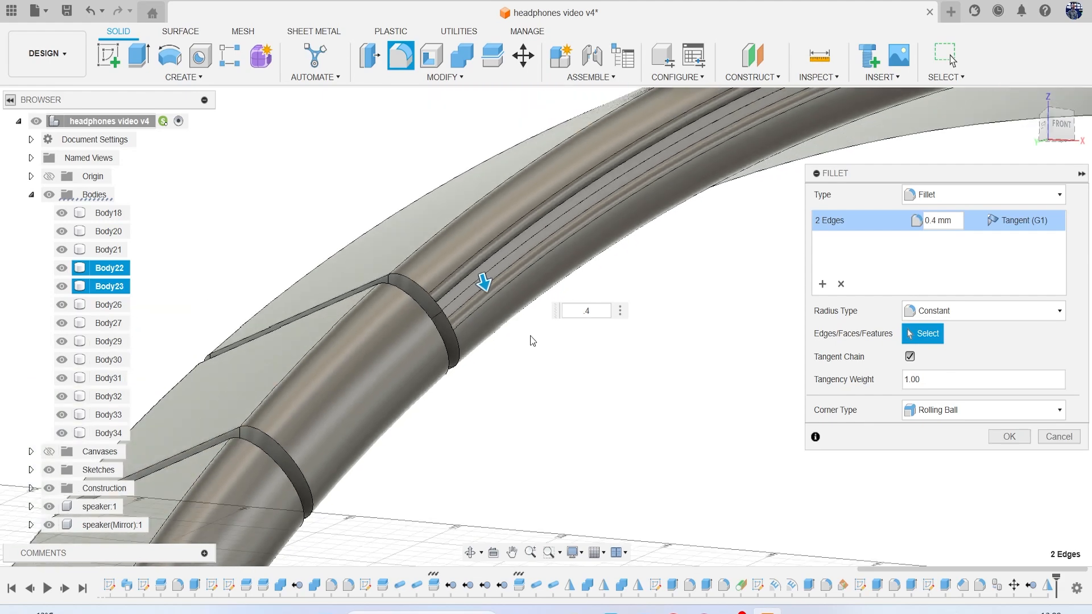
Add the rear seam edges of Body22 and Body23 to the 0.4 mm fillet and apply it
drag(1065, 134, 262, 231)
scroll(572, 239, up, 4)
scroll(415, 319, up, 4)
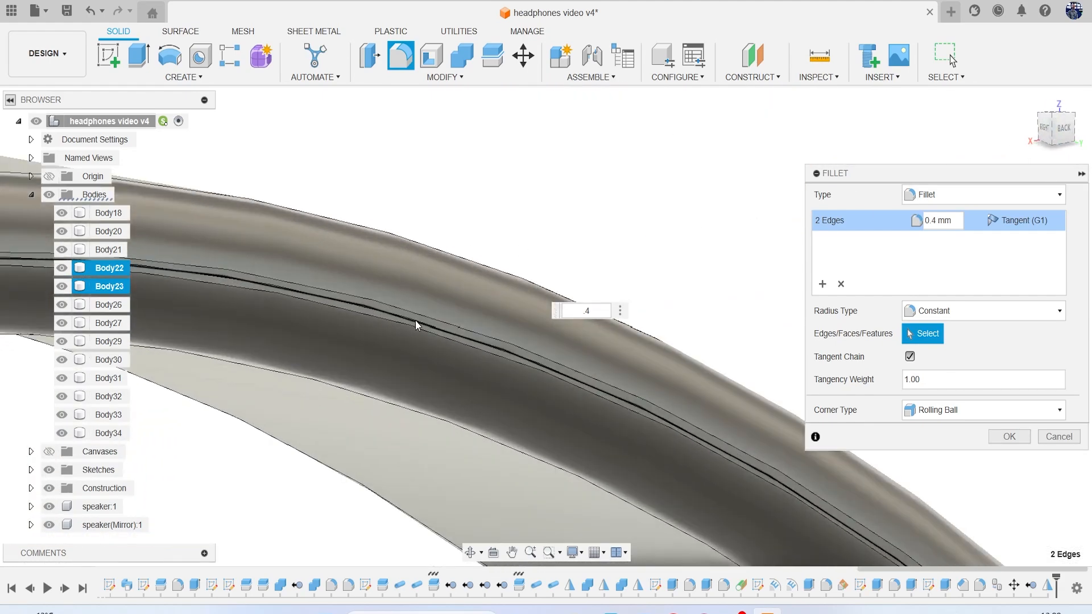
click(443, 322)
click(438, 344)
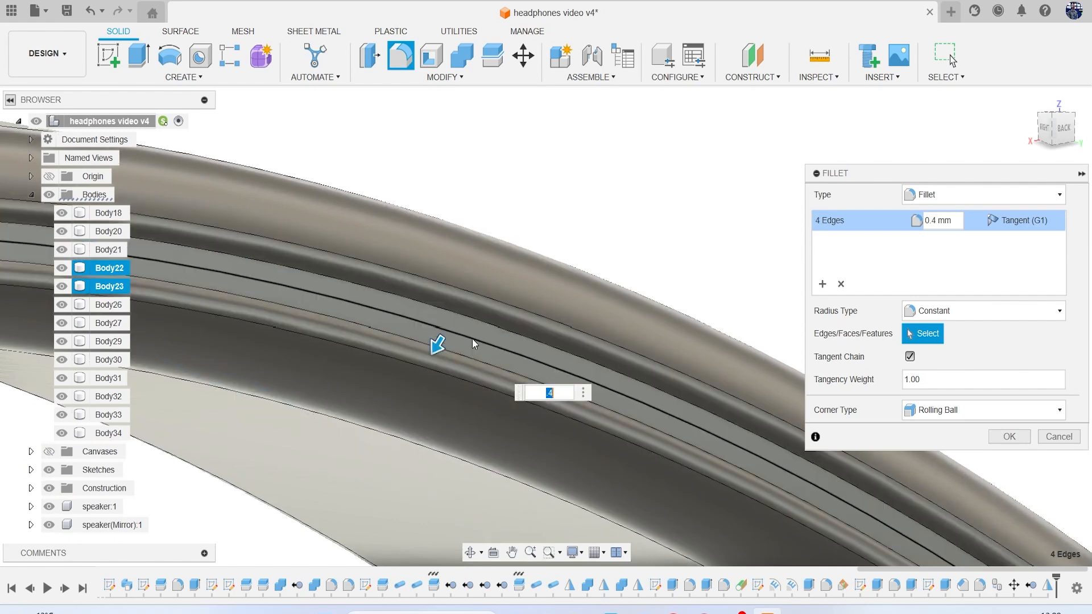
scroll(461, 341, down, 5)
scroll(398, 358, up, 2)
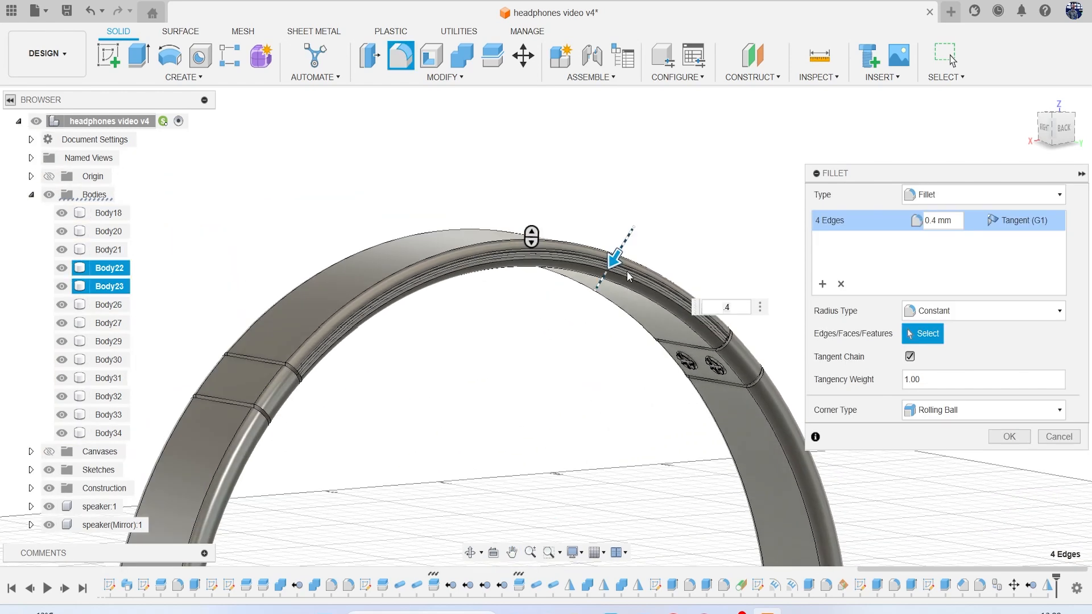
scroll(365, 370, up, 2)
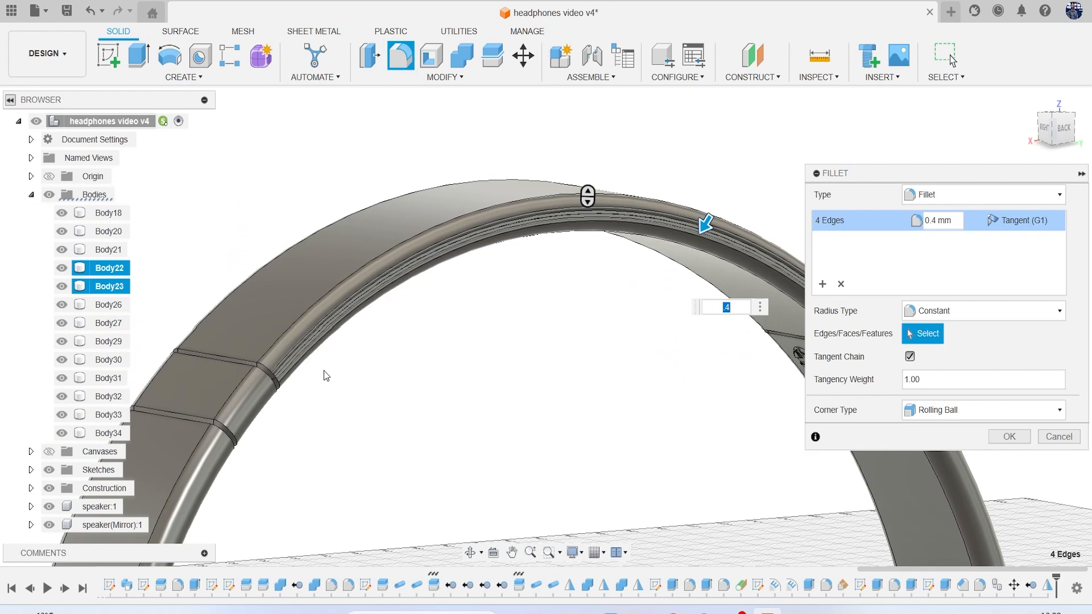
scroll(327, 375, up, 2)
scroll(309, 368, down, 2)
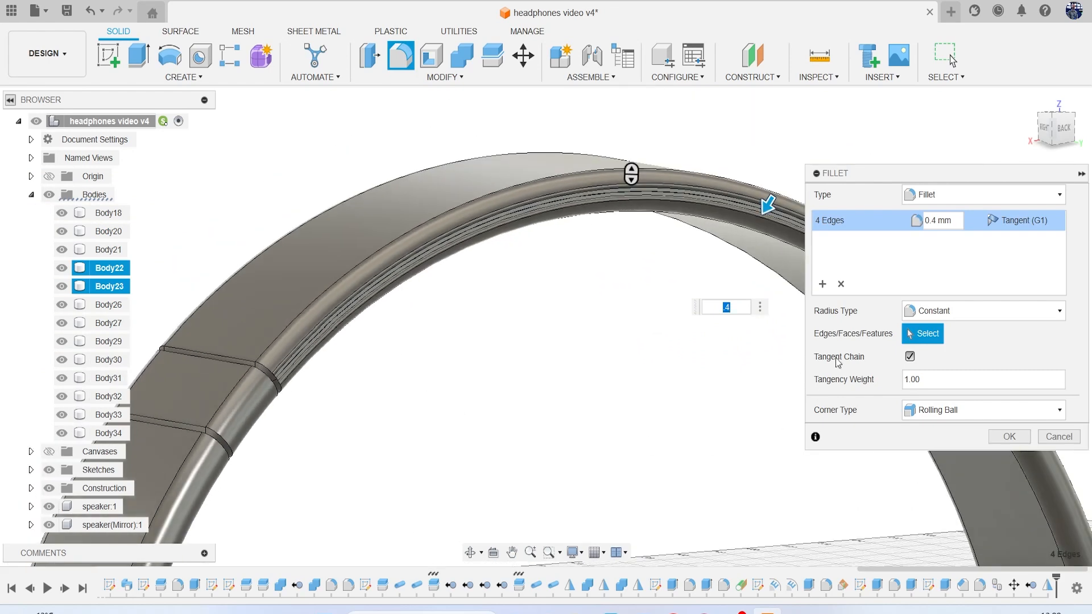
click(1009, 436)
Set up a 0.3 mm fillet on the edges of both gaps where connector segment Body21 meets the neighbouring headband bodies
shift+middle_drag(749, 417, 799, 401)
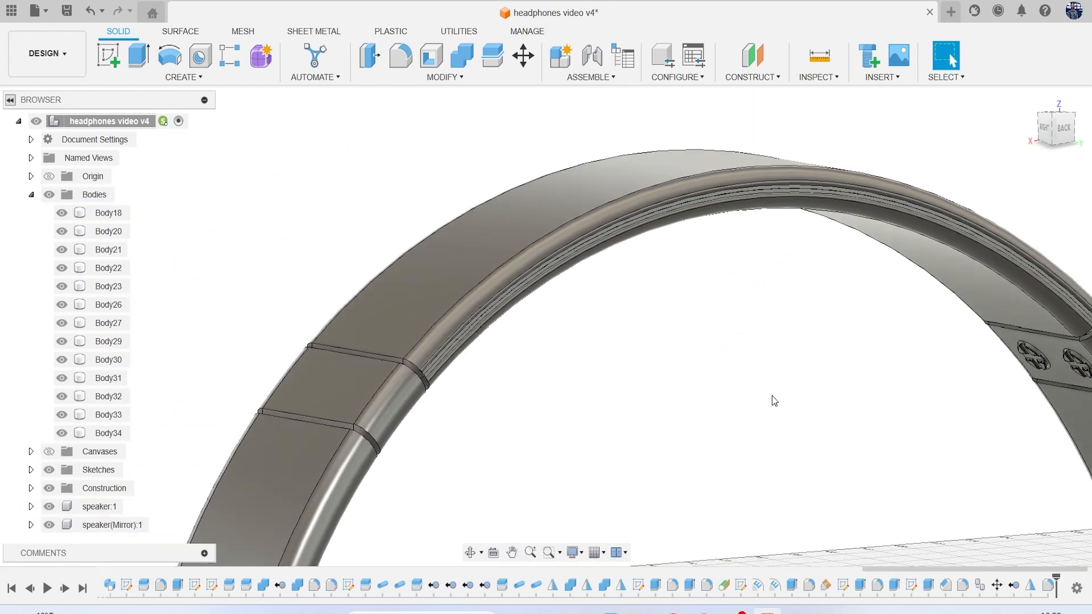
scroll(409, 384, up, 1)
click(409, 384)
scroll(256, 382, up, 1)
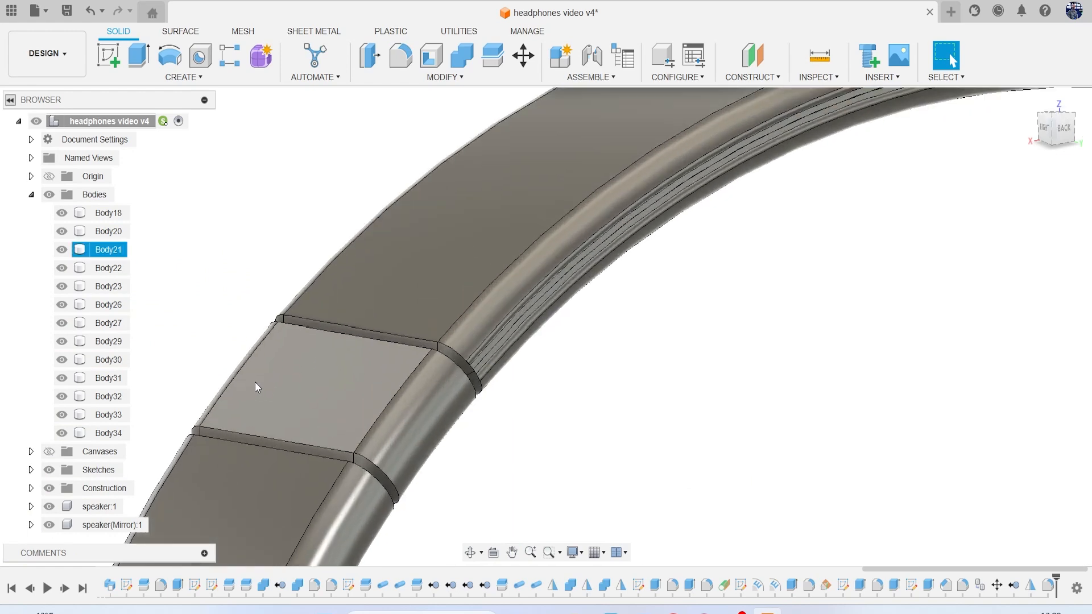
key(f)
click(367, 329)
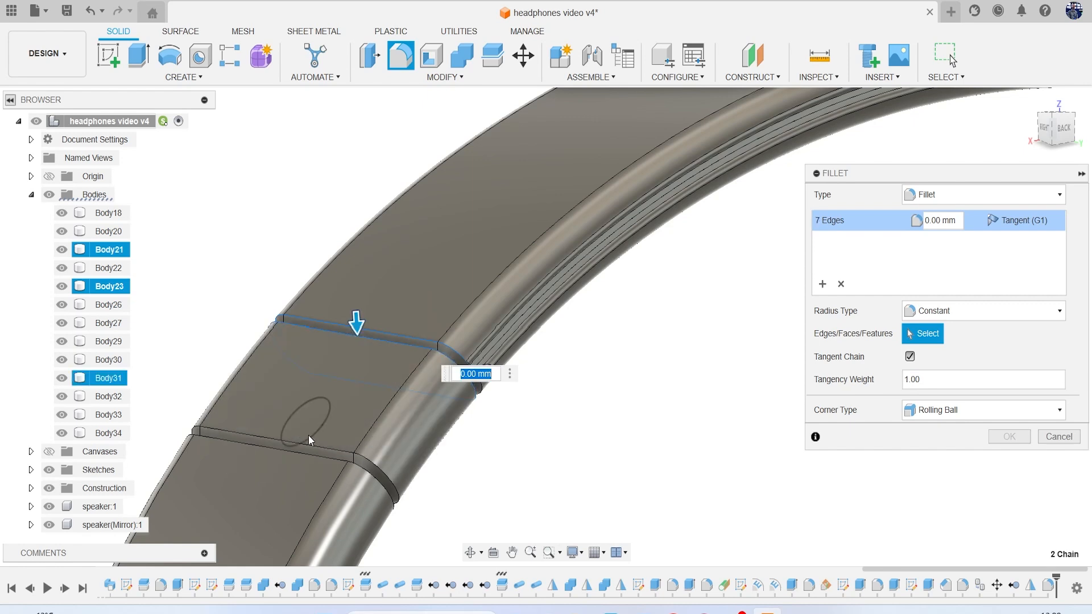
click(304, 449)
click(301, 452)
text(.1#)
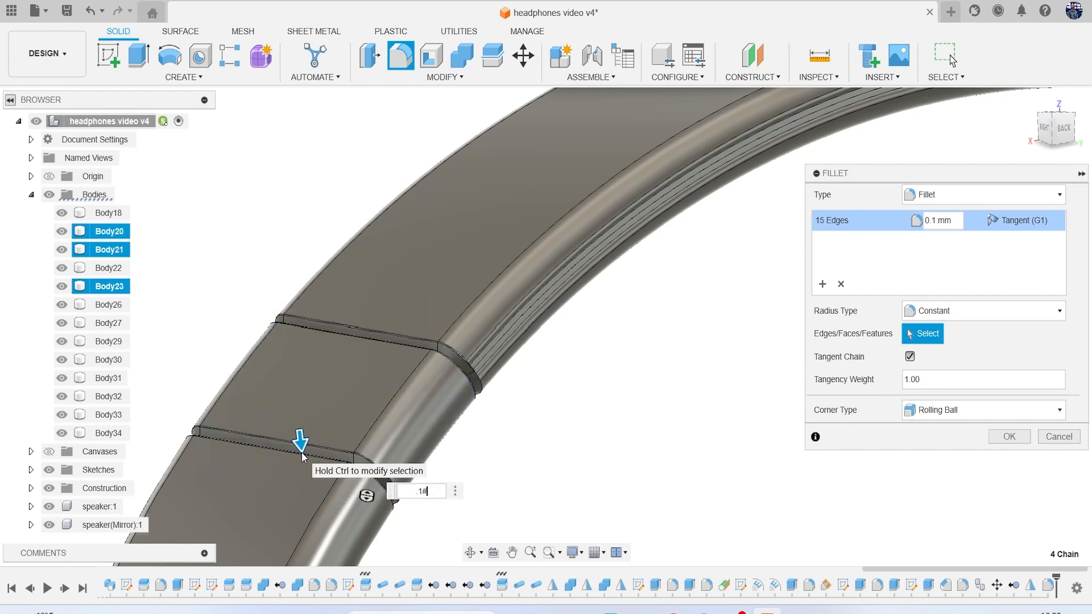
key(BackSpace)
key(BackSpace)
key(BackSpace)
text(.3)
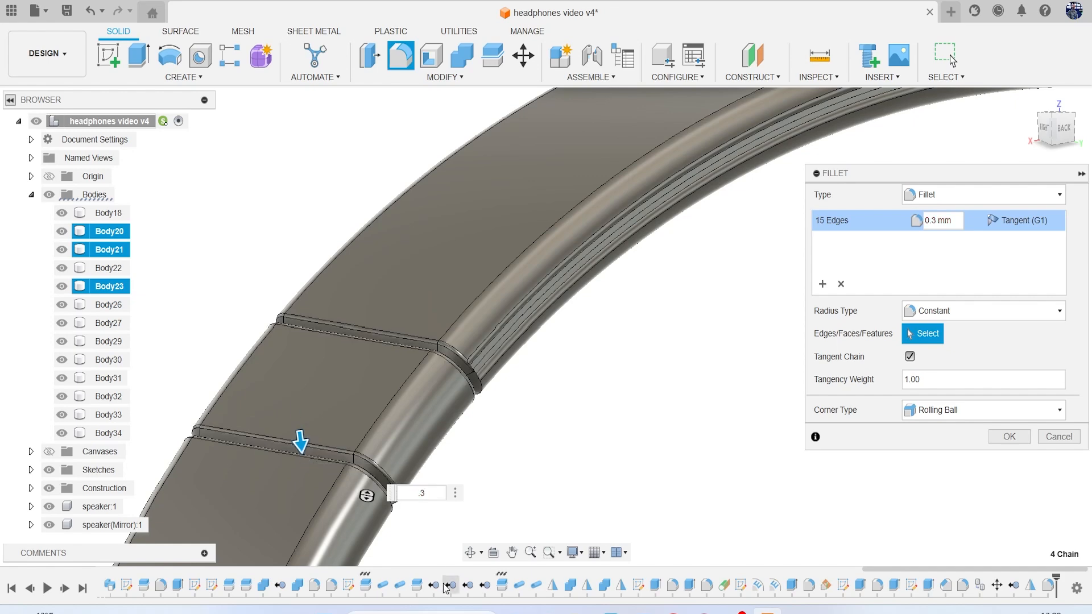
Add the edges of both gaps around the opposite connector segment to the fillet and apply it
scroll(603, 393, down, 5)
scroll(694, 320, up, 6)
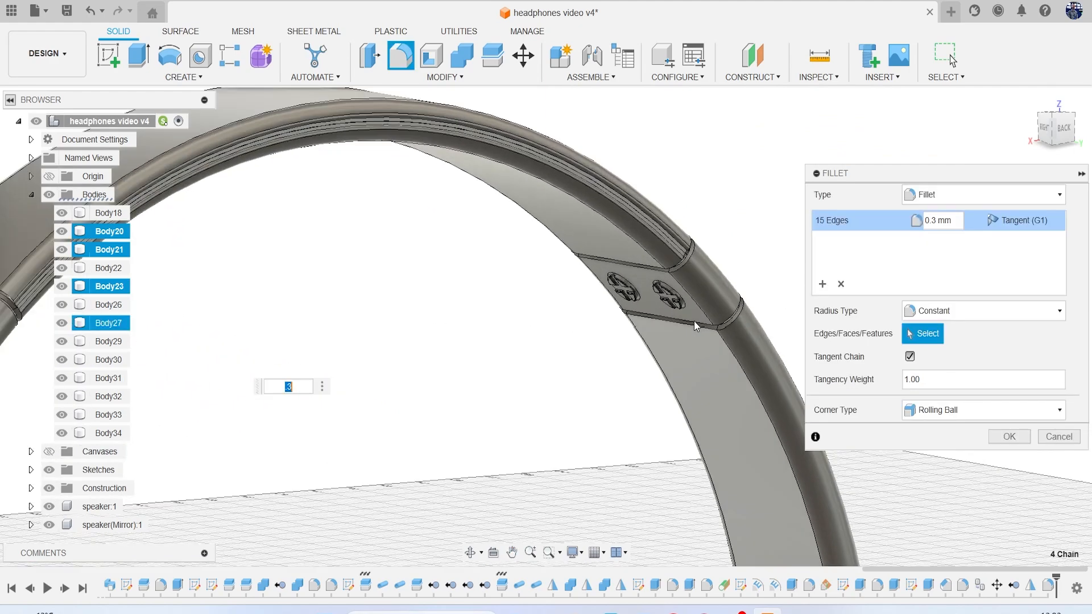
scroll(643, 263, up, 2)
click(602, 212)
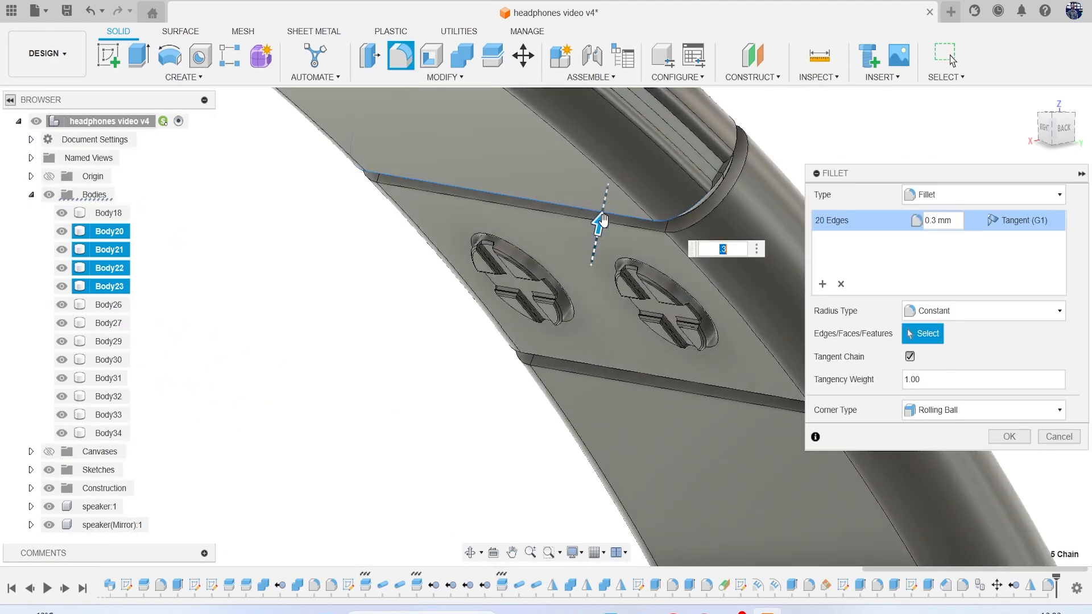
click(585, 219)
click(607, 364)
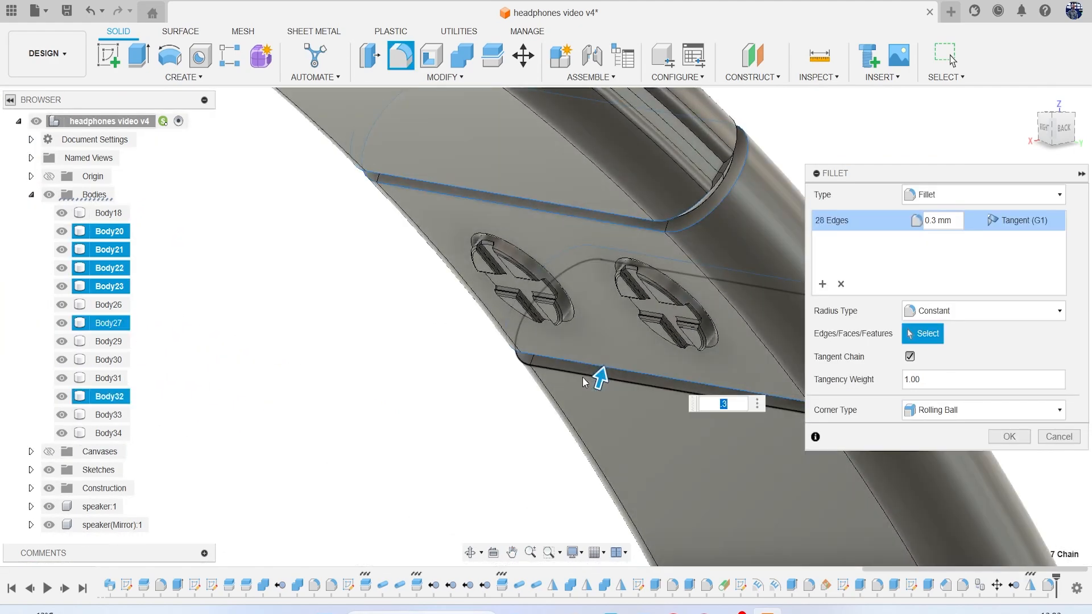
click(582, 377)
scroll(649, 270, up, 5)
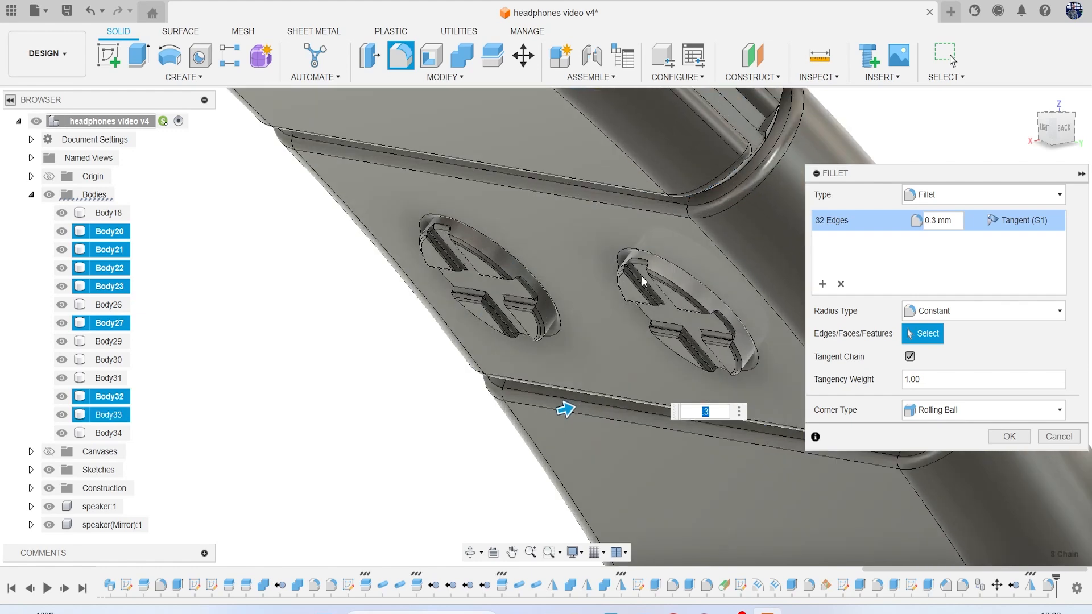
scroll(512, 278, down, 4)
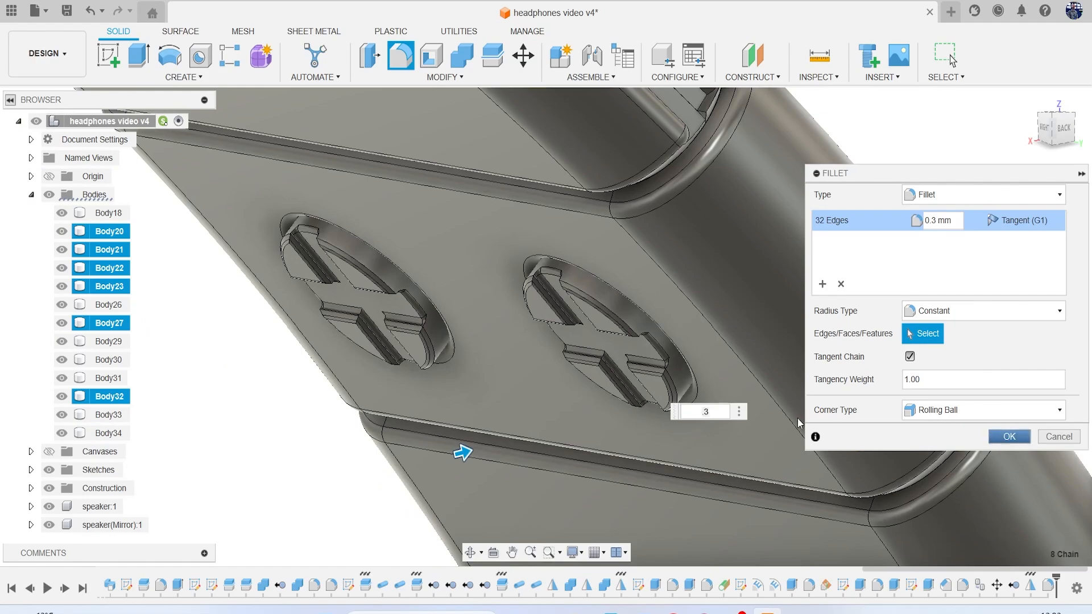
key(Return)
Save the headphones design with its finished headband fillets
scroll(741, 399, down, 10)
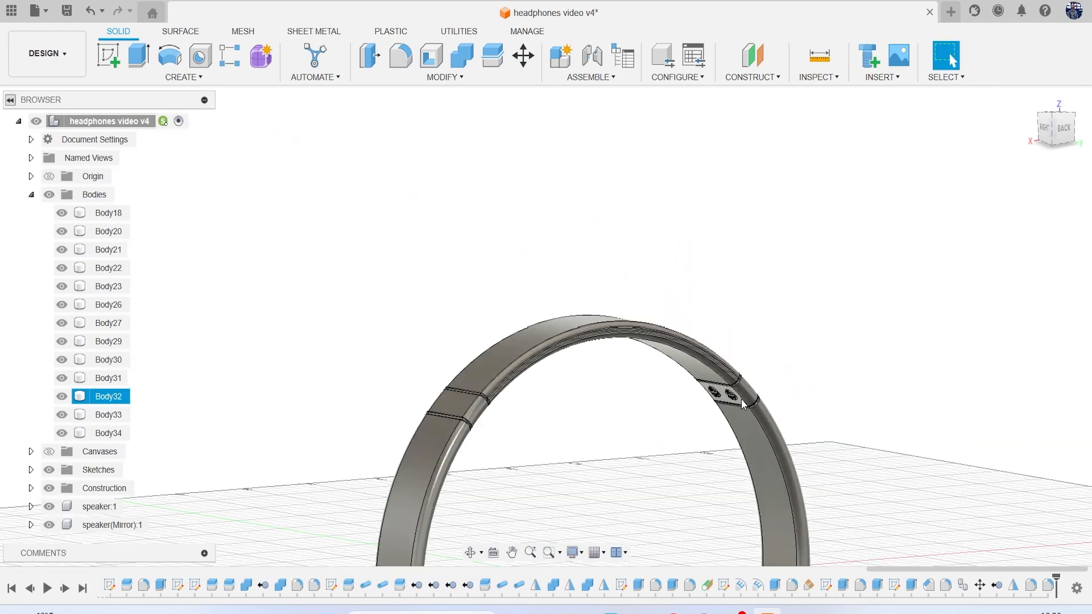
middle_drag(742, 399, 721, 258)
drag(1057, 135, 824, 110)
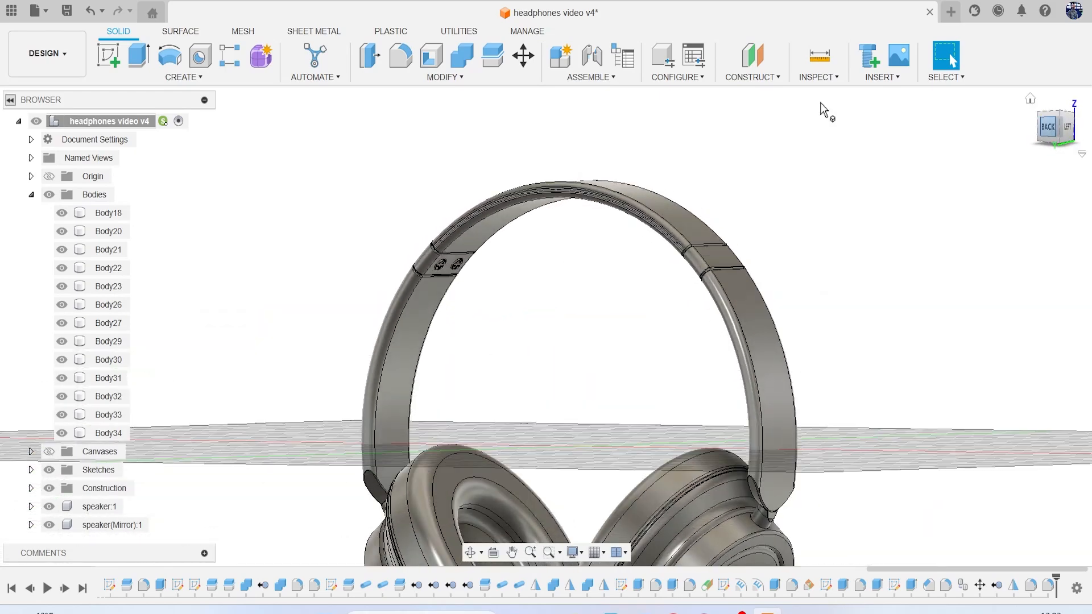
click(68, 17)
click(556, 336)
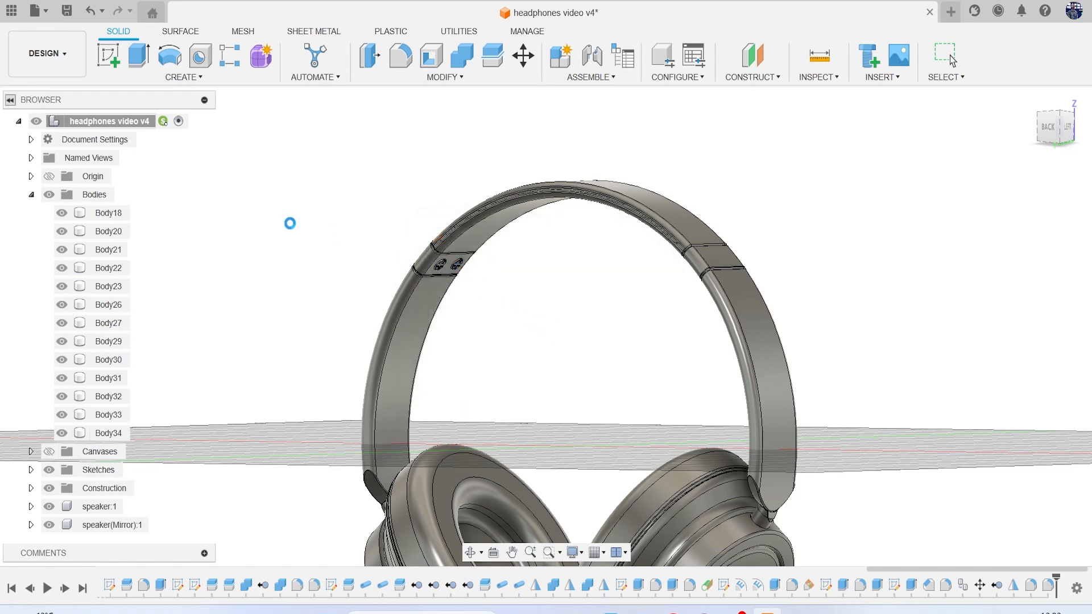
Export the design as an FBX file named headphones video v4 to the Desktop folder
click(41, 11)
click(133, 202)
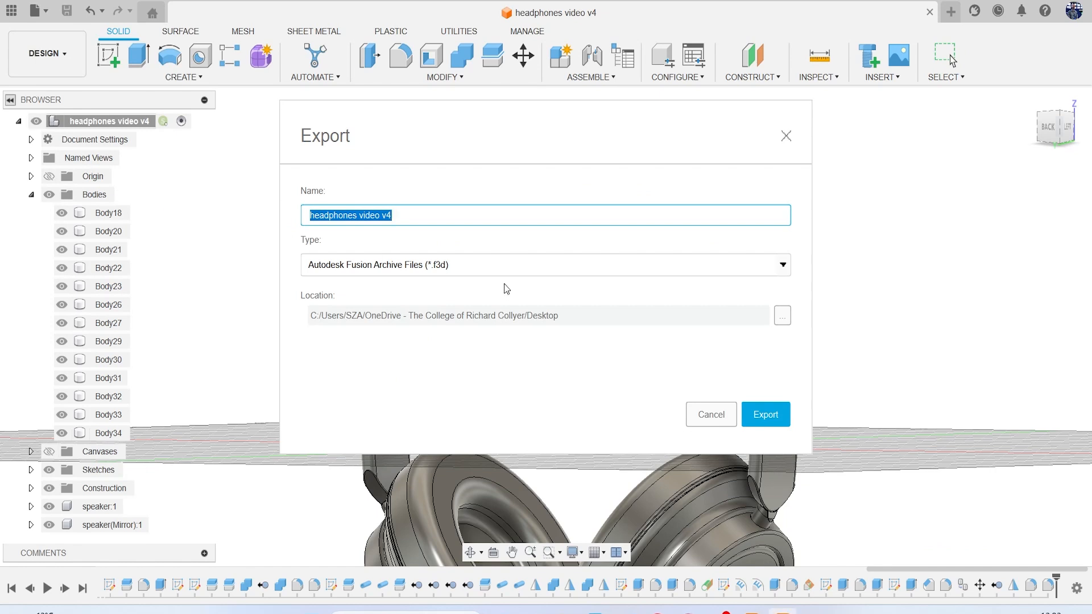
click(531, 261)
click(470, 334)
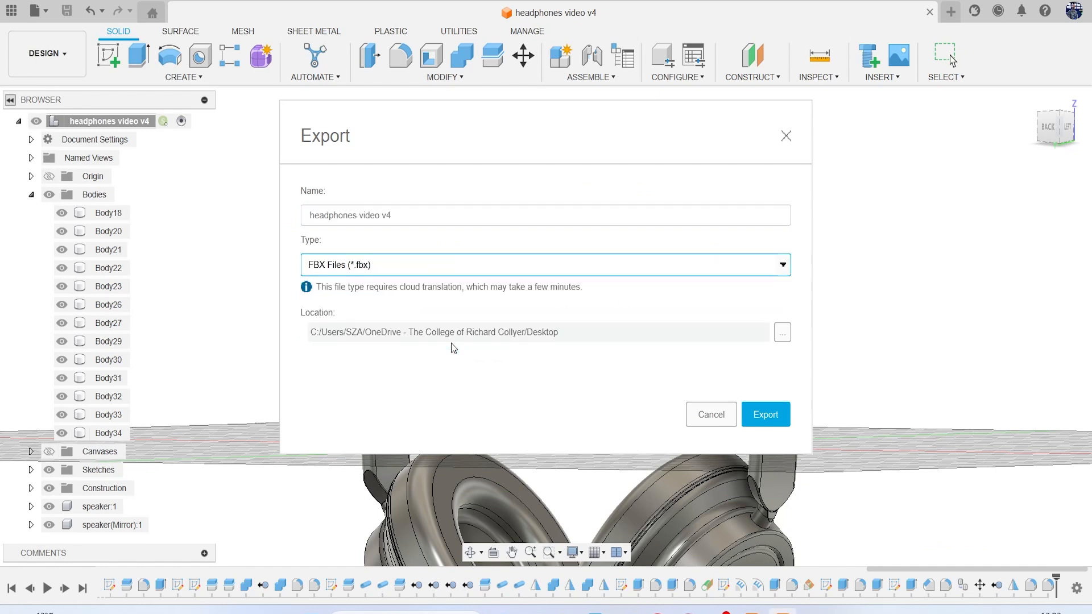
click(773, 412)
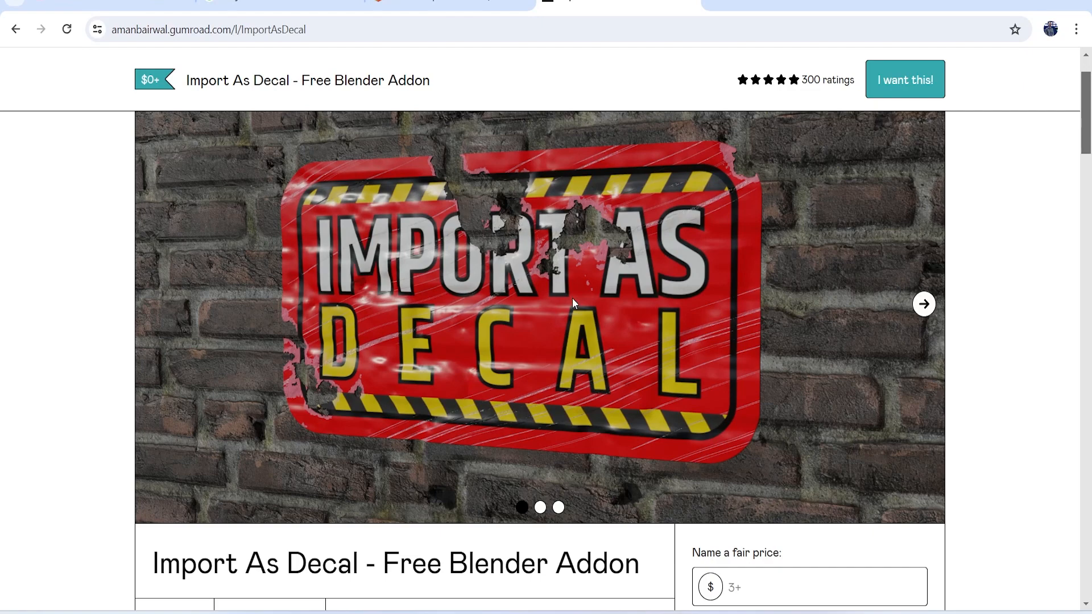
In the web browser, view the BlenderKit home page and the Import As Decal - Free Blender Addon page
click(425, 3)
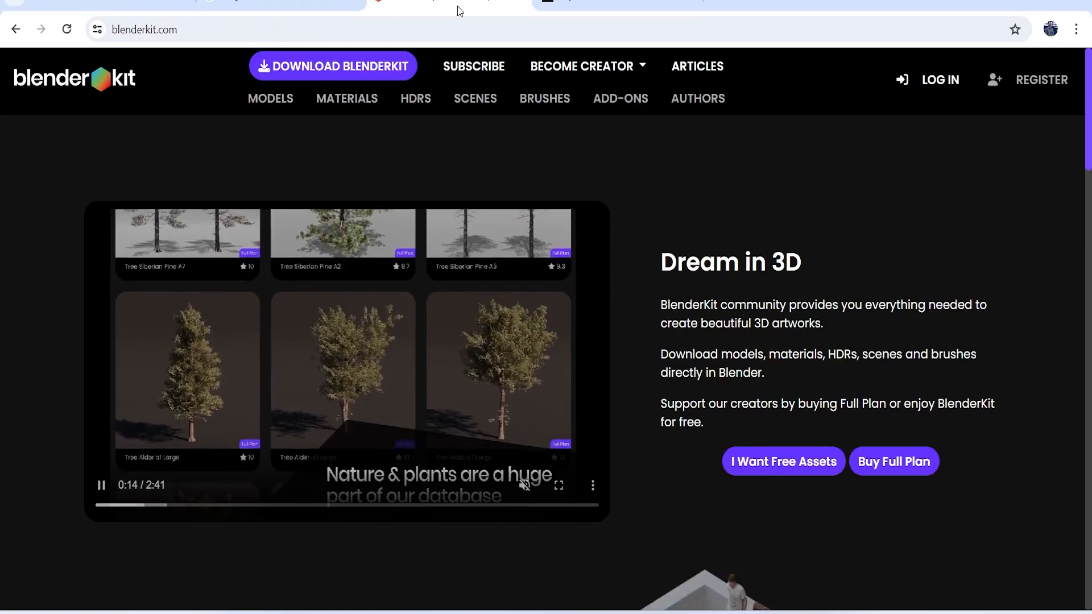
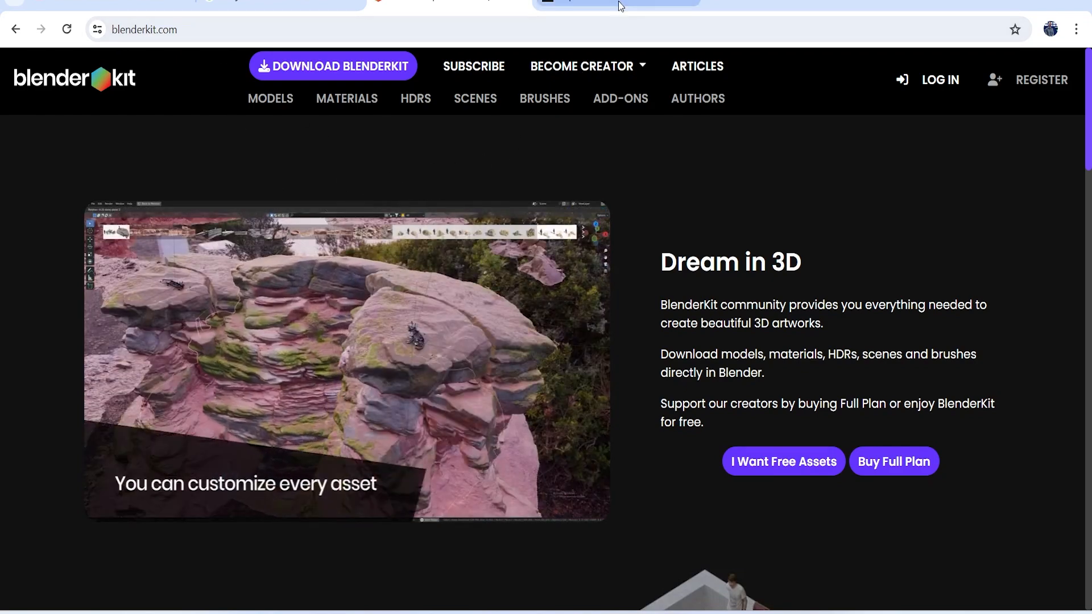
click(620, 5)
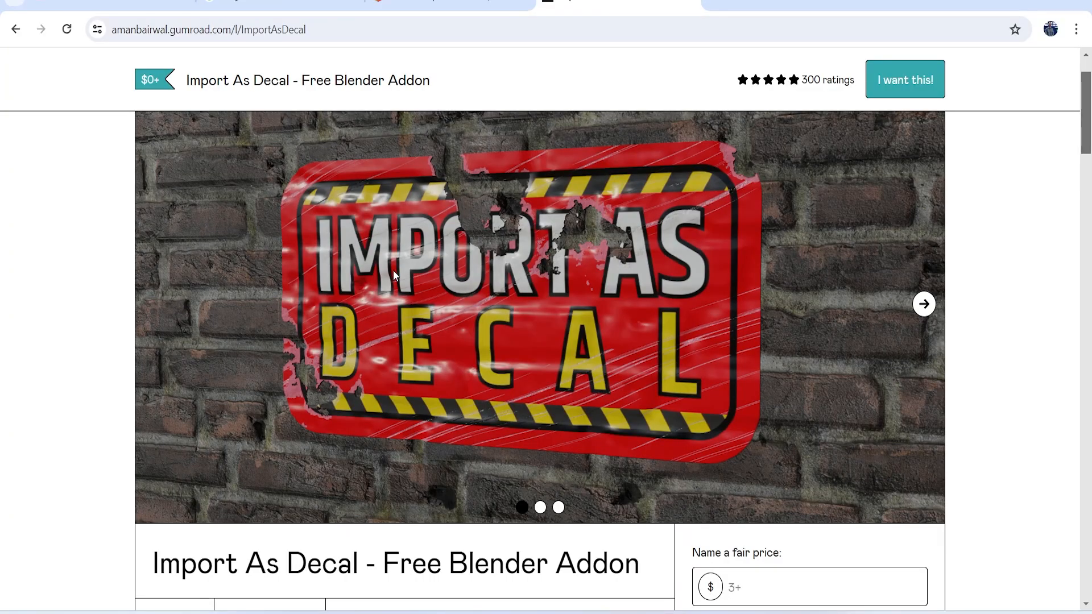
scroll(394, 271, down, 5)
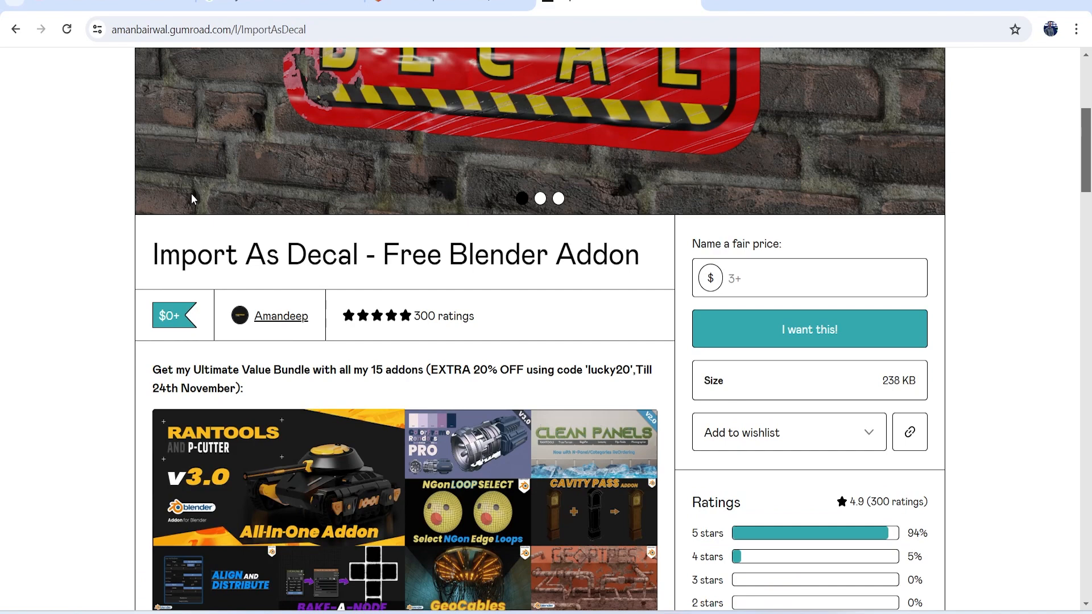
scroll(192, 194, up, 3)
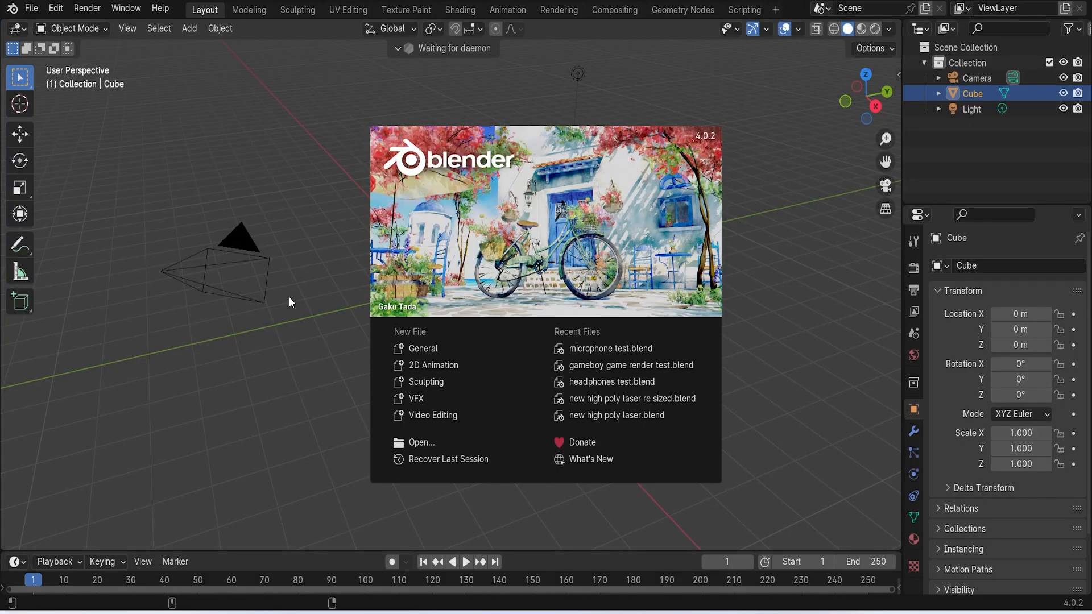
Switch to Blender, delete the default cube and import the headphones video FBX file from the Desktop folder
click(236, 144)
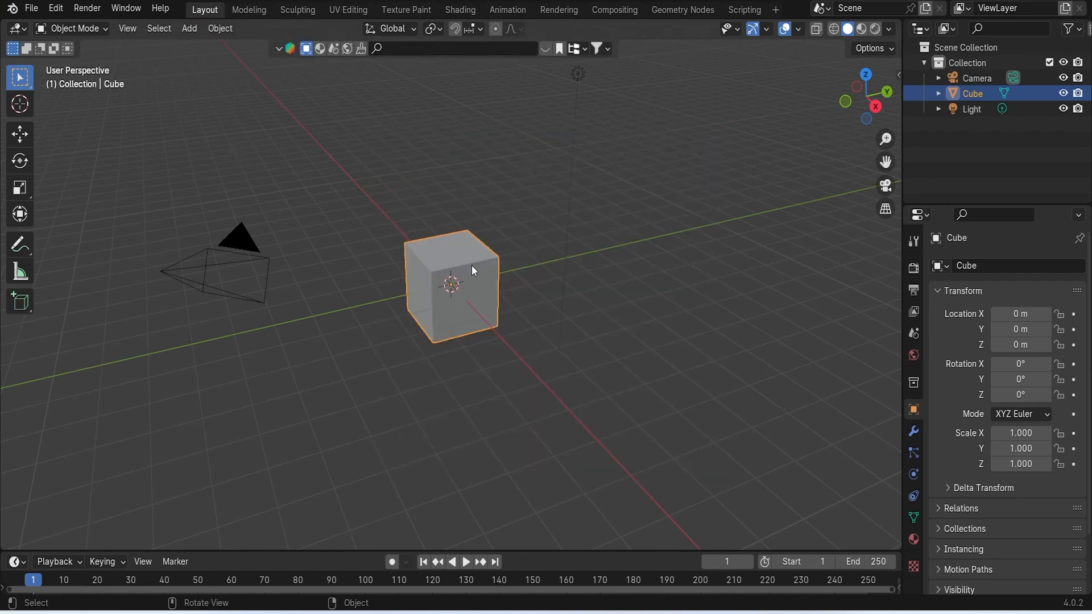
key(Delete)
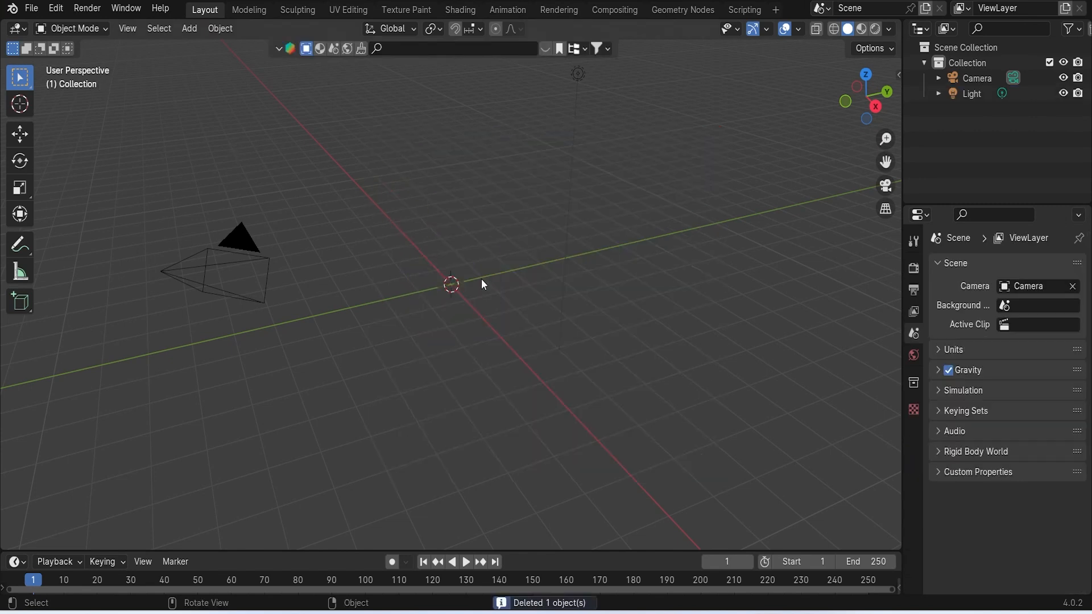
click(31, 8)
mouse_move(138, 226)
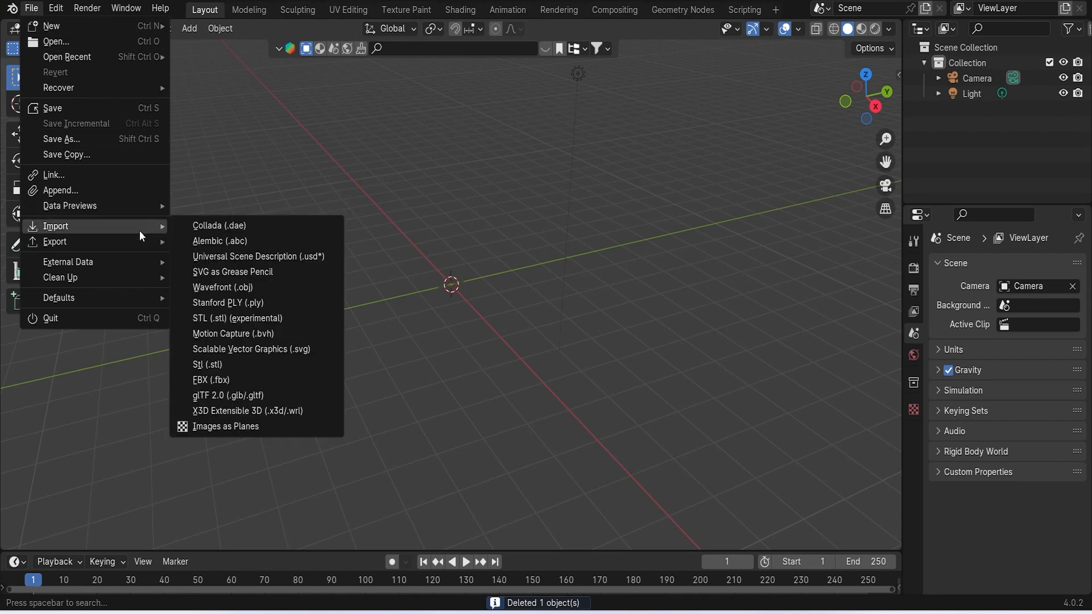
click(268, 379)
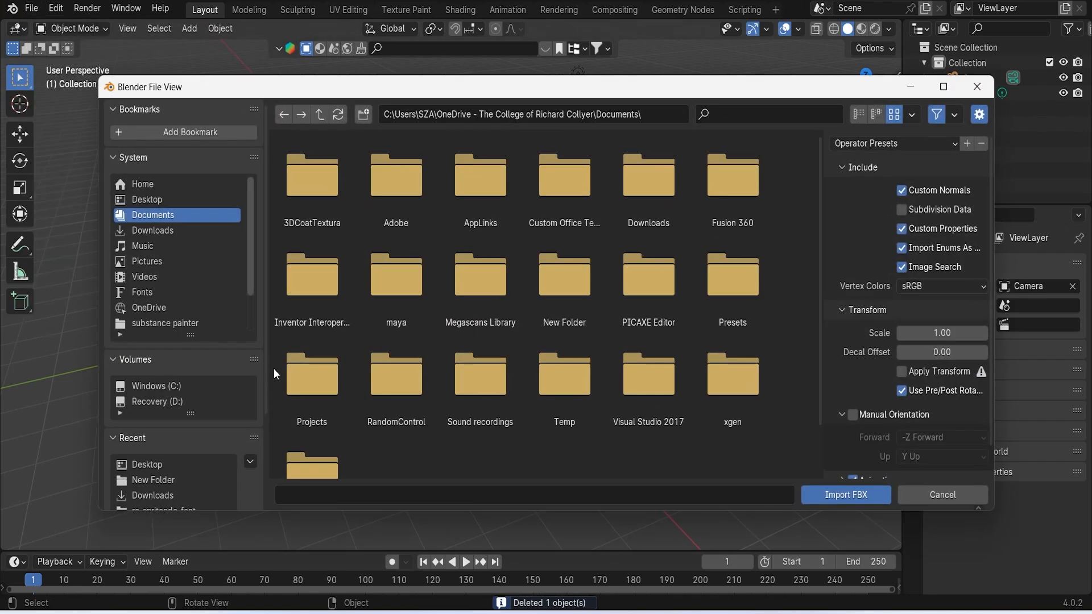
click(153, 200)
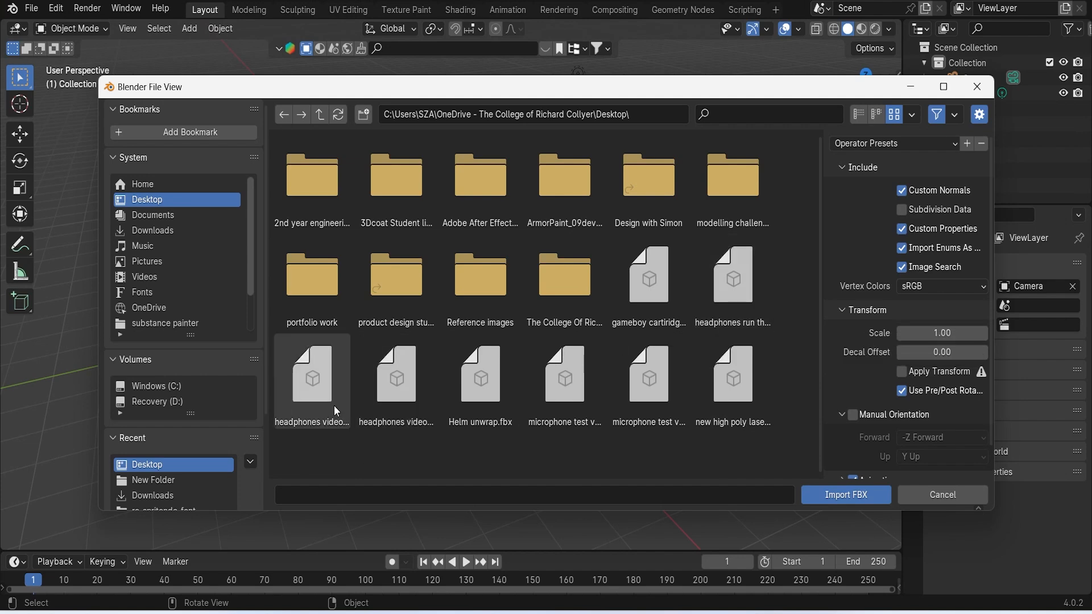
double_click(365, 391)
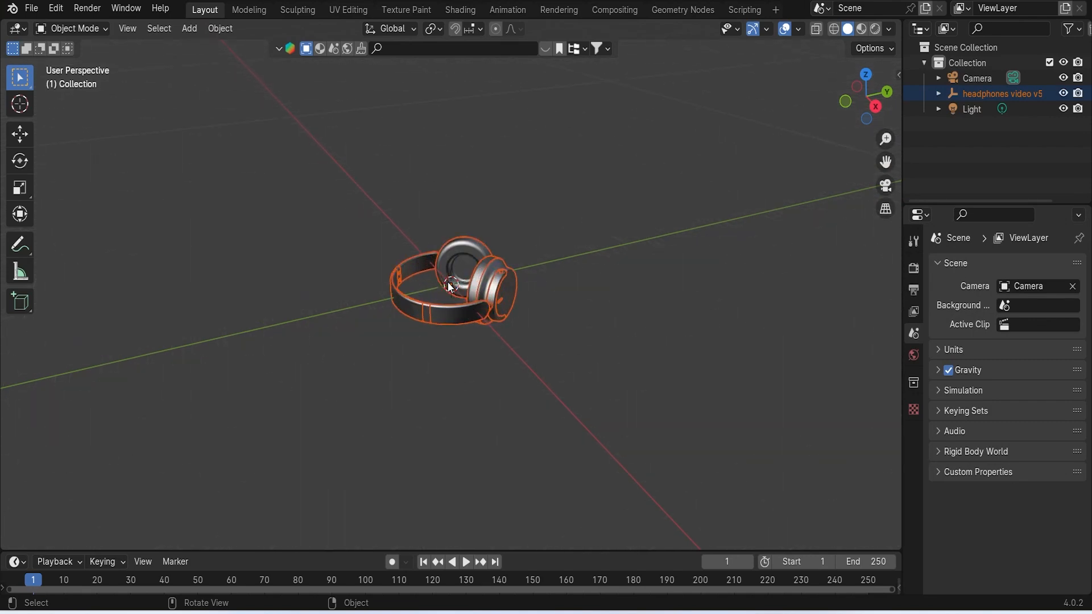
Rotate the imported headphones 90 degrees about the X axis so they stand upright
key(r)
text(x90)
key(Return)
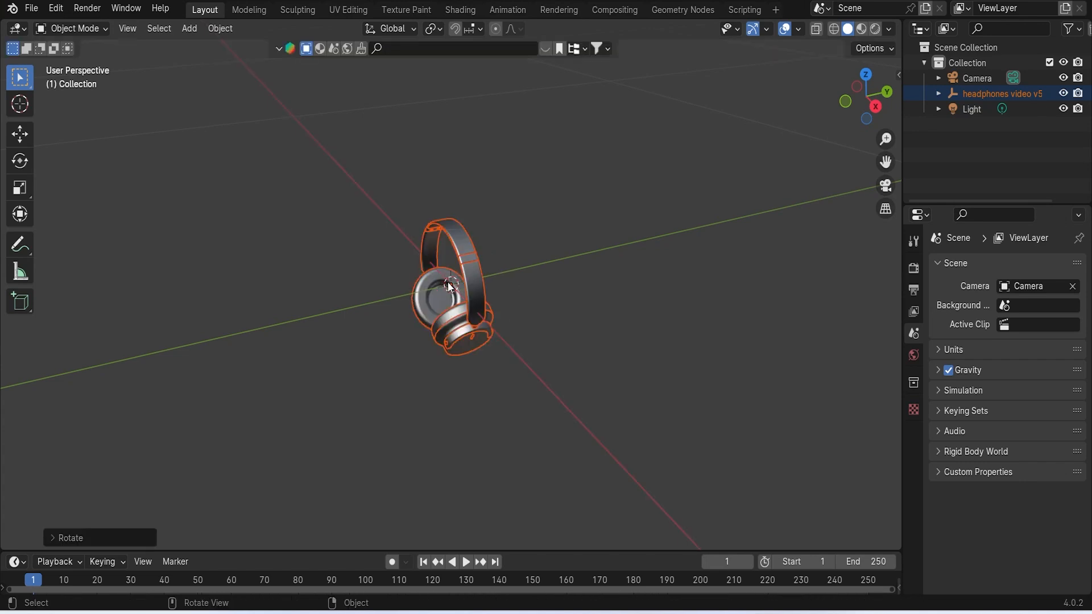
scroll(449, 286, up, 5)
scroll(449, 289, down, 5)
middle_drag(449, 287, 557, 271)
scroll(540, 285, down, 12)
scroll(476, 283, up, 8)
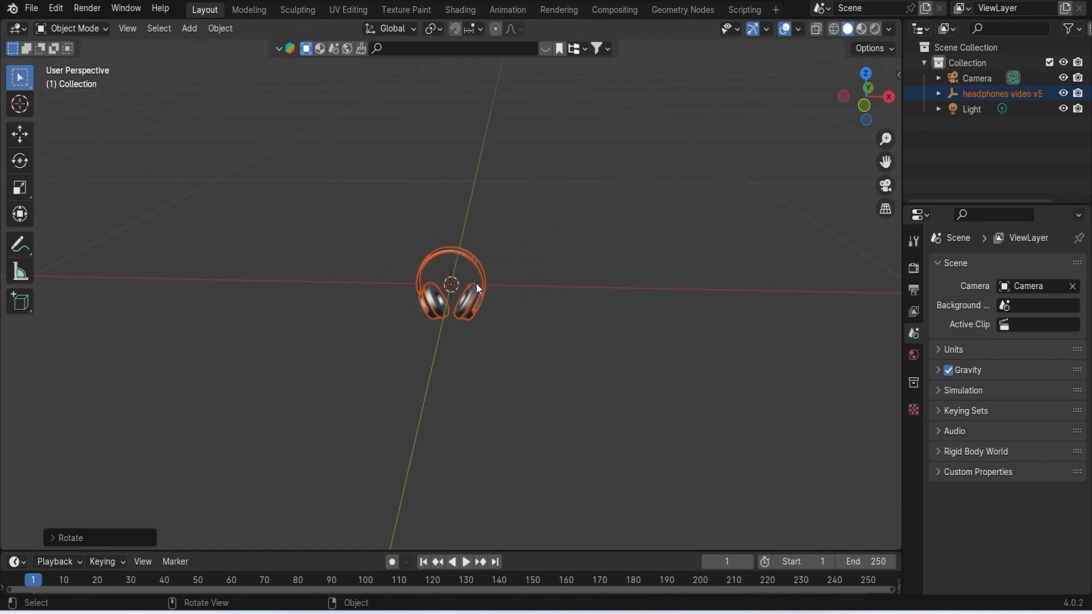
Box-select all parts of the imported headphones
scroll(476, 283, up, 5)
click(471, 218)
drag(269, 112, 694, 488)
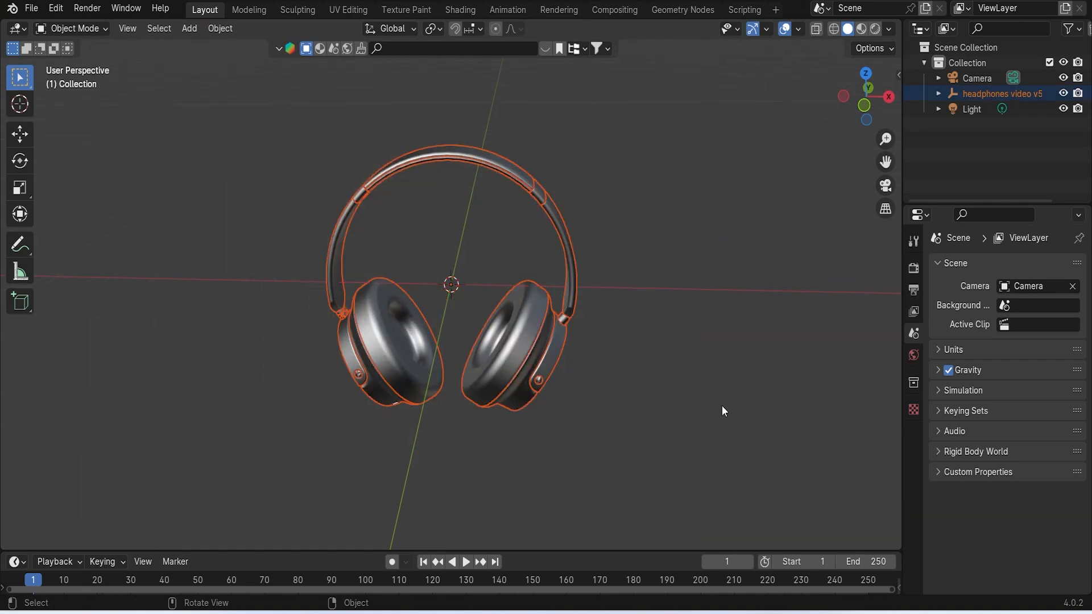
In the UV Editing workspace, select all headphone parts and enter Edit Mode on them together
click(364, 10)
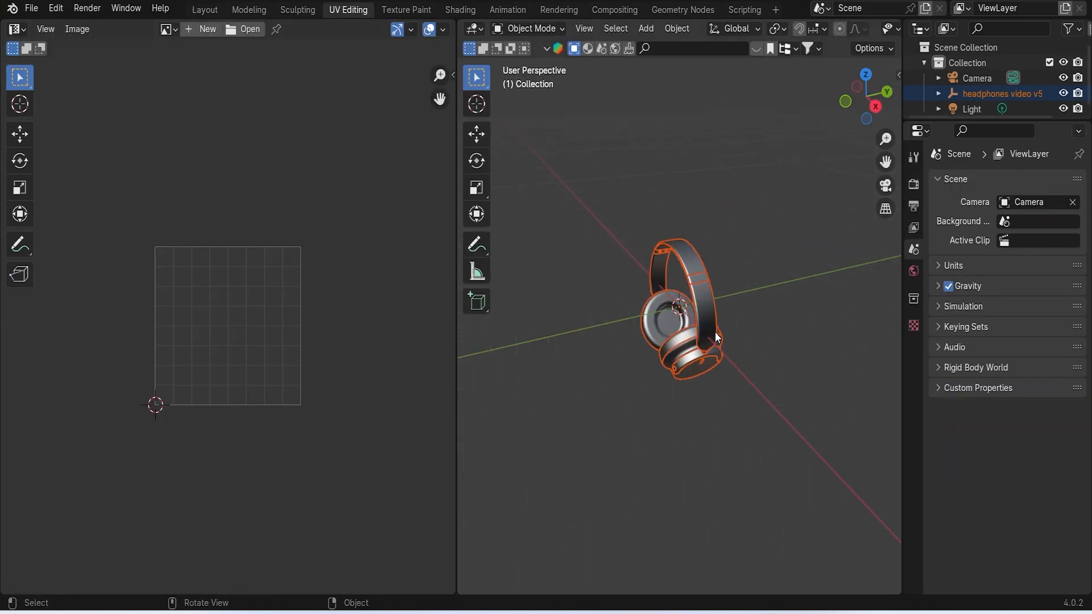
drag(606, 203, 744, 385)
click(725, 241)
click(696, 268)
key(Tab)
drag(586, 212, 786, 438)
key(Tab)
key(Tab)
click(777, 424)
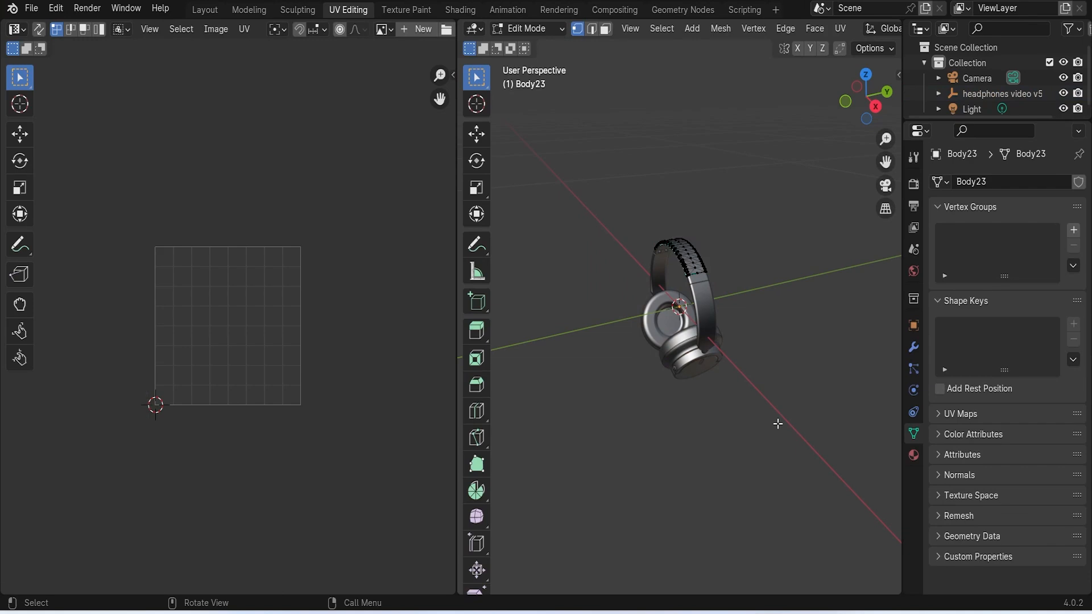
key(Tab)
drag(604, 198, 800, 490)
key(Tab)
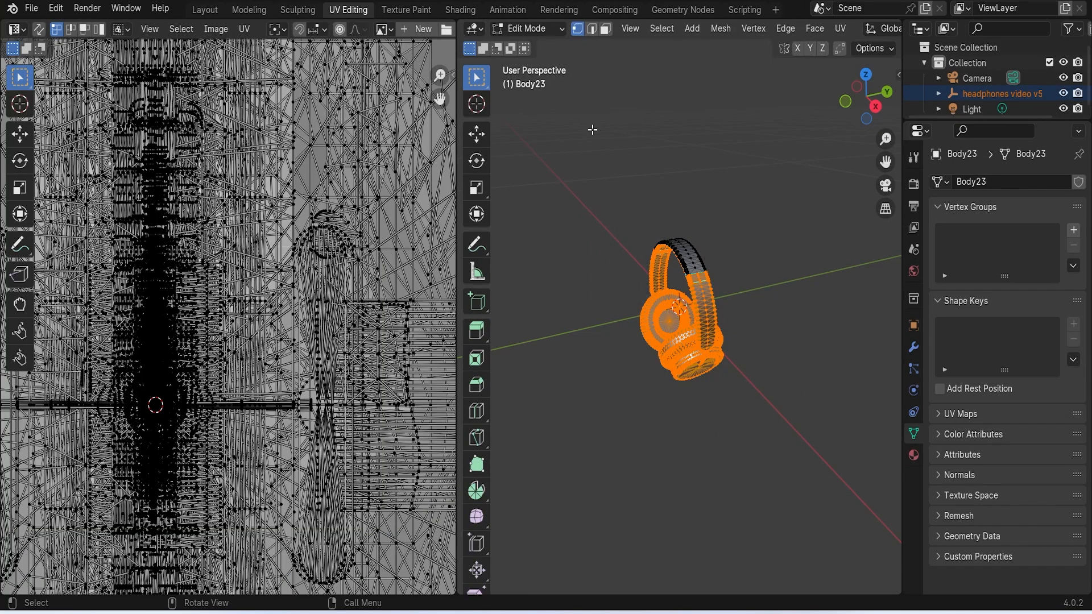
Switch to face selection and unwrap the selected headphone faces with Smart UV Project using its default settings
click(607, 31)
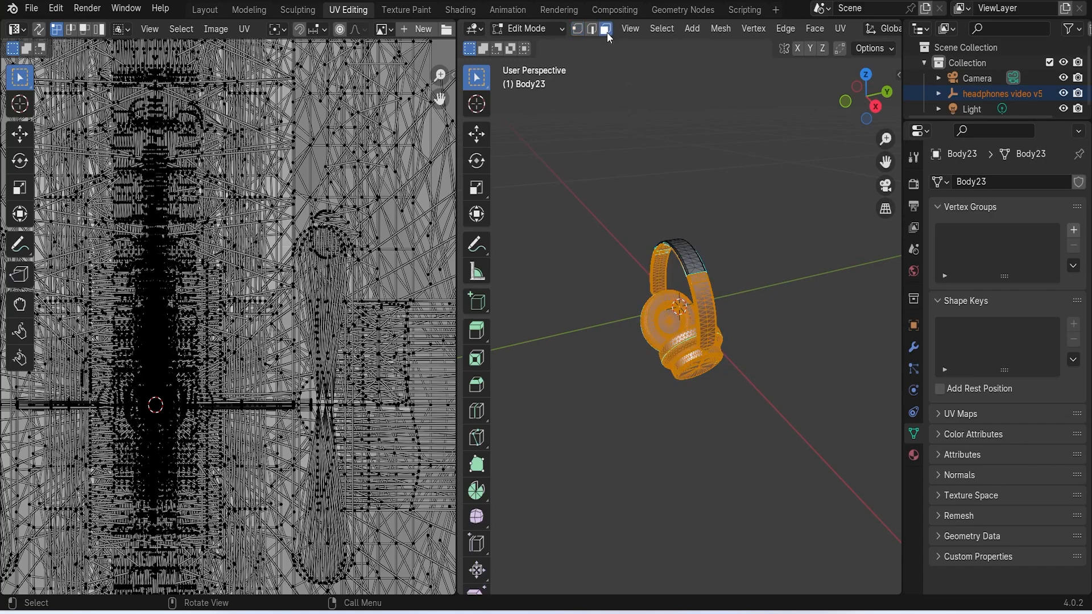
click(841, 30)
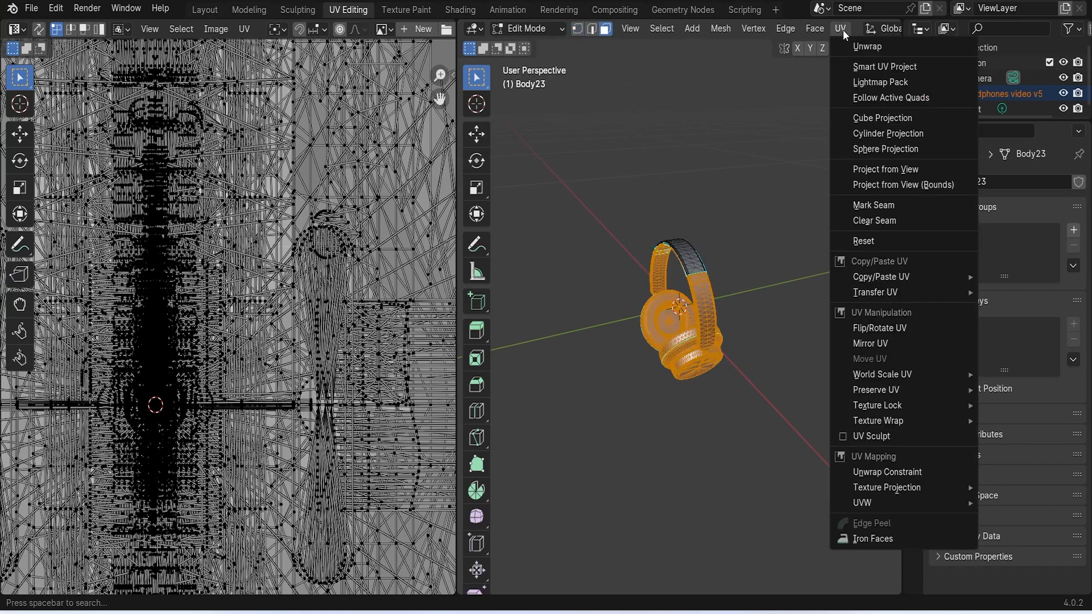
click(904, 67)
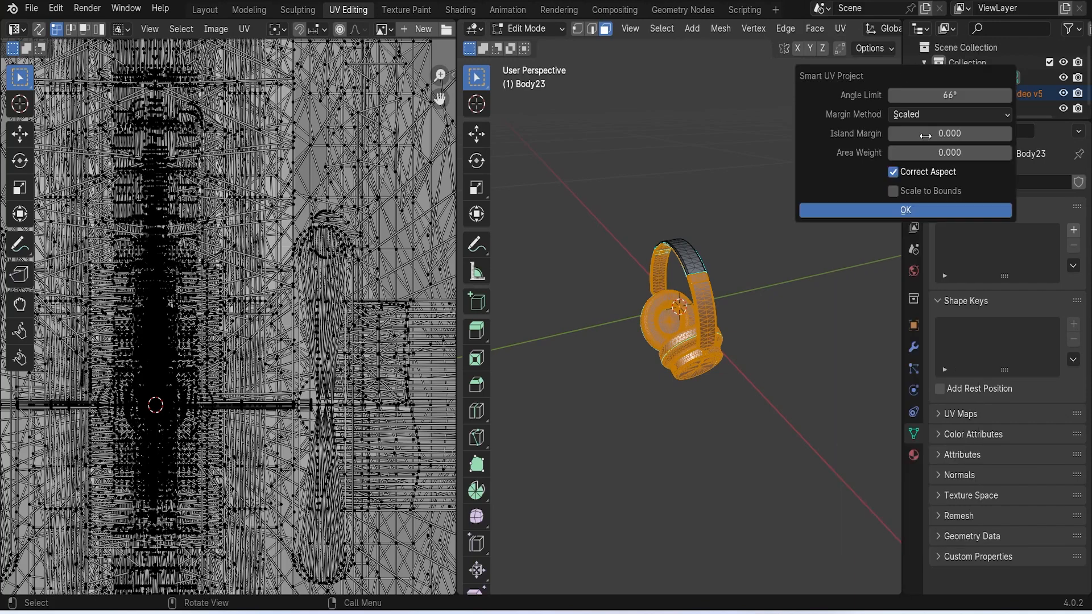
click(921, 211)
scroll(281, 329, up, 6)
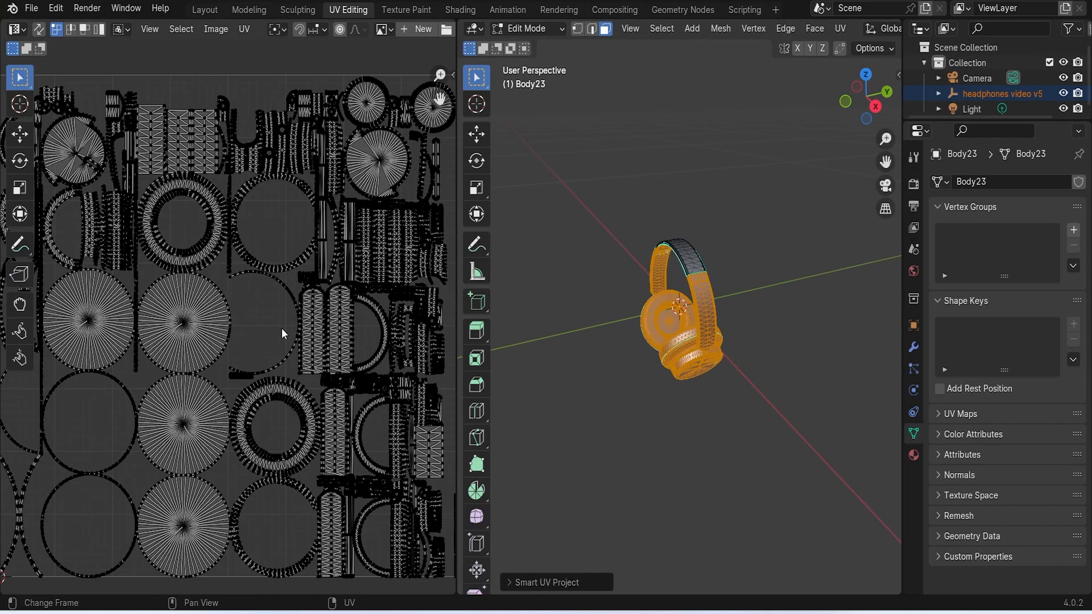
scroll(282, 328, down, 6)
click(667, 144)
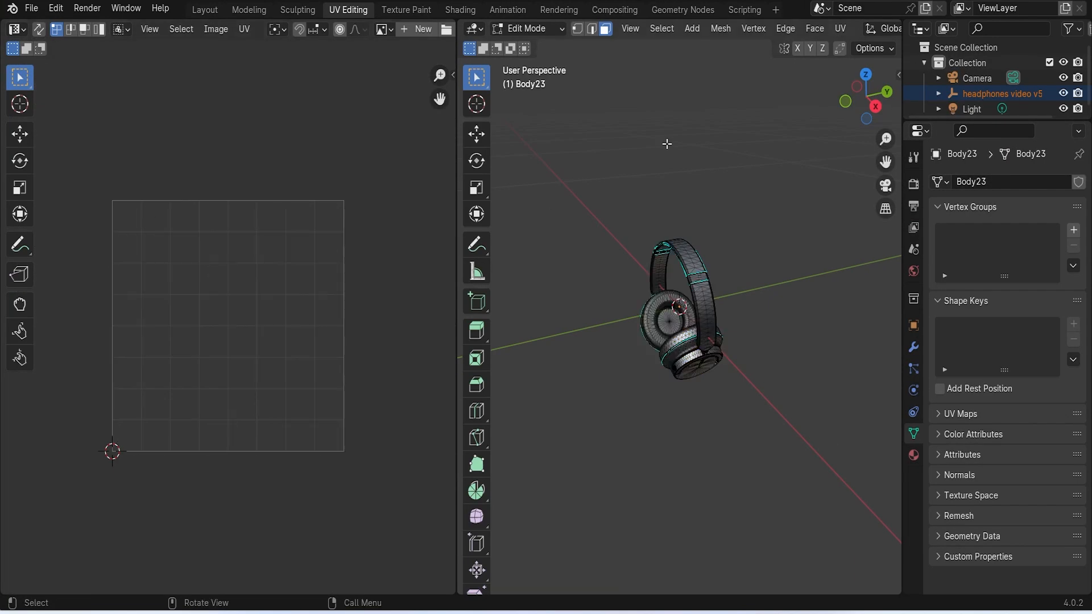
Return to Object Mode in the Layout workspace and deselect the headphones
key(Tab)
click(205, 10)
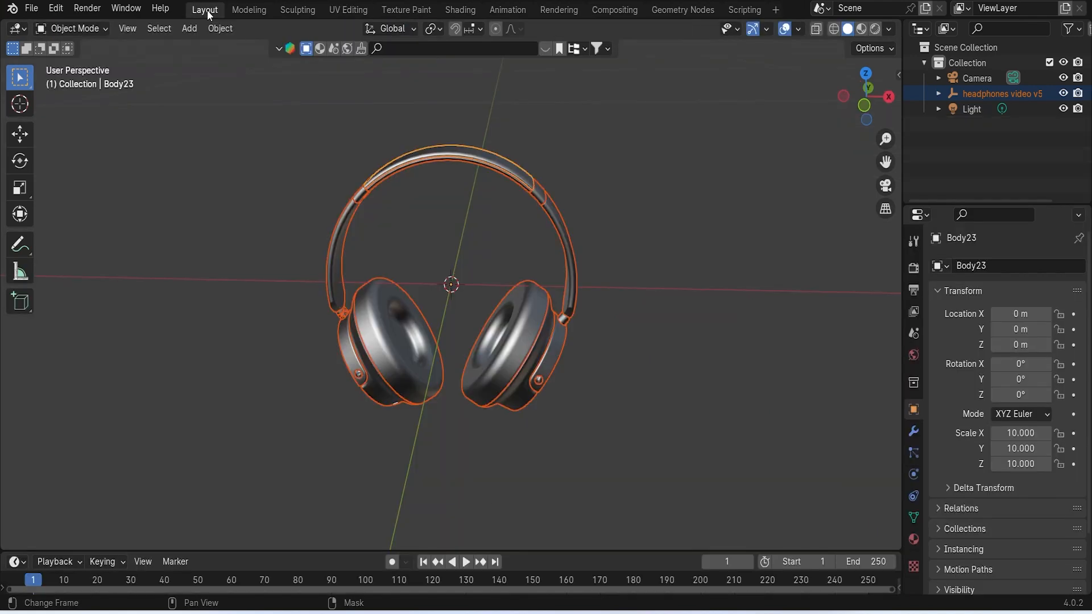
click(724, 337)
scroll(593, 341, down, 3)
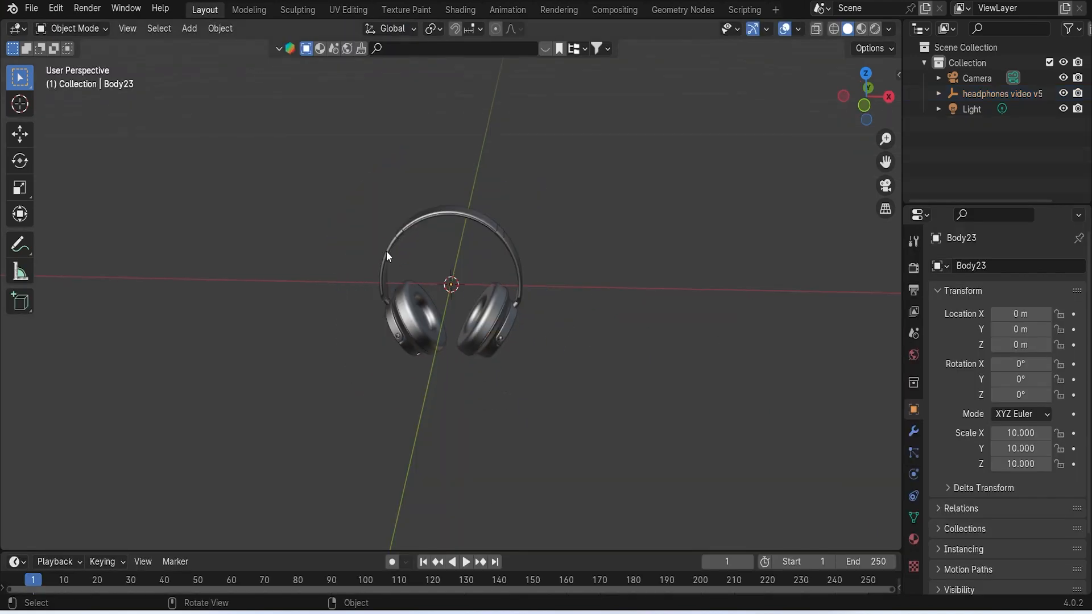
Save the scene as headphone video.blend in New Folder
click(31, 8)
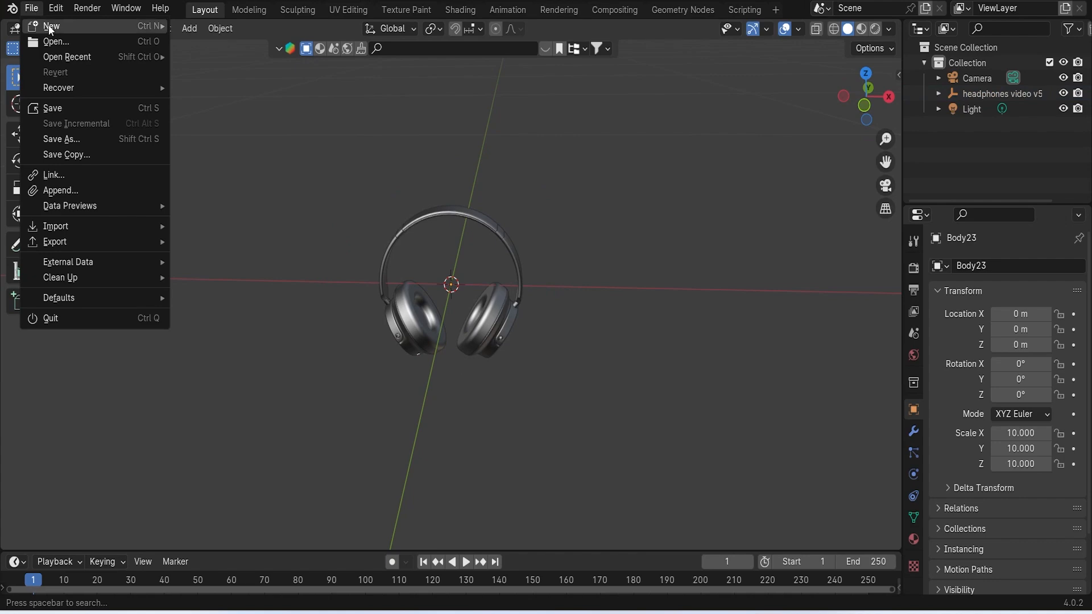
click(87, 111)
click(381, 495)
drag(381, 495, 240, 490)
text(headphone video.blend)
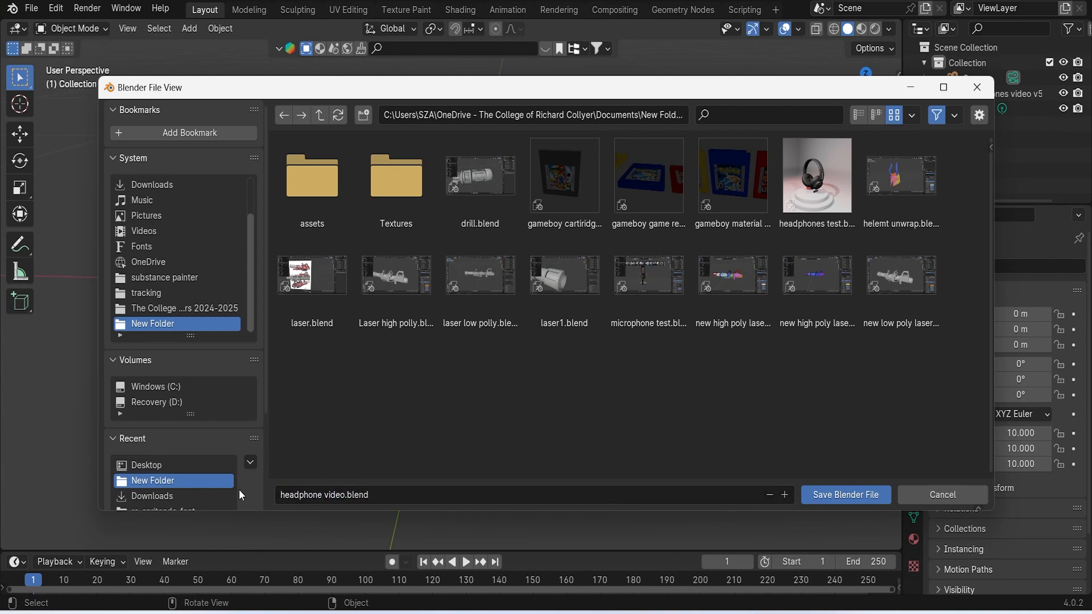
click(862, 501)
Add a three-point light setup with the Tri-Lighting Creator
scroll(540, 338, down, 3)
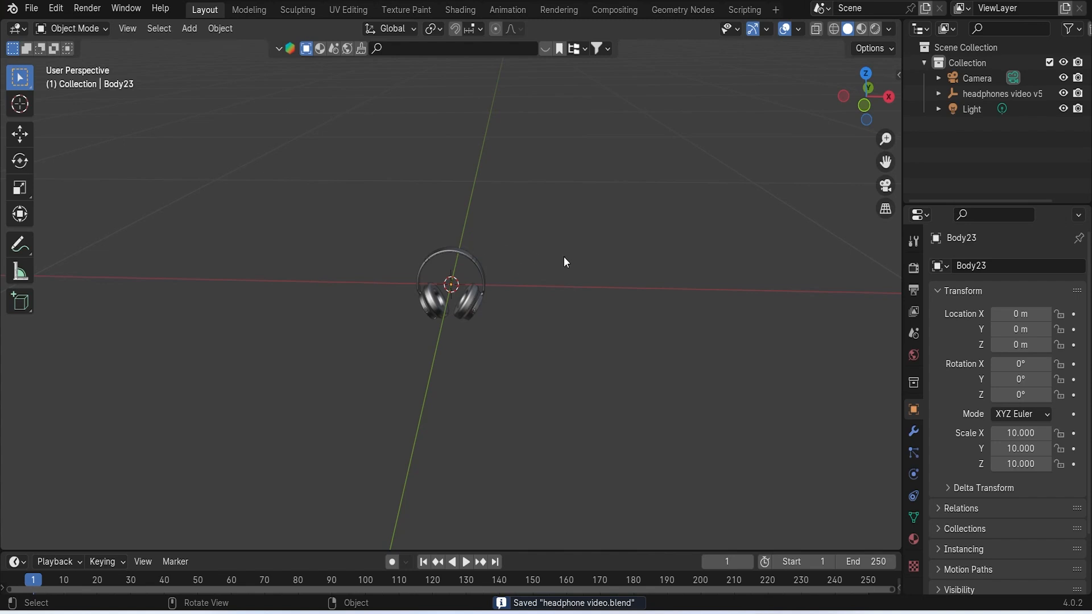
key(shift+a)
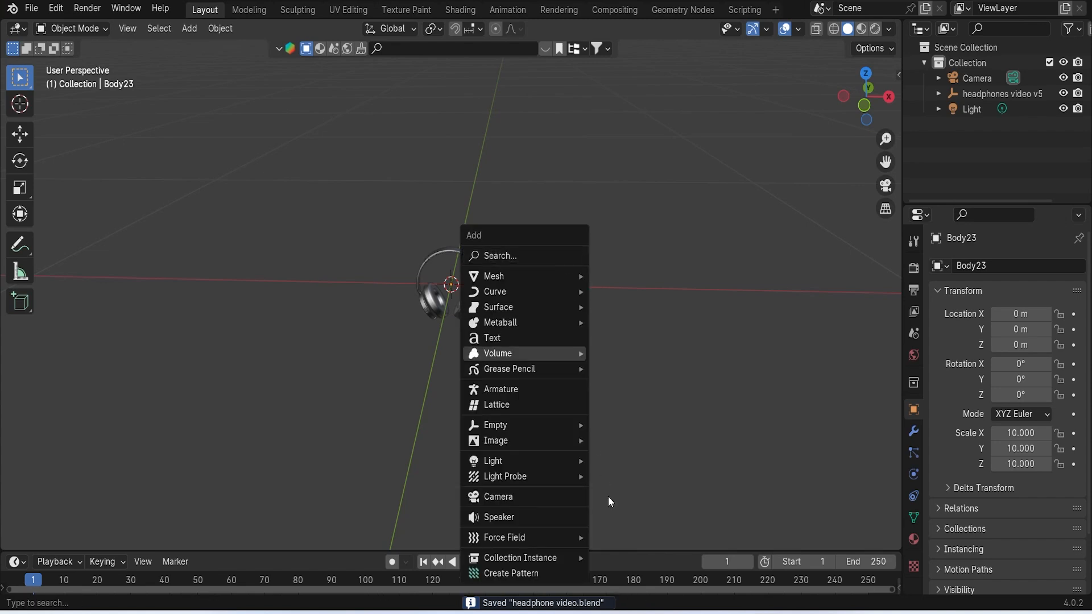
mouse_move(520, 472)
click(674, 535)
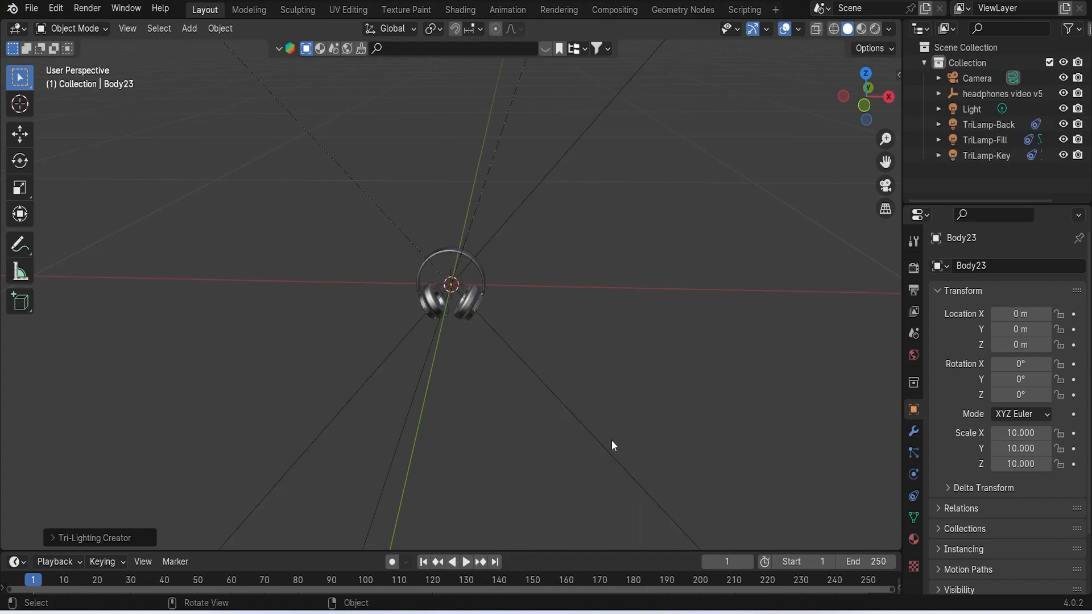
Delete the scene's original default Light and keep the three TriLamp lights
scroll(612, 440, up, 5)
middle_drag(611, 436, 518, 430)
mouse_move(625, 138)
middle_down()
mouse_move(612, 110)
mouse_move(698, 188)
mouse_move(663, 205)
mouse_move(624, 158)
middle_up()
click(624, 158)
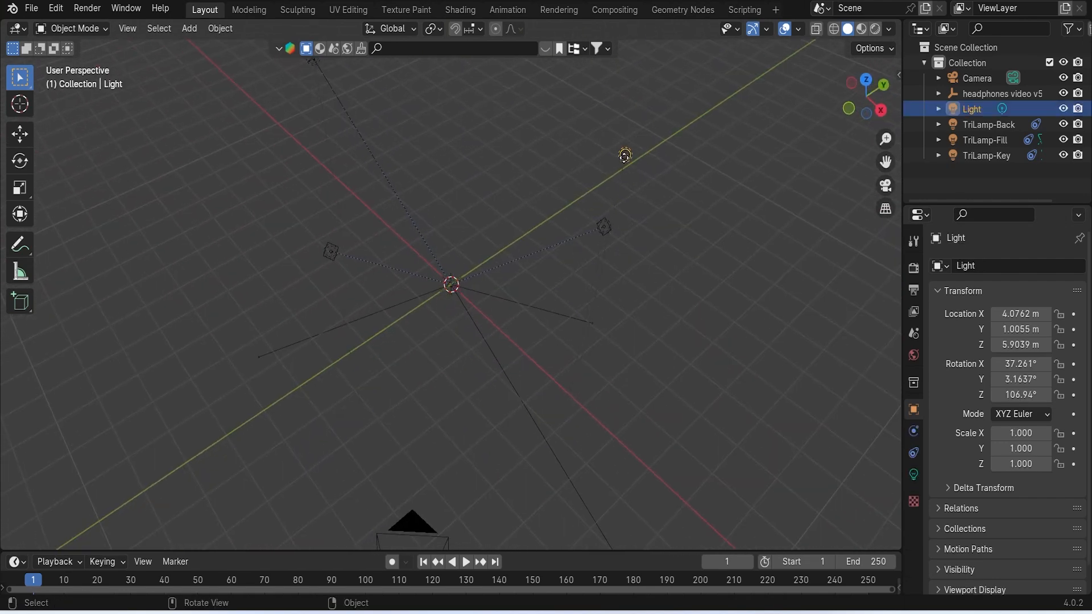
key(Delete)
Select the headphones video v5 parent and scale it up uniformly in stages to a scale of 0.032
middle_drag(646, 236, 438, 307)
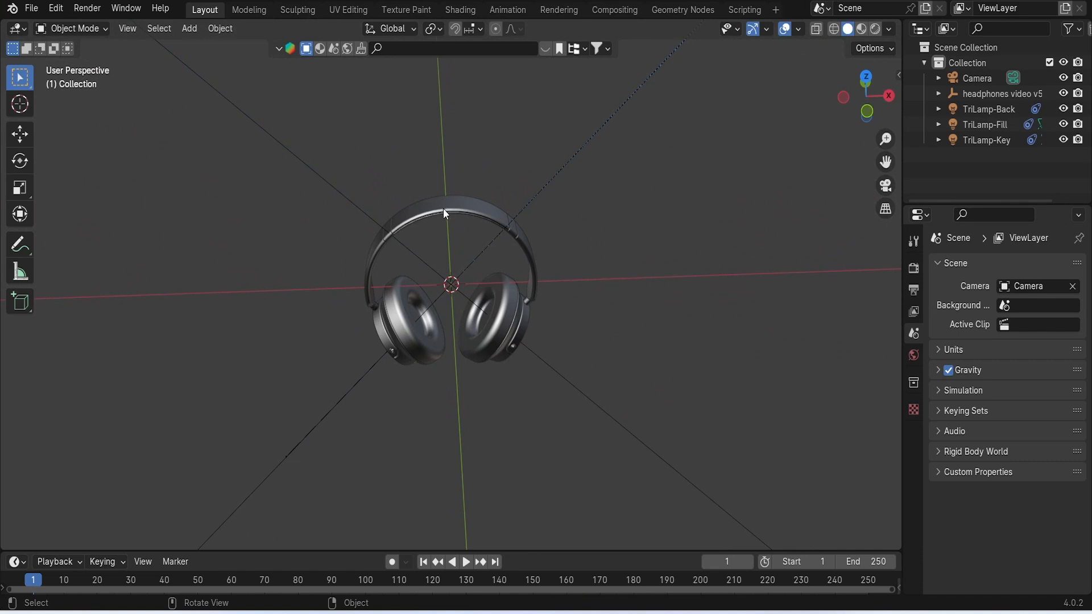
middle_drag(445, 213, 501, 318)
click(1005, 93)
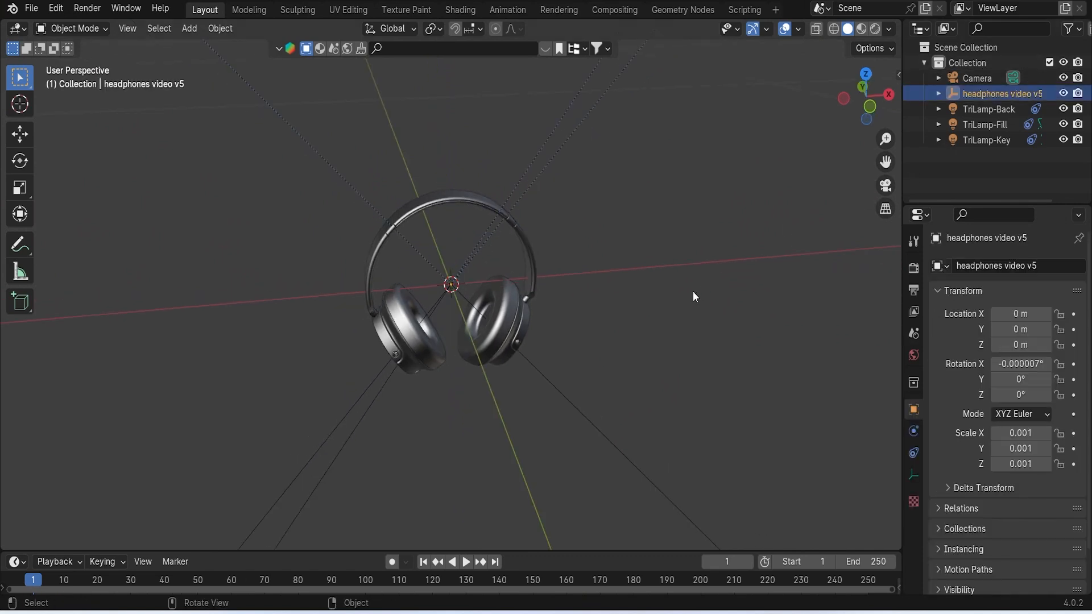
scroll(666, 274, down, 4)
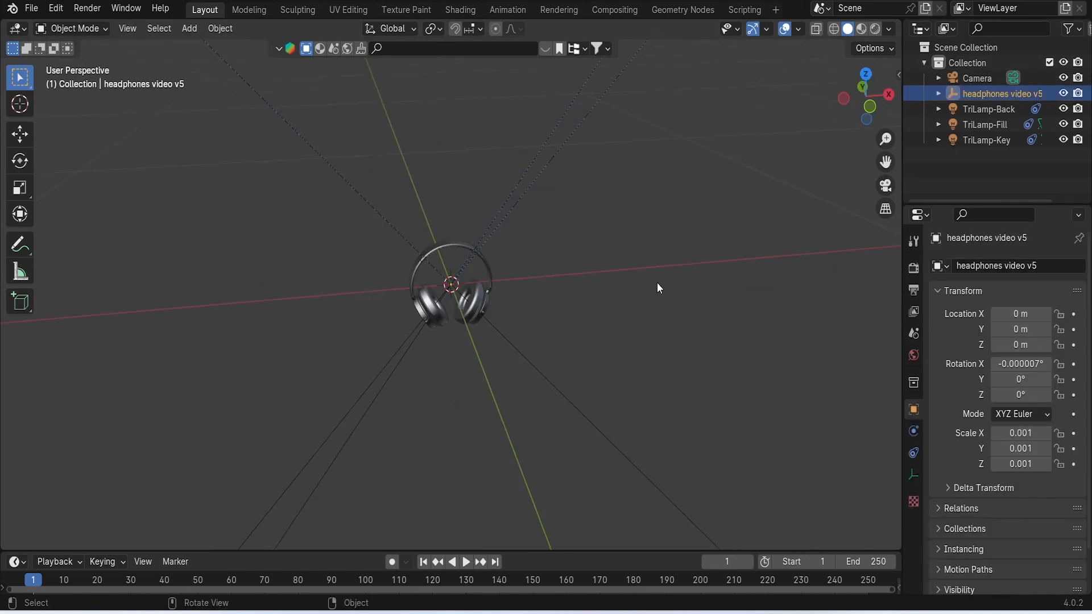
key(s)
click(603, 315)
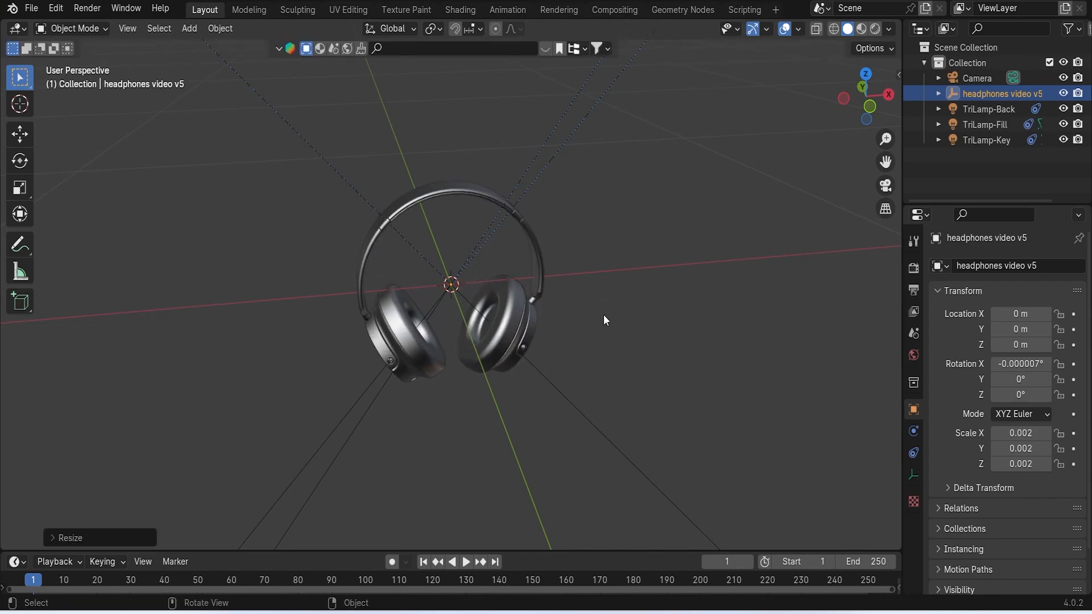
scroll(580, 315, down, 12)
key(s)
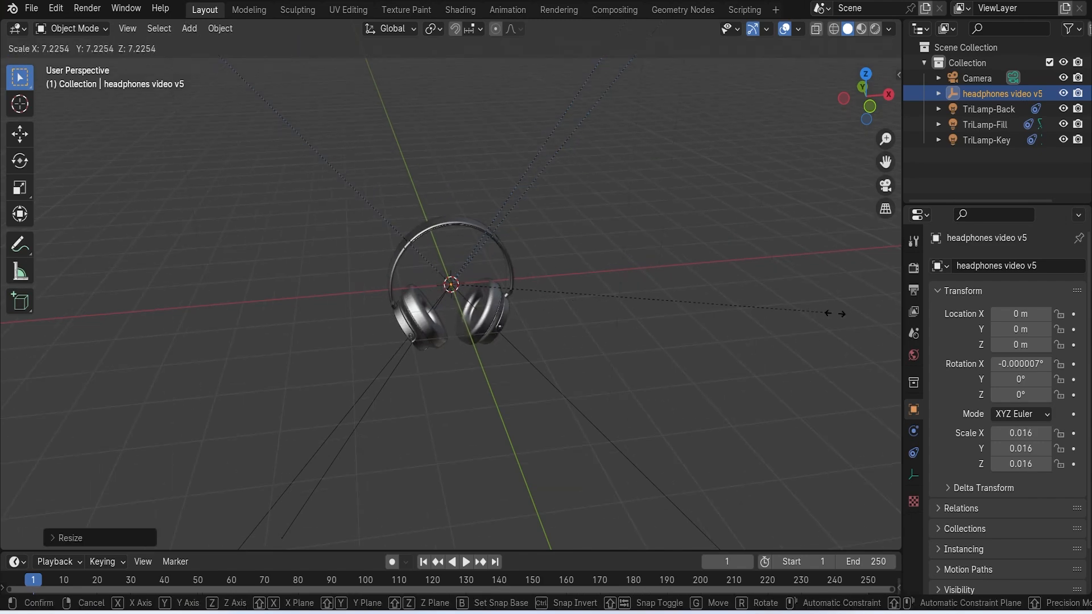
click(834, 314)
scroll(520, 292, down, 3)
middle_drag(520, 291, 529, 279)
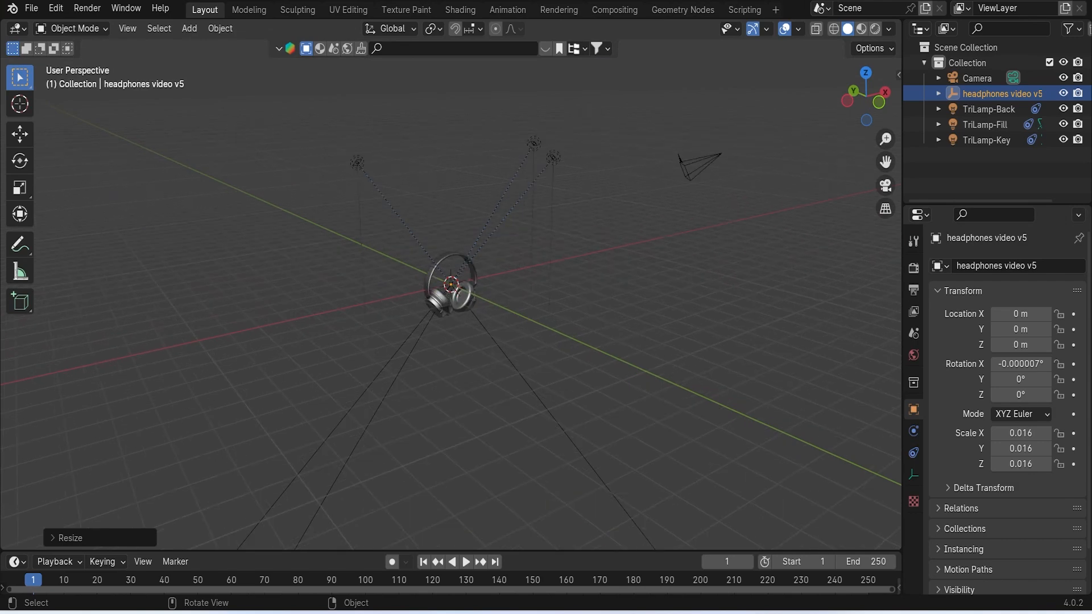
key(s)
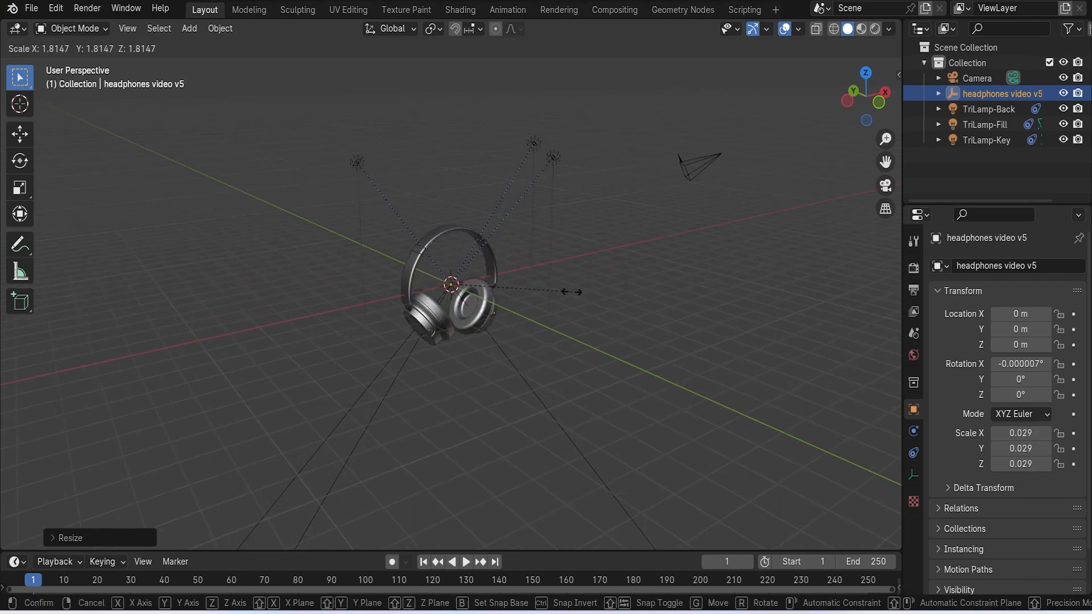
click(620, 301)
Raise the headphones along the Z axis to a height of about 1.78 m and deselect them
middle_drag(620, 301, 468, 279)
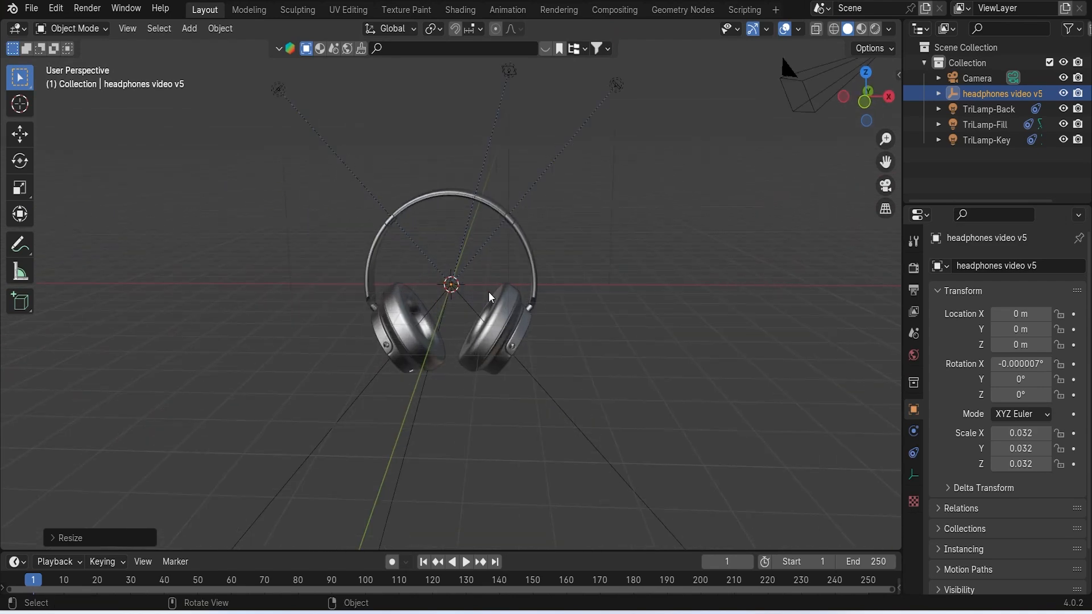
key(g)
key(z)
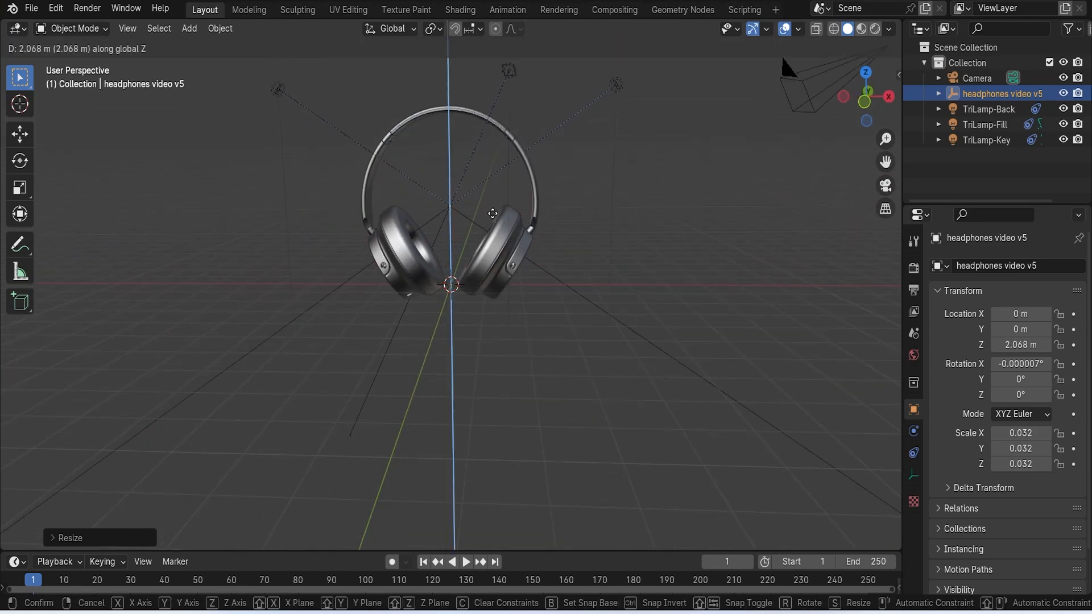
click(493, 225)
click(654, 276)
Hide the TriLamp-Back, TriLamp-Fill and TriLamp-Key lights in the viewport
middle_drag(654, 276, 600, 286)
drag(1060, 112, 1062, 140)
middle_drag(705, 327, 602, 326)
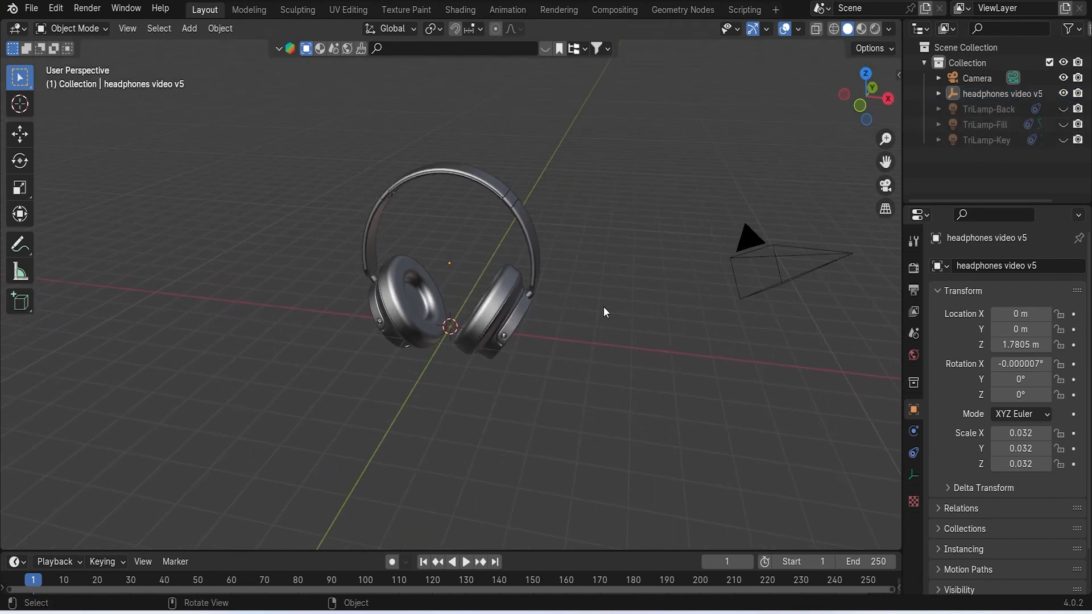
View the add-on preferences, browse the Downloads folder for installable add-on zip files, and cancel the installation
click(58, 8)
click(100, 206)
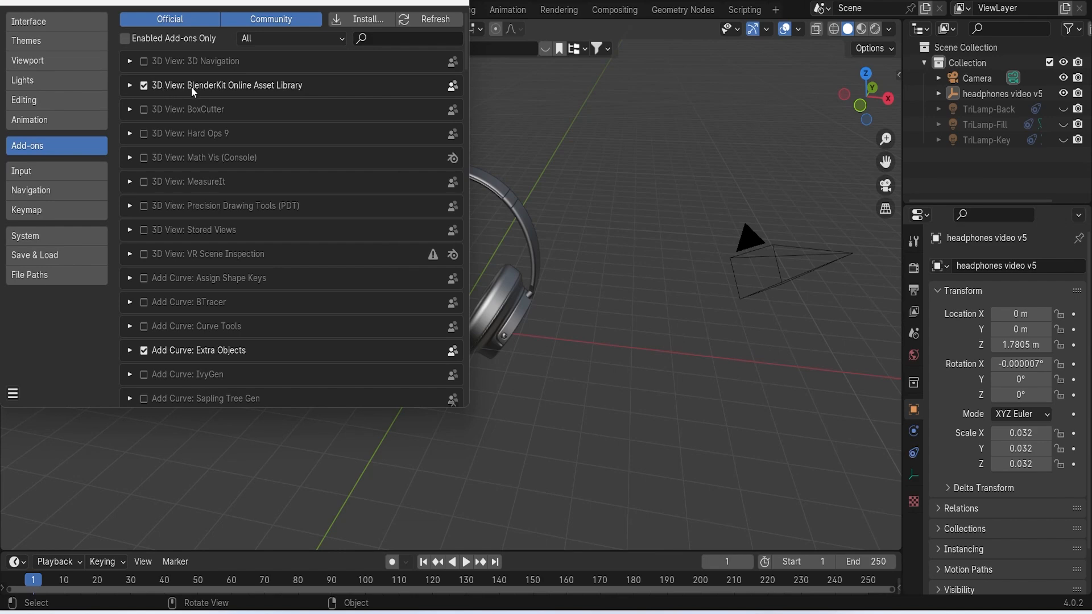
click(375, 21)
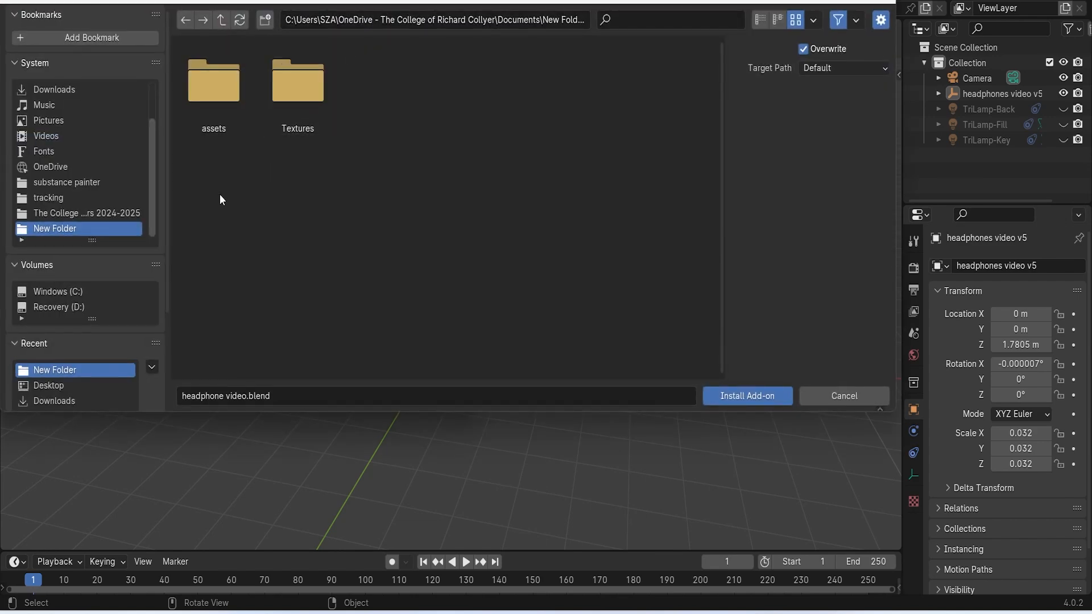
click(54, 89)
scroll(356, 250, down, 3)
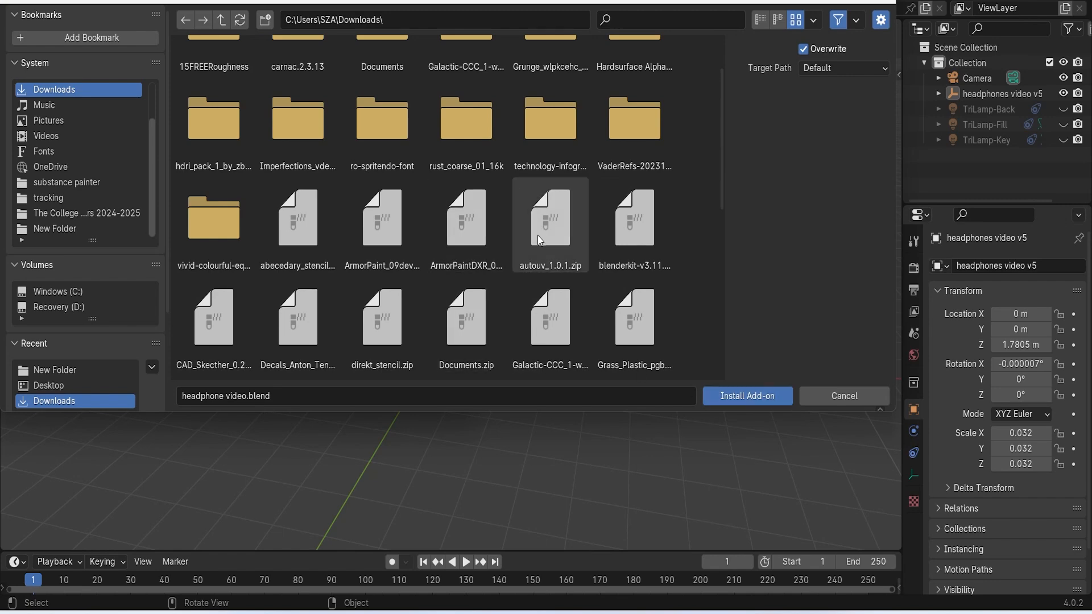
click(844, 396)
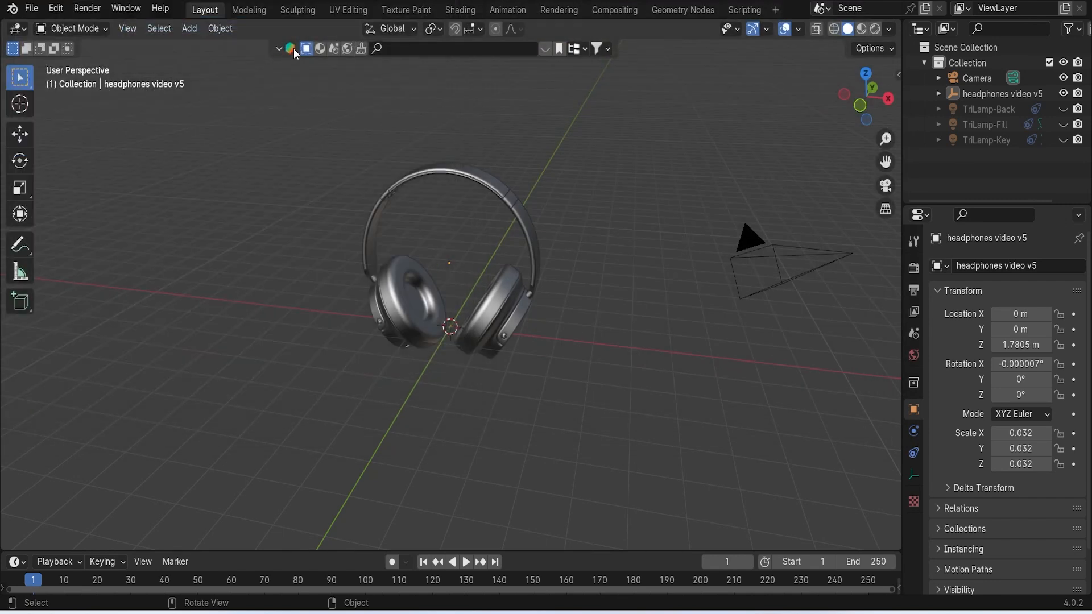
Search the BlenderKit material library for plastic and browse the results as far as Plastic Base 01
click(317, 48)
click(430, 50)
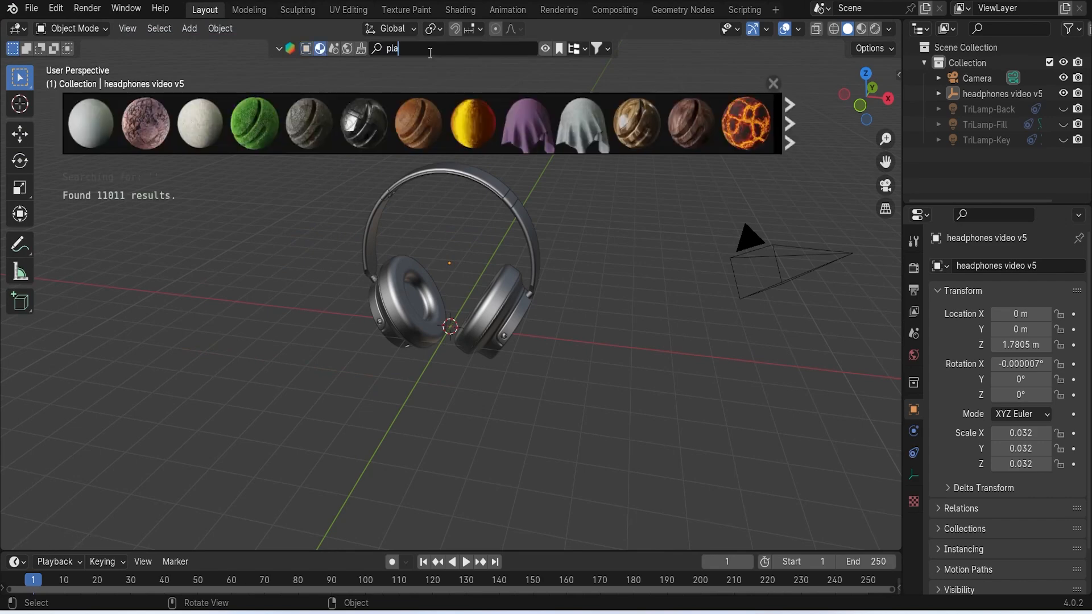
text(plastic)
key(Return)
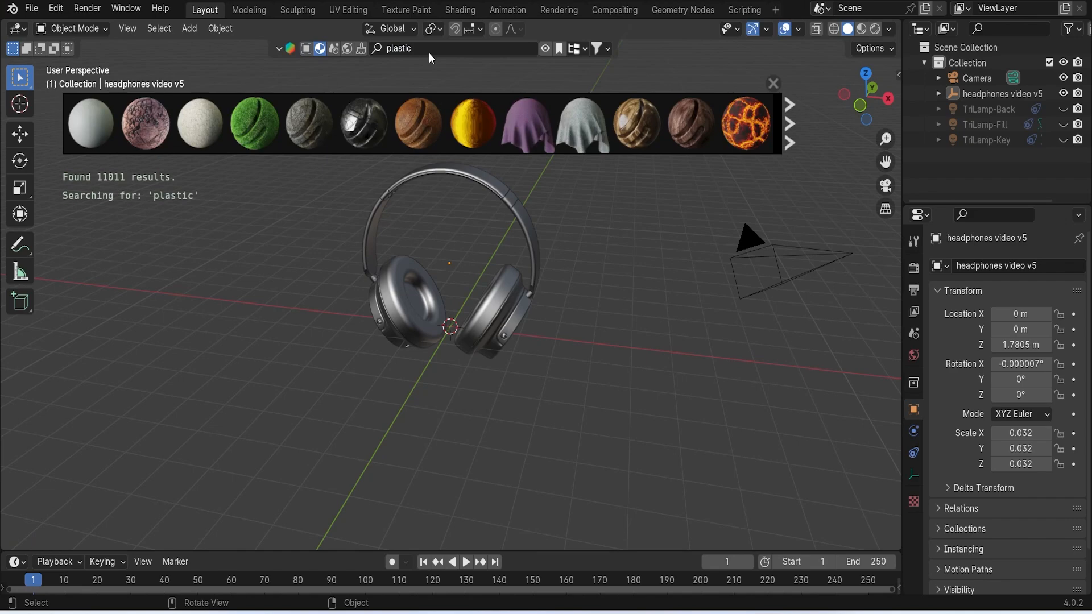
click(790, 142)
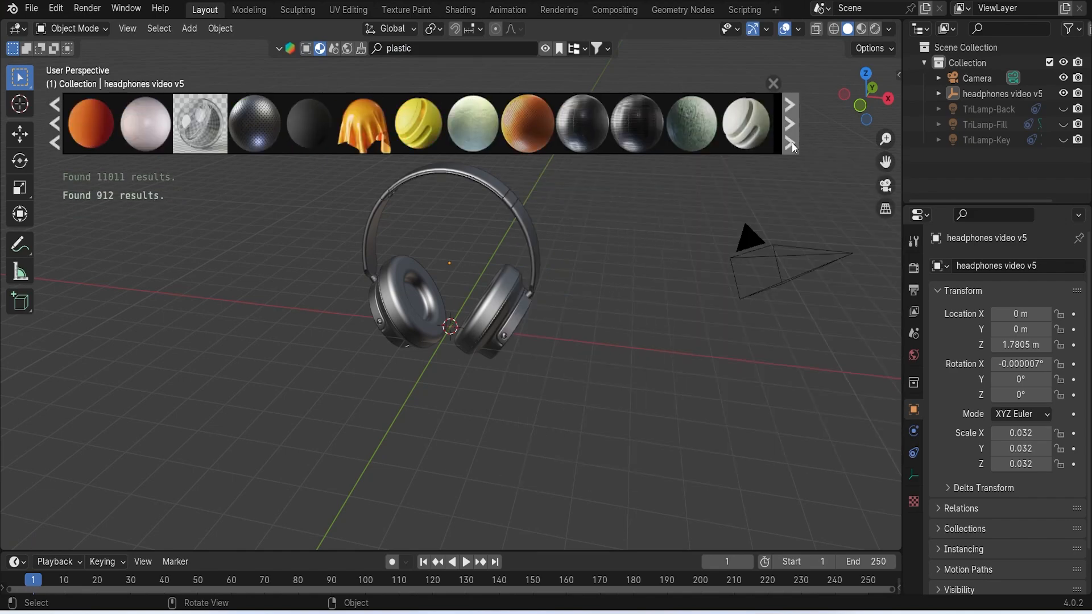
mouse_move(273, 125)
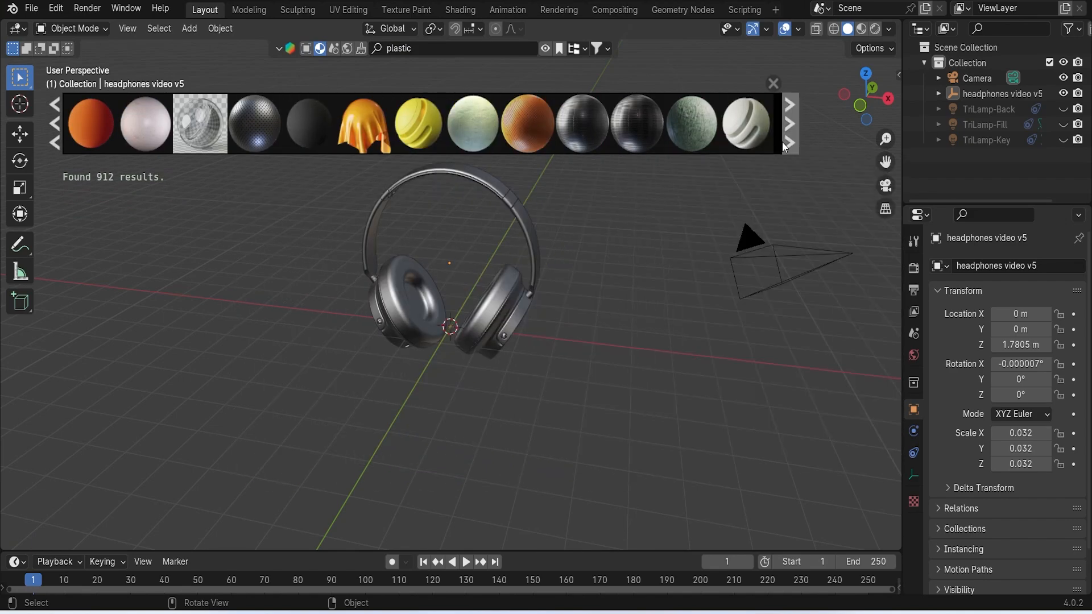
click(785, 141)
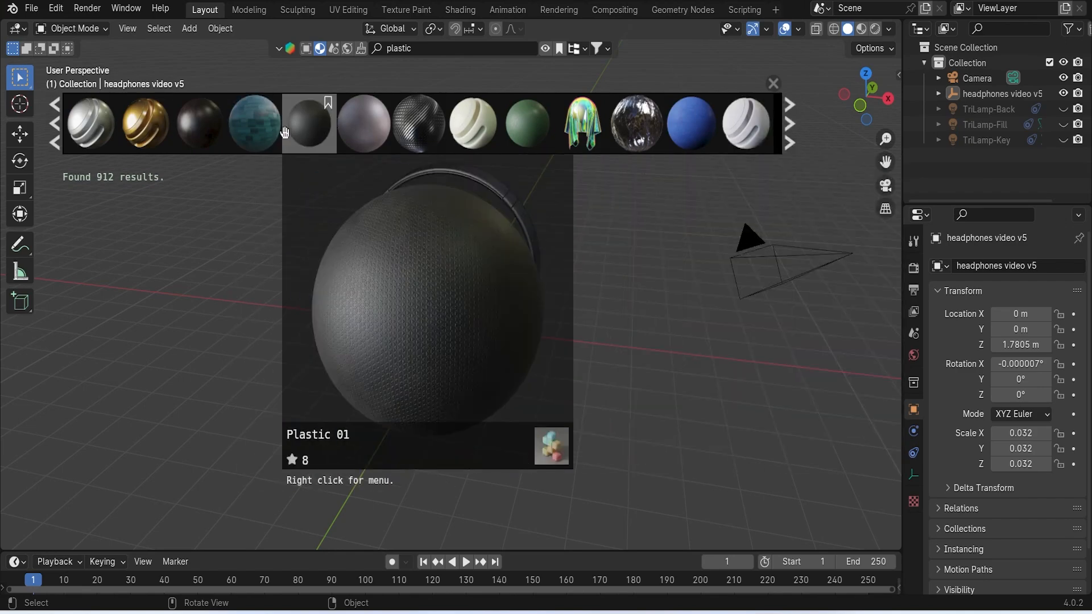
click(789, 125)
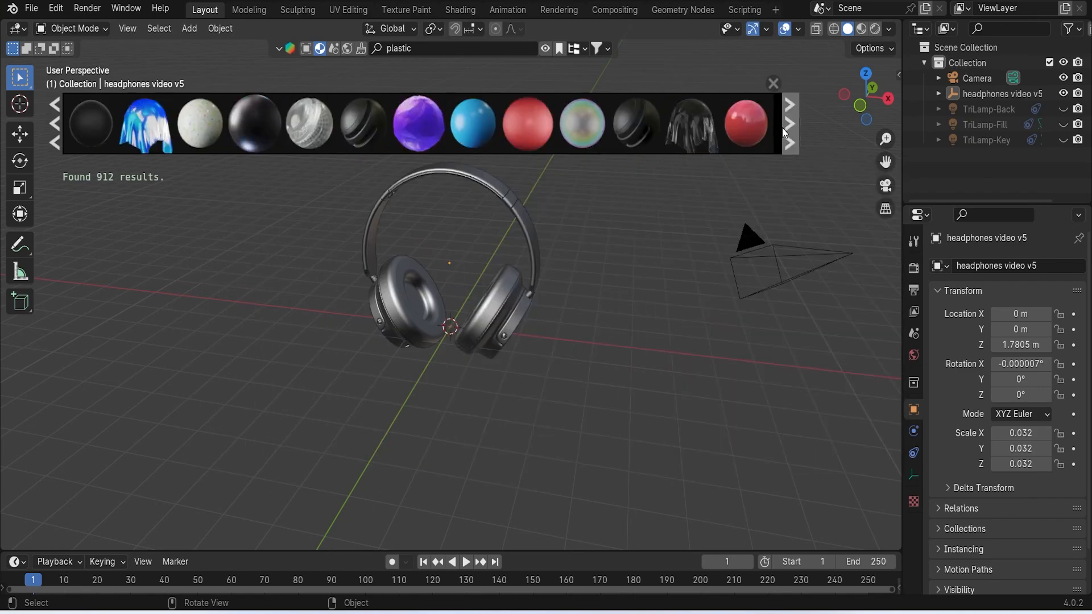
mouse_move(353, 132)
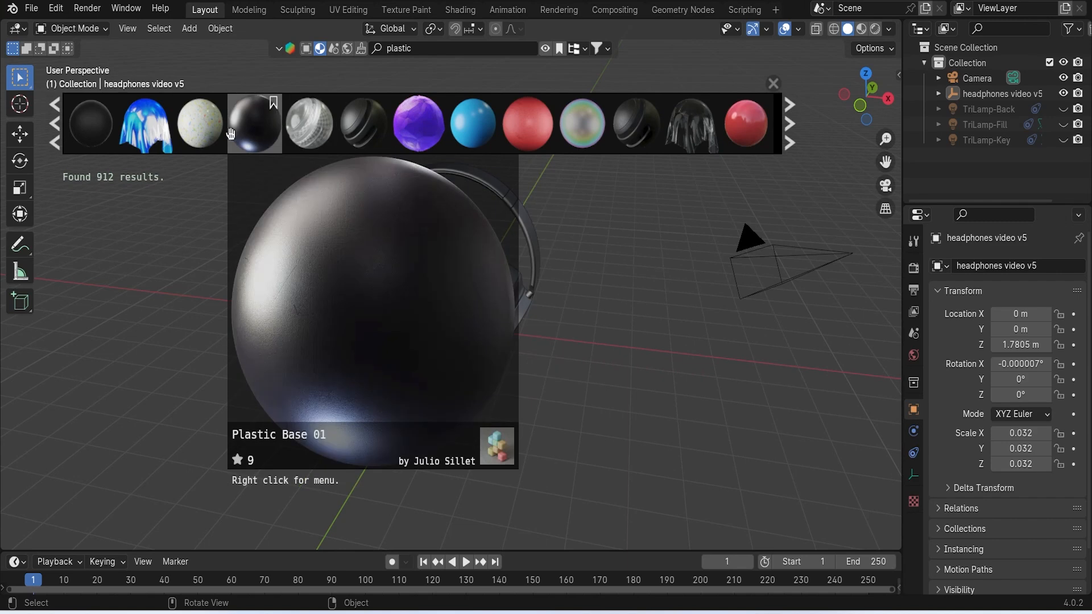
Apply the Plastic Base 01 material to the headband's top section and switch the viewport to Material Preview shading
drag(269, 137, 512, 222)
middle_drag(445, 168, 720, 386)
scroll(458, 162, down, 6)
scroll(458, 162, up, 8)
scroll(719, 385, up, 1)
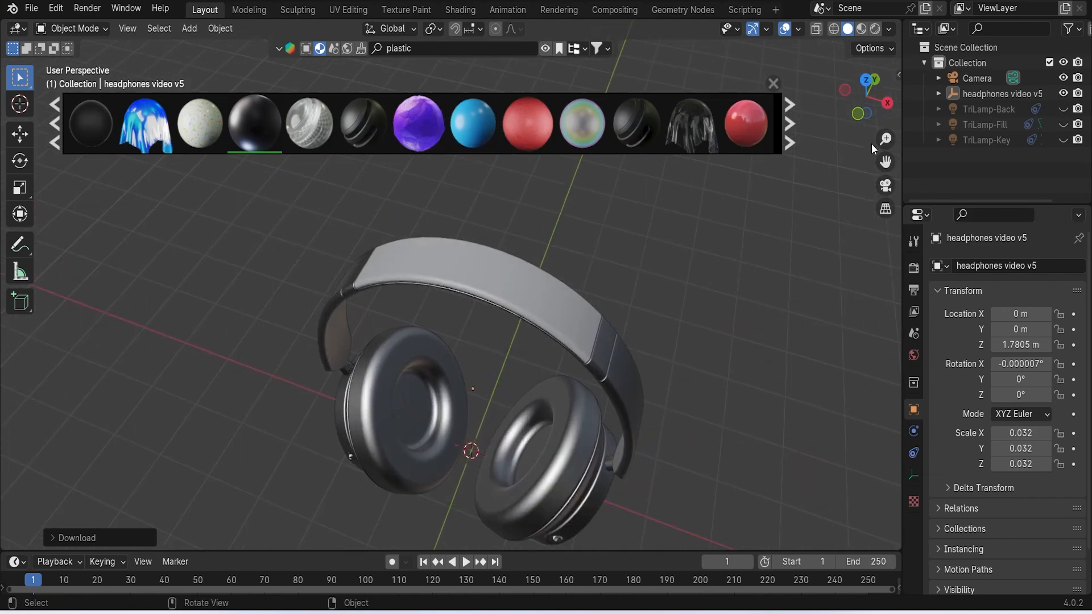
click(862, 29)
mouse_move(762, 193)
middle_down()
mouse_move(743, 219)
mouse_move(734, 210)
mouse_move(569, 231)
mouse_move(540, 216)
middle_up()
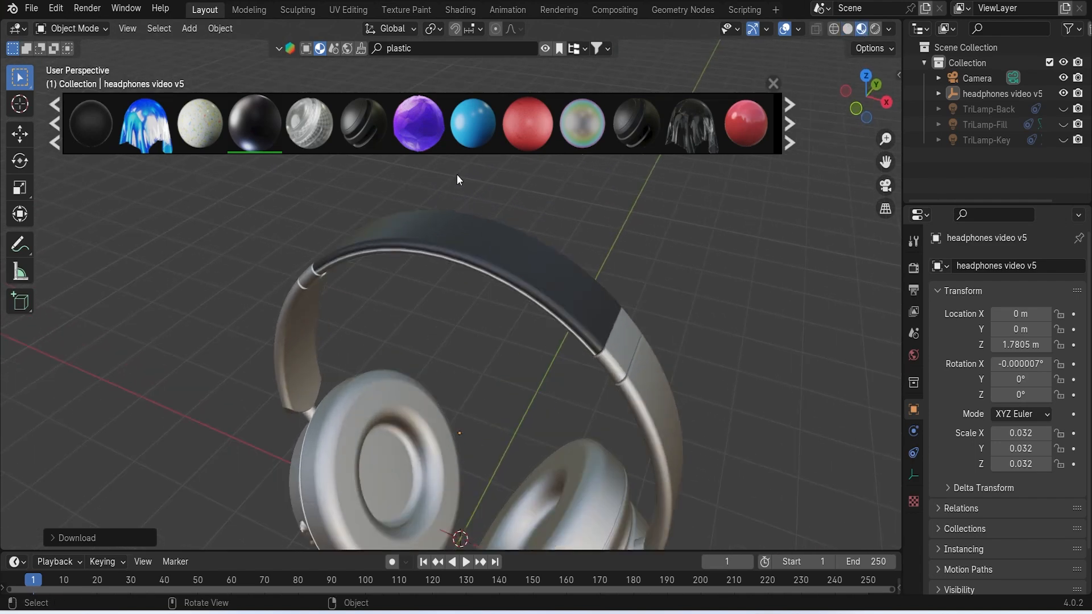
Apply Plastic Base 01 to the headband's side segments just below the already dark top section
mouse_move(373, 124)
mouse_move(261, 132)
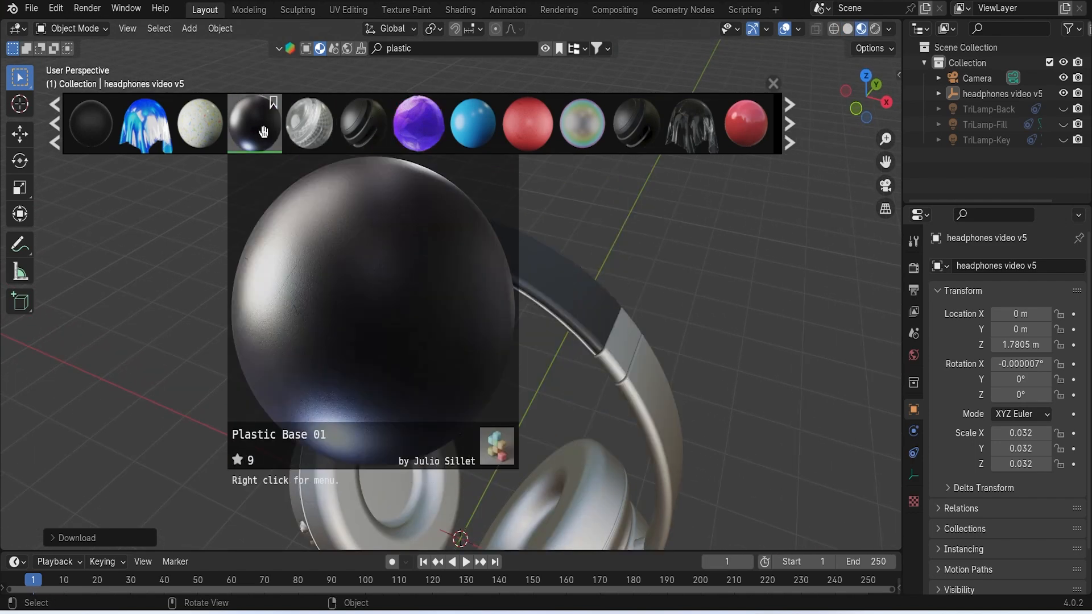
drag(263, 132, 342, 192)
drag(617, 345, 618, 345)
middle_drag(673, 355, 680, 331)
drag(259, 128, 673, 304)
middle_drag(676, 320, 591, 324)
Apply dark plastic materials to the remaining headband segments, including the inner surfaces of the arms
scroll(582, 311, up, 1)
drag(363, 124, 662, 310)
middle_drag(612, 273, 673, 255)
mouse_move(265, 111)
drag(265, 111, 452, 384)
drag(244, 124, 399, 359)
scroll(509, 373, down, 5)
middle_drag(508, 373, 401, 274)
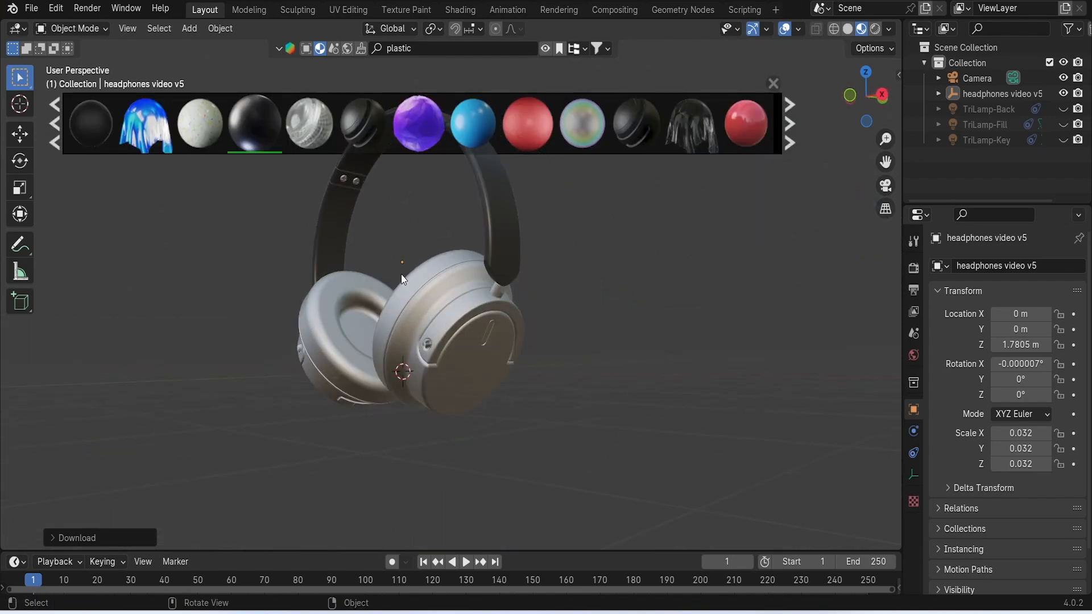
Apply Plastic Base 01 to the outer ring, cover disc and housing of the first ear cup
scroll(512, 319, up, 4)
mouse_move(240, 136)
drag(241, 137, 585, 321)
mouse_move(191, 141)
drag(191, 141, 532, 350)
shift+middle_drag(654, 354, 676, 293)
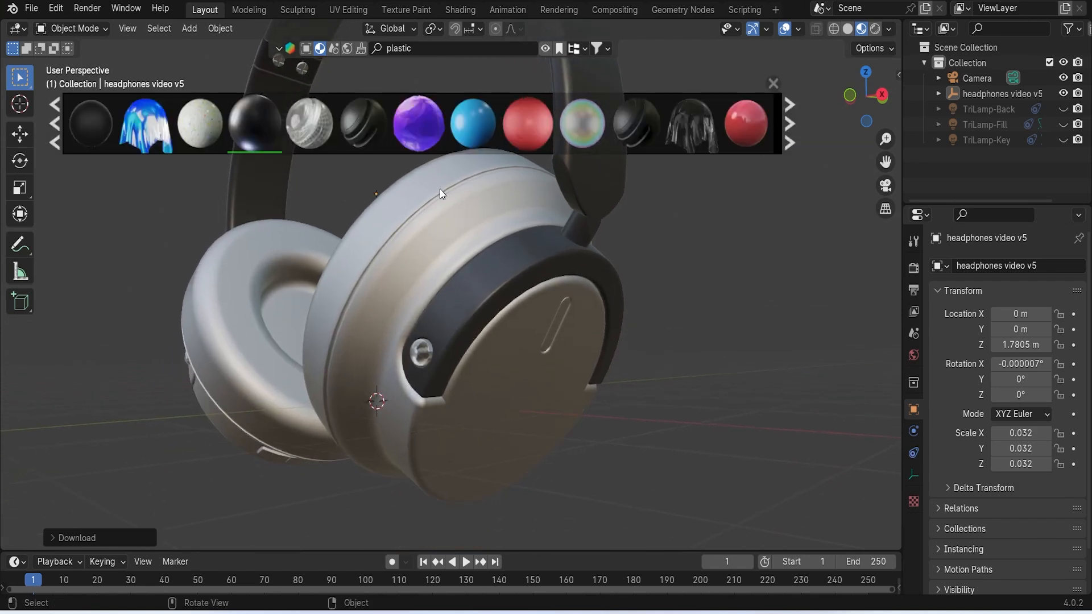
drag(266, 131, 479, 376)
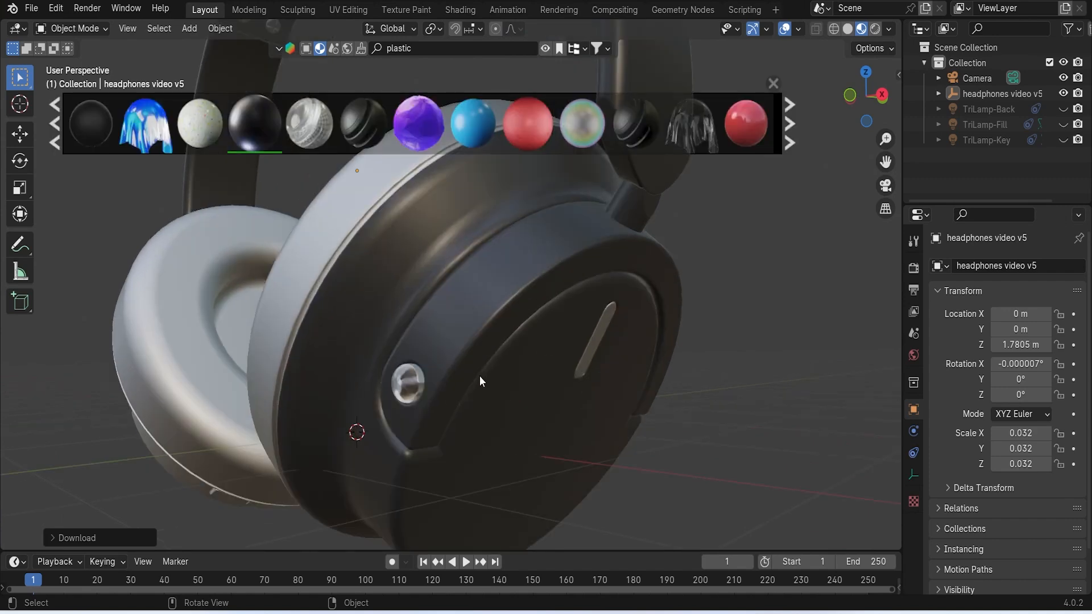
Shade smooth the round pins Body2 and Body2.001 on the two ear cups
scroll(482, 373, up, 5)
click(665, 286)
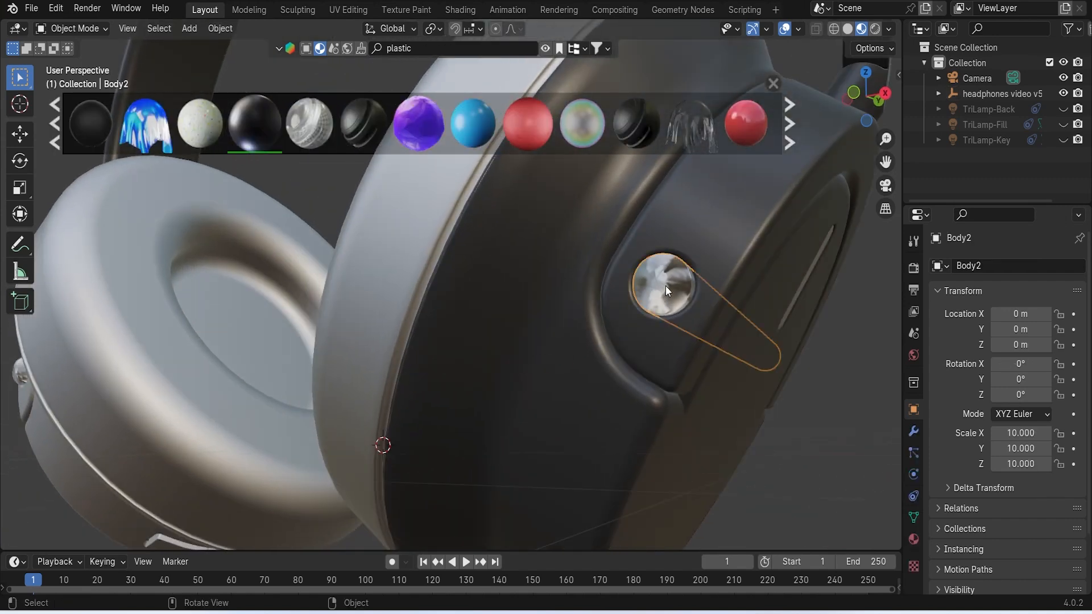
scroll(665, 286, down, 5)
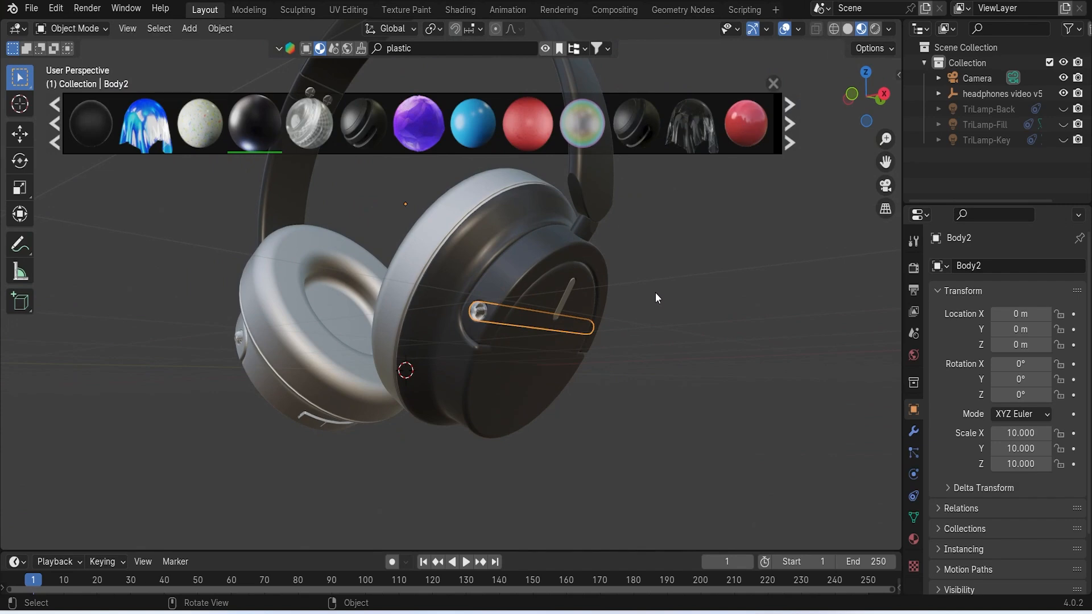
right_click(472, 311)
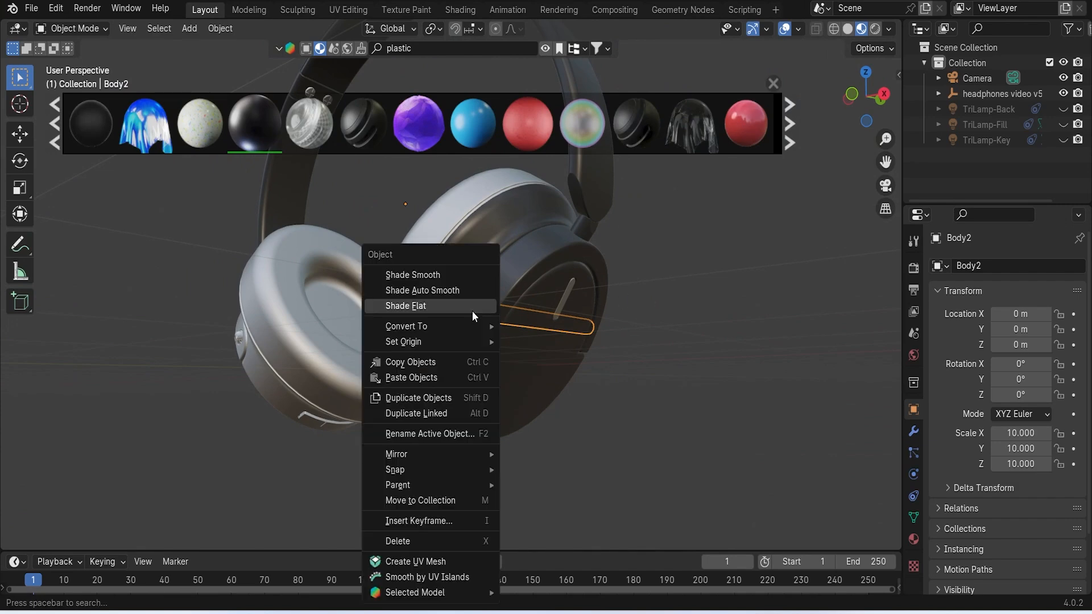
click(425, 275)
scroll(489, 336, up, 4)
scroll(494, 332, down, 5)
middle_drag(470, 325, 402, 312)
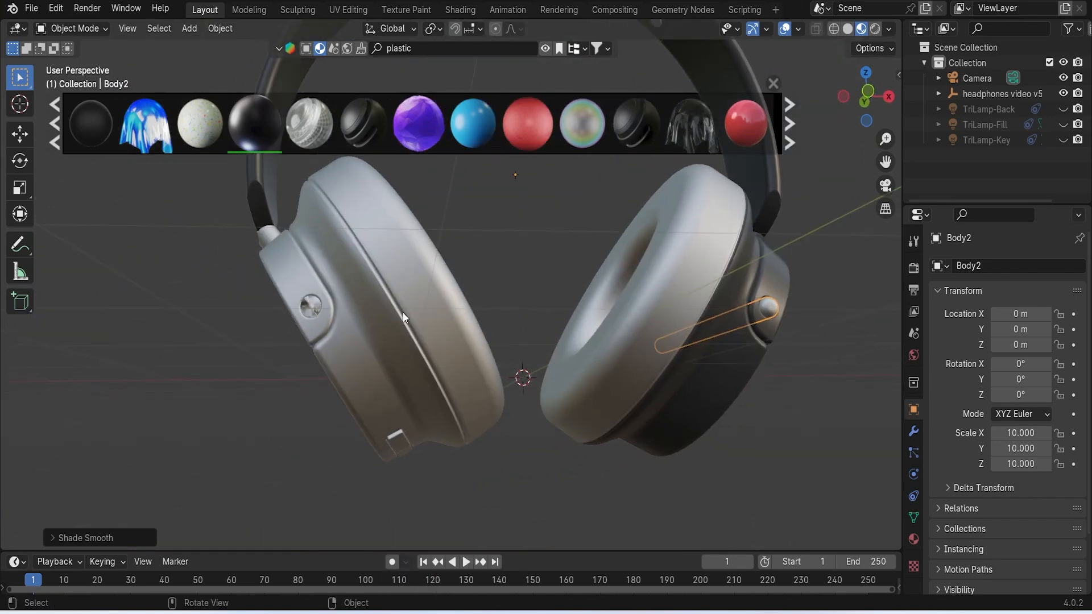
click(315, 307)
right_click(227, 306)
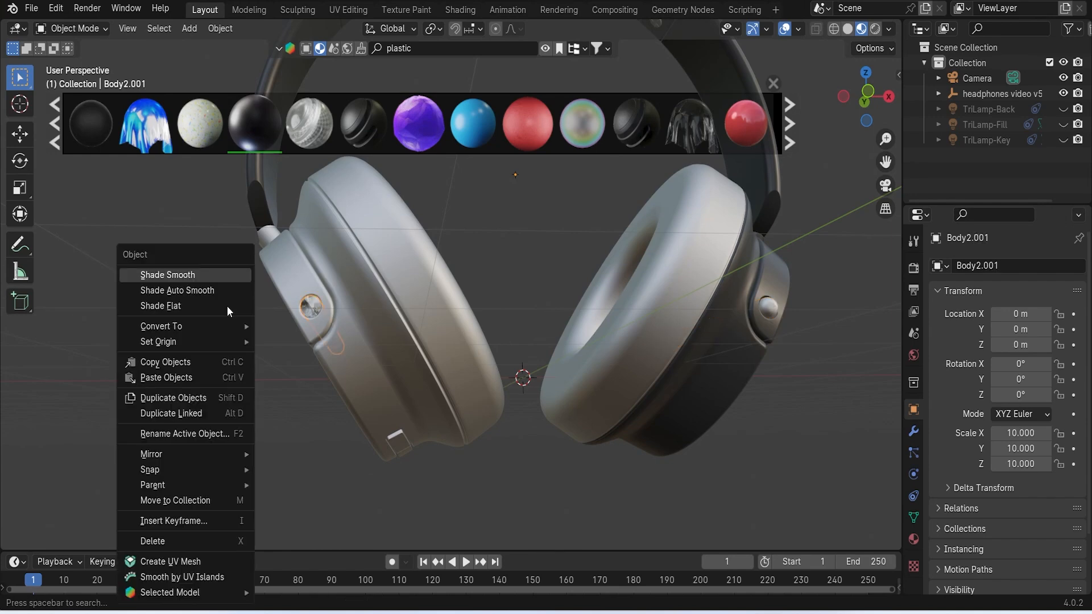
click(195, 278)
Apply Plastic Base 01 to the remaining light-coloured housing parts of the ear cups
middle_drag(277, 291, 482, 263)
drag(254, 123, 711, 429)
middle_drag(711, 429, 628, 333)
drag(254, 123, 426, 237)
drag(259, 123, 432, 350)
drag(251, 125, 373, 312)
middle_drag(343, 211, 407, 264)
Apply the grooved-ball black plastic material to the hinge pin joining the headband arm to the ear cup
scroll(359, 277, up, 4)
scroll(543, 259, up, 2)
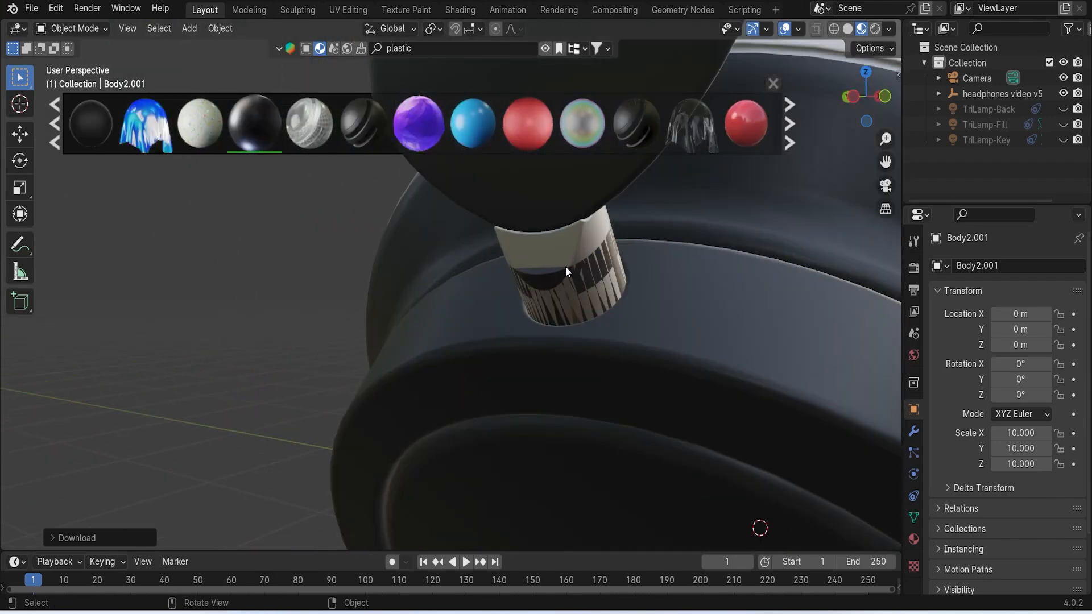
drag(361, 123, 592, 231)
middle_drag(592, 231, 404, 233)
scroll(602, 265, down, 5)
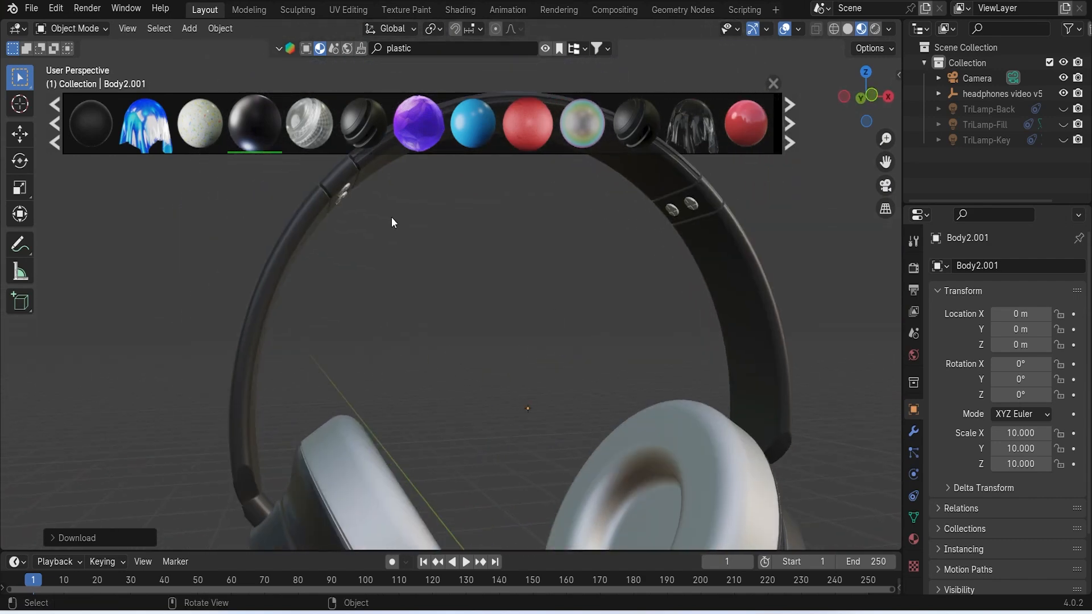
Search the materials for leather and apply the plain black leather to both ear cushions
click(430, 47)
text(leather)
key(Return)
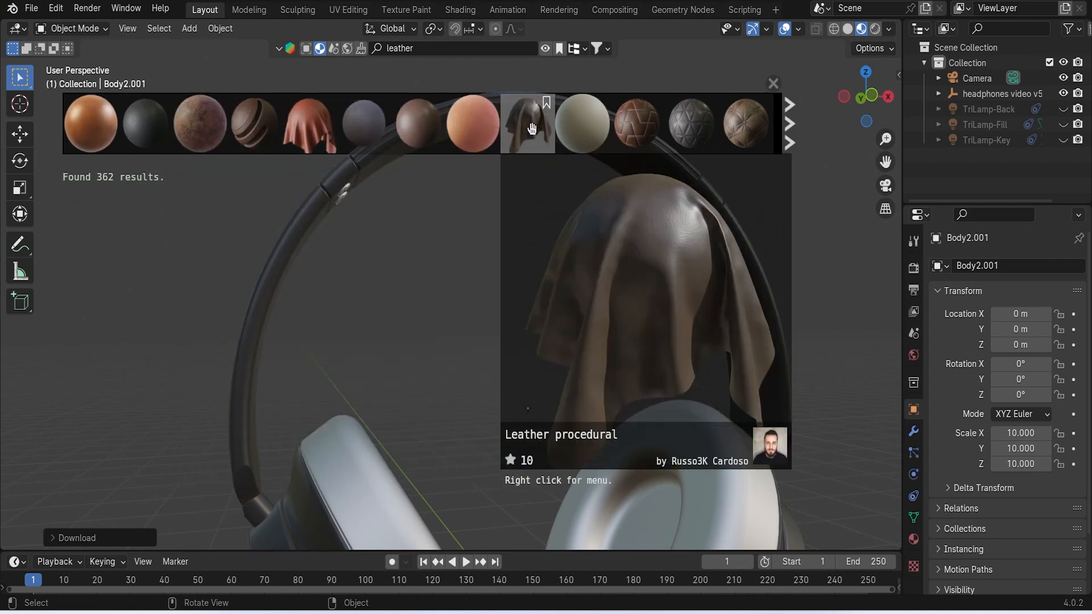
drag(169, 131, 719, 432)
middle_drag(565, 344, 469, 315)
scroll(538, 293, up, 5)
scroll(565, 303, down, 5)
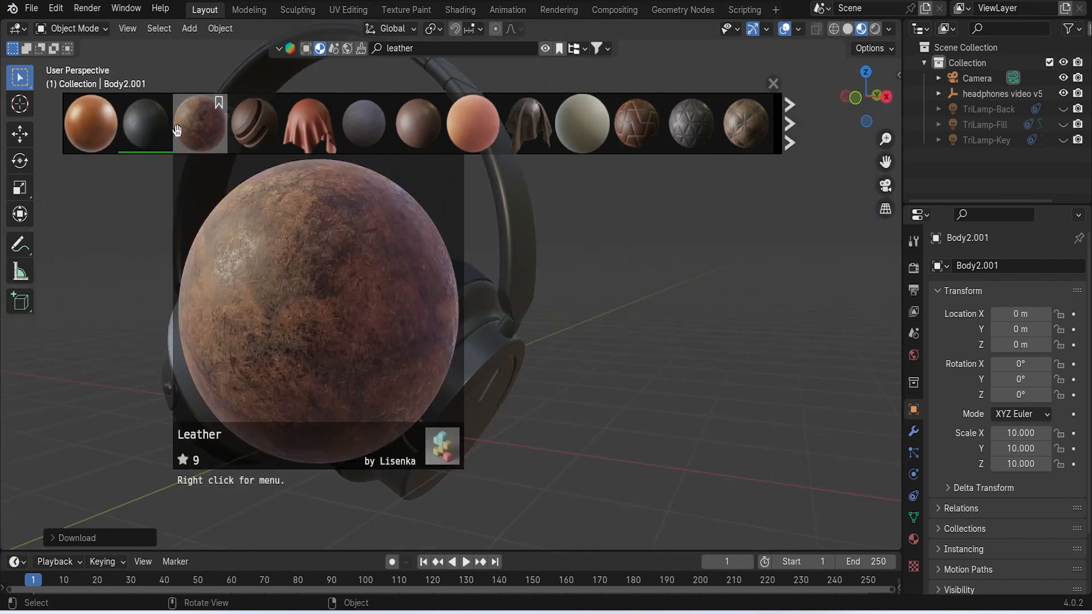
drag(162, 133, 256, 200)
drag(273, 325, 273, 325)
middle_drag(349, 301, 408, 271)
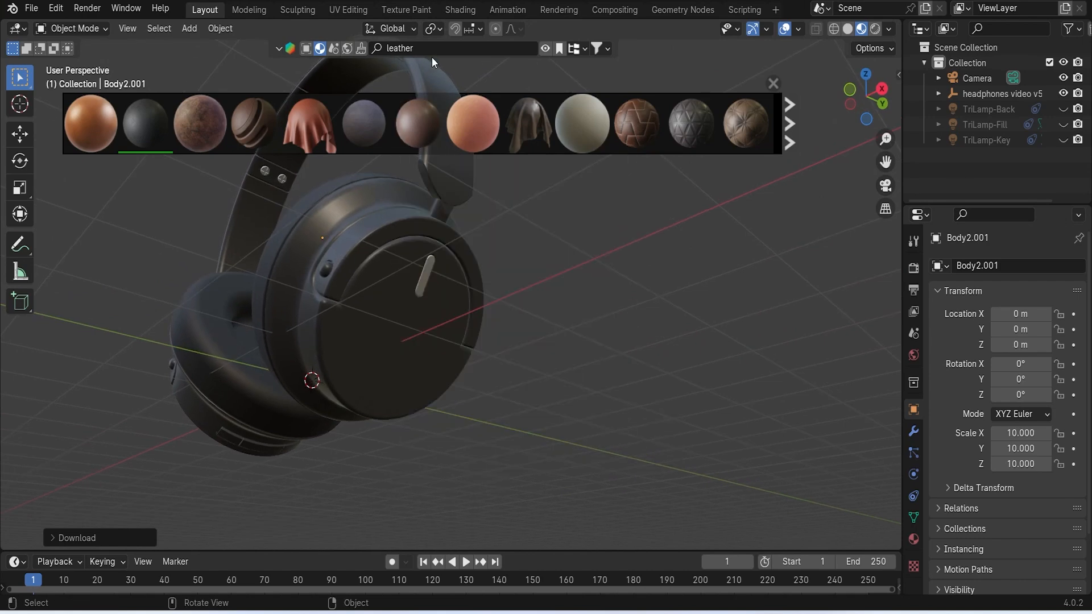
Search the materials for "emmisve" and apply Bulb Emmision Light to the slim strip on the ear cup's outer face
text(emmisve)
key(Return)
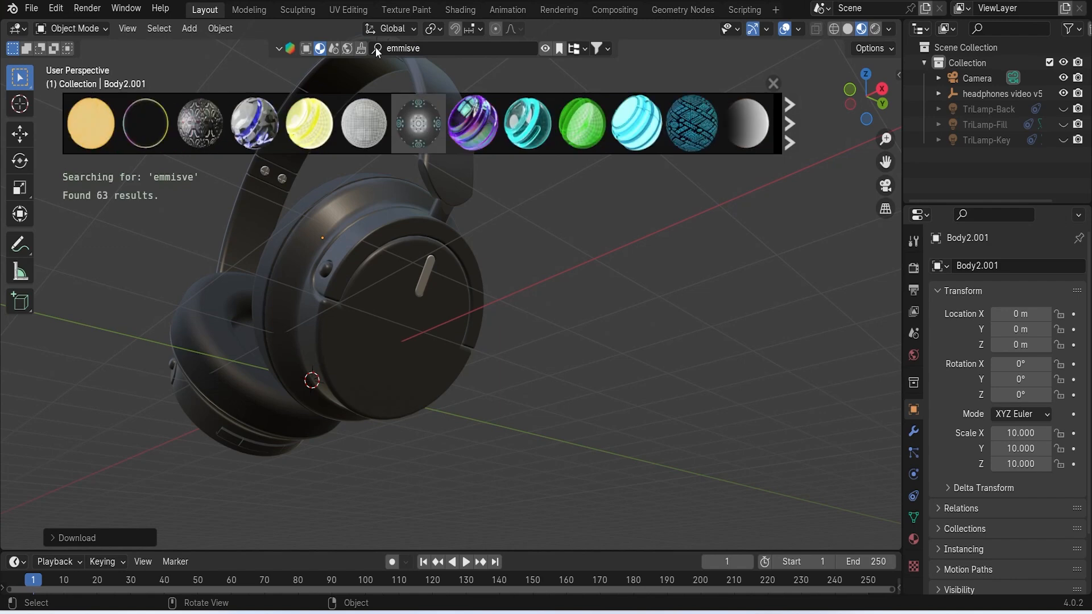
mouse_move(94, 122)
drag(94, 121, 467, 327)
drag(422, 278, 422, 278)
scroll(438, 280, up, 4)
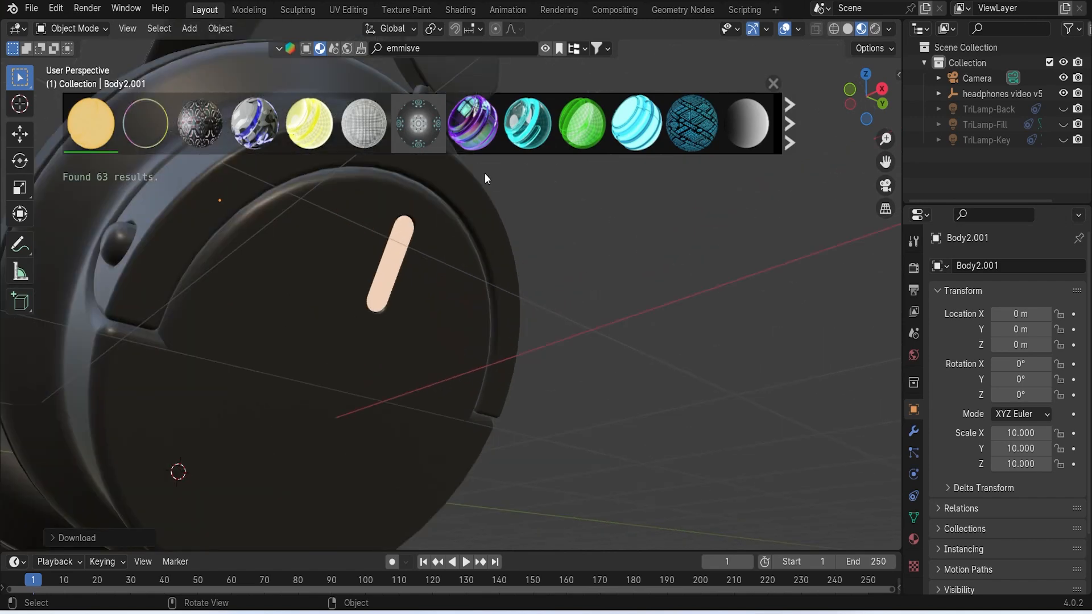
Set the base color of the strip's Bulb Emmision Light material to blue with hue 0.664, saturation 0.993 and value 0.969
click(394, 249)
click(912, 539)
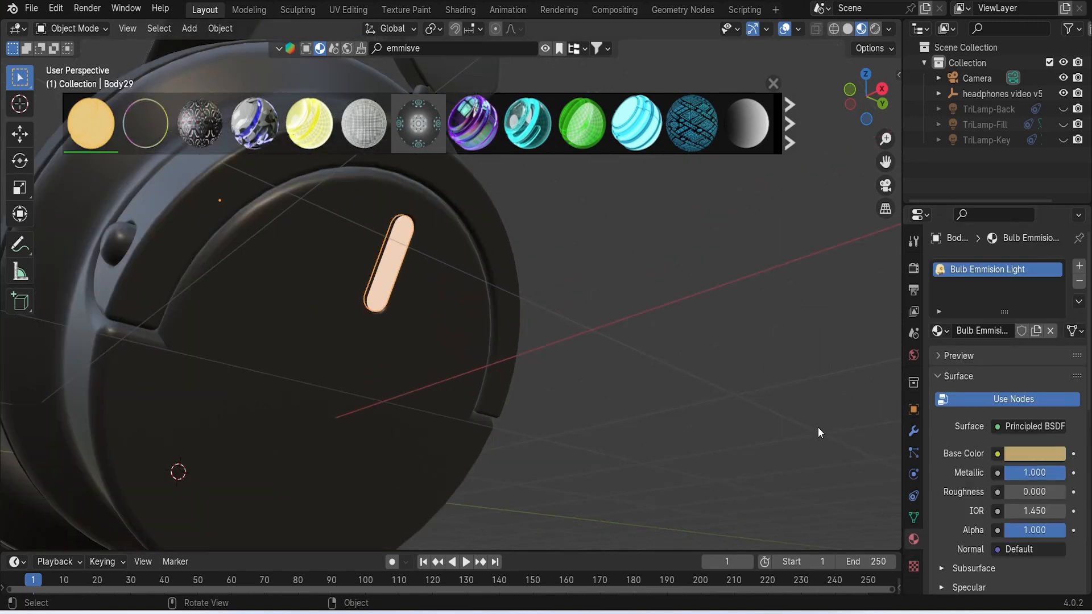
click(1034, 453)
drag(1017, 282, 1029, 243)
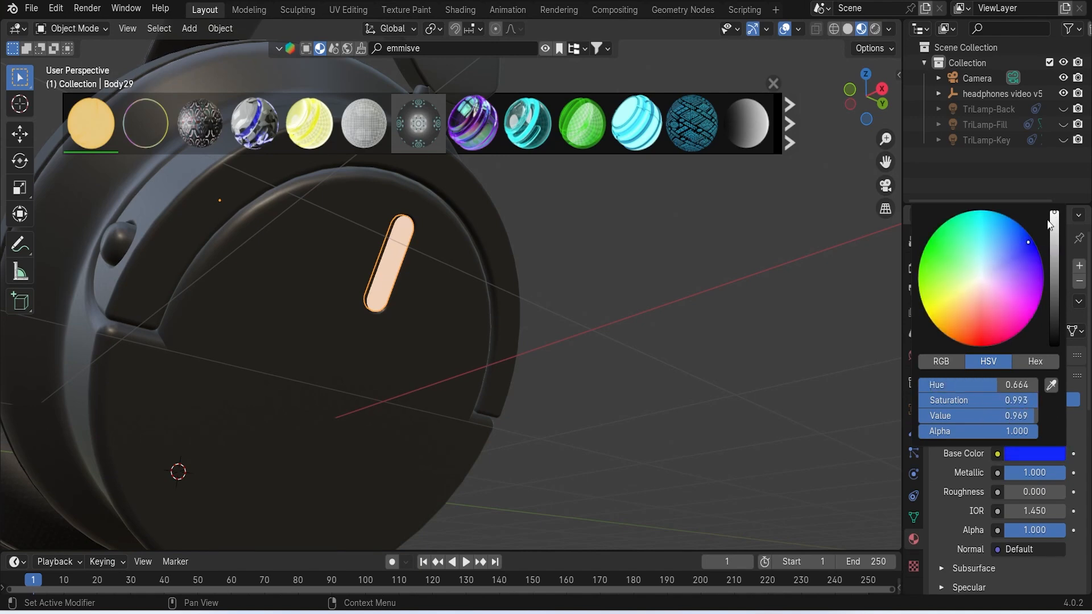
click(823, 441)
Switch the strip material's emission color input to Brightness/Contrast and set its color to blue
scroll(956, 509, down, 3)
scroll(956, 509, down, 3)
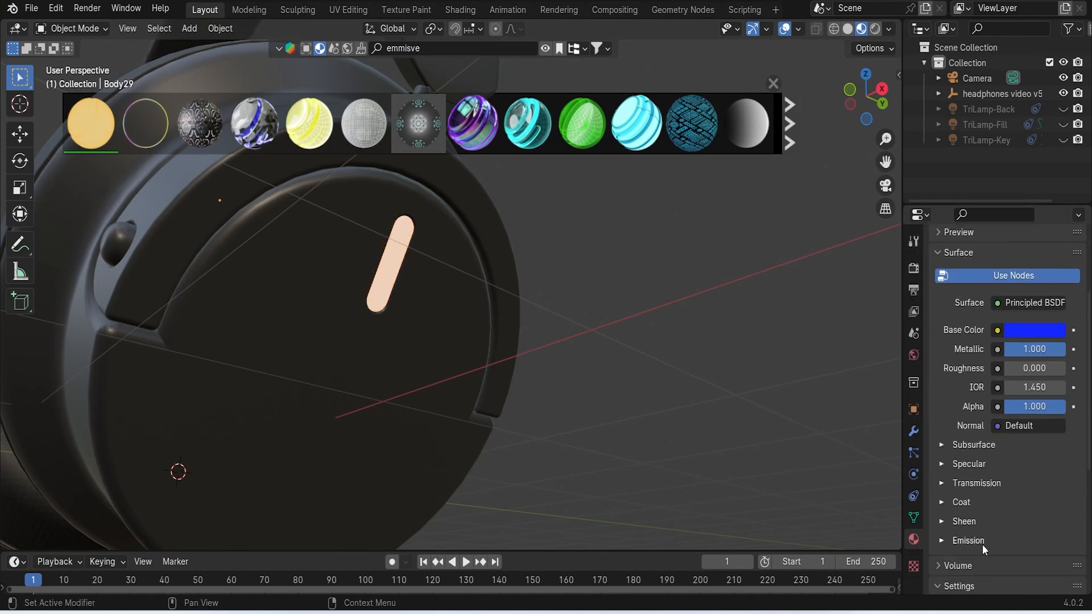
click(941, 540)
scroll(943, 530, down, 3)
click(1026, 496)
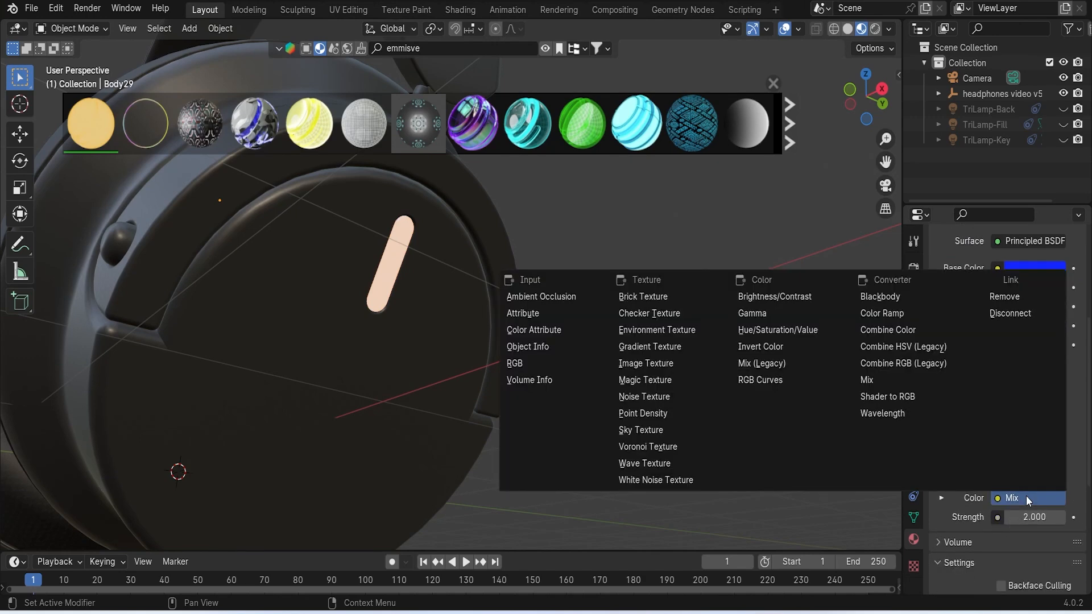
click(809, 293)
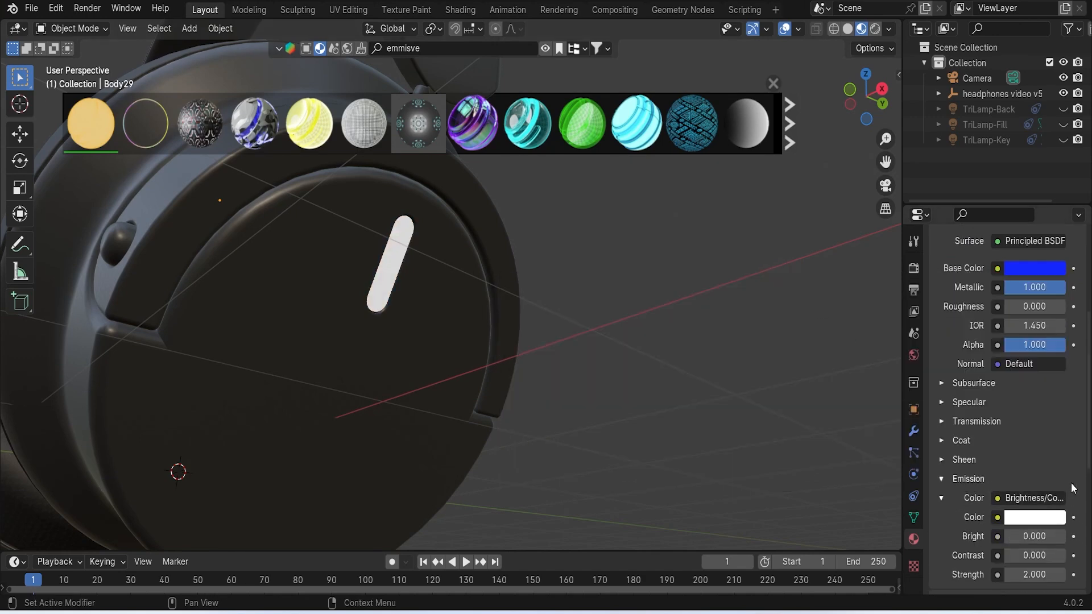
click(1046, 517)
click(1034, 518)
click(1033, 311)
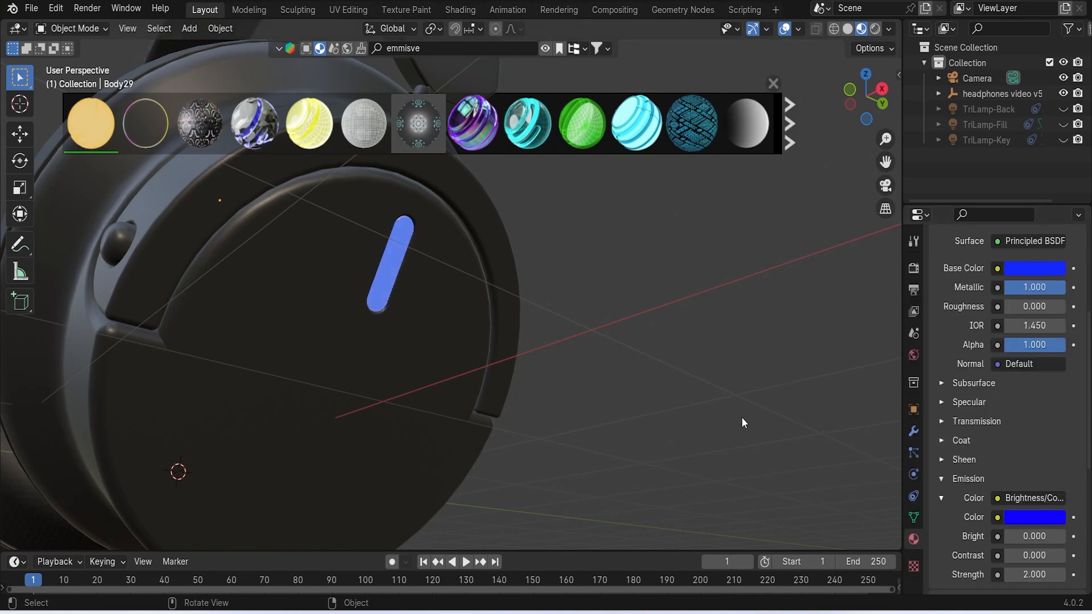
Search the materials for metal and compare the previews of the metal results
scroll(654, 382, down, 6)
middle_drag(647, 378, 676, 436)
middle_drag(558, 408, 716, 370)
click(439, 48)
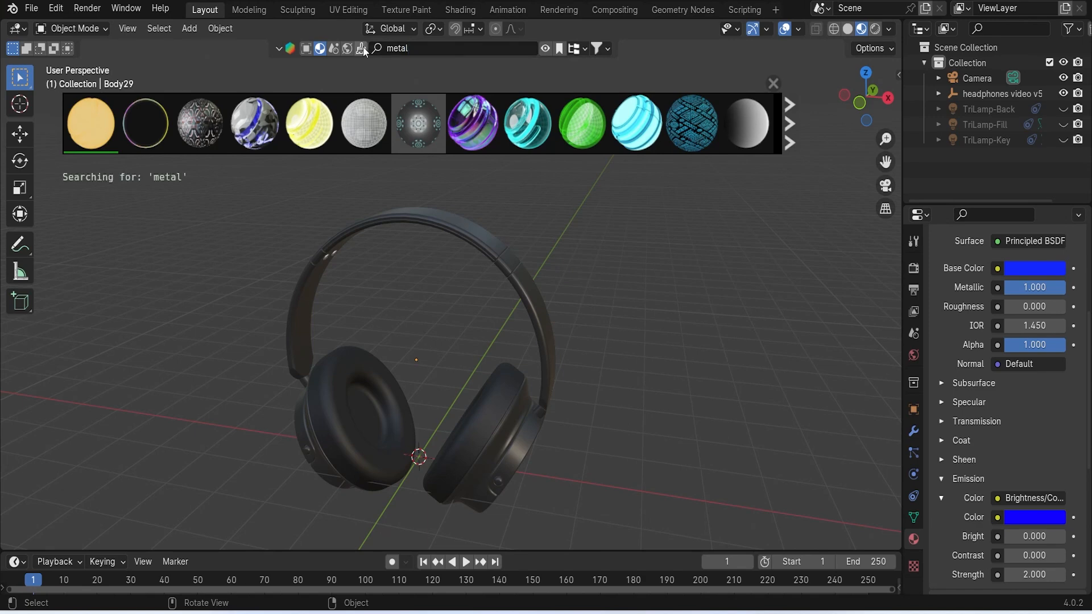
mouse_move(145, 132)
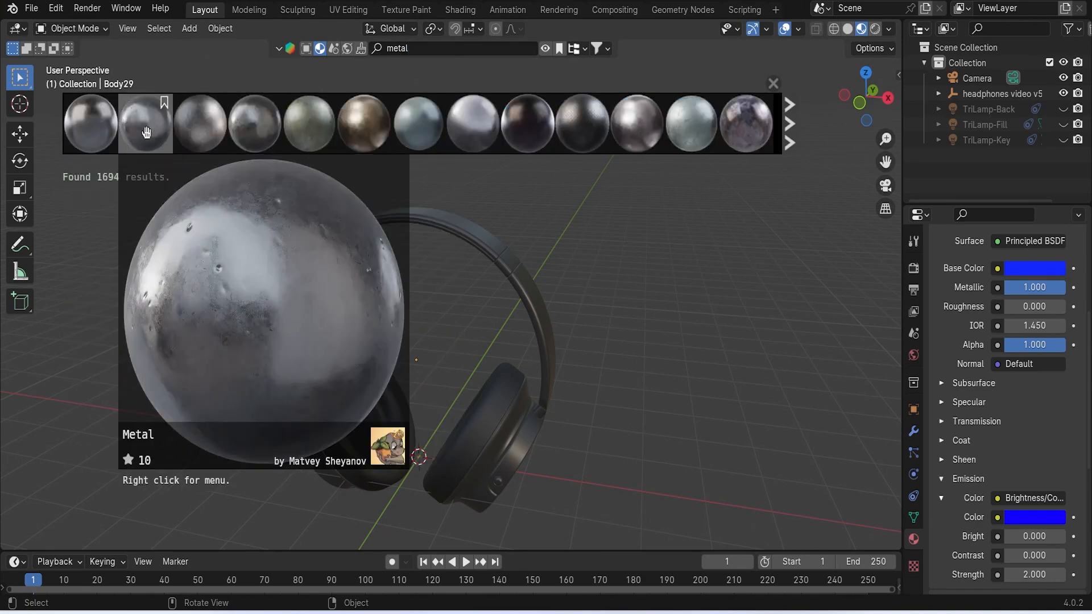
mouse_move(105, 132)
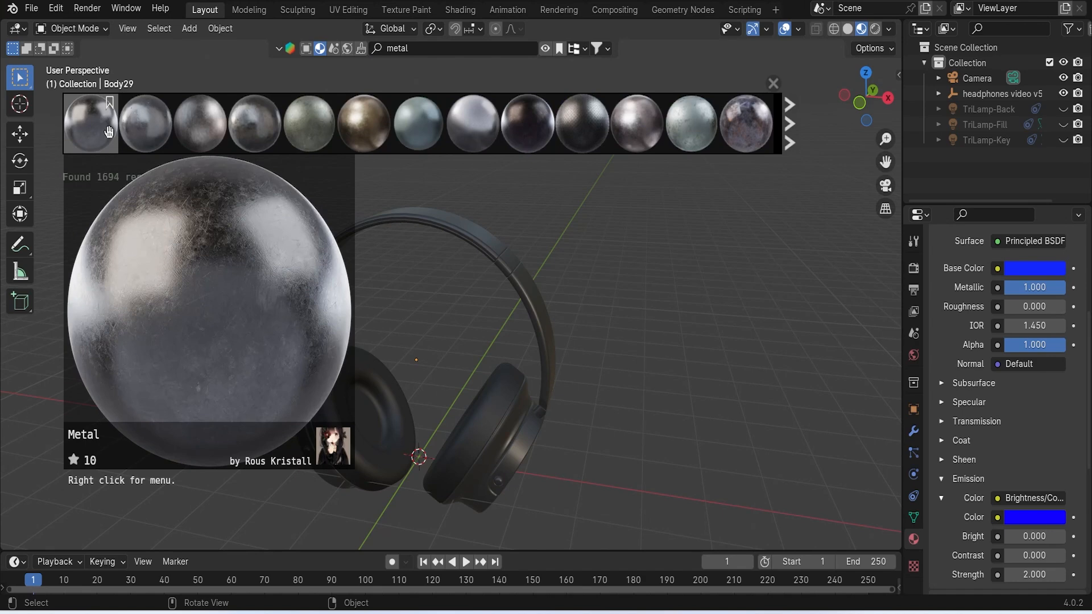
mouse_move(425, 127)
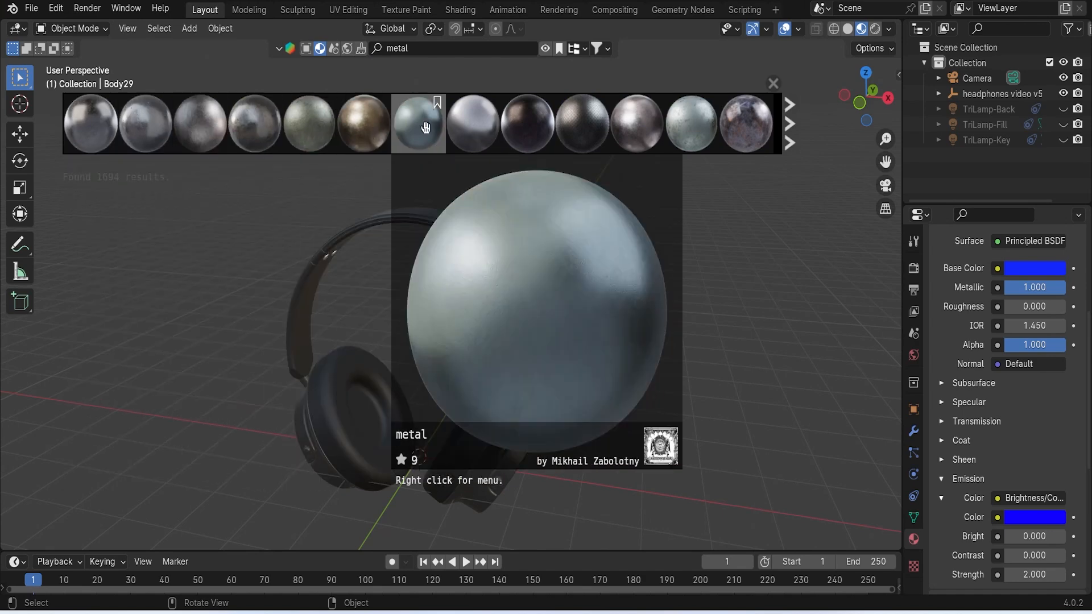
Apply the bright silver metal material to both cross-slotted screws on one inner side of the headband
scroll(347, 242, up, 6)
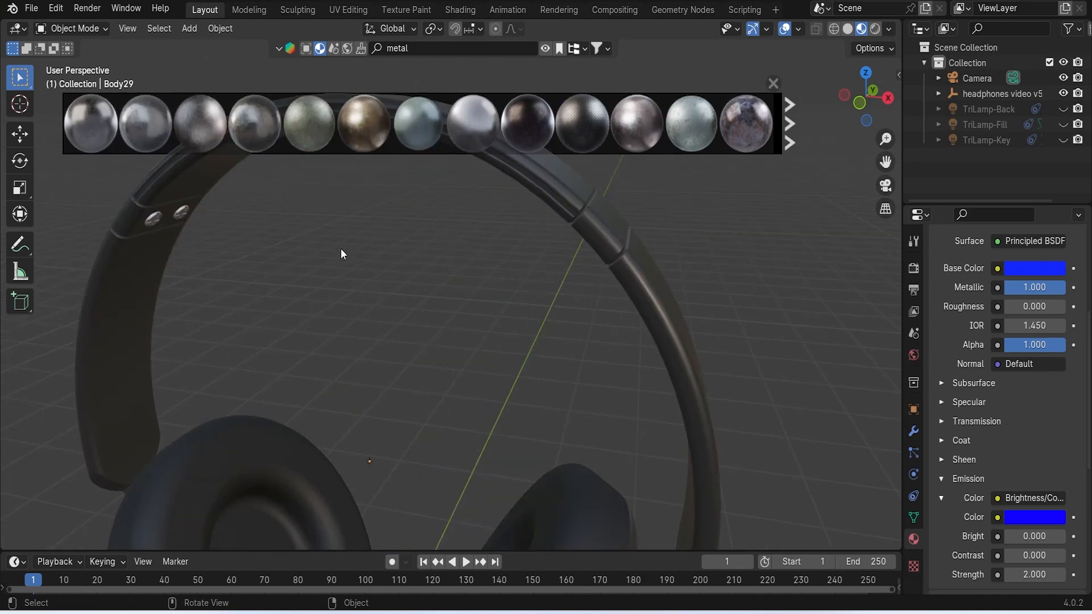
shift+middle_drag(325, 233, 421, 283)
scroll(472, 300, up, 3)
mouse_move(480, 127)
drag(480, 127, 307, 282)
middle_drag(307, 282, 445, 298)
scroll(295, 272, up, 3)
scroll(405, 287, up, 2)
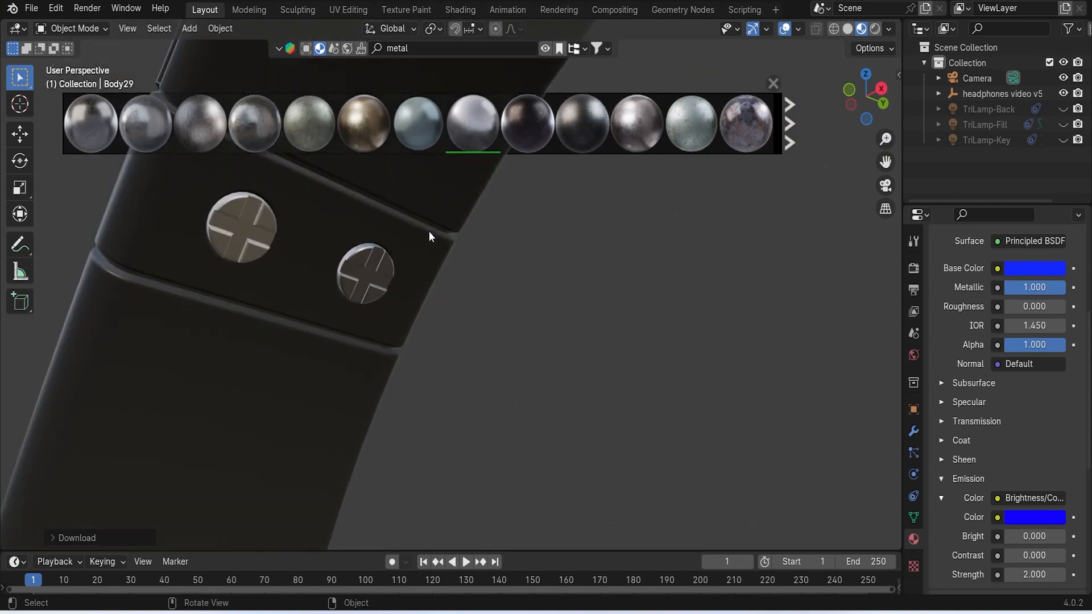
drag(473, 124, 247, 233)
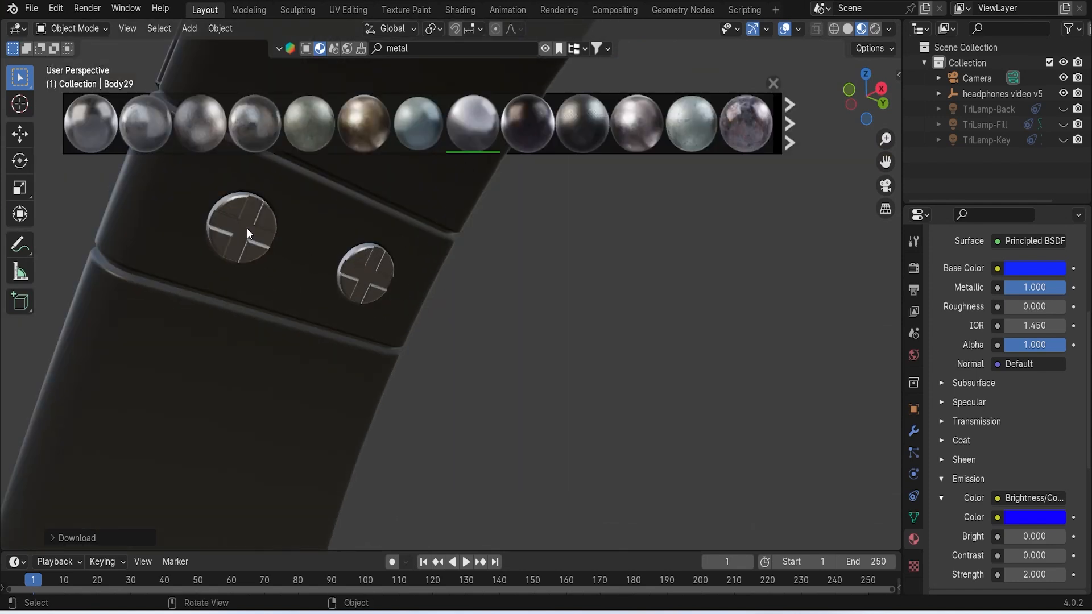
Shade smooth the two metal screws on this side of the headband
click(369, 285)
right_click(370, 285)
click(354, 283)
click(248, 242)
right_click(239, 247)
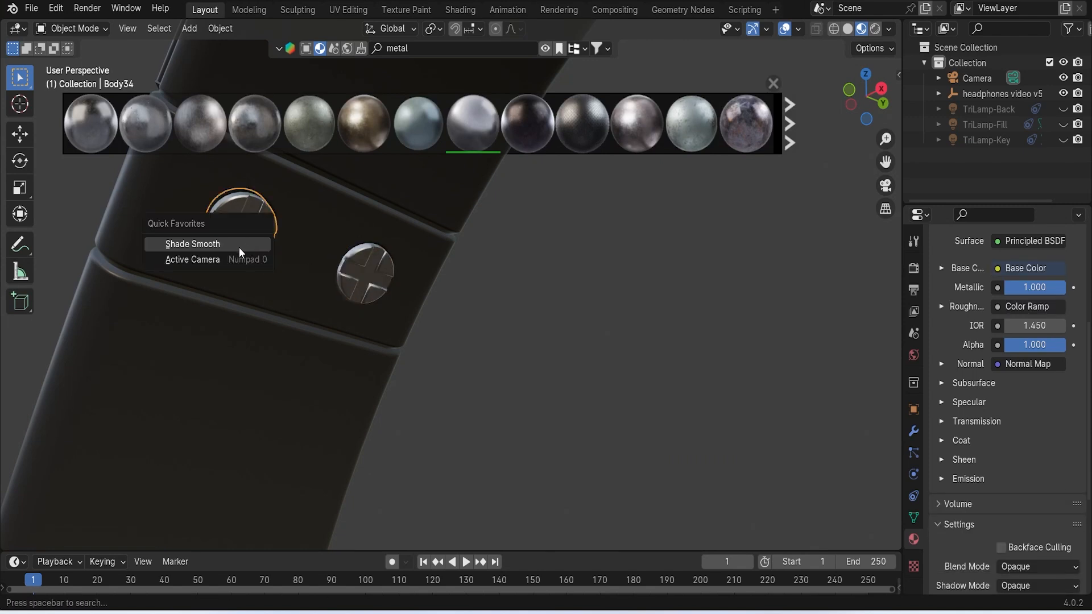
click(239, 248)
Shade smooth the two screws on the opposite inner side of the headband
scroll(301, 285, down, 8)
middle_drag(307, 289, 512, 321)
shift+middle_drag(631, 320, 501, 210)
scroll(497, 359, up, 8)
middle_drag(529, 325, 424, 386)
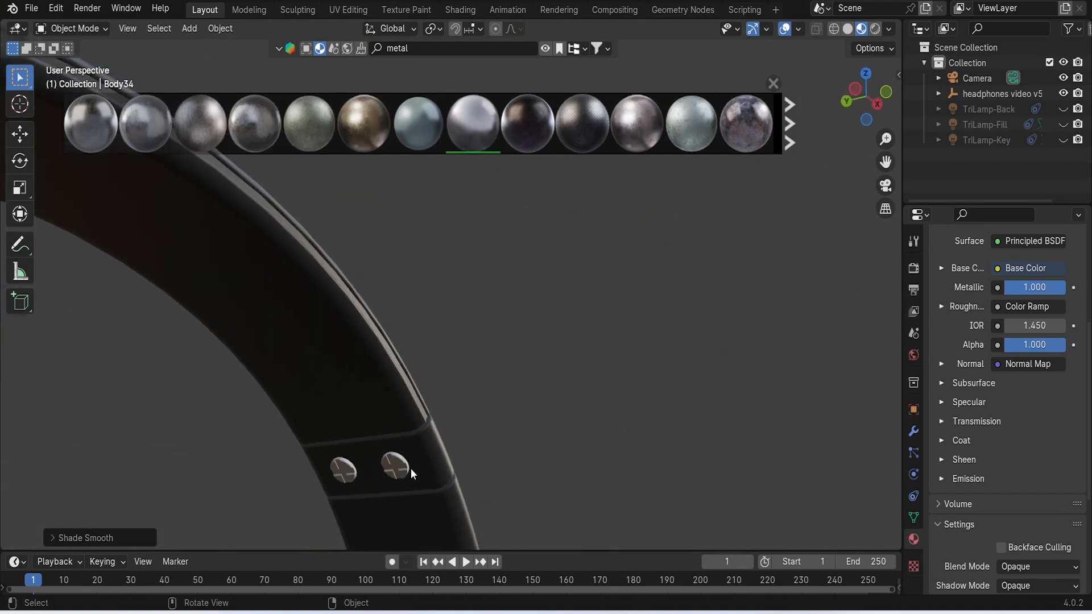
click(398, 468)
key(q)
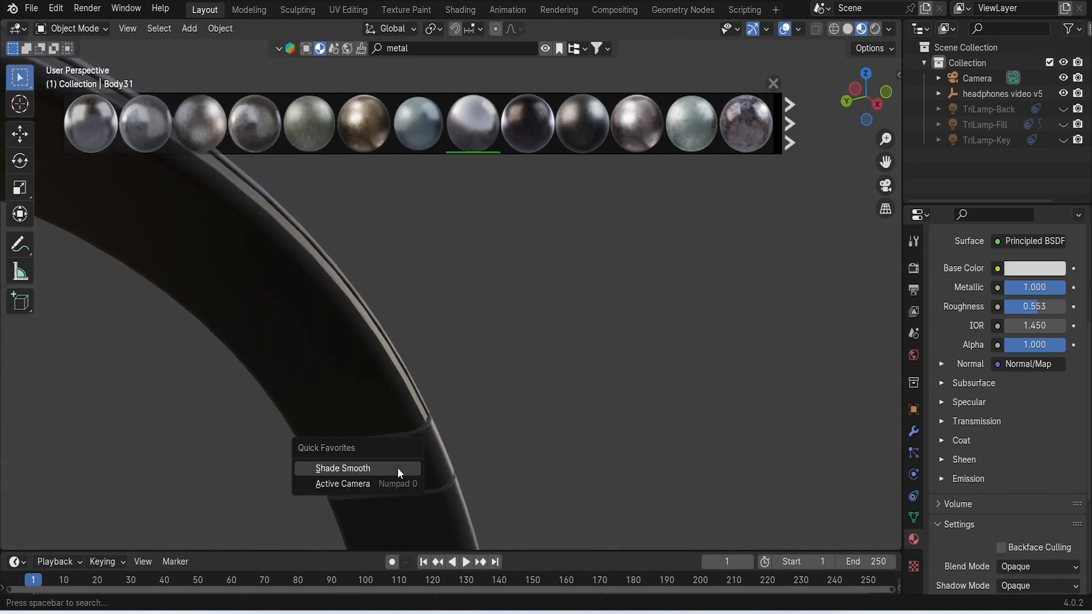
click(397, 468)
click(345, 471)
key(q)
click(328, 468)
Apply the same bright silver metal to the opposite pair of headband screws and close the material results
drag(472, 122, 406, 459)
drag(472, 122, 345, 469)
scroll(512, 406, down, 2)
scroll(545, 407, down, 6)
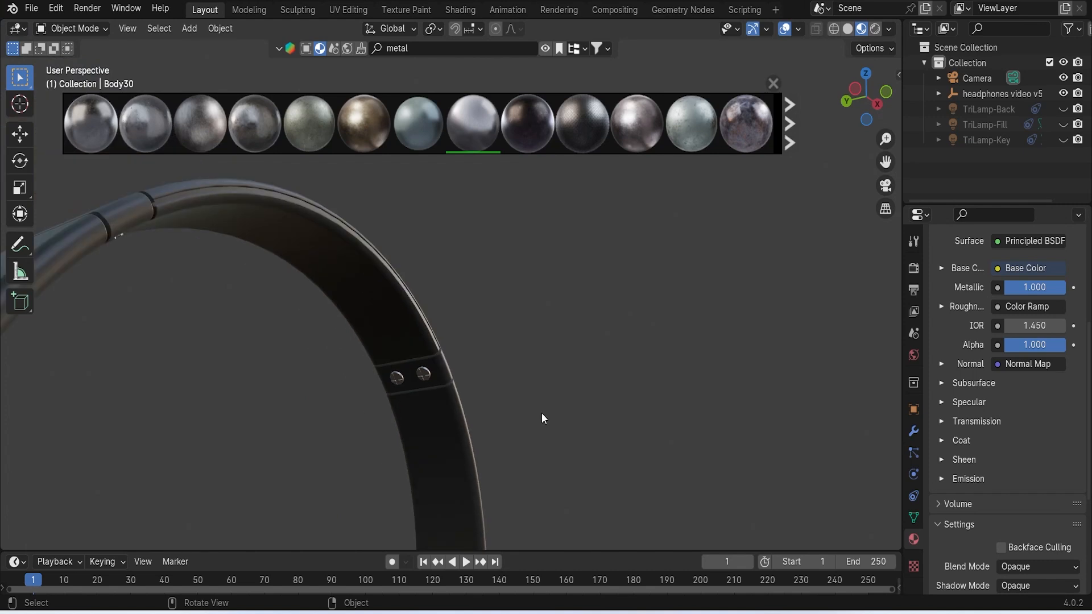
middle_drag(434, 434, 642, 322)
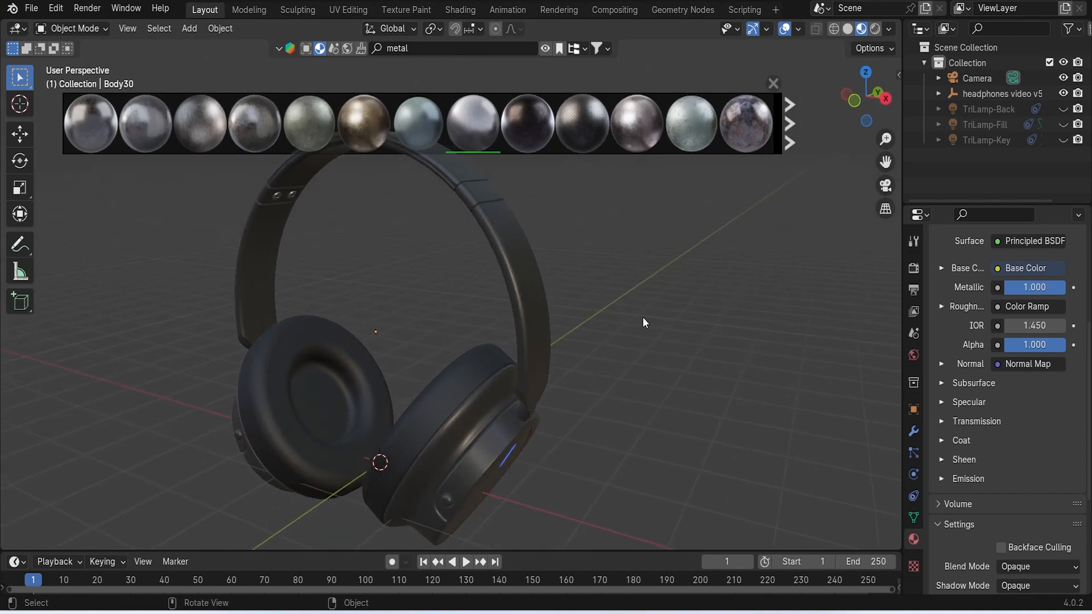
click(774, 87)
Select the ear cushion on the strip's side and look through its leather material's settings
scroll(513, 296, up, 4)
middle_drag(589, 220, 619, 280)
shift+middle_drag(654, 350, 616, 227)
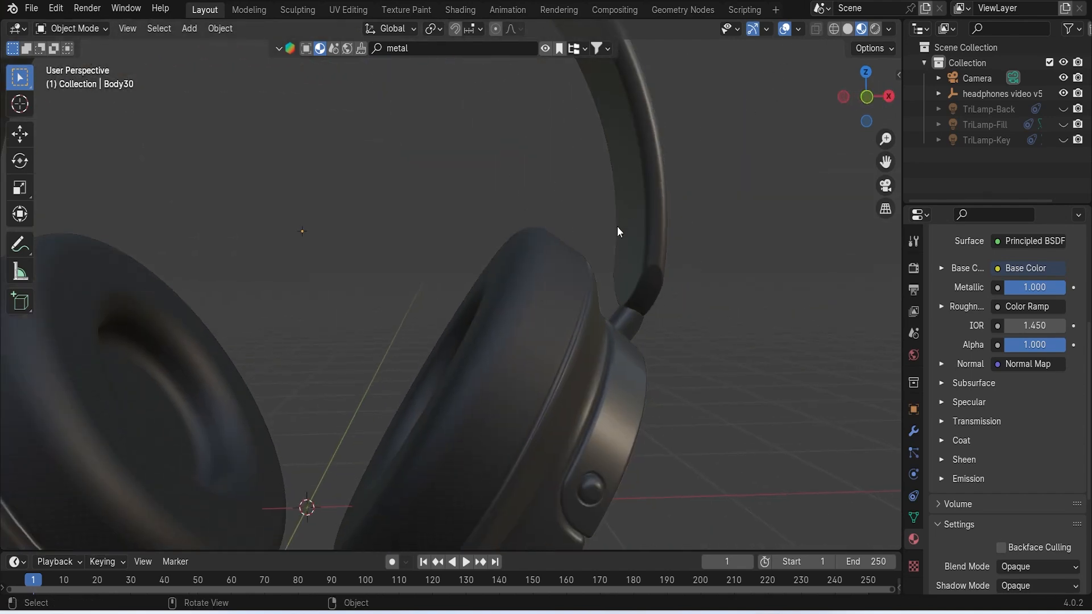
middle_drag(556, 337, 594, 347)
click(595, 348)
scroll(595, 348, down, 2)
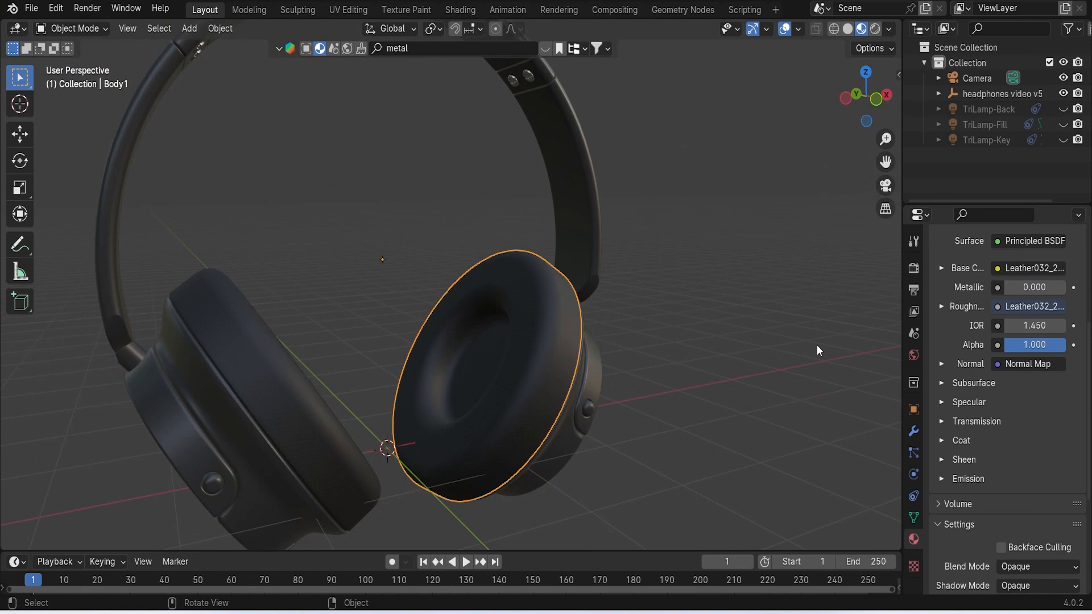
click(937, 505)
scroll(956, 498, down, 7)
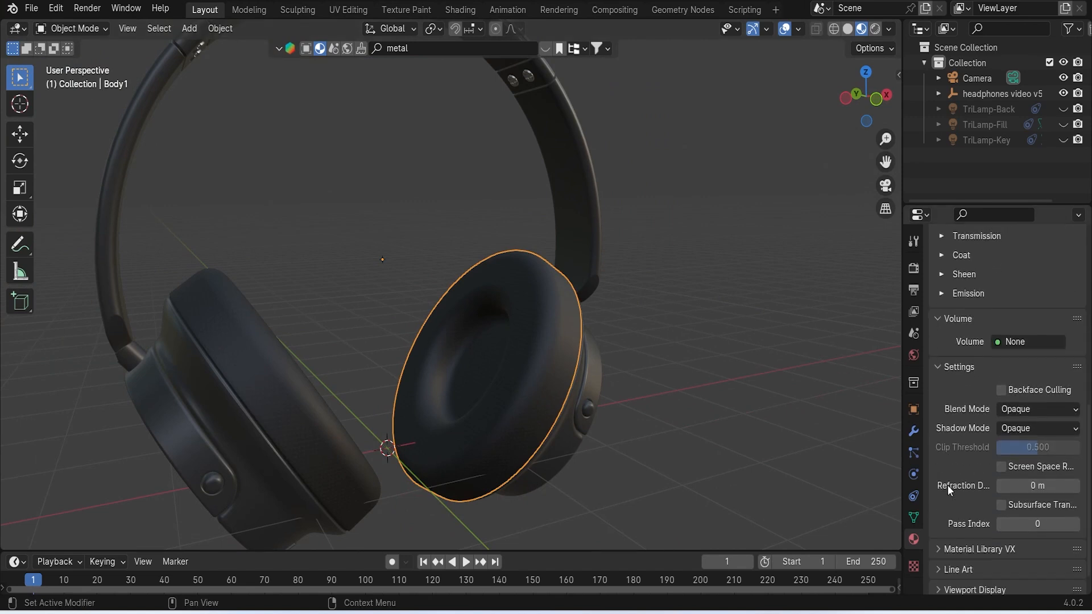
scroll(947, 486, up, 8)
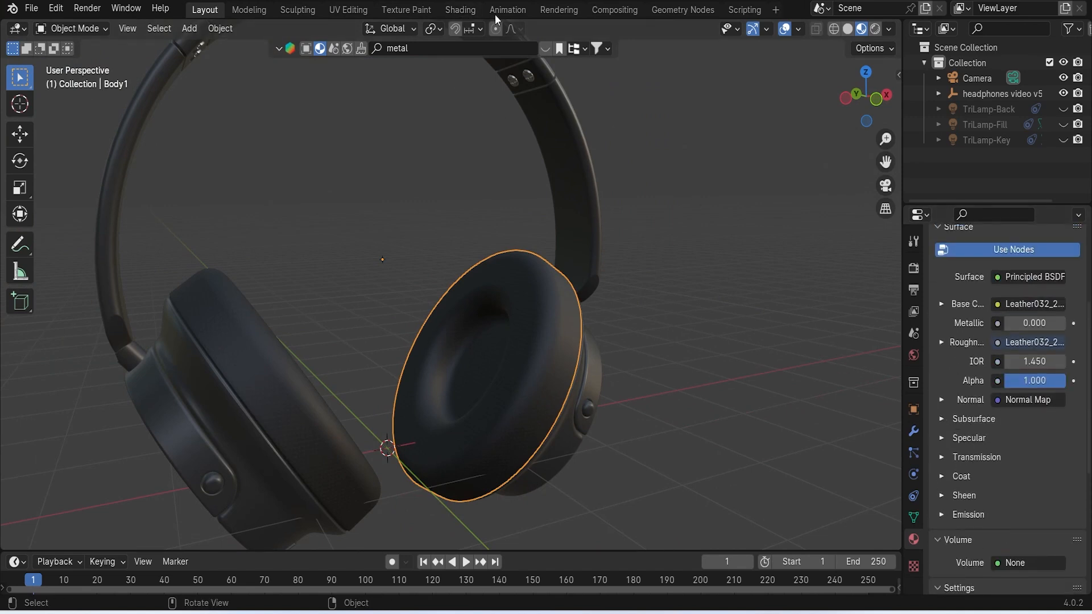
In the Shading workspace, set the Leather material's Mapping node scale to 10 on X, Y and Z
click(460, 10)
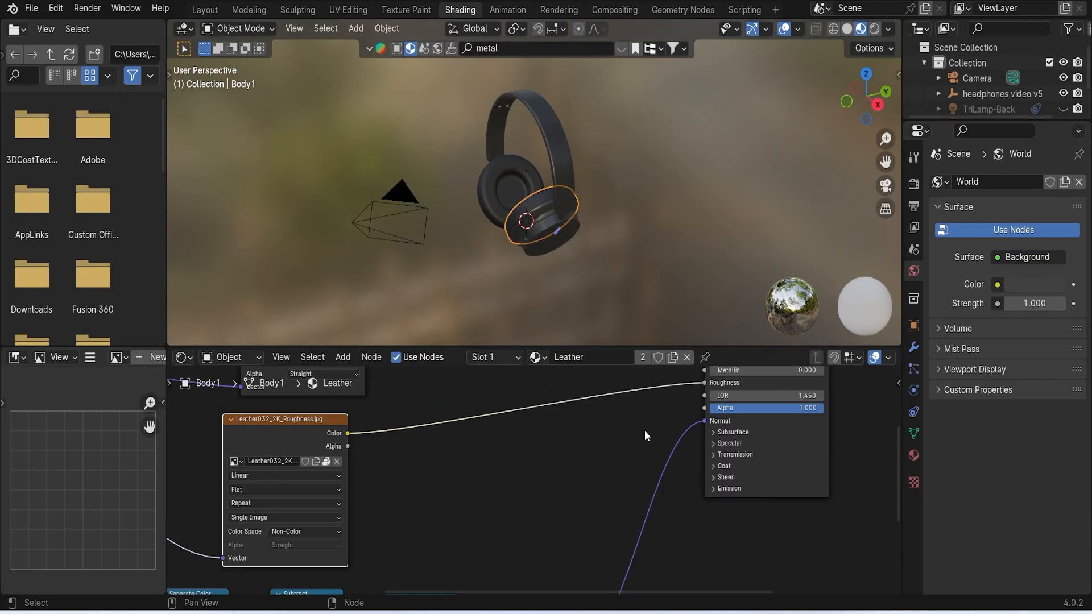
scroll(564, 223, up, 5)
mouse_move(564, 223)
middle_down()
mouse_move(611, 205)
mouse_move(736, 208)
mouse_move(568, 239)
middle_up()
scroll(327, 505, down, 5)
shift+middle_drag(330, 492, 447, 454)
scroll(440, 426, up, 6)
shift+middle_drag(381, 432, 508, 478)
scroll(461, 493, up, 6)
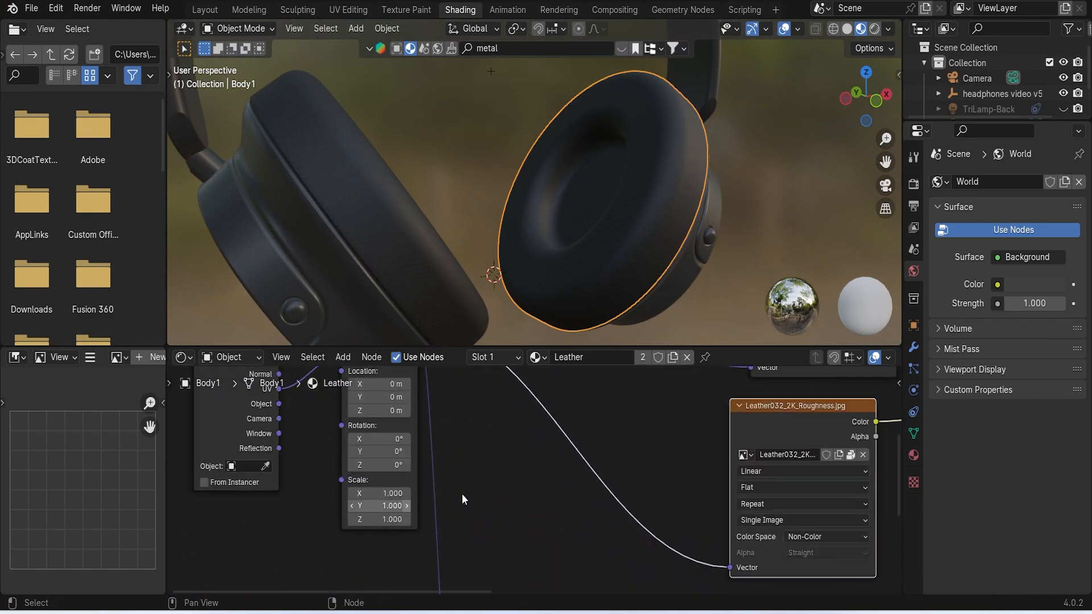
click(446, 489)
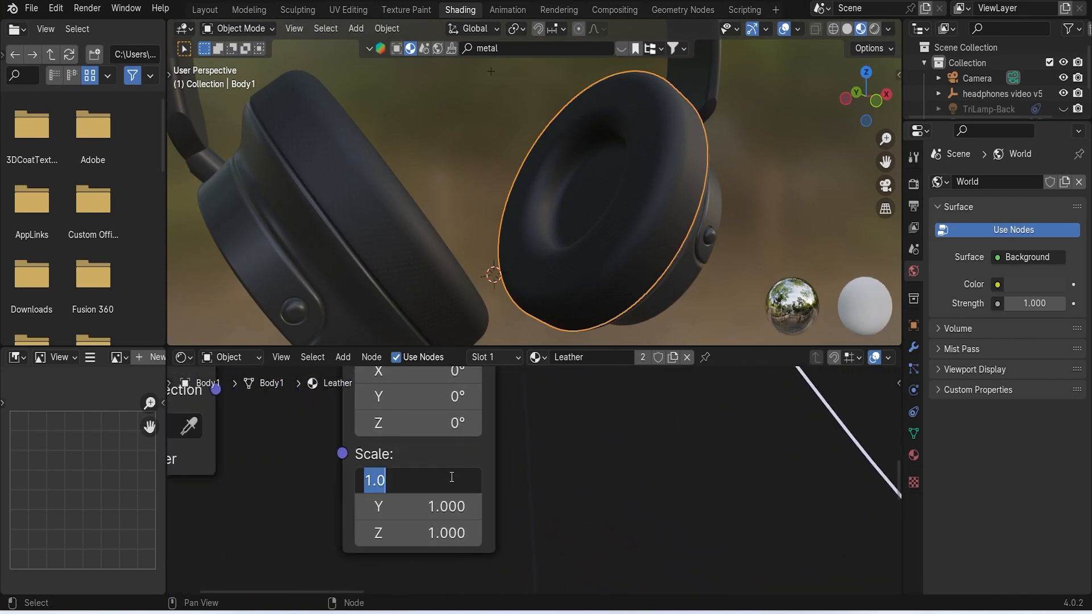
text(10)
key(Return)
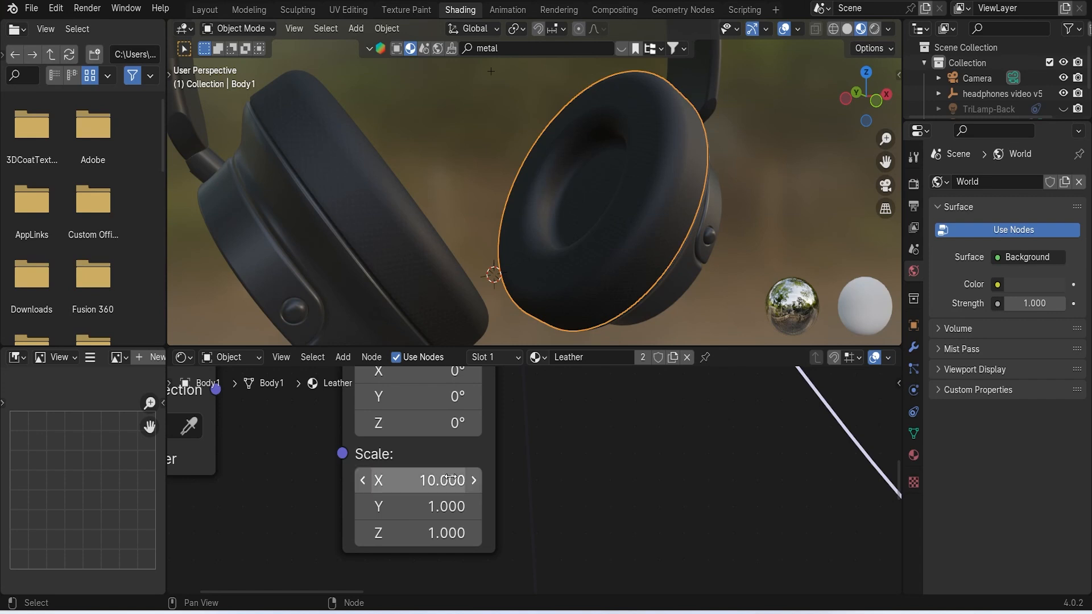
click(455, 509)
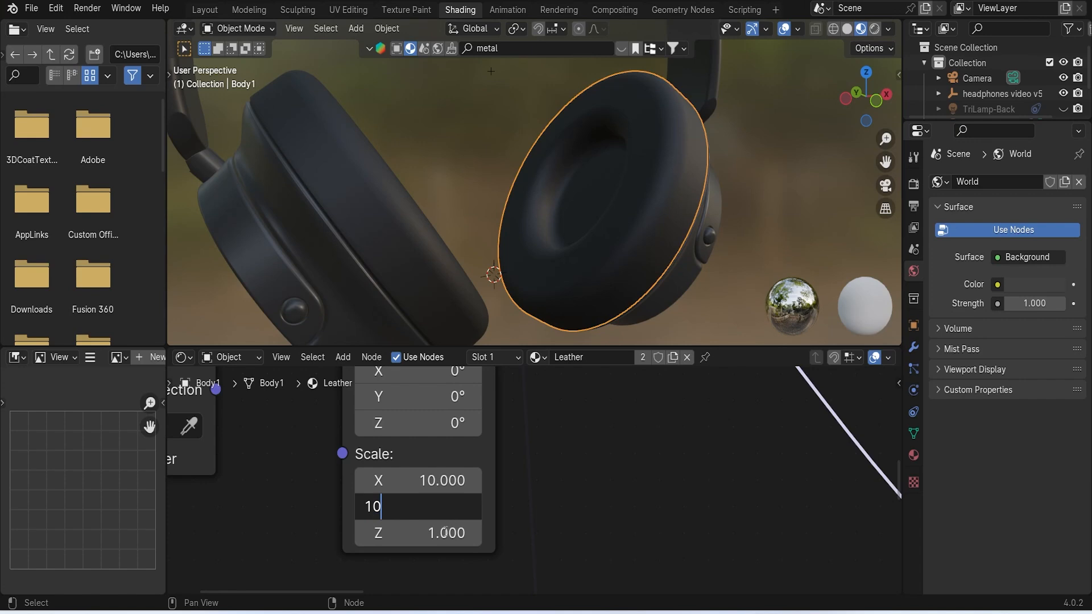
key(Return)
click(444, 534)
text(10)
key(Return)
Return to the Layout workspace and switch the viewport to rendered shading to view the whole headphones
click(204, 9)
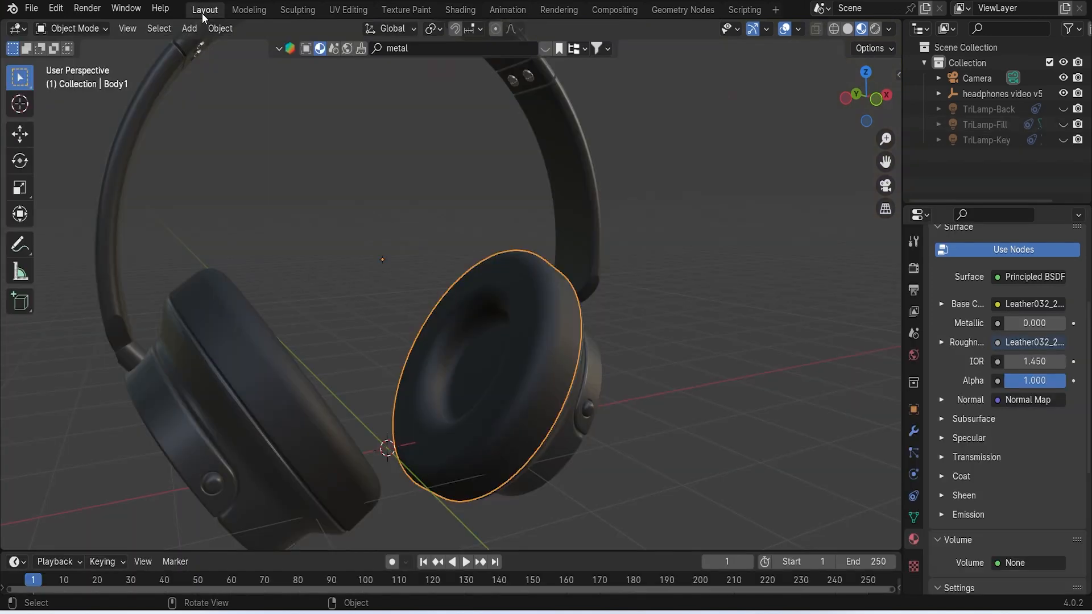
scroll(463, 354, up, 4)
middle_drag(463, 354, 722, 149)
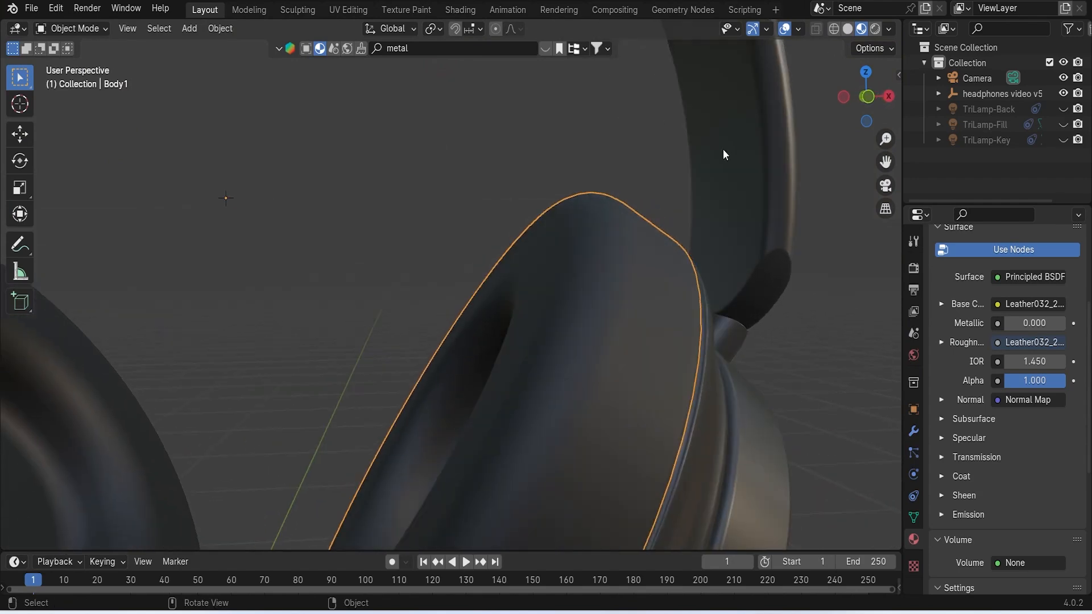
click(876, 31)
scroll(642, 265, down, 8)
middle_drag(572, 278, 479, 283)
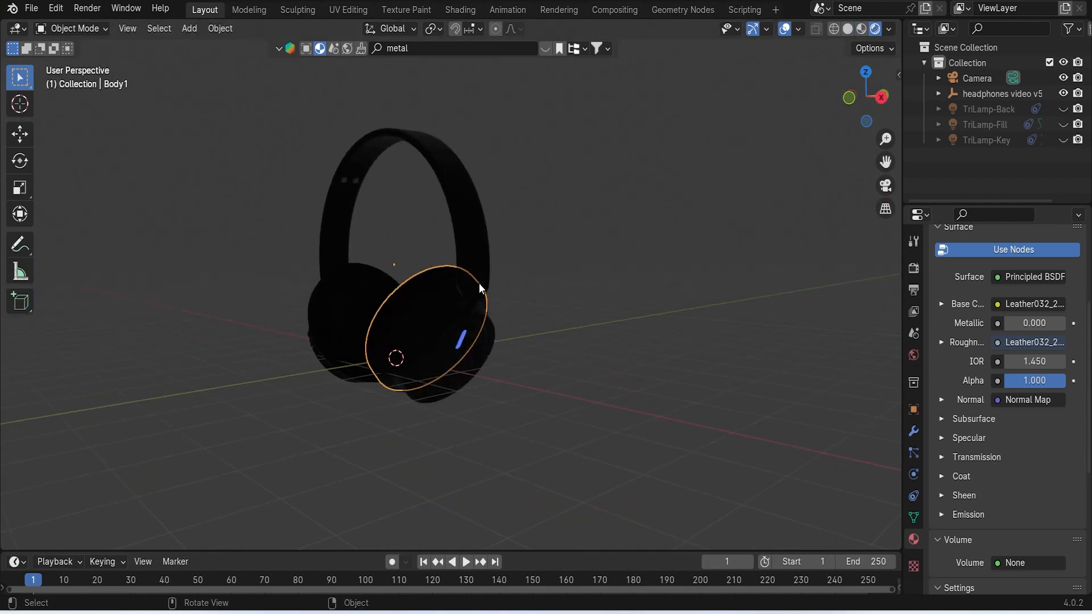
scroll(479, 283, down, 5)
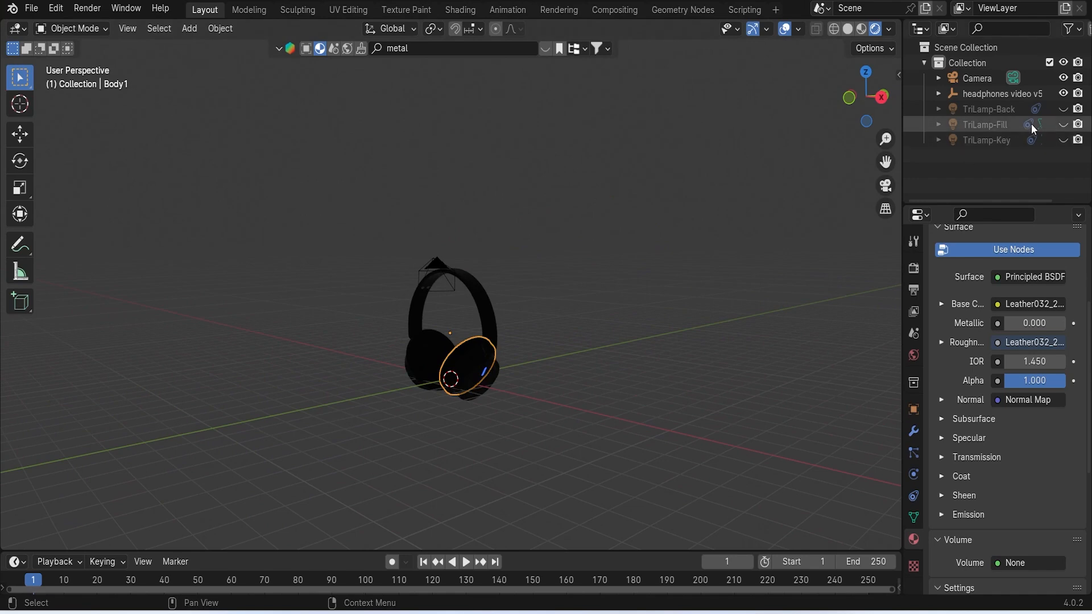
Unhide the TriLamp-Back, TriLamp-Fill and TriLamp-Key lights in the viewport
click(1064, 124)
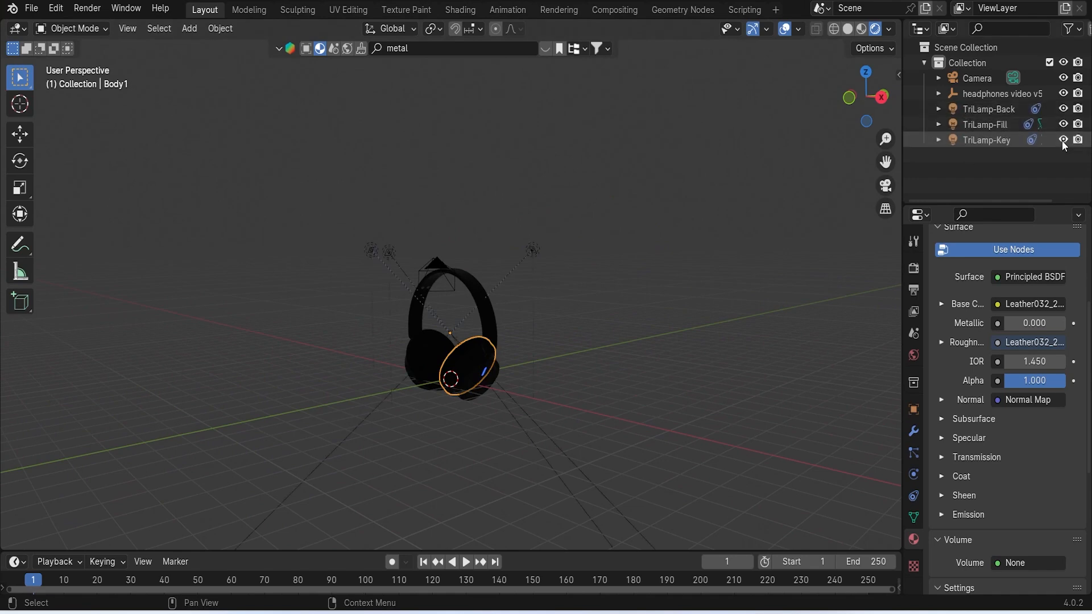
scroll(621, 299, up, 3)
click(626, 308)
middle_drag(628, 311, 722, 349)
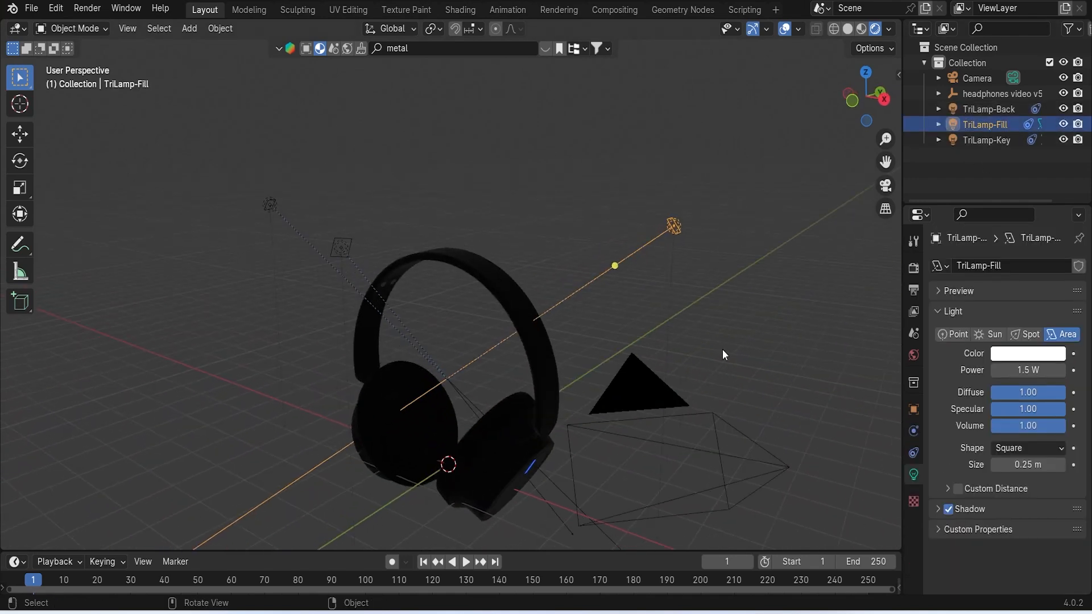
Set the power of the TriLamp-Back and TriLamp-Fill area lights to 1000 W each
click(969, 108)
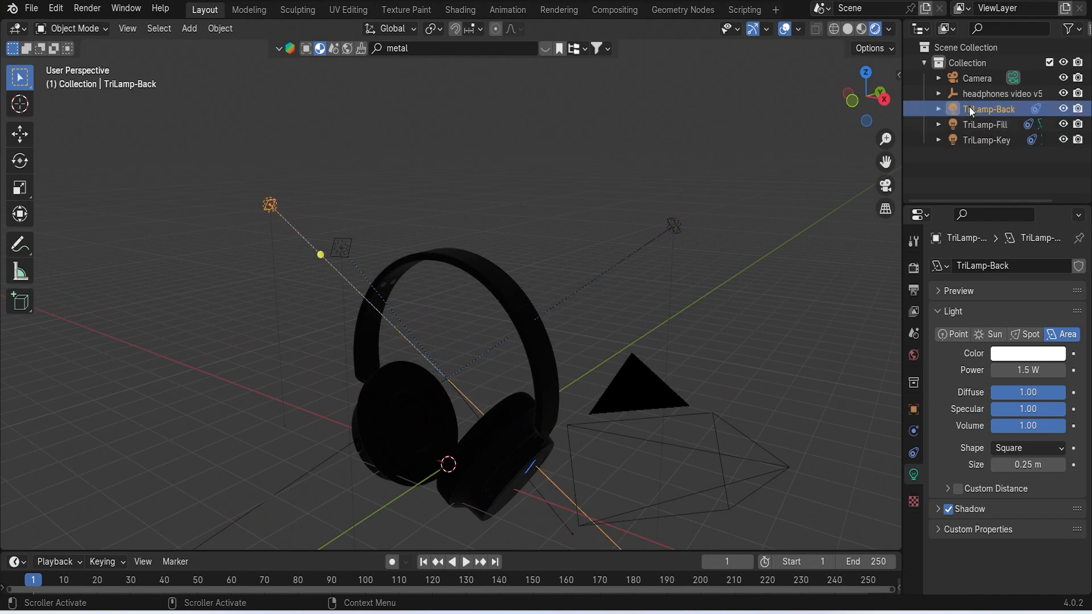
click(1025, 370)
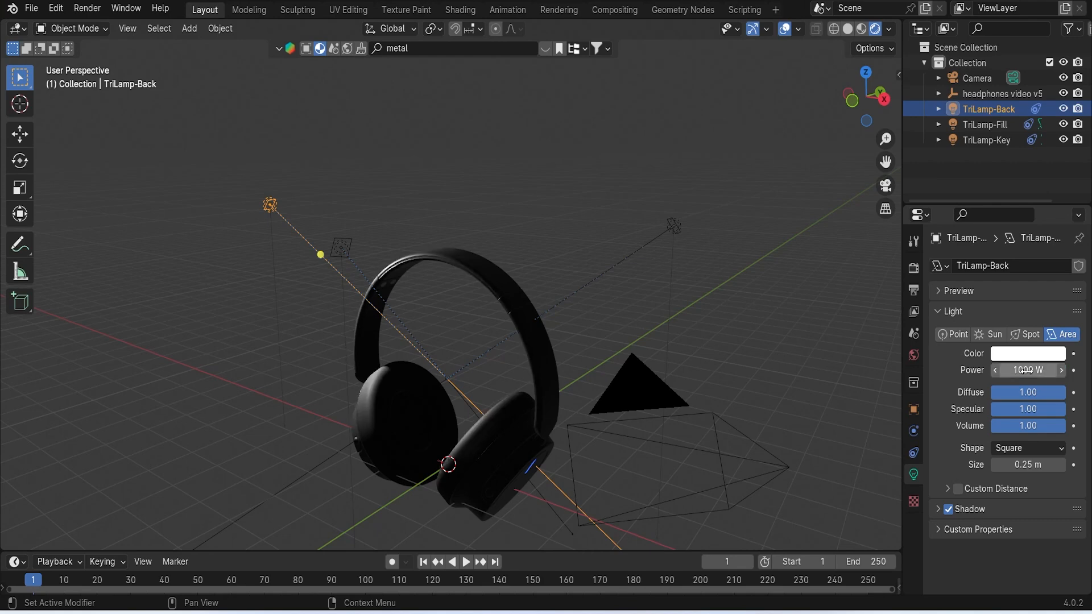
click(982, 125)
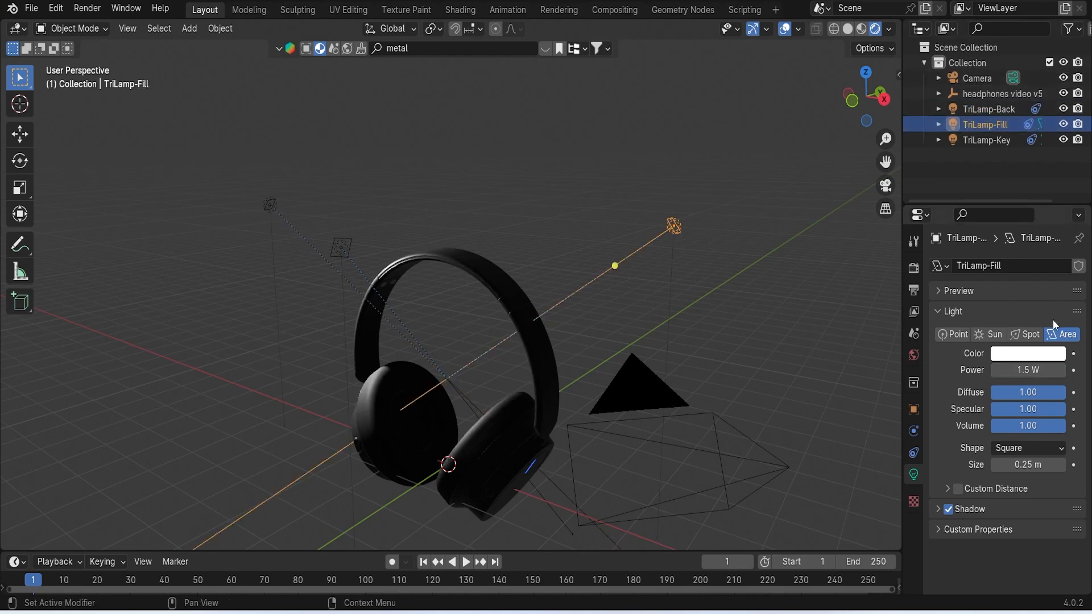
click(1026, 371)
text(10)
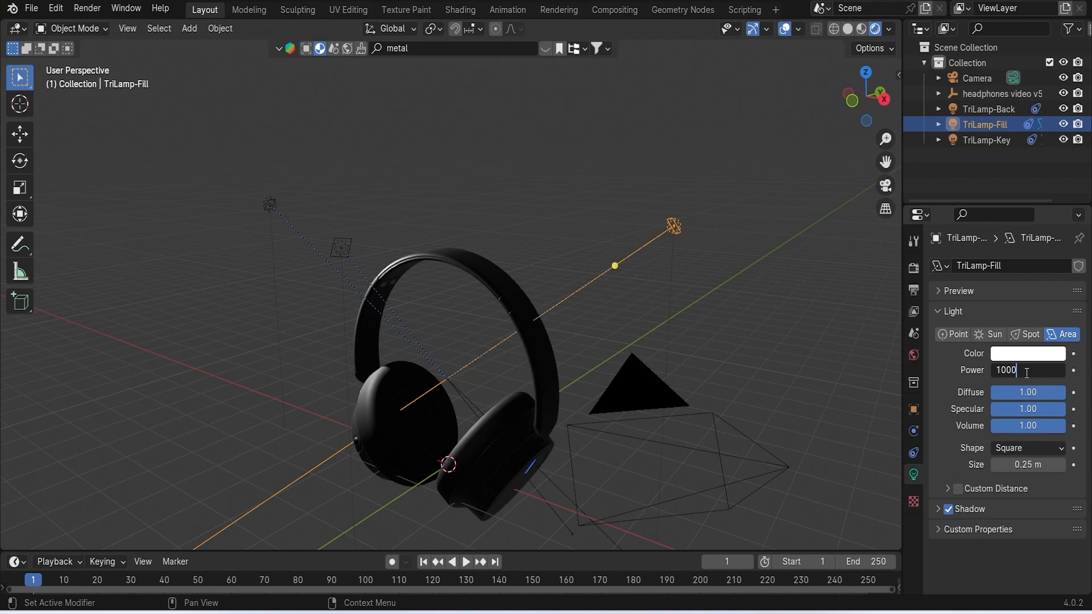
text(00)
key(Return)
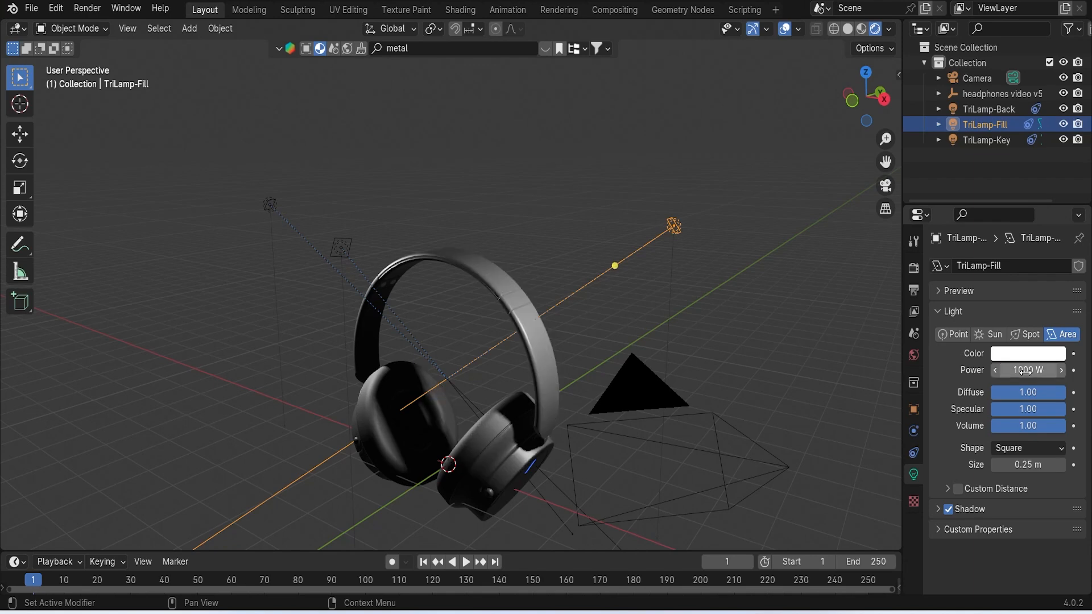
Set the TriLamp-Key area light's power to 1000 W and check the lit ear cushions up close
click(983, 142)
click(1026, 371)
text(10)
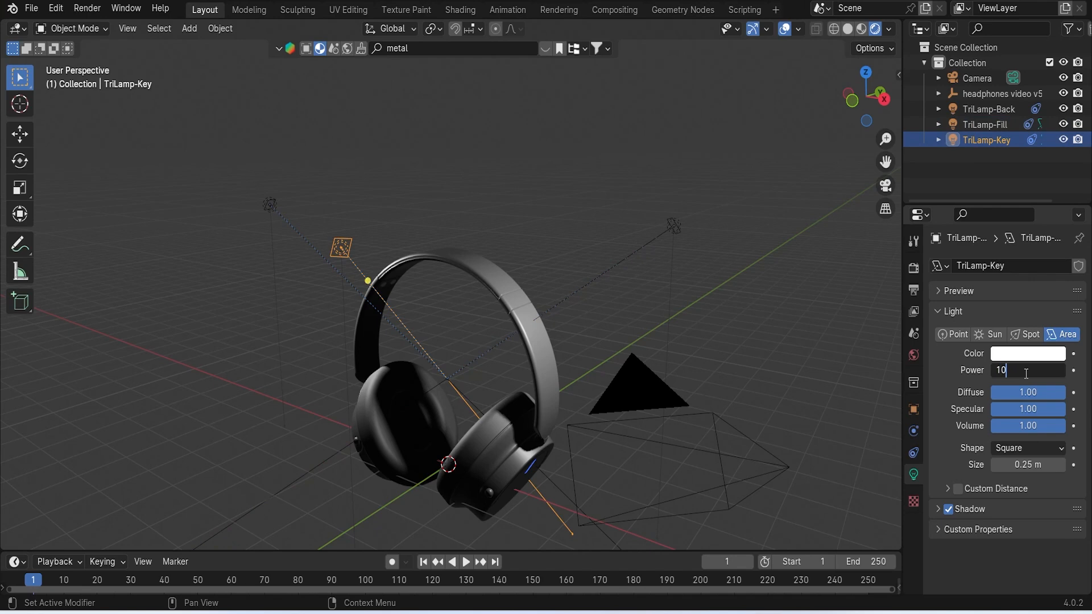
text(00)
key(Return)
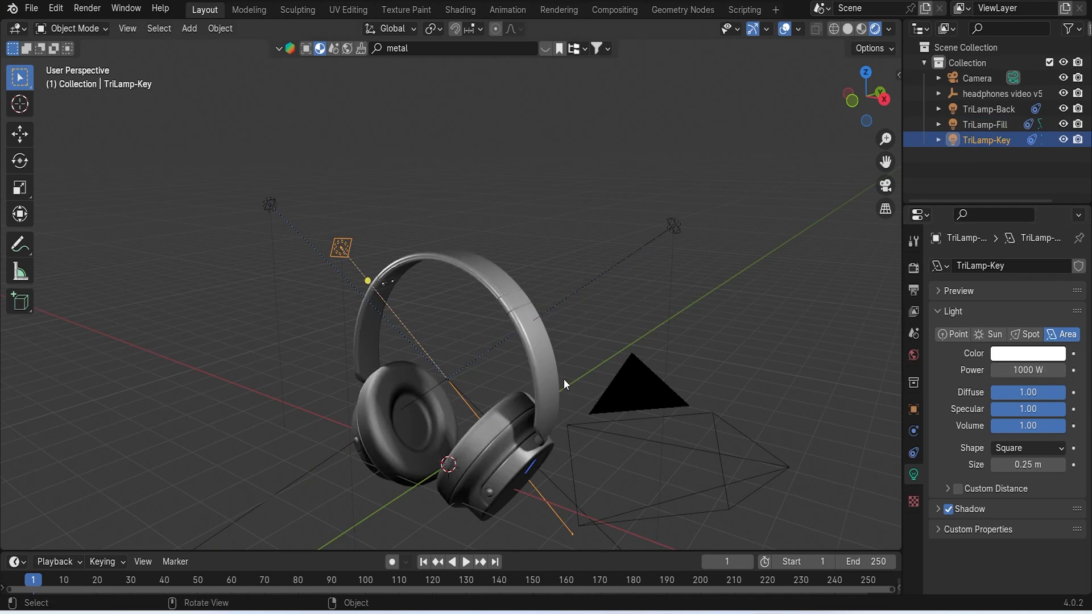
middle_drag(564, 381, 513, 383)
scroll(513, 384, up, 2)
shift+middle_drag(565, 408, 622, 259)
scroll(528, 250, up, 3)
scroll(622, 259, down, 6)
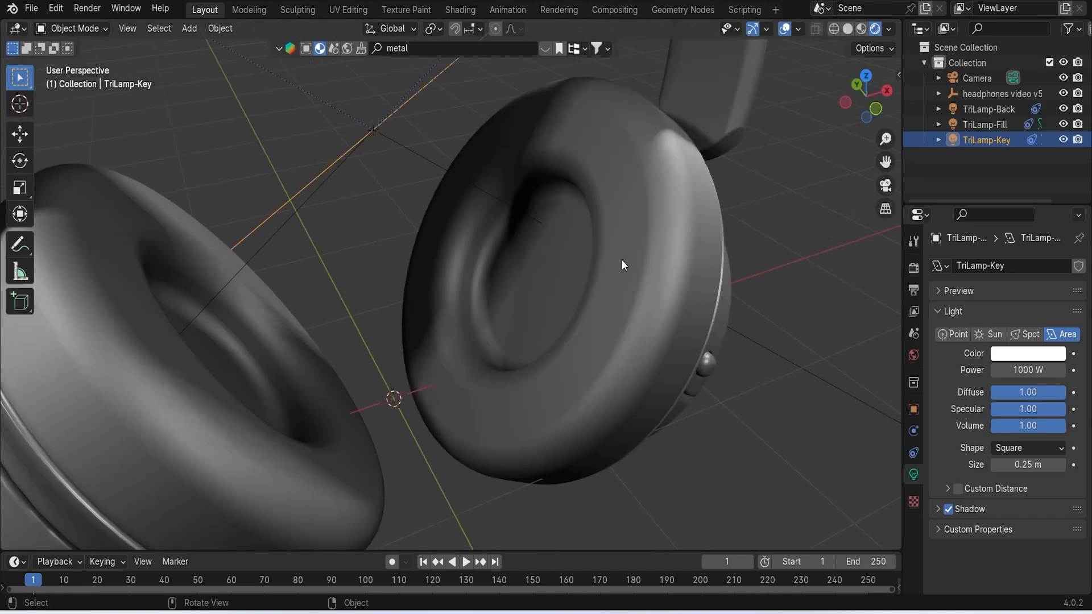
Open the right ear cushion in the UV Editing workspace and examine its UV layout
click(571, 265)
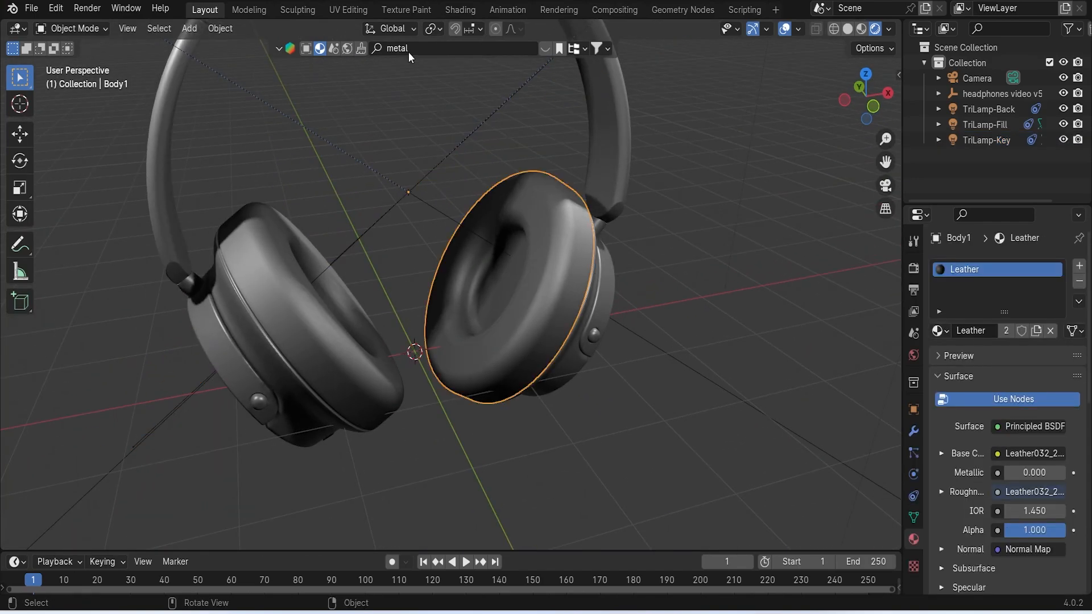
click(348, 9)
scroll(333, 288, down, 8)
scroll(319, 286, down, 6)
scroll(319, 285, up, 5)
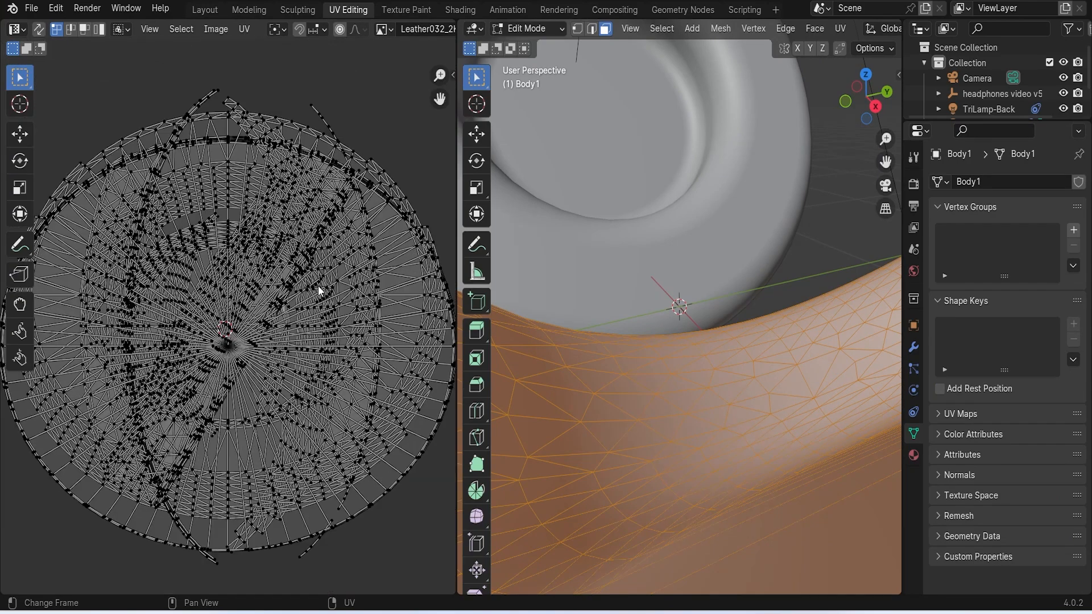
scroll(556, 262, down, 5)
middle_drag(556, 261, 671, 232)
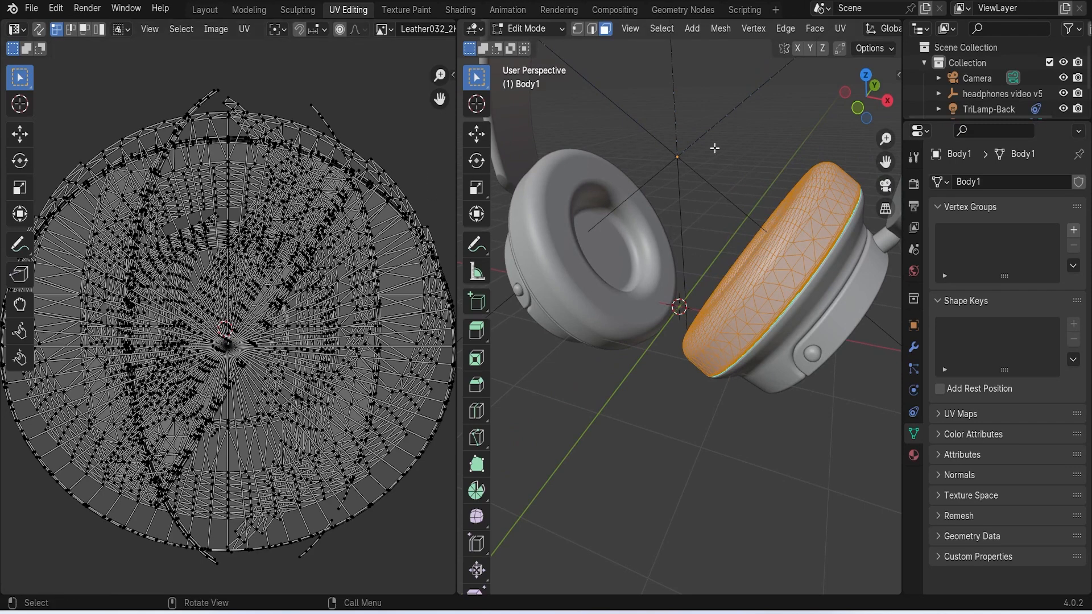
Check the ear cushion's UVs with all its faces selected and return to Object Mode
click(757, 141)
key(Tab)
key(Tab)
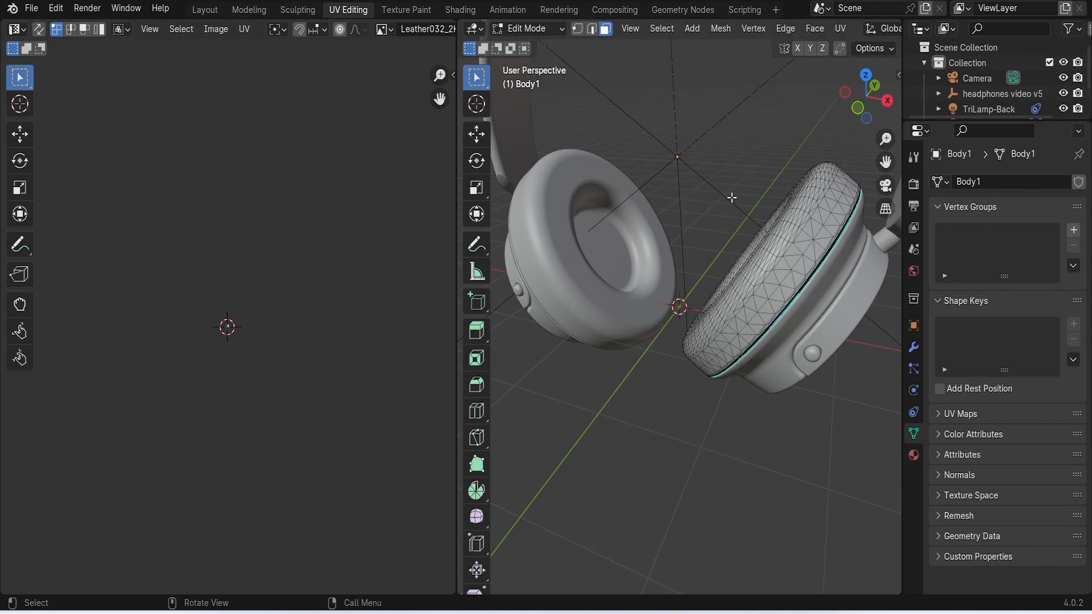
key(a)
scroll(187, 276, up, 4)
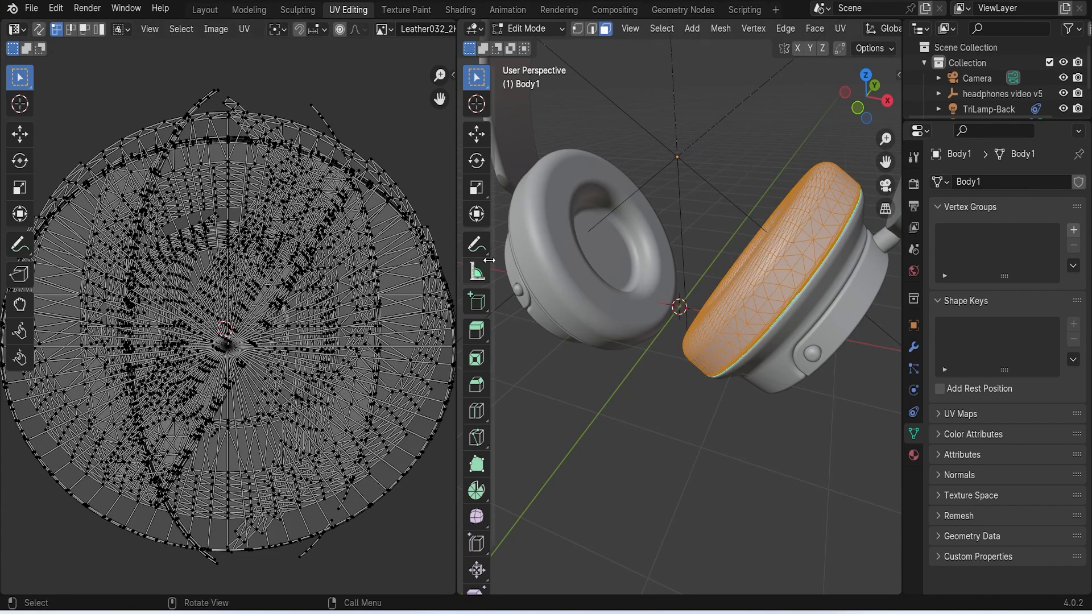
scroll(641, 294, down, 4)
click(698, 368)
scroll(705, 261, up, 4)
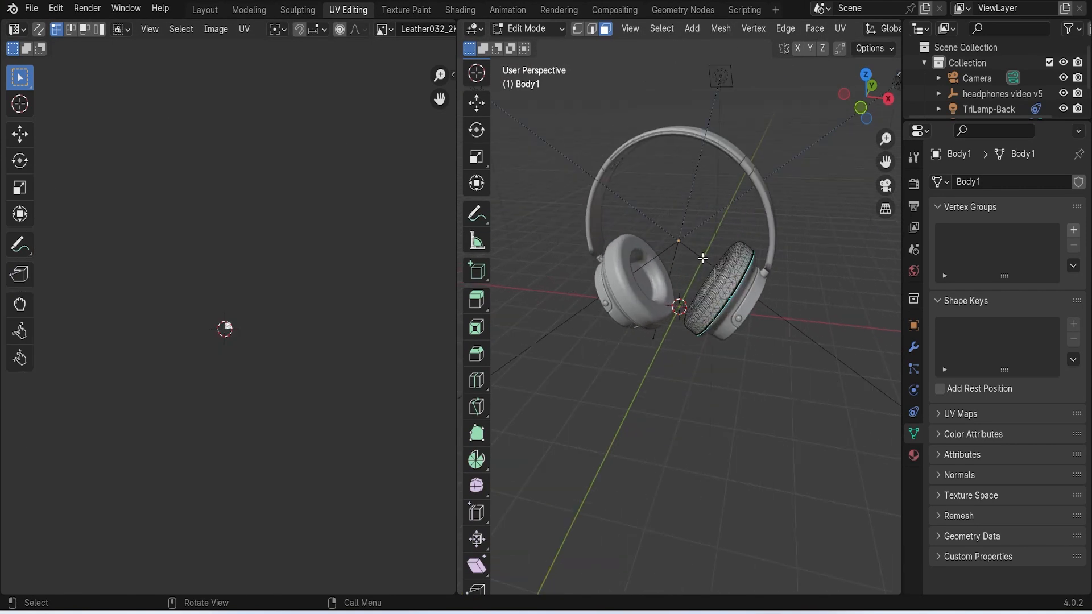
scroll(699, 156, down, 3)
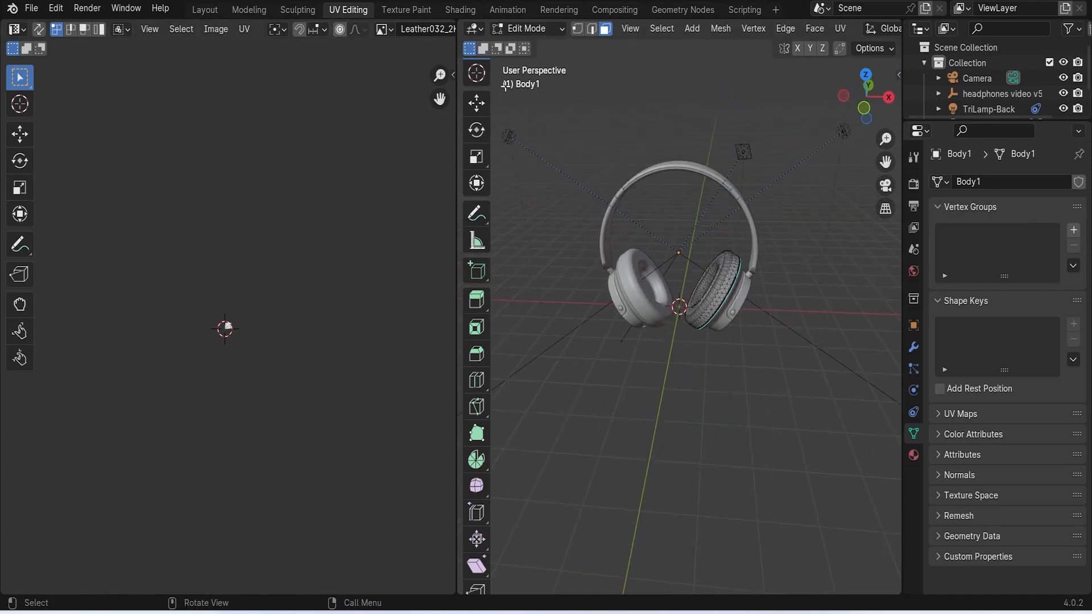
key(ctrl+z)
key(Tab)
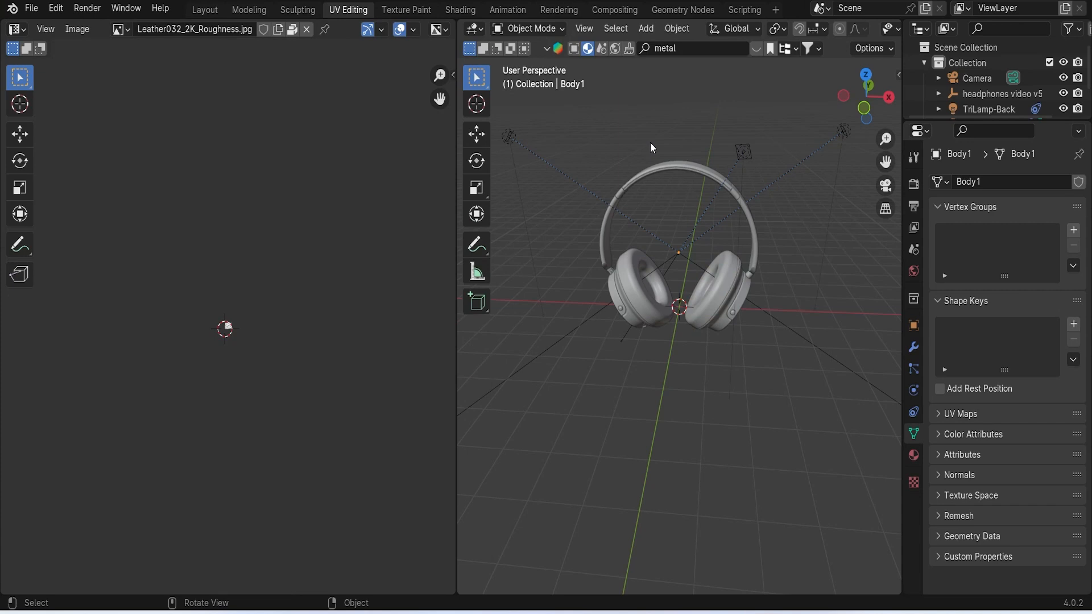
Select every object in the scene except the three TriLamp lights and the camera
key(a)
shift+click(509, 137)
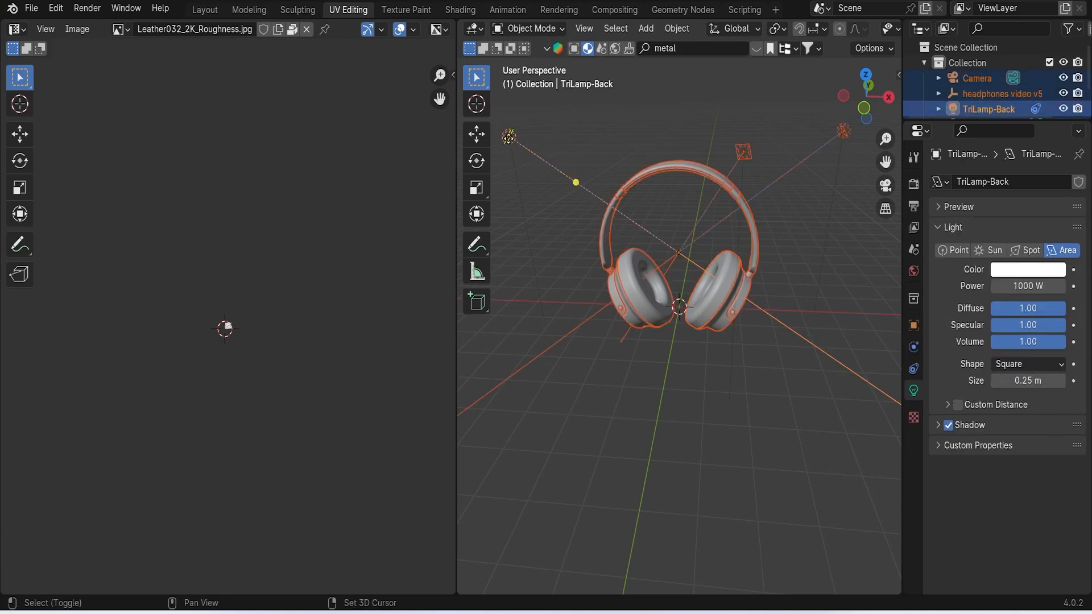
shift+click(510, 139)
shift+click(726, 171)
shift+click(725, 172)
shift+click(775, 177)
shift+click(776, 177)
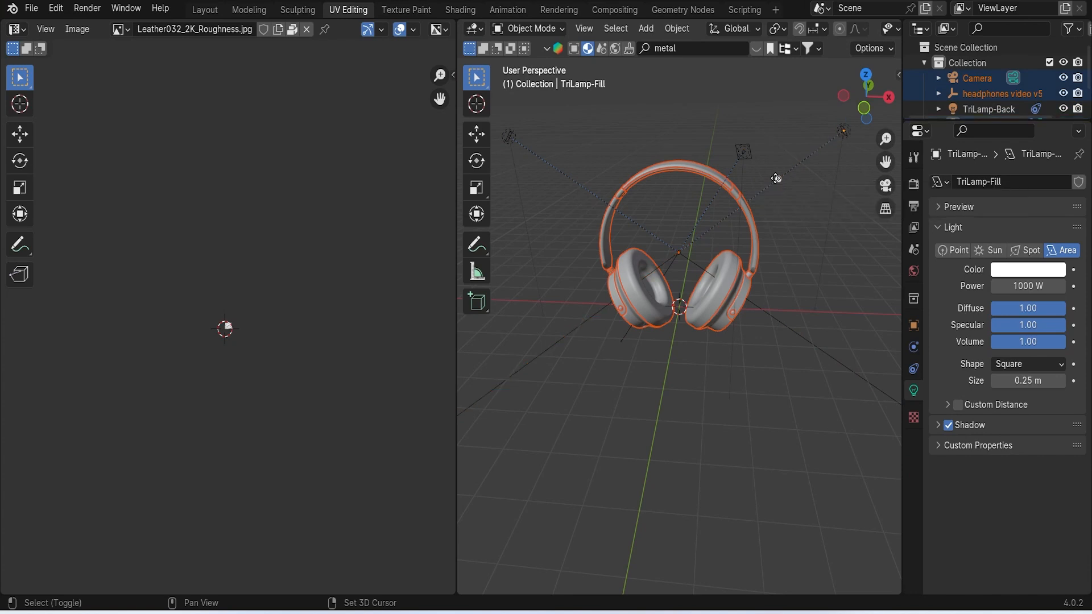
scroll(711, 251, down, 3)
shift+click(844, 284)
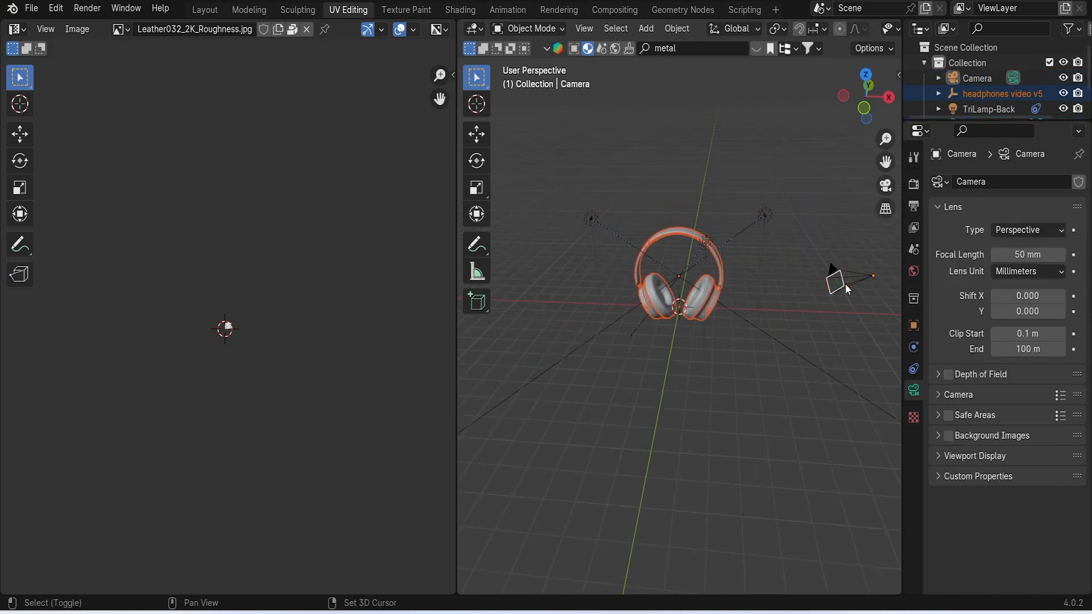
Enter Edit Mode on all the selected headphone parts and unwrap them with Smart UV Project
scroll(705, 296, up, 4)
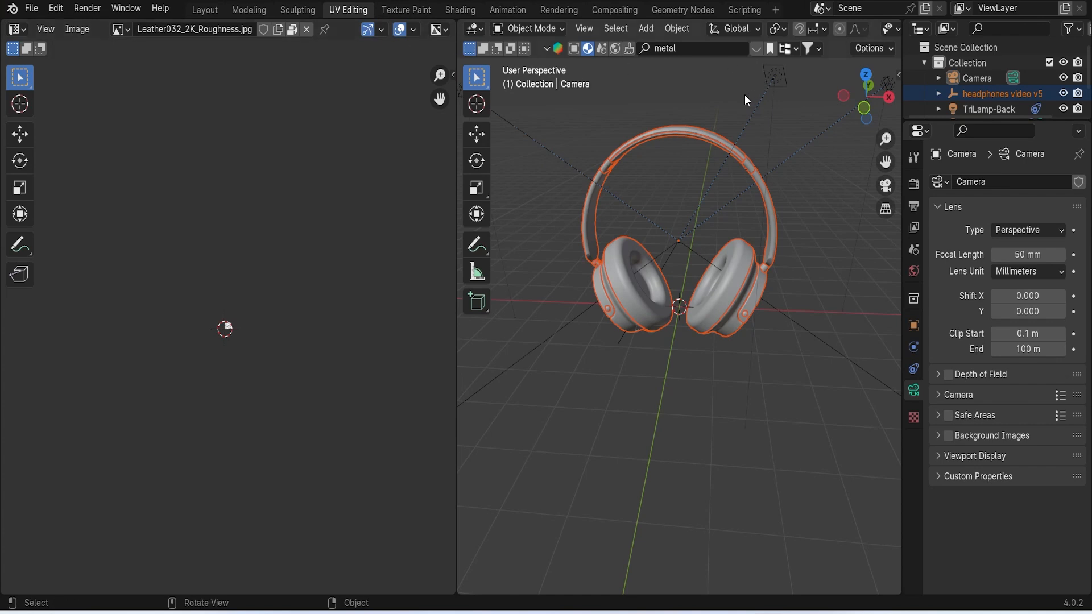
scroll(698, 129, up, 3)
middle_drag(699, 157, 743, 317)
shift+click(750, 319)
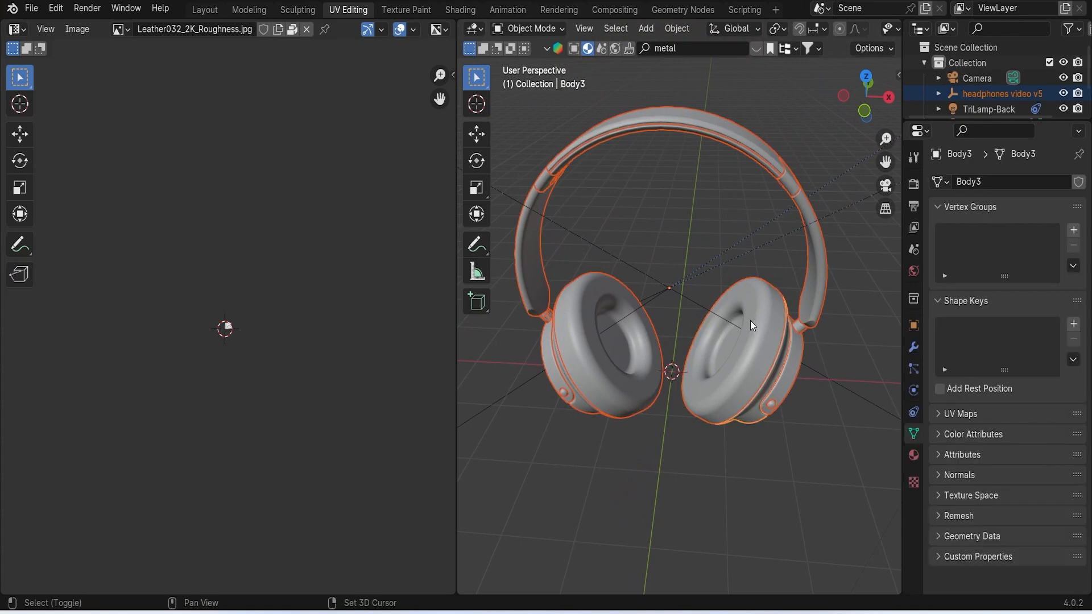
key(Tab)
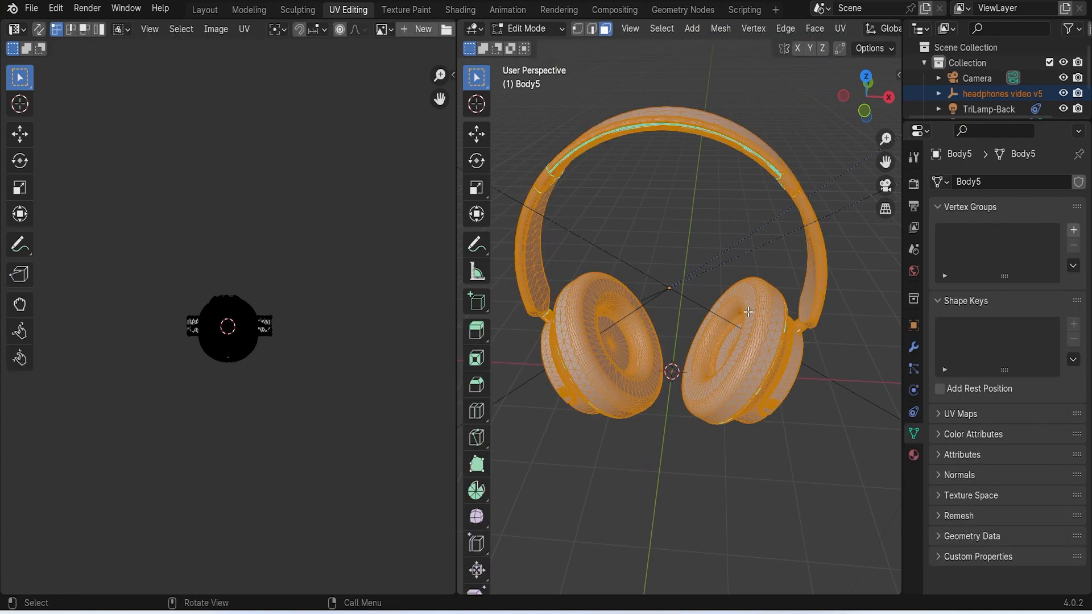
click(840, 28)
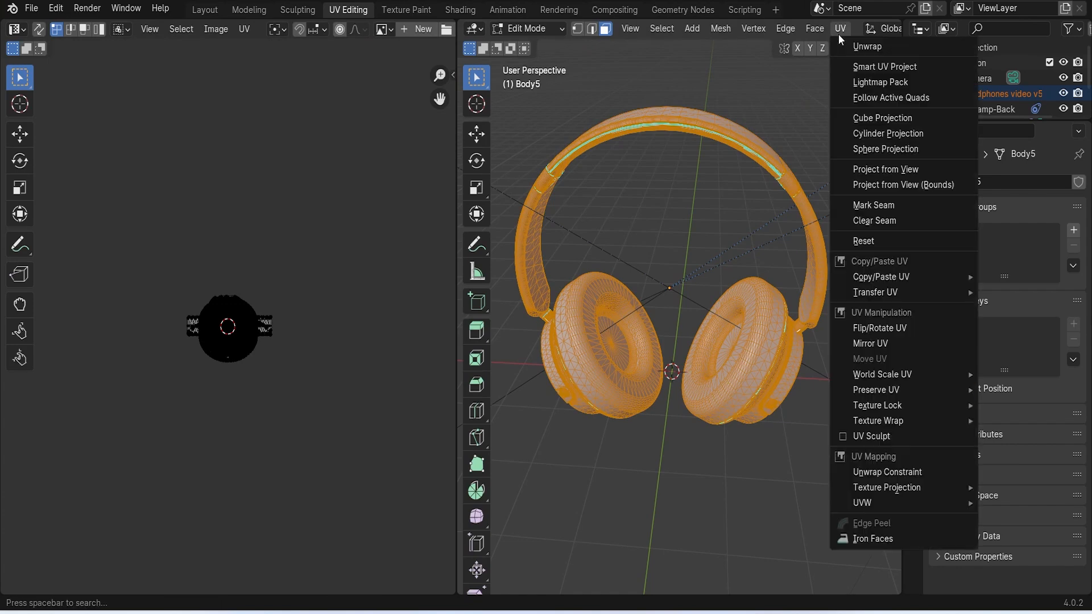
click(886, 67)
click(855, 209)
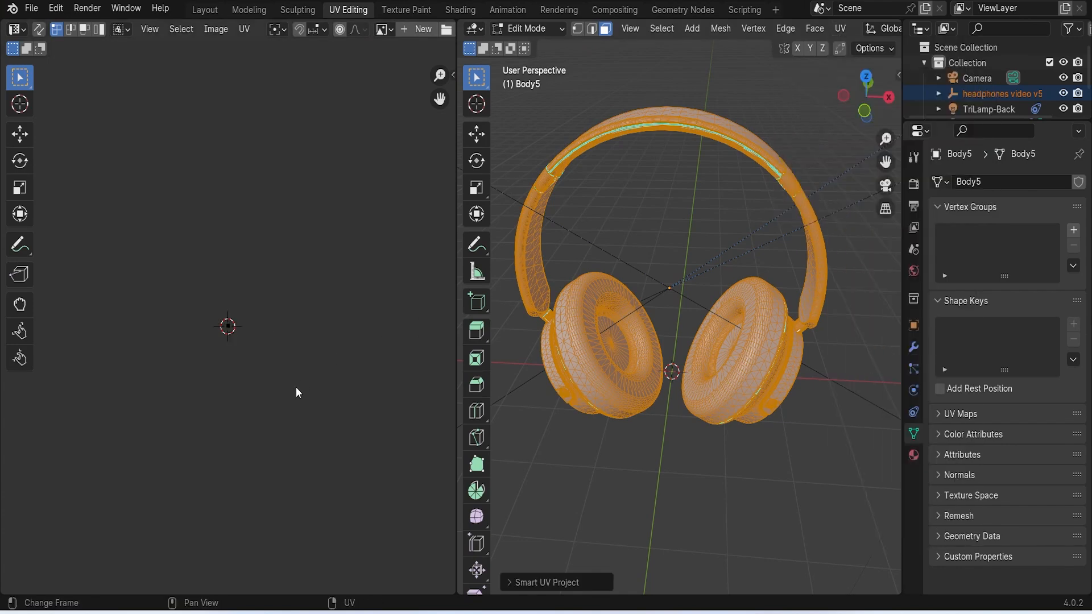
scroll(261, 359, up, 15)
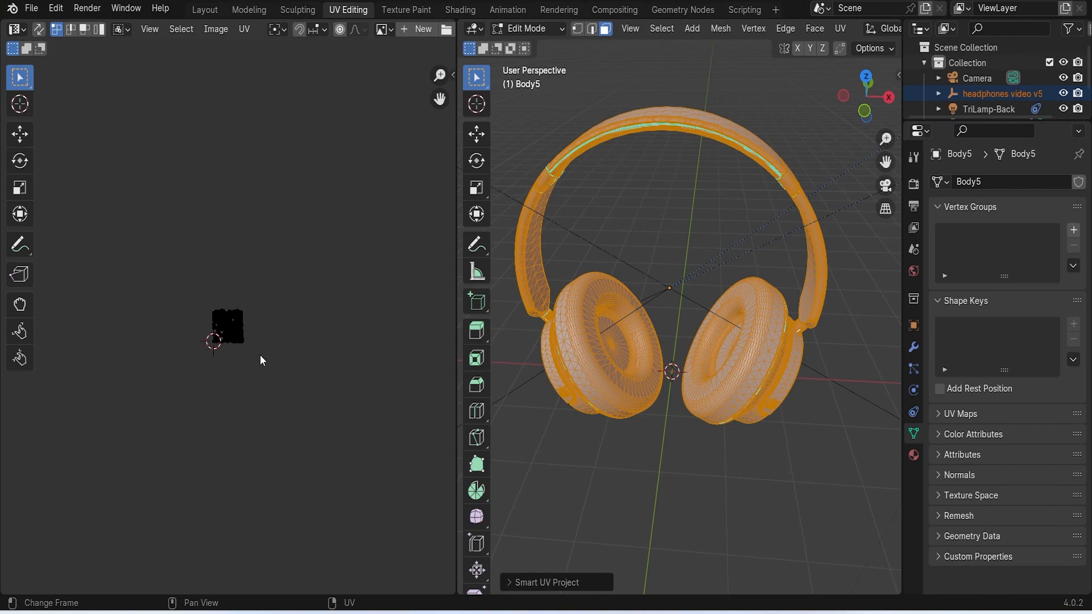
key(Home)
click(656, 204)
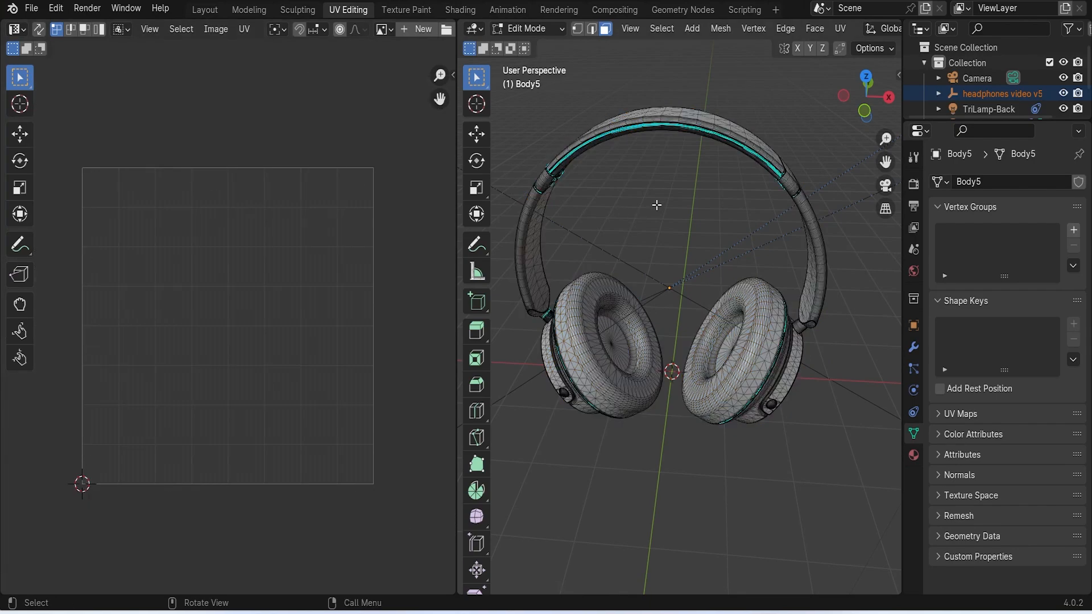
Return to the Layout workspace and inspect the headphones' rendered materials from several angles
click(205, 10)
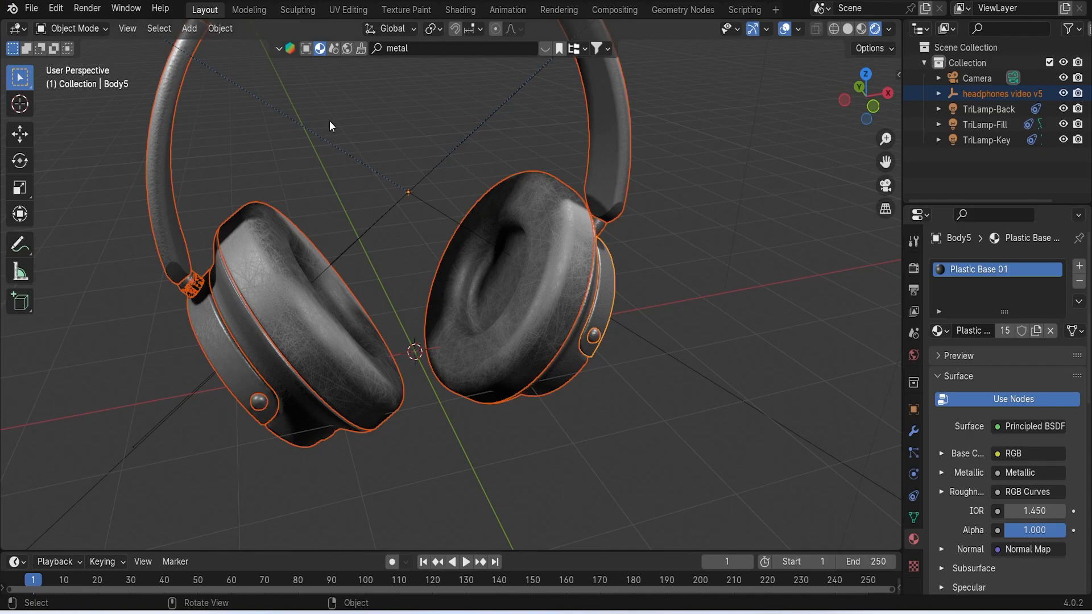
middle_drag(523, 232, 494, 233)
scroll(556, 151, down, 4)
middle_drag(558, 156, 696, 204)
scroll(472, 326, down, 2)
click(695, 203)
mouse_move(750, 175)
middle_down()
mouse_move(703, 193)
mouse_move(642, 187)
middle_up()
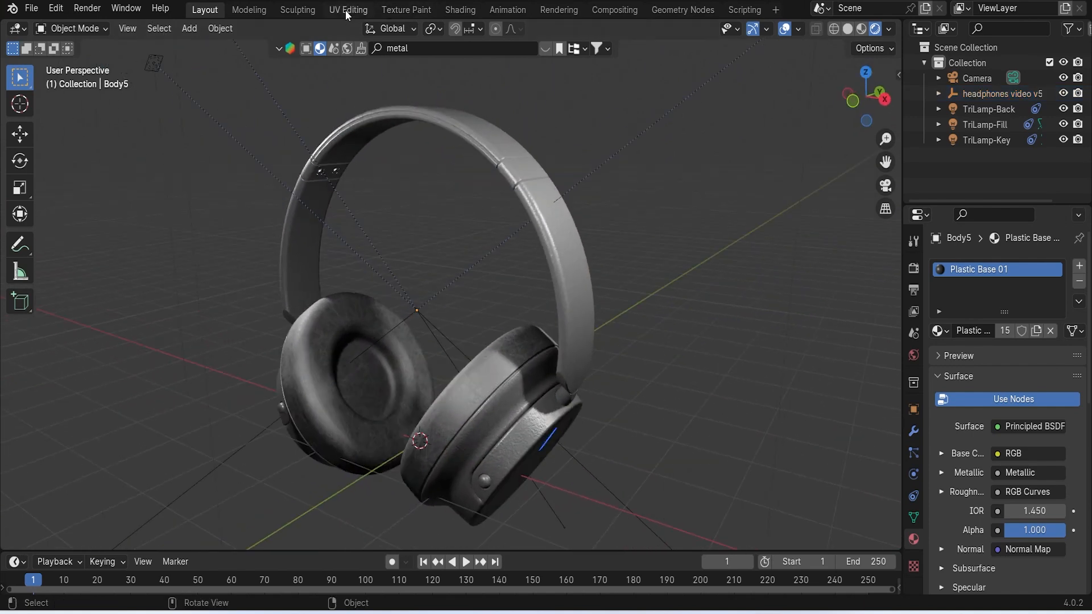
Select the right ear cushion and open its Leather material nodes in the Shading workspace
click(508, 349)
middle_drag(508, 350, 475, 87)
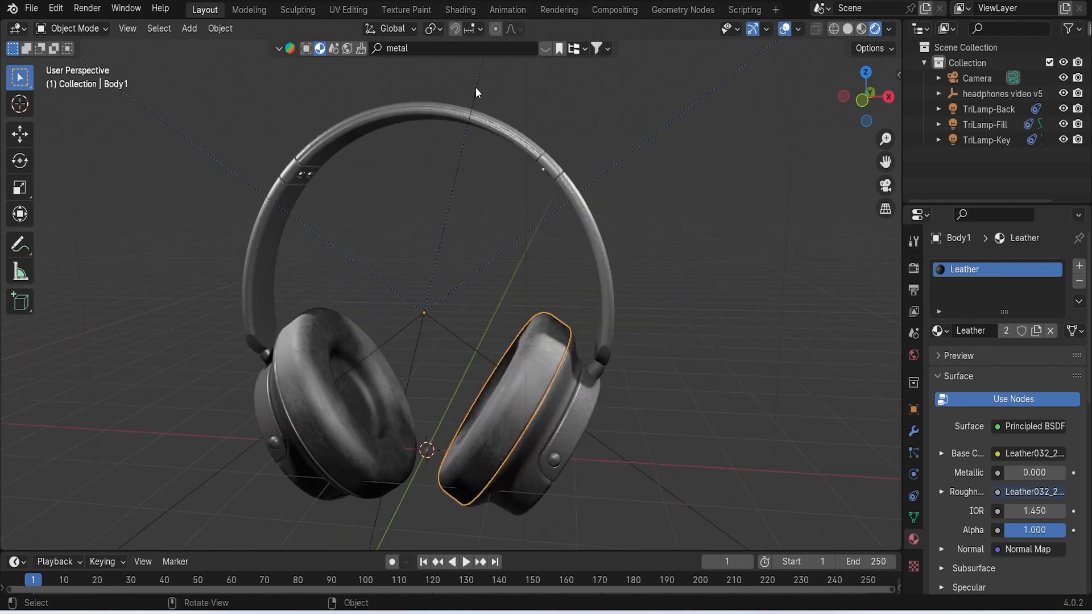
click(357, 12)
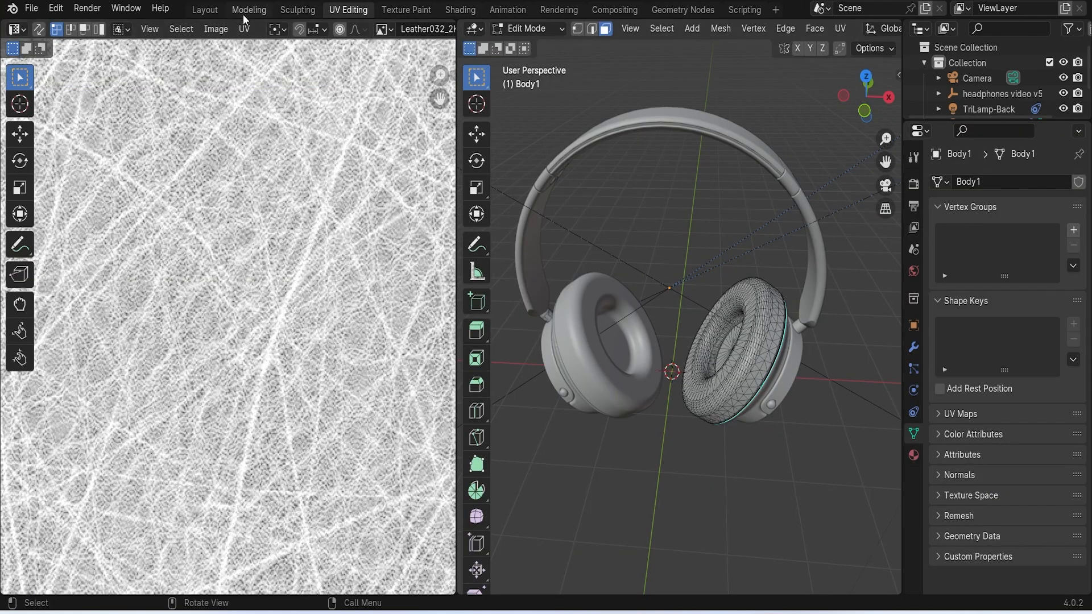
click(461, 10)
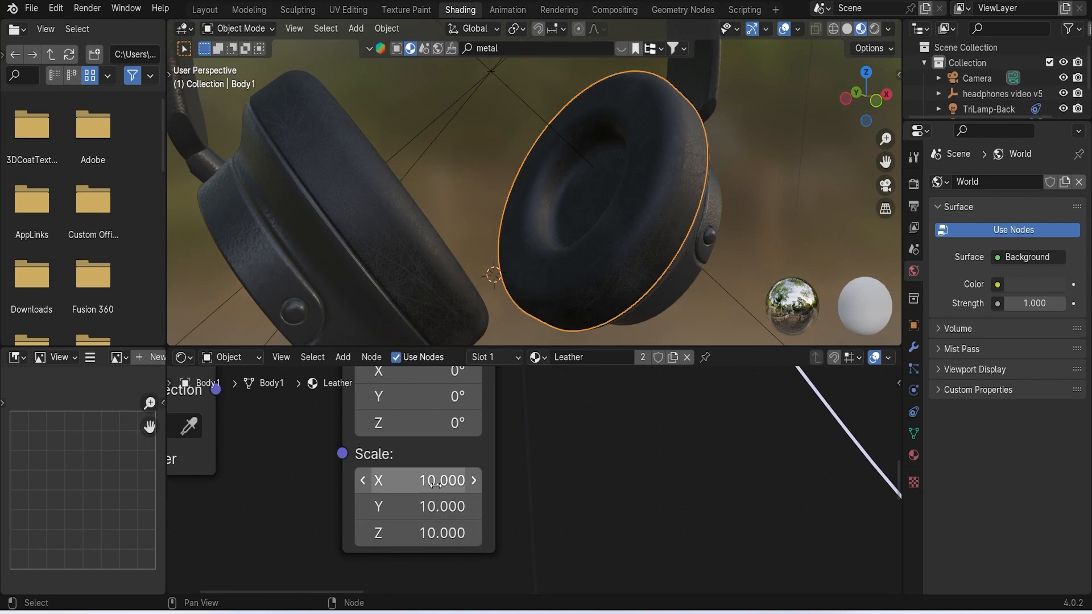
middle_drag(640, 262, 513, 249)
scroll(512, 249, up, 3)
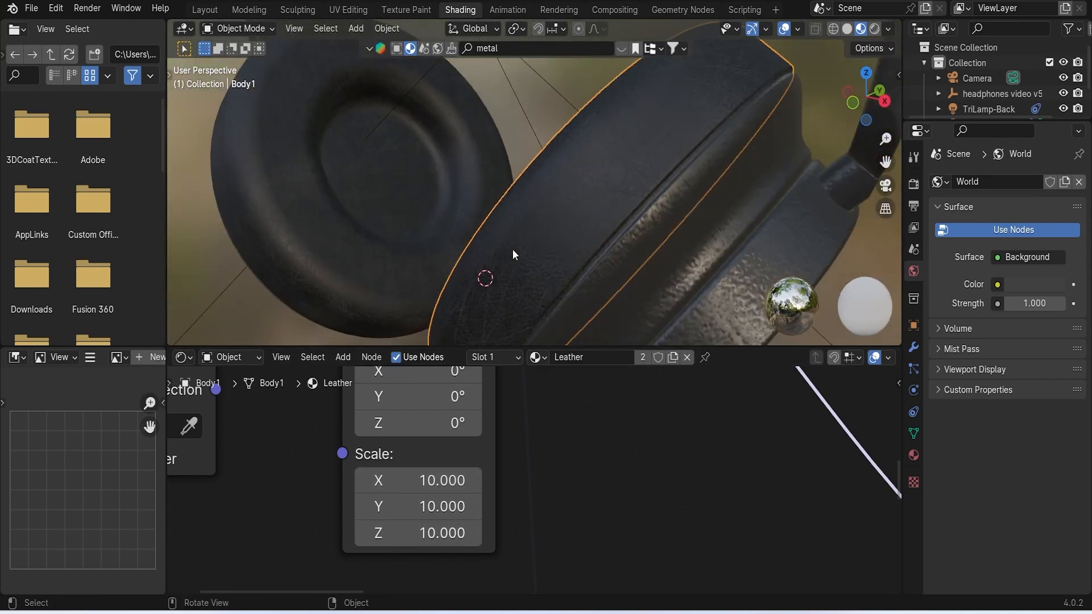
Set the Leather material's mapping scale to 20 in X, Y and Z
click(444, 483)
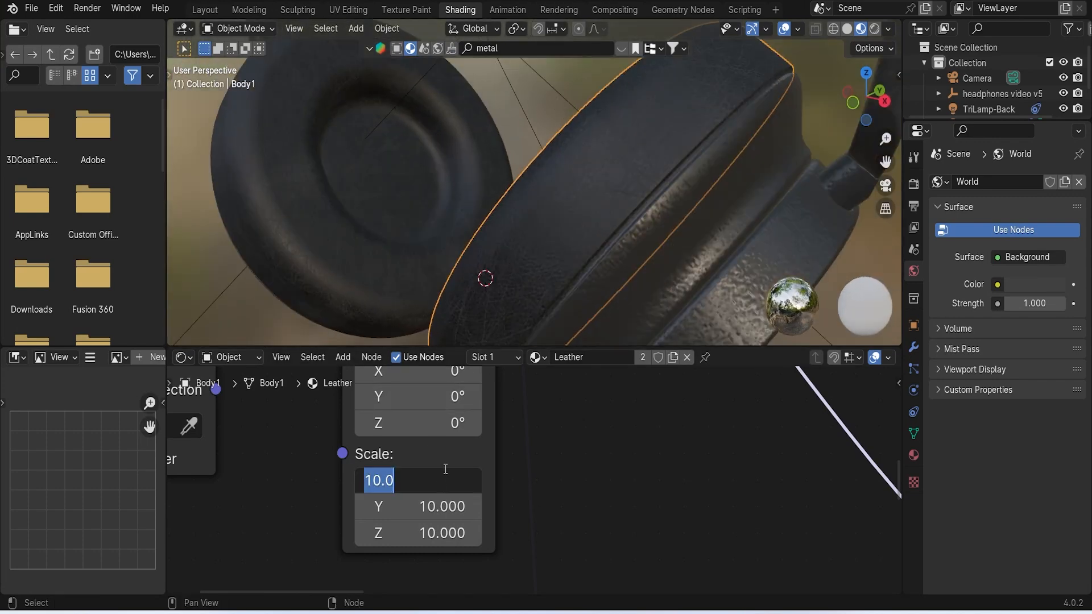
text(20)
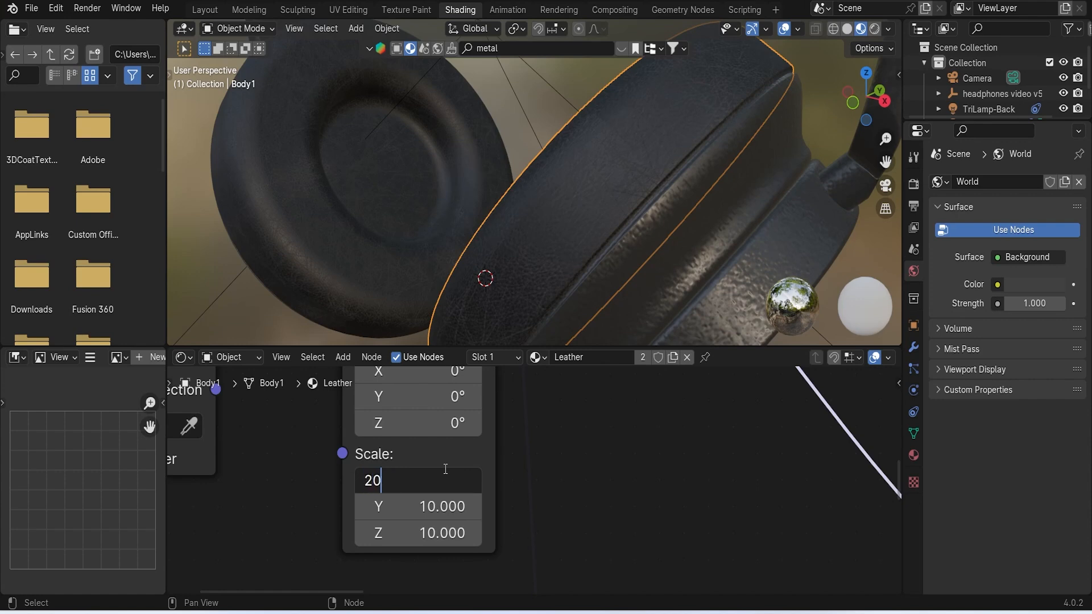
key(Return)
click(452, 506)
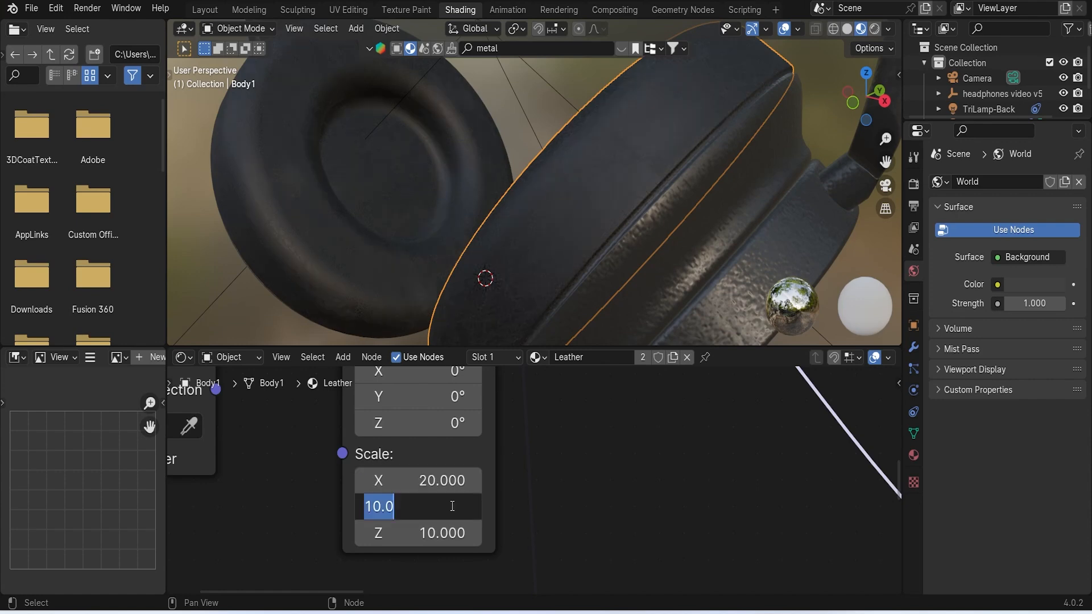
text(20)
key(Return)
click(448, 533)
text(20)
key(Return)
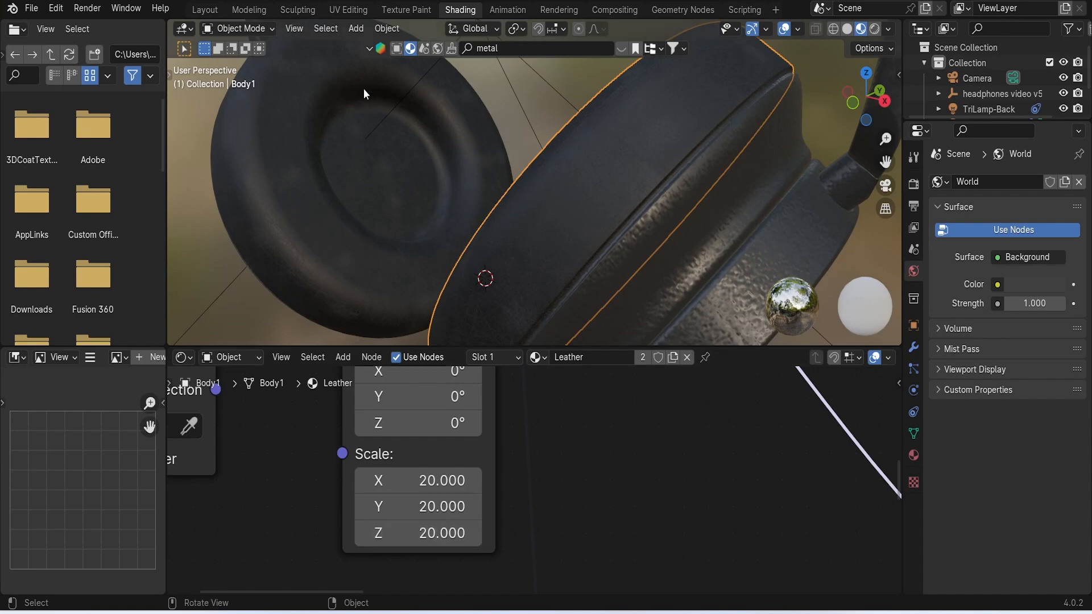
Inspect the ear cushions' leather texture up close in the Layout workspace's rendered view
click(205, 10)
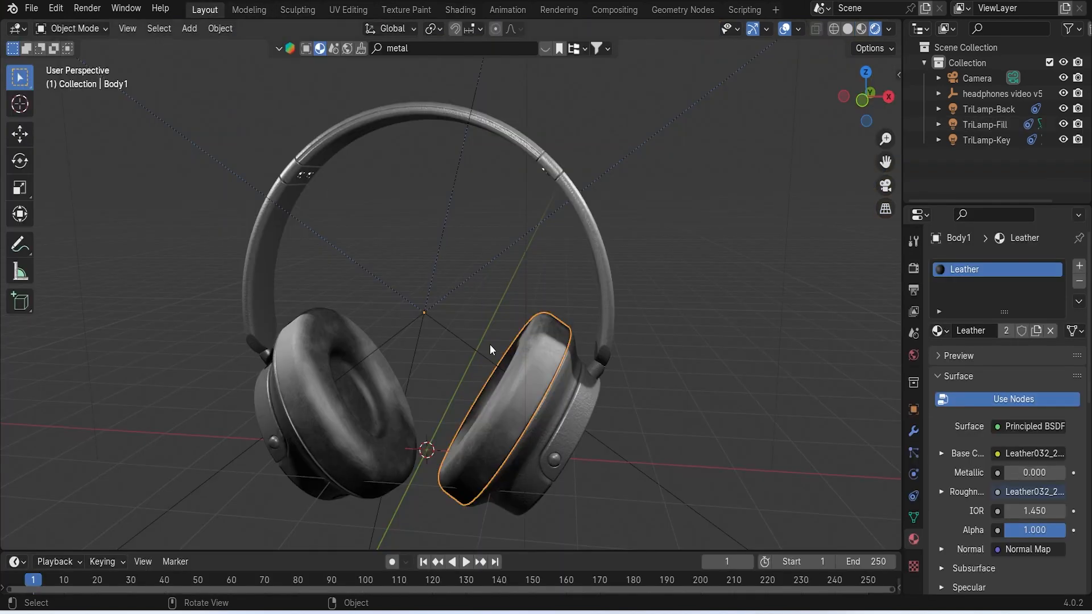
scroll(489, 343, up, 3)
middle_drag(520, 359, 564, 339)
scroll(619, 321, up, 2)
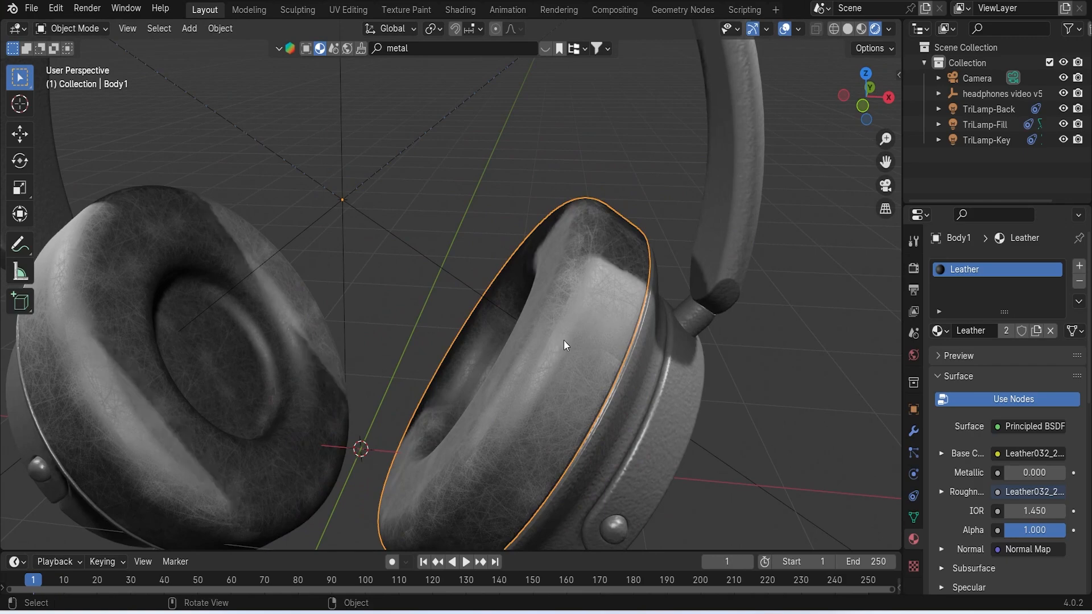
Set the Leather material's mapping scale to 40 in X, Y and Z and check the cushions in the Layout workspace
click(343, 10)
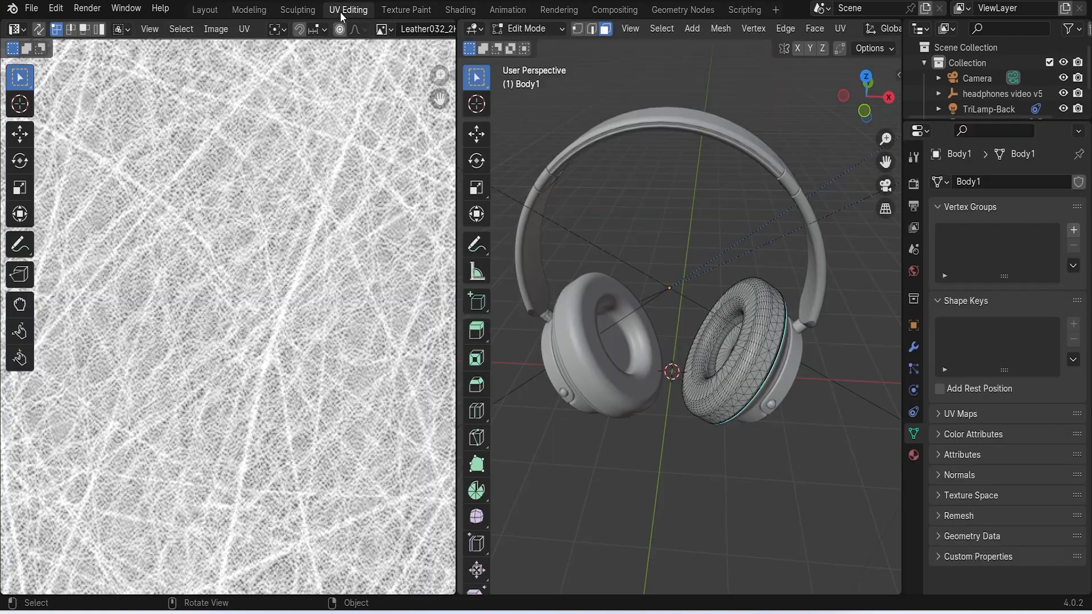
click(459, 9)
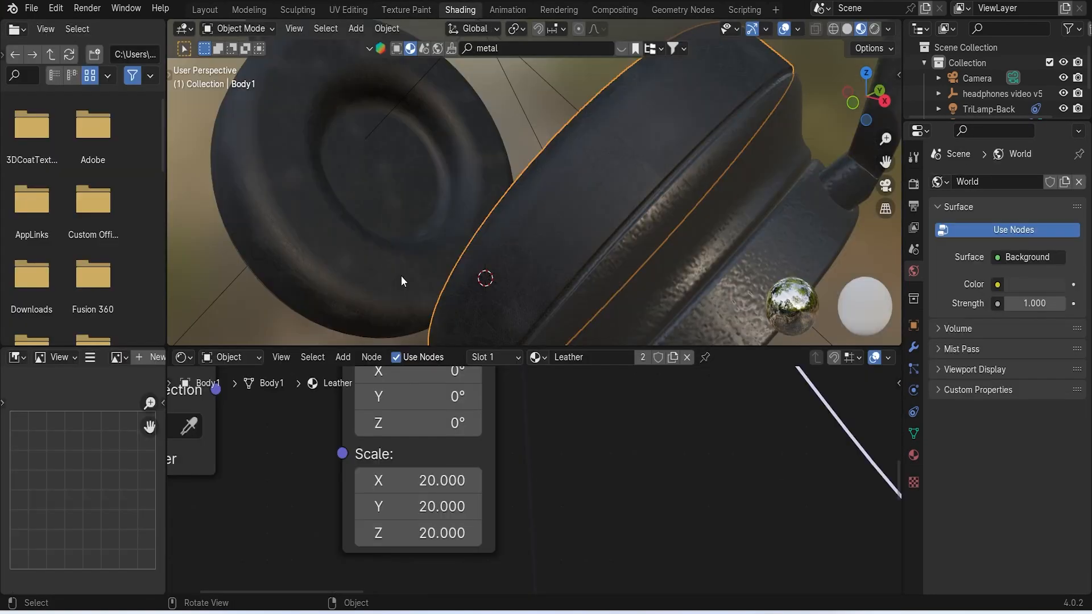
click(451, 482)
text(40)
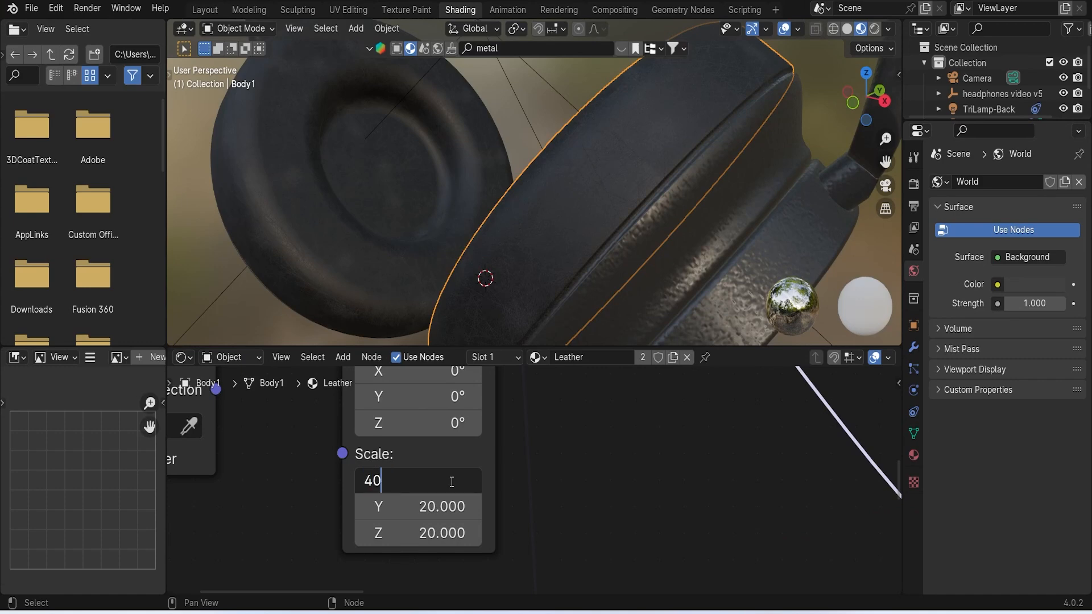
key(Return)
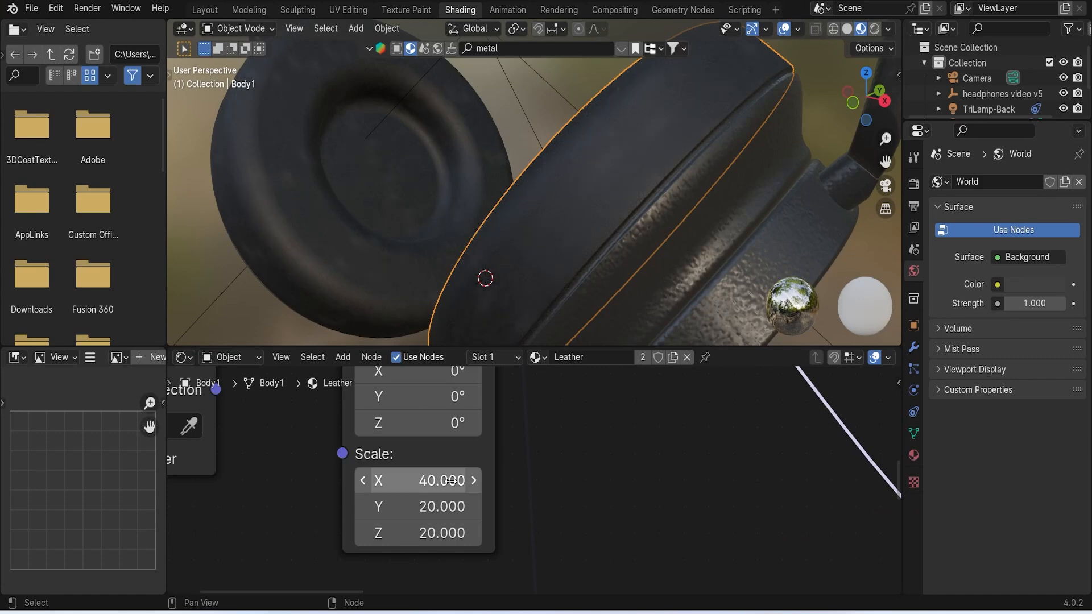
click(445, 505)
text(40)
key(Return)
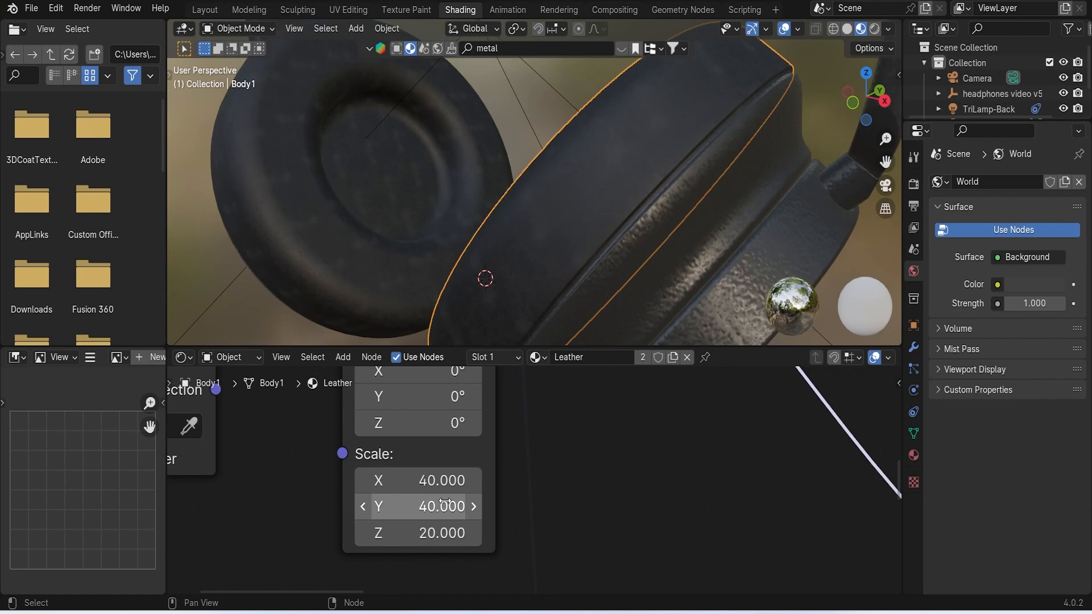
click(445, 531)
text(40)
key(Return)
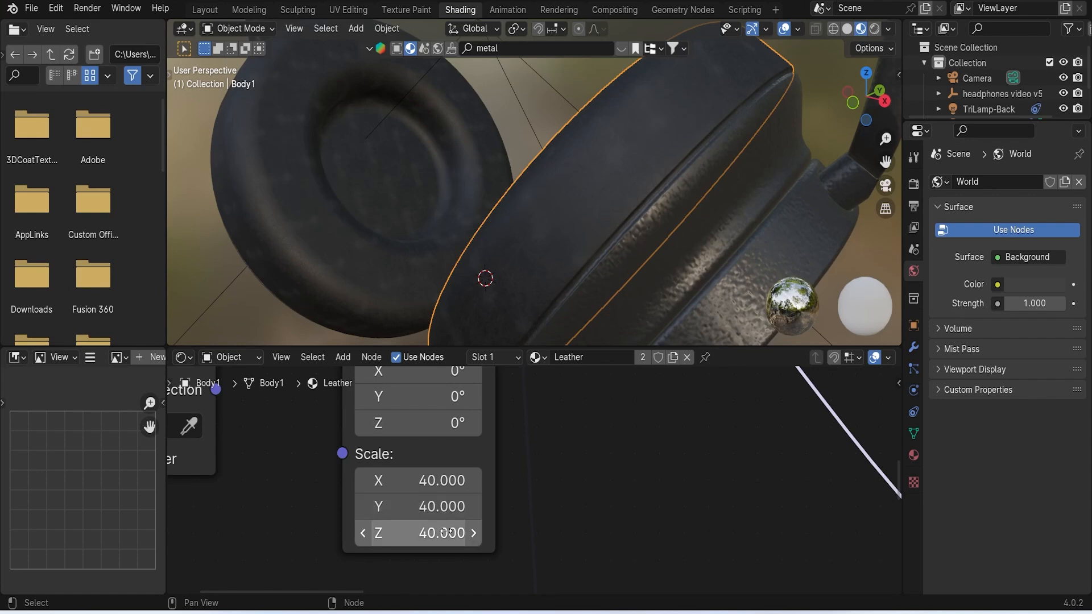
click(195, 16)
mouse_move(387, 221)
middle_down()
mouse_move(425, 208)
mouse_move(358, 180)
mouse_move(298, 222)
middle_up()
scroll(298, 222, down, 5)
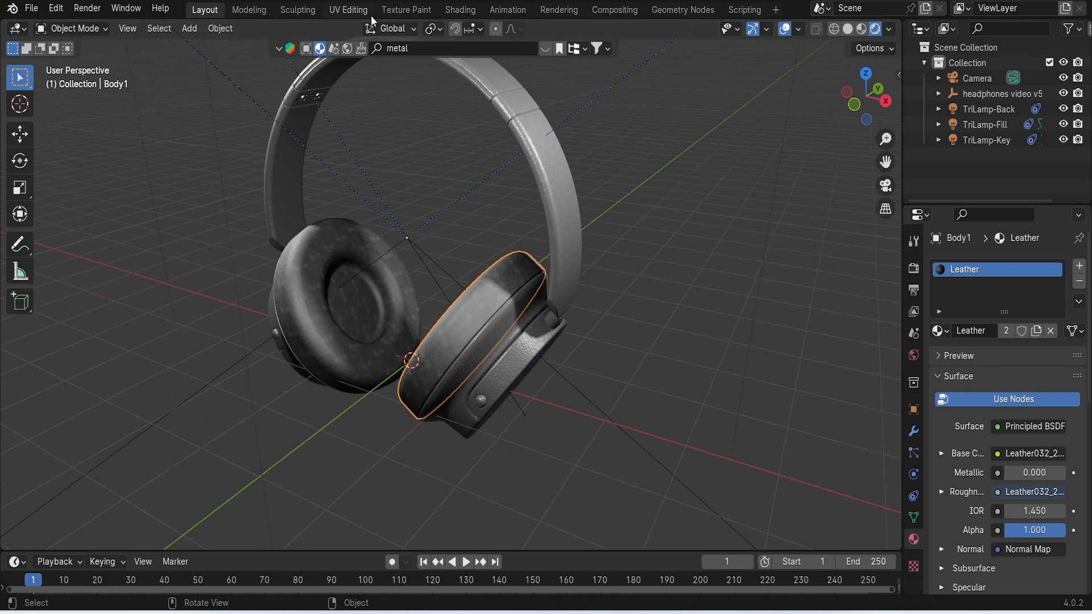
Set the Leather material's mapping scale to 1 in X, Y and Z in the Shading workspace
click(364, 11)
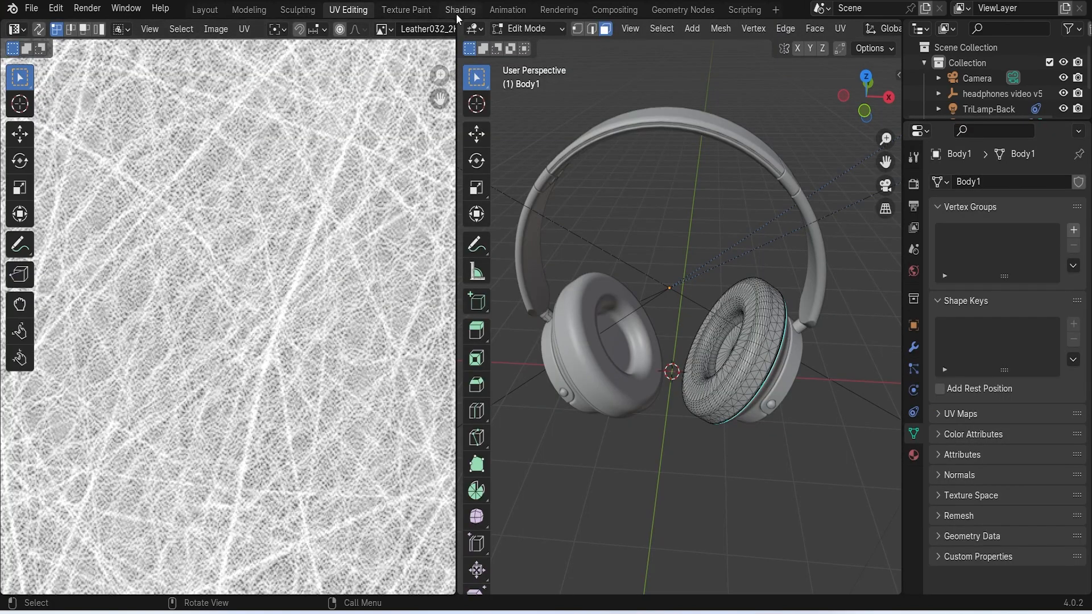
click(457, 11)
click(436, 483)
text(1)
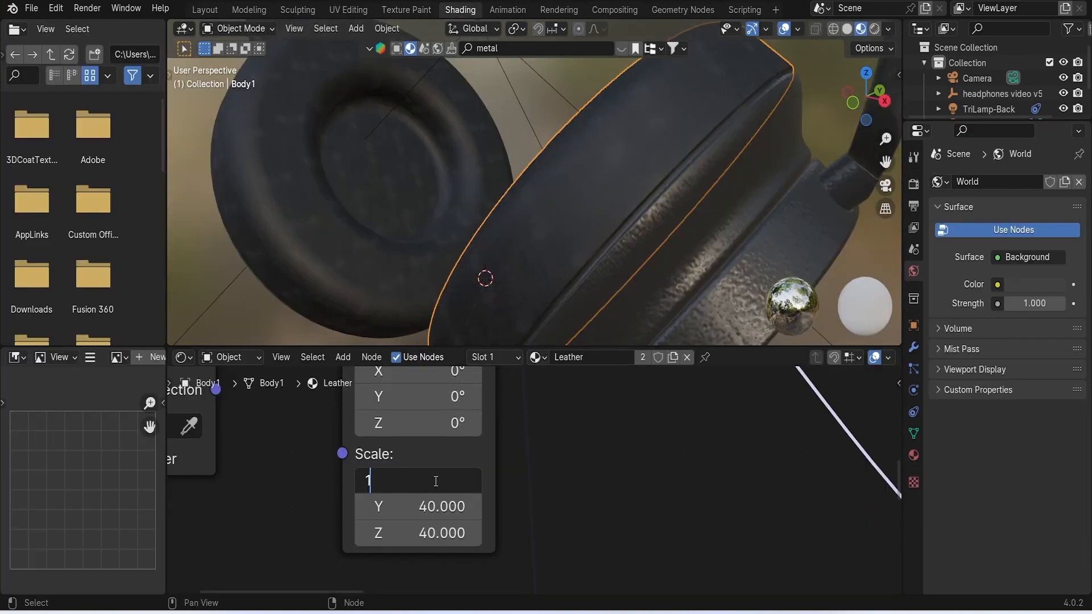
key(Return)
click(435, 506)
text(1)
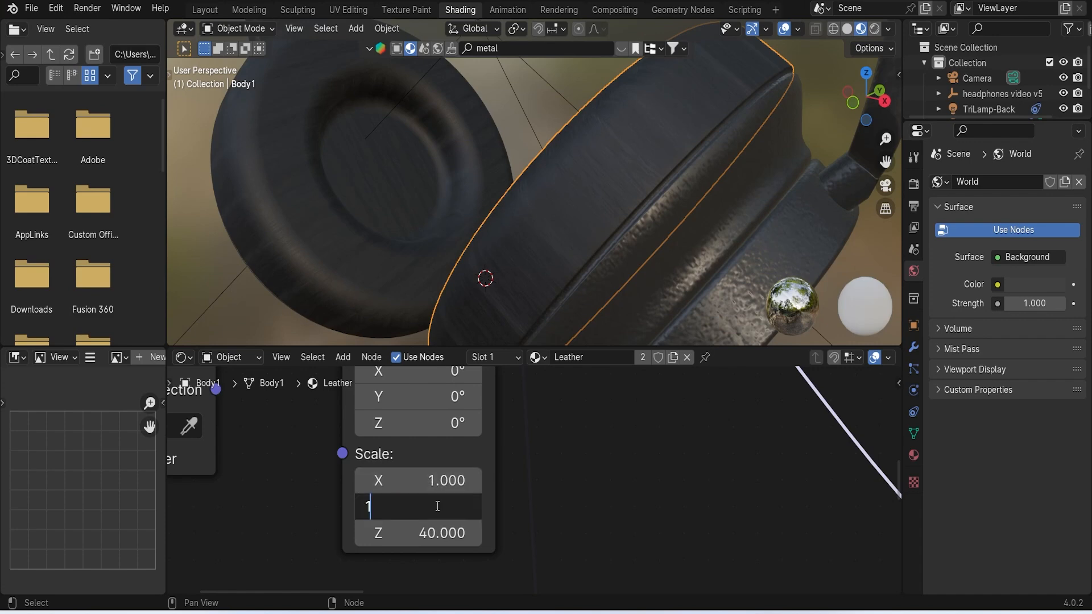
key(Return)
click(437, 526)
text(1)
key(Return)
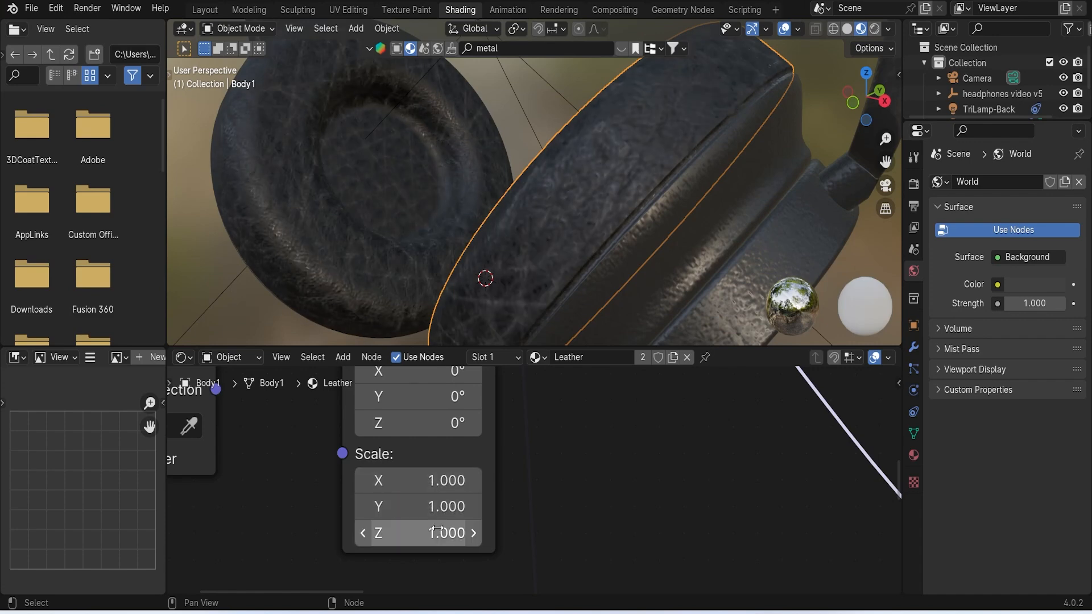
Set the Leather material's mapping scale to 5 in X, Y and Z and check the cushions in the Layout workspace
drag(441, 481, 482, 481)
click(434, 482)
text(5)
key(Return)
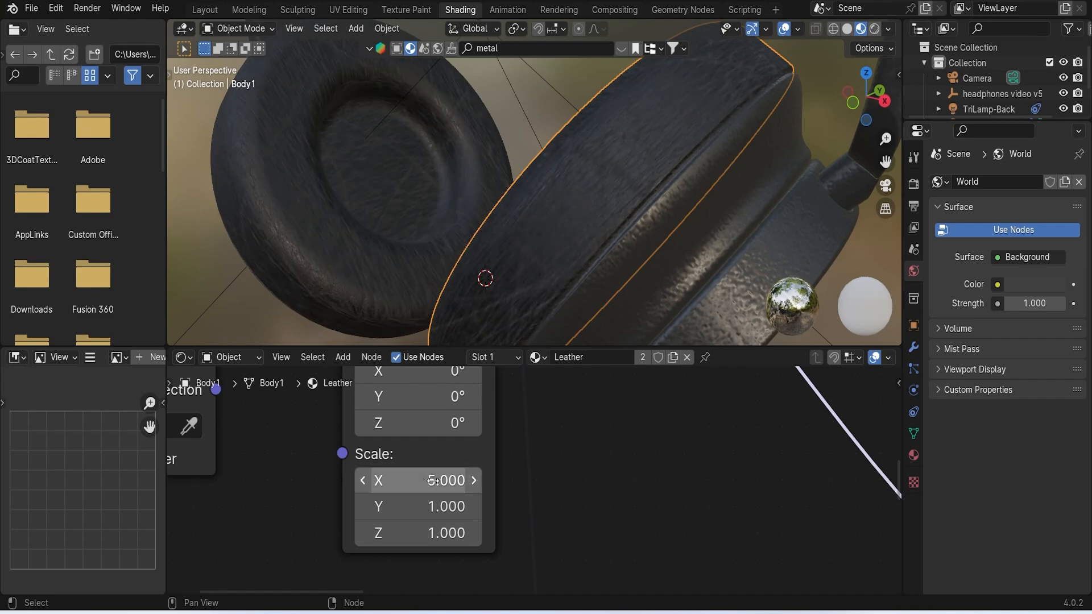
click(435, 506)
text(5)
key(Return)
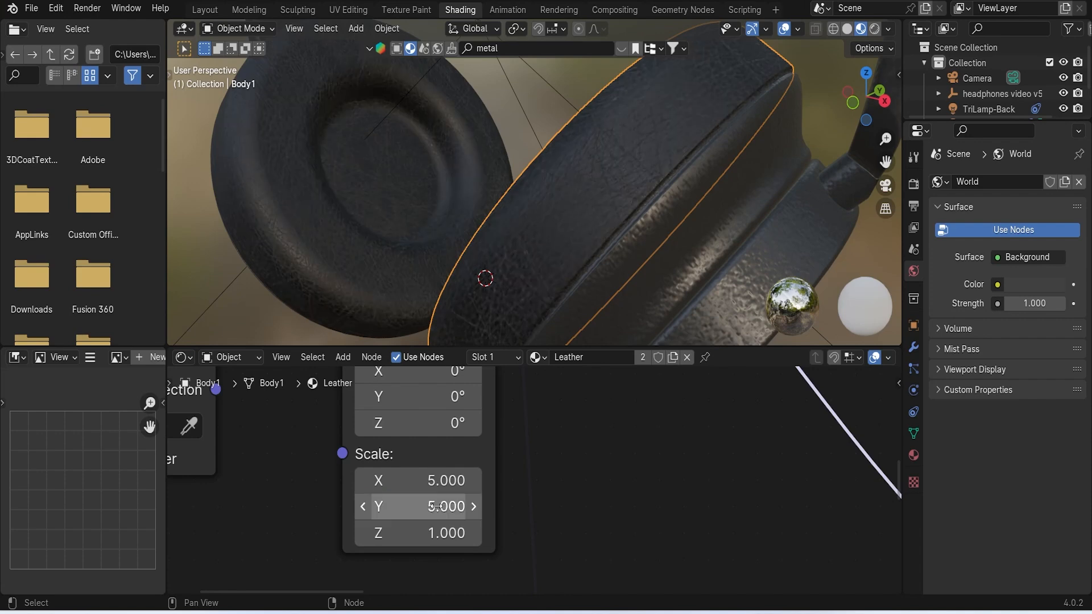
click(443, 536)
text(5)
key(Return)
middle_drag(482, 151, 381, 39)
click(214, 15)
middle_drag(408, 205, 535, 335)
scroll(551, 343, up, 5)
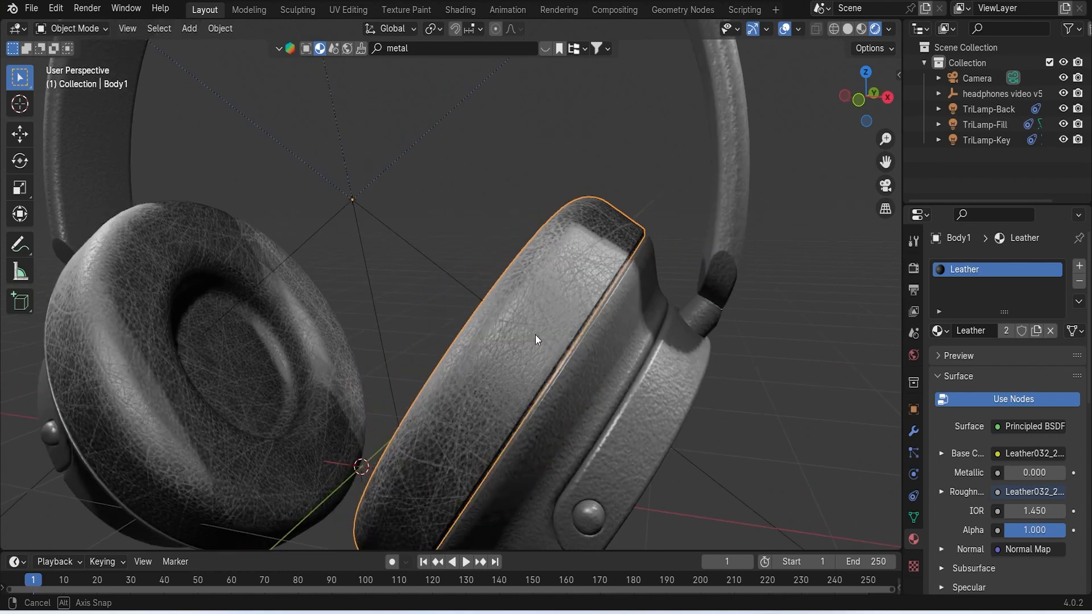
Set the Leather material's Normal Map strength to about 2.8 in the Shading workspace
click(340, 14)
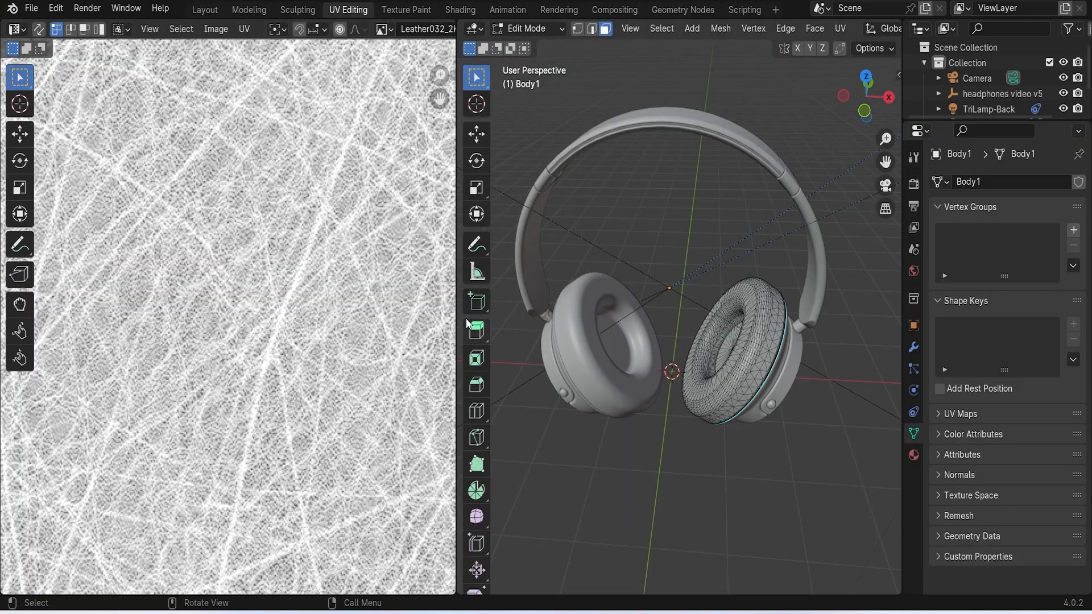
click(465, 12)
scroll(581, 430, down, 5)
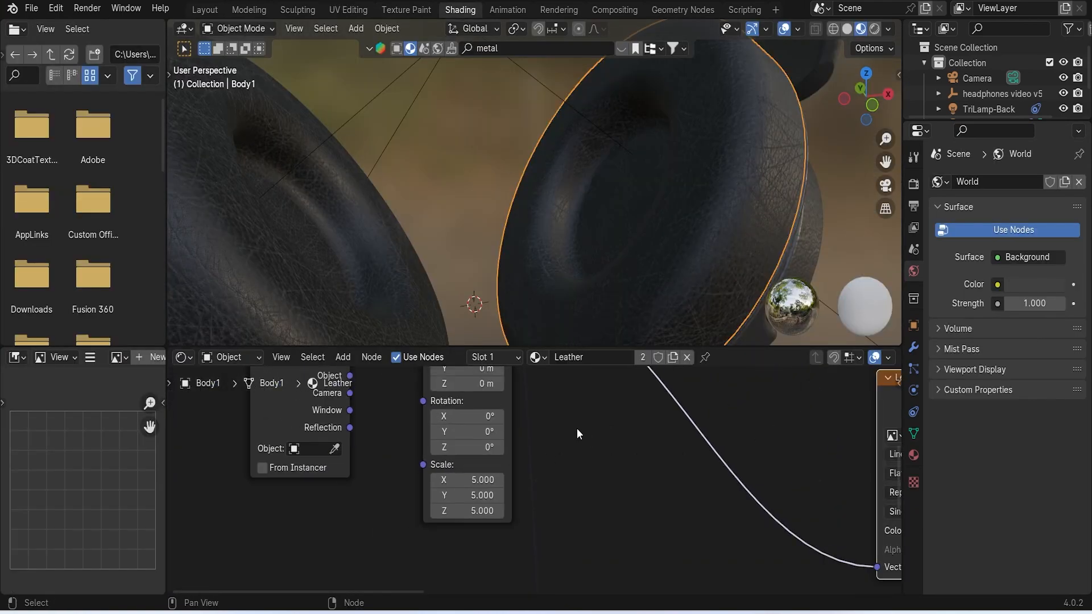
scroll(576, 433, down, 2)
middle_drag(636, 452, 425, 352)
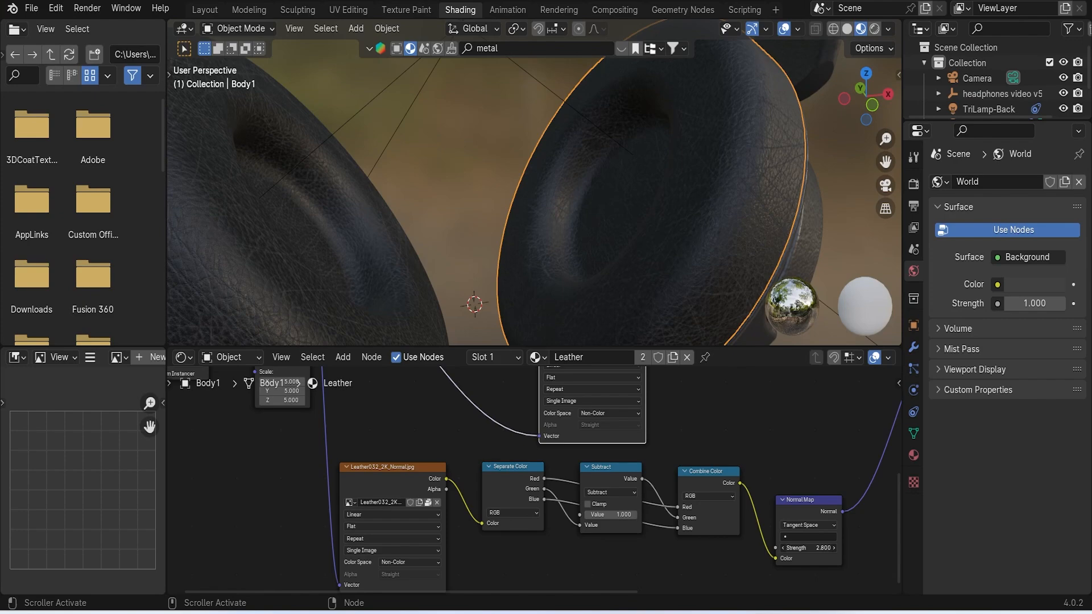
Select the headband's side arm and bring up the mapping nodes of its Plastic Base 01 material in the Shading workspace
click(205, 9)
middle_drag(460, 336, 609, 192)
click(507, 113)
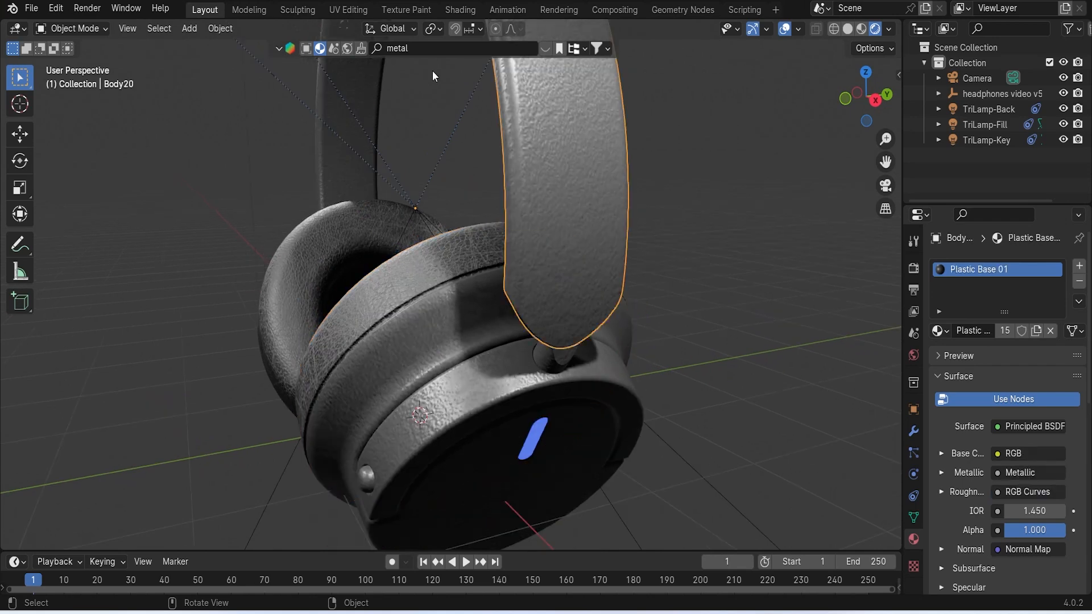
click(391, 10)
click(457, 11)
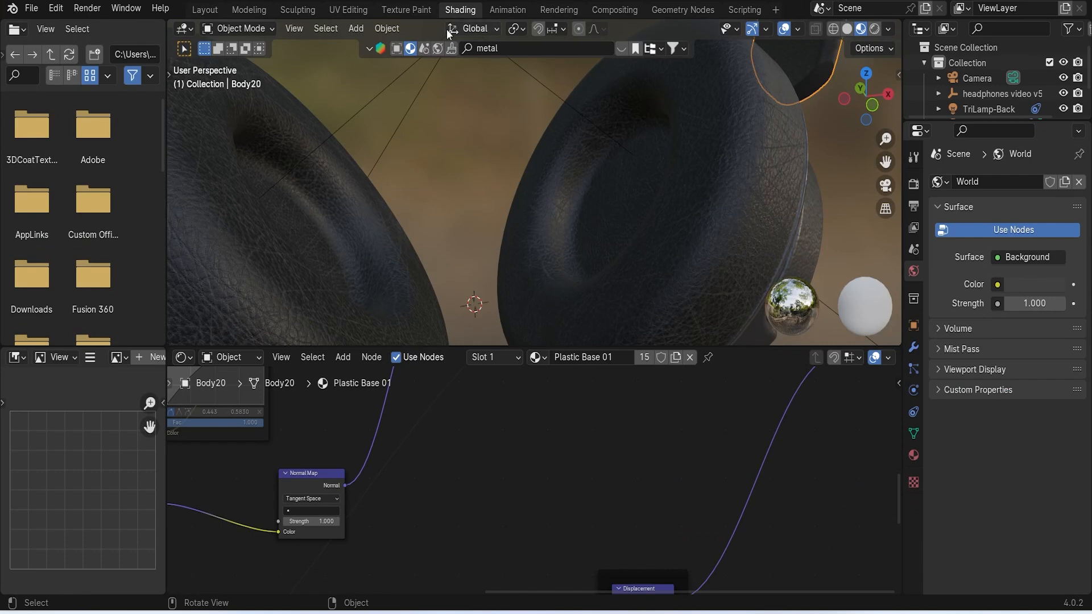
scroll(356, 476, down, 8)
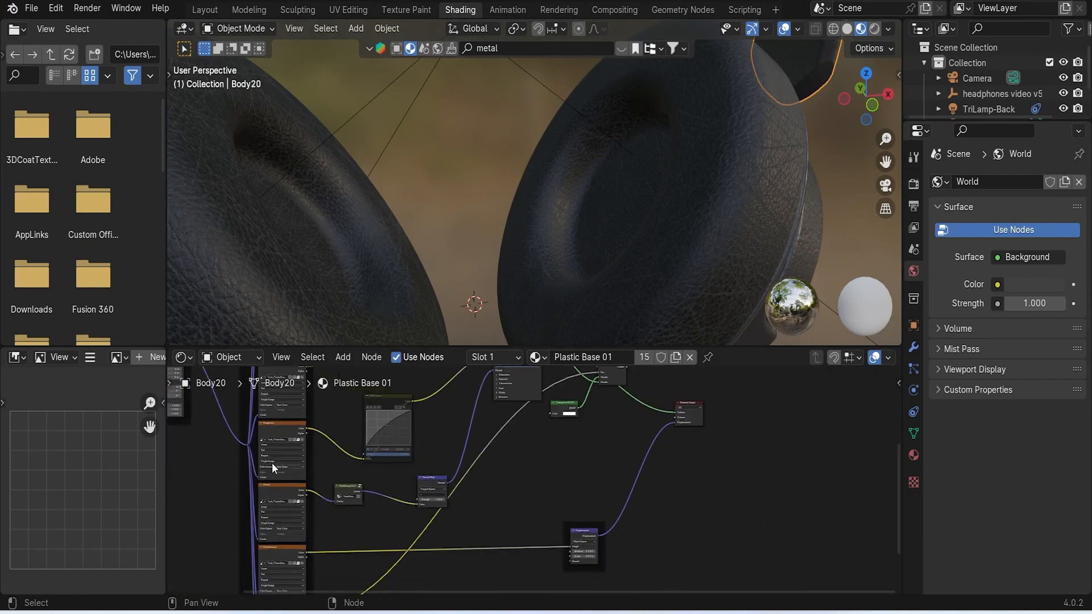
scroll(323, 455, up, 6)
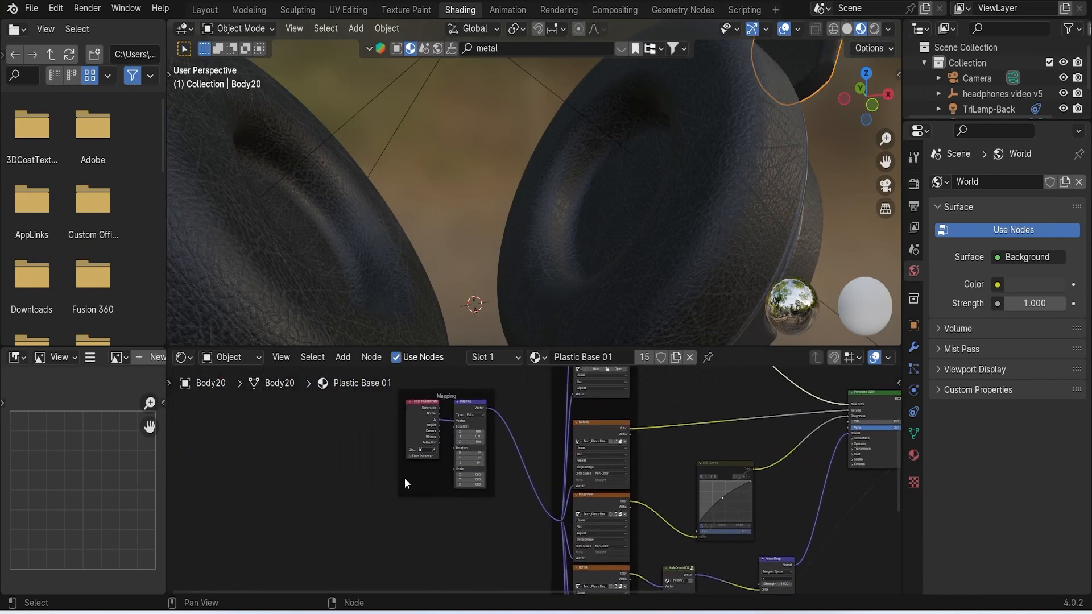
Set the Plastic Base 01 material's mapping scale to 5 in X, Y and Z
click(377, 464)
text(5)
key(Return)
click(377, 478)
text(5)
key(Return)
click(377, 492)
text(5)
key(Return)
Inspect the headphones' plastic and leather textures in the Layout workspace from several angles and through the camera
click(205, 9)
mouse_move(501, 171)
middle_down()
mouse_move(461, 196)
mouse_move(477, 226)
mouse_move(563, 187)
mouse_move(548, 137)
mouse_move(493, 158)
mouse_move(519, 183)
mouse_move(539, 178)
middle_up()
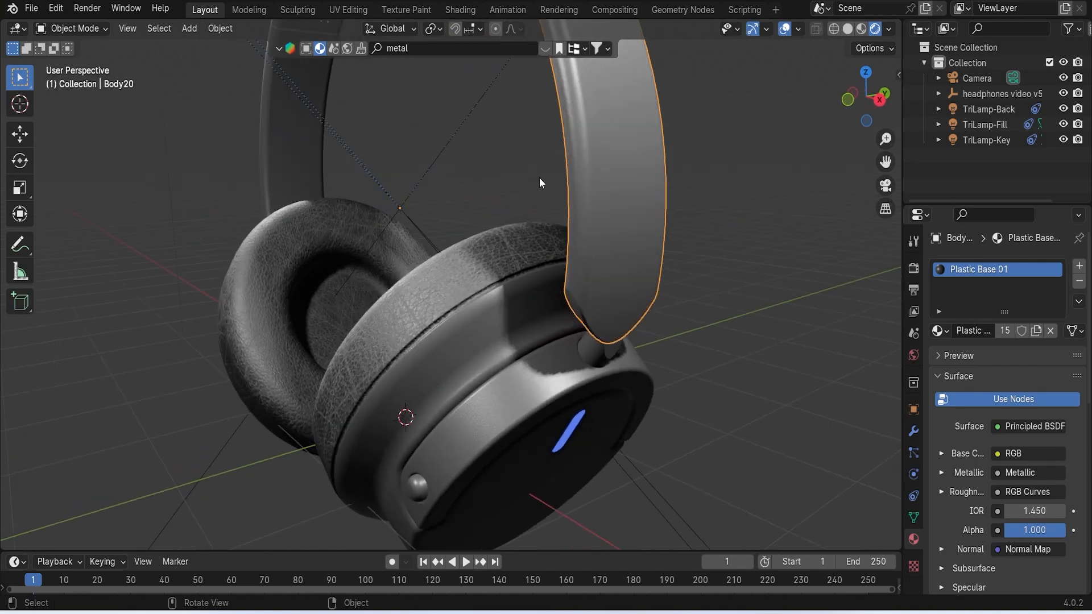
middle_drag(416, 153, 799, 235)
middle_drag(805, 257, 582, 334)
scroll(606, 344, down, 3)
scroll(606, 343, down, 3)
scroll(580, 334, up, 4)
key(KP_0)
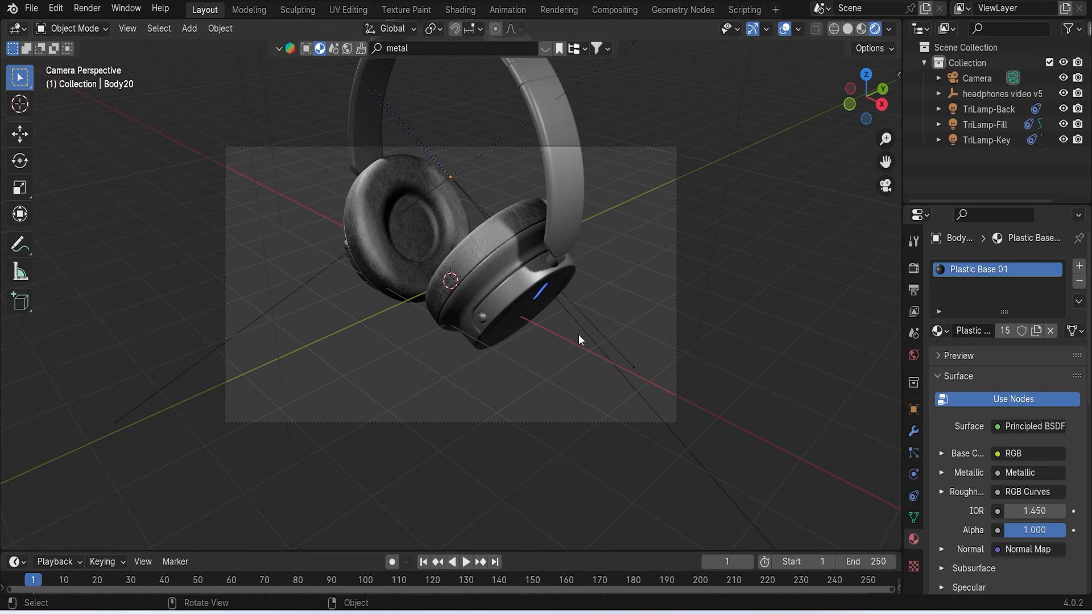
shift+middle_drag(664, 296, 616, 377)
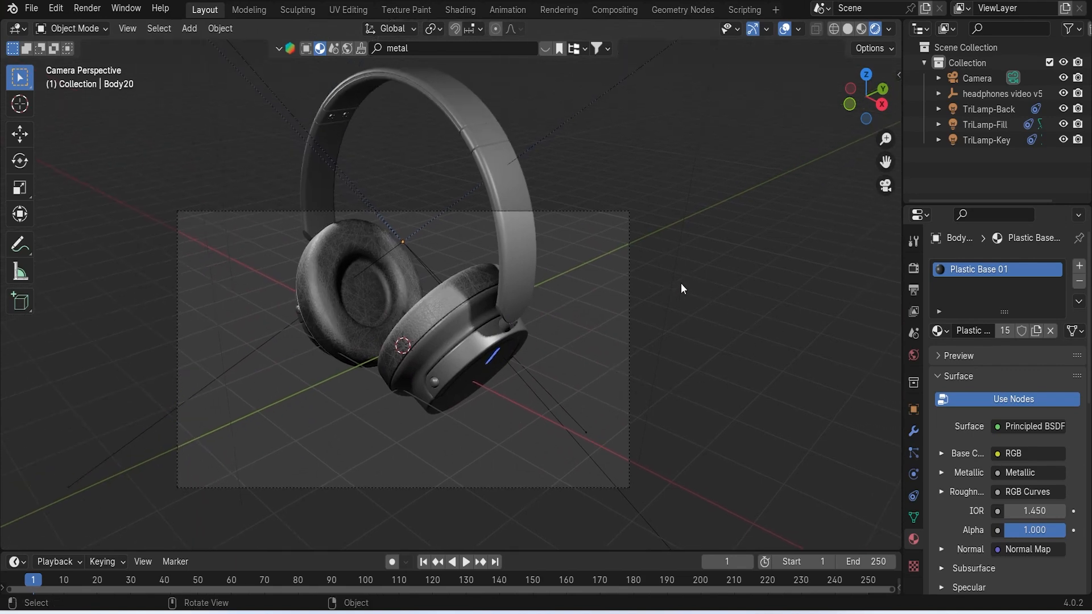
middle_drag(726, 231, 663, 291)
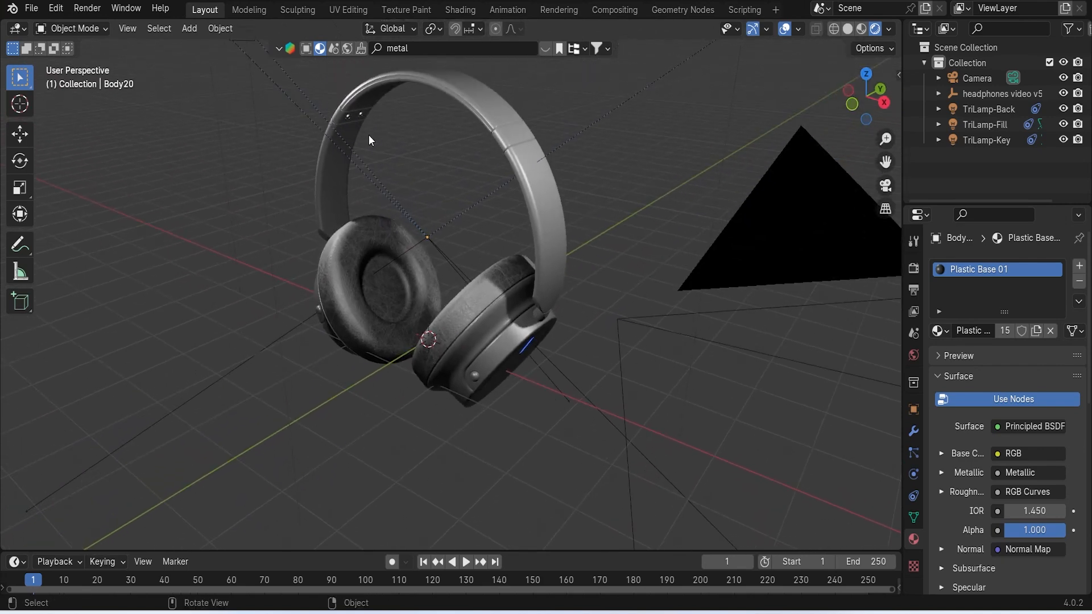
Try adding the Sony logo image from the Downloads folder as a decal, and undo the addition
click(232, 200)
key(shift+a)
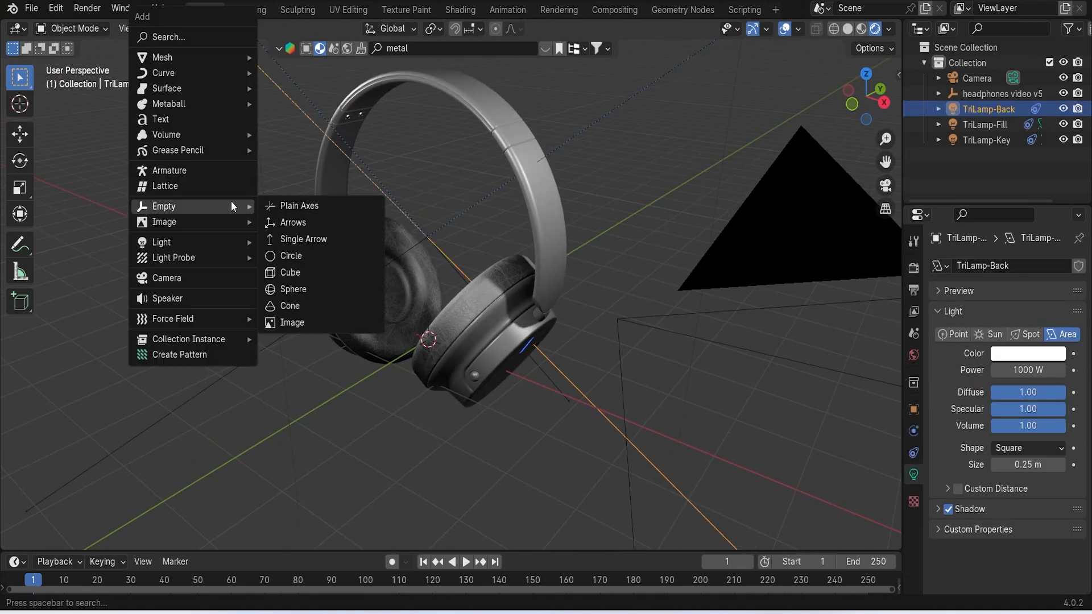
mouse_move(217, 221)
click(301, 268)
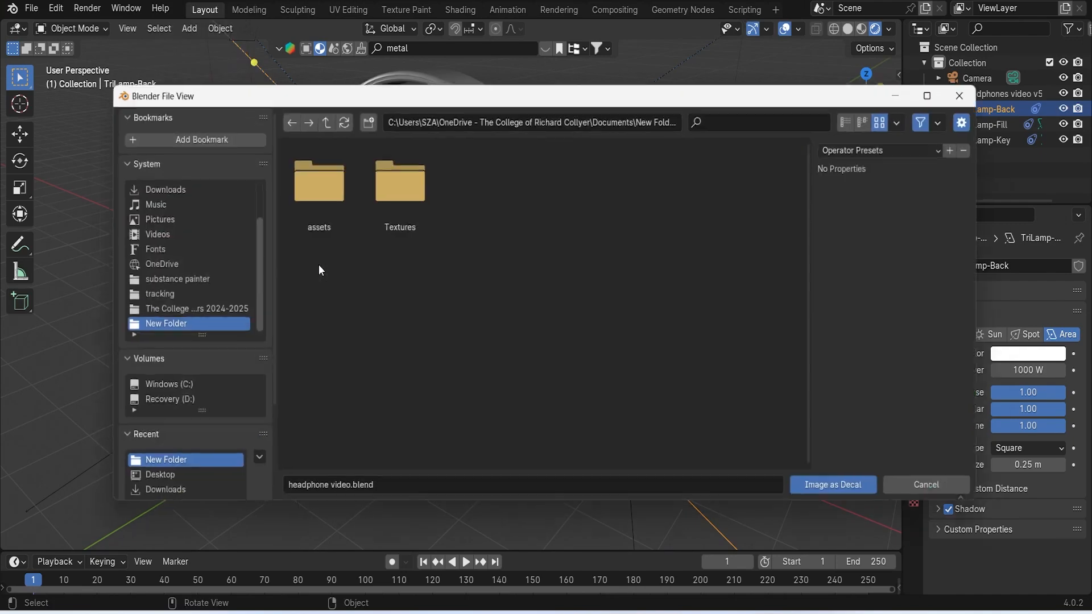
click(147, 187)
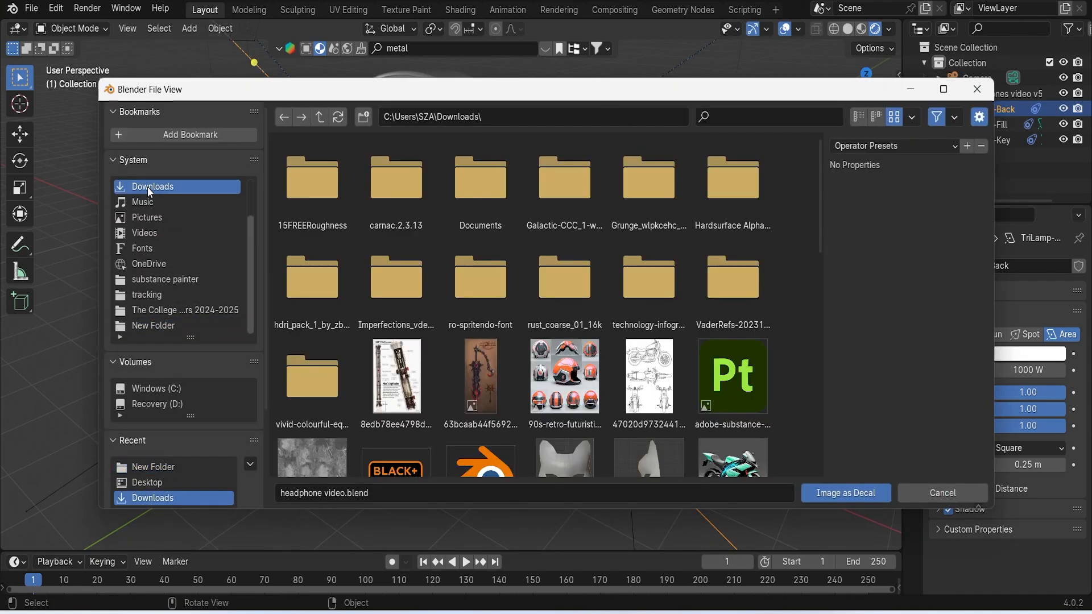
scroll(445, 278, down, 10)
scroll(445, 278, down, 2)
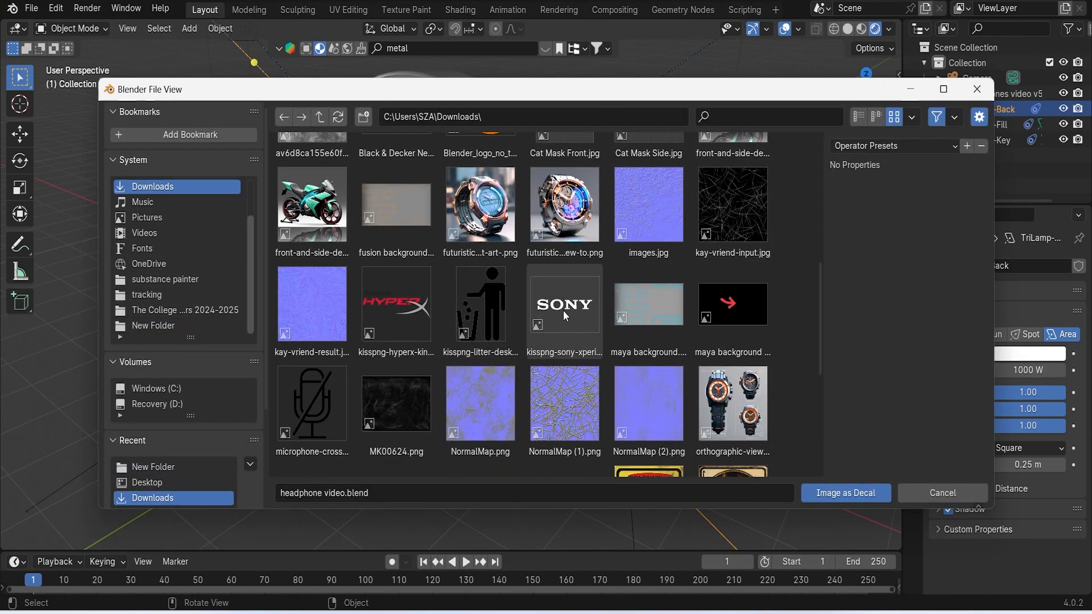
click(564, 316)
click(853, 492)
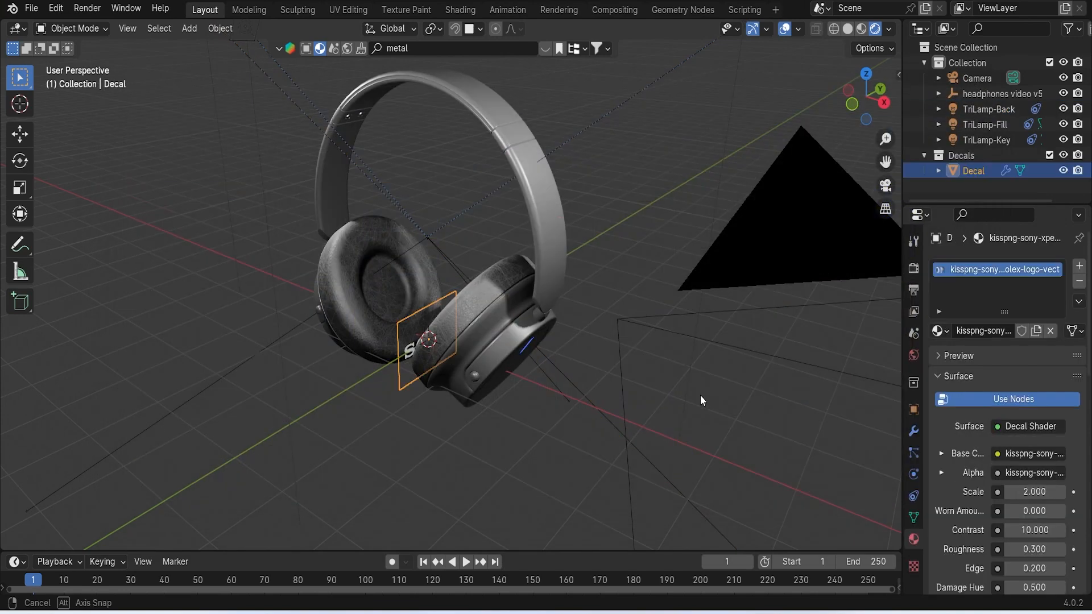
middle_drag(513, 273, 683, 291)
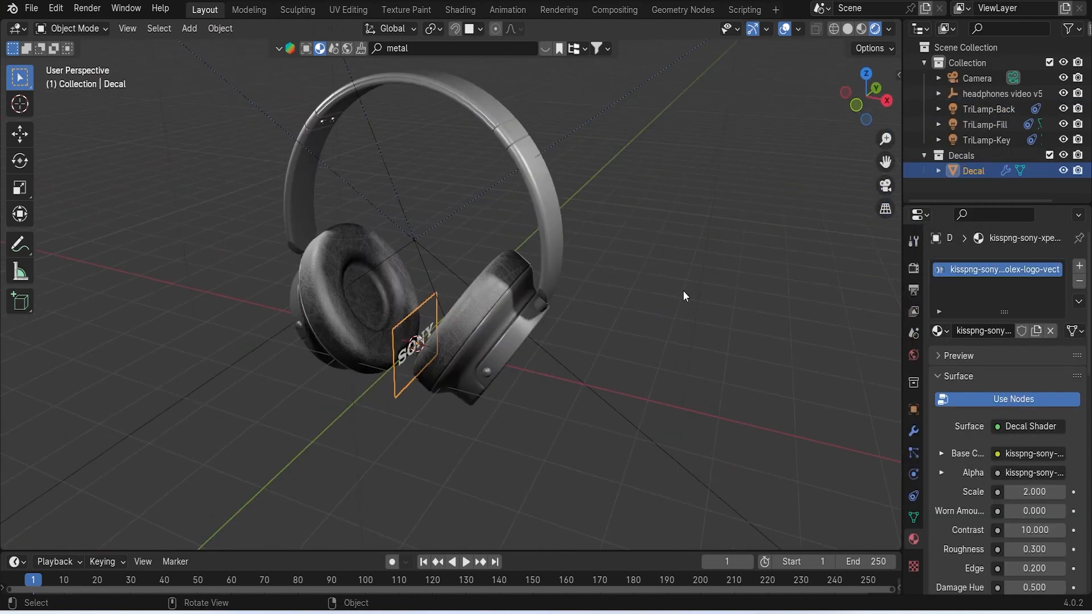
key(ctrl+z)
Select the headband's side arm and add the Sony logo image from Downloads as a decal
middle_drag(626, 324, 633, 226)
click(546, 240)
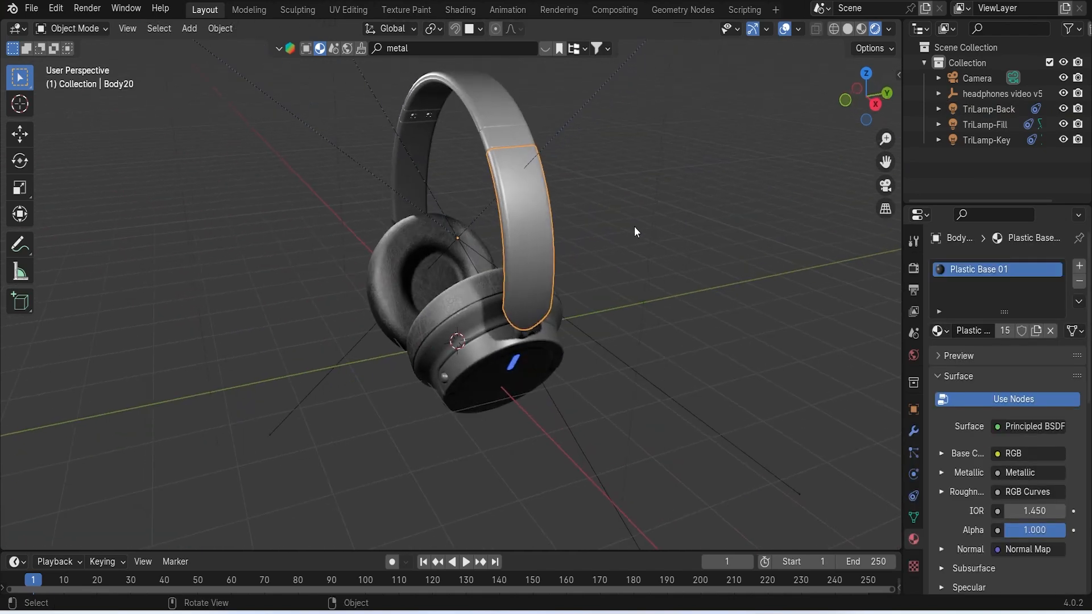
key(shift+a)
mouse_move(634, 226)
click(712, 272)
scroll(387, 295, down, 10)
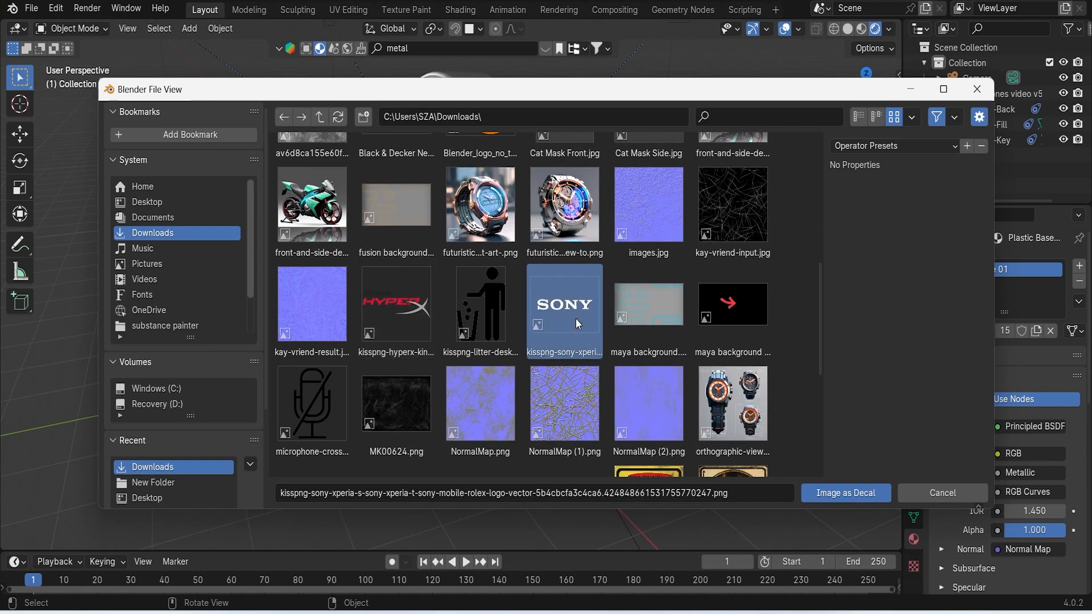
click(827, 494)
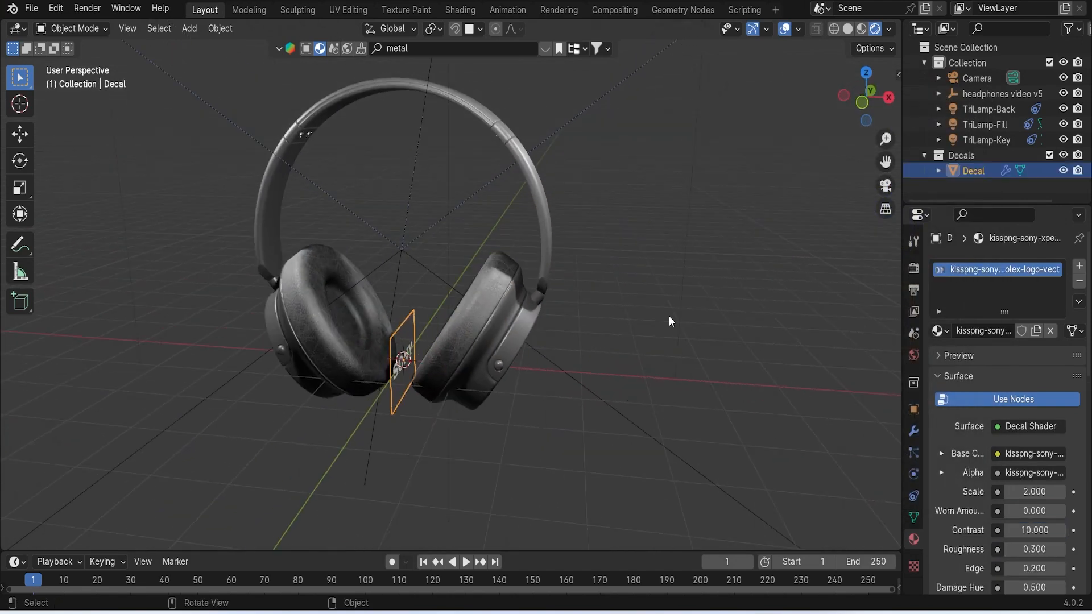
Move the Sony decal up beside the headband's side arm above the ear cup
key(g)
click(560, 244)
middle_drag(560, 244, 528, 356)
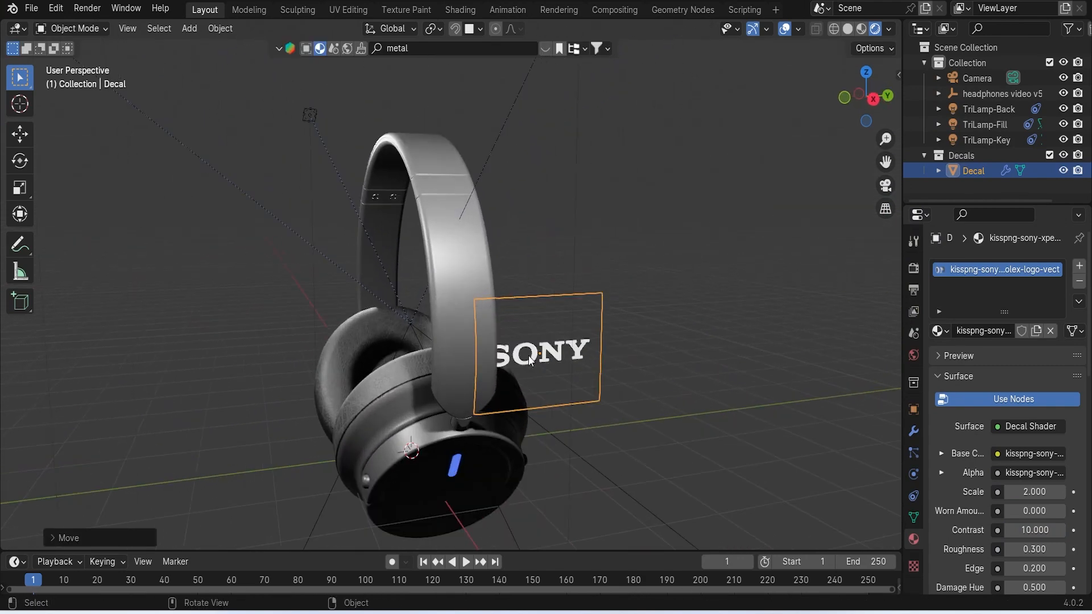
Rotate the Sony decal -90° about the X axis so the logo runs vertically along the side arm
key(r)
text(x)
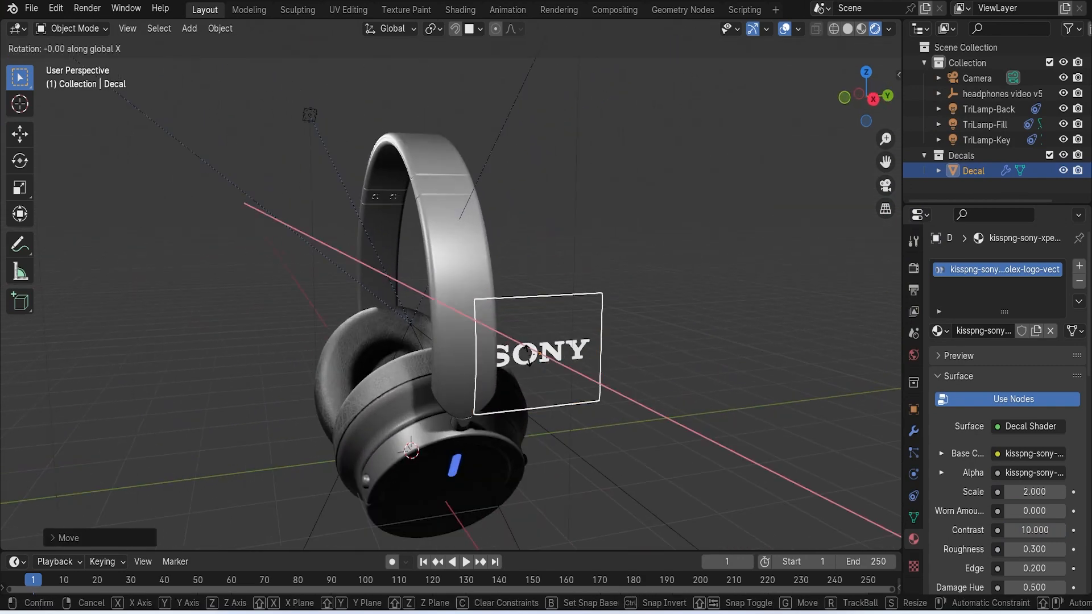
text(-90)
key(Return)
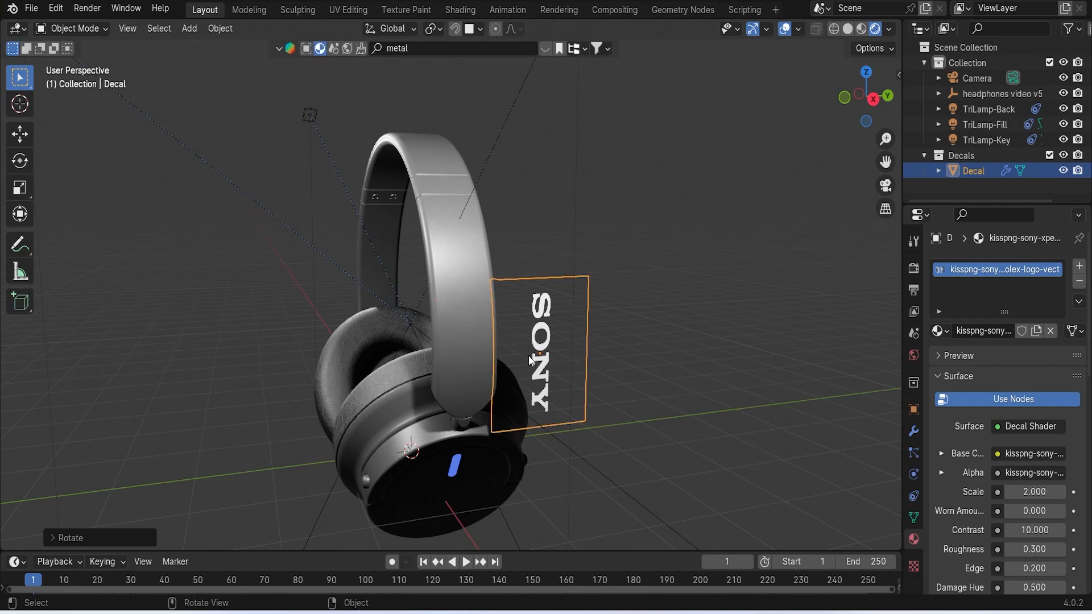
Move the Sony decal along the Y, X and Z axes until the full logo projects onto the headband's side arm
middle_drag(527, 356, 590, 381)
key(g)
key(y)
key(Return)
key(g)
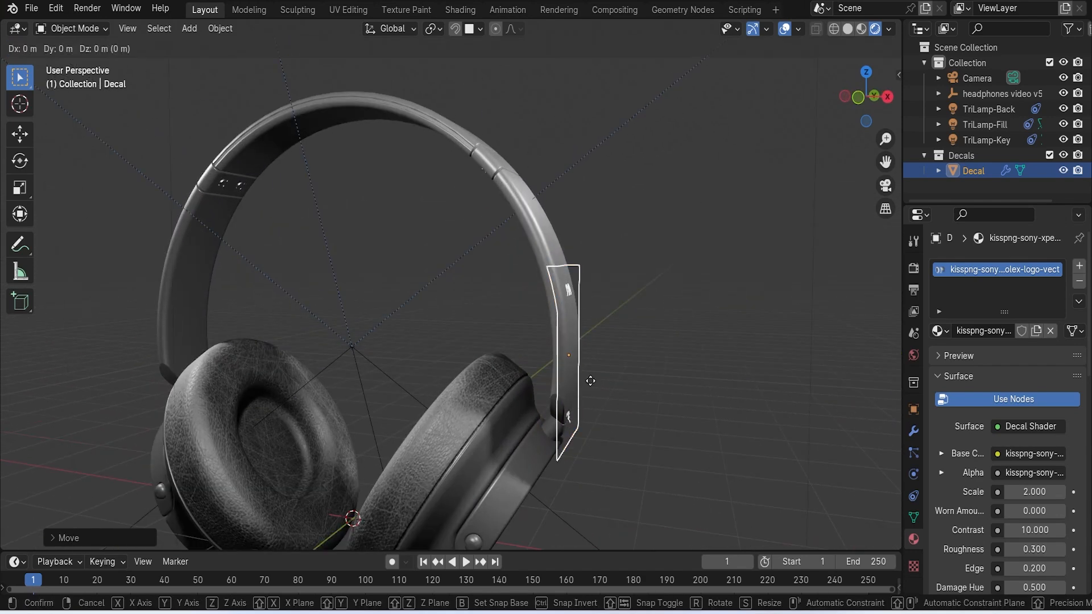
key(x)
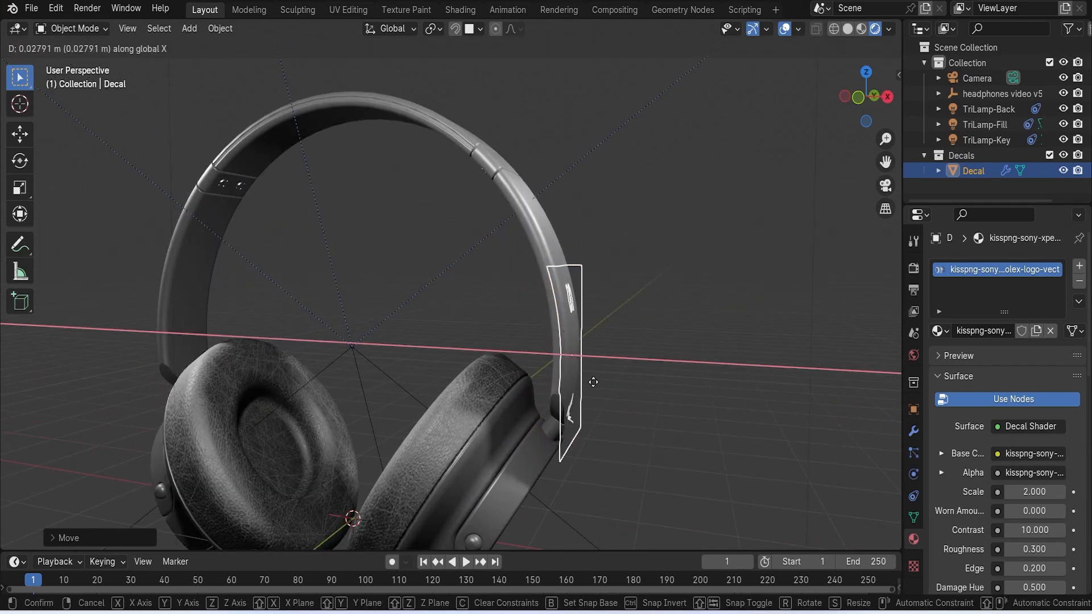
click(592, 383)
key(g)
key(x)
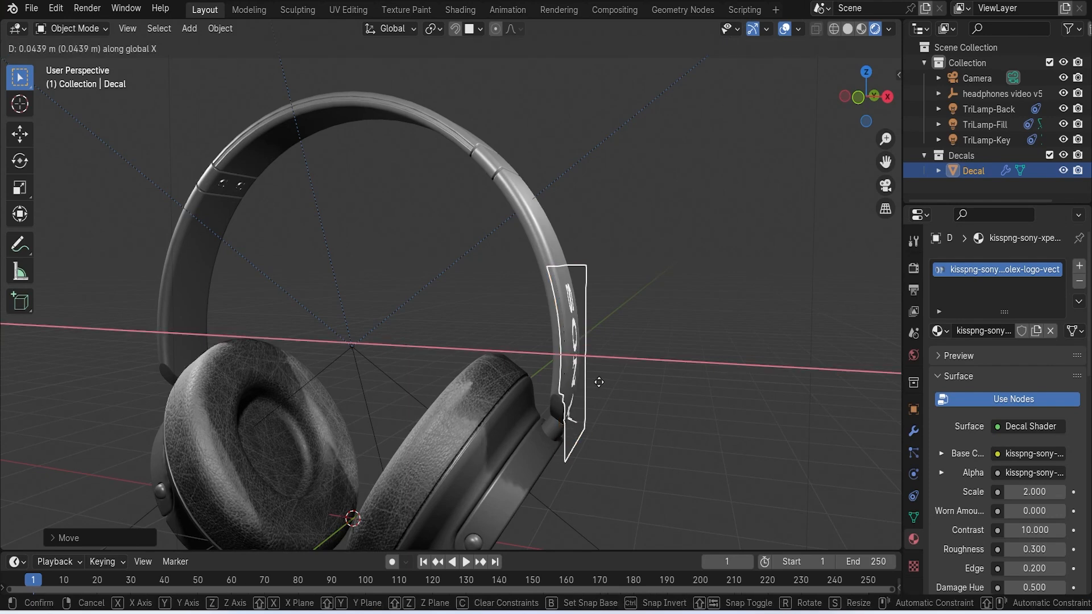
click(601, 387)
key(g)
key(z)
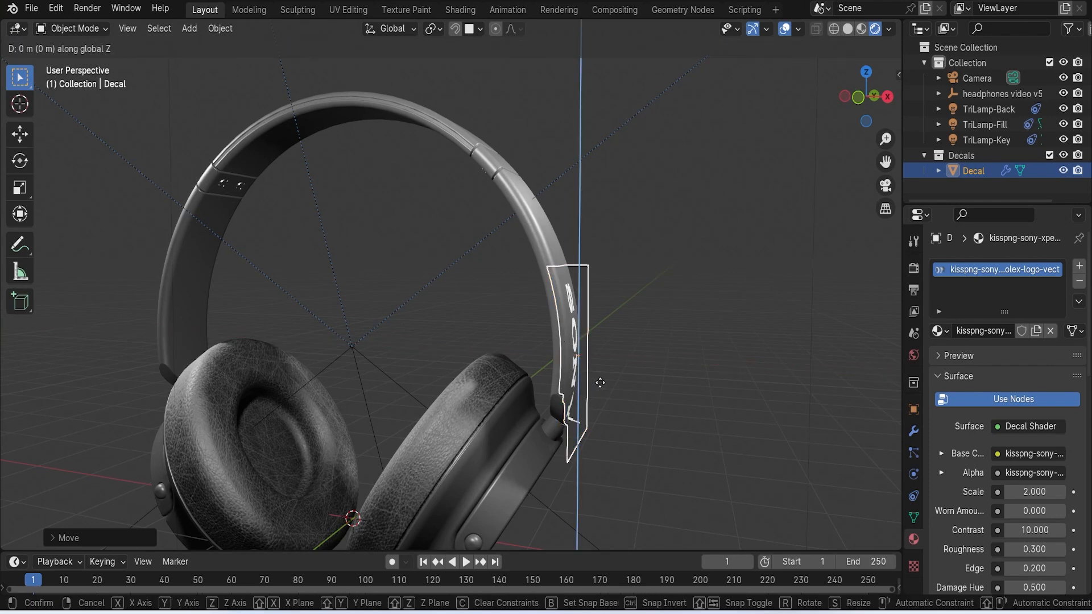
click(594, 352)
middle_drag(595, 351, 589, 392)
click(585, 369)
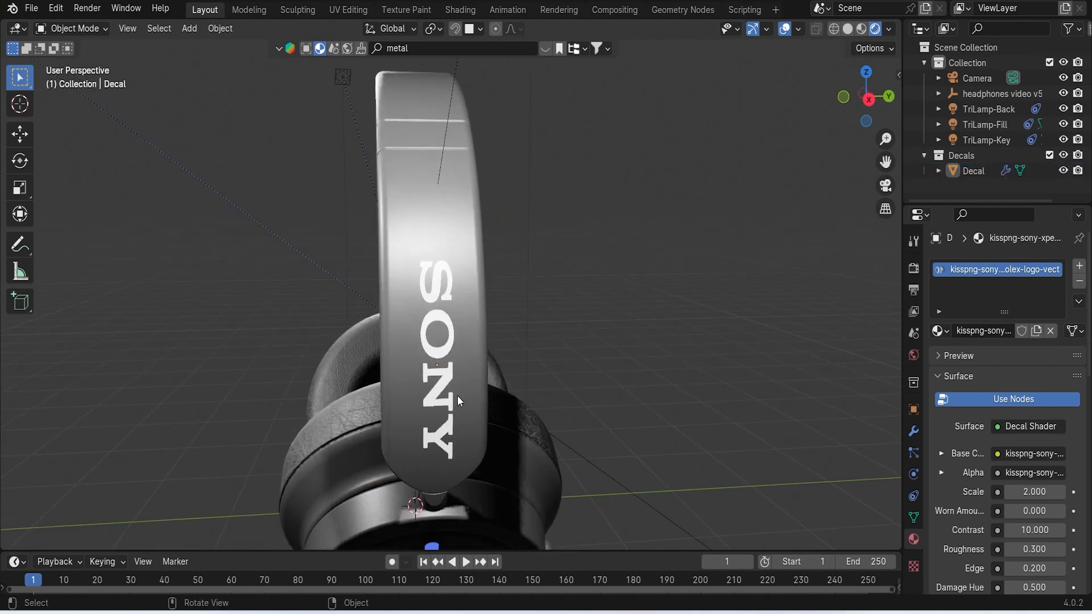
Shift the Sony decal slightly along negative Y to centre the logo across the width of the side arm
click(447, 381)
middle_drag(447, 381, 447, 381)
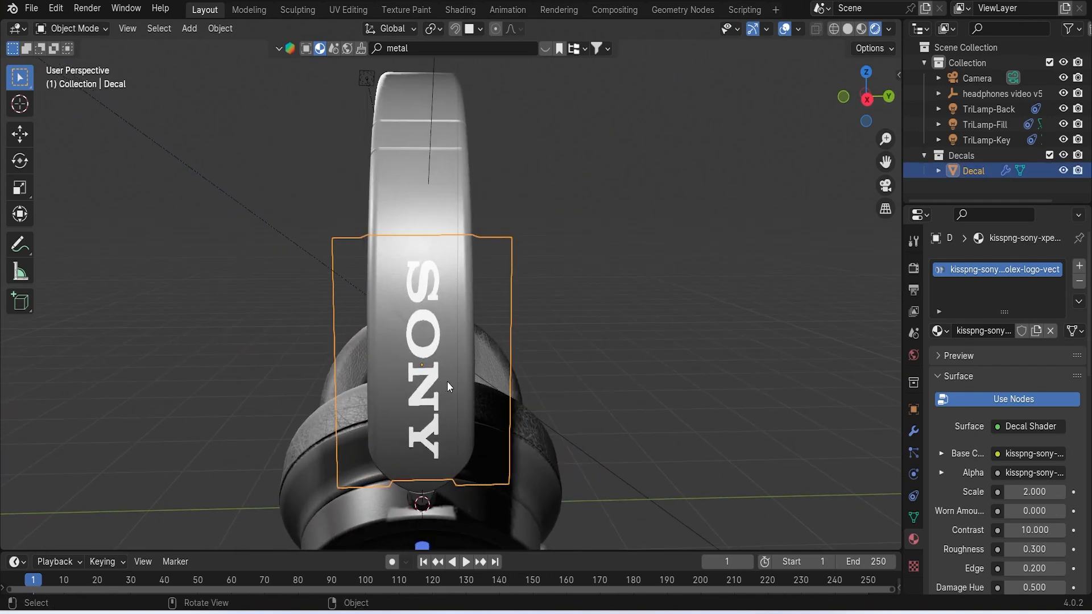
key(g)
key(y)
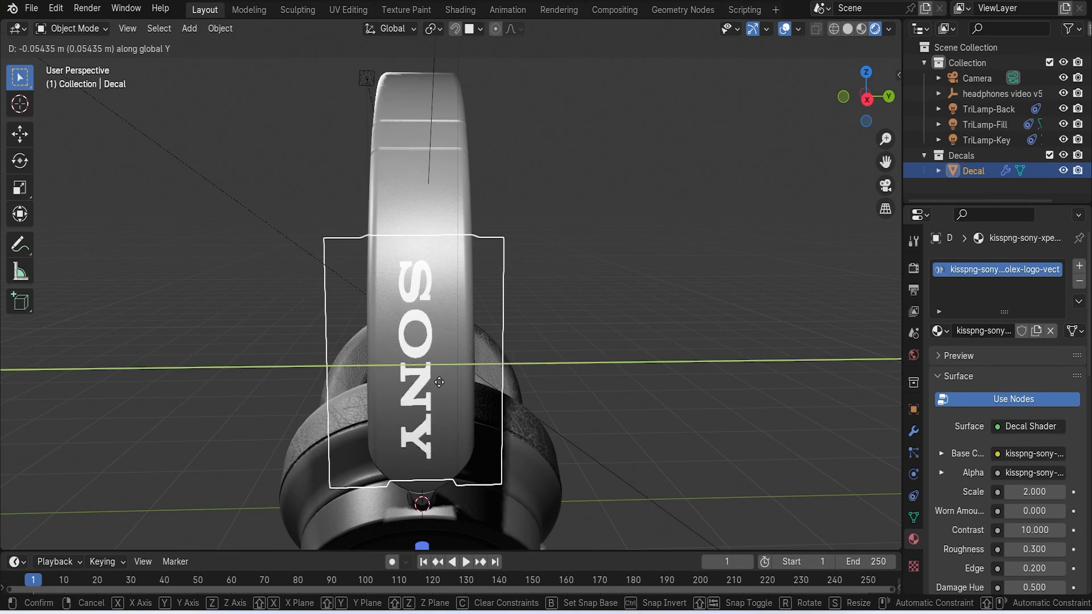
click(441, 382)
click(582, 384)
middle_drag(582, 384, 563, 363)
click(503, 326)
middle_drag(503, 326, 489, 340)
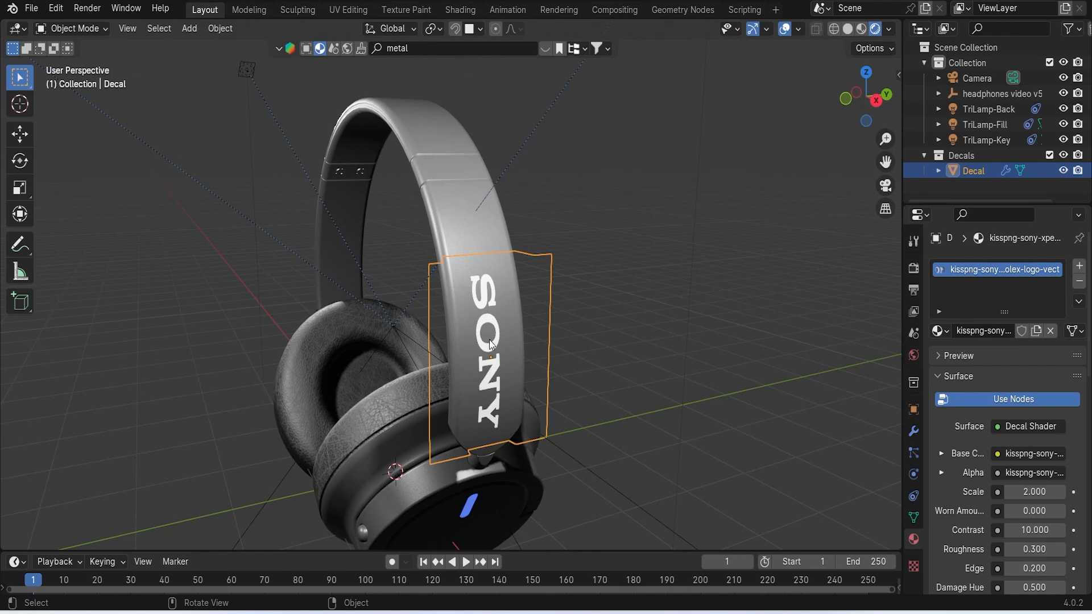
Scale the Sony decal down to fit within the side arm and lower it along Z towards the arm's end
key(s)
click(491, 346)
middle_drag(491, 346, 486, 371)
key(g)
key(z)
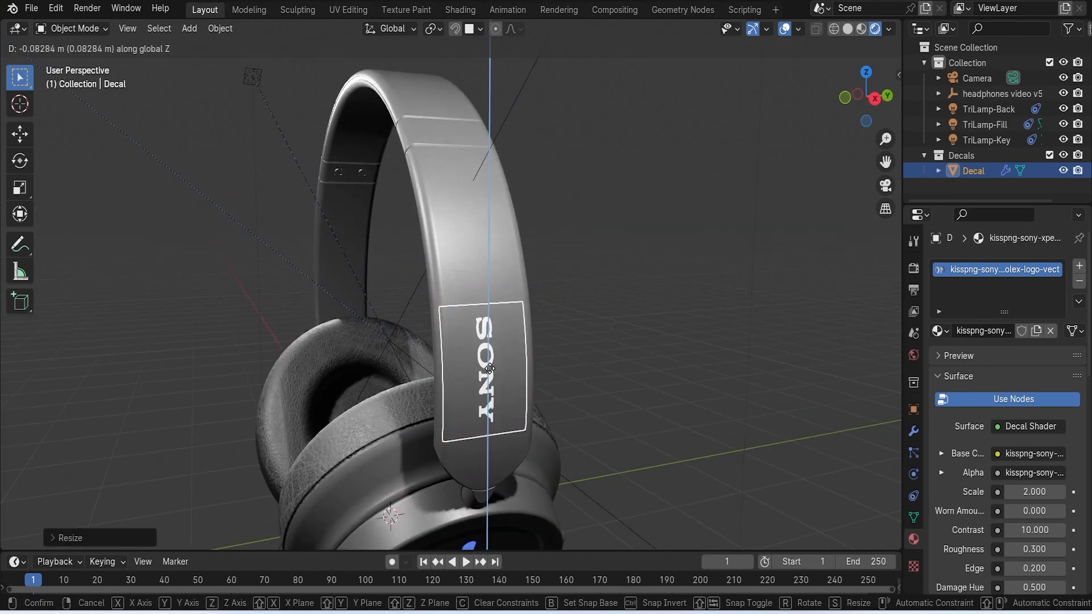
click(491, 392)
click(609, 388)
middle_drag(609, 388, 422, 377)
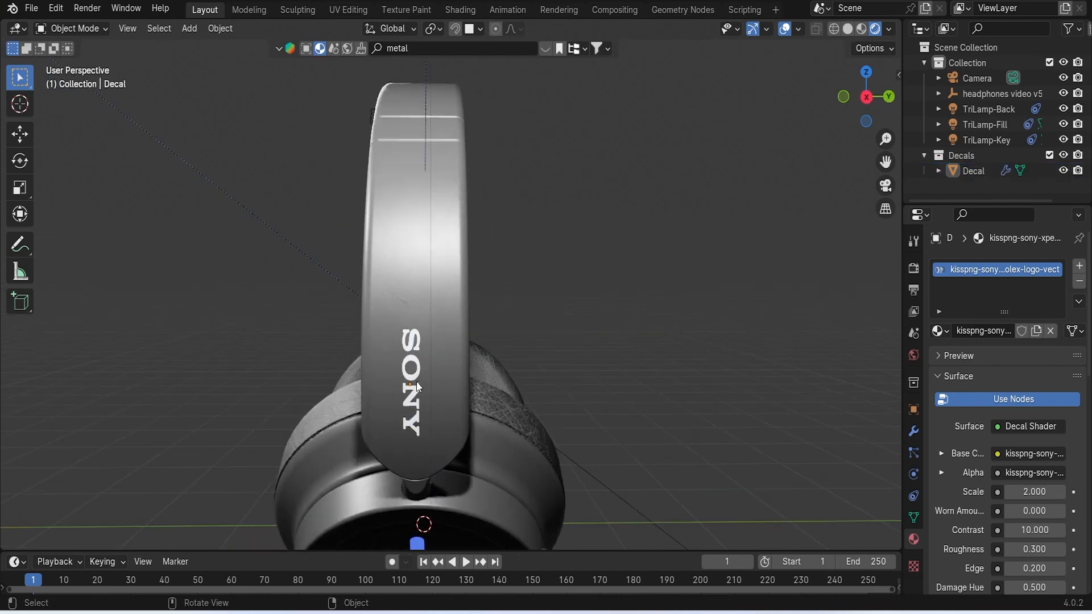
Rotate the Sony decal 180° about the X axis so the lettering reads upwards, and deselect it
click(414, 382)
middle_drag(426, 380, 518, 381)
text(rx)
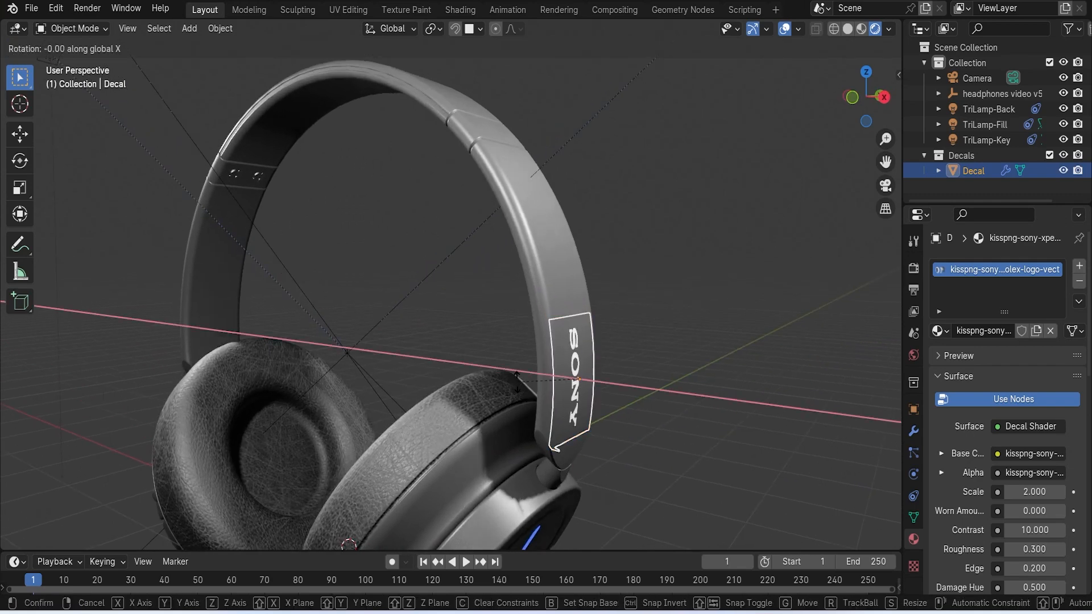
text(180)
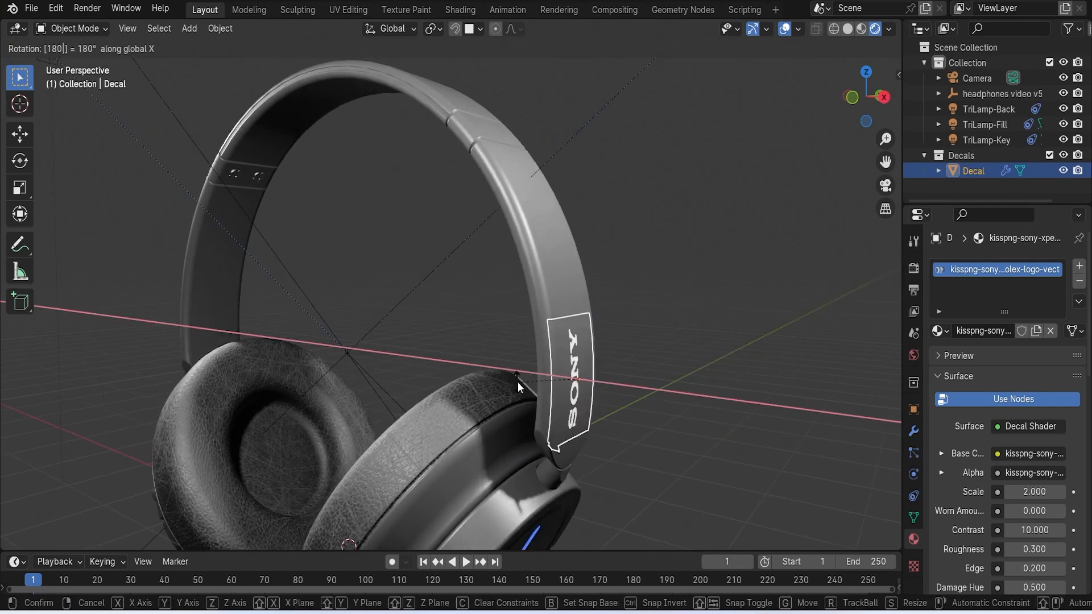
key(Return)
click(687, 331)
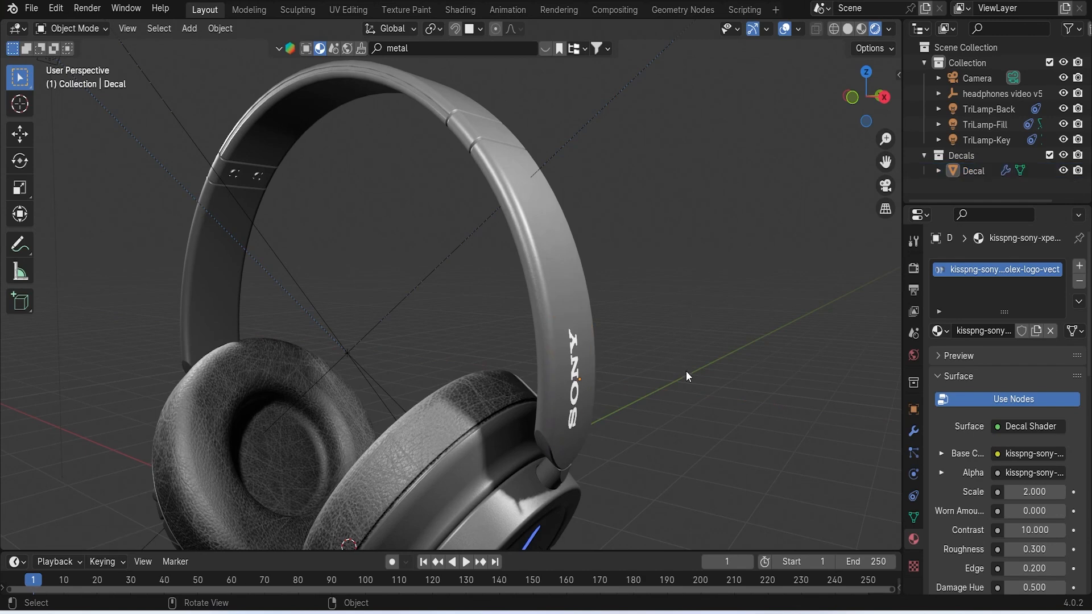
Check the Sony logo on the headphones through the camera and save the file
key(KP_0)
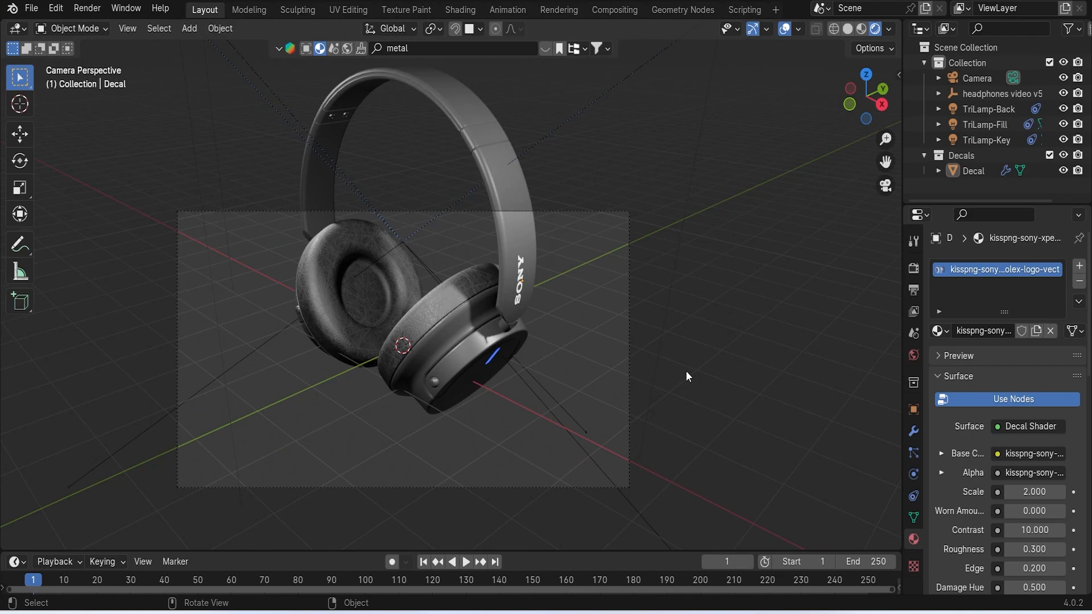
middle_drag(686, 370, 328, 117)
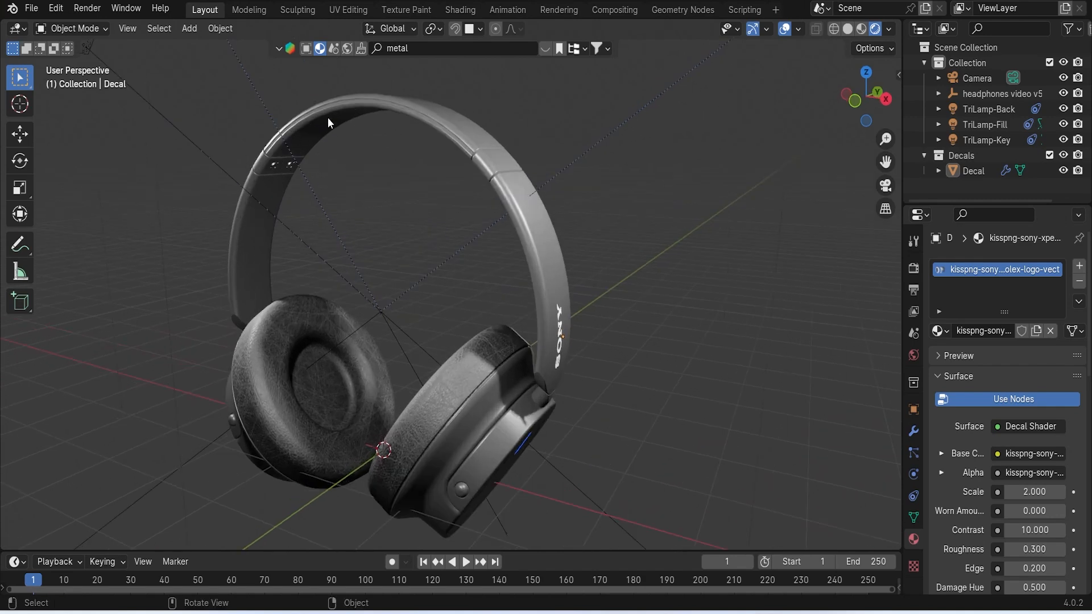
click(33, 8)
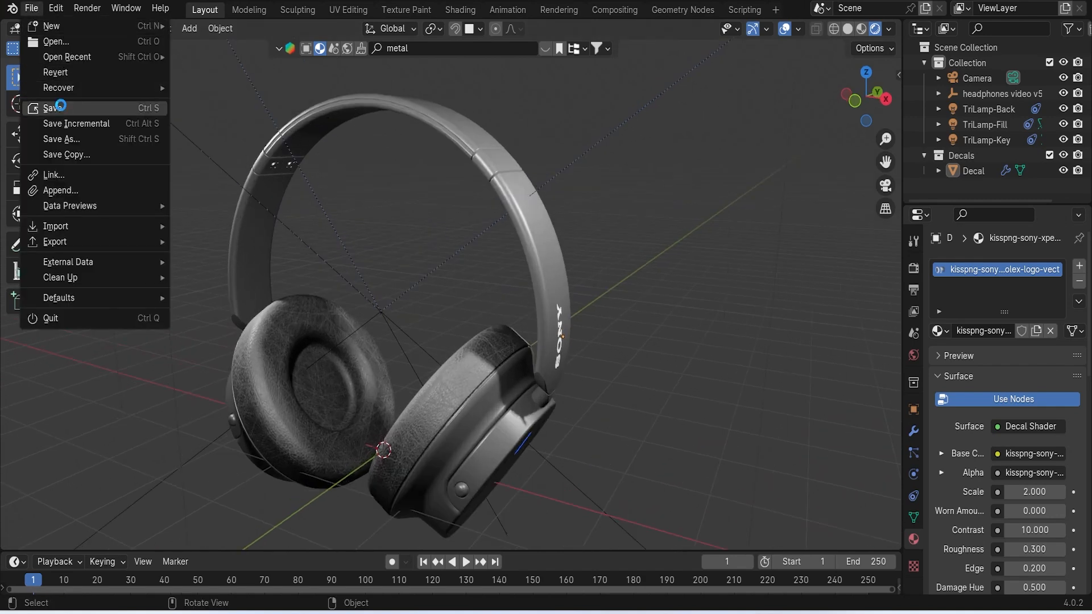
click(52, 108)
Set the power of the TriLamp-Fill light to 500 W and check the lighting through the camera
scroll(464, 248, down, 3)
middle_drag(464, 249, 591, 222)
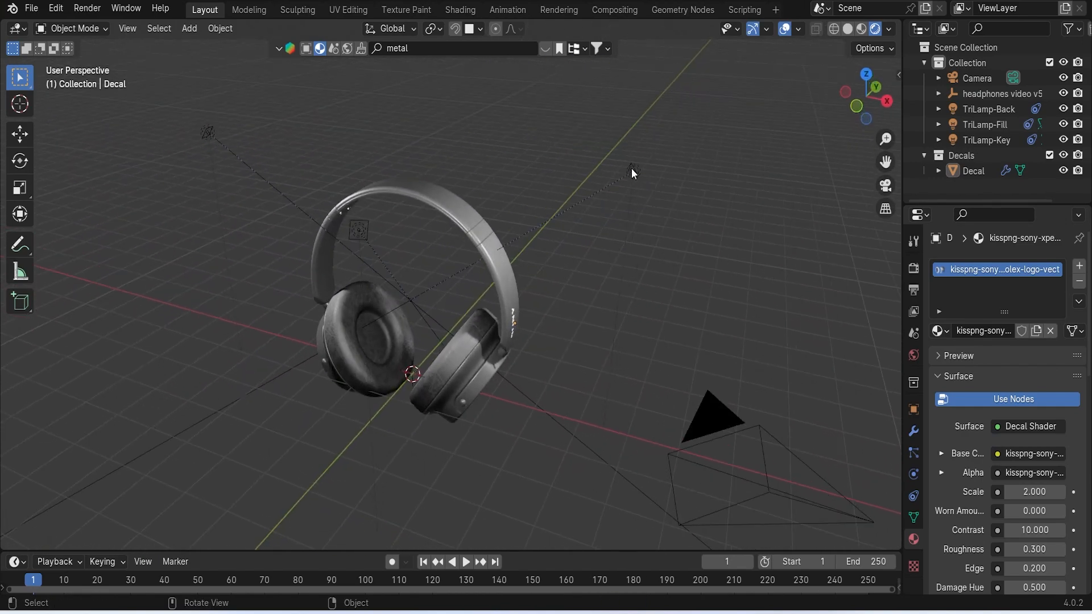
click(631, 169)
middle_drag(657, 330, 647, 306)
scroll(624, 389, up, 2)
middle_drag(624, 389, 603, 379)
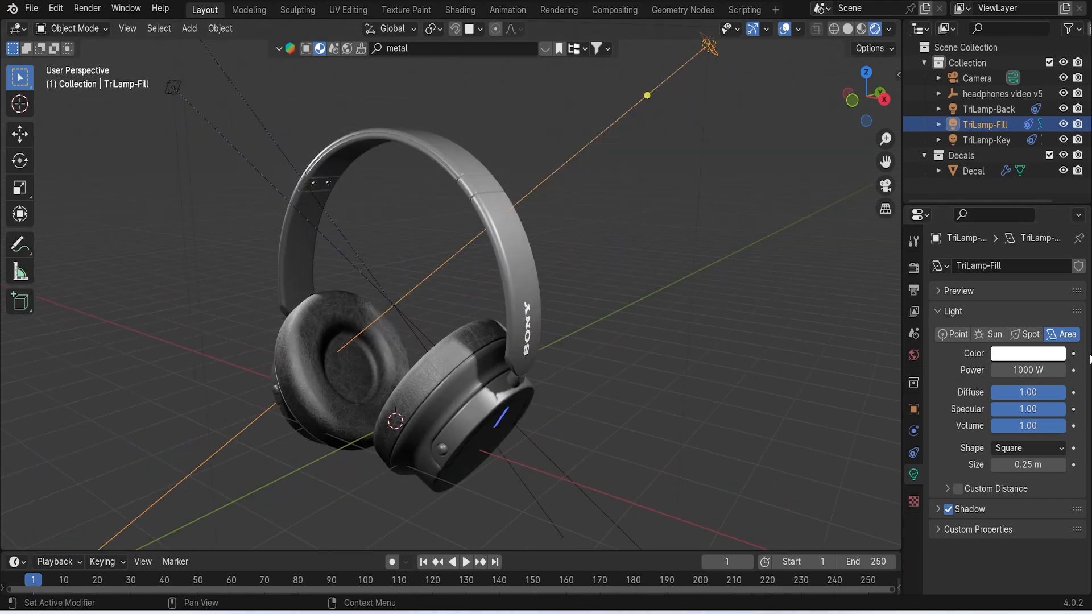
click(1023, 369)
text(500)
key(Return)
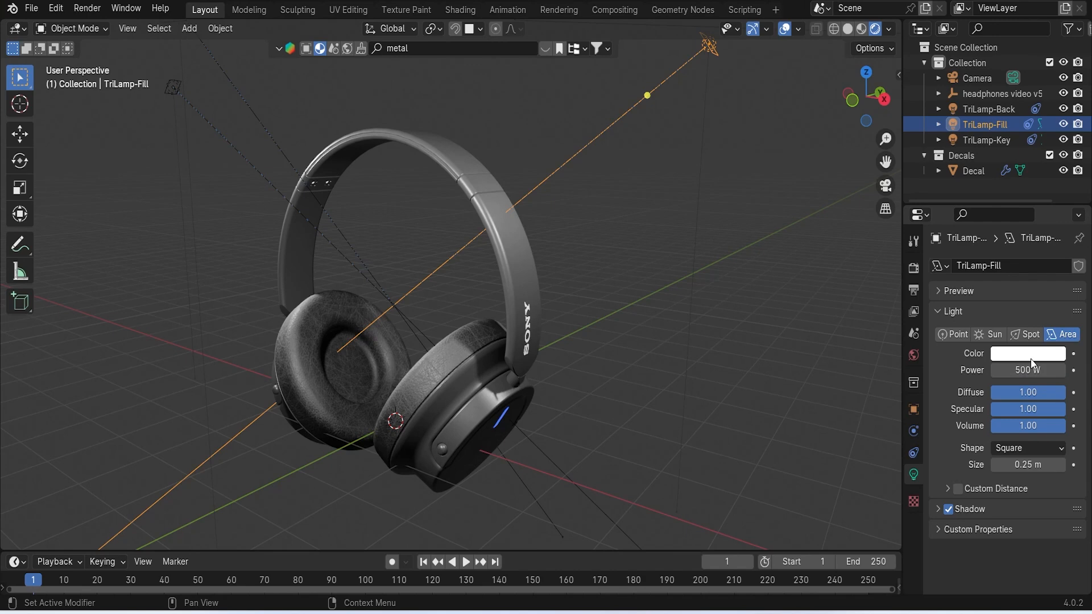
middle_drag(799, 335, 740, 313)
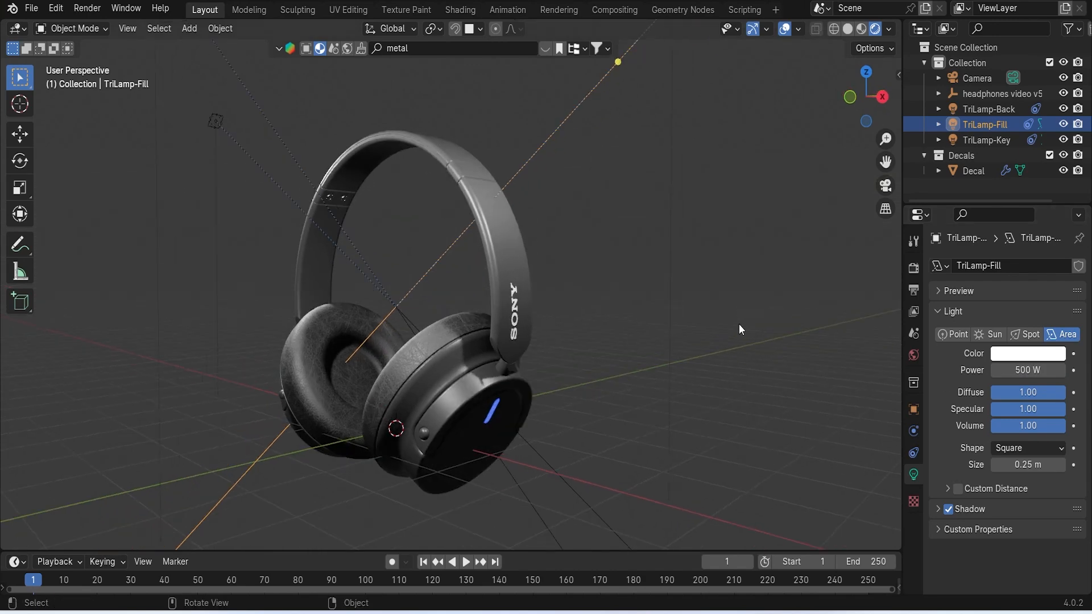
key(KP_0)
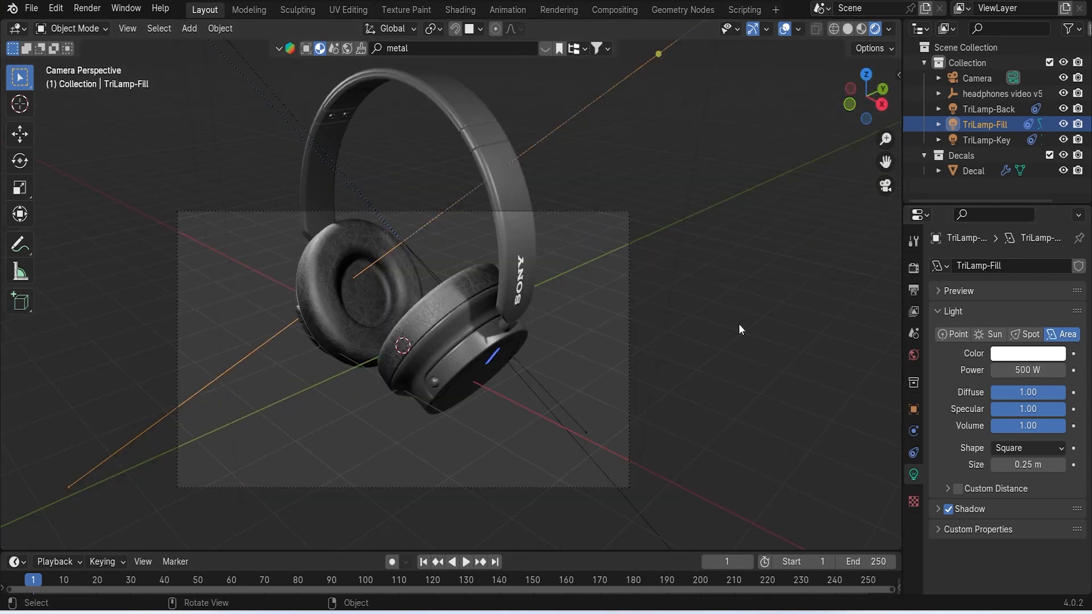
Try a power of 500 W on the TriLamp-Key light, and restore it to 1000 W
middle_drag(574, 316, 634, 357)
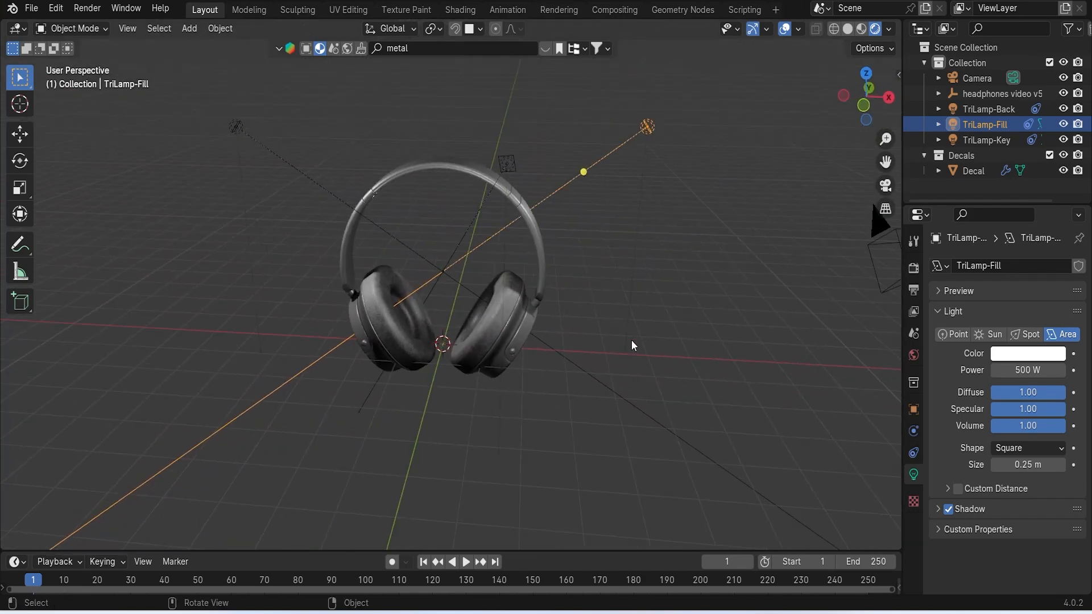
click(508, 164)
double_click(1027, 370)
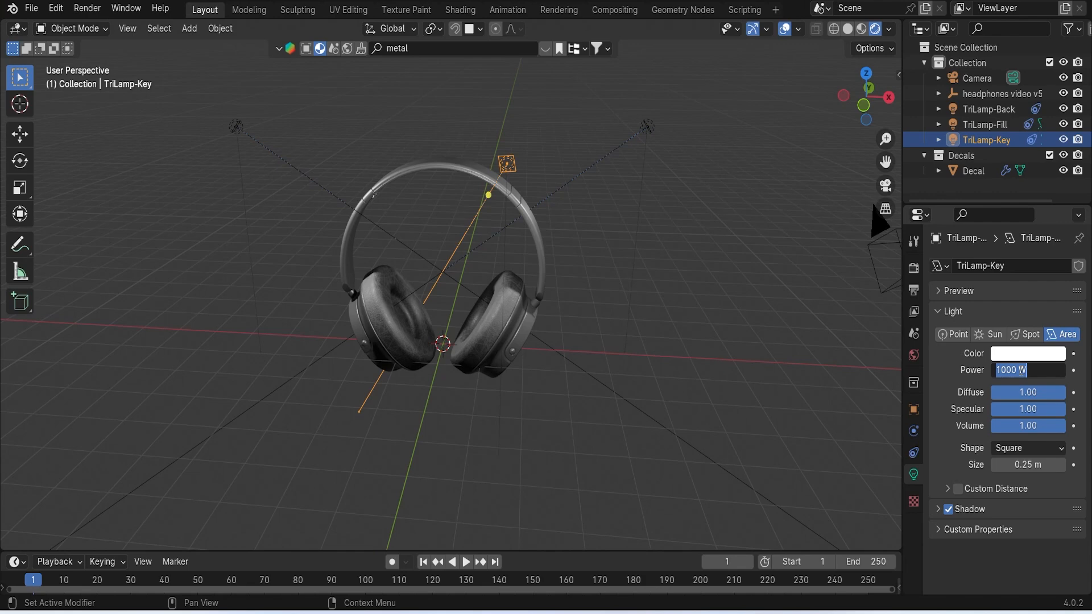
text(250)
key(Return)
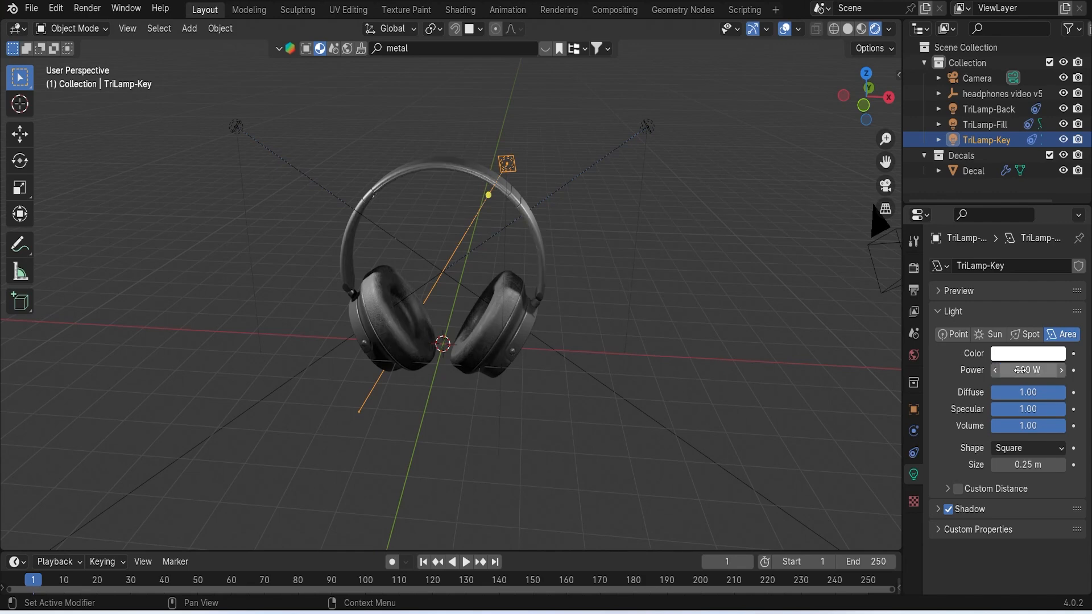
click(1026, 369)
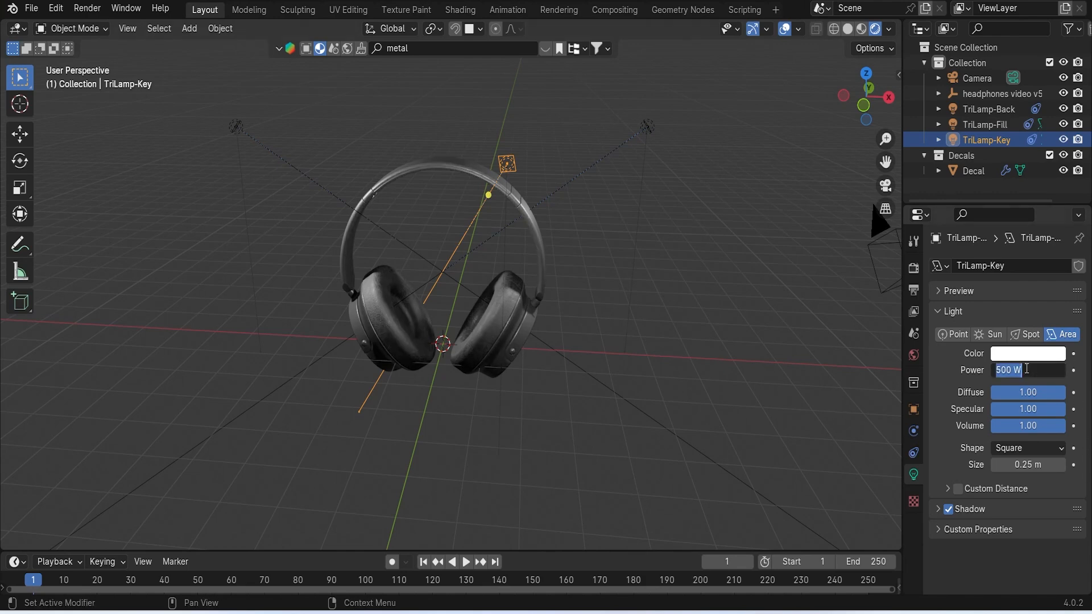
text(1000)
key(Return)
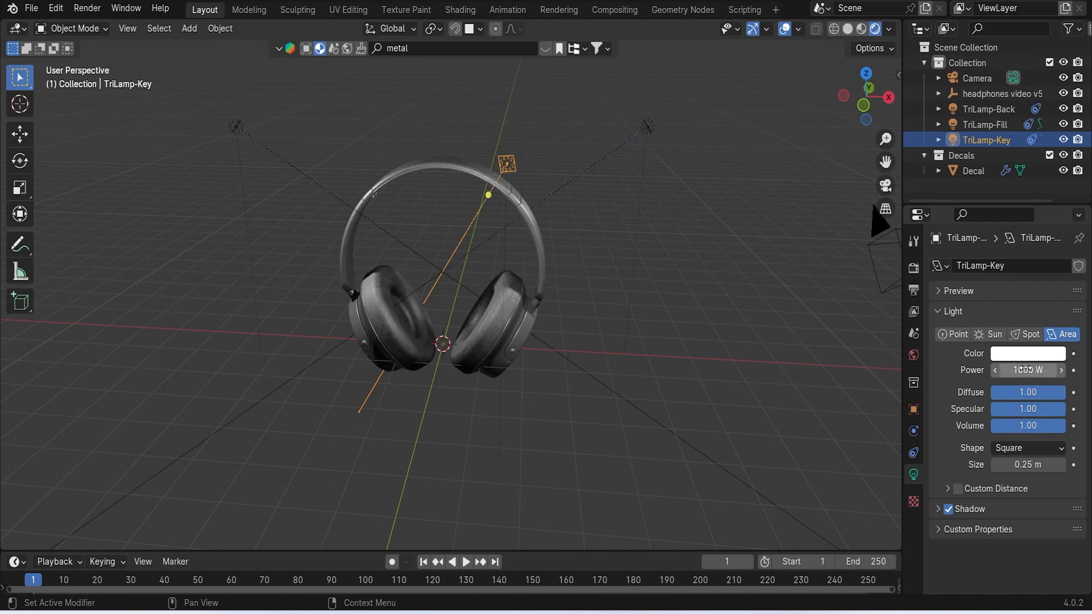
Set the power of the TriLamp-Back light to 500 W and check the headphones through the camera
middle_drag(892, 387, 647, 272)
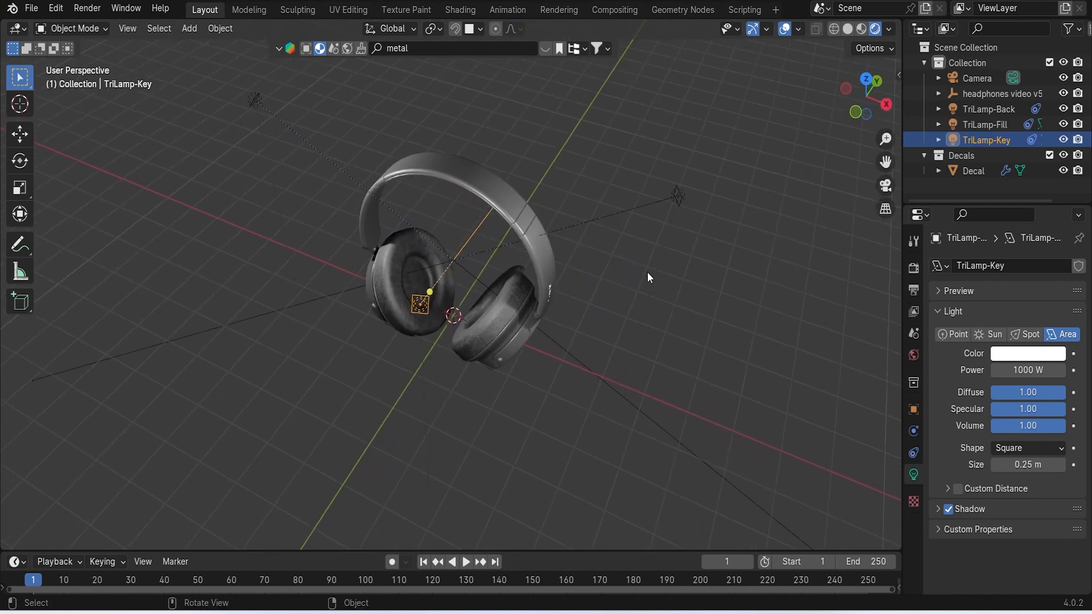
click(289, 132)
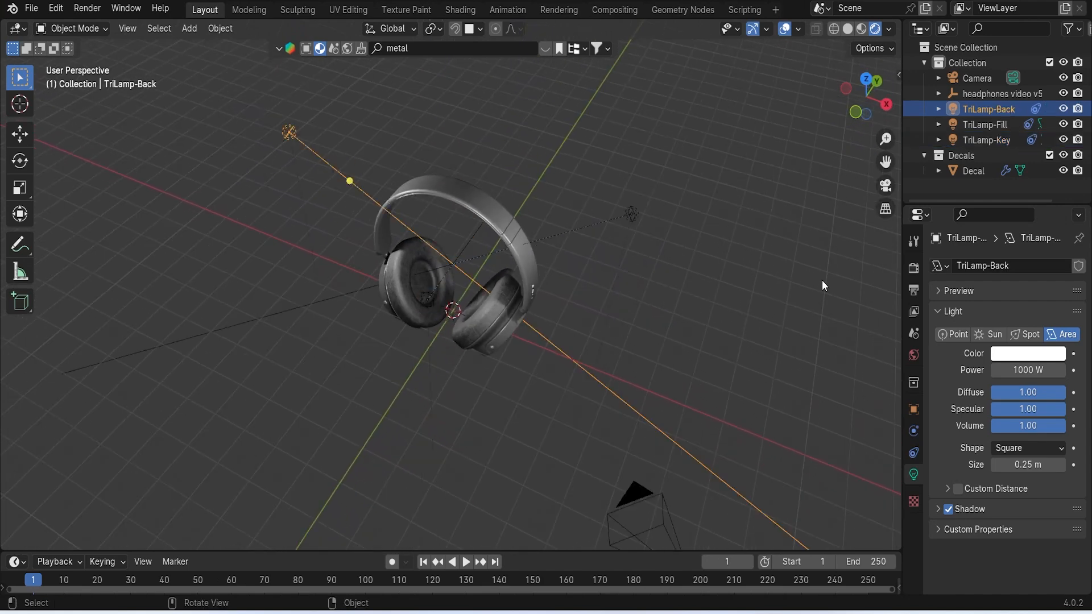
click(1028, 370)
text(500)
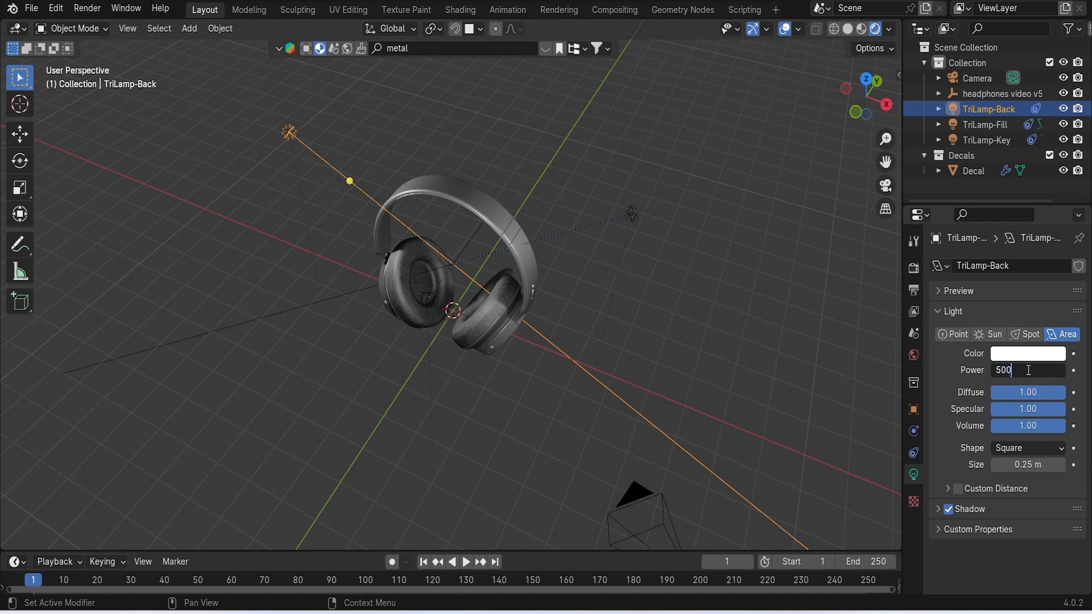
key(Return)
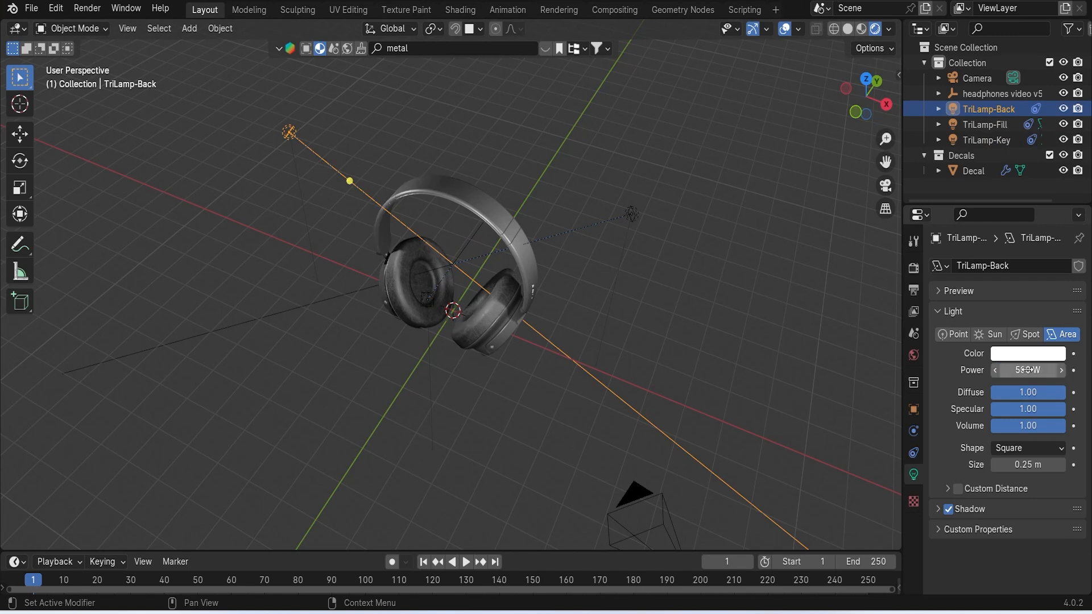
click(756, 329)
key(KP_0)
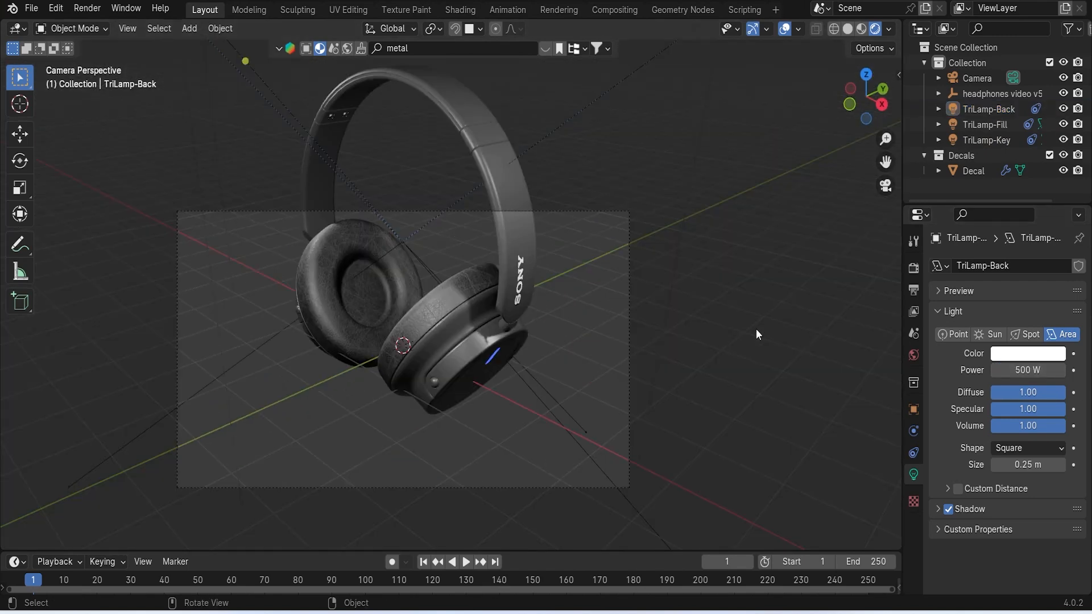
Save the file with the adjusted lighting and view the whole scene with its lights and camera
middle_drag(610, 312, 707, 309)
scroll(632, 285, down, 3)
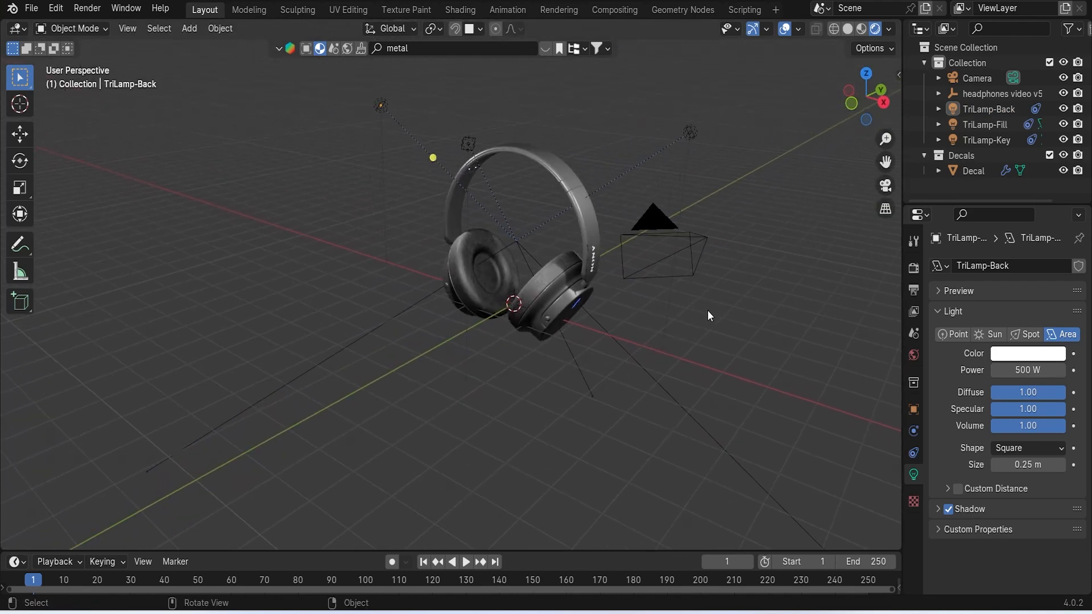
click(31, 8)
click(63, 107)
mouse_move(354, 201)
middle_down()
mouse_move(350, 262)
mouse_move(369, 262)
mouse_move(251, 206)
mouse_move(236, 131)
mouse_move(283, 119)
mouse_move(361, 214)
mouse_move(505, 243)
mouse_move(676, 224)
mouse_move(512, 264)
mouse_move(385, 252)
mouse_move(350, 202)
middle_up()
scroll(393, 205, down, 2)
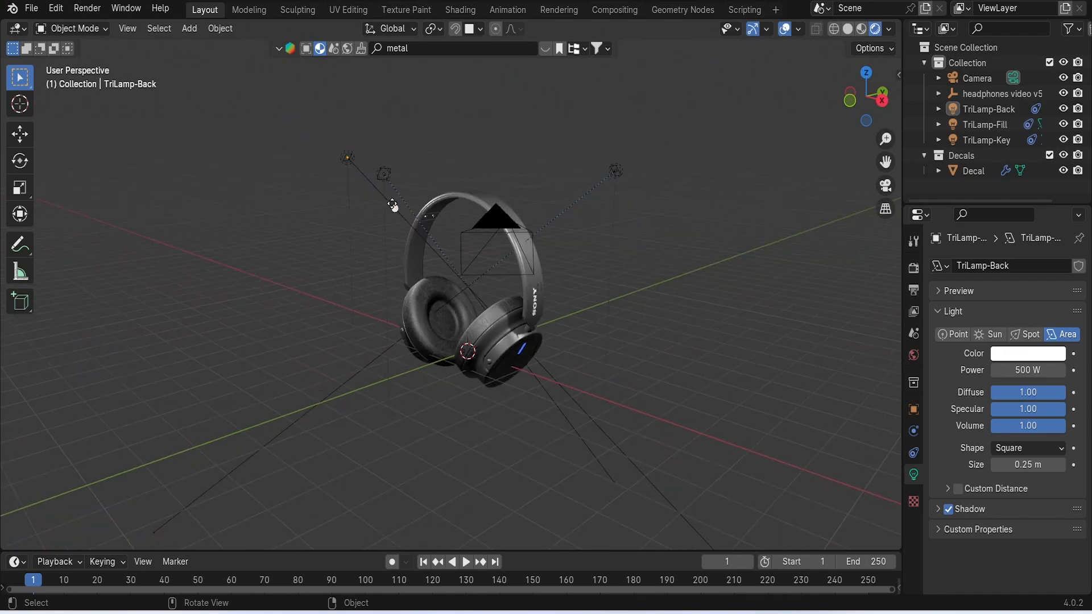
Render a still image of the headphones from the camera, inspect it, and close the render result
click(86, 9)
click(93, 24)
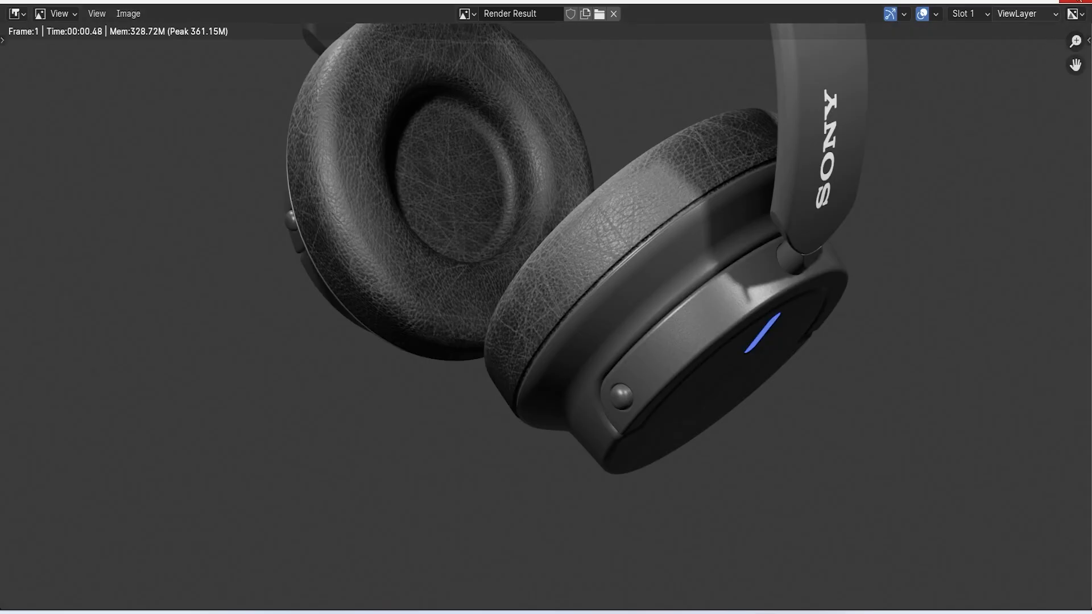
click(1076, 8)
middle_drag(676, 262, 431, 163)
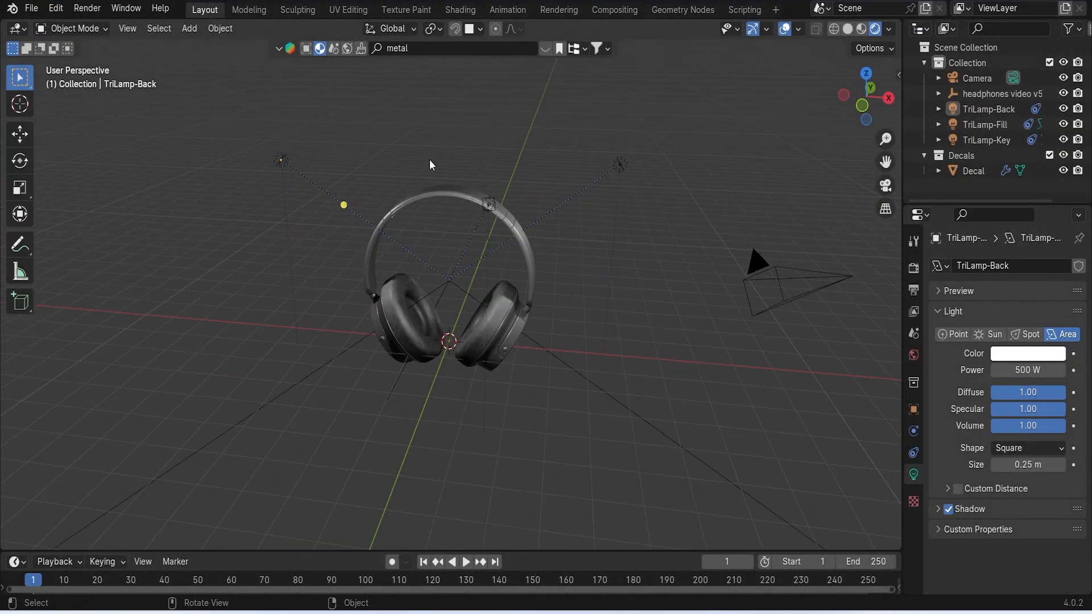
Split the 3D viewport vertically into two side-by-side areas and show the rendered-shading area through the camera
click(124, 29)
mouse_move(258, 234)
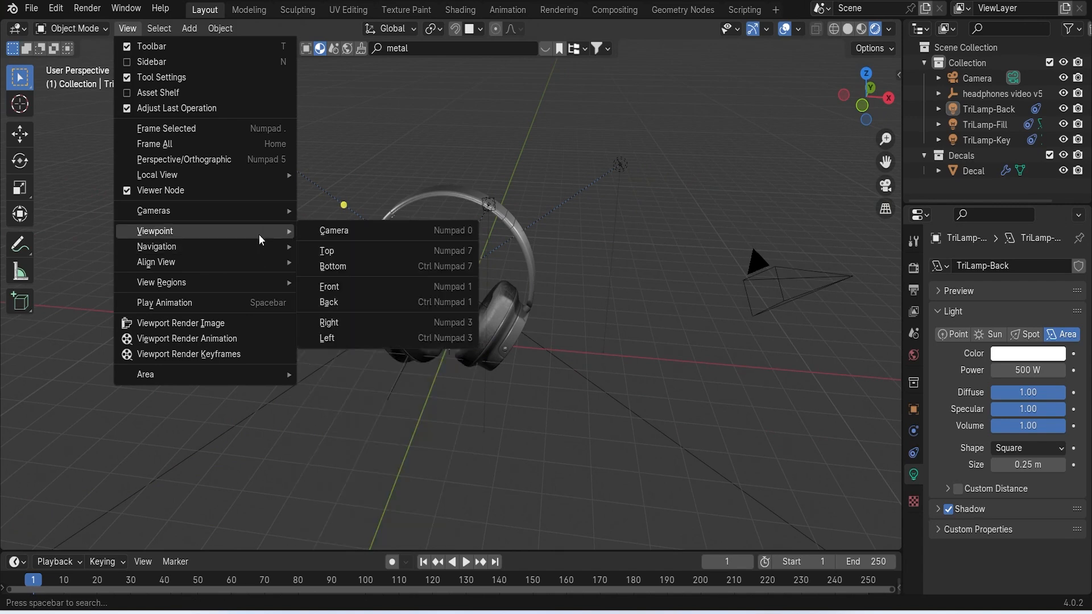
mouse_move(256, 209)
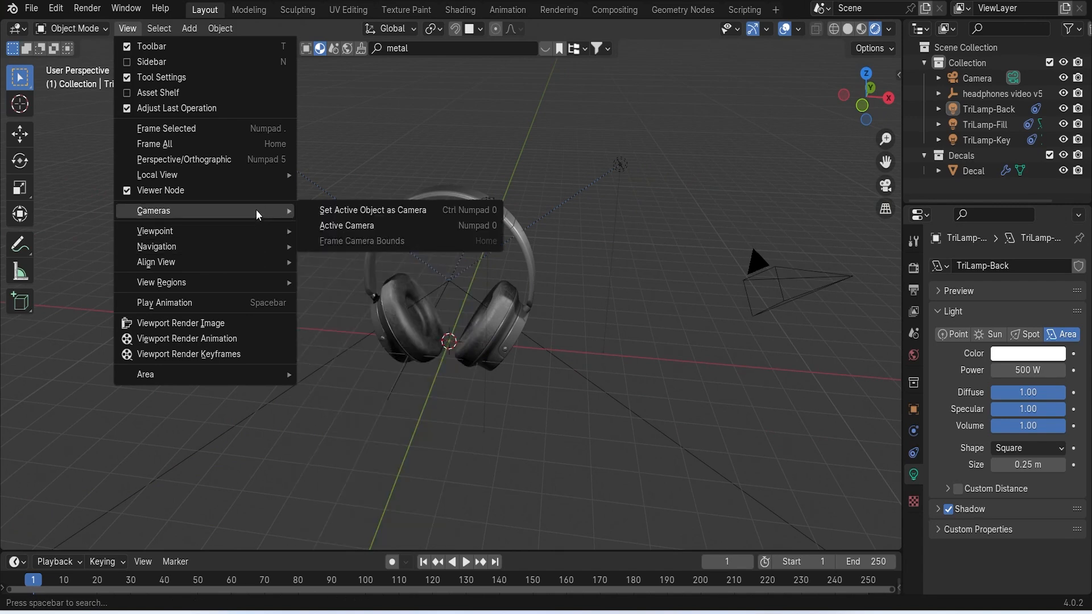
mouse_move(251, 263)
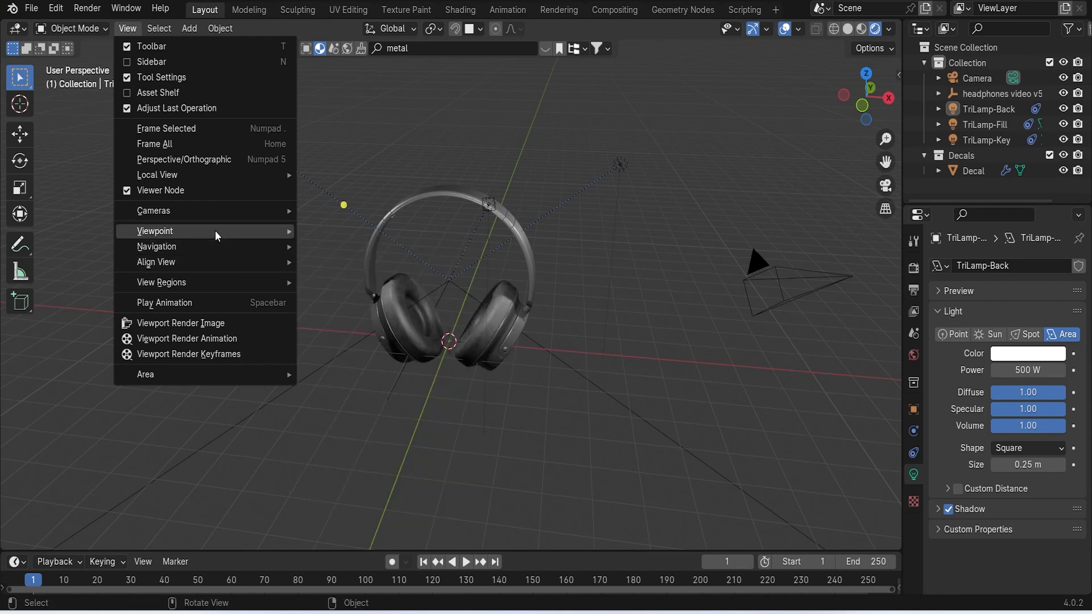
mouse_move(215, 216)
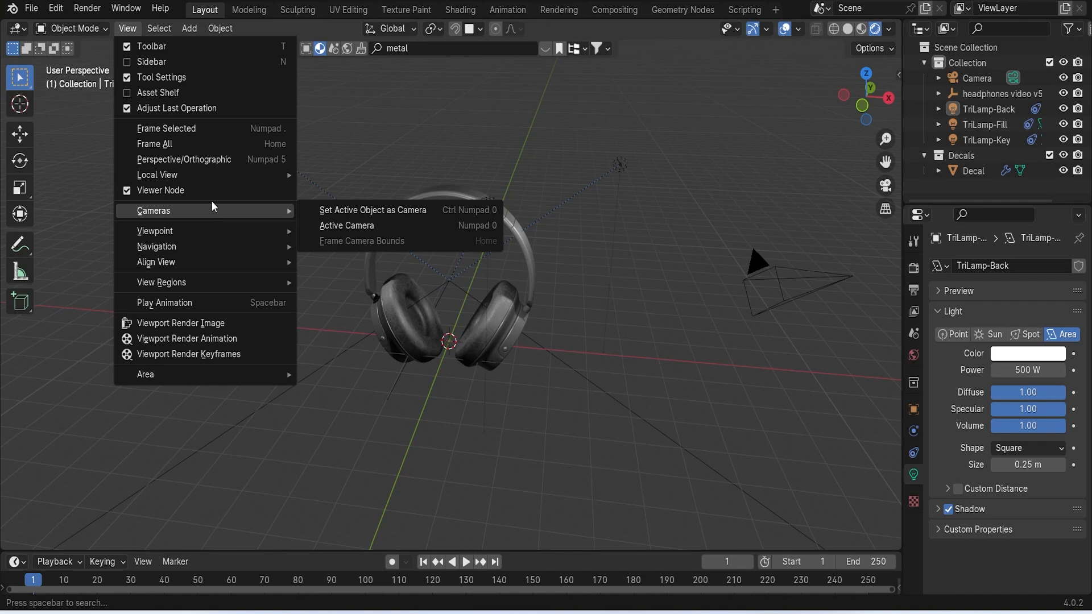
mouse_move(210, 176)
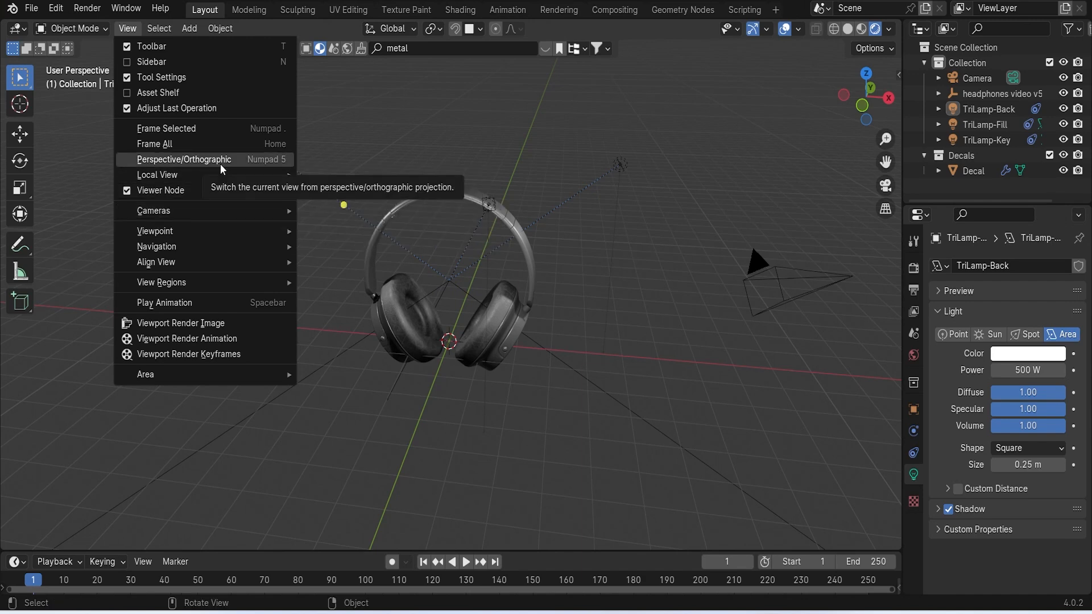
mouse_move(264, 381)
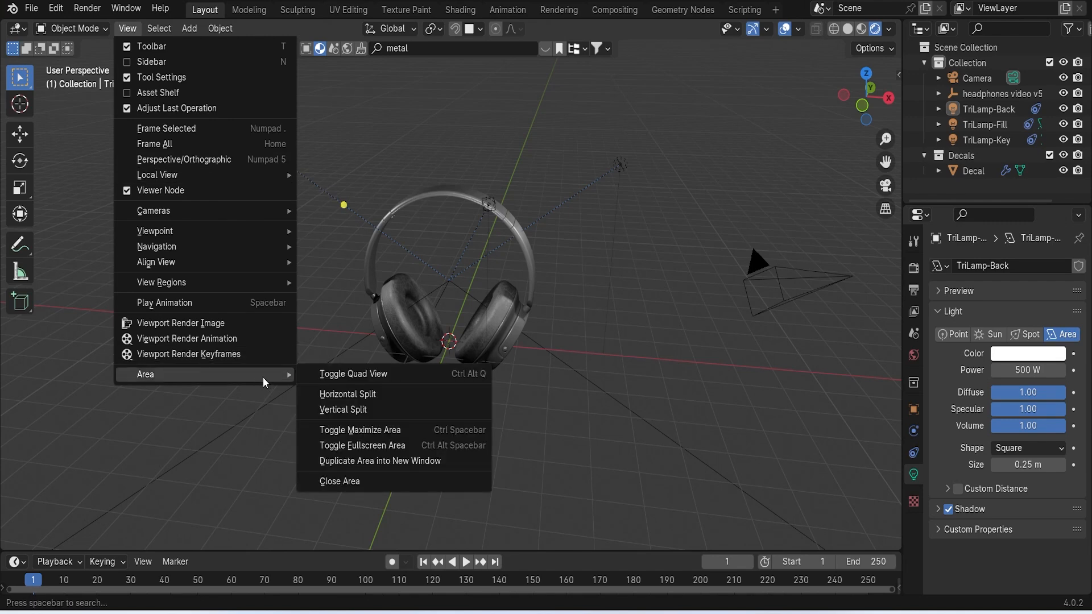
click(374, 409)
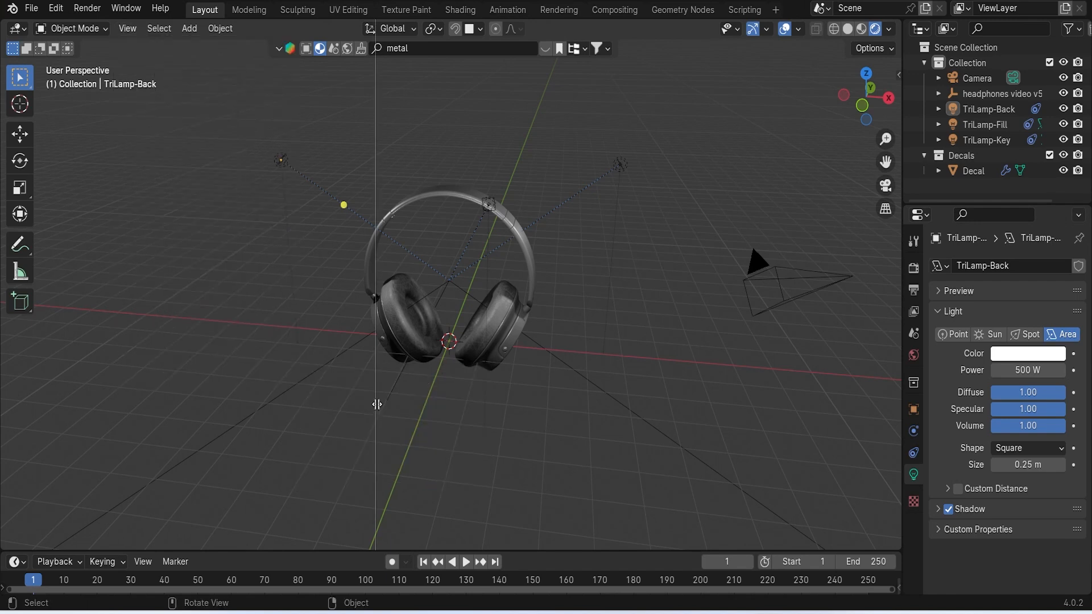
click(432, 384)
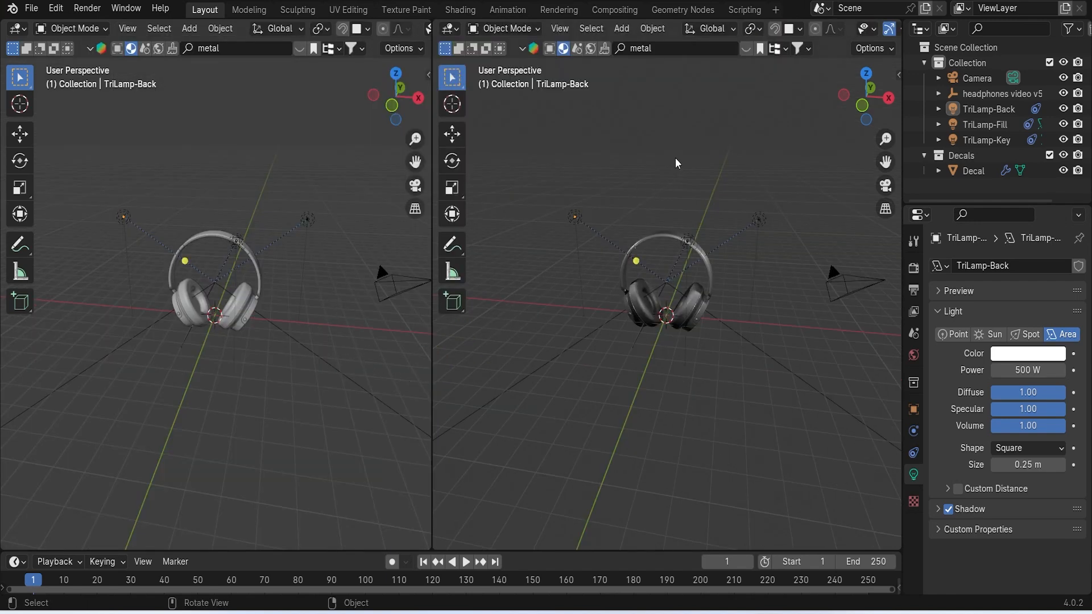
middle_drag(707, 183, 705, 188)
key(KP_0)
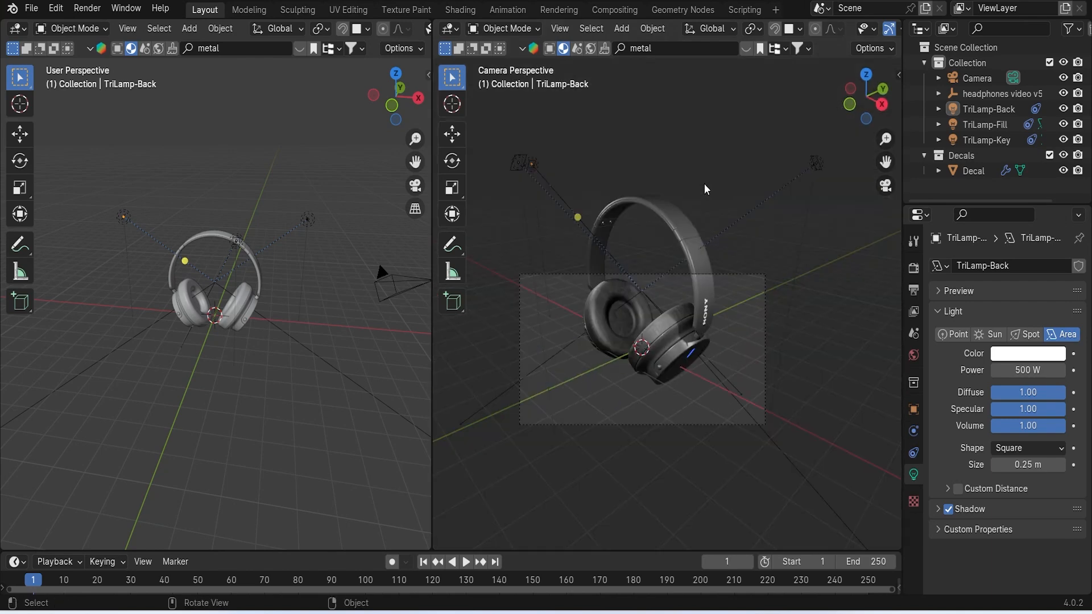
Select the camera and raise it along the Z axis in the front view of the solid-shaded viewport
middle_drag(225, 291, 330, 234)
click(320, 292)
key(grave)
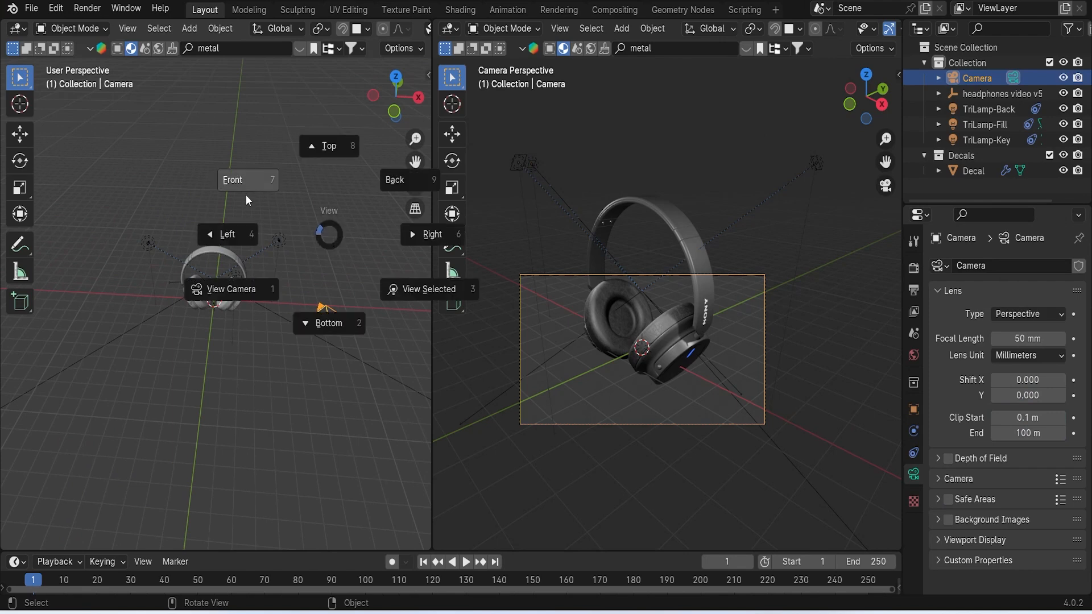
click(260, 200)
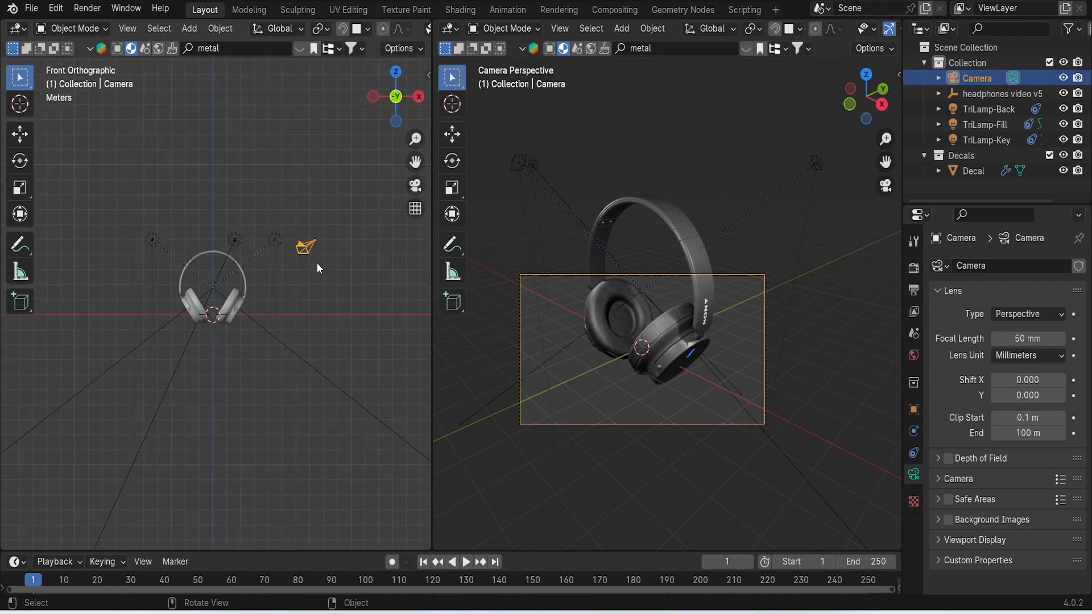
scroll(316, 263, up, 1)
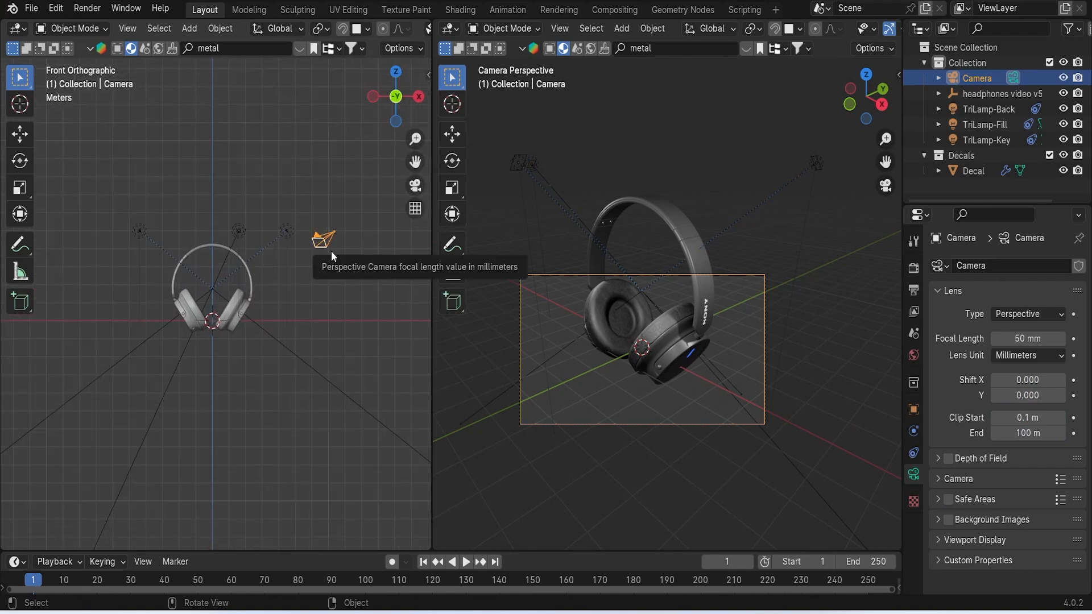
key(g)
key(z)
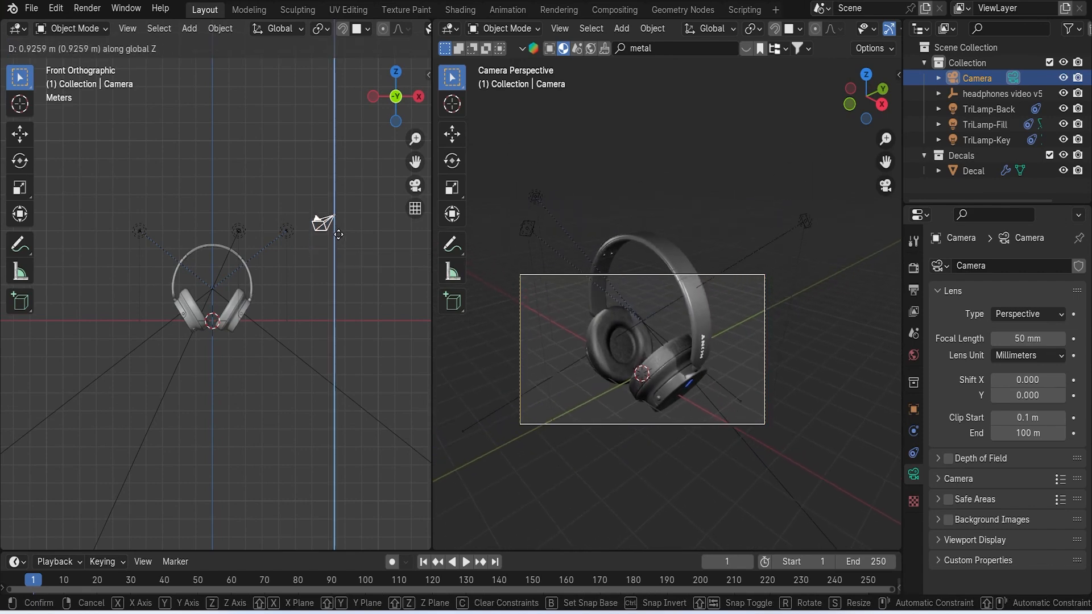
click(350, 247)
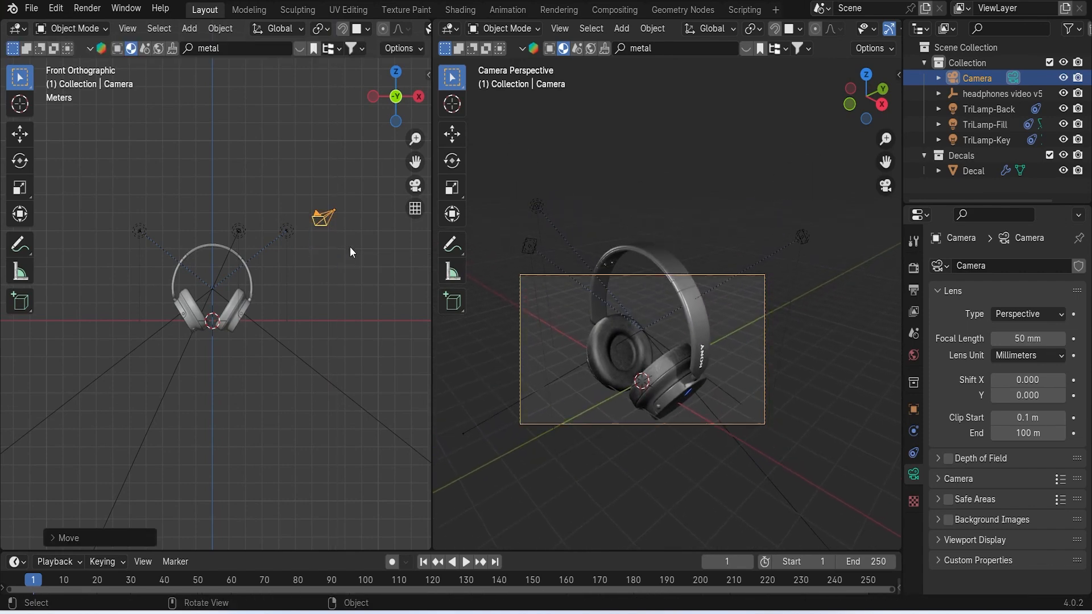
In the top view, shift the camera slightly along the ground plane and rotate it slightly around the vertical axis
click(367, 277)
key(grave)
click(356, 202)
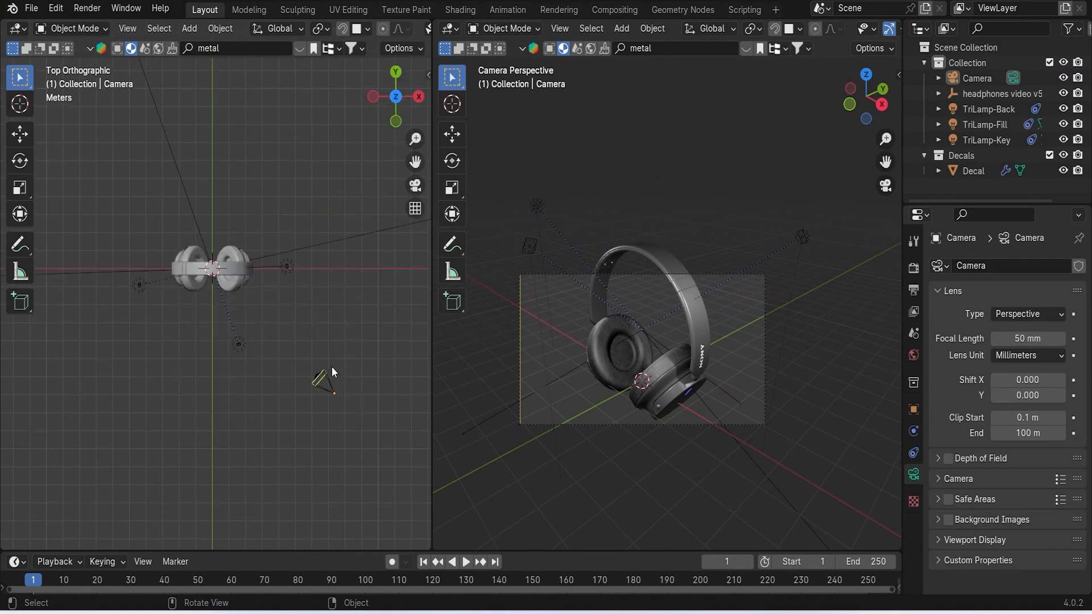
click(328, 384)
key(g)
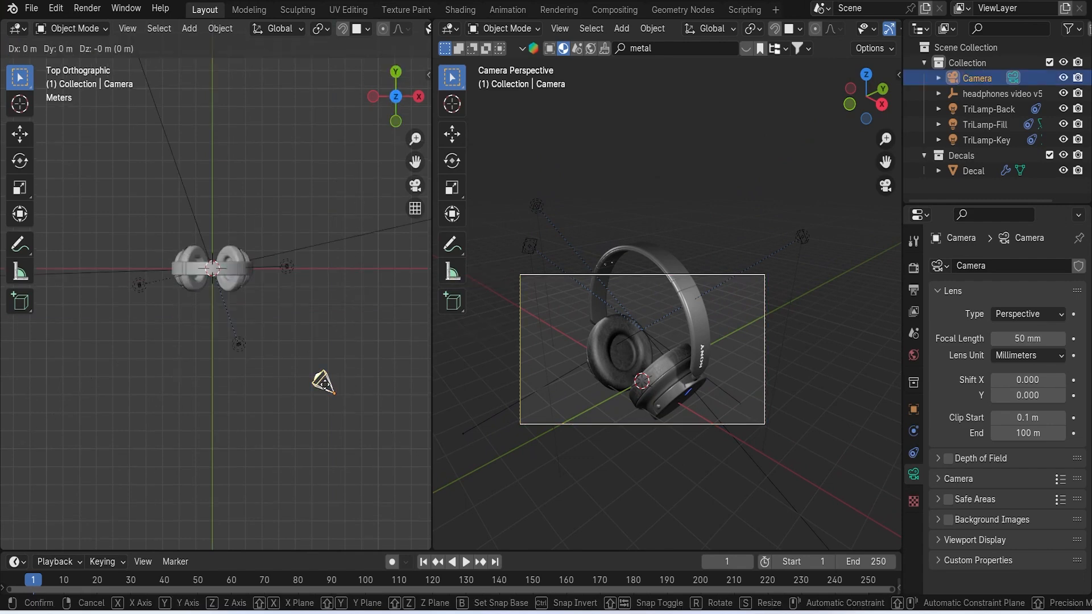
click(313, 390)
key(r)
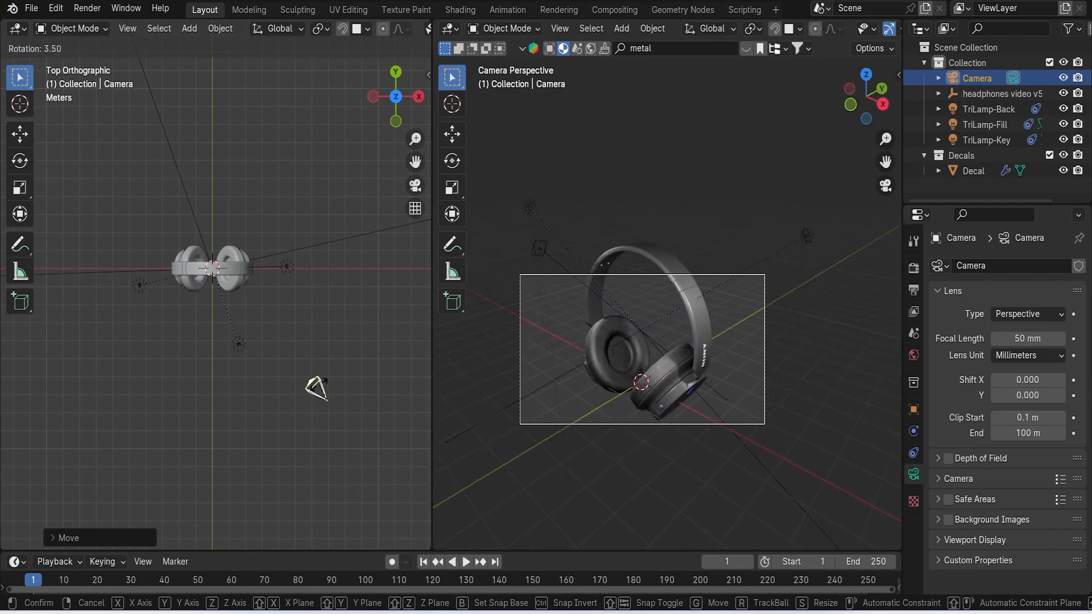
click(328, 384)
Lower the camera slightly along the Z axis and tilt it a little upward in a perspective view
scroll(628, 388, up, 4)
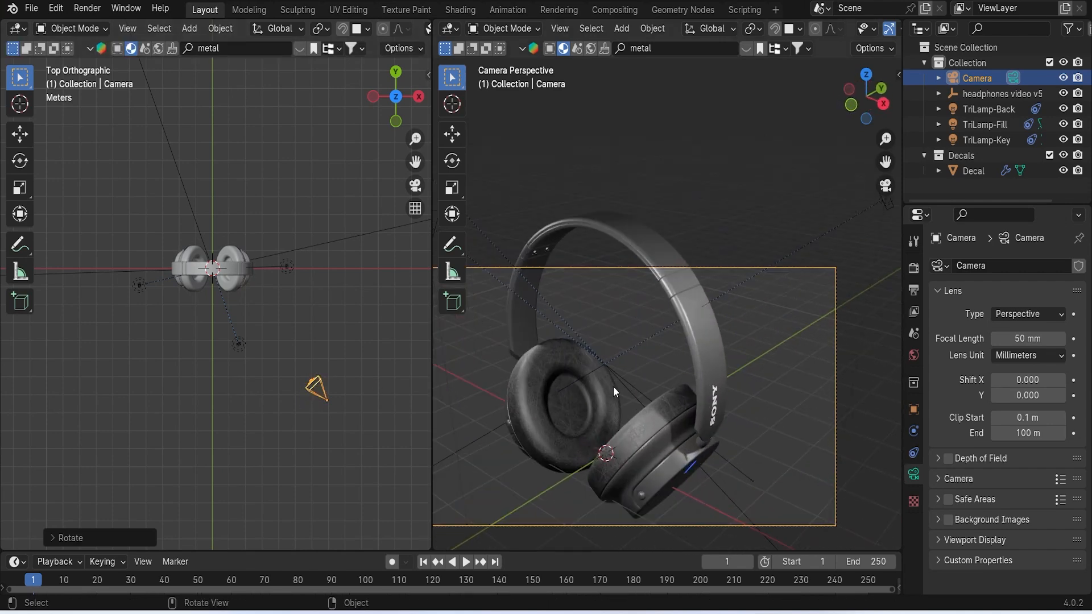
middle_drag(328, 336, 387, 256)
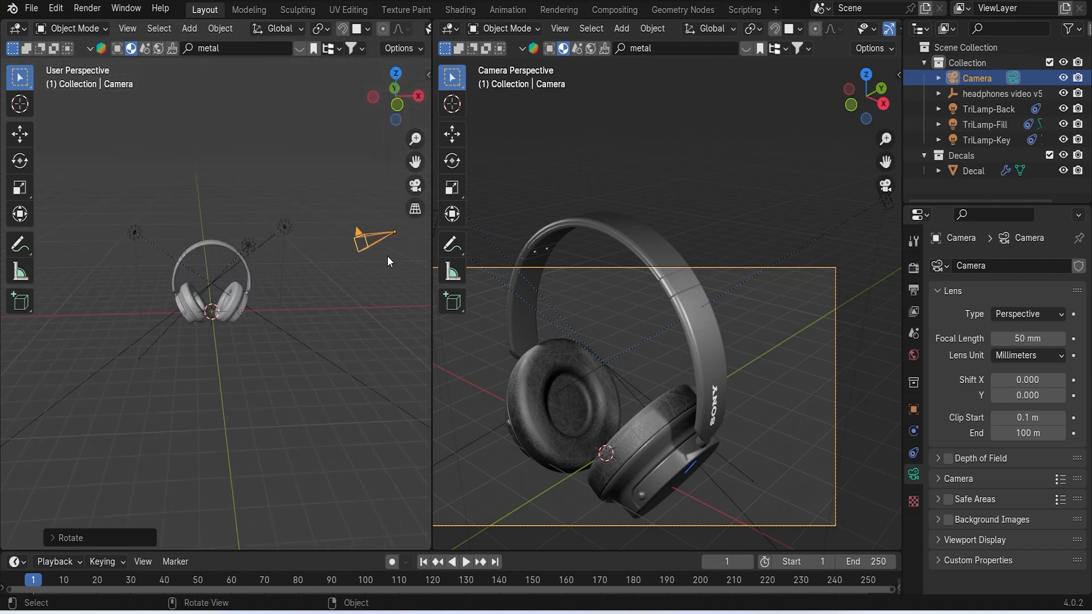
key(g)
key(z)
click(378, 260)
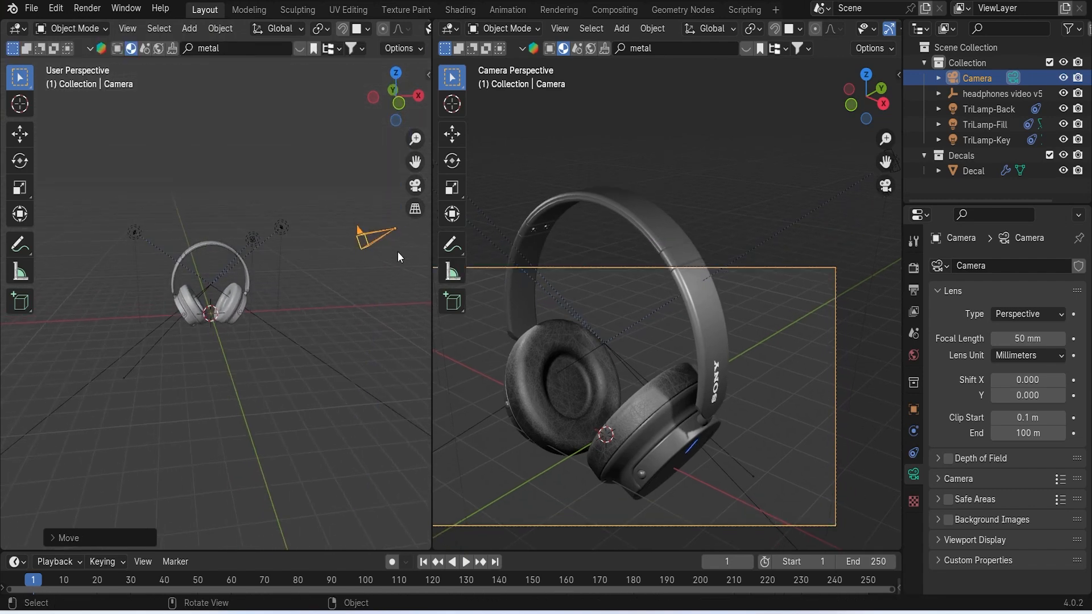
key(r)
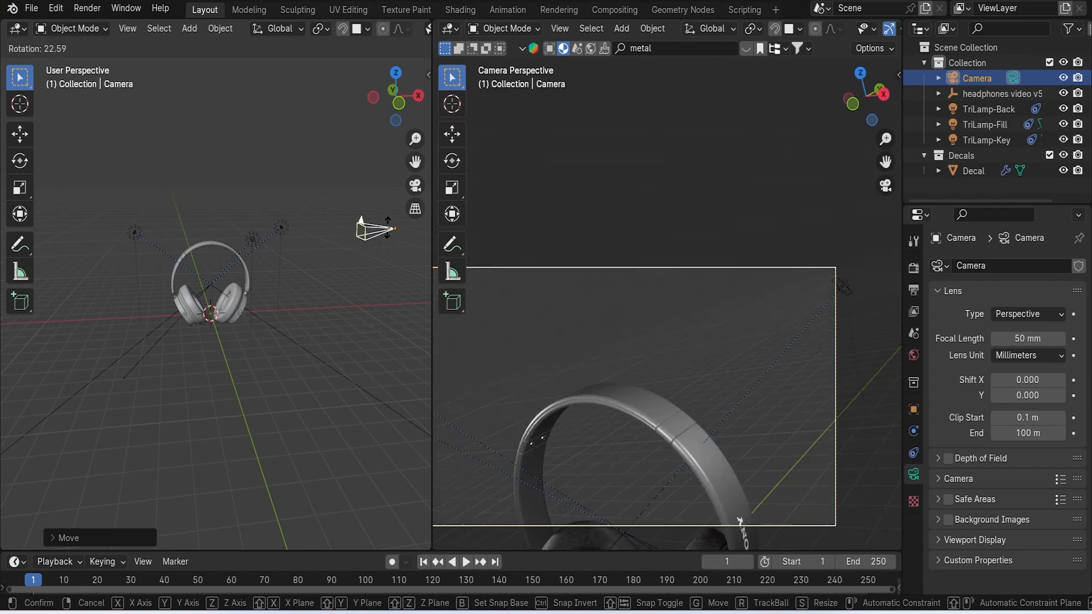
click(359, 228)
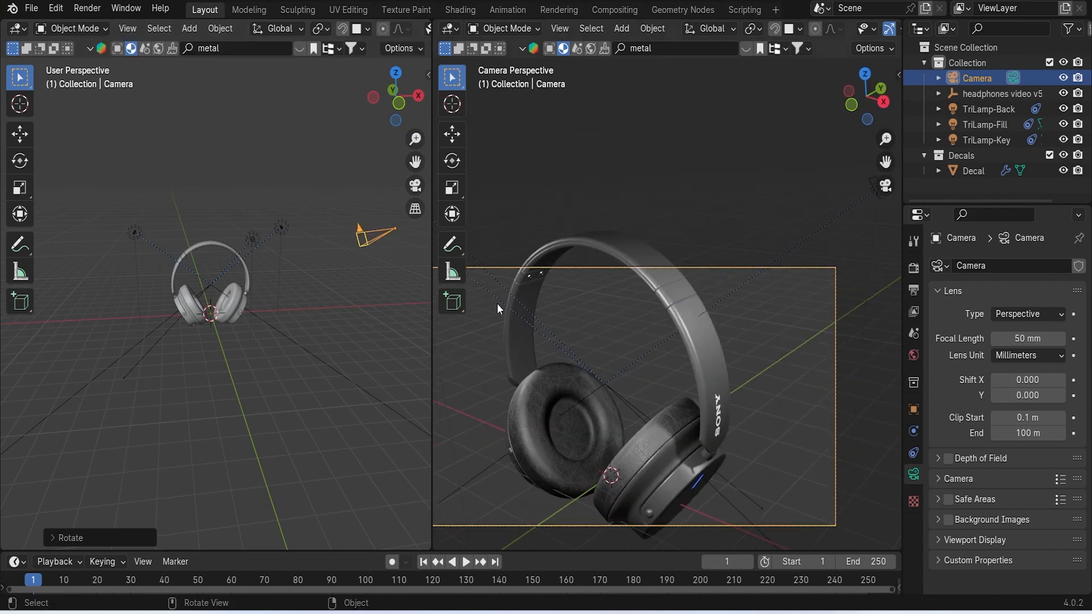
Select the camera in the top view and move it slightly closer to the headphones
scroll(406, 322, down, 1)
middle_drag(333, 317, 343, 242)
click(343, 242)
key(grave)
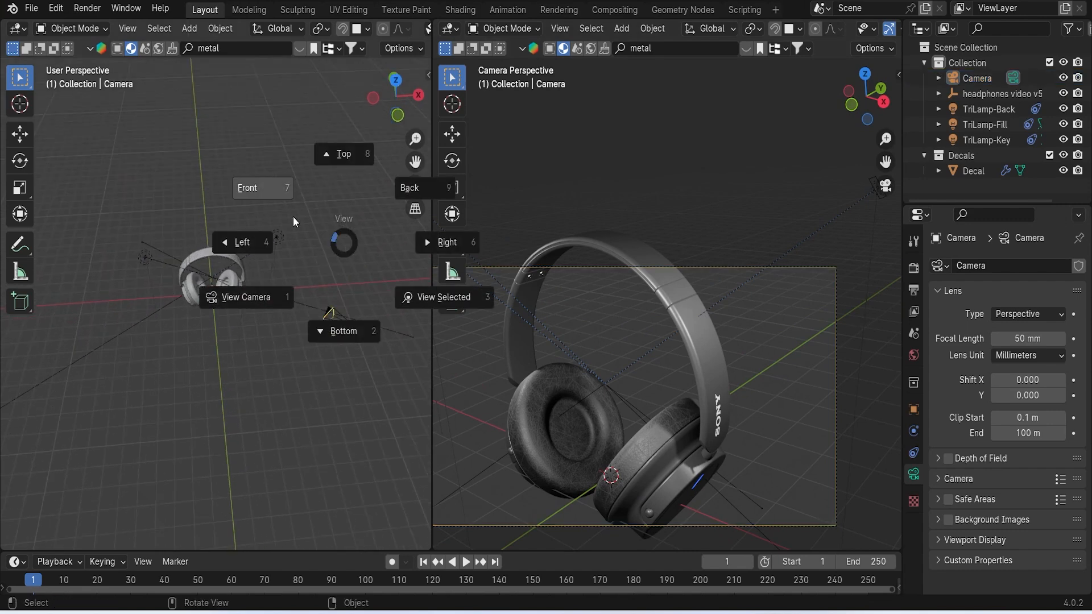
click(352, 166)
click(342, 406)
shift+middle_drag(375, 397, 354, 336)
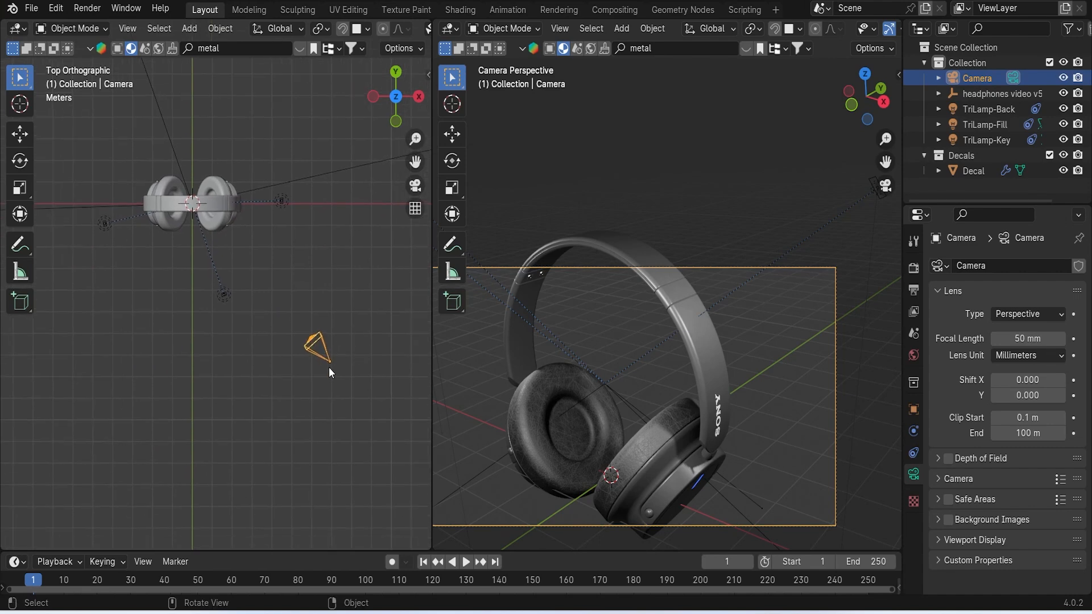
key(g)
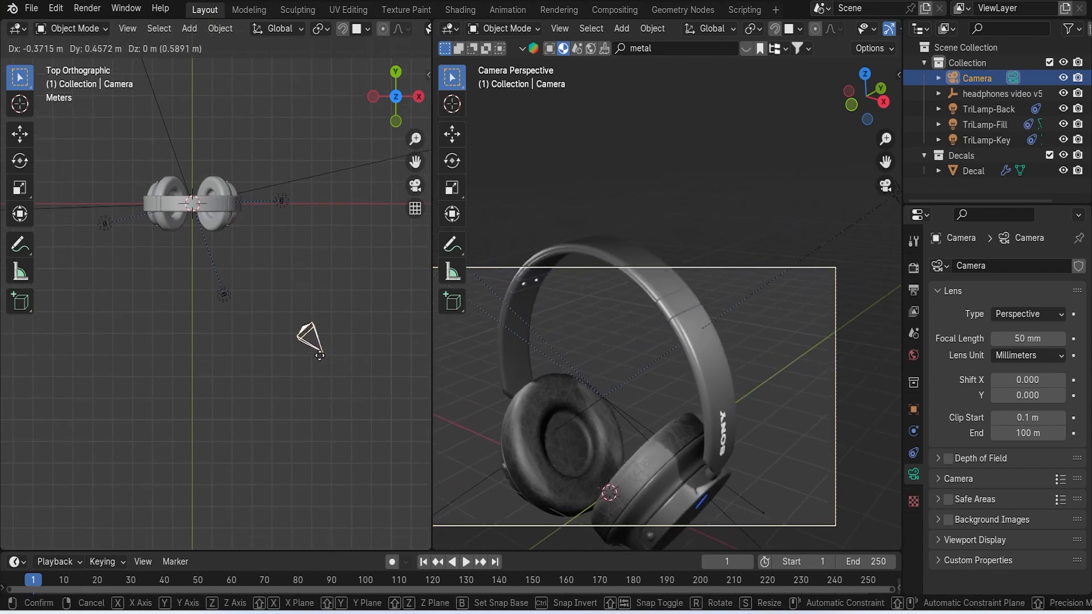
click(318, 365)
Scale the camera object up to about 1.8 times its size and save the file
key(s)
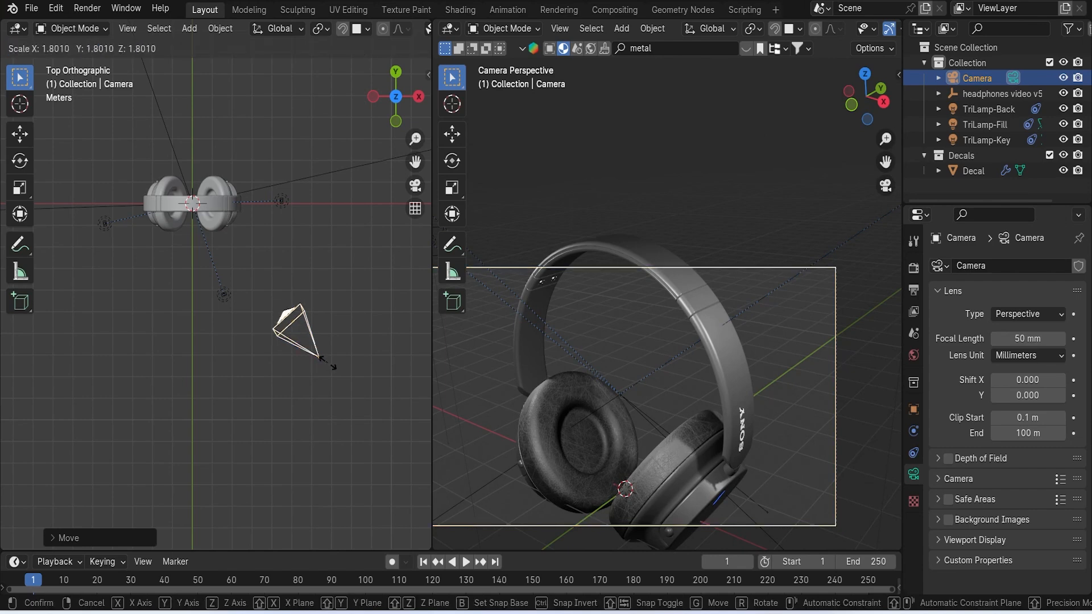
click(306, 347)
middle_drag(306, 347, 345, 316)
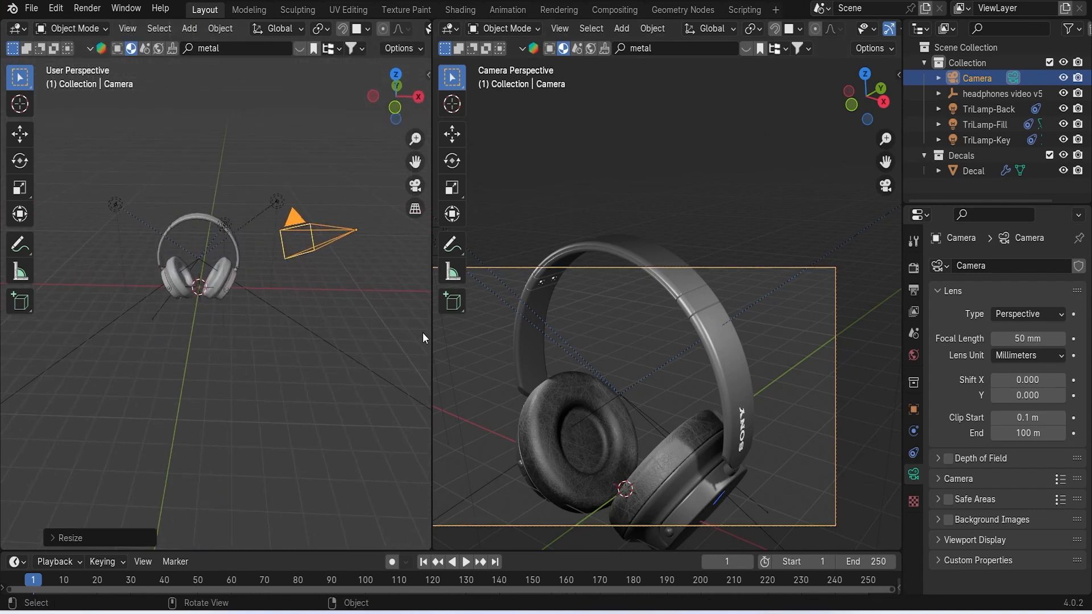
click(30, 8)
click(68, 108)
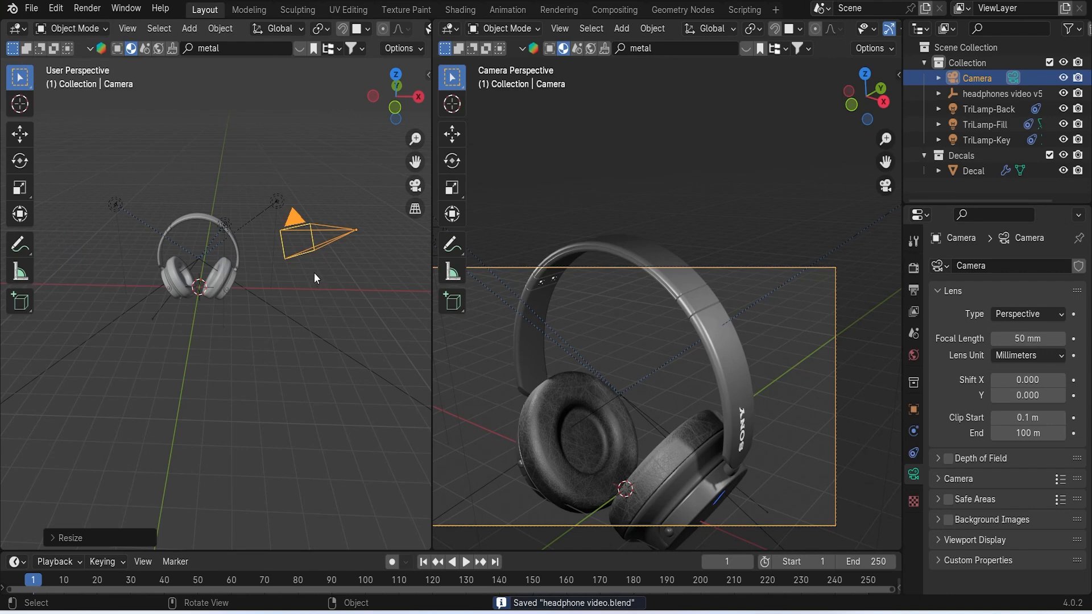
Select the camera in the top view and move it about 2 m diagonally away from the headphones
mouse_move(315, 289)
middle_down()
mouse_move(326, 261)
mouse_move(322, 308)
mouse_move(320, 272)
middle_up()
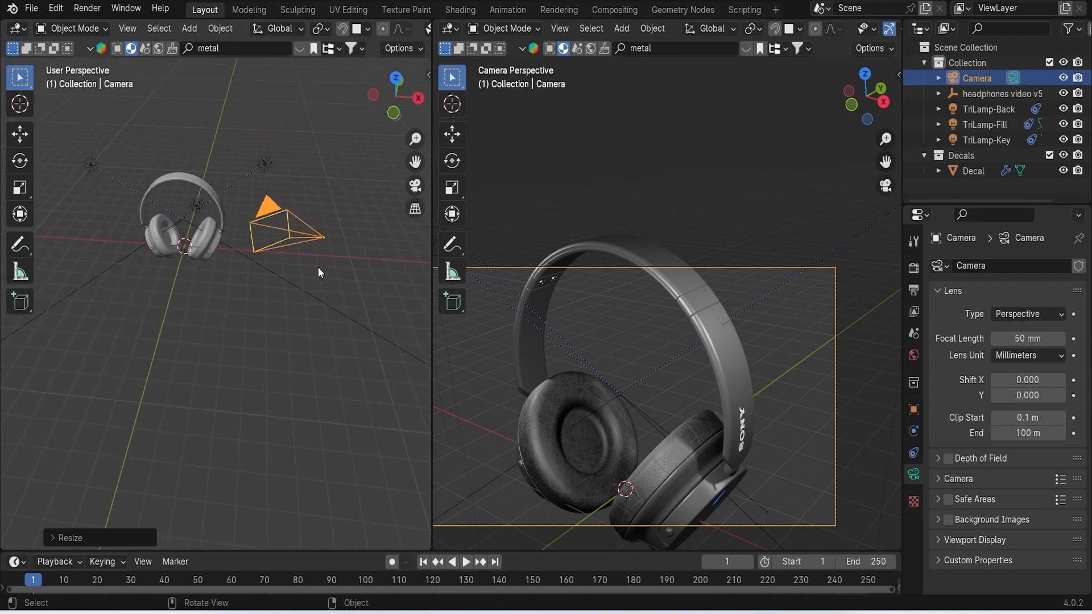
middle_drag(316, 258, 316, 291)
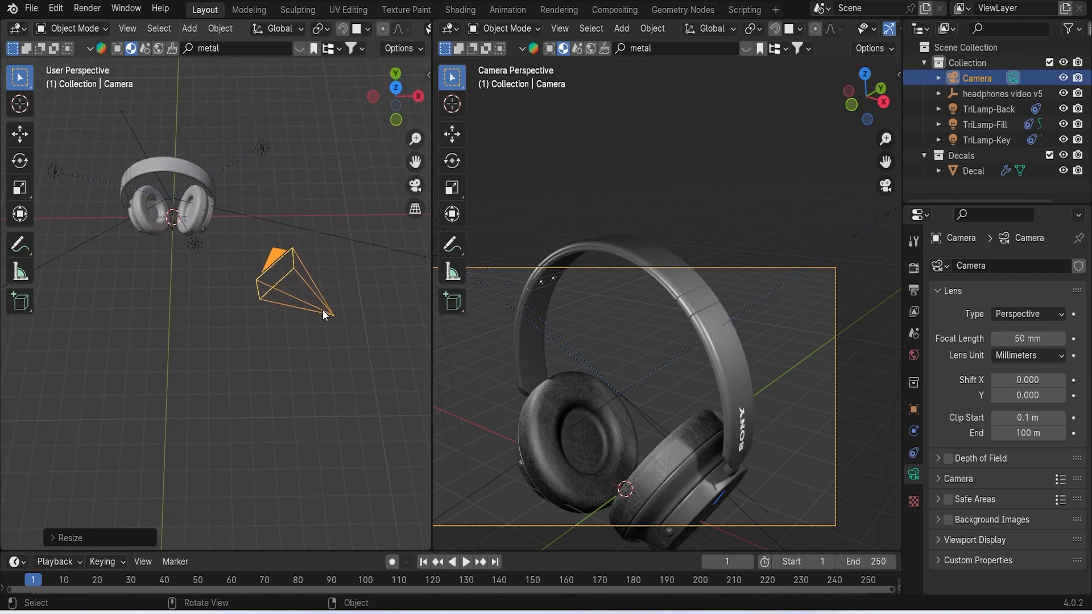
click(319, 180)
key(grave)
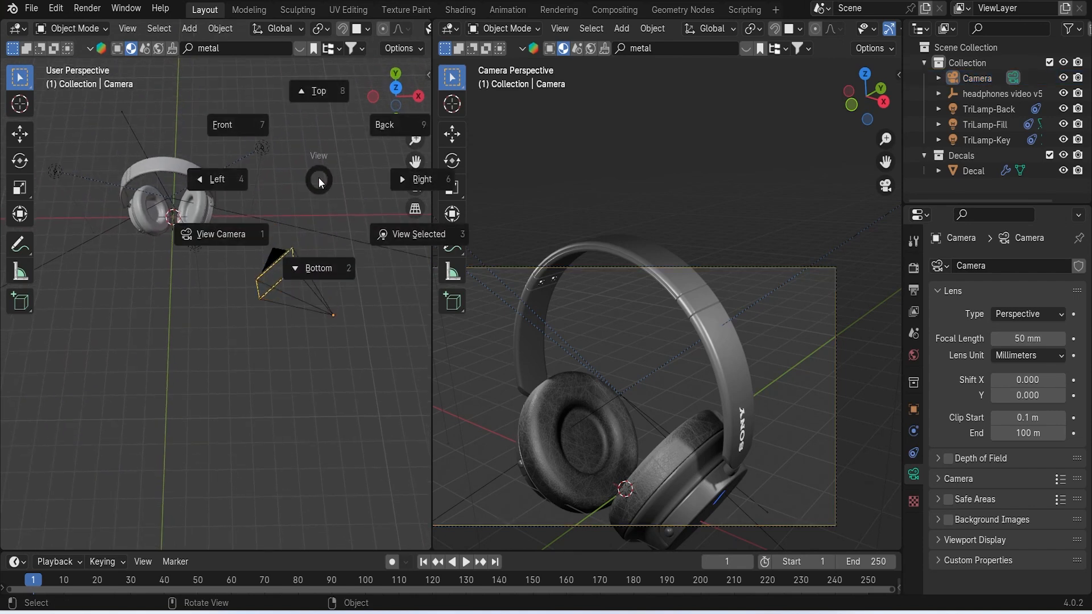
click(299, 100)
click(293, 345)
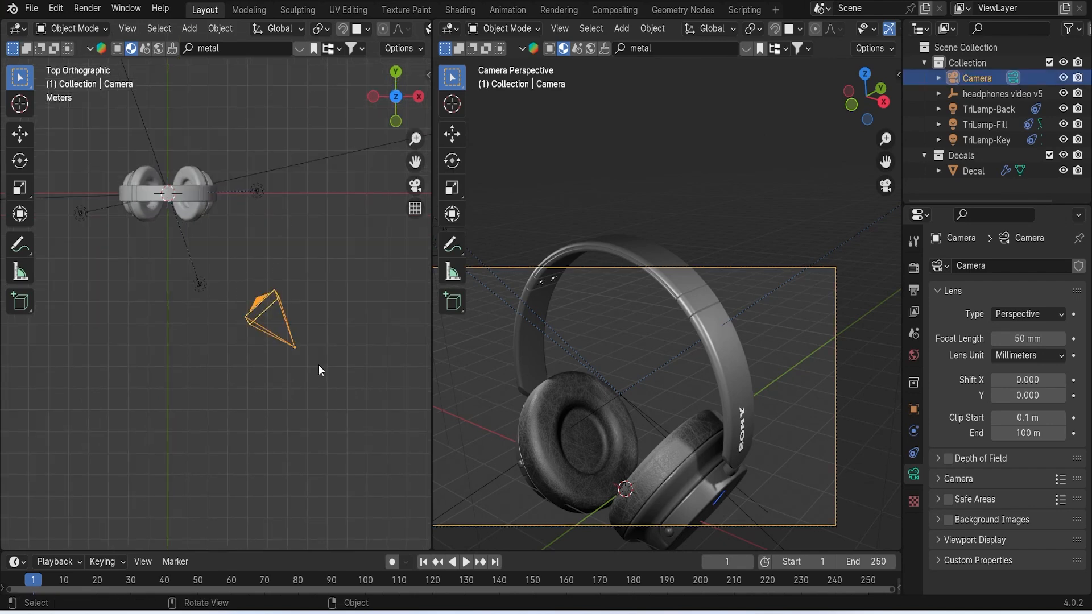
key(g)
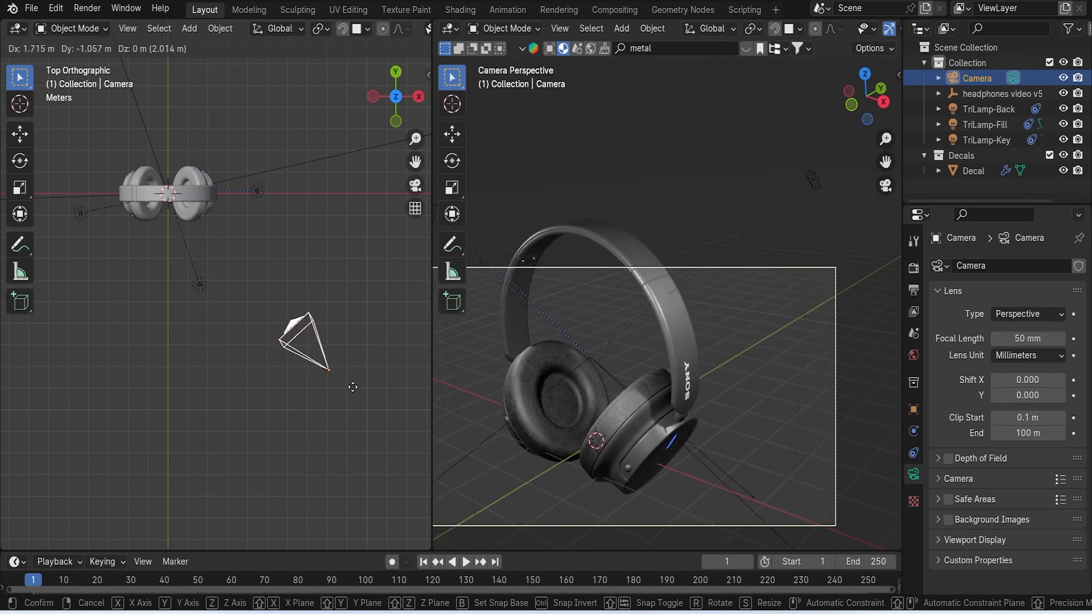
click(351, 386)
Raise the camera slightly along the global Z axis to lower the headphones within the camera frame
middle_drag(352, 385, 361, 273)
key(g)
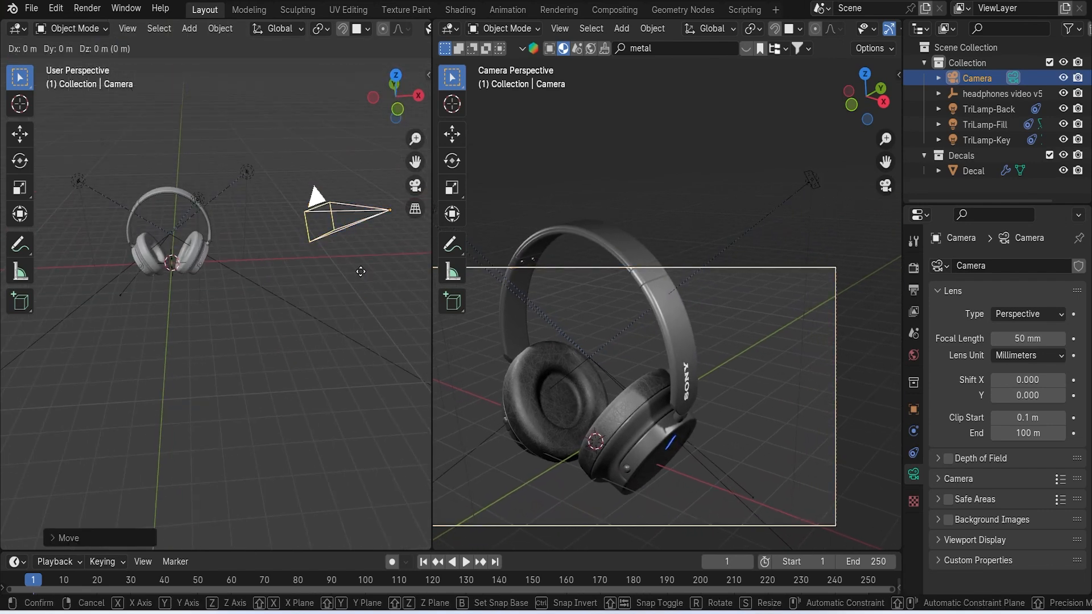
key(z)
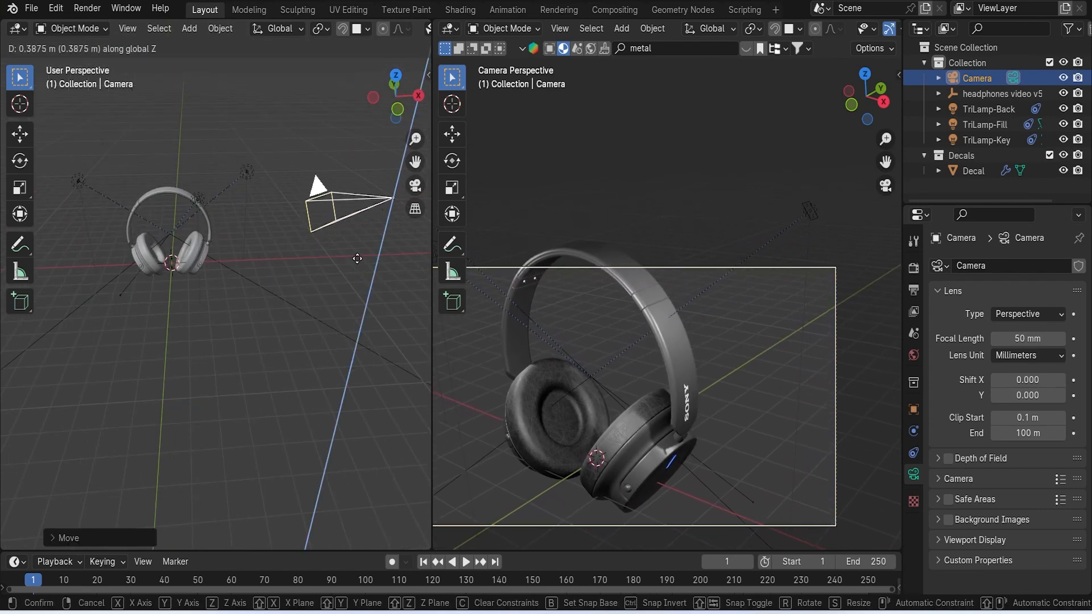
click(356, 257)
Move the camera about 1.7 m farther from the headphones along the ground plane in the top view
middle_drag(357, 262, 362, 296)
key(grave)
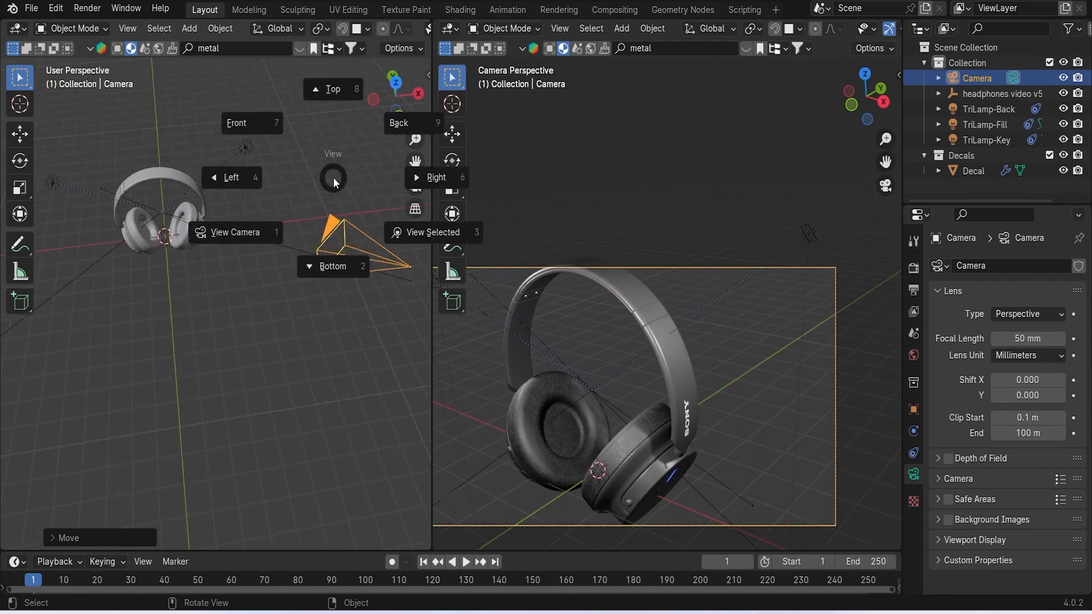
click(333, 107)
key(g)
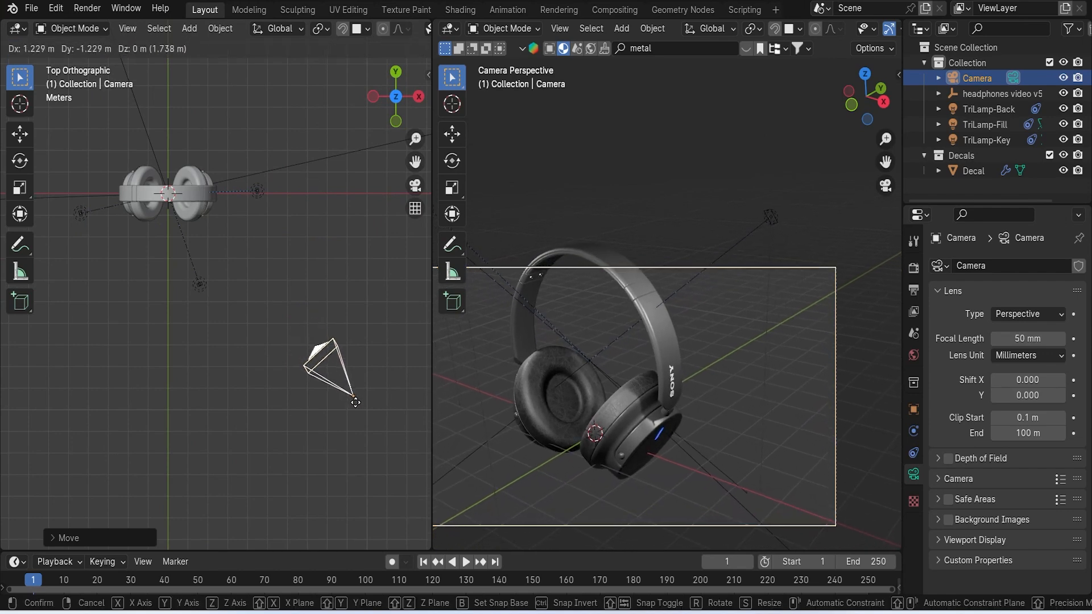
click(354, 401)
Raise the camera a little more along the global Z axis until the whole headphones fit inside the camera frame
middle_drag(356, 400, 366, 264)
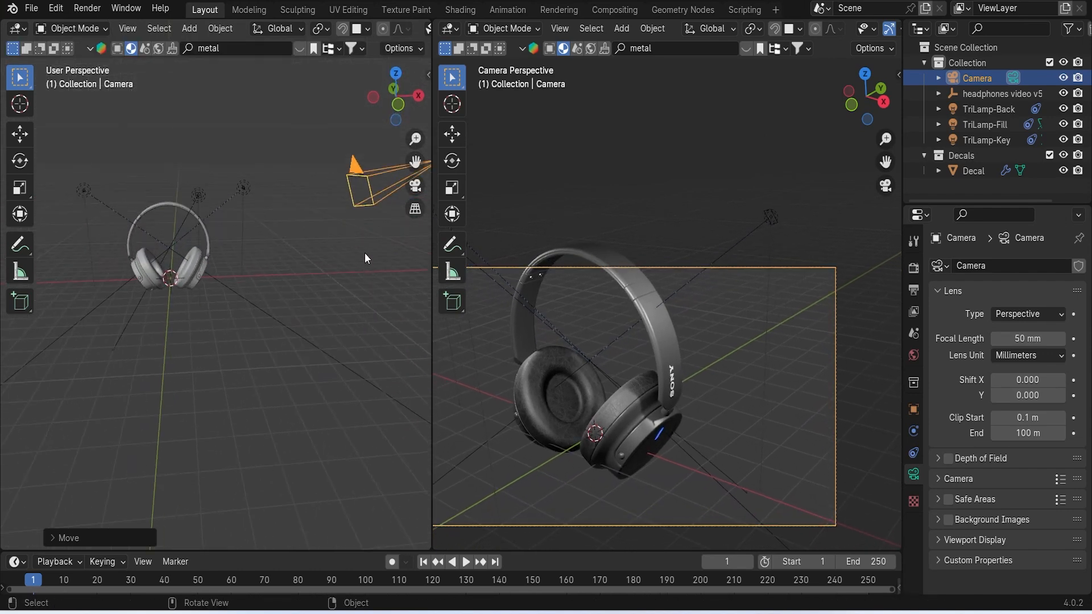
key(g)
key(z)
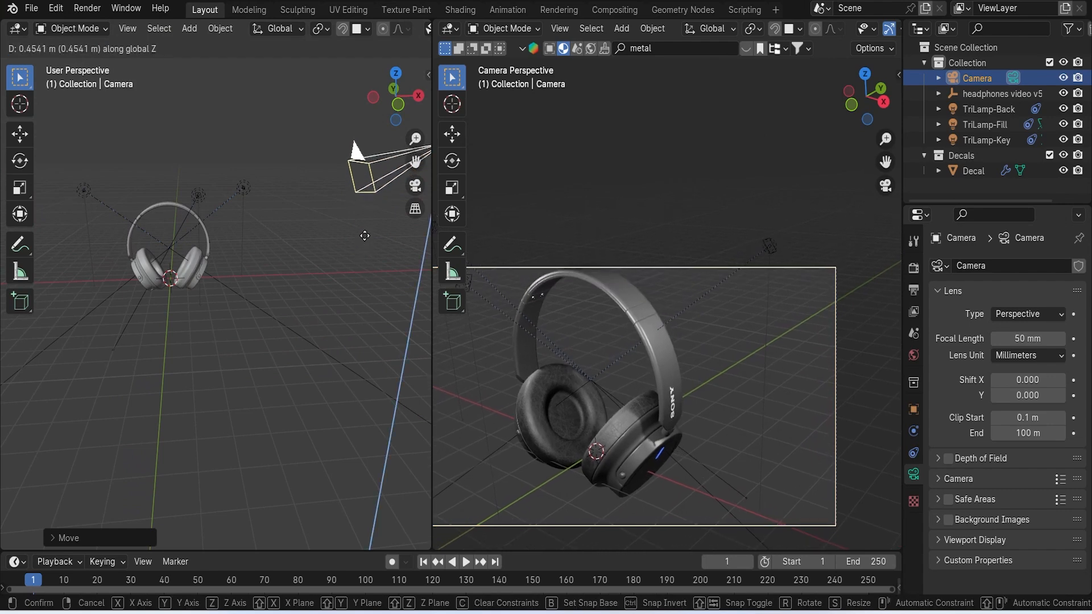
click(364, 227)
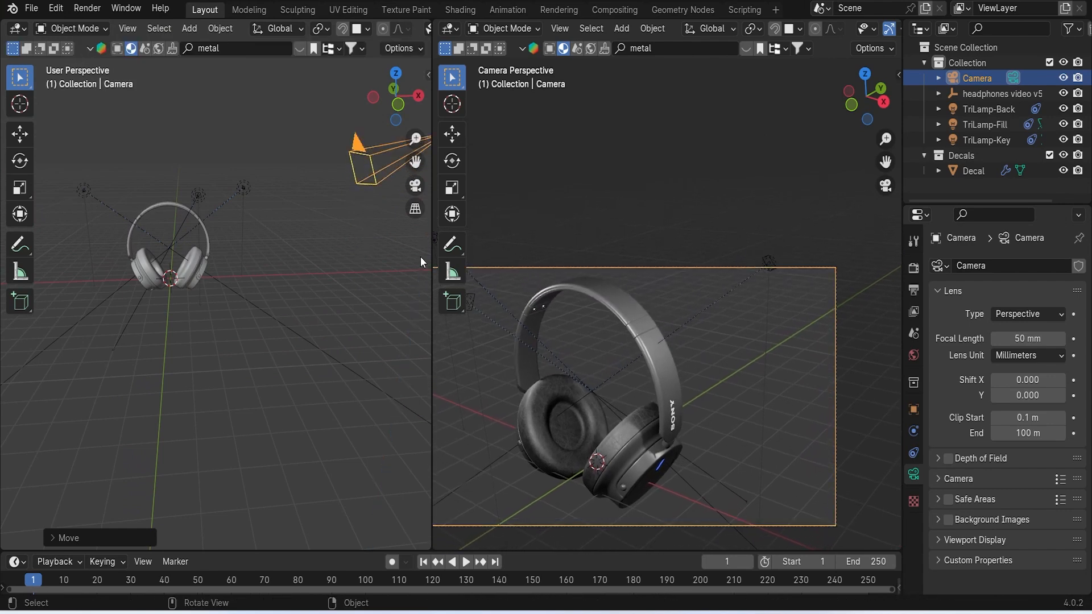
Render the current frame as a still image and inspect the full framing of the headphones
click(87, 8)
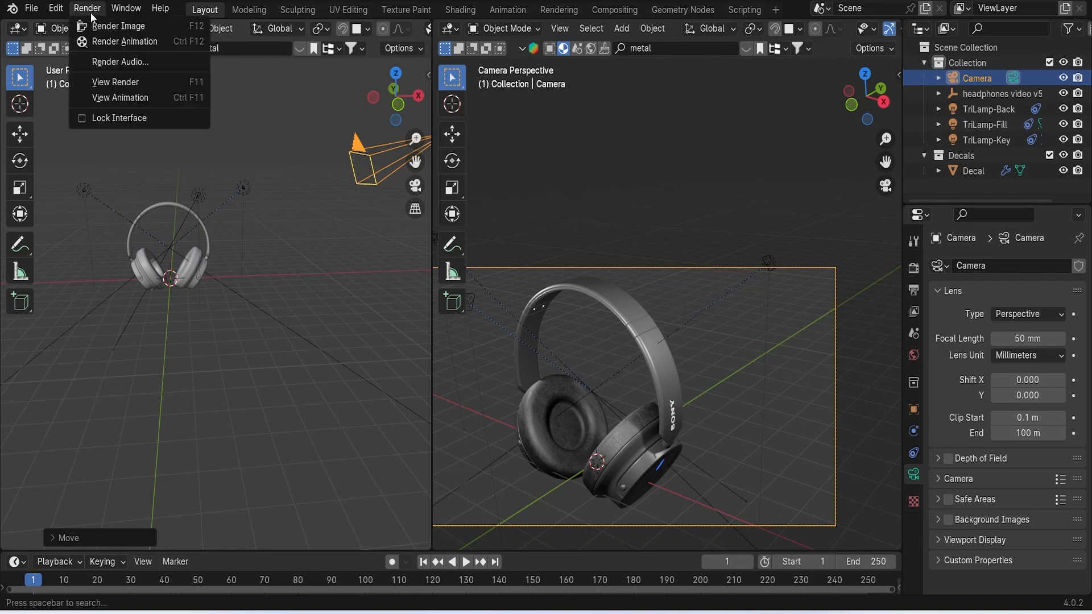
click(100, 25)
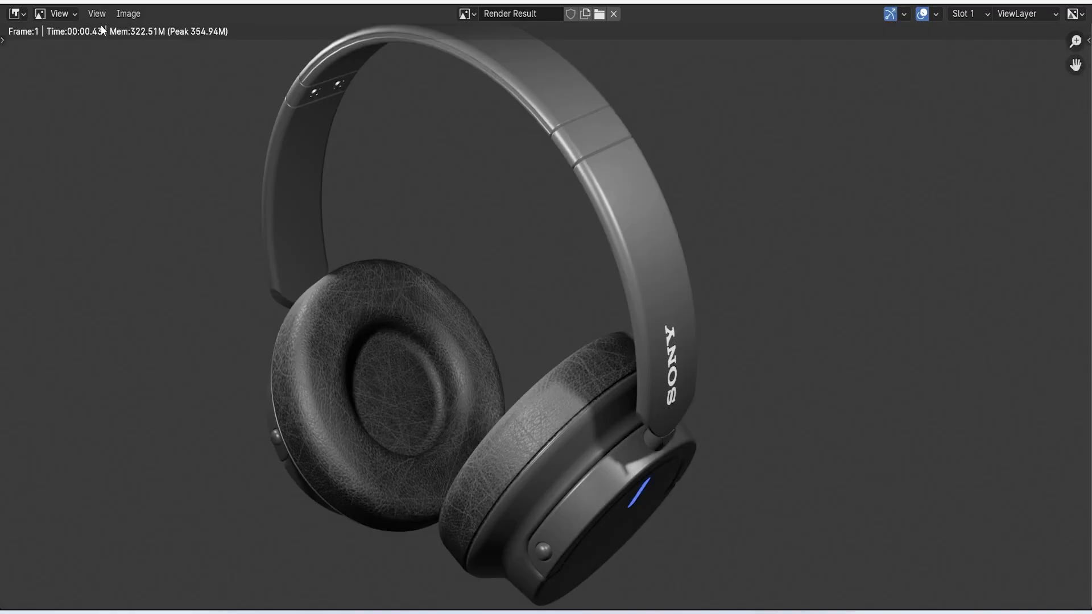
scroll(387, 271, down, 2)
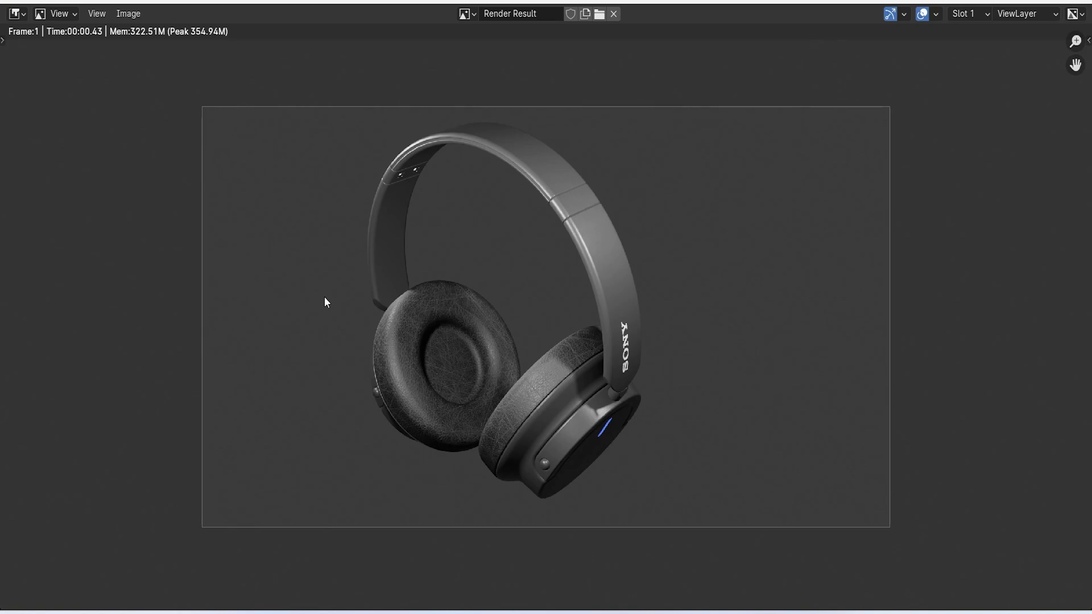
middle_drag(538, 371, 519, 370)
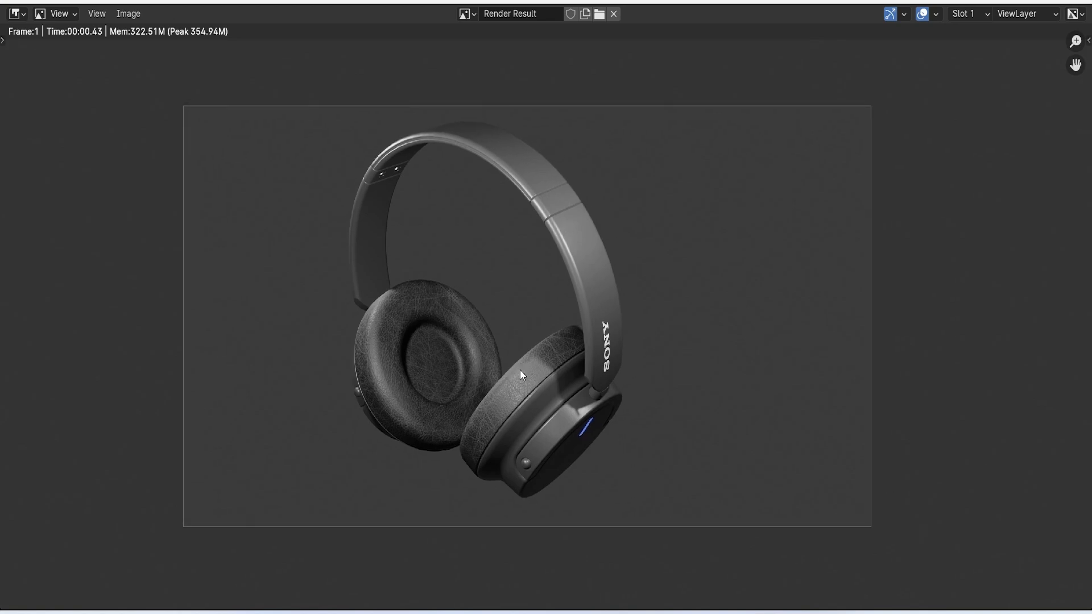